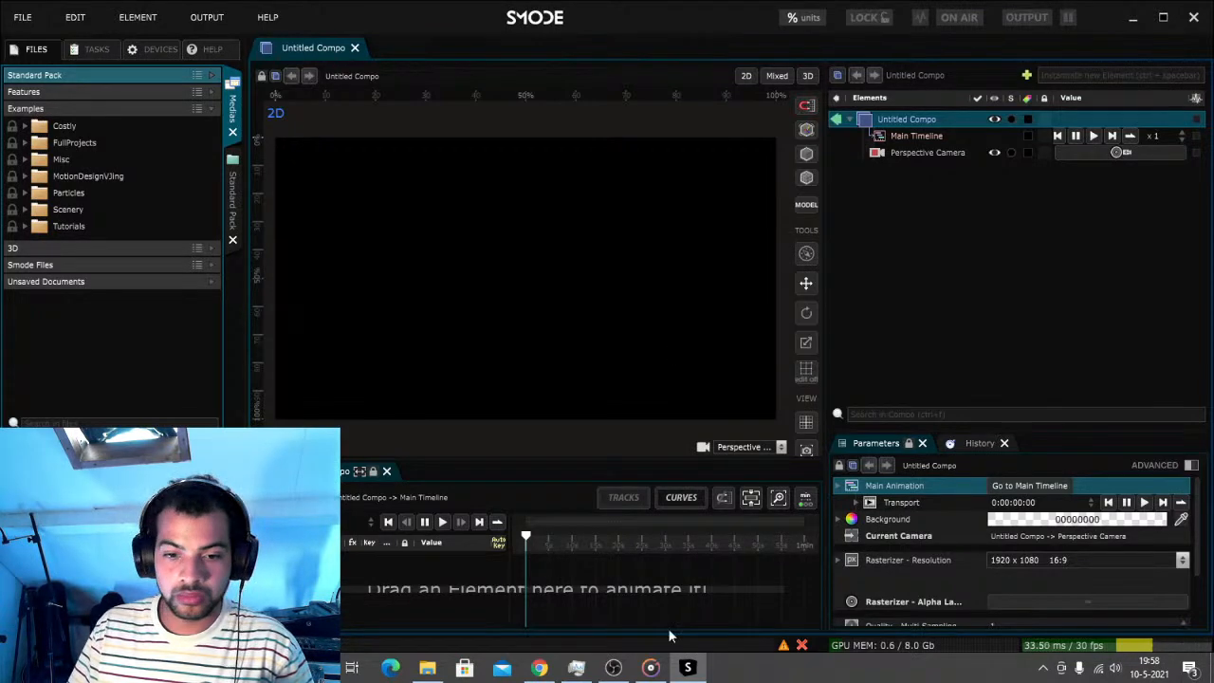
Switch to YouTube Studio in Chrome to check the live stream's status, and return to SMODE
{"action": "left_click", "coordinate": [554, 670]}
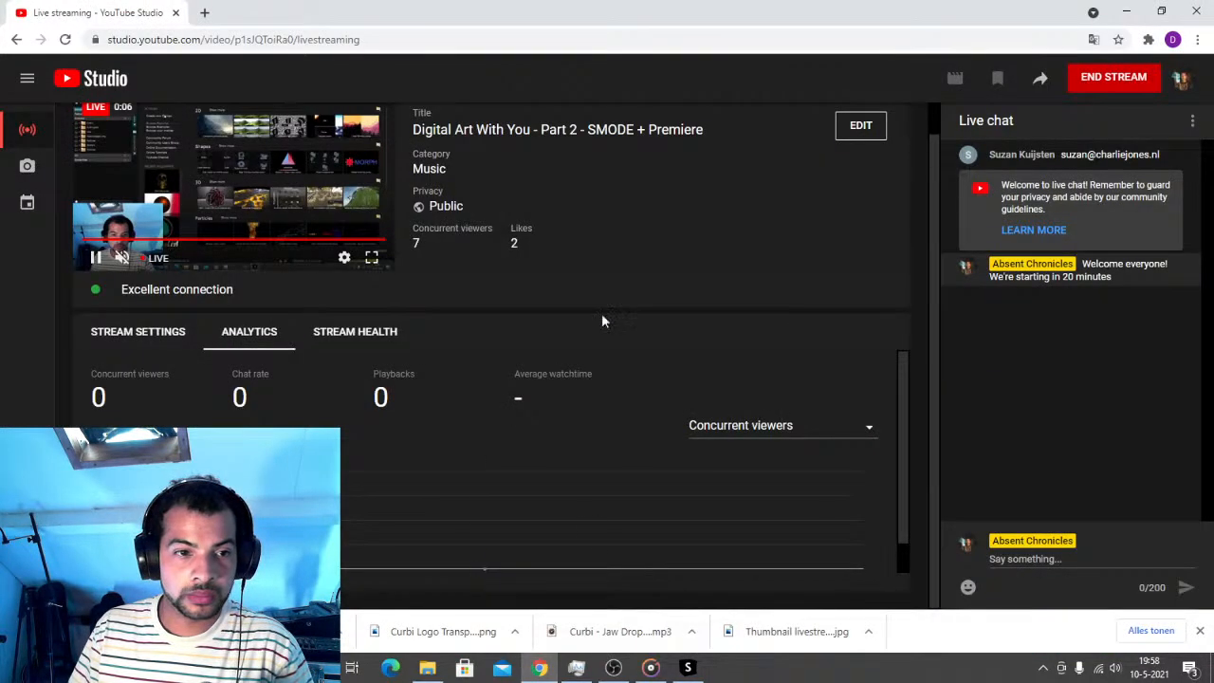
{"action": "left_click", "coordinate": [545, 669]}
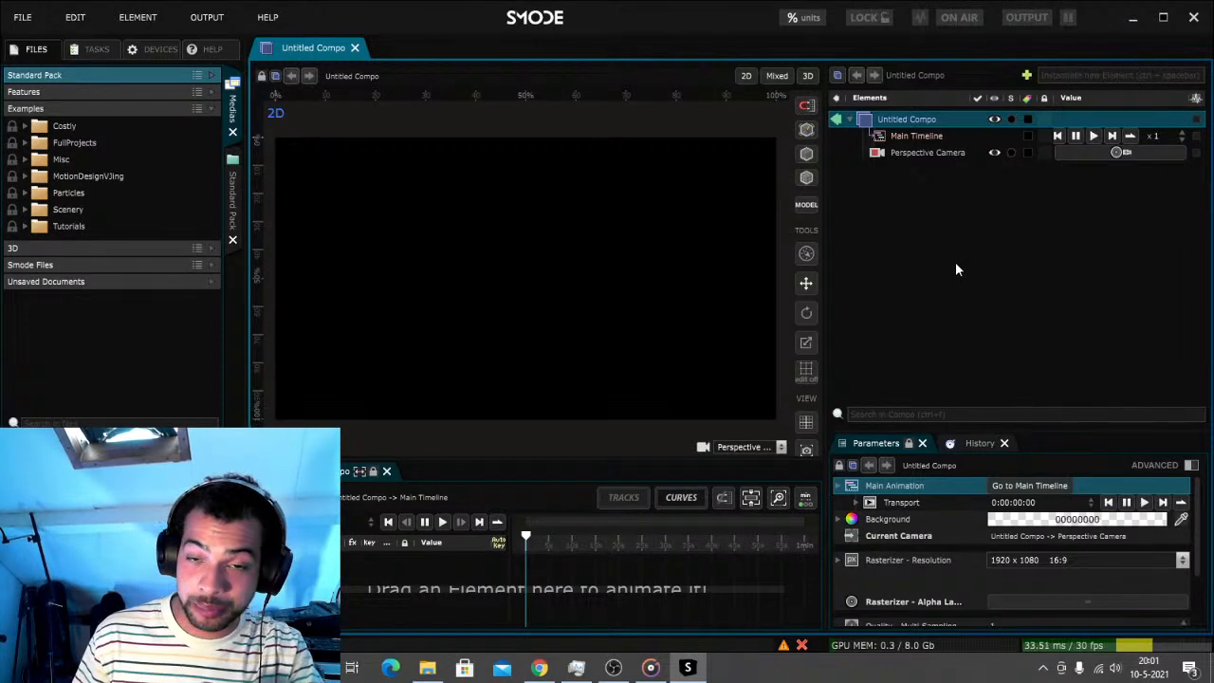
Switch to Groove Muziek, play a short part of the loaded track and pause it
{"action": "left_click", "coordinate": [651, 668]}
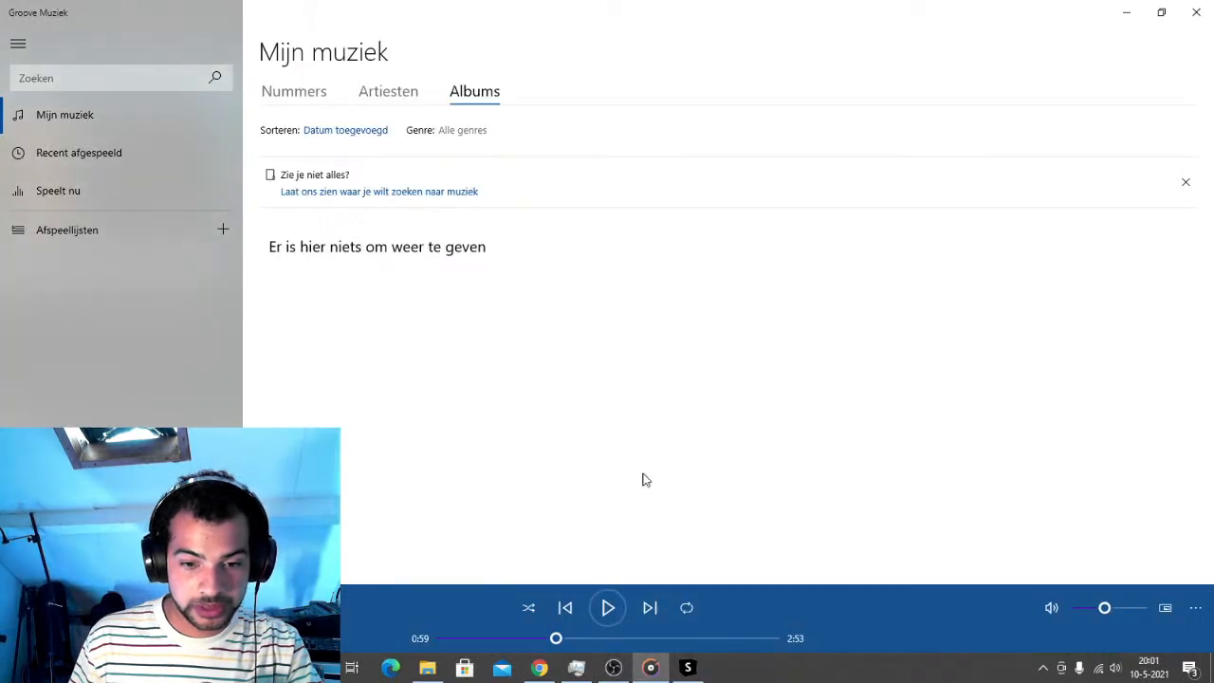
{"action": "left_click", "coordinate": [608, 617]}
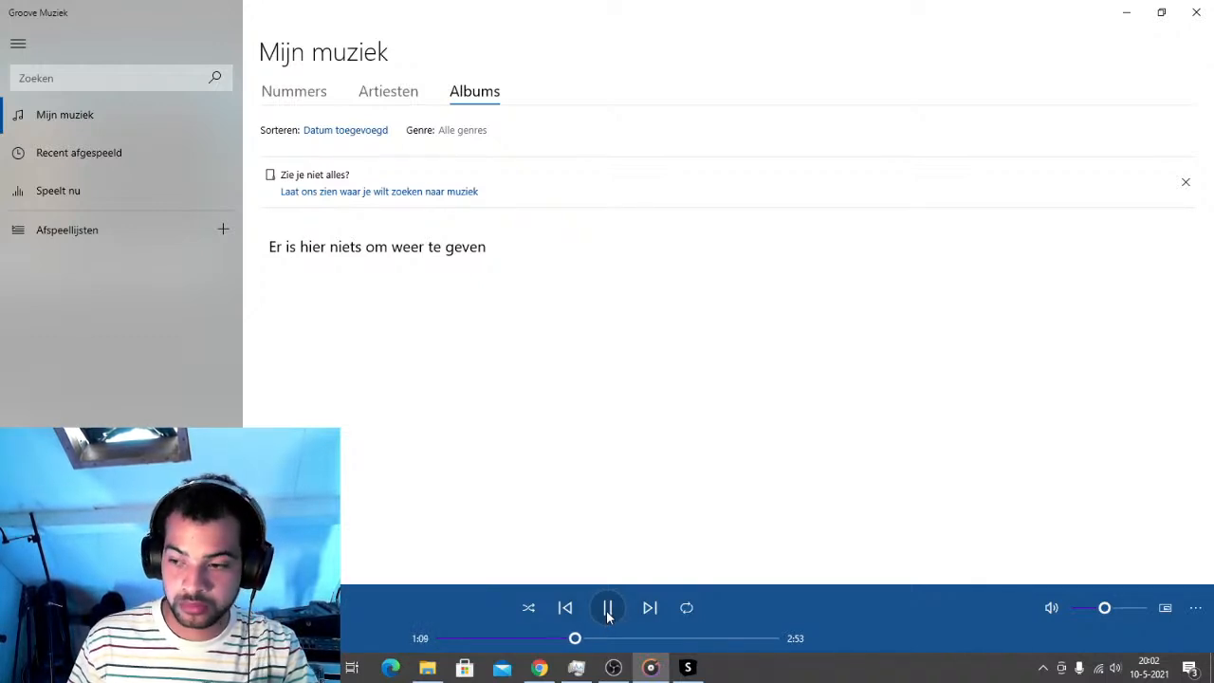
{"action": "left_click", "coordinate": [609, 610]}
Switch to SMODE and add a 3D Sphere mesh layer to the empty compo
{"action": "left_click", "coordinate": [689, 669]}
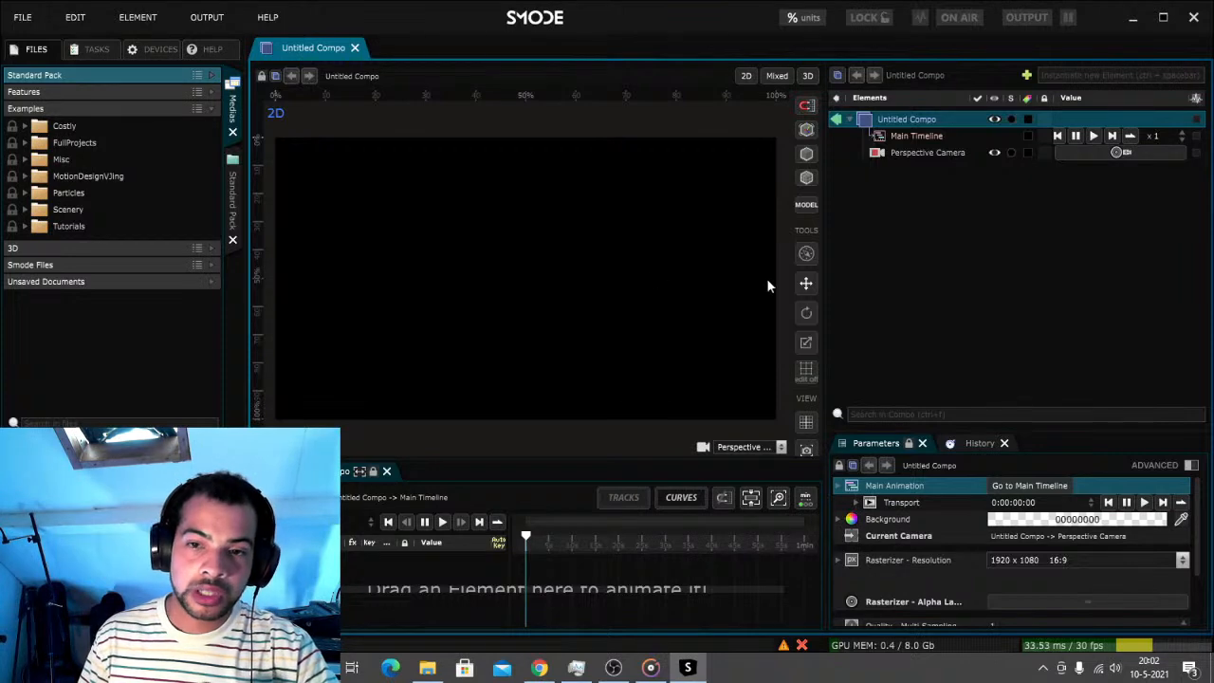
{"action": "right_click", "coordinate": [876, 192]}
{"action": "mouse_move", "coordinate": [865, 256]}
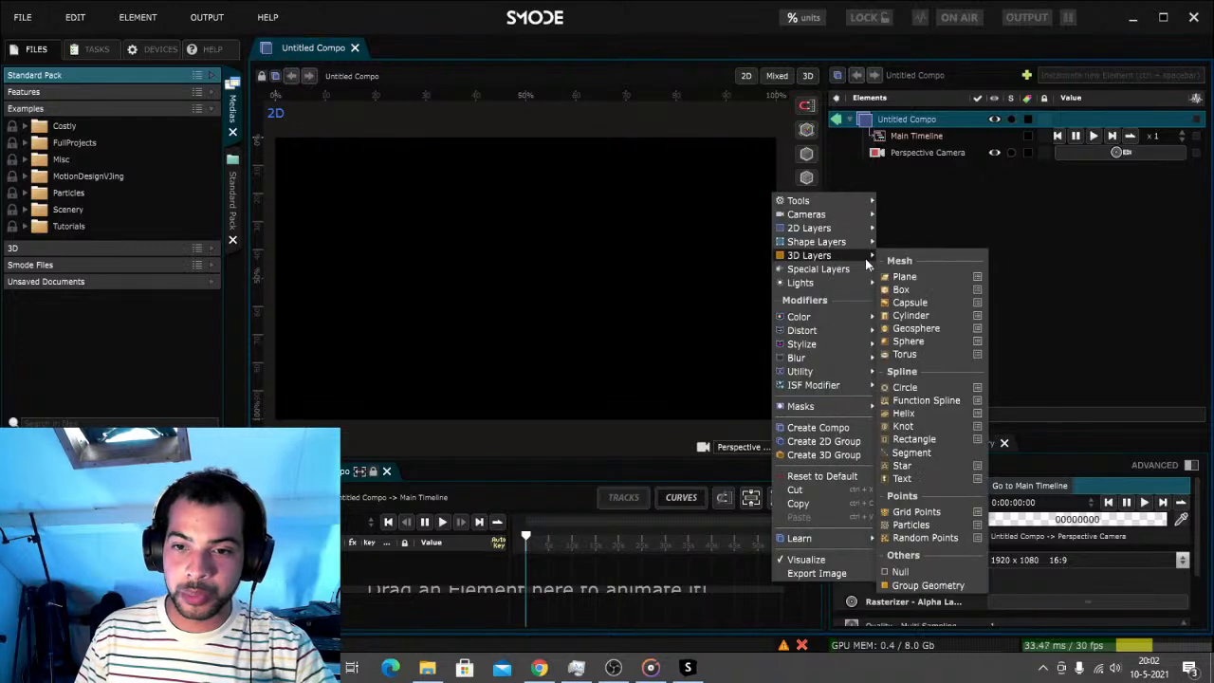
{"action": "left_click", "coordinate": [909, 340]}
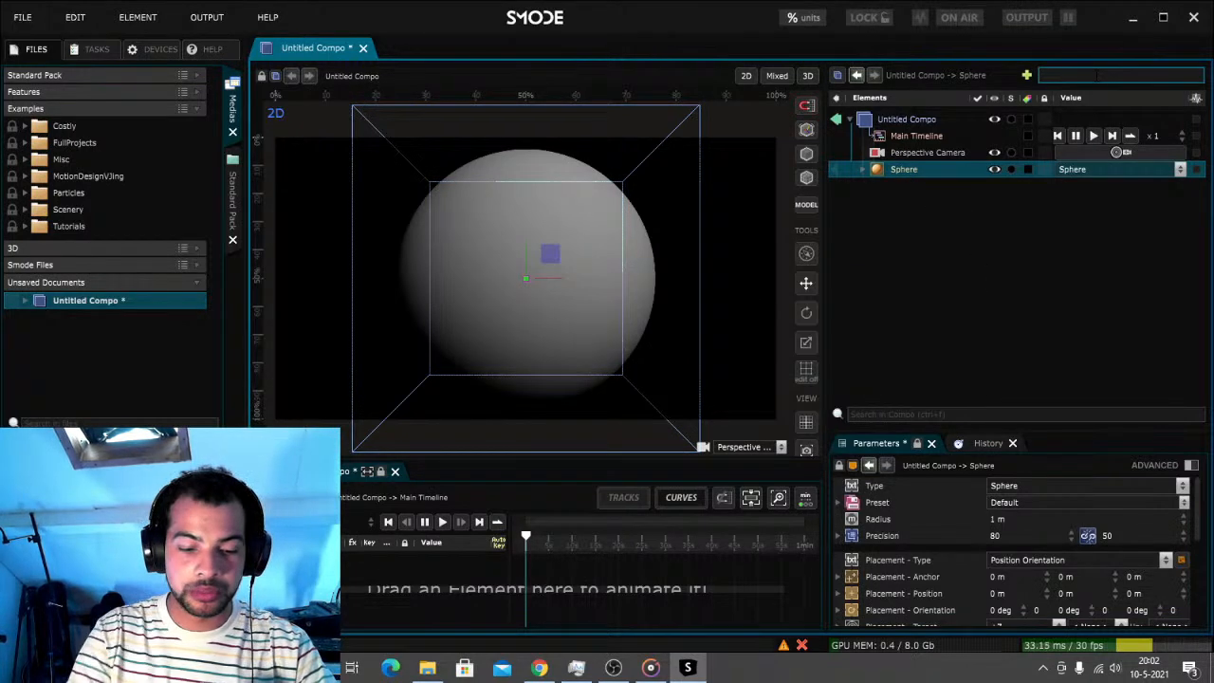
Add a Colorize attribute modifier to the sphere and set its color to red
{"action": "left_click", "coordinate": [1095, 74]}
{"action": "type", "text": "color"}
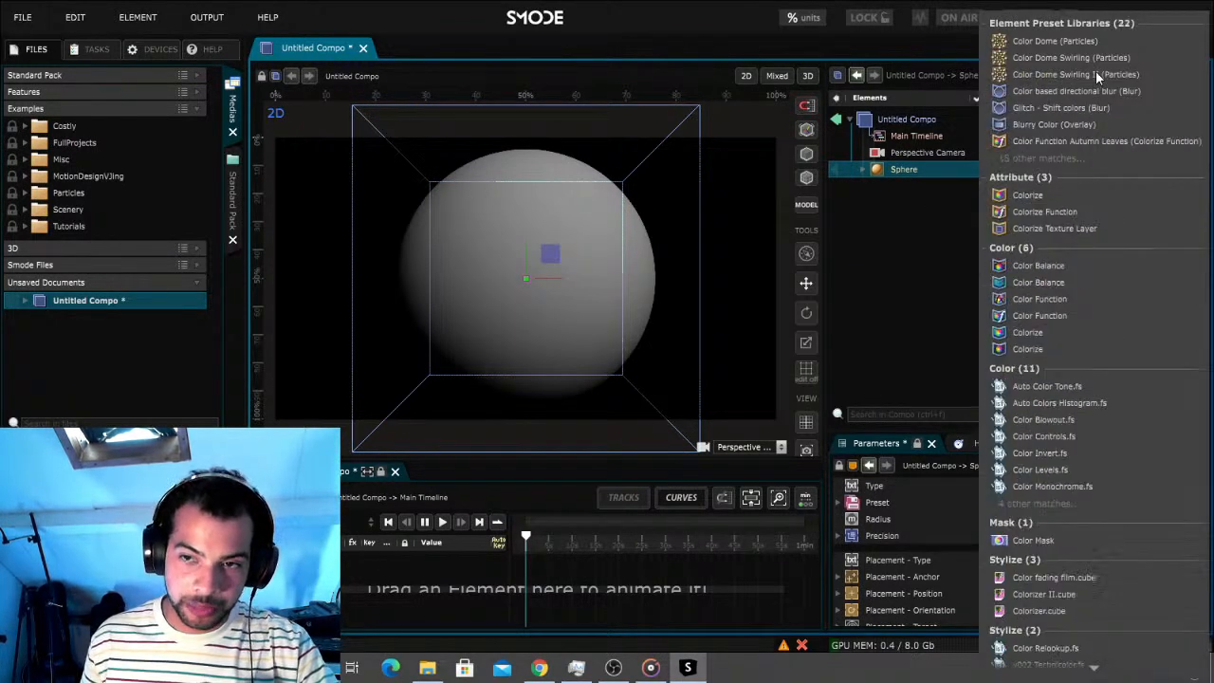
{"action": "left_click", "coordinate": [1035, 194]}
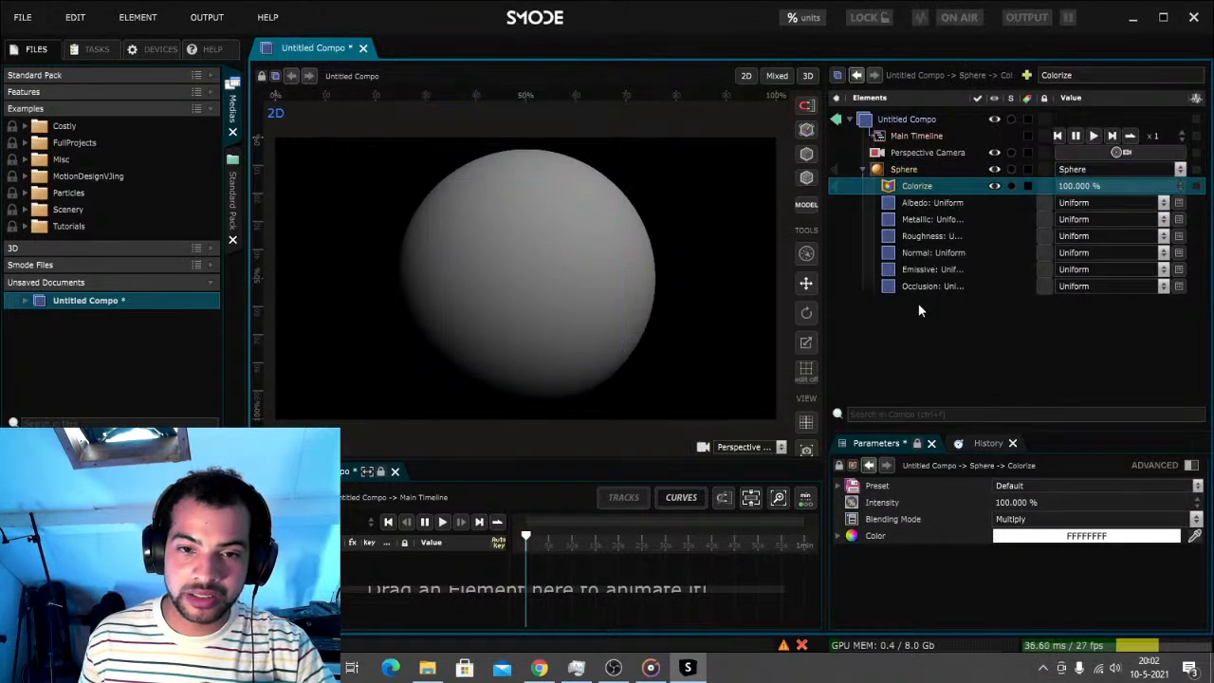
{"action": "left_click", "coordinate": [1035, 538]}
{"action": "left_click_drag", "start_coordinate": [1057, 568], "coordinate": [1154, 487]}
{"action": "left_click", "coordinate": [838, 391]}
Reduce the sphere's radius to 0.71 m and expose it as a percentage parameter with start value 2
{"action": "left_click", "coordinate": [904, 170]}
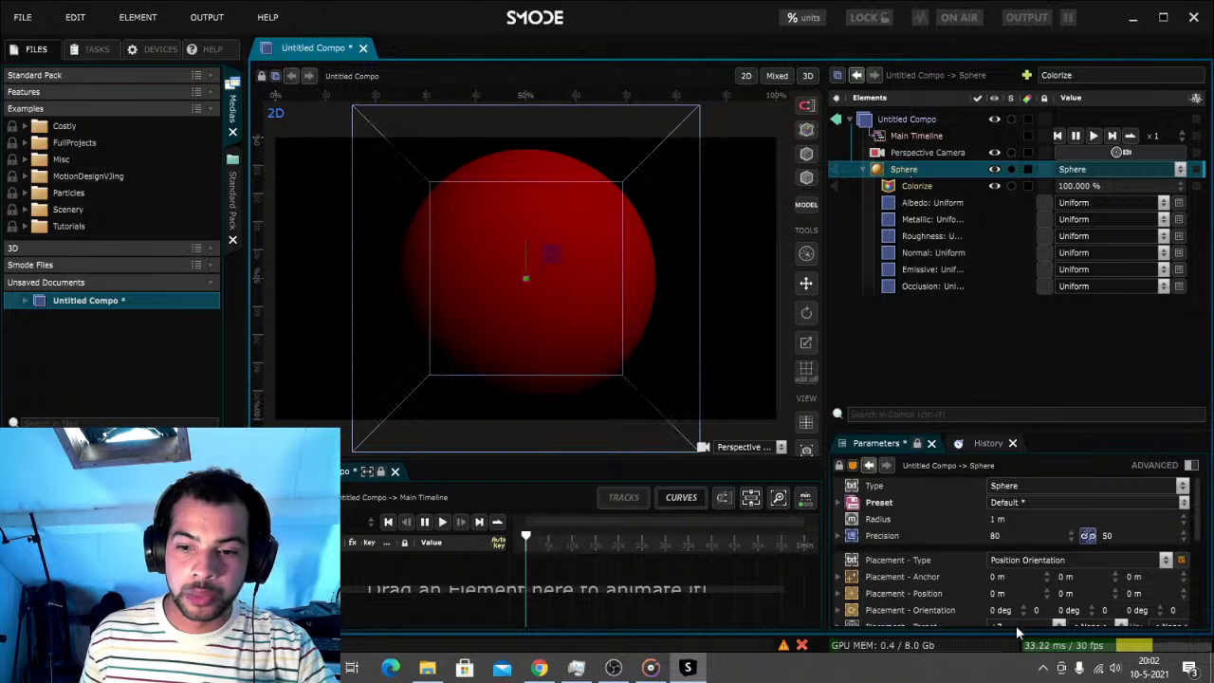
{"action": "mouse_move", "coordinate": [997, 520]}
{"action": "left_mouse_down"}
{"action": "mouse_move", "coordinate": [997, 550]}
{"action": "mouse_move", "coordinate": [996, 536]}
{"action": "left_mouse_up"}
{"action": "right_click", "coordinate": [995, 522]}
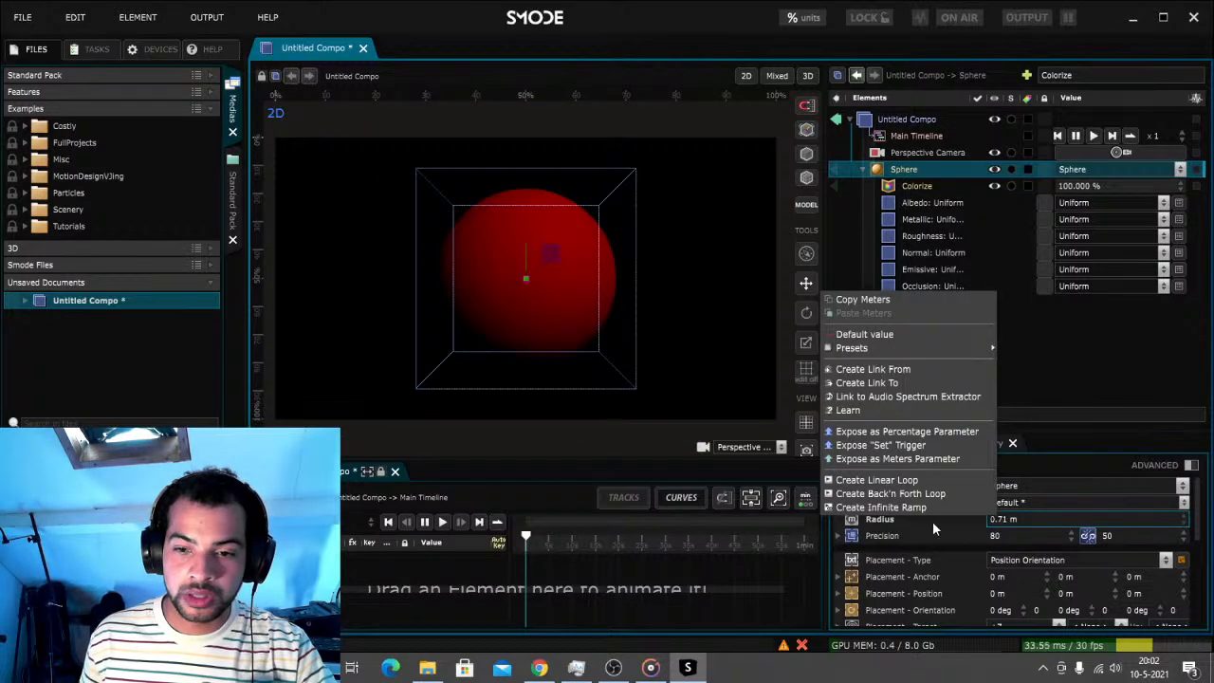
{"action": "left_click", "coordinate": [899, 433]}
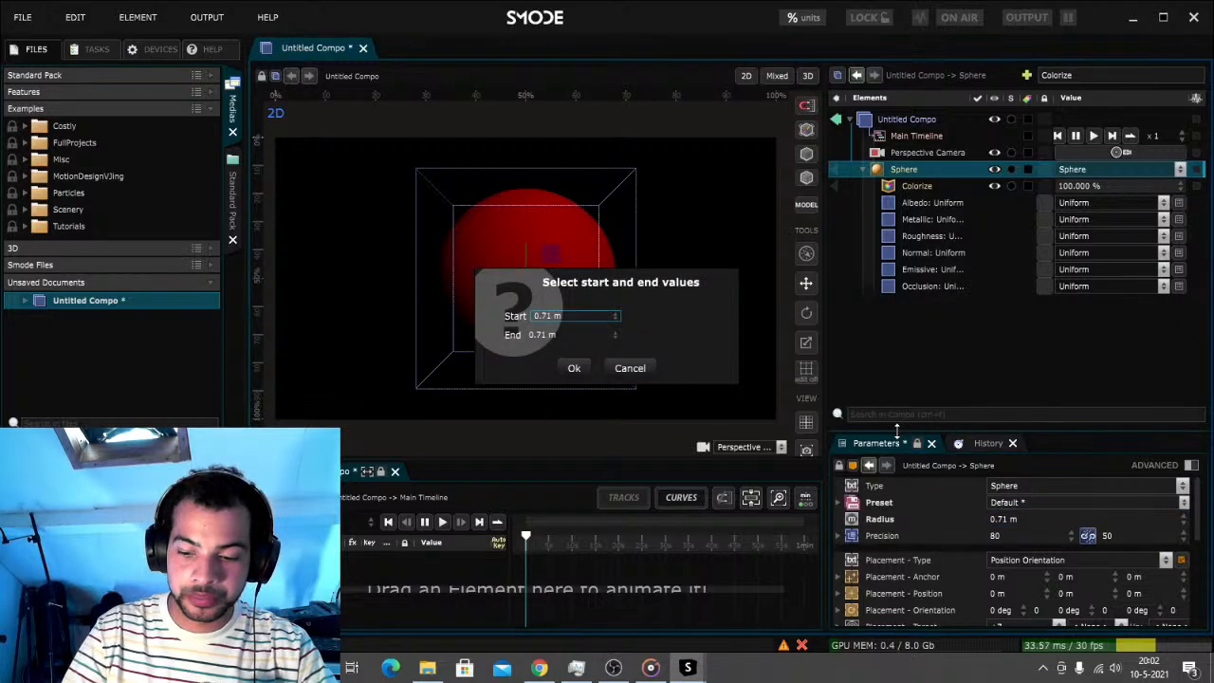
{"action": "type", "text": "2"}
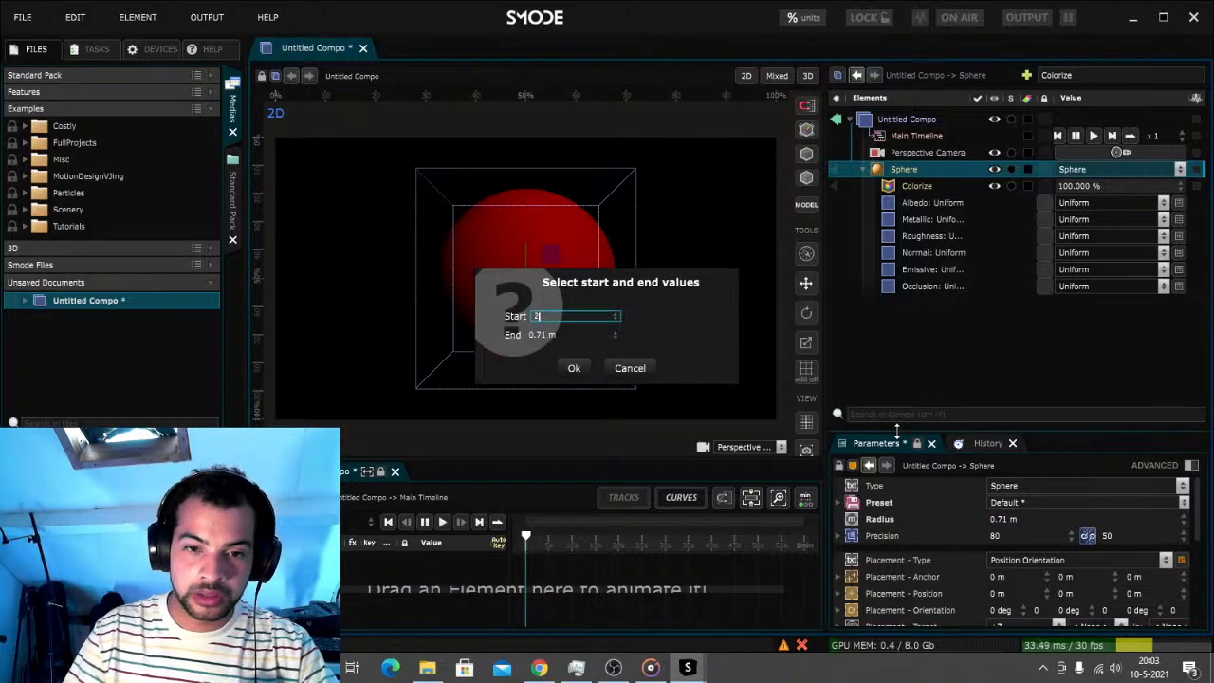
{"action": "left_click", "coordinate": [575, 372]}
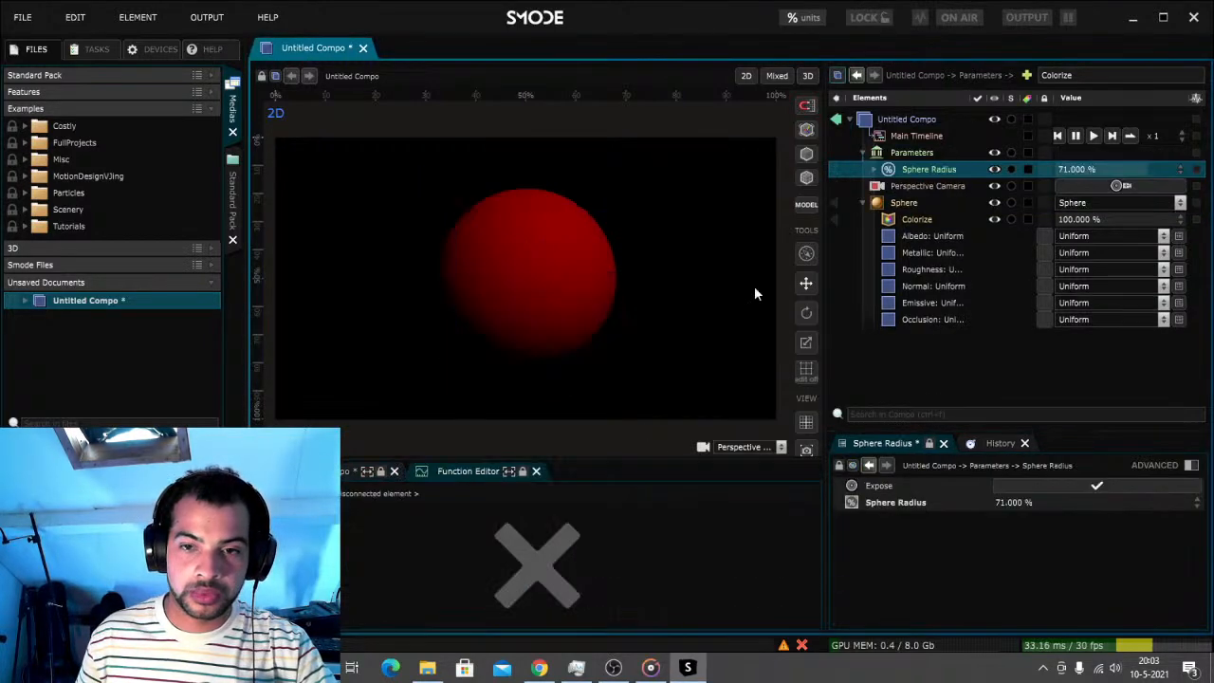
Create a loop animation for the exposed Sphere Radius parameter and pause it
{"action": "right_click", "coordinate": [1074, 172]}
{"action": "left_click", "coordinate": [927, 432]}
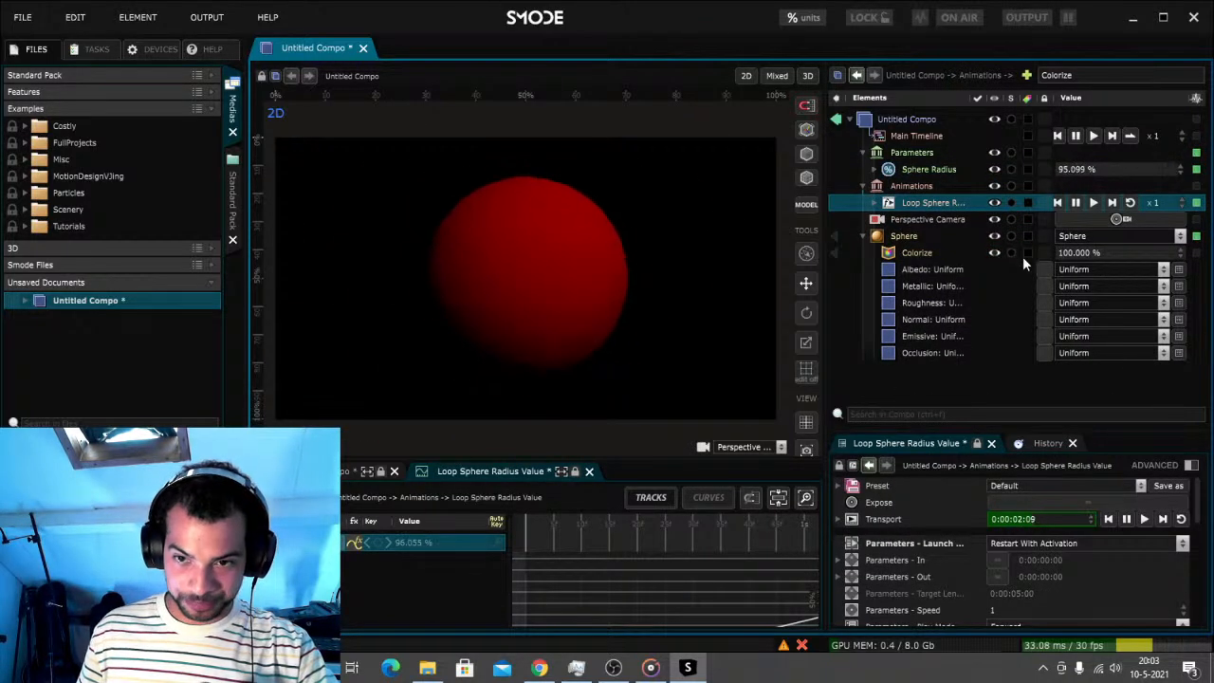
{"action": "left_click", "coordinate": [1076, 205]}
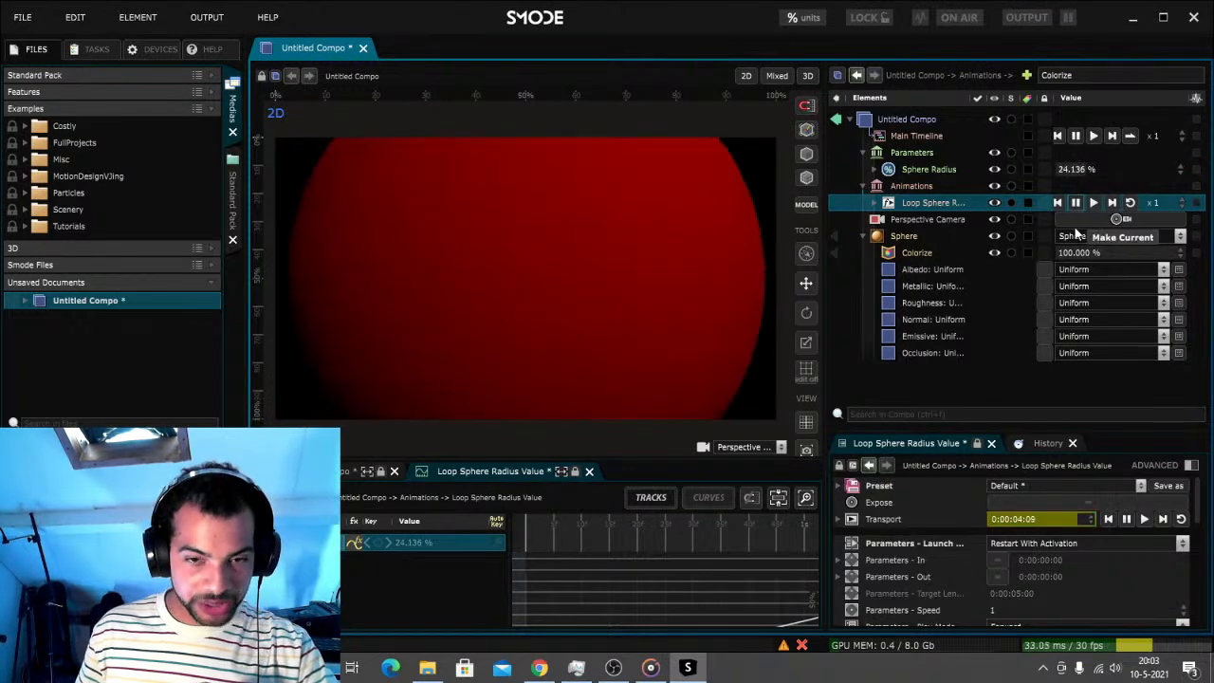
Delete the Sphere layer from the compo
{"action": "left_click", "coordinate": [902, 237]}
{"action": "key", "text": "Delete"}
{"action": "key", "text": "Return"}
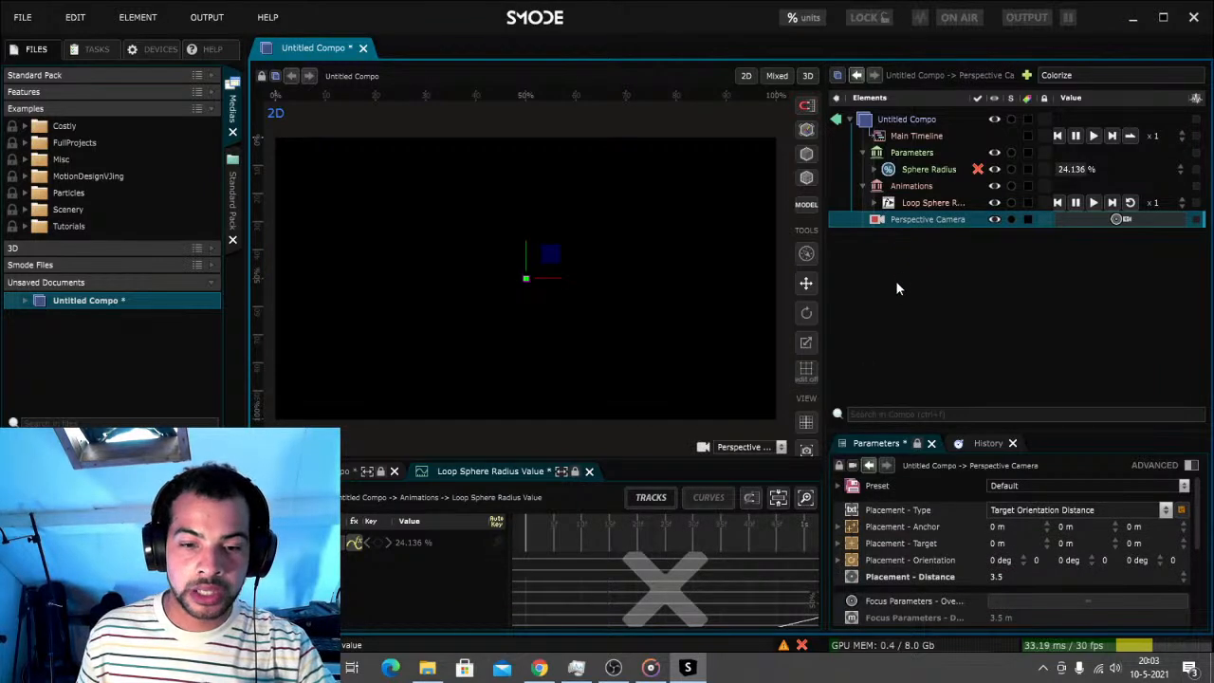
{"action": "left_click", "coordinate": [539, 668]}
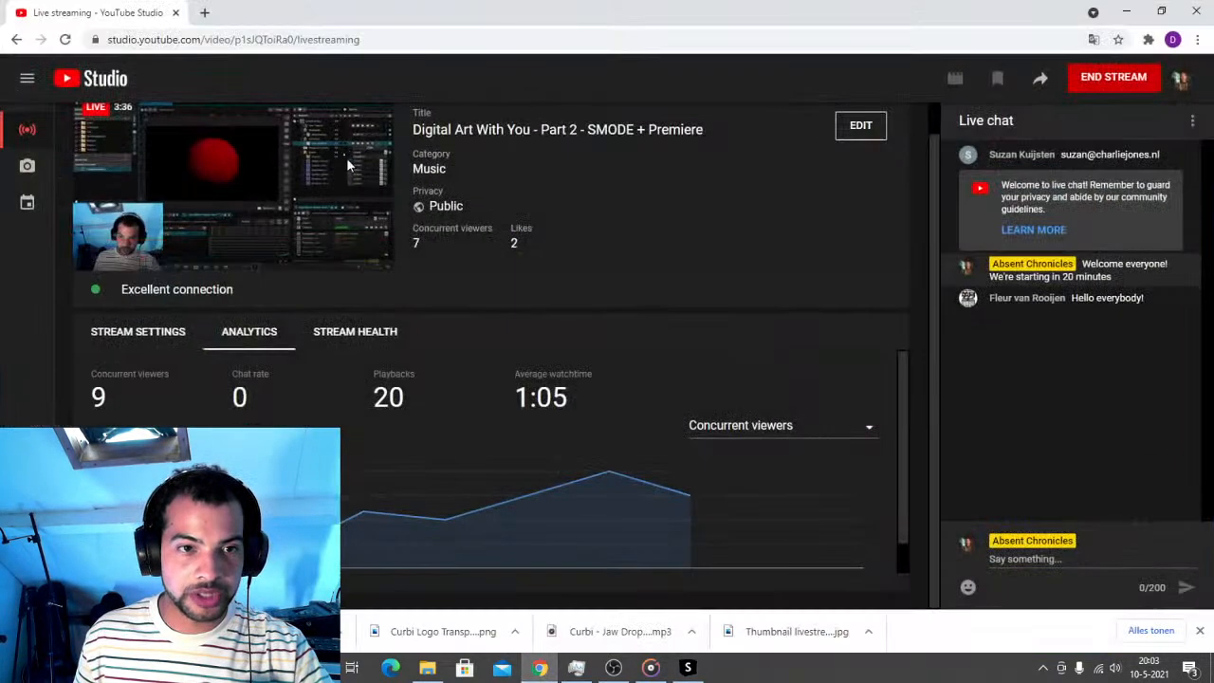
{"action": "left_click", "coordinate": [205, 13]}
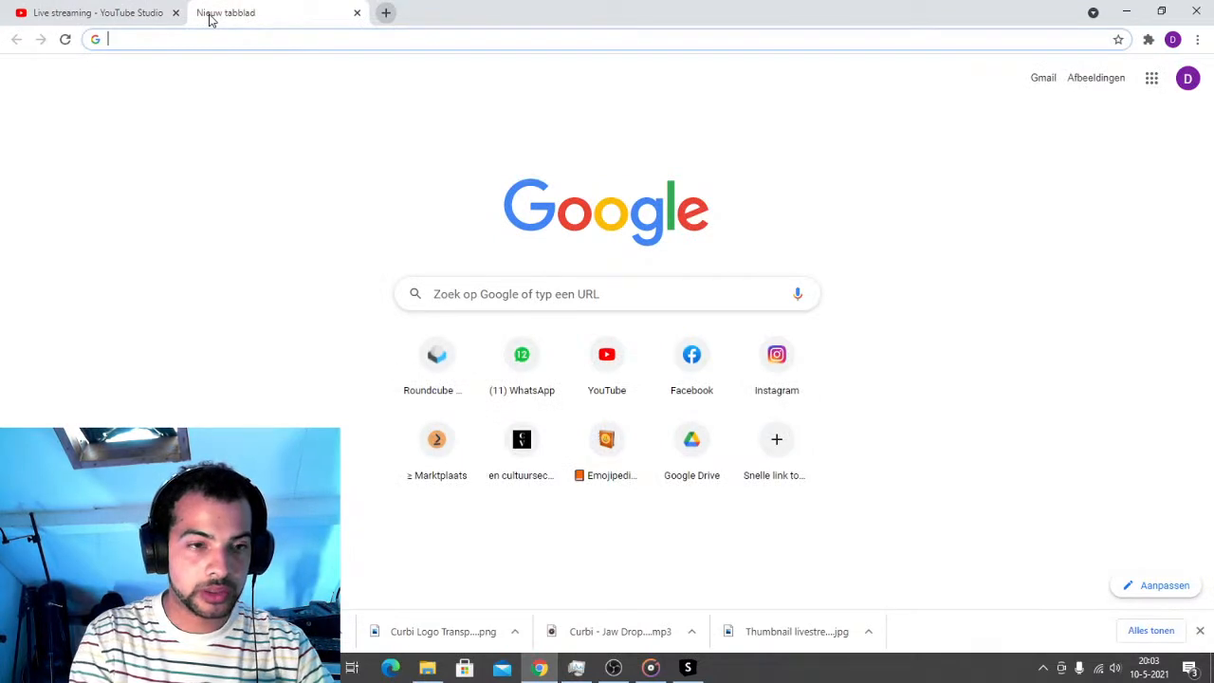
{"action": "type", "text": "tu"}
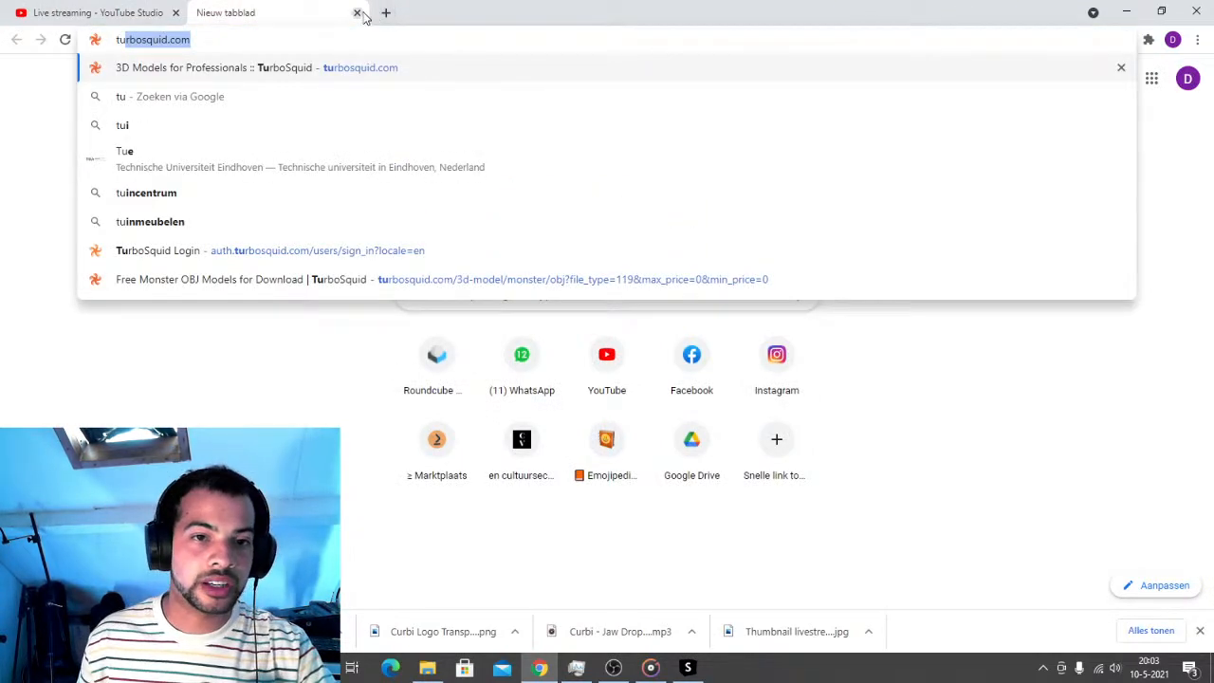
{"action": "left_click", "coordinate": [357, 14]}
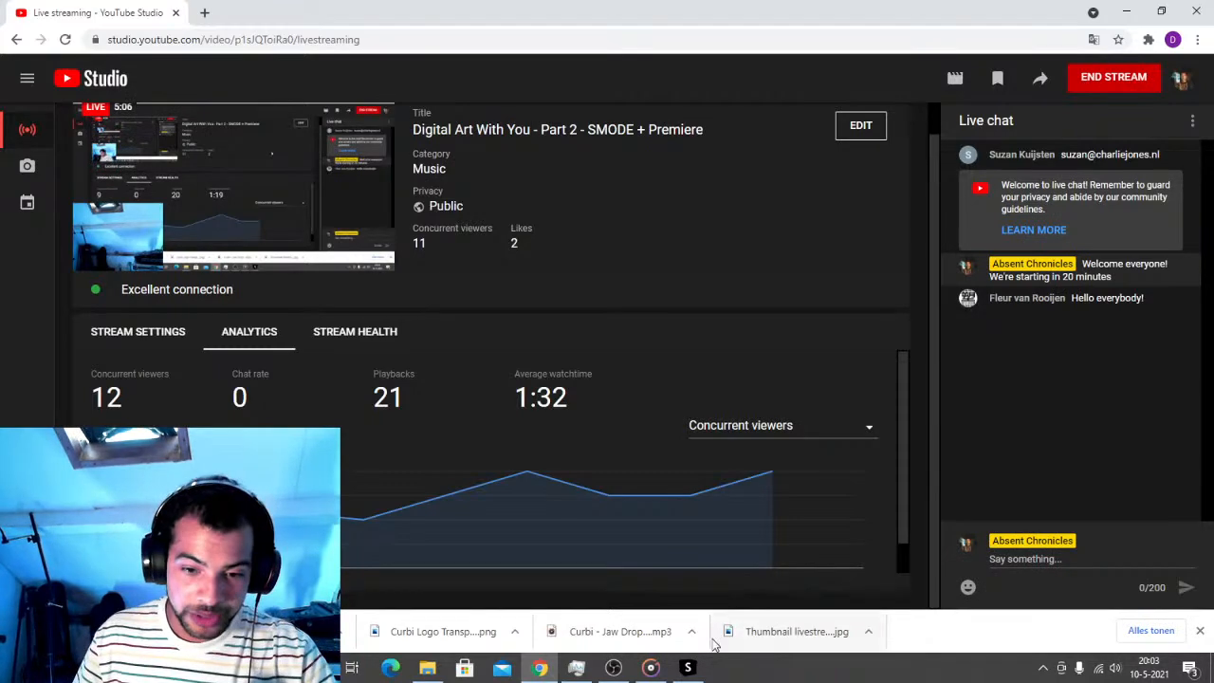
{"action": "left_click", "coordinate": [664, 644]}
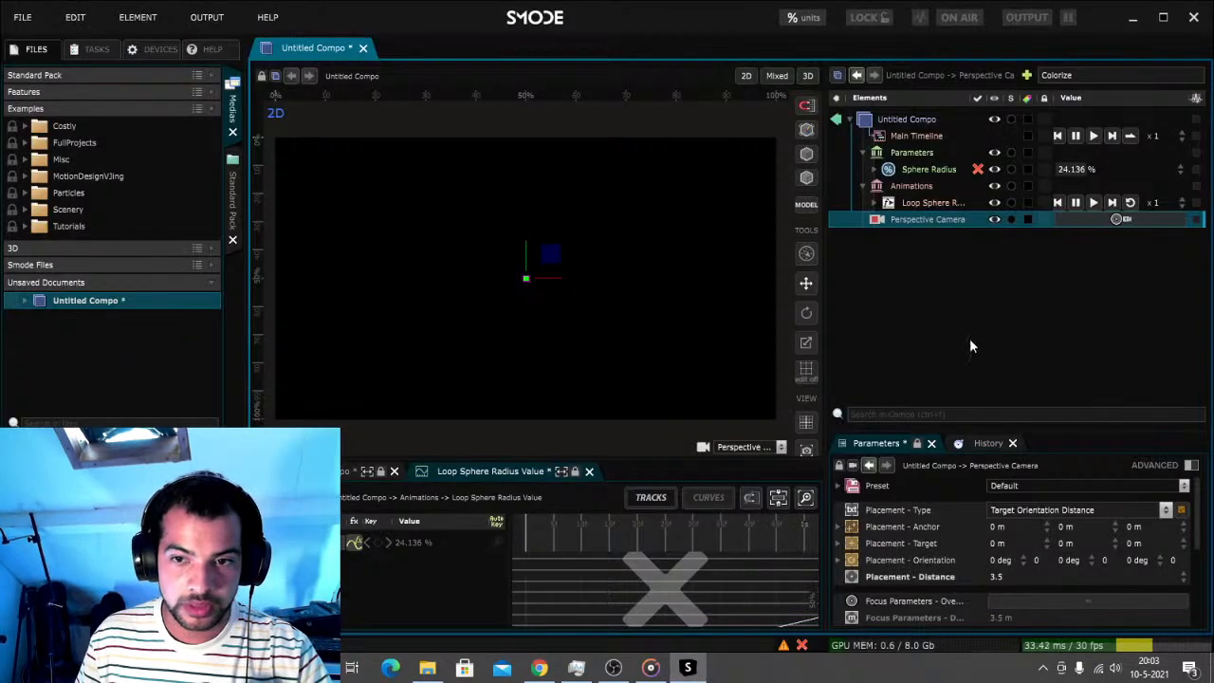
Add the folder E:\3D Objecten as a media directory named 3D Objecten
{"action": "right_click", "coordinate": [134, 352]}
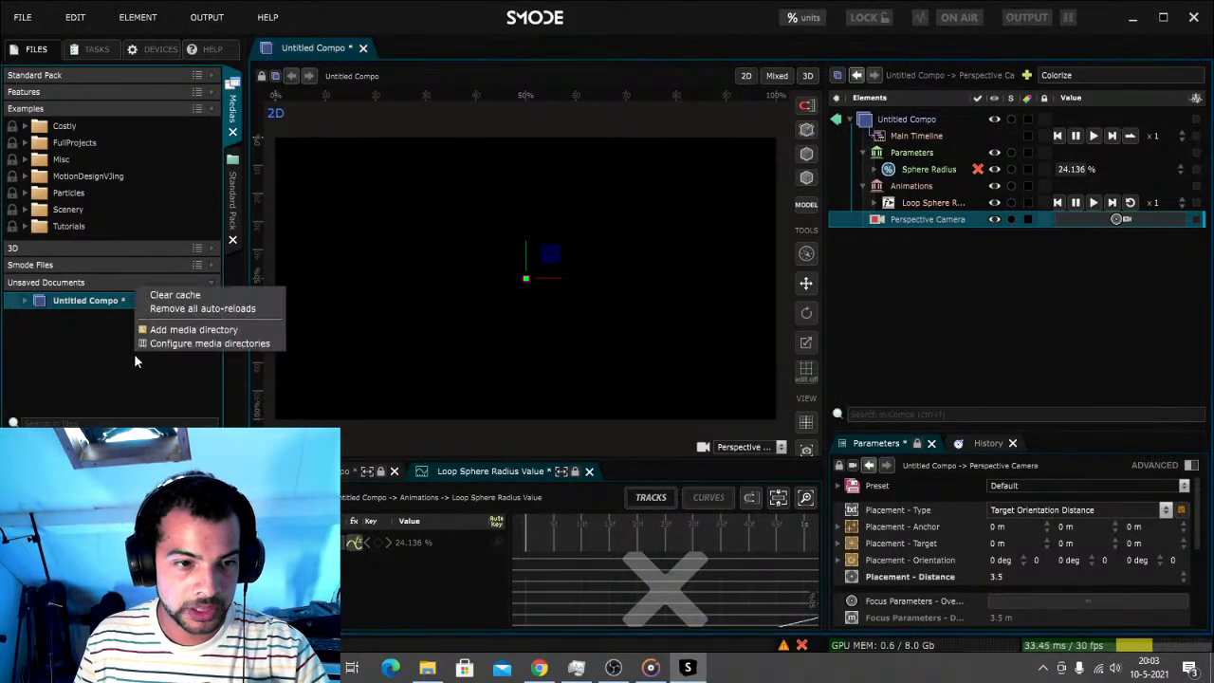
{"action": "left_click", "coordinate": [184, 328]}
{"action": "left_click", "coordinate": [798, 329]}
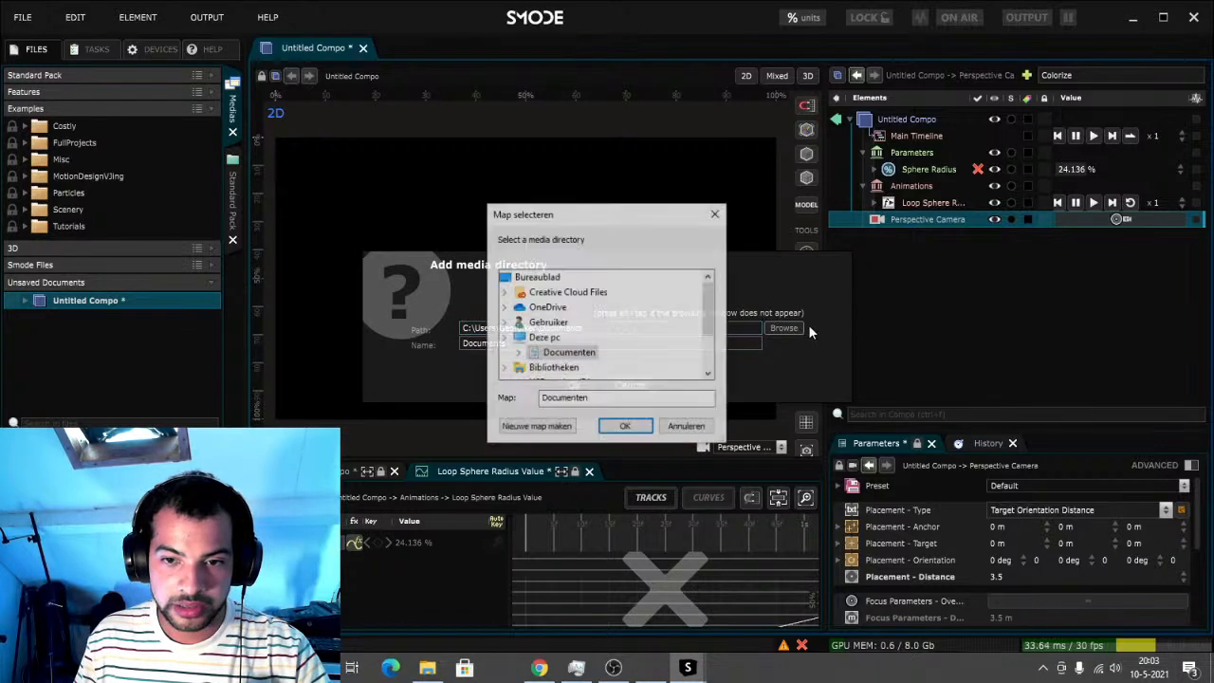
{"action": "left_click_drag", "start_coordinate": [713, 308], "coordinate": [710, 358]}
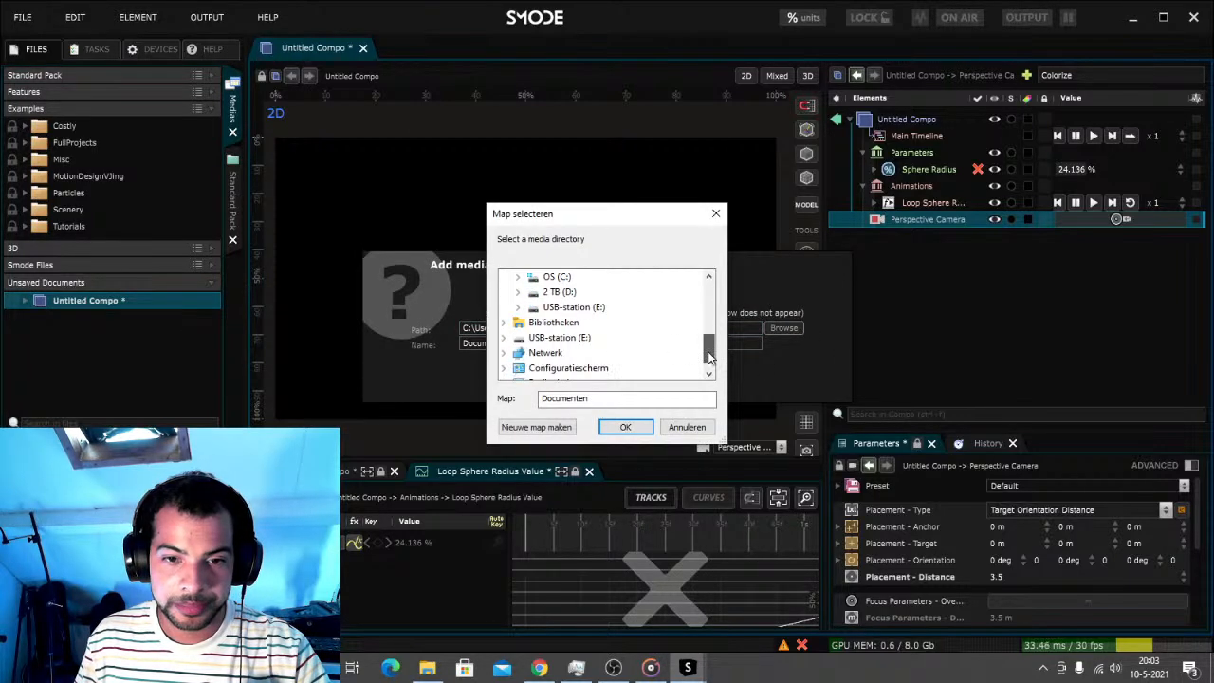
{"action": "left_click", "coordinate": [519, 307]}
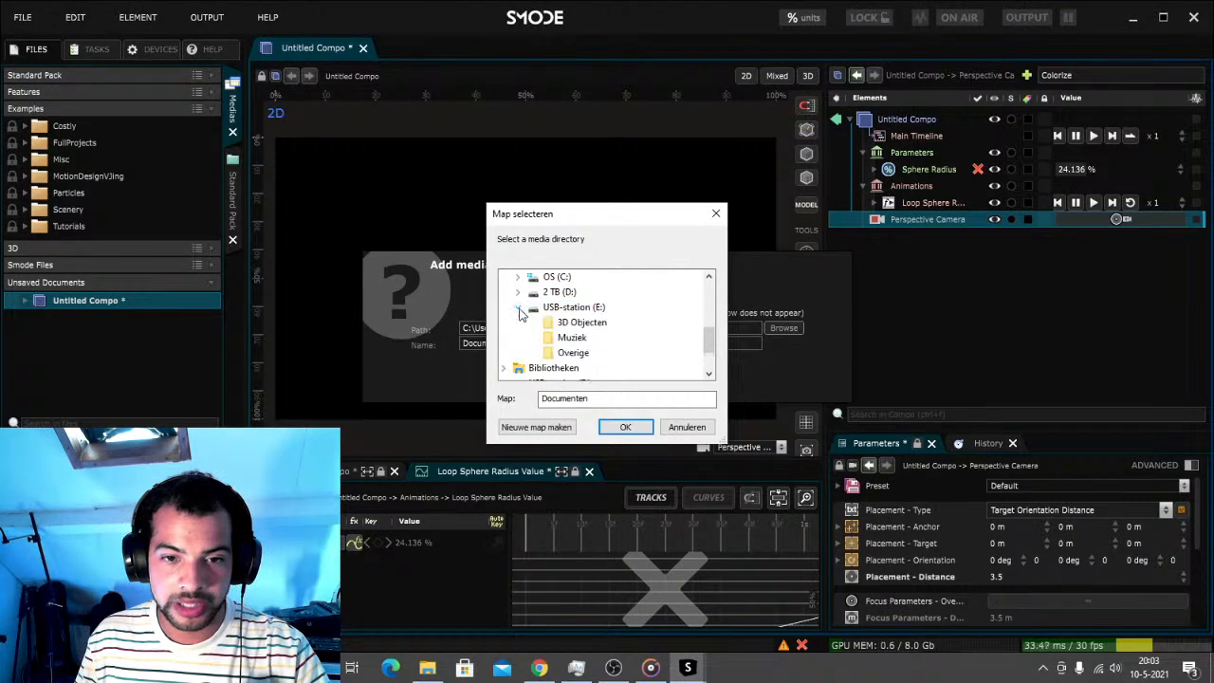
{"action": "left_click", "coordinate": [580, 323]}
{"action": "left_click", "coordinate": [625, 428]}
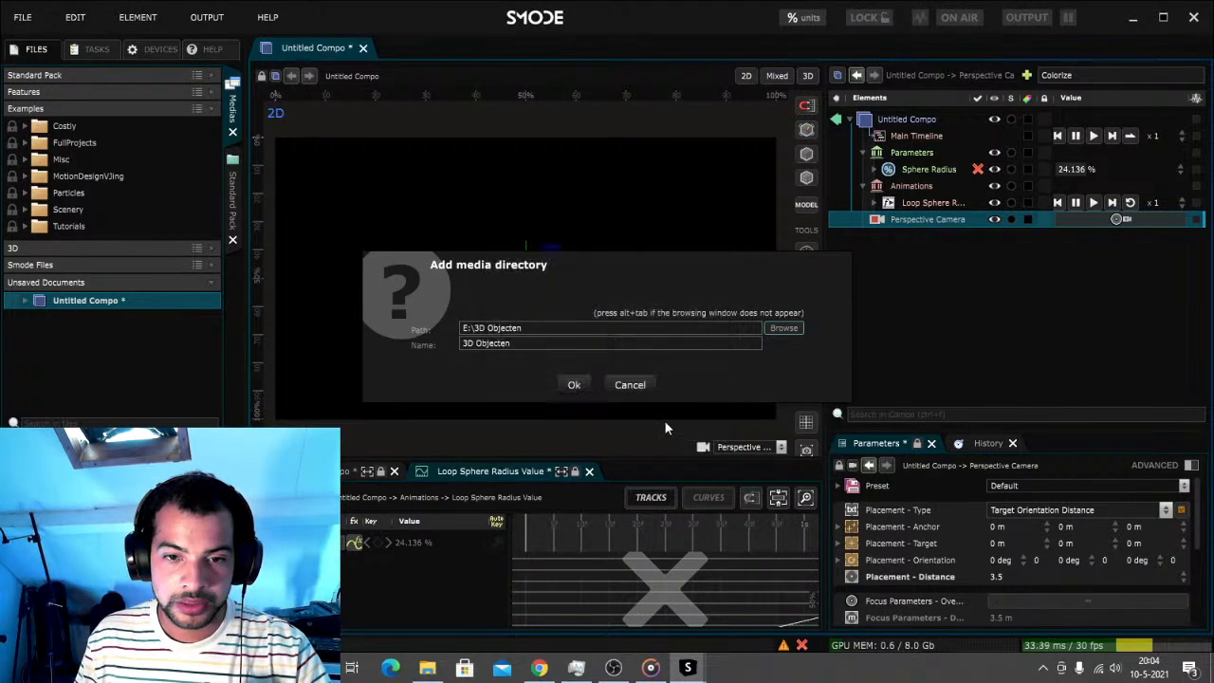
{"action": "left_click", "coordinate": [574, 383]}
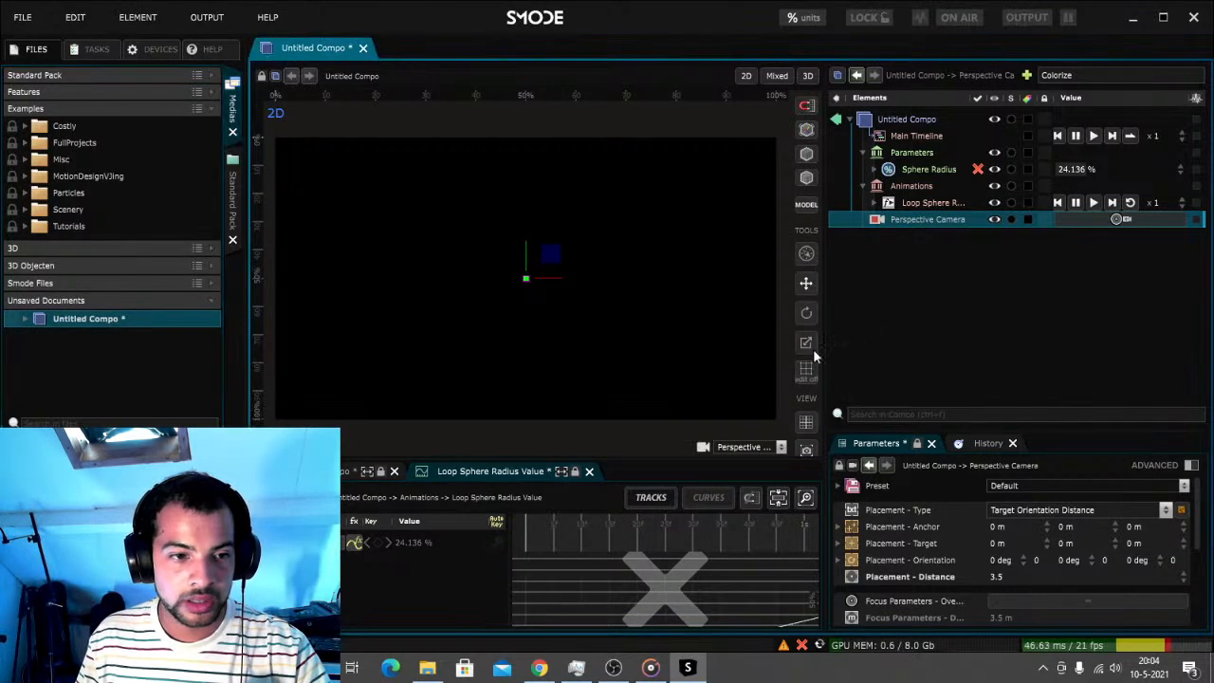
Import Heart.obj from the 3D Objecten directory into the compo as a 3D layer
{"action": "left_click", "coordinate": [209, 266]}
{"action": "scroll", "coordinate": [119, 333], "scroll_direction": "down", "scroll_amount": 5}
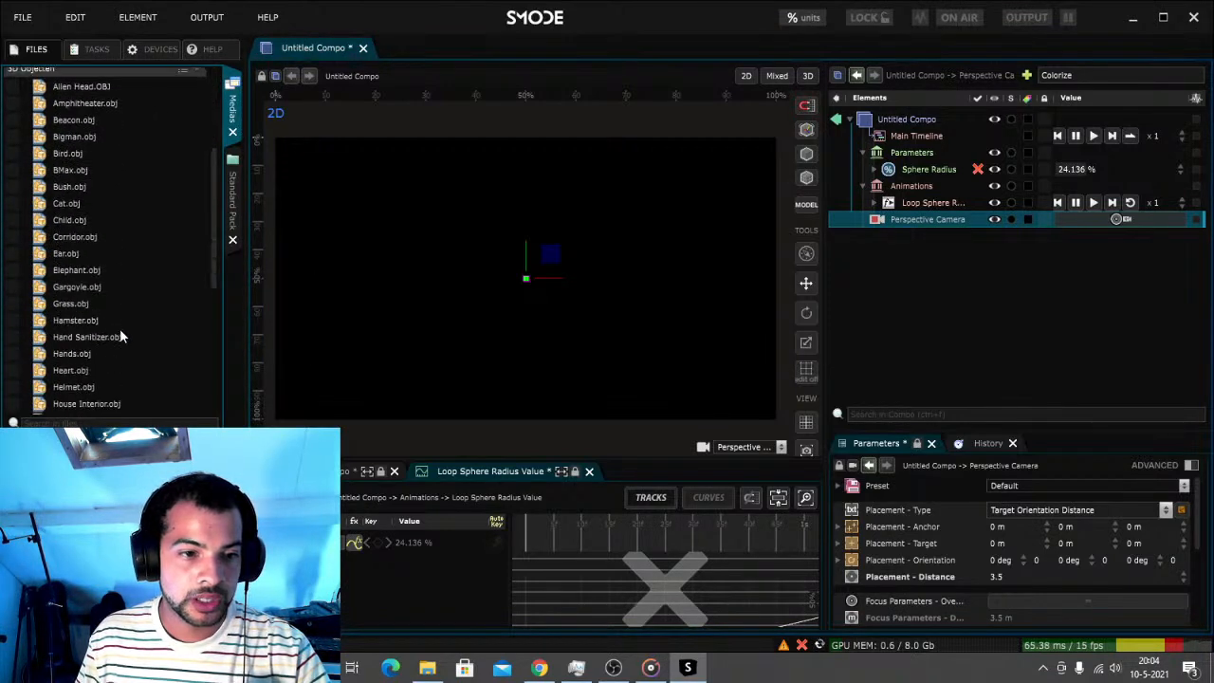
{"action": "scroll", "coordinate": [138, 336], "scroll_direction": "down", "scroll_amount": 1}
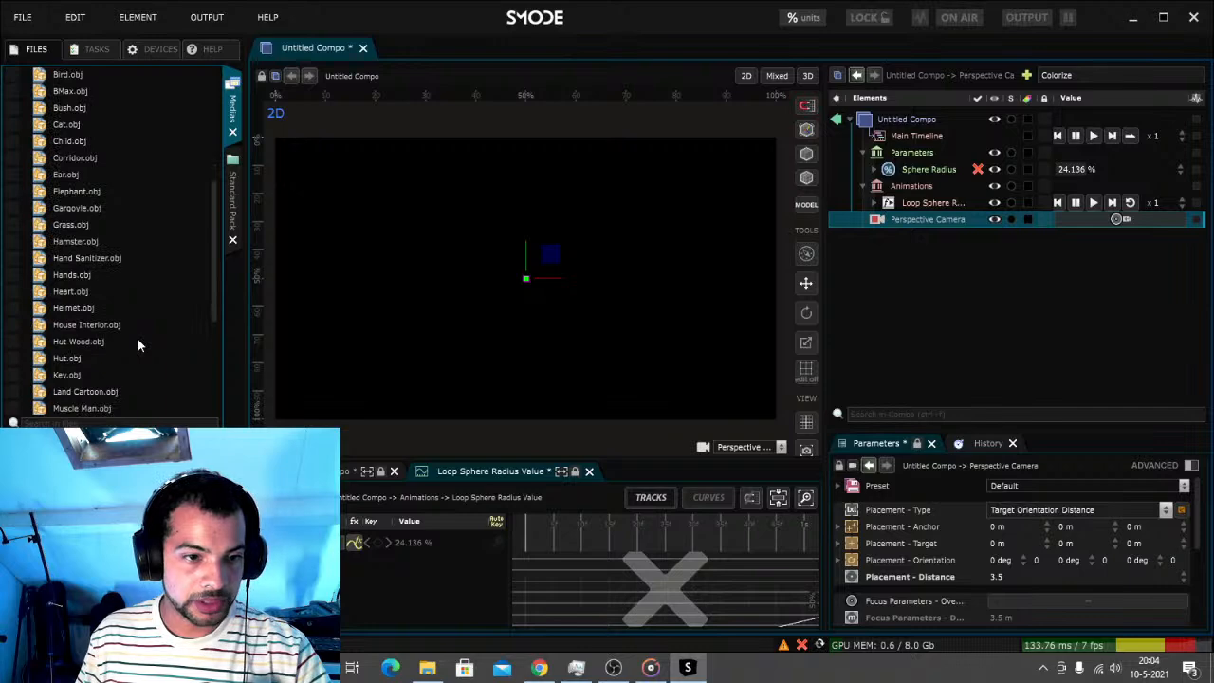
{"action": "left_click", "coordinate": [70, 294]}
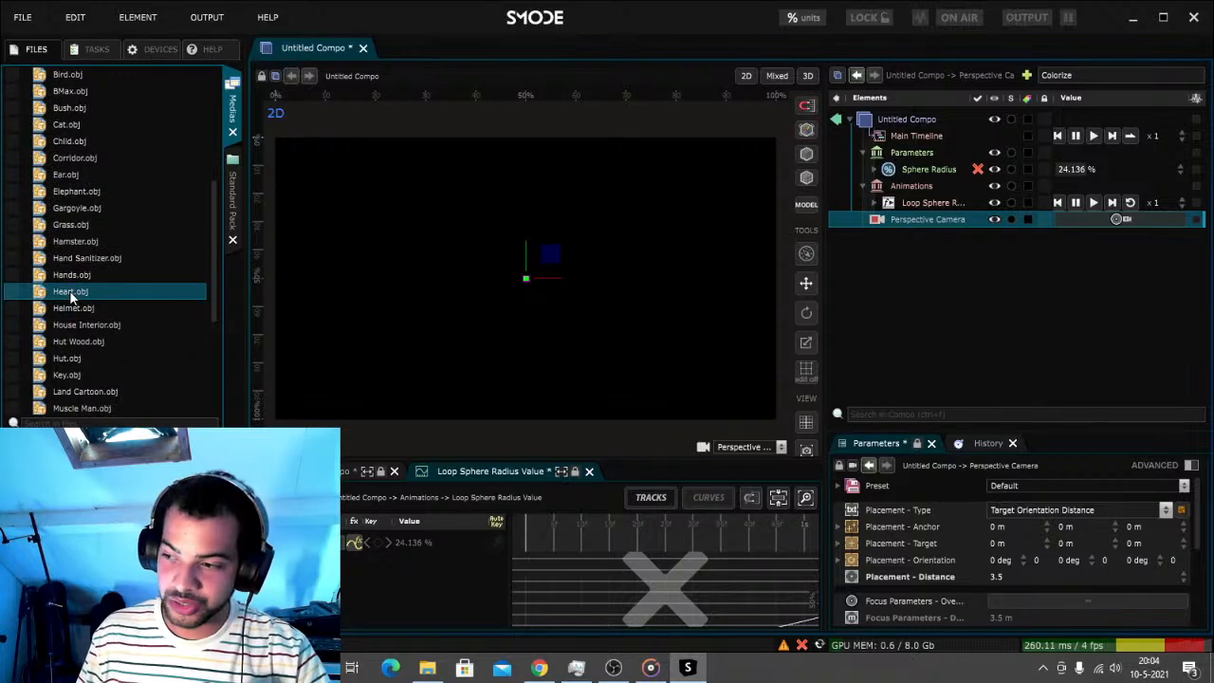
{"action": "left_click_drag", "start_coordinate": [70, 296], "coordinate": [925, 261]}
{"action": "left_click", "coordinate": [911, 281]}
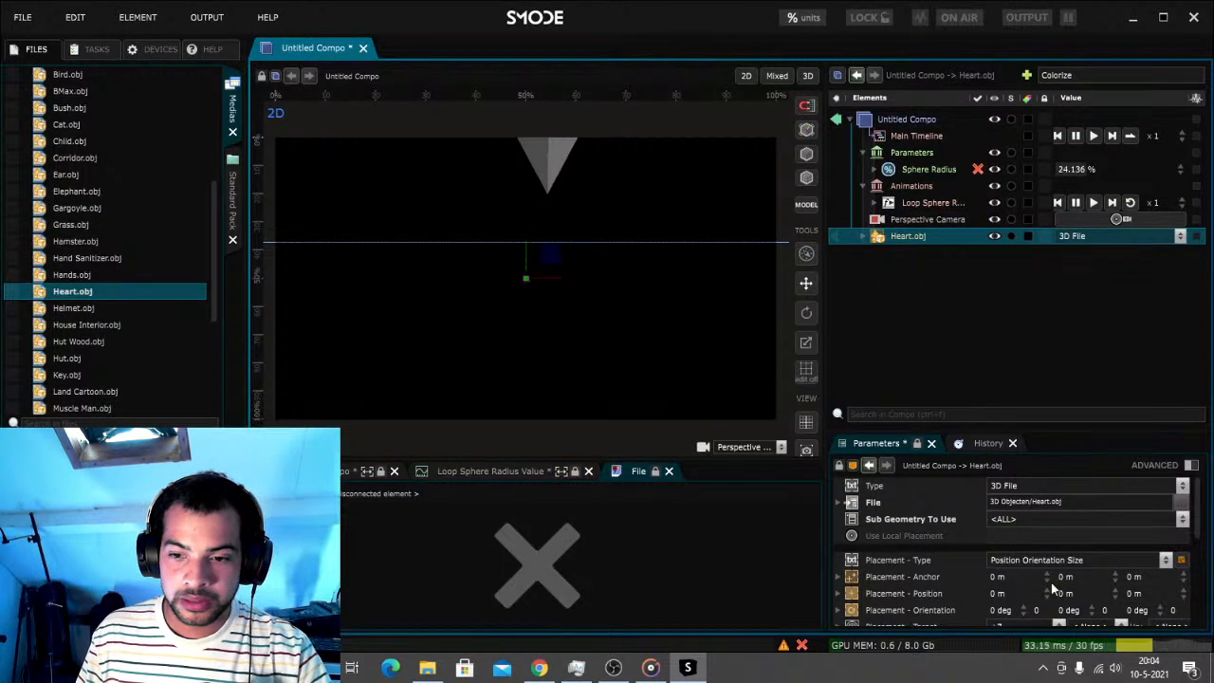
Scale the heart model to a placement size of 0.09 and set its vertical position to -1.746 m
{"action": "mouse_move", "coordinate": [1065, 592]}
{"action": "left_mouse_down"}
{"action": "mouse_move", "coordinate": [1077, 654]}
{"action": "mouse_move", "coordinate": [1088, 598]}
{"action": "left_mouse_up"}
{"action": "scroll", "coordinate": [1046, 594], "scroll_direction": "down", "scroll_amount": 5}
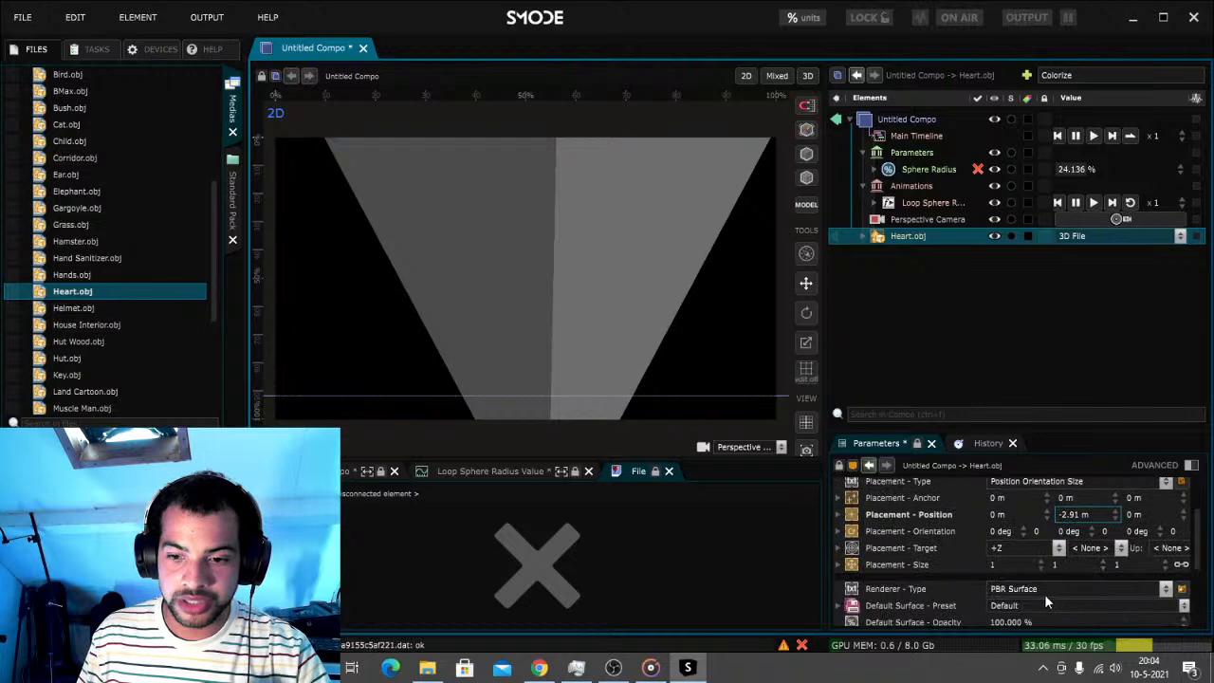
{"action": "left_click_drag", "start_coordinate": [996, 525], "coordinate": [996, 596]}
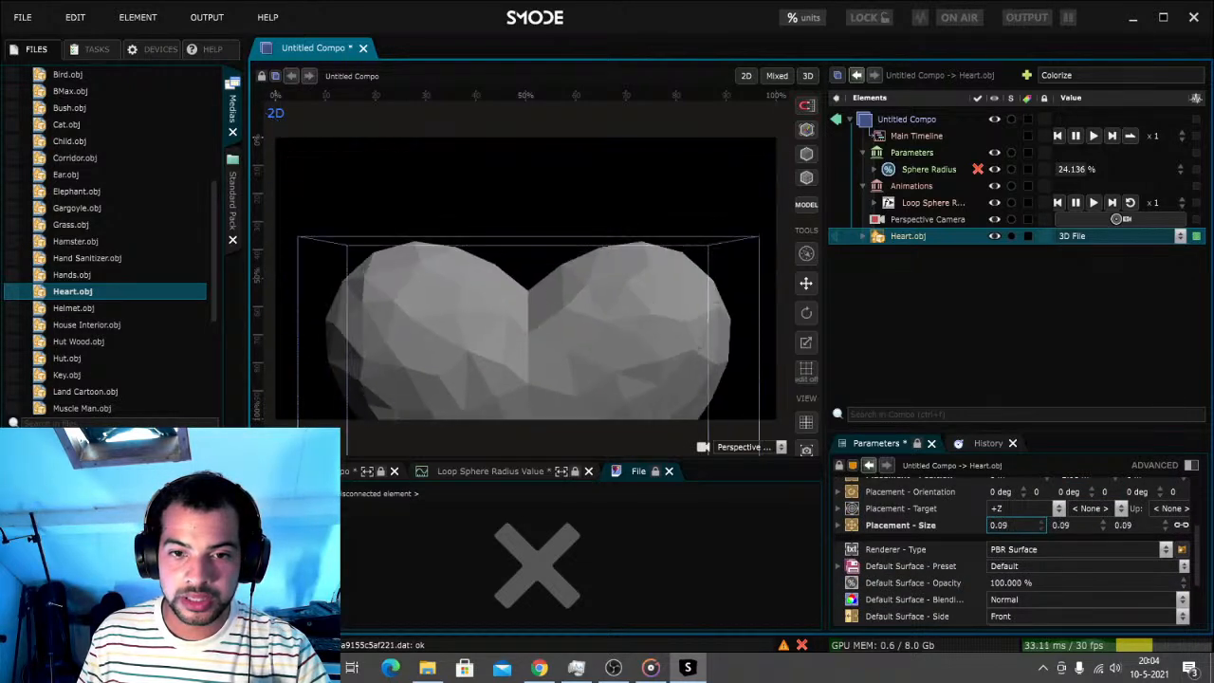
{"action": "scroll", "coordinate": [1043, 523], "scroll_direction": "up", "scroll_amount": 3}
{"action": "left_click_drag", "start_coordinate": [1078, 558], "coordinate": [1025, 347]}
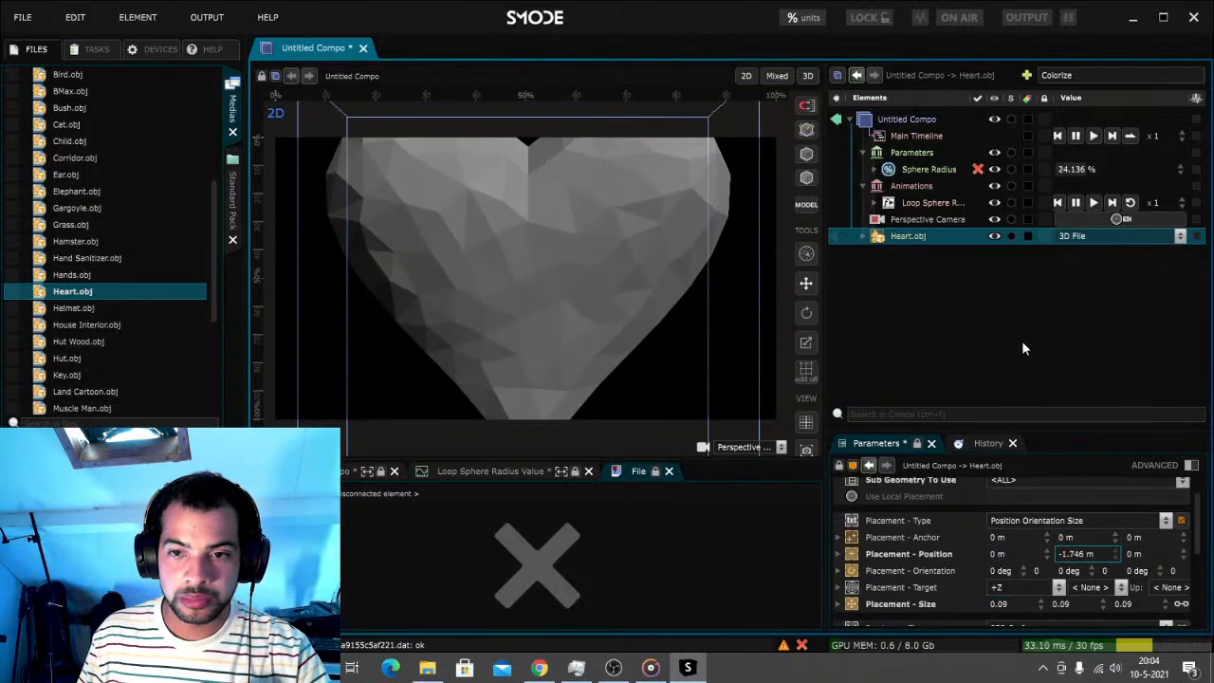
Move the Perspective Camera back from the heart to a placement distance of 6.23
{"action": "left_click", "coordinate": [921, 220]}
{"action": "left_click_drag", "start_coordinate": [996, 577], "coordinate": [958, 466]}
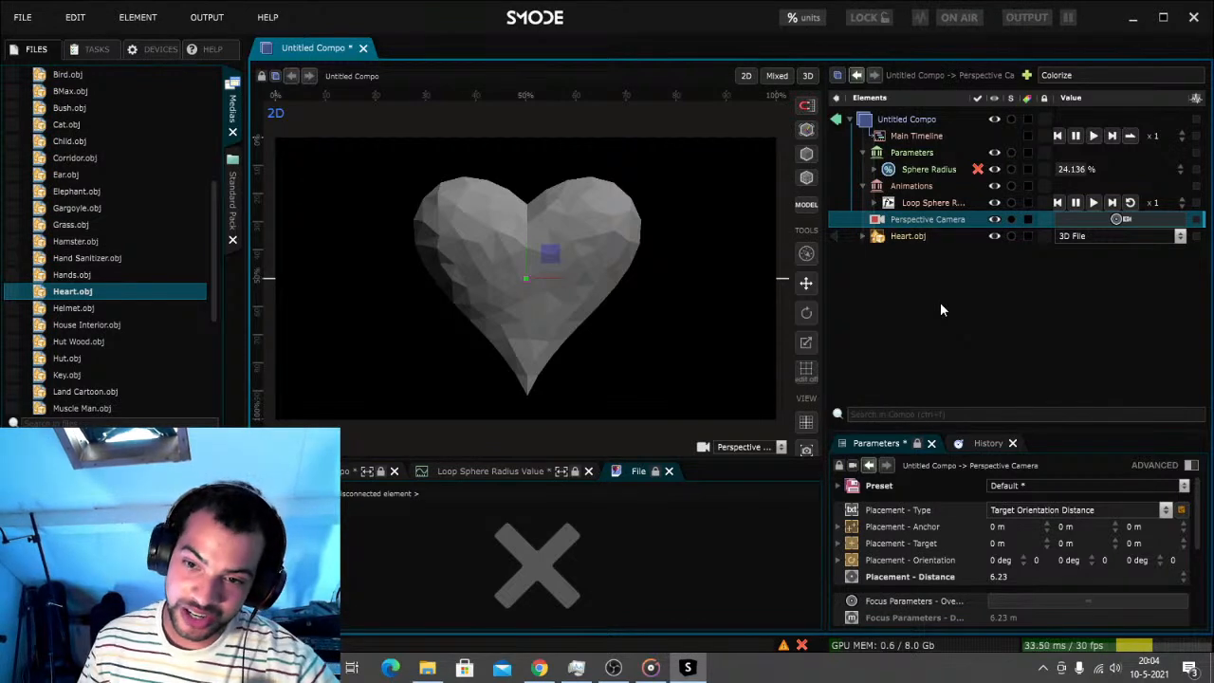
Add a Colorize modifier to the Heart.obj layer and set its color to pure red, FF0000FF
{"action": "left_click", "coordinate": [924, 235]}
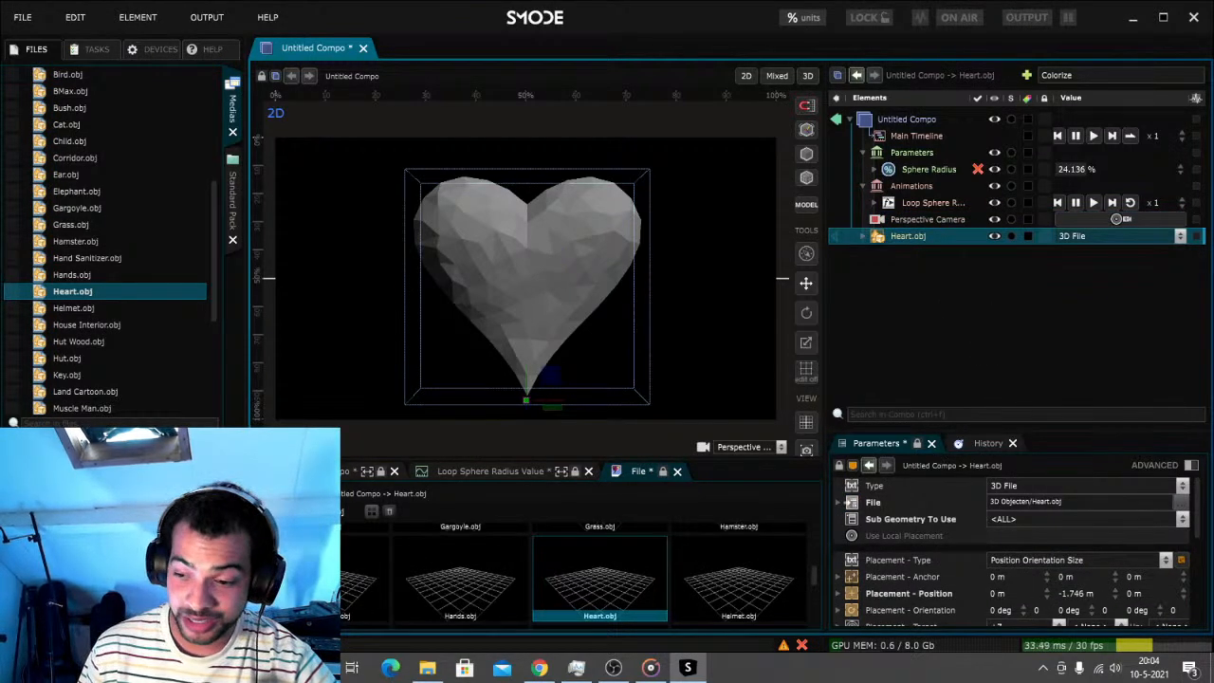
{"action": "left_click", "coordinate": [1100, 75]}
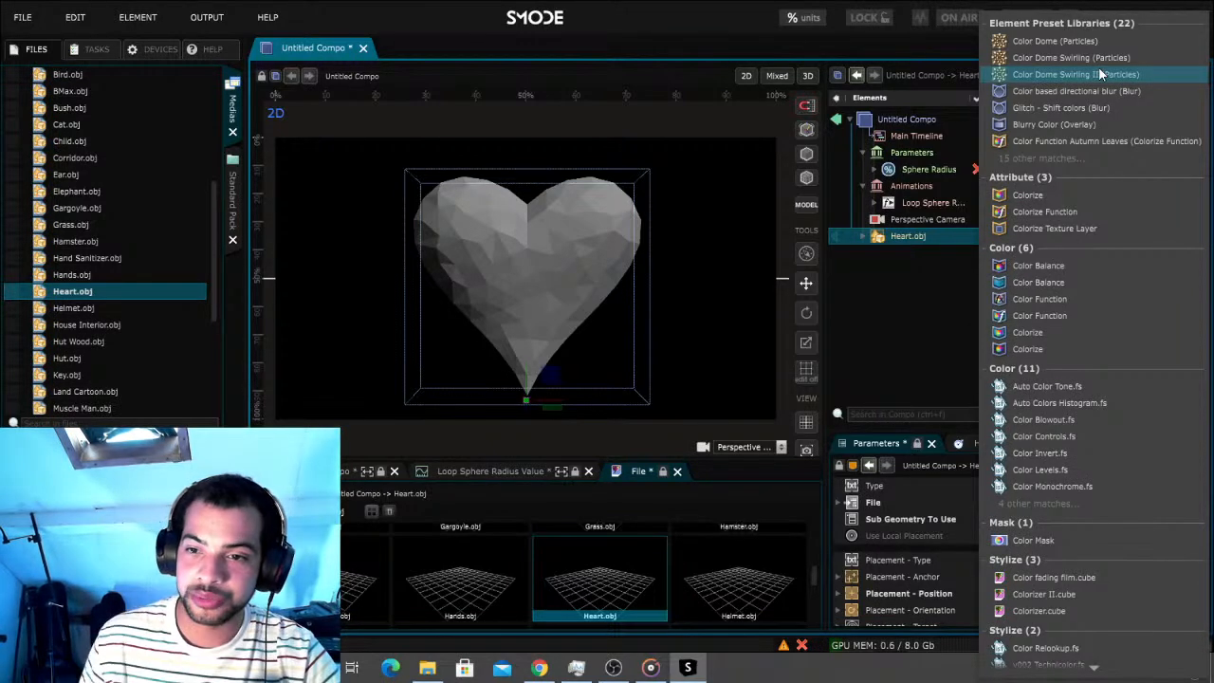
{"action": "left_click", "coordinate": [1055, 195]}
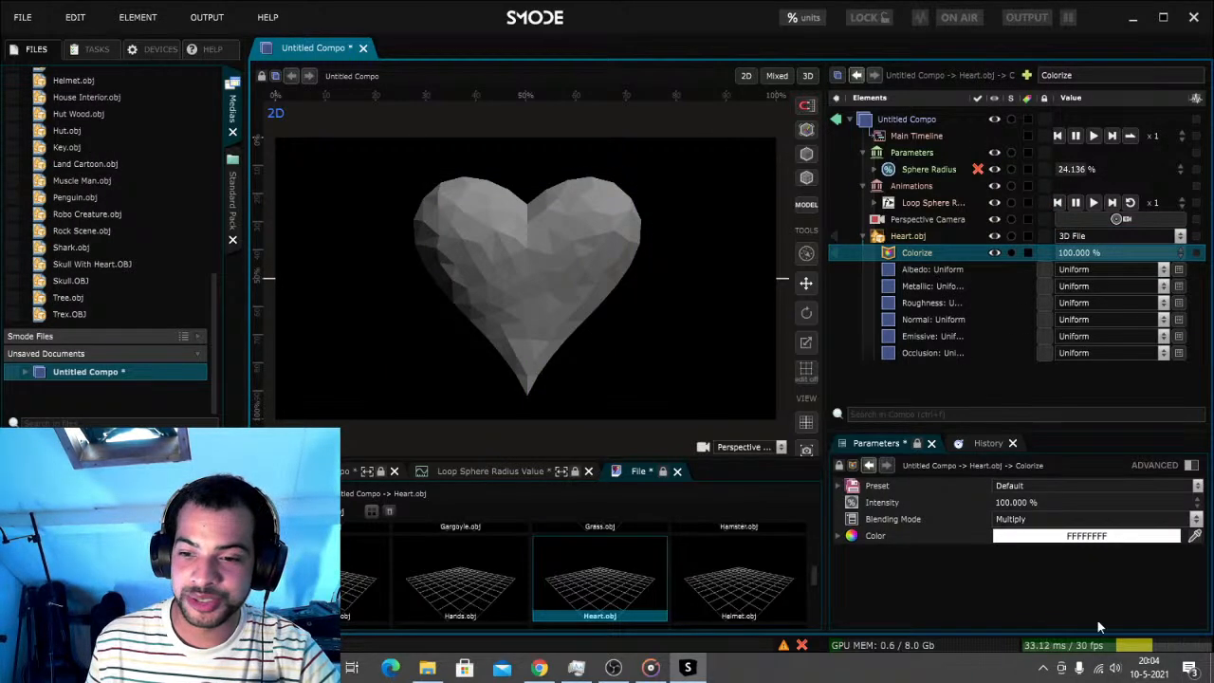
{"action": "left_click", "coordinate": [1064, 536]}
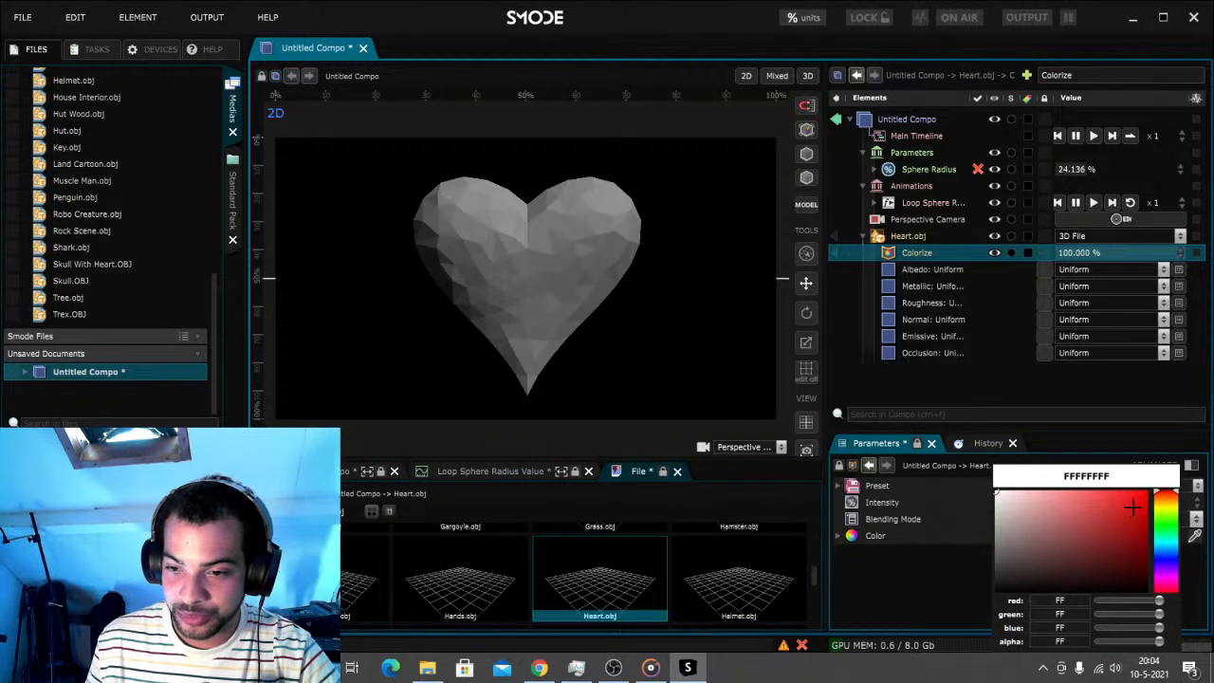
{"action": "left_click", "coordinate": [1147, 492]}
{"action": "left_click", "coordinate": [935, 377]}
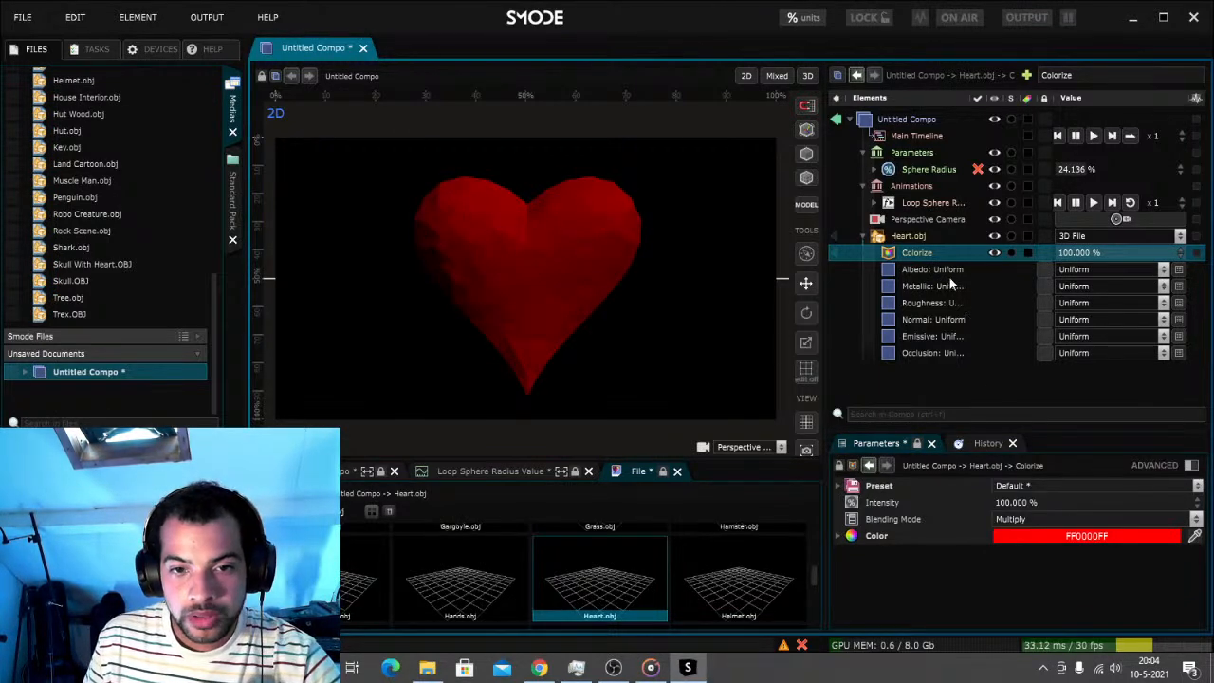
Try a purple color, C100FFFF, in the heart's Colorize modifier and return it to red, FF0000FF
{"action": "left_click", "coordinate": [912, 237]}
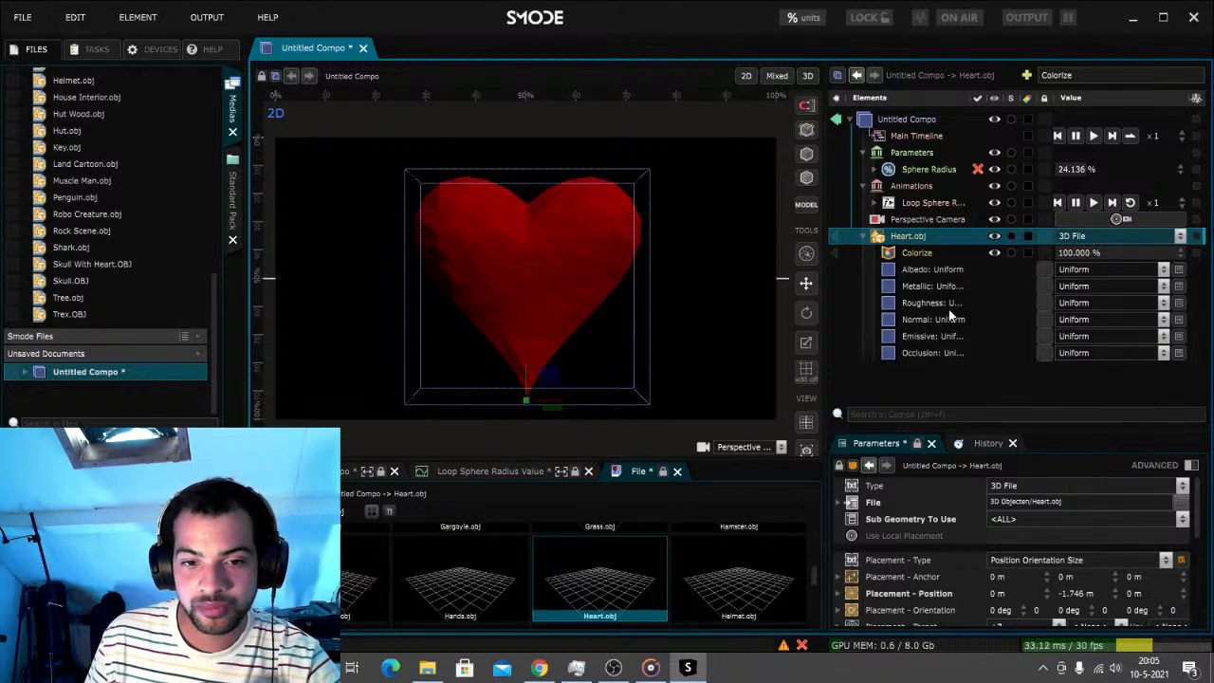
{"action": "left_click", "coordinate": [918, 254]}
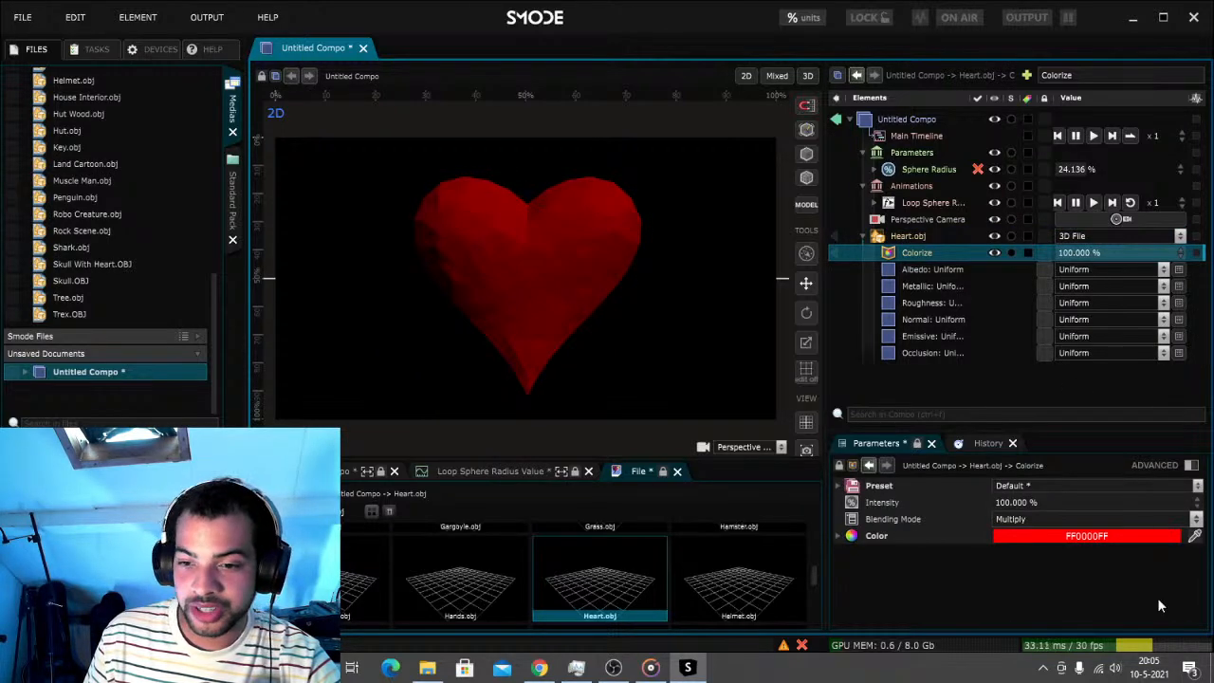
{"action": "left_click", "coordinate": [1064, 539]}
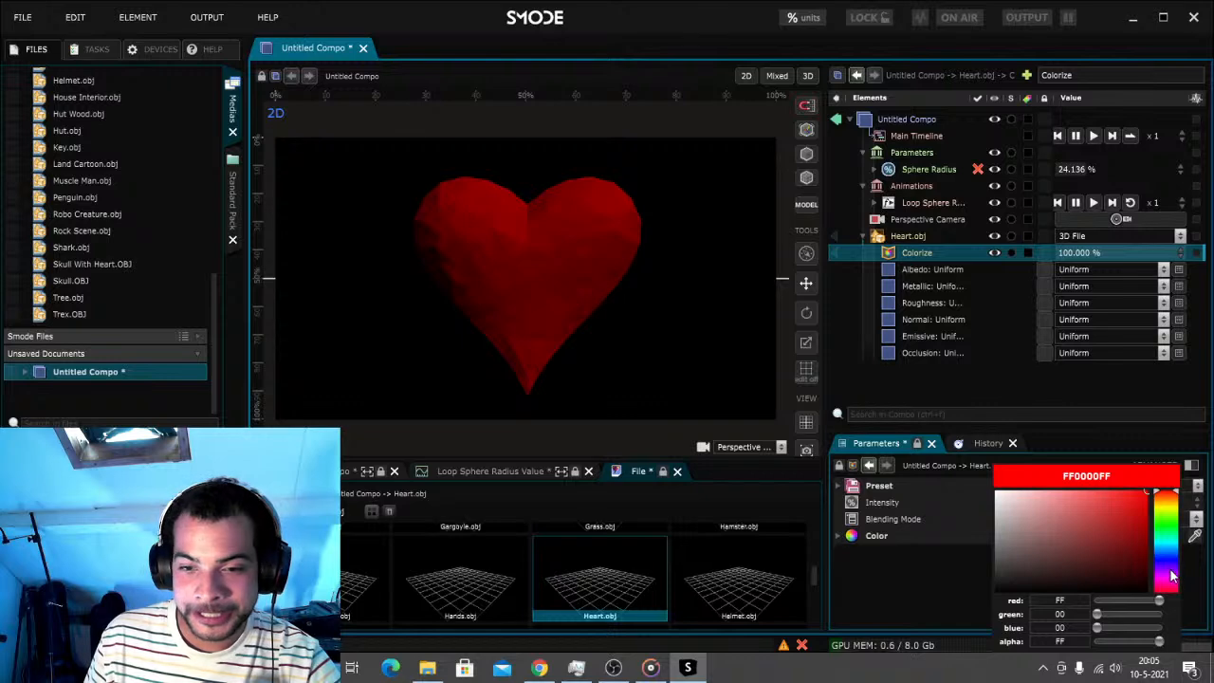
{"action": "left_click", "coordinate": [1172, 574]}
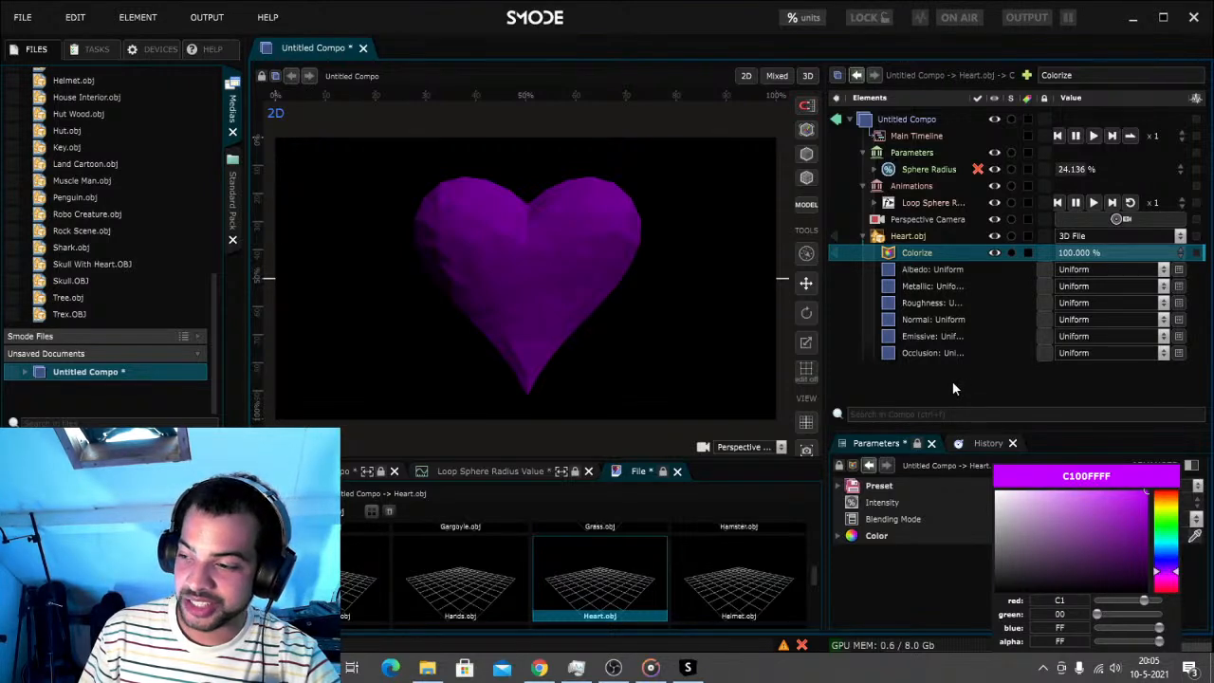
{"action": "left_click", "coordinate": [1167, 495]}
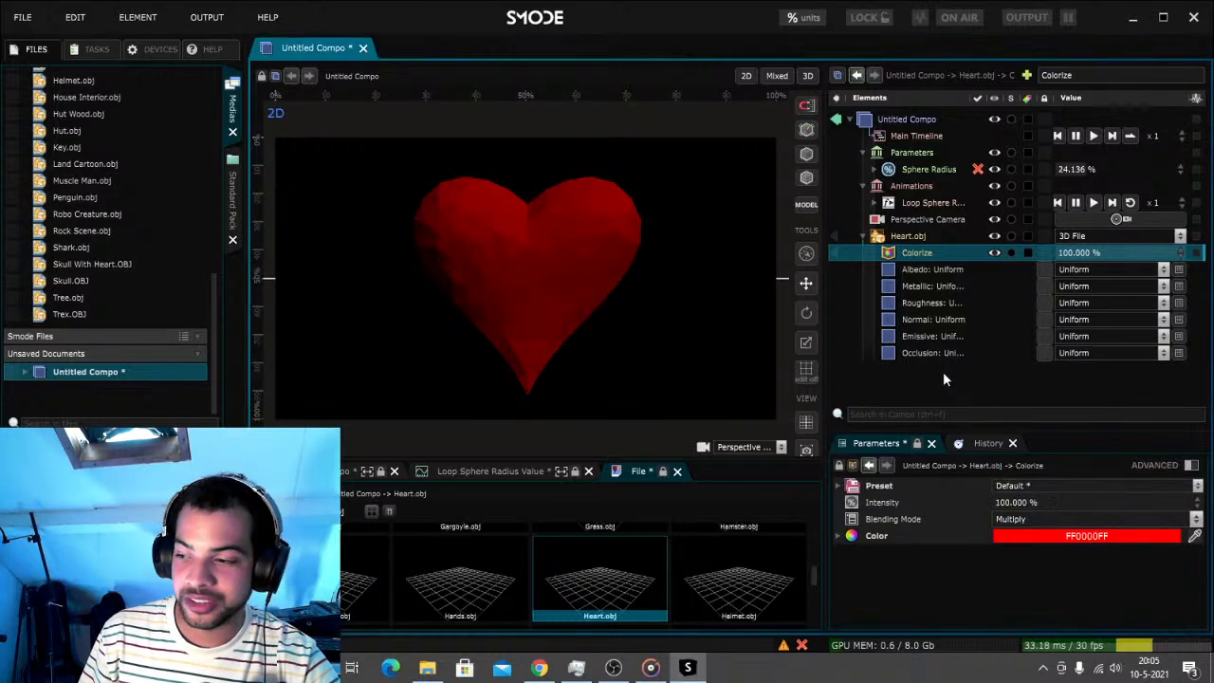
Turn the heart to about 195.9 degrees around Y and animate that orientation with a playing infinite ramp
{"action": "left_click", "coordinate": [912, 236]}
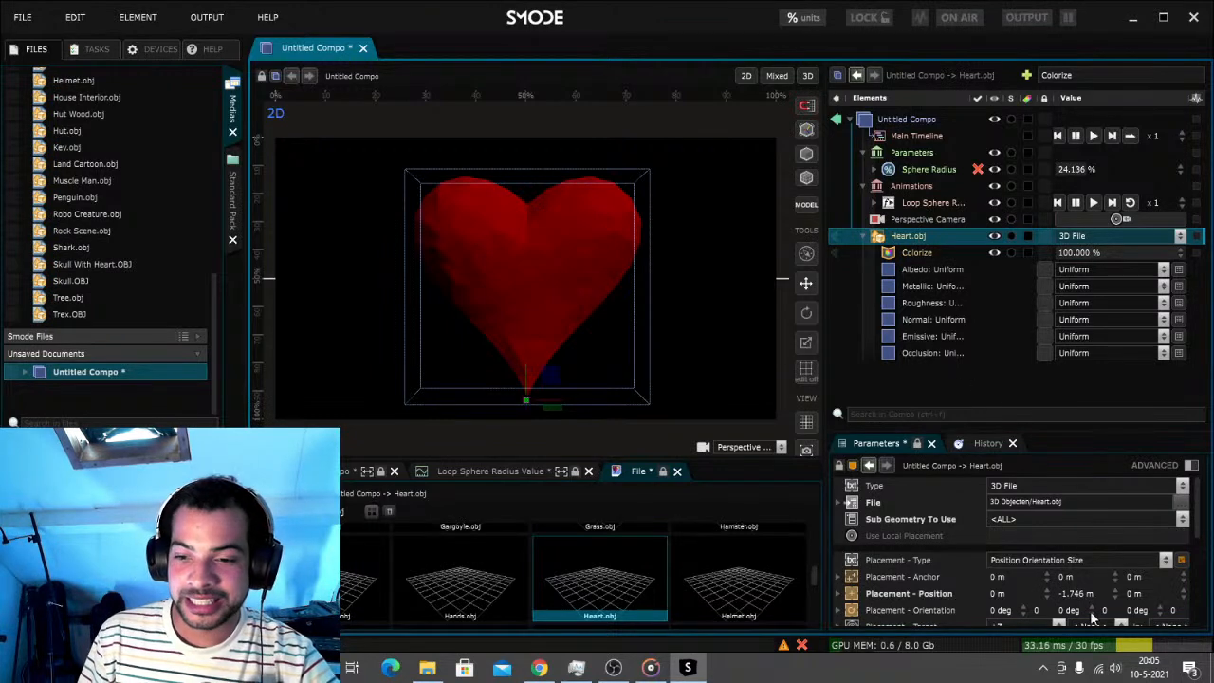
{"action": "scroll", "coordinate": [1095, 592], "scroll_direction": "down", "scroll_amount": 1}
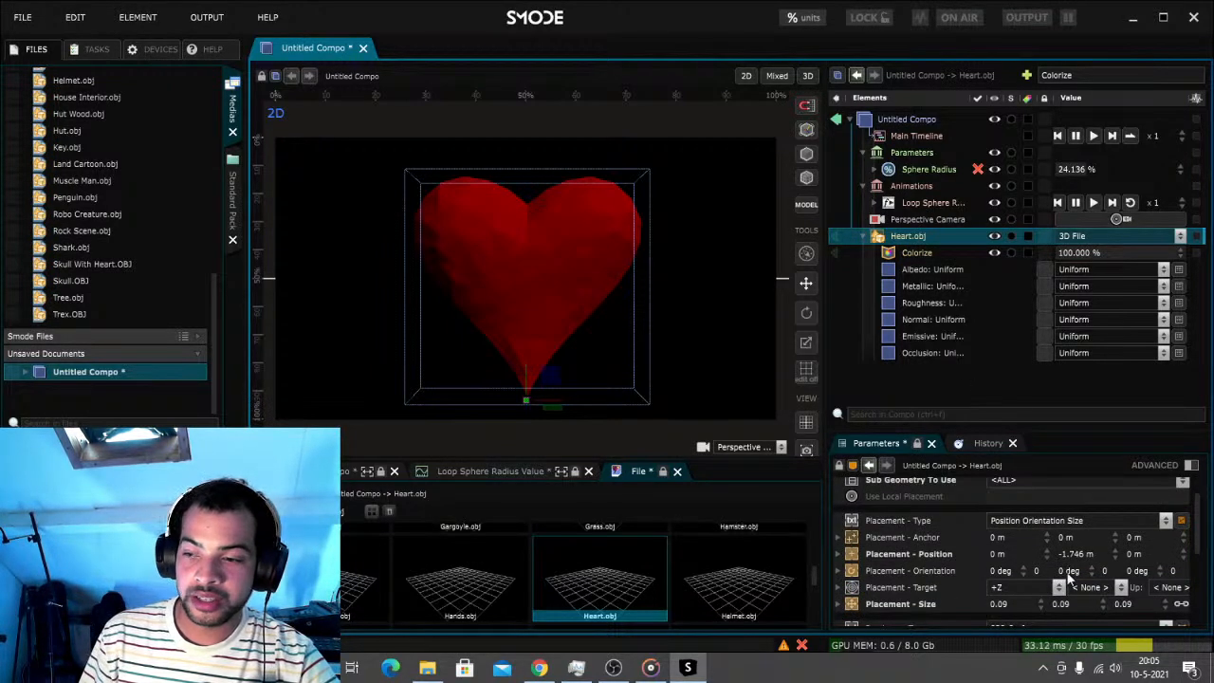
{"action": "mouse_move", "coordinate": [1067, 571]}
{"action": "left_mouse_down"}
{"action": "mouse_move", "coordinate": [1067, 163]}
{"action": "mouse_move", "coordinate": [1076, 576]}
{"action": "left_mouse_up"}
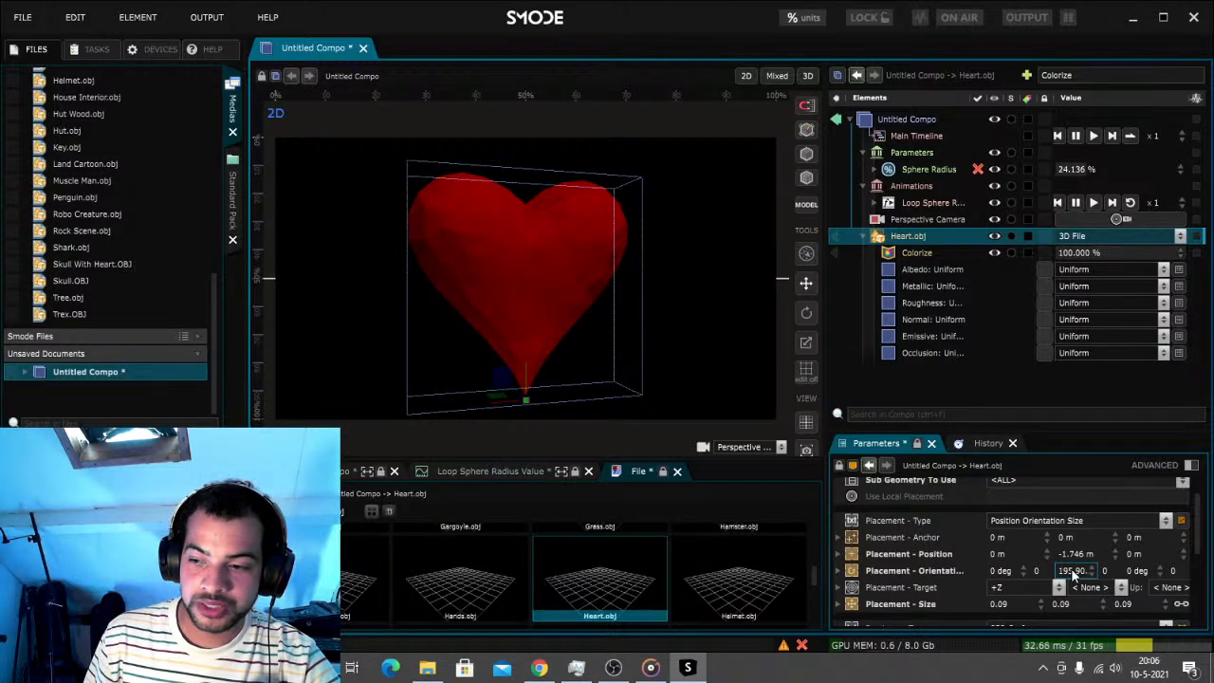
{"action": "right_click", "coordinate": [1068, 568]}
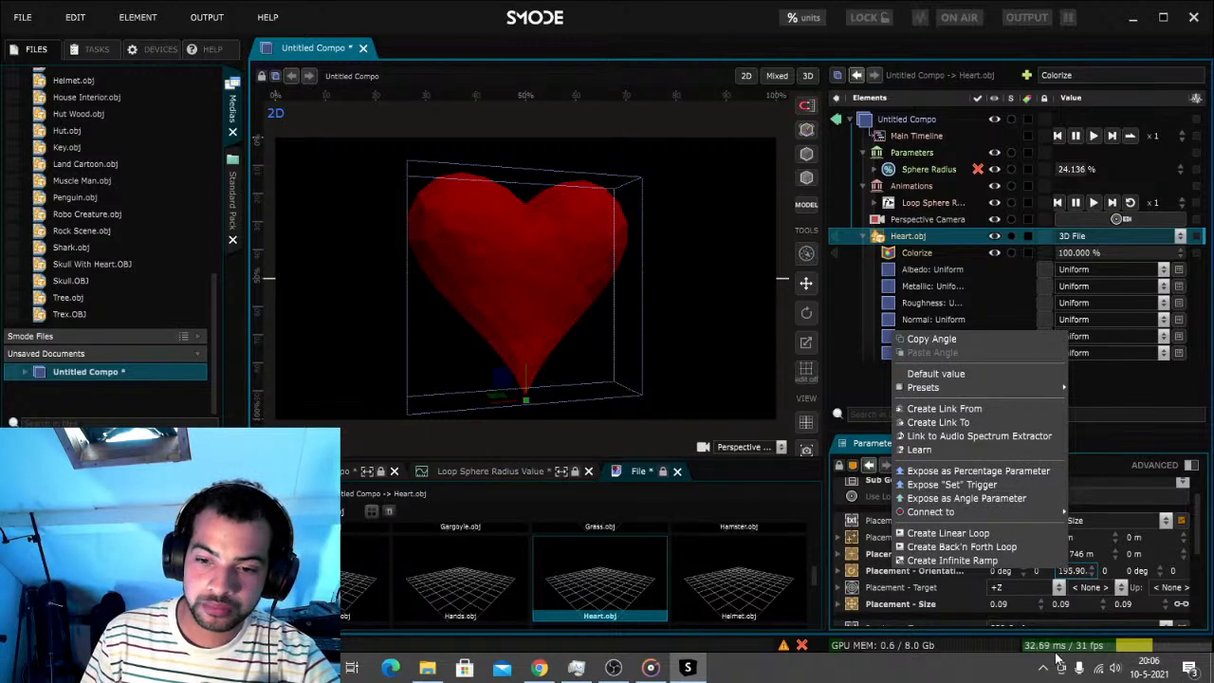
{"action": "left_click", "coordinate": [967, 559]}
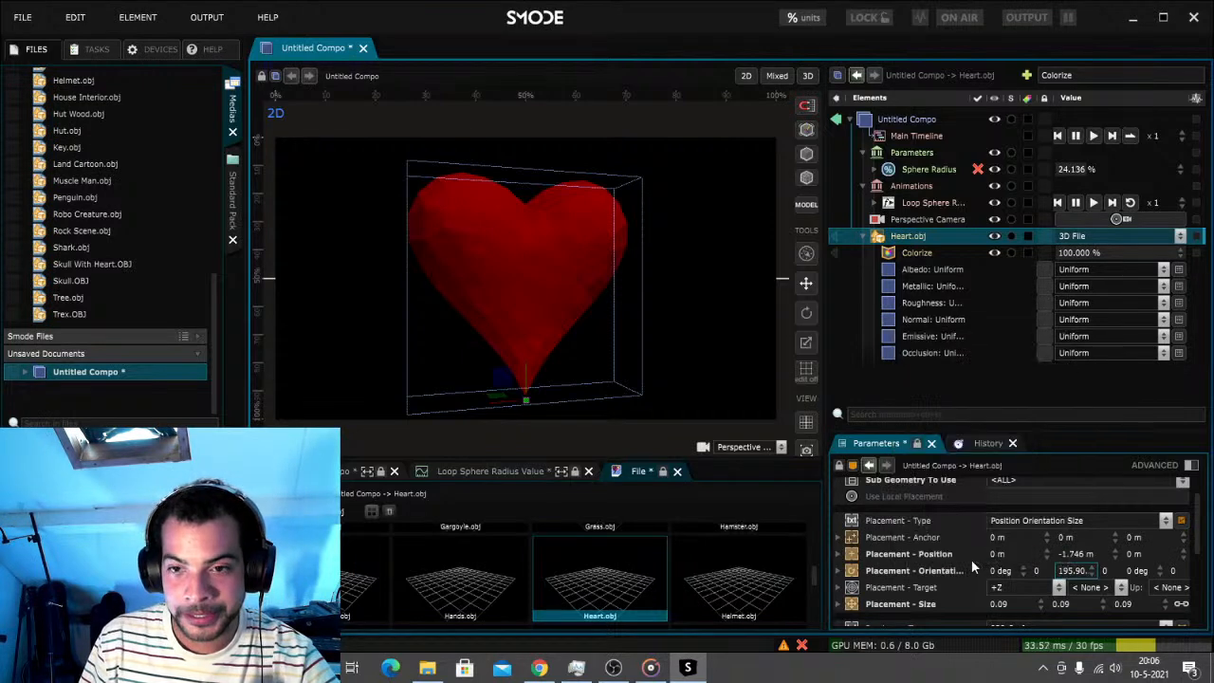
{"action": "left_click", "coordinate": [1081, 219]}
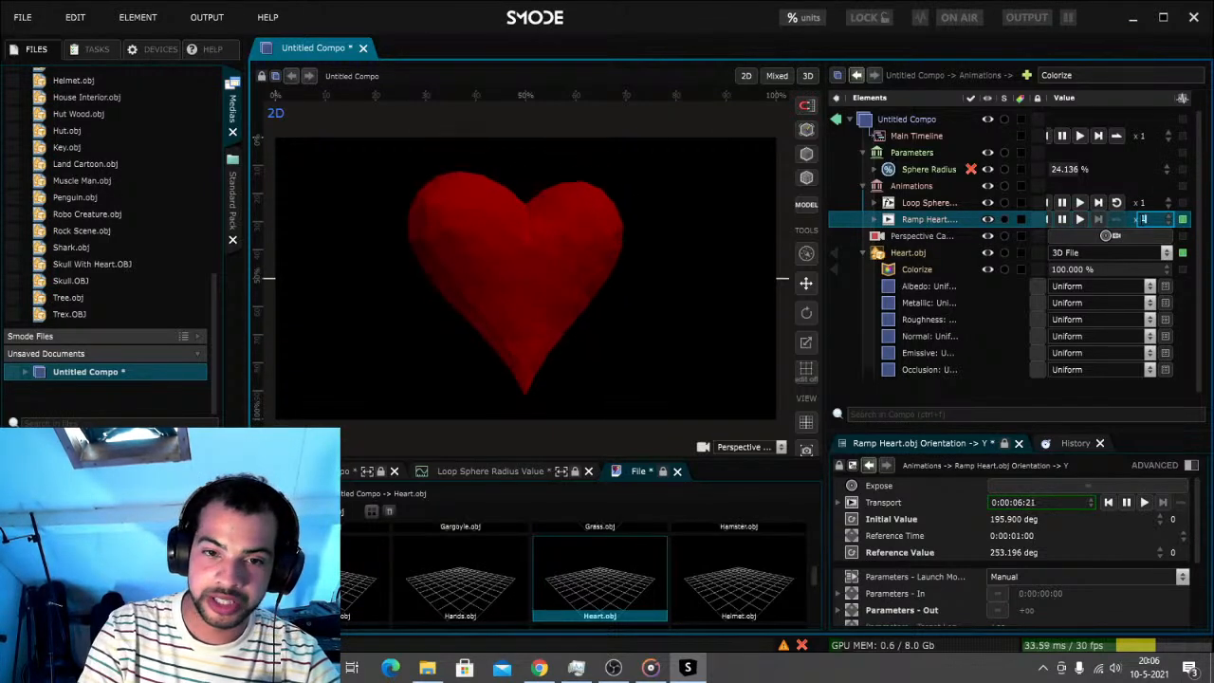
Try speed multipliers of 0.1, 1, 2 and 0.5 on the heart's Y-orientation ramp
{"action": "left_click", "coordinate": [1142, 224]}
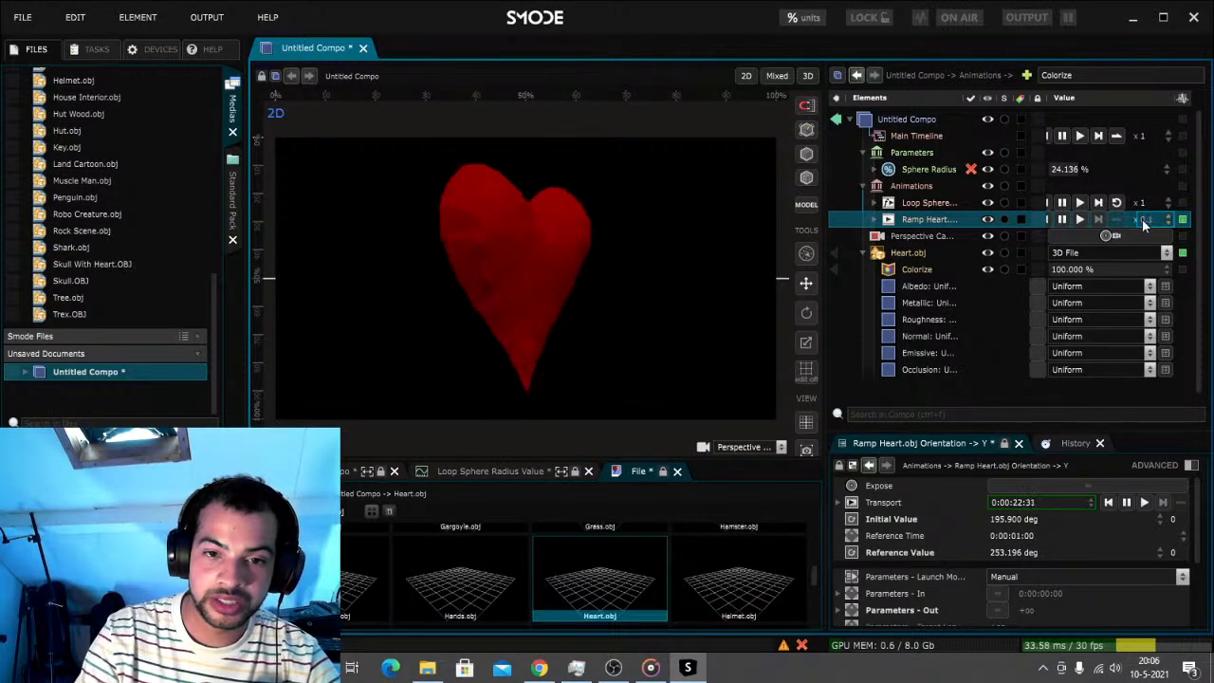
{"action": "left_click", "coordinate": [1148, 224]}
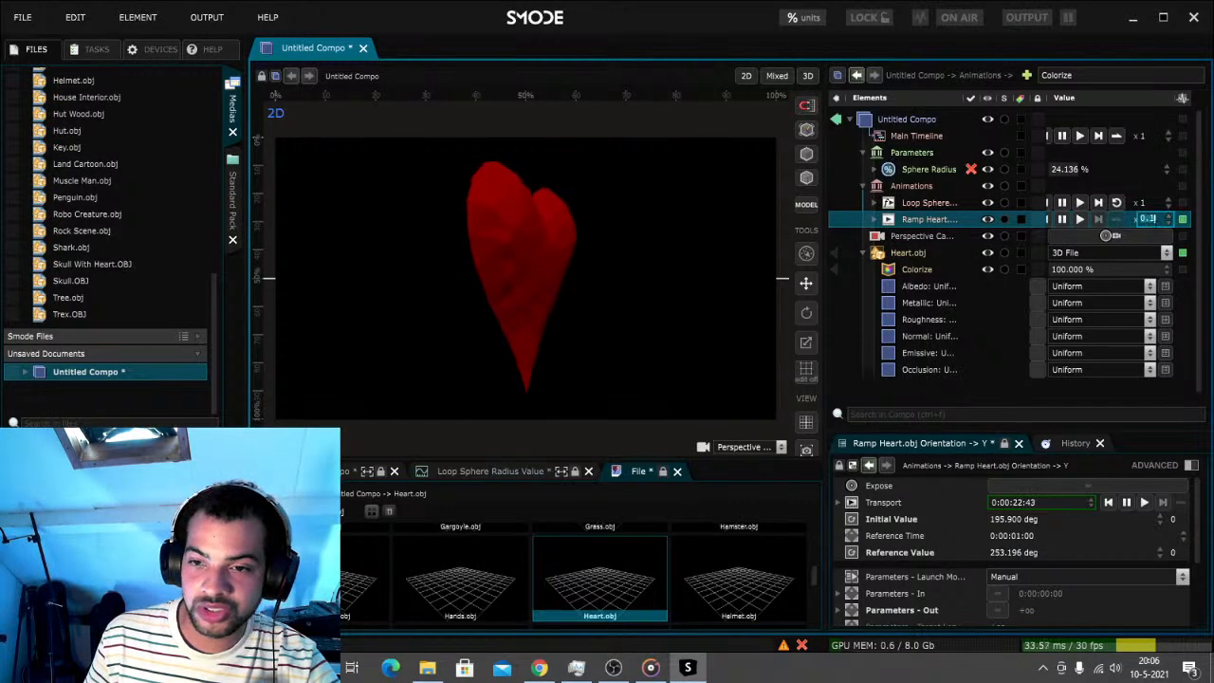
{"action": "left_click", "coordinate": [1151, 302]}
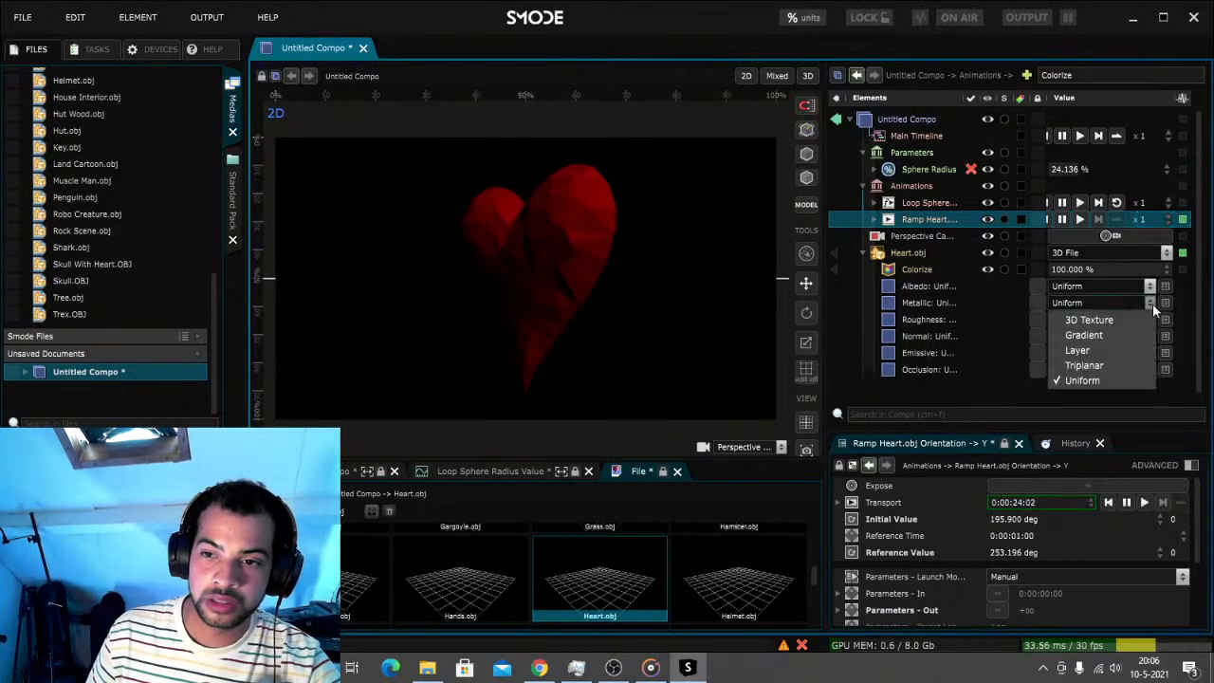
{"action": "left_click", "coordinate": [1152, 221]}
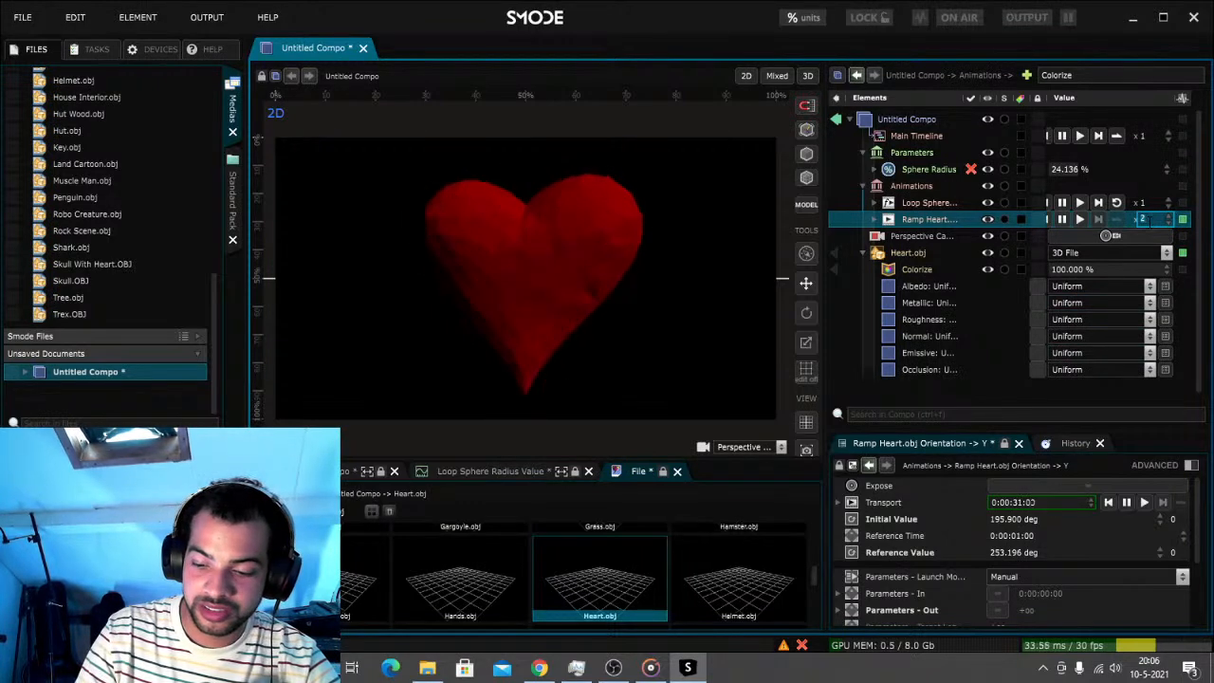
{"action": "type", "text": "0.1"}
{"action": "key", "text": "Return"}
{"action": "left_click", "coordinate": [1149, 223]}
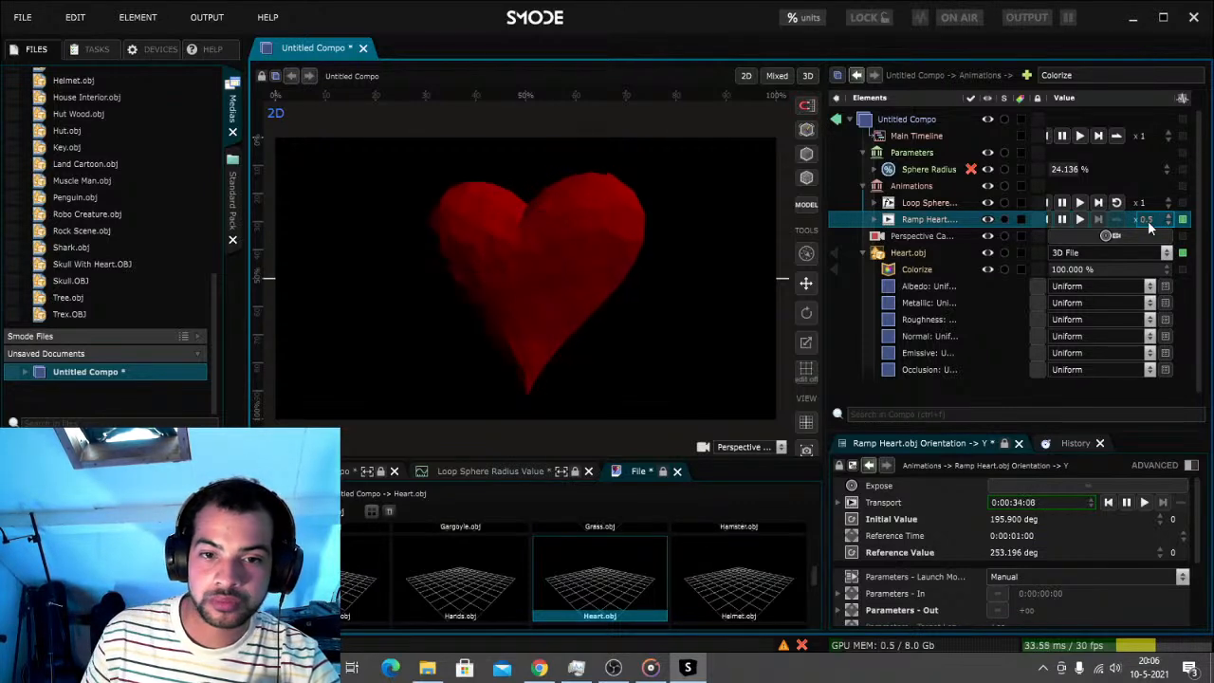
Add a 3D particles layer to the compo using the default Snow preset
{"action": "scroll", "coordinate": [1039, 295], "scroll_direction": "down", "scroll_amount": 1}
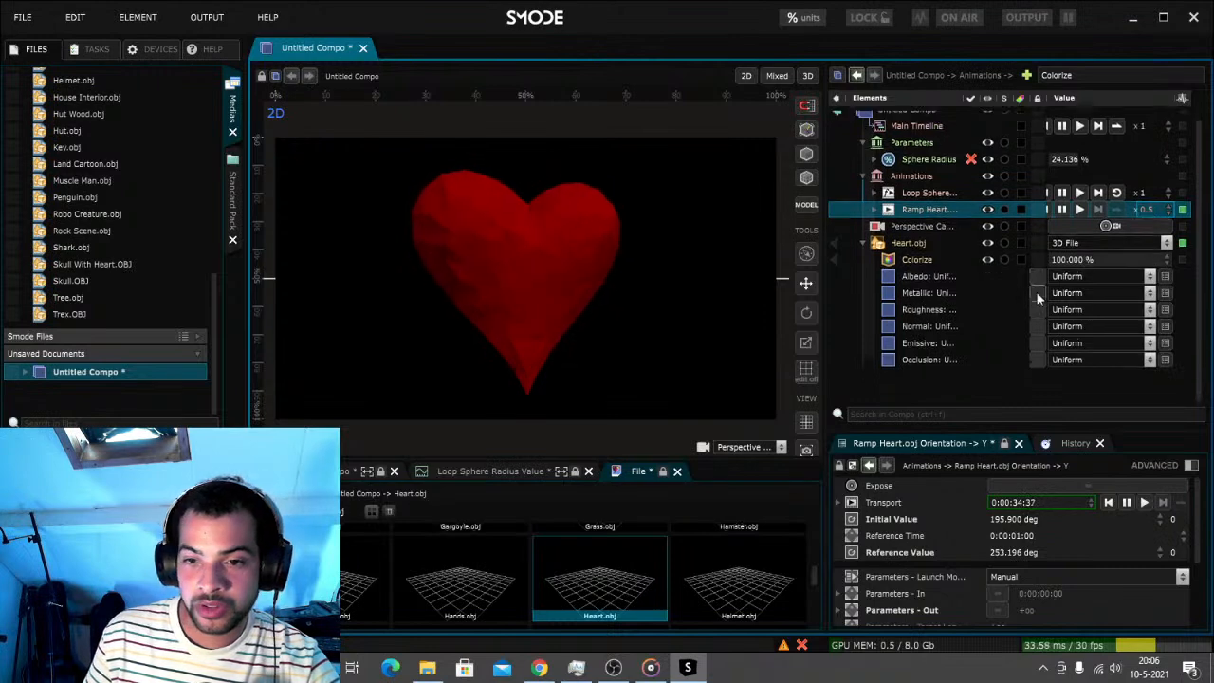
{"action": "right_click", "coordinate": [921, 389]}
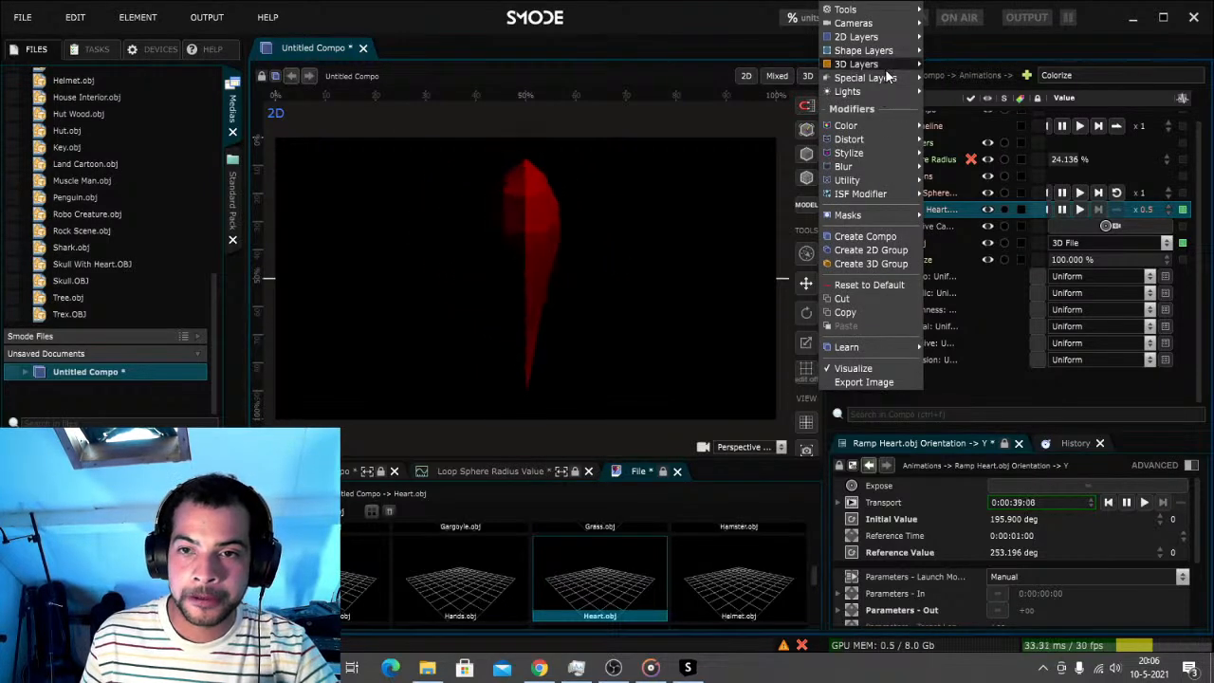
{"action": "mouse_move", "coordinate": [886, 67]}
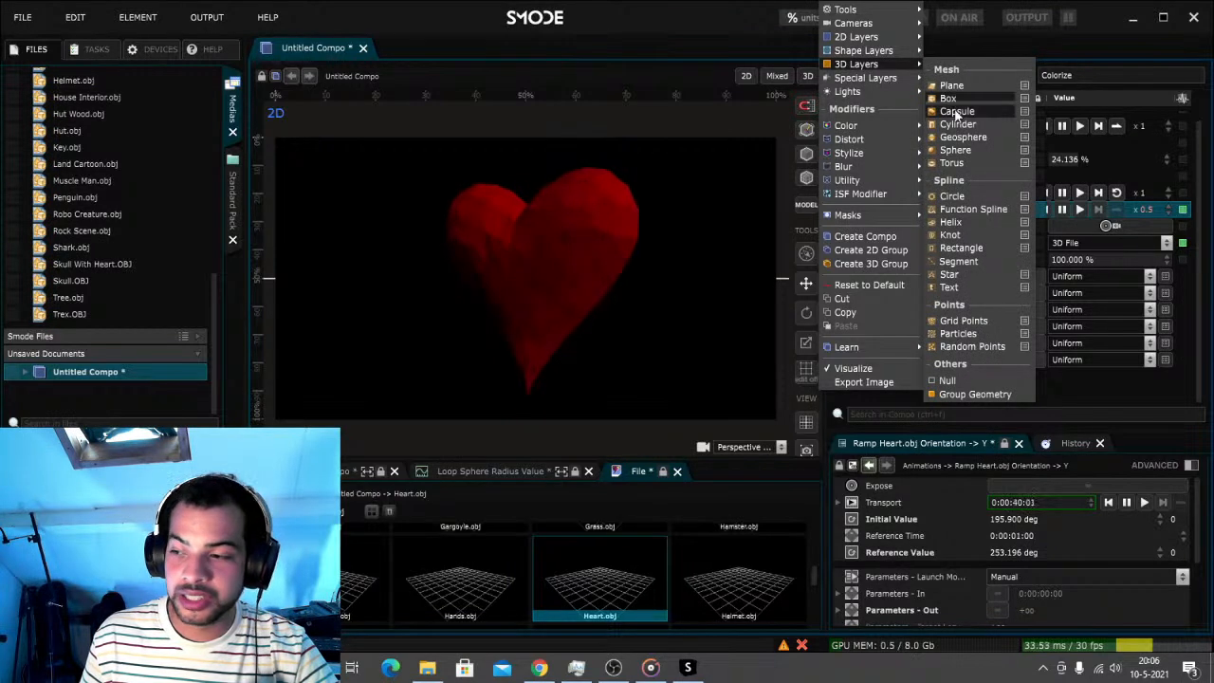
{"action": "mouse_move", "coordinate": [1008, 335]}
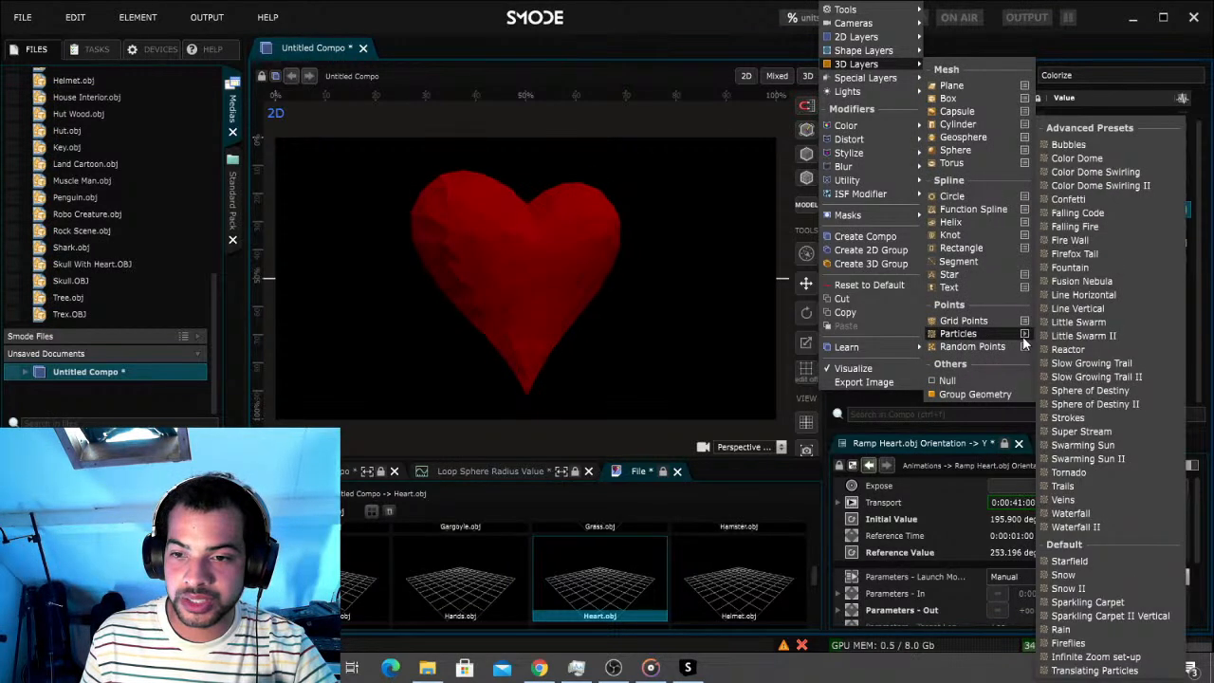
{"action": "left_click", "coordinate": [1064, 575]}
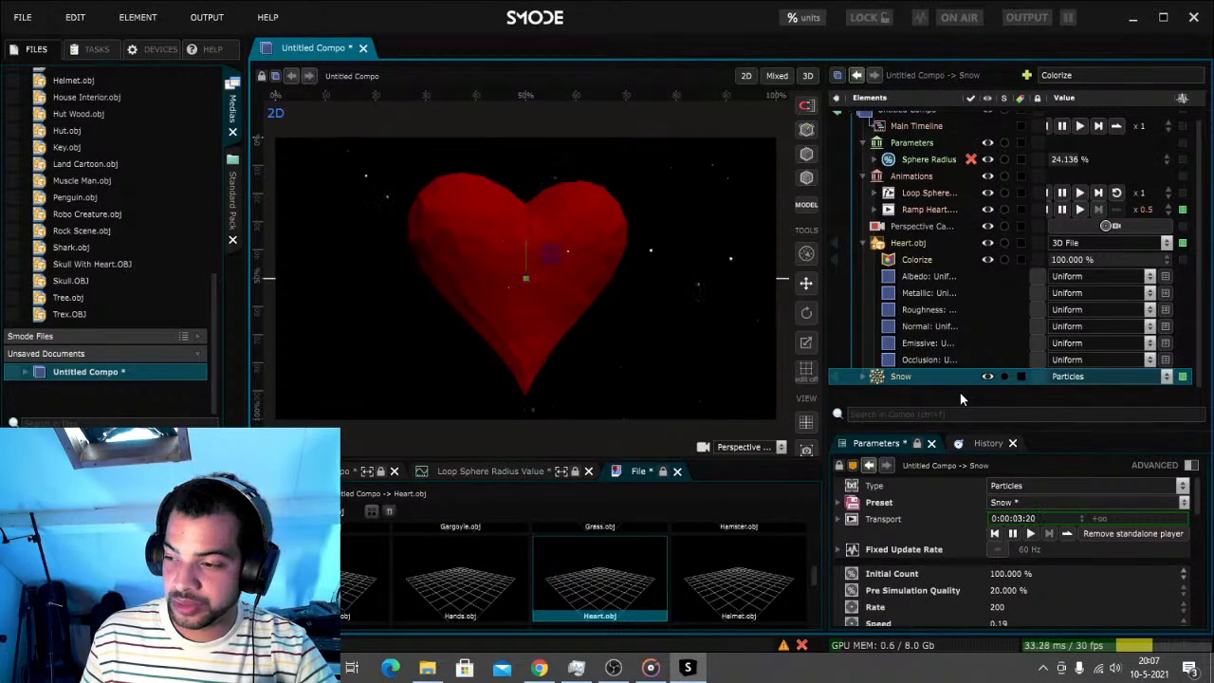
Set the speed multiplier of the heart's Y-orientation ramp to 0.65
{"action": "double_click", "coordinate": [1149, 210]}
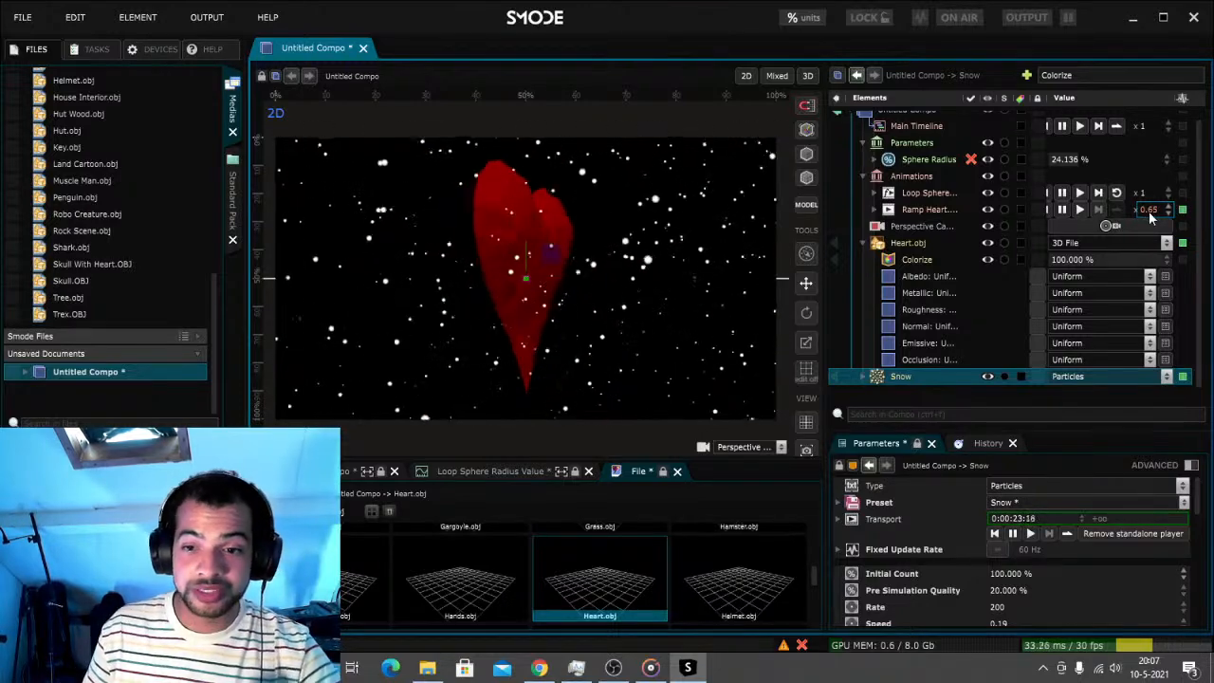
{"action": "scroll", "coordinate": [908, 292], "scroll_direction": "down", "scroll_amount": 1}
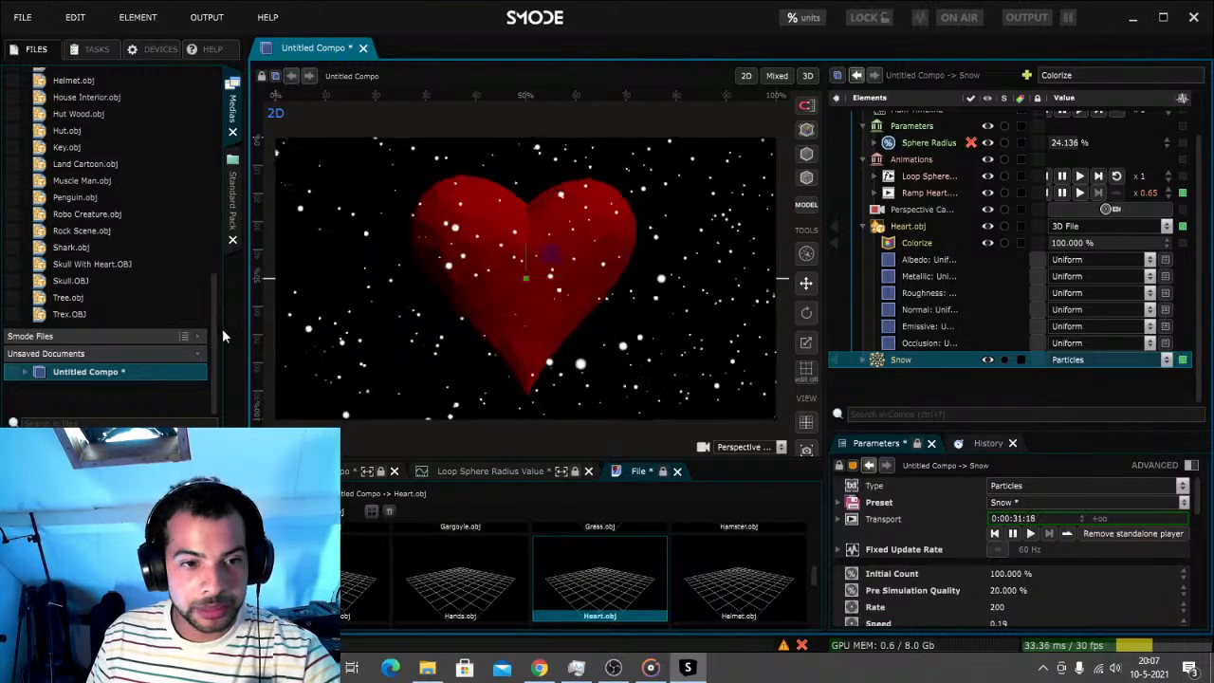
Look through the models in the 3D Objecten directory for another object, selecting Land Cartoon.obj along the way
{"action": "scroll", "coordinate": [213, 322], "scroll_direction": "up", "scroll_amount": 1}
{"action": "scroll", "coordinate": [211, 298], "scroll_direction": "up", "scroll_amount": 3}
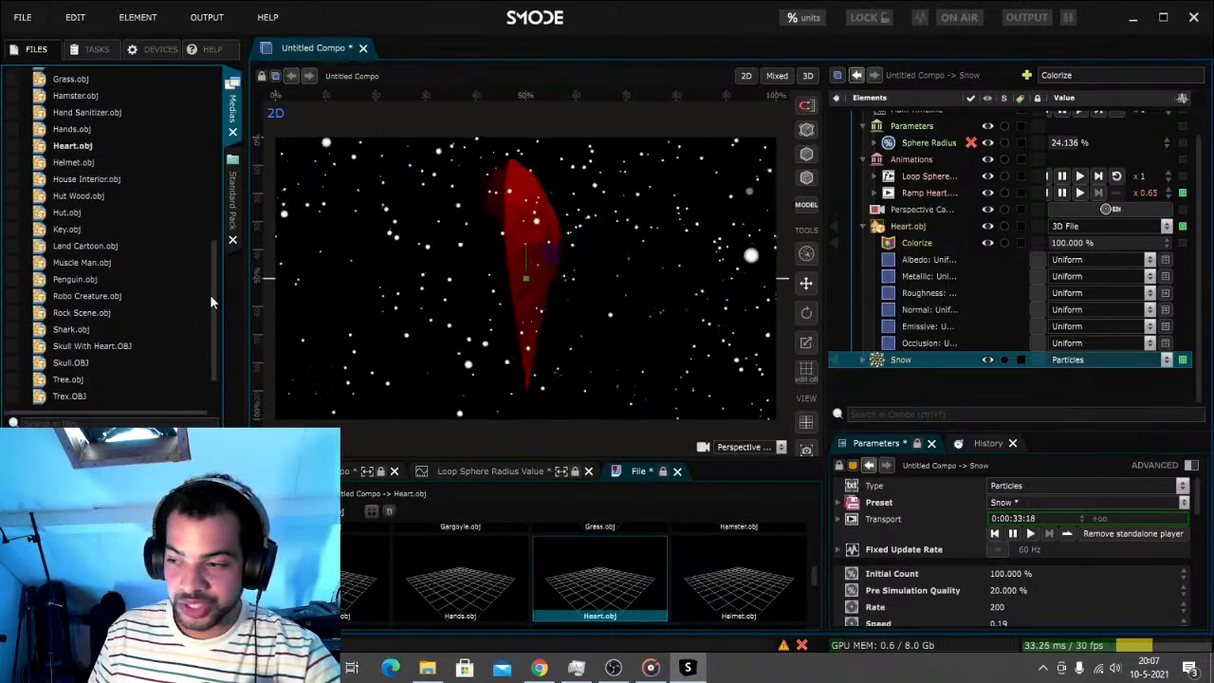
{"action": "scroll", "coordinate": [209, 294], "scroll_direction": "down", "scroll_amount": 3}
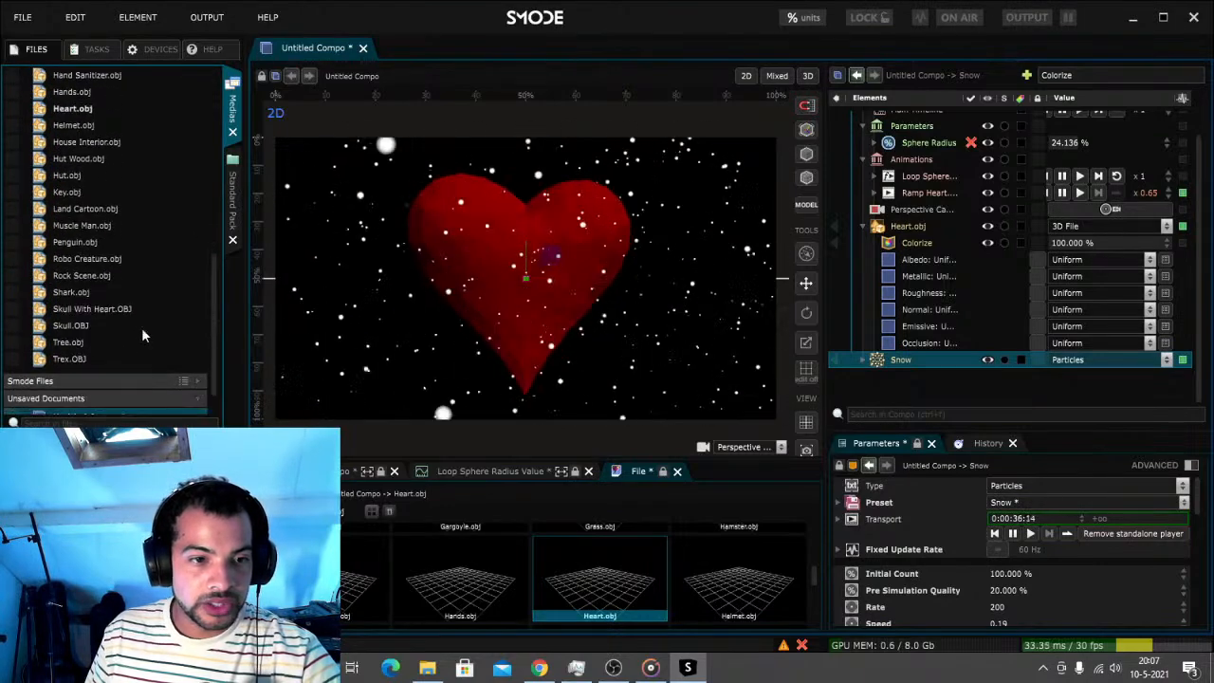
{"action": "left_click", "coordinate": [83, 209]}
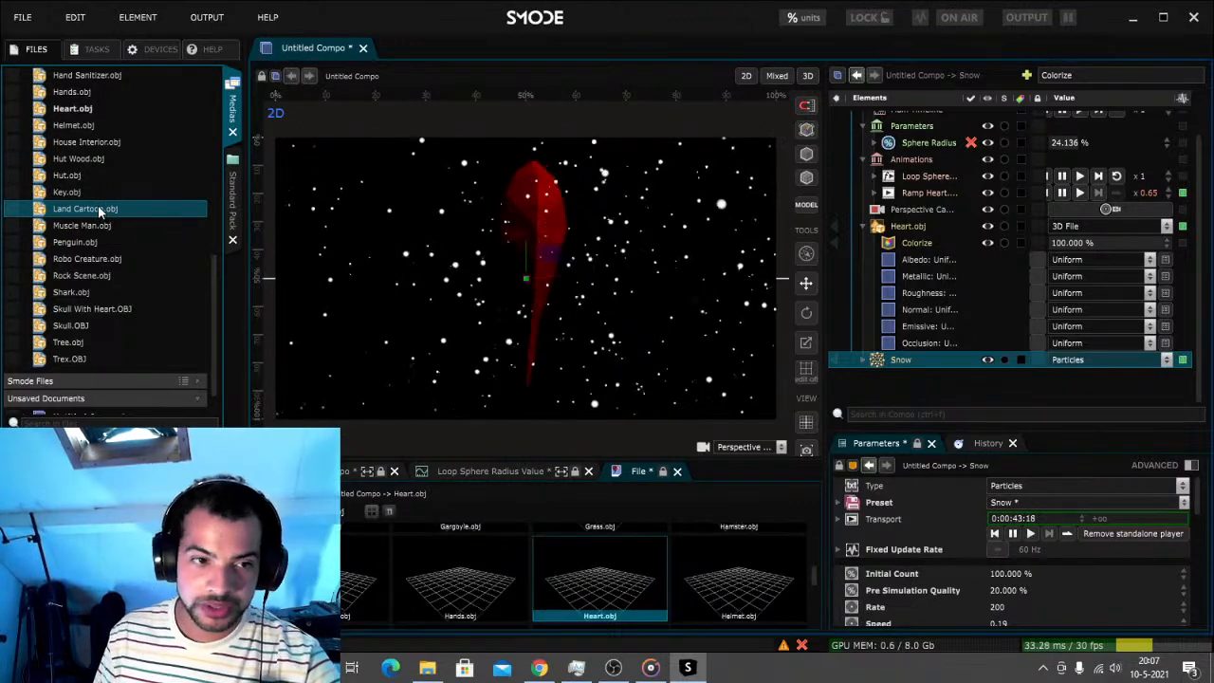
{"action": "scroll", "coordinate": [106, 237], "scroll_direction": "up", "scroll_amount": 5}
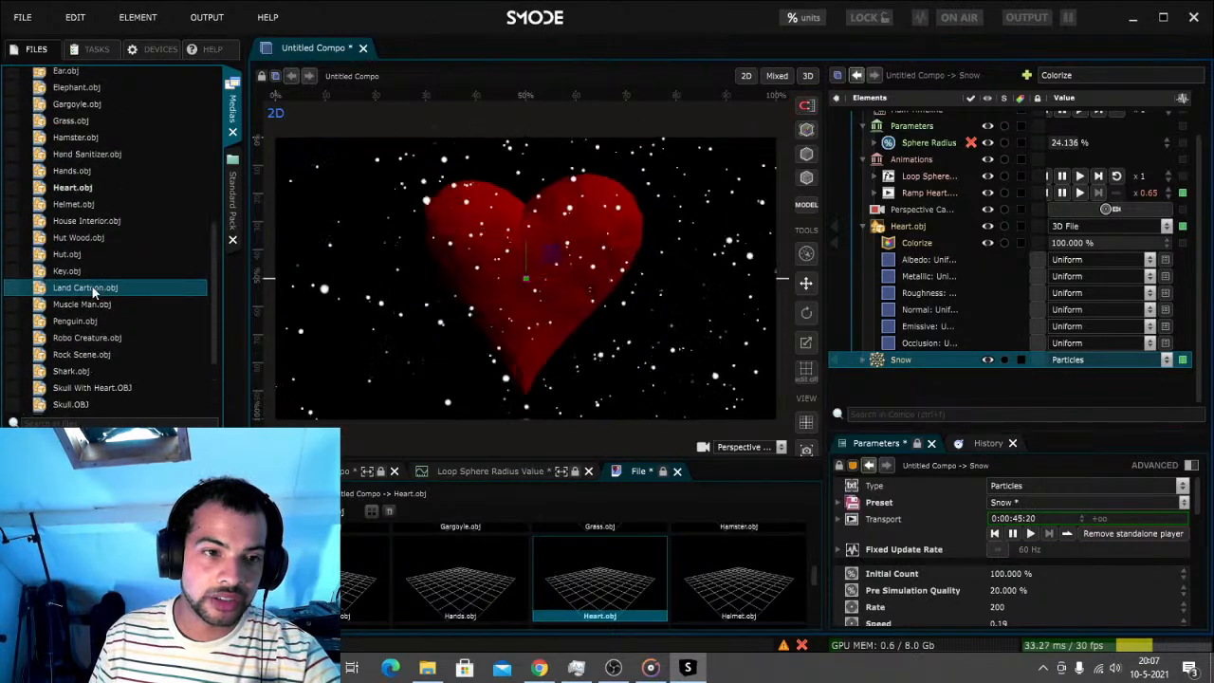
{"action": "scroll", "coordinate": [82, 158], "scroll_direction": "up", "scroll_amount": 2}
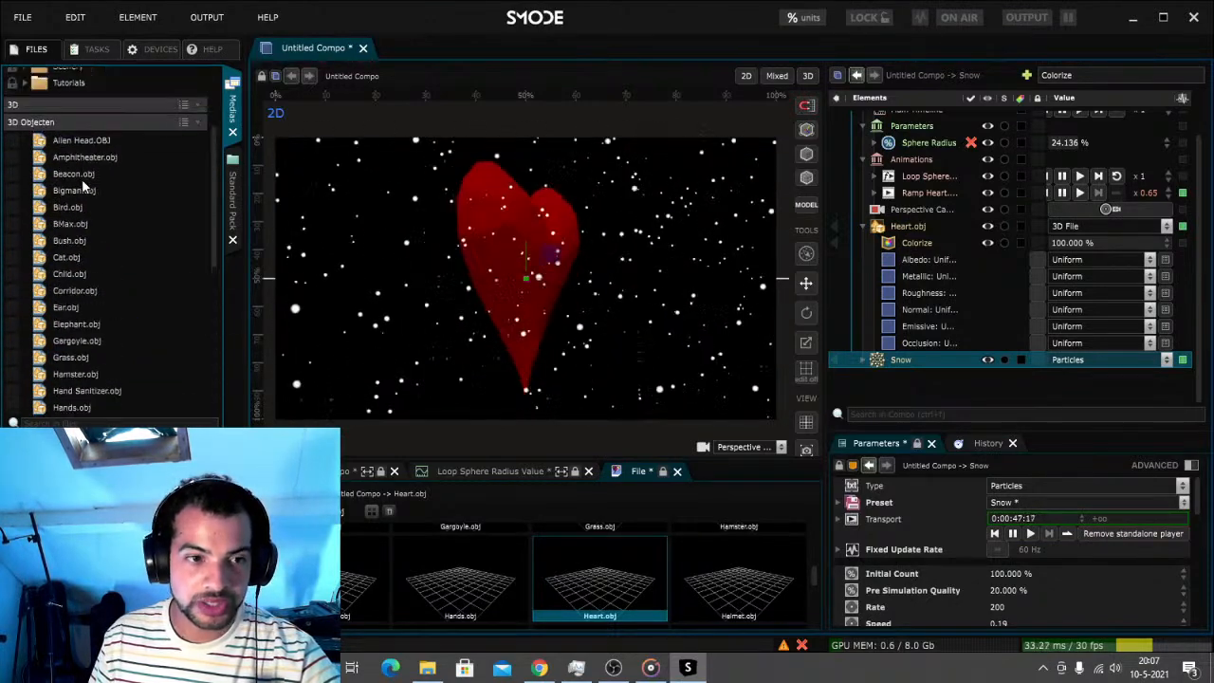
{"action": "scroll", "coordinate": [71, 241], "scroll_direction": "down", "scroll_amount": 4}
{"action": "scroll", "coordinate": [89, 285], "scroll_direction": "down", "scroll_amount": 3}
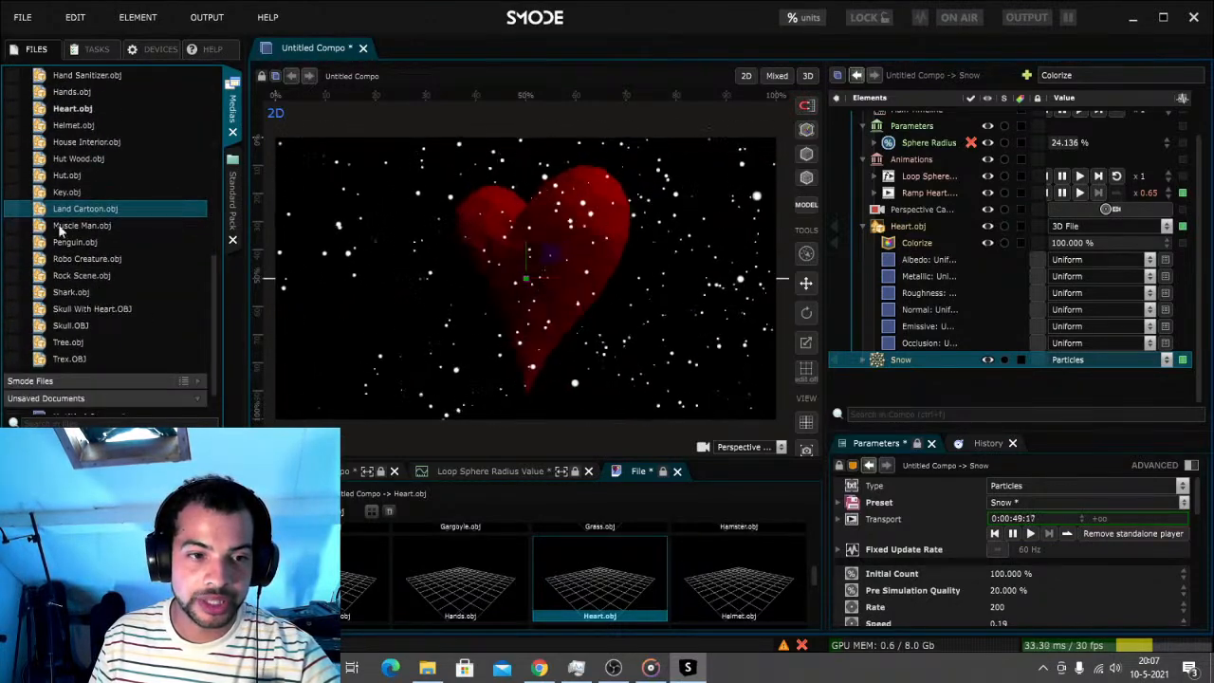
Add the Land Cartoon.obj model to the compo and lower its Y position to about -1.72 m
{"action": "left_click_drag", "start_coordinate": [74, 205], "coordinate": [862, 375]}
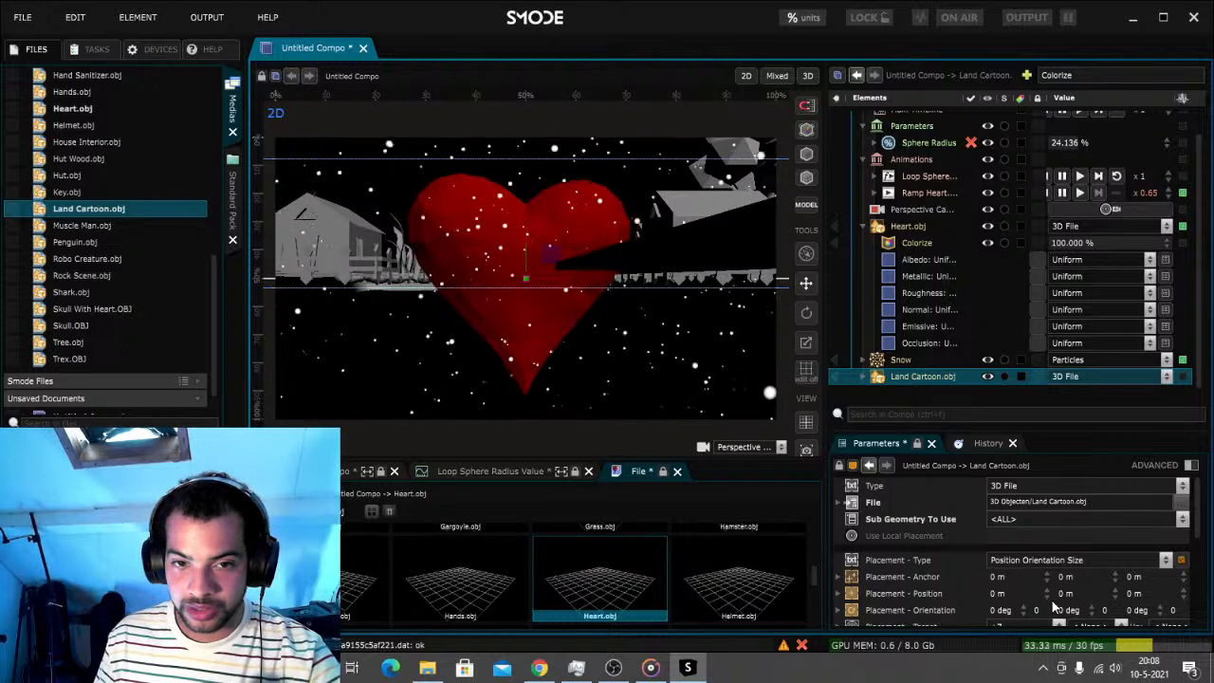
{"action": "left_click_drag", "start_coordinate": [1070, 598], "coordinate": [1070, 607]}
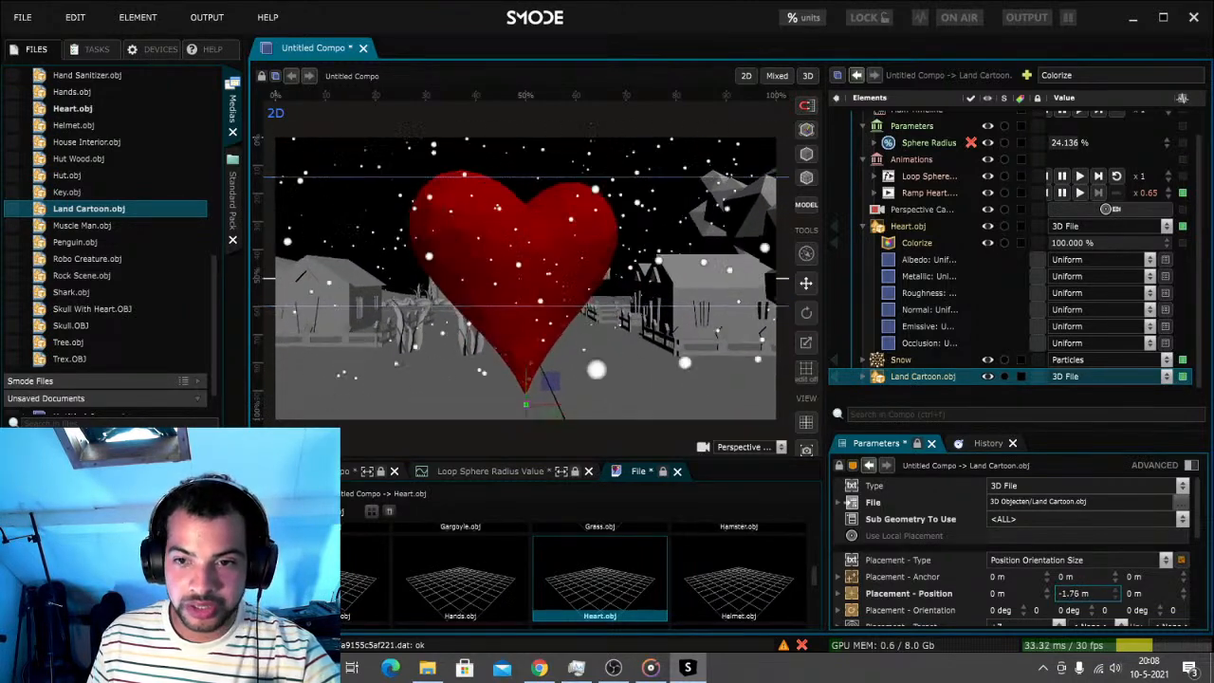
Shrink the heart, trying a uniform size of 0.07 and settling on 0.05, and raise its Y position to about -0.96 m
{"action": "left_click", "coordinate": [911, 227]}
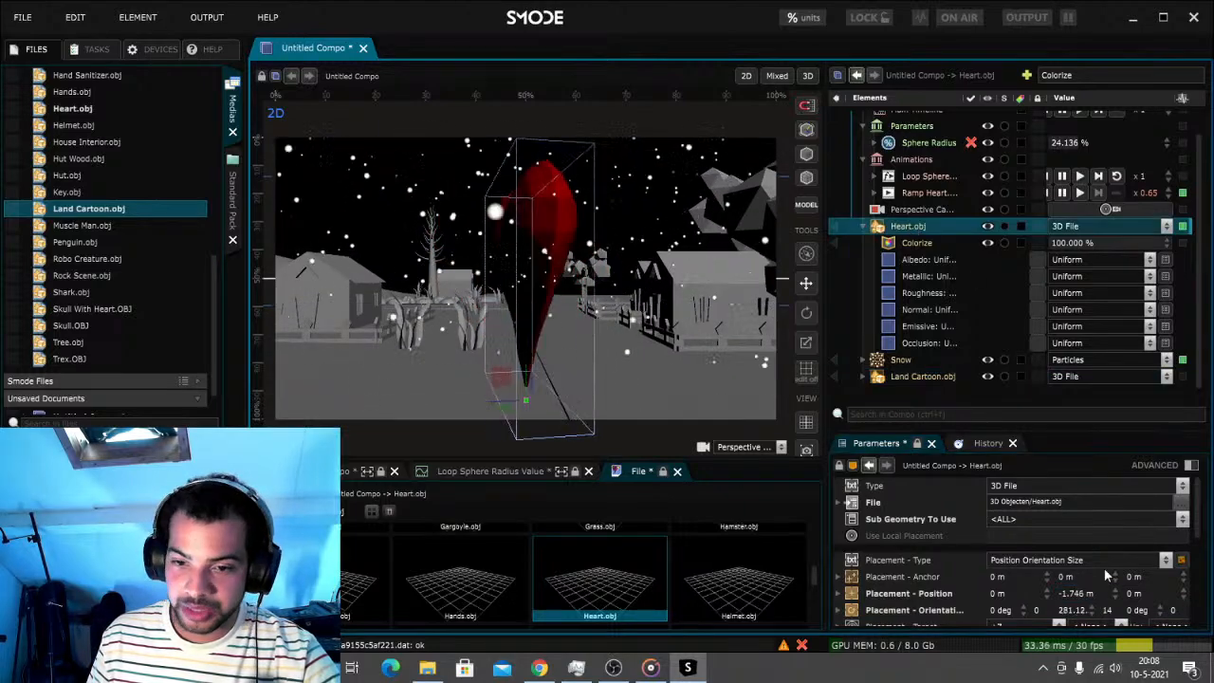
{"action": "scroll", "coordinate": [1043, 573], "scroll_direction": "down", "scroll_amount": 3}
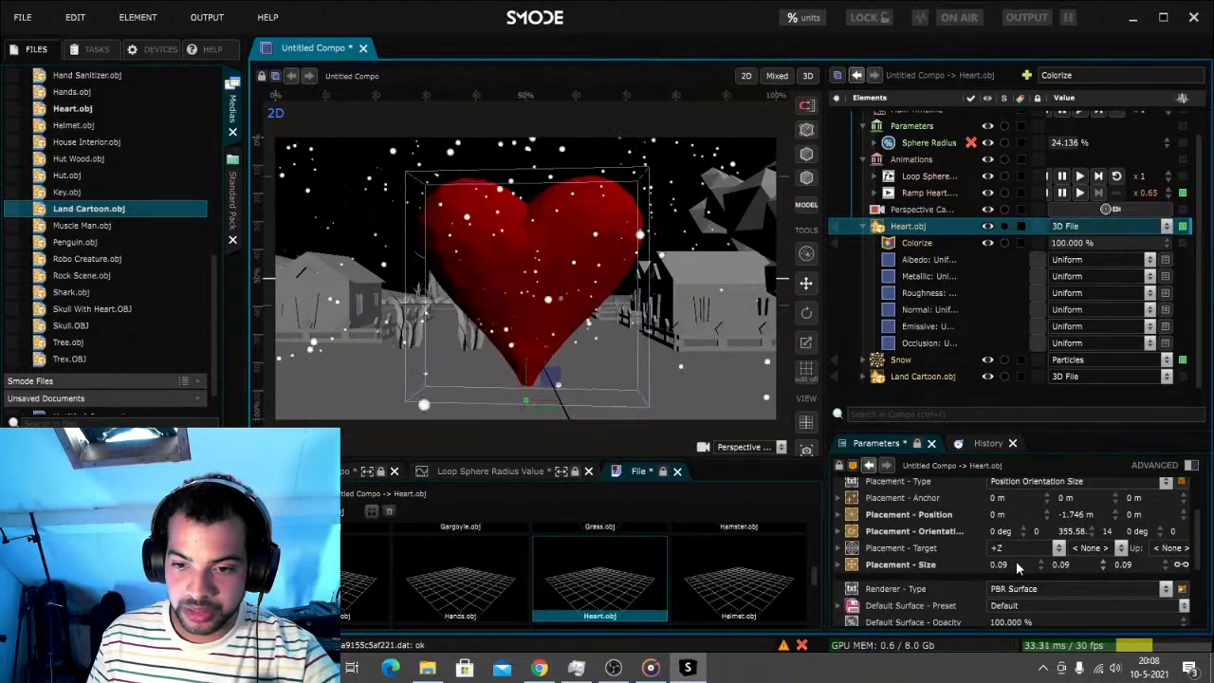
{"action": "double_click", "coordinate": [1013, 563]}
{"action": "type", "text": "0.07"}
{"action": "key", "text": "Return"}
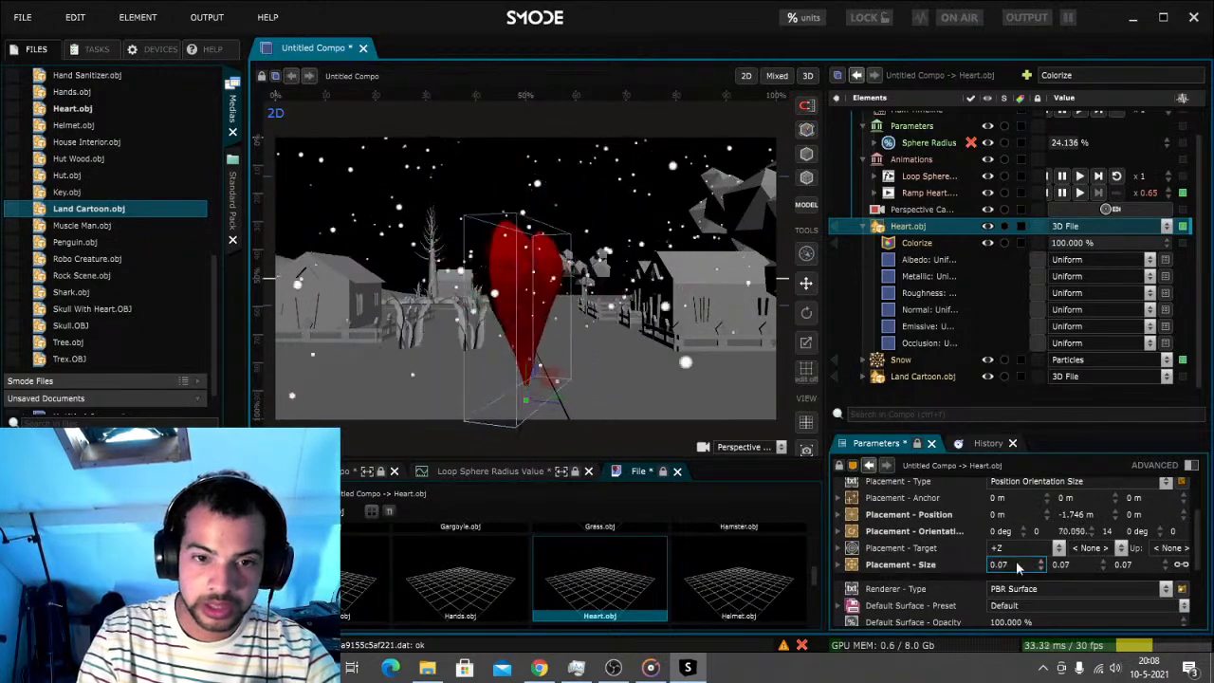
{"action": "double_click", "coordinate": [1016, 566]}
{"action": "type", "text": "0."}
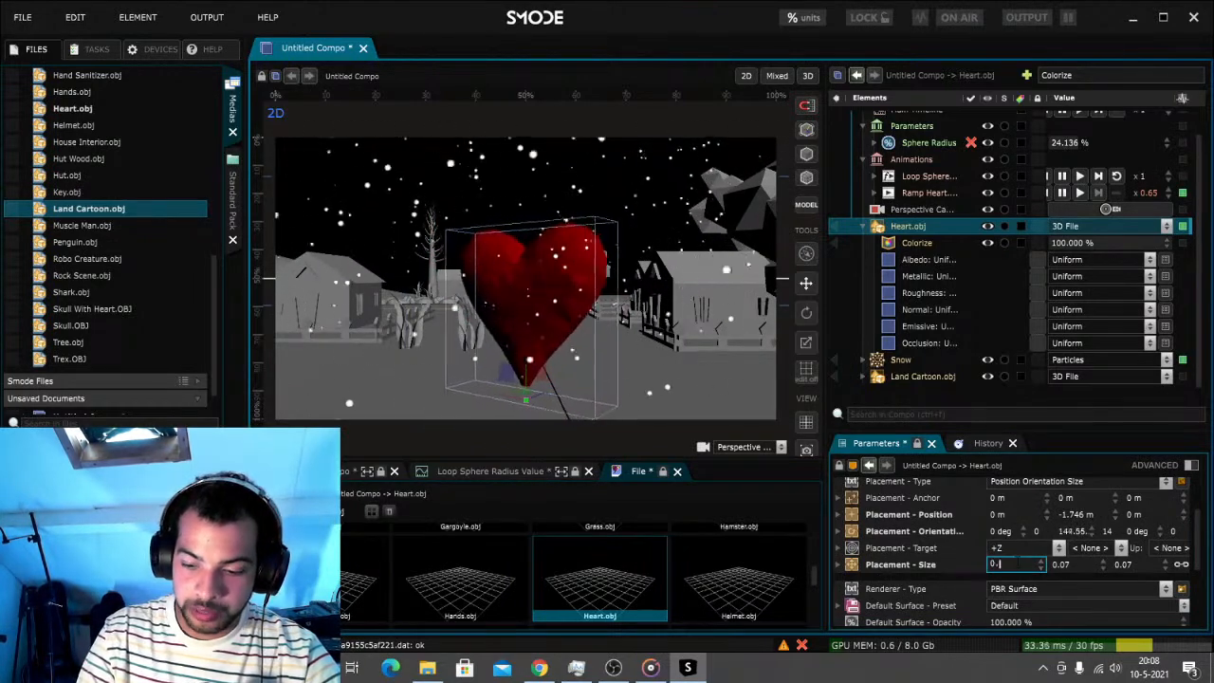
{"action": "type", "text": "05"}
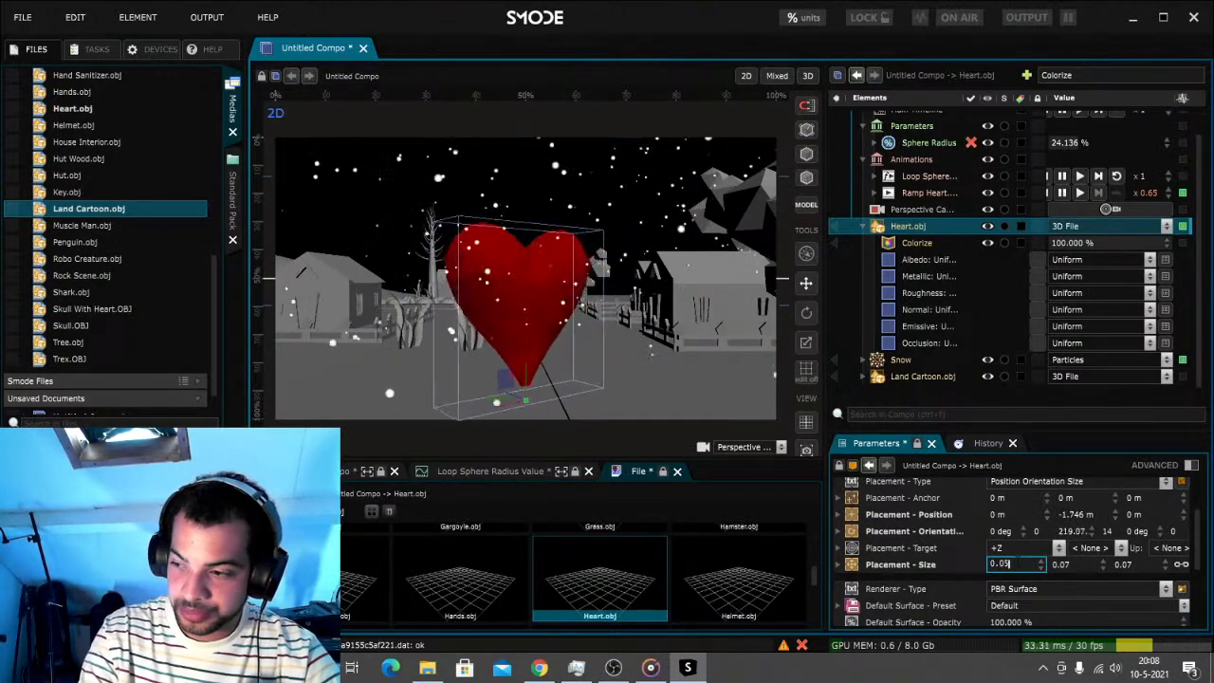
{"action": "key", "text": "Return"}
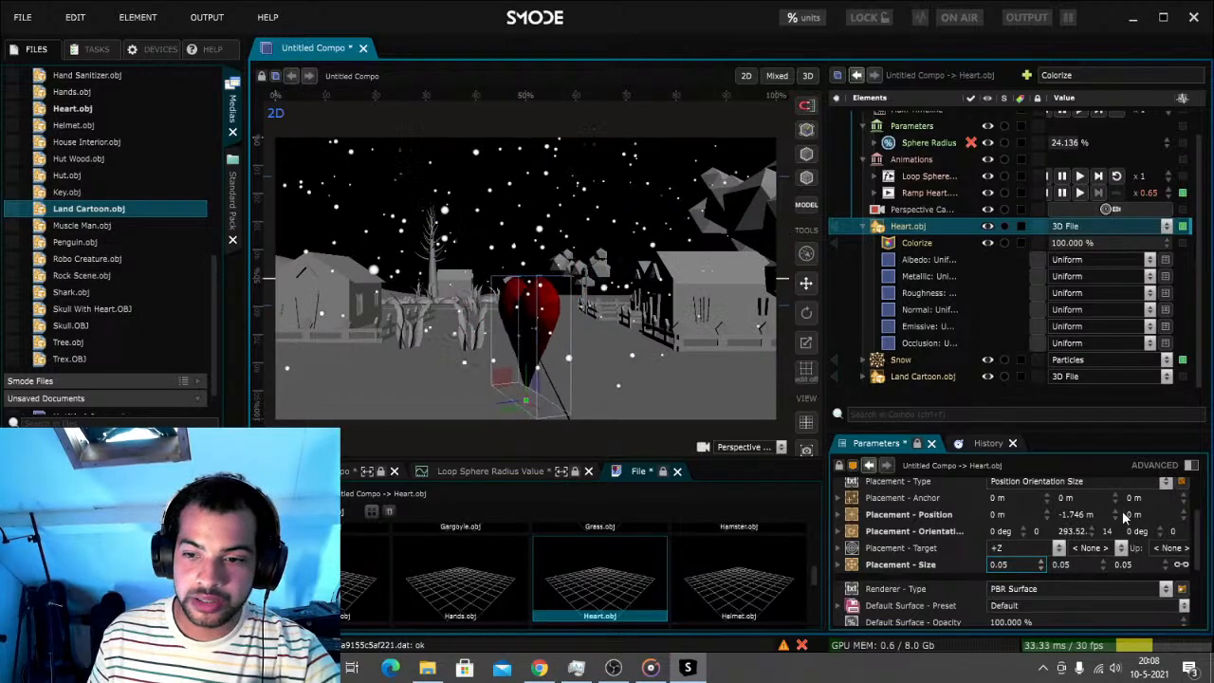
{"action": "left_click_drag", "start_coordinate": [1081, 514], "coordinate": [1082, 493]}
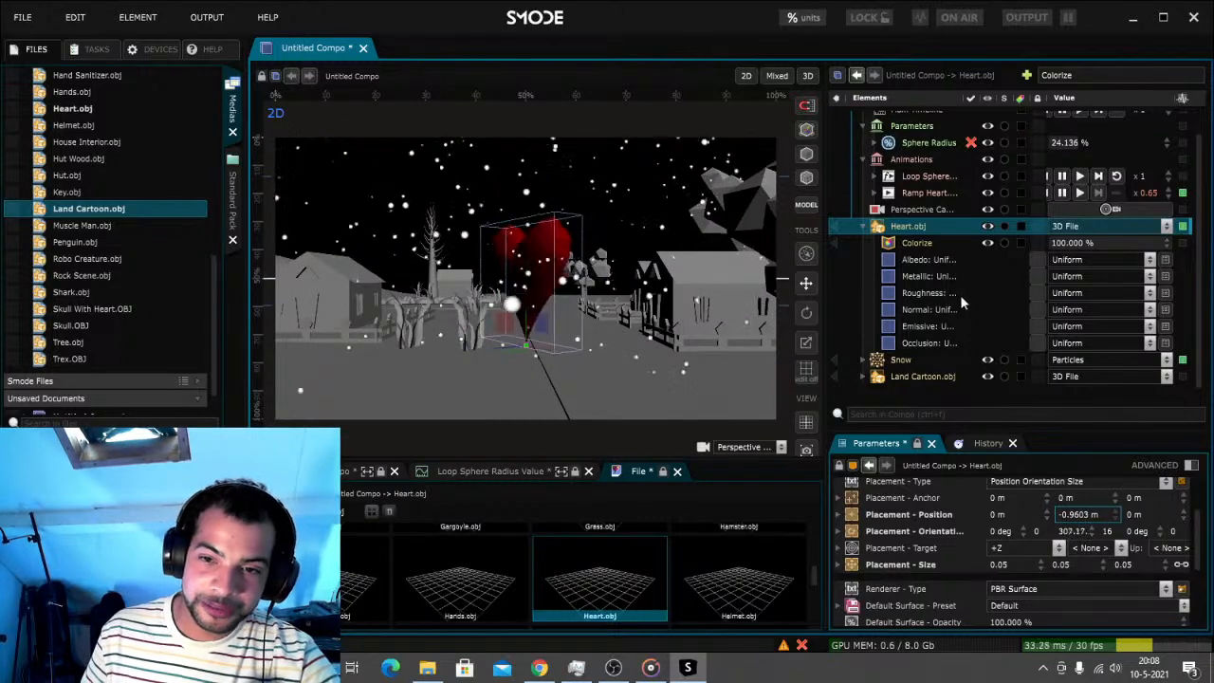
Add a Colorize attribute to the Land Cartoon.obj layer
{"action": "scroll", "coordinate": [961, 295], "scroll_direction": "down", "scroll_amount": 1}
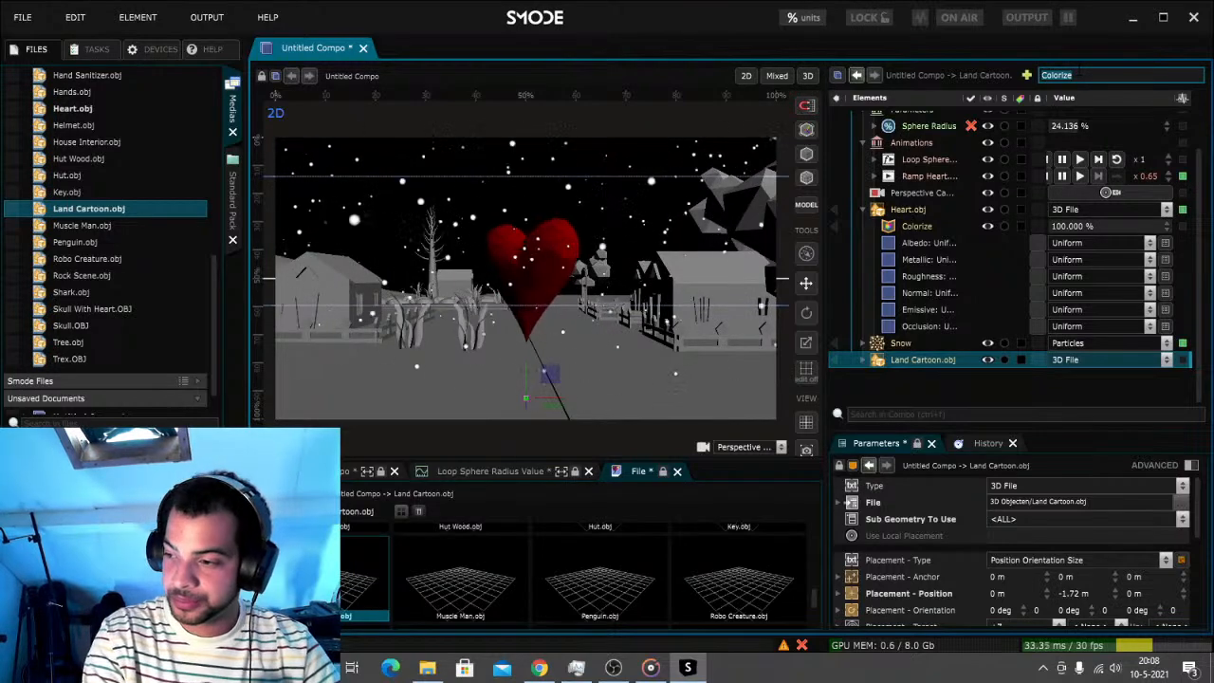
{"action": "left_click", "coordinate": [1078, 73]}
{"action": "type", "text": "color"}
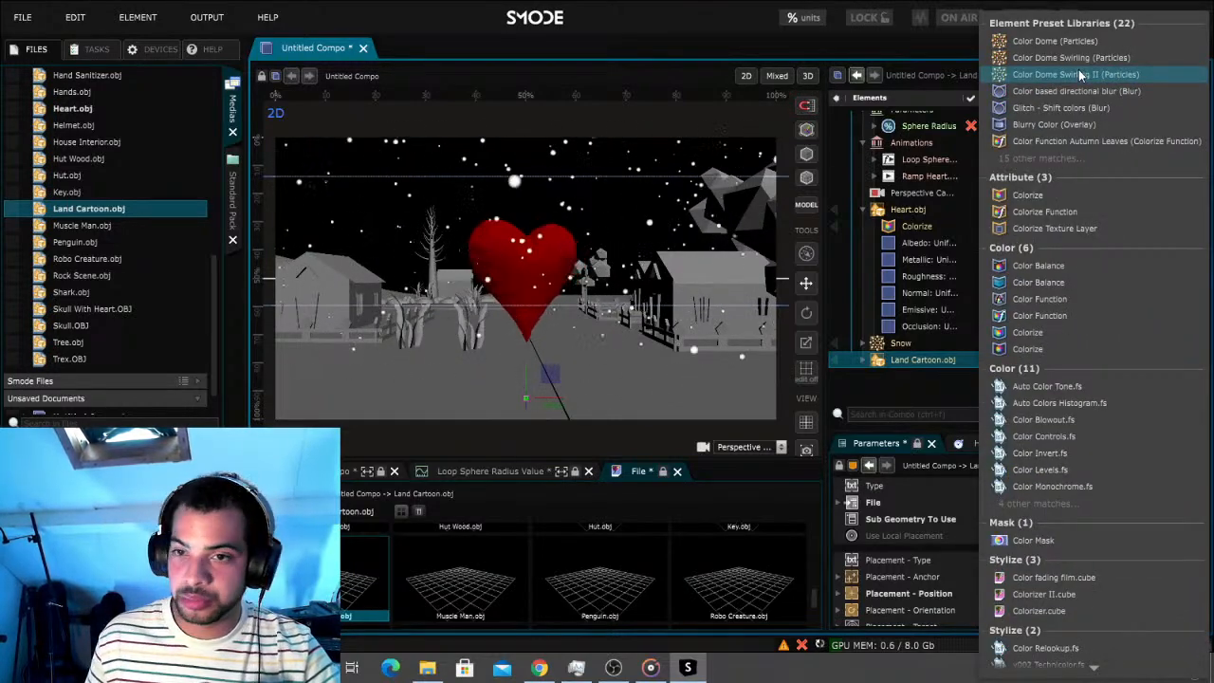
{"action": "left_click", "coordinate": [1039, 195]}
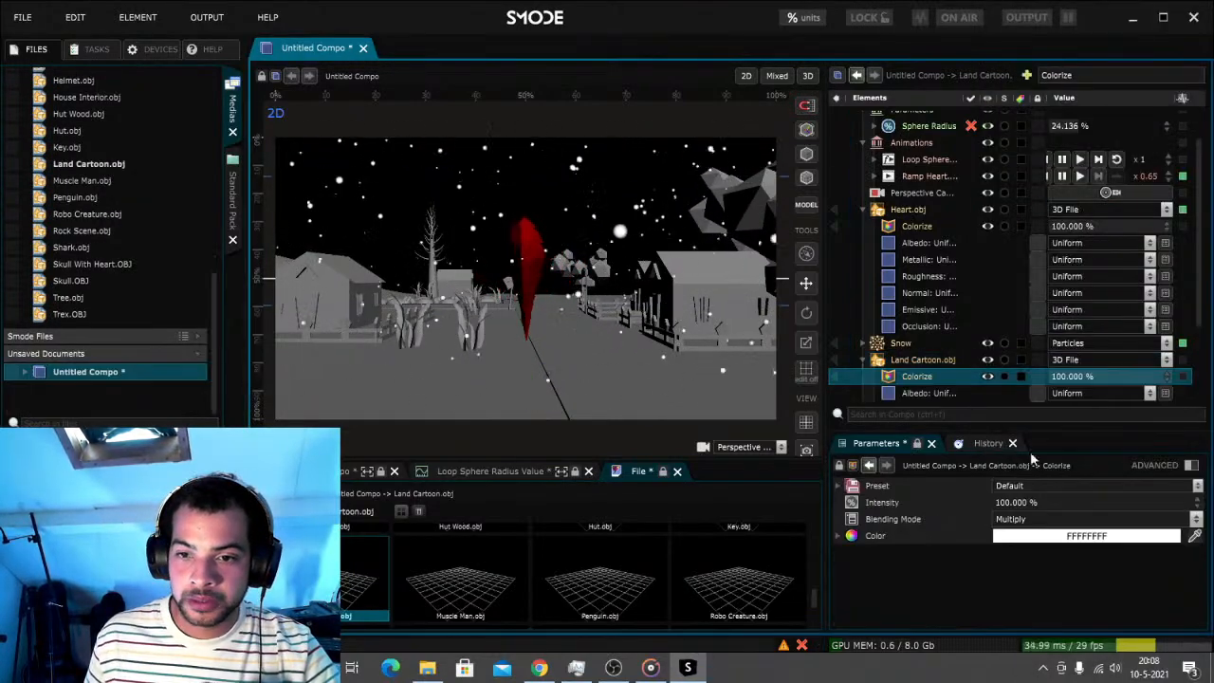
Set the landscape's Colorize color to bright green, 21FF00FF
{"action": "left_click", "coordinate": [1064, 541]}
{"action": "left_click", "coordinate": [1168, 523]}
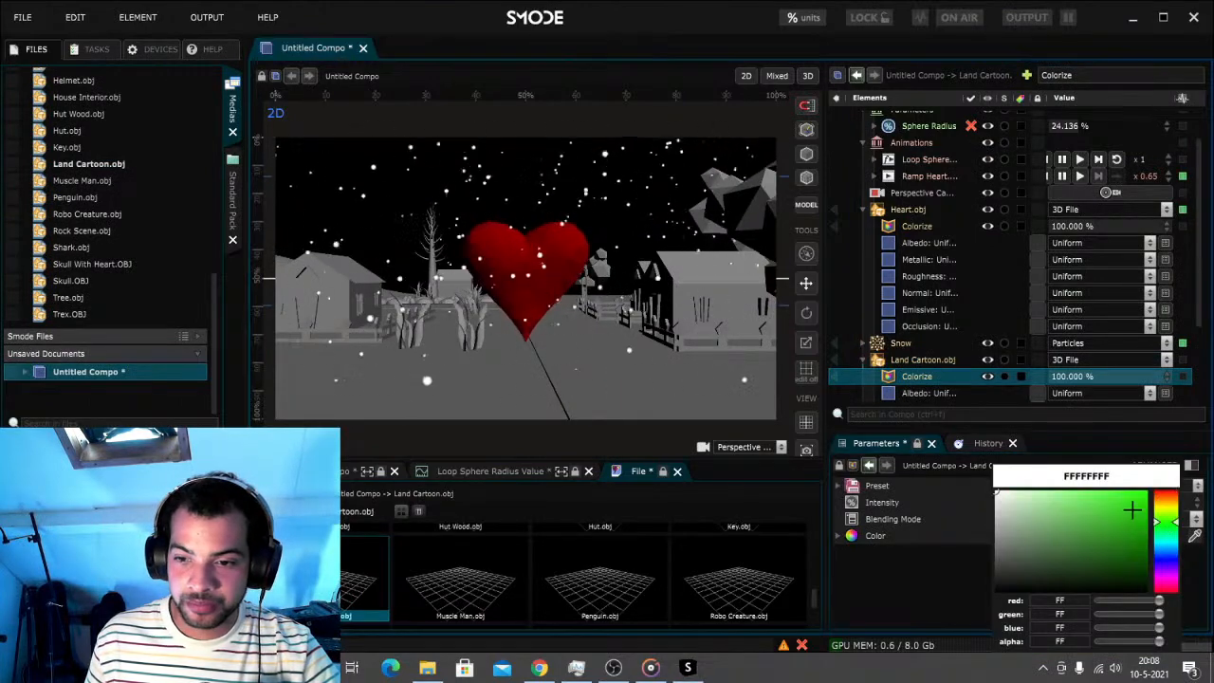
{"action": "left_click", "coordinate": [1144, 494]}
{"action": "left_click", "coordinate": [915, 572]}
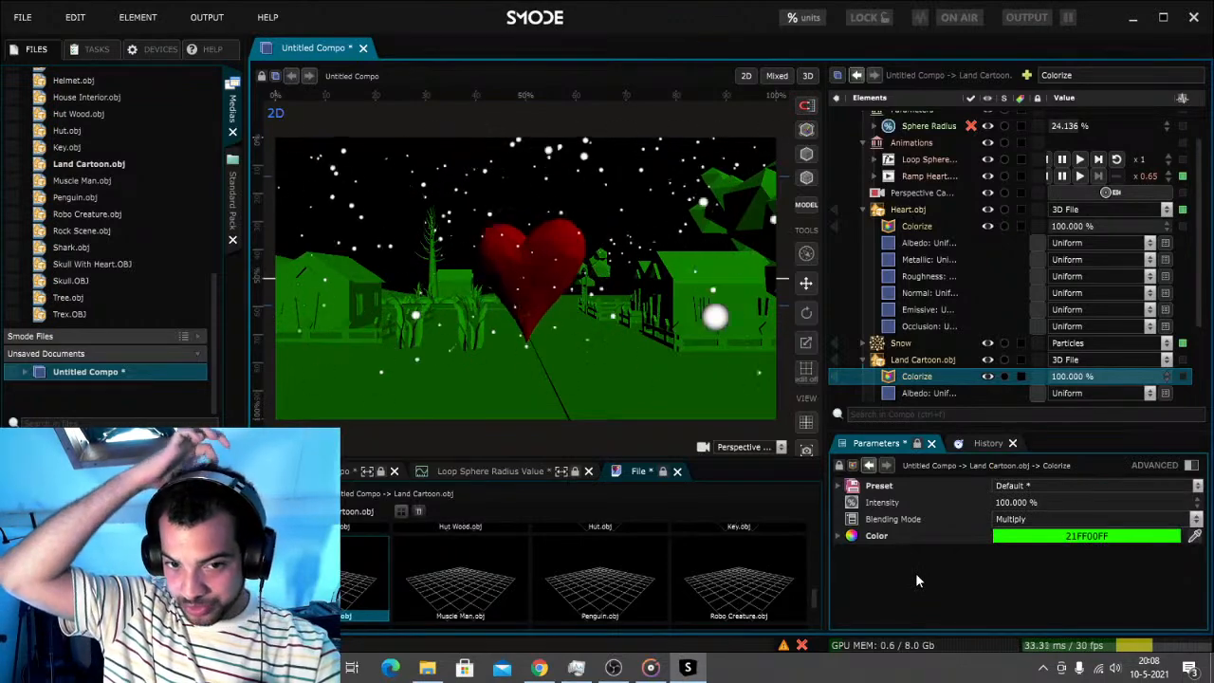
Try a pink hue (FF007DFF) for the landscape's Colorize and return it to a green, 39FF00FF
{"action": "left_click", "coordinate": [1110, 536]}
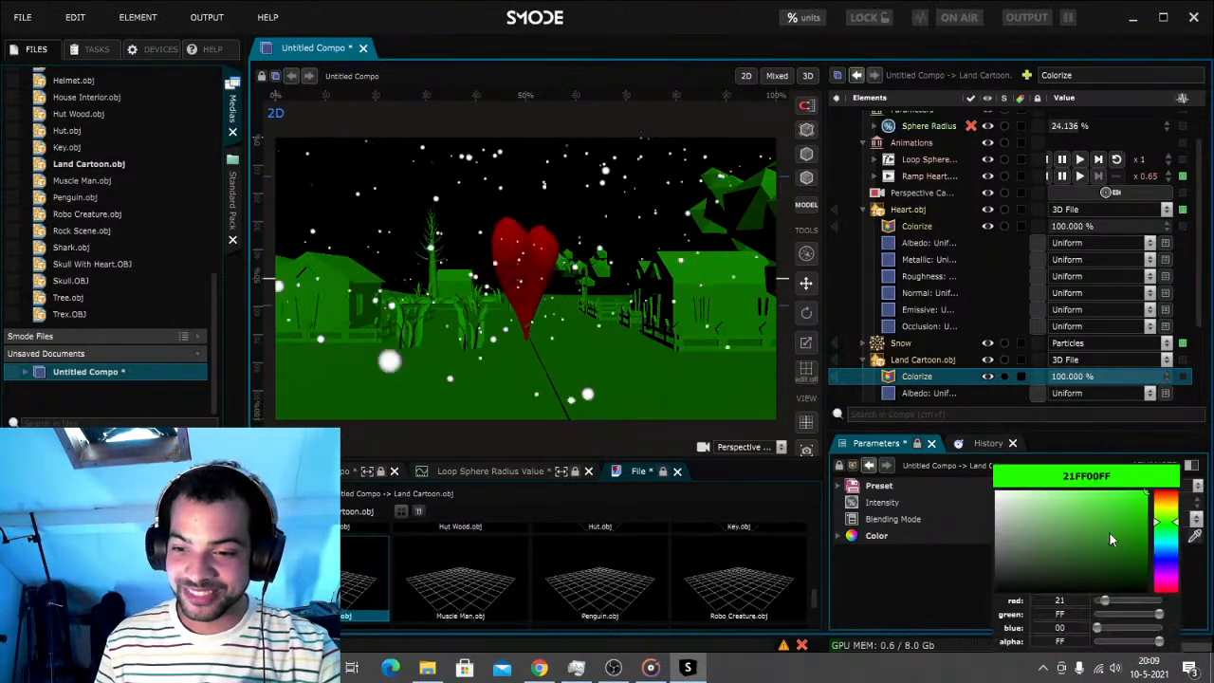
{"action": "left_click", "coordinate": [1172, 588]}
{"action": "mouse_move", "coordinate": [1171, 586]}
{"action": "left_mouse_down"}
{"action": "mouse_move", "coordinate": [1181, 607]}
{"action": "mouse_move", "coordinate": [1181, 589]}
{"action": "left_mouse_up"}
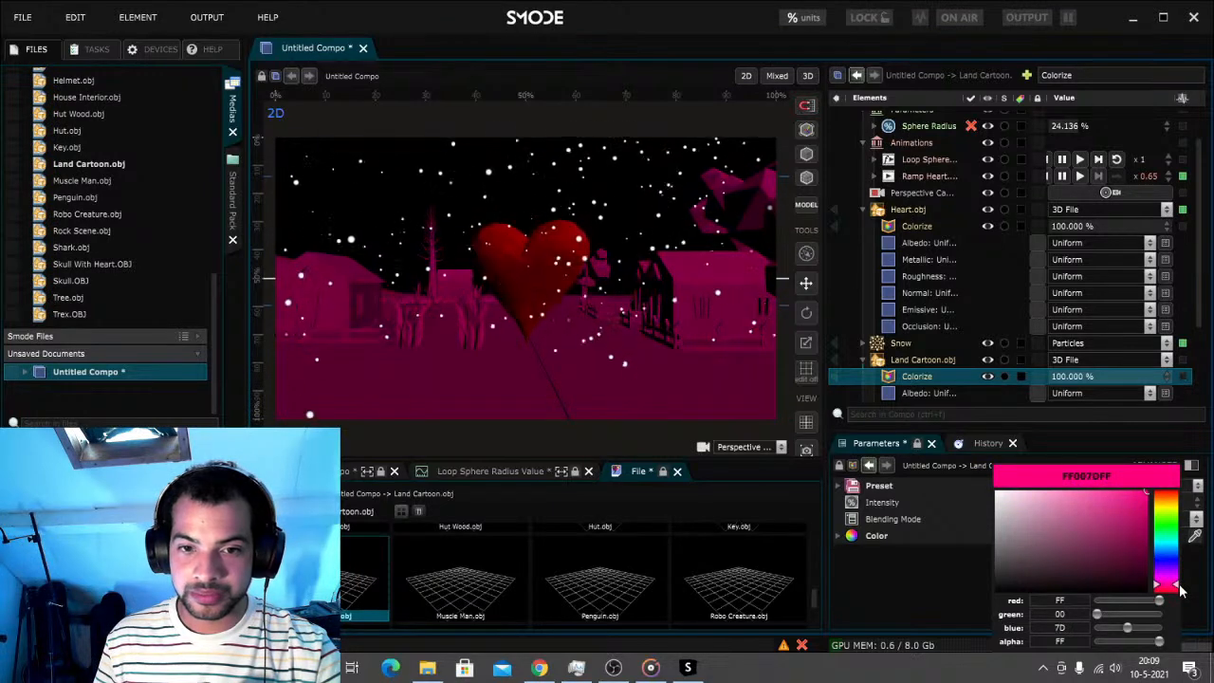
{"action": "left_click", "coordinate": [1168, 521]}
{"action": "left_click", "coordinate": [924, 597]}
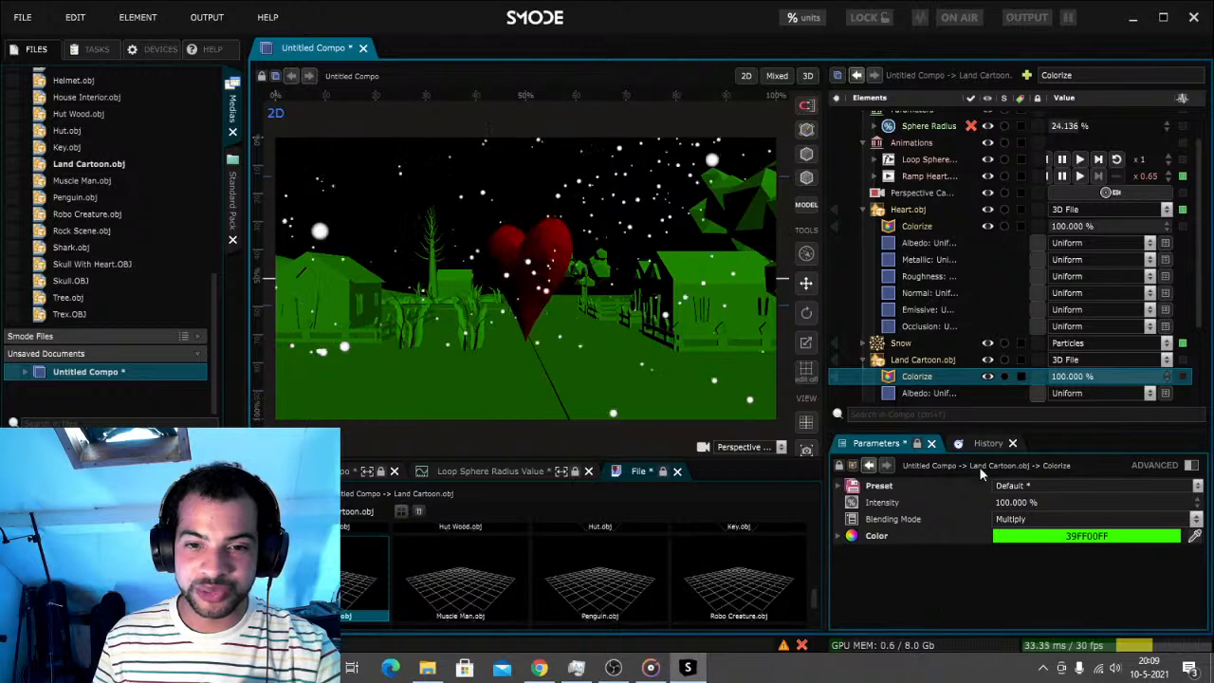
Rotate the Land Cartoon.obj landscape to about -55.4 degrees in its Y orientation
{"action": "left_click", "coordinate": [913, 360]}
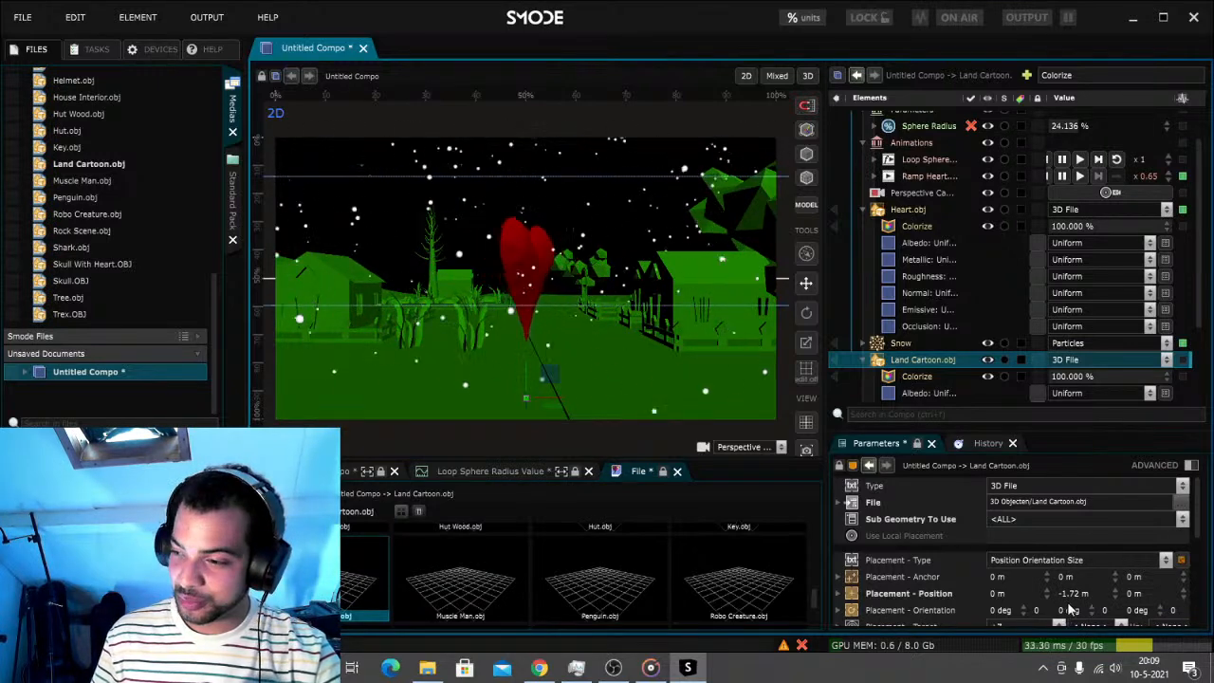
{"action": "left_click_drag", "start_coordinate": [1071, 613], "coordinate": [1048, 612]}
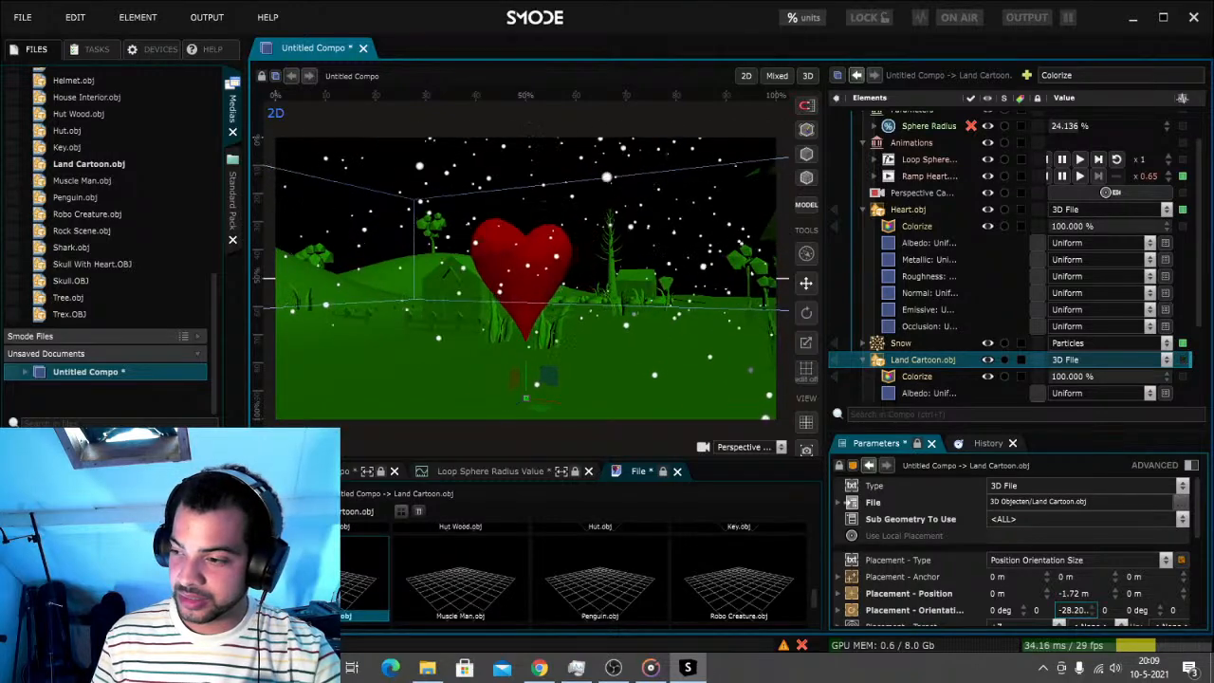
{"action": "left_click_drag", "start_coordinate": [1071, 610], "coordinate": [917, 378]}
Change the landscape's Colorize color to an orange-brown, 9F5603FF
{"action": "left_click", "coordinate": [917, 376]}
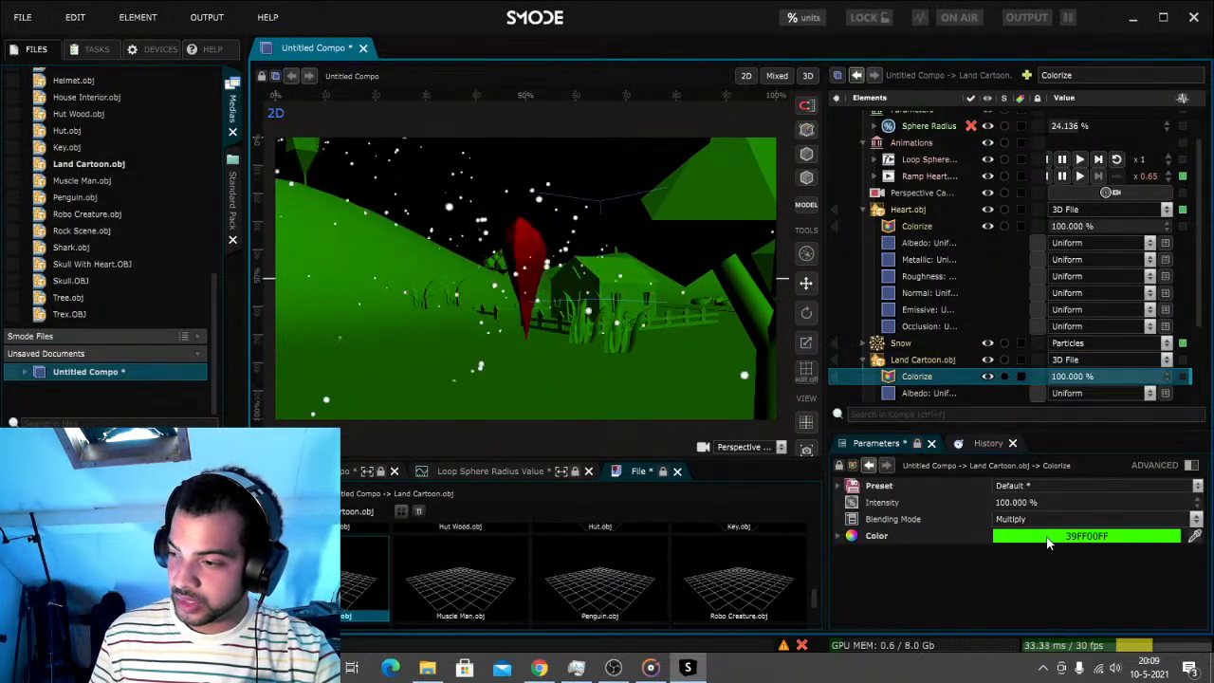
{"action": "left_click", "coordinate": [1048, 537]}
{"action": "mouse_move", "coordinate": [1164, 517]}
{"action": "left_mouse_down"}
{"action": "mouse_move", "coordinate": [1163, 497]}
{"action": "mouse_move", "coordinate": [1145, 528]}
{"action": "mouse_move", "coordinate": [1157, 502]}
{"action": "left_mouse_up"}
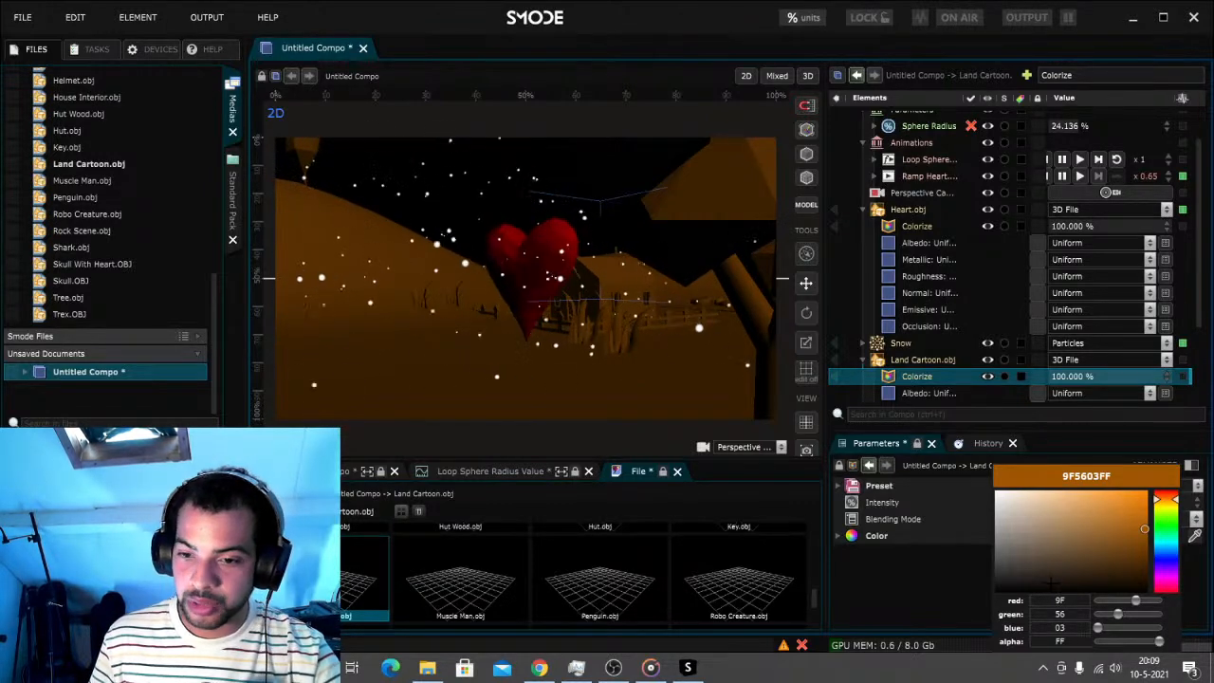
{"action": "left_click", "coordinate": [934, 579]}
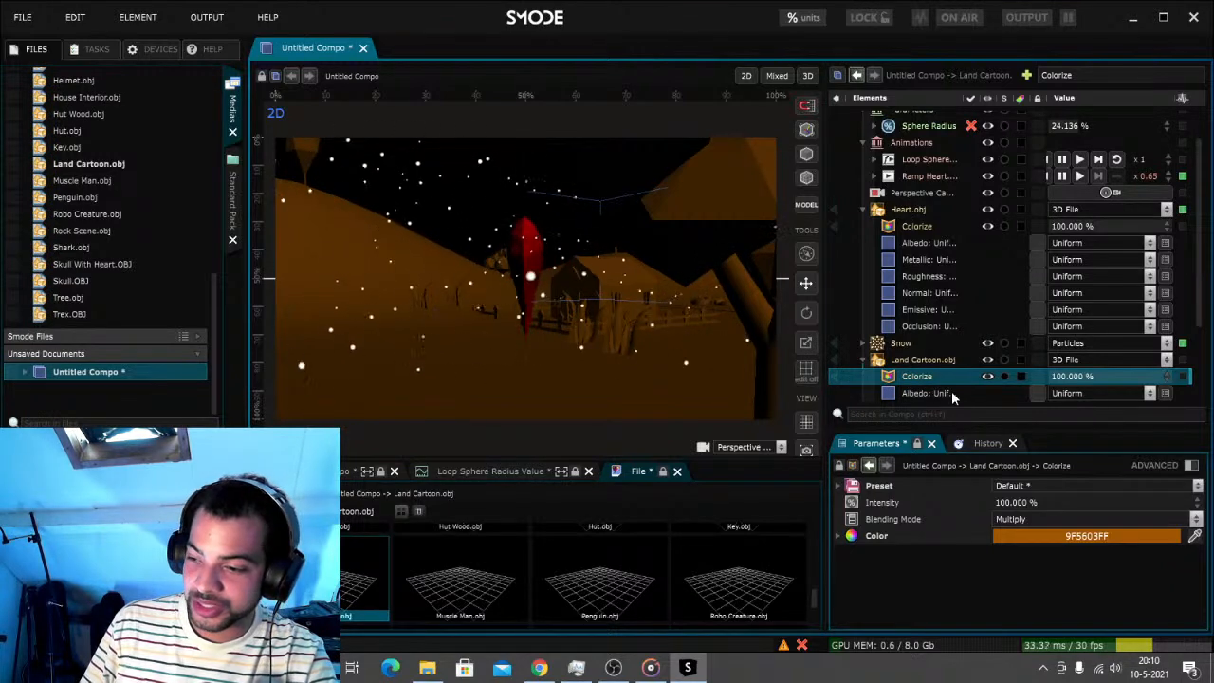
Change the landscape's Colorize color to a bright cyan blue, 00D7FFFF
{"action": "scroll", "coordinate": [966, 381], "scroll_direction": "down", "scroll_amount": 2}
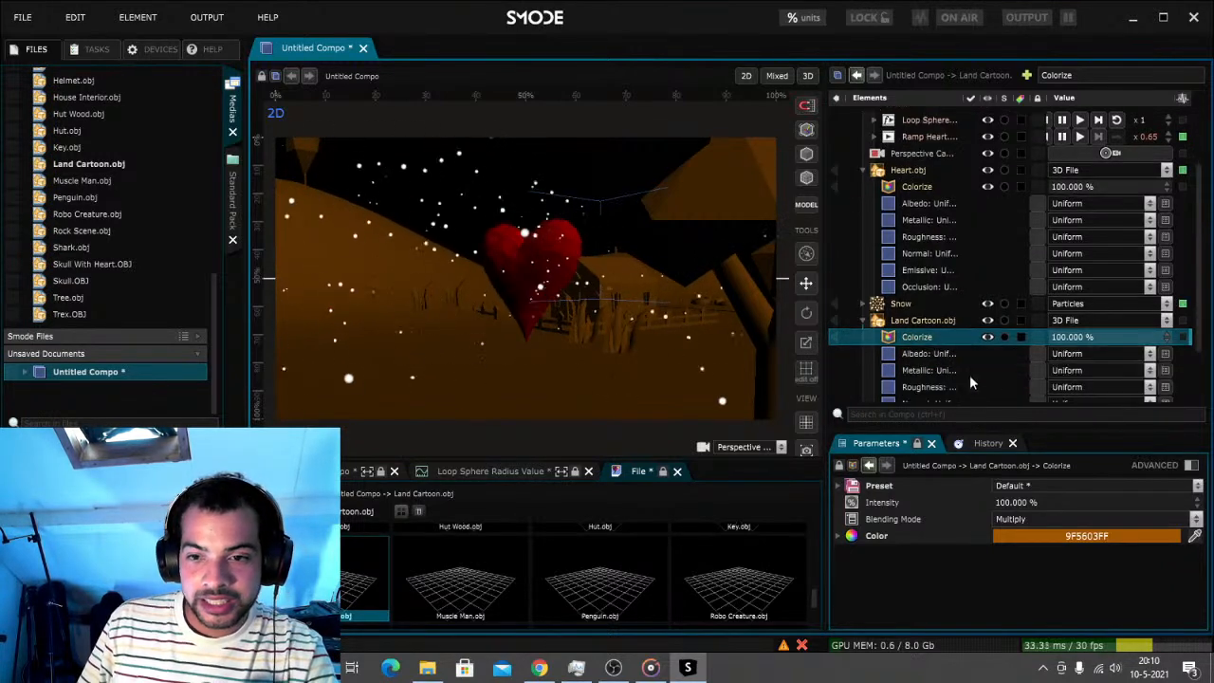
{"action": "left_click", "coordinate": [917, 322]}
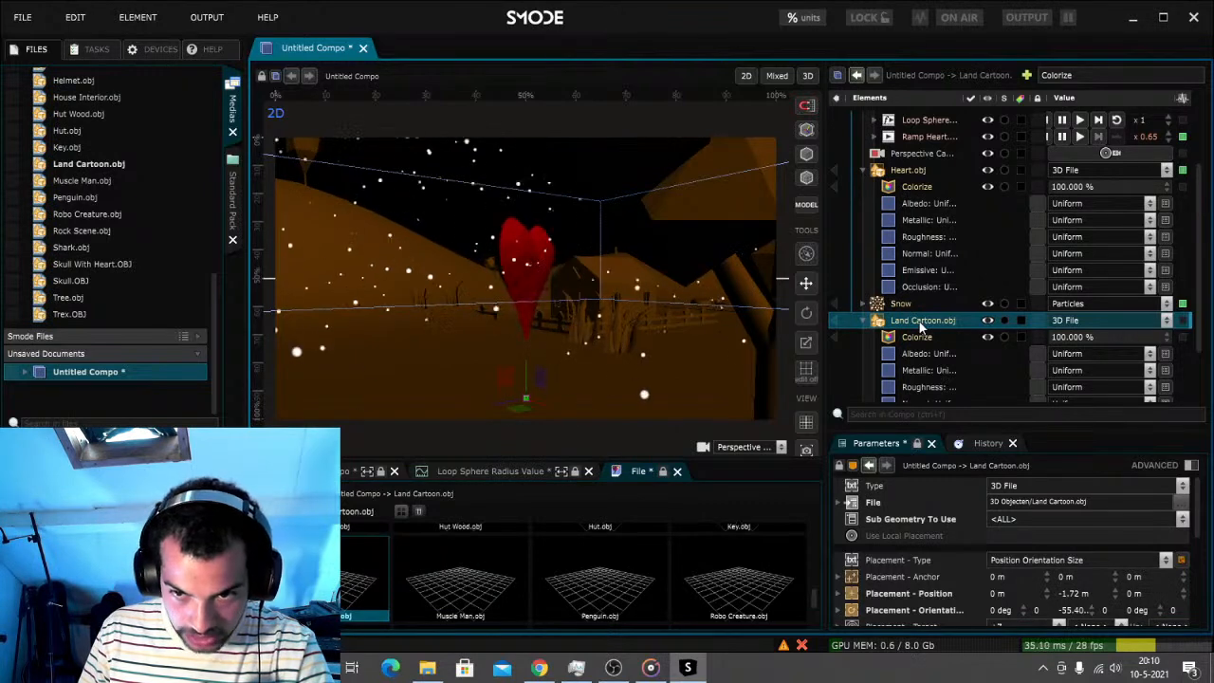
{"action": "left_click", "coordinate": [922, 345]}
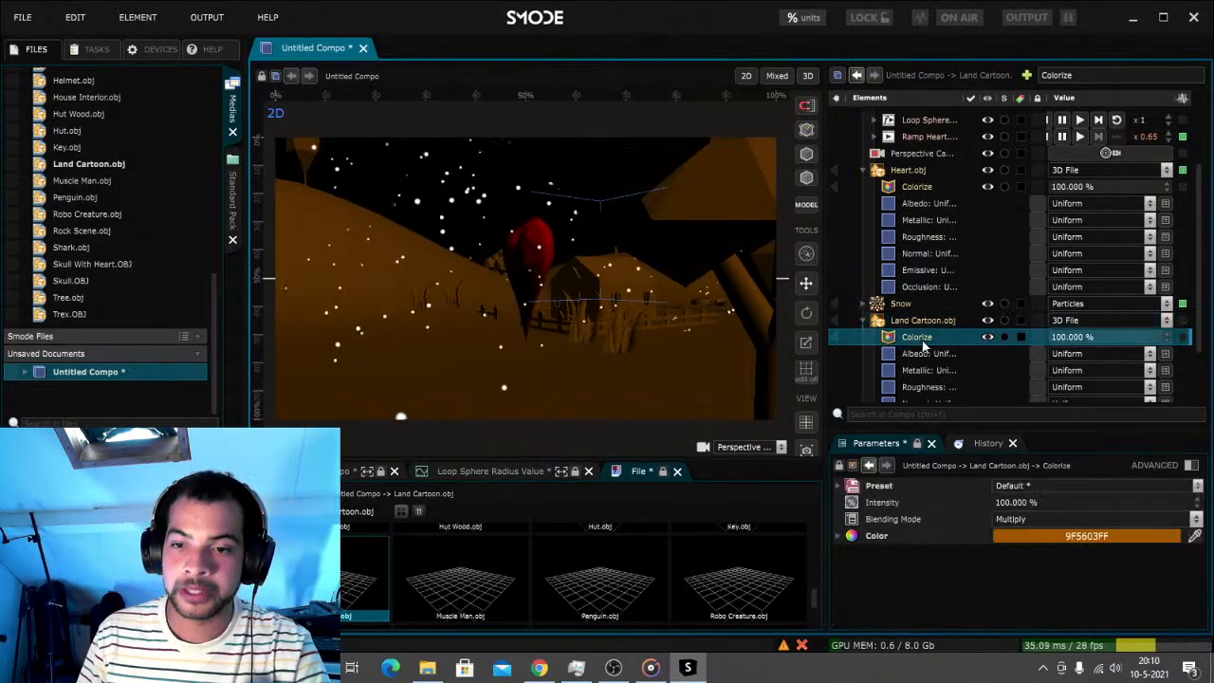
{"action": "left_click", "coordinate": [1067, 538]}
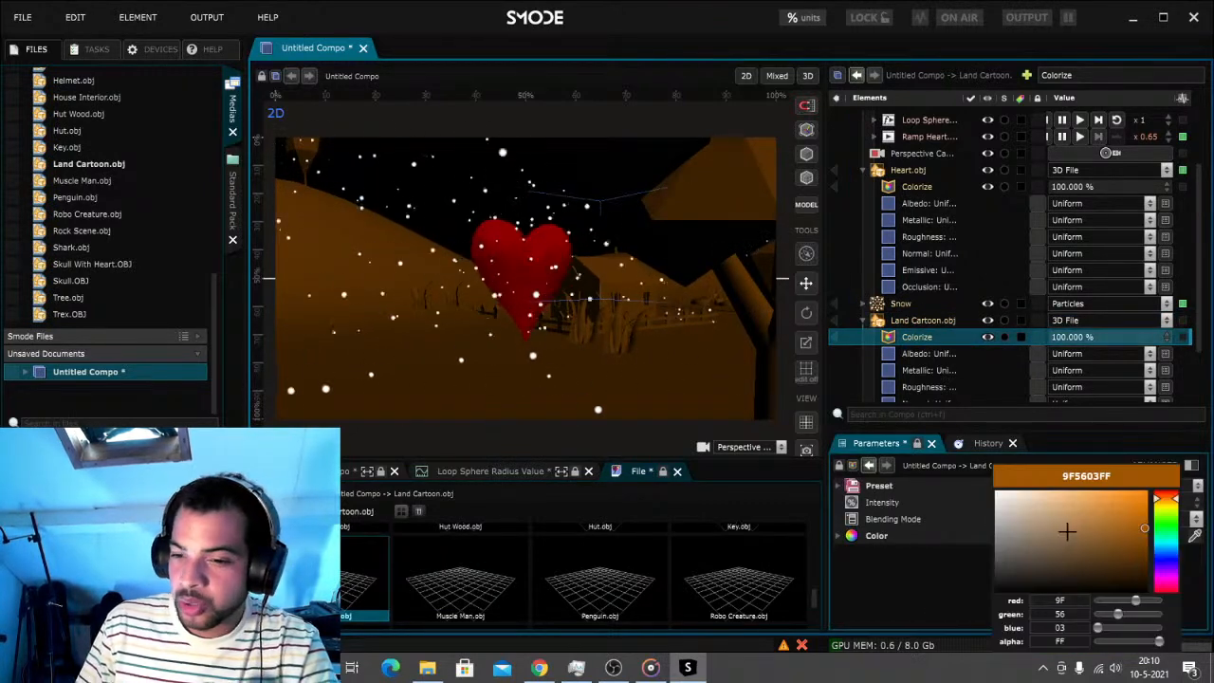
{"action": "left_click", "coordinate": [1159, 546]}
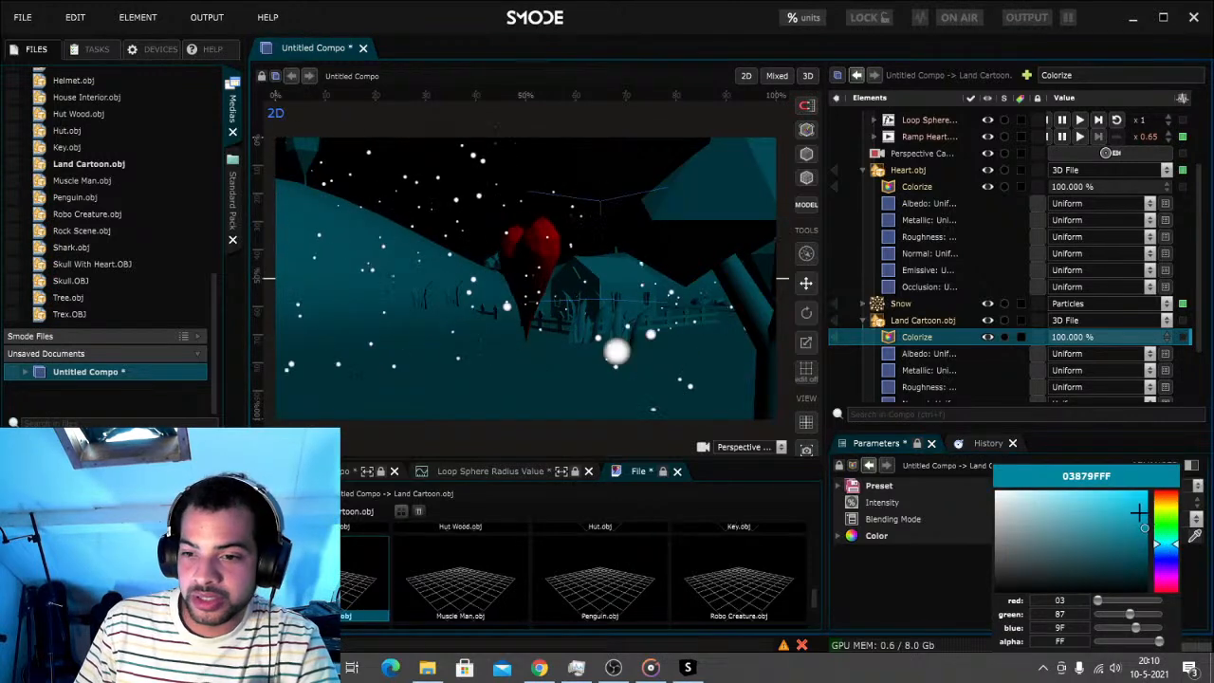
{"action": "left_click_drag", "start_coordinate": [1139, 514], "coordinate": [1141, 498]}
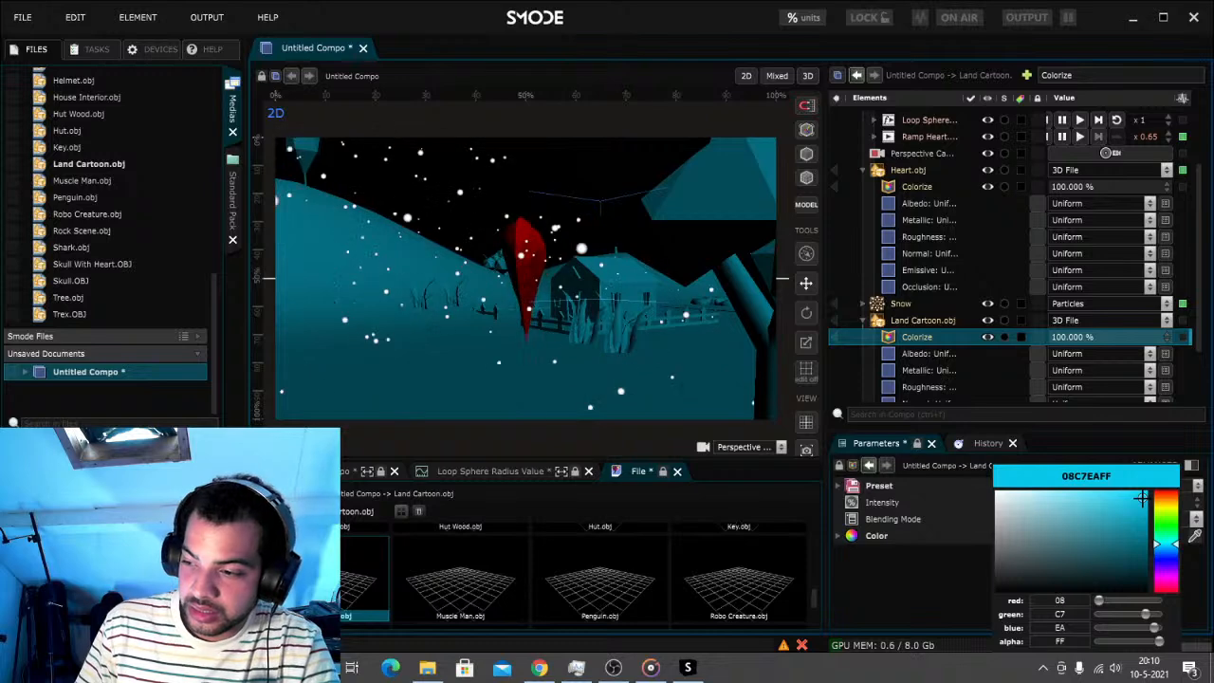
{"action": "left_click_drag", "start_coordinate": [1141, 498], "coordinate": [1150, 483]}
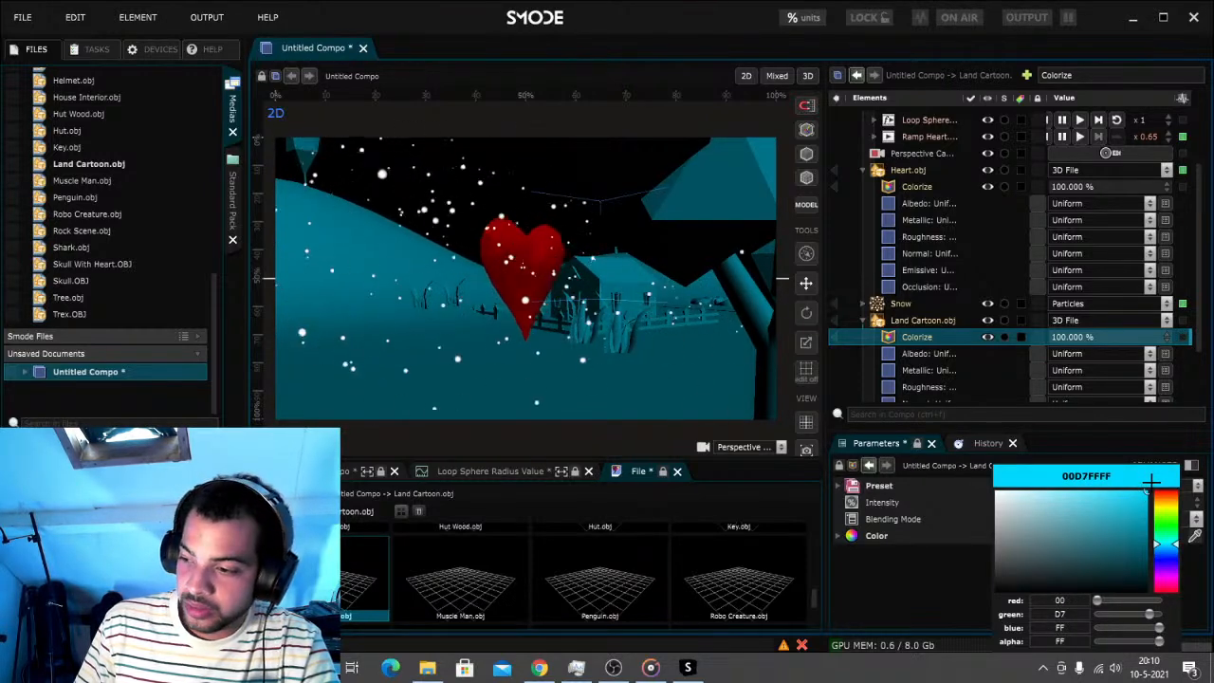
{"action": "left_click", "coordinate": [943, 556]}
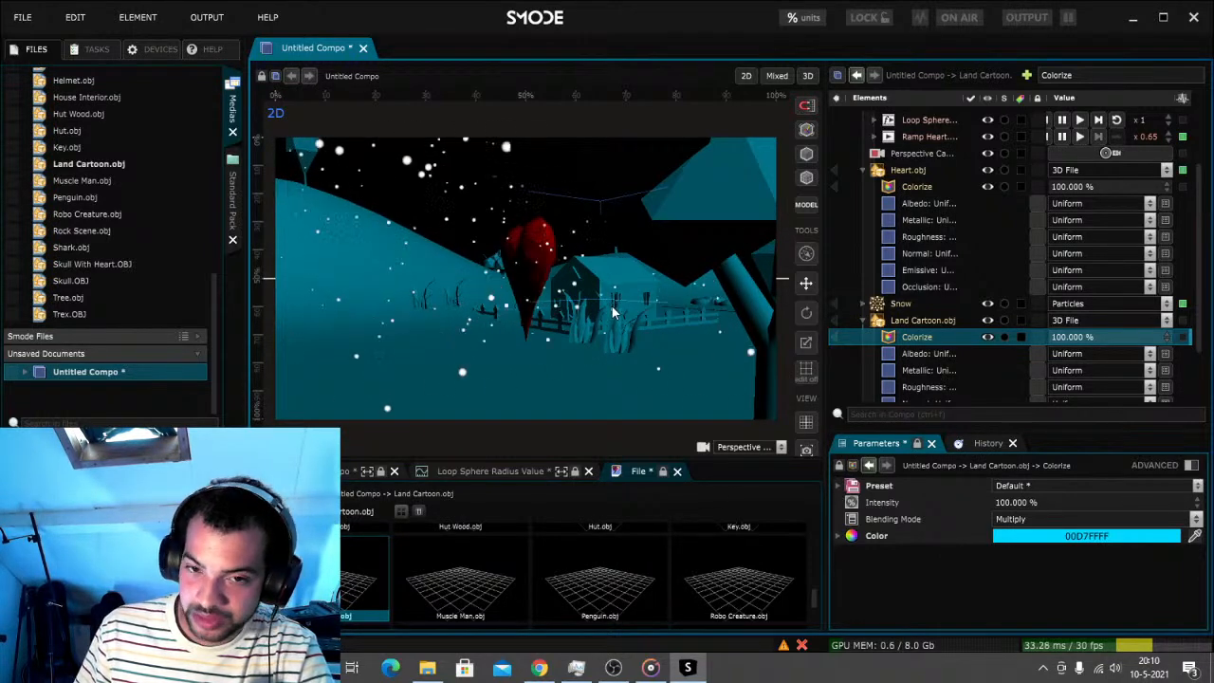
Shift the landscape's Colorize color to turquoise, 00FFD7FF, and rotate the Land Cartoon.obj model to about 16.5 degrees in its Y orientation
{"action": "left_click", "coordinate": [1108, 537]}
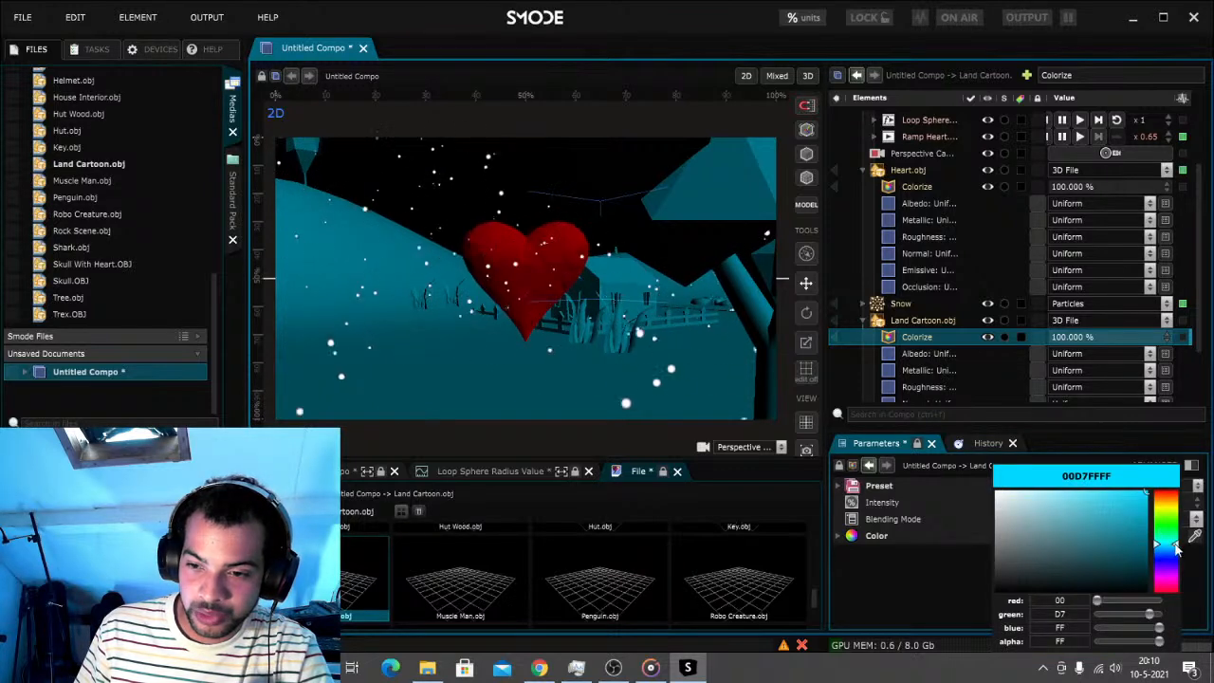
{"action": "left_click", "coordinate": [1172, 545]}
{"action": "left_click_drag", "start_coordinate": [1176, 545], "coordinate": [1176, 544]}
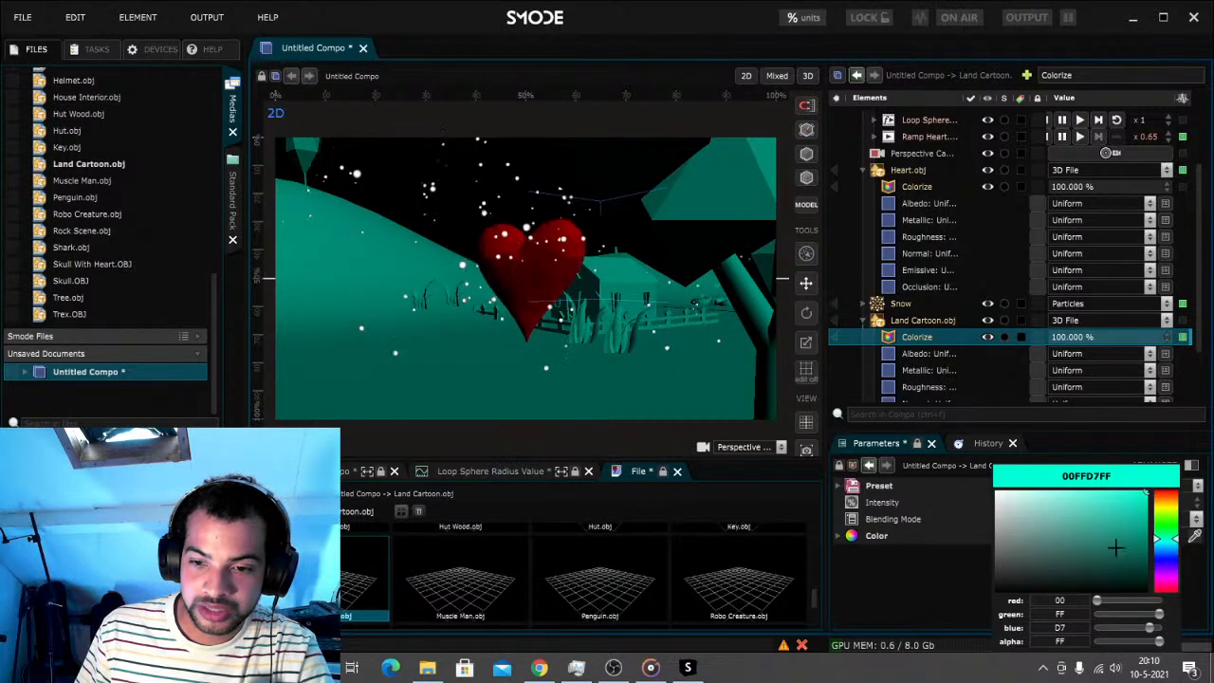
{"action": "left_click", "coordinate": [917, 566]}
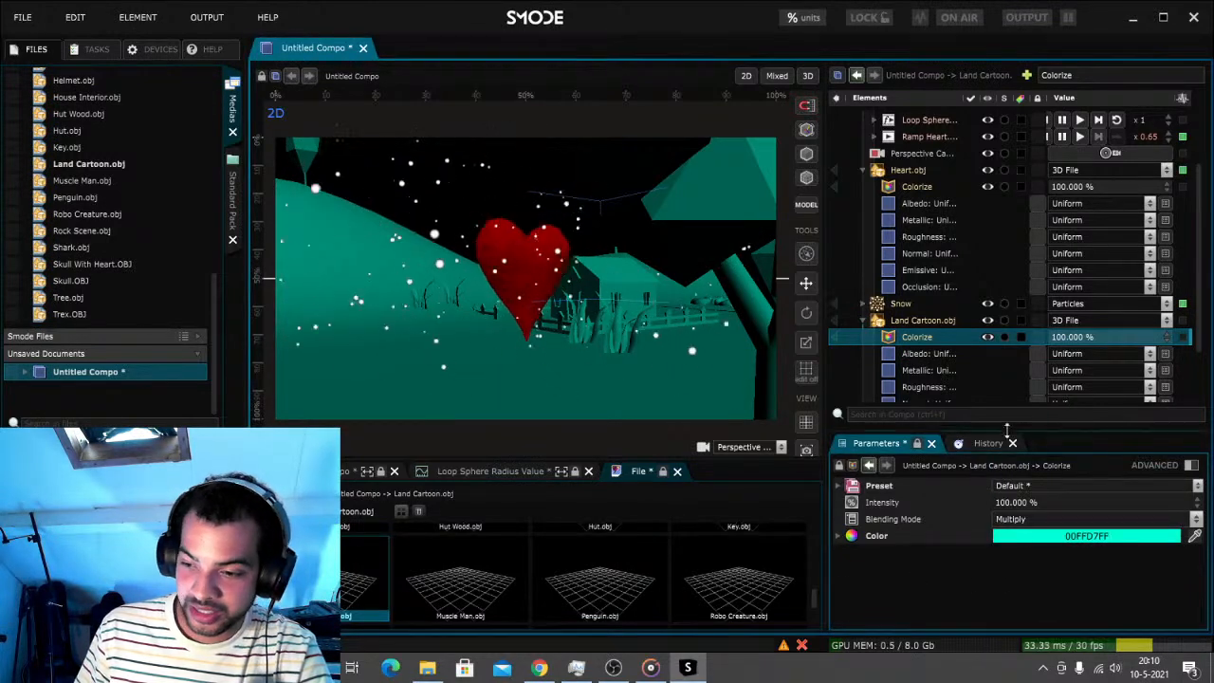
{"action": "left_click", "coordinate": [922, 321]}
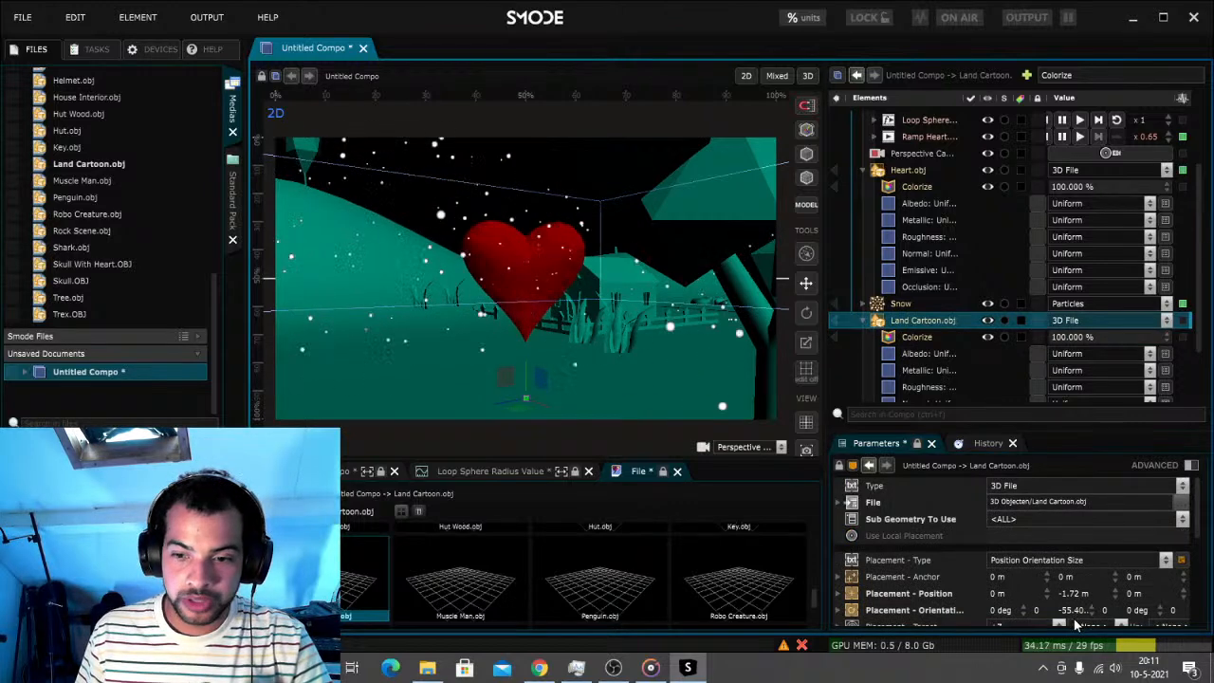
{"action": "mouse_move", "coordinate": [1070, 617]}
{"action": "left_mouse_down"}
{"action": "mouse_move", "coordinate": [1110, 609]}
{"action": "mouse_move", "coordinate": [1076, 616]}
{"action": "left_mouse_up"}
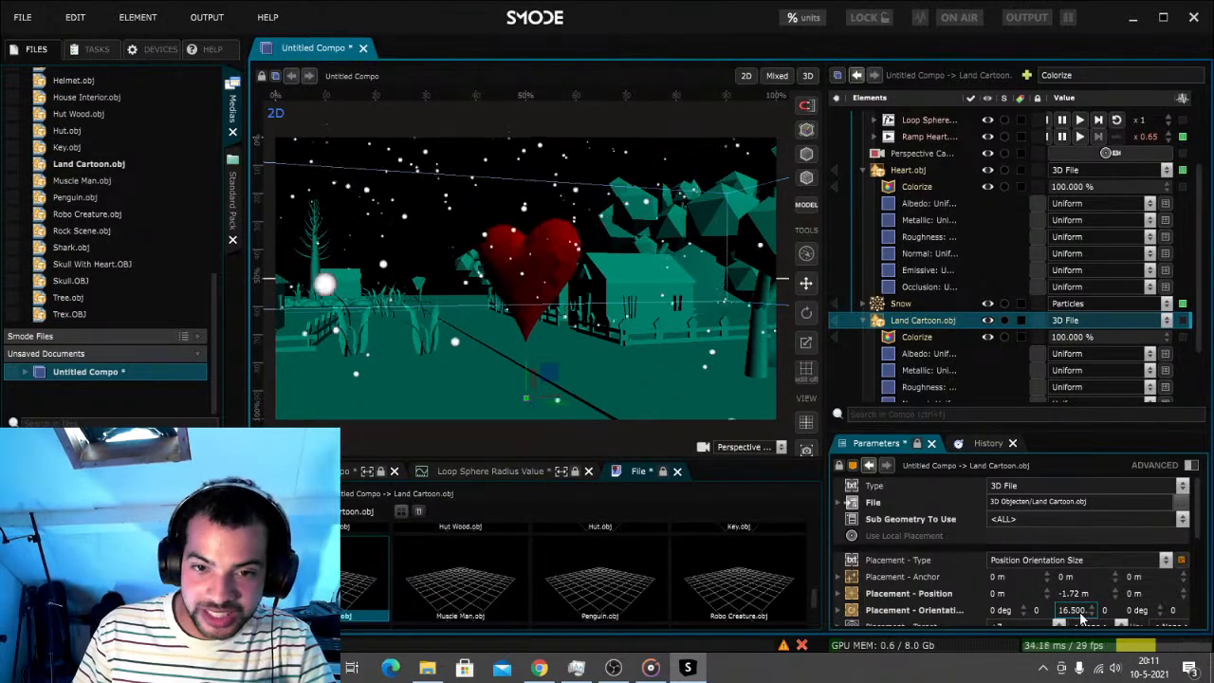
Try to insert a Text generator into the layers of Untitled Compo through an element search for "text"
{"action": "scroll", "coordinate": [977, 336], "scroll_direction": "down", "scroll_amount": 3}
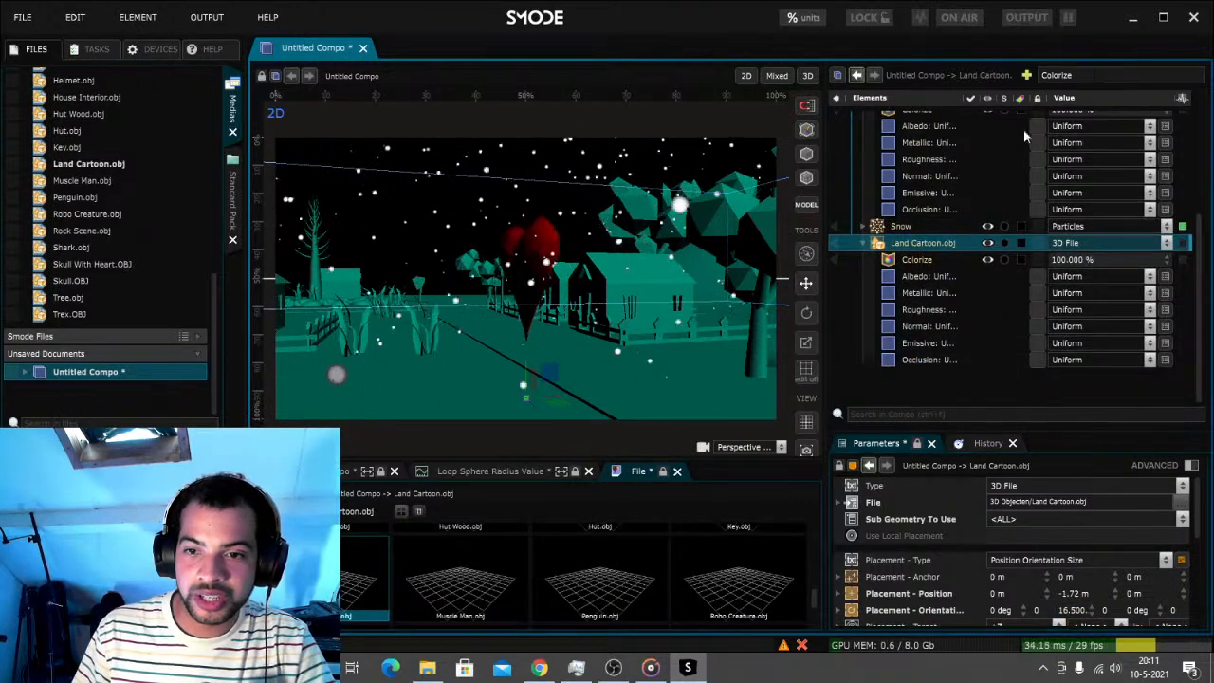
{"action": "scroll", "coordinate": [943, 257], "scroll_direction": "up", "scroll_amount": 5}
{"action": "left_click", "coordinate": [927, 193]}
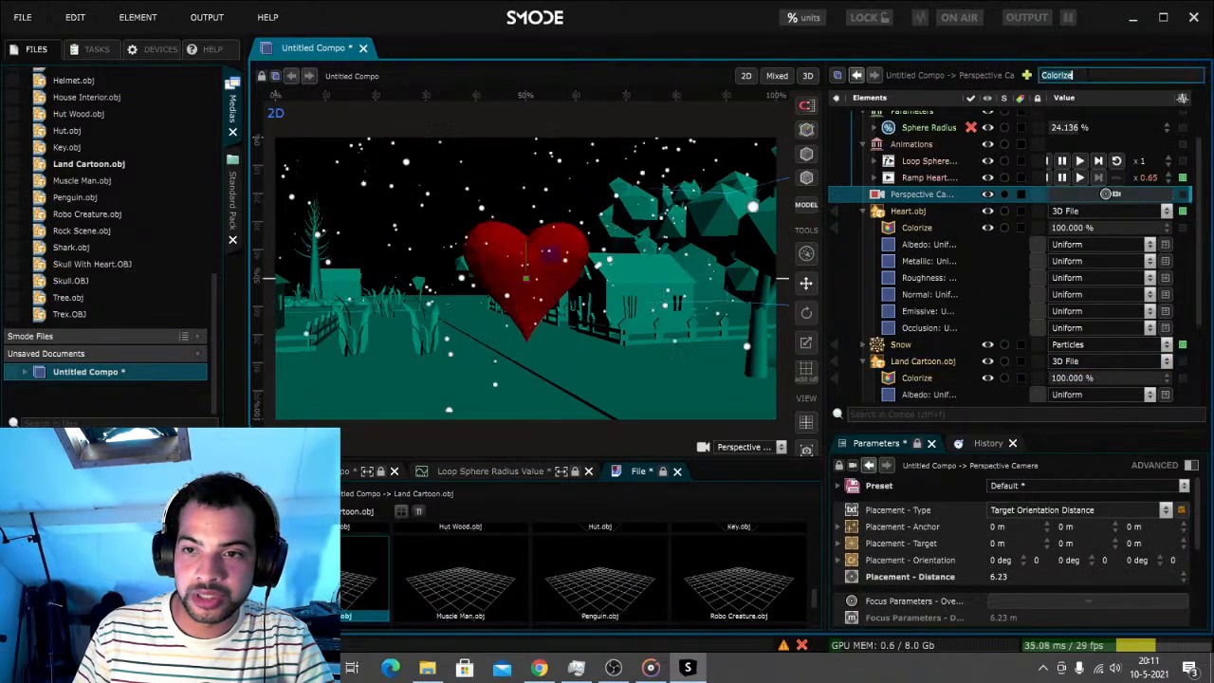
{"action": "type", "text": "text"}
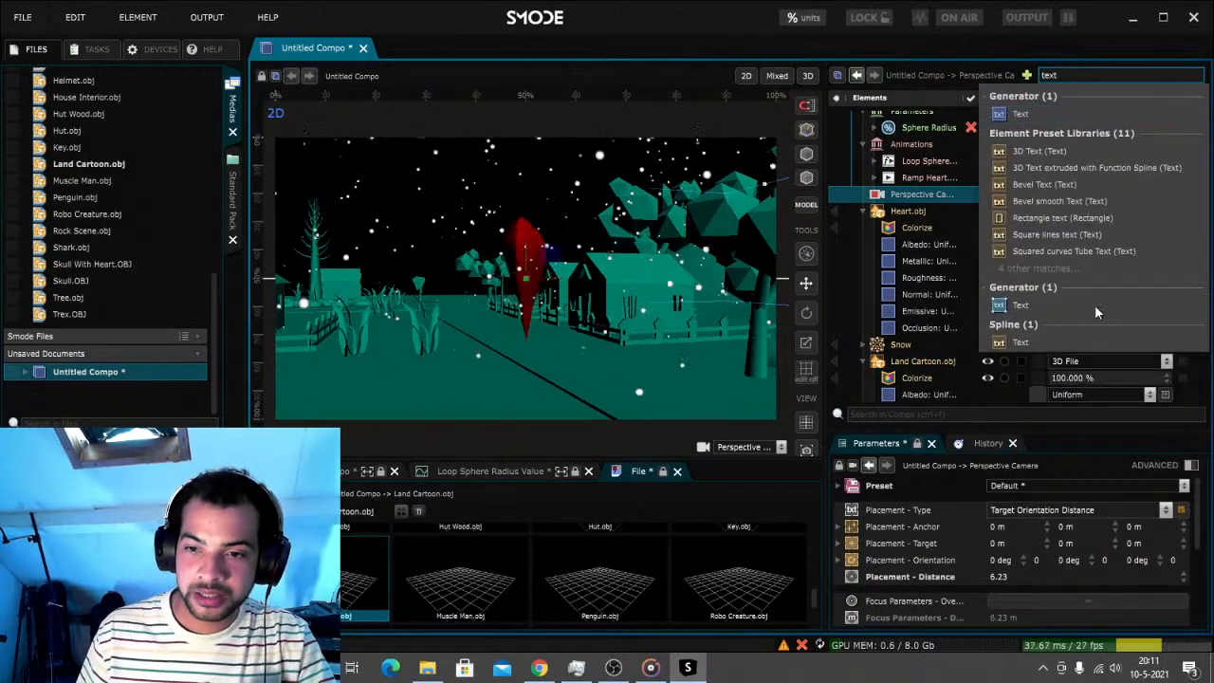
{"action": "left_click", "coordinate": [1048, 304]}
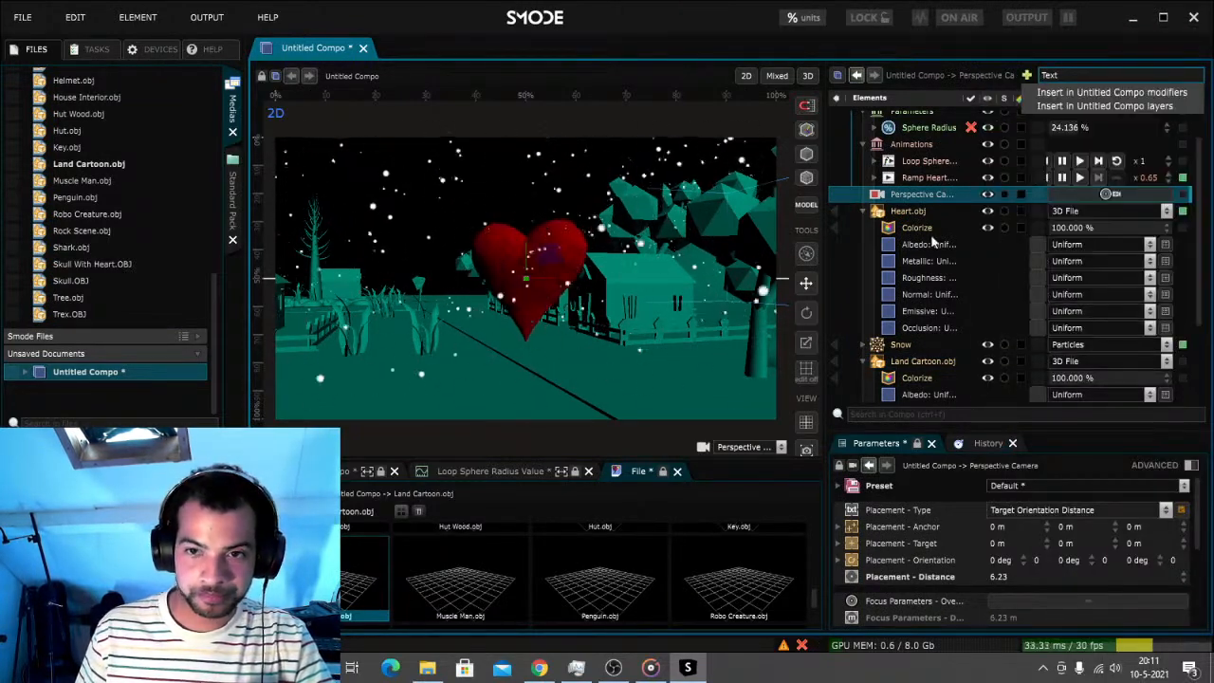
{"action": "left_click", "coordinate": [1043, 106]}
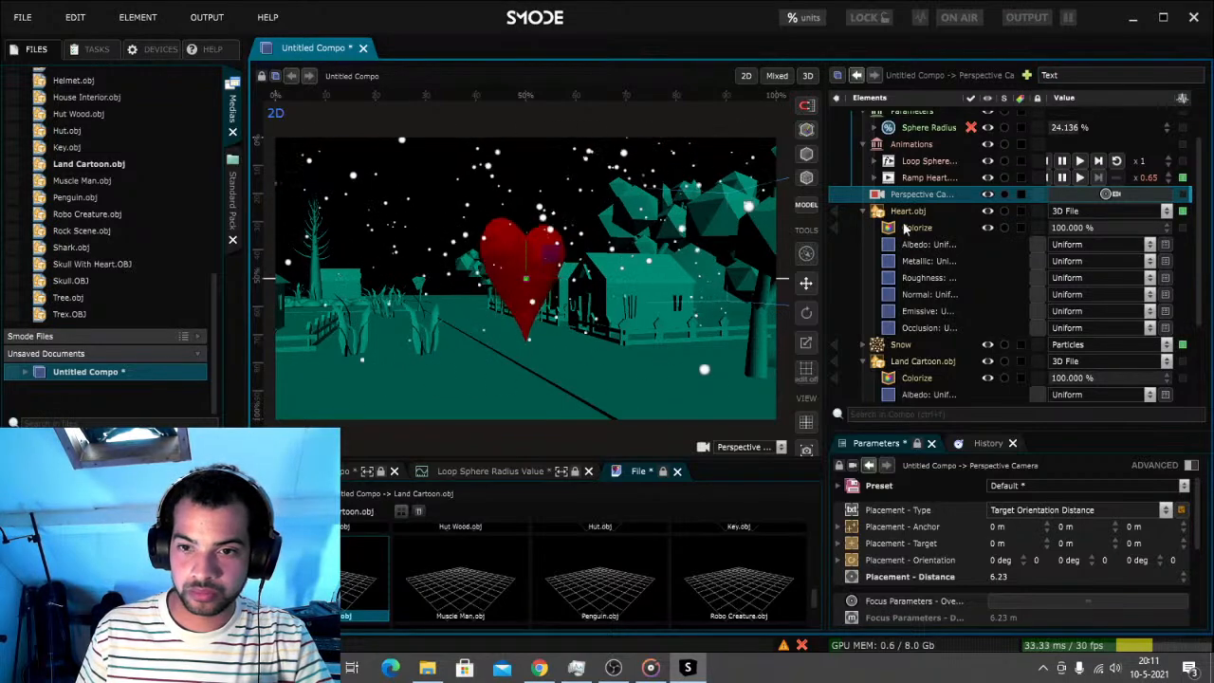
{"action": "left_click", "coordinate": [1053, 75]}
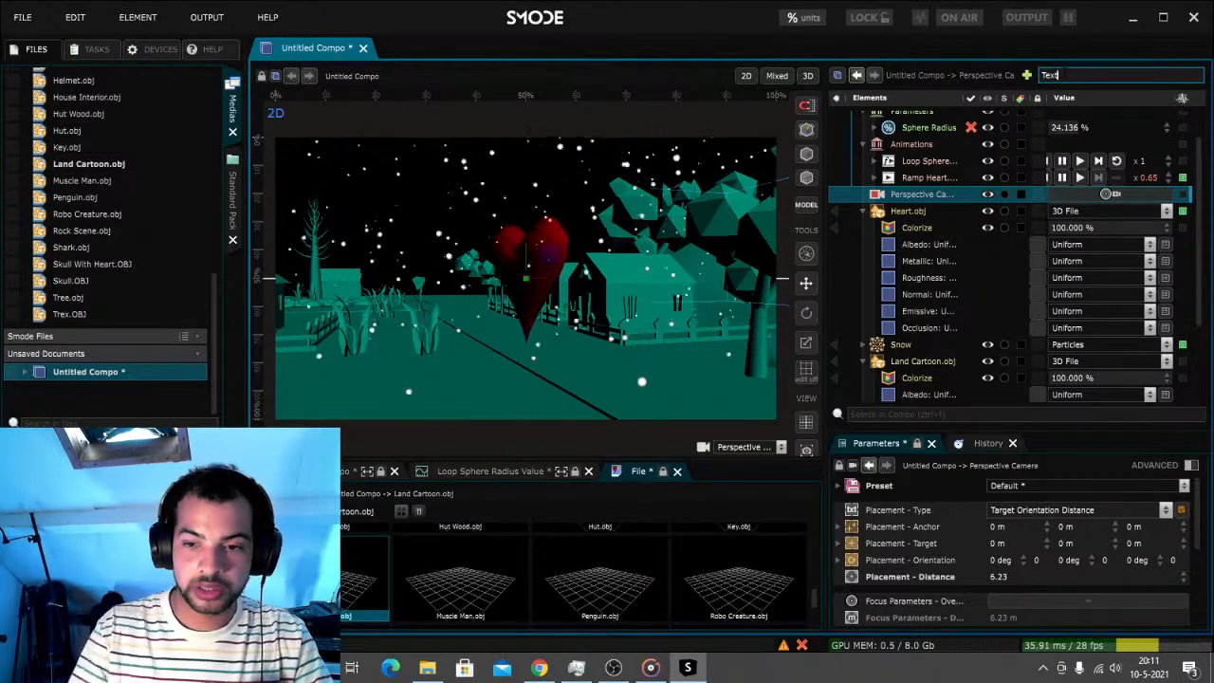
Add a 3D spline Text layer to the composition and set its text to TURQOISE
{"action": "scroll", "coordinate": [941, 312], "scroll_direction": "down", "scroll_amount": 3}
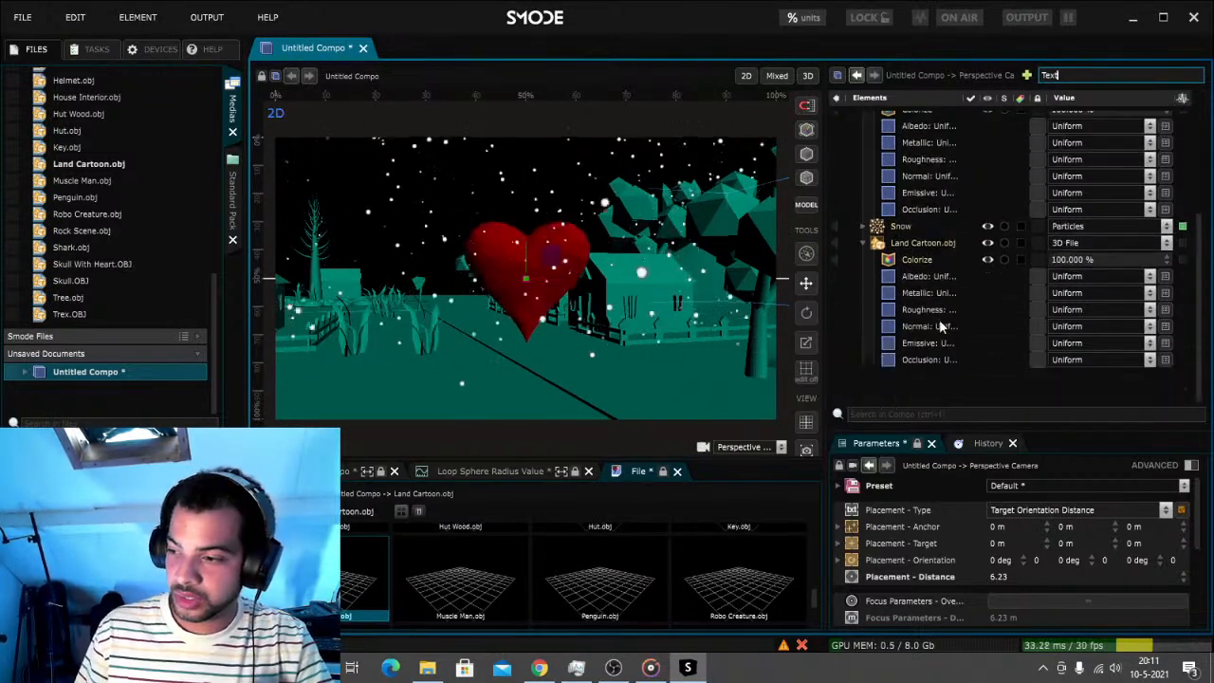
{"action": "right_click", "coordinate": [920, 370]}
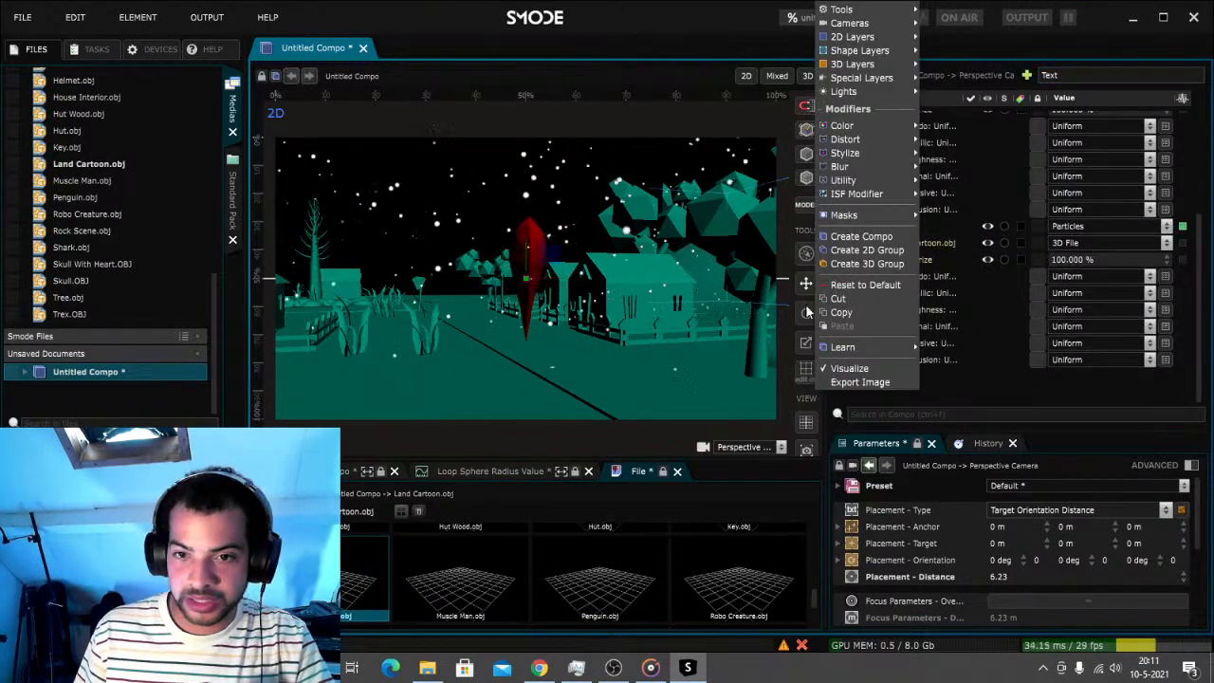
{"action": "mouse_move", "coordinate": [891, 69]}
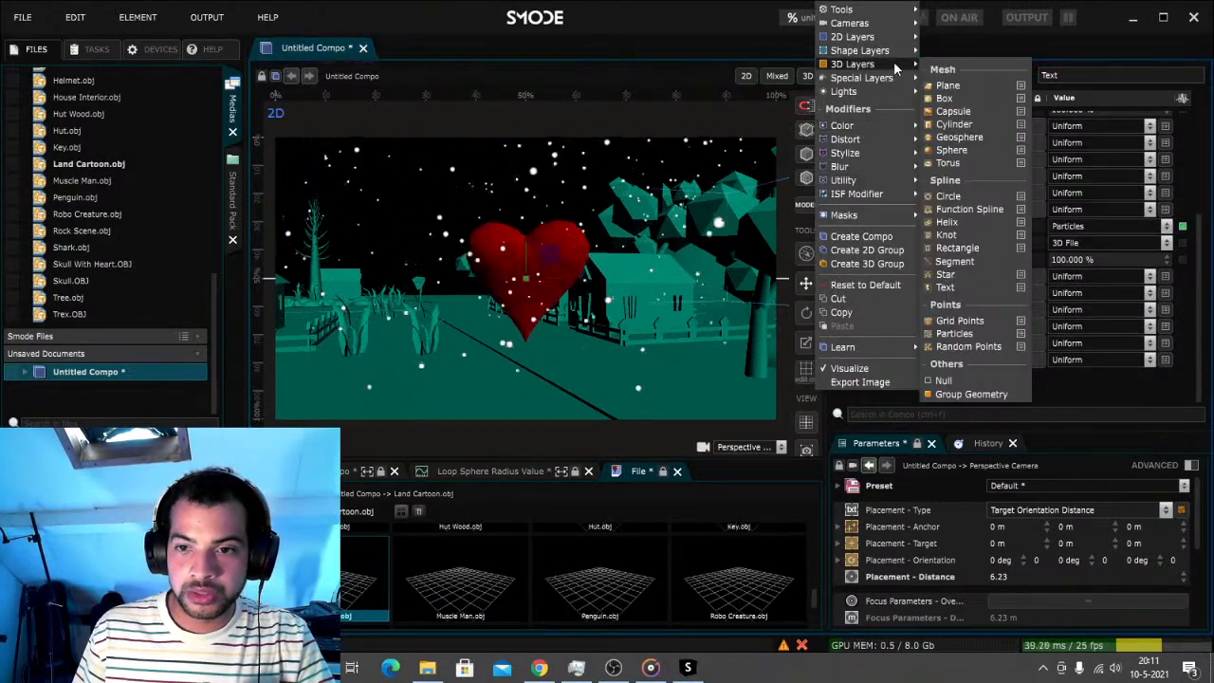
{"action": "left_click", "coordinate": [946, 286]}
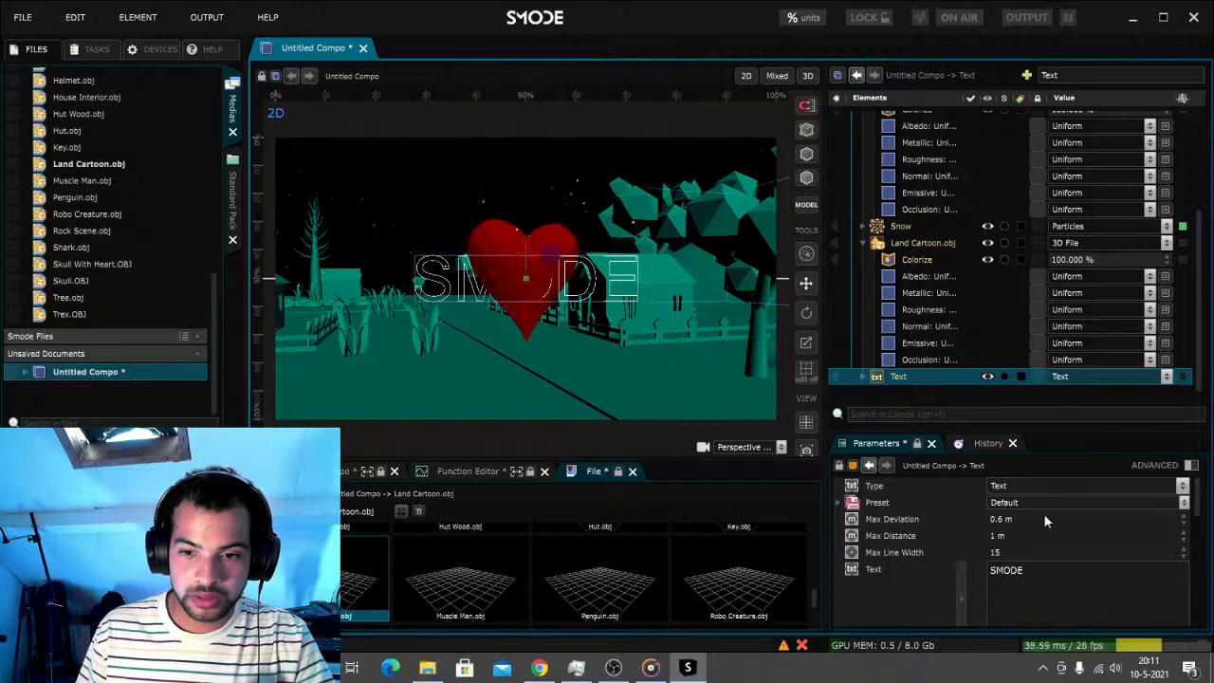
{"action": "double_click", "coordinate": [1020, 570]}
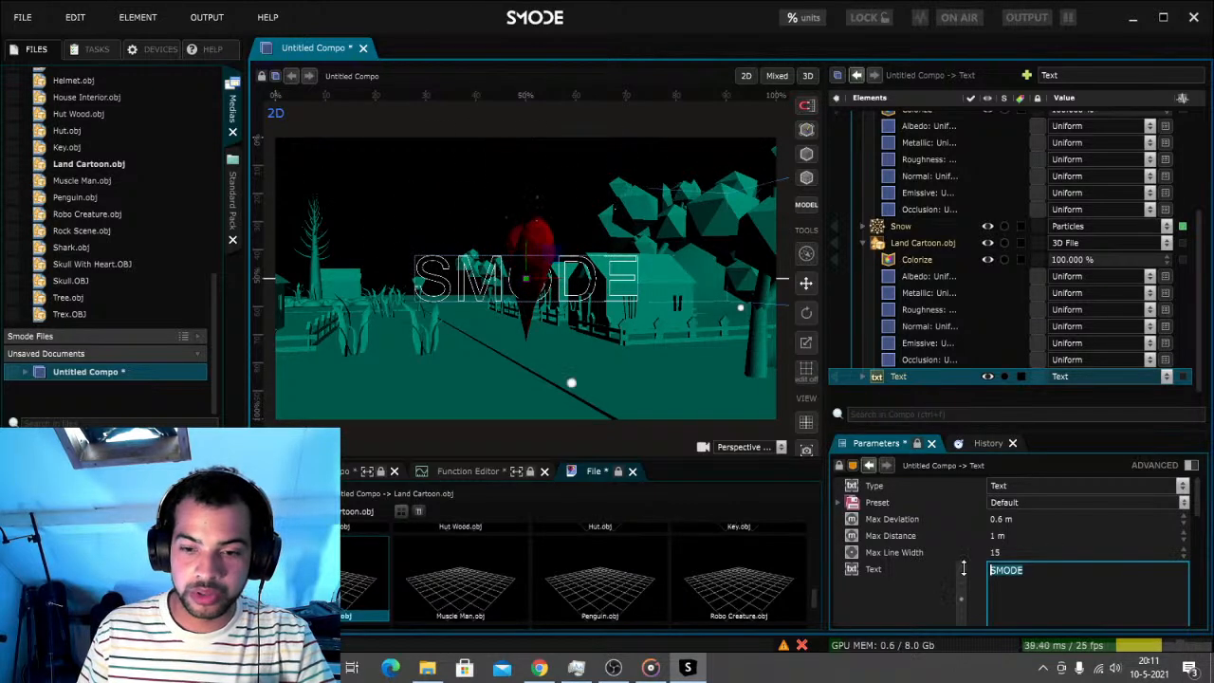
{"action": "type", "text": "TUR"}
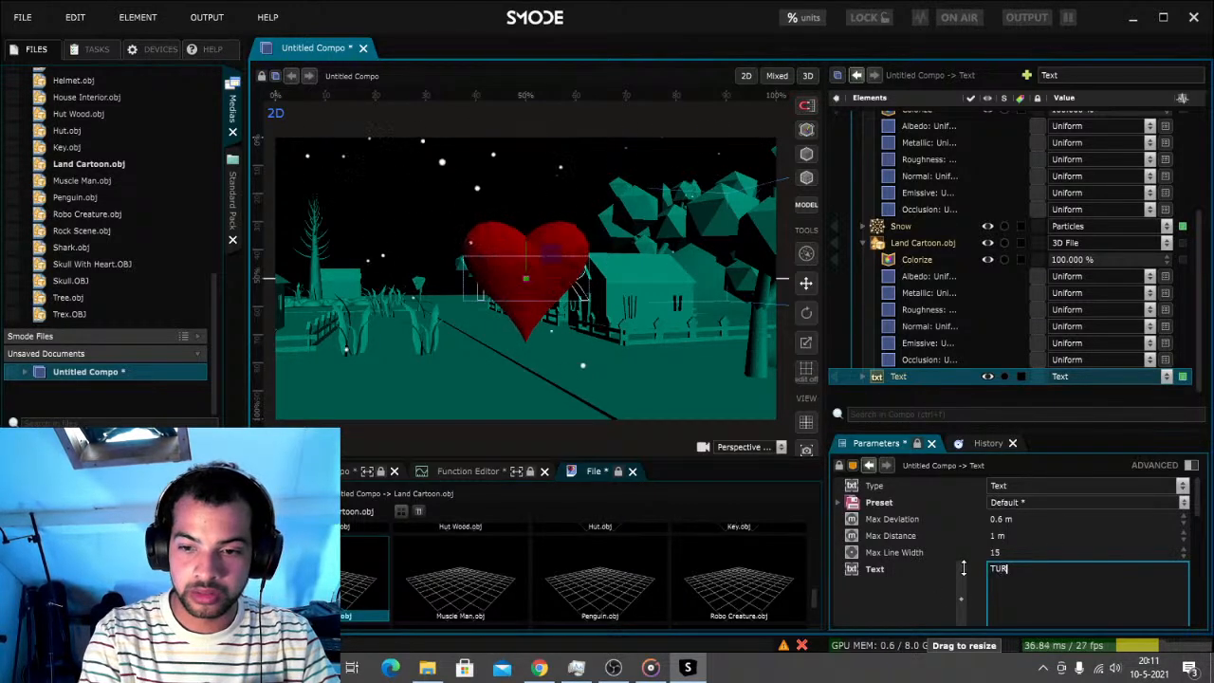
{"action": "type", "text": "QOISE"}
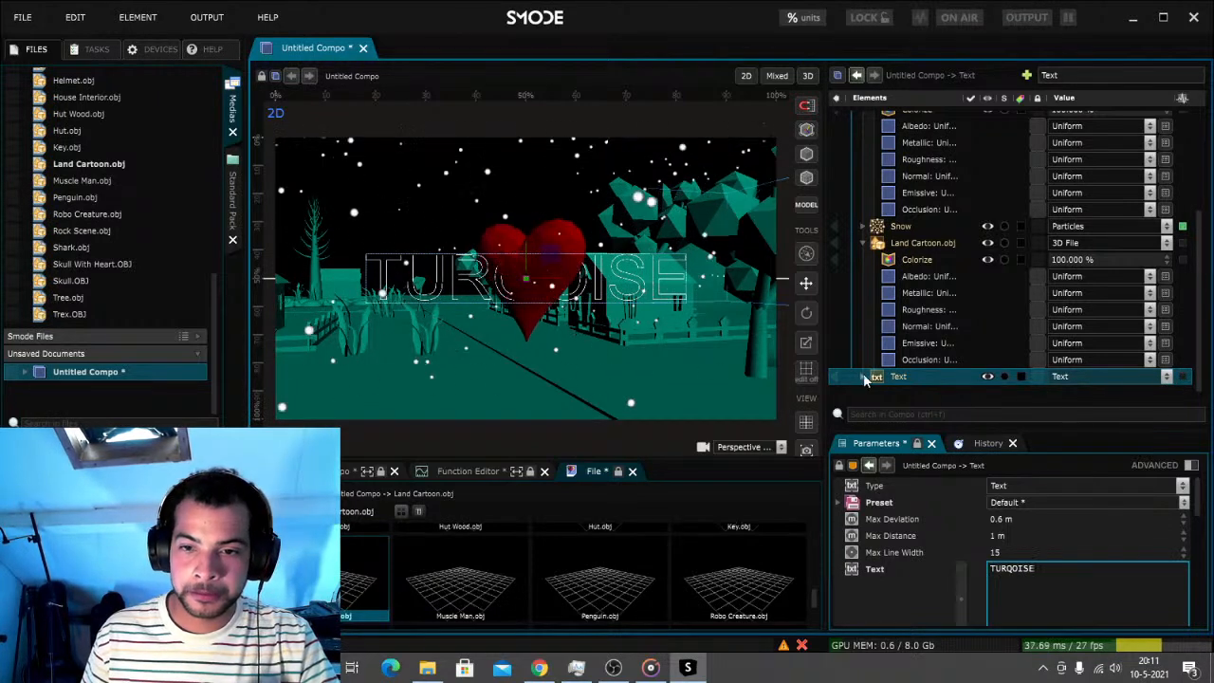
{"action": "left_click", "coordinate": [928, 394]}
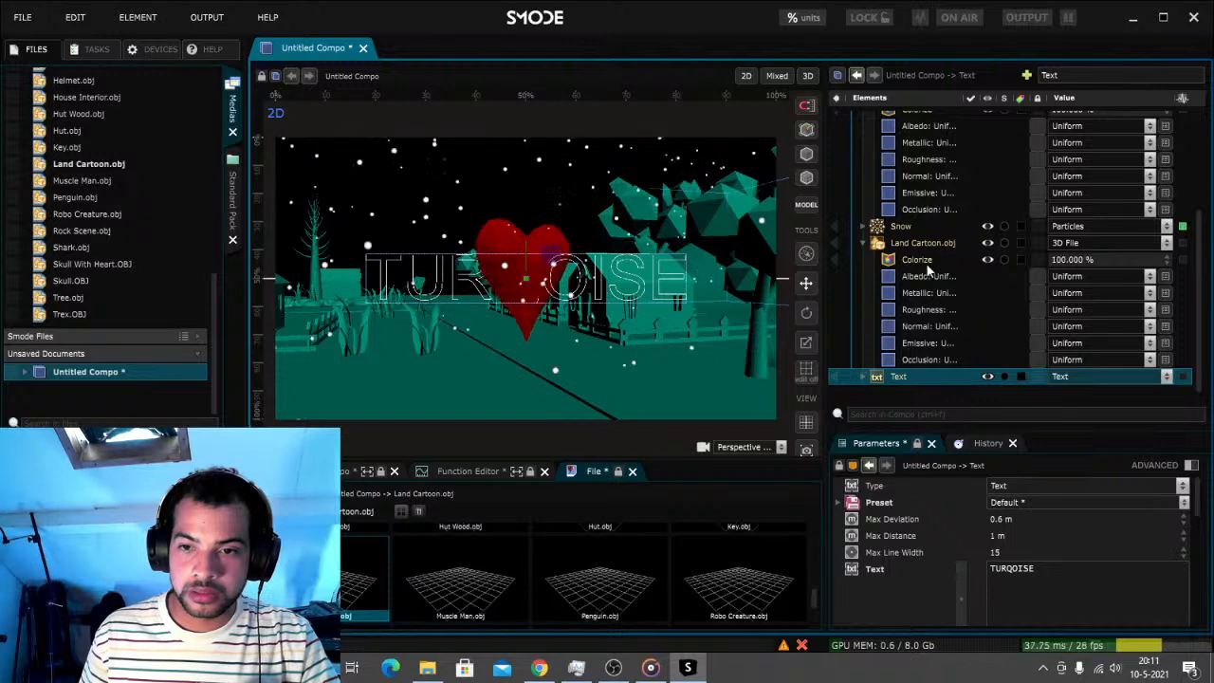
Create a ramp animation on the Y orientation of Land Cartoon.obj and start playing it
{"action": "left_click", "coordinate": [929, 243]}
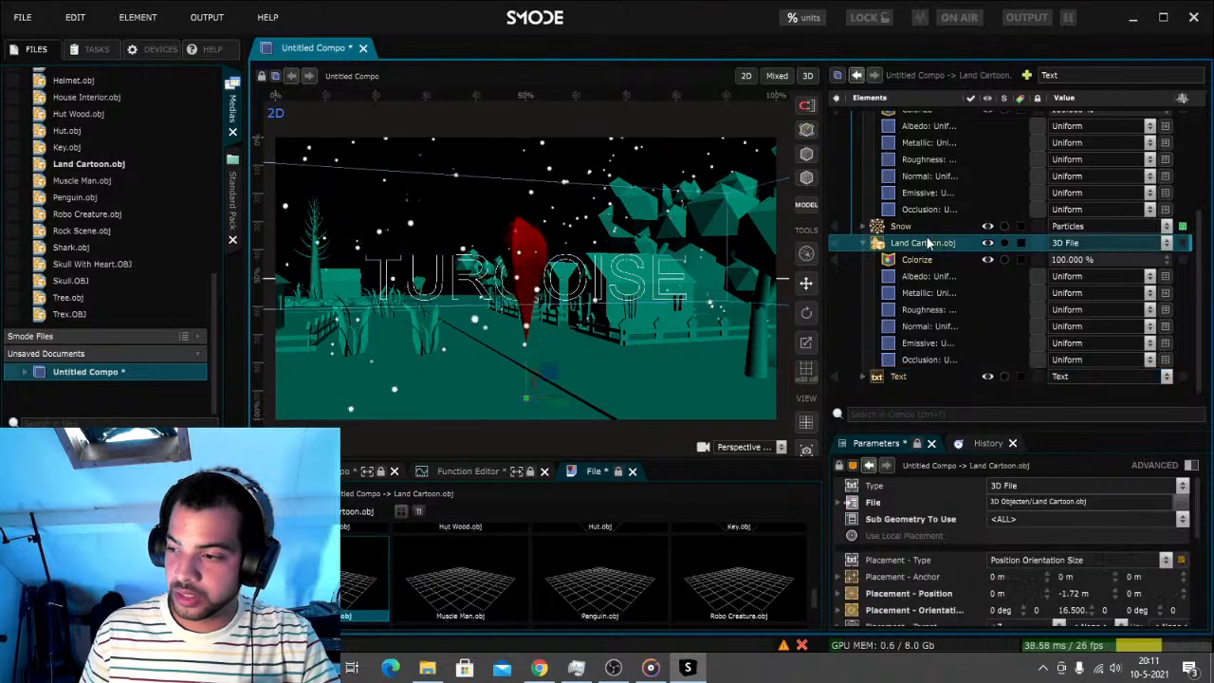
{"action": "right_click", "coordinate": [1074, 616]}
{"action": "left_click", "coordinate": [997, 594]}
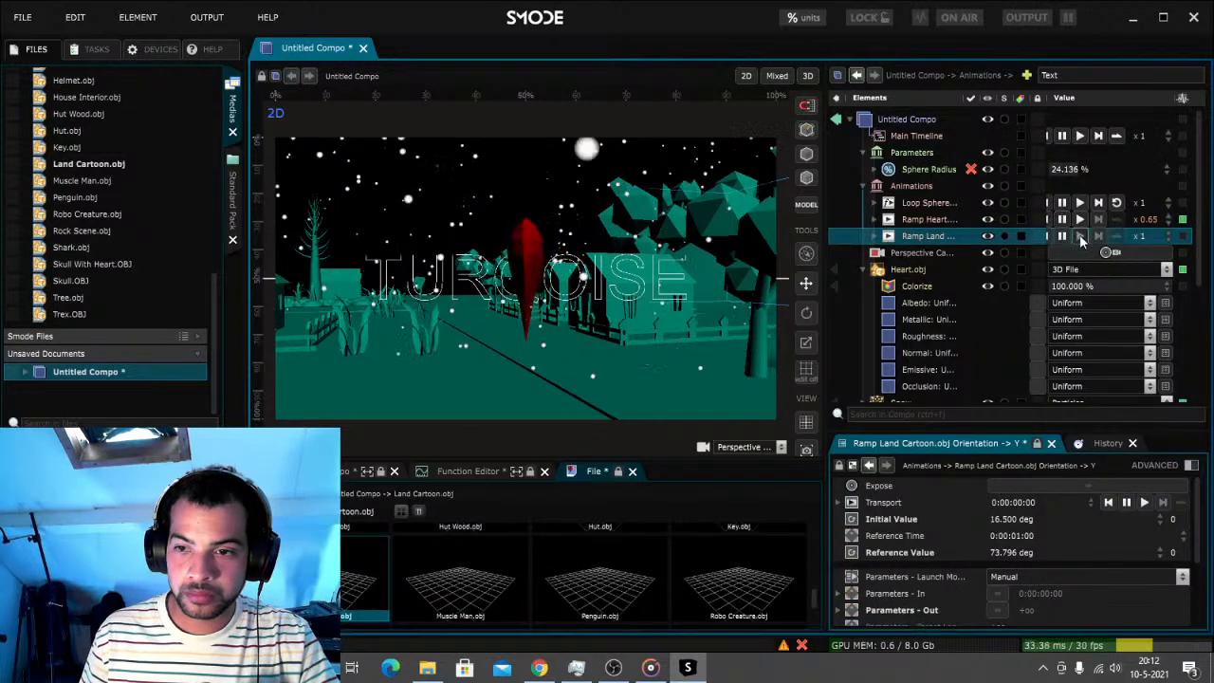
{"action": "left_click", "coordinate": [1079, 236]}
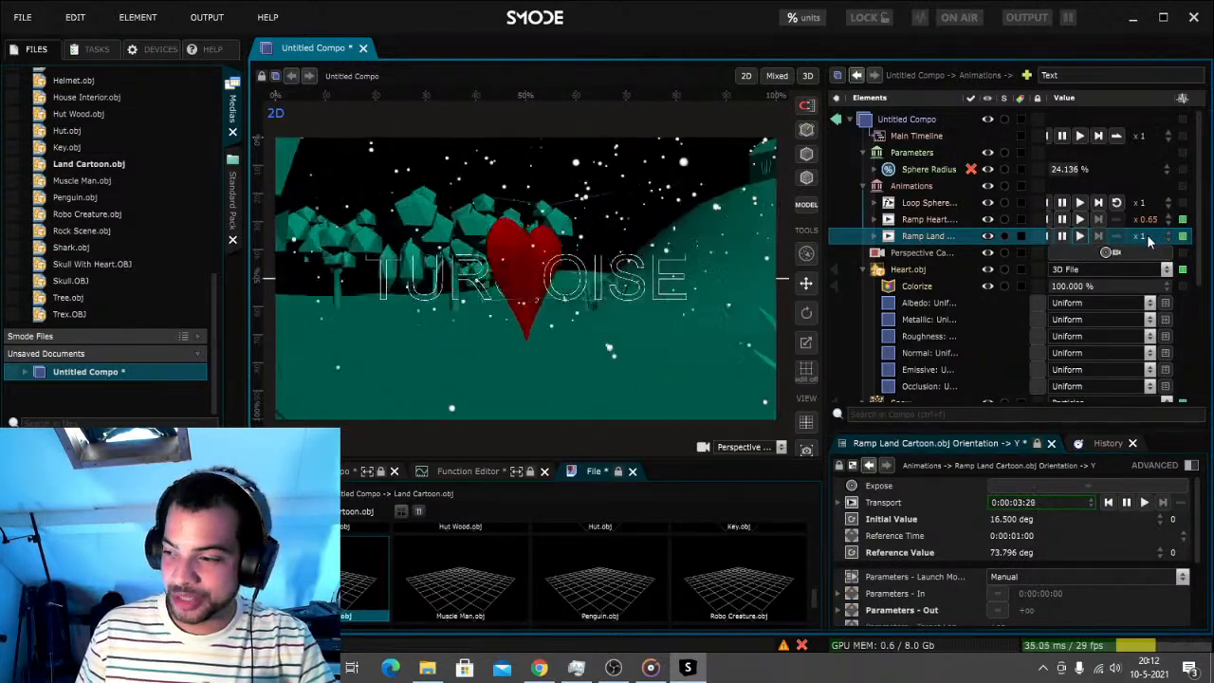
Set the playback speed of the landscape's orientation ramp to 0.5
{"action": "type", "text": "5"}
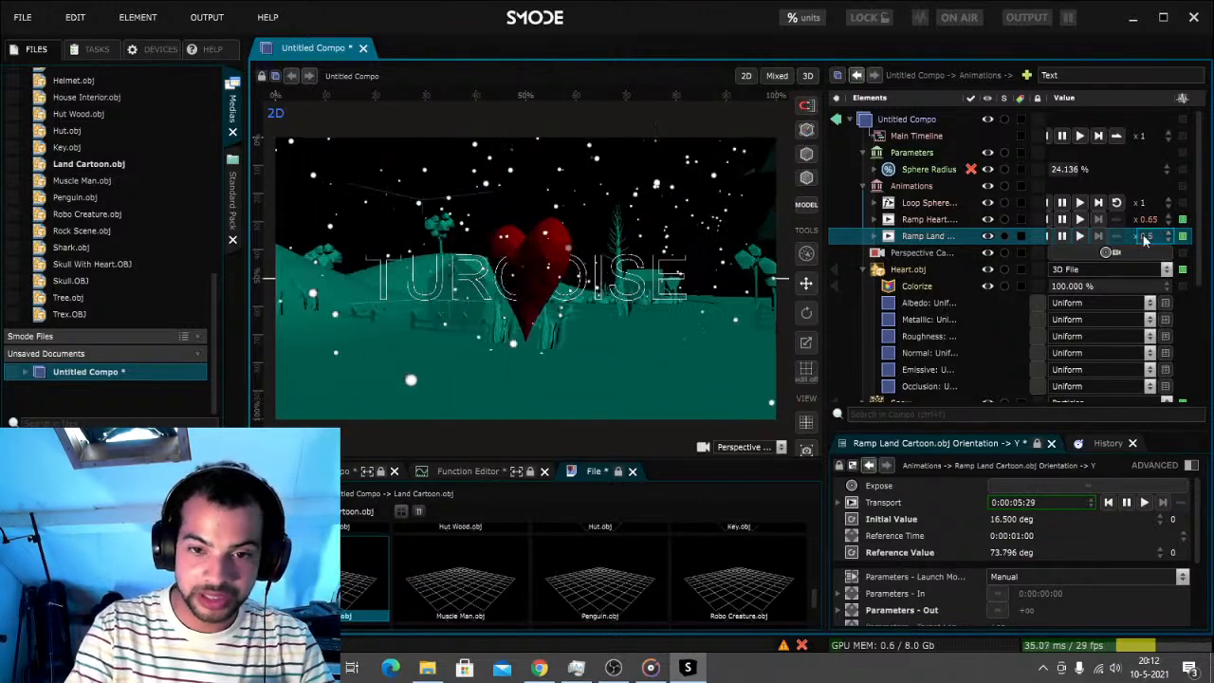
{"action": "key", "text": "Return"}
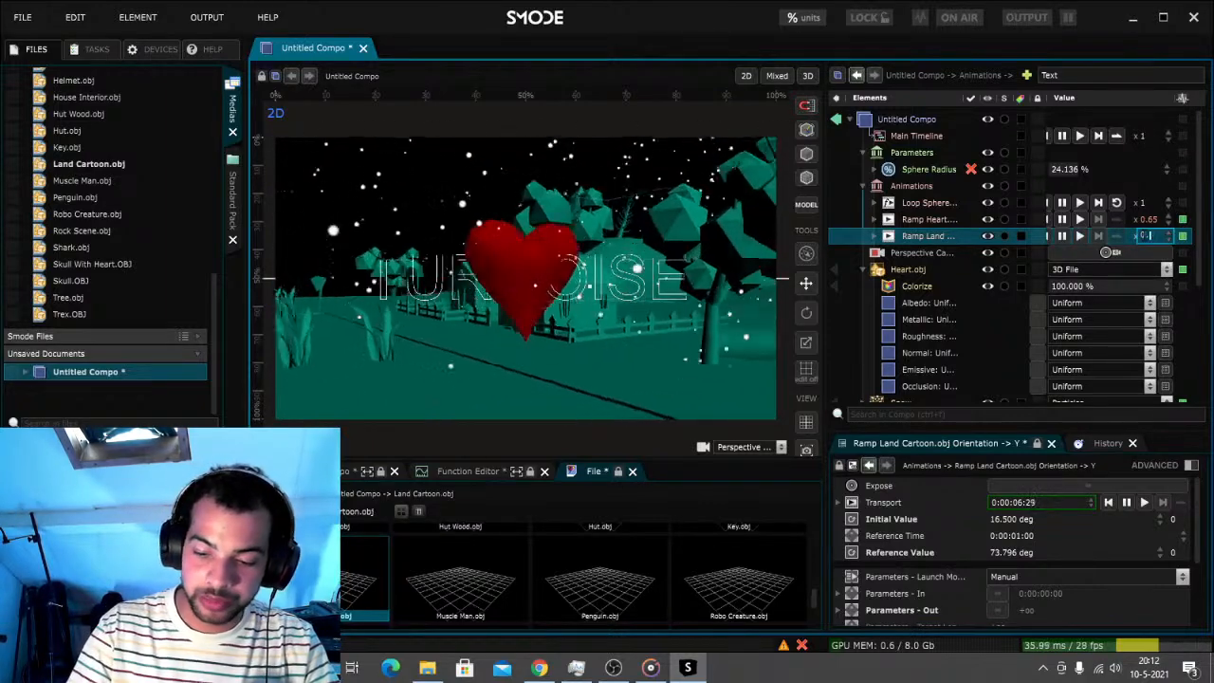
{"action": "double_click", "coordinate": [1142, 233]}
{"action": "type", "text": "0.5"}
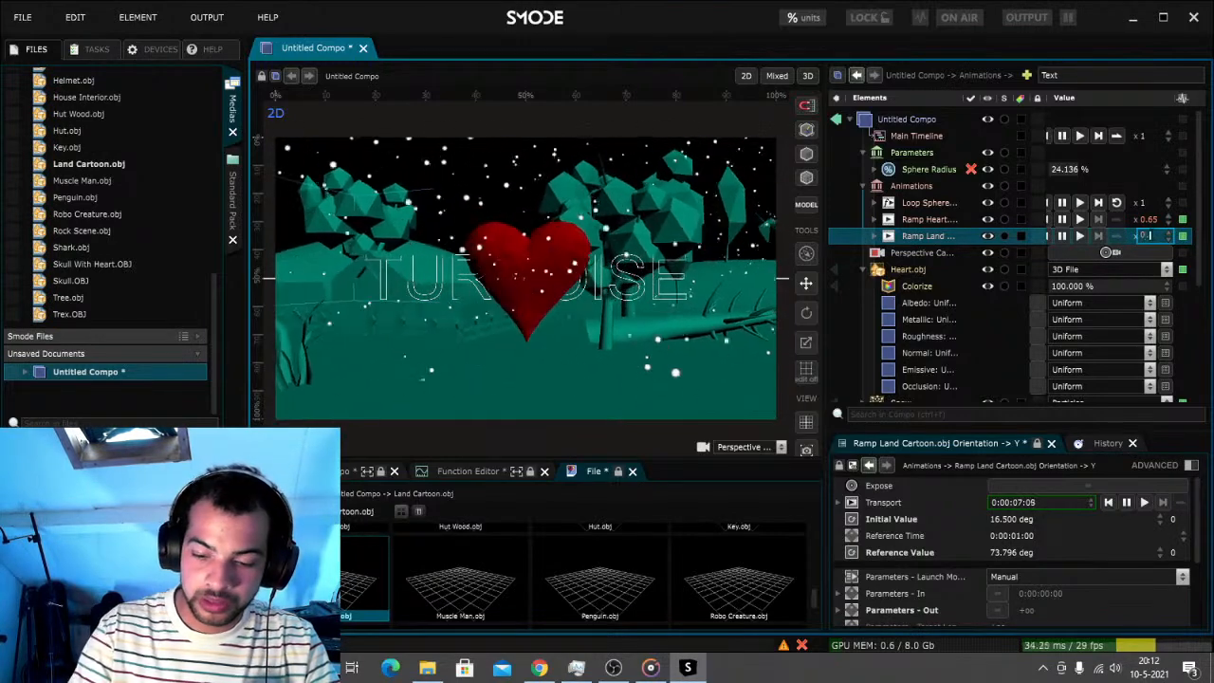
{"action": "key", "text": "Return"}
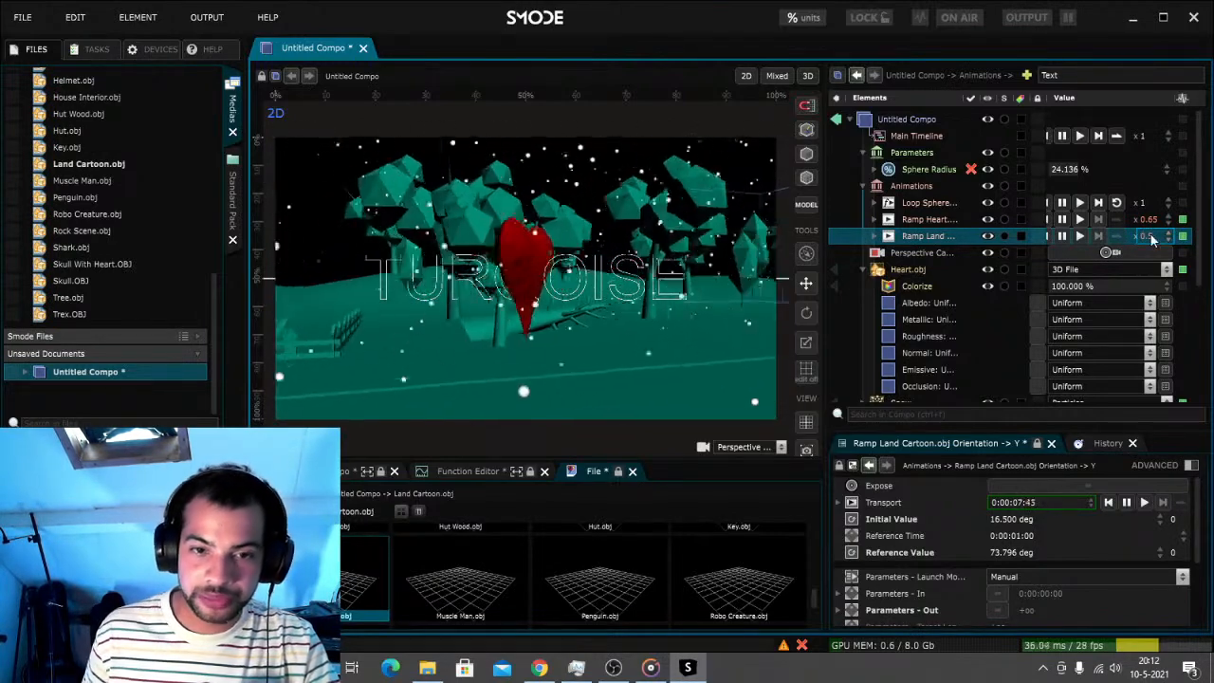
Slow the landscape's orientation ramp to a playback speed of 0.1
{"action": "double_click", "coordinate": [1143, 236]}
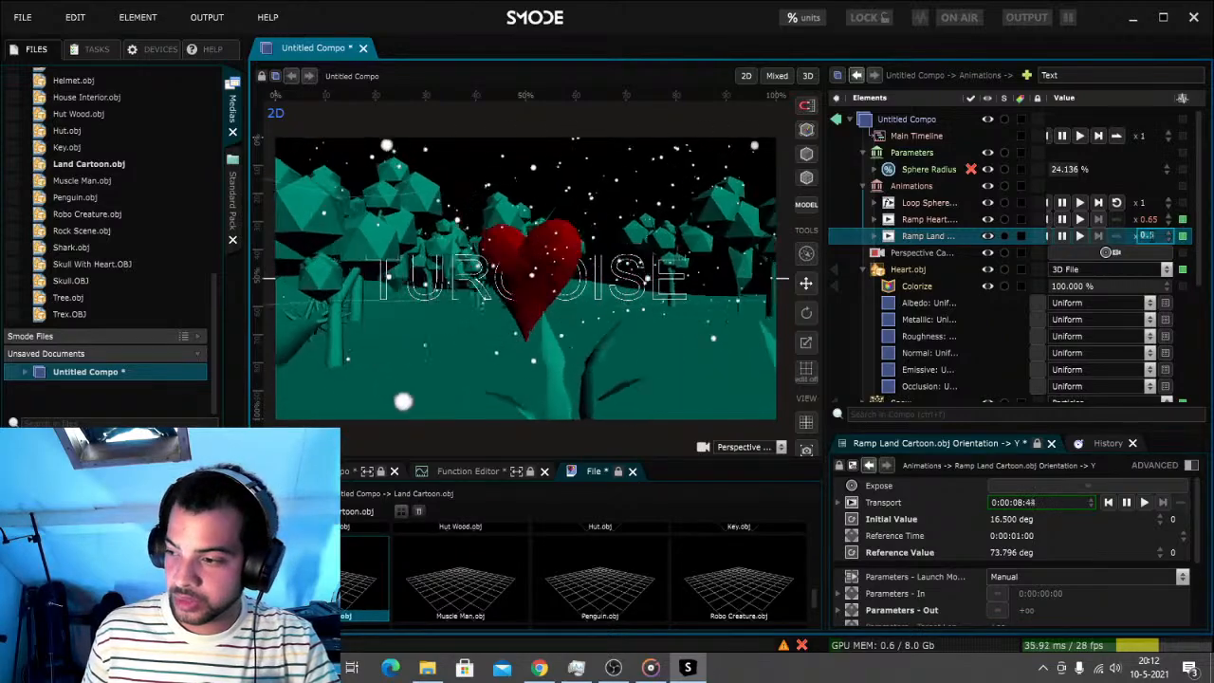
{"action": "type", "text": "0.1"}
{"action": "key", "text": "Return"}
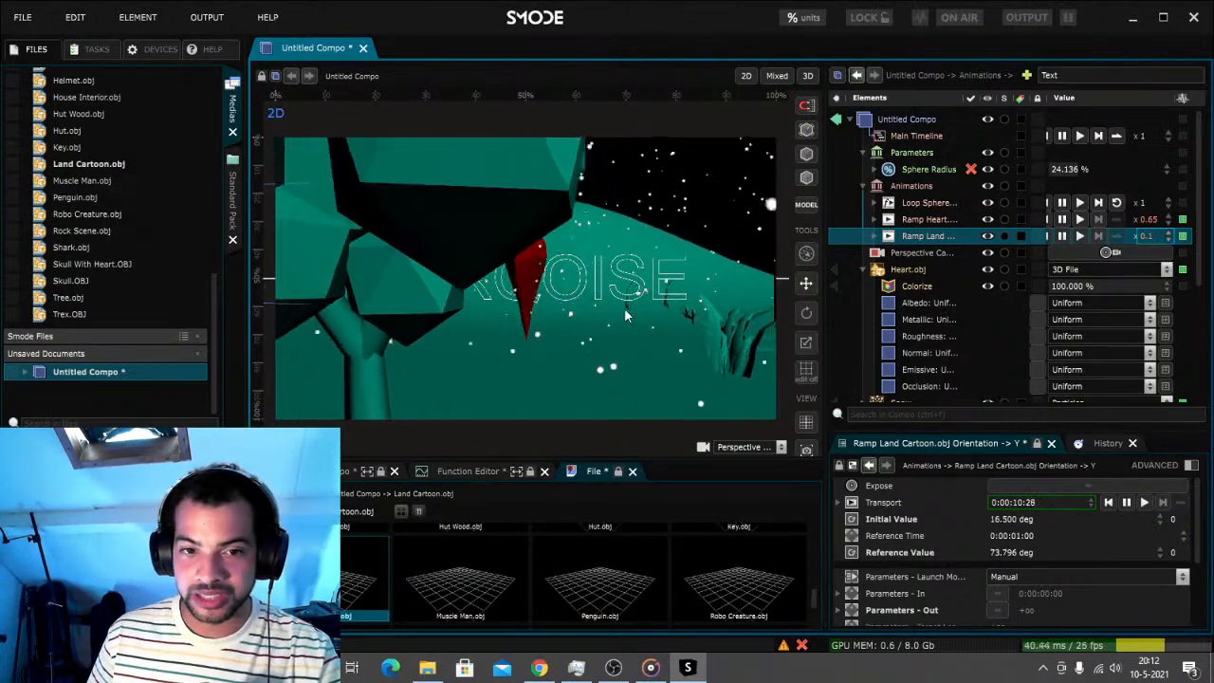
Add a Surface renderer to the TURQOISE text layer and delete that renderer again
{"action": "scroll", "coordinate": [940, 312], "scroll_direction": "down", "scroll_amount": 3}
{"action": "scroll", "coordinate": [940, 312], "scroll_direction": "down", "scroll_amount": 3}
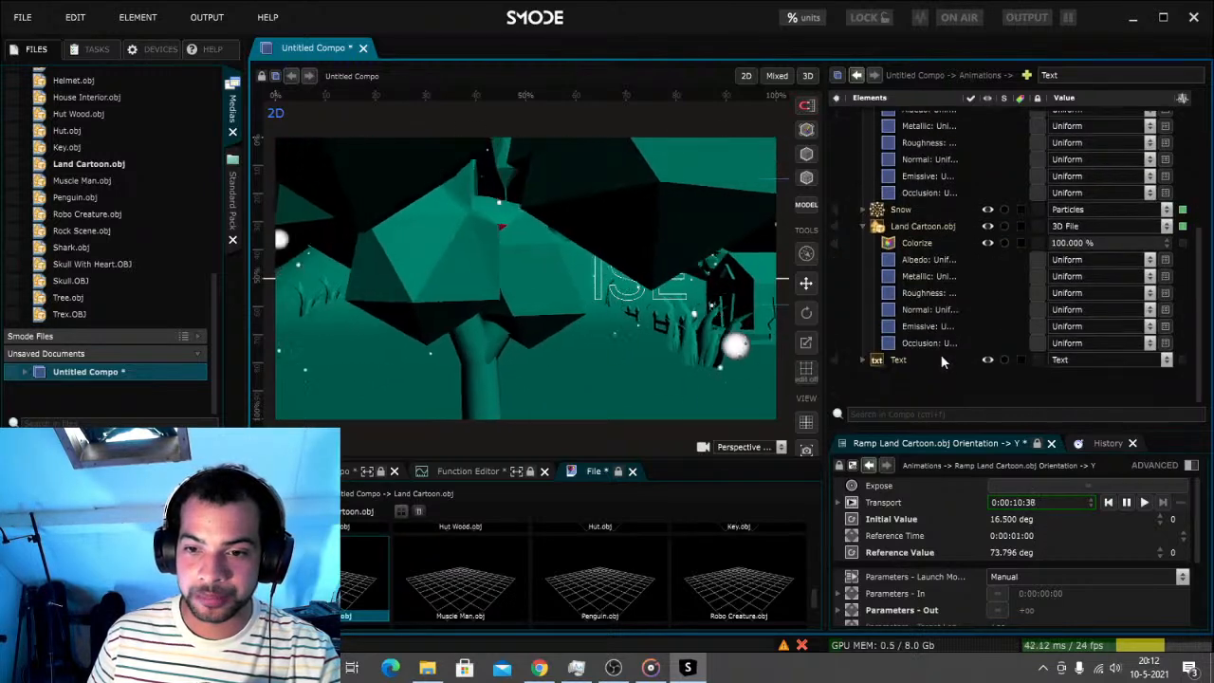
{"action": "left_click", "coordinate": [901, 359]}
{"action": "right_click", "coordinate": [905, 359]}
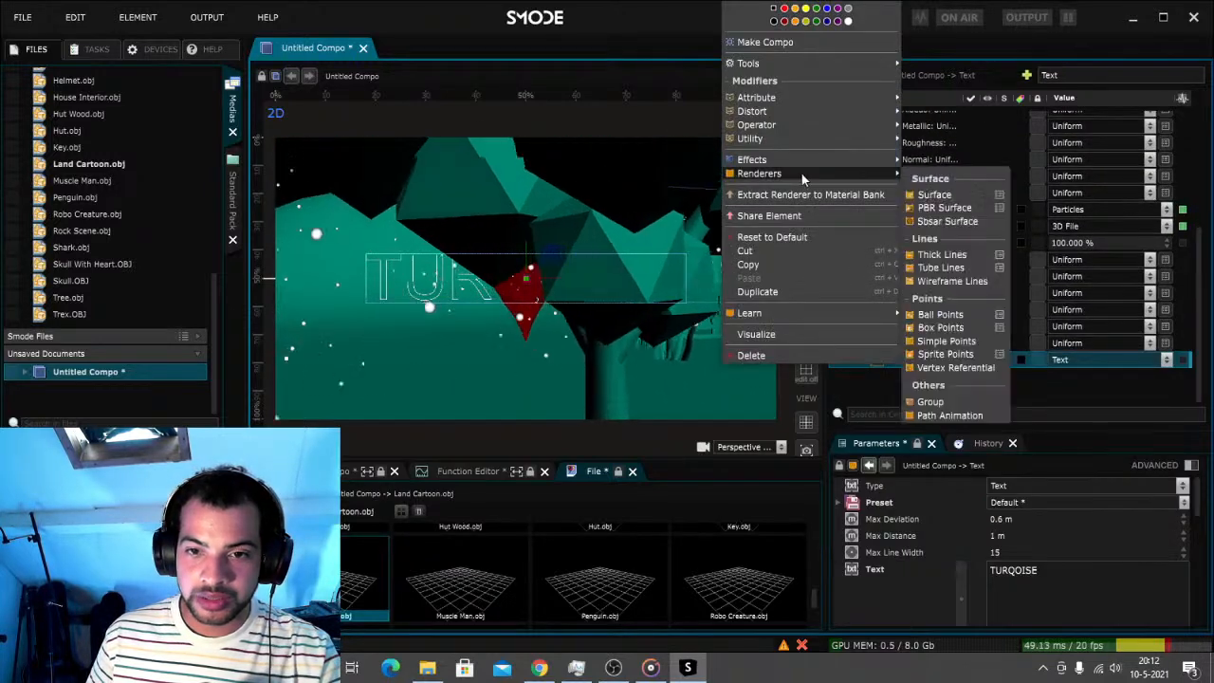
{"action": "mouse_move", "coordinate": [837, 172]}
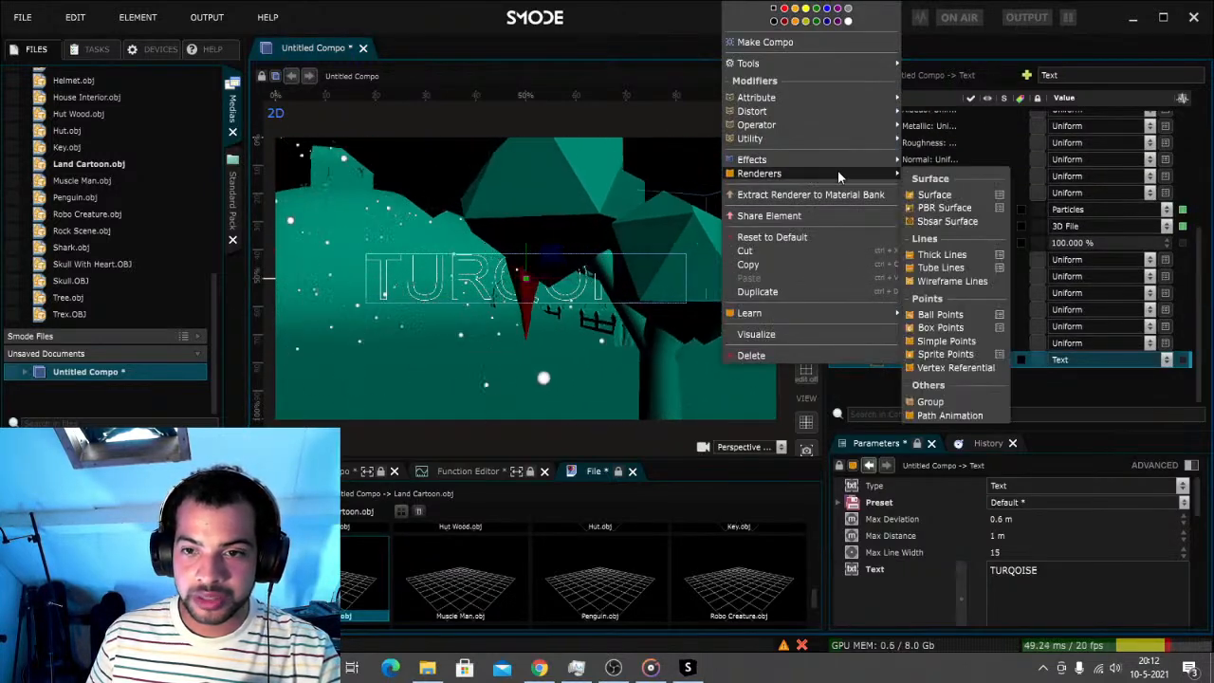
{"action": "left_click", "coordinate": [968, 195]}
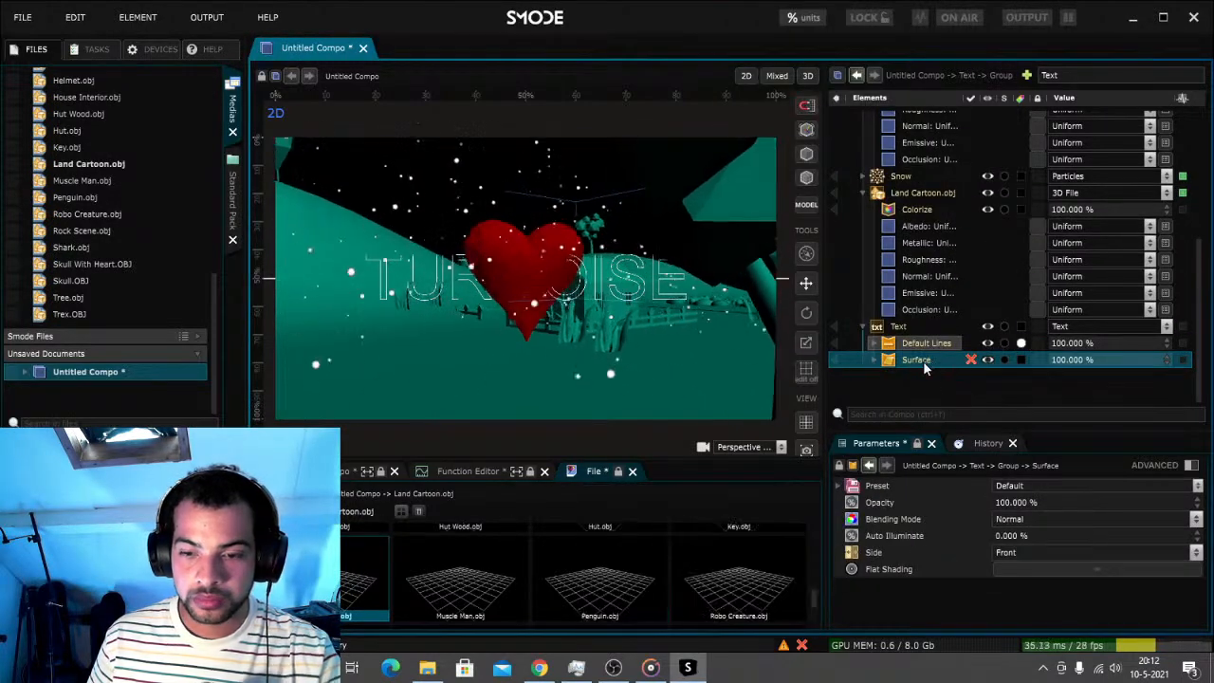
{"action": "key", "text": "Delete"}
{"action": "left_click", "coordinate": [629, 363]}
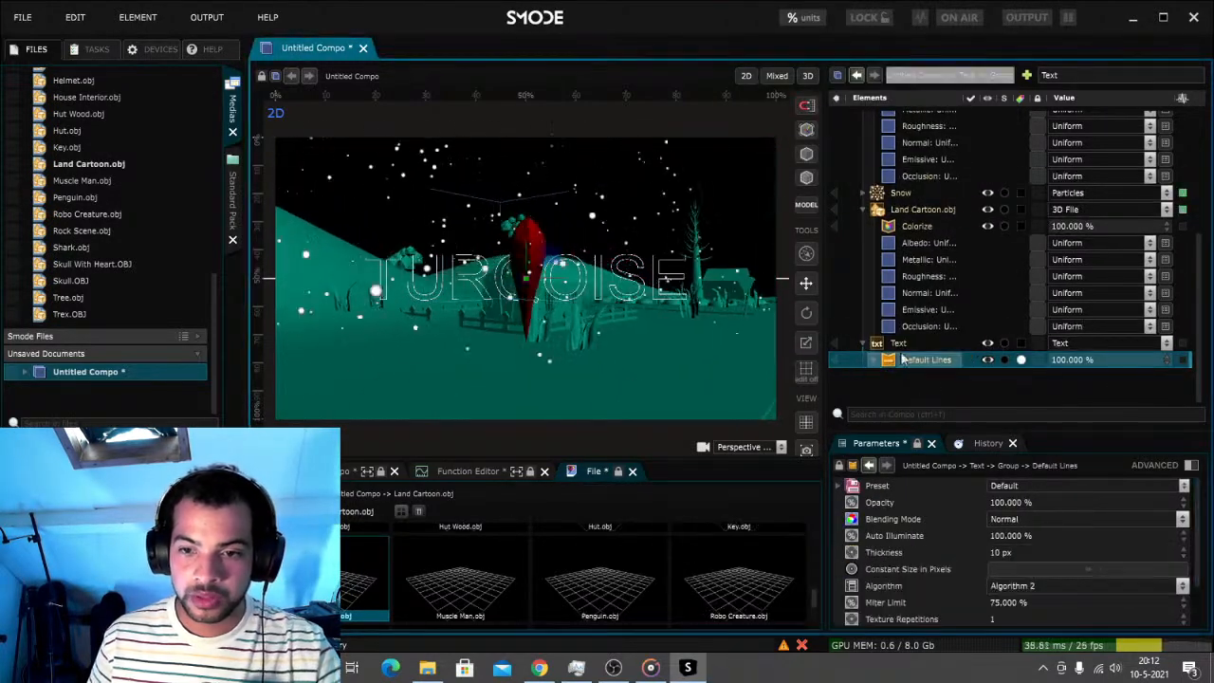
Apply the Bramble advanced preset to the Default Lines renderer of the text layer
{"action": "left_click", "coordinate": [1024, 485]}
{"action": "mouse_move", "coordinate": [1041, 514]}
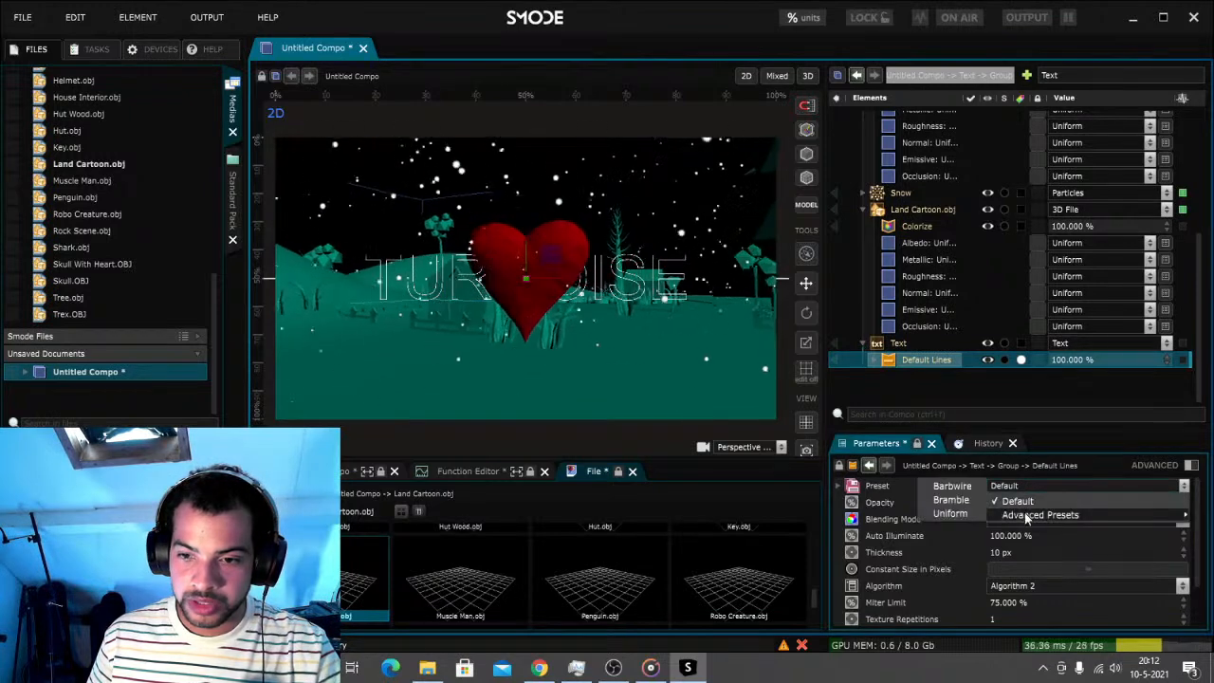
{"action": "left_click", "coordinate": [973, 499]}
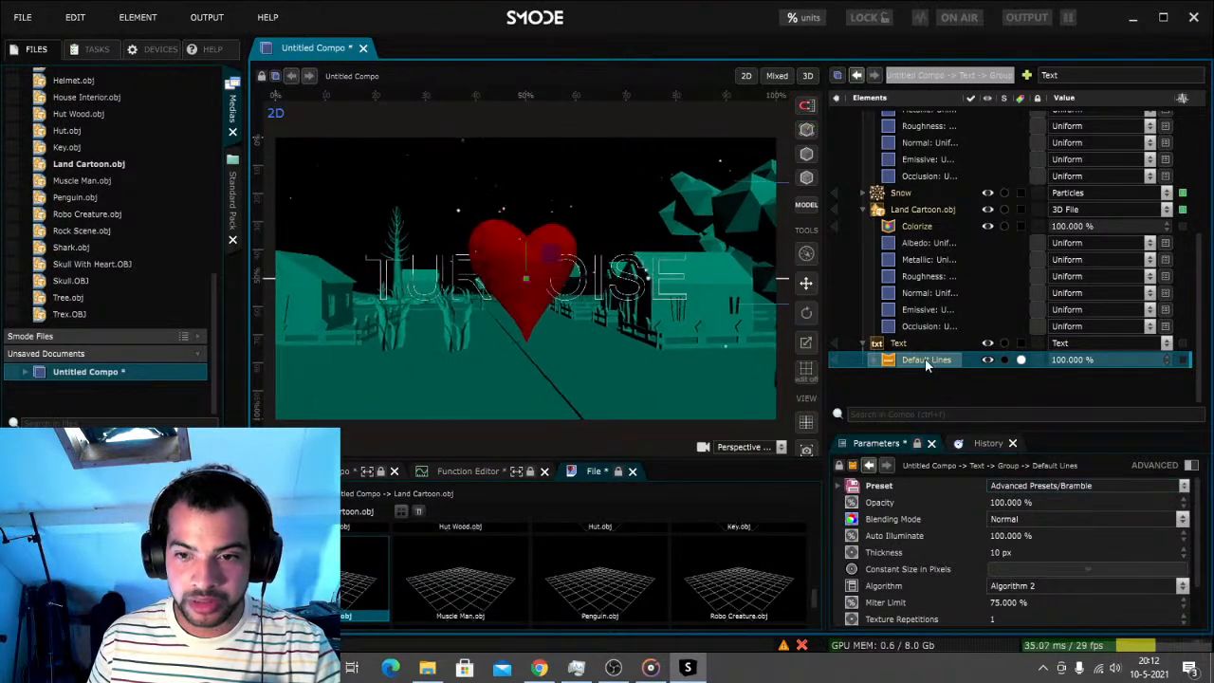
Delete the Text layer from the composition
{"action": "left_click", "coordinate": [899, 343]}
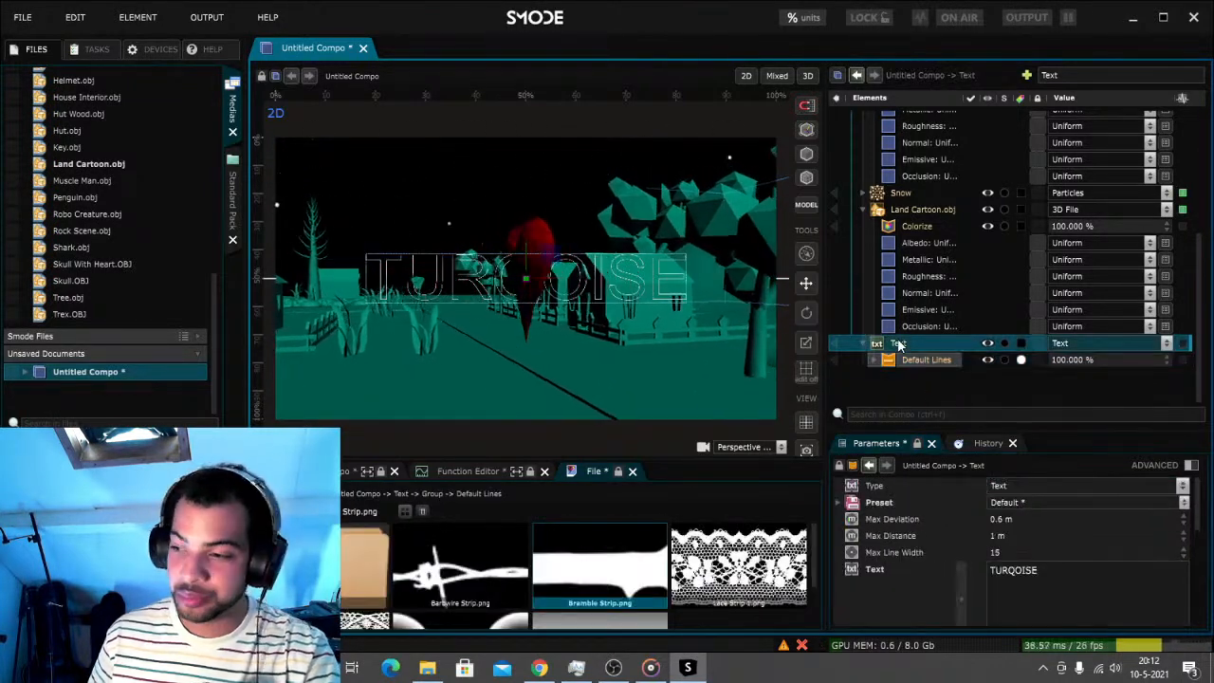
{"action": "key", "text": "Delete"}
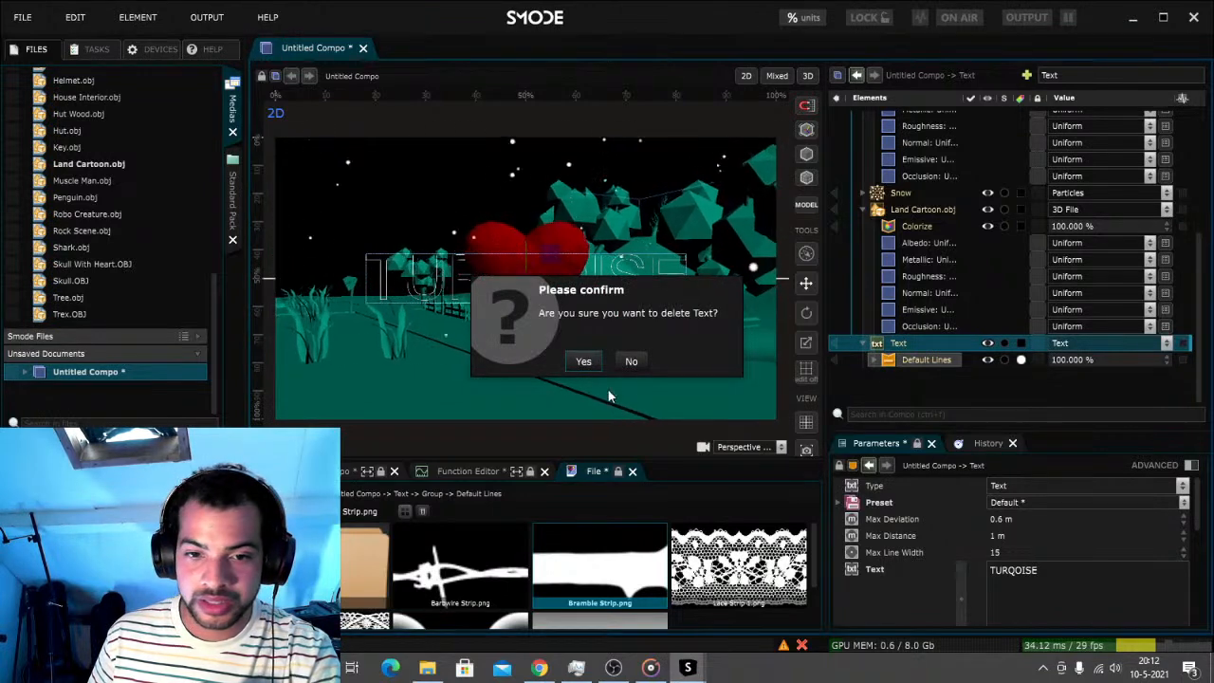
{"action": "left_click", "coordinate": [584, 362]}
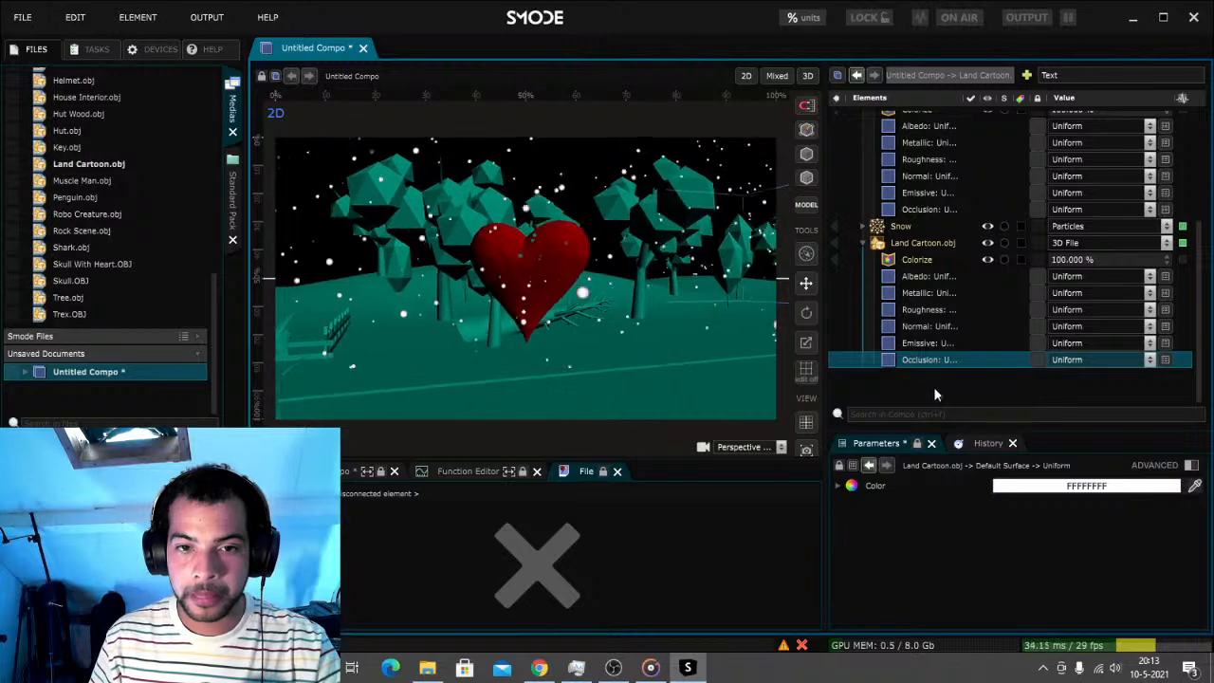
Set the emission rate of the Snow particles to 100
{"action": "left_click", "coordinate": [900, 228]}
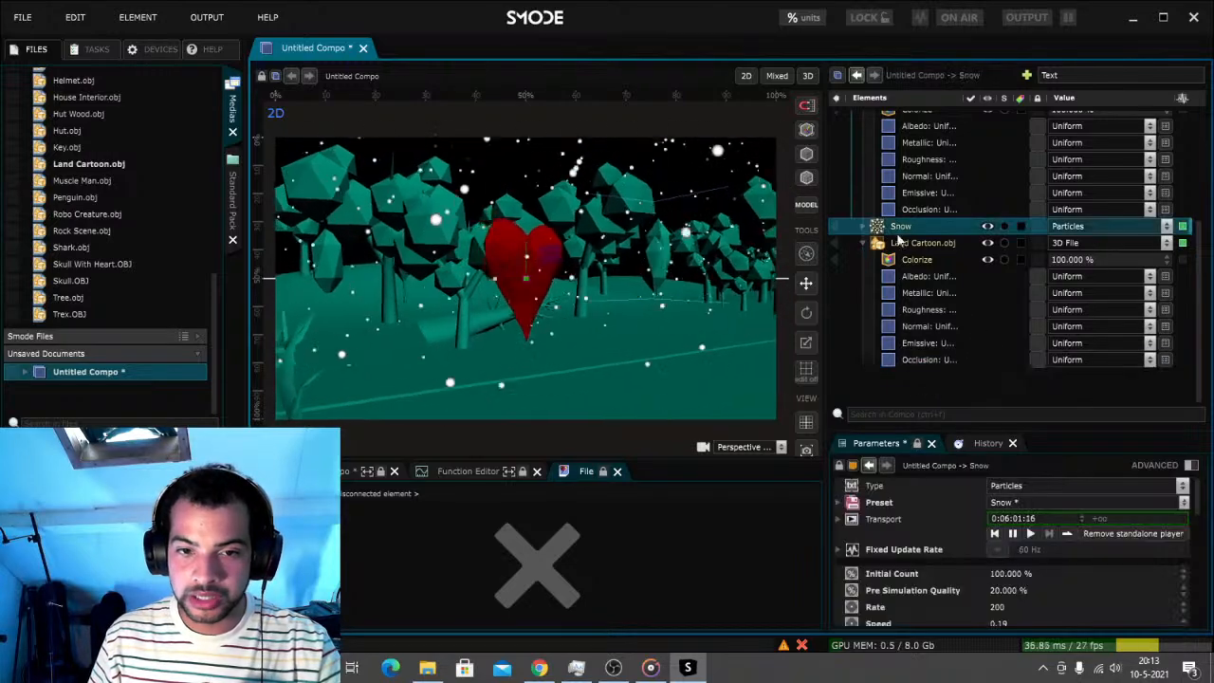
{"action": "scroll", "coordinate": [1036, 600], "scroll_direction": "down", "scroll_amount": 1}
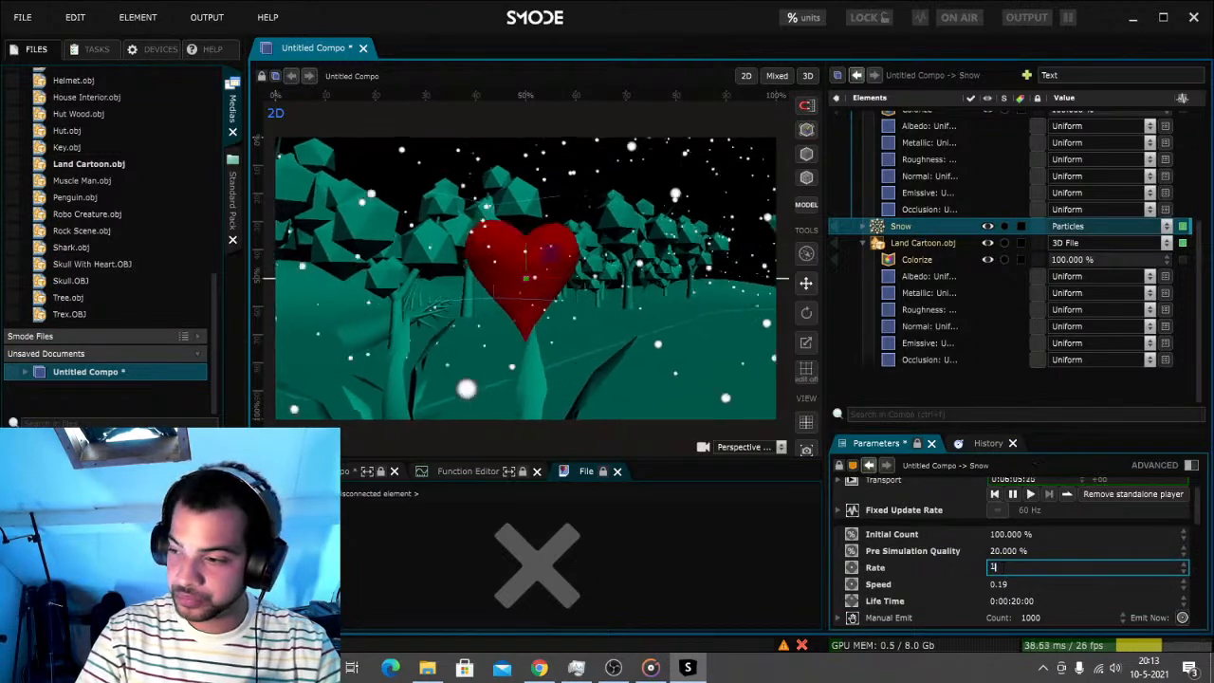
{"action": "key", "text": "Return"}
Set the playback speed of the landscape's ramp animation to 0.18
{"action": "scroll", "coordinate": [1112, 275], "scroll_direction": "up", "scroll_amount": 5}
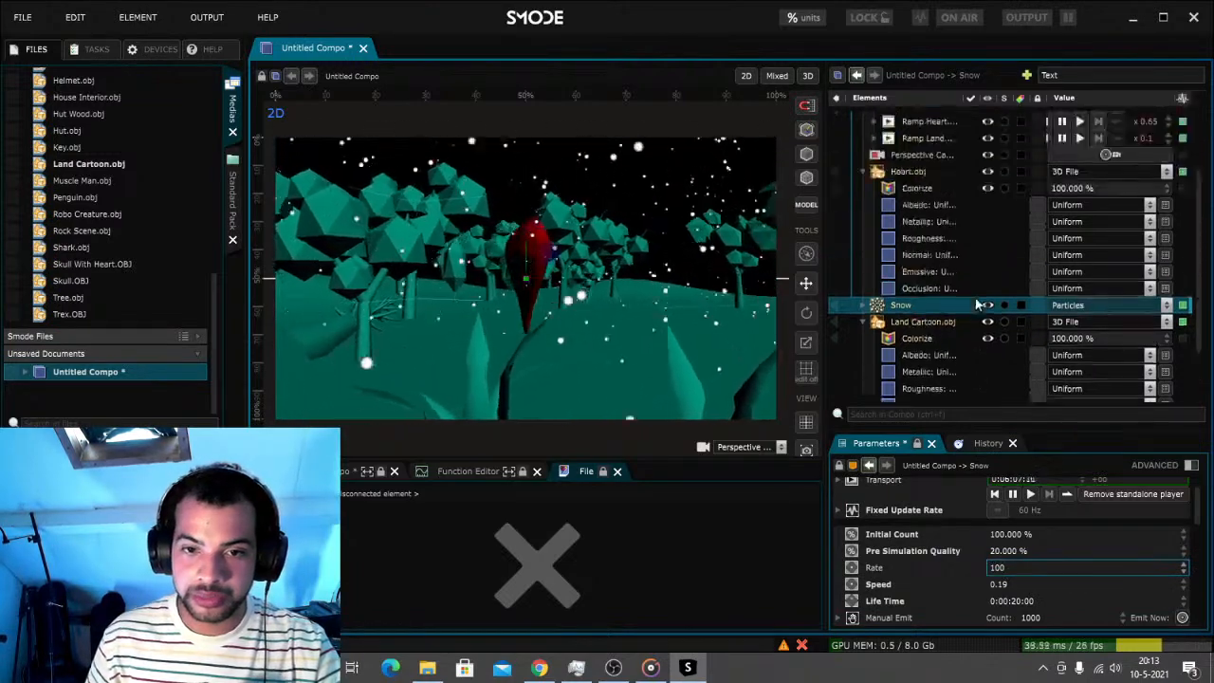
{"action": "double_click", "coordinate": [1148, 216]}
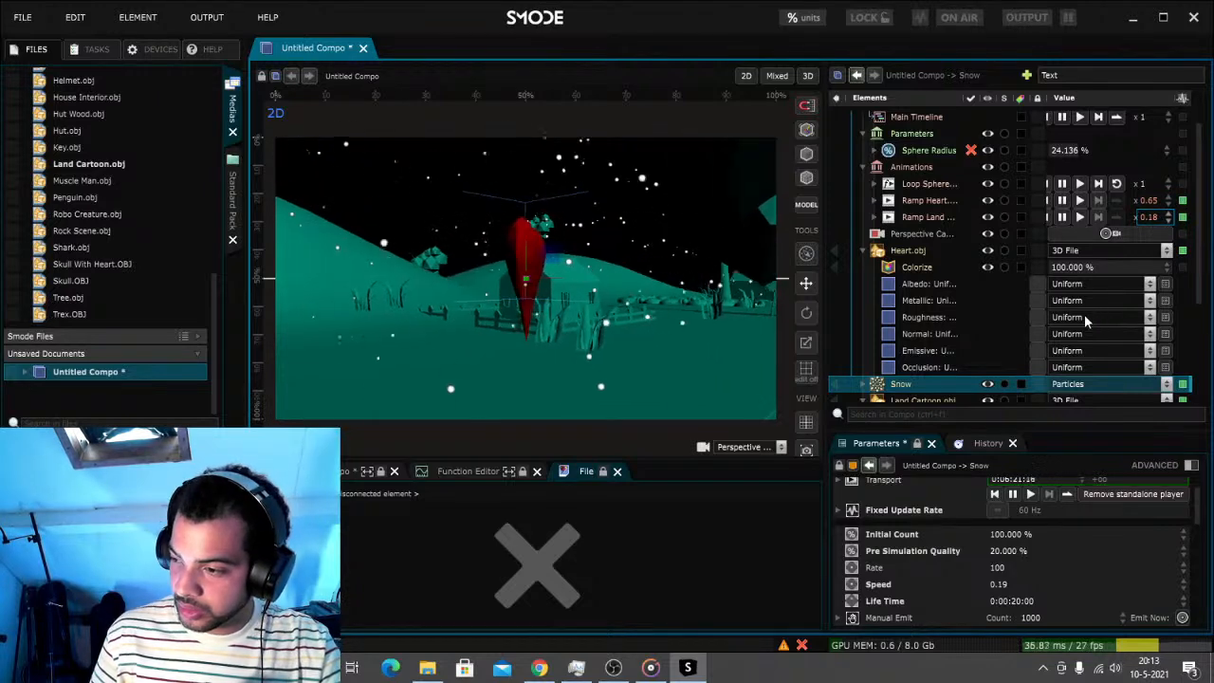
{"action": "scroll", "coordinate": [960, 373], "scroll_direction": "down", "scroll_amount": 3}
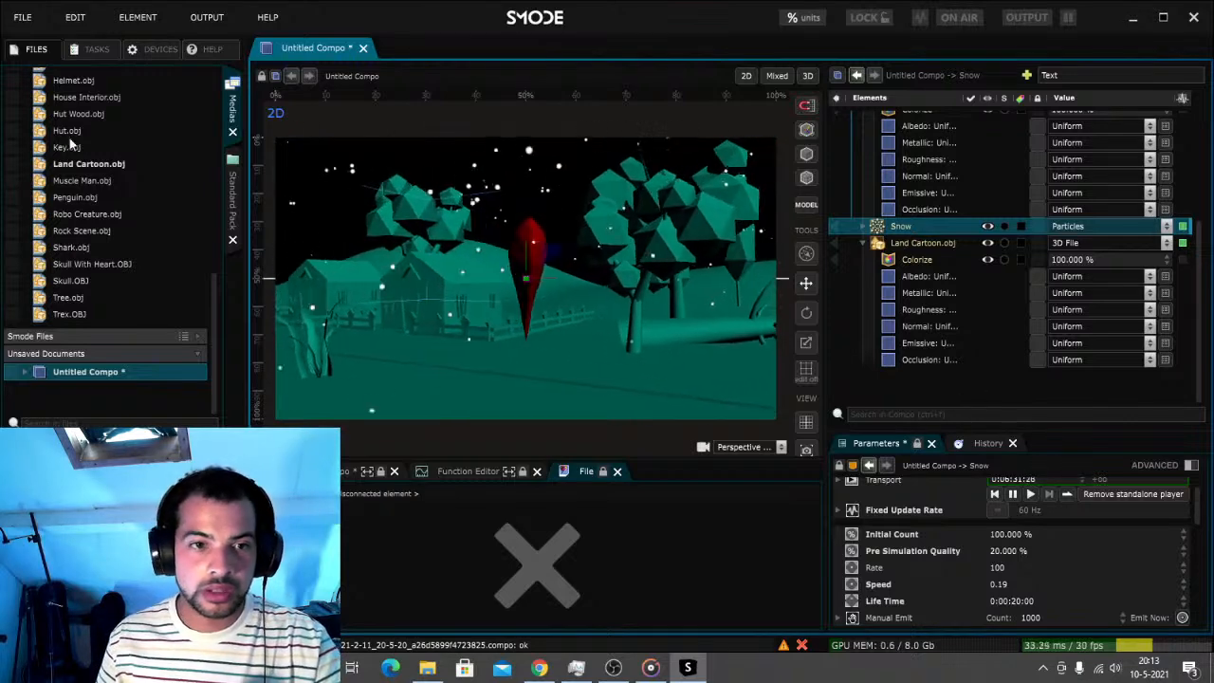
Add an Environment Light with the Daylight preset to the composition and turn off its skybox rendering
{"action": "left_click", "coordinate": [144, 17]}
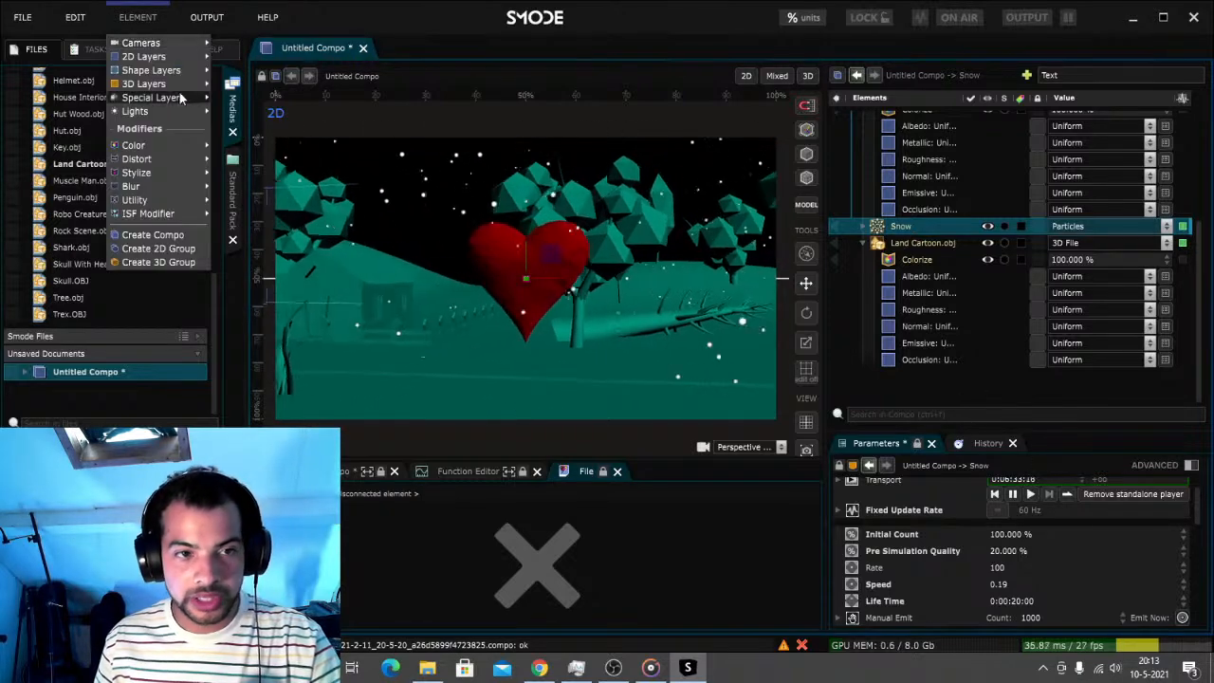
{"action": "mouse_move", "coordinate": [176, 114]}
{"action": "mouse_move", "coordinate": [327, 138]}
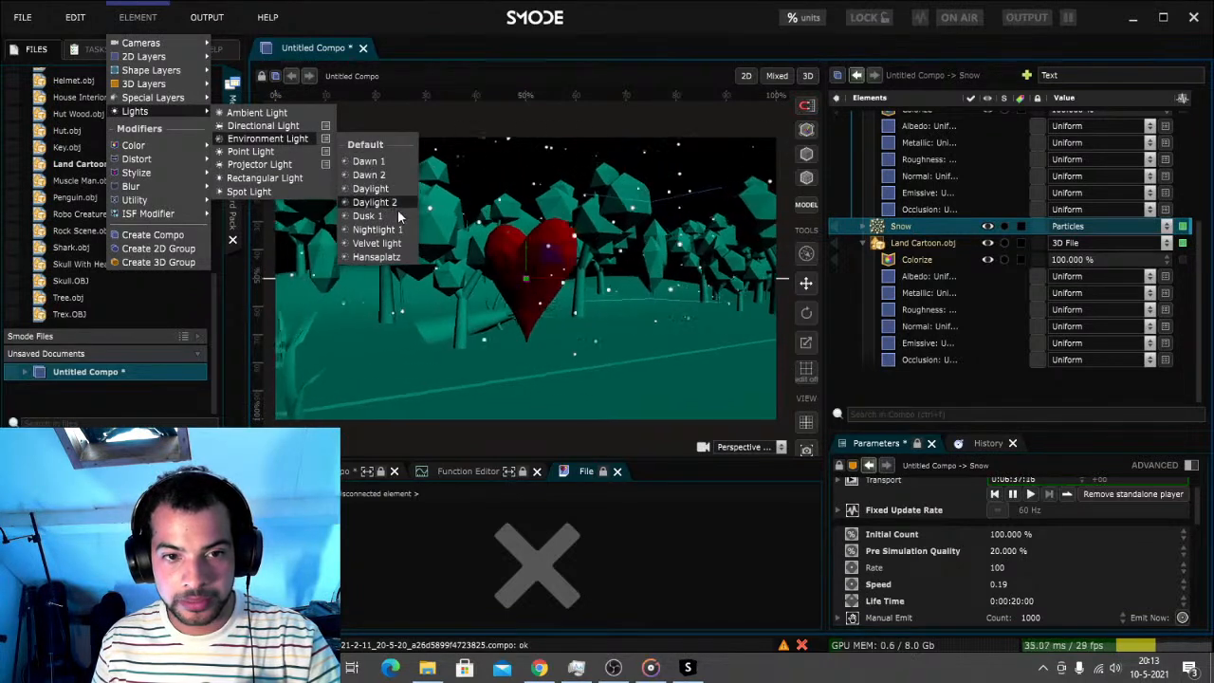
{"action": "left_click", "coordinate": [383, 191]}
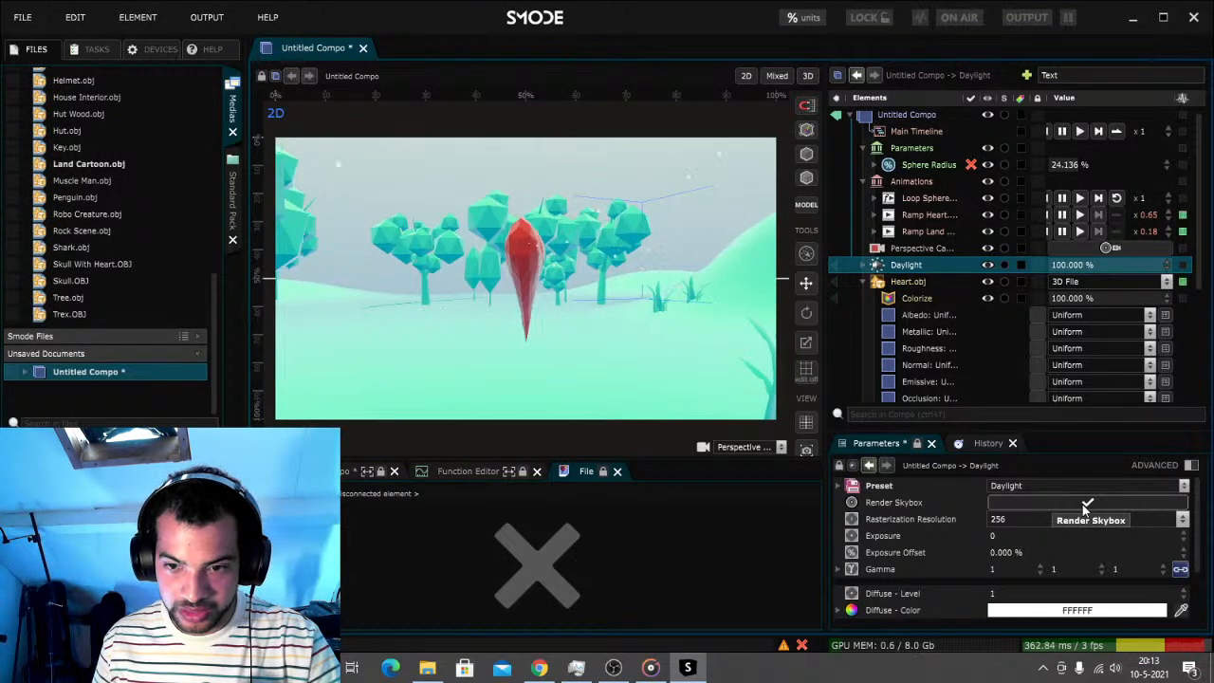
{"action": "left_click", "coordinate": [1086, 504]}
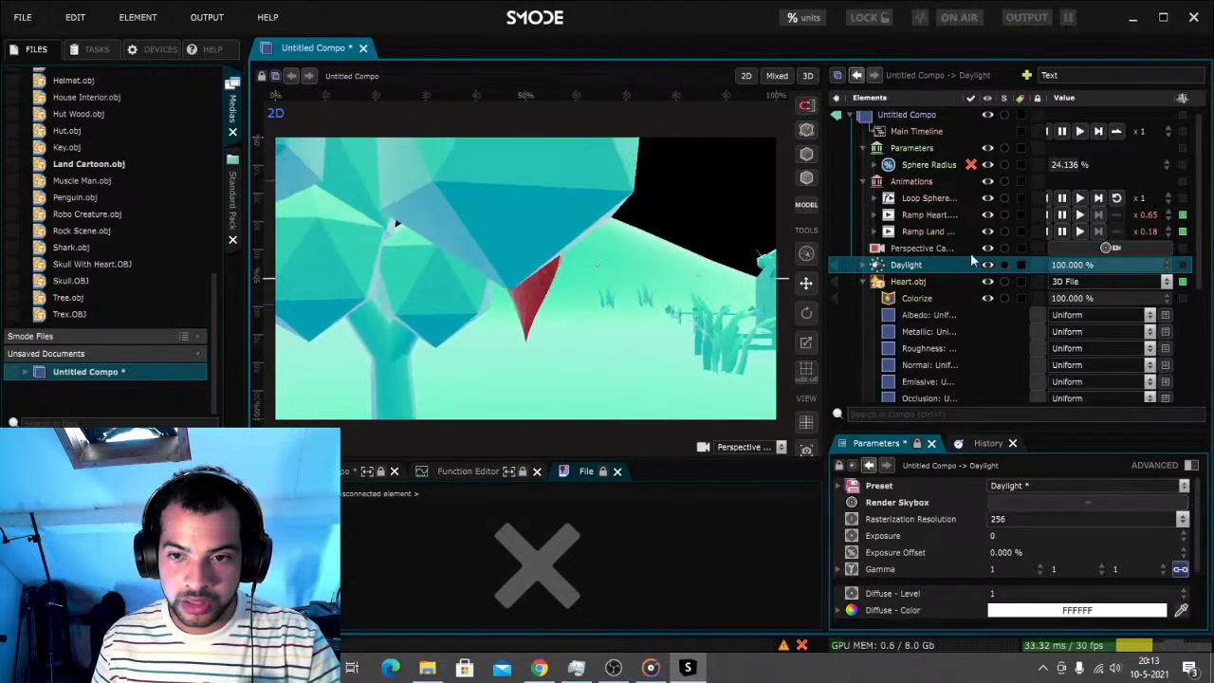
Add the 5 Points Gradient (N-Points Gradient) preset to the composition and expand its list of points
{"action": "scroll", "coordinate": [965, 278], "scroll_direction": "down", "scroll_amount": 5}
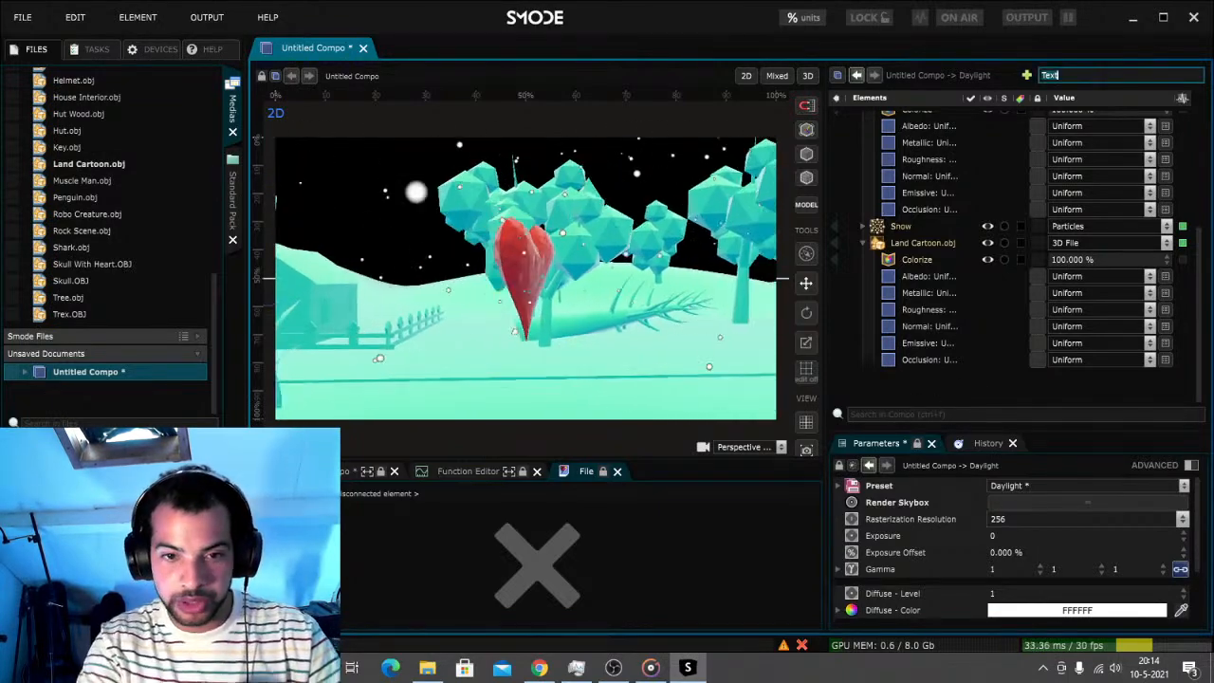
{"action": "left_click", "coordinate": [1052, 75]}
{"action": "type", "text": "gradien"}
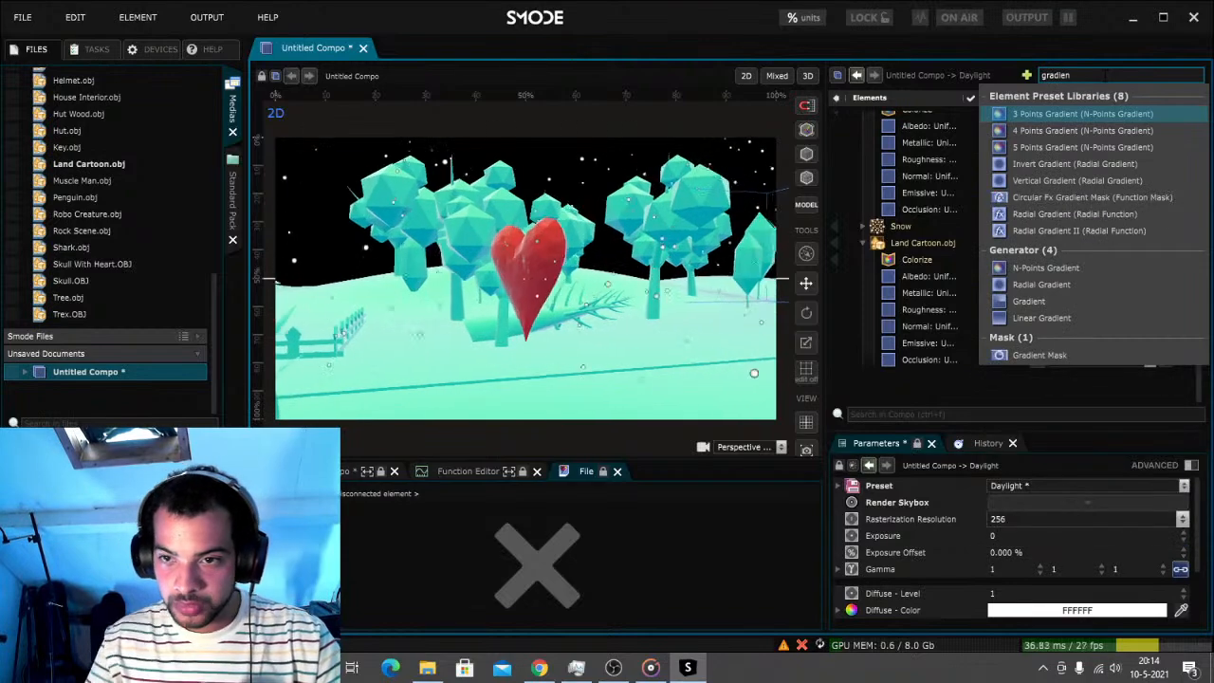
{"action": "left_click", "coordinate": [1069, 147]}
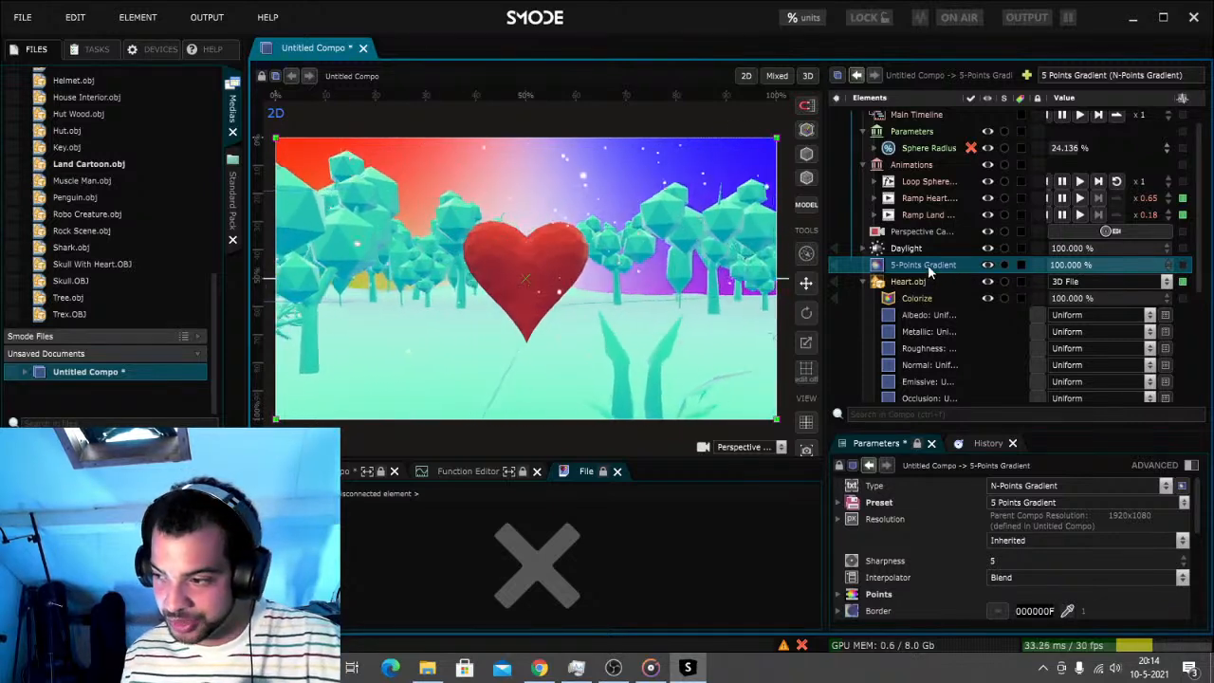
{"action": "scroll", "coordinate": [911, 482], "scroll_direction": "down", "scroll_amount": 2}
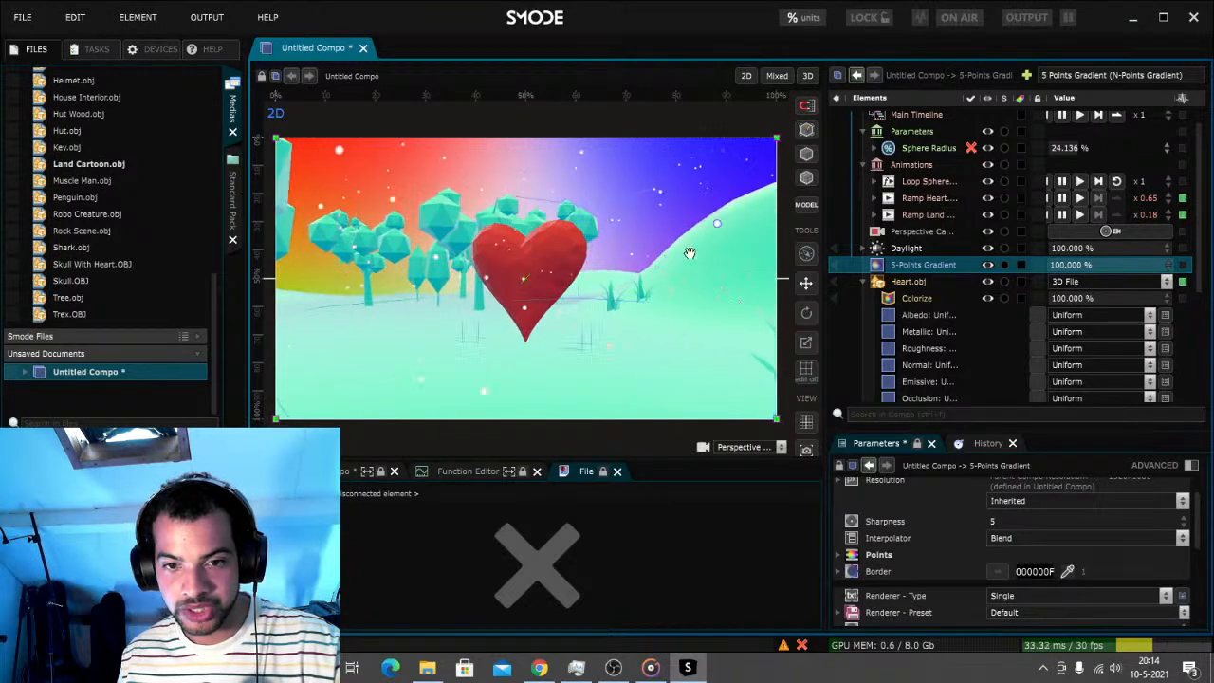
{"action": "left_click", "coordinate": [837, 558]}
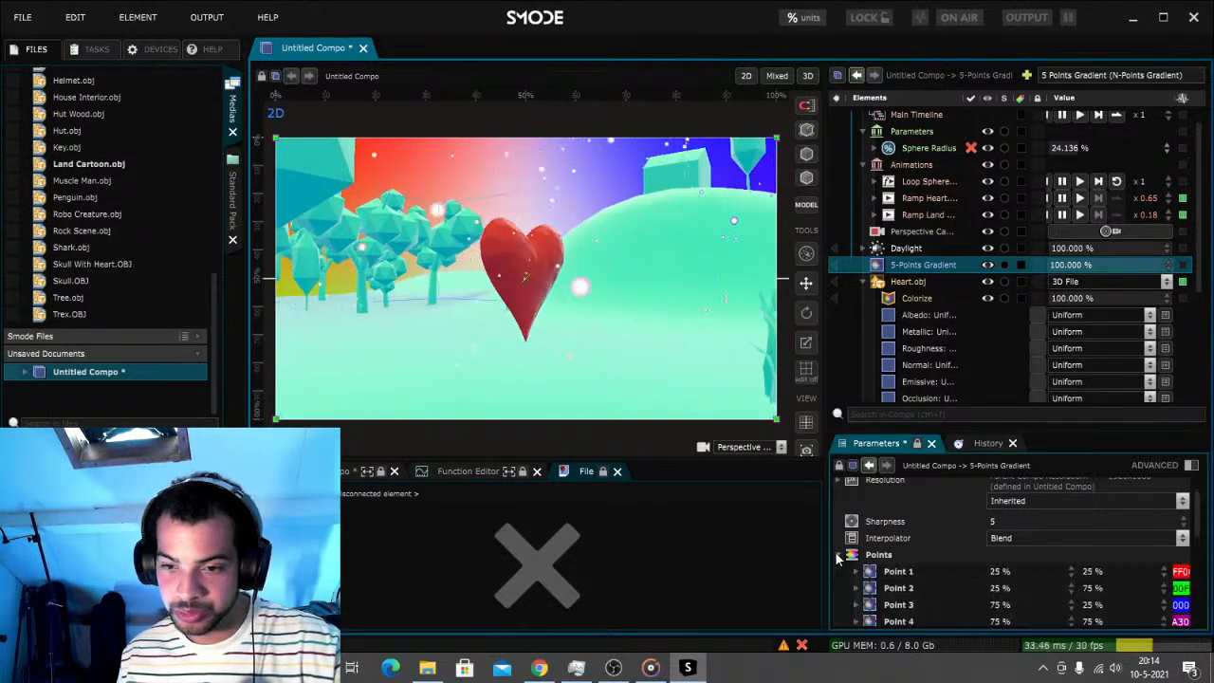
Try orange, cyan and blue for Point 1 of the gradient, ending on purple 4F00FFFF
{"action": "left_click", "coordinate": [1186, 572]}
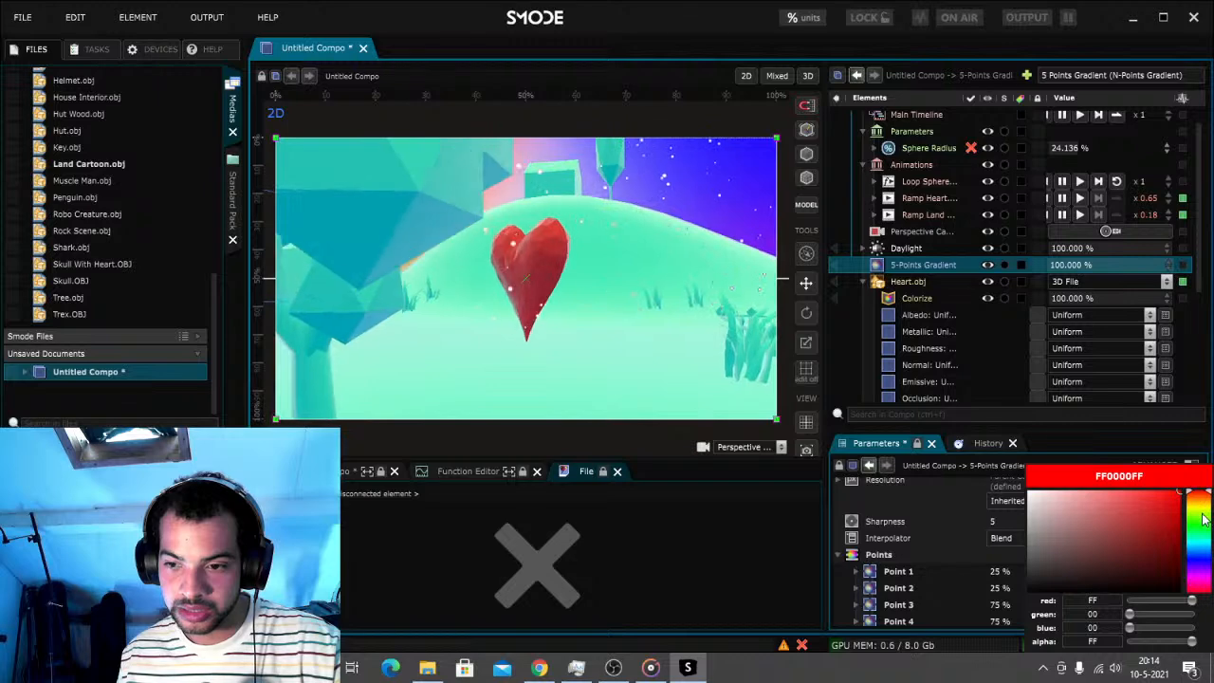
{"action": "left_click", "coordinate": [1200, 508]}
{"action": "left_click", "coordinate": [1167, 508]}
{"action": "left_click_drag", "start_coordinate": [1166, 507], "coordinate": [1181, 496]}
{"action": "left_click", "coordinate": [1197, 501]}
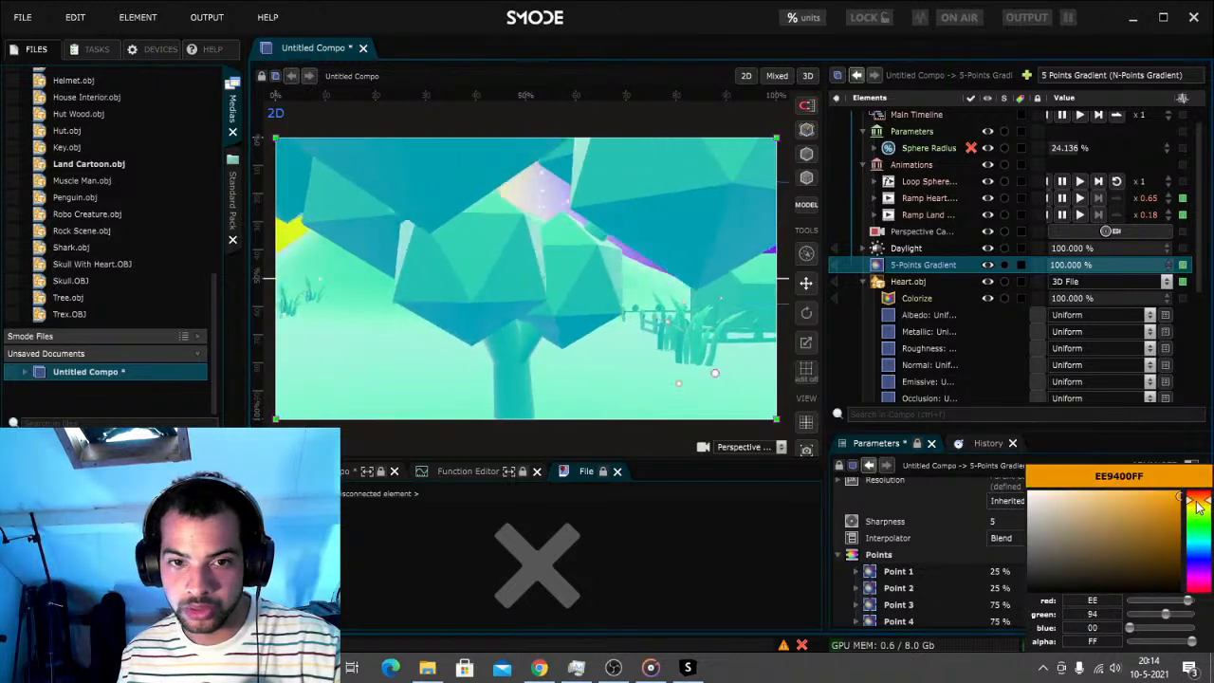
{"action": "left_click", "coordinate": [1180, 494]}
{"action": "scroll", "coordinate": [991, 307], "scroll_direction": "down", "scroll_amount": 3}
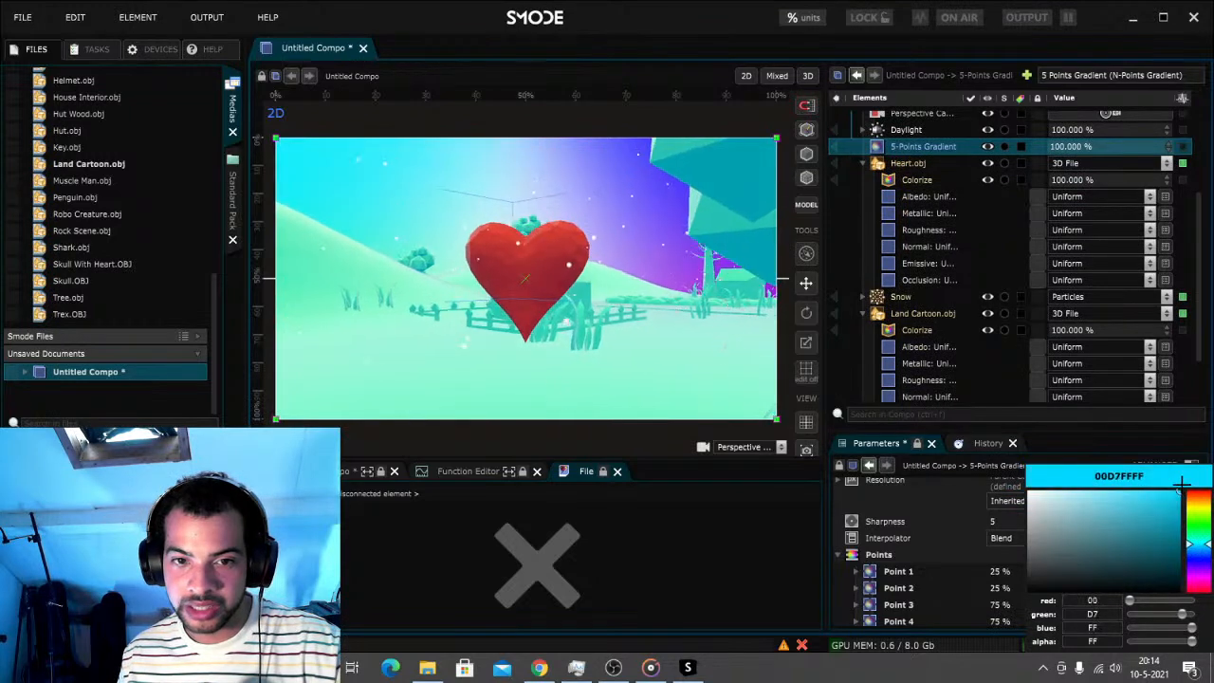
{"action": "left_click", "coordinate": [1200, 561]}
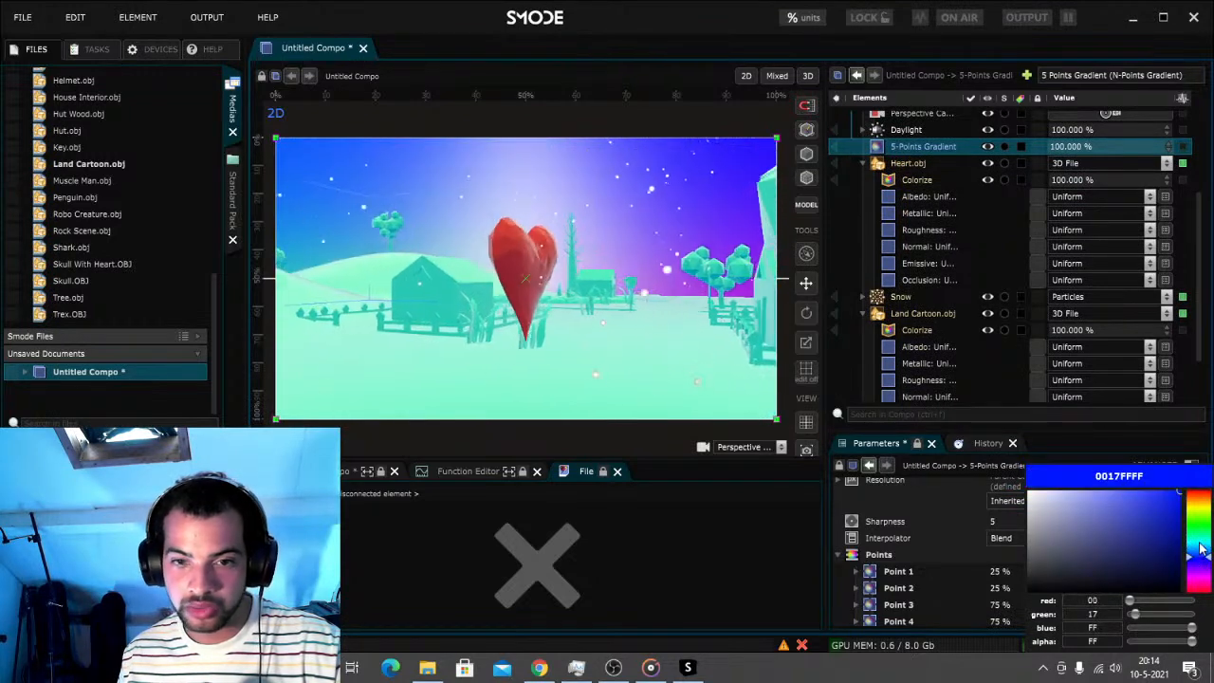
{"action": "left_click", "coordinate": [1203, 568]}
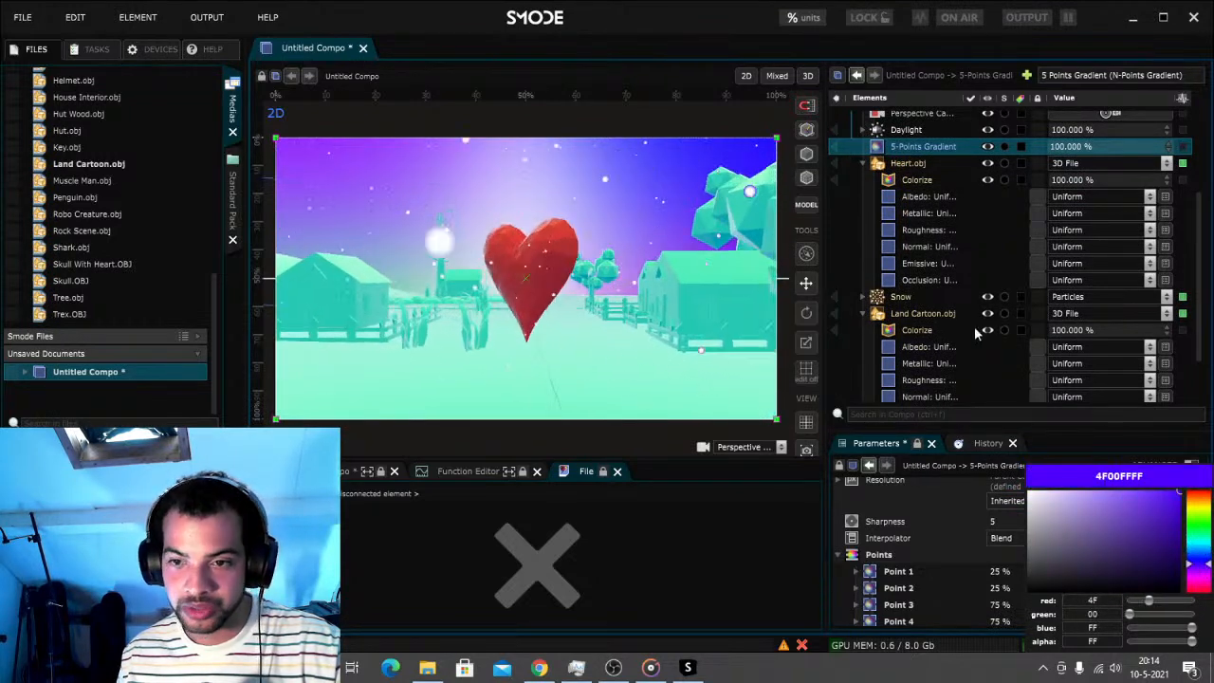
{"action": "scroll", "coordinate": [967, 337], "scroll_direction": "down", "scroll_amount": 2}
{"action": "left_click", "coordinate": [951, 377]}
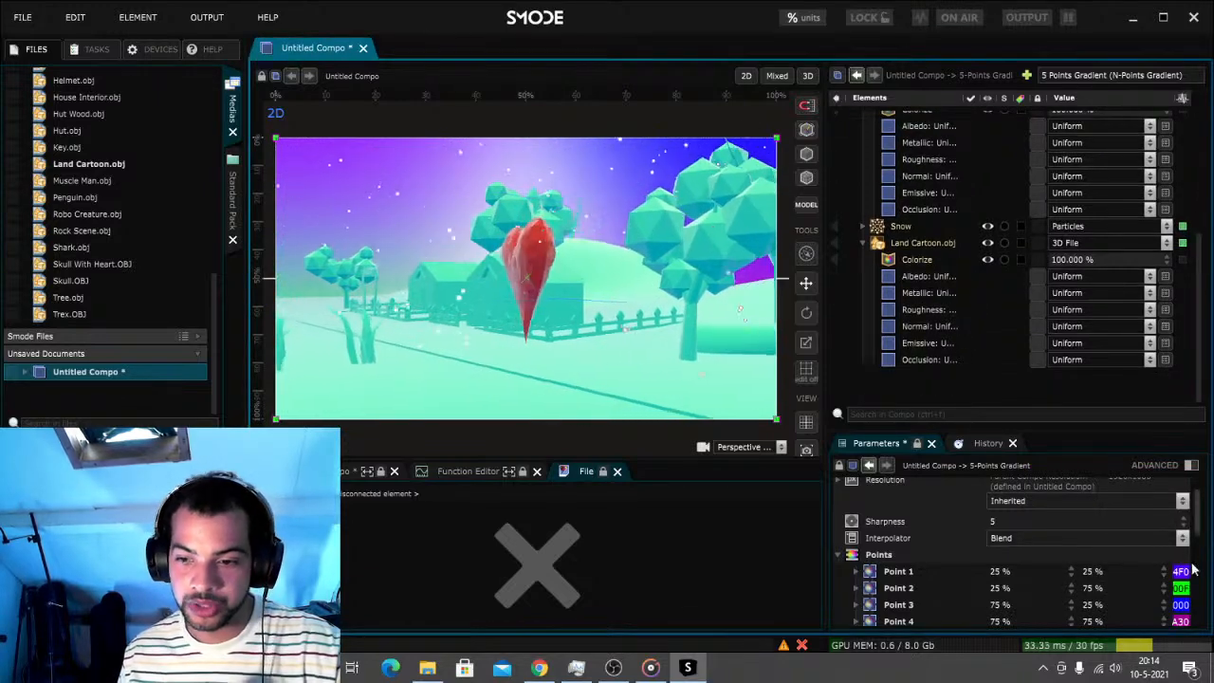
Widen the element and parameter area, and try orange and yellow for Point 1 of the gradient, ending on cyan 00E3FFFF
{"action": "left_click_drag", "start_coordinate": [826, 573], "coordinate": [770, 573]}
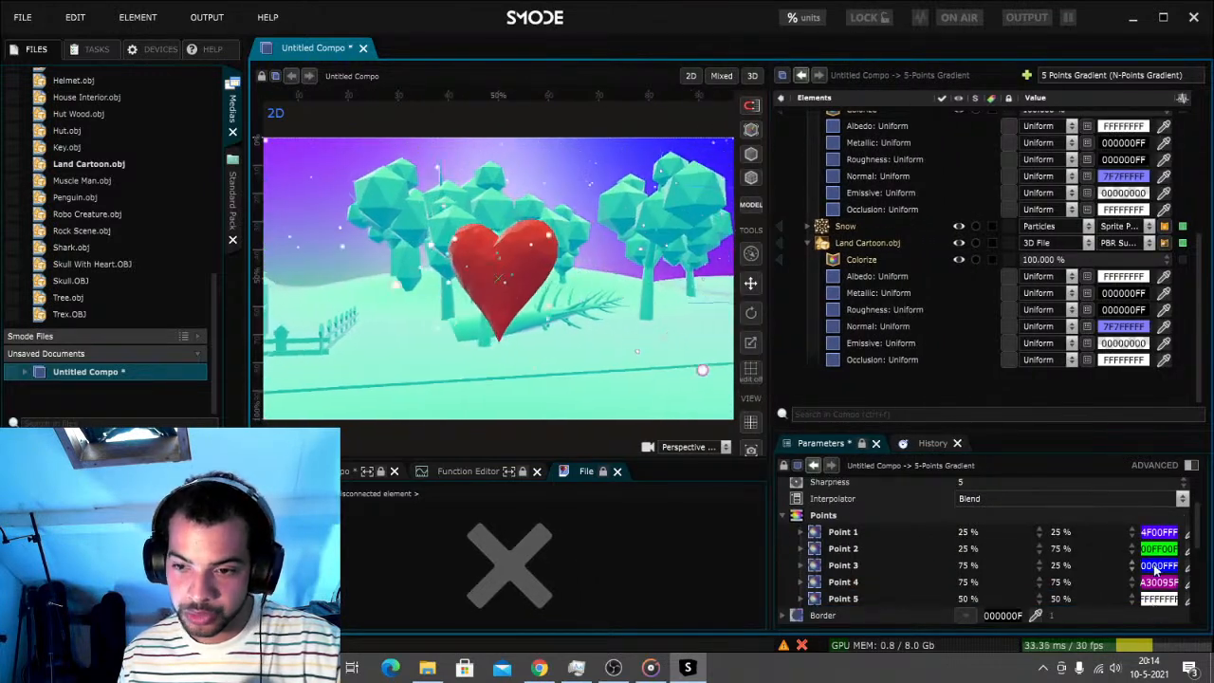
{"action": "left_click", "coordinate": [1157, 532]}
{"action": "left_click", "coordinate": [1200, 506]}
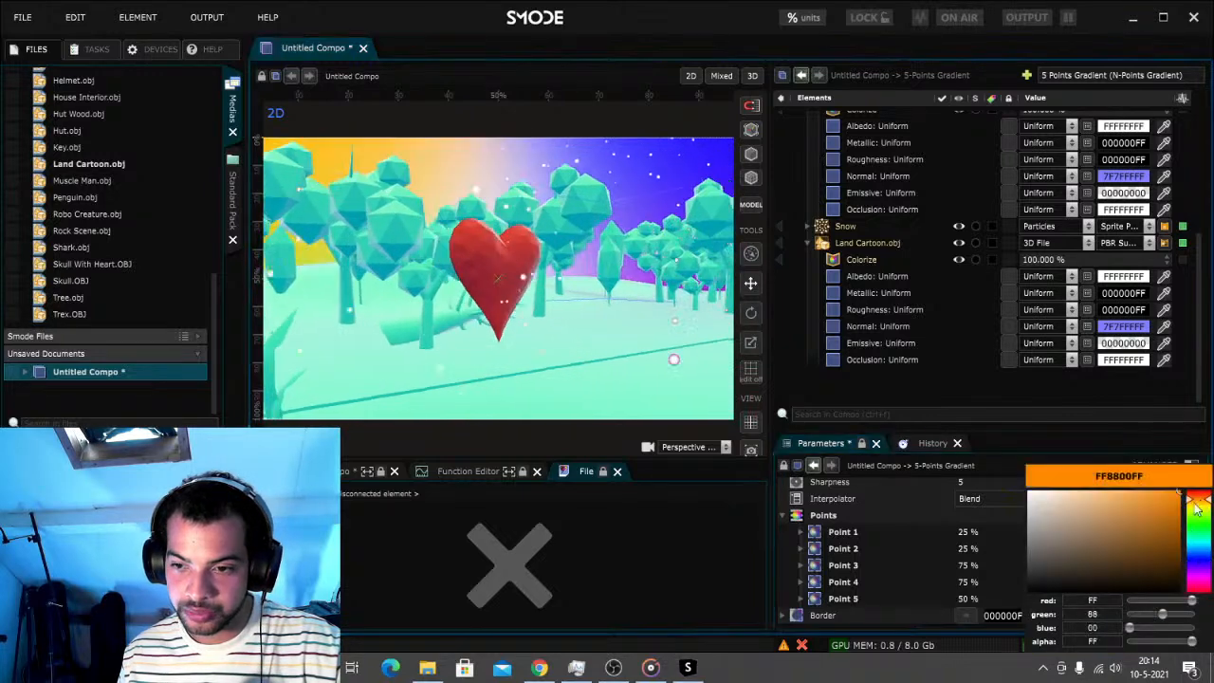
{"action": "left_click_drag", "start_coordinate": [1195, 507], "coordinate": [1194, 510]}
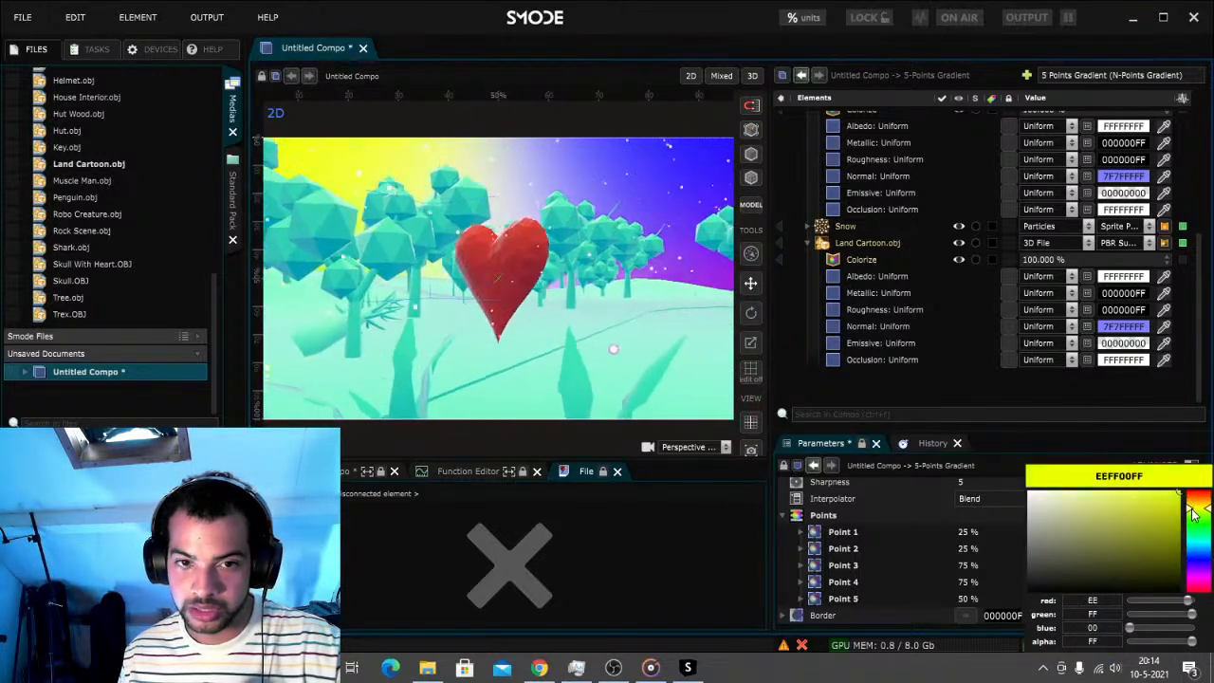
{"action": "left_click", "coordinate": [957, 377]}
{"action": "left_click", "coordinate": [1146, 533]}
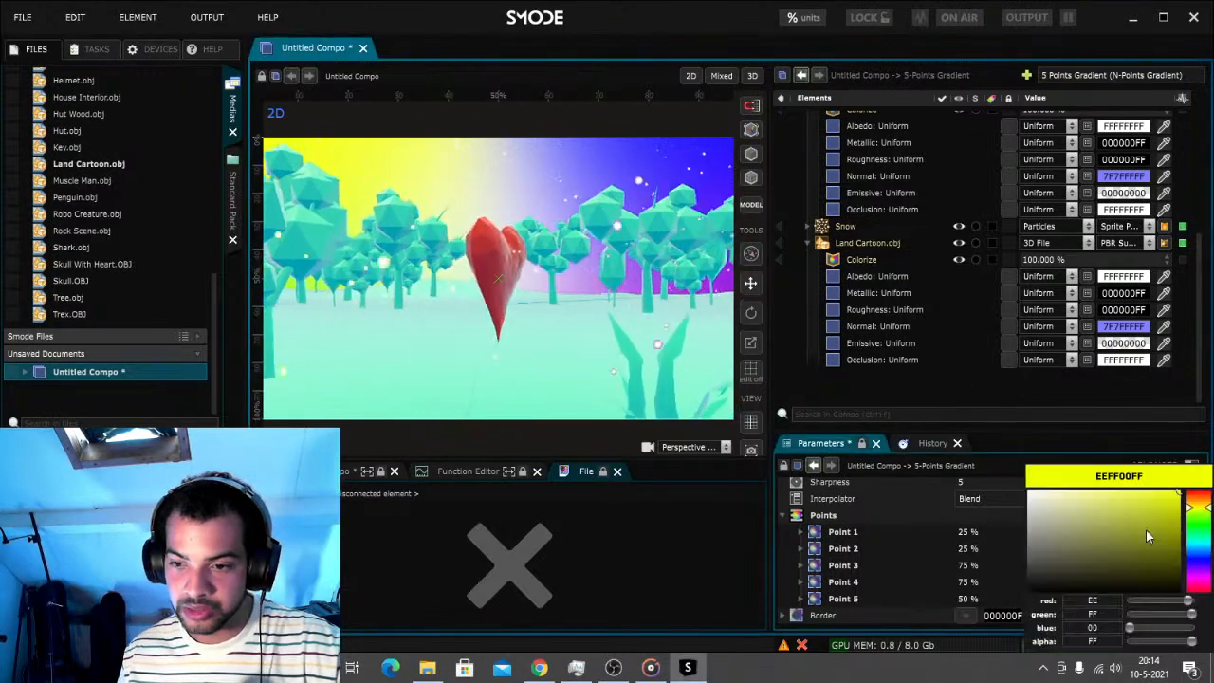
{"action": "left_click", "coordinate": [1197, 550]}
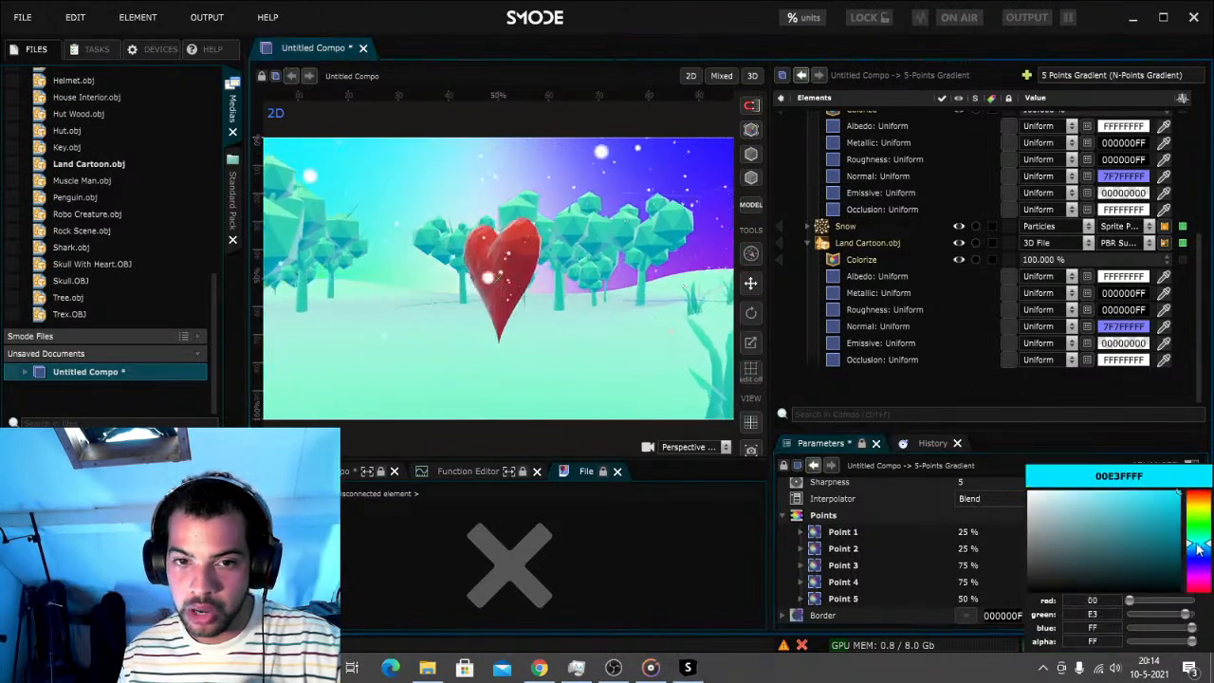
{"action": "left_click", "coordinate": [874, 383]}
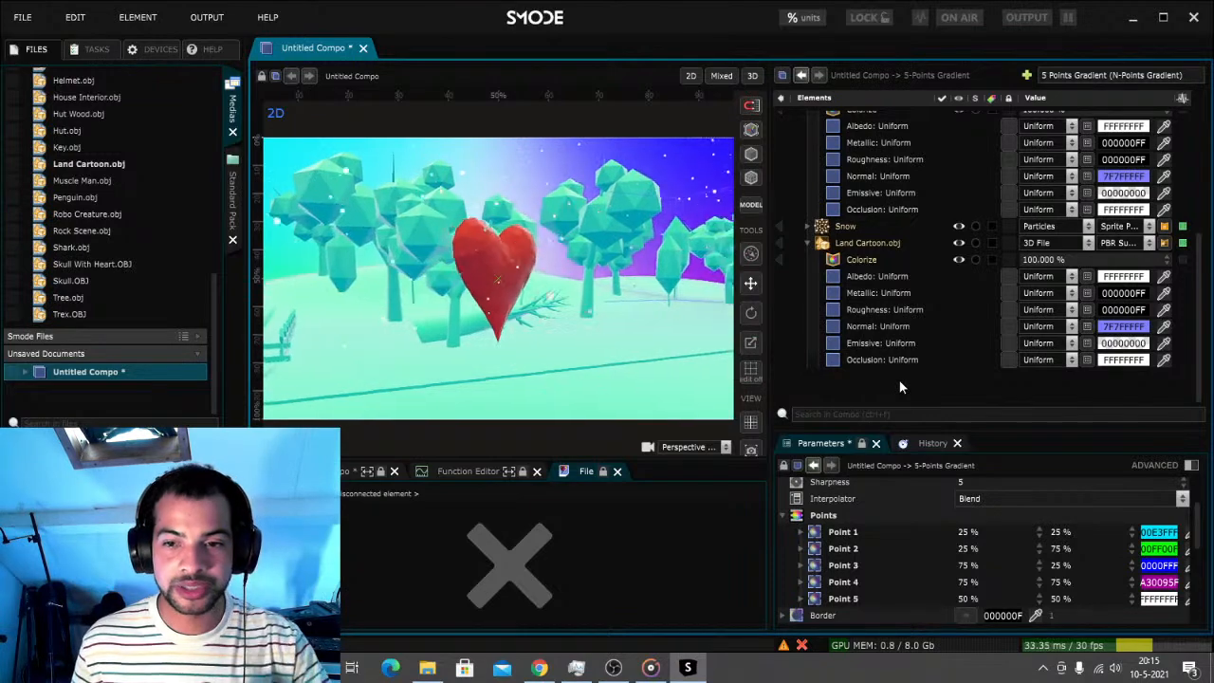
Set the gradient's Point 1 colour to orange FF5B00 and its Point 2 colour to yellow FFEE00FF
{"action": "left_click", "coordinate": [1159, 535]}
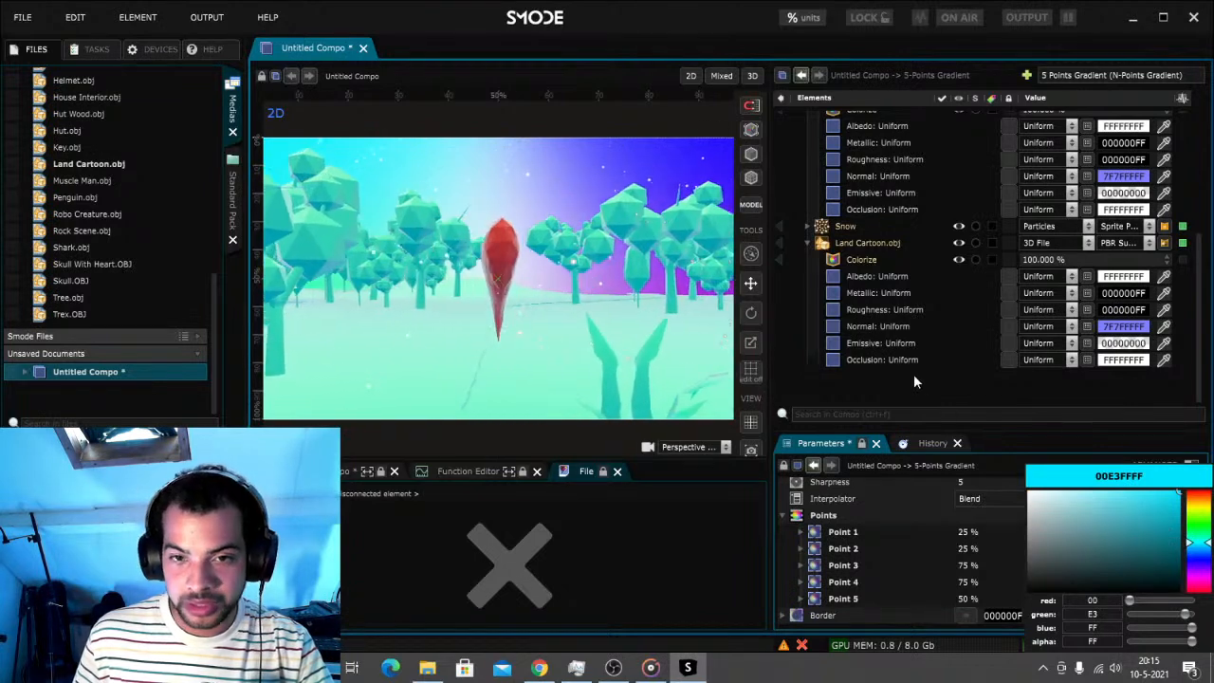
{"action": "left_click_drag", "start_coordinate": [1206, 501], "coordinate": [1191, 502]}
{"action": "left_click", "coordinate": [970, 387]}
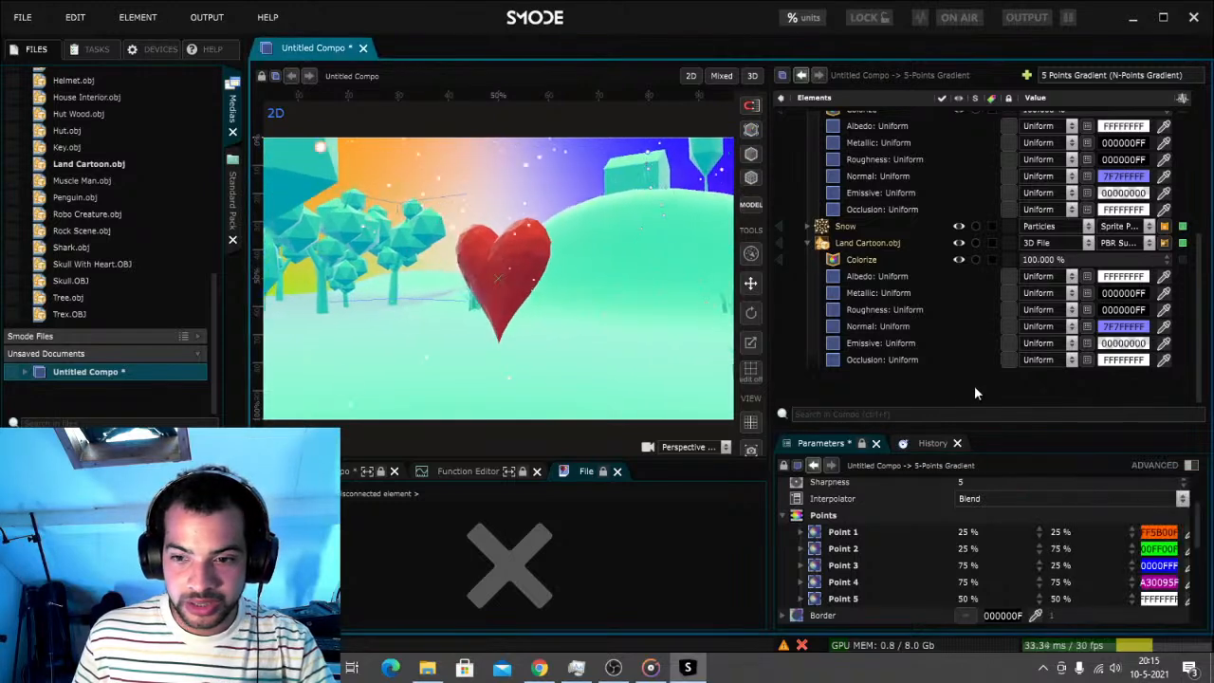
{"action": "left_click", "coordinate": [1160, 547]}
{"action": "left_click_drag", "start_coordinate": [1185, 519], "coordinate": [1188, 513]}
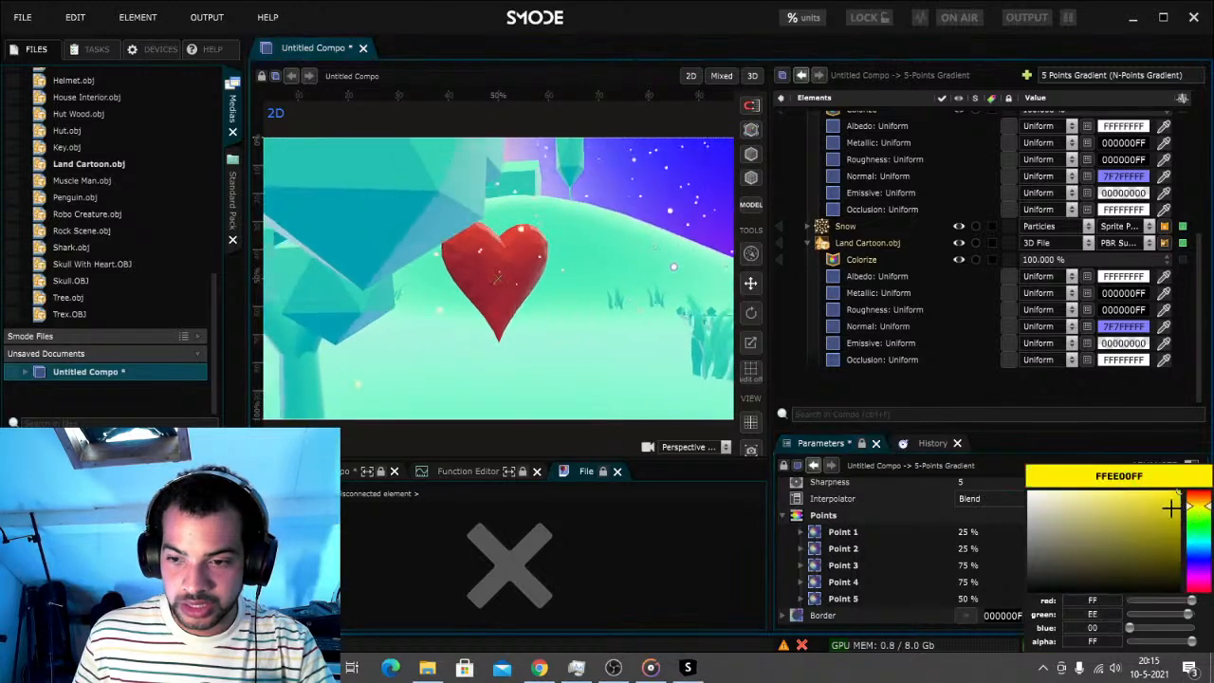
{"action": "left_click", "coordinate": [952, 389]}
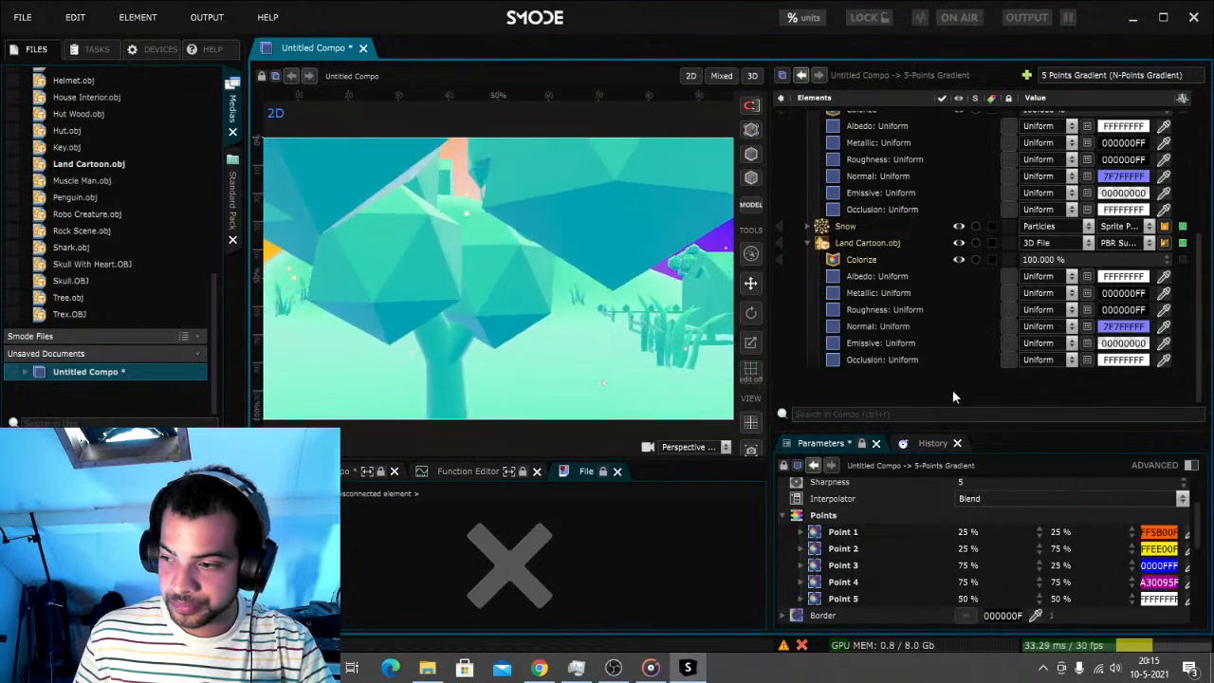
Set the colour of the gradient's Point 3 to orange-red FF3900FF
{"action": "left_click", "coordinate": [1157, 565]}
{"action": "left_click_drag", "start_coordinate": [1198, 561], "coordinate": [1200, 495]}
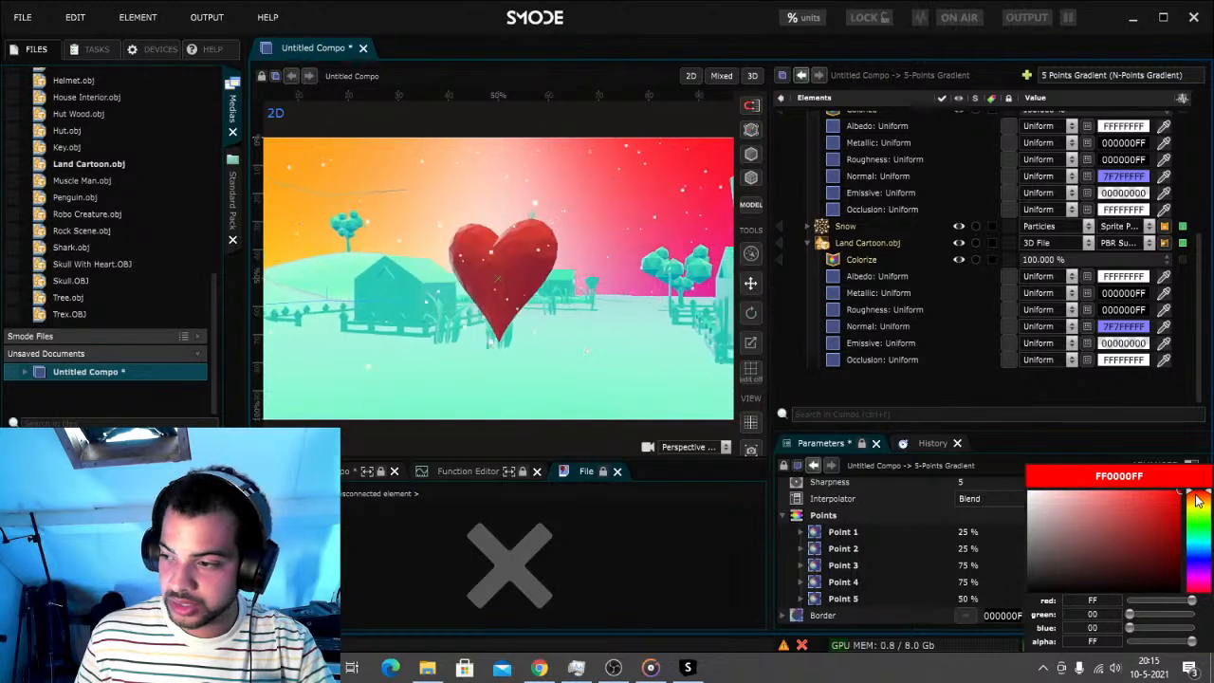
{"action": "left_click_drag", "start_coordinate": [1198, 497], "coordinate": [1199, 499]}
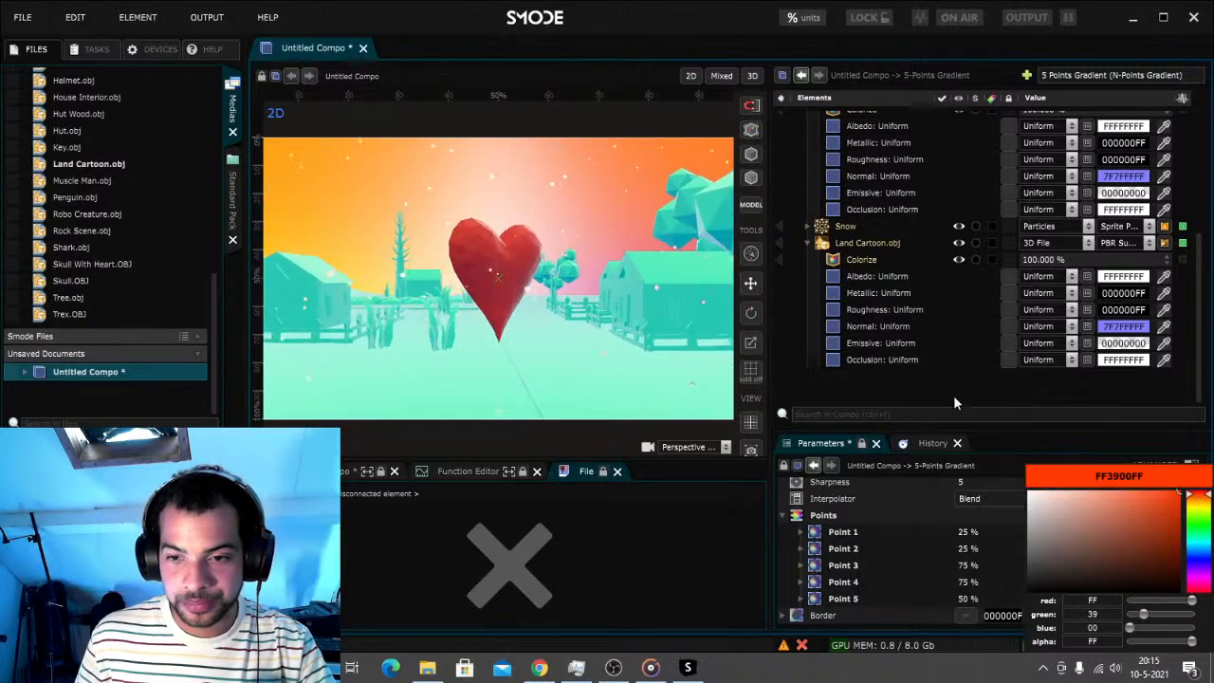
{"action": "left_click", "coordinate": [956, 409]}
Set the gradient's Point 4 colour to dark yellow A38A00FF and its Point 5 colour to near-black 020101FF
{"action": "left_click", "coordinate": [1159, 584]}
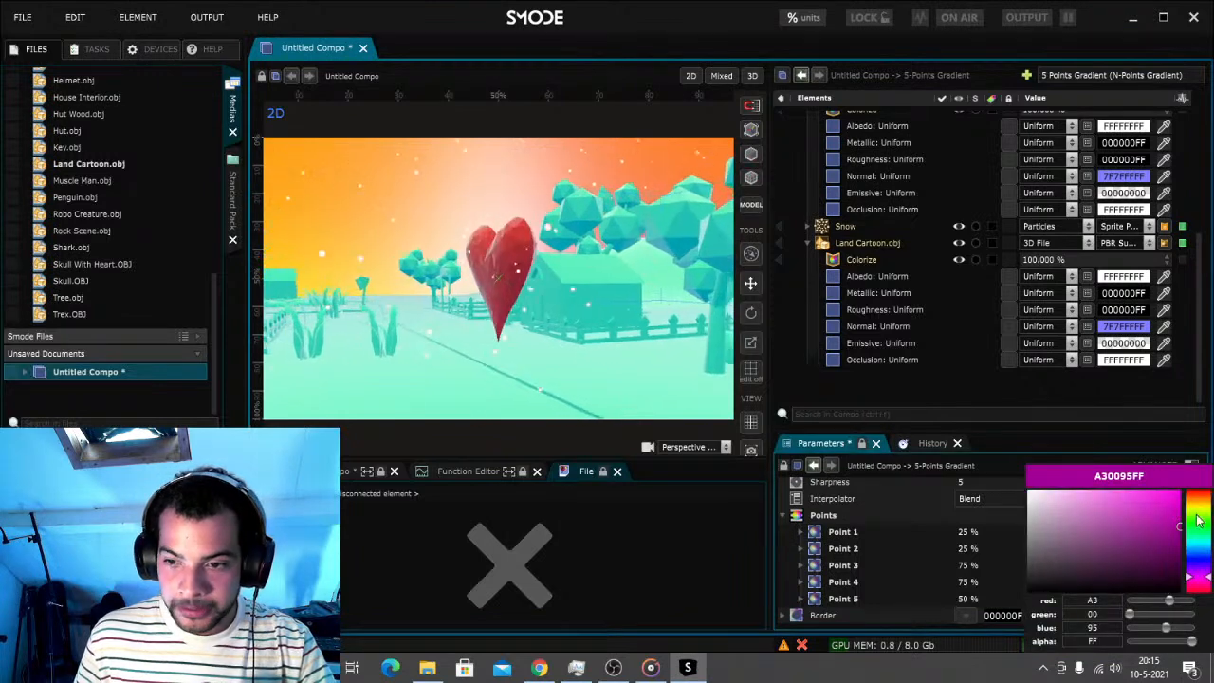
{"action": "left_click_drag", "start_coordinate": [1199, 522], "coordinate": [1201, 510]}
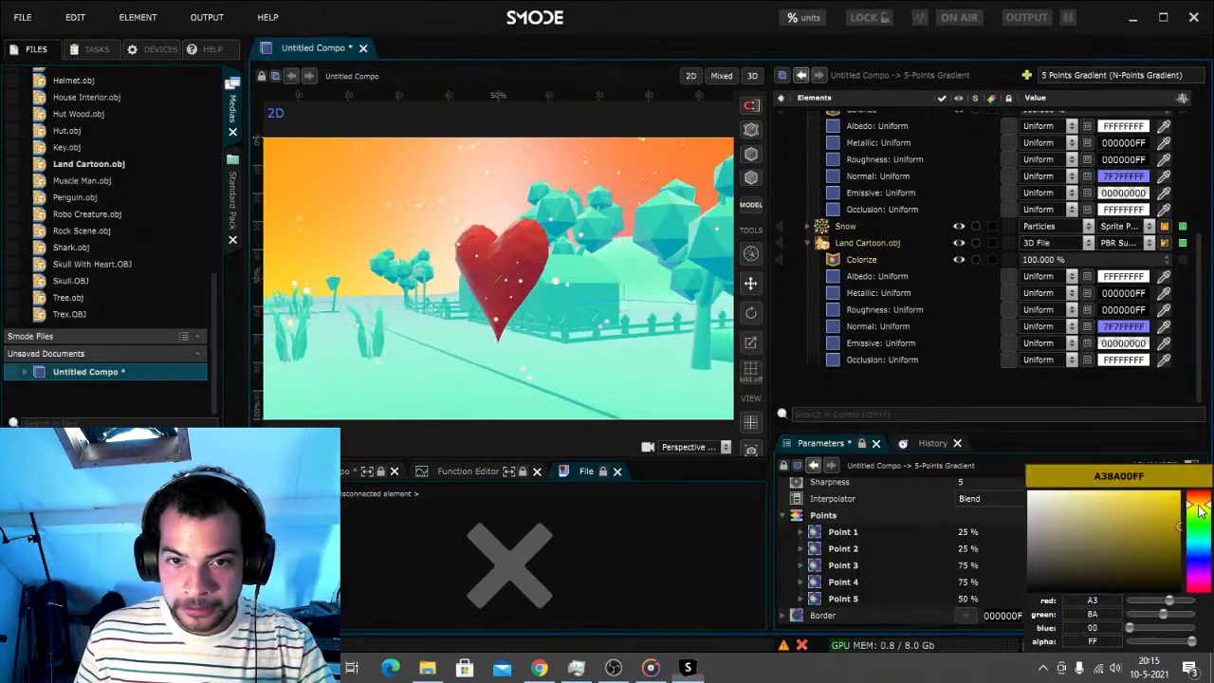
{"action": "left_click", "coordinate": [934, 386]}
{"action": "left_click", "coordinate": [1161, 601]}
{"action": "left_click", "coordinate": [1096, 589]}
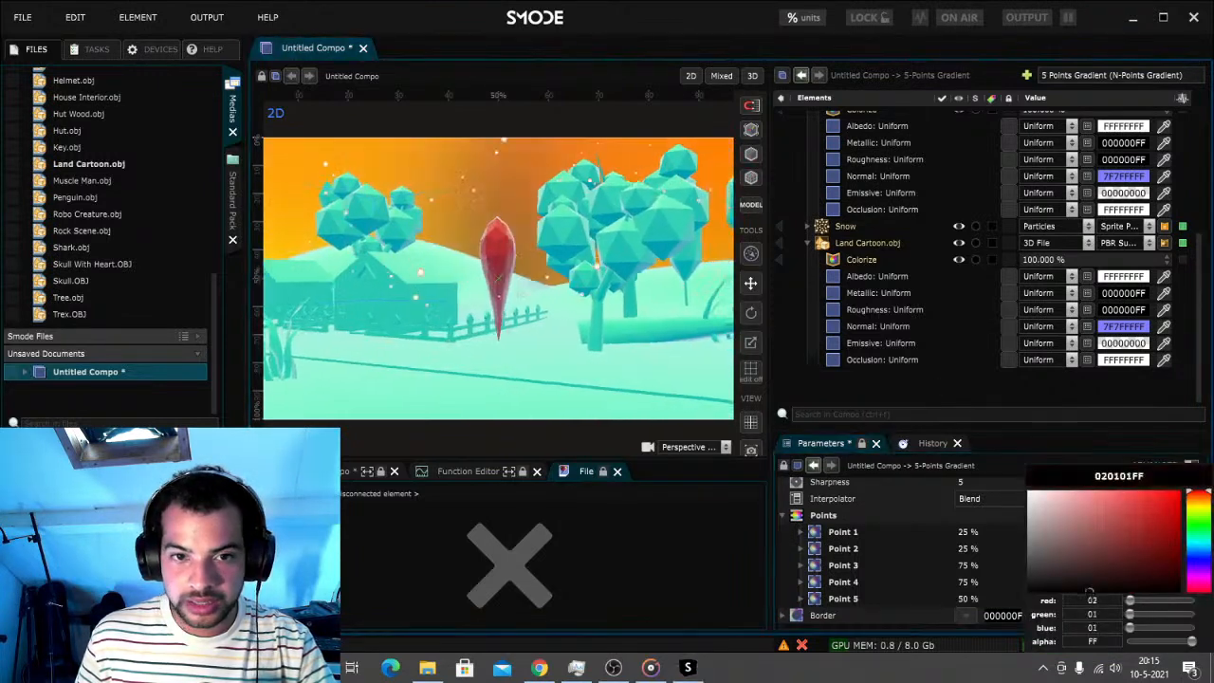
Set the gradient's Point 5 colour to white FFFFFFFF and its X position to 39 %
{"action": "mouse_move", "coordinate": [1065, 593]}
{"action": "left_mouse_down"}
{"action": "mouse_move", "coordinate": [1092, 534]}
{"action": "mouse_move", "coordinate": [1038, 502]}
{"action": "mouse_move", "coordinate": [1029, 477]}
{"action": "left_mouse_up"}
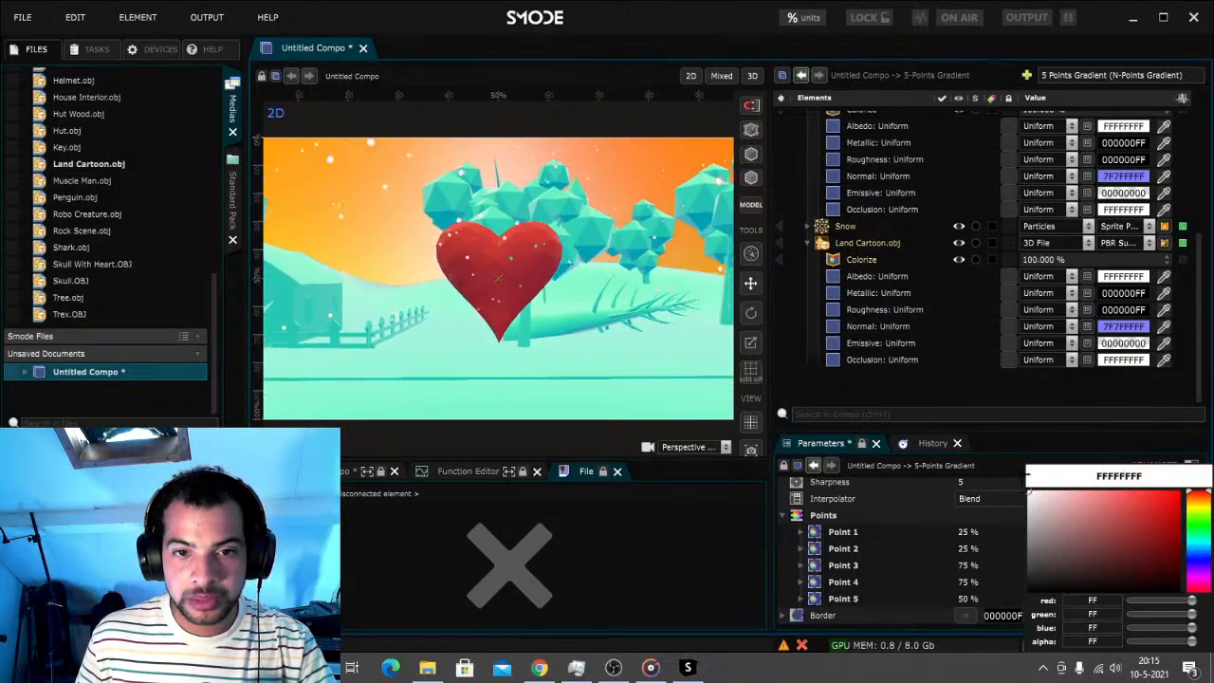
{"action": "left_click", "coordinate": [927, 382]}
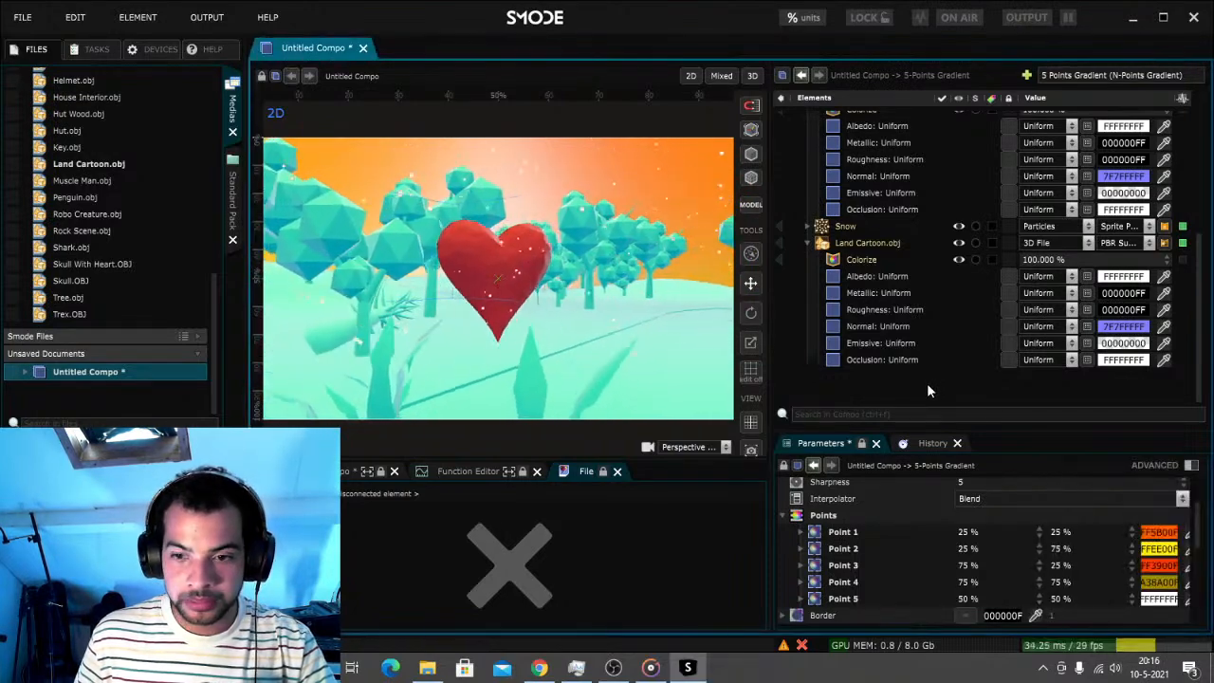
{"action": "left_click_drag", "start_coordinate": [969, 599], "coordinate": [976, 559]}
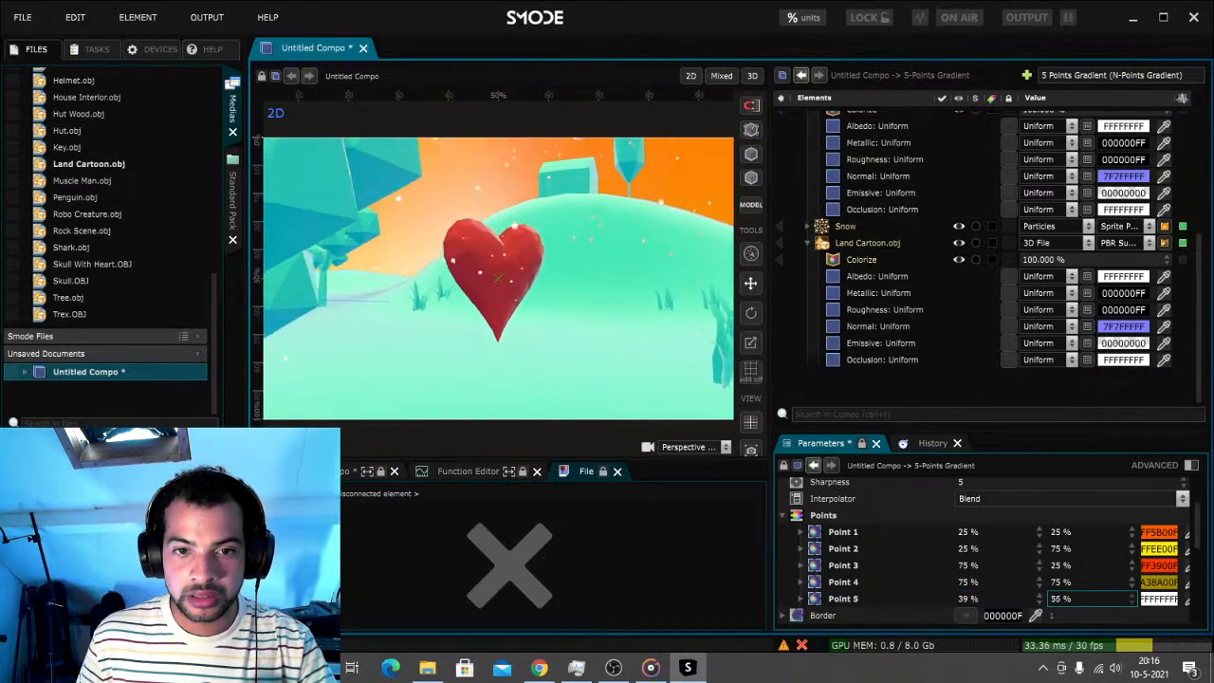
Expose the Y position of the gradient's Point 5 as a percentage parameter, starting at 107 % and ending at -82.39 %
{"action": "left_click_drag", "start_coordinate": [1062, 598], "coordinate": [1061, 647]}
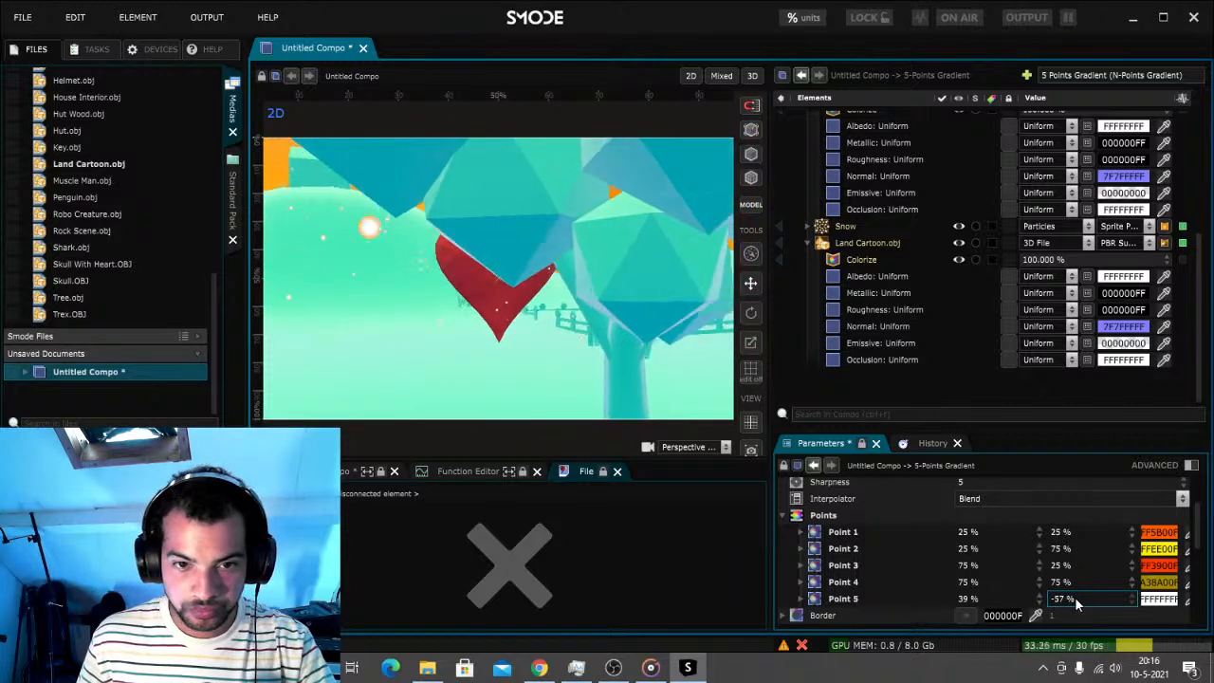
{"action": "left_click_drag", "start_coordinate": [1075, 596], "coordinate": [1075, 552]}
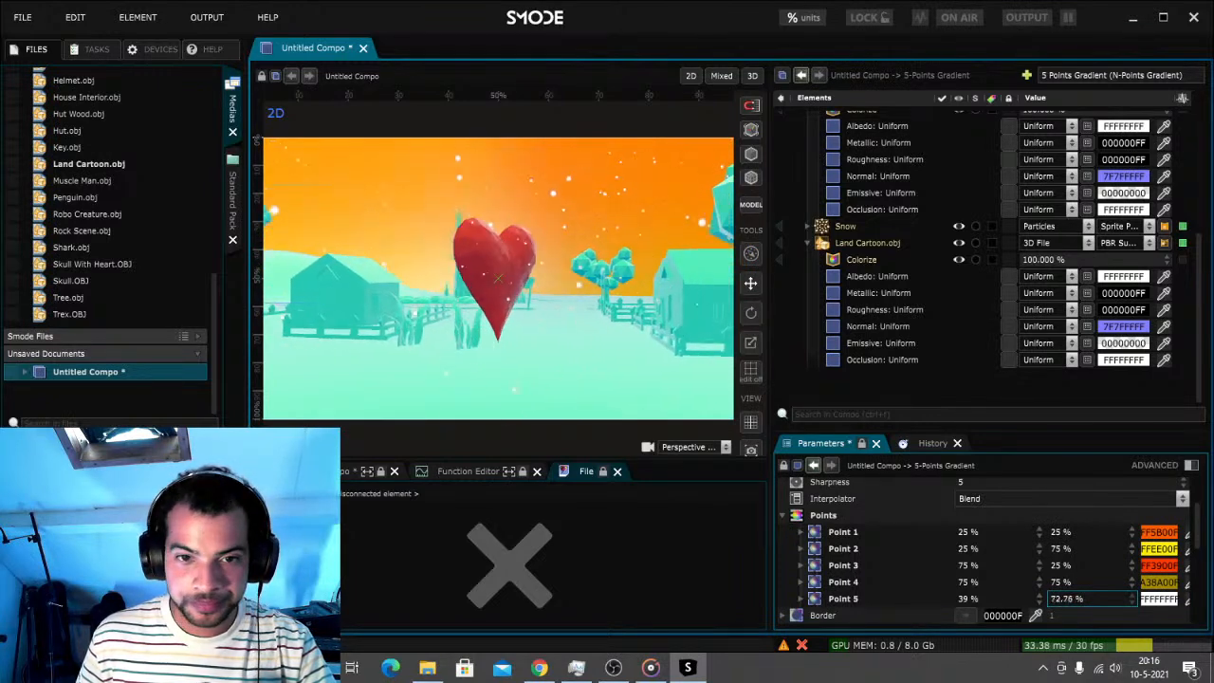
{"action": "right_click", "coordinate": [1077, 606]}
{"action": "left_click", "coordinate": [923, 503]}
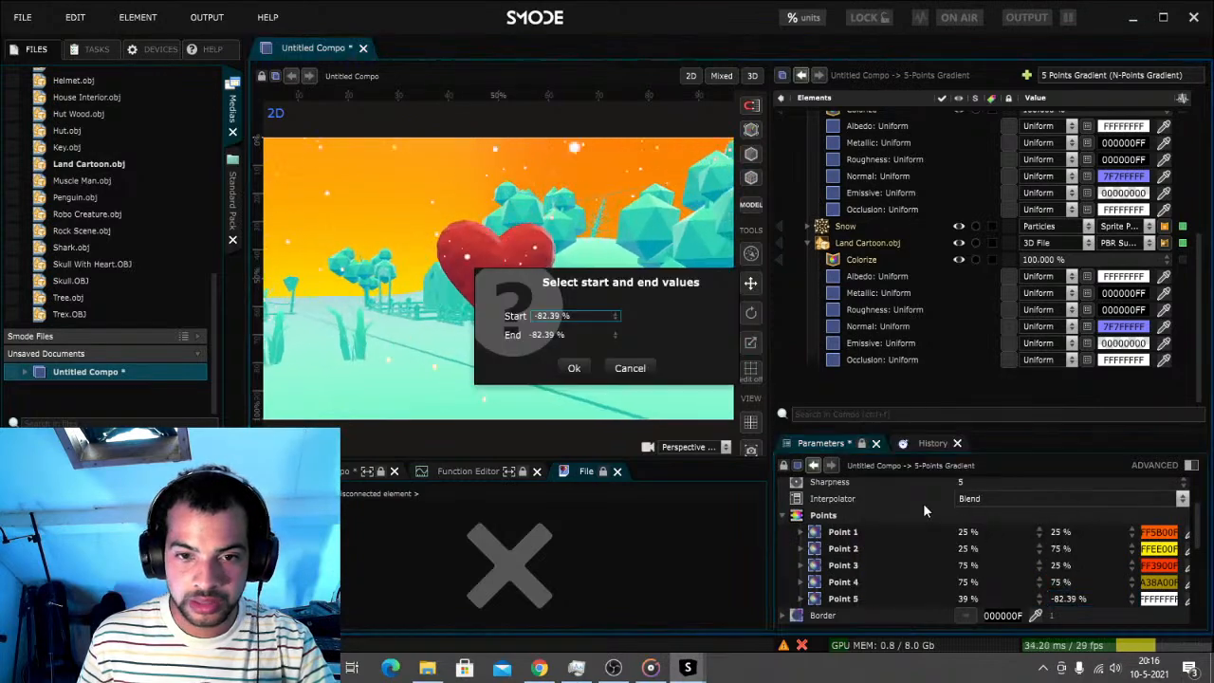
{"action": "type", "text": "107"}
{"action": "key", "text": "Return"}
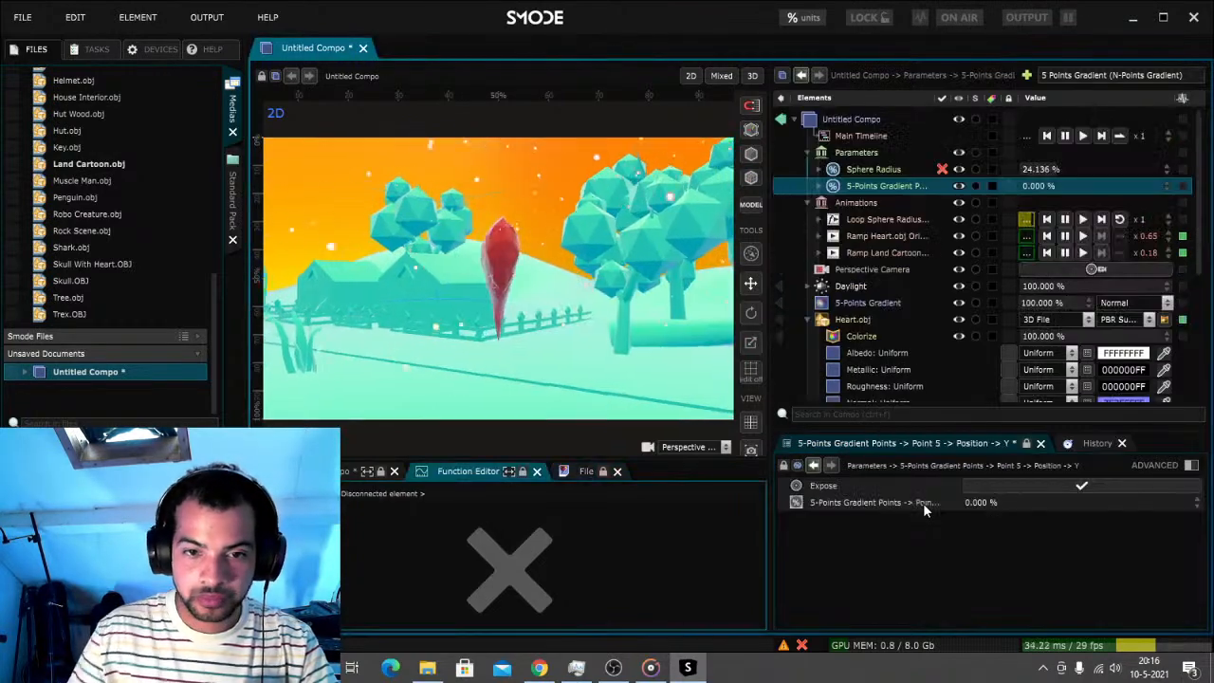
Create a back'n forth loop on the exposed Point 5 Y position parameter and set its speed to 0.5
{"action": "right_click", "coordinate": [1033, 188]}
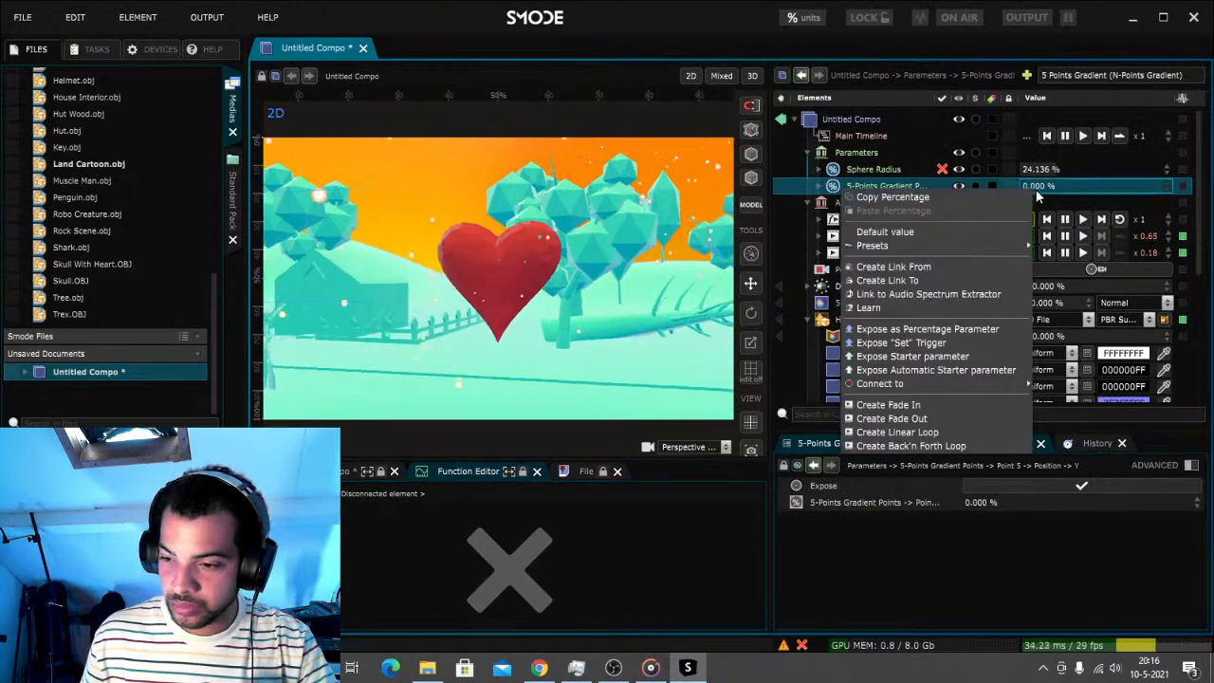
{"action": "left_click", "coordinate": [906, 442]}
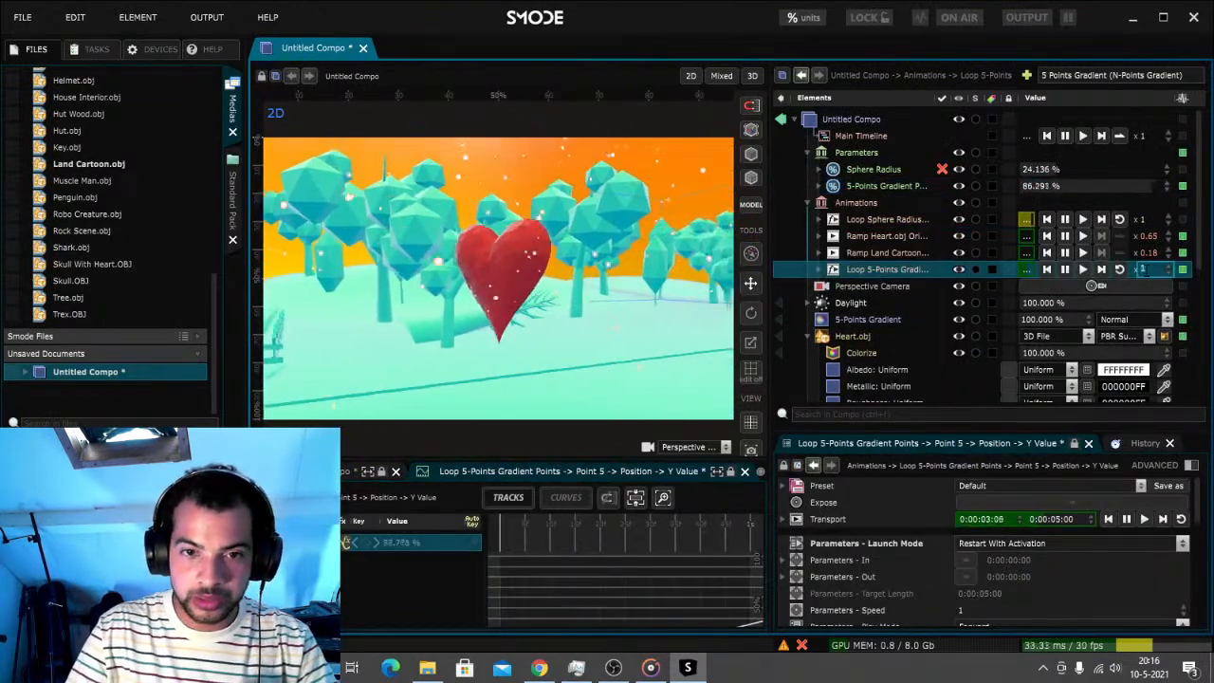
{"action": "type", "text": "0.5"}
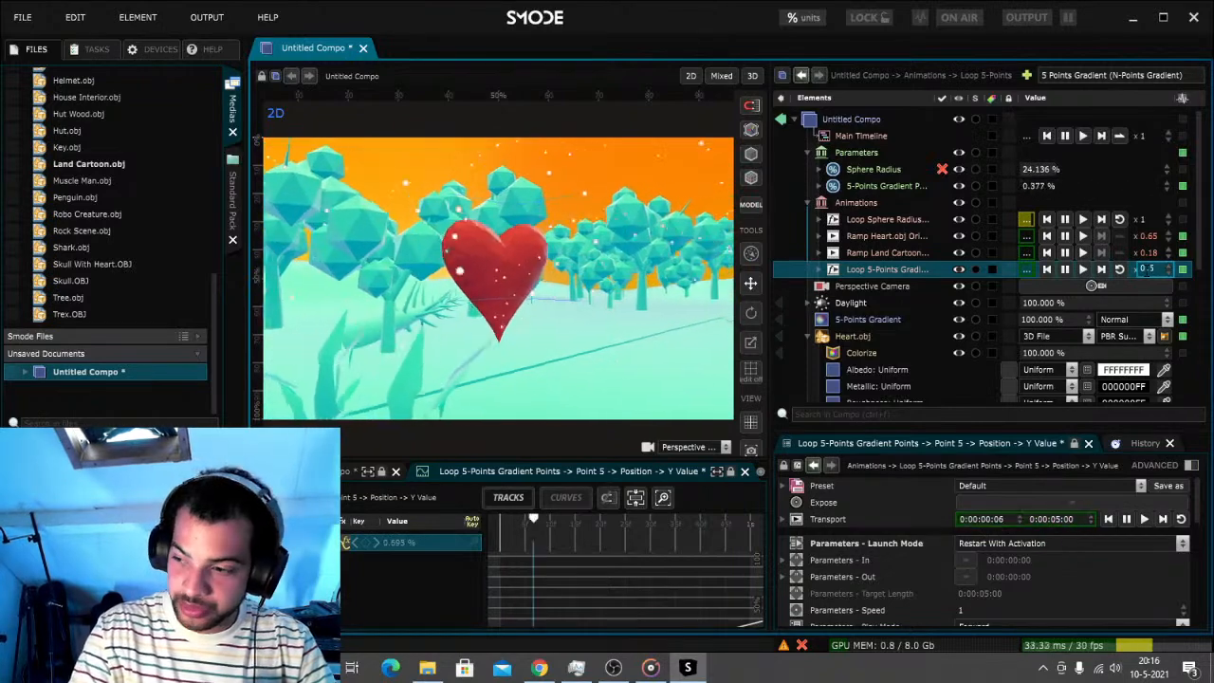
{"action": "key", "text": "Return"}
{"action": "scroll", "coordinate": [888, 299], "scroll_direction": "down", "scroll_amount": 5}
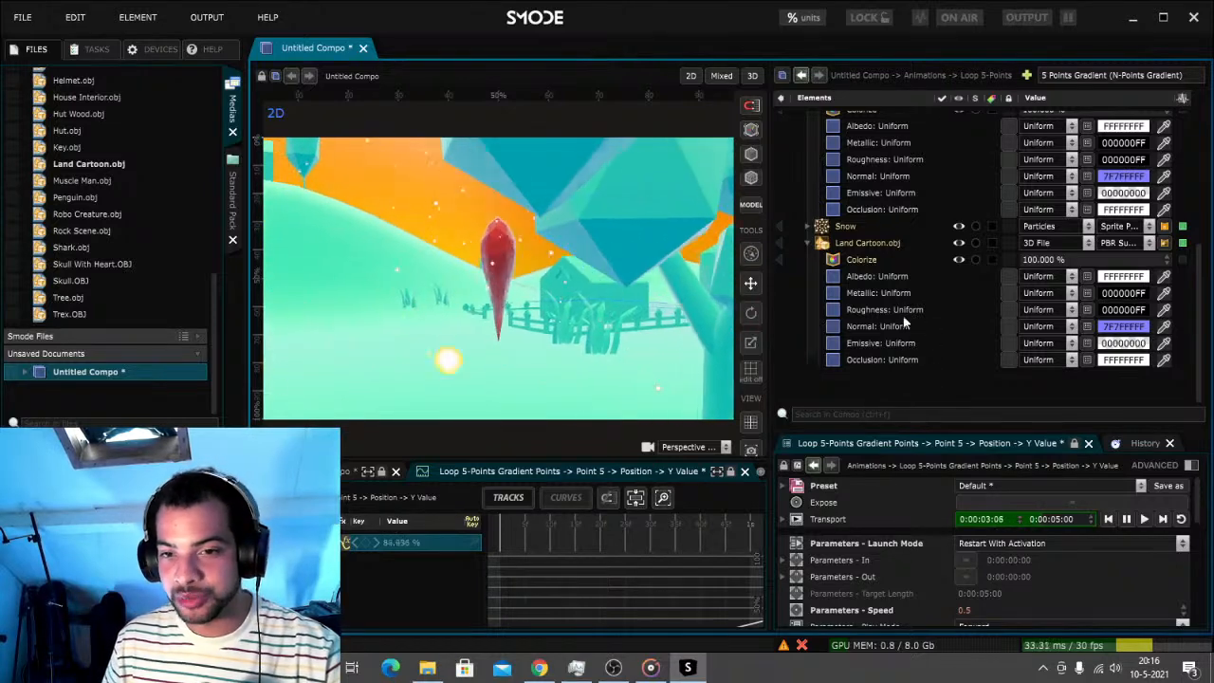
{"action": "left_click", "coordinate": [844, 226]}
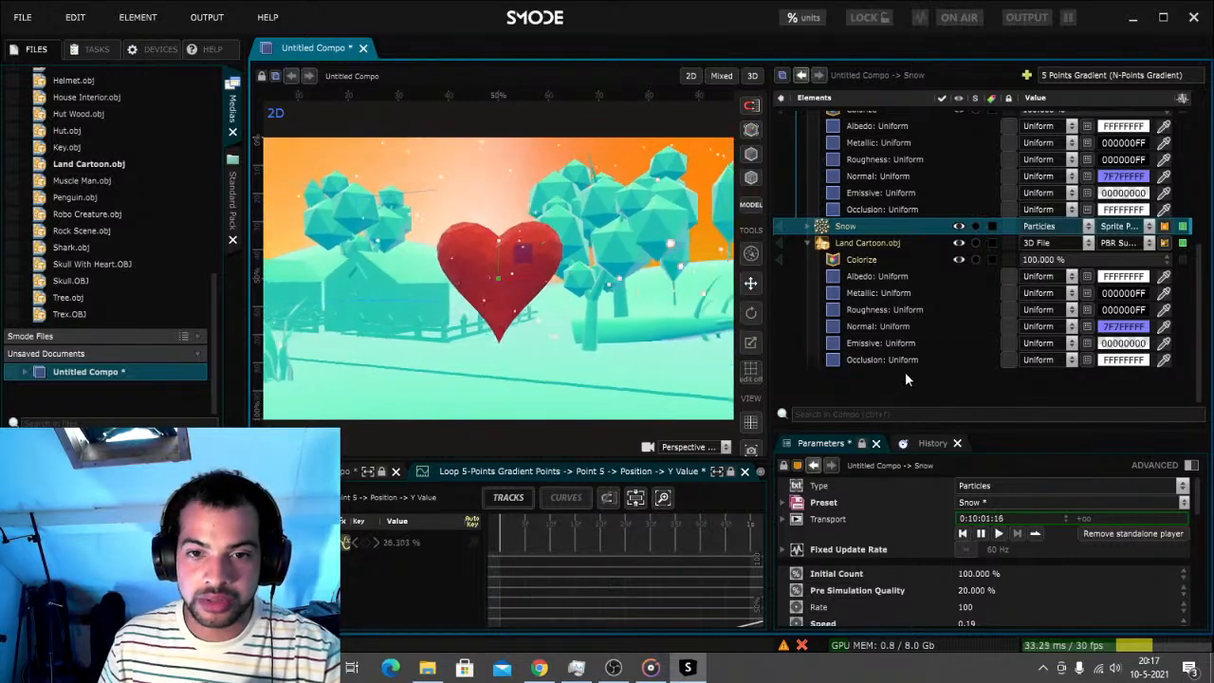
{"action": "left_click", "coordinate": [858, 264]}
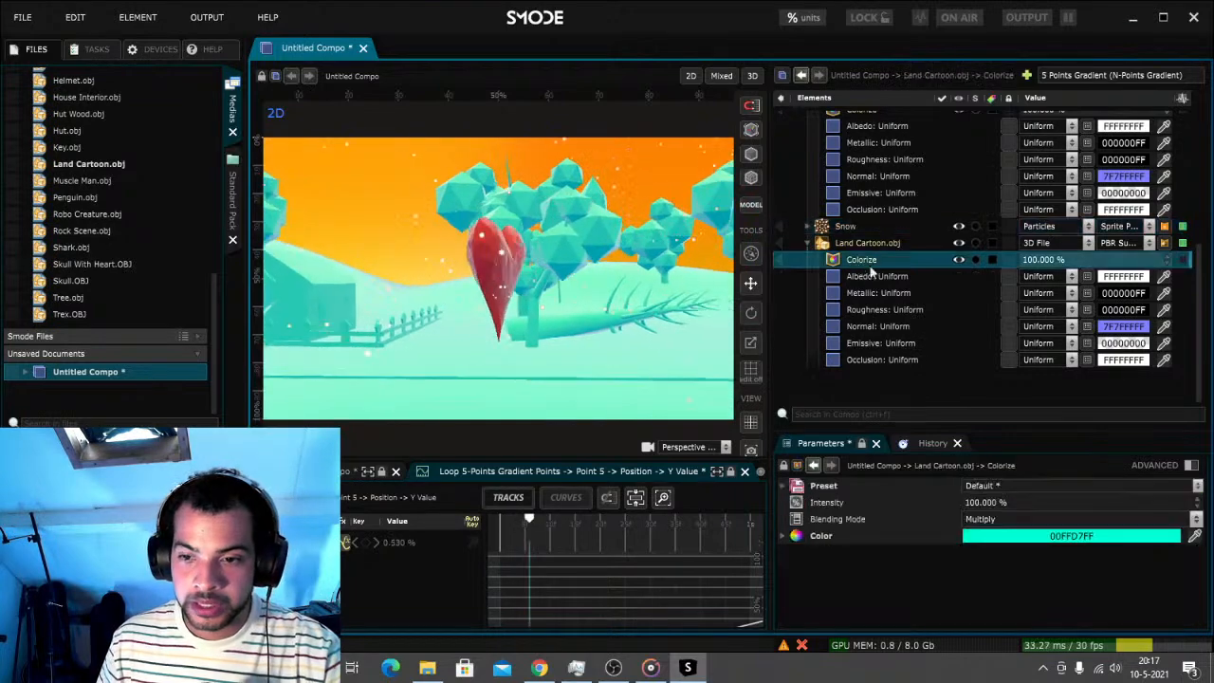
Set the 5-Points Gradient's Point 4 colour to yellow FFD800FF
{"action": "scroll", "coordinate": [866, 249], "scroll_direction": "up", "scroll_amount": 3}
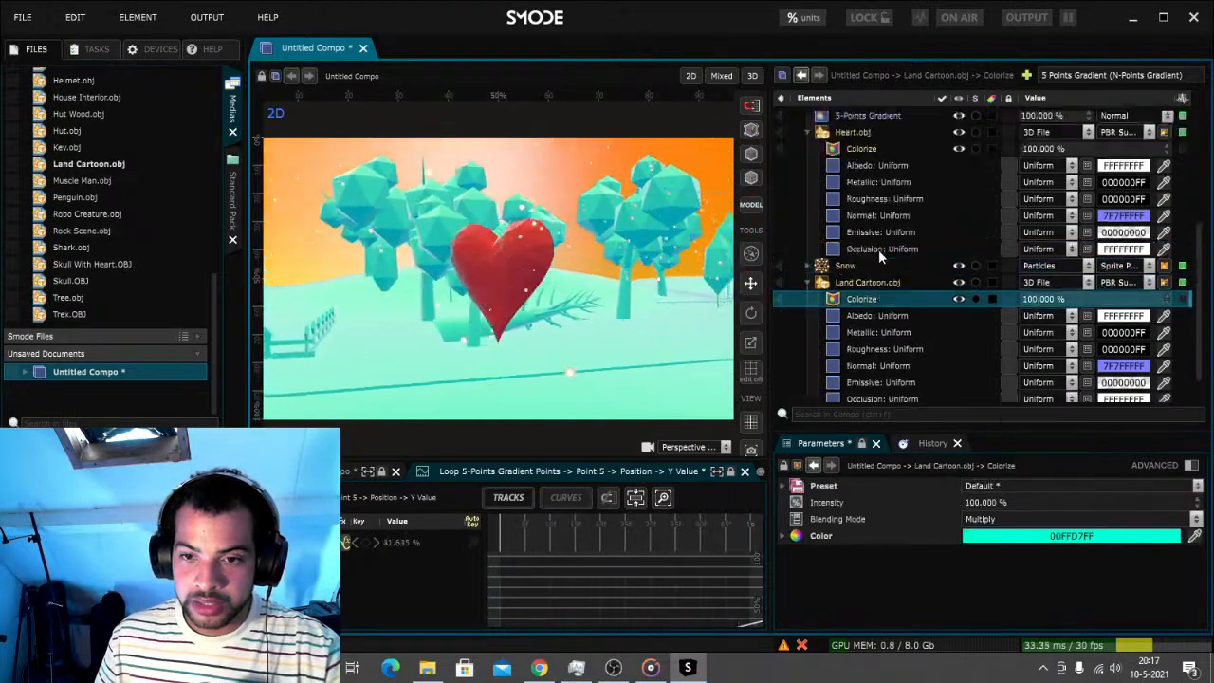
{"action": "scroll", "coordinate": [881, 236], "scroll_direction": "up", "scroll_amount": 1}
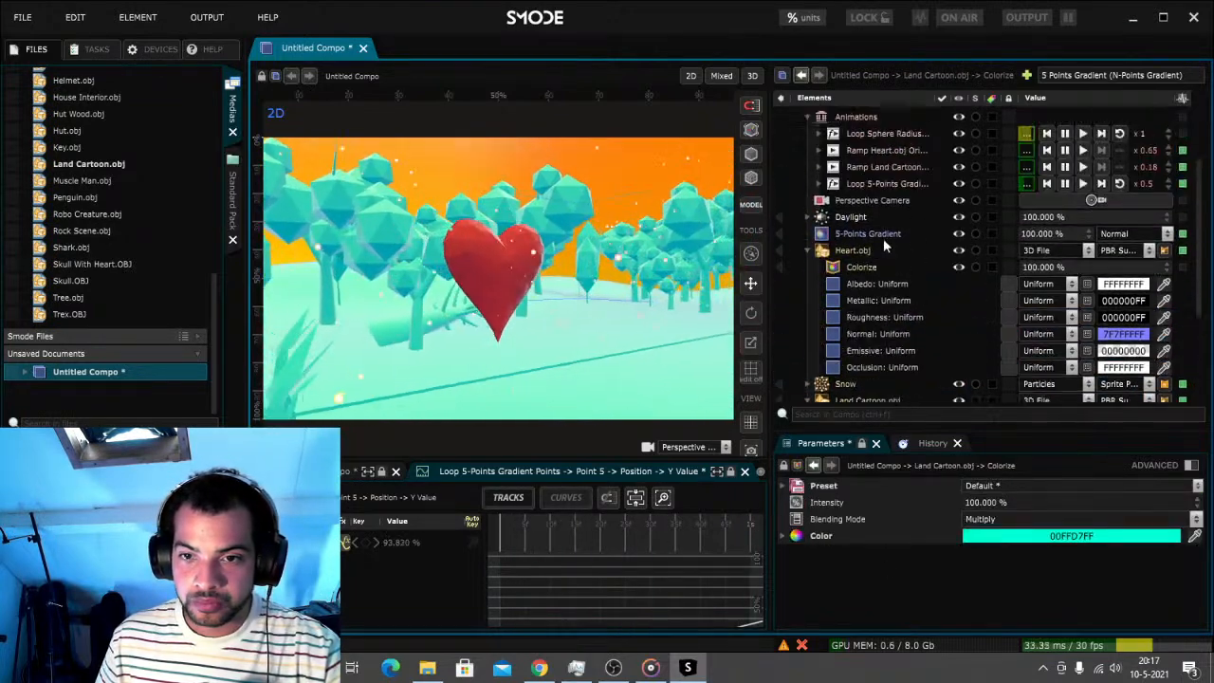
{"action": "left_click", "coordinate": [882, 235]}
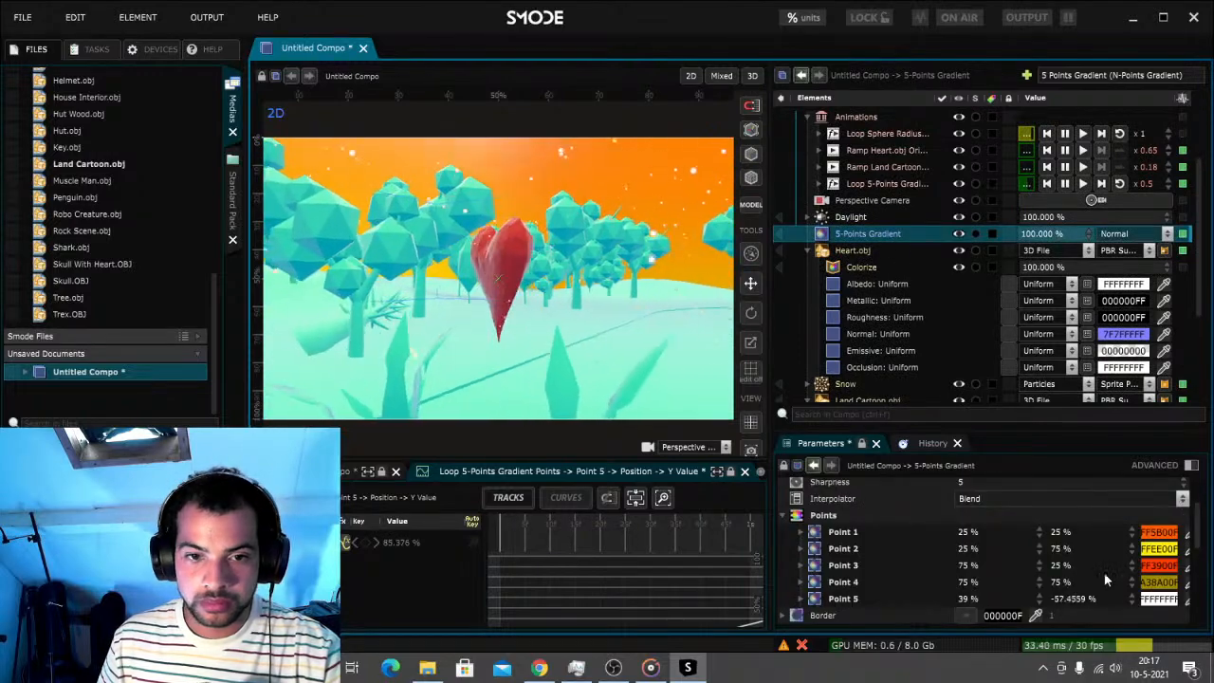
{"action": "left_click", "coordinate": [1159, 582]}
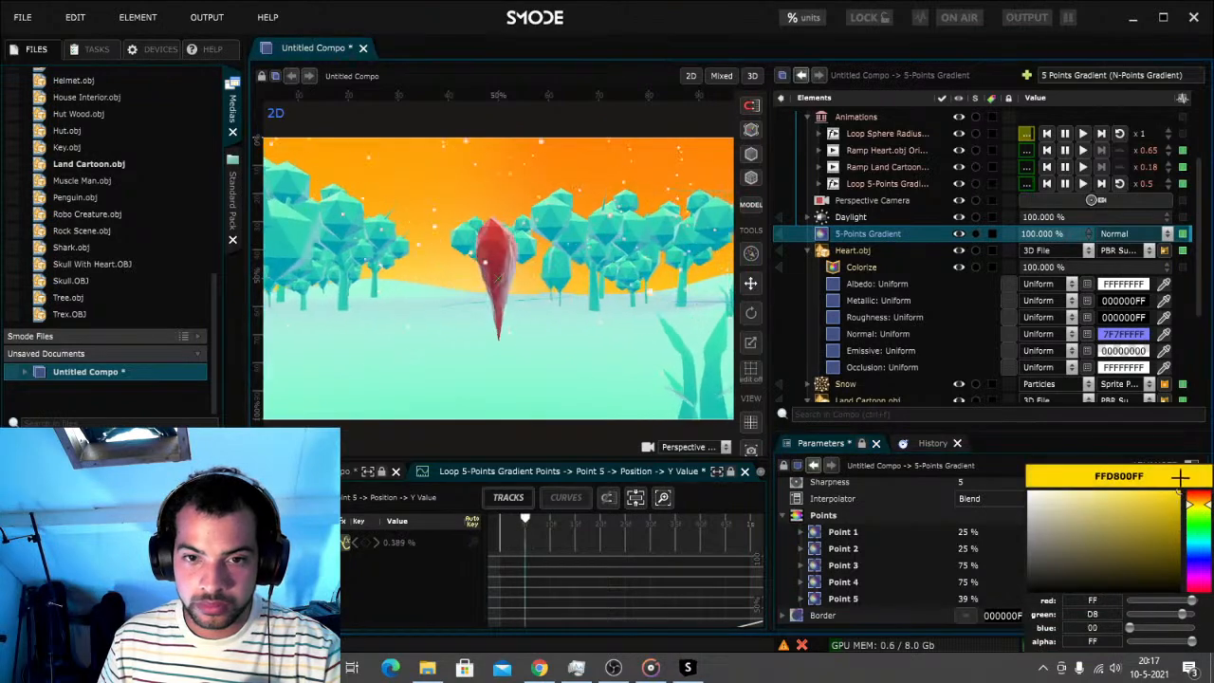
{"action": "left_click_drag", "start_coordinate": [1180, 481], "coordinate": [1185, 481]}
{"action": "scroll", "coordinate": [908, 331], "scroll_direction": "down", "scroll_amount": 2}
{"action": "left_click", "coordinate": [1014, 444]}
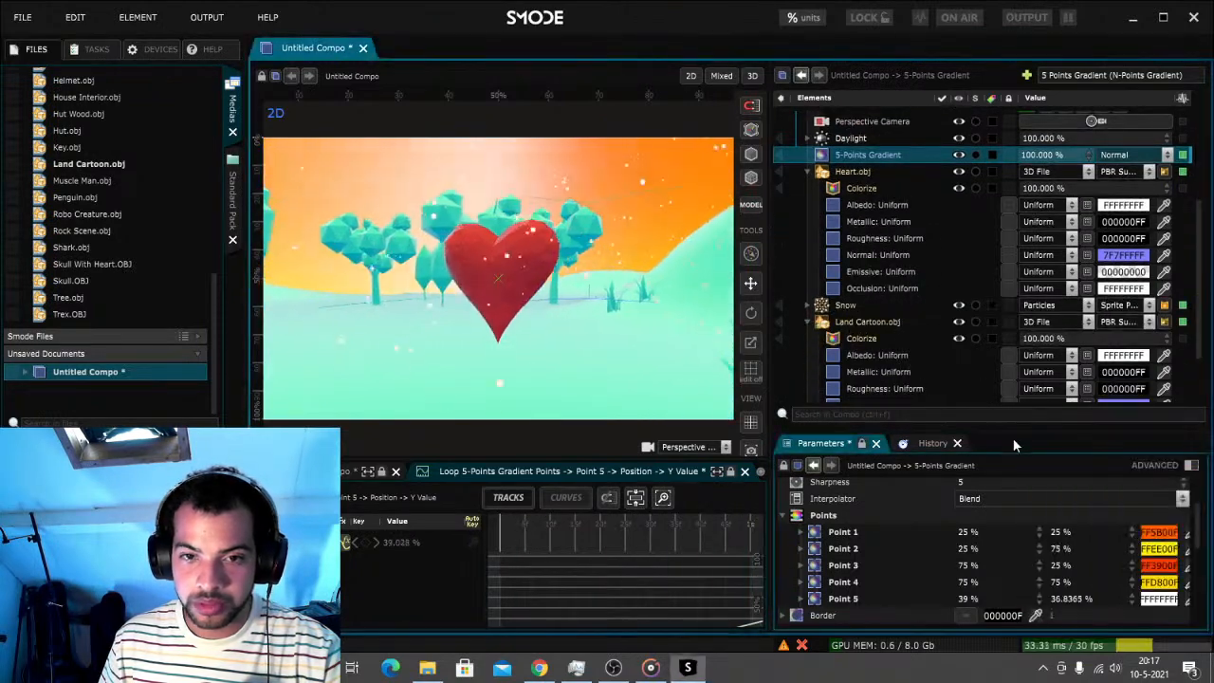
Set the gradient's Point 1 colour to light purple DE8CFFFF
{"action": "left_click", "coordinate": [1161, 533]}
{"action": "left_click_drag", "start_coordinate": [1163, 501], "coordinate": [1096, 491]}
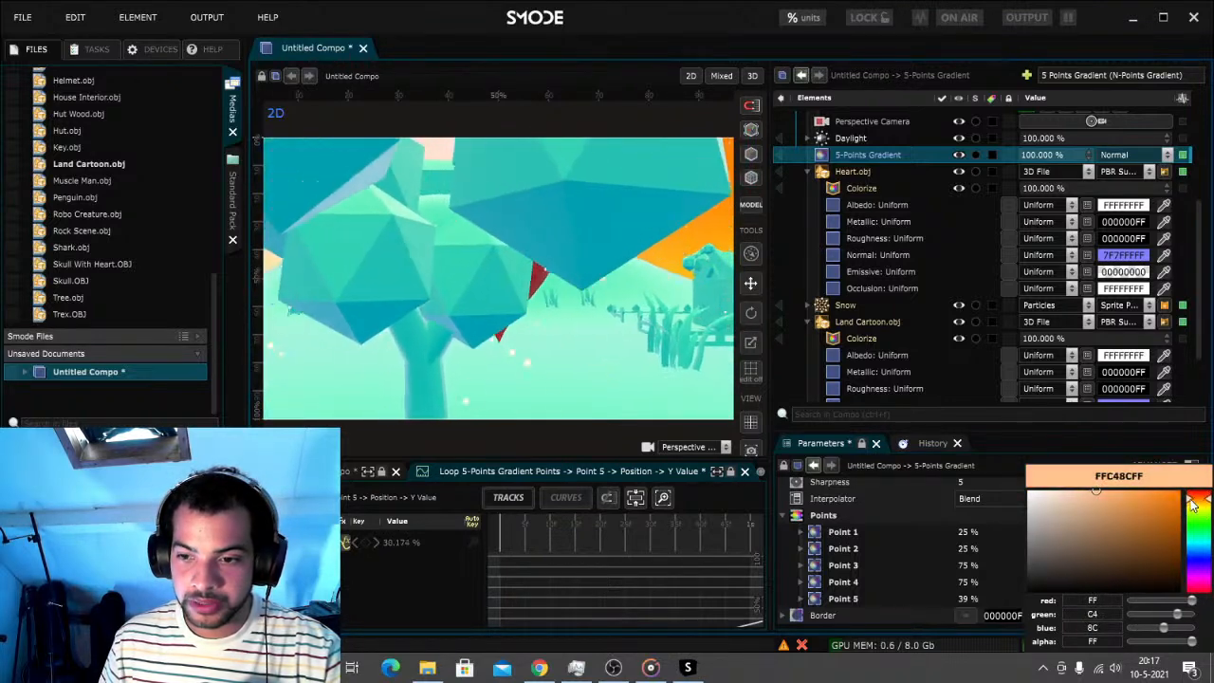
{"action": "left_click_drag", "start_coordinate": [1193, 506], "coordinate": [1197, 576]}
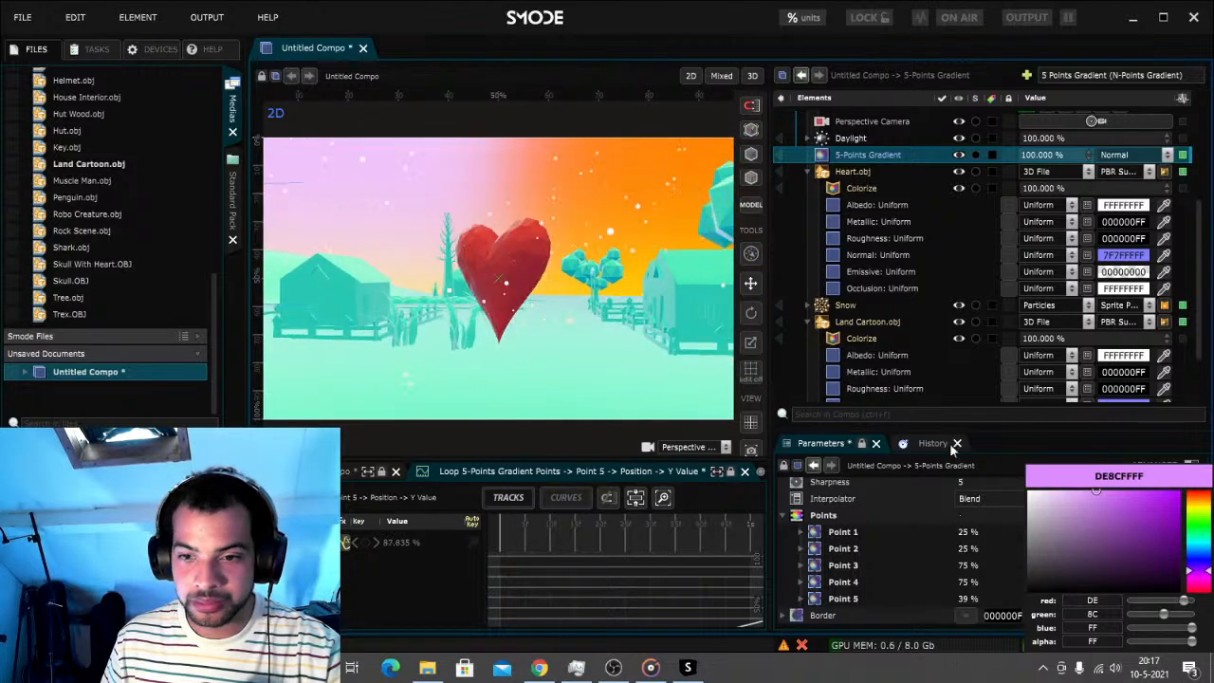
{"action": "left_click", "coordinate": [946, 402]}
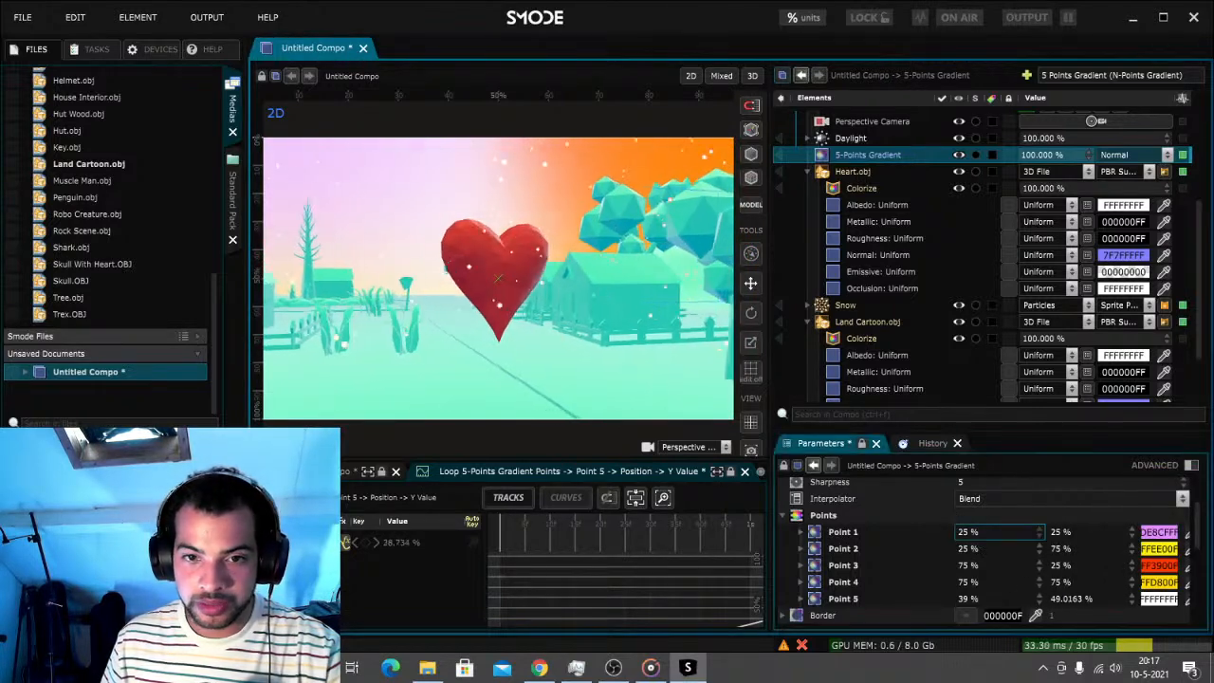
Set the gradient's Point 1 X position to -61.92 % and expose it as a percentage parameter
{"action": "right_click", "coordinate": [983, 535]}
{"action": "left_click", "coordinate": [806, 433]}
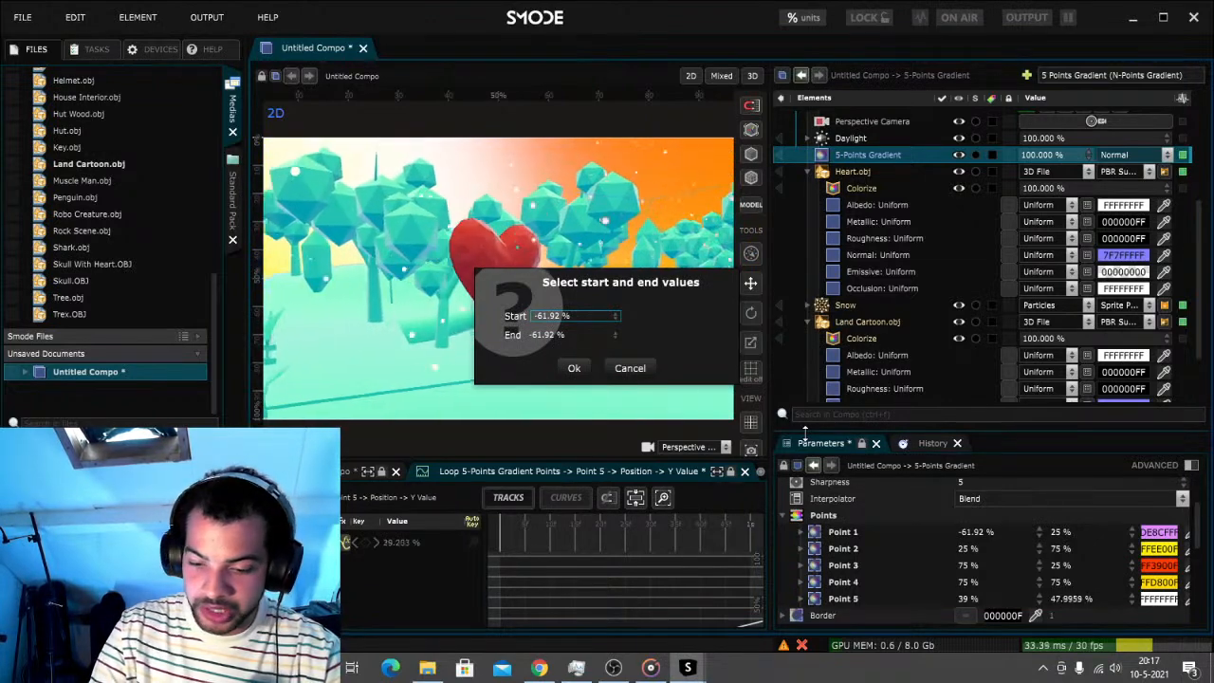
{"action": "key", "text": "Return"}
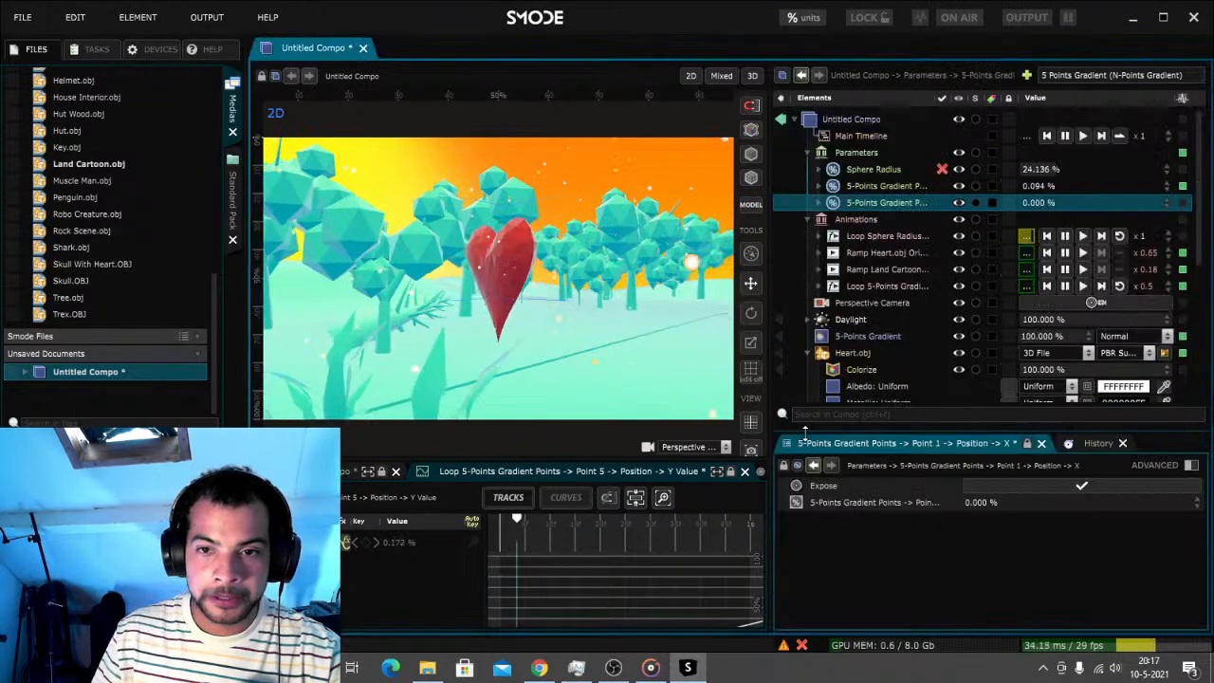
Create a back'n forth loop on the exposed Point 1 X position parameter and set its speed to 0.5
{"action": "right_click", "coordinate": [1037, 204]}
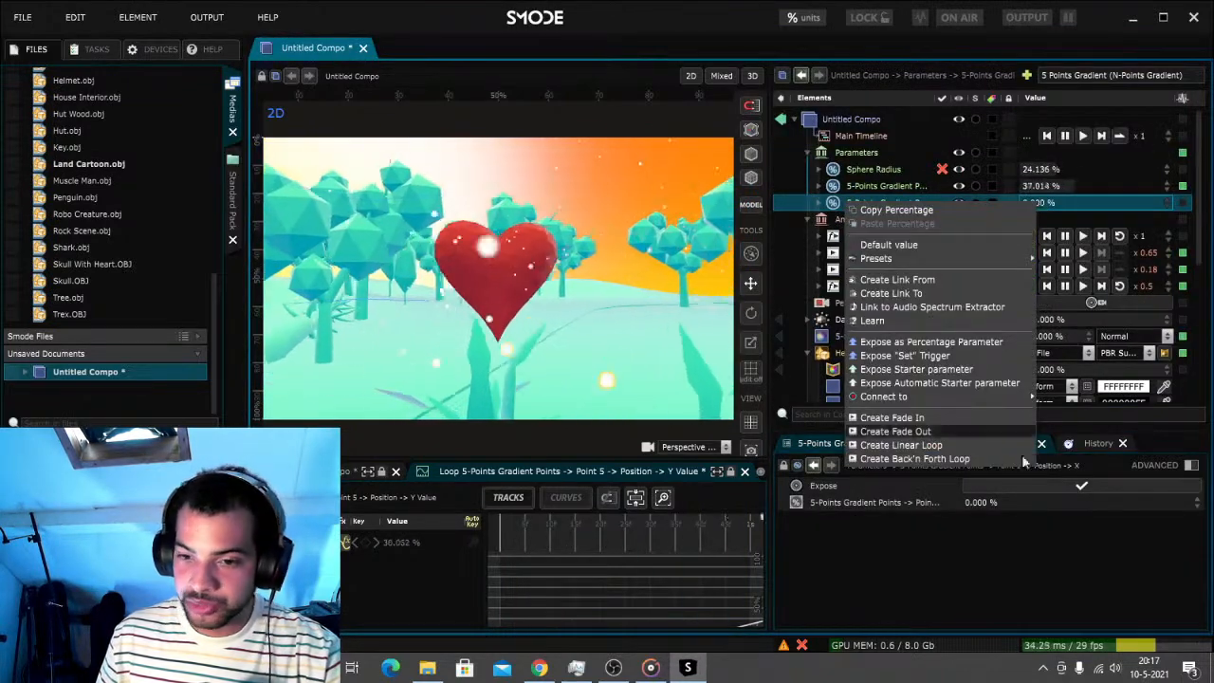
{"action": "left_click", "coordinate": [923, 459]}
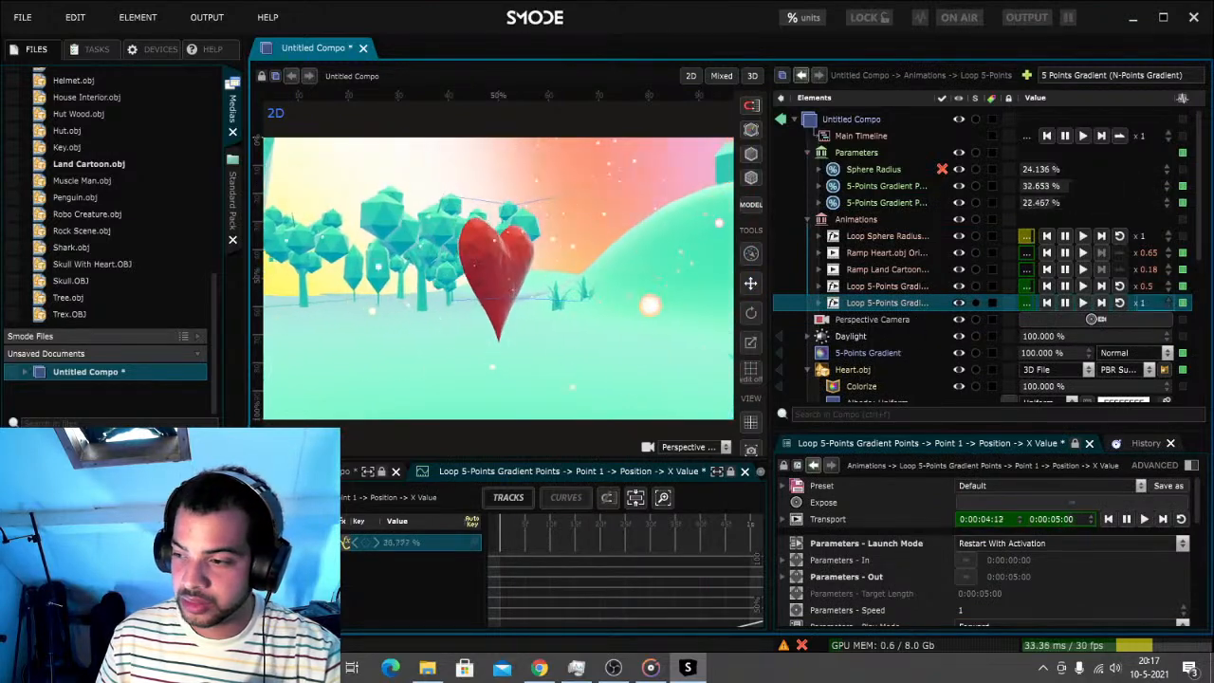
{"action": "type", "text": "0.1"}
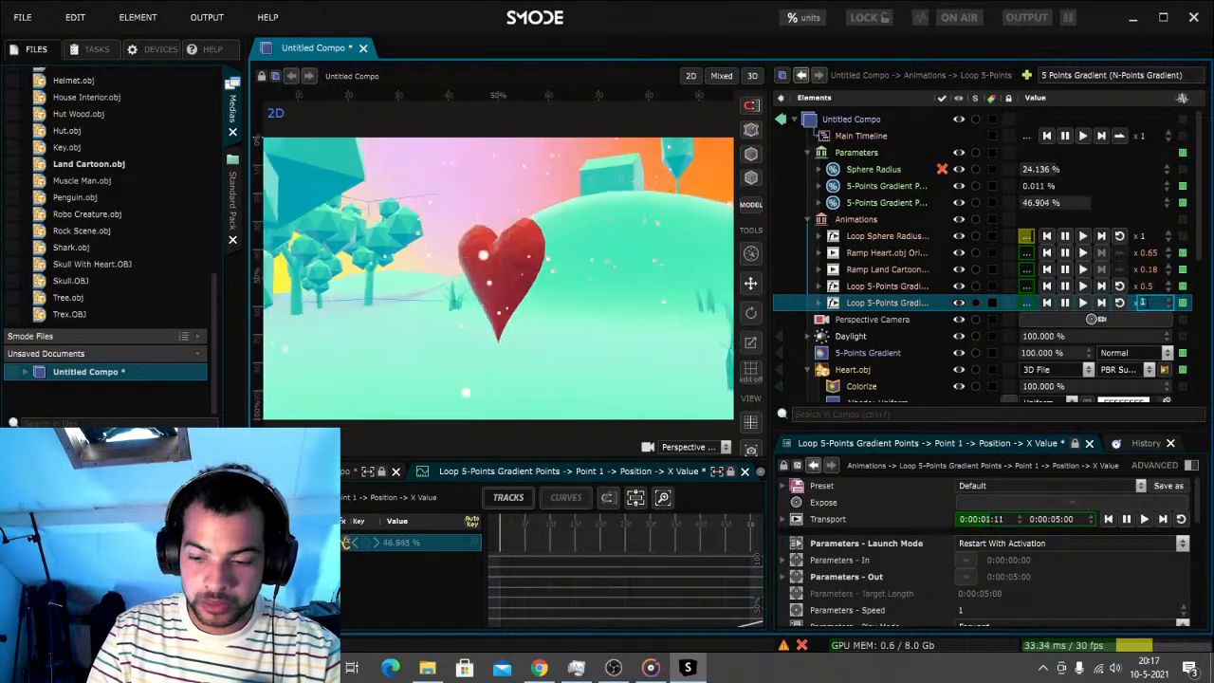
{"action": "type", "text": "5"}
{"action": "key", "text": "Return"}
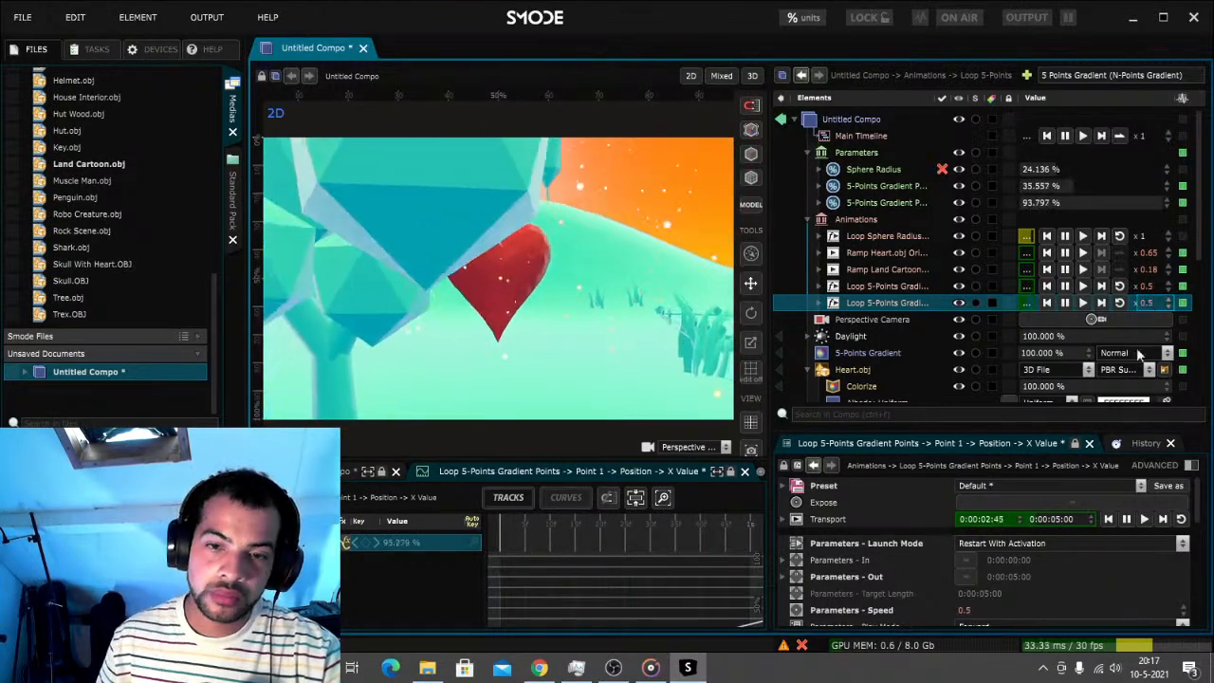
Collapse the Land Cartoon.obj and Heart.obj entries in the element tree
{"action": "scroll", "coordinate": [867, 334], "scroll_direction": "down", "scroll_amount": 4}
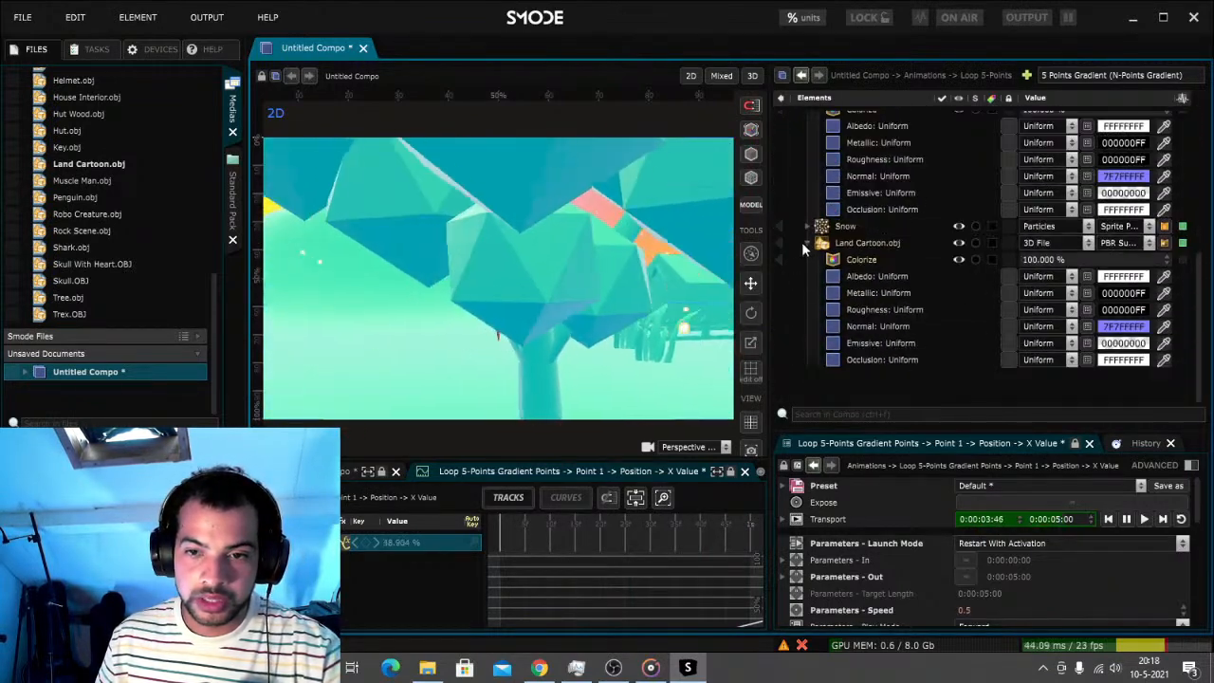
{"action": "left_click", "coordinate": [806, 243]}
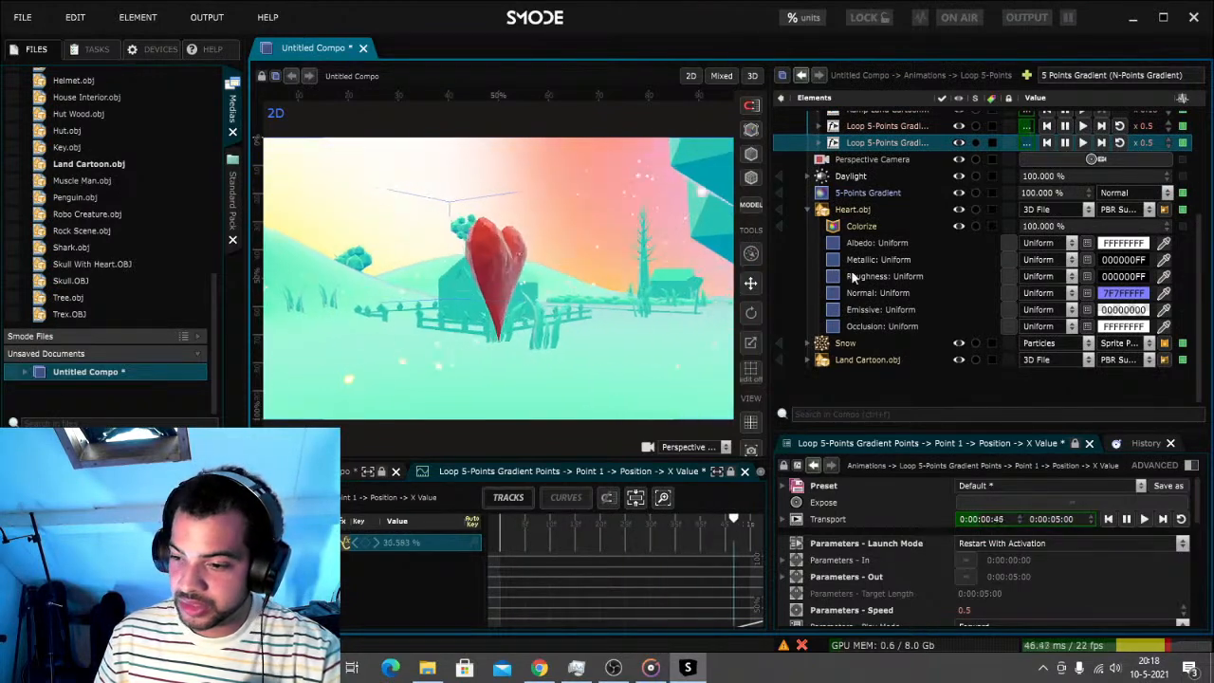
{"action": "scroll", "coordinate": [848, 283], "scroll_direction": "up", "scroll_amount": 3}
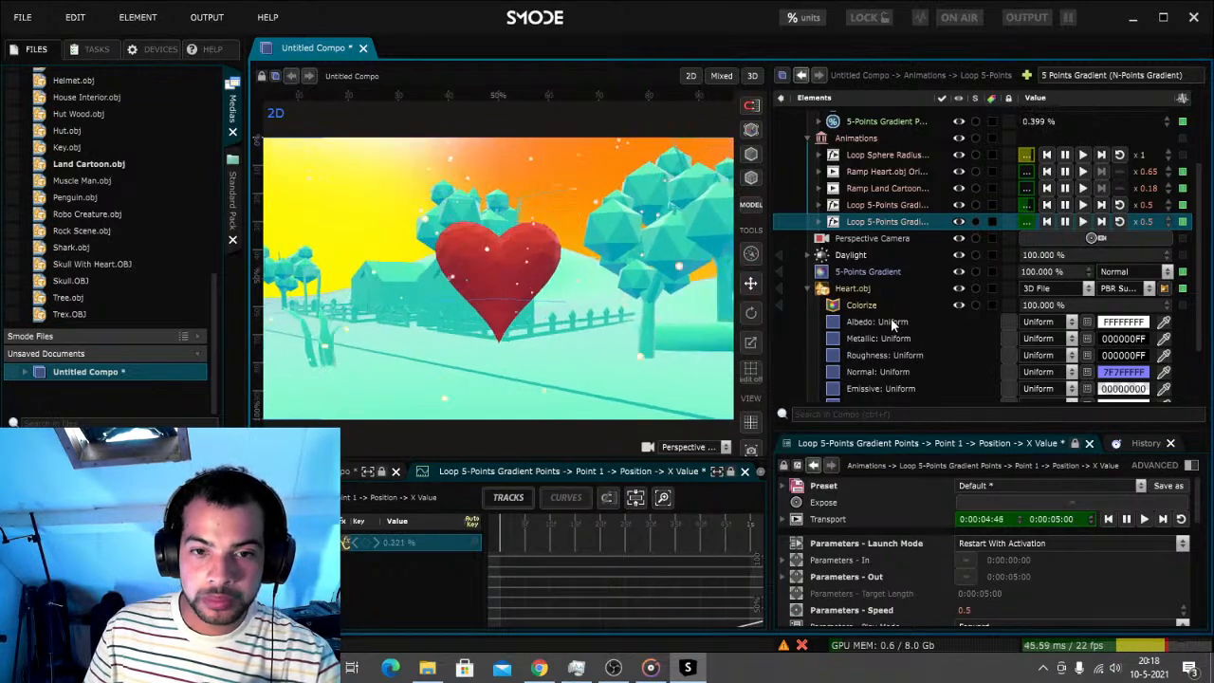
{"action": "left_click", "coordinate": [807, 286]}
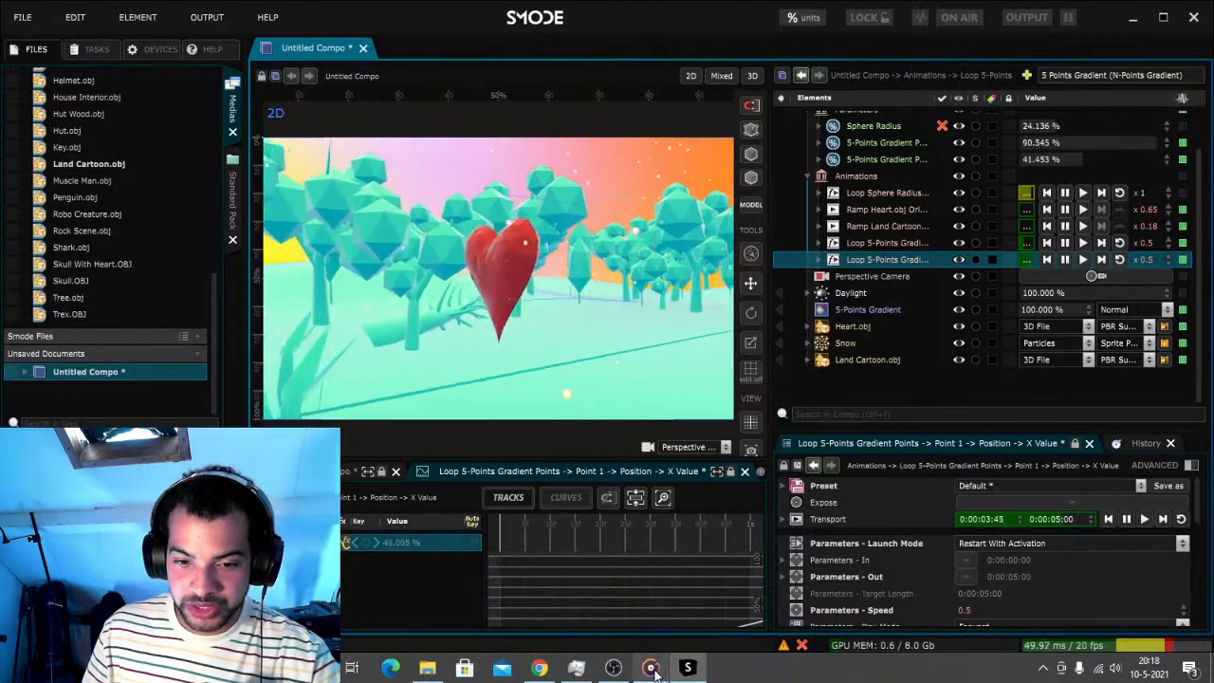
Switch to Groove Muziek to play the track briefly from about 0:55, and return to the SMODE composition
{"action": "left_click", "coordinate": [572, 667]}
{"action": "left_click", "coordinate": [531, 640]}
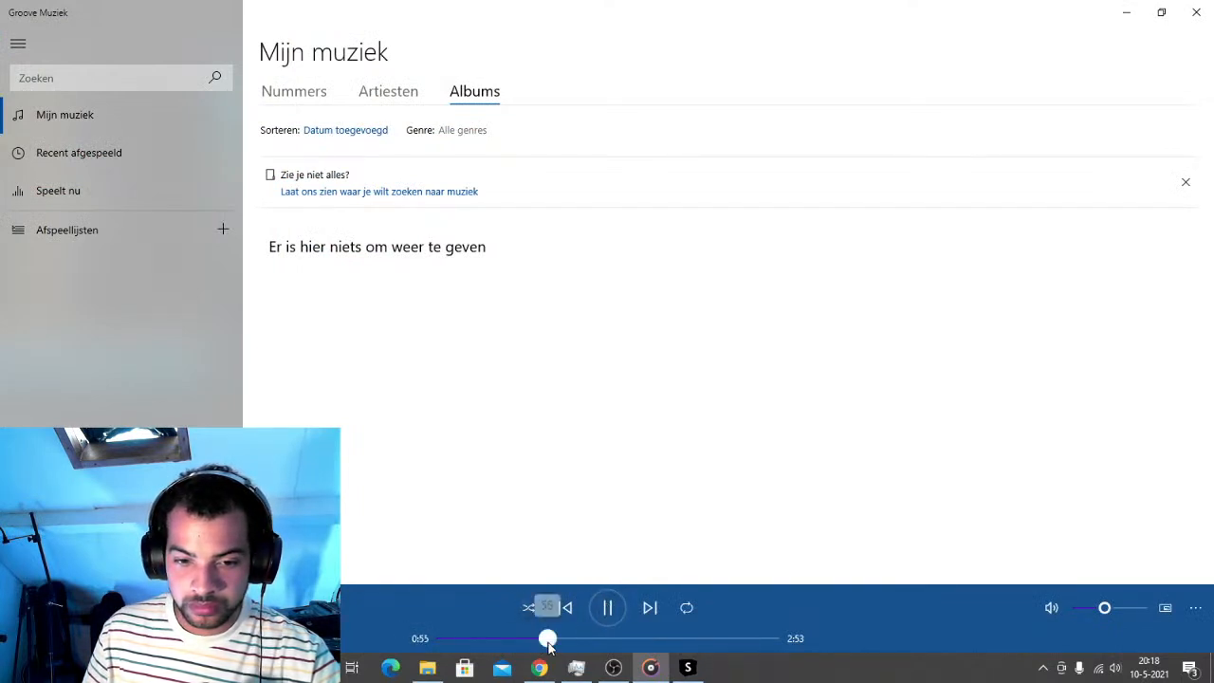
{"action": "left_click", "coordinate": [608, 610]}
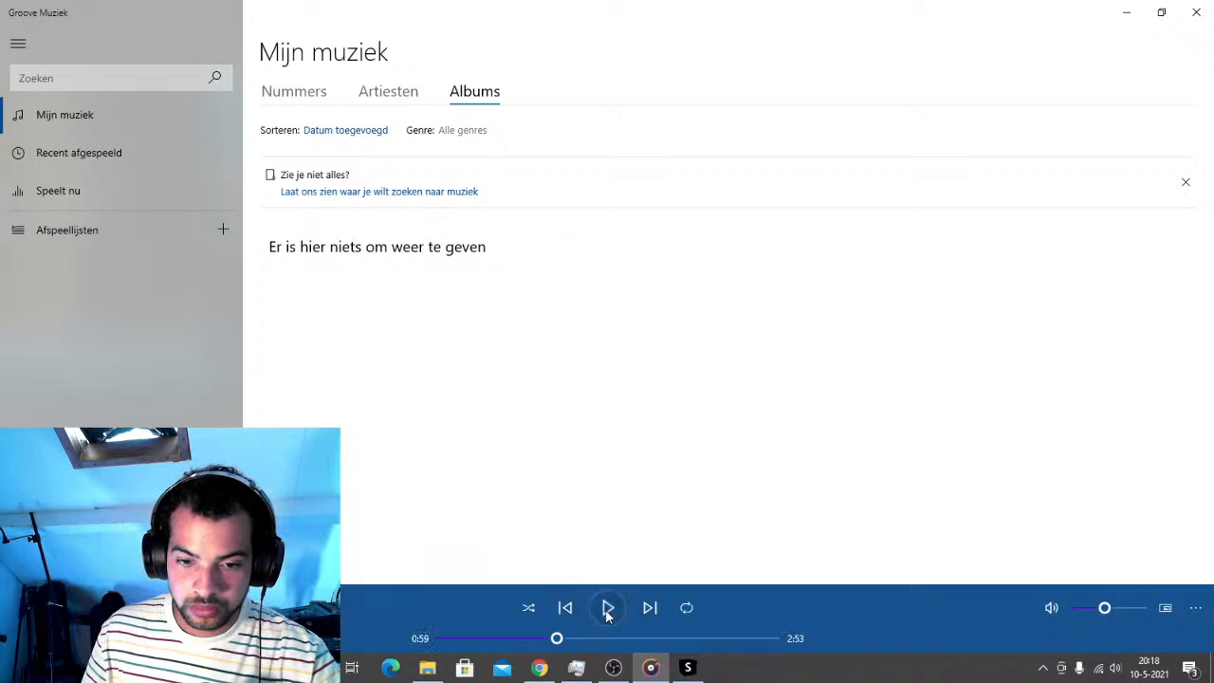
{"action": "left_click", "coordinate": [702, 669]}
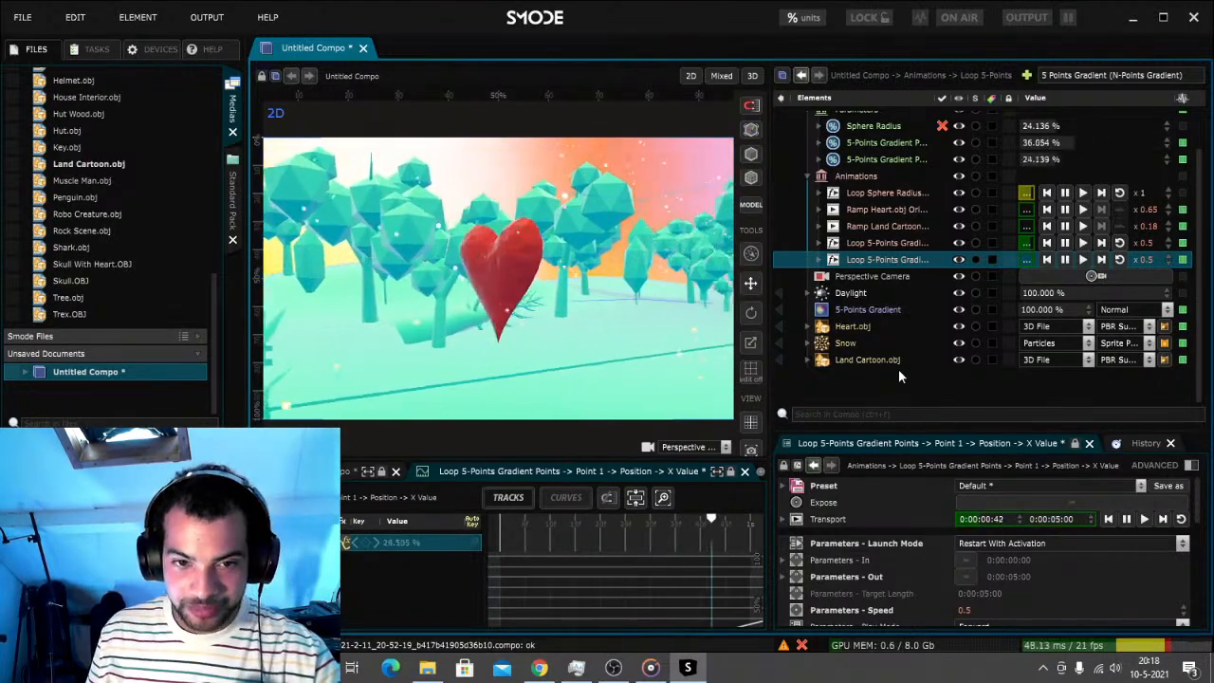
{"action": "left_click", "coordinate": [647, 656]}
{"action": "left_click", "coordinate": [649, 668]}
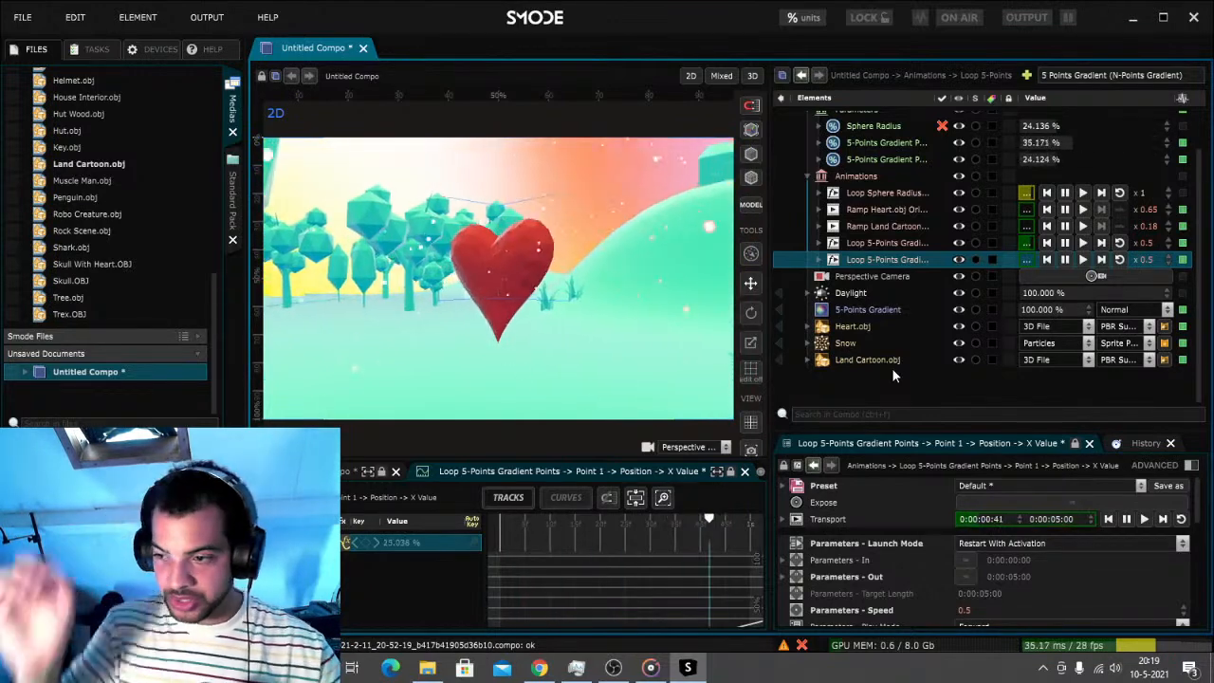
Save the untitled composition under the name 105
{"action": "key", "text": "ctrl+shift+s"}
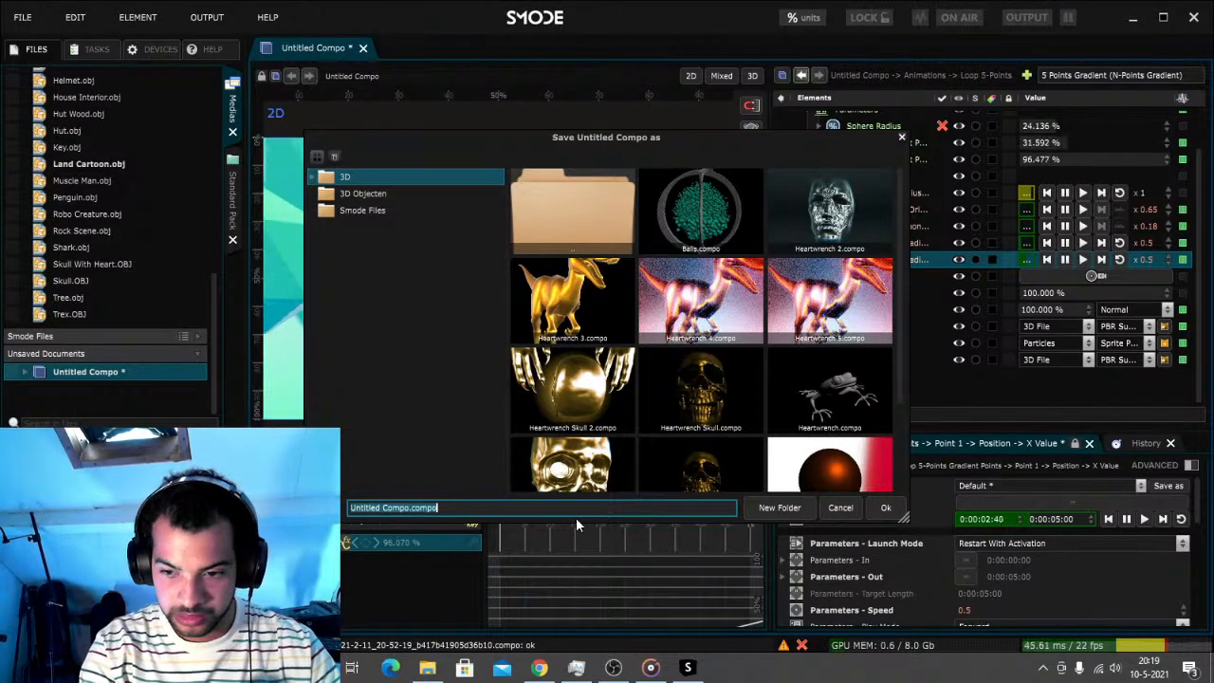
{"action": "type", "text": "105"}
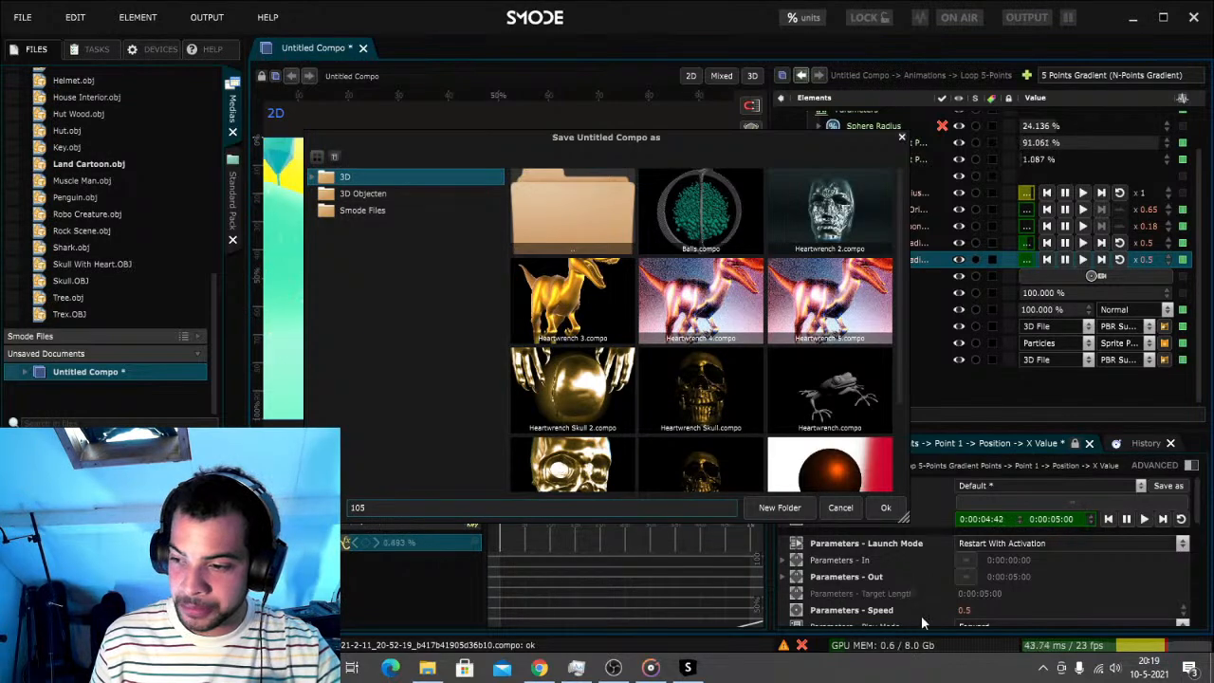
{"action": "left_click", "coordinate": [889, 508]}
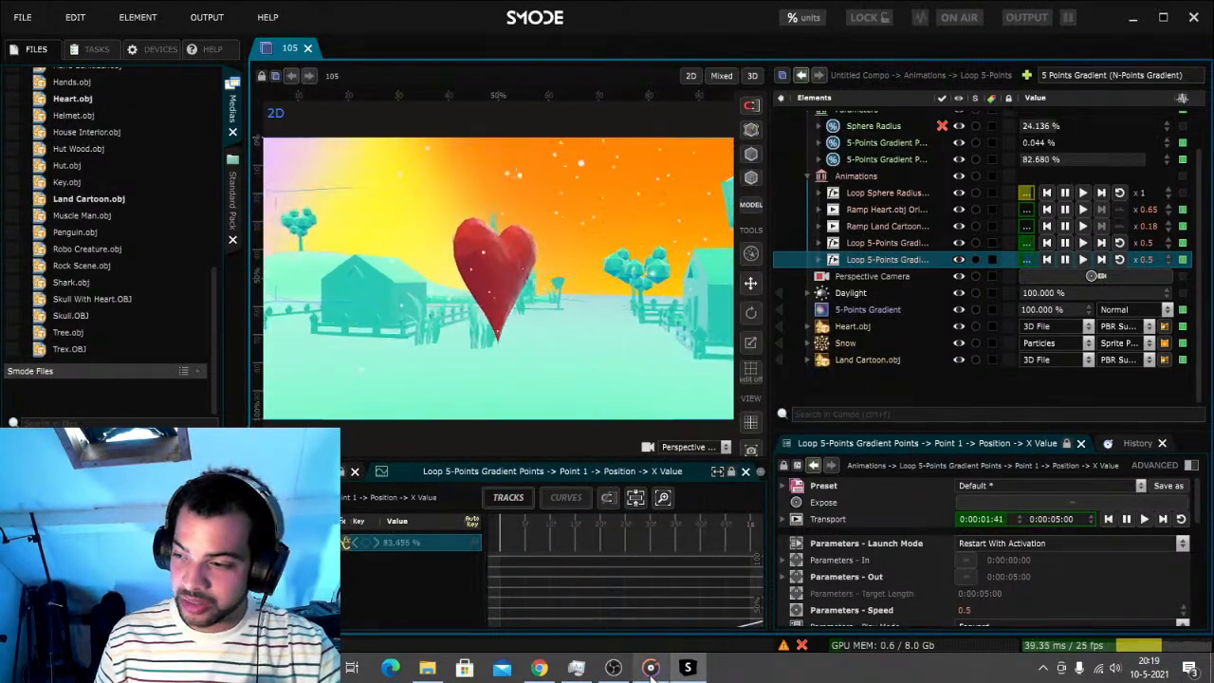
Switch to Groove Muziek to check the track's playback, and return to the SMODE composition
{"action": "left_click", "coordinate": [650, 668]}
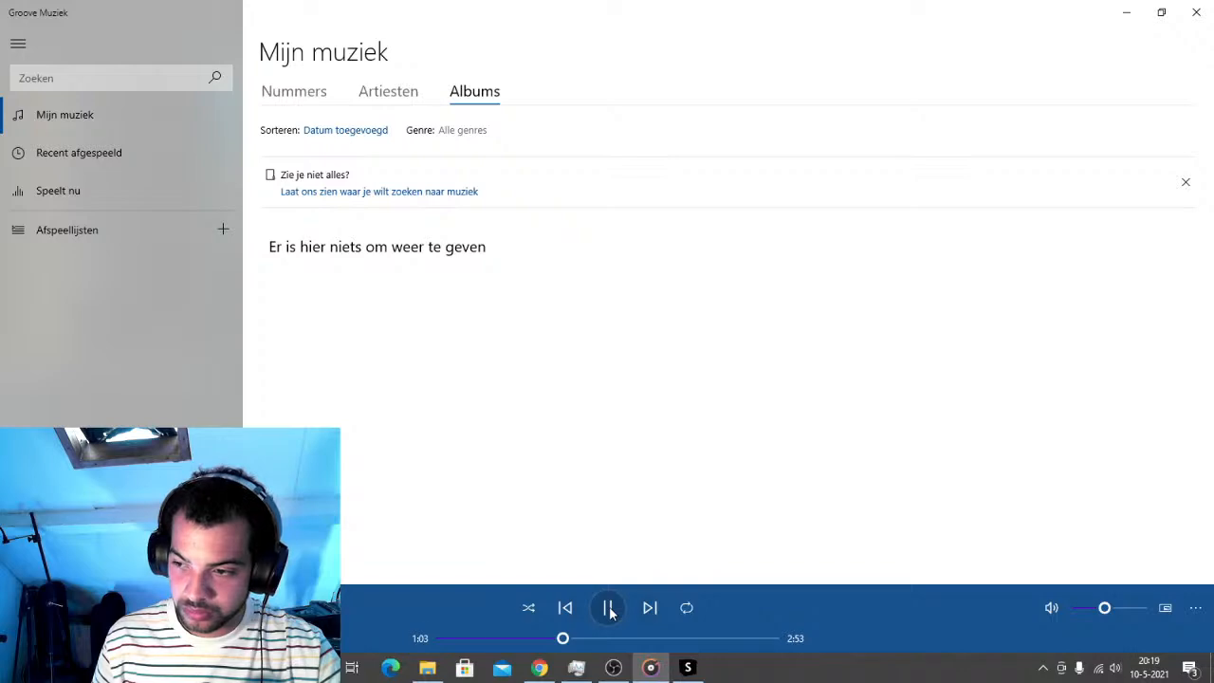
{"action": "left_click", "coordinate": [687, 667]}
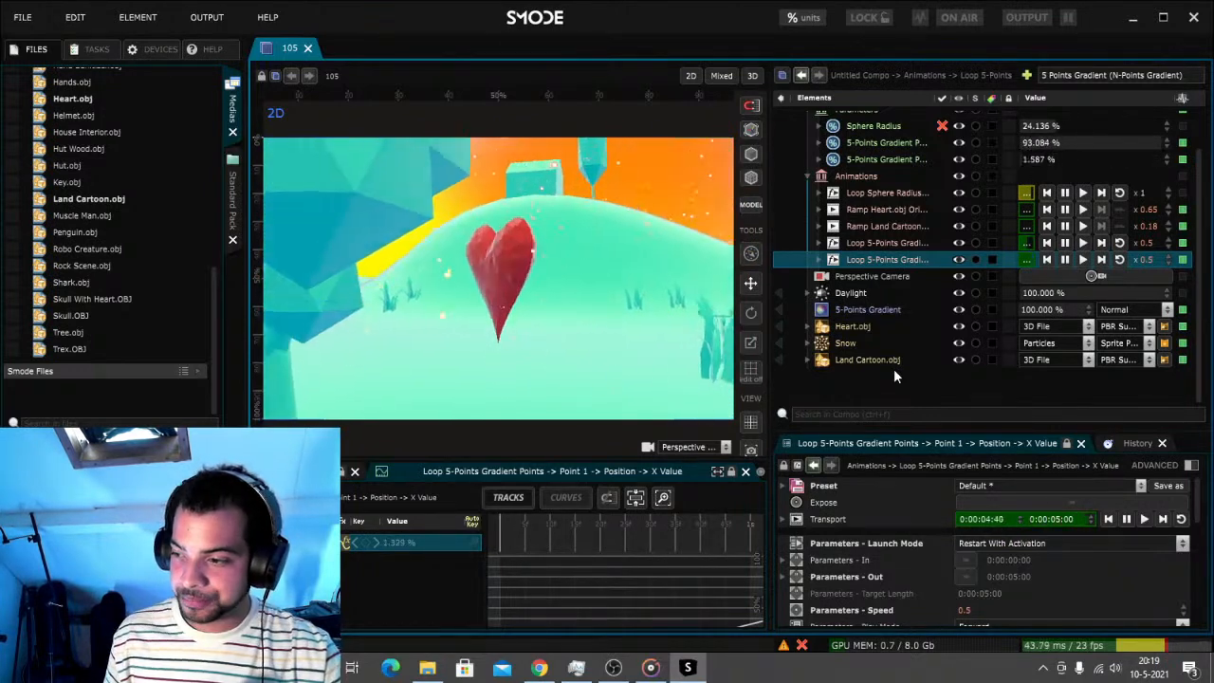
Delete Heart.obj from the composition and add Skull With Heart.OBJ from the 3D object files at the end of the element tree
{"action": "left_click", "coordinate": [859, 325]}
{"action": "key", "text": "Delete"}
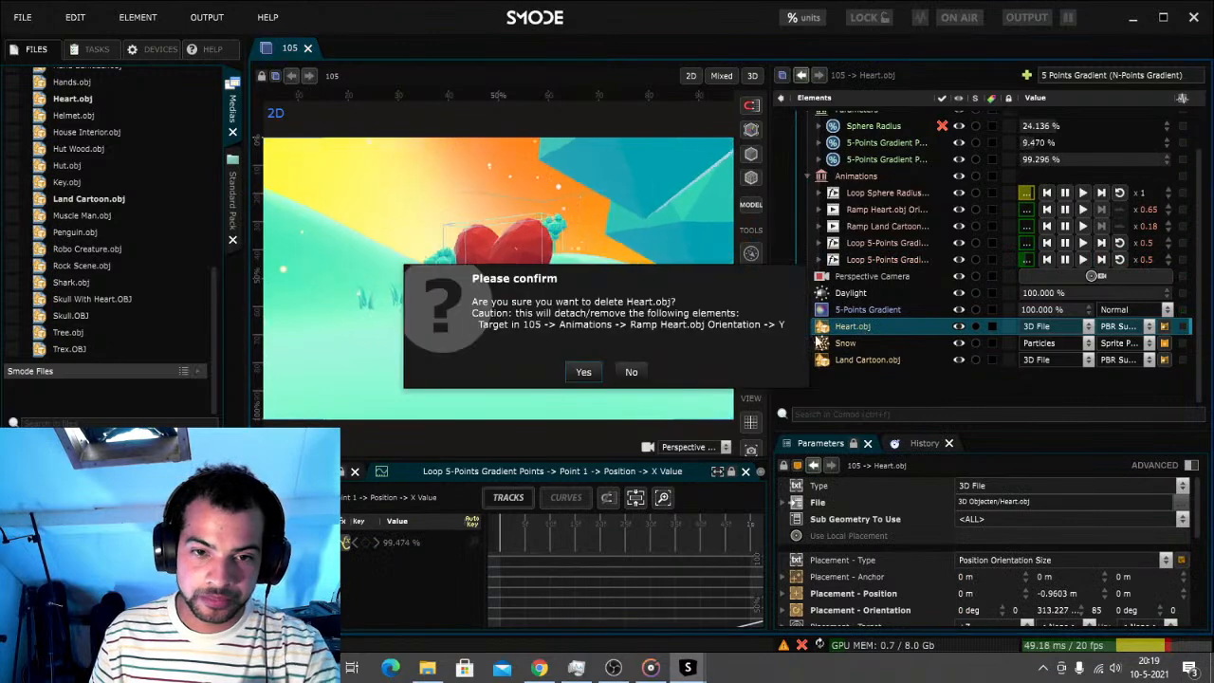
{"action": "left_click", "coordinate": [585, 373]}
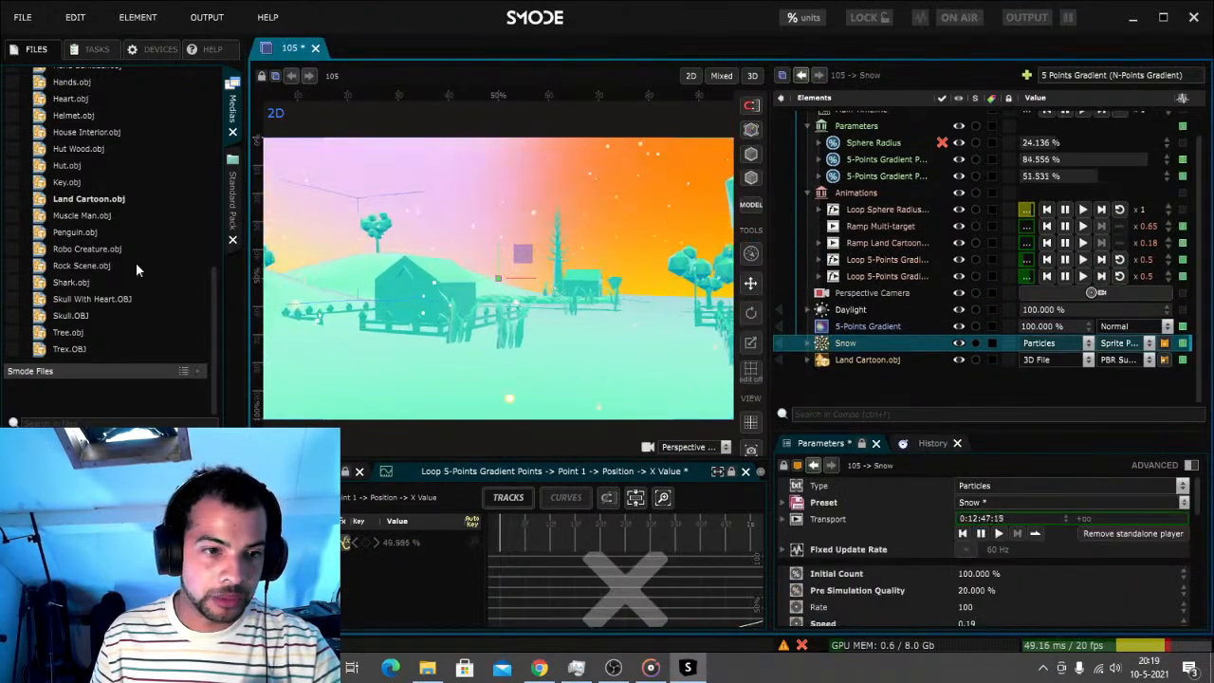
{"action": "left_click_drag", "start_coordinate": [105, 299], "coordinate": [916, 381]}
{"action": "left_click", "coordinate": [865, 375]}
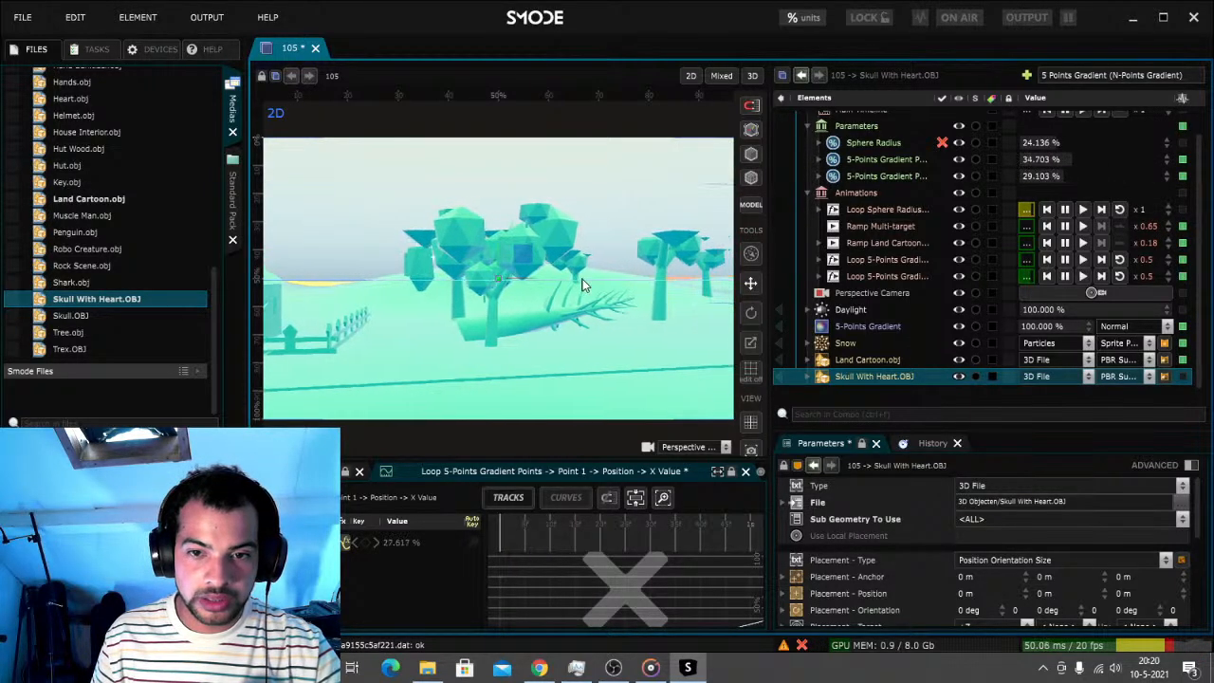
Hide Land Cartoon.obj and inspect Skull With Heart.OBJ in the 3D view, returning to the 2D view
{"action": "scroll", "coordinate": [586, 302], "scroll_direction": "down", "scroll_amount": 1}
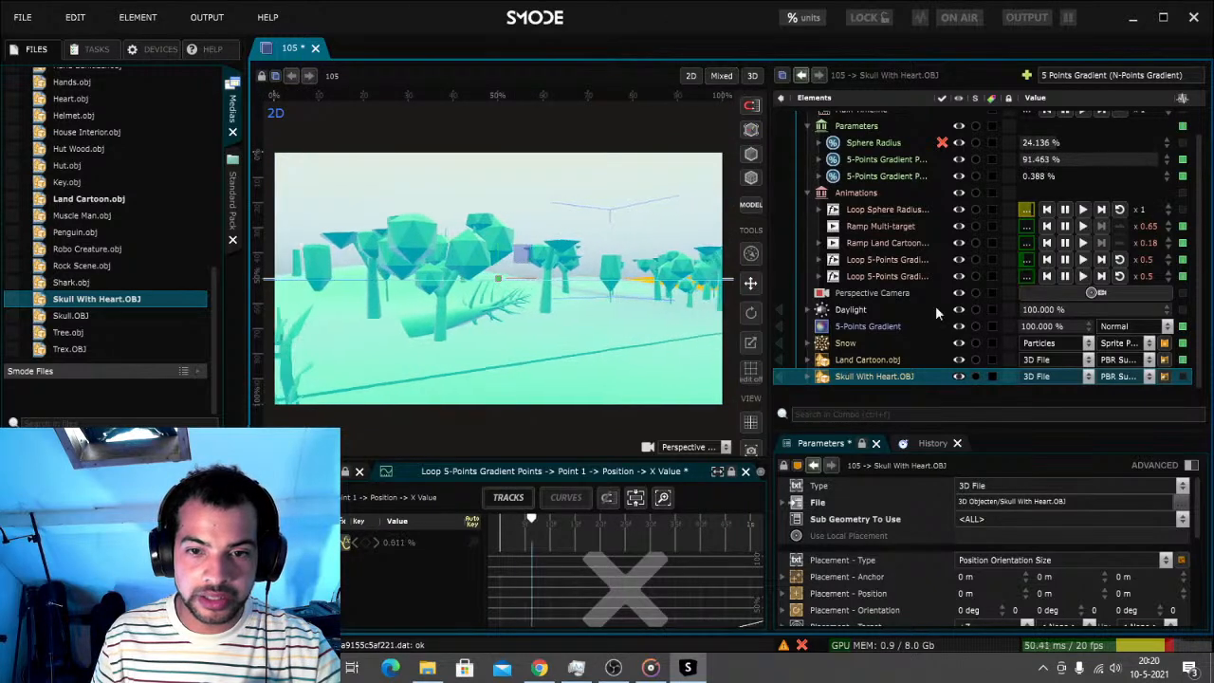
{"action": "left_click", "coordinate": [960, 359]}
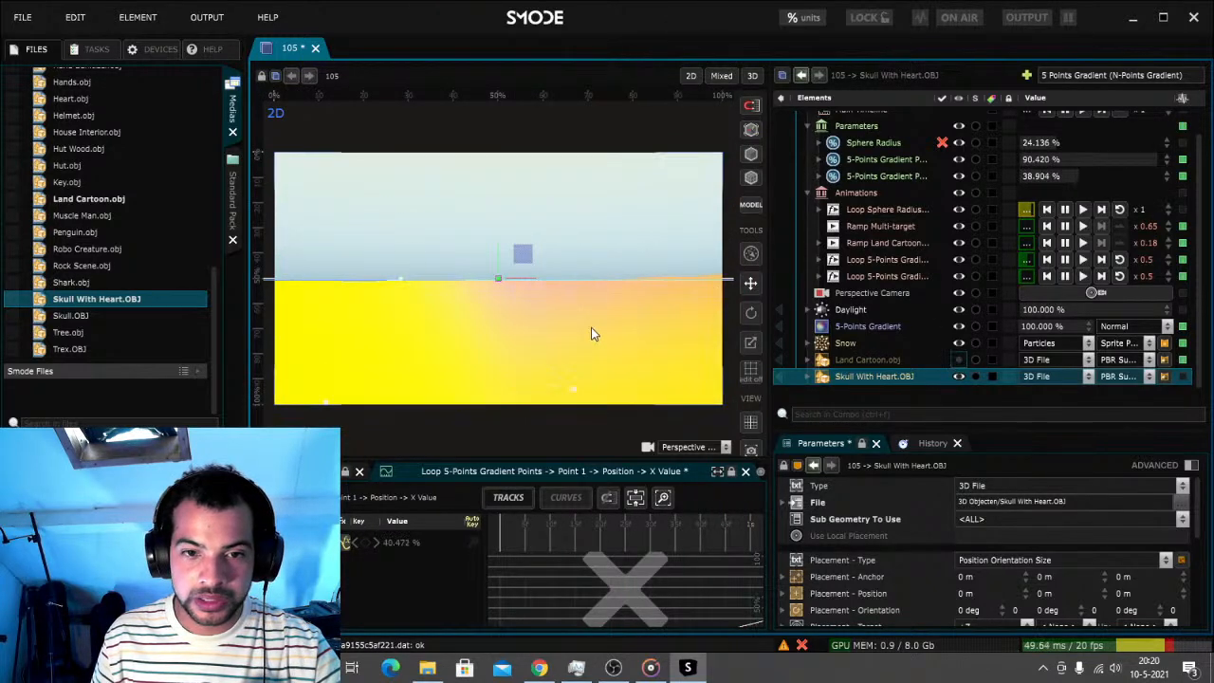
{"action": "scroll", "coordinate": [581, 308], "scroll_direction": "up", "scroll_amount": 4}
{"action": "scroll", "coordinate": [582, 308], "scroll_direction": "down", "scroll_amount": 4}
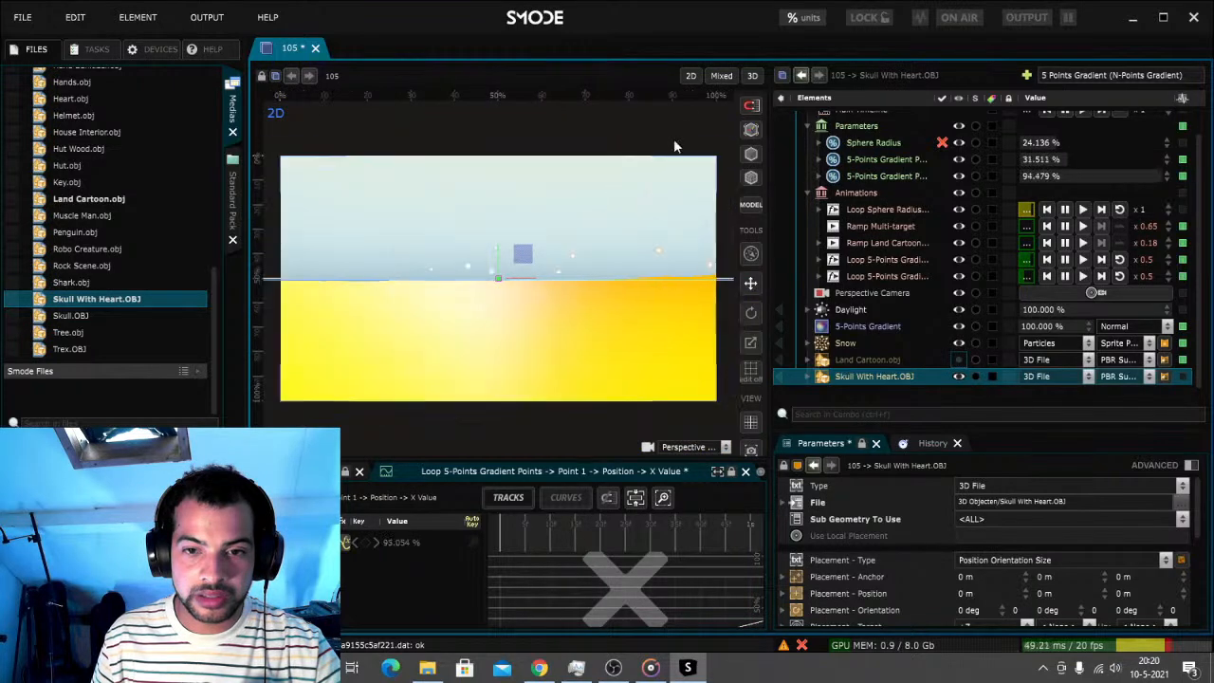
{"action": "left_click", "coordinate": [750, 76]}
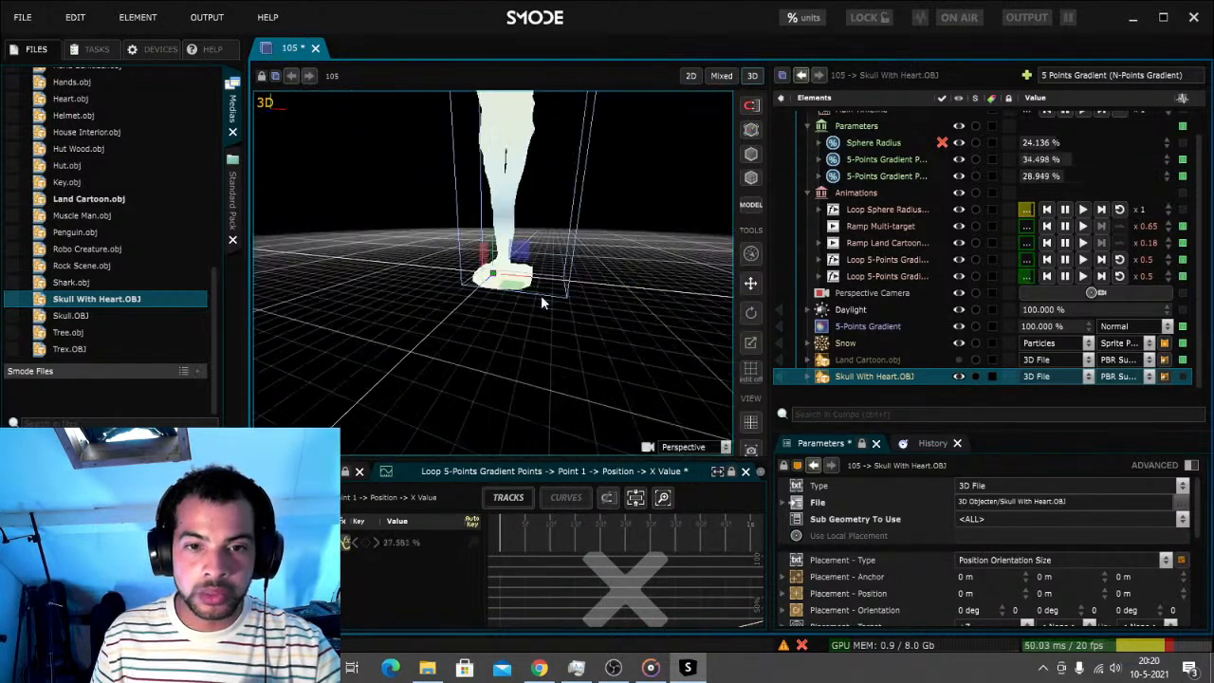
{"action": "left_click", "coordinate": [689, 76]}
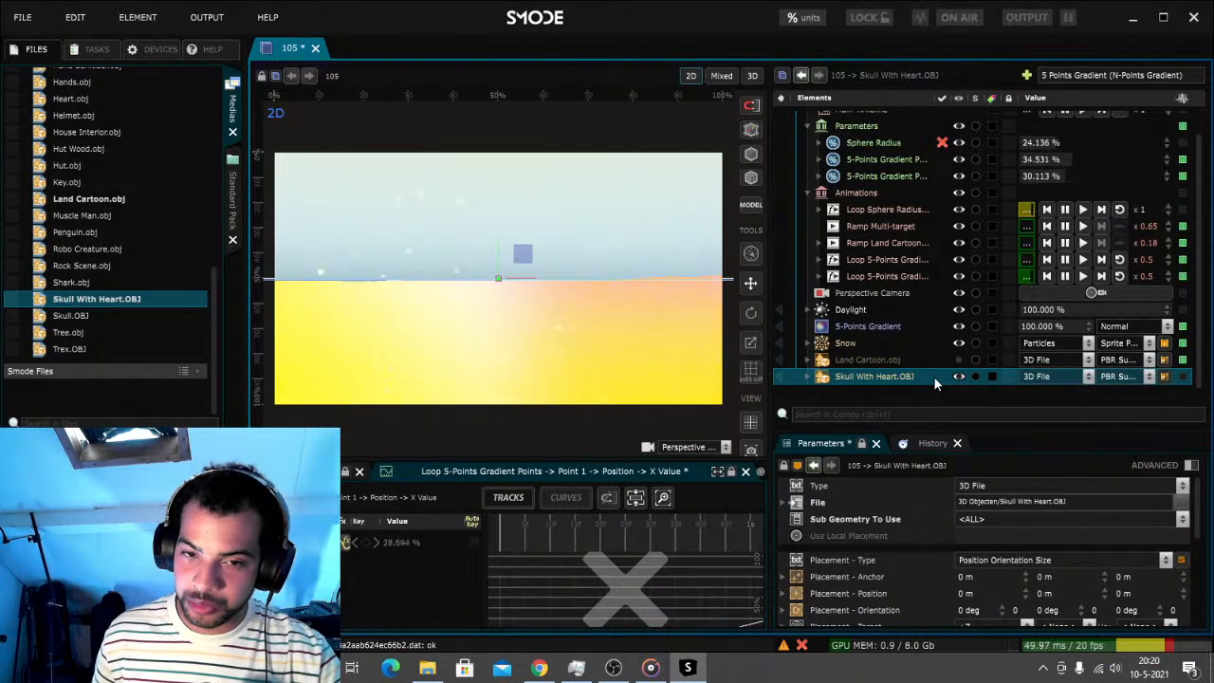
Reduce the placement size of Skull With Heart.OBJ to 0.001 on all axes and lower its Y position to -0.98 m
{"action": "scroll", "coordinate": [974, 573], "scroll_direction": "down", "scroll_amount": 3}
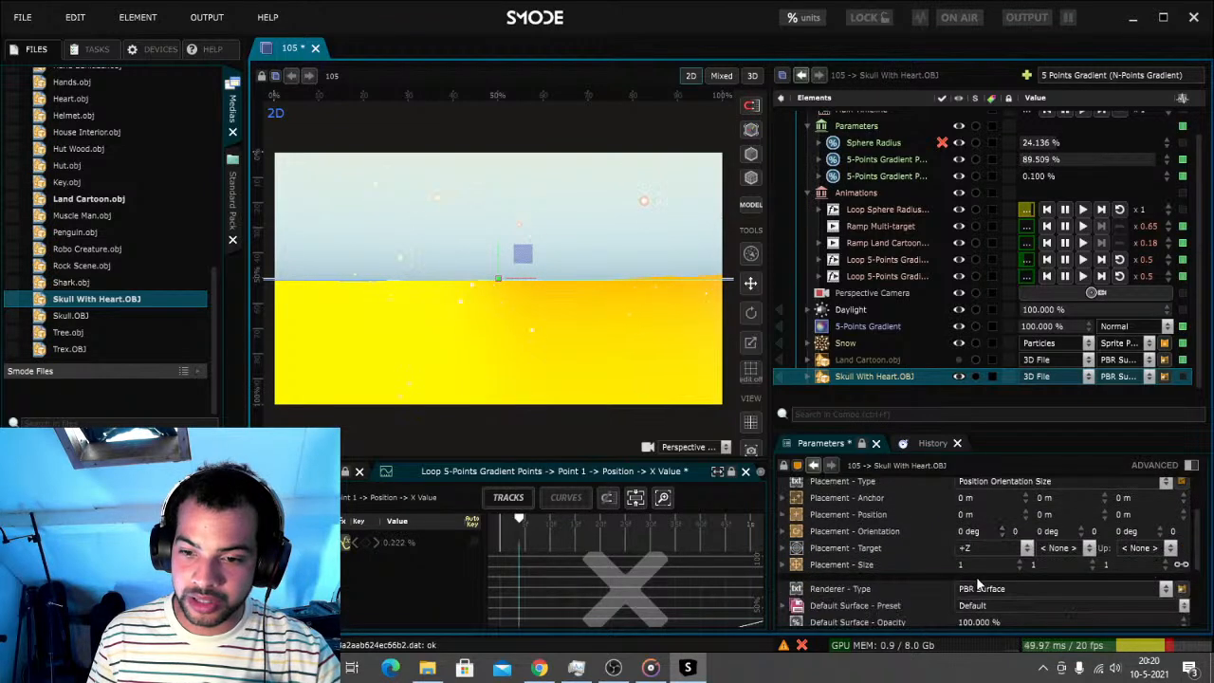
{"action": "double_click", "coordinate": [969, 566]}
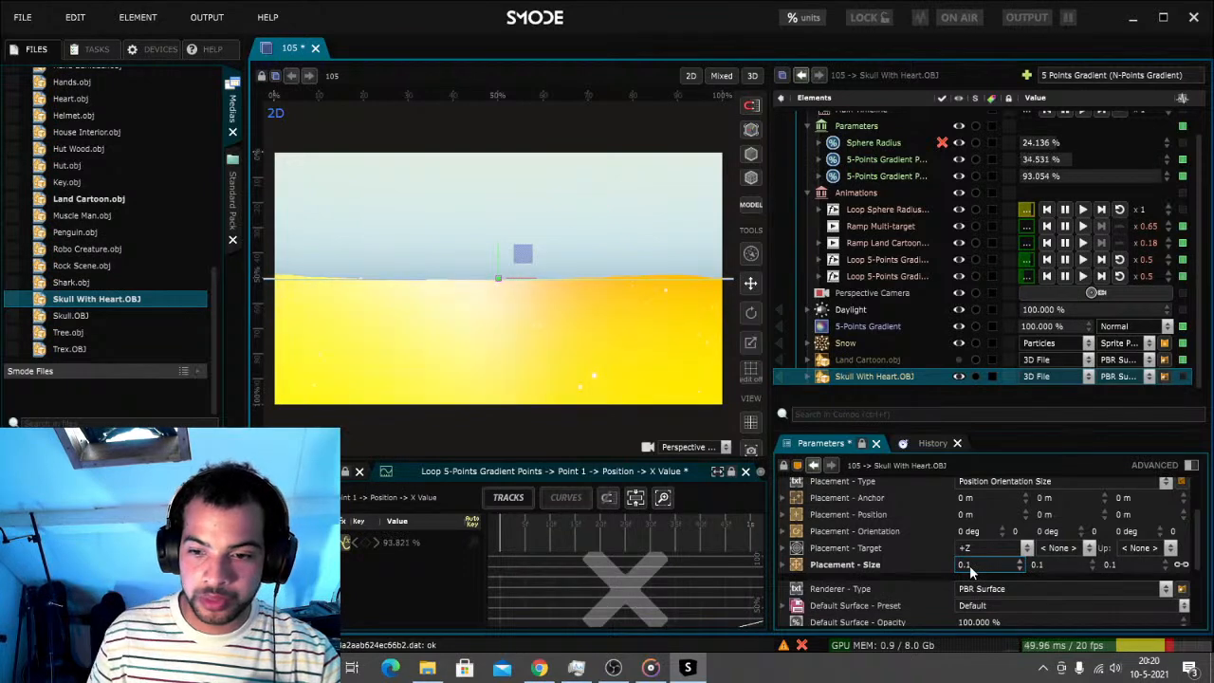
{"action": "mouse_move", "coordinate": [982, 567]}
{"action": "left_mouse_down"}
{"action": "mouse_move", "coordinate": [982, 584]}
{"action": "mouse_move", "coordinate": [982, 571]}
{"action": "left_mouse_up"}
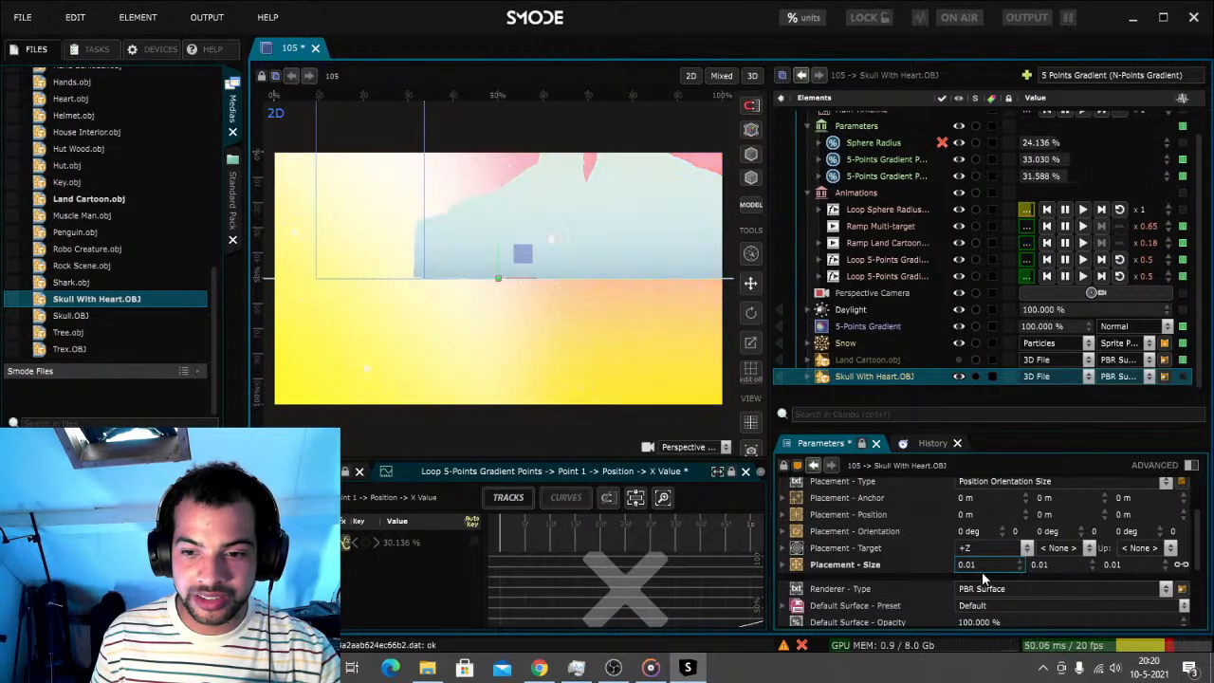
{"action": "double_click", "coordinate": [984, 565]}
{"action": "type", "text": "0.001"}
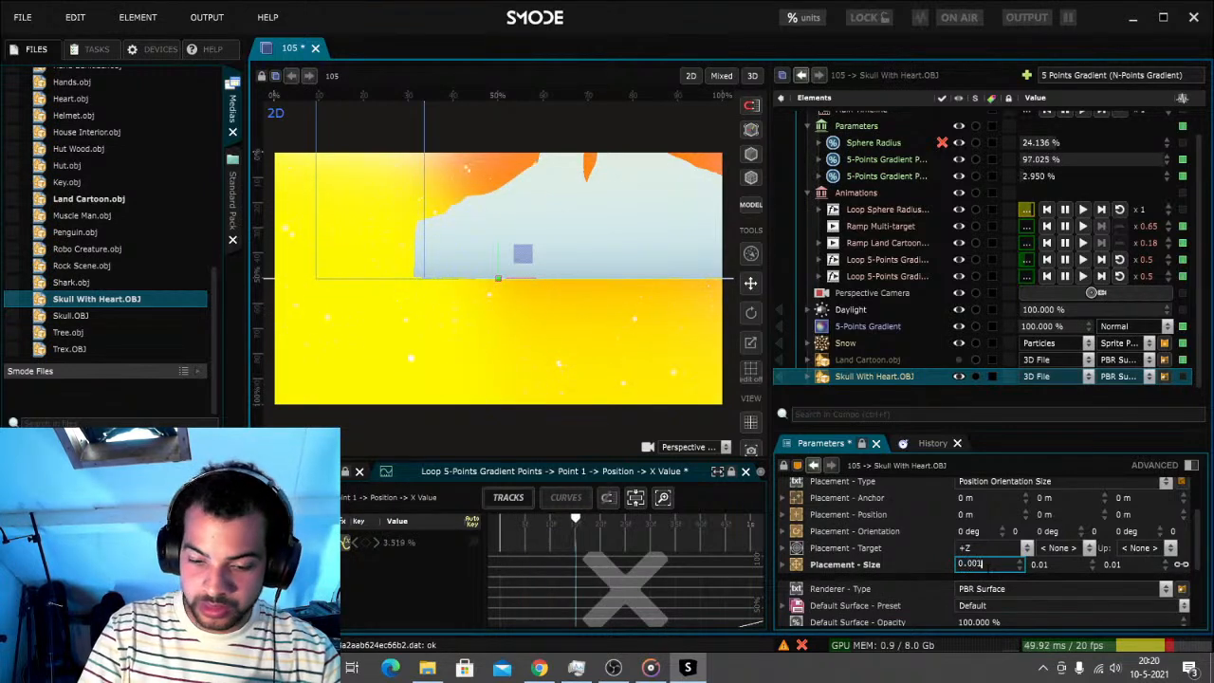
{"action": "key", "text": "Return"}
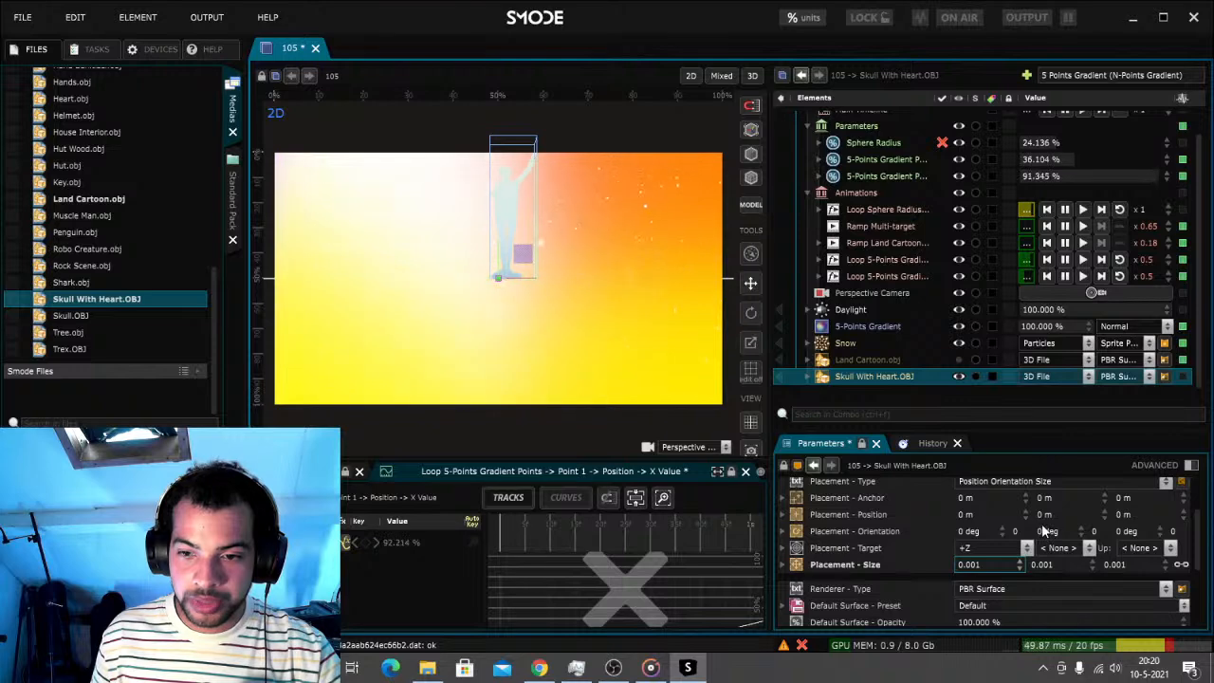
{"action": "left_click_drag", "start_coordinate": [1052, 515], "coordinate": [1052, 527]}
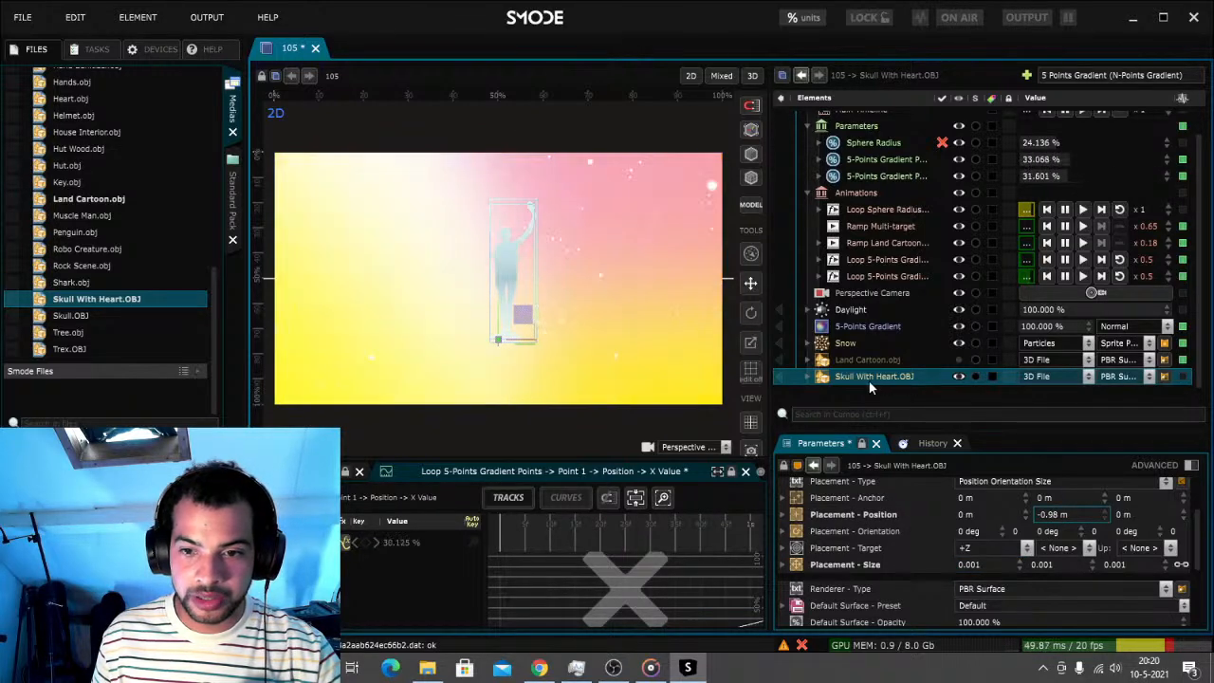
Try a placement size of 0.003 for Skull With Heart.OBJ, settle on 0.002, and lower its Y position to -2.89 m
{"action": "double_click", "coordinate": [982, 564]}
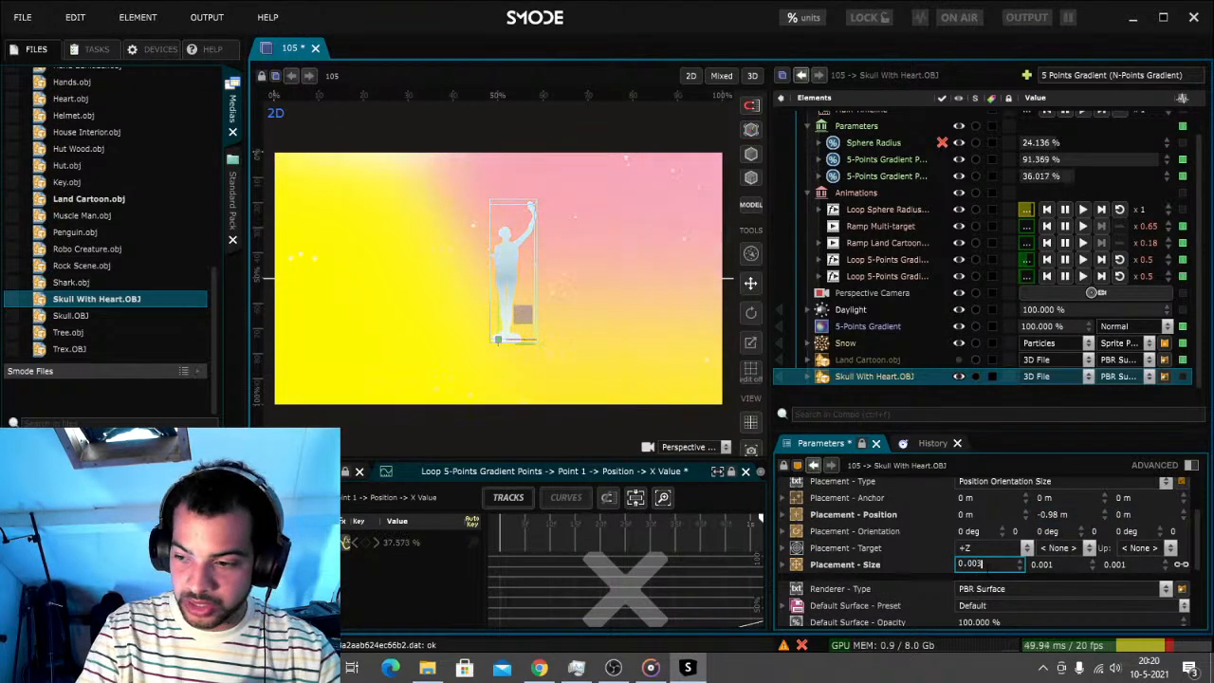
{"action": "type", "text": "0.003"}
{"action": "key", "text": "Return"}
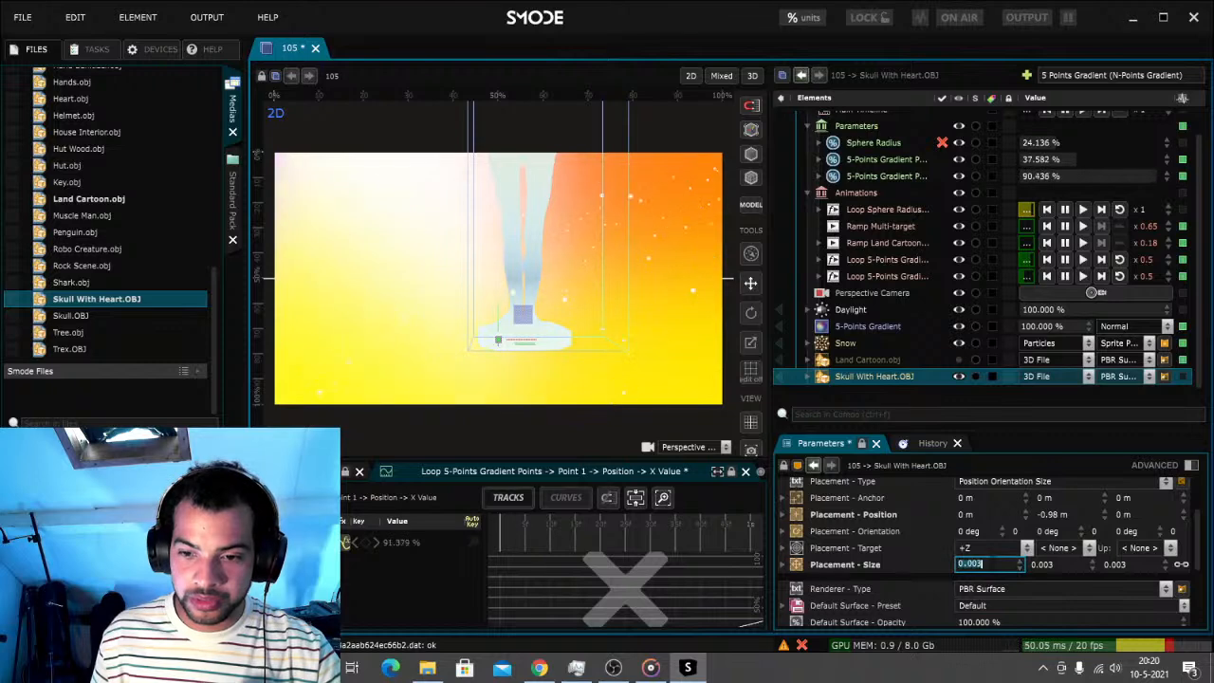
{"action": "type", "text": "0"}
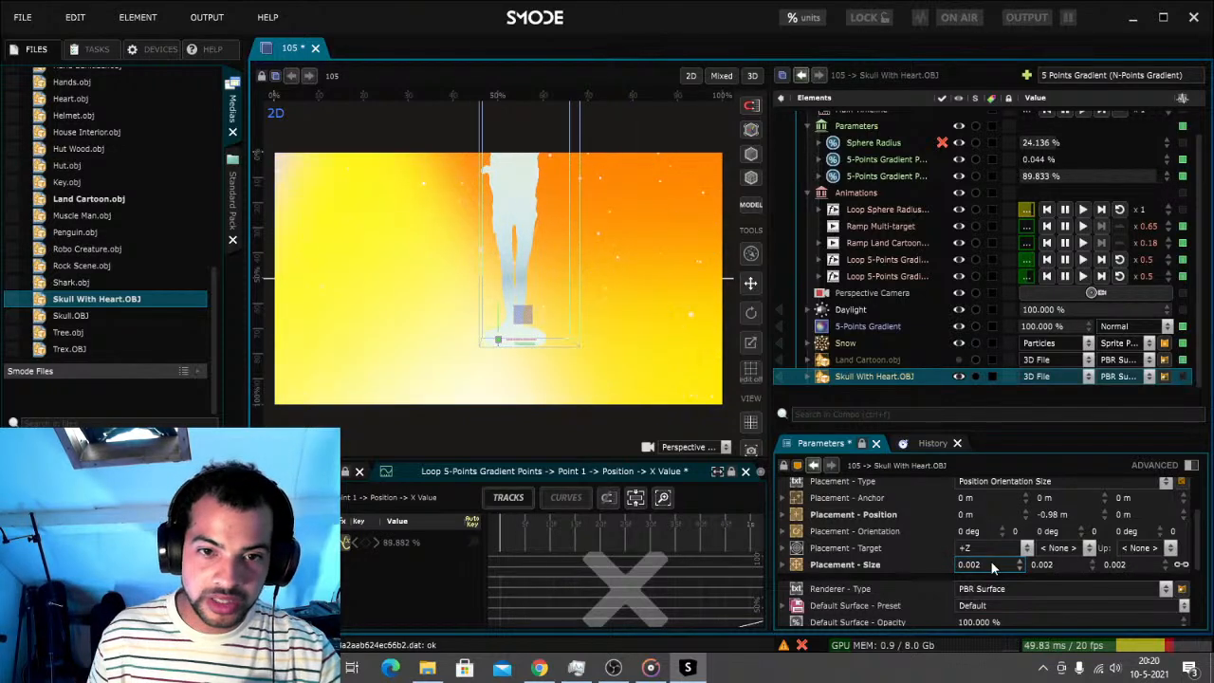
{"action": "left_click_drag", "start_coordinate": [1053, 514], "coordinate": [1053, 618]}
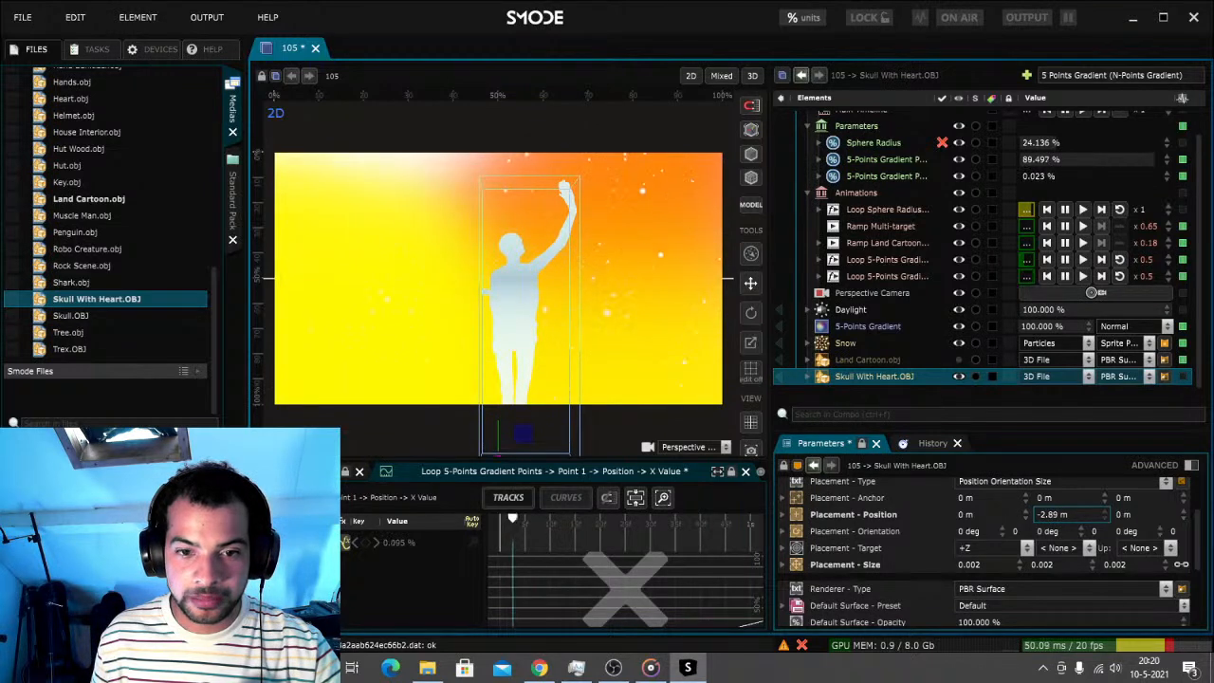
Add a Gold (imperfect) PBR Surface renderer to Skull With Heart.OBJ and enable its Flat Shading
{"action": "right_click", "coordinate": [882, 377]}
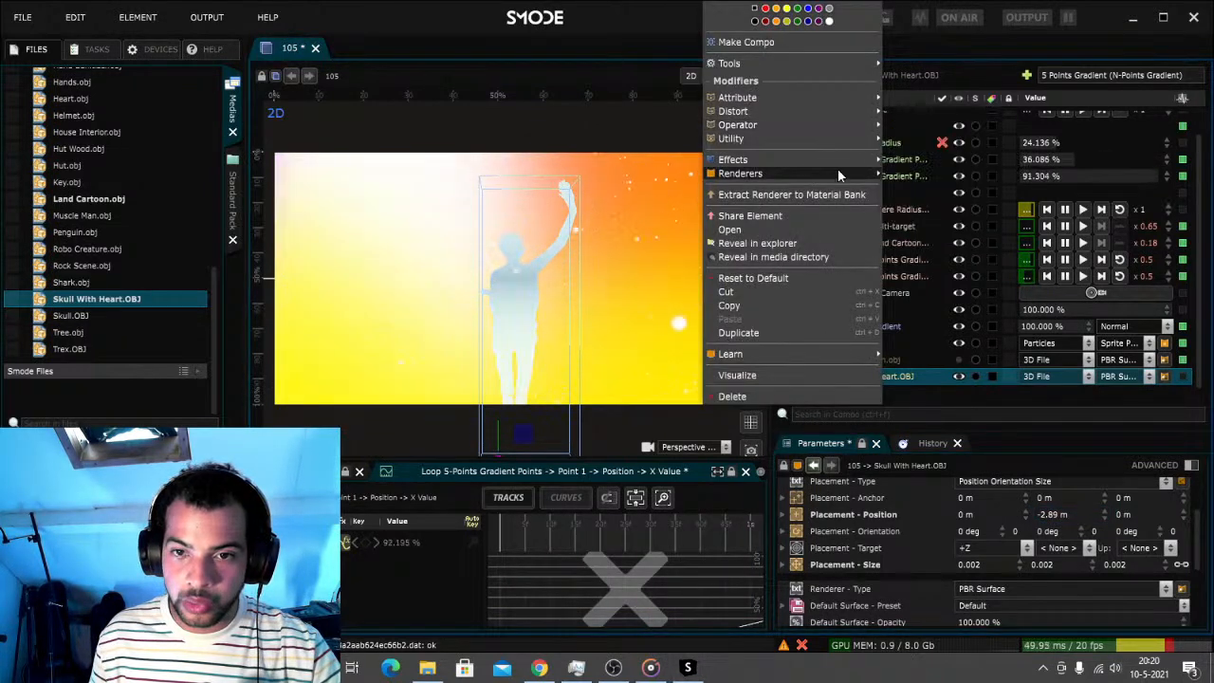
{"action": "mouse_move", "coordinate": [837, 172]}
{"action": "mouse_move", "coordinate": [980, 209]}
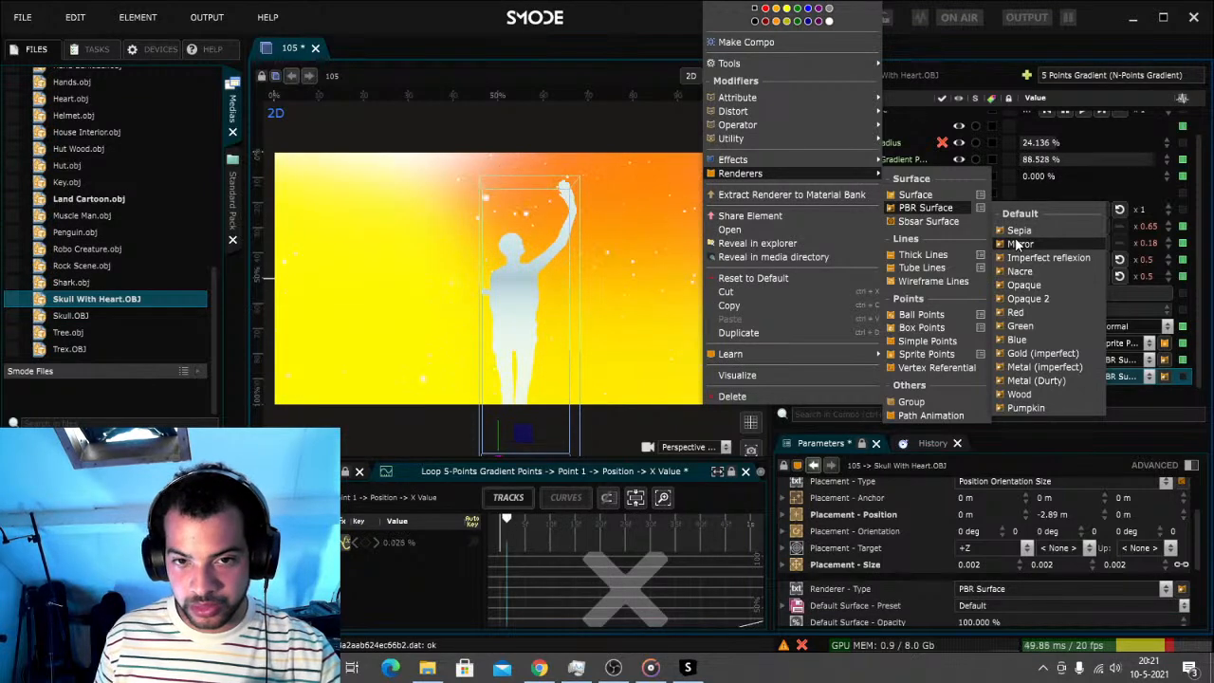
{"action": "left_click", "coordinate": [1036, 353]}
{"action": "left_click", "coordinate": [1027, 551]}
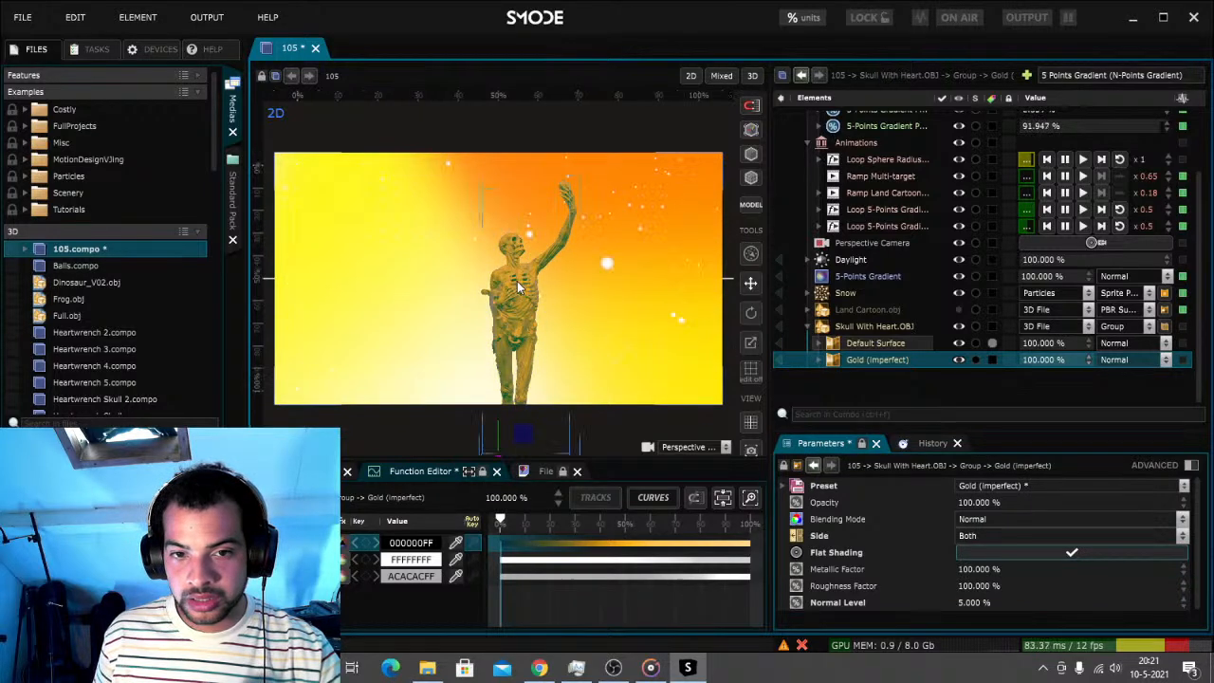
Inspect the gold skeleton up close and save the composition
{"action": "scroll", "coordinate": [536, 287], "scroll_direction": "up", "scroll_amount": 1}
{"action": "scroll", "coordinate": [569, 256], "scroll_direction": "up", "scroll_amount": 2}
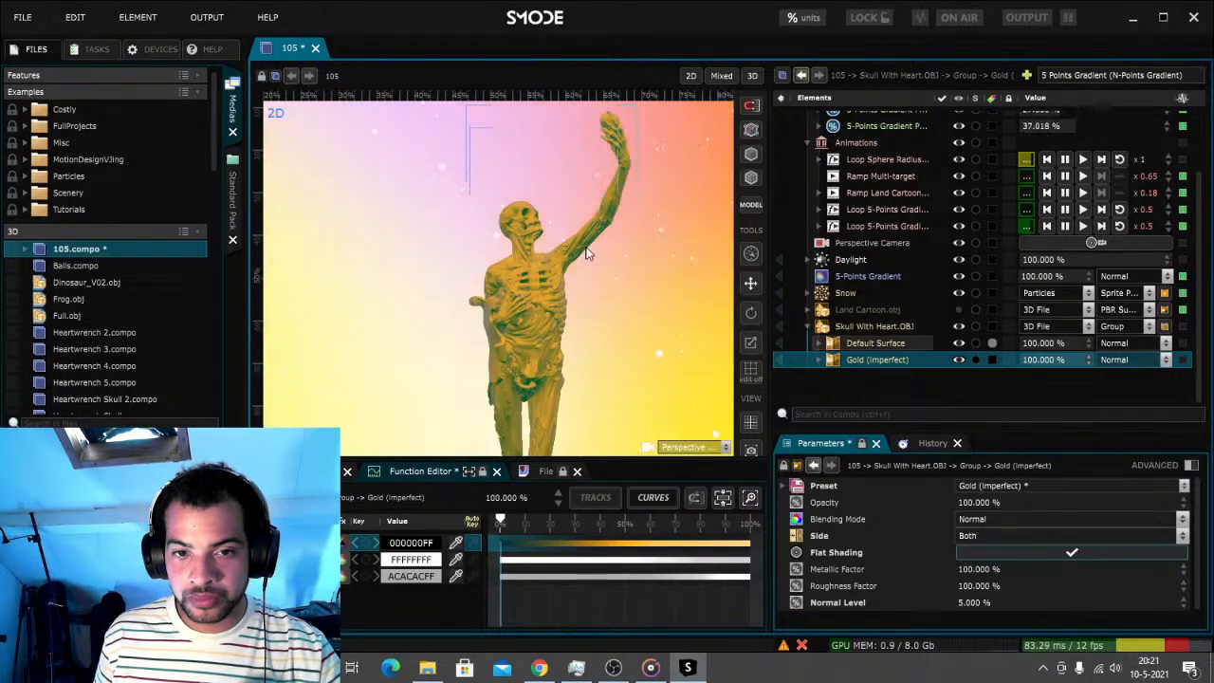
{"action": "scroll", "coordinate": [580, 260], "scroll_direction": "down", "scroll_amount": 3}
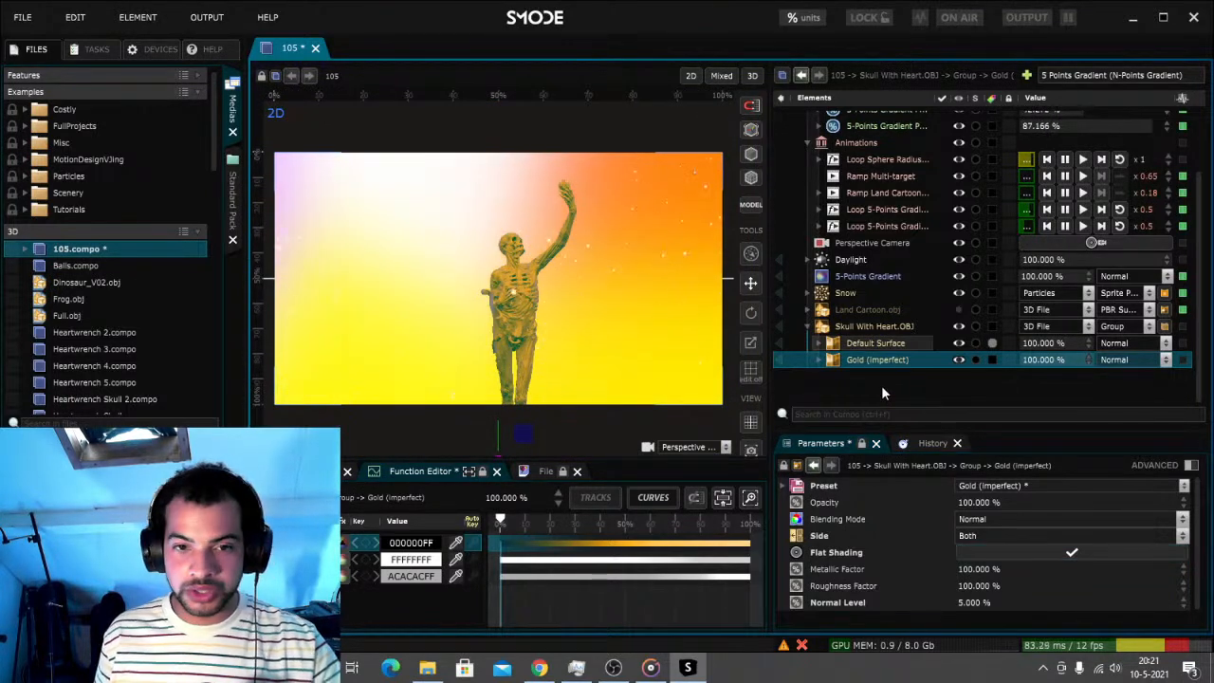
{"action": "key", "text": "ctrl+s"}
Apply the Dawn 1 preset to the Daylight element and disable its Render Skybox option
{"action": "left_click", "coordinate": [863, 258]}
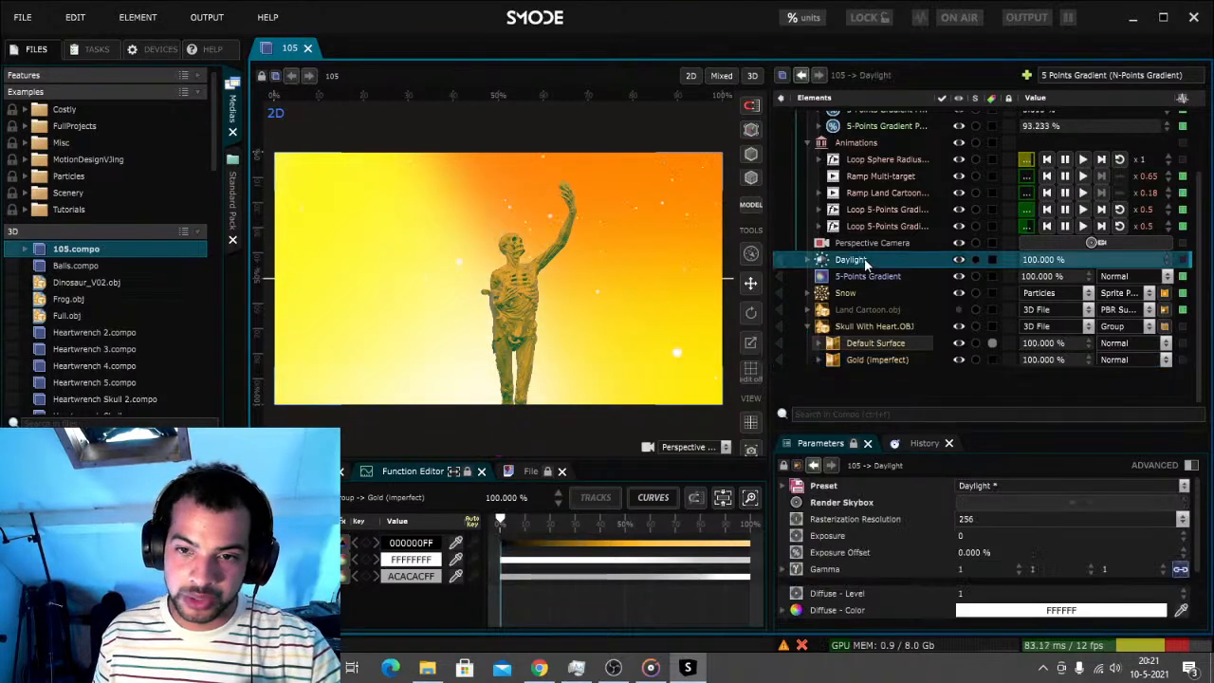
{"action": "left_click", "coordinate": [992, 487]}
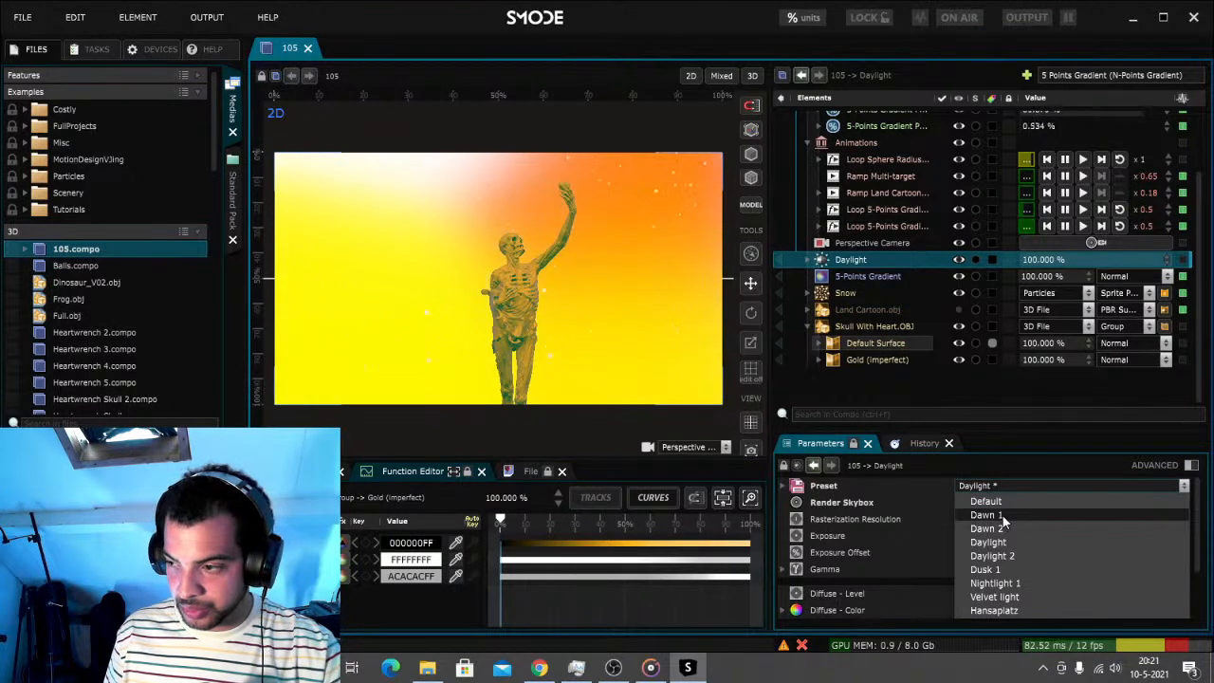
{"action": "left_click", "coordinate": [1003, 517]}
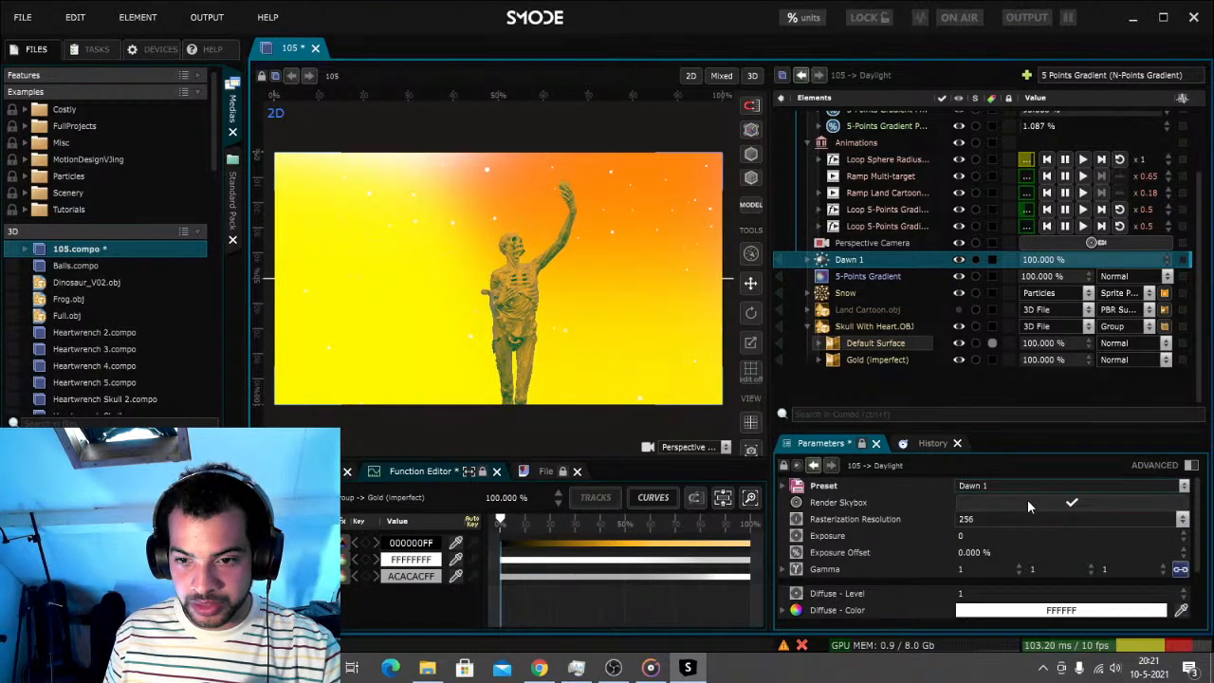
{"action": "left_click", "coordinate": [1032, 508]}
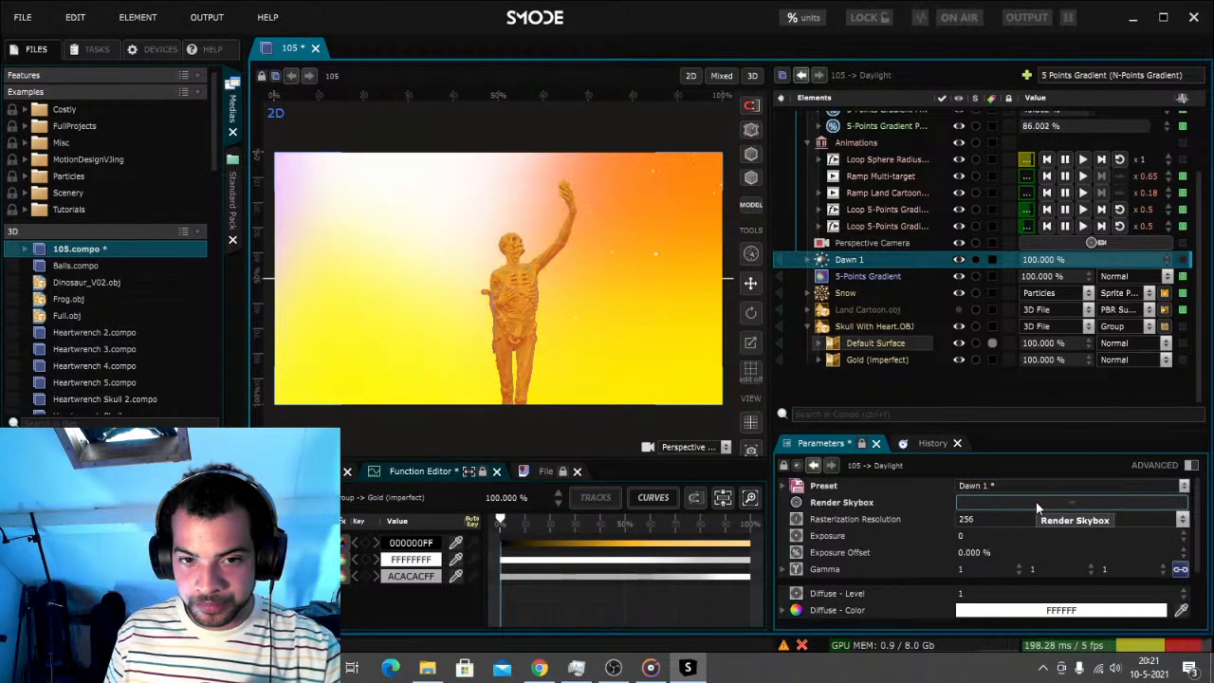
Hide the 5-Points Gradient and Snow elements, and give the light the Dusk 1 preset with Render Skybox disabled
{"action": "left_click", "coordinate": [959, 276]}
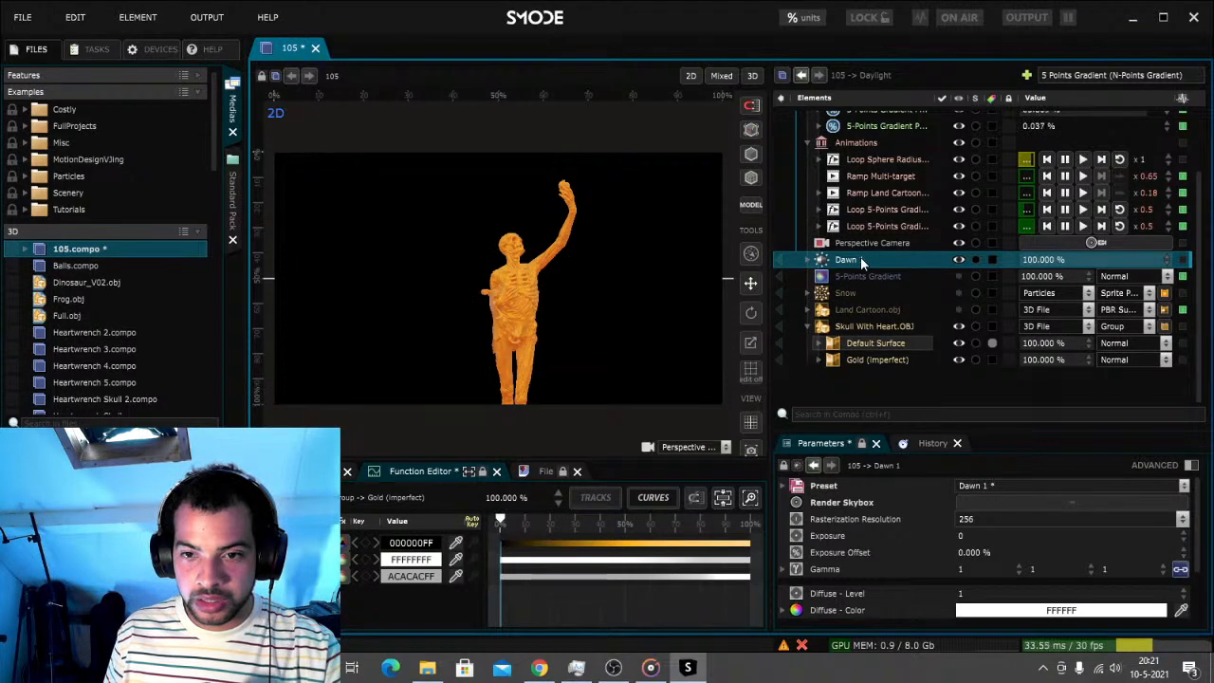
{"action": "left_click", "coordinate": [991, 490]}
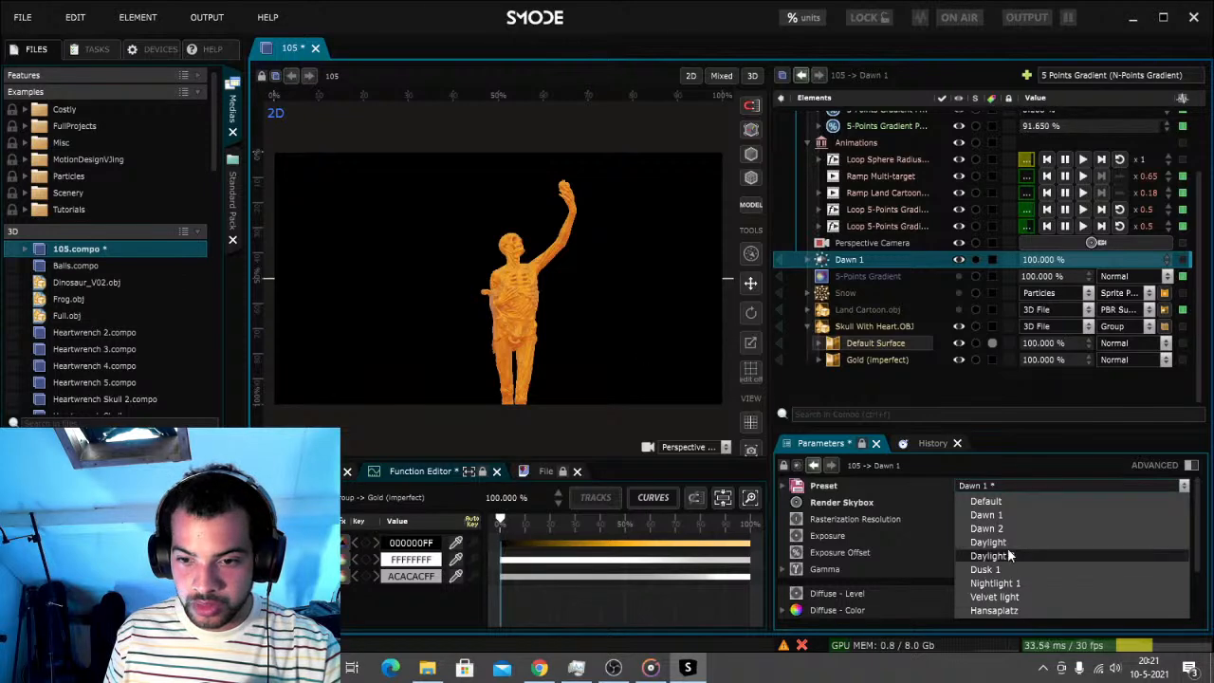
{"action": "left_click", "coordinate": [1013, 572]}
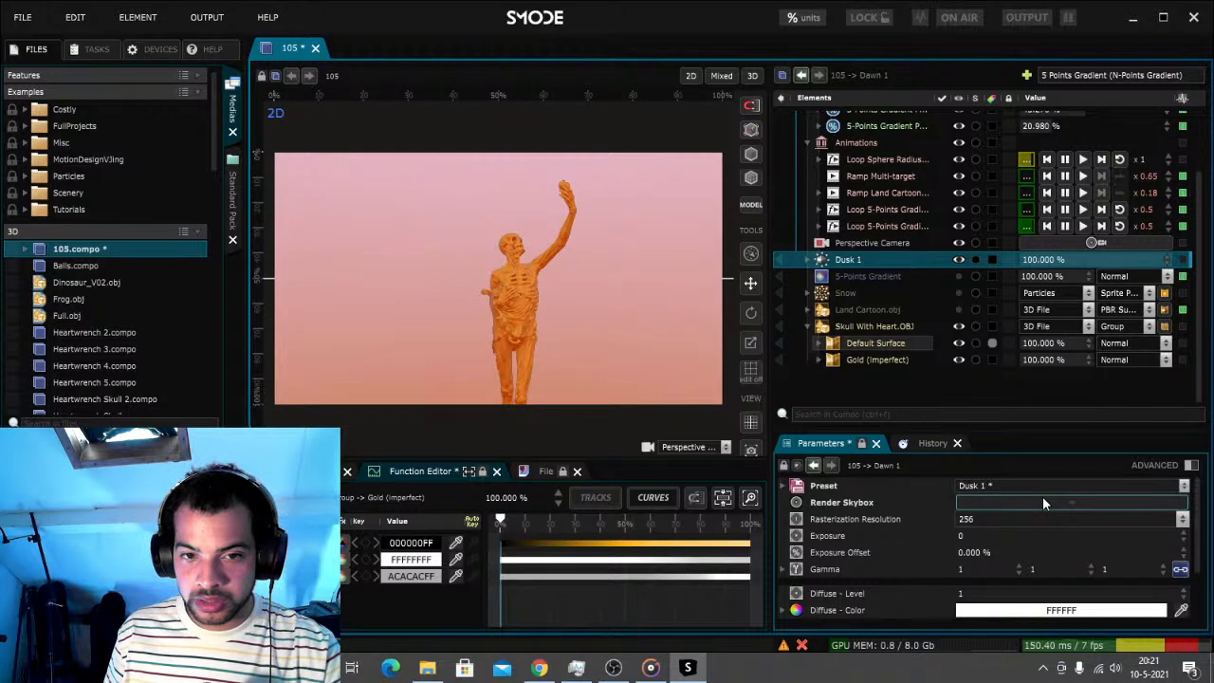
Give the environment light the Nightlight 1 preset and disable its Render Skybox option
{"action": "left_click", "coordinate": [1044, 502]}
{"action": "left_click", "coordinate": [1001, 487]}
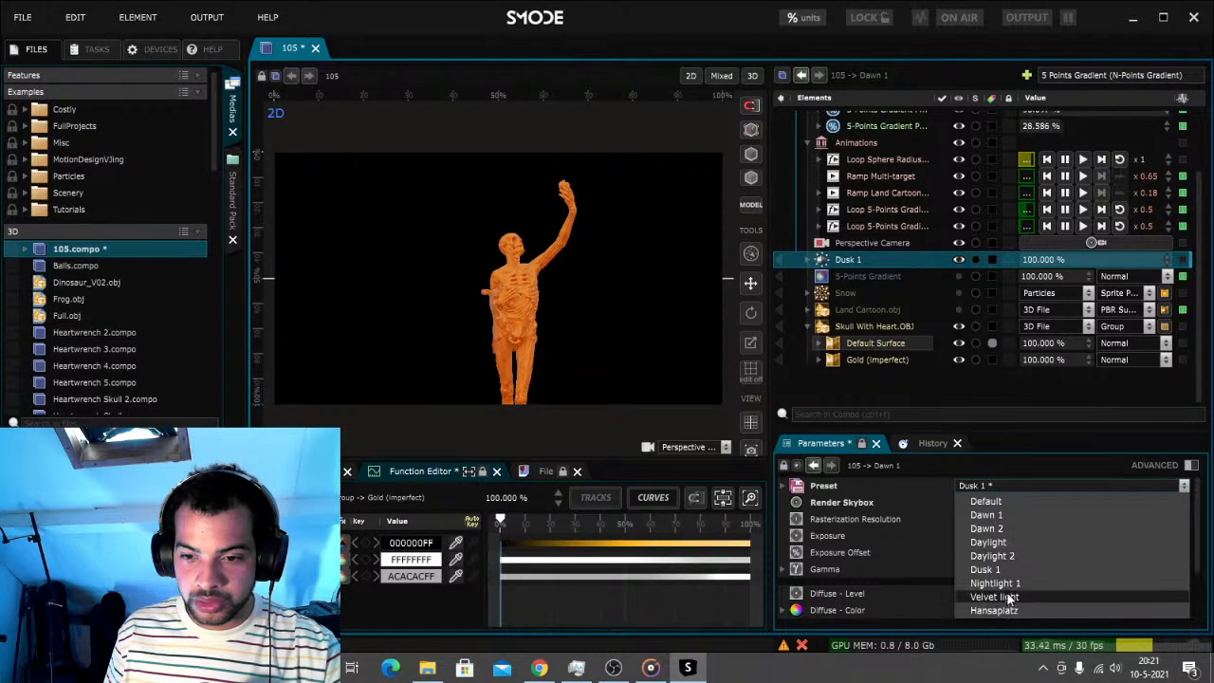
{"action": "left_click", "coordinate": [1003, 583]}
{"action": "left_click", "coordinate": [1026, 508]}
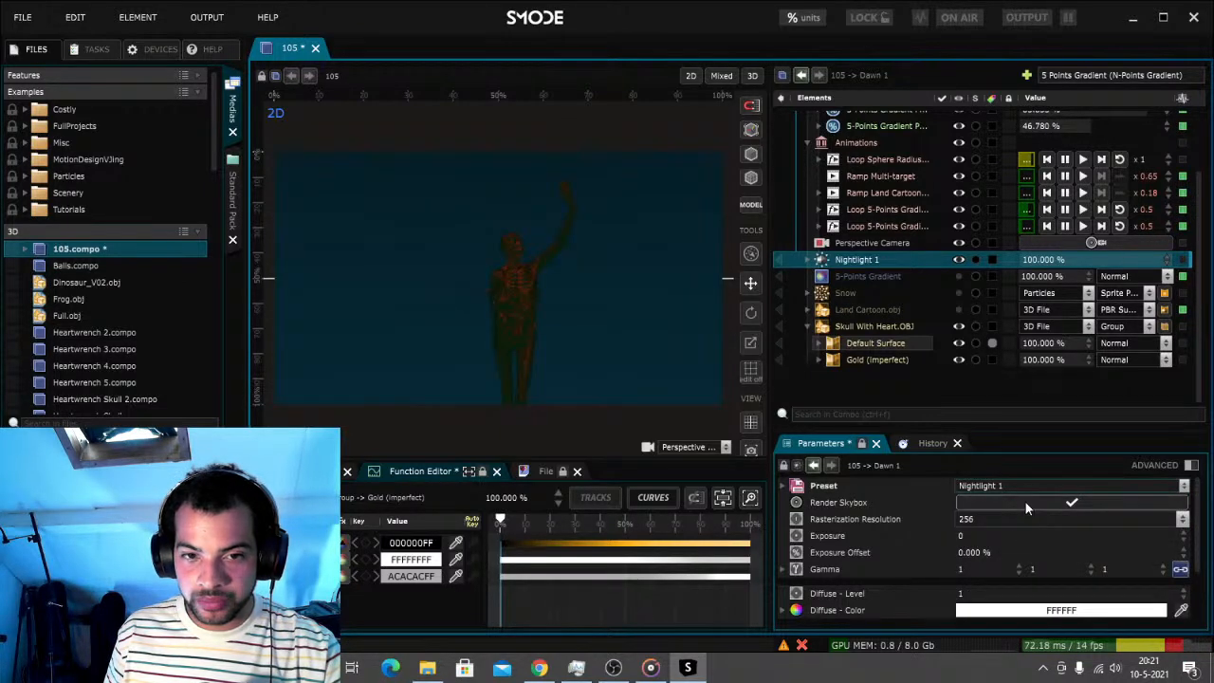
{"action": "left_click", "coordinate": [1026, 509]}
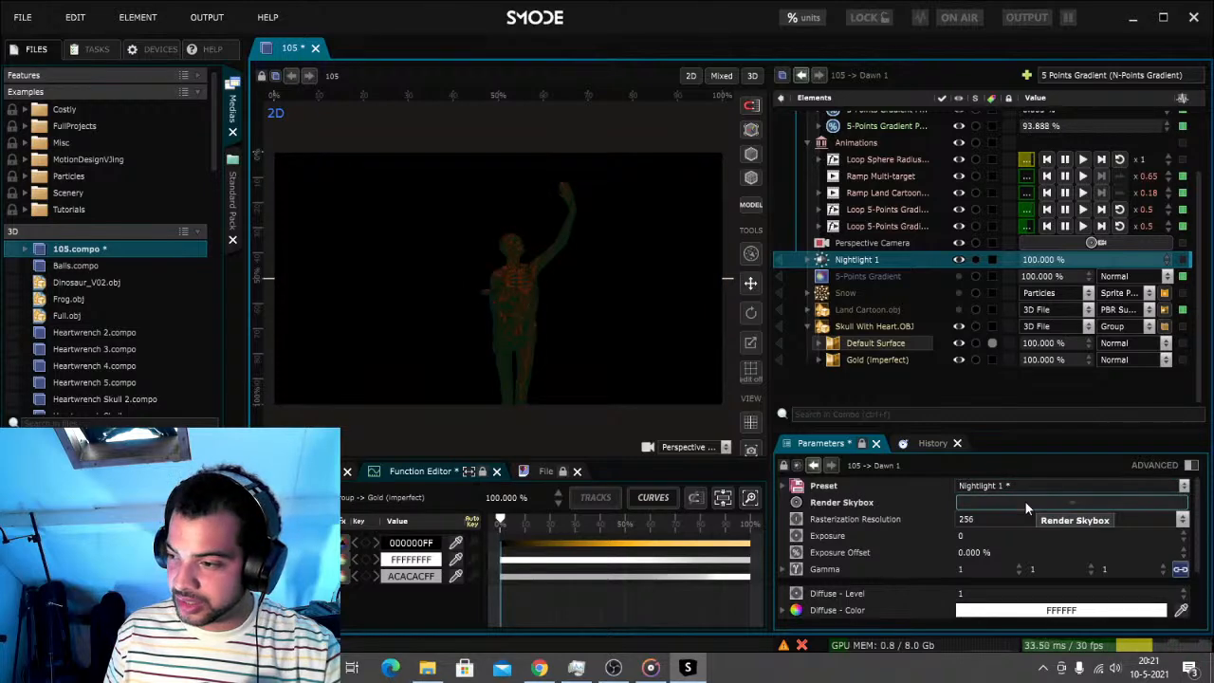
Try the Hansaplatz preset on the environment light with Render Skybox disabled, and look over the lit skeleton
{"action": "left_click", "coordinate": [1006, 486]}
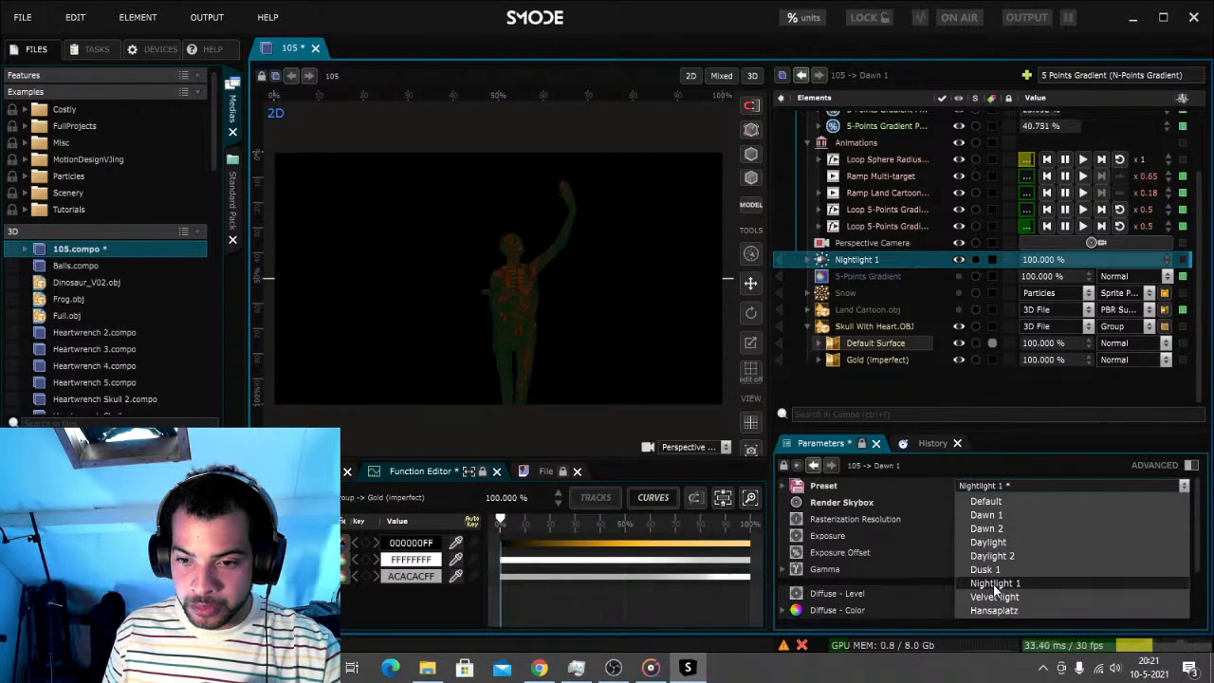
{"action": "left_click", "coordinate": [1011, 611]}
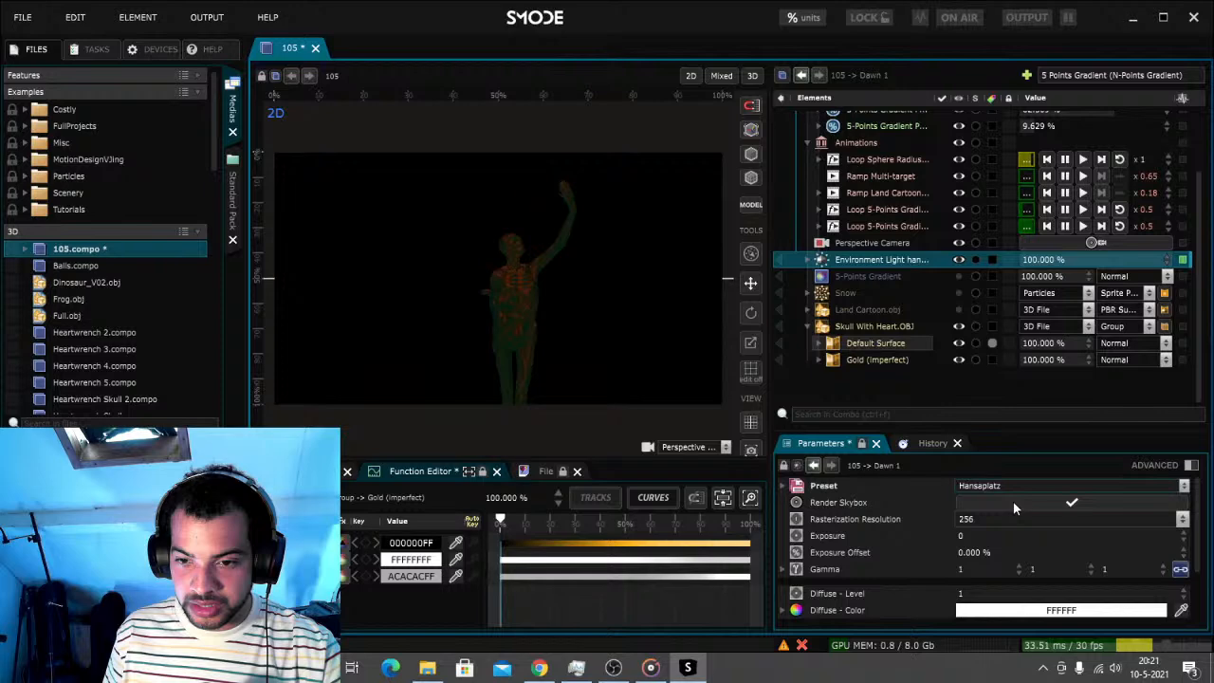
{"action": "left_click", "coordinate": [1016, 508]}
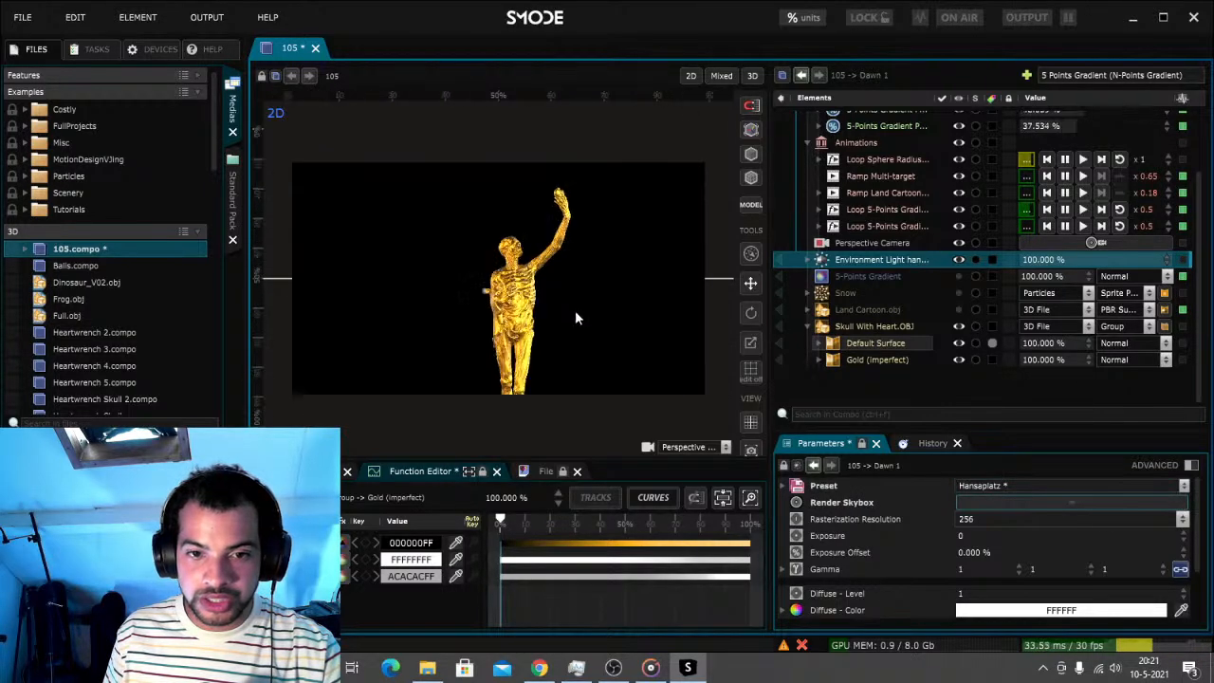
{"action": "scroll", "coordinate": [576, 317], "scroll_direction": "up", "scroll_amount": 2}
{"action": "scroll", "coordinate": [662, 355], "scroll_direction": "down", "scroll_amount": 1}
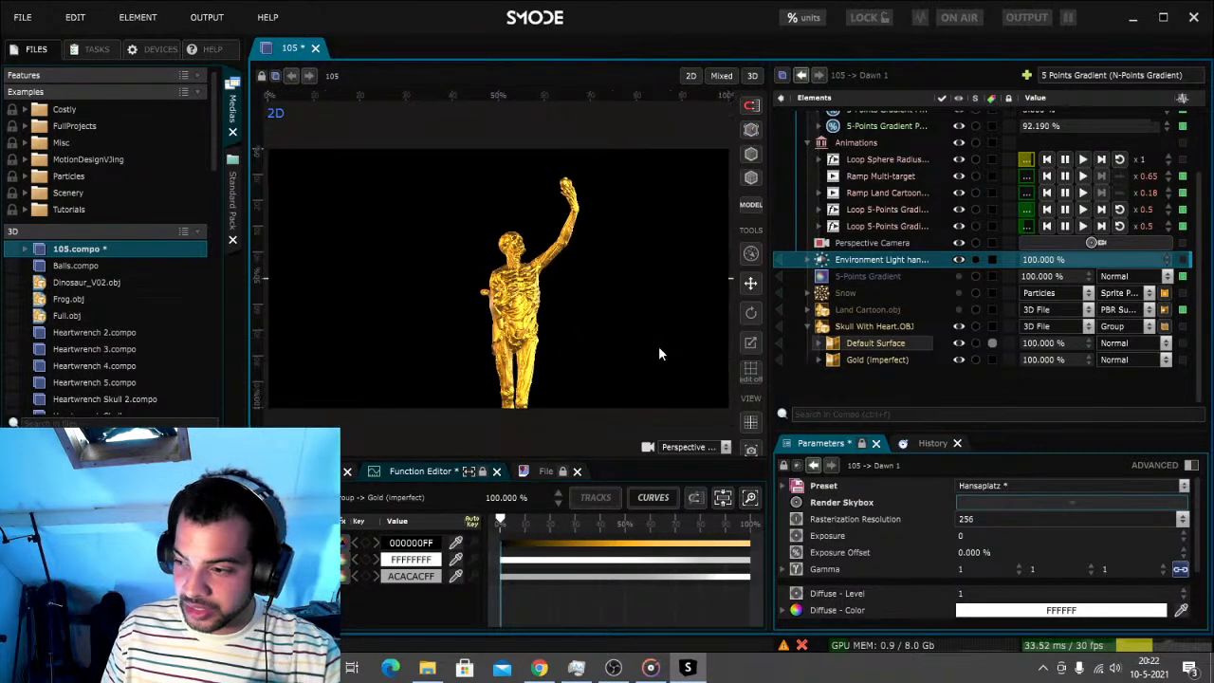
Switch the environment light back to Nightlight 1, disable Render Skybox, and inspect the skeleton up close
{"action": "left_click", "coordinate": [1004, 493]}
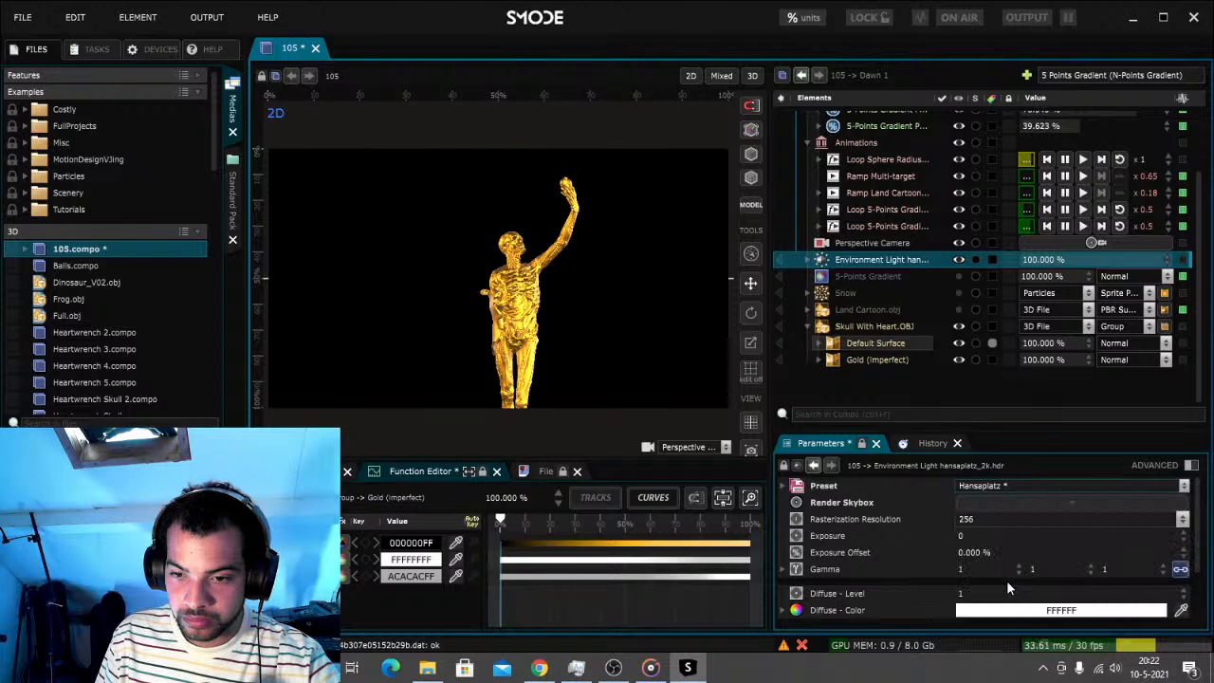
{"action": "left_click", "coordinate": [1041, 500]}
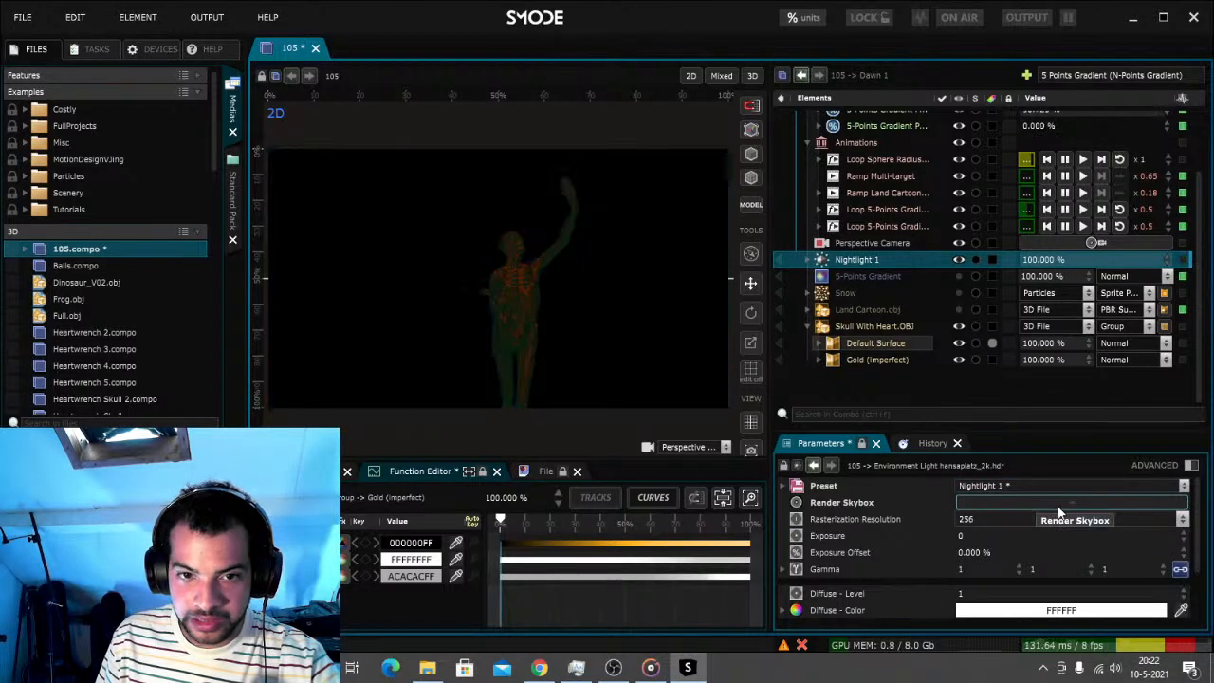
{"action": "scroll", "coordinate": [568, 333], "scroll_direction": "up", "scroll_amount": 4}
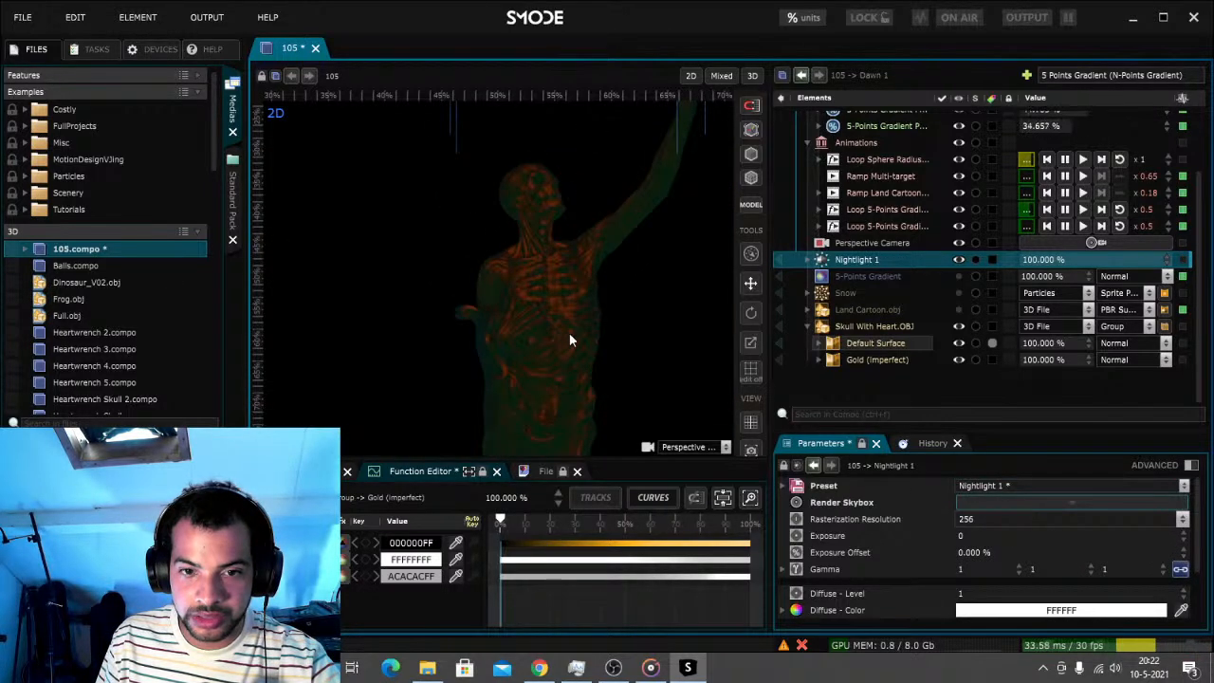
{"action": "scroll", "coordinate": [572, 335], "scroll_direction": "down", "scroll_amount": 8}
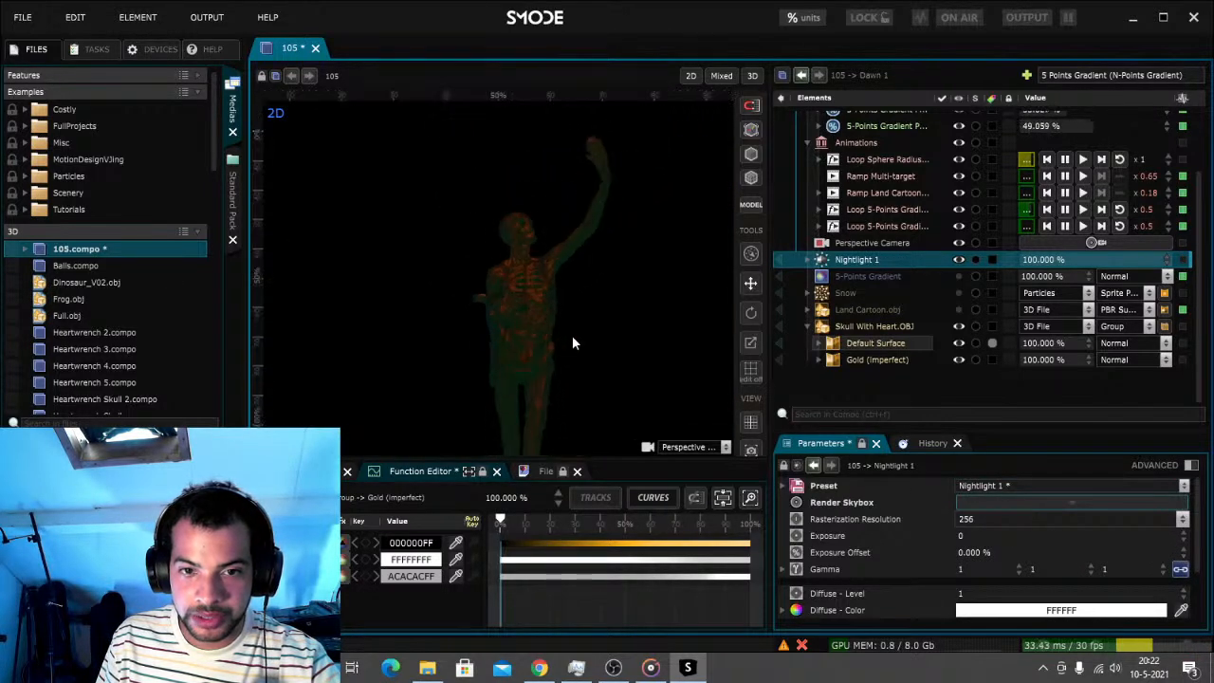
Apply the Dawn 1 preset to the environment light and disable its Render Skybox option
{"action": "left_click", "coordinate": [1023, 484]}
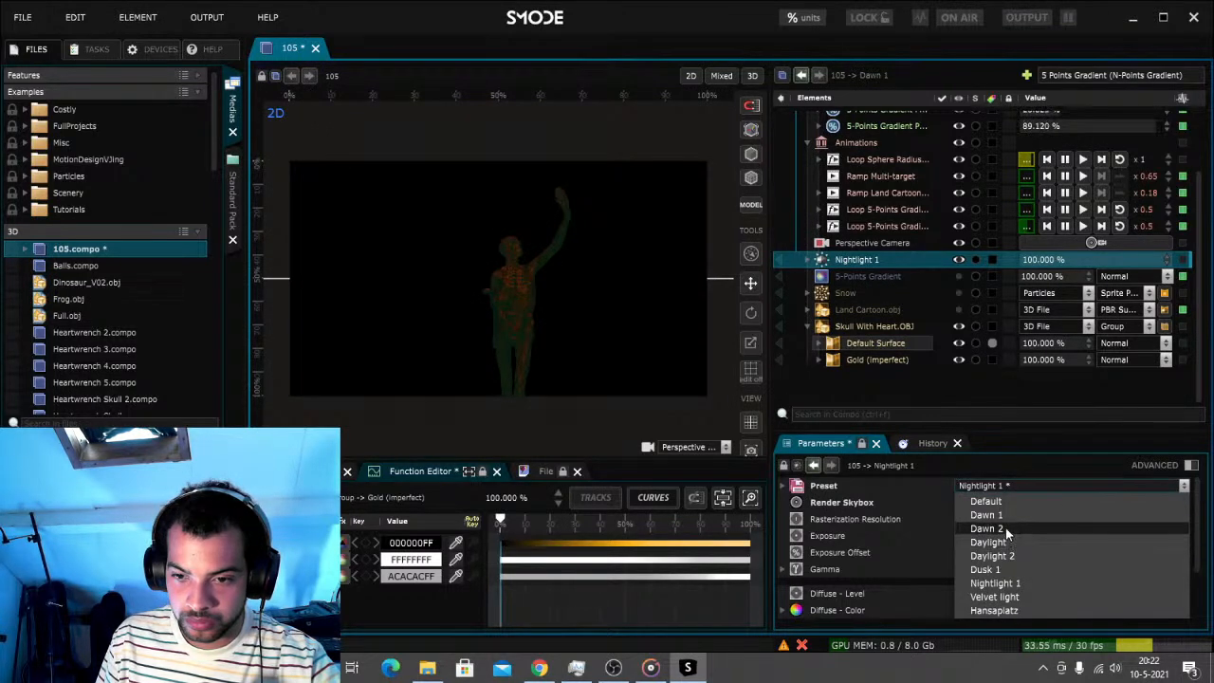
{"action": "left_click", "coordinate": [1005, 516]}
{"action": "left_click", "coordinate": [1049, 502]}
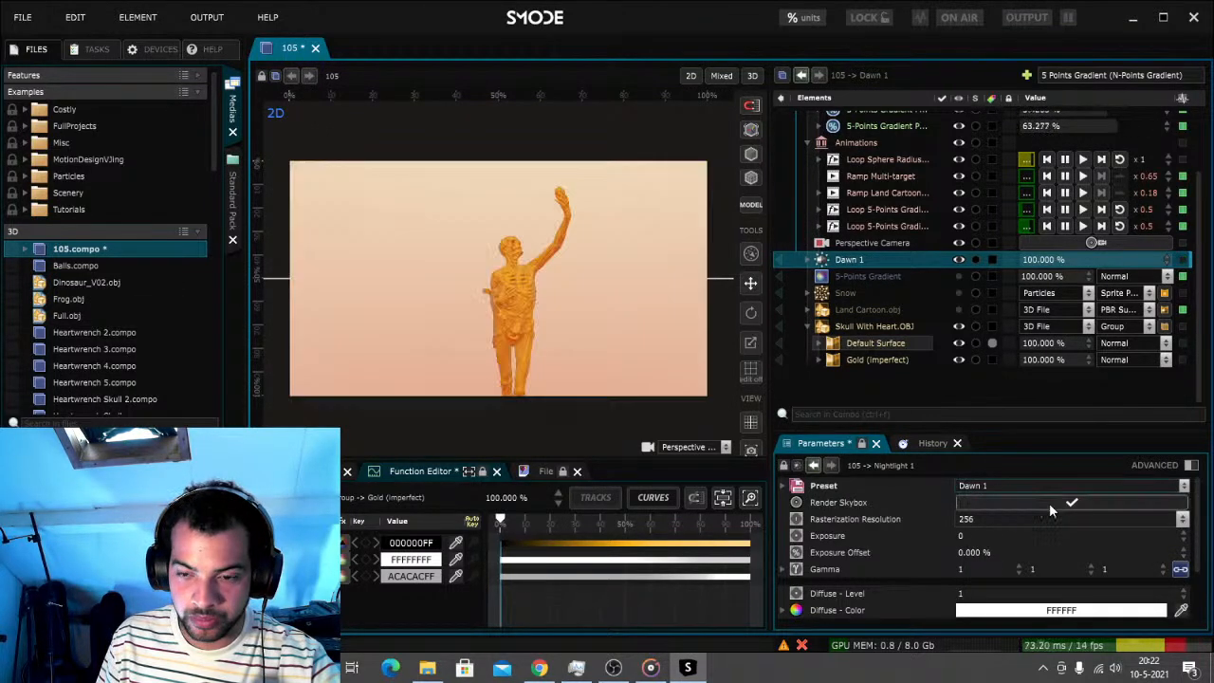
{"action": "left_click", "coordinate": [1049, 501]}
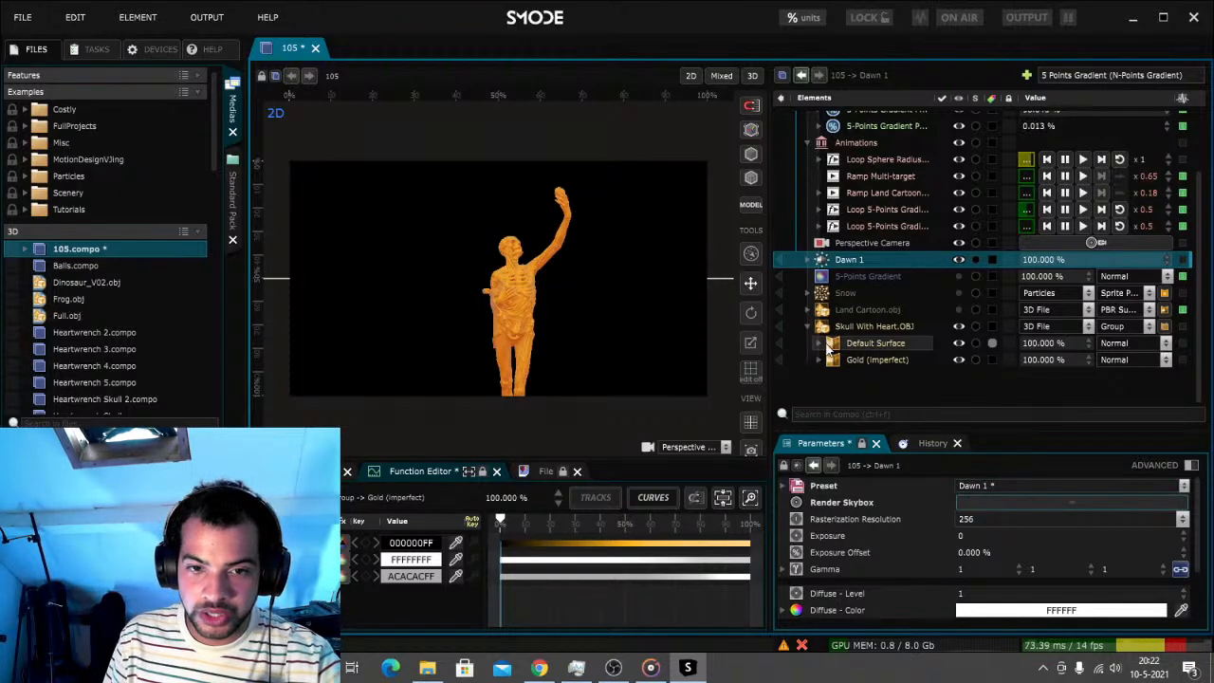
Compare with the Nightlight 1 preset on the environment light, again with Render Skybox disabled
{"action": "left_click", "coordinate": [1004, 487]}
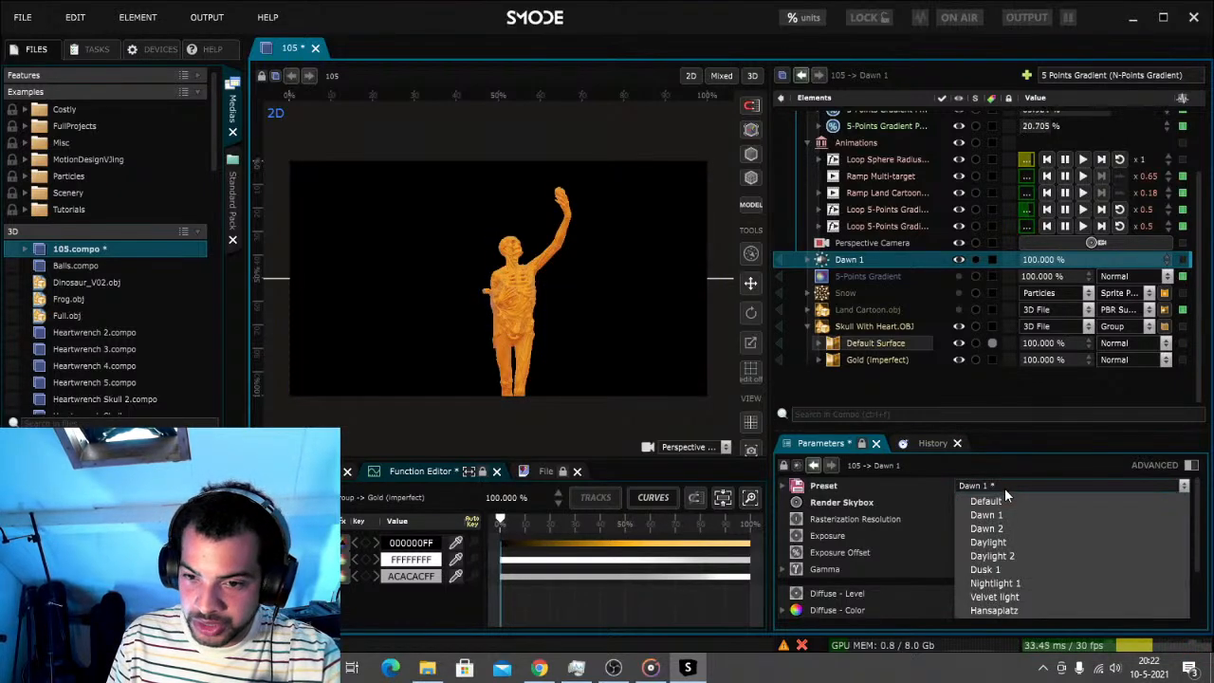
{"action": "left_click", "coordinate": [996, 583]}
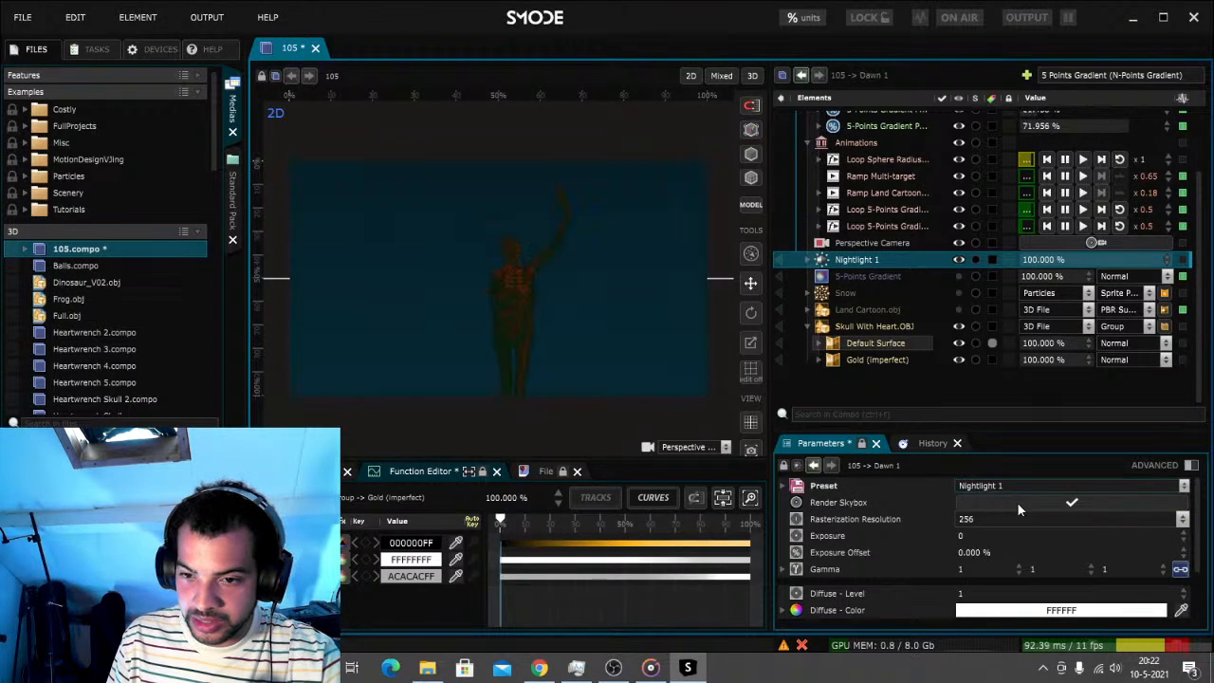
{"action": "left_click", "coordinate": [1031, 502]}
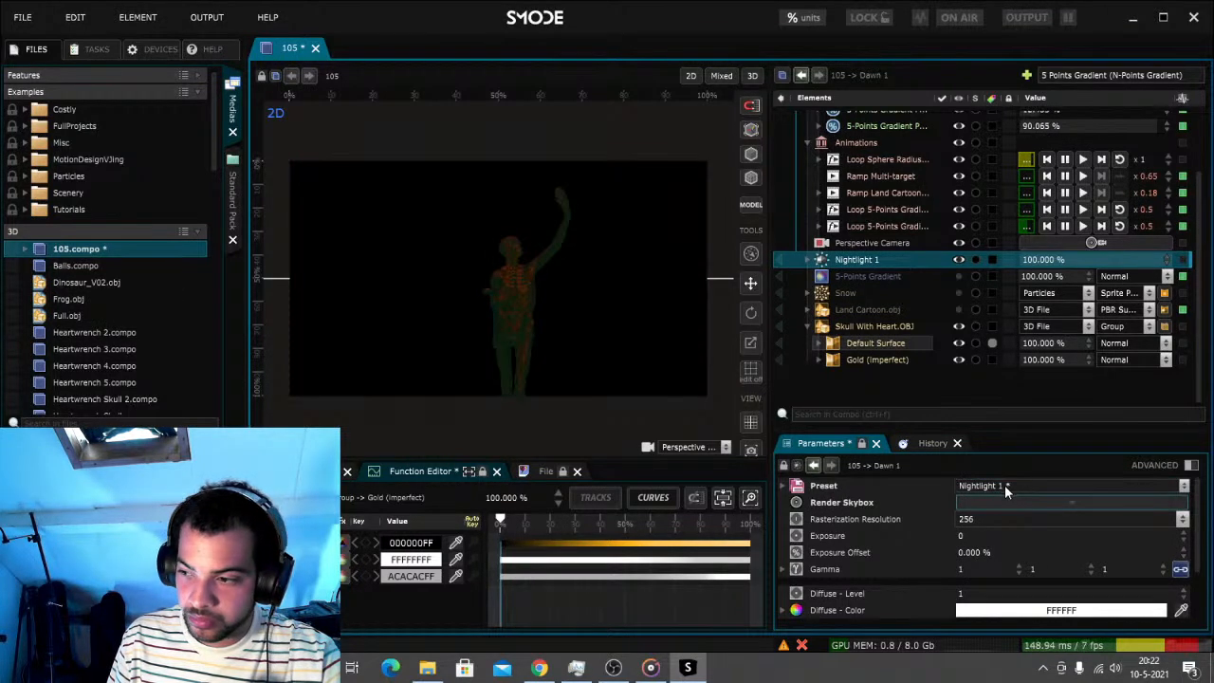
Apply the Hansaplatz preset to the environment light with Render Skybox disabled, and save the composition
{"action": "left_click", "coordinate": [1005, 485]}
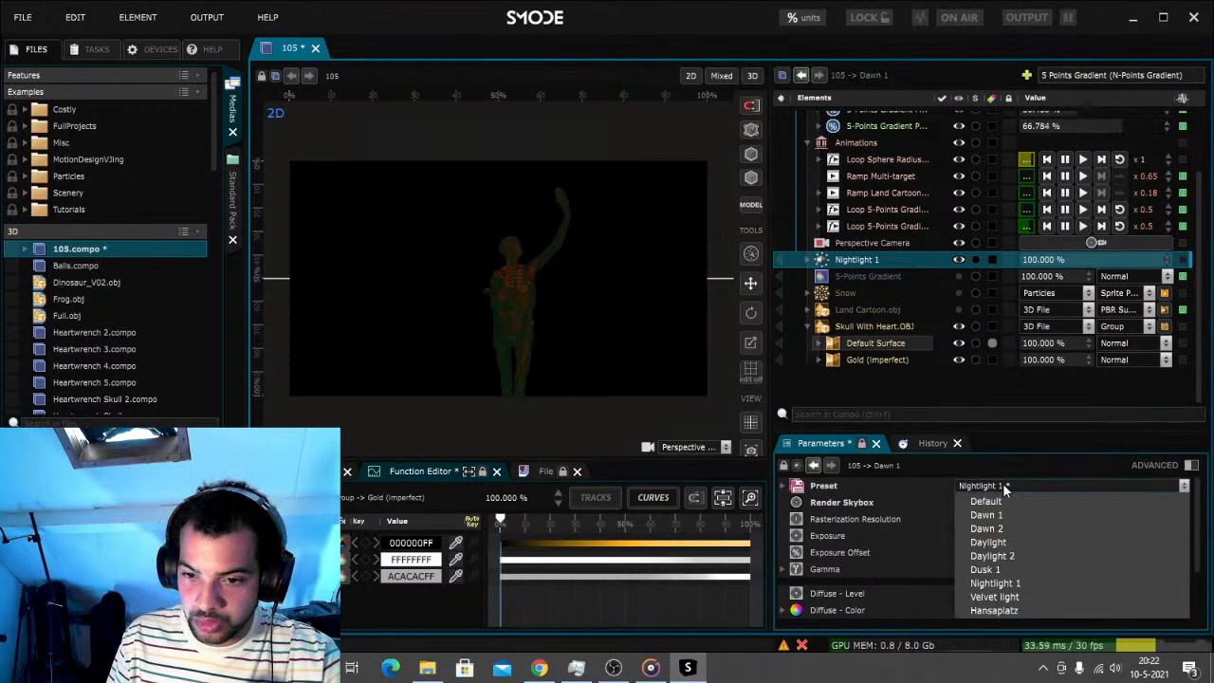
{"action": "left_click", "coordinate": [1007, 611]}
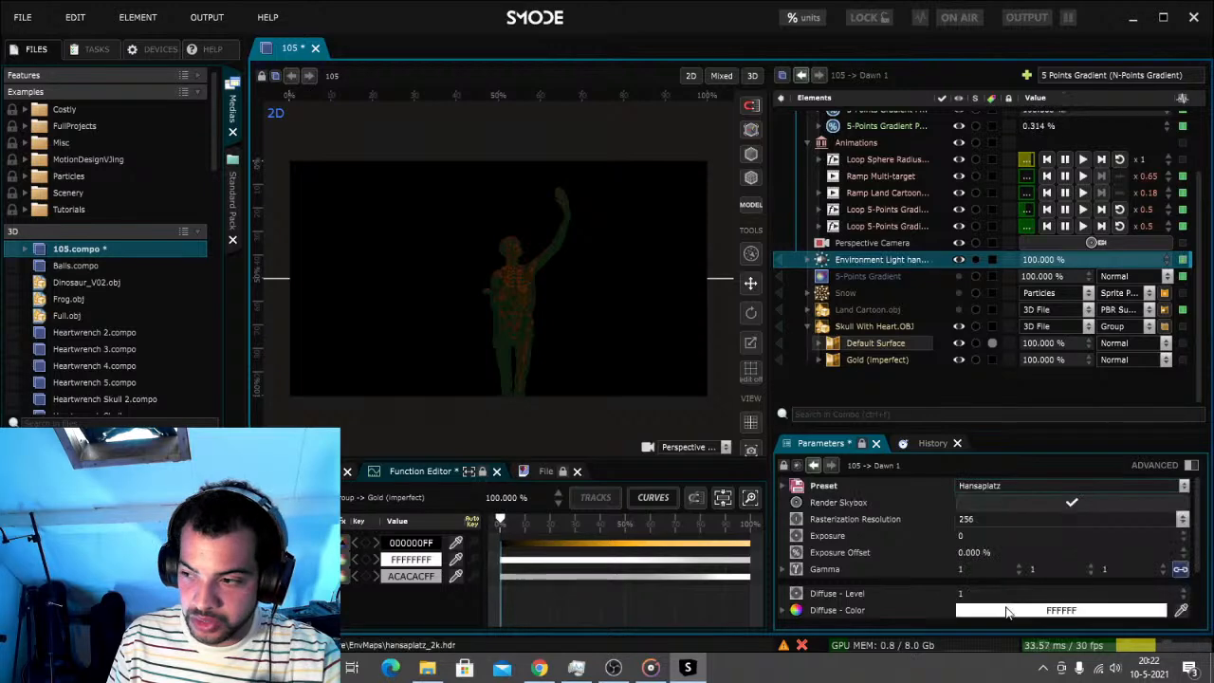
{"action": "left_click", "coordinate": [1043, 502]}
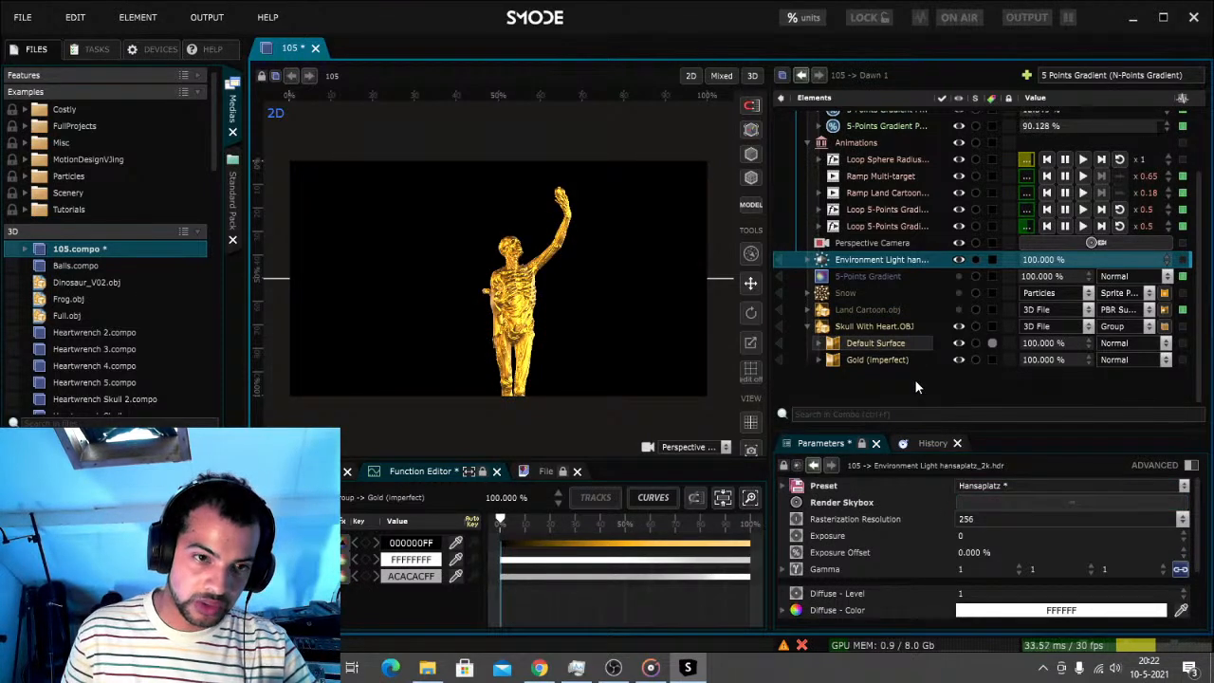
{"action": "key", "text": "ctrl+s"}
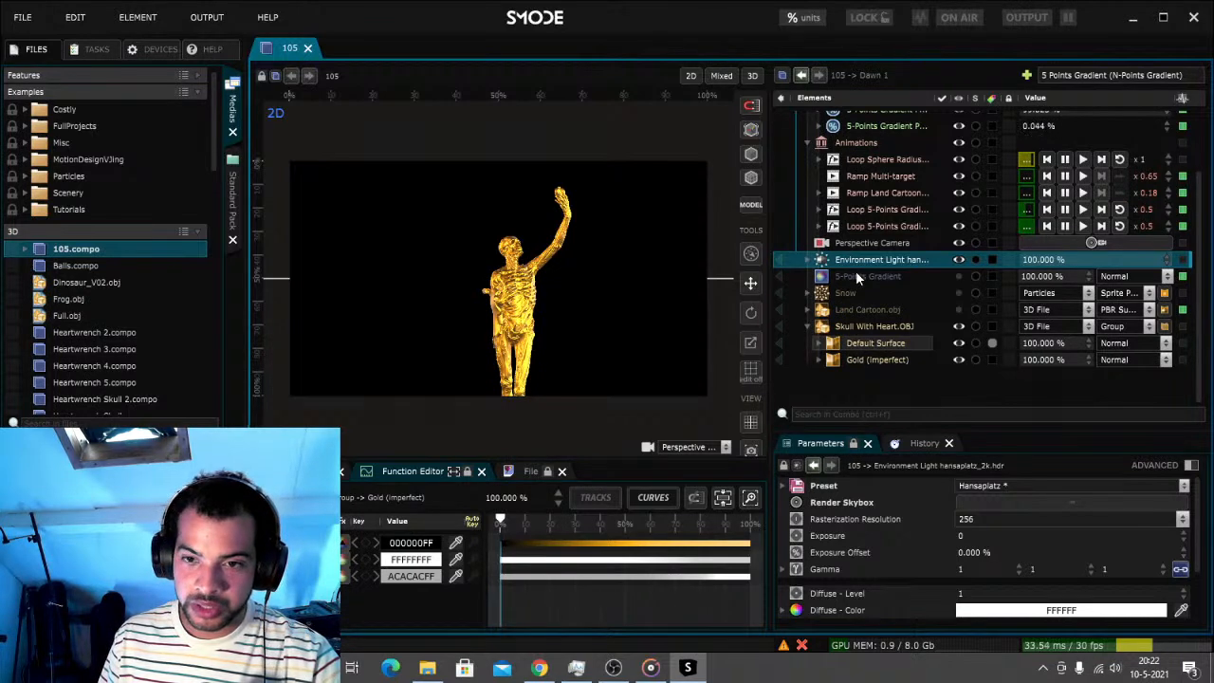
Try rotating Skull With Heart.OBJ around its Y orientation and set that angle back to 0 deg
{"action": "left_click", "coordinate": [862, 326]}
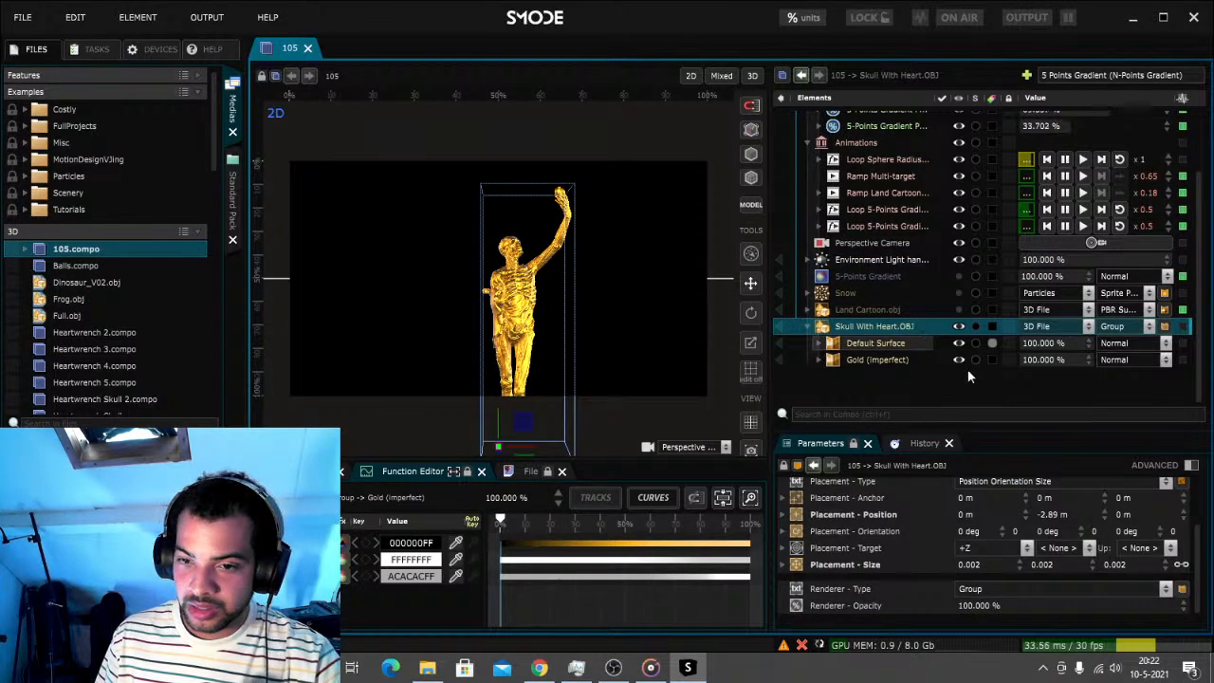
{"action": "left_click_drag", "start_coordinate": [1052, 536], "coordinate": [1053, 427]}
{"action": "double_click", "coordinate": [1036, 533]}
{"action": "type", "text": "0"}
{"action": "key", "text": "Return"}
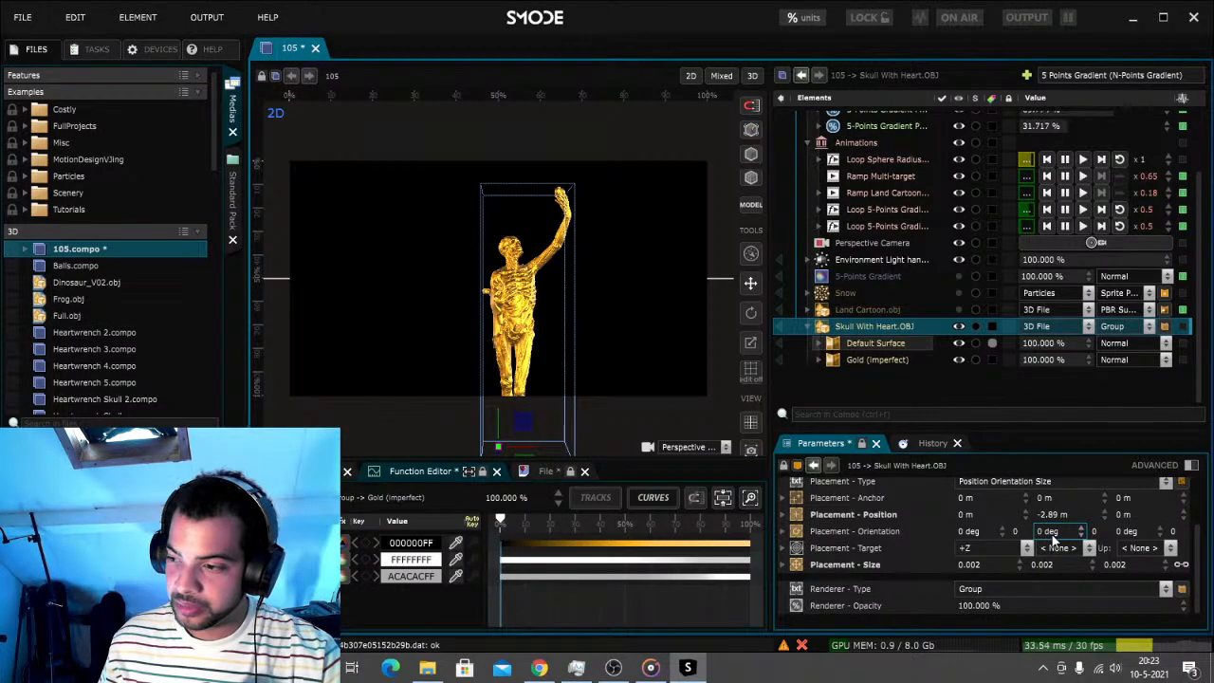
Create an infinite ramp on the Perspective Camera's Y orientation, play it, and save the composition
{"action": "left_click", "coordinate": [879, 244]}
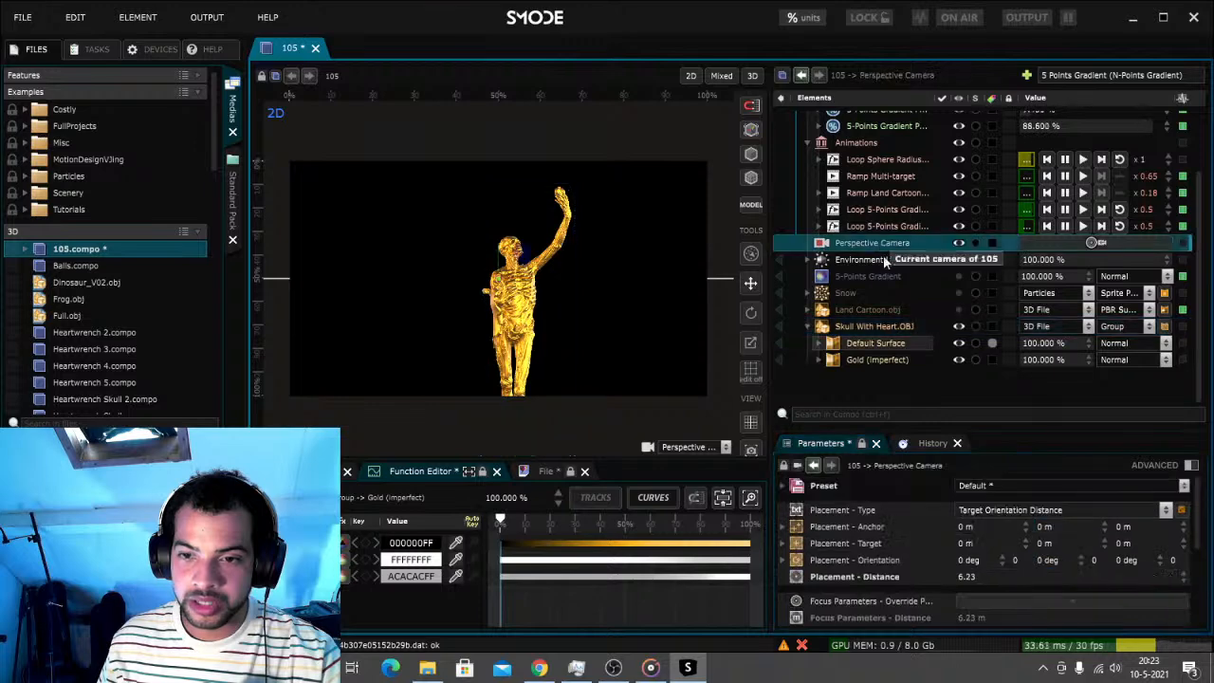
{"action": "right_click", "coordinate": [1047, 562]}
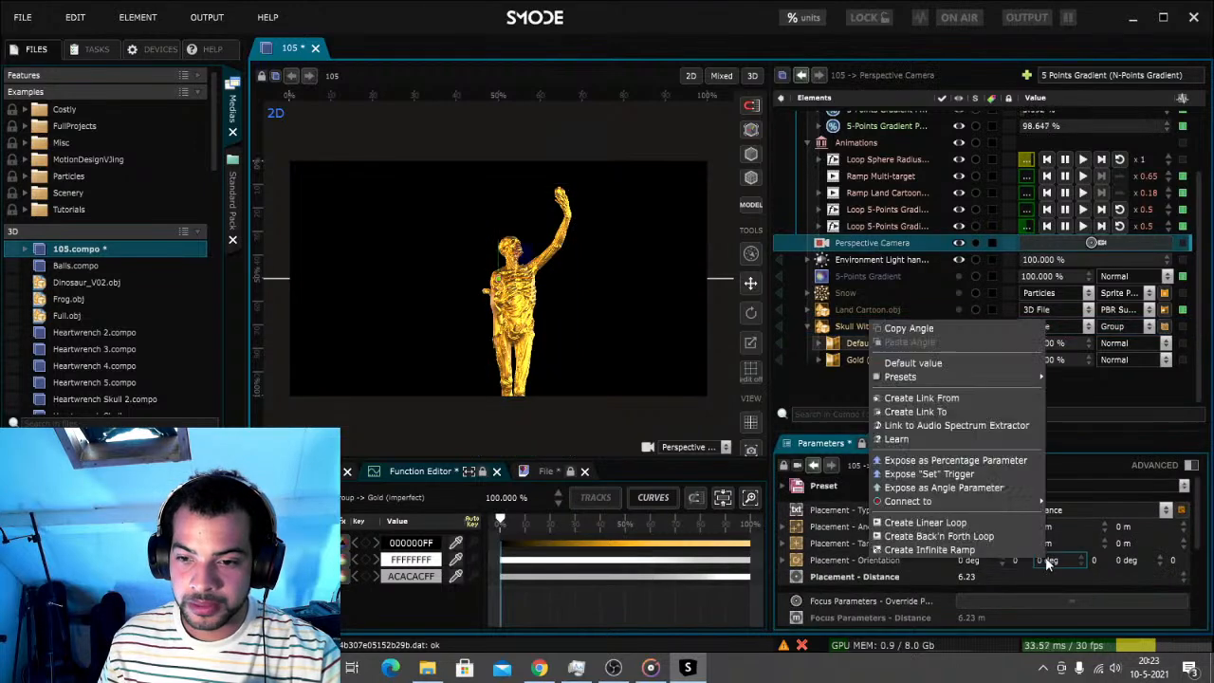
{"action": "left_click", "coordinate": [951, 551]}
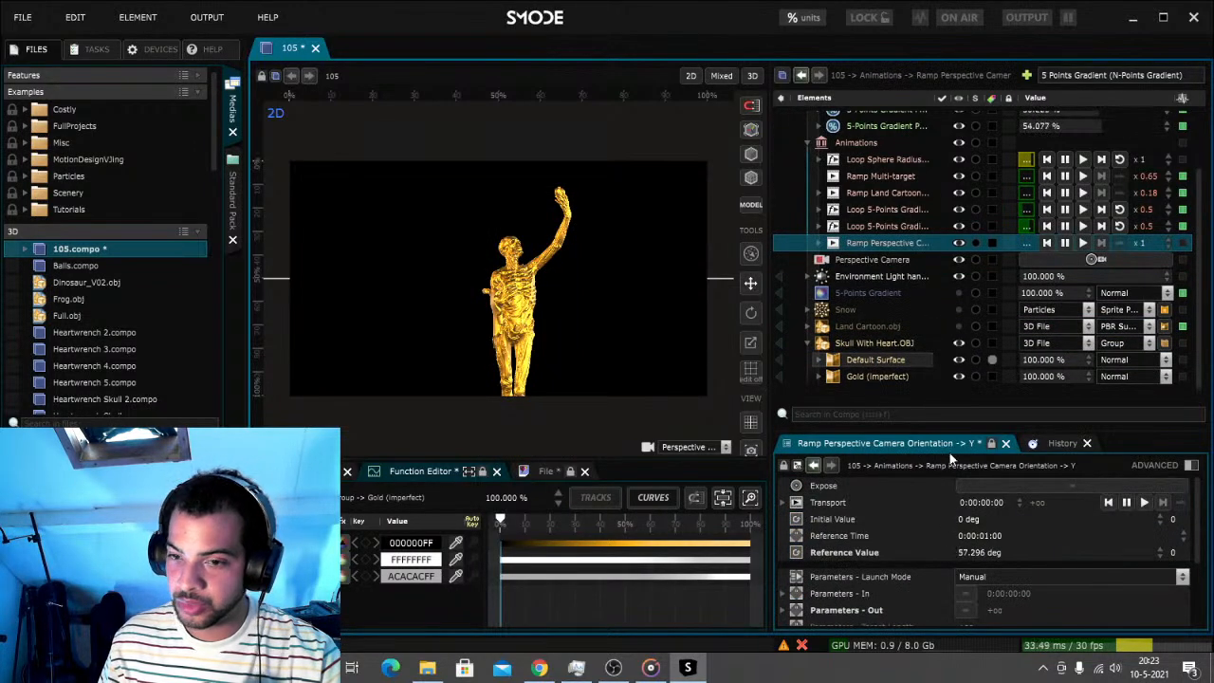
{"action": "left_click", "coordinate": [1084, 244]}
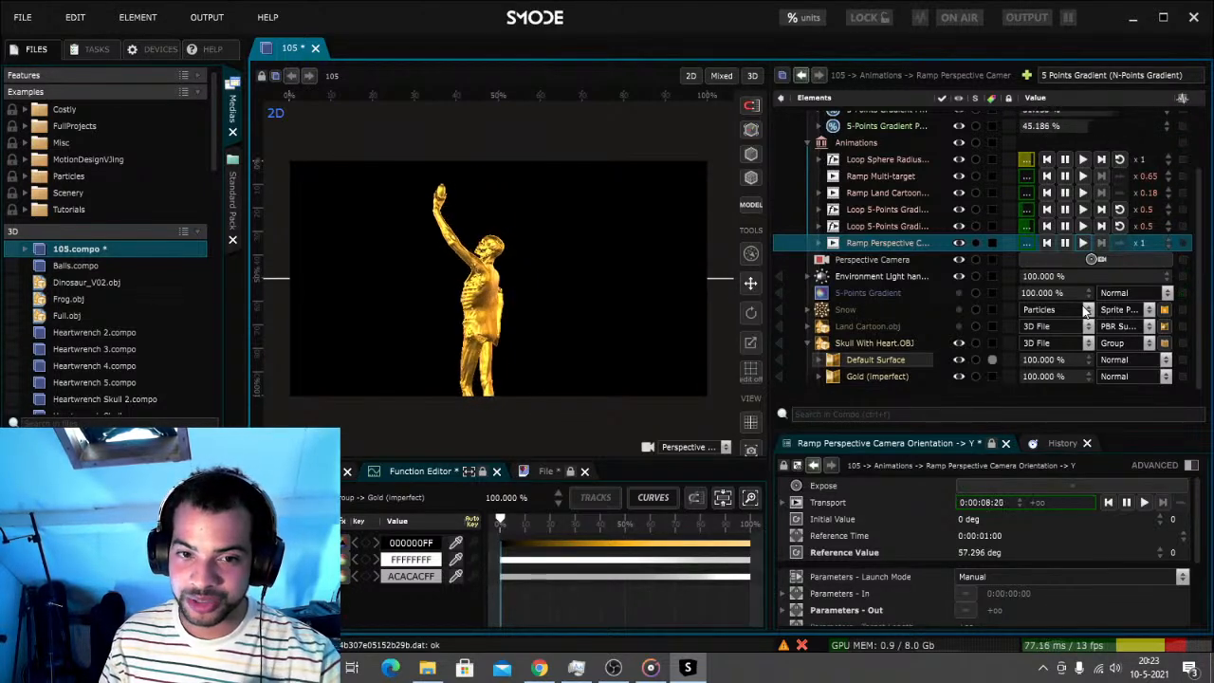
{"action": "key", "text": "ctrl+s"}
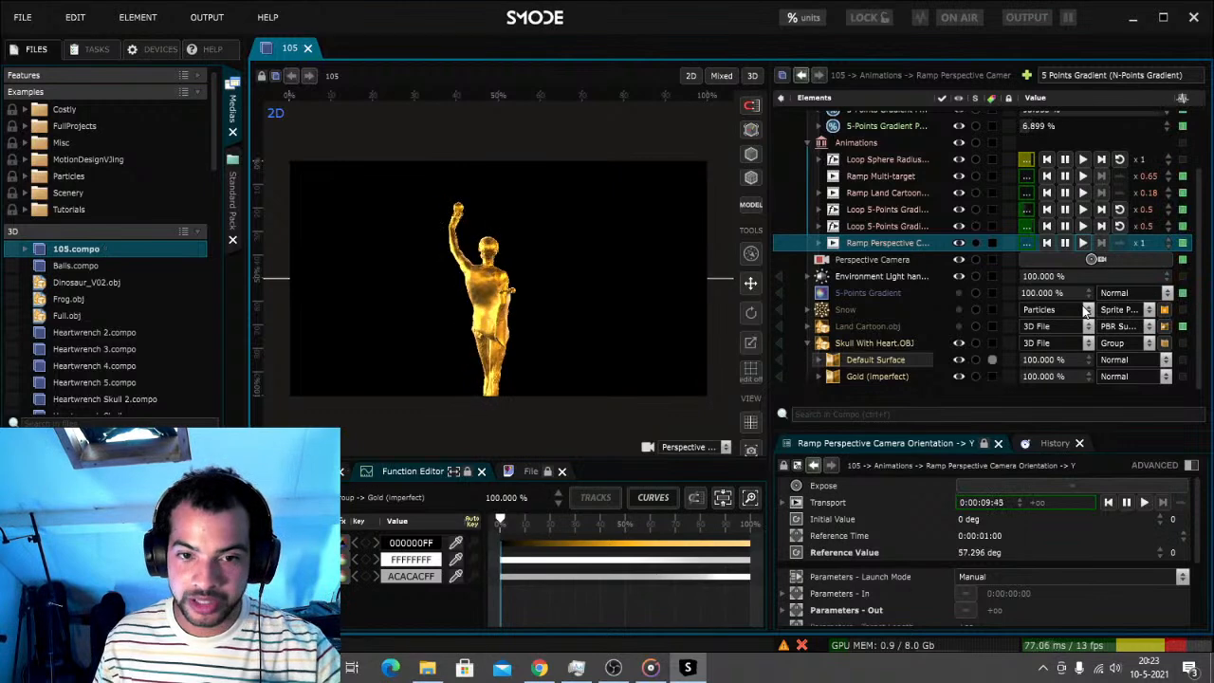
Set the playback speed of the Perspective Camera orientation ramp to 0.2
{"action": "double_click", "coordinate": [1145, 243]}
{"action": "type", "text": "0.1"}
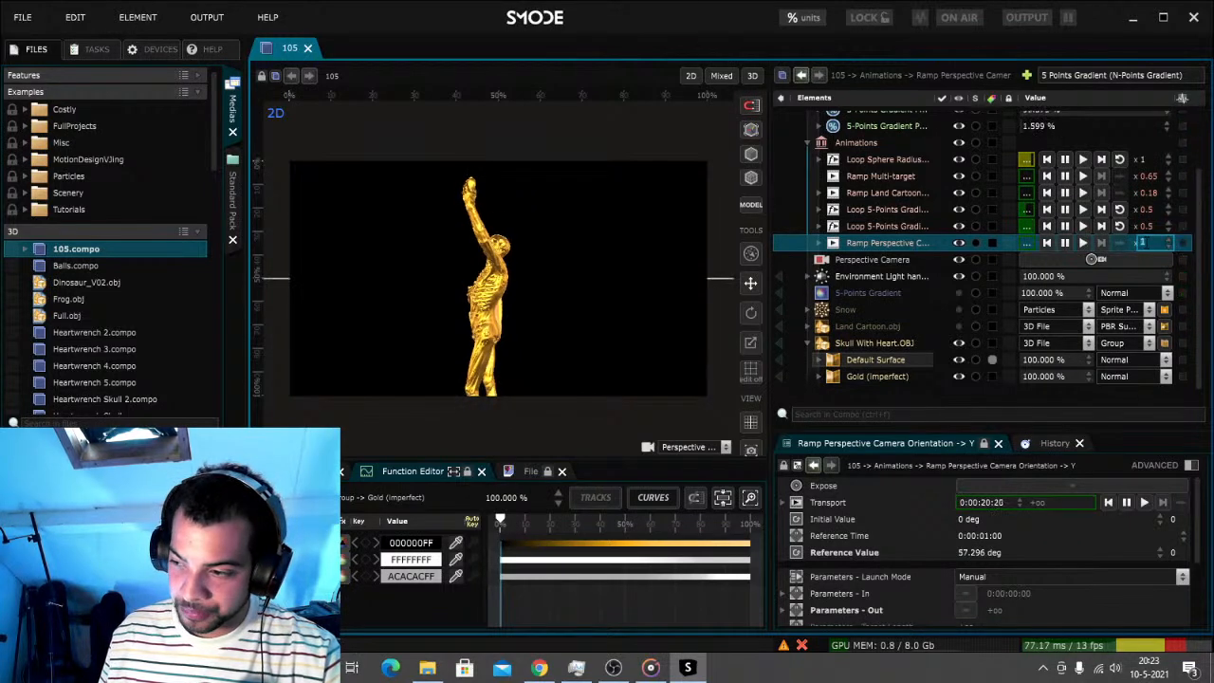
{"action": "key", "text": "Return"}
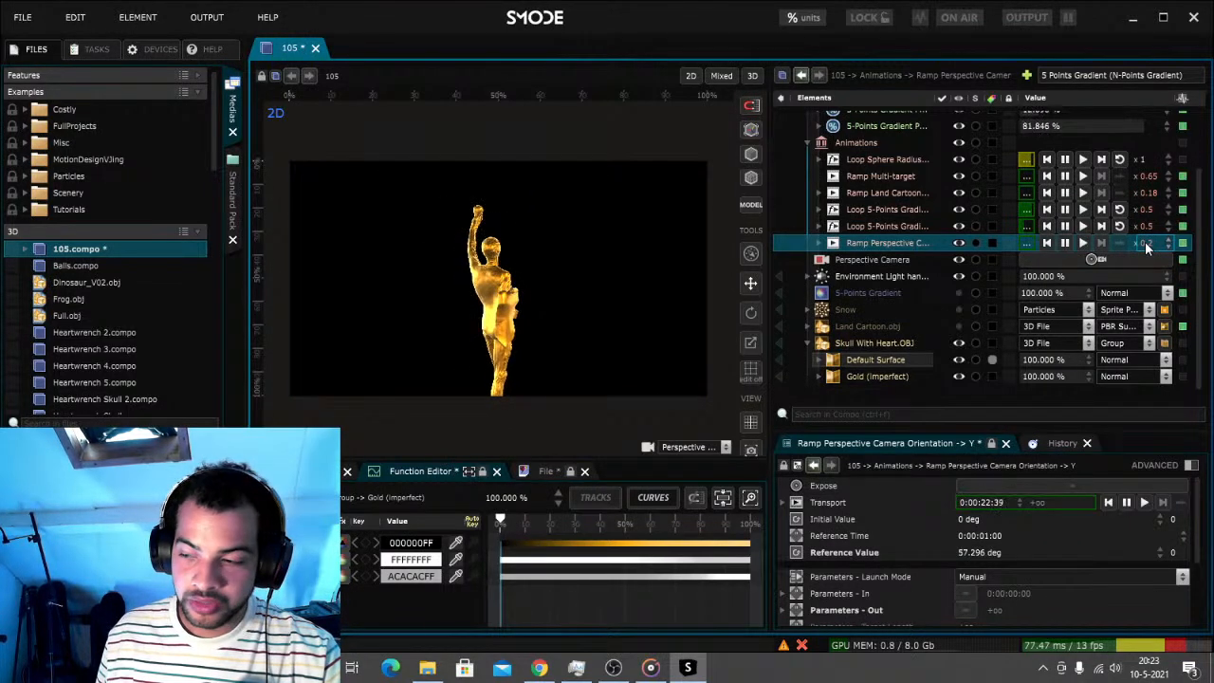
Switch to Groove Music, play the track from its beginning, and return to the SMODE composition
{"action": "left_click", "coordinate": [651, 667]}
{"action": "left_click_drag", "start_coordinate": [566, 638], "coordinate": [443, 639]}
{"action": "left_click", "coordinate": [607, 608]}
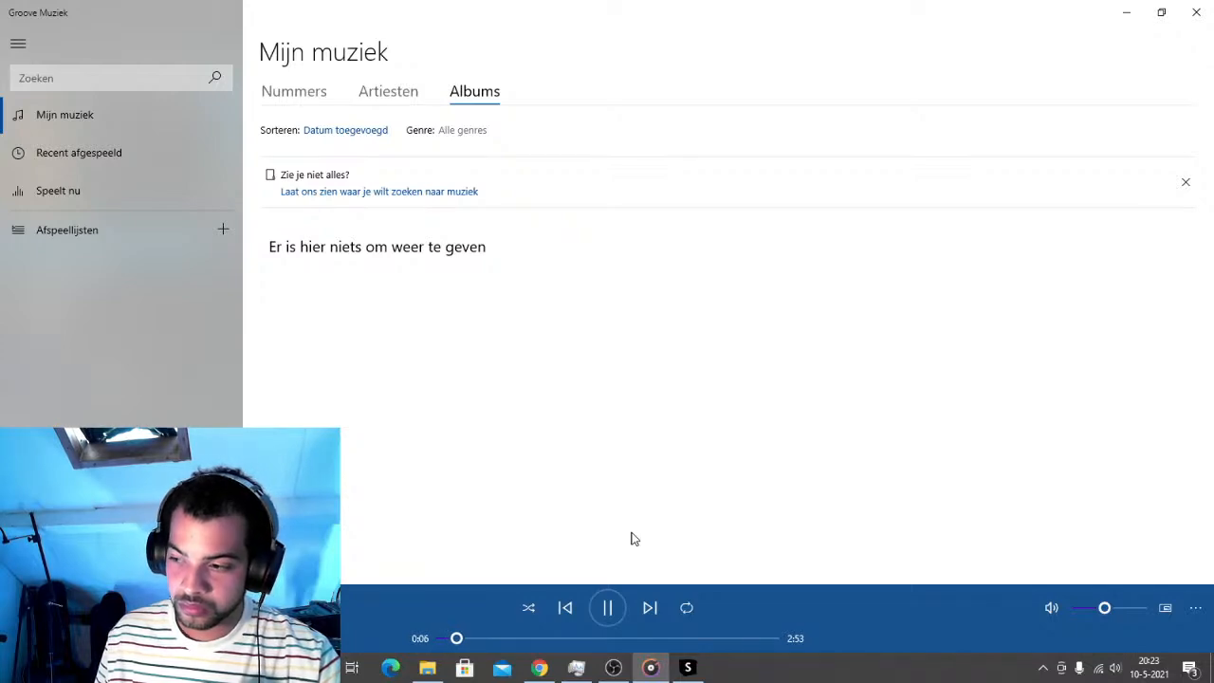
{"action": "left_click", "coordinate": [689, 664]}
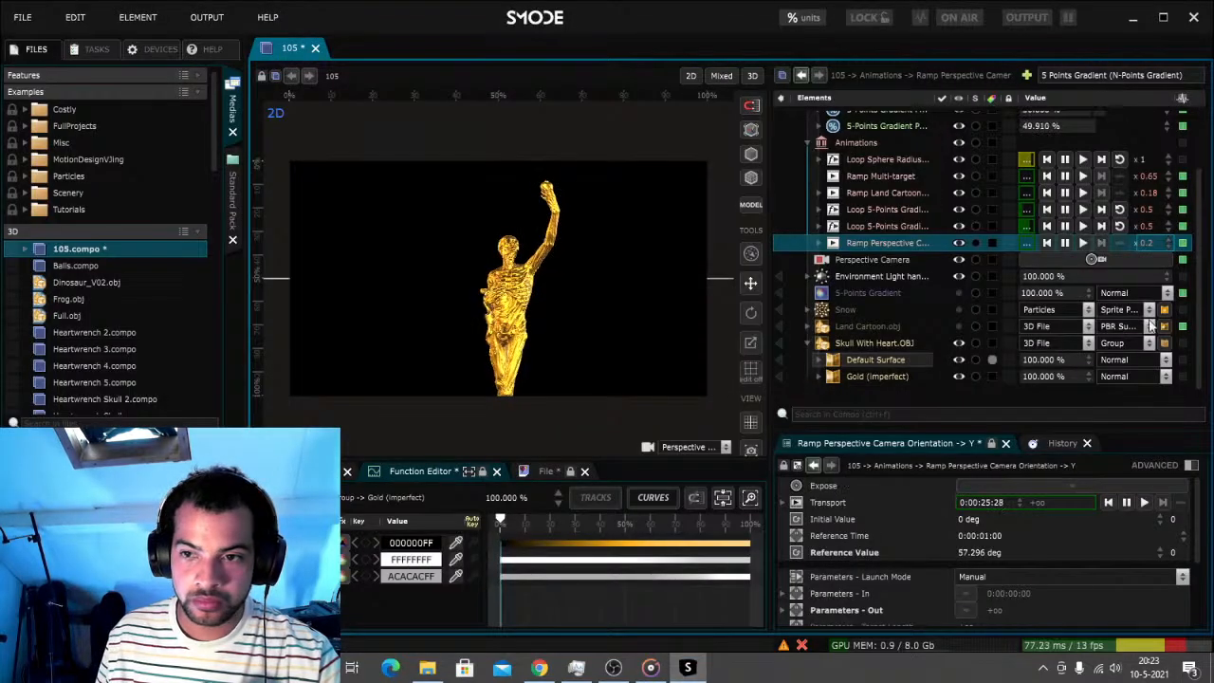
Set the Perspective Camera orientation ramp's playback speed to 1
{"action": "key", "text": "BackSpace"}
{"action": "key", "text": "BackSpace"}
{"action": "key", "text": "BackSpace"}
{"action": "type", "text": "1"}
{"action": "key", "text": "Return"}
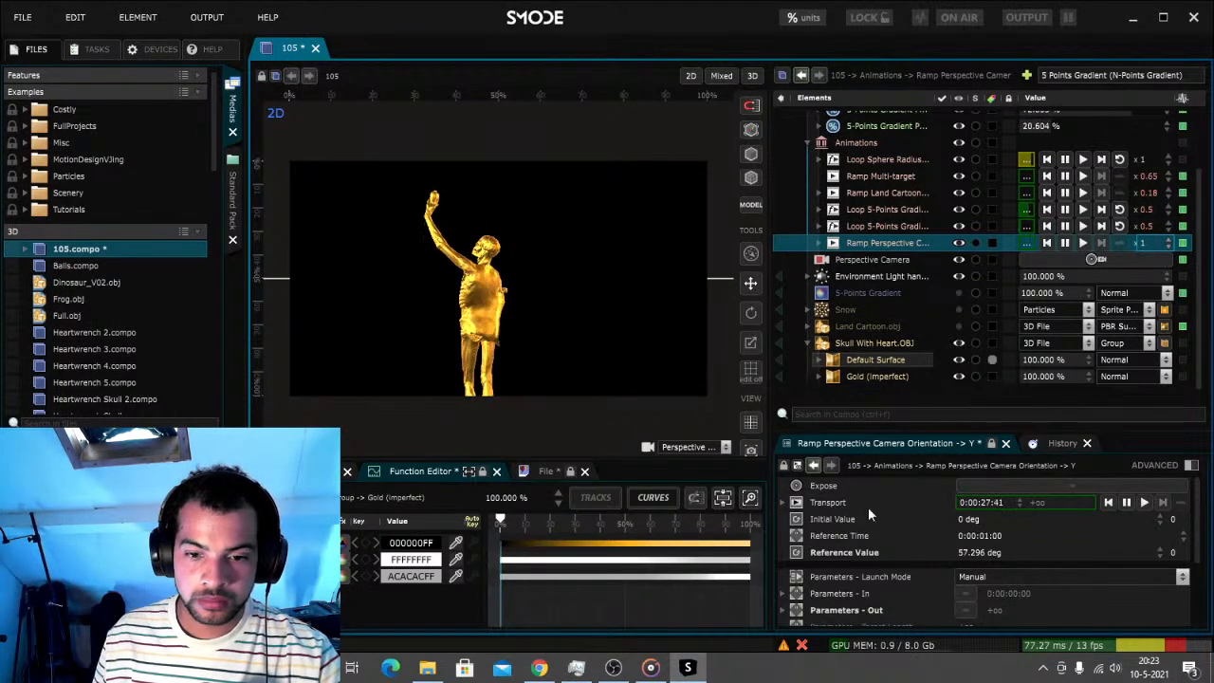
Switch to Groove Music, operate the track's playback, and return to the SMODE composition
{"action": "left_click", "coordinate": [651, 667]}
{"action": "left_click", "coordinate": [615, 609]}
{"action": "left_click", "coordinate": [687, 667]}
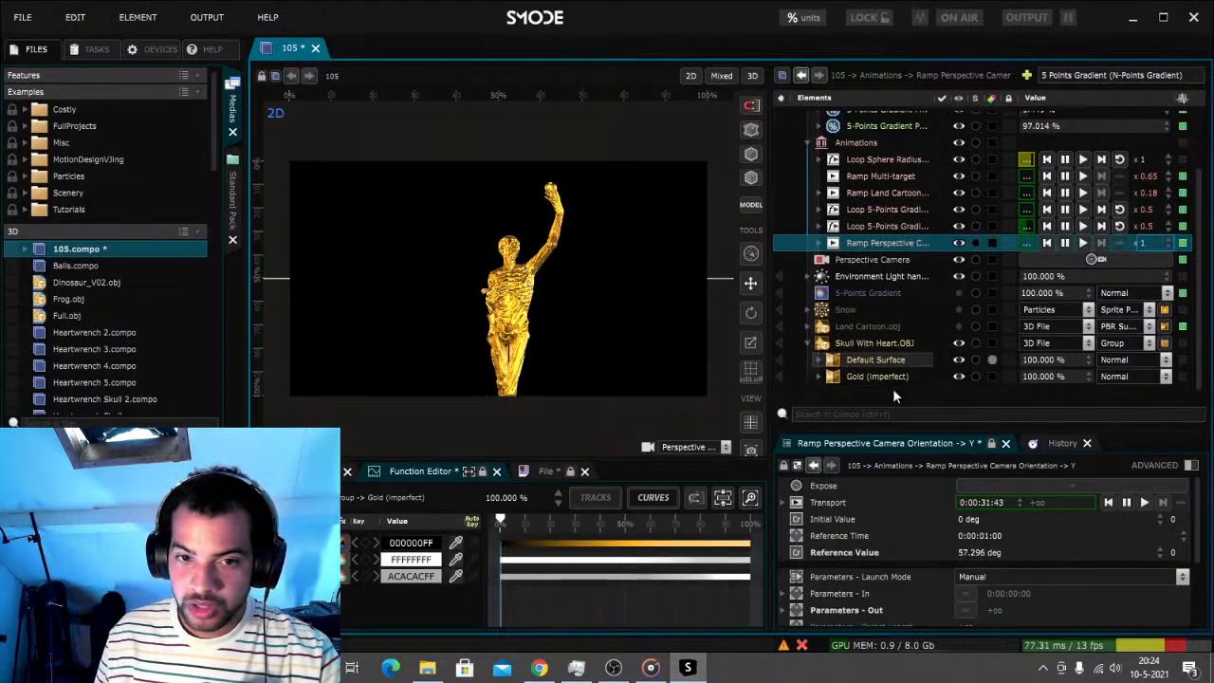
Try playback speeds of 2 and 0.5 on the Perspective Camera orientation ramp
{"action": "double_click", "coordinate": [1149, 244]}
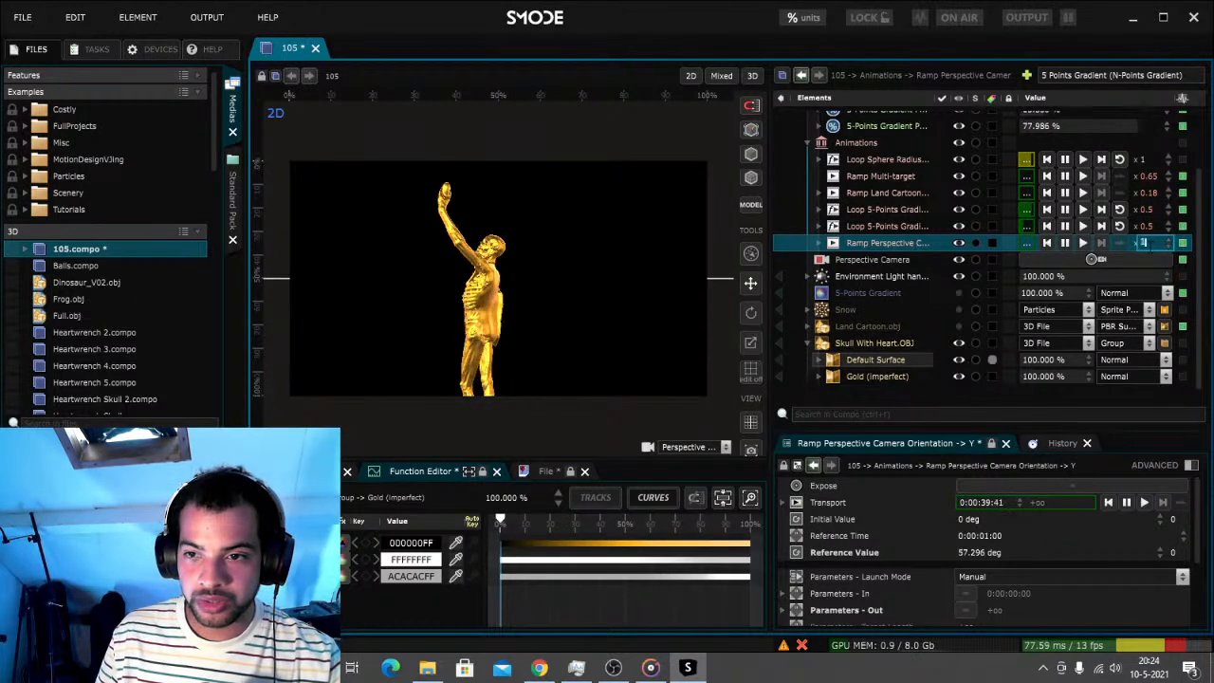
{"action": "type", "text": "2"}
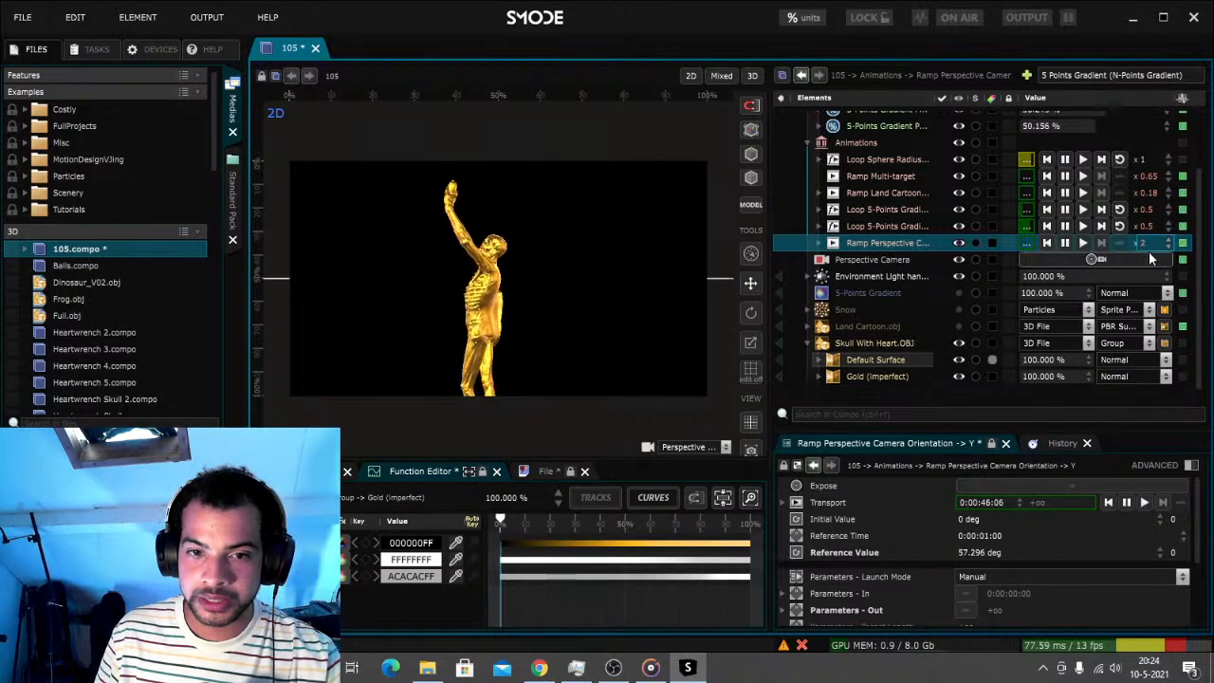
{"action": "key", "text": "BackSpace"}
{"action": "type", "text": "0.5"}
{"action": "key", "text": "Return"}
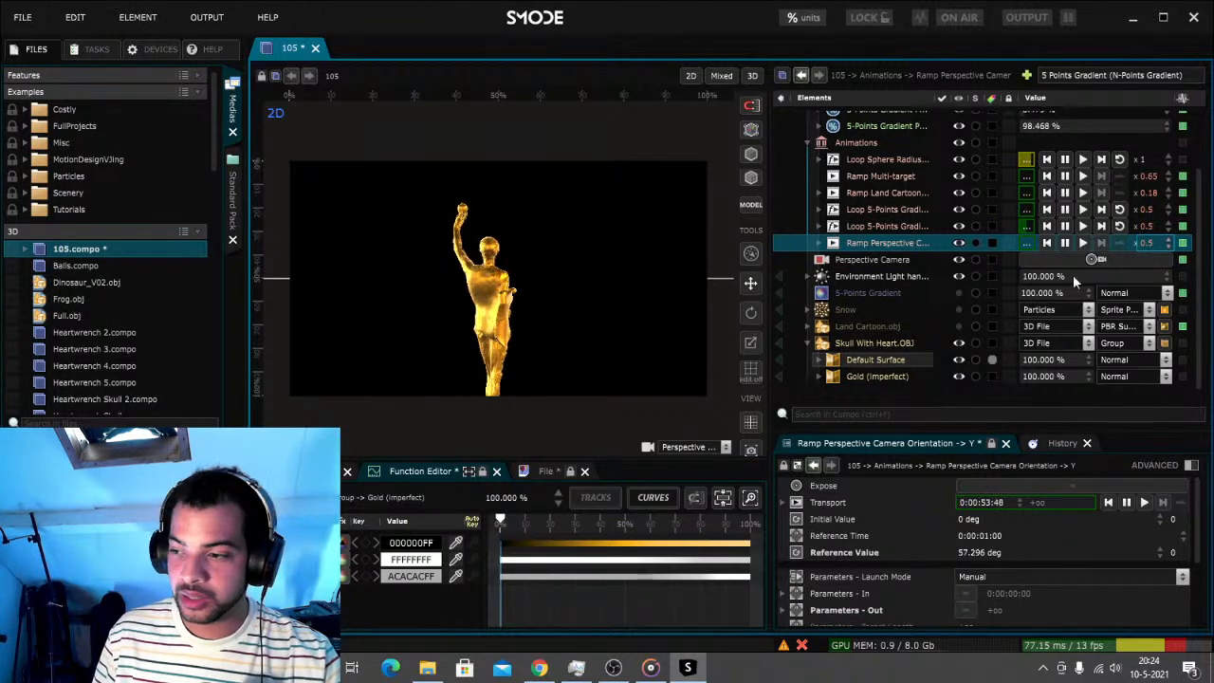
Make the 5-Points Gradient background visible in the composition
{"action": "scroll", "coordinate": [953, 307], "scroll_direction": "up", "scroll_amount": 1}
{"action": "scroll", "coordinate": [947, 316], "scroll_direction": "up", "scroll_amount": 1}
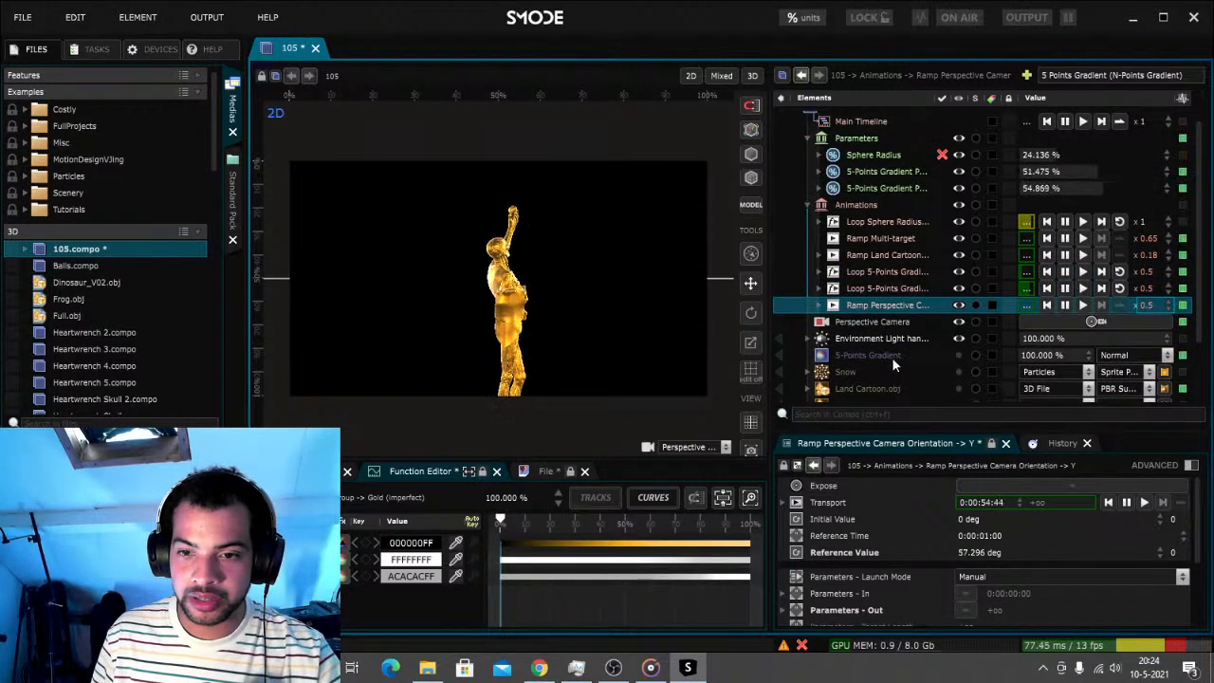
{"action": "left_click", "coordinate": [891, 357]}
{"action": "left_click", "coordinate": [959, 355]}
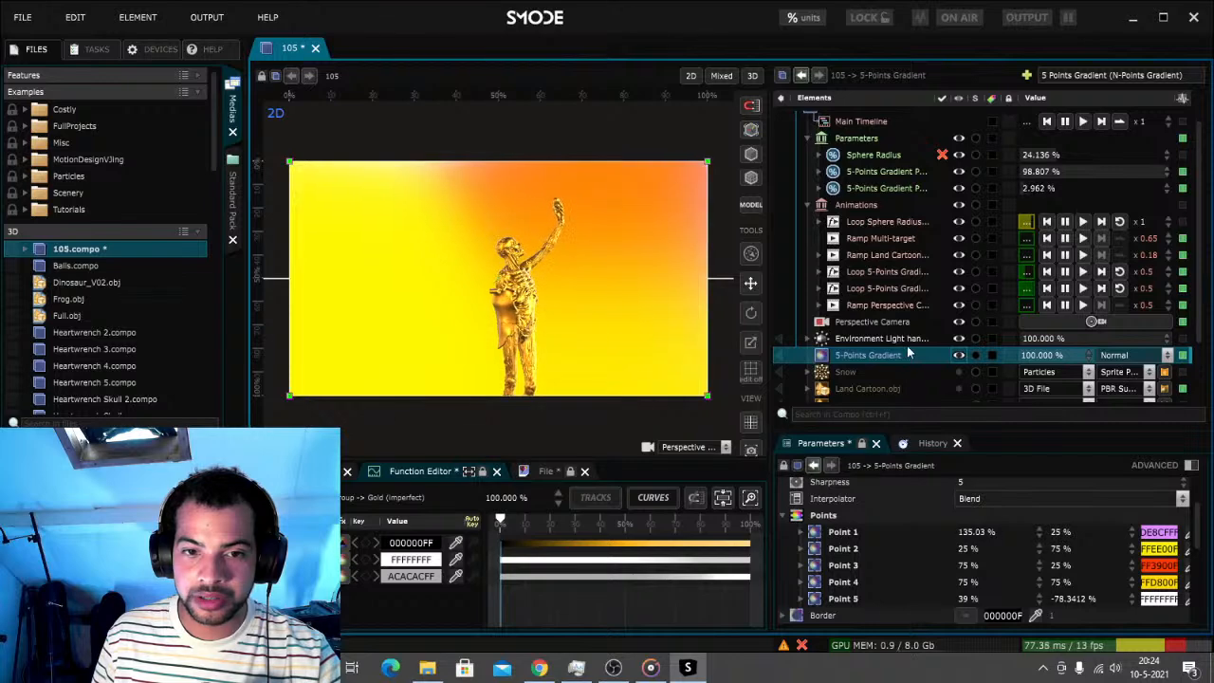
Recolour the 5-Points Gradient's Point 1 to blue 1106FDFF and Point 2 to blue 1700FFFF
{"action": "scroll", "coordinate": [949, 360], "scroll_direction": "down", "scroll_amount": 1}
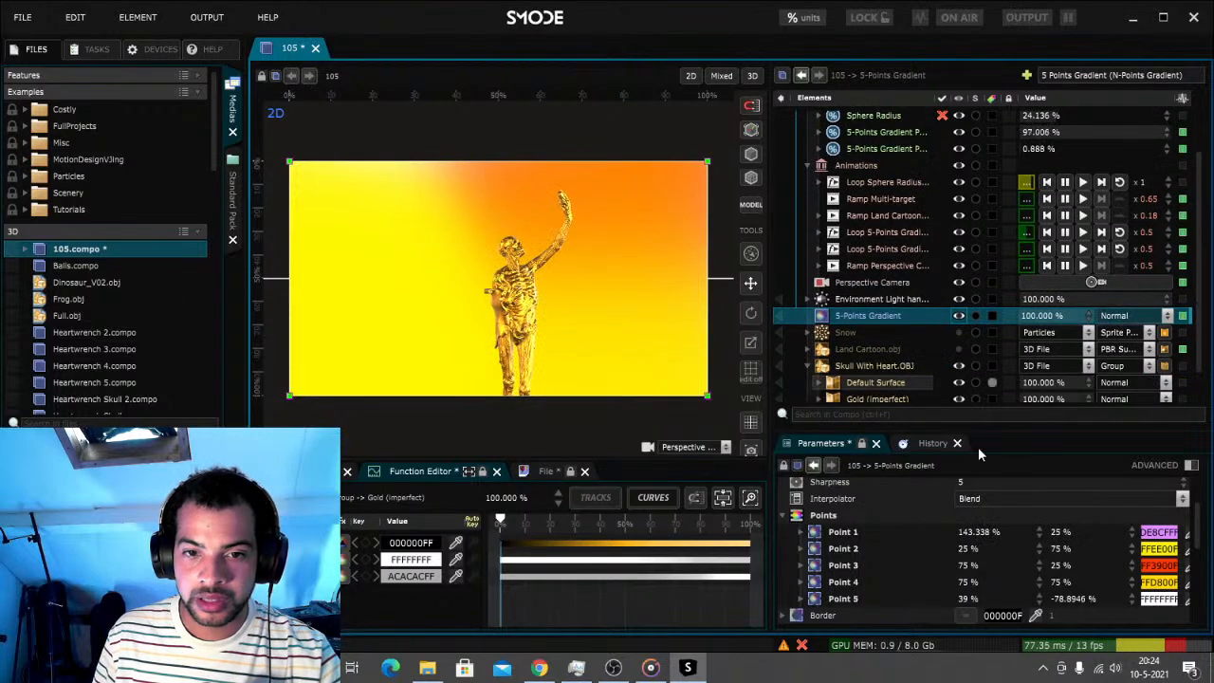
{"action": "left_click", "coordinate": [1158, 533]}
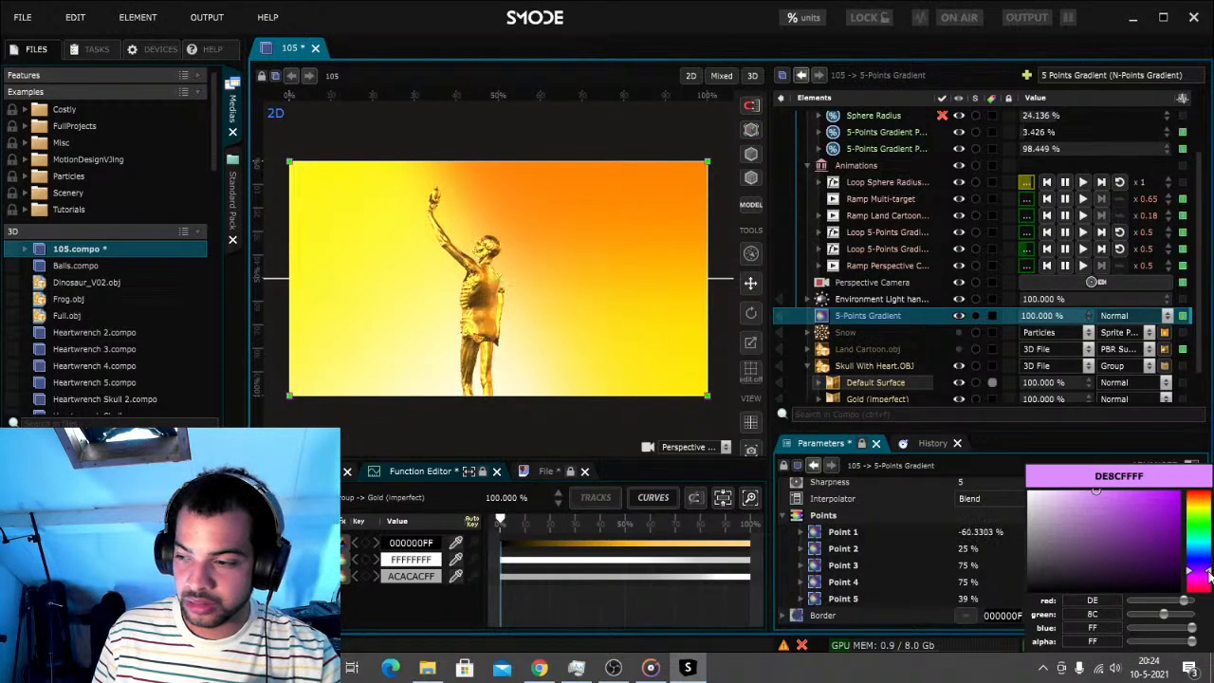
{"action": "left_click_drag", "start_coordinate": [1207, 572], "coordinate": [1207, 563]}
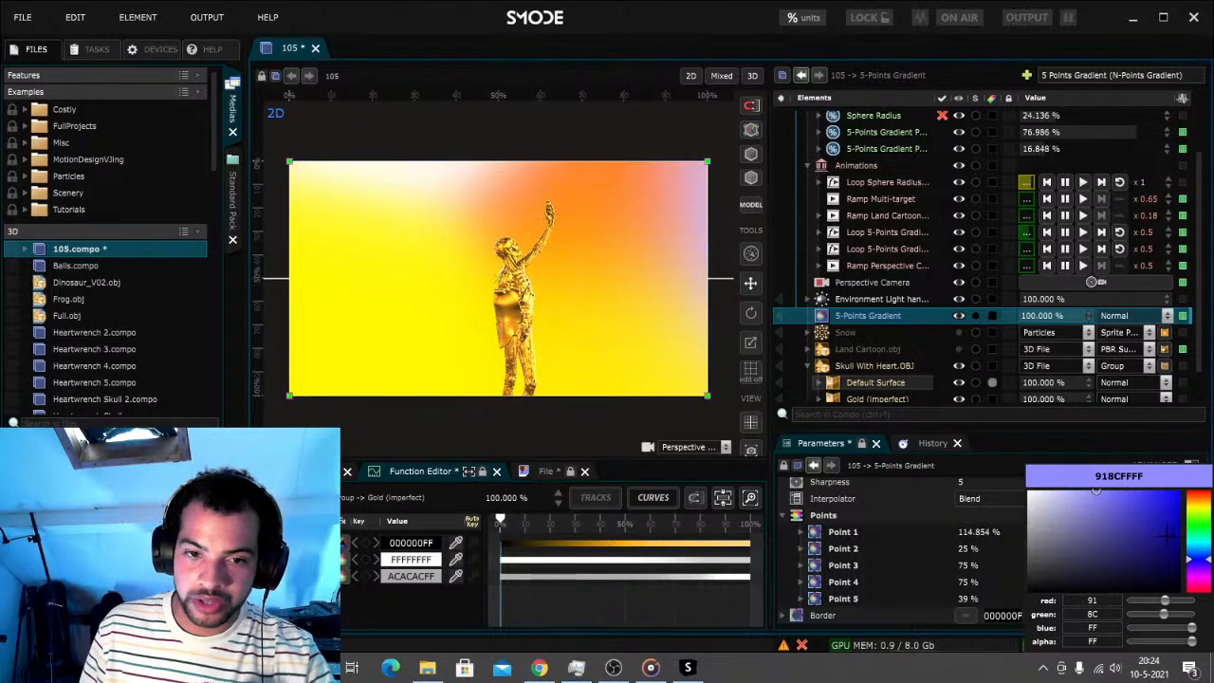
{"action": "left_click_drag", "start_coordinate": [1138, 503], "coordinate": [1176, 491]}
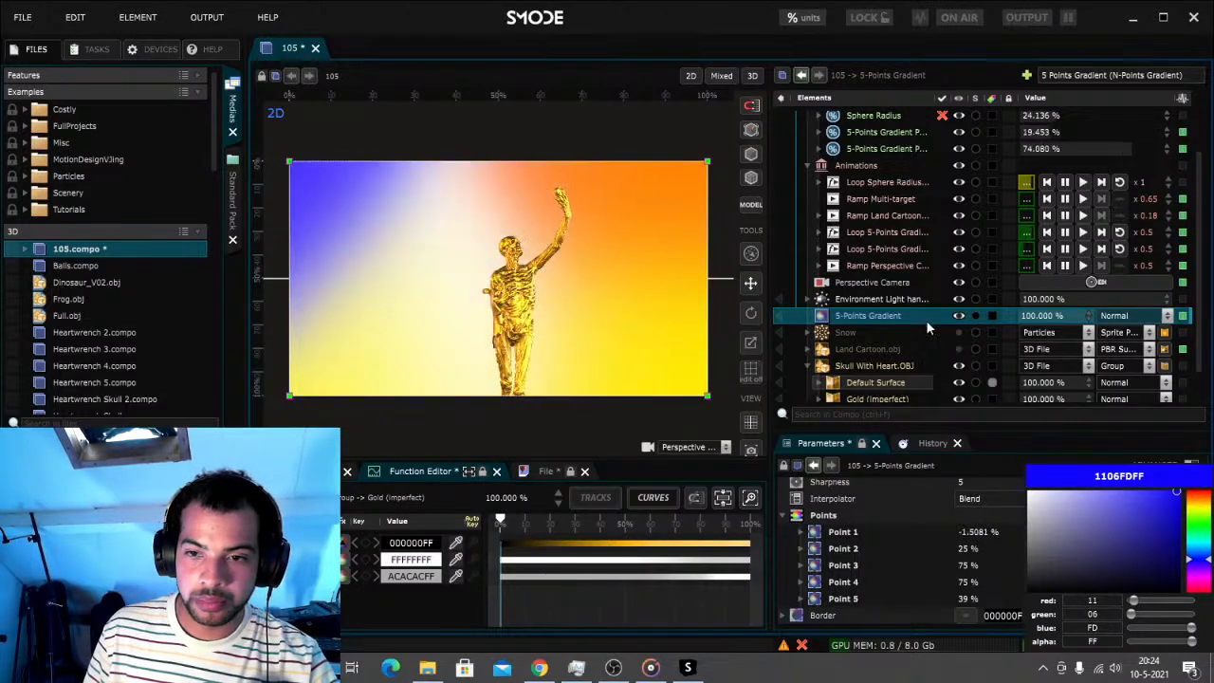
{"action": "scroll", "coordinate": [919, 352], "scroll_direction": "down", "scroll_amount": 2}
{"action": "left_click", "coordinate": [1159, 549]}
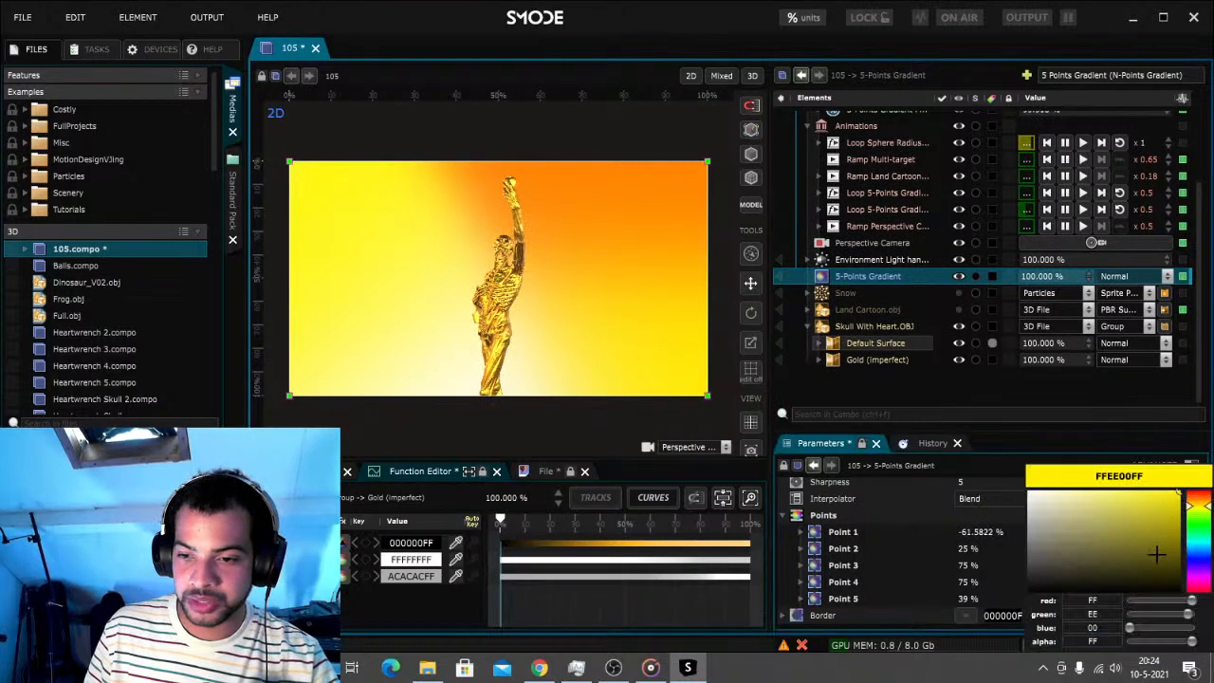
{"action": "left_click_drag", "start_coordinate": [1195, 566], "coordinate": [1196, 559]}
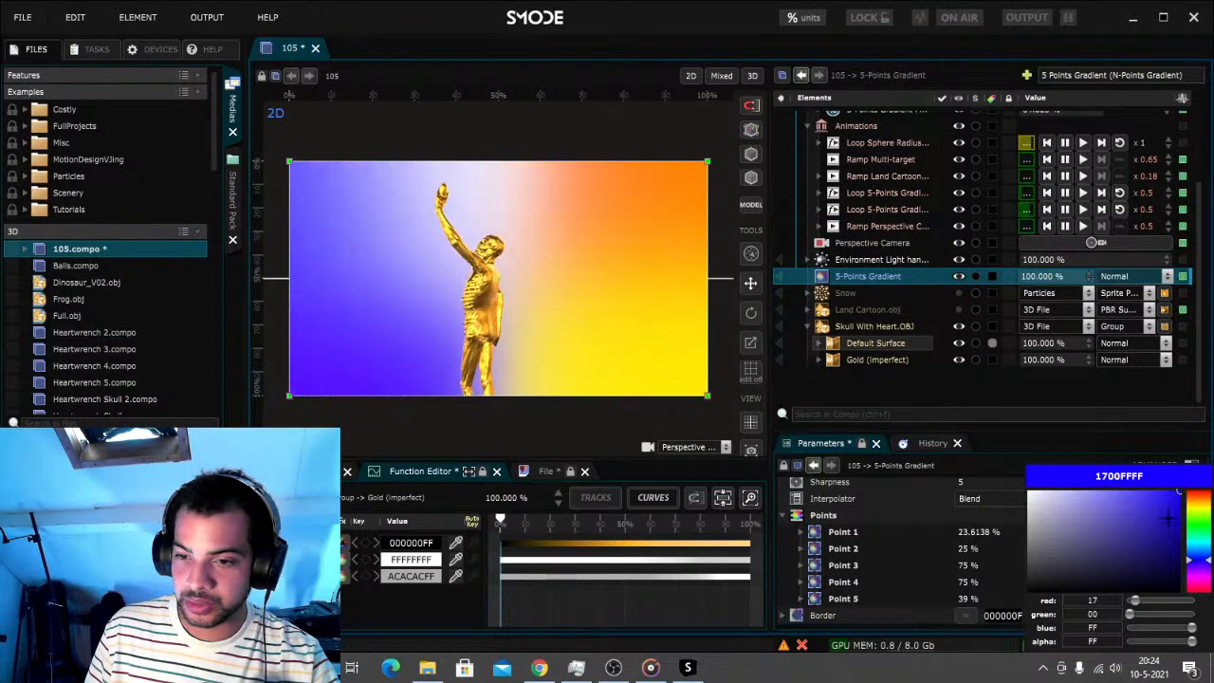
{"action": "left_click", "coordinate": [919, 404]}
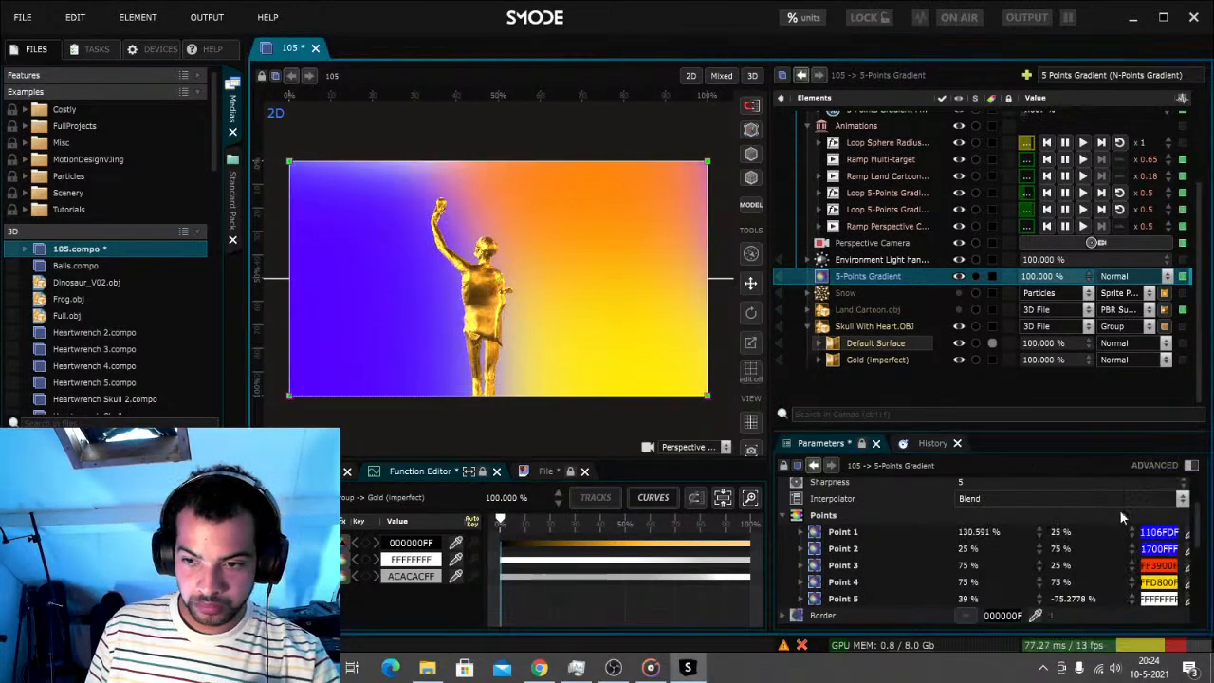
Recolour the gradient's Point 3 to black 000000FF and Point 4 to blue 0B00FFFF
{"action": "left_click", "coordinate": [1157, 568]}
{"action": "left_click_drag", "start_coordinate": [1129, 572], "coordinate": [1035, 594]}
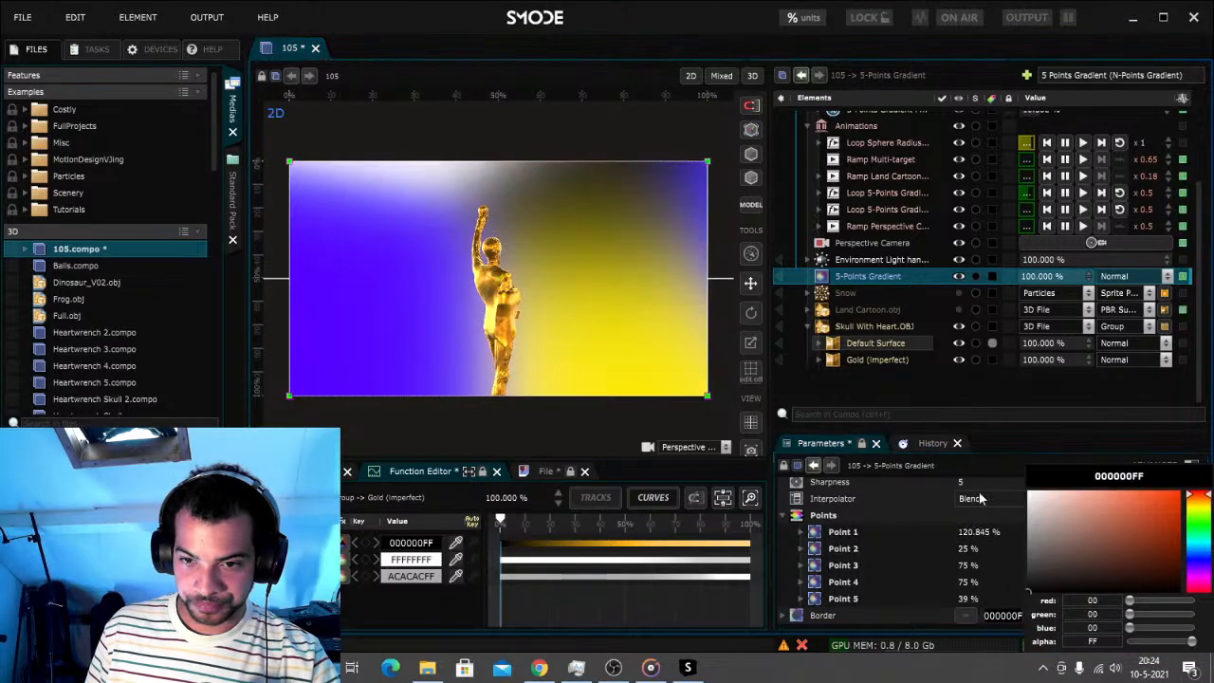
{"action": "left_click", "coordinate": [975, 391]}
{"action": "left_click", "coordinate": [1157, 582]}
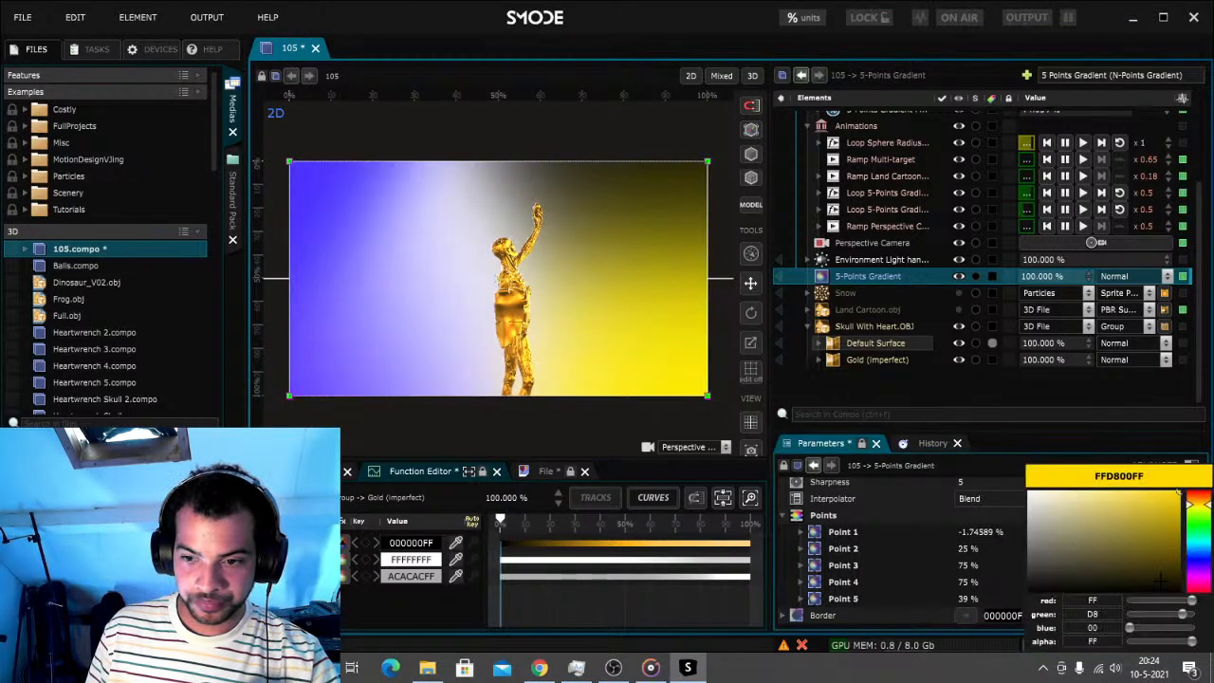
{"action": "left_click", "coordinate": [1193, 565]}
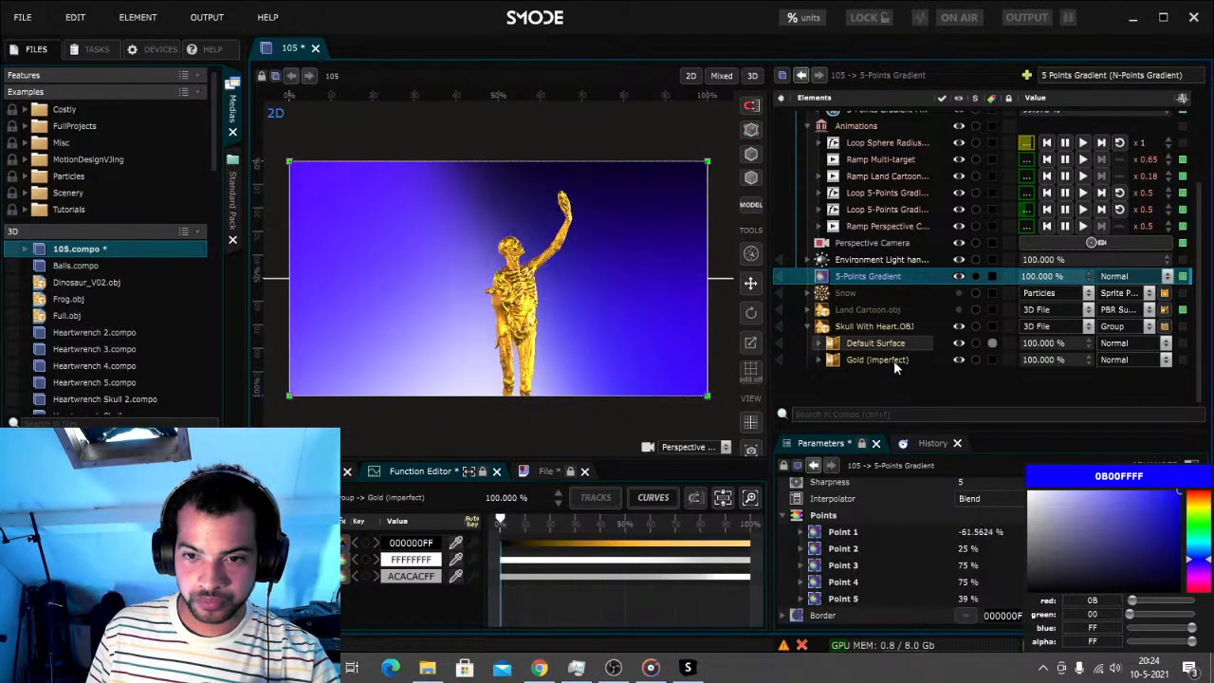
{"action": "left_click", "coordinate": [914, 402]}
Recolour the gradient's Point 5 to black 000000FF
{"action": "left_click", "coordinate": [1154, 601]}
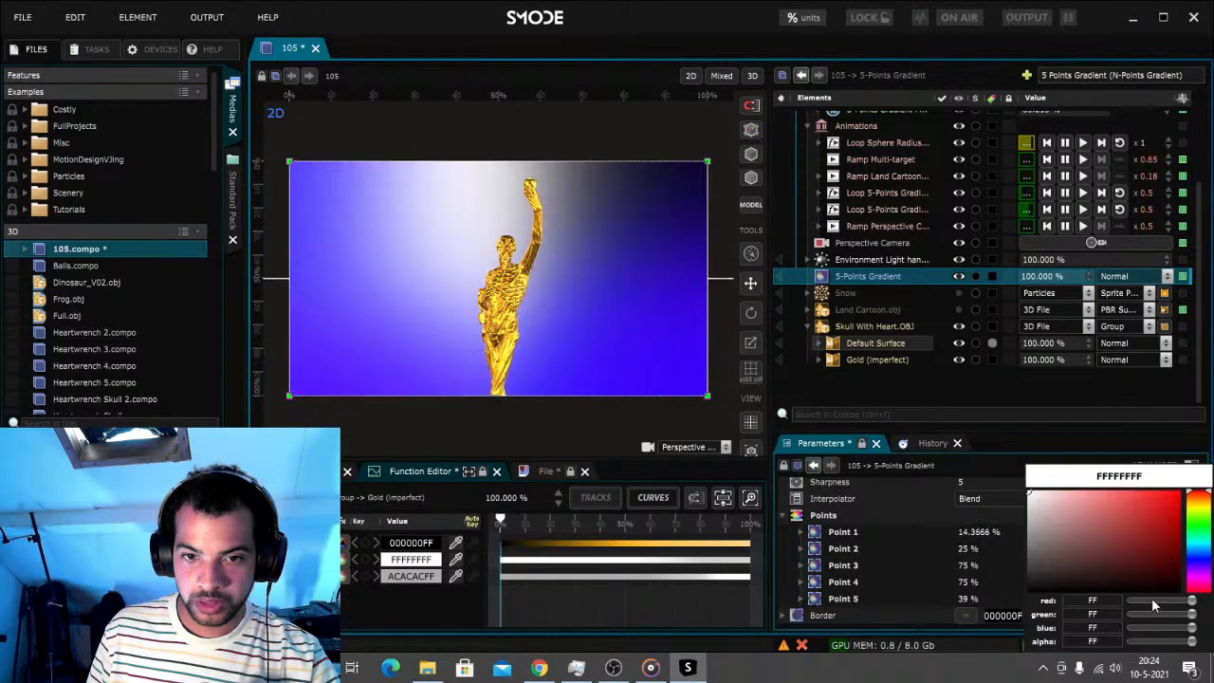
{"action": "left_click", "coordinate": [1030, 591]}
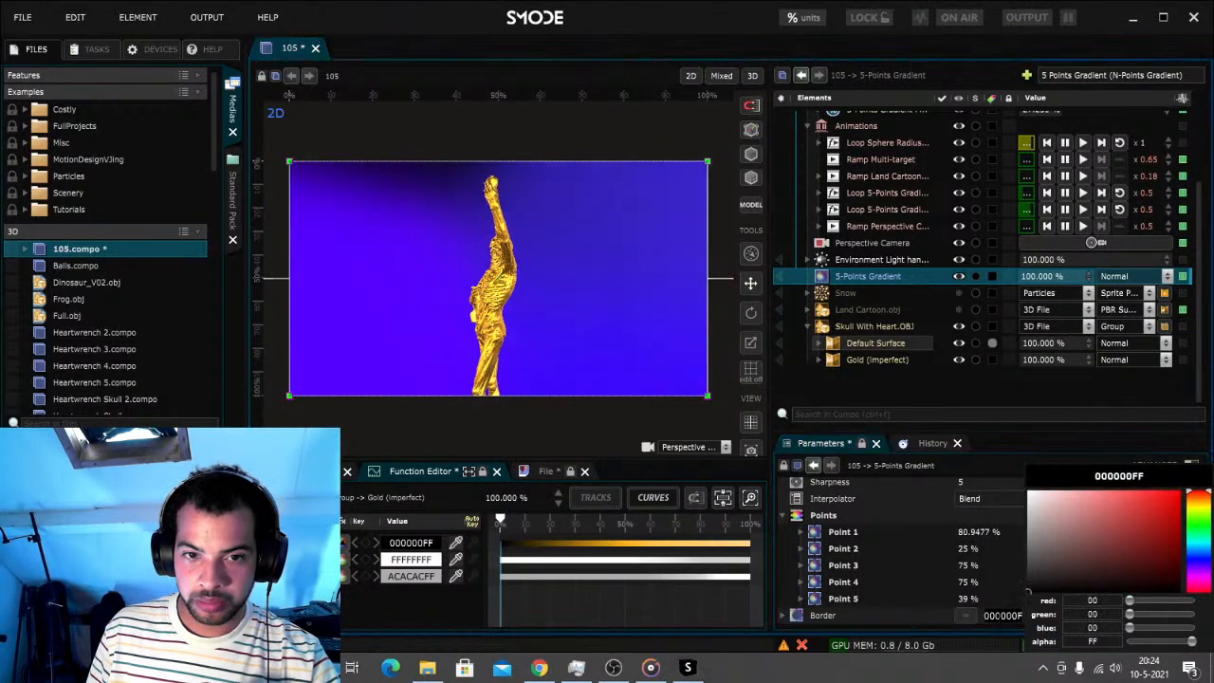
{"action": "left_click", "coordinate": [888, 392]}
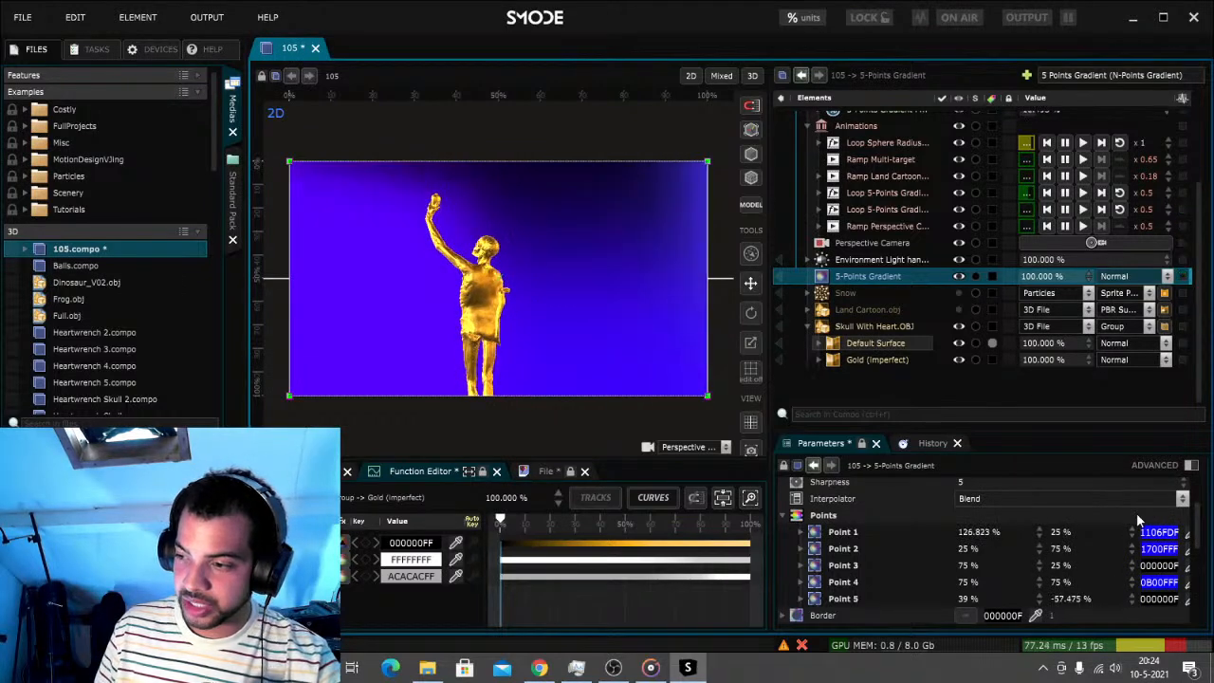
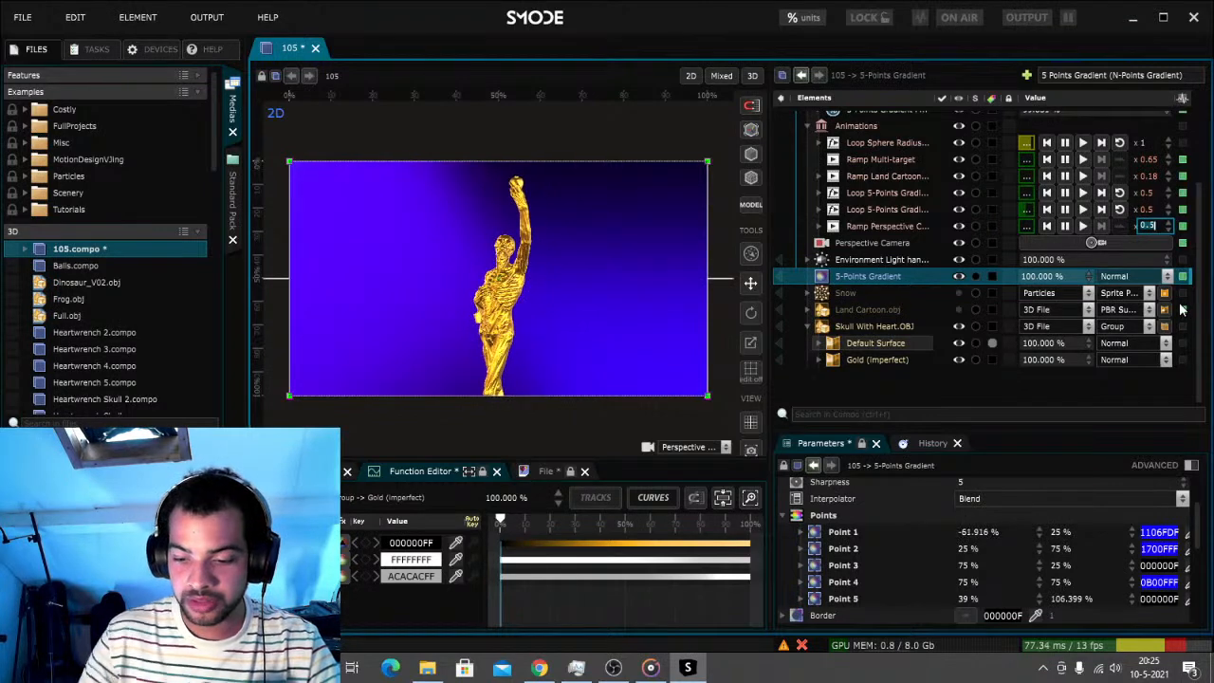
Set the Perspective Camera orientation ramp's playback speed to 1.4 and save the composition
{"action": "type", "text": ".4"}
{"action": "key", "text": "Return"}
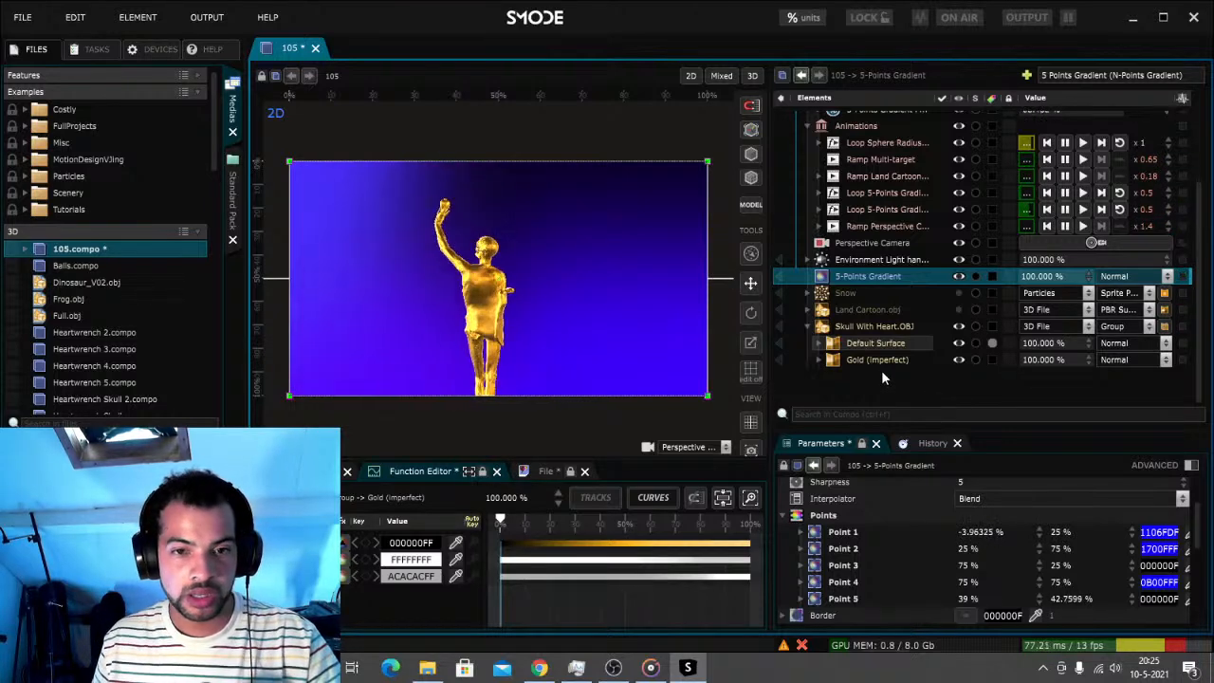
{"action": "key", "text": "ctrl+s"}
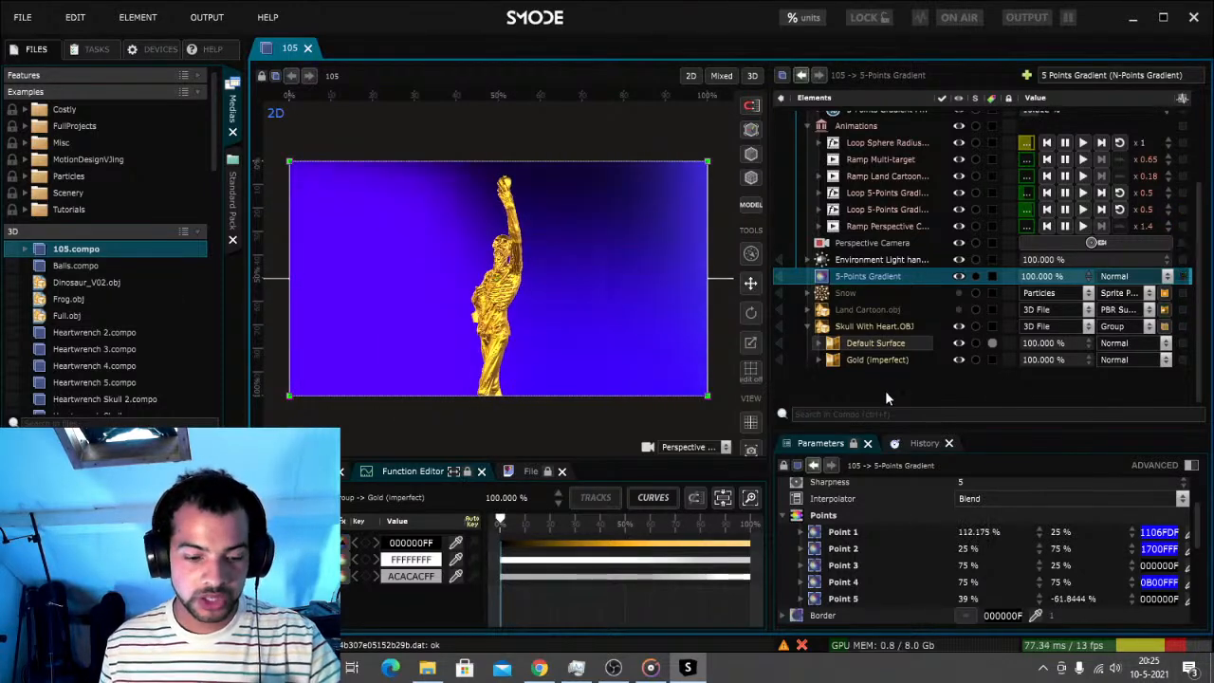
Add the VHS Glitch.fs stylize effect to the composition and give it a standalone player
{"action": "left_click", "coordinate": [939, 243]}
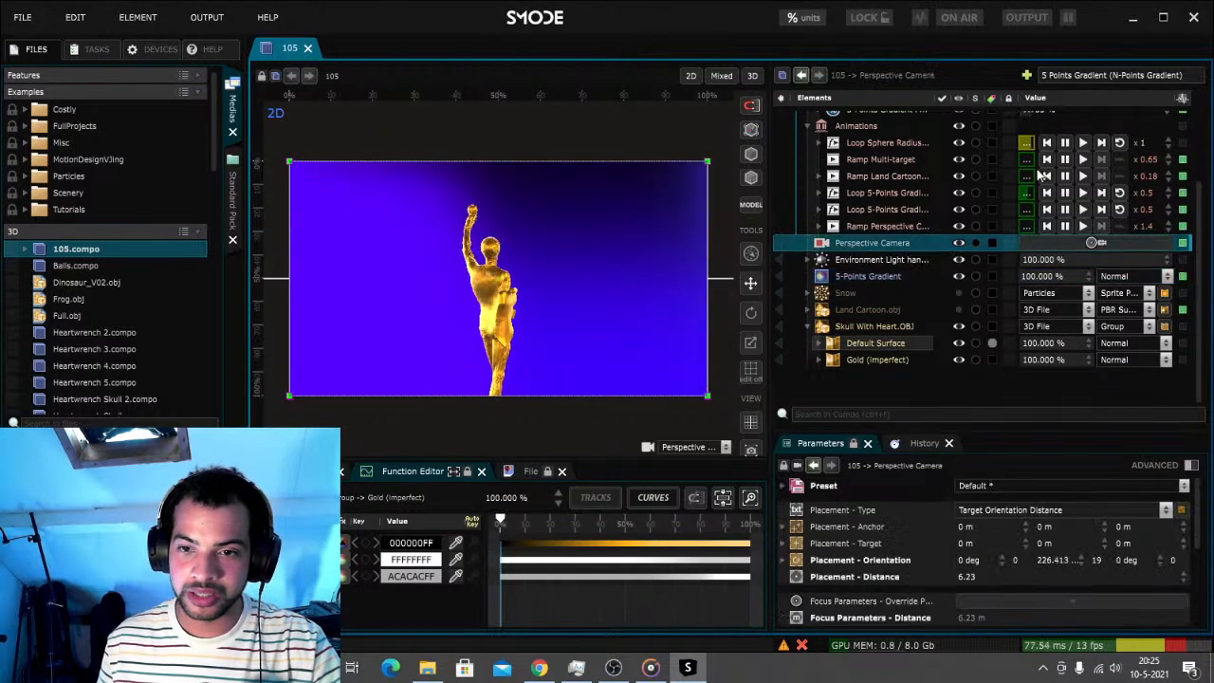
{"action": "left_click", "coordinate": [1091, 76]}
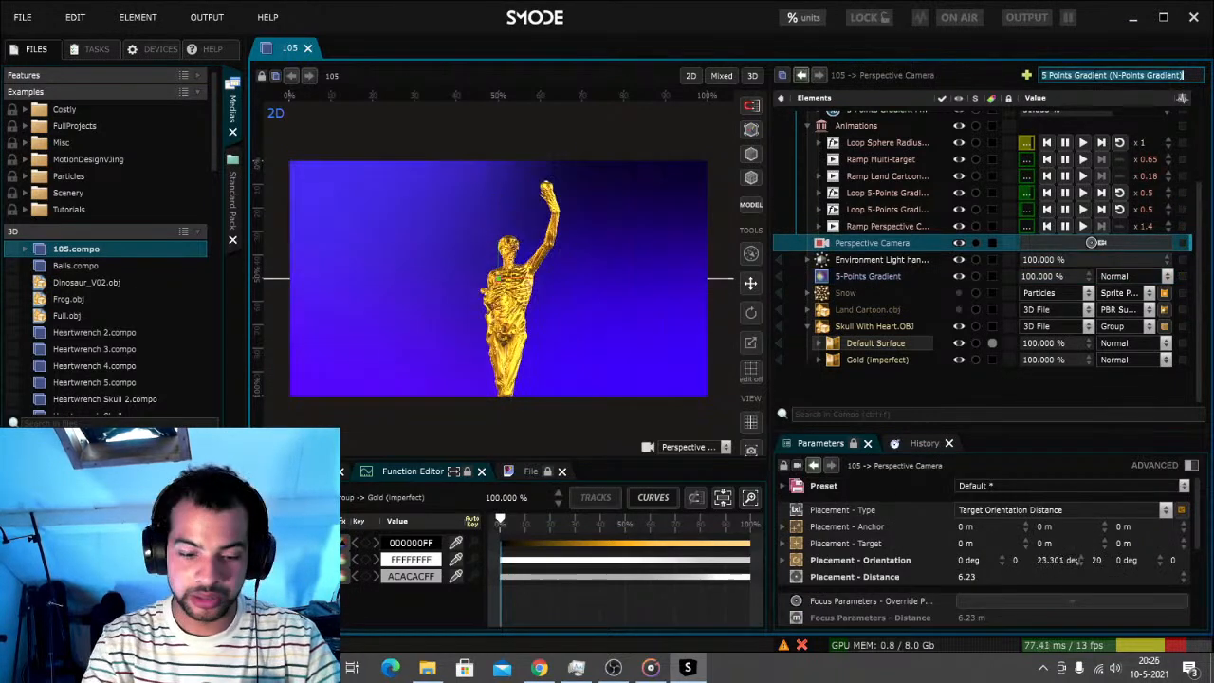
{"action": "type", "text": "vhs"}
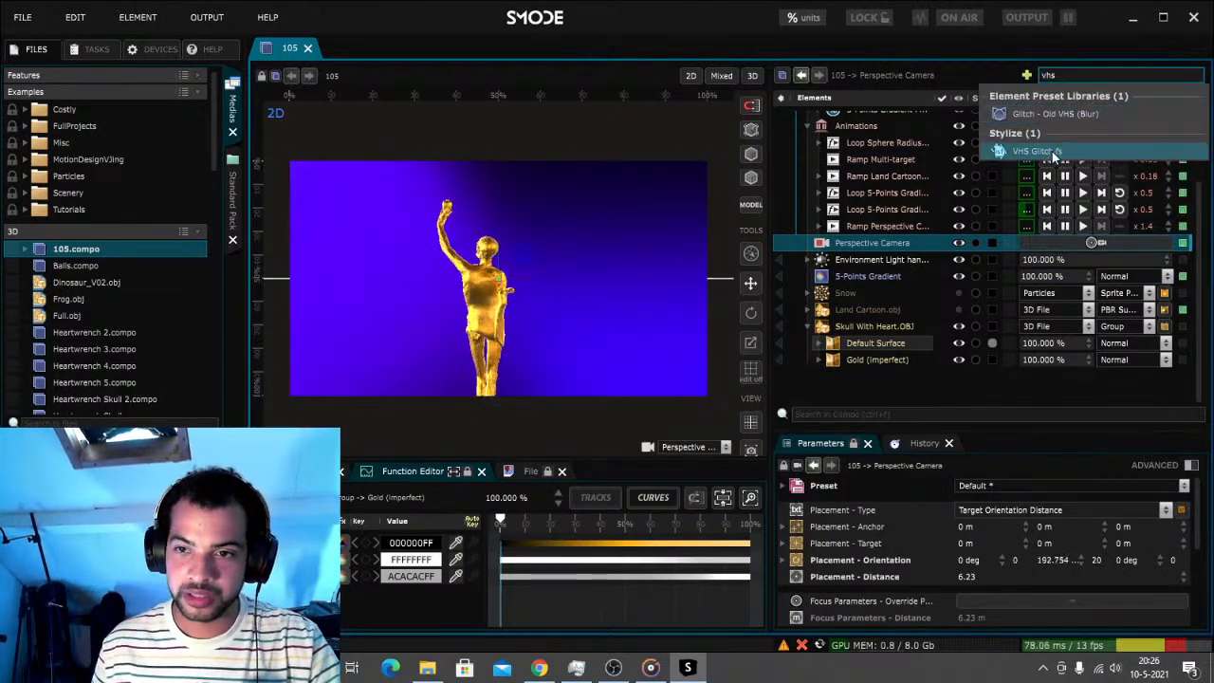
{"action": "left_click", "coordinate": [1036, 151]}
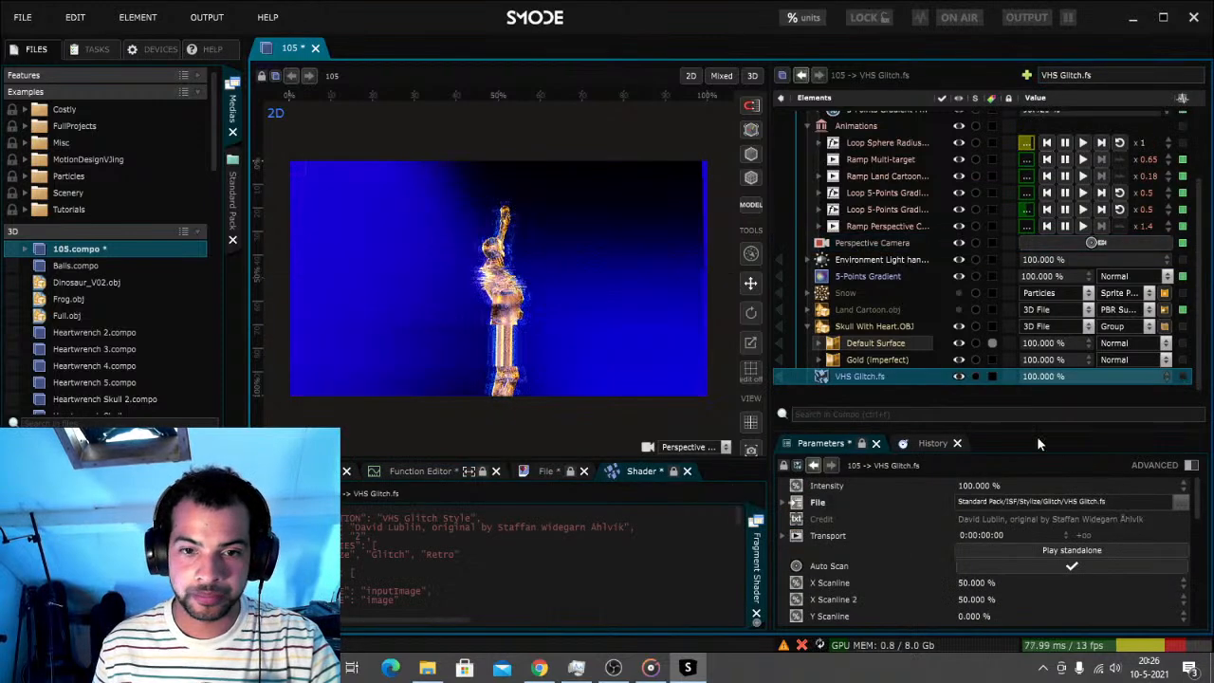
{"action": "left_click", "coordinate": [1070, 551]}
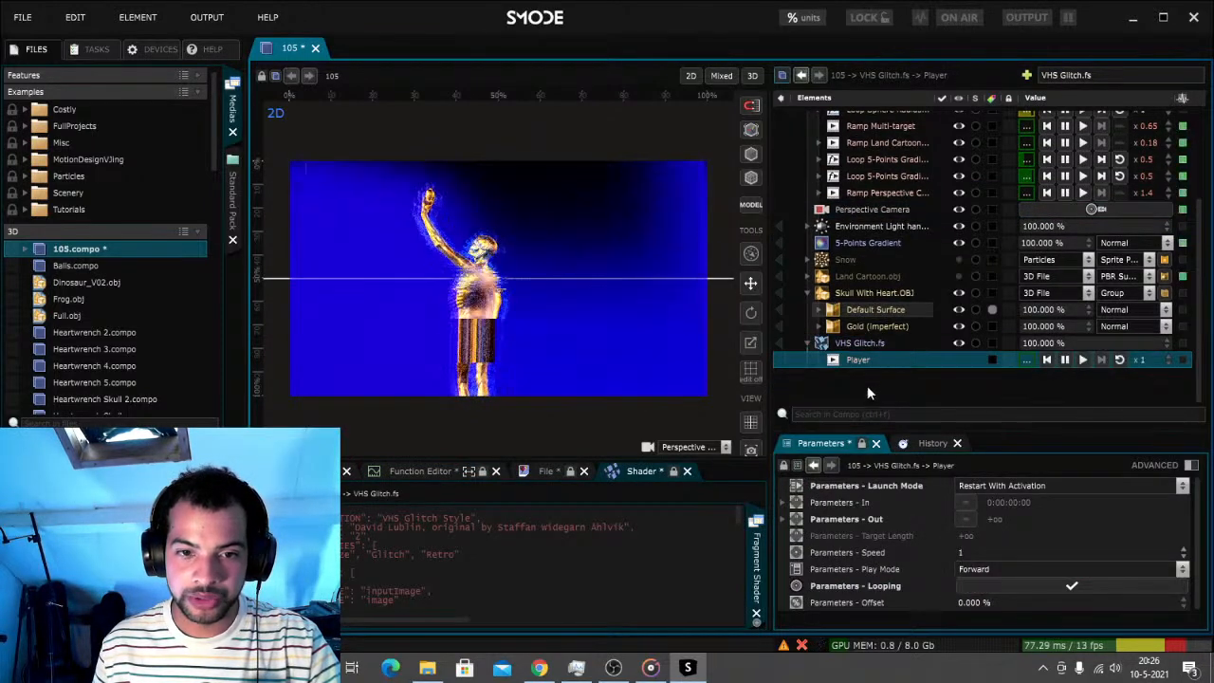
Try intensities of 50 % and 15 % on the VHS Glitch effect
{"action": "left_click", "coordinate": [865, 338]}
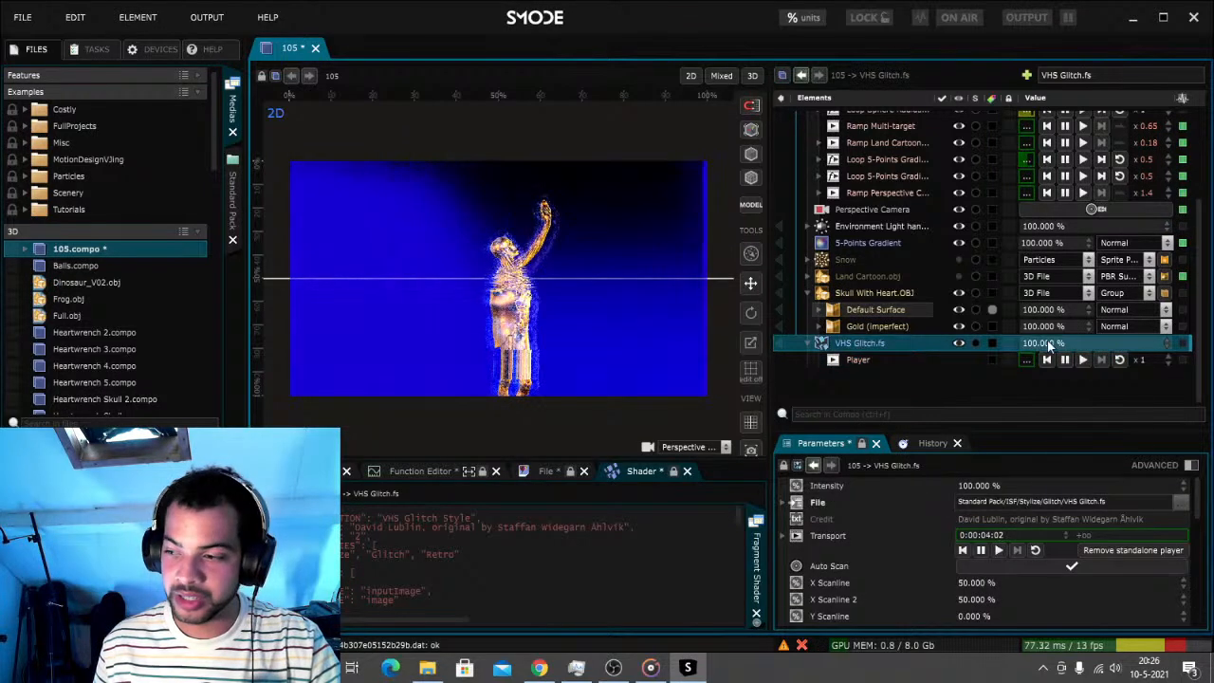
{"action": "double_click", "coordinate": [1047, 341]}
{"action": "type", "text": "50"}
{"action": "key", "text": "Return"}
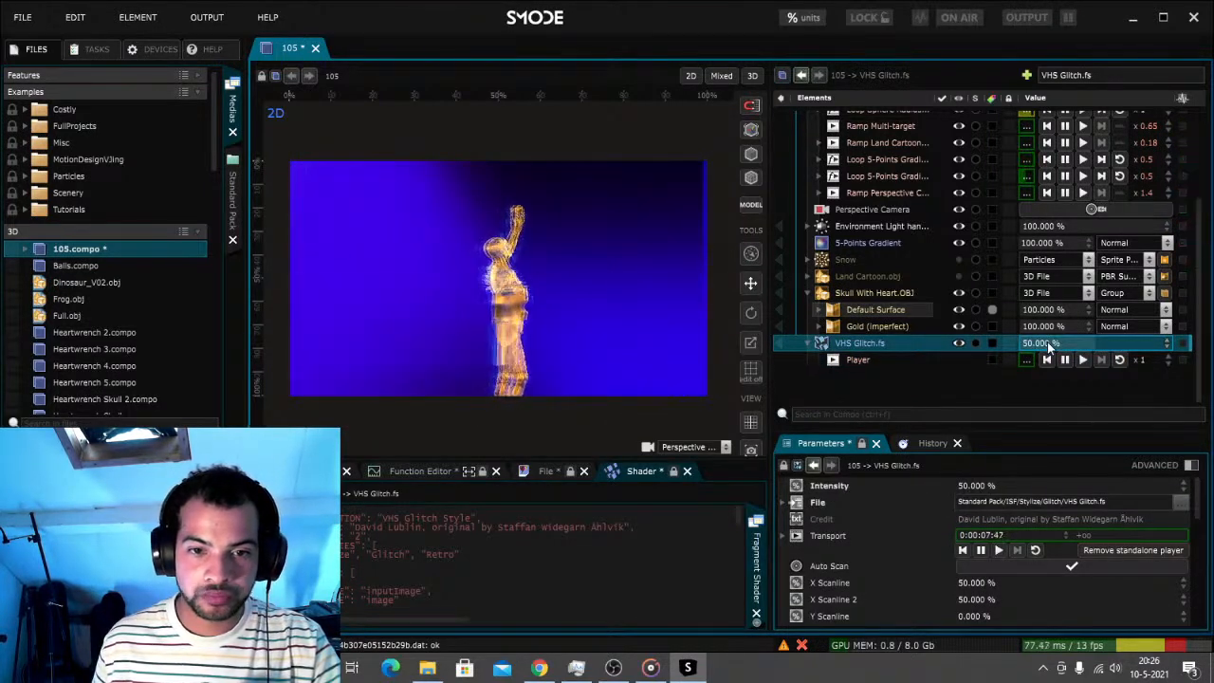
{"action": "double_click", "coordinate": [1047, 342]}
{"action": "type", "text": "15"}
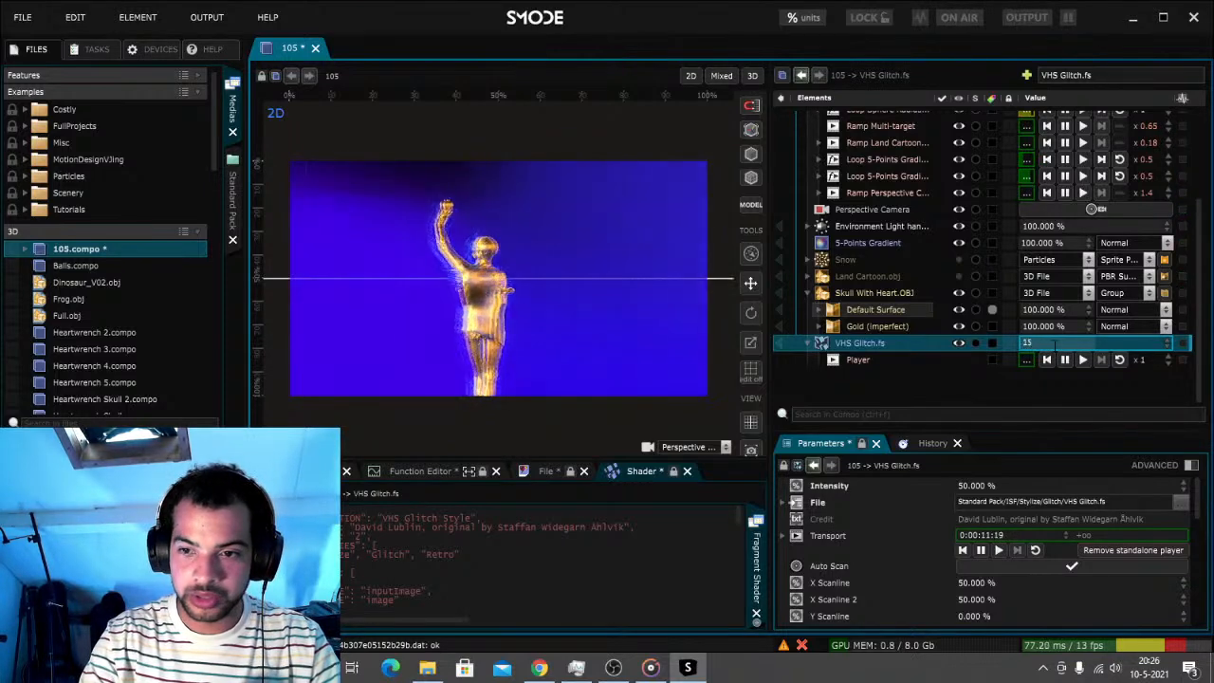
{"action": "key", "text": "Return"}
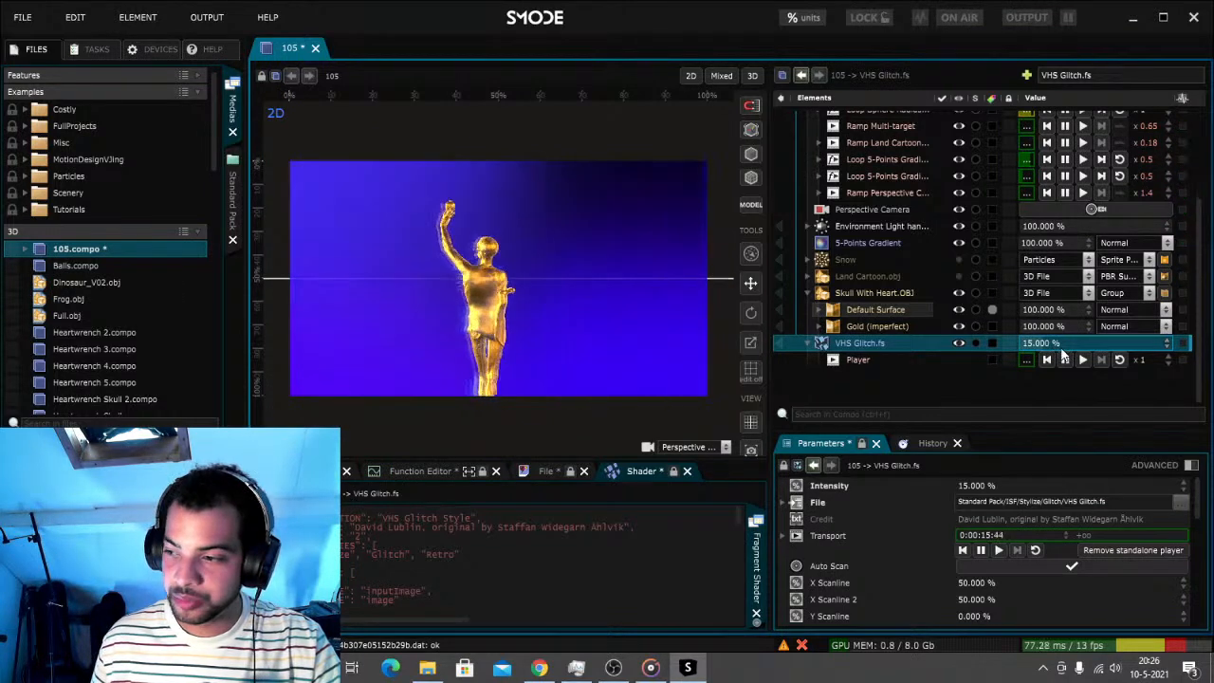
Try the VHS Glitch effect at 50.2 % intensity and set it back to 100 %
{"action": "double_click", "coordinate": [1063, 343]}
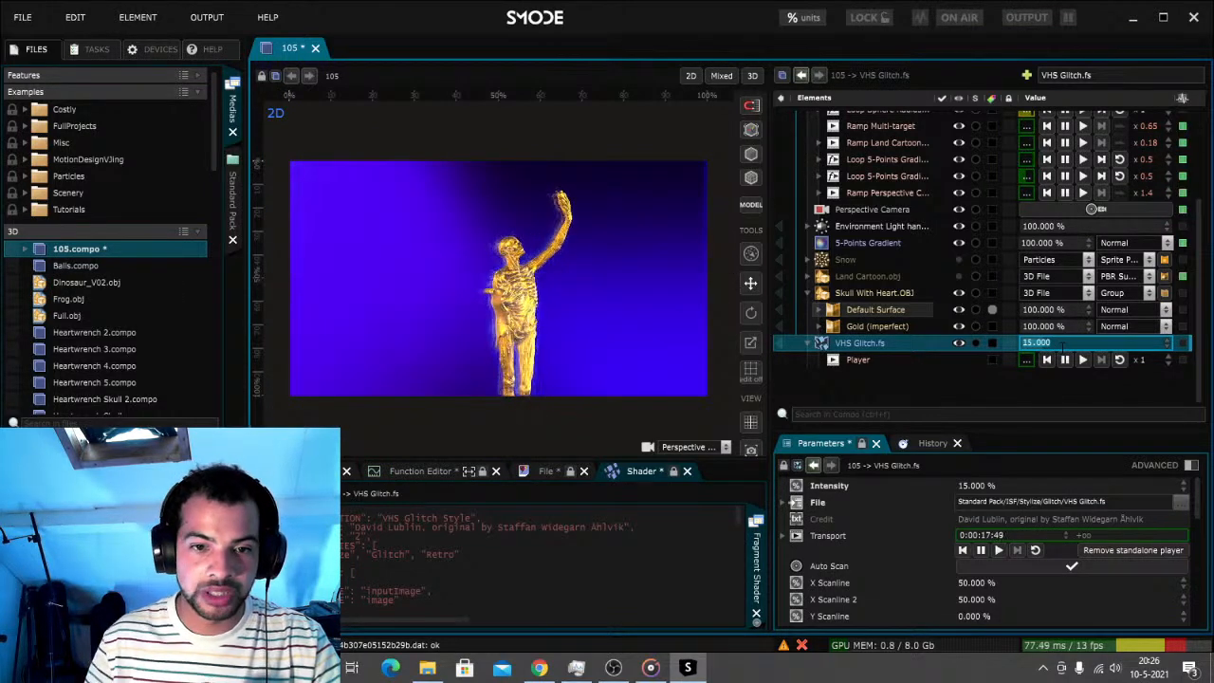
{"action": "type", "text": "50"}
{"action": "key", "text": "Return"}
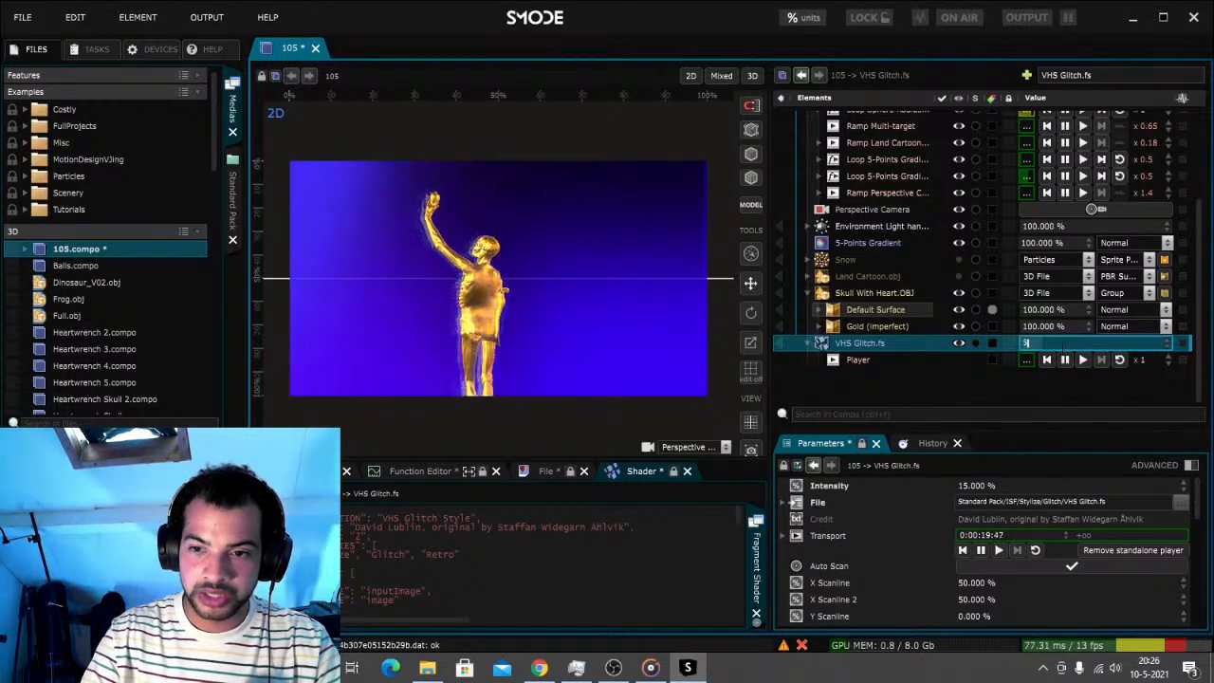
{"action": "double_click", "coordinate": [1063, 344]}
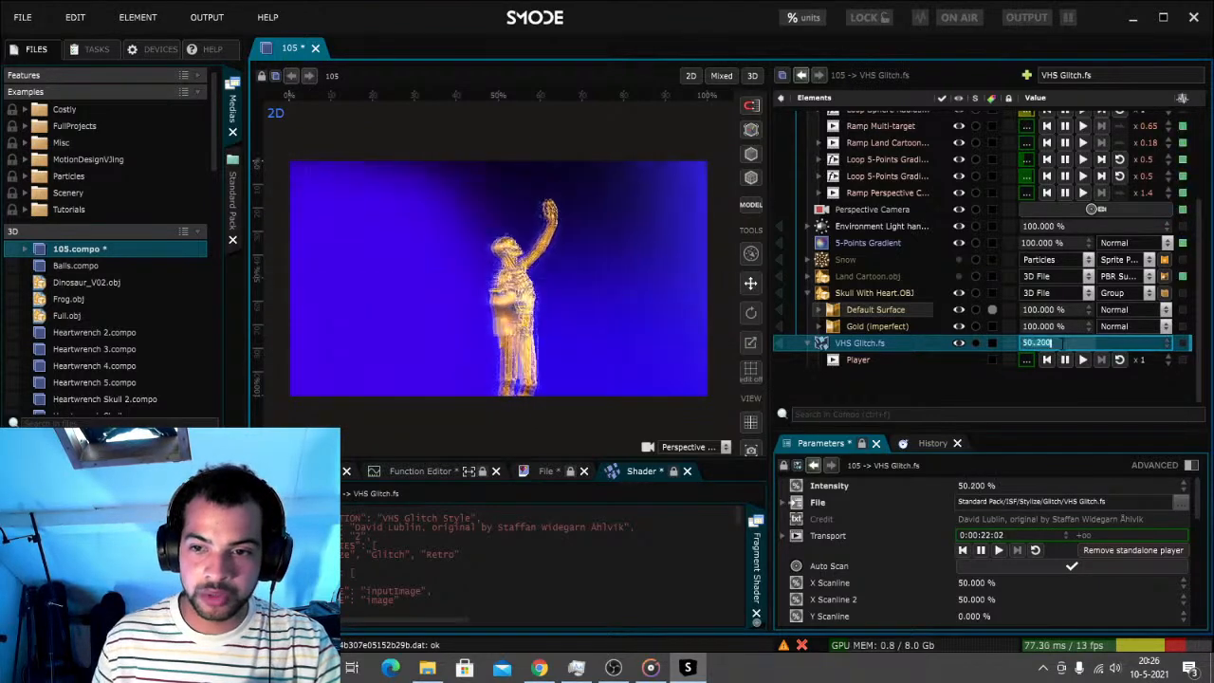
{"action": "type", "text": "100"}
{"action": "key", "text": "Return"}
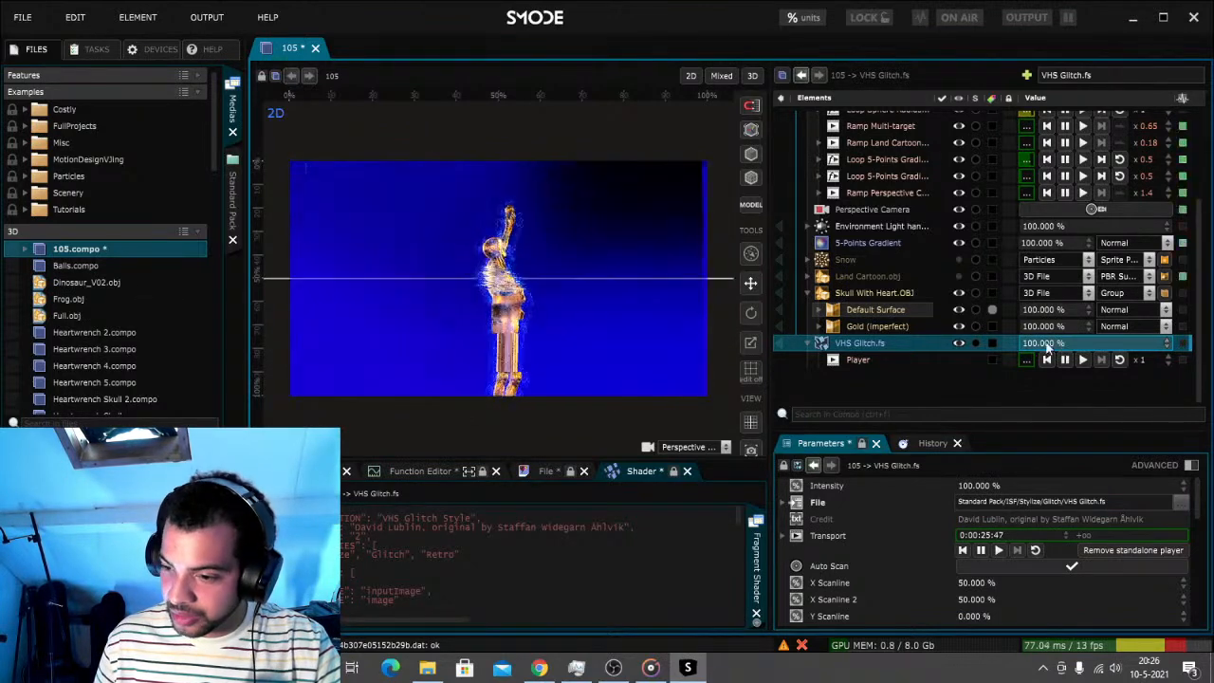
Compare the image with the VHS Glitch effect hidden and shown, and try an intensity of 20 %
{"action": "left_click", "coordinate": [958, 343]}
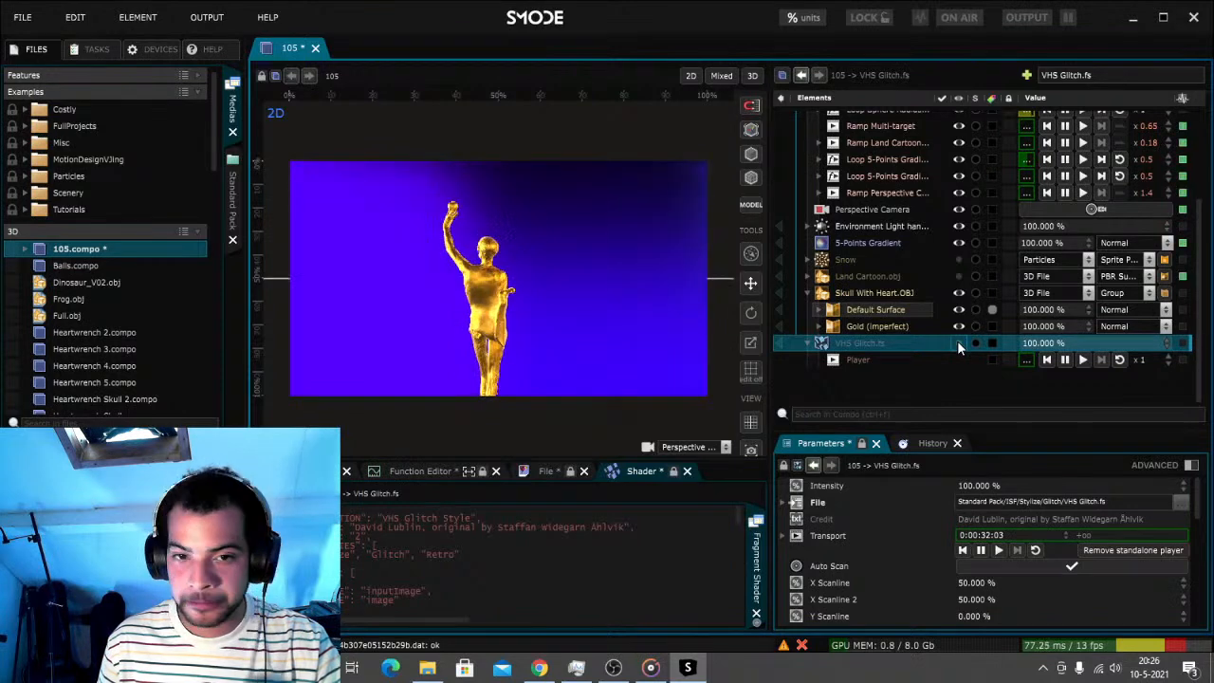
{"action": "left_click", "coordinate": [957, 341]}
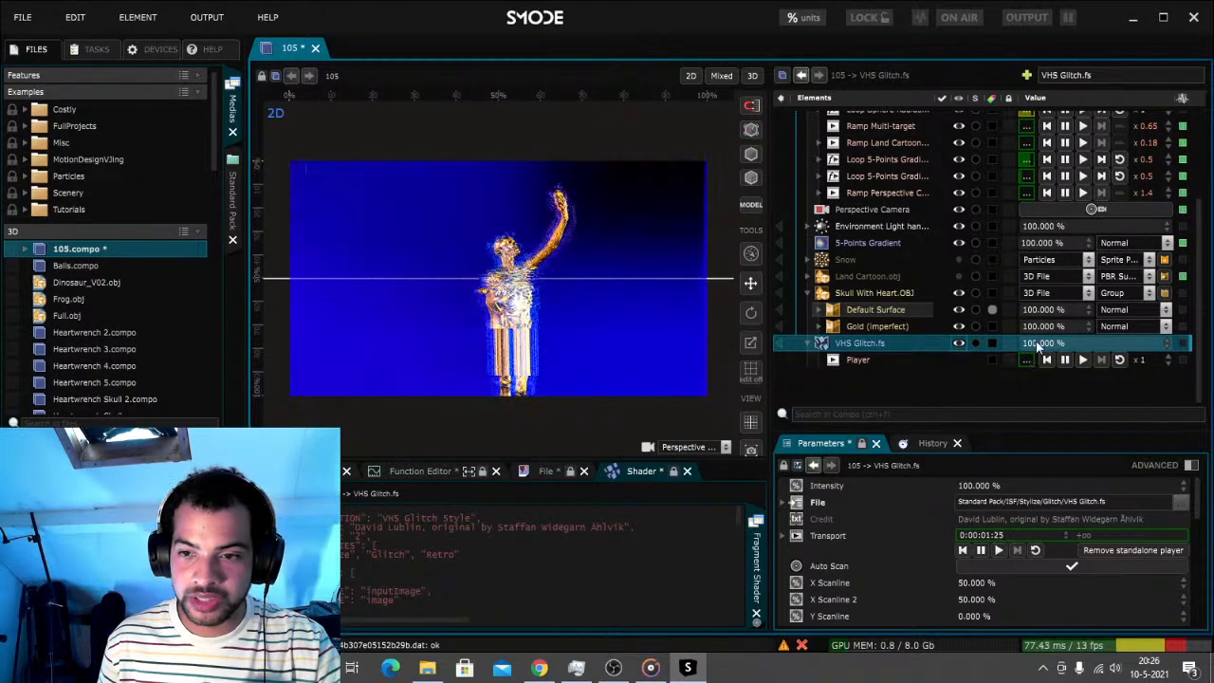
{"action": "double_click", "coordinate": [1038, 344]}
{"action": "type", "text": "20"}
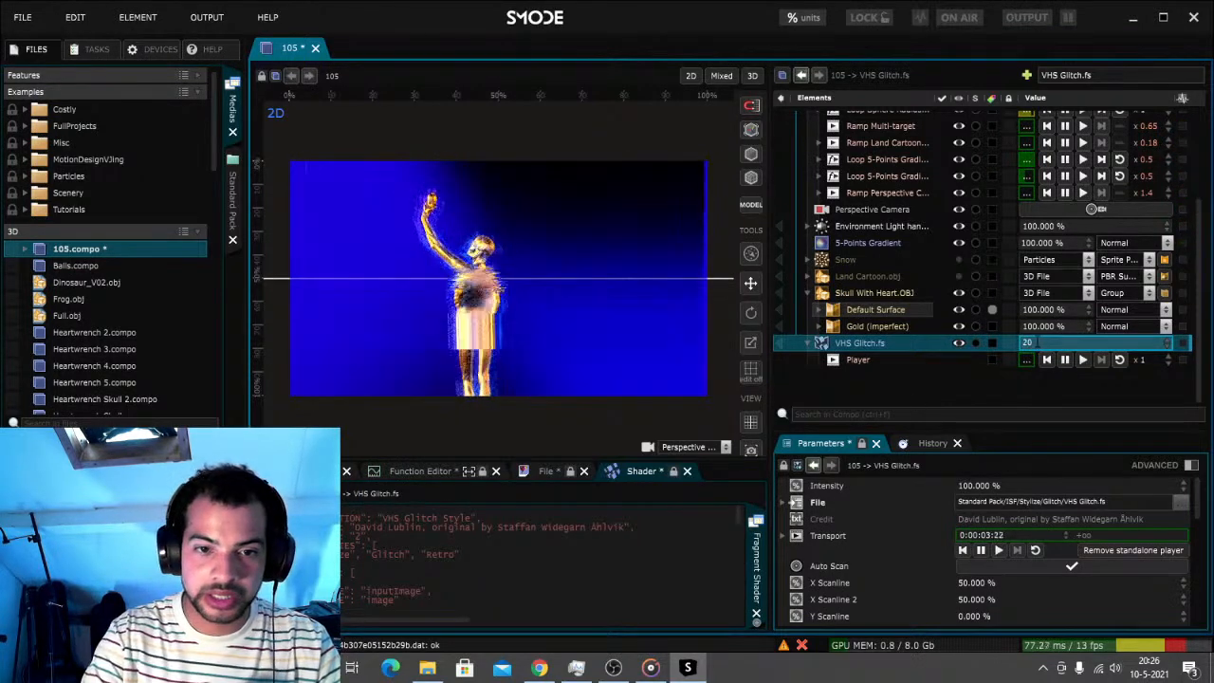
{"action": "key", "text": "Return"}
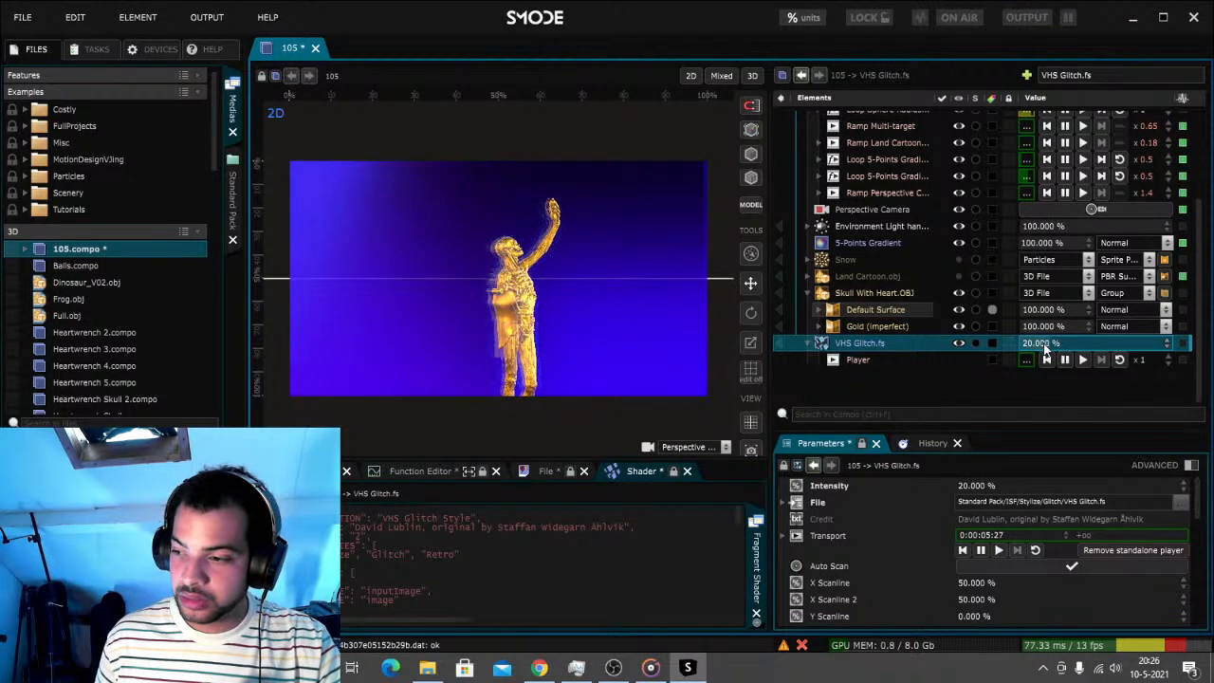
Switch to Groove Muziek, rewind the song to the beginning and return to SMODE
{"action": "left_click", "coordinate": [651, 668]}
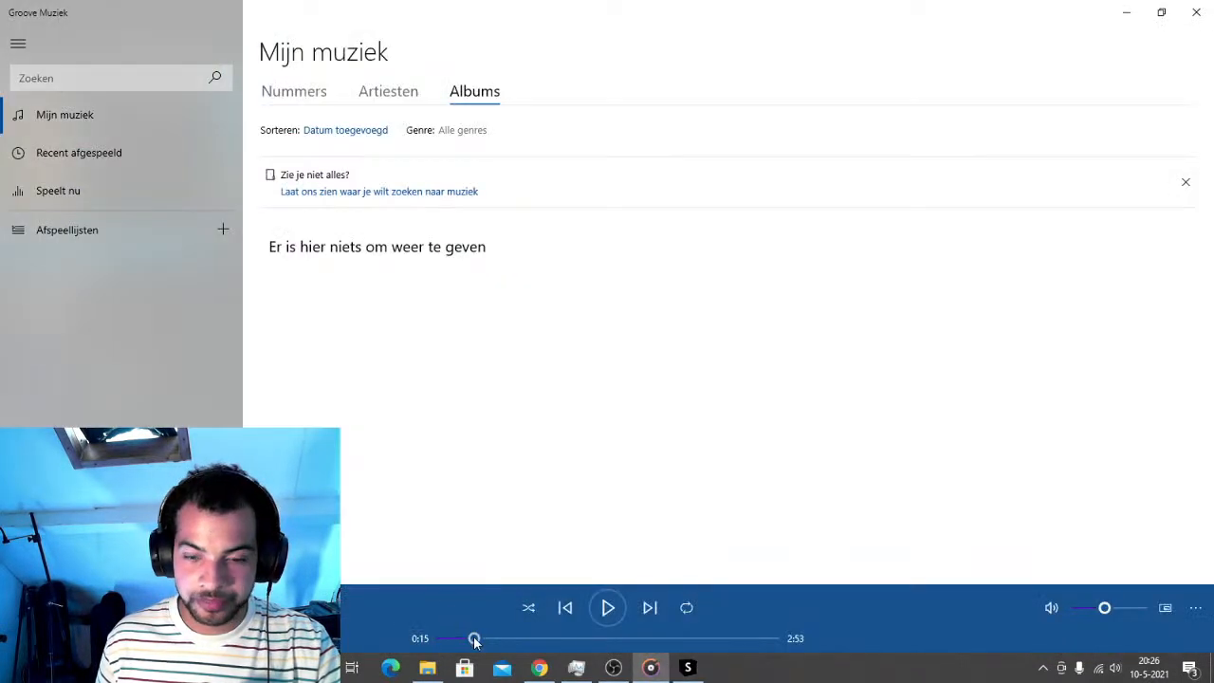
{"action": "left_click_drag", "start_coordinate": [462, 645], "coordinate": [426, 659]}
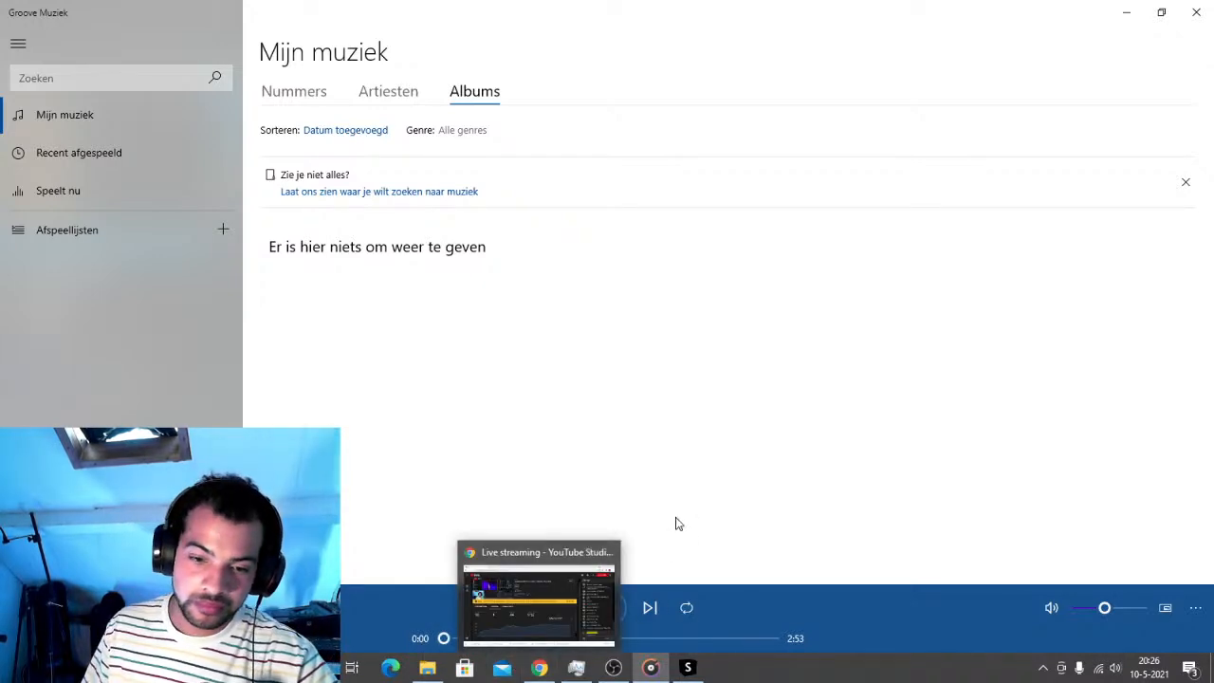
{"action": "left_click", "coordinate": [690, 670]}
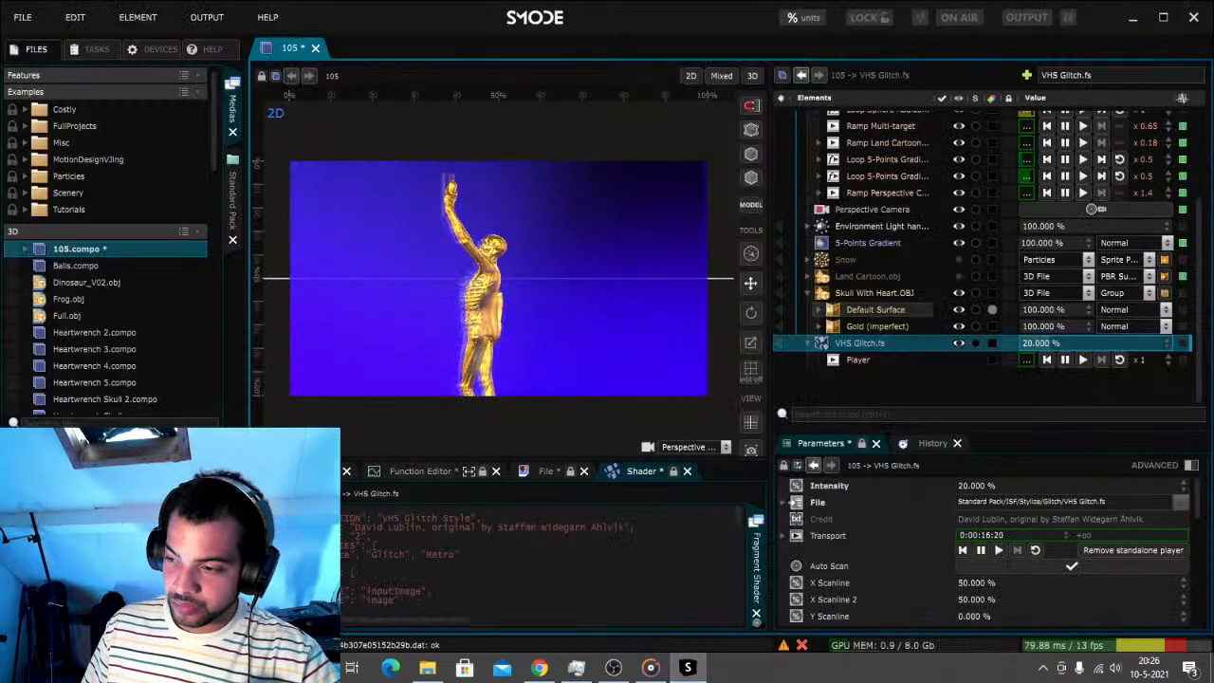
Try intensities of 20 % and 50 % on the VHS Glitch effect while the music plays
{"action": "double_click", "coordinate": [1050, 343]}
{"action": "type", "text": "20"}
{"action": "key", "text": "Return"}
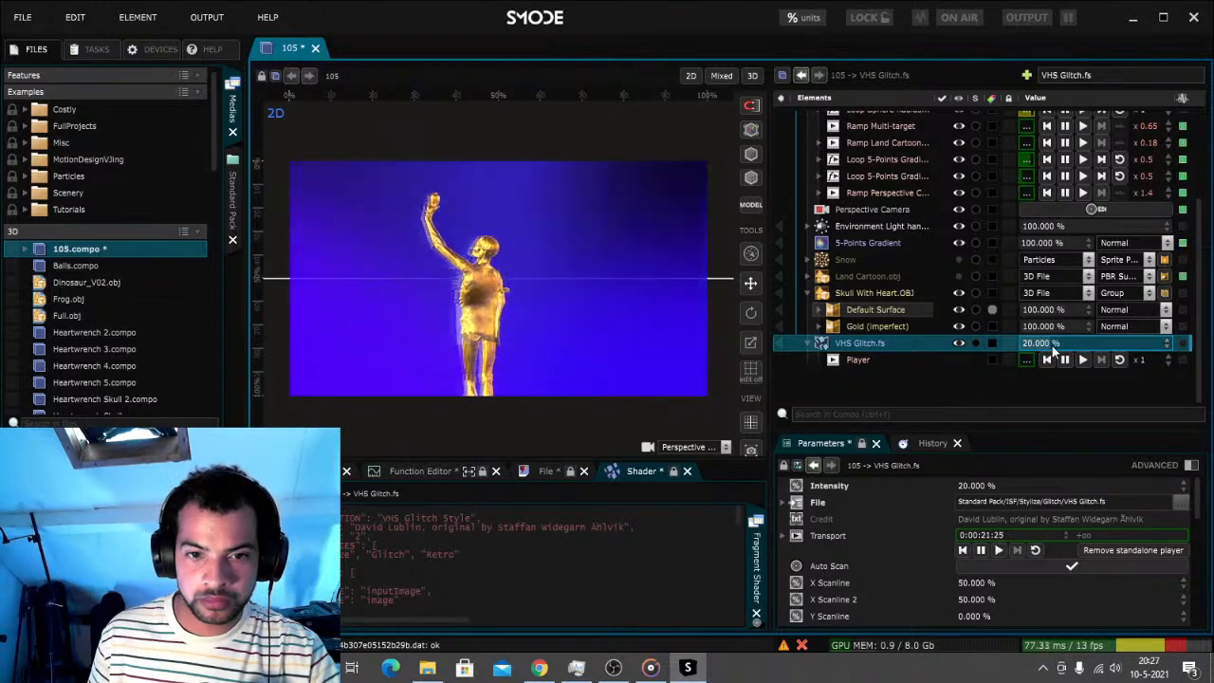
{"action": "double_click", "coordinate": [1050, 343]}
{"action": "type", "text": "50"}
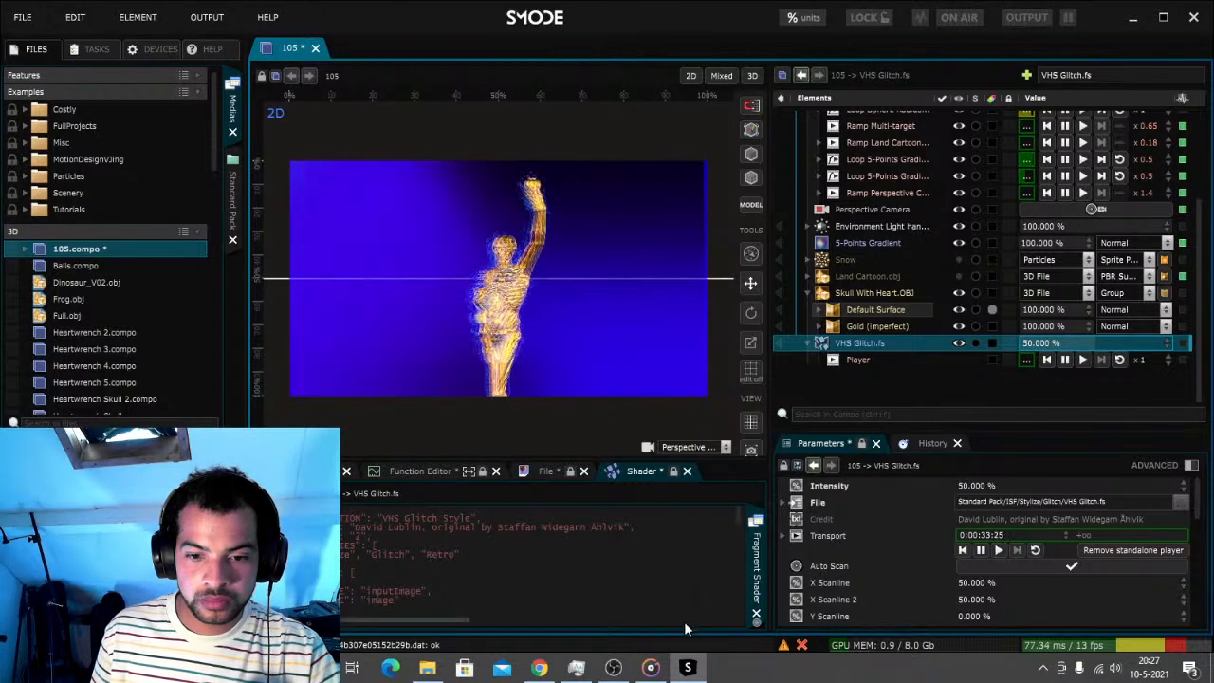
Switch briefly to Groove Muziek and back to SMODE, try a VHS Glitch intensity of 25 % and settle on 30 %
{"action": "left_click", "coordinate": [645, 672]}
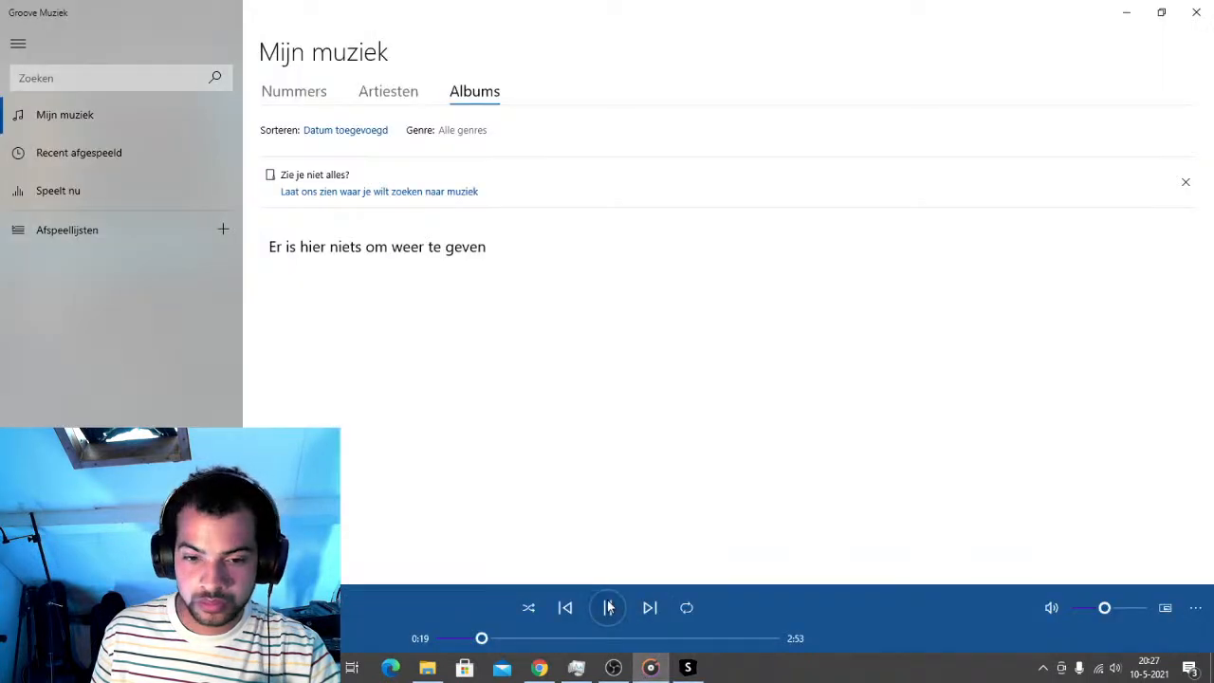
{"action": "left_click", "coordinate": [689, 668]}
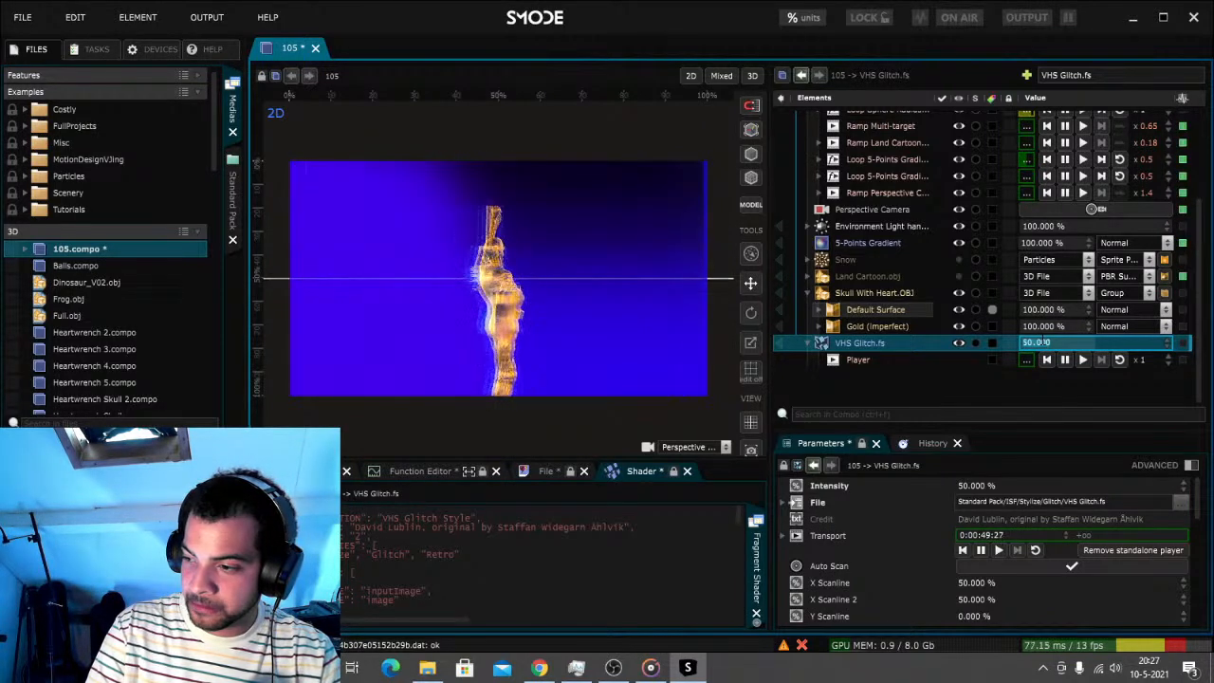
{"action": "type", "text": "5"}
{"action": "key", "text": "Return"}
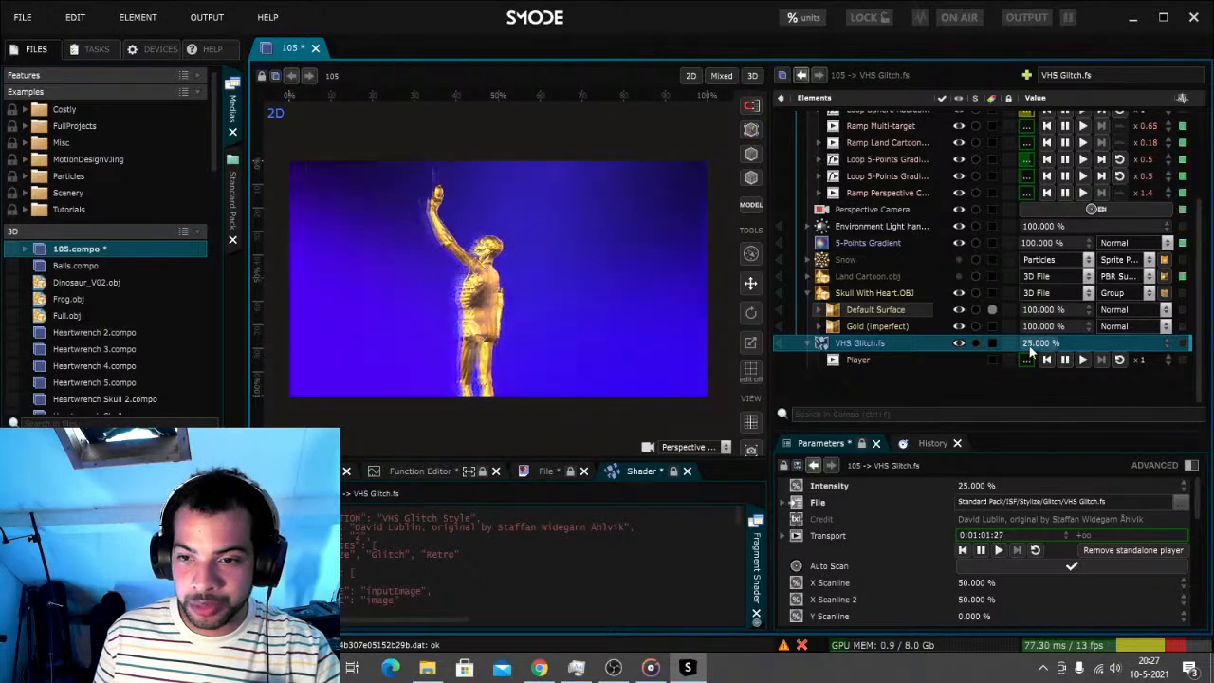
{"action": "type", "text": "30"}
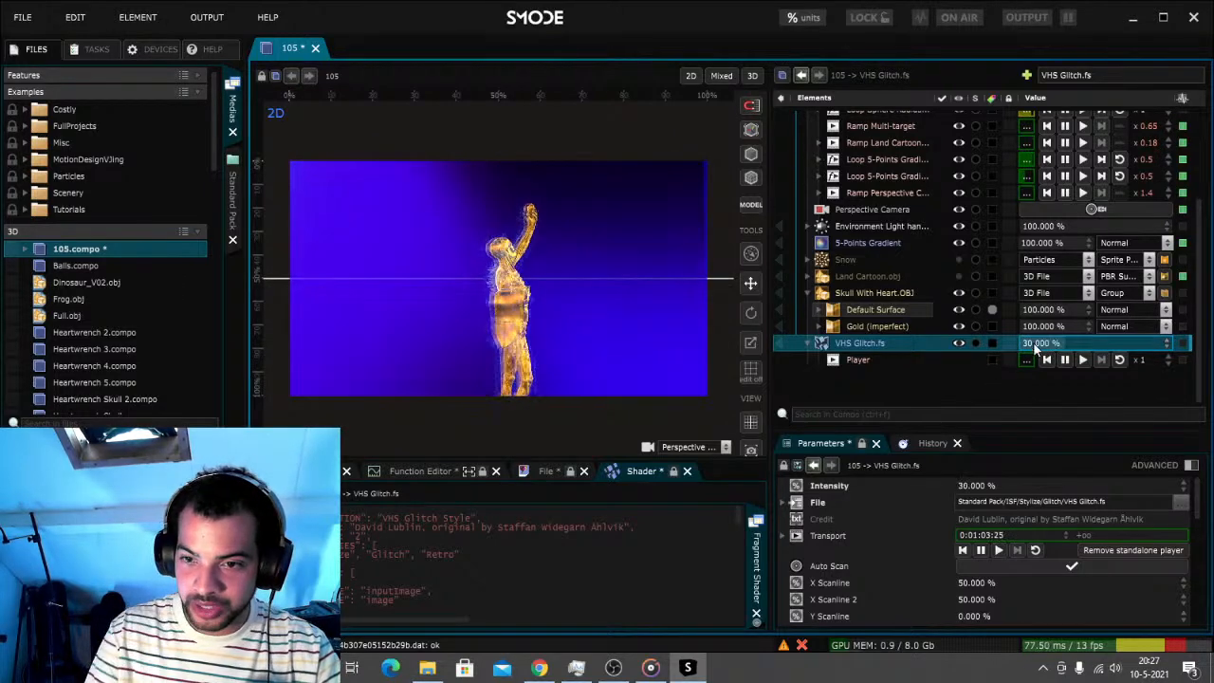
Expose the VHS Glitch intensity as a percentage parameter and open the function of its link
{"action": "right_click", "coordinate": [1034, 349]}
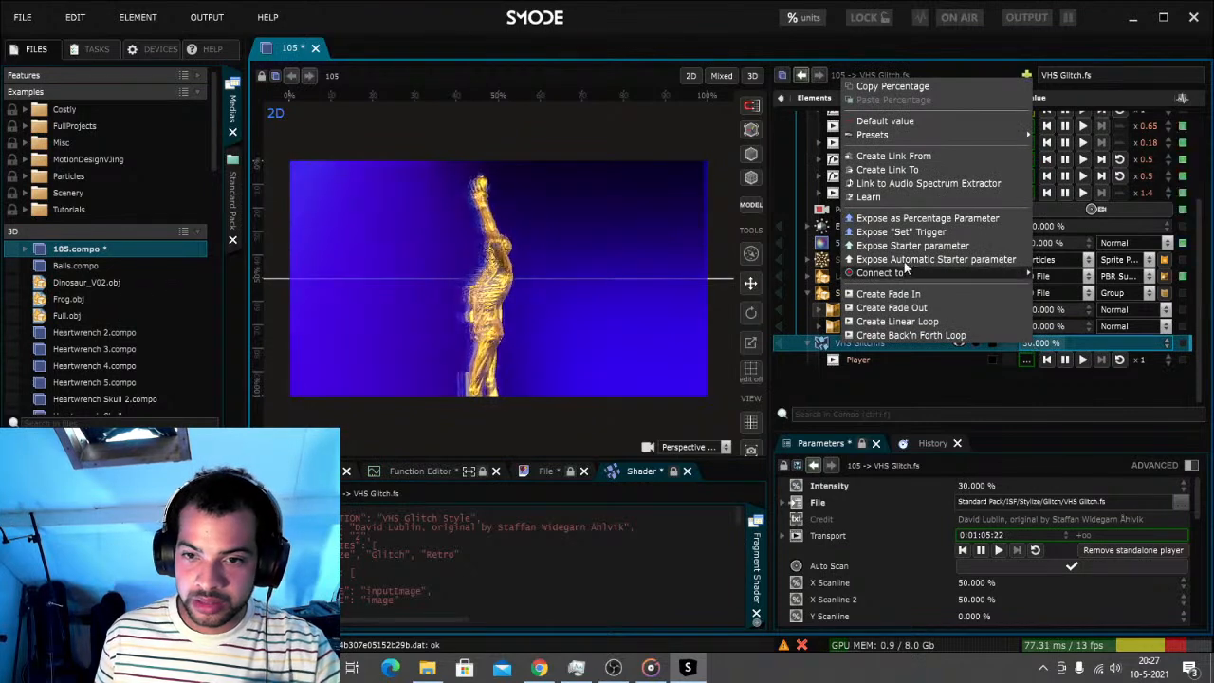
{"action": "left_click", "coordinate": [915, 218]}
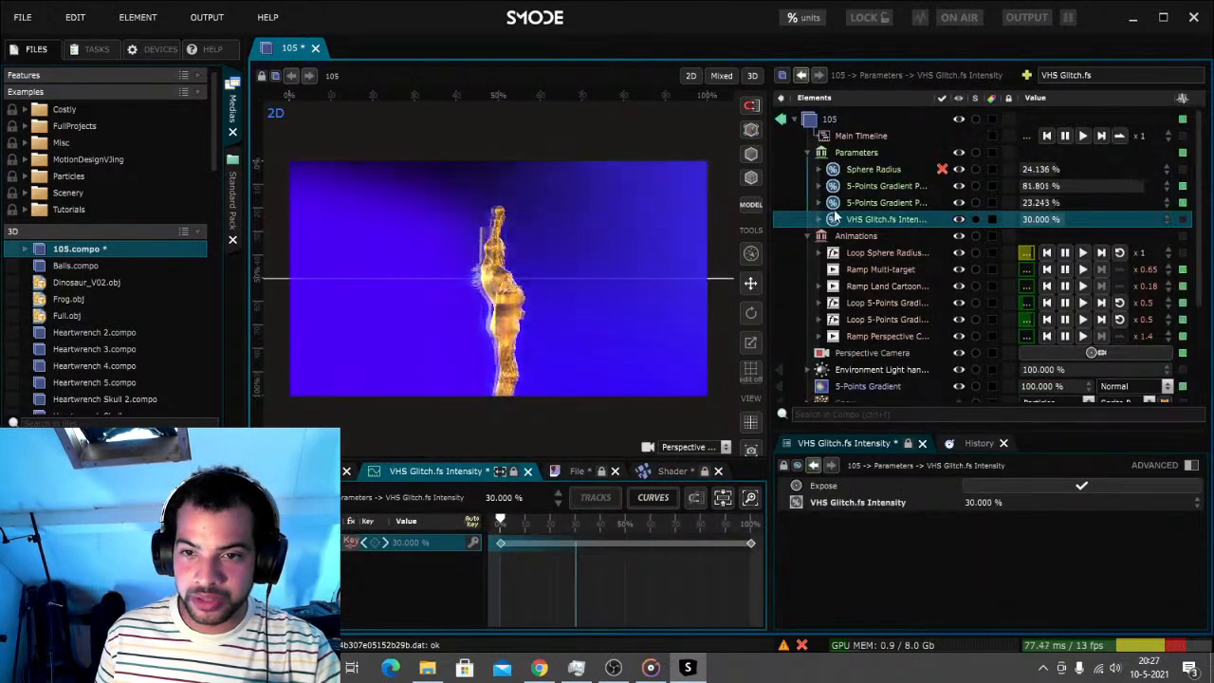
{"action": "left_click", "coordinate": [838, 235]}
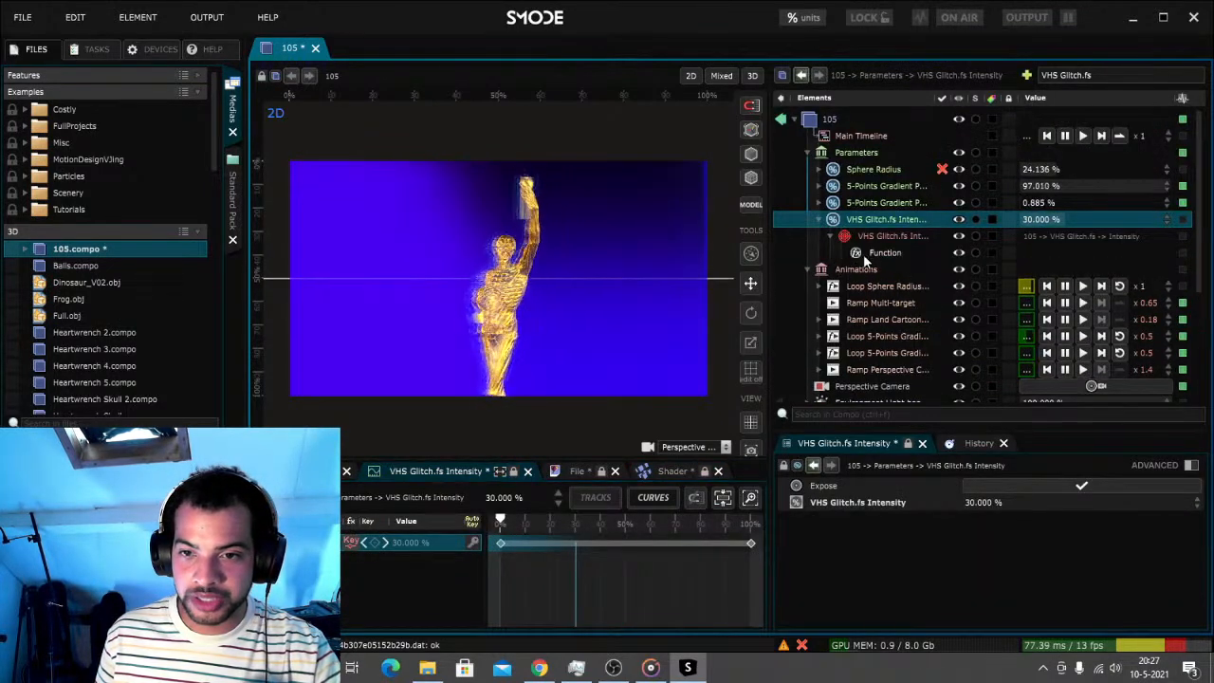
{"action": "left_click", "coordinate": [863, 254]}
Make the intensity link's function Parametric with a minimum of 30 % and a maximum of 50 %
{"action": "left_click", "coordinate": [996, 486]}
{"action": "left_click", "coordinate": [1003, 520]}
{"action": "left_click", "coordinate": [977, 571]}
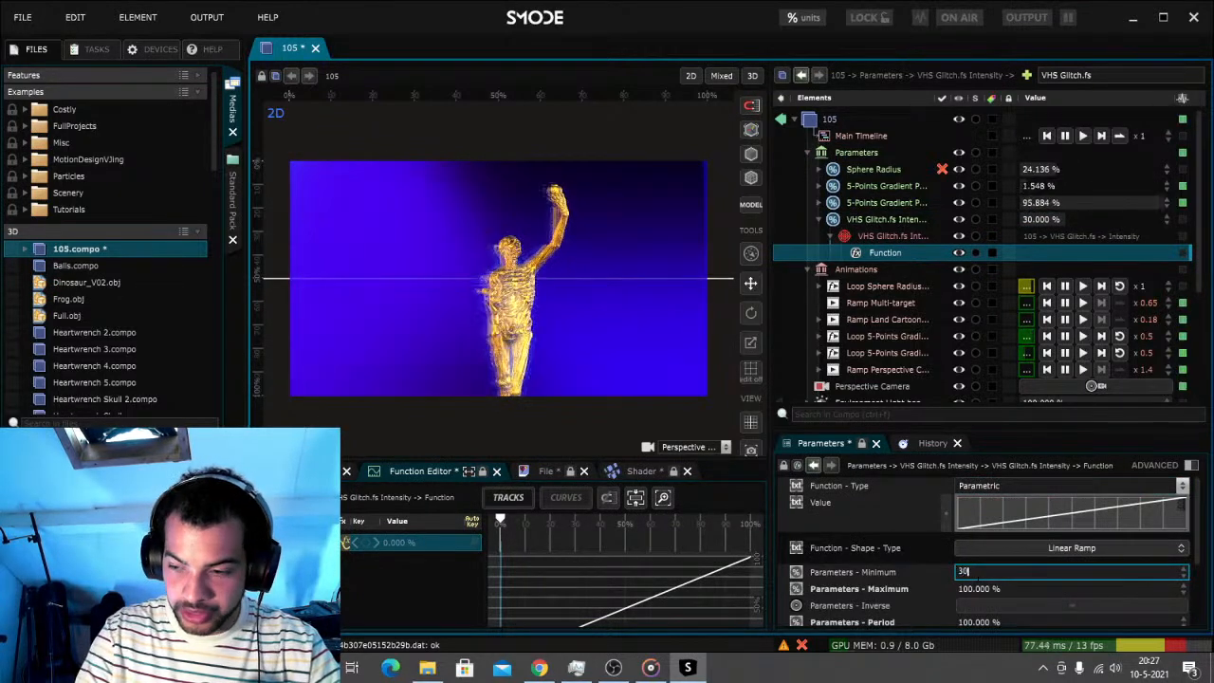
{"action": "key", "text": "Return"}
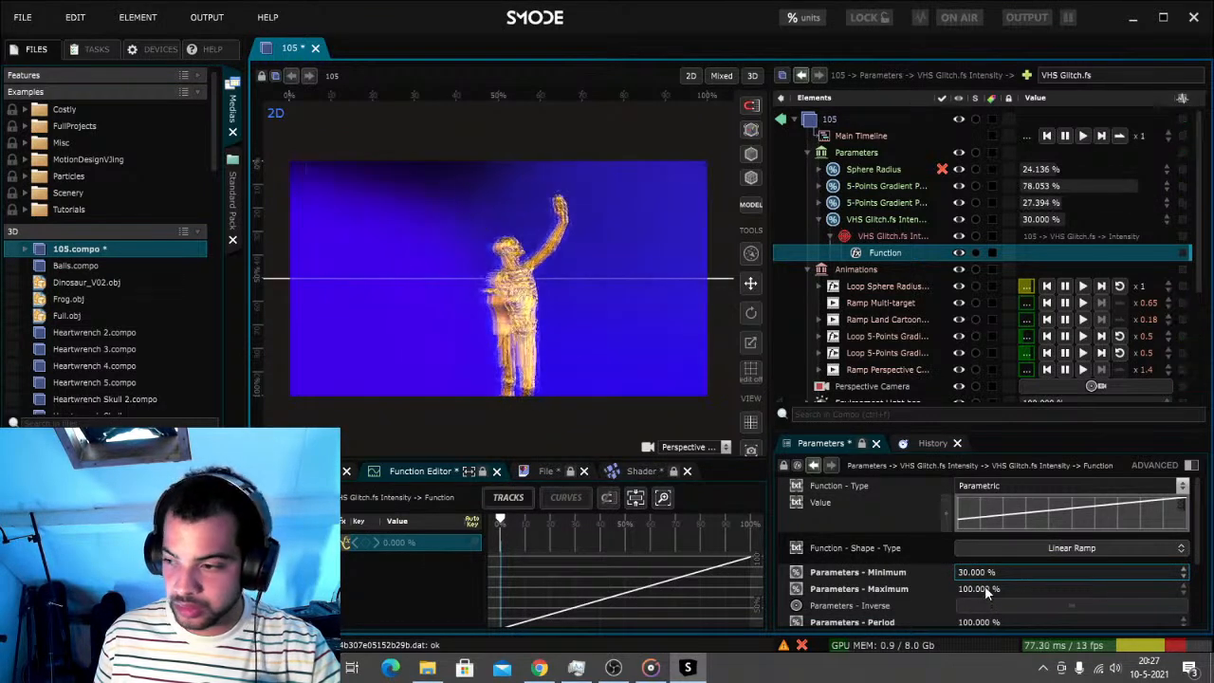
{"action": "left_click", "coordinate": [980, 589]}
{"action": "type", "text": "50"}
{"action": "key", "text": "Return"}
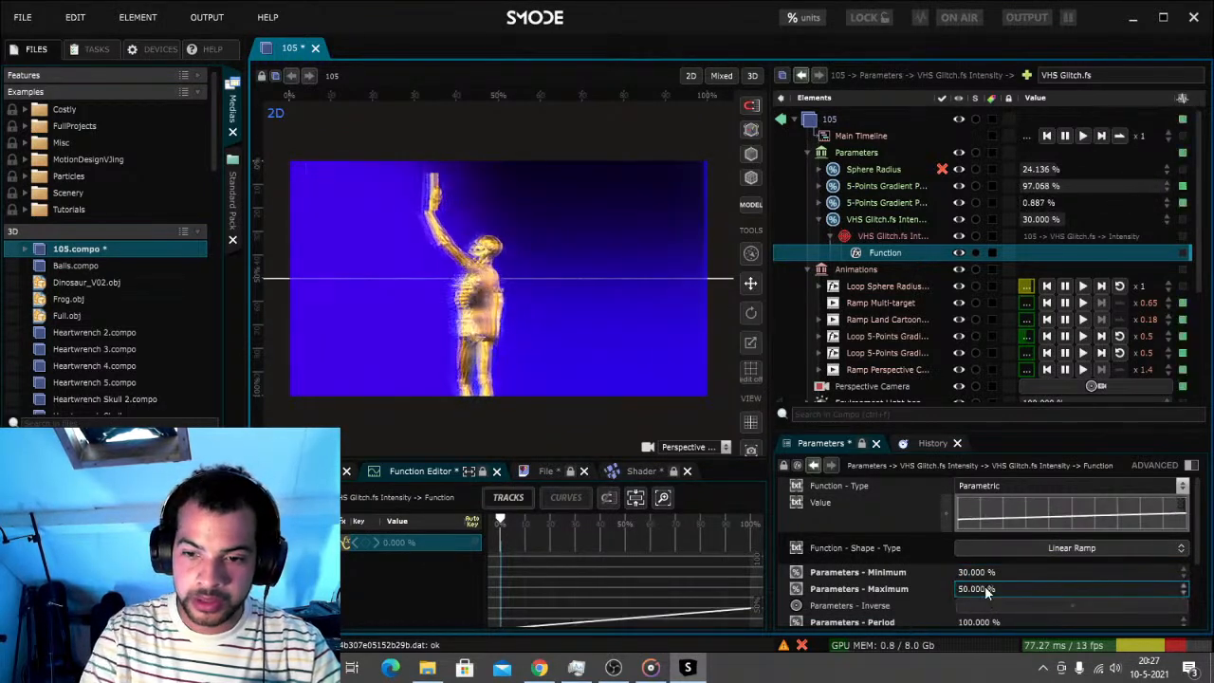
Create a back-and-forth loop animation on the exposed VHS Glitch intensity parameter
{"action": "right_click", "coordinate": [865, 220]}
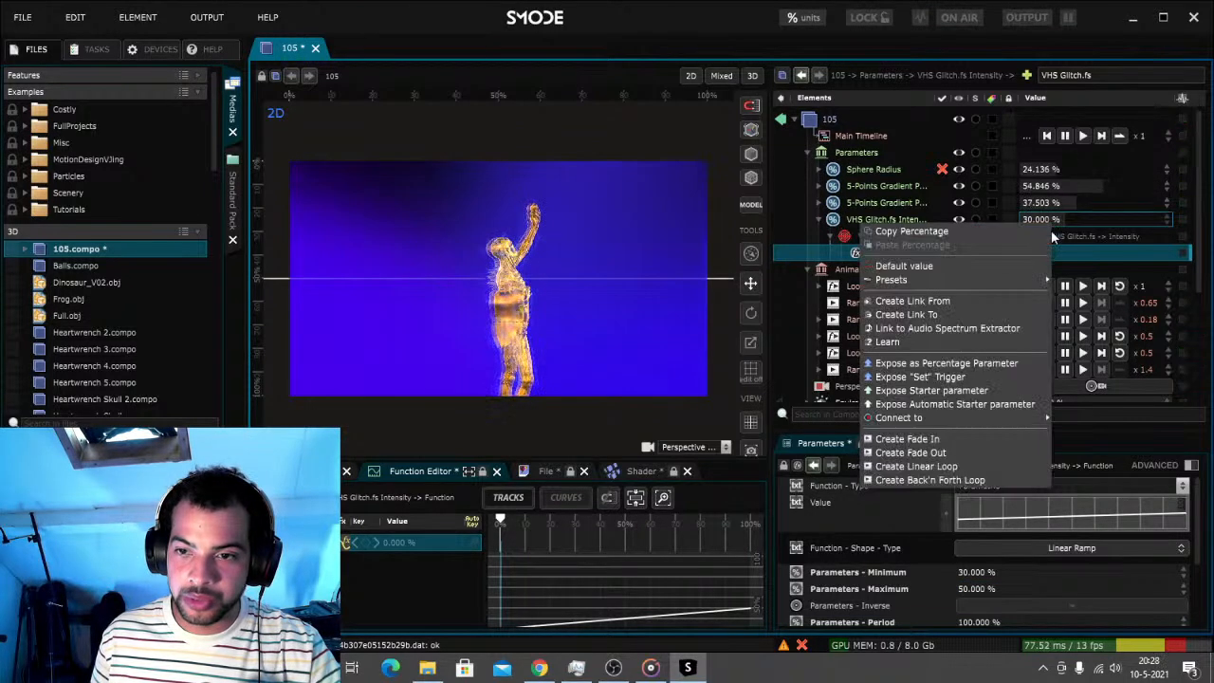
{"action": "left_click", "coordinate": [944, 480]}
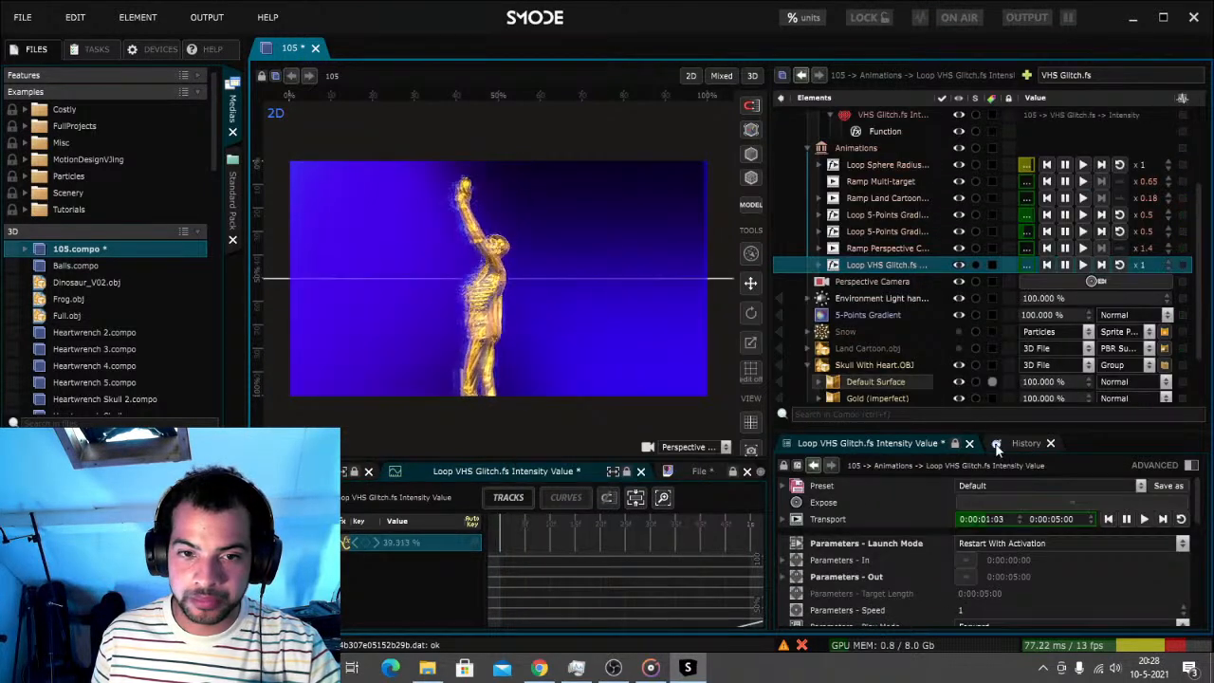
{"action": "scroll", "coordinate": [933, 321], "scroll_direction": "down", "scroll_amount": 2}
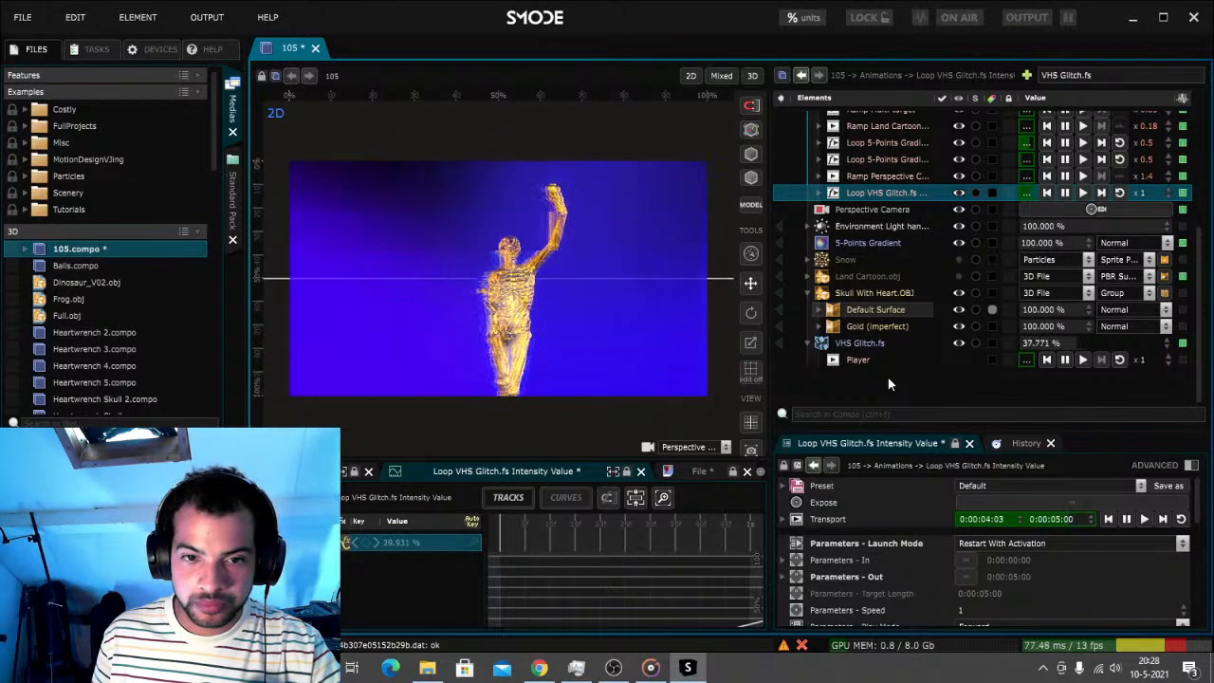
Preview the looping glitch with the song in Groove Muziek, return to SMODE and save the composition
{"action": "left_click", "coordinate": [651, 667]}
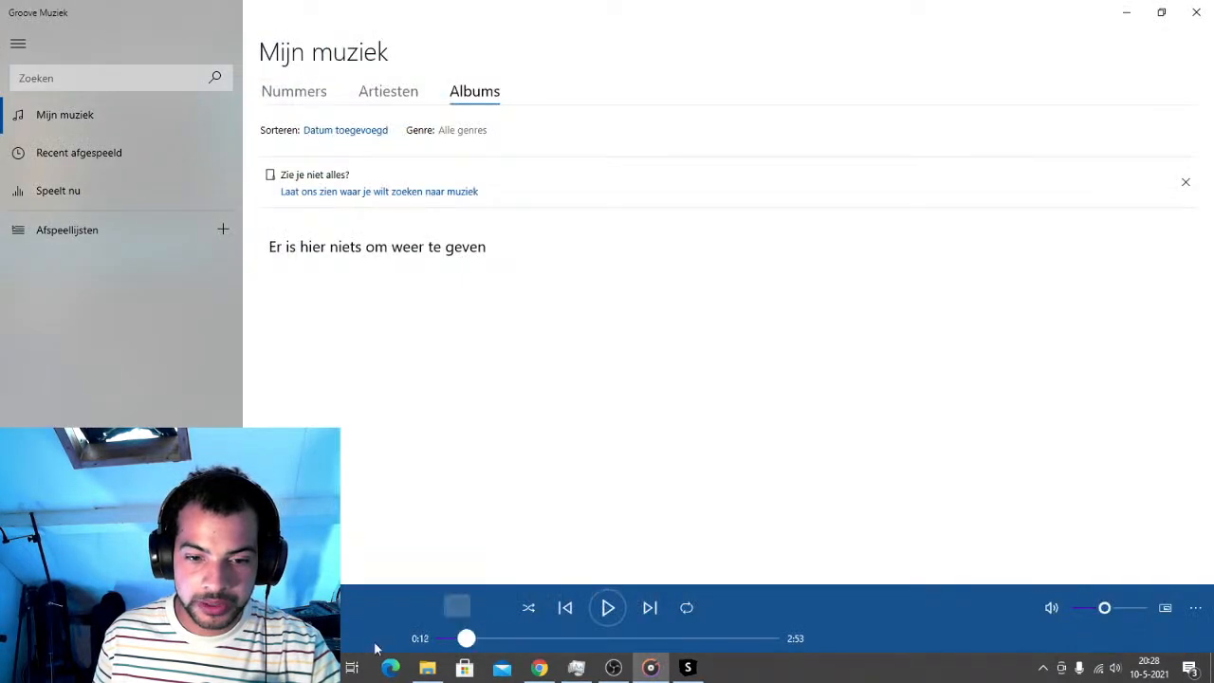
{"action": "left_click", "coordinate": [690, 667]}
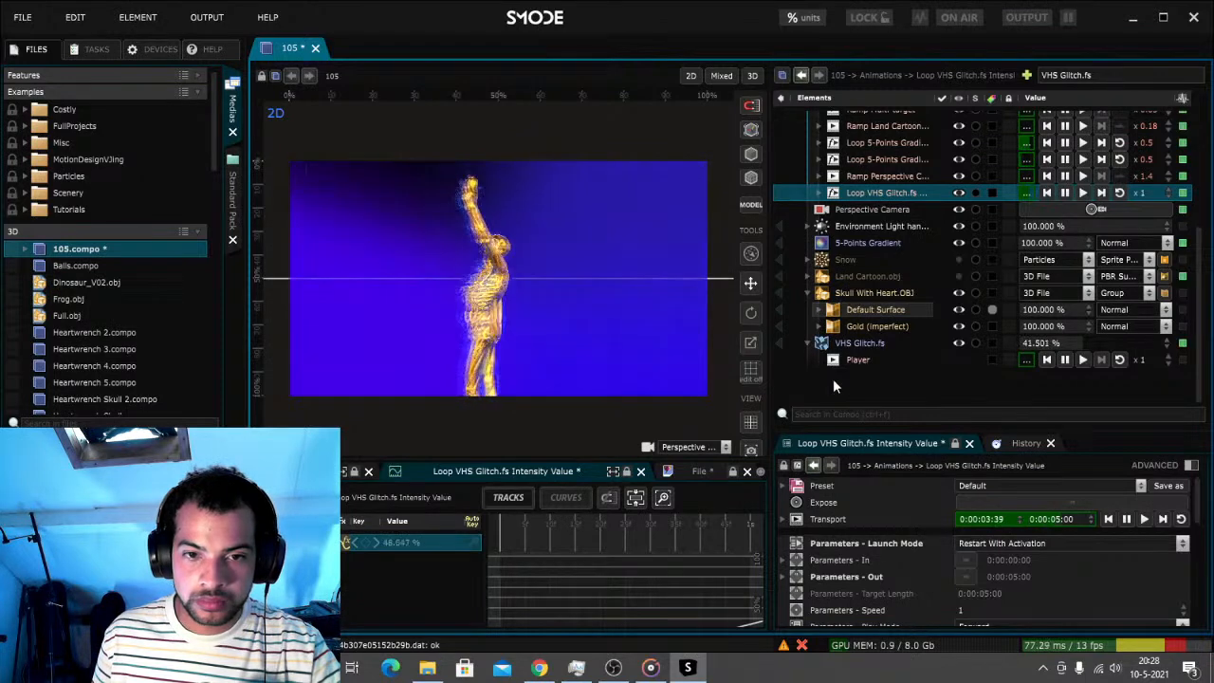
{"action": "left_click", "coordinate": [664, 676]}
{"action": "left_click", "coordinate": [621, 611]}
{"action": "left_click", "coordinate": [687, 668]}
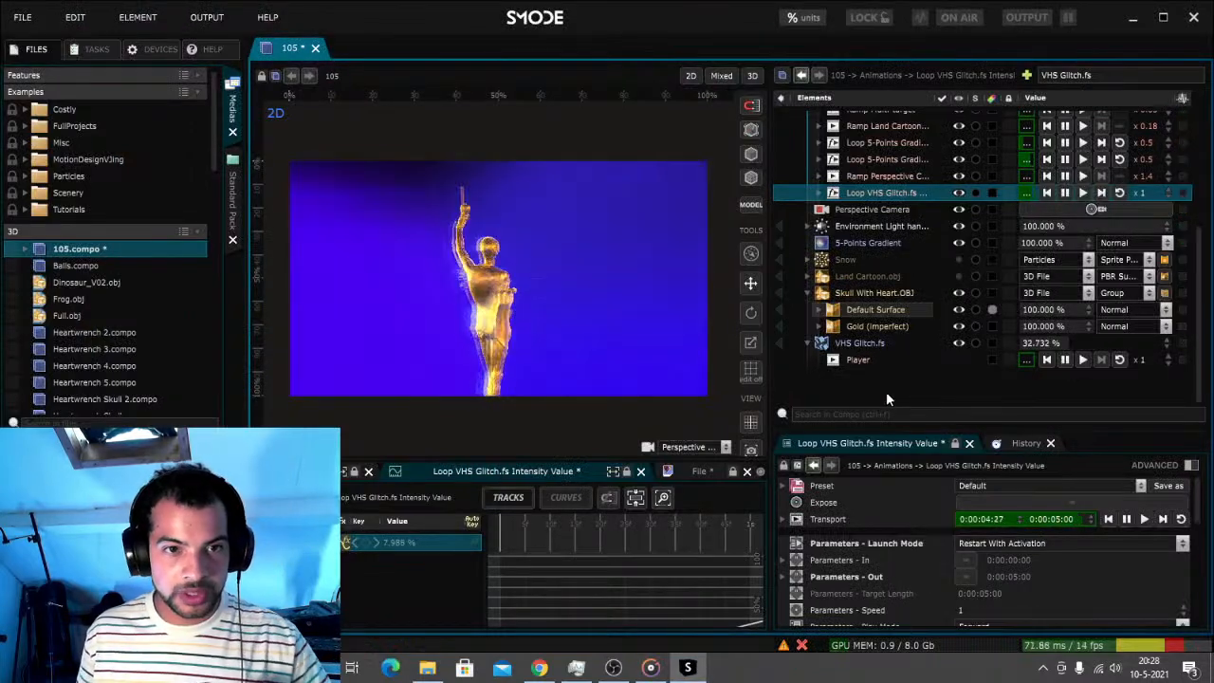
{"action": "key", "text": "ctrl+s"}
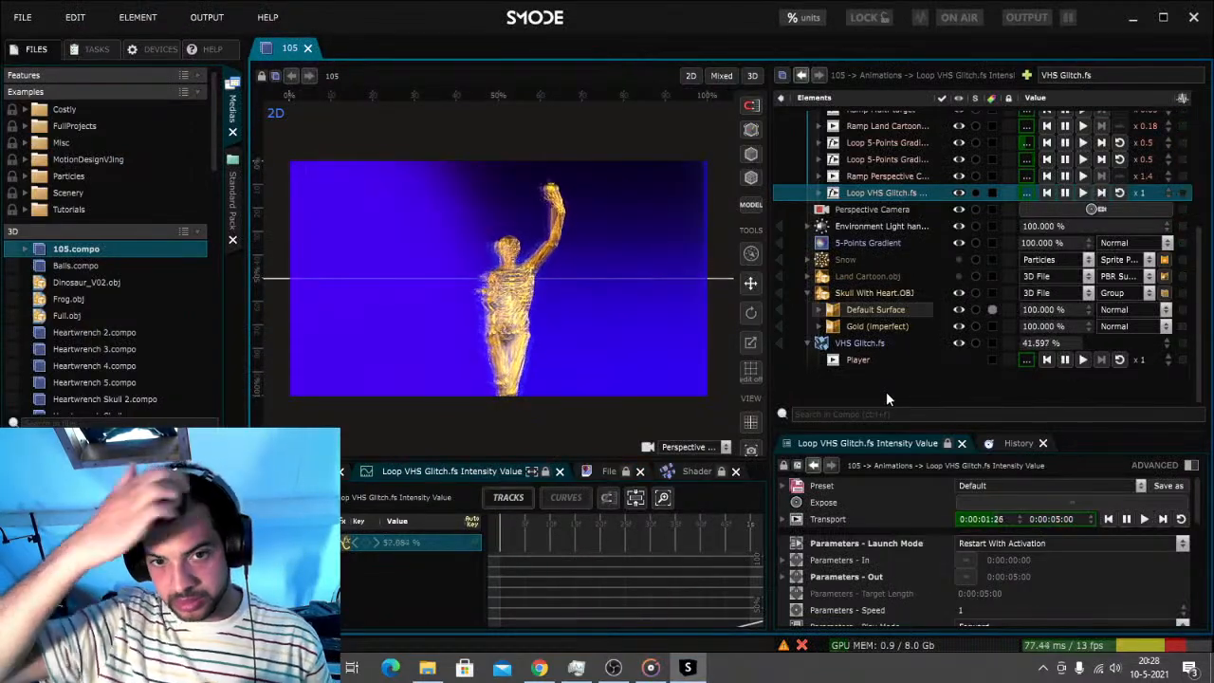
Add a Chromatic Aberration stylize modifier to the composition
{"action": "left_click", "coordinate": [129, 17]}
{"action": "mouse_move", "coordinate": [158, 175]}
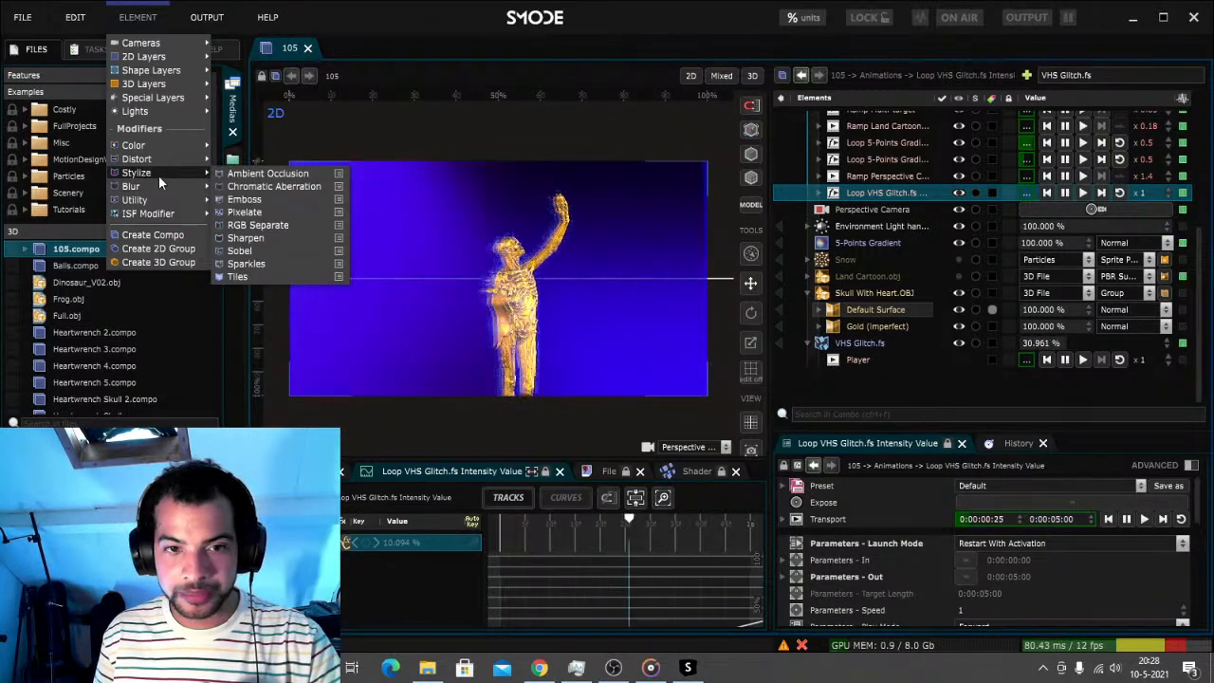
{"action": "left_click", "coordinate": [285, 188]}
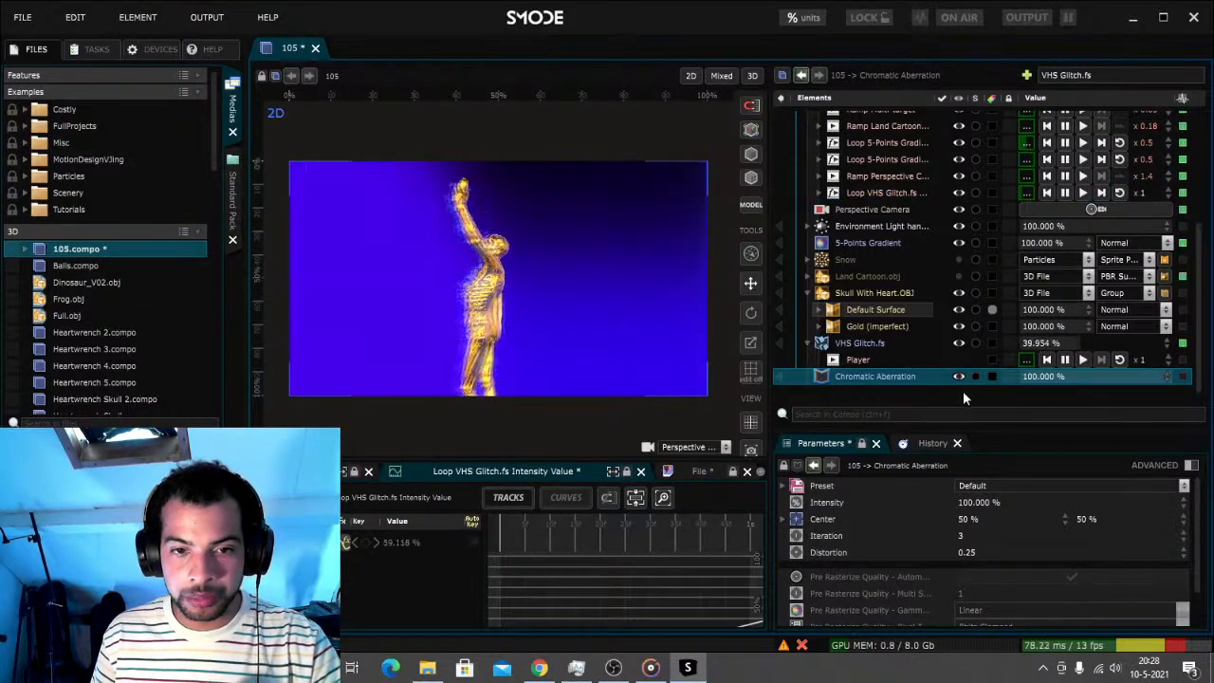
Try a distortion of 2 on the Chromatic Aberration and raise it to 5
{"action": "double_click", "coordinate": [975, 550]}
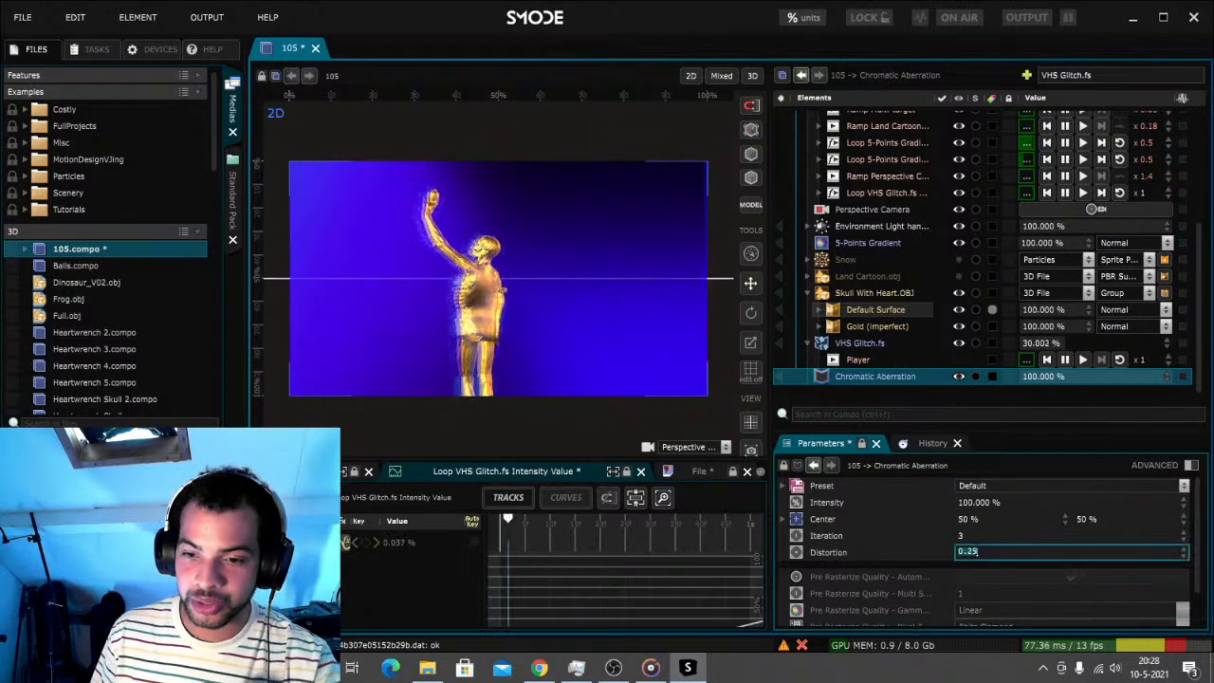
{"action": "type", "text": "2"}
{"action": "key", "text": "Return"}
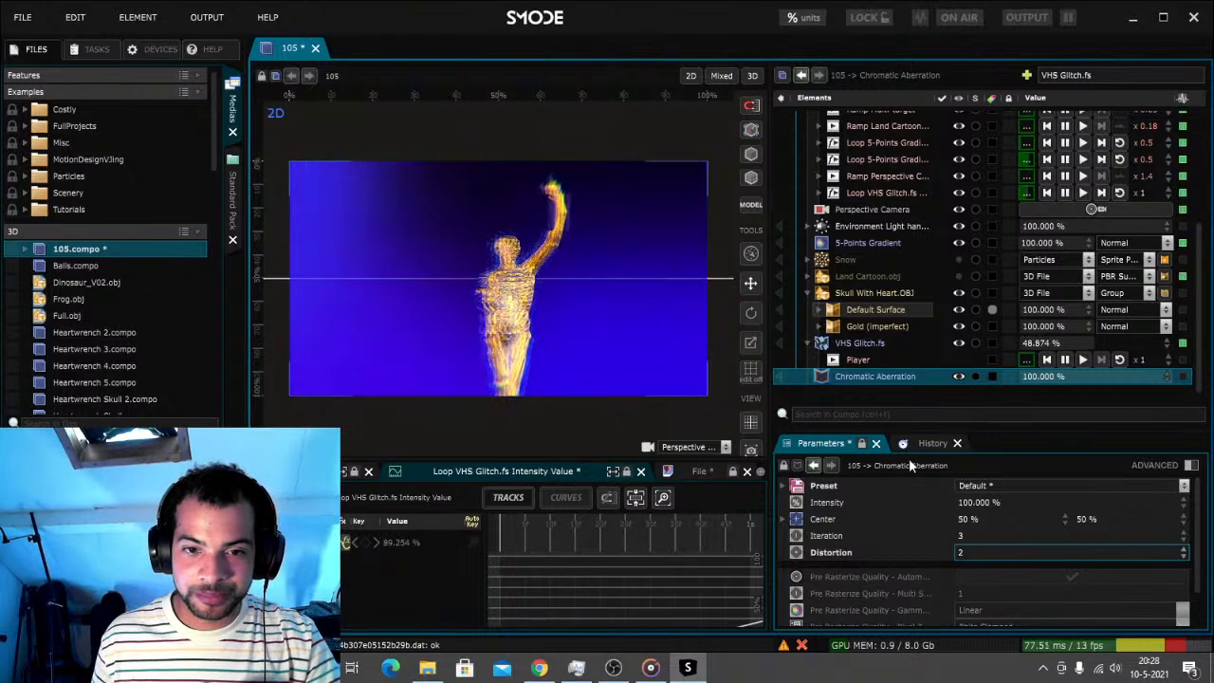
{"action": "double_click", "coordinate": [972, 550]}
{"action": "type", "text": "5"}
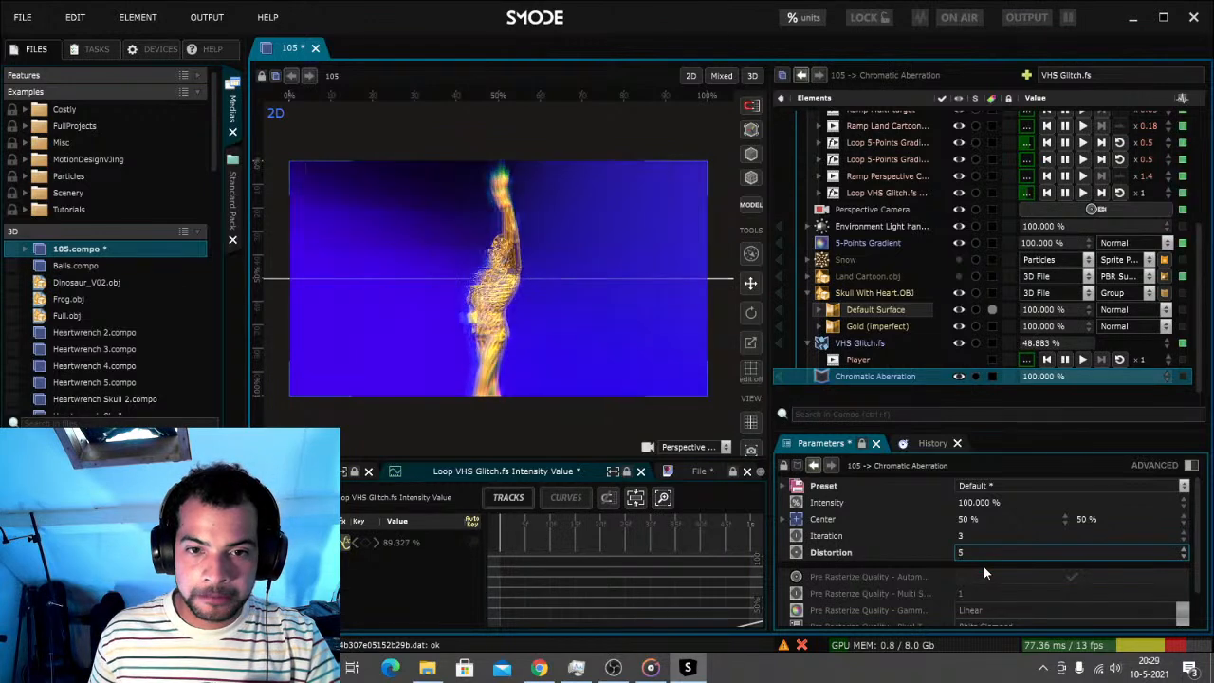
Disable the Chromatic Aberration modifier and save the composition
{"action": "left_click", "coordinate": [958, 377]}
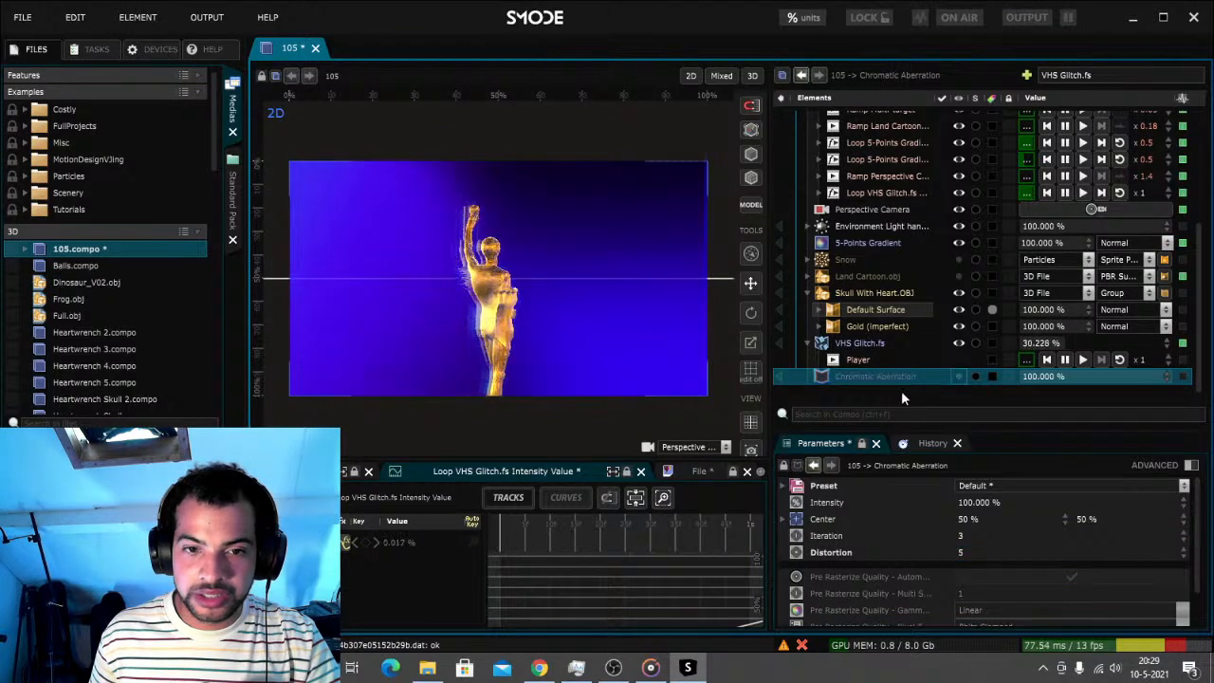
{"action": "scroll", "coordinate": [897, 355], "scroll_direction": "down", "scroll_amount": 1}
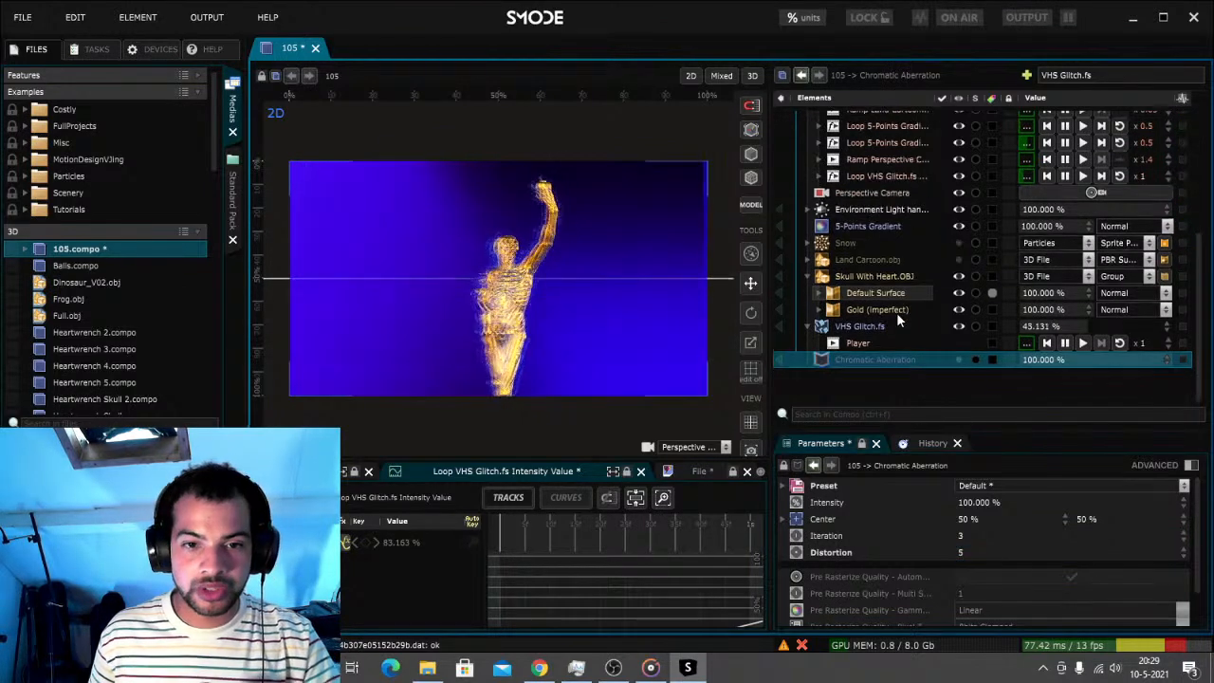
{"action": "key", "text": "ctrl+s"}
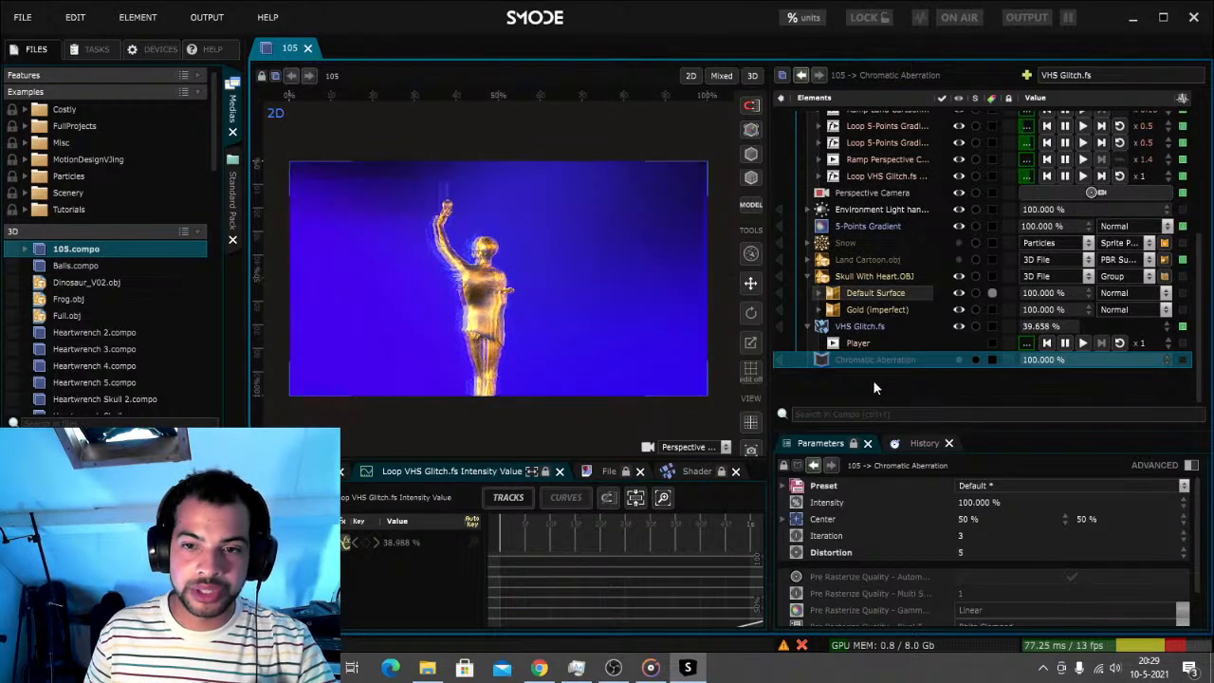
Select the Perspective Camera and compare placement distances of 3 and 8, finishing with 8
{"action": "left_click", "coordinate": [872, 192]}
{"action": "double_click", "coordinate": [967, 575]}
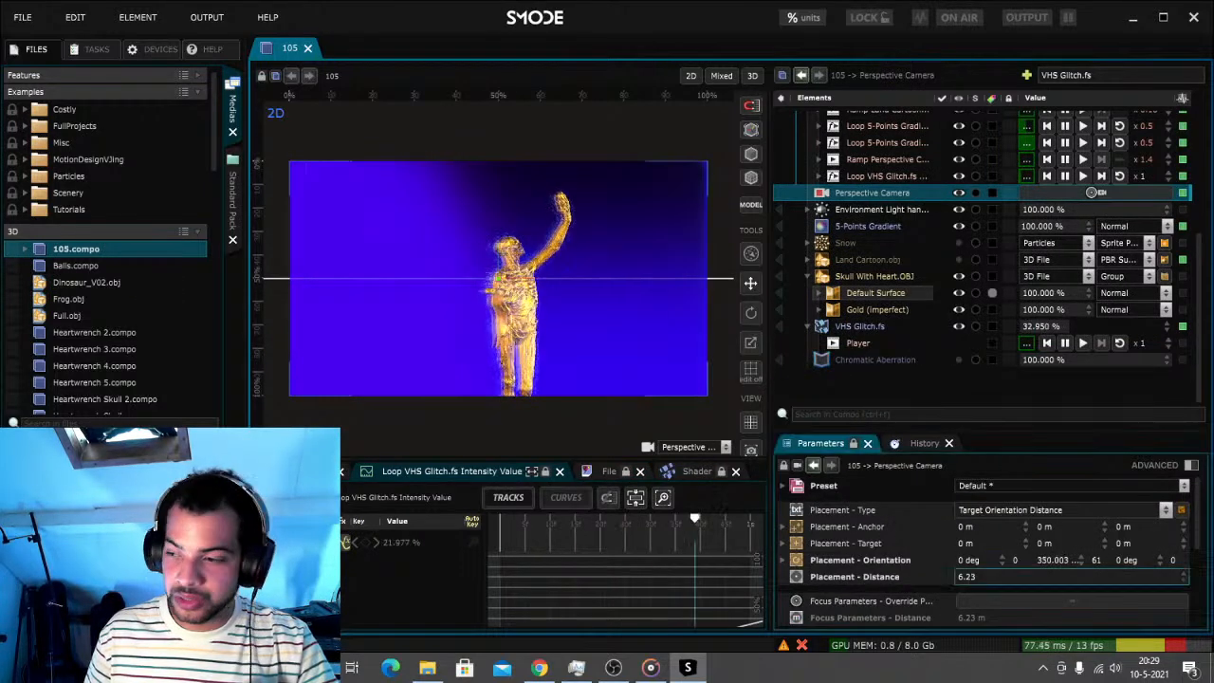
{"action": "type", "text": "3"}
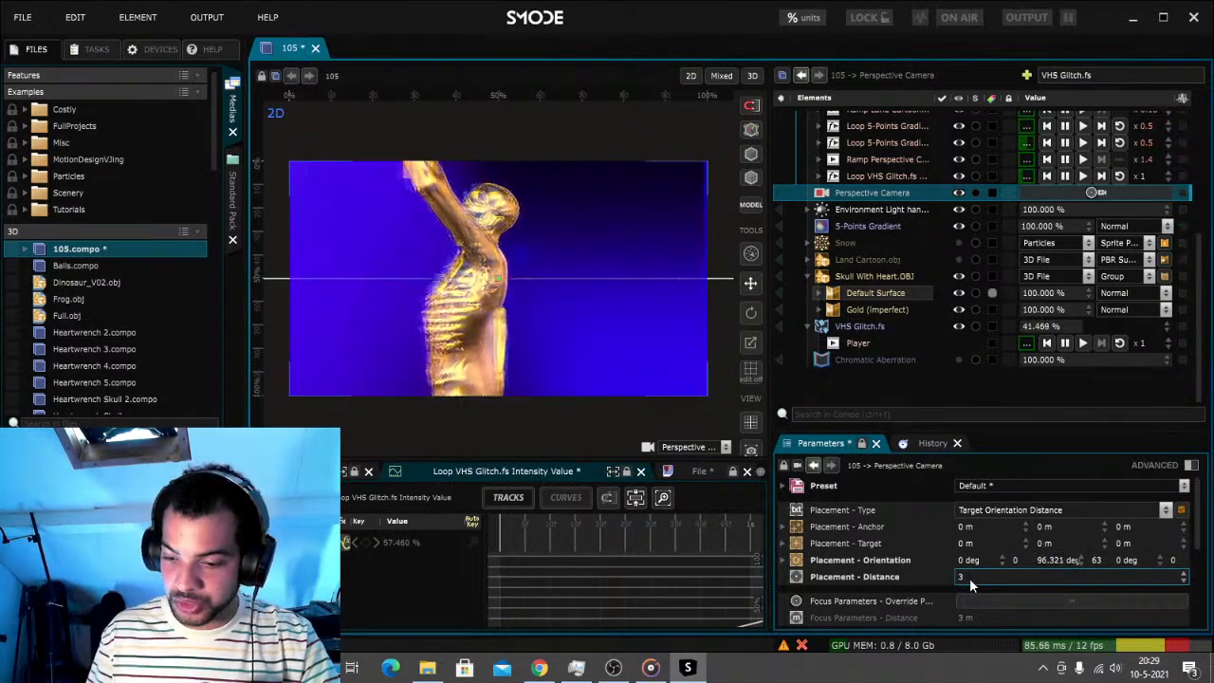
{"action": "key", "text": "BackSpace"}
{"action": "type", "text": "8"}
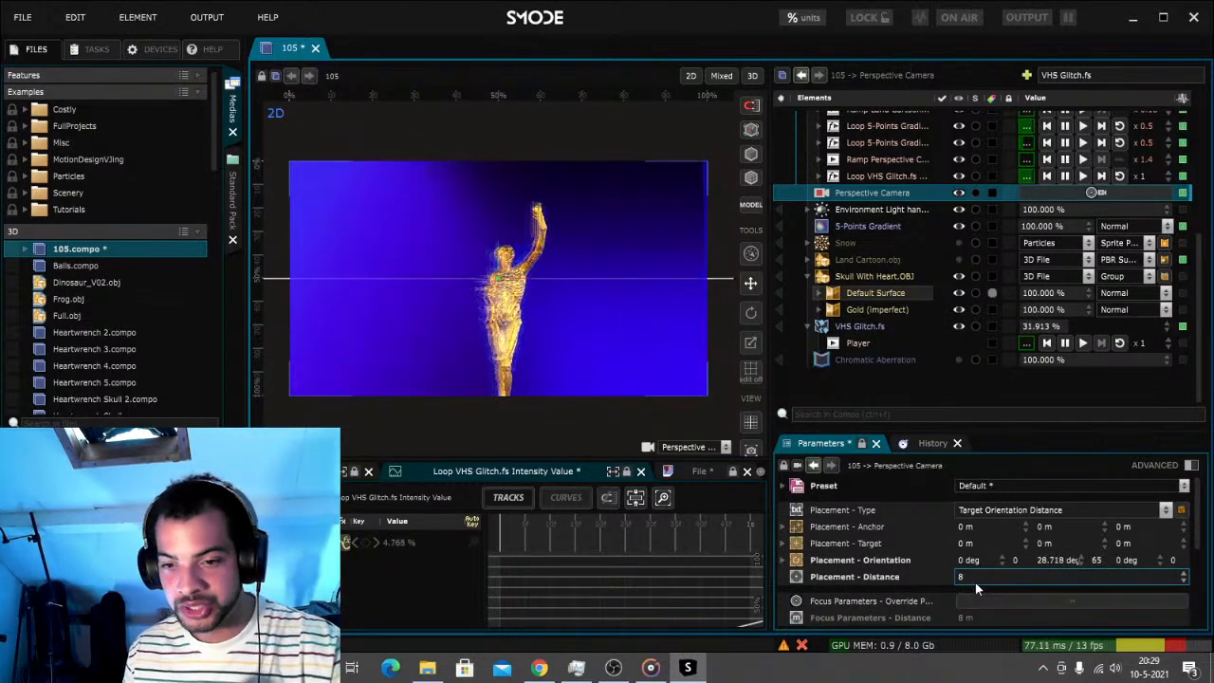
{"action": "double_click", "coordinate": [974, 577]}
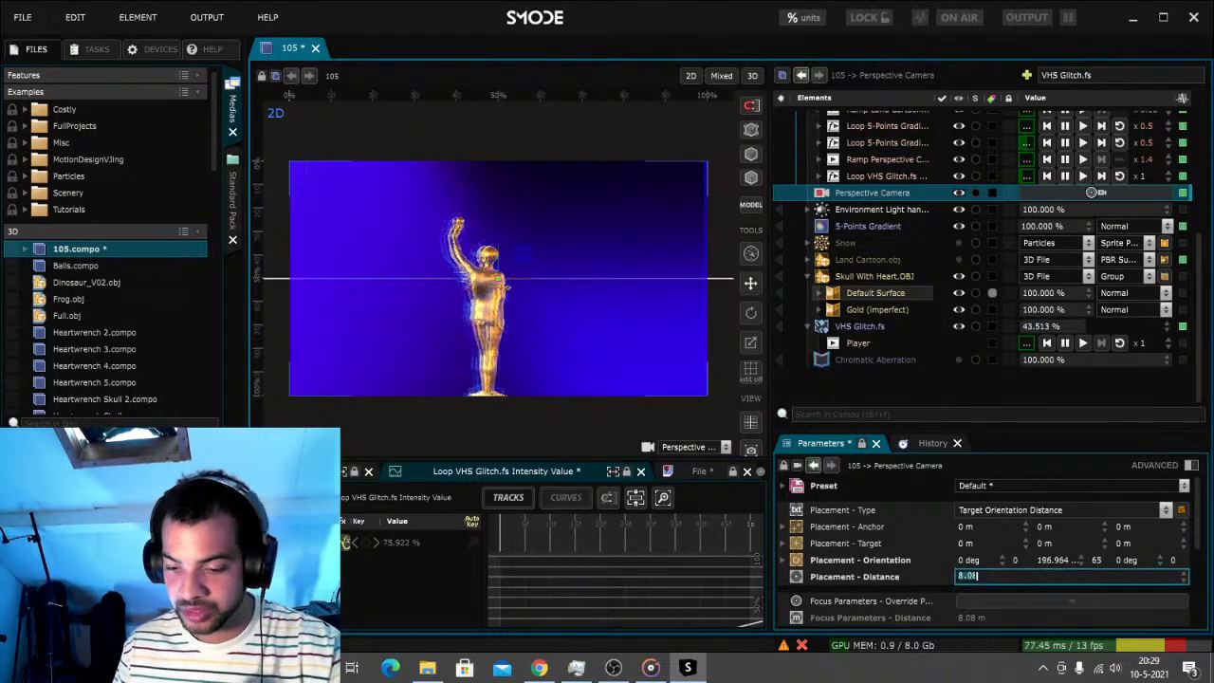
{"action": "type", "text": "3"}
{"action": "key", "text": "Return"}
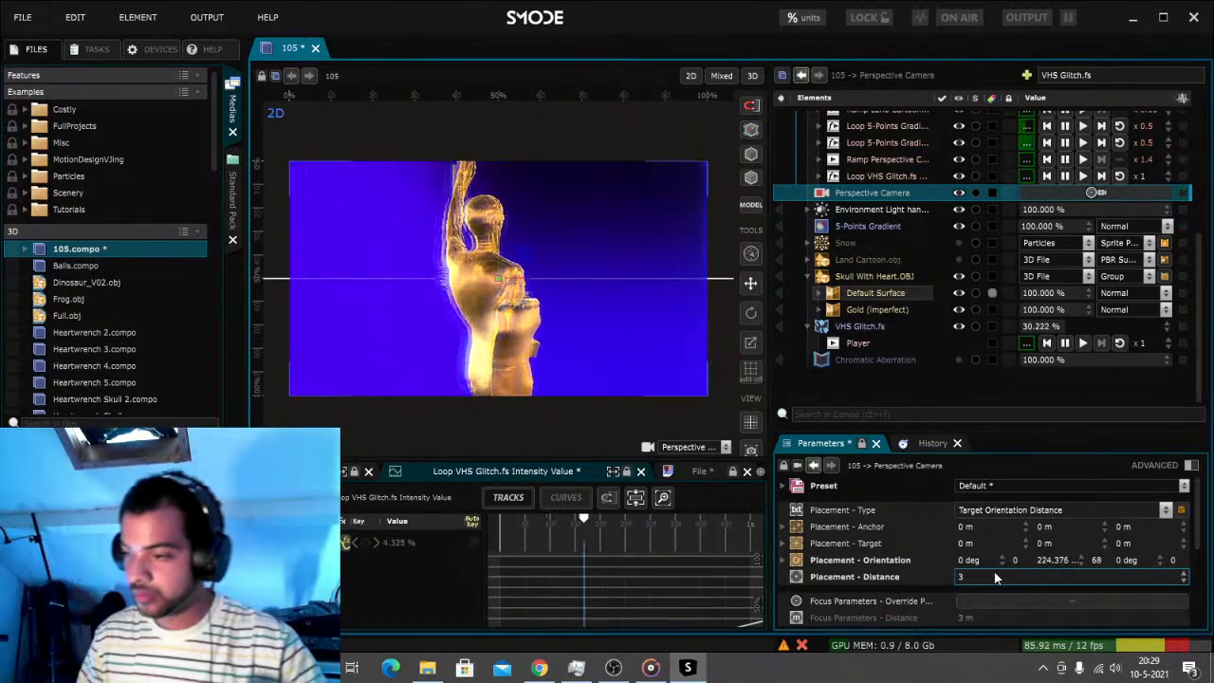
{"action": "double_click", "coordinate": [964, 578]}
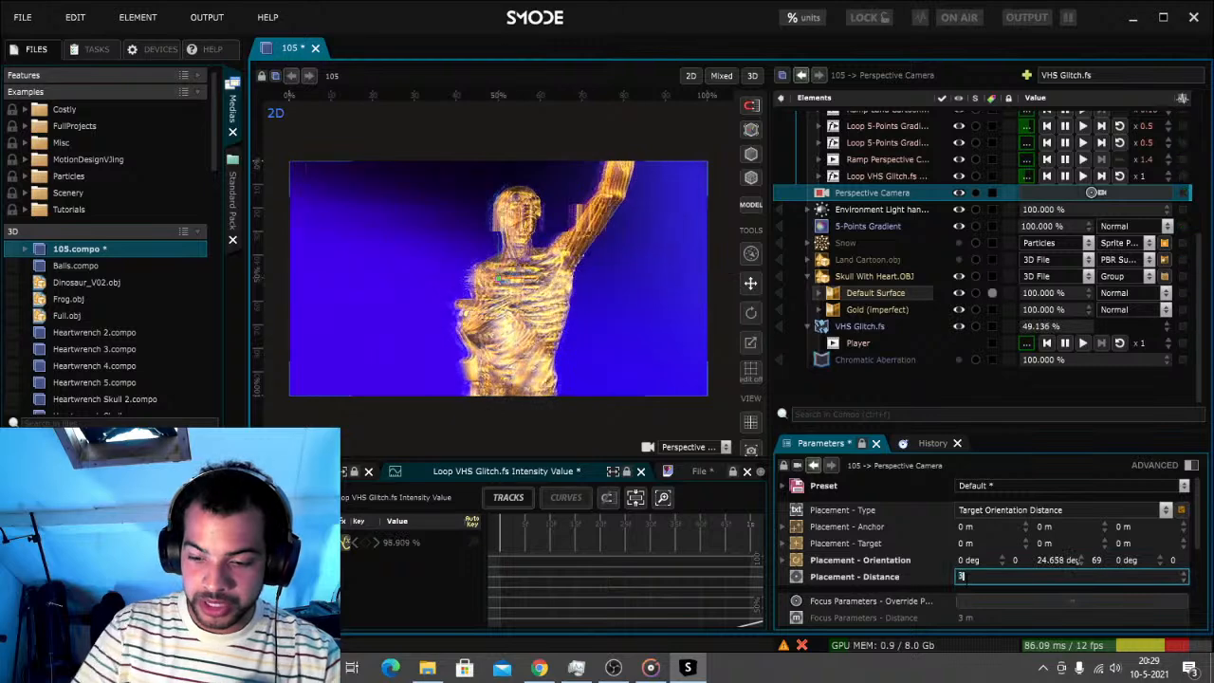
{"action": "type", "text": "8"}
{"action": "key", "text": "Return"}
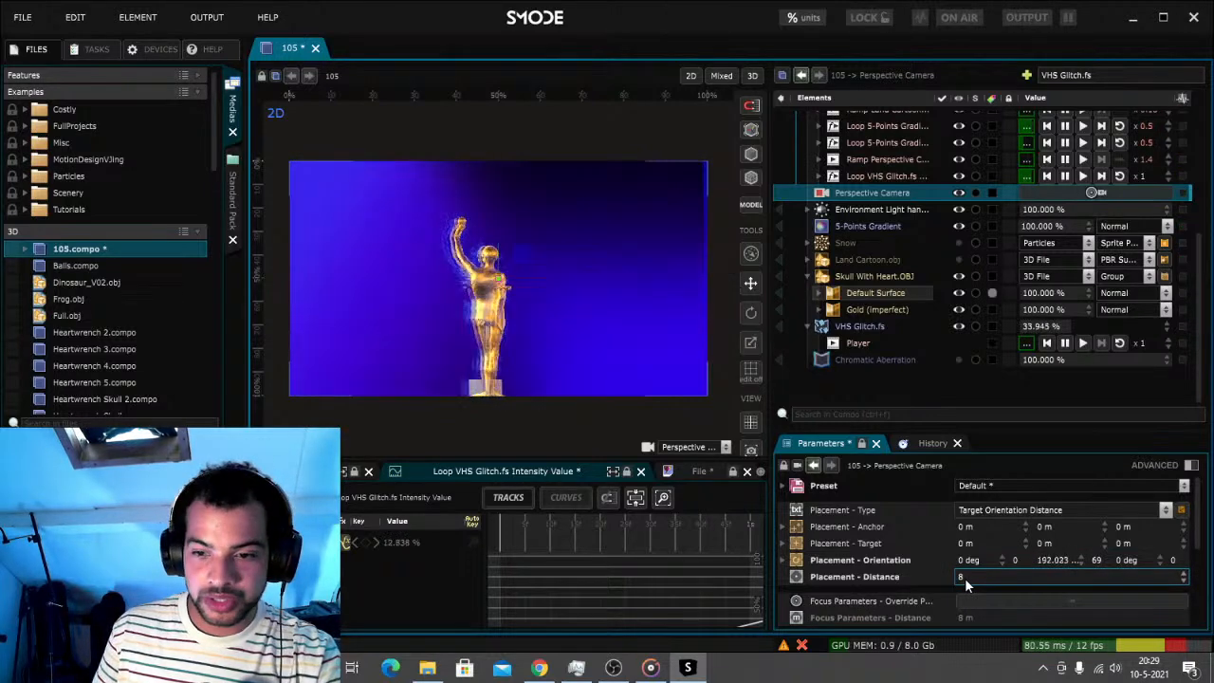
Expose the camera's placement distance as a percentage parameter from 3 to 8 and give it a Back'n Forth Loop
{"action": "right_click", "coordinate": [975, 584]}
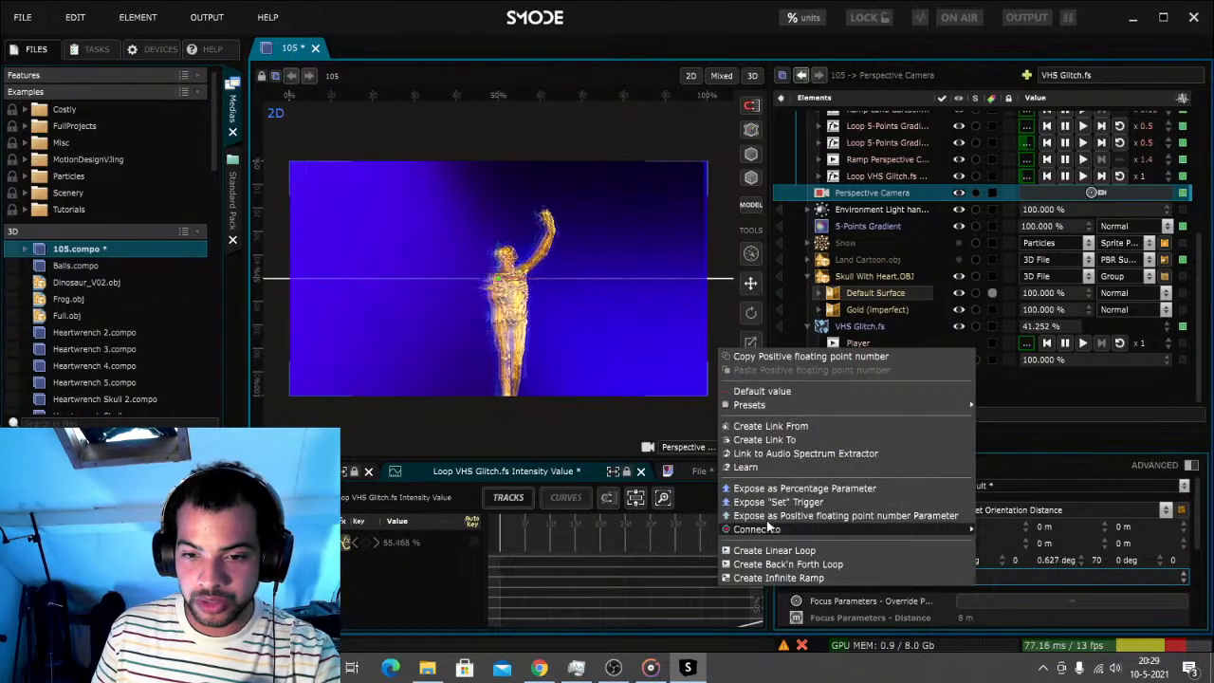
{"action": "left_click", "coordinate": [785, 488]}
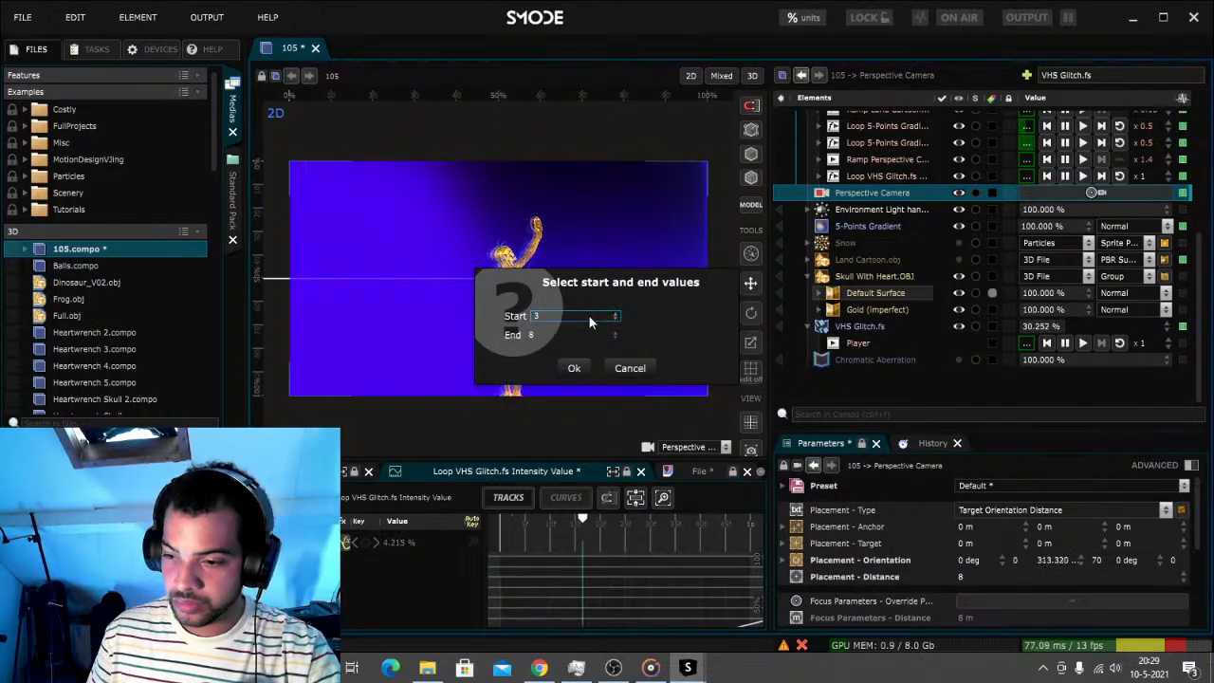
{"action": "left_click", "coordinate": [573, 367]}
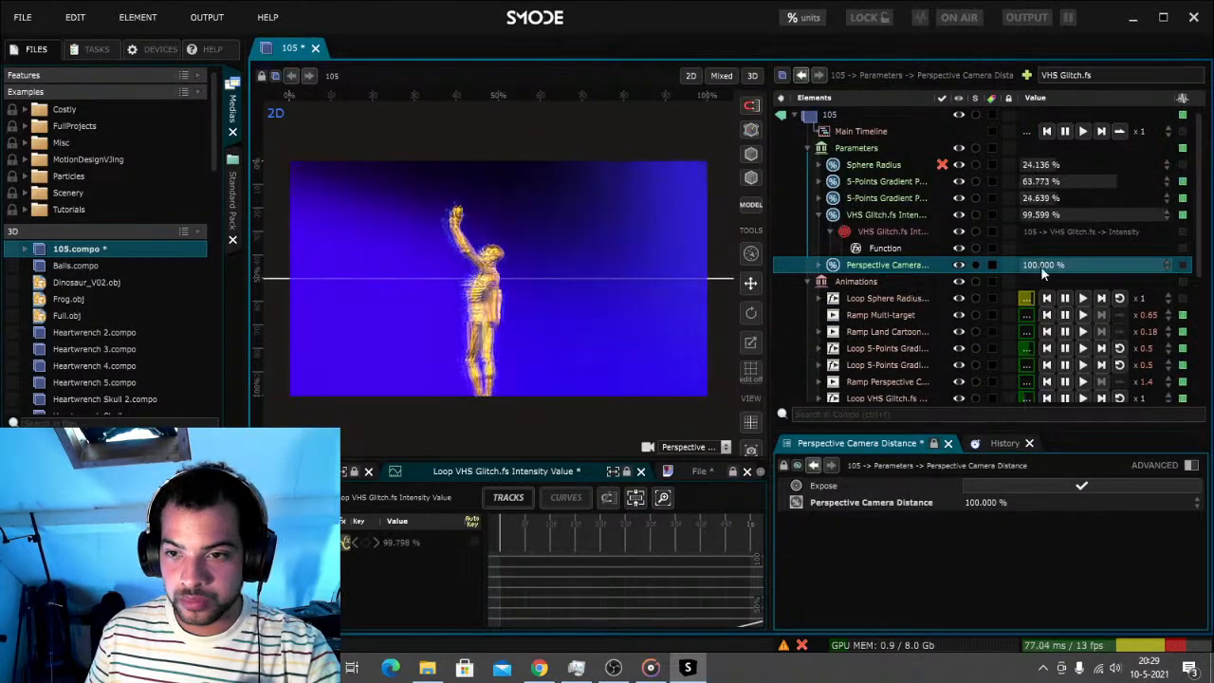
{"action": "right_click", "coordinate": [1042, 265]}
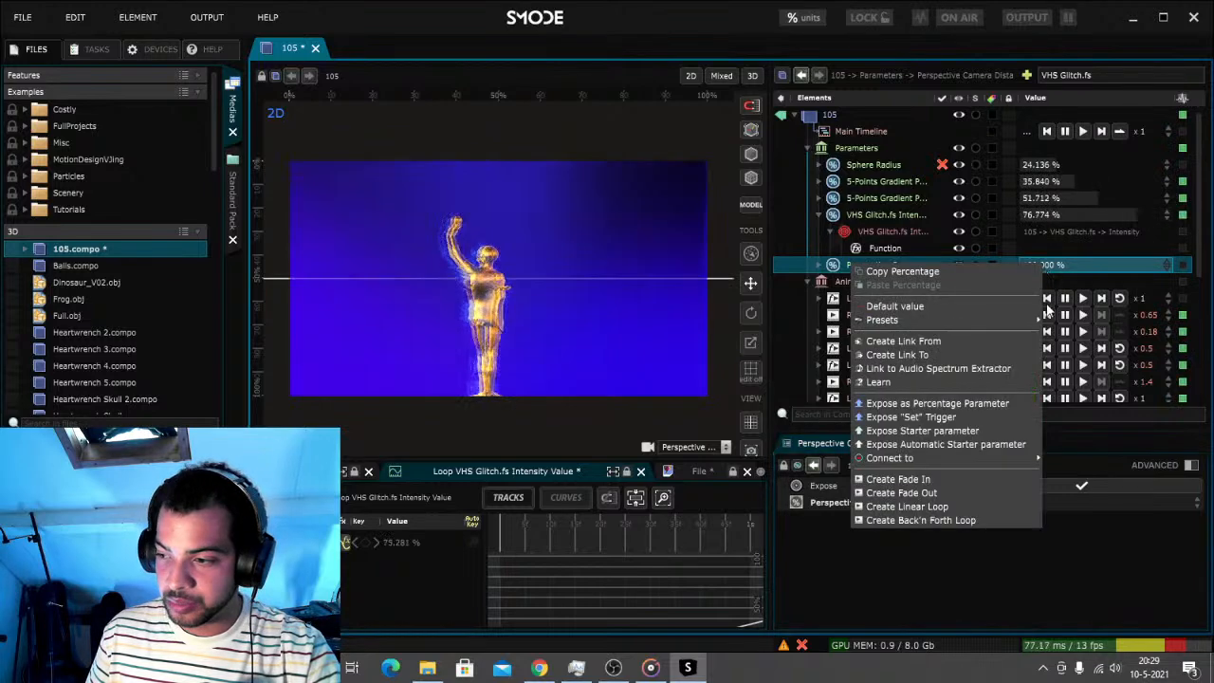
{"action": "left_click", "coordinate": [975, 520]}
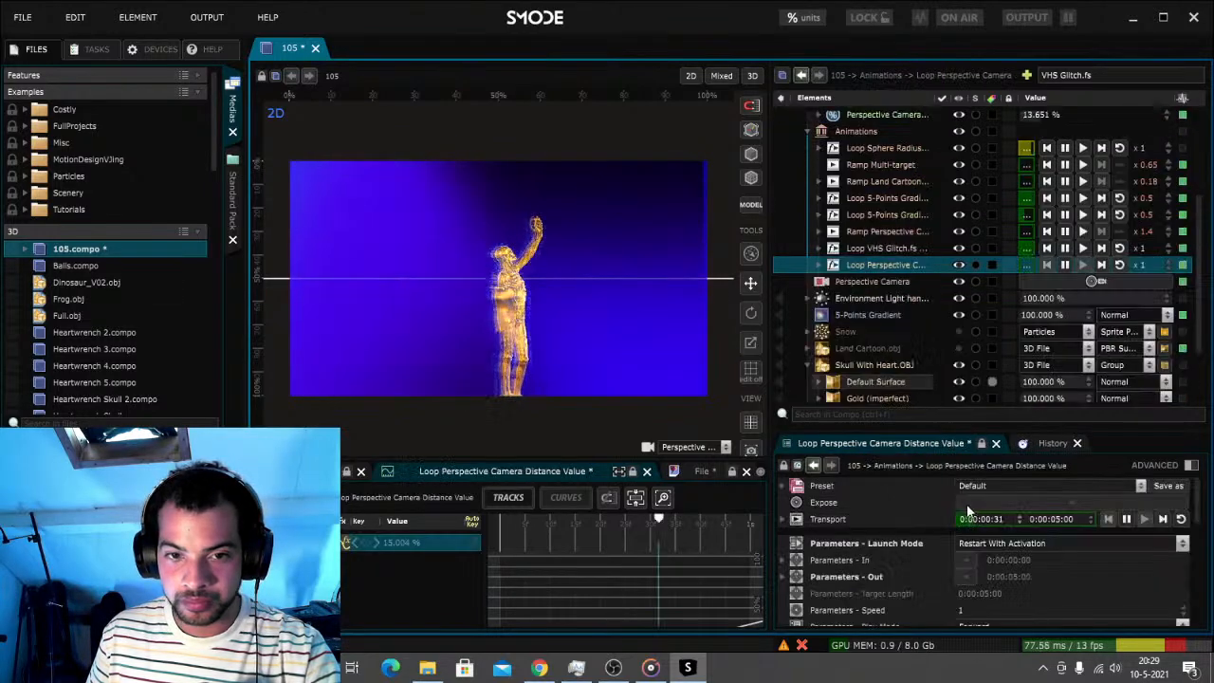
Try a speed of 0.5 on the camera distance loop, lower it to 0.3 and save the composition
{"action": "double_click", "coordinate": [1142, 264]}
{"action": "type", "text": "0.5"}
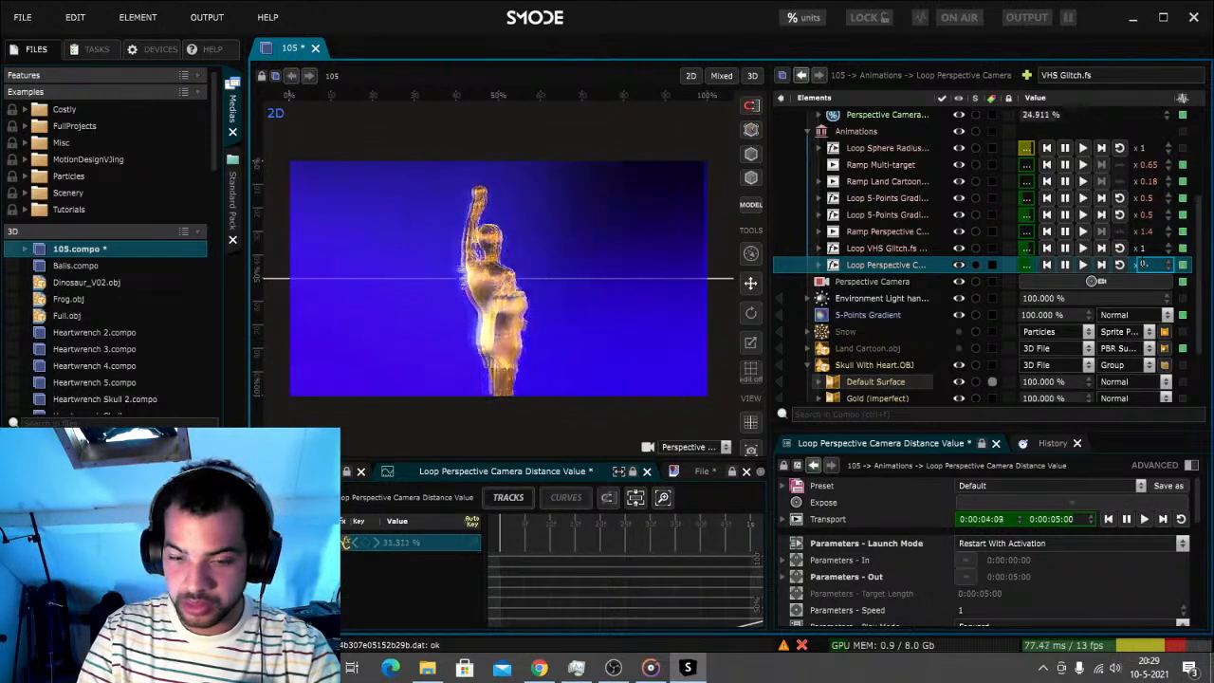
{"action": "key", "text": "Return"}
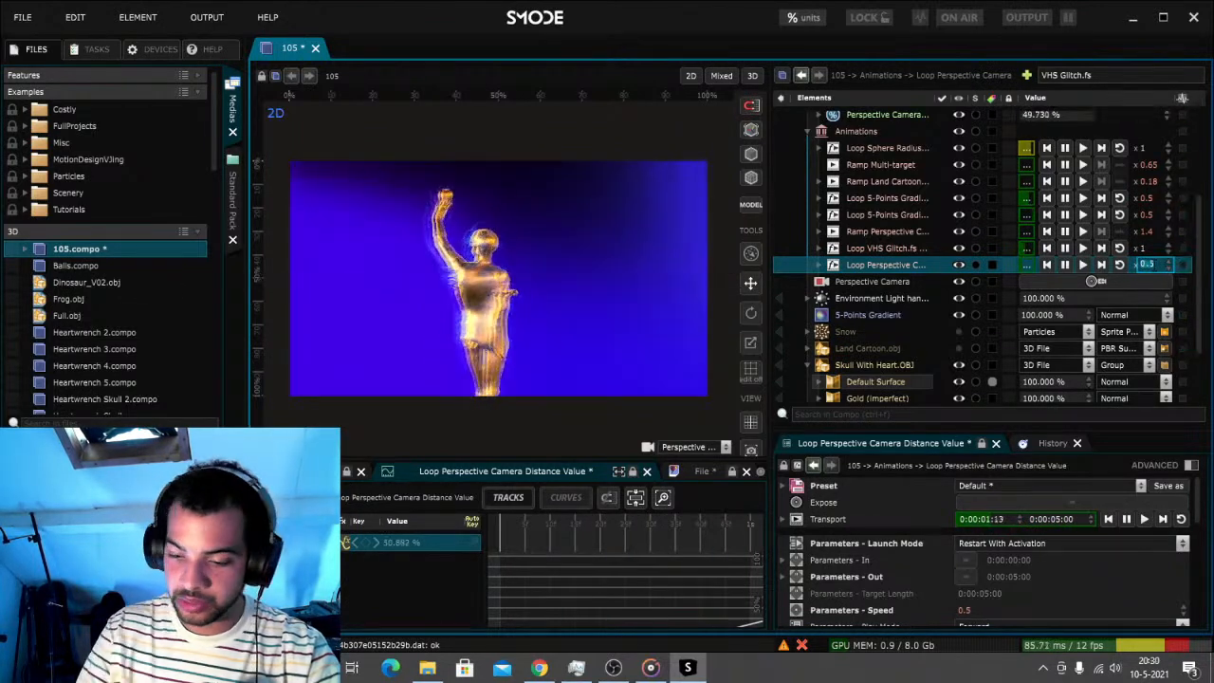
{"action": "key", "text": "Return"}
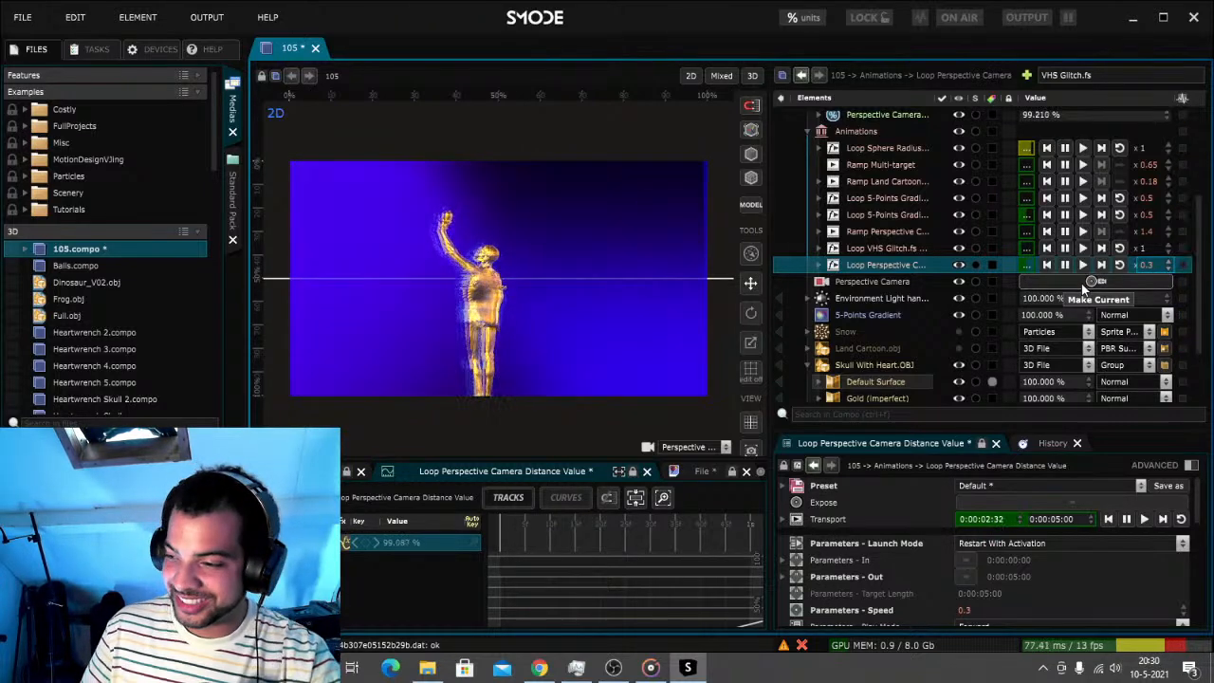
{"action": "scroll", "coordinate": [1084, 288], "scroll_direction": "down", "scroll_amount": 3}
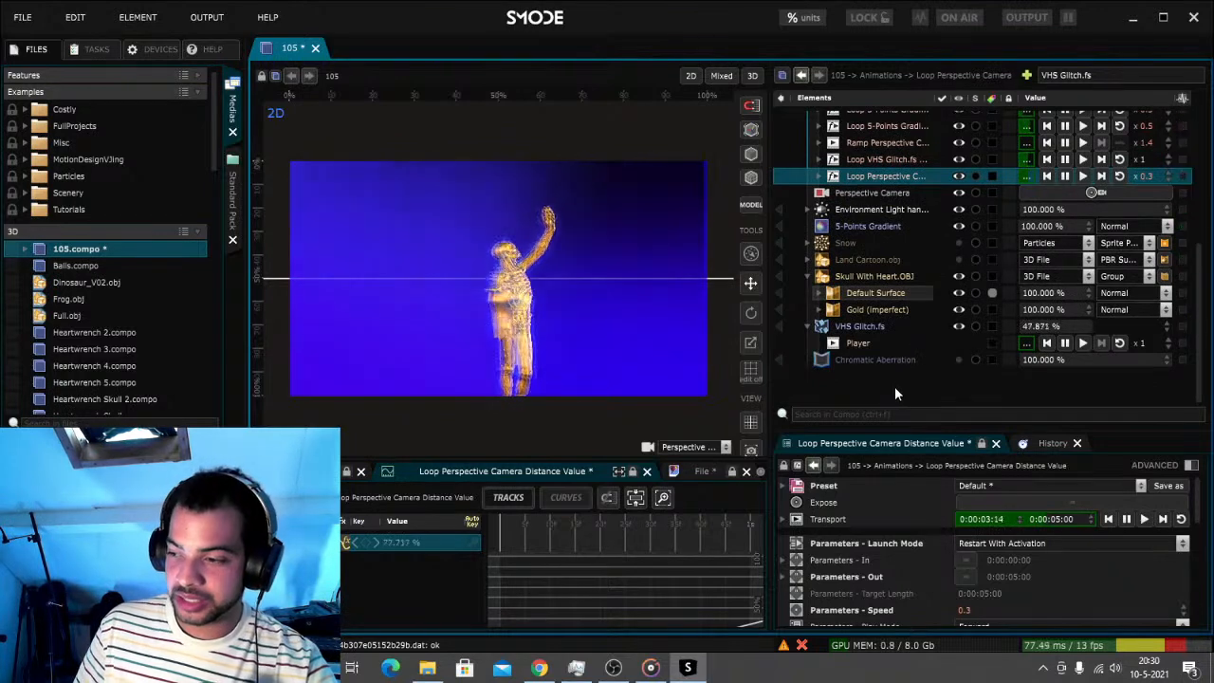
{"action": "key", "text": "ctrl+s"}
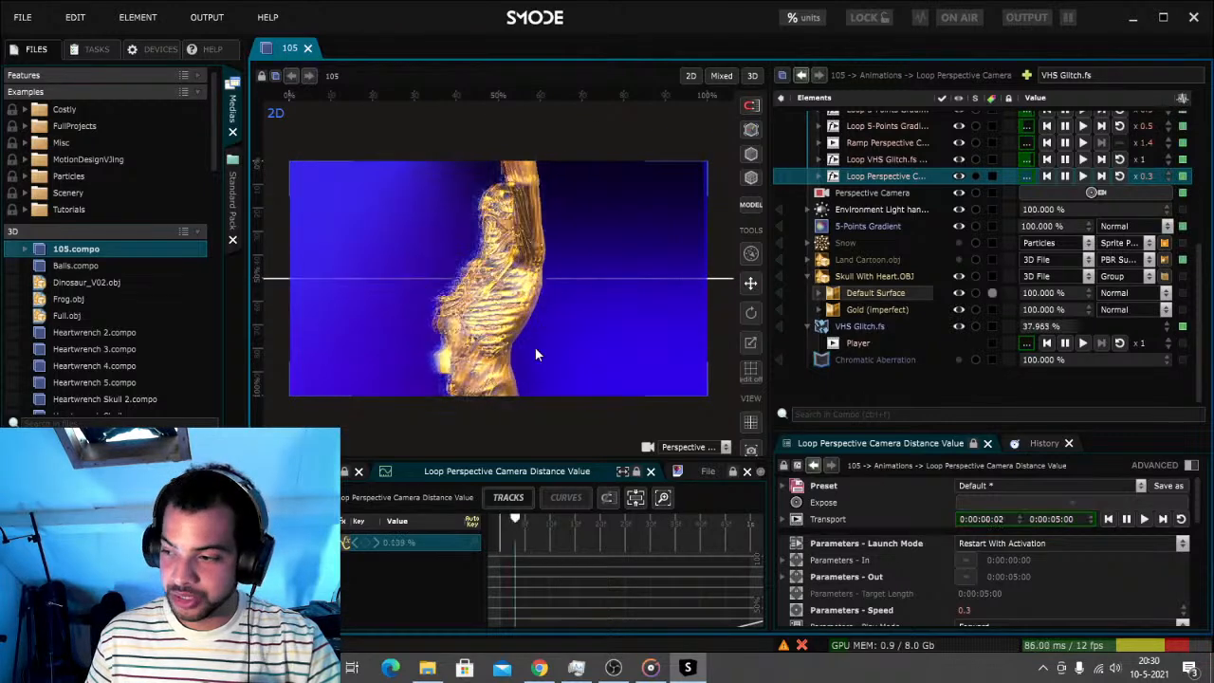
Export the composition as an MPEG-4 video at 1920 x 1080 with the end time set to 0:00:30:00
{"action": "left_click", "coordinate": [22, 17]}
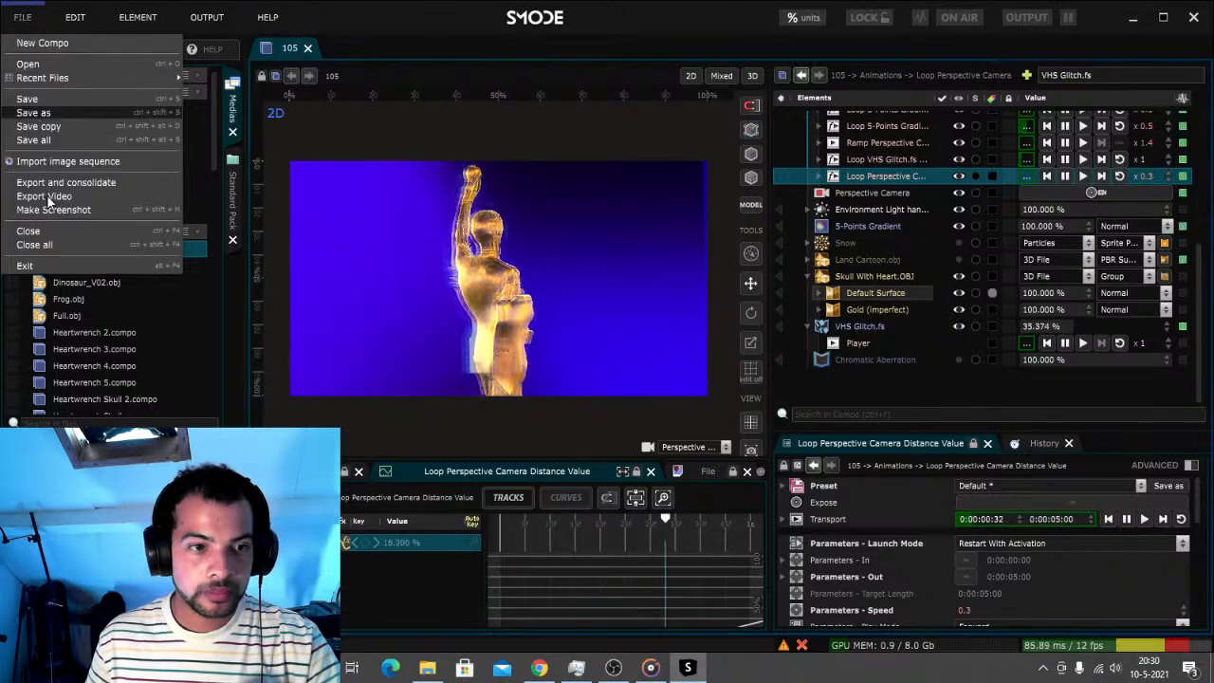
{"action": "left_click", "coordinate": [46, 196]}
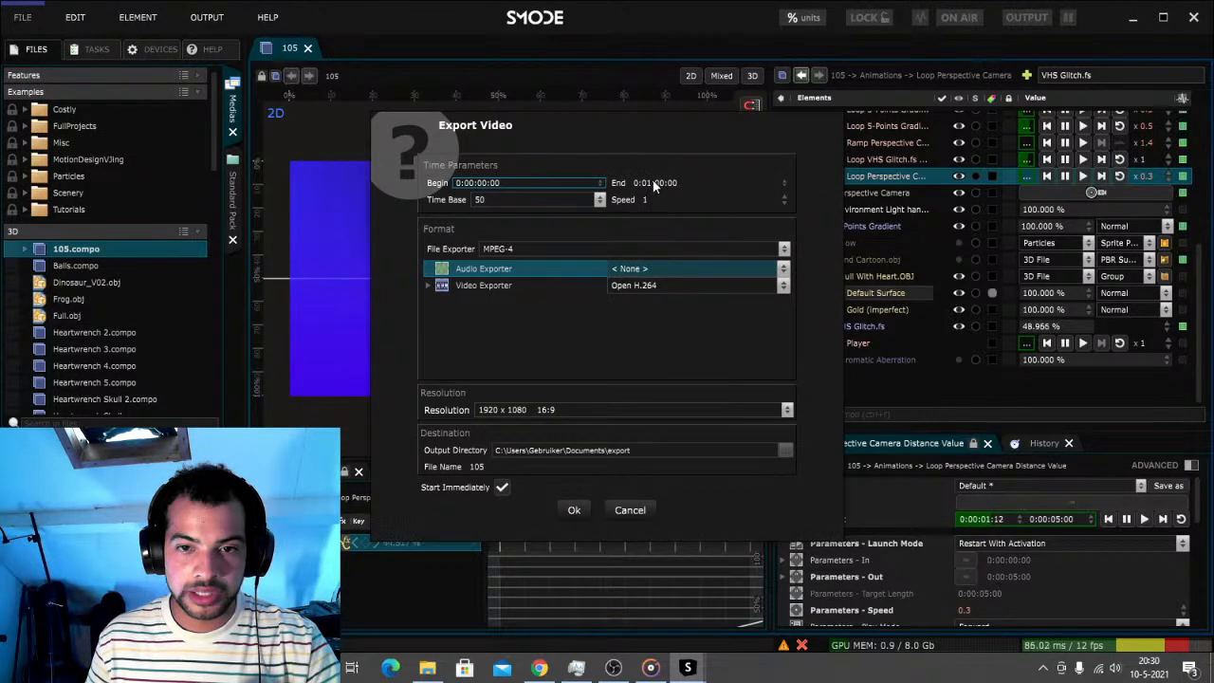
{"action": "left_click", "coordinate": [653, 183]}
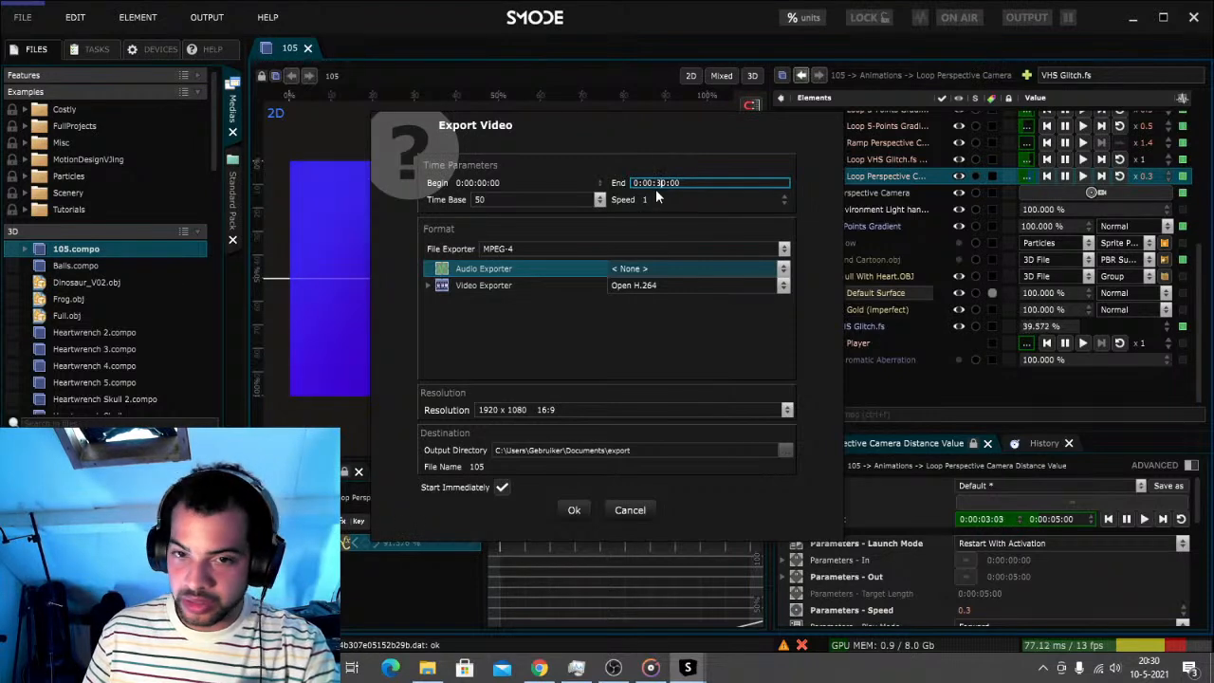
{"action": "key", "text": "Return"}
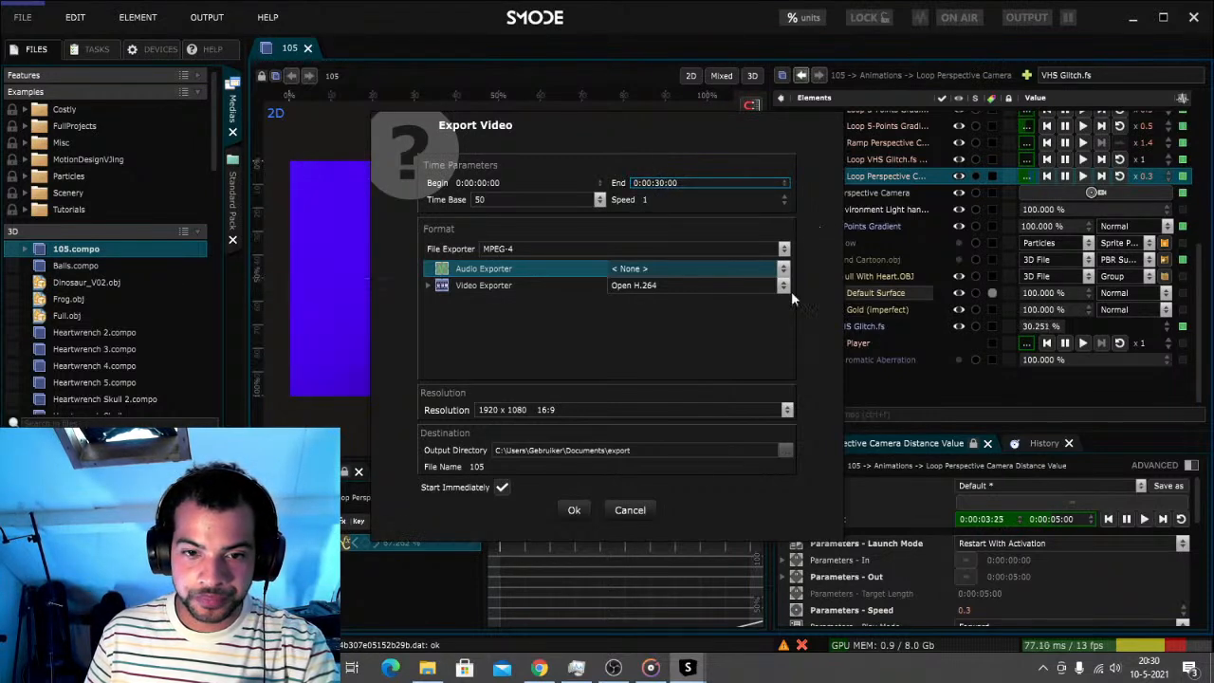
{"action": "left_click", "coordinate": [573, 510]}
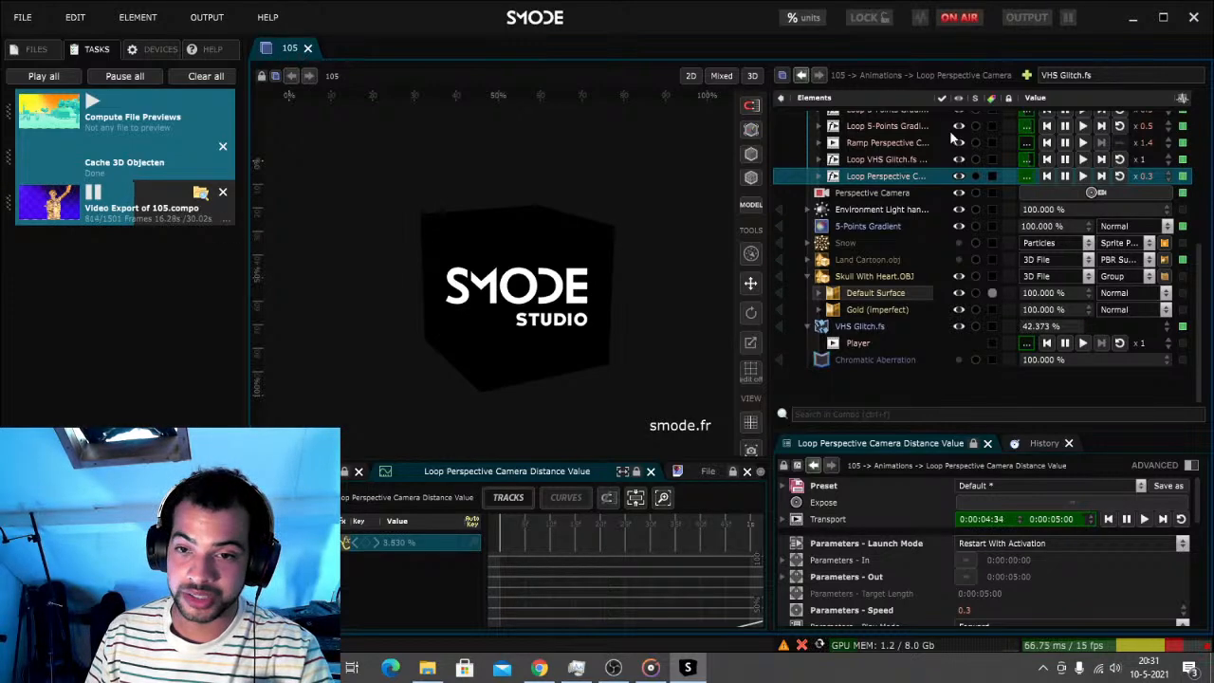
Recolour the 5-Points Gradient with purple (8A06FD) for Point 1 and yellow (FFCC00) for Point 4
{"action": "scroll", "coordinate": [877, 277], "scroll_direction": "up", "scroll_amount": 5}
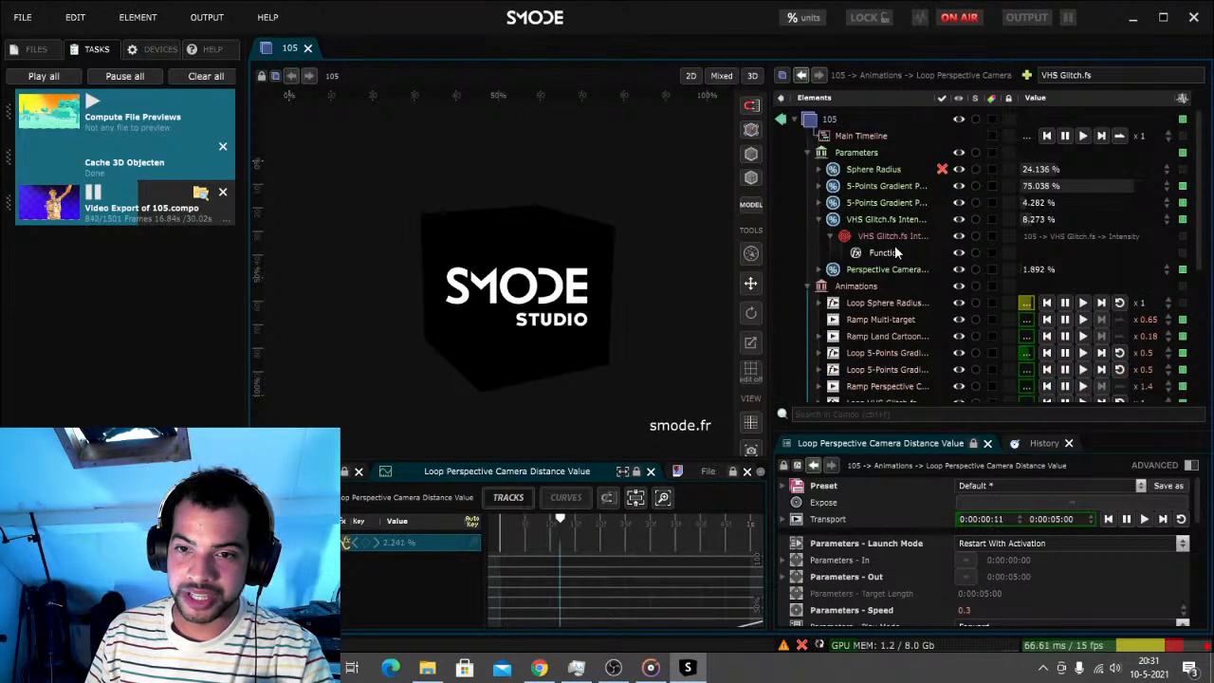
{"action": "scroll", "coordinate": [894, 256], "scroll_direction": "down", "scroll_amount": 5}
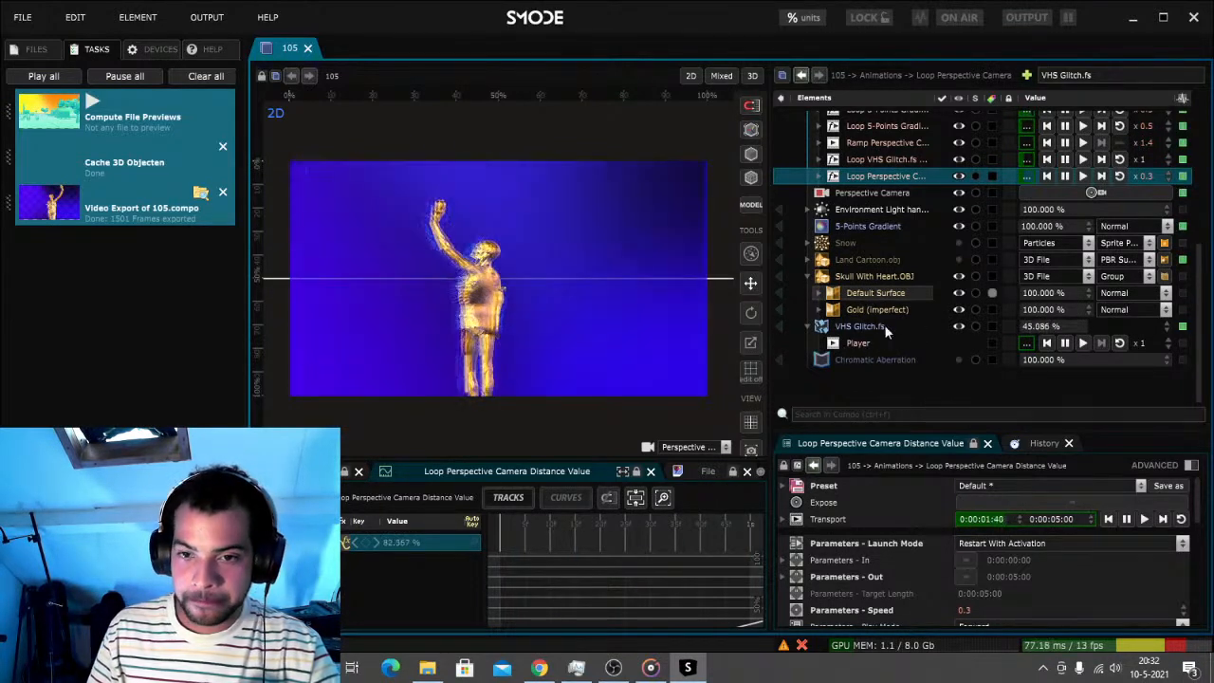
{"action": "left_click", "coordinate": [869, 227]}
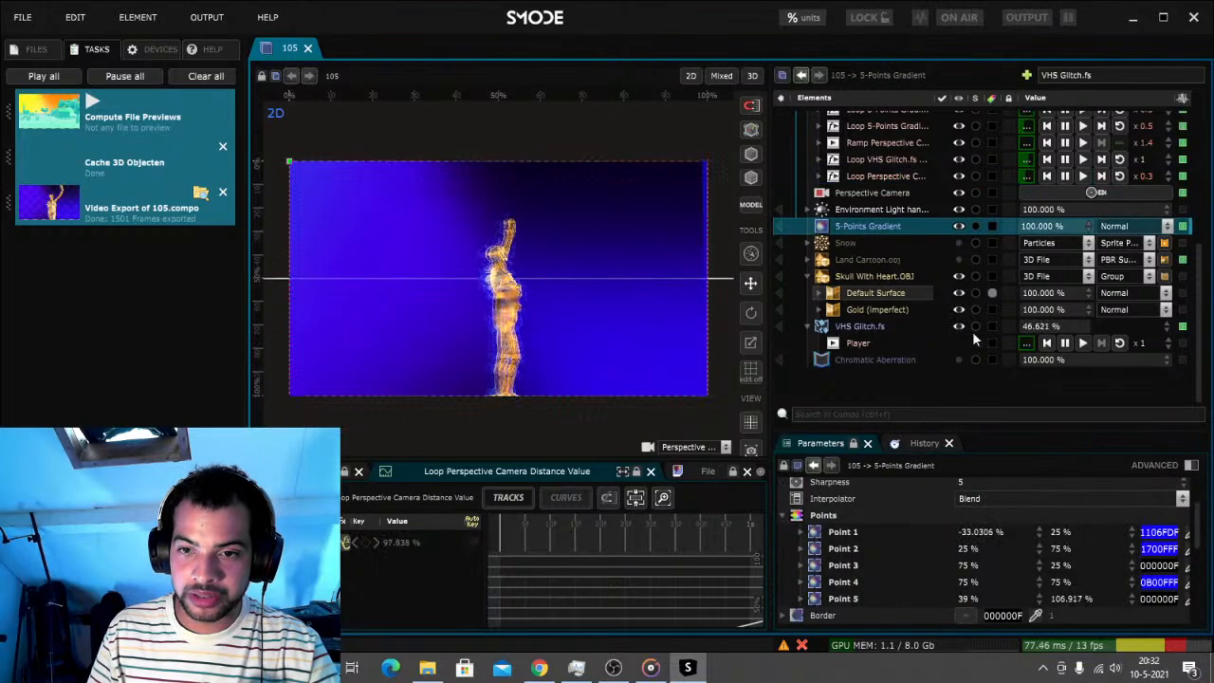
{"action": "left_click", "coordinate": [1150, 531]}
{"action": "left_click_drag", "start_coordinate": [1187, 560], "coordinate": [1195, 574]}
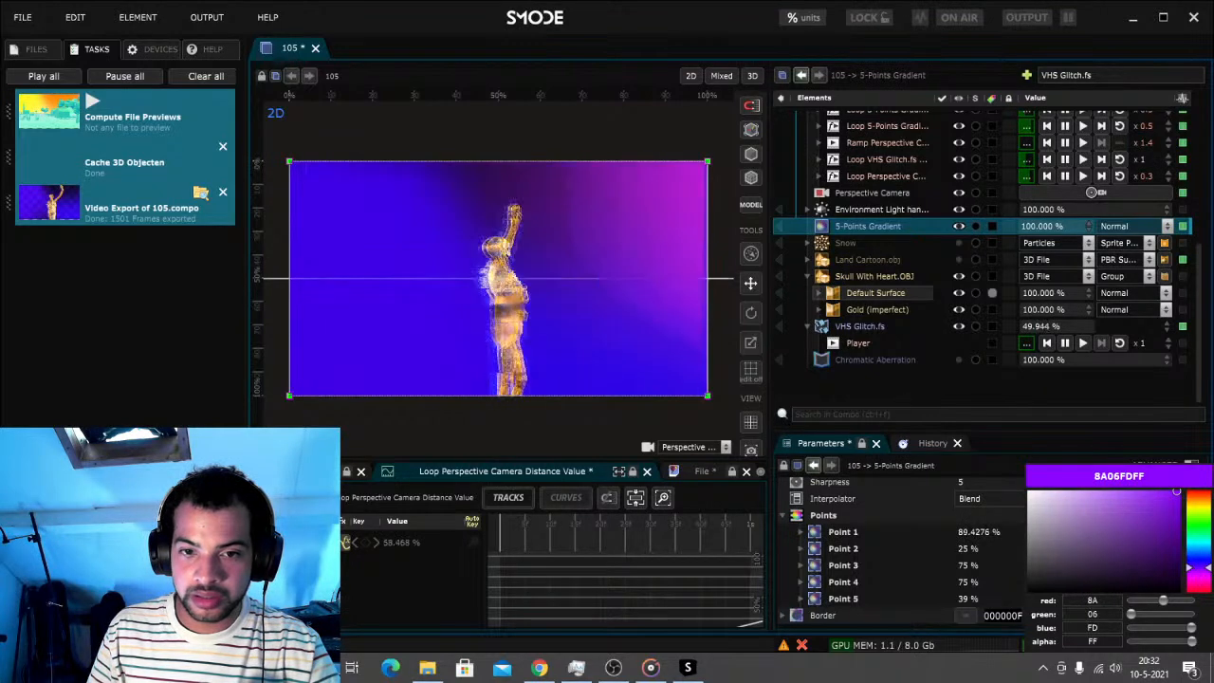
{"action": "left_click", "coordinate": [895, 387]}
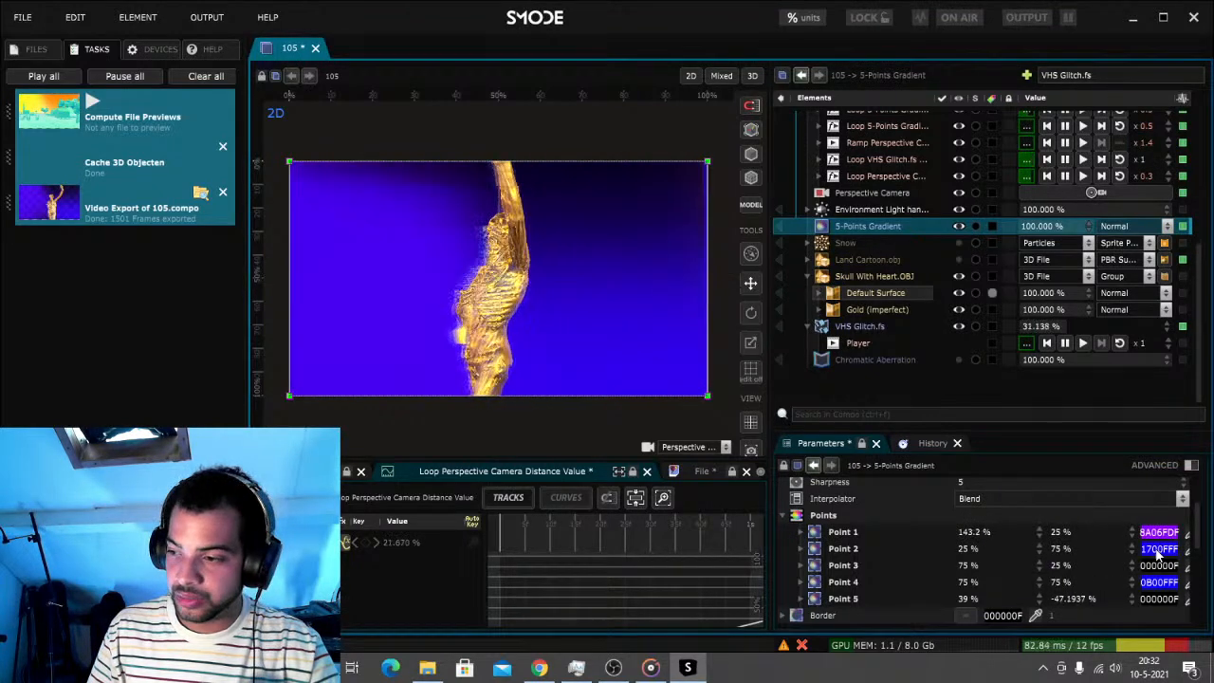
{"action": "left_click", "coordinate": [1159, 582]}
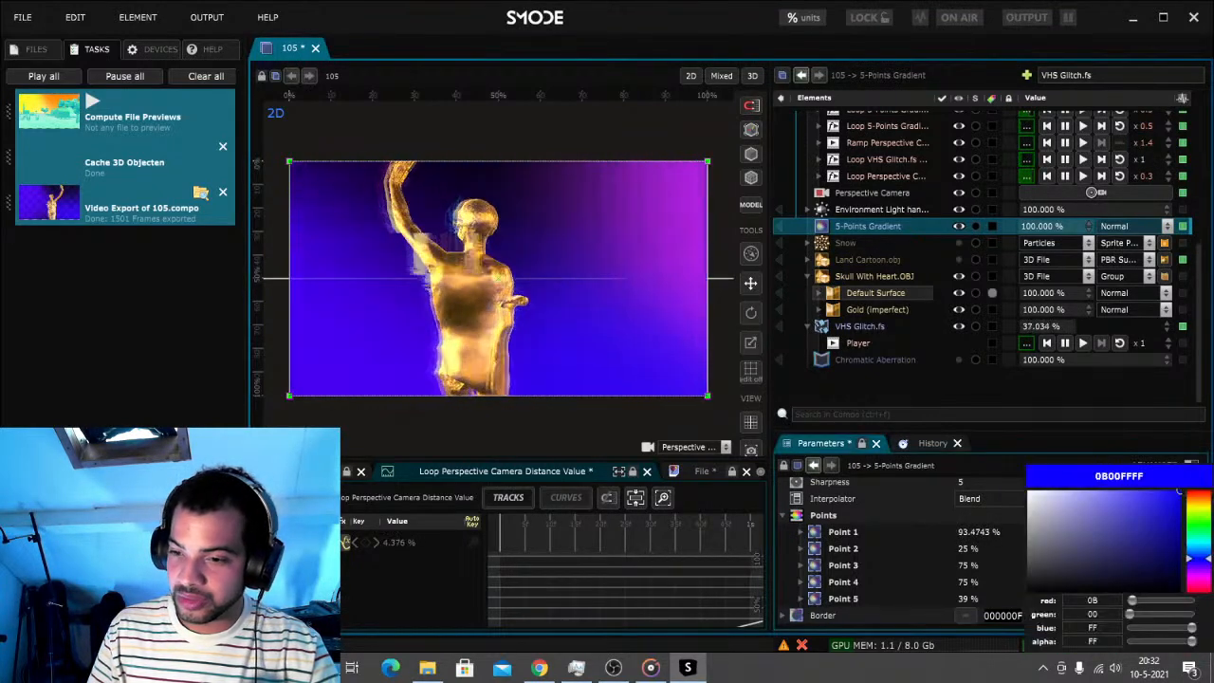
{"action": "left_click", "coordinate": [1197, 513]}
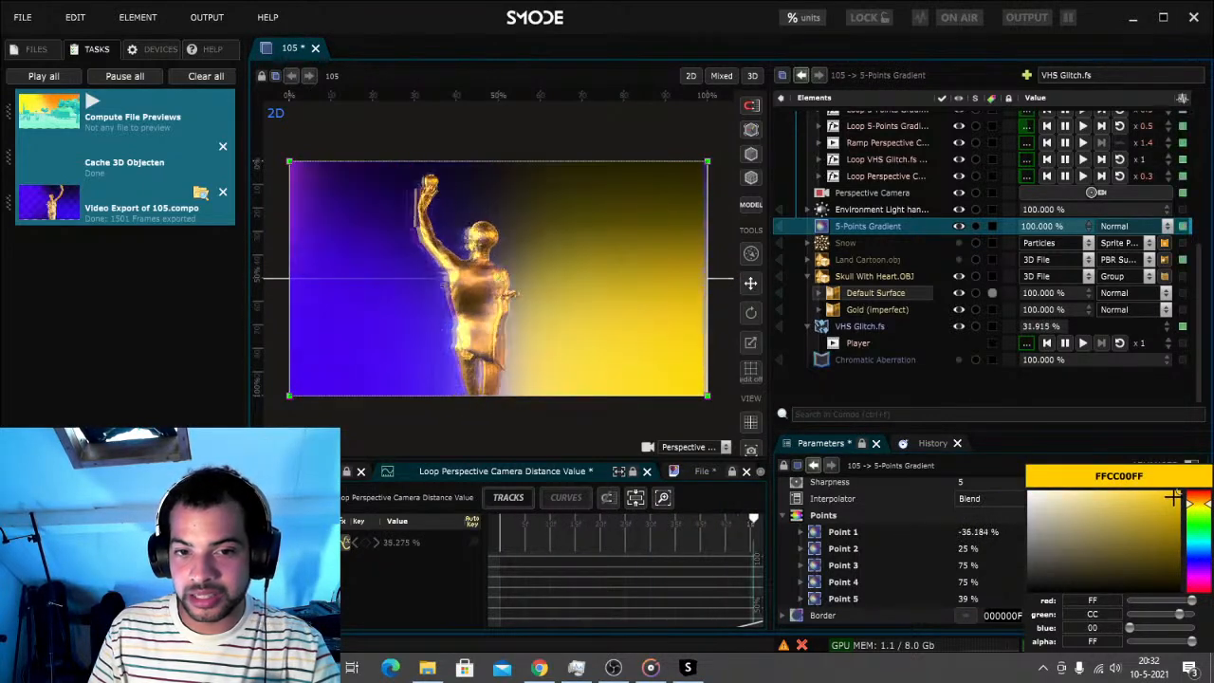
Set the colour of Point 2 in the 5-Points Gradient to yellow, FFF900FF
{"action": "left_click", "coordinate": [917, 387]}
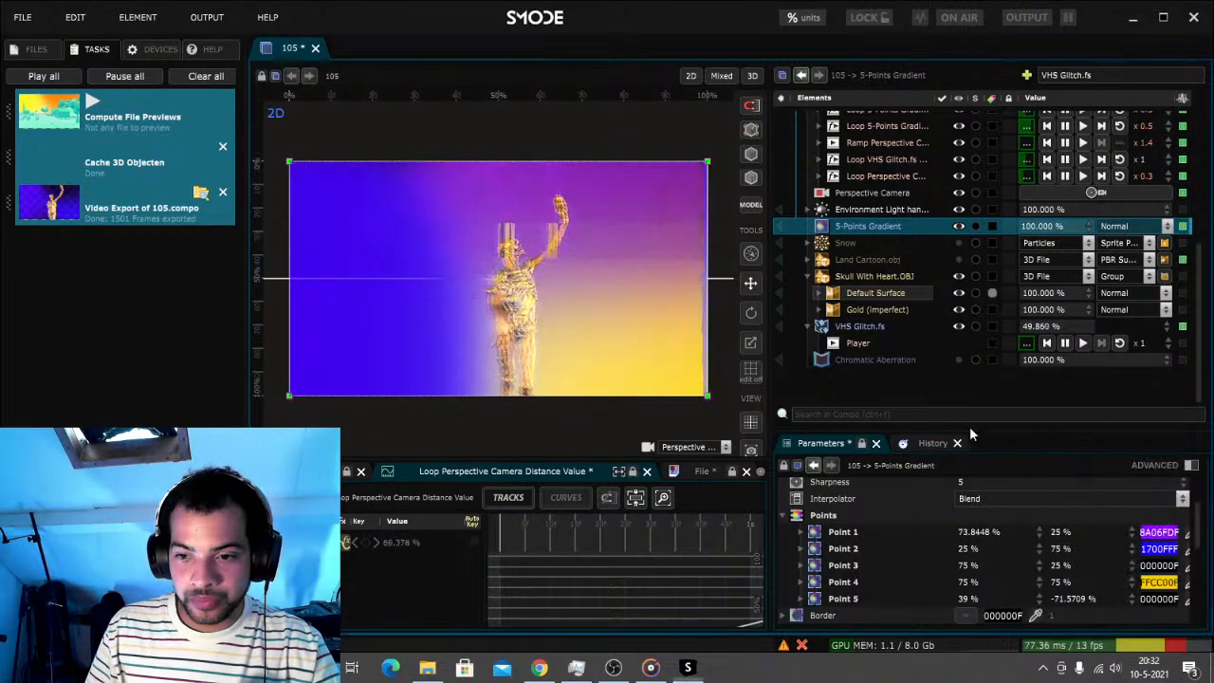
{"action": "left_click", "coordinate": [1159, 549]}
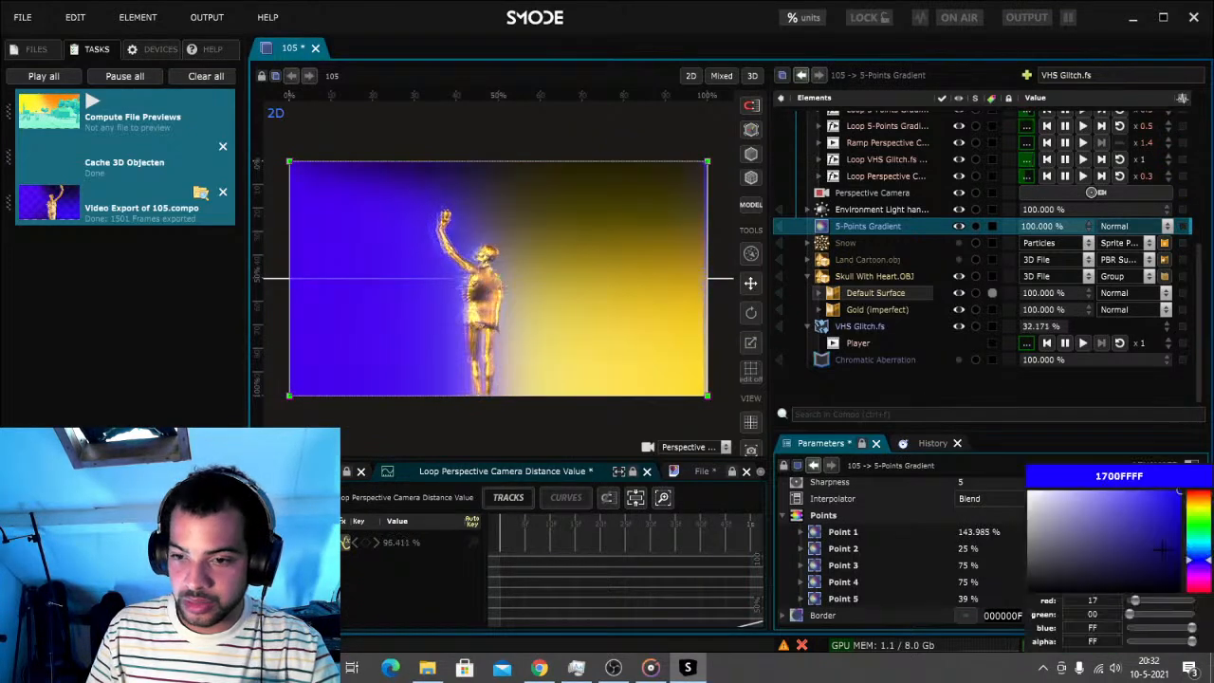
{"action": "left_click", "coordinate": [1205, 515]}
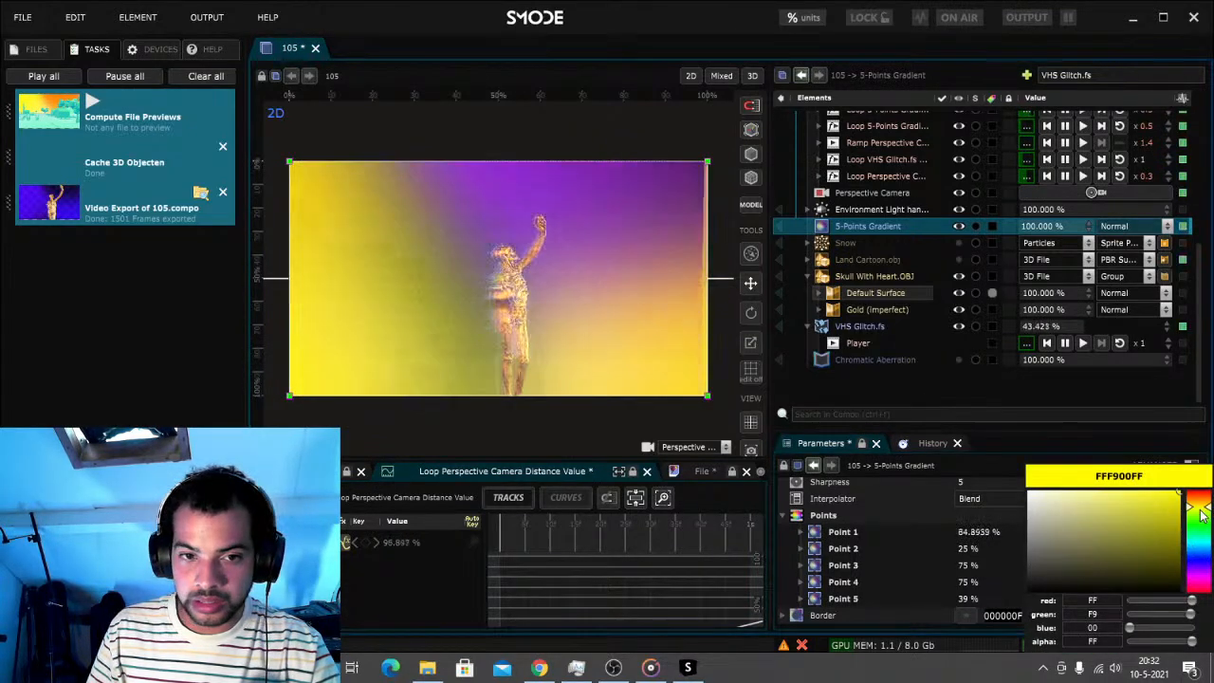
{"action": "left_click", "coordinate": [927, 399]}
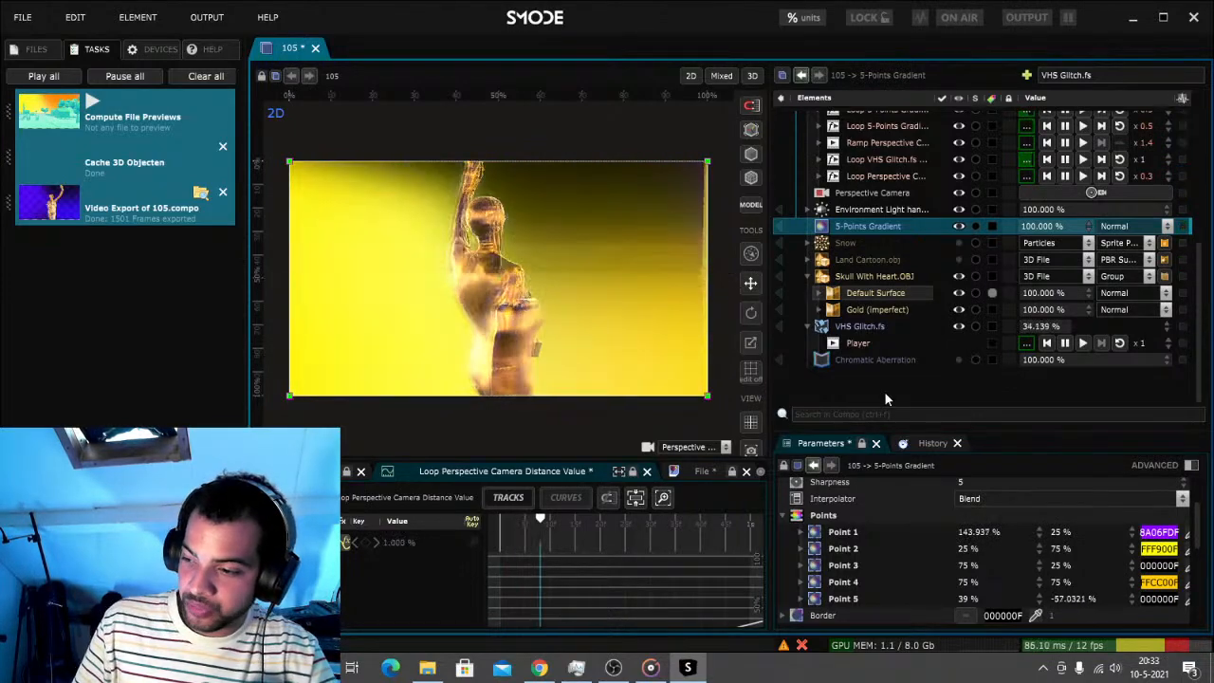
Set the colour of Point 3 in the 5-Points Gradient to magenta, D700FFFF
{"action": "left_click", "coordinate": [1162, 566]}
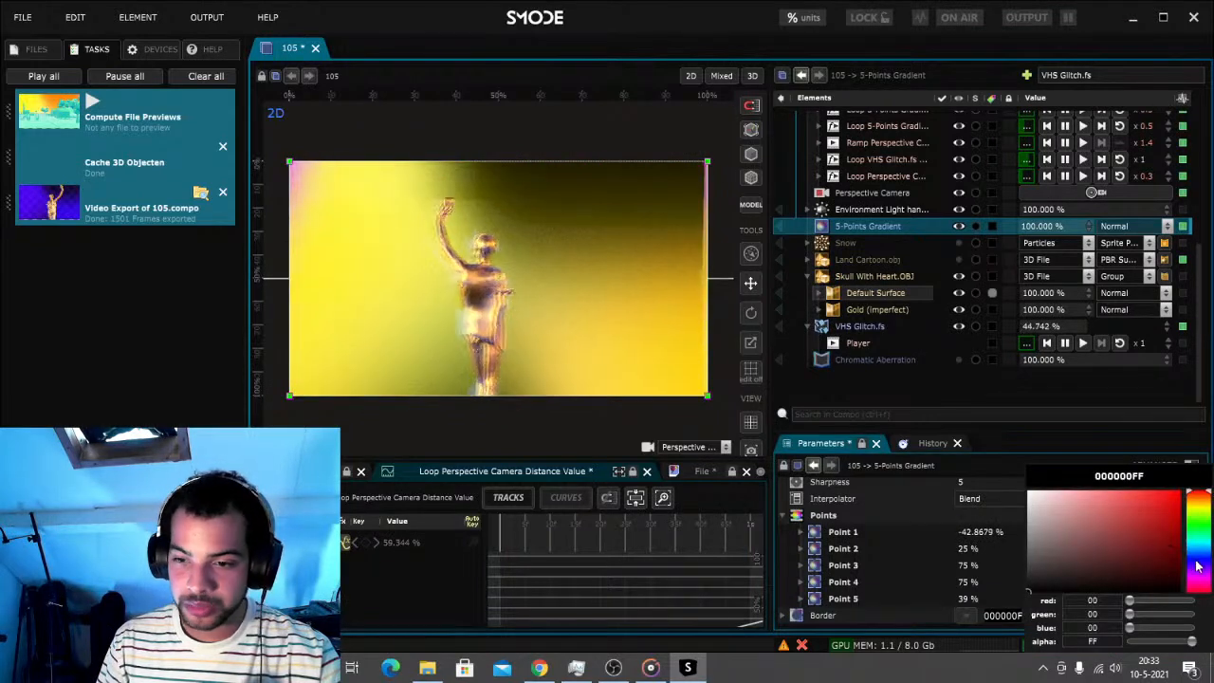
{"action": "left_click", "coordinate": [1198, 573]}
{"action": "left_click", "coordinate": [1180, 492]}
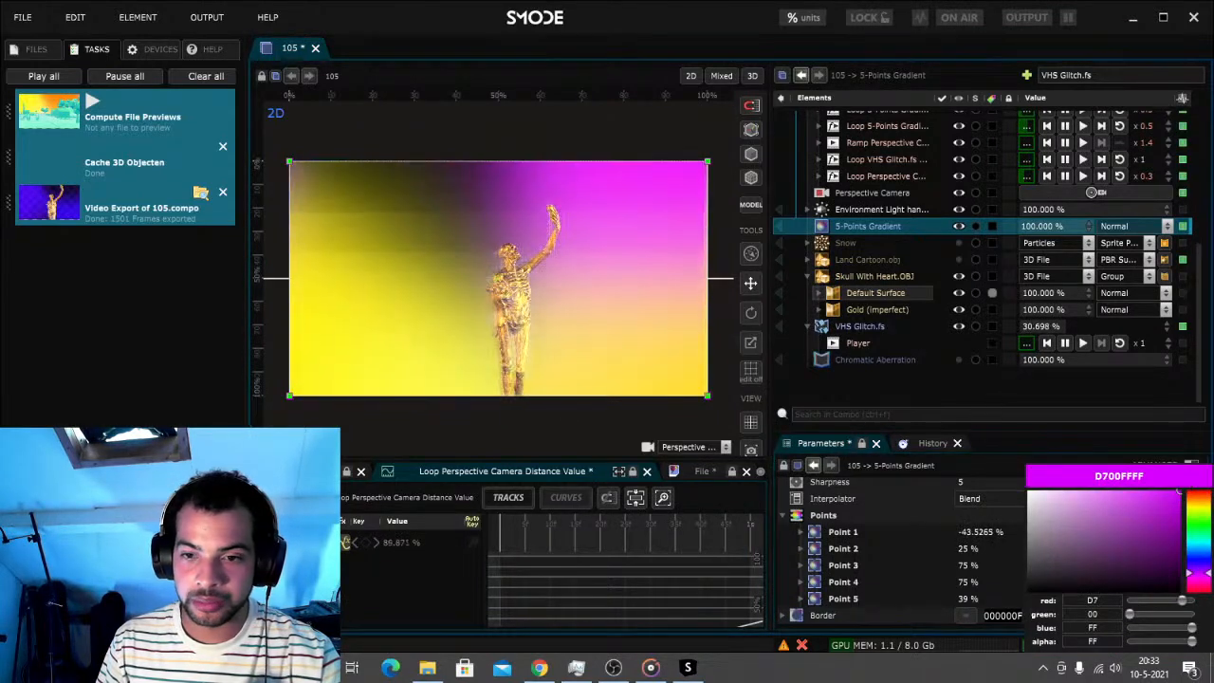
{"action": "left_click", "coordinate": [938, 391]}
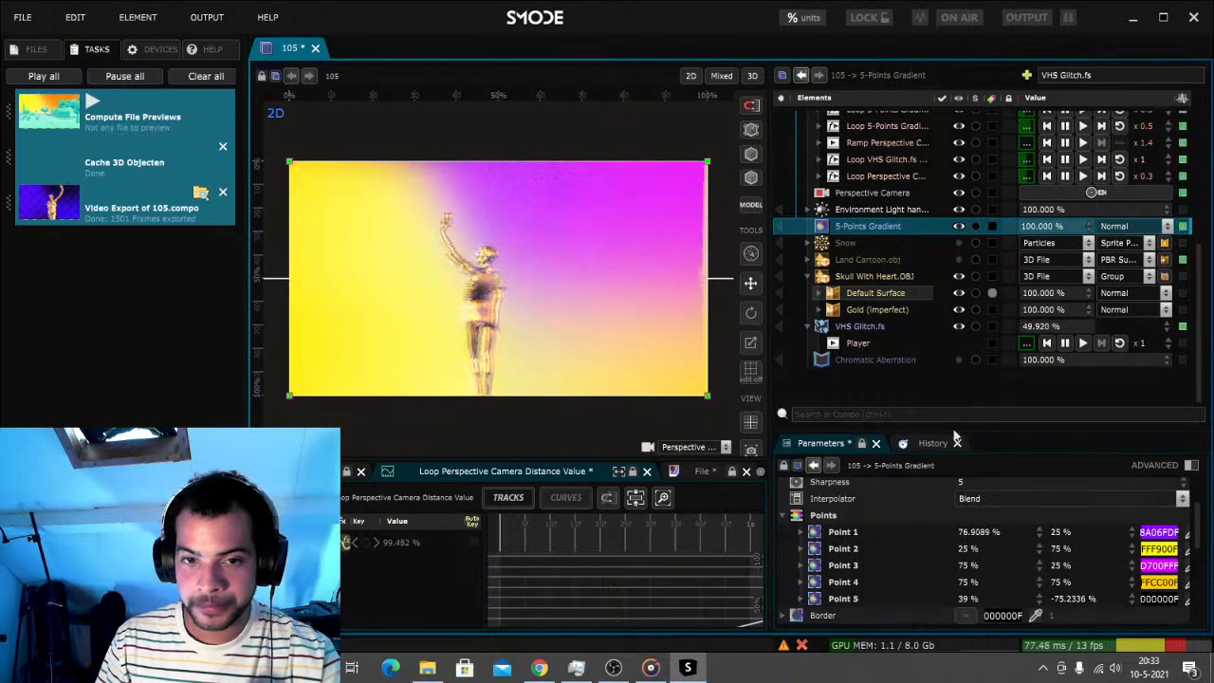
Set the colour of Point 5 in the 5-Points Gradient to bright purple, C100FF, and save the composition
{"action": "left_click", "coordinate": [1155, 598]}
{"action": "left_click", "coordinate": [1198, 573]}
{"action": "left_click", "coordinate": [1177, 509]}
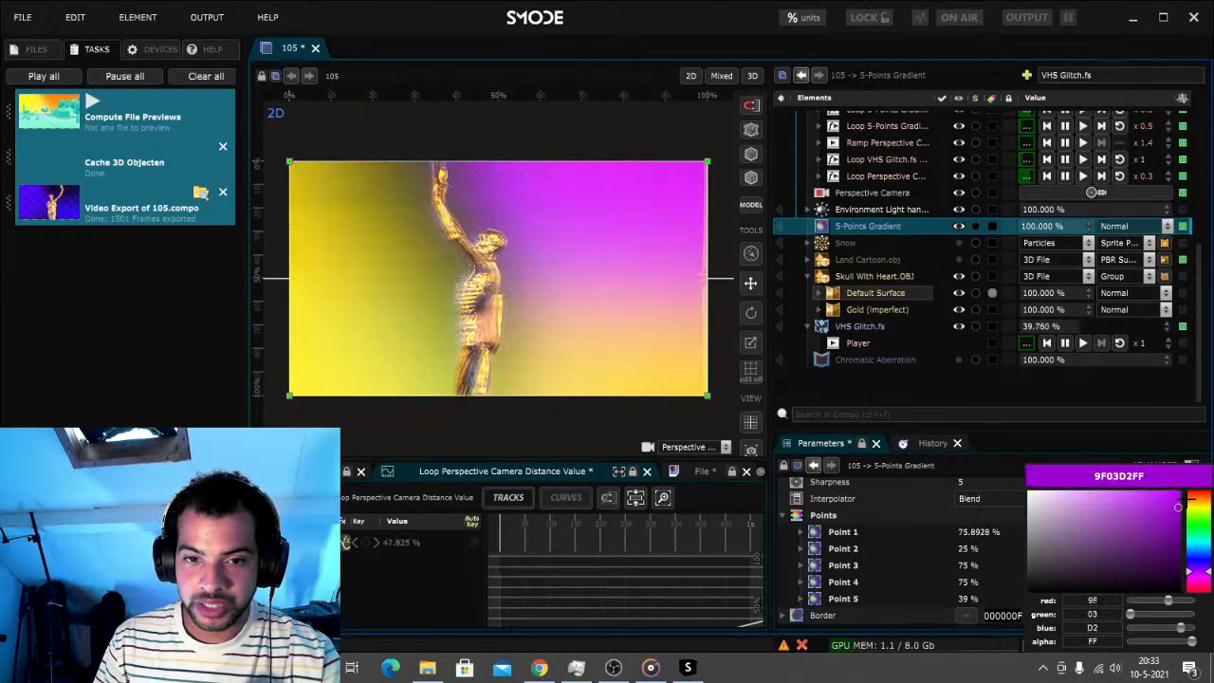
{"action": "left_click_drag", "start_coordinate": [1186, 499], "coordinate": [1191, 484]}
{"action": "left_click", "coordinate": [882, 394]}
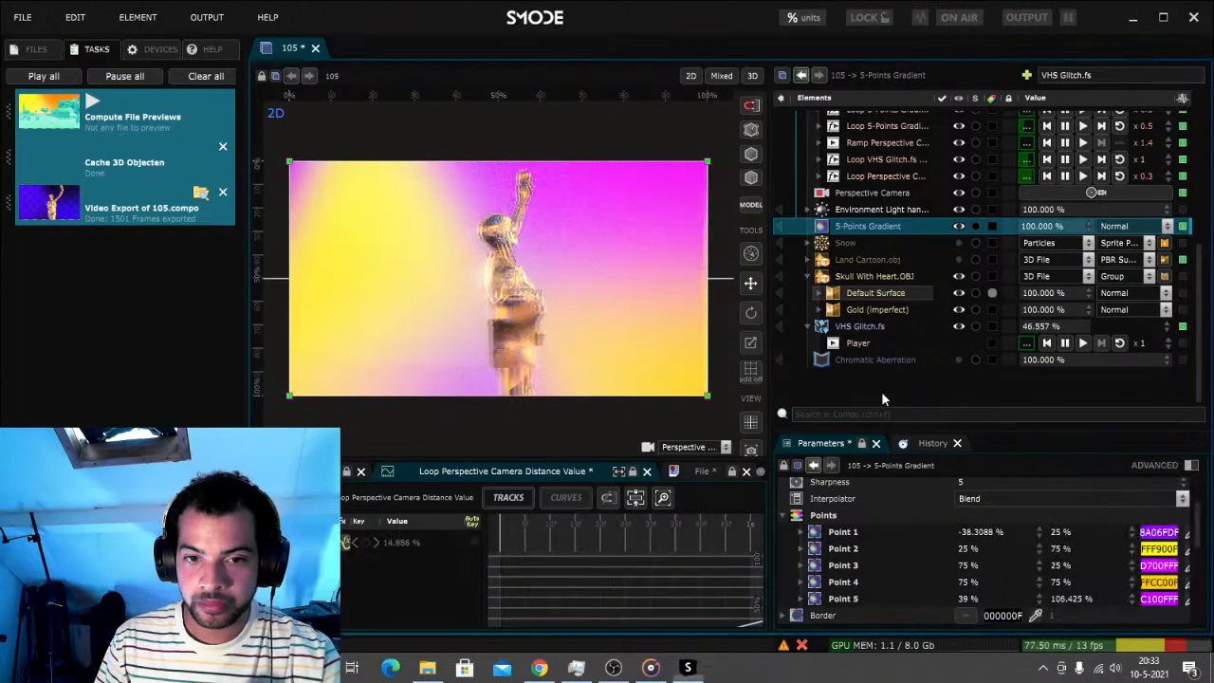
{"action": "key", "text": "ctrl+s"}
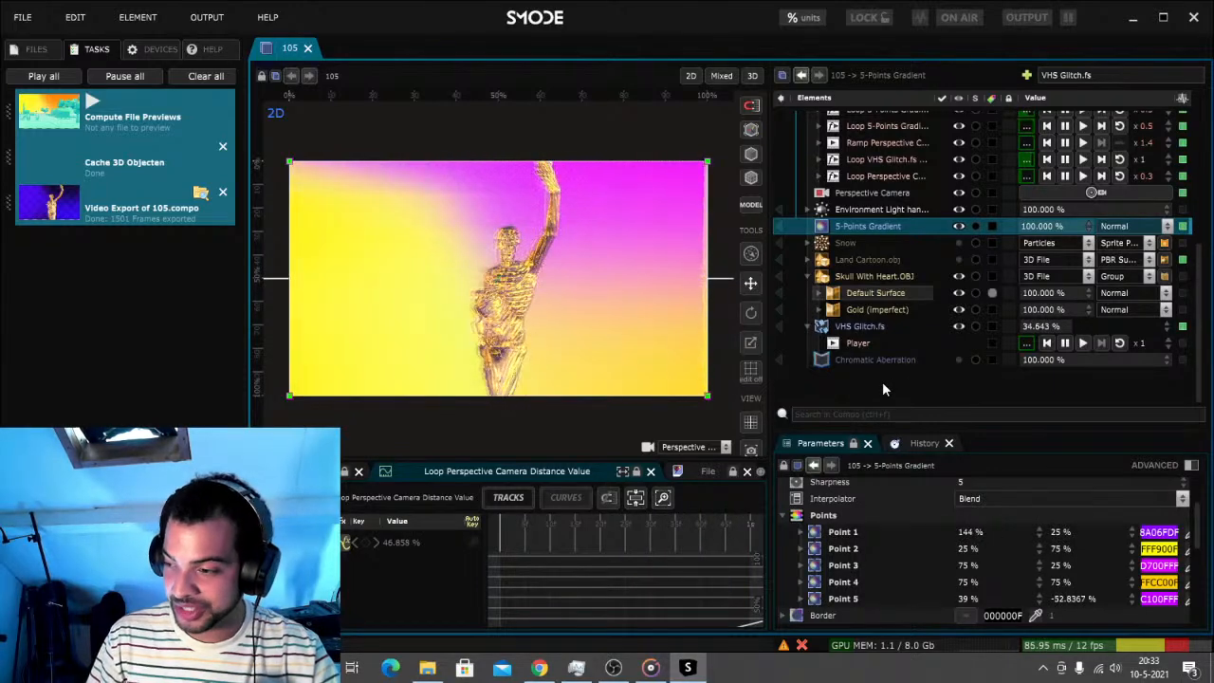
Export the composition as a 1920 x 1080 MPEG-4 video, saving it as 105(2).mp4 instead of overwriting the existing export
{"action": "left_click", "coordinate": [21, 23]}
{"action": "left_click", "coordinate": [52, 203]}
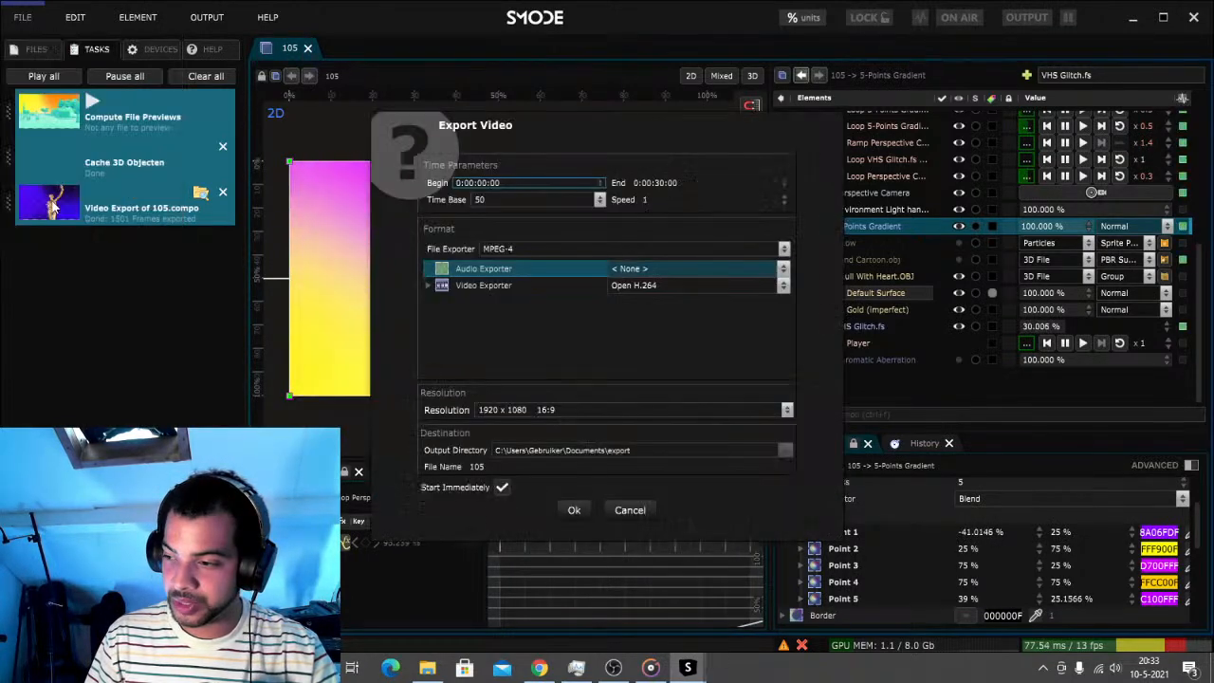
{"action": "left_click", "coordinate": [574, 510]}
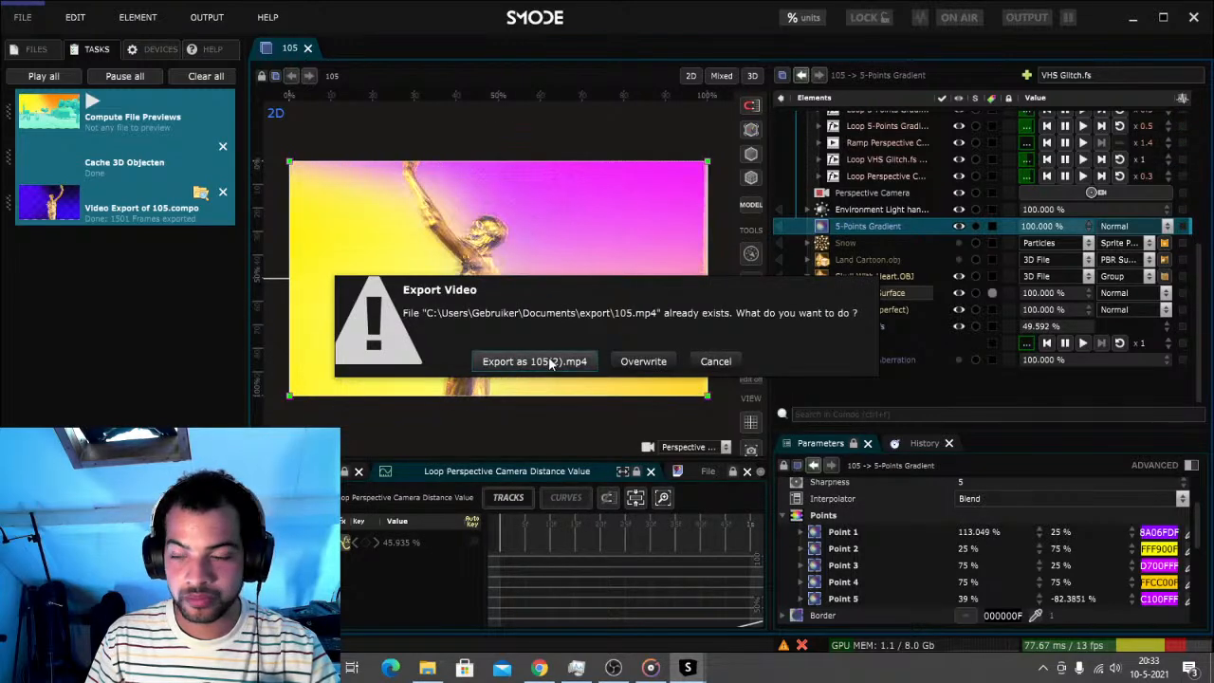
{"action": "left_click", "coordinate": [548, 363]}
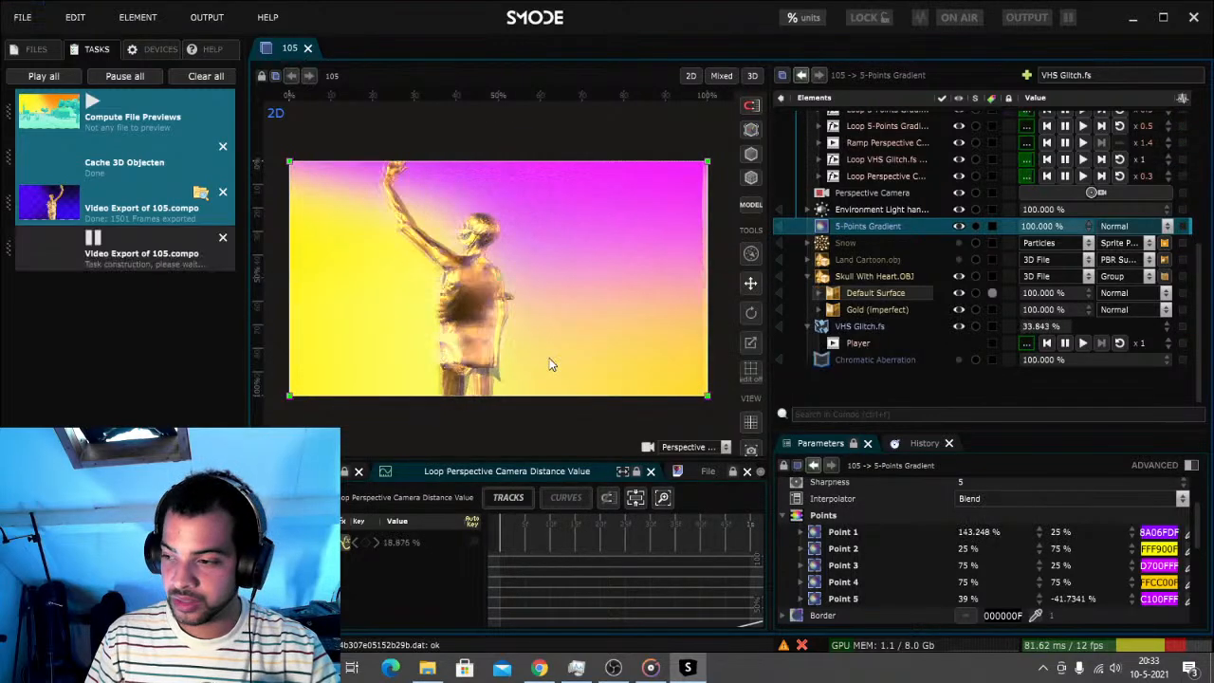
Switch to Groove Muziek, listen to the track from the start, skip ahead to just under one minute, and pause it
{"action": "left_click", "coordinate": [655, 669]}
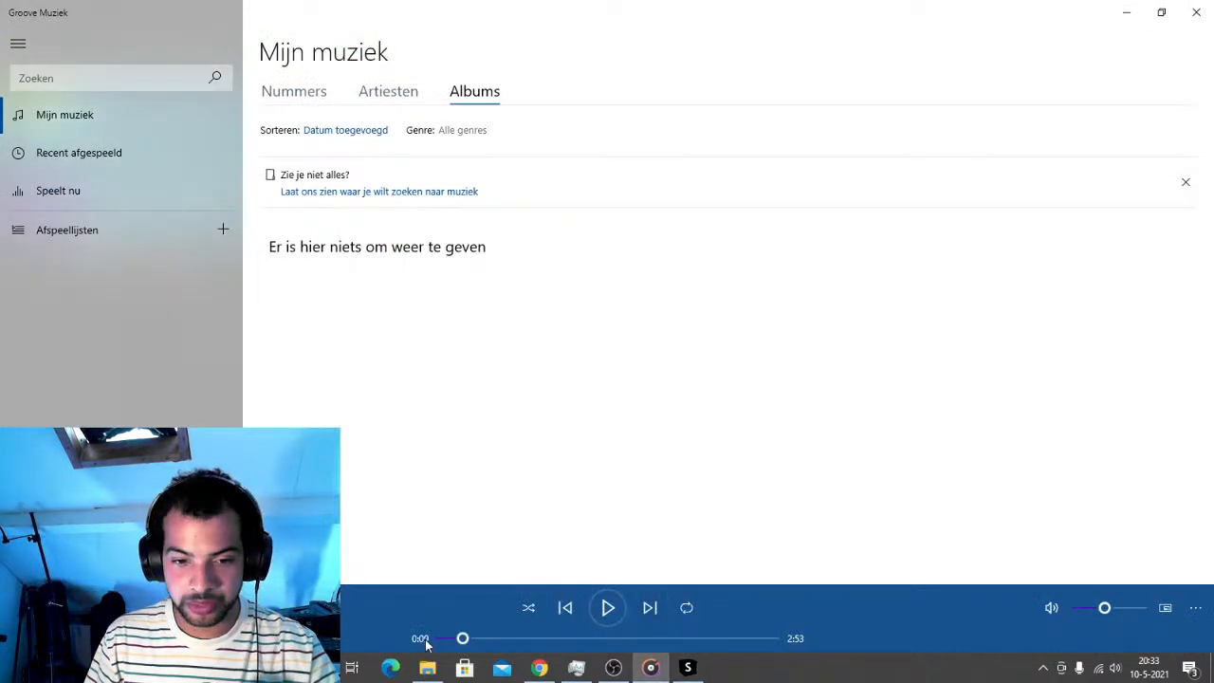
{"action": "left_click_drag", "start_coordinate": [462, 639], "coordinate": [443, 638]}
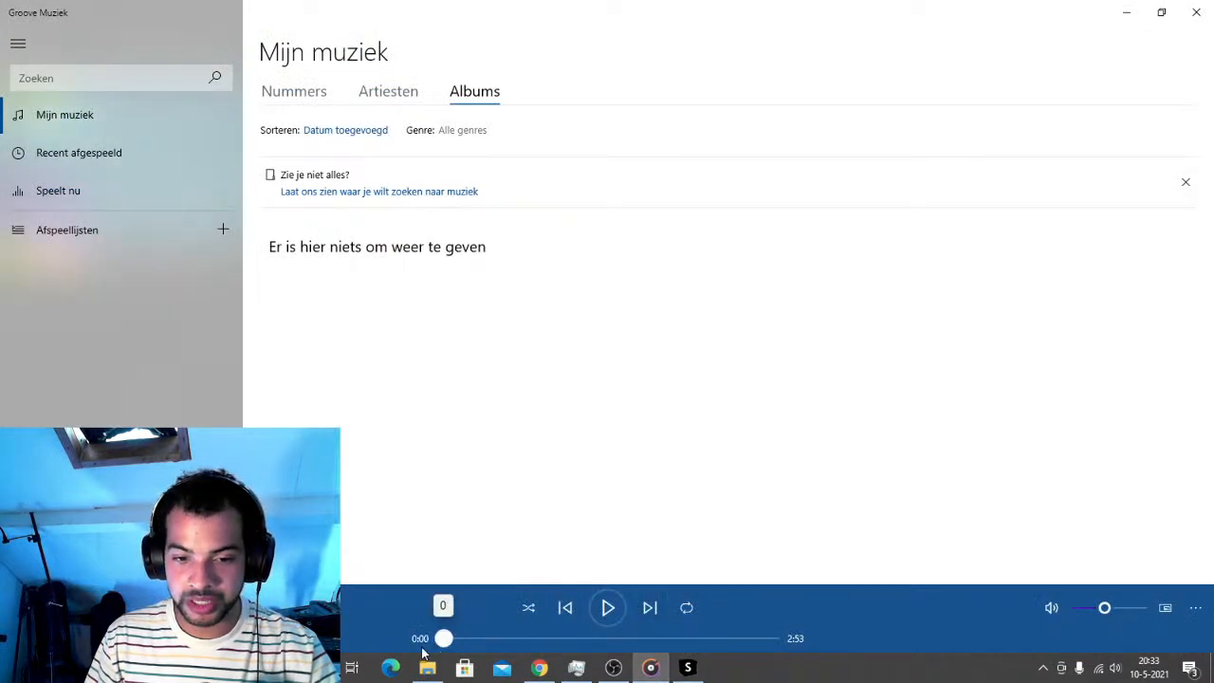
{"action": "left_click", "coordinate": [608, 609]}
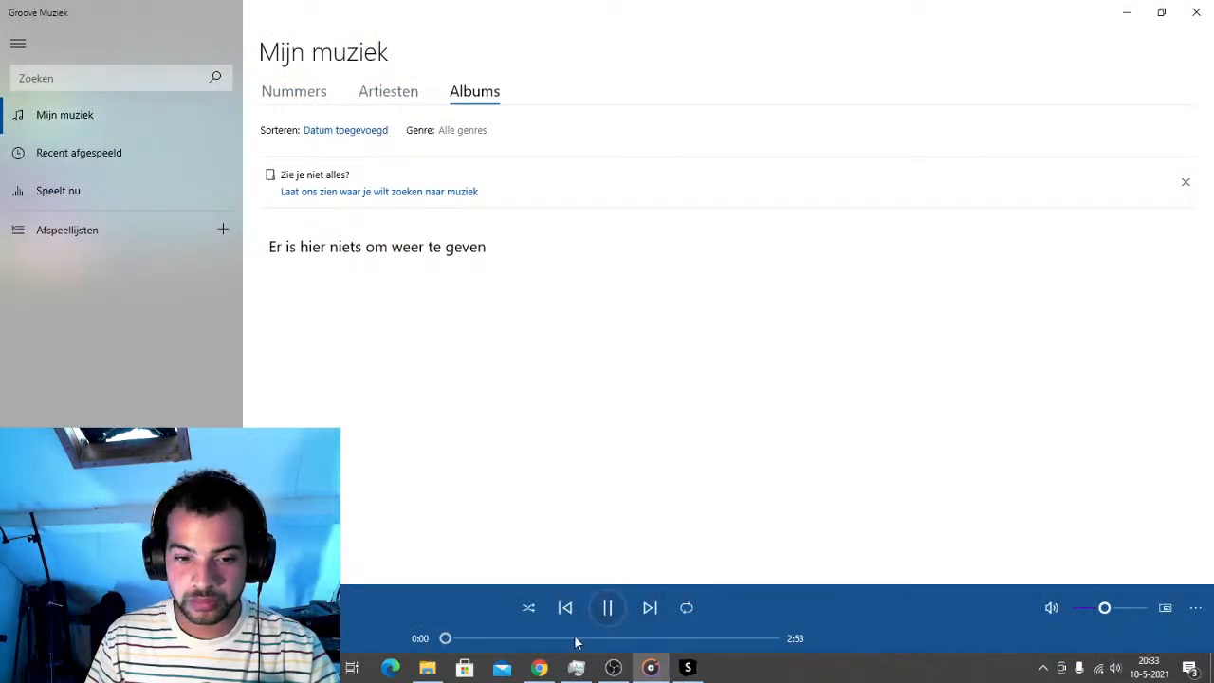
{"action": "left_click_drag", "start_coordinate": [458, 642], "coordinate": [536, 643]}
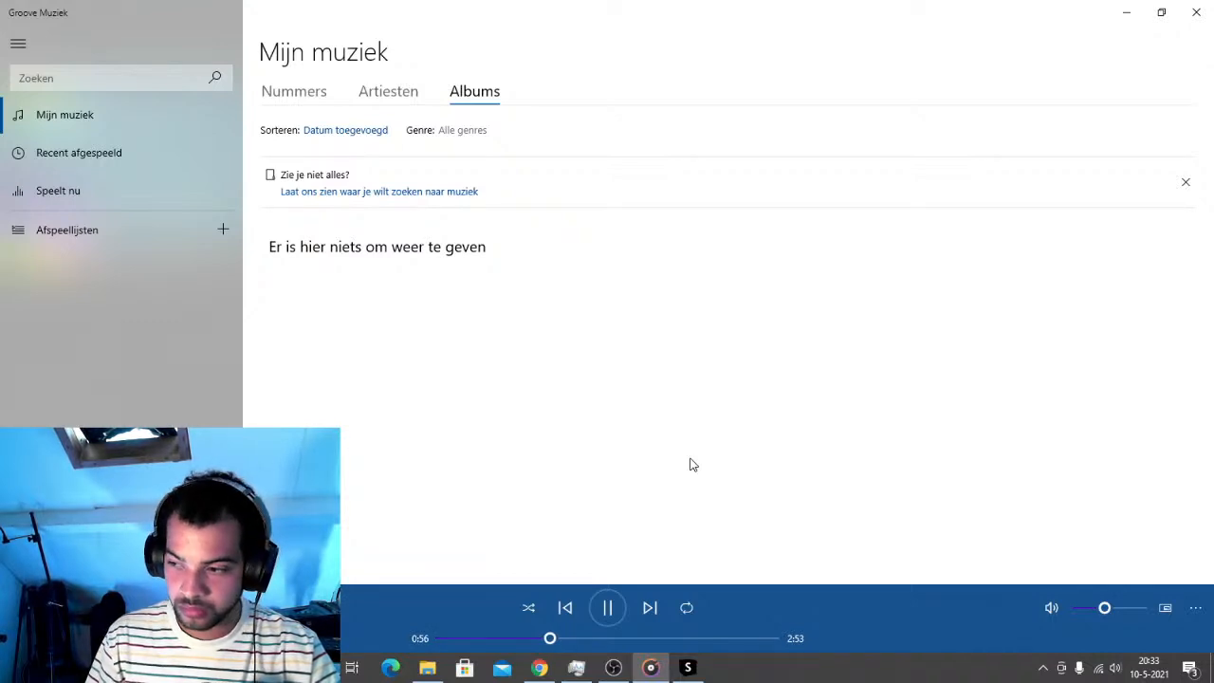
{"action": "left_click", "coordinate": [609, 615]}
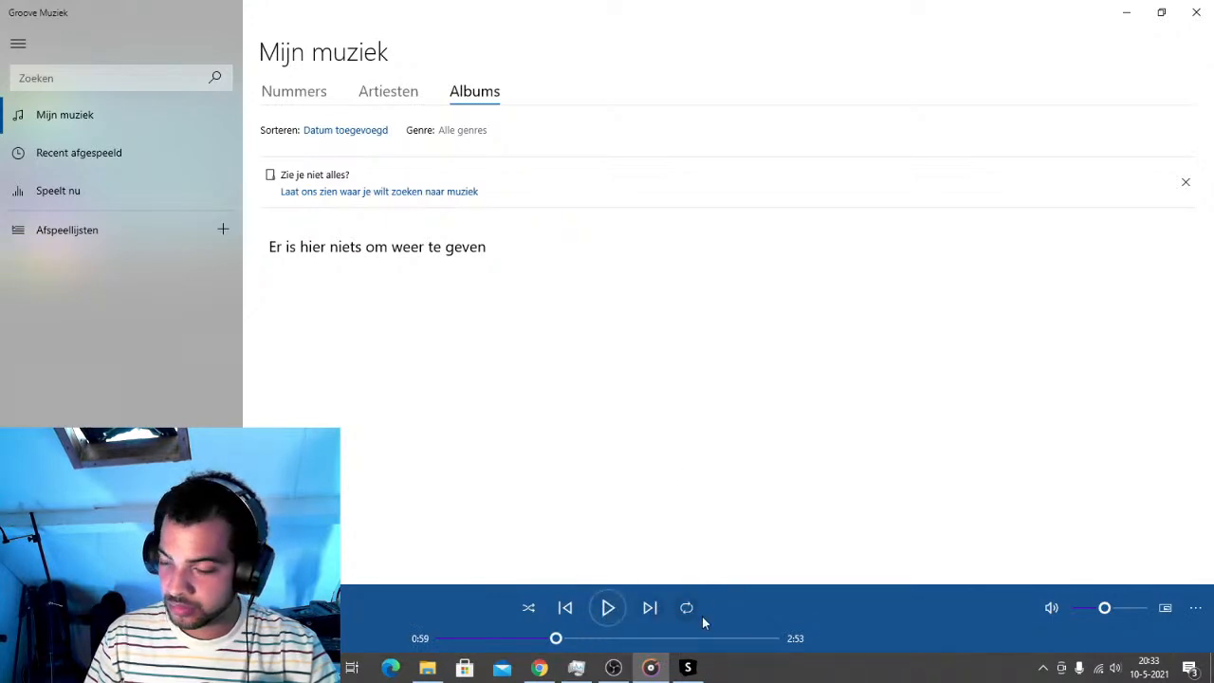
Return to Smode and close the program
{"action": "left_click", "coordinate": [689, 669]}
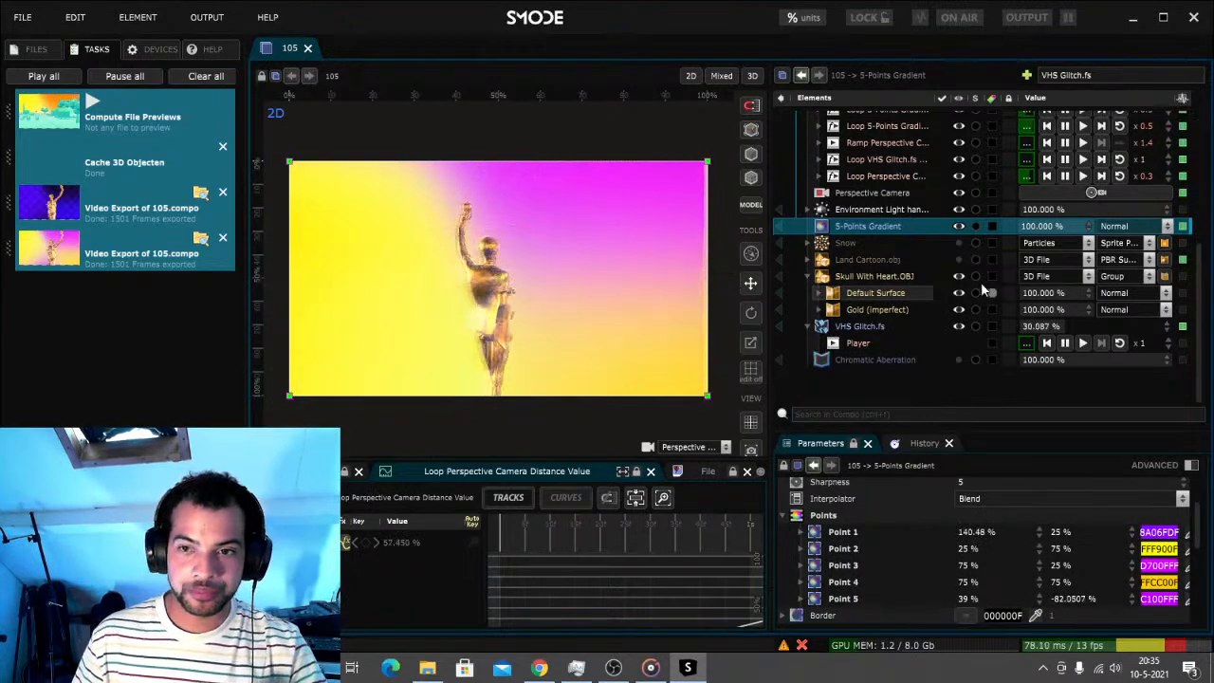
{"action": "left_click", "coordinate": [1193, 21]}
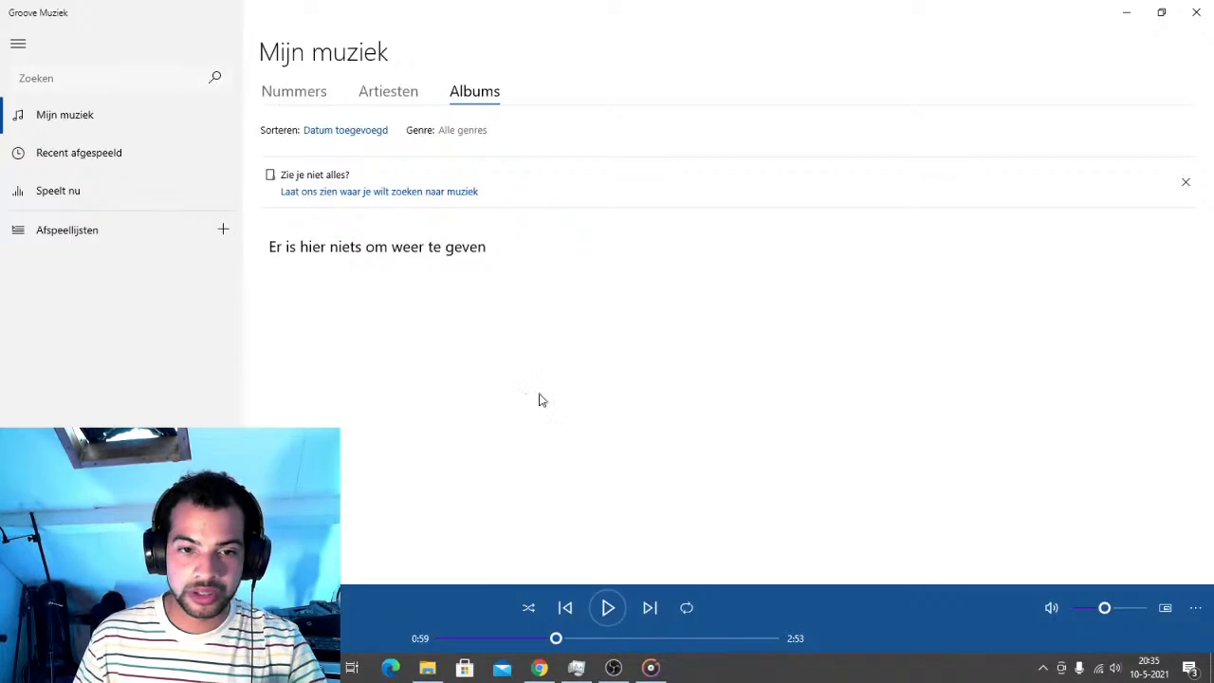
Open the 10-5 Livestream project from File Explorer in Premiere Pro and shrink the Learn panel to a narrow strip
{"action": "left_click", "coordinate": [428, 668]}
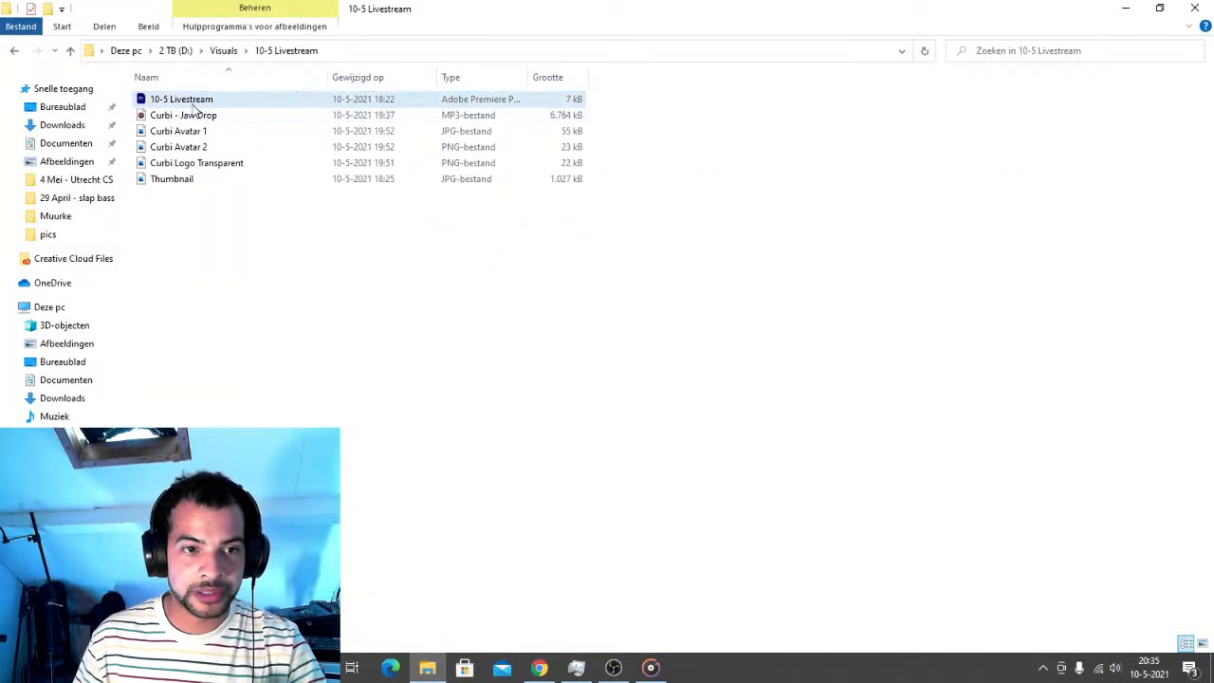
{"action": "left_click", "coordinate": [195, 103]}
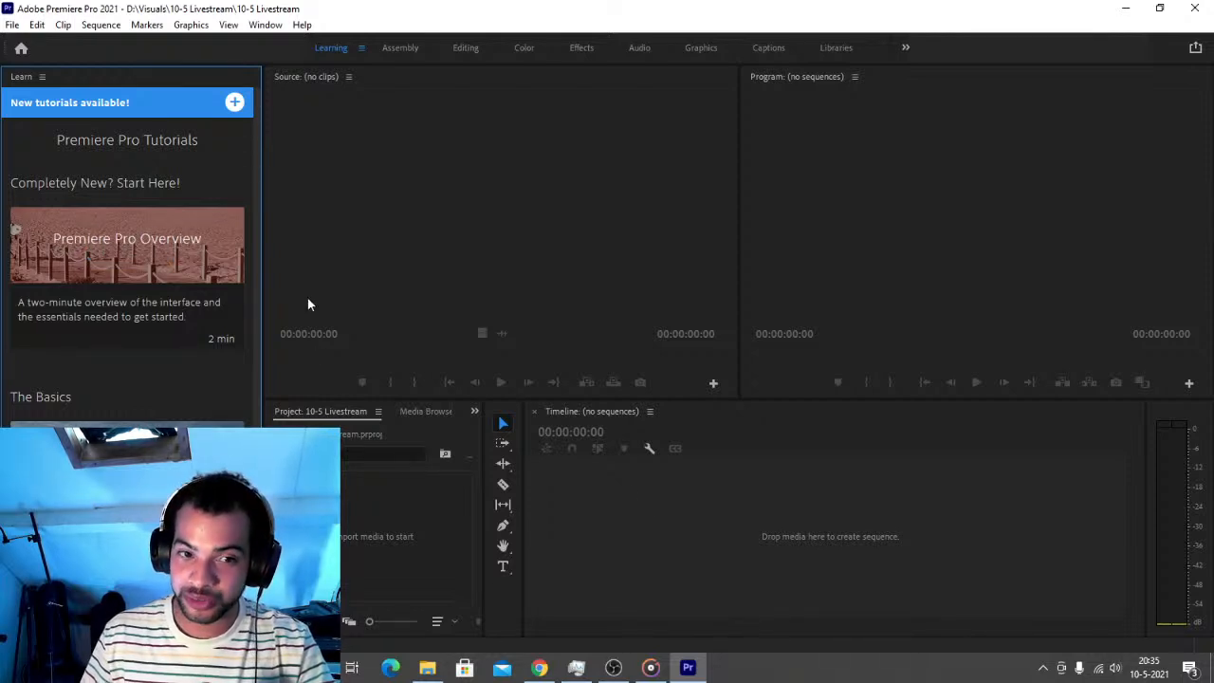
{"action": "left_click_drag", "start_coordinate": [264, 279], "coordinate": [44, 287]}
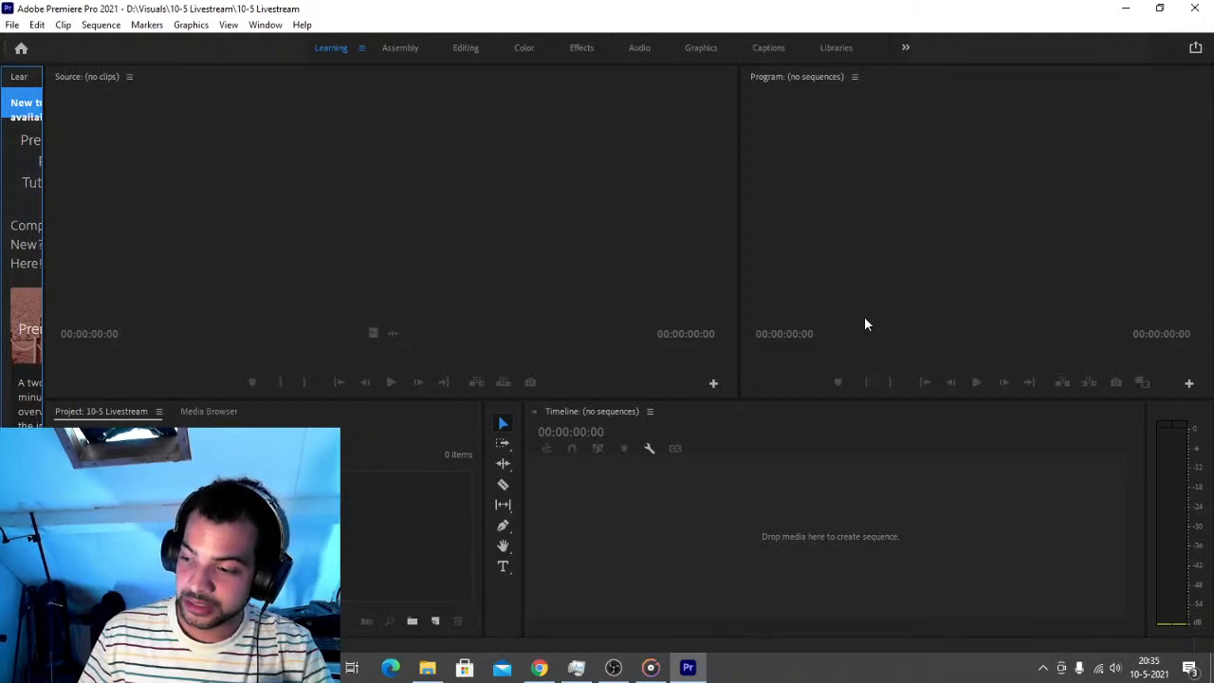
In File Explorer, move the exported videos 105 and 105(2) from the Documents export folder into the 10-5 Livestream folder
{"action": "left_click", "coordinate": [427, 668]}
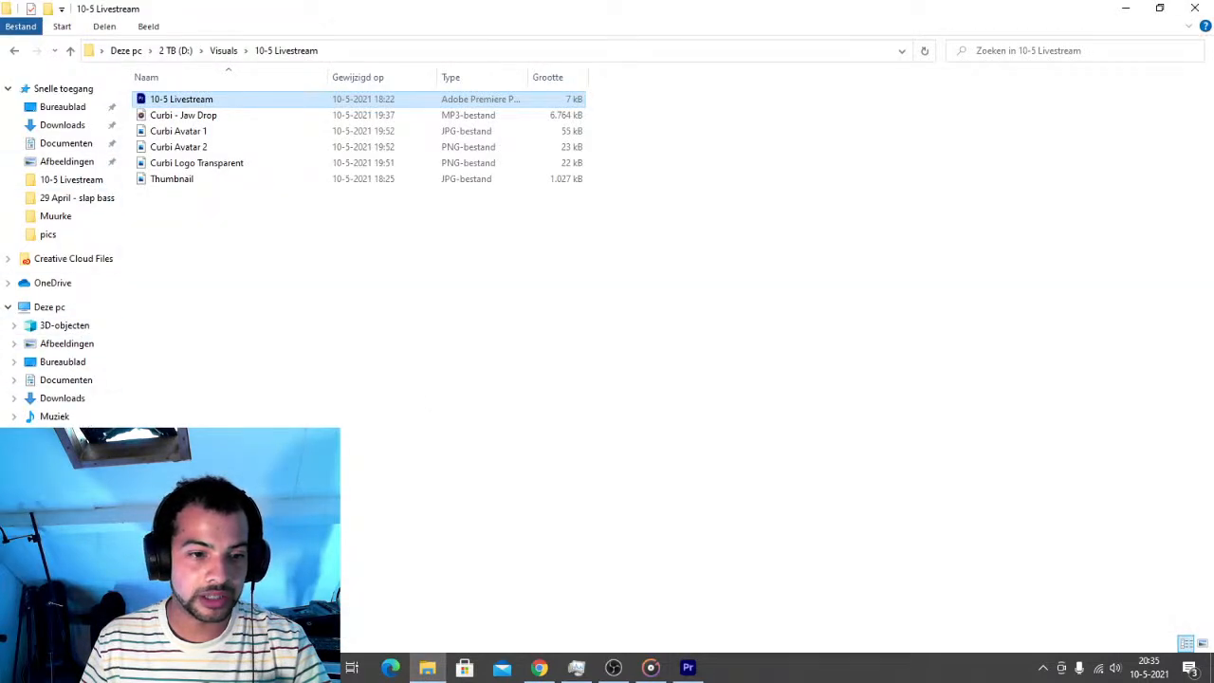
{"action": "left_click", "coordinate": [84, 382]}
{"action": "double_click", "coordinate": [186, 164]}
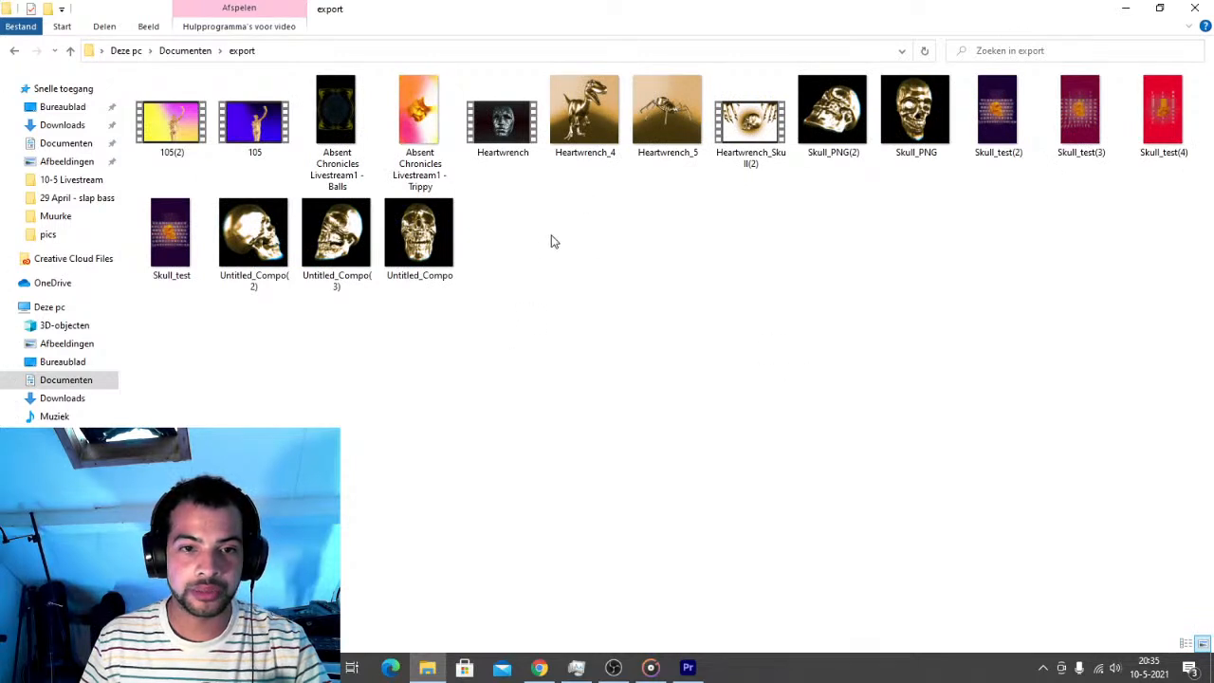
{"action": "left_click", "coordinate": [182, 129]}
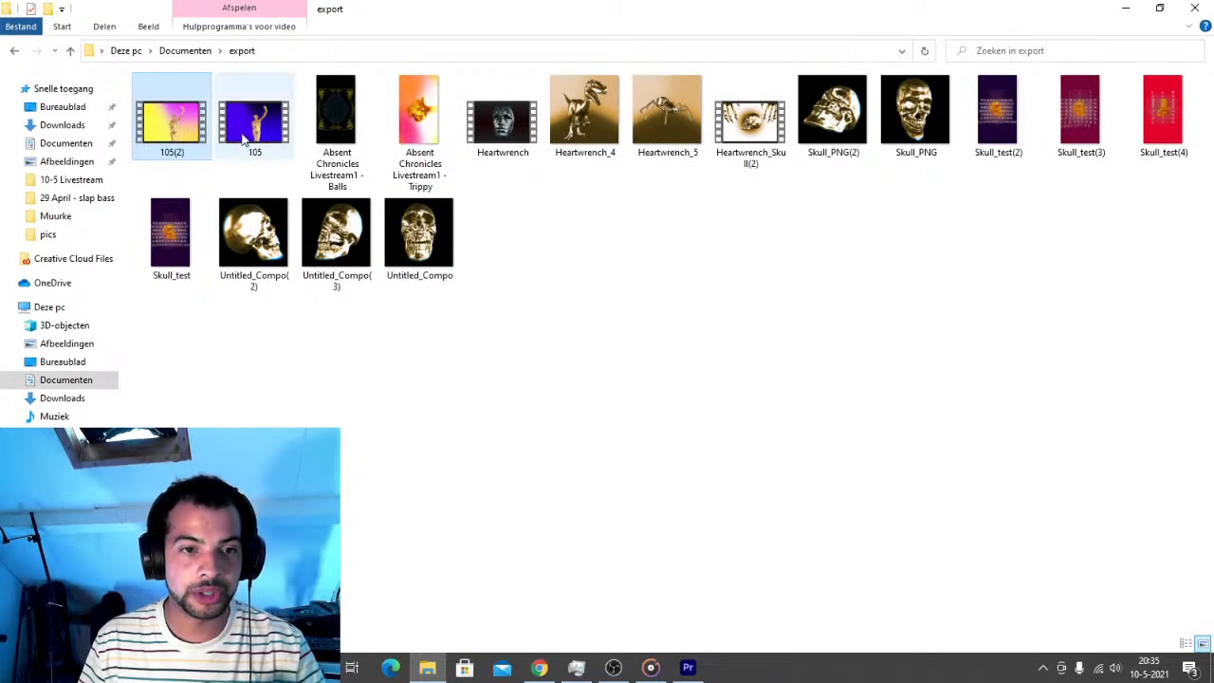
{"action": "left_click", "coordinate": [243, 132], "text": "shift"}
{"action": "key", "text": "ctrl+x"}
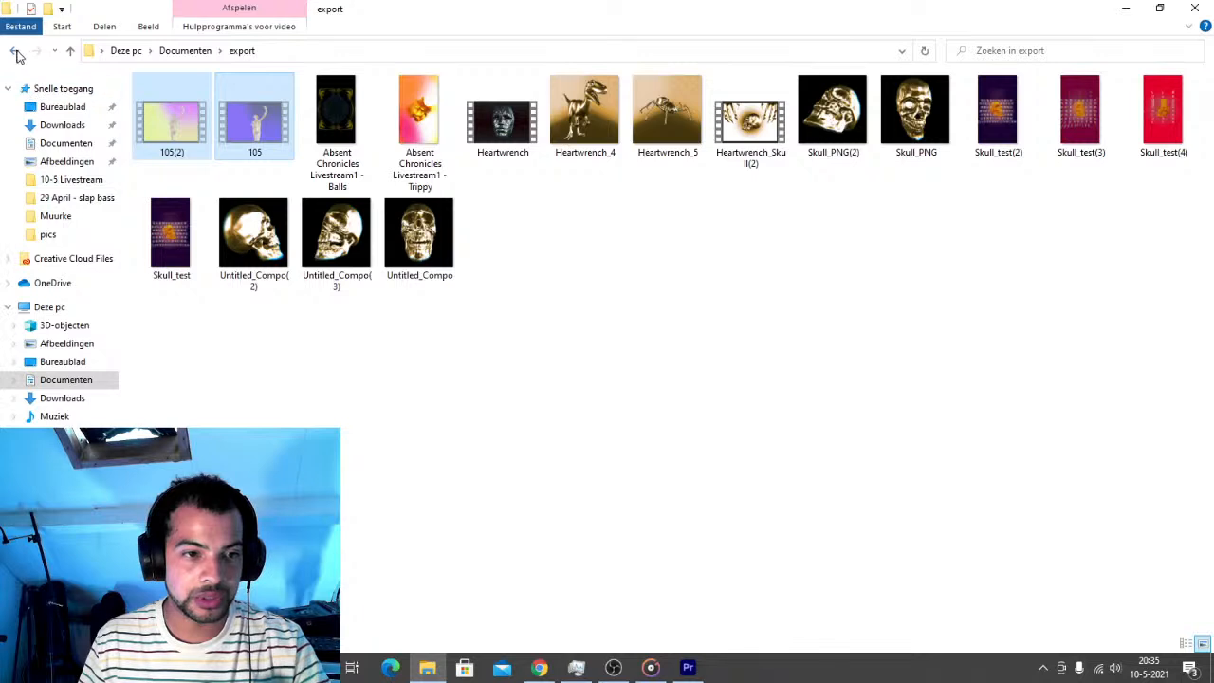
{"action": "left_click", "coordinate": [72, 180]}
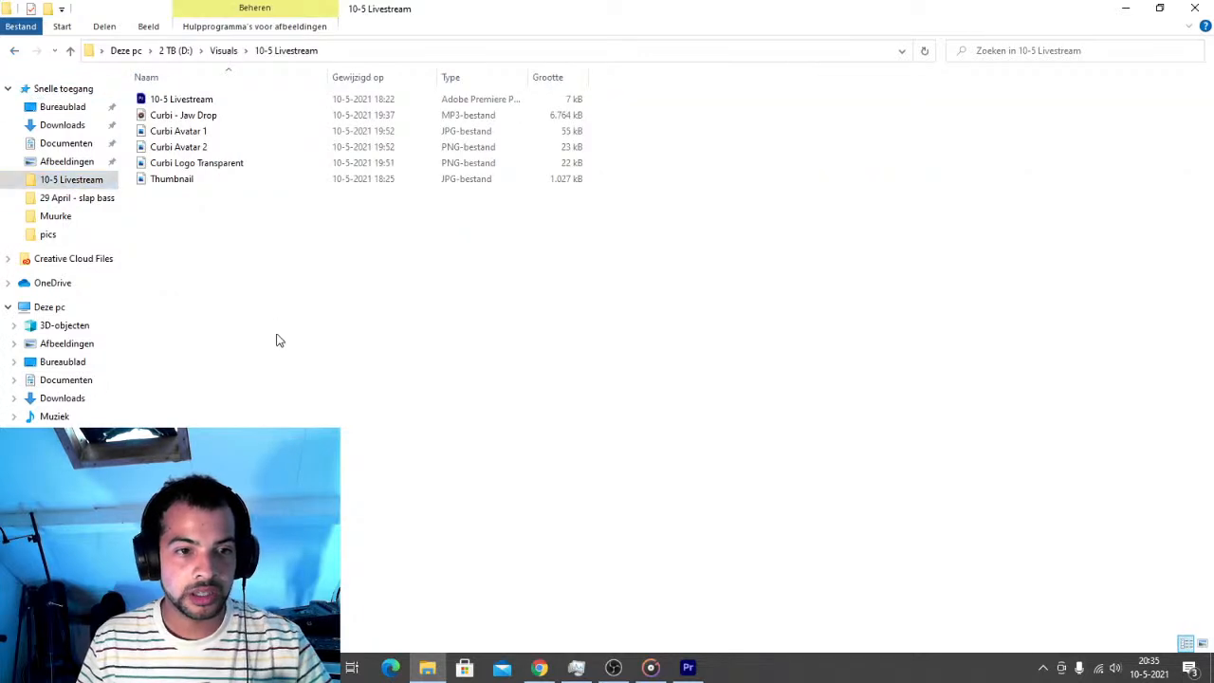
{"action": "key", "text": "ctrl+v"}
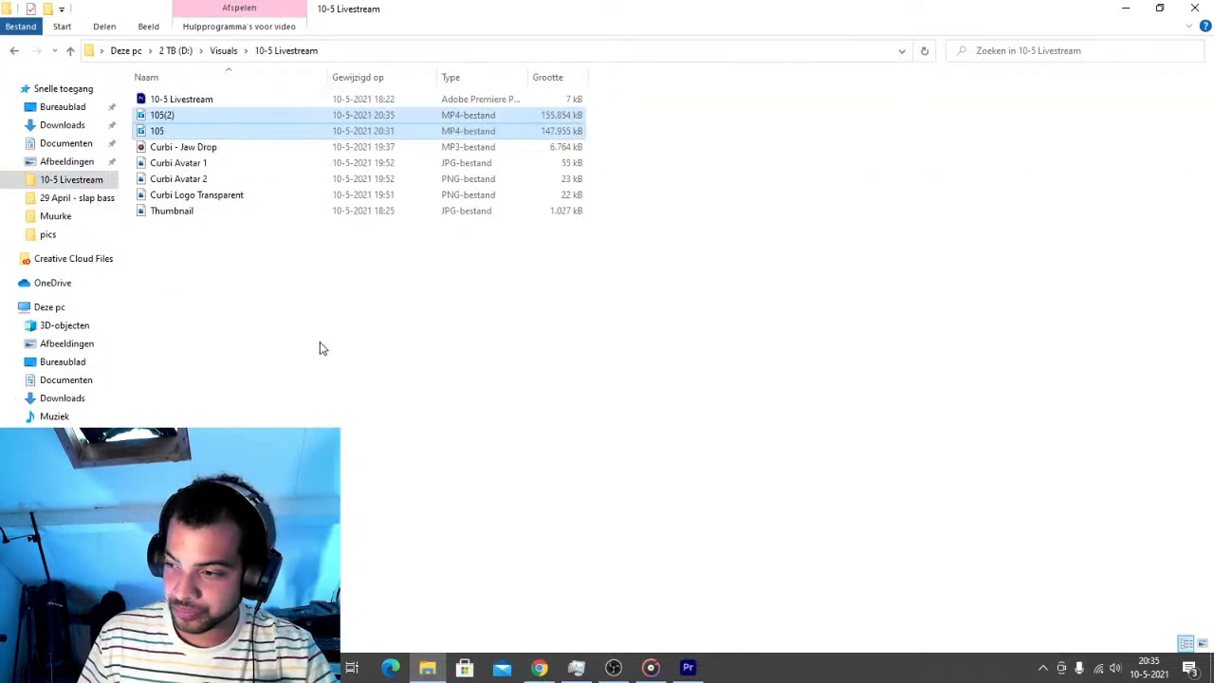
{"action": "left_click", "coordinate": [376, 349]}
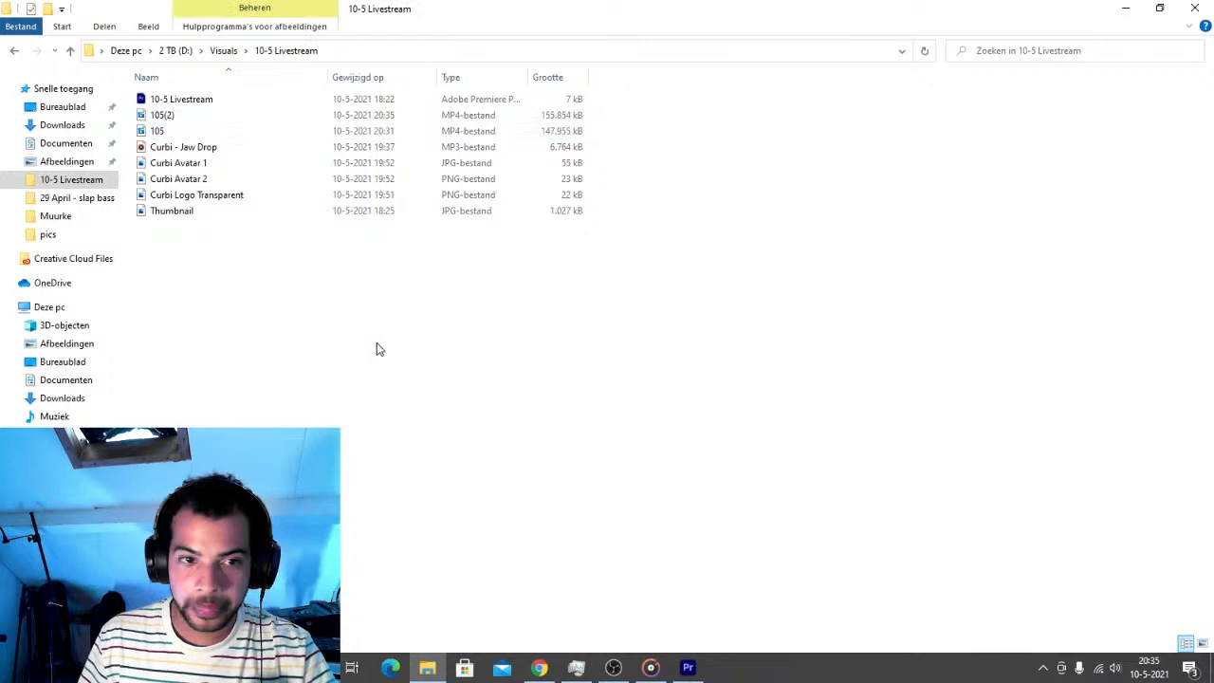
Display the 10-5 Livestream folder as large icons and preview the Curbi Logo Transparent image
{"action": "right_click", "coordinate": [263, 278]}
{"action": "mouse_move", "coordinate": [455, 313]}
{"action": "left_click", "coordinate": [558, 330]}
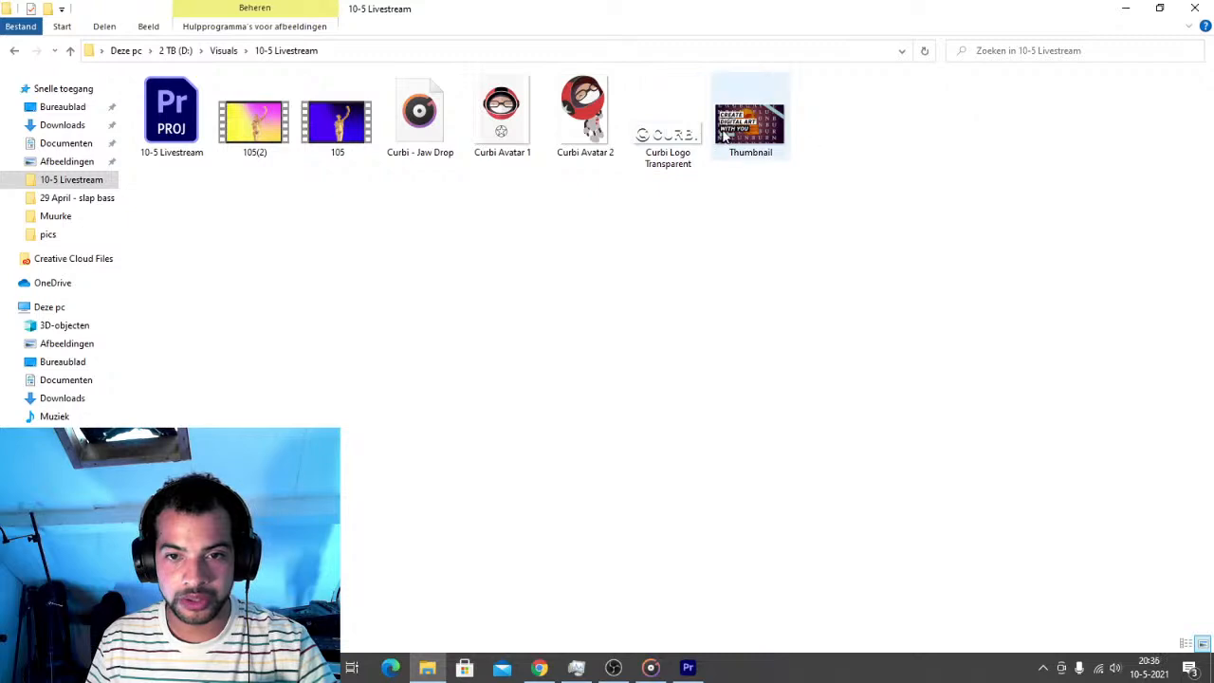
{"action": "double_click", "coordinate": [680, 138]}
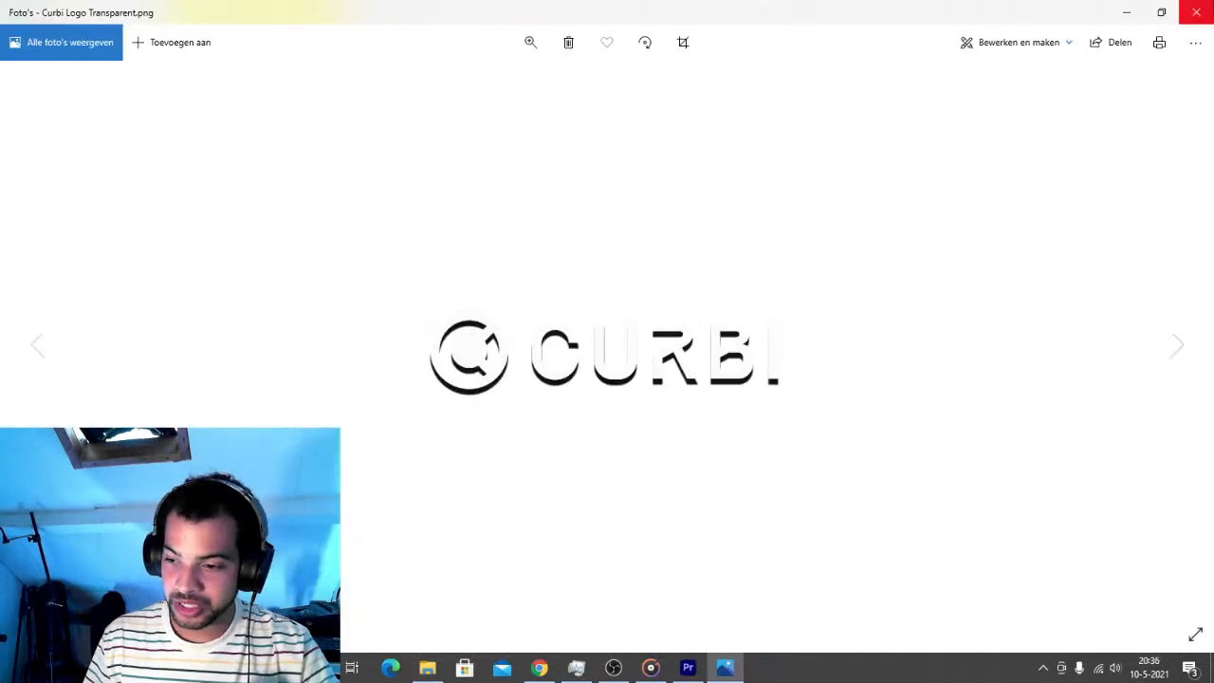
{"action": "left_click", "coordinate": [1197, 14]}
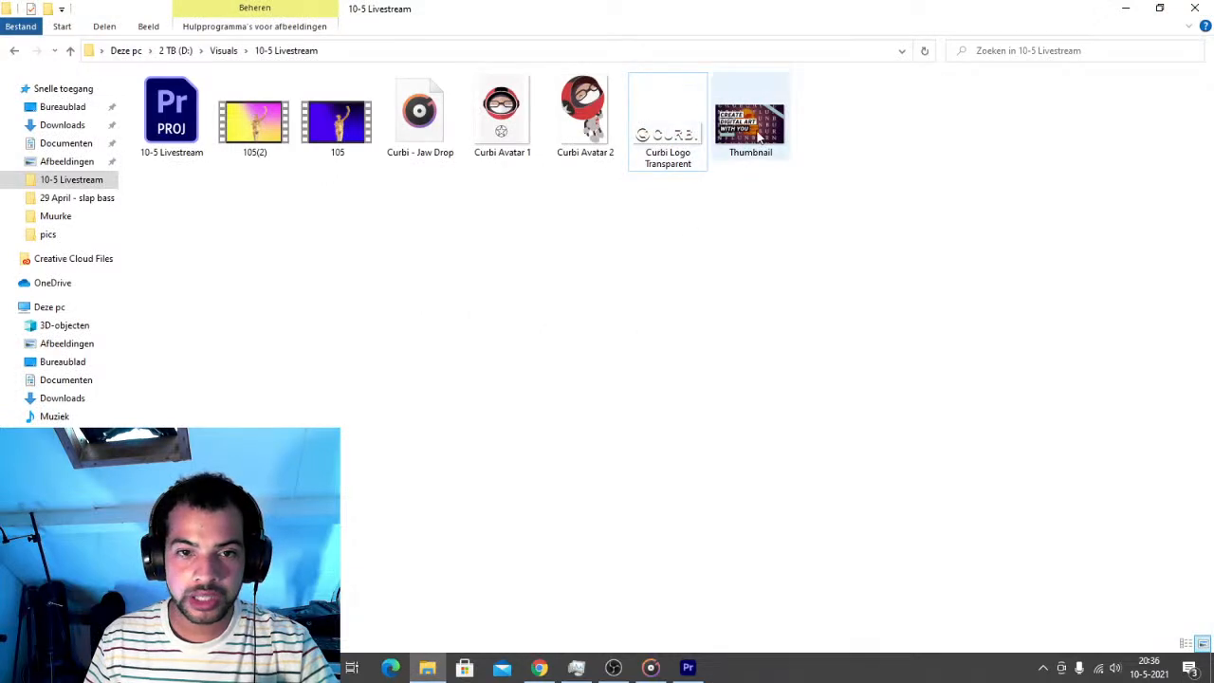
Play the exported video 105 and skip to about its midpoint to review the animation
{"action": "left_click", "coordinate": [256, 128]}
{"action": "double_click", "coordinate": [334, 123]}
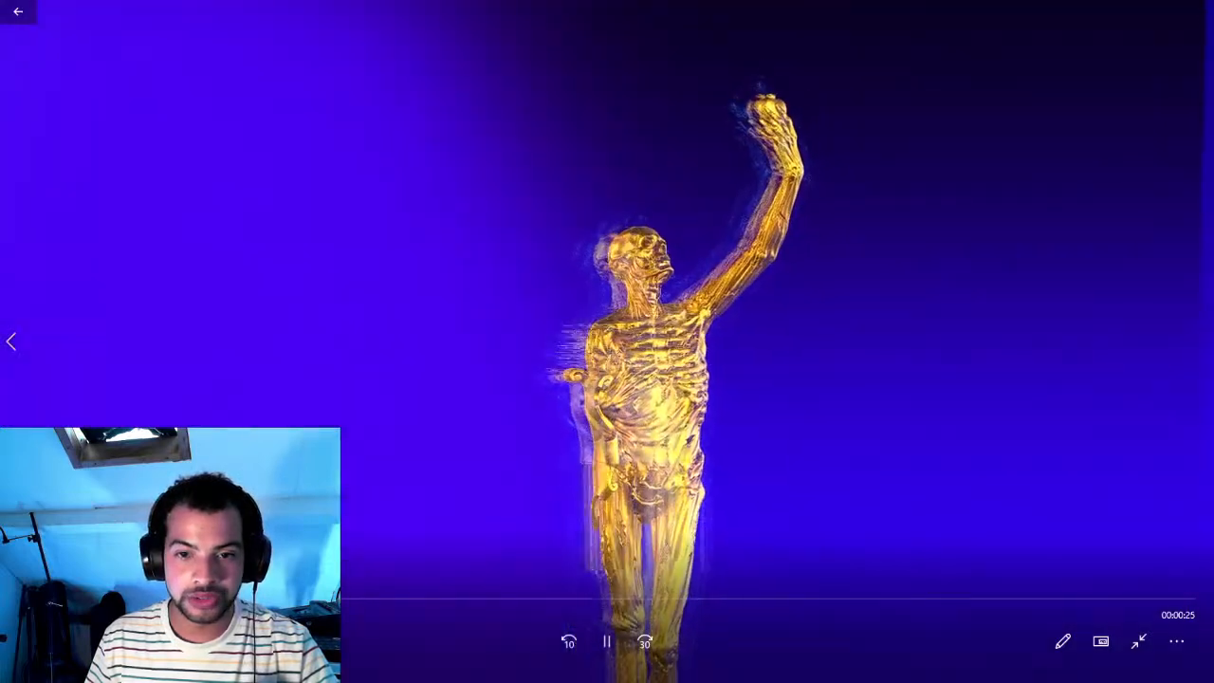
{"action": "left_click", "coordinate": [607, 599]}
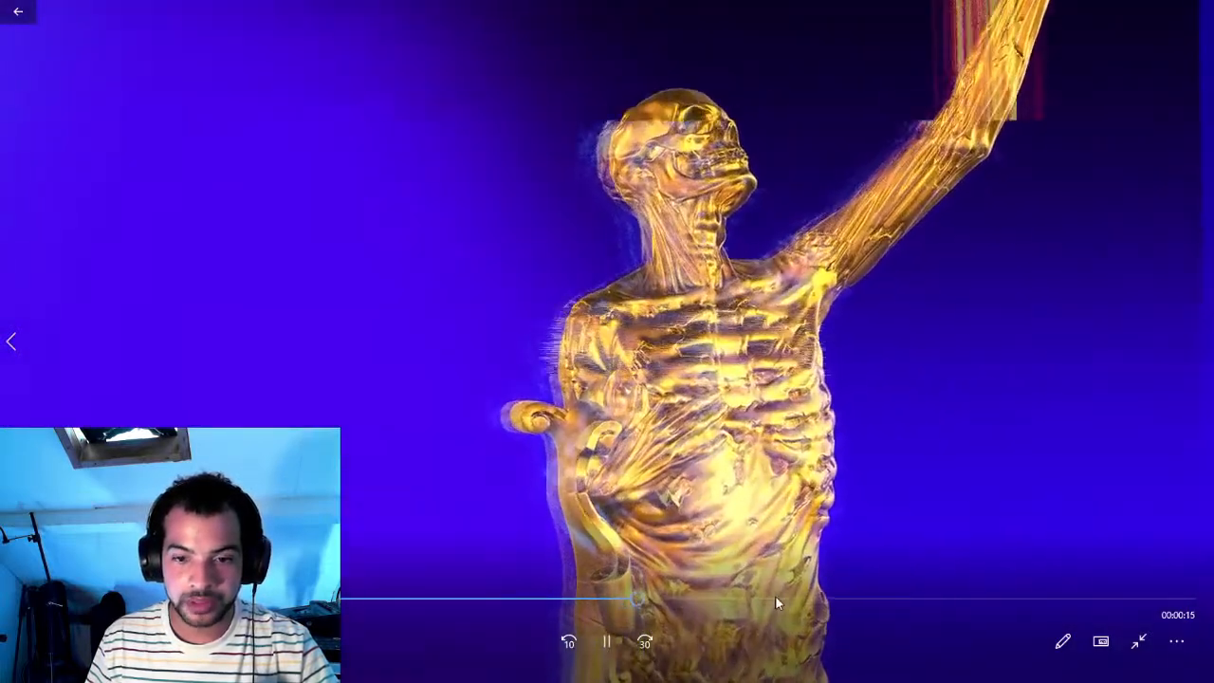
Skip through the rest of the exported video 105 to check the animation up to its loop, and close the player
{"action": "left_click", "coordinate": [791, 598]}
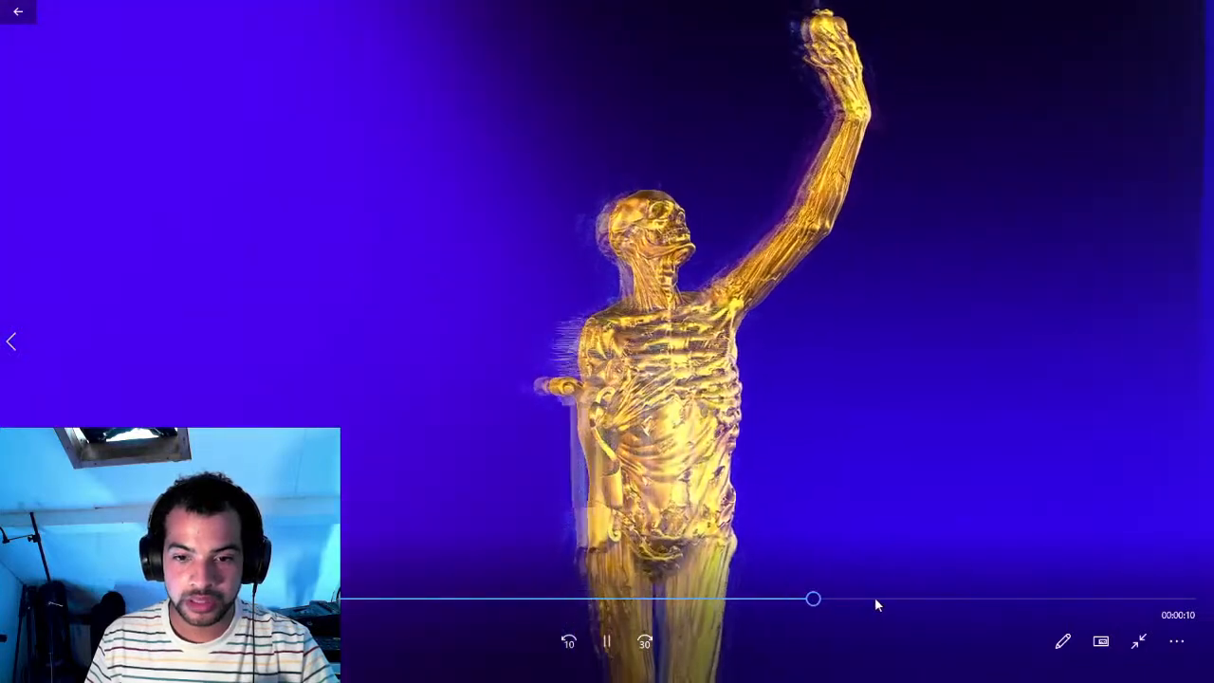
{"action": "left_click", "coordinate": [906, 598]}
{"action": "left_click", "coordinate": [1015, 599]}
{"action": "left_click", "coordinate": [1108, 598]}
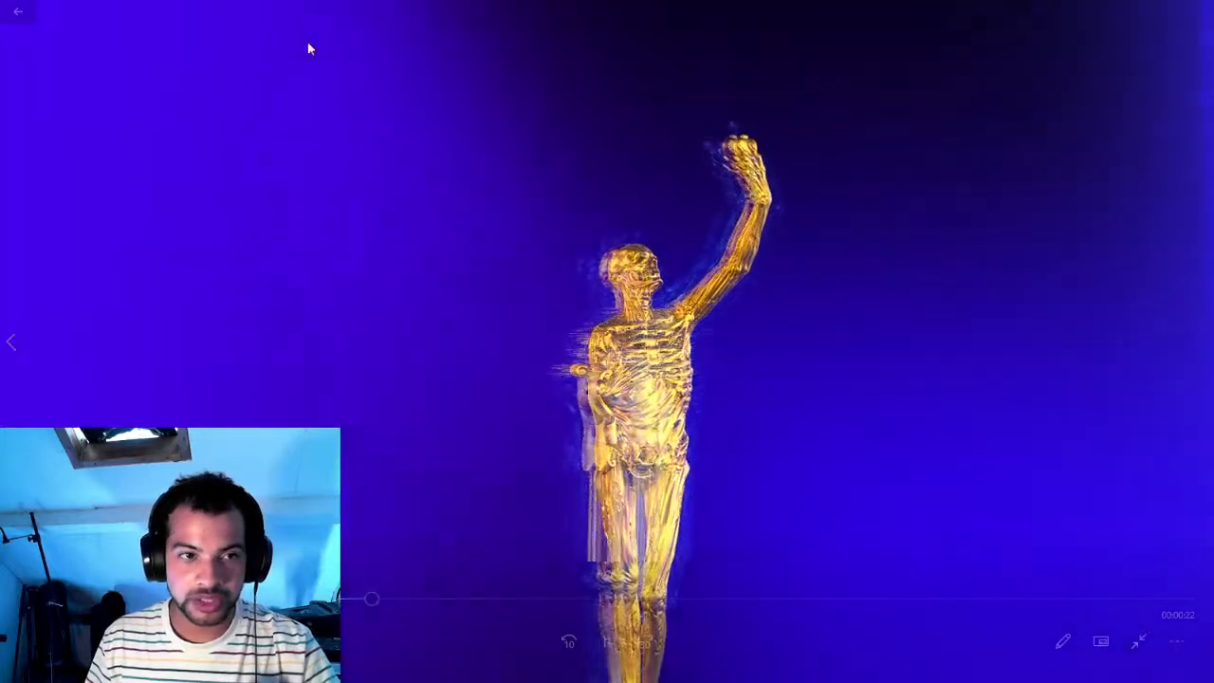
{"action": "left_click", "coordinate": [18, 14]}
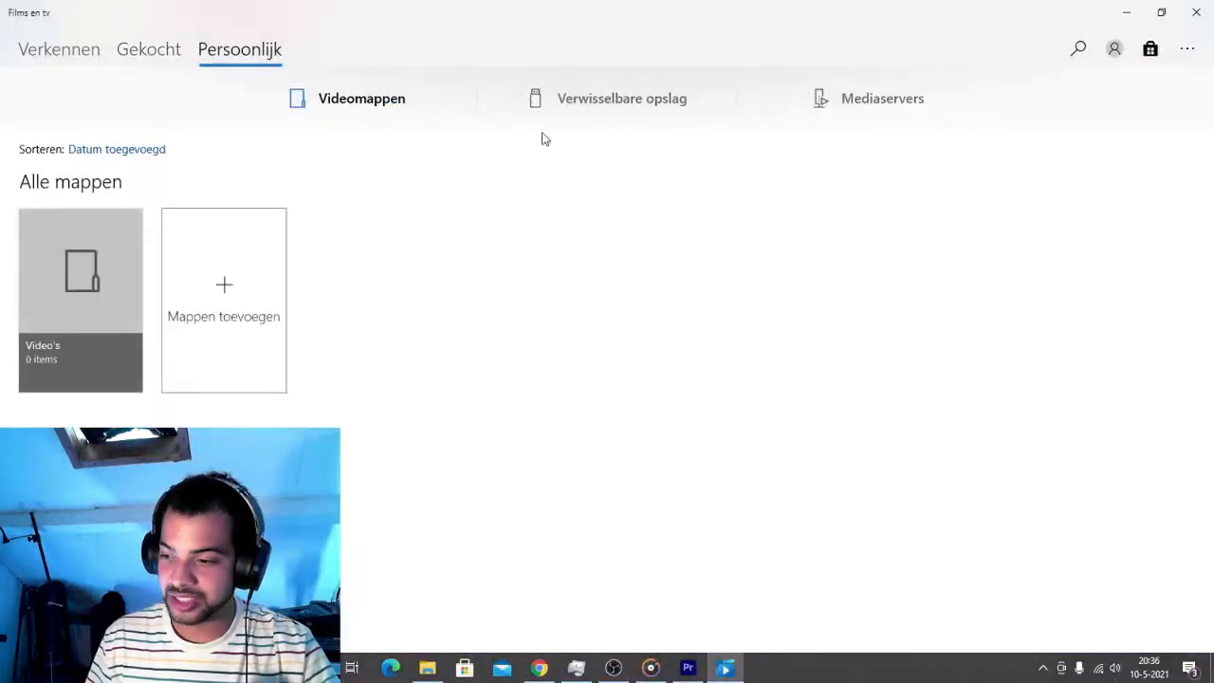
{"action": "key", "text": "alt+F4"}
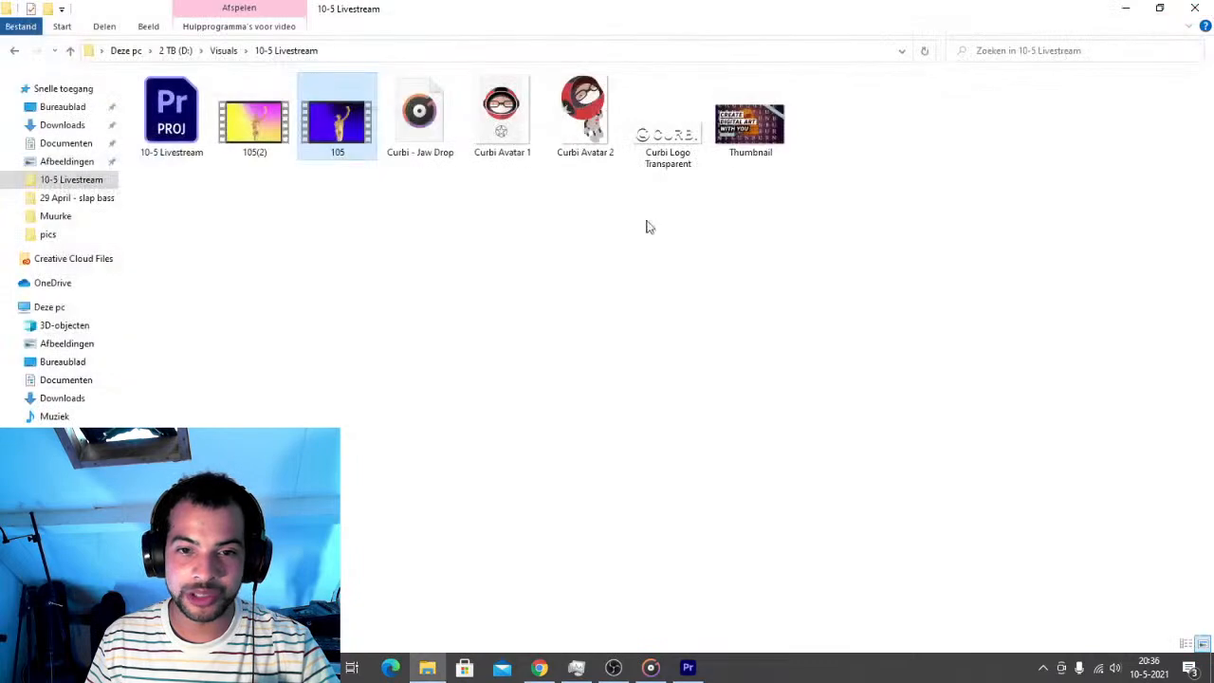
Create a sequence from the video 105 in the 10-5 Livestream folder by placing it in Premiere Pro's empty timeline
{"action": "left_click", "coordinate": [280, 125]}
{"action": "left_click", "coordinate": [334, 131]}
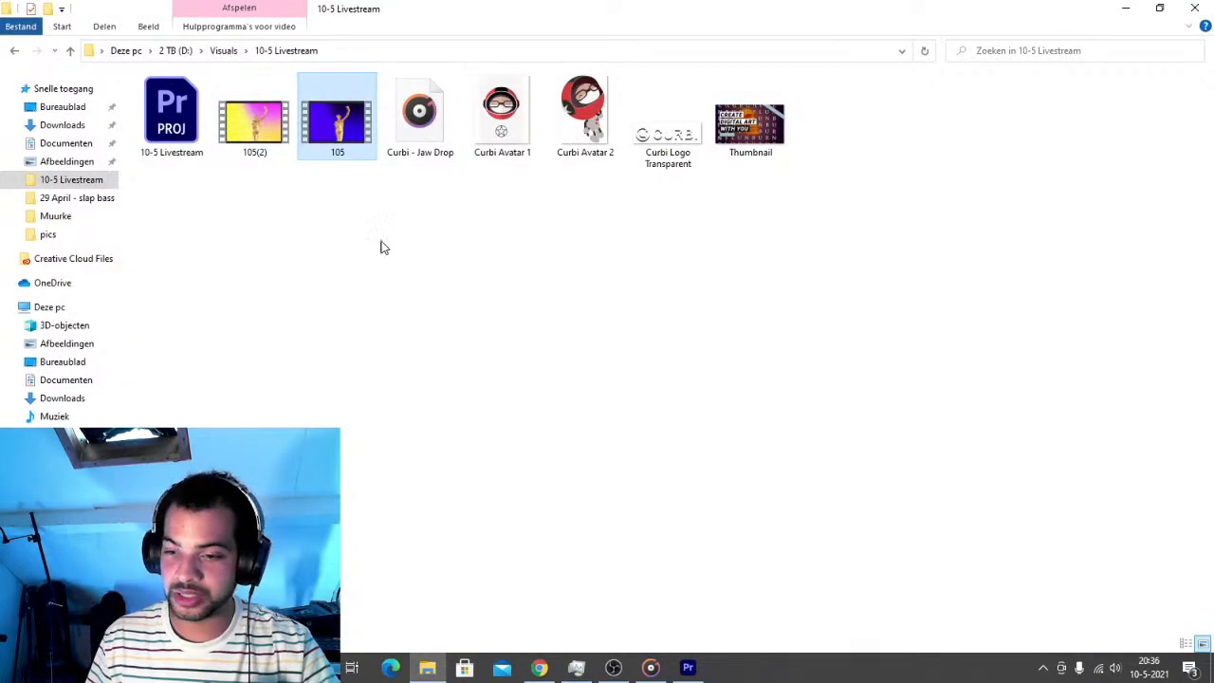
{"action": "left_click_drag", "start_coordinate": [327, 131], "coordinate": [749, 575]}
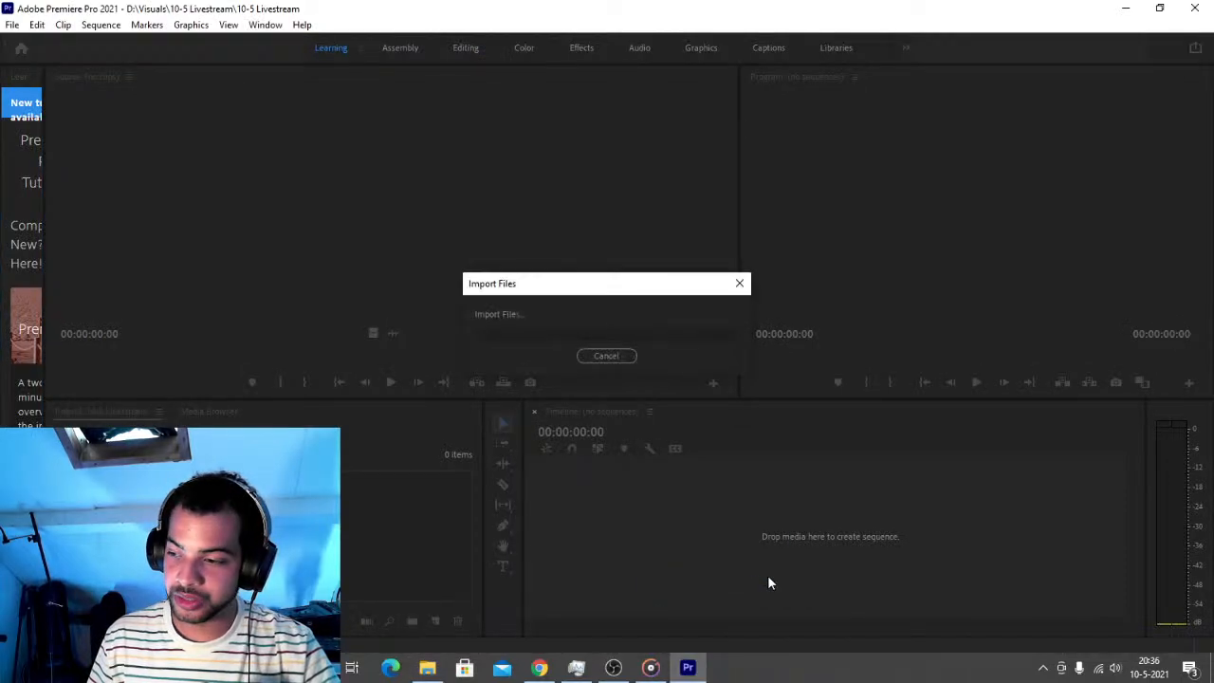
Add the Curbi - Jaw Drop track from File Explorer to audio track A1 at the start of the sequence
{"action": "left_click", "coordinate": [1125, 8]}
{"action": "left_click", "coordinate": [425, 132]}
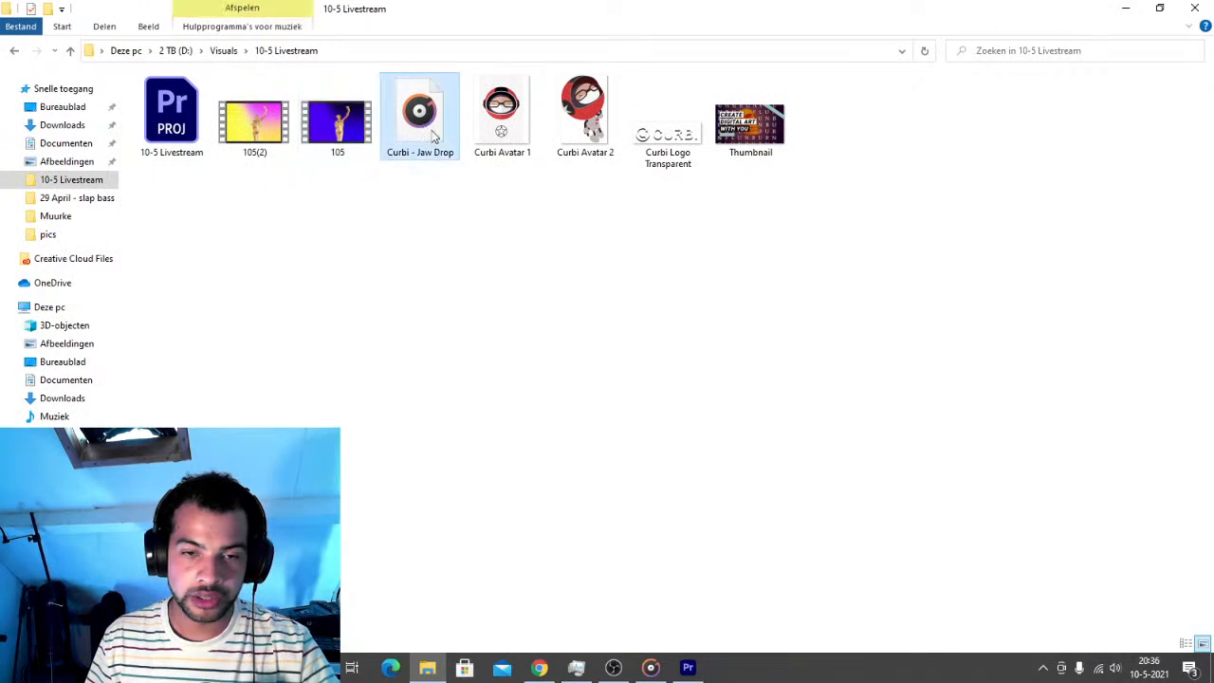
{"action": "left_click_drag", "start_coordinate": [424, 115], "coordinate": [704, 548]}
Widen the timeline and the Program monitor at the expense of the Project and Source panels, and enlarge the timeline's time scale
{"action": "left_click_drag", "start_coordinate": [527, 560], "coordinate": [426, 580]}
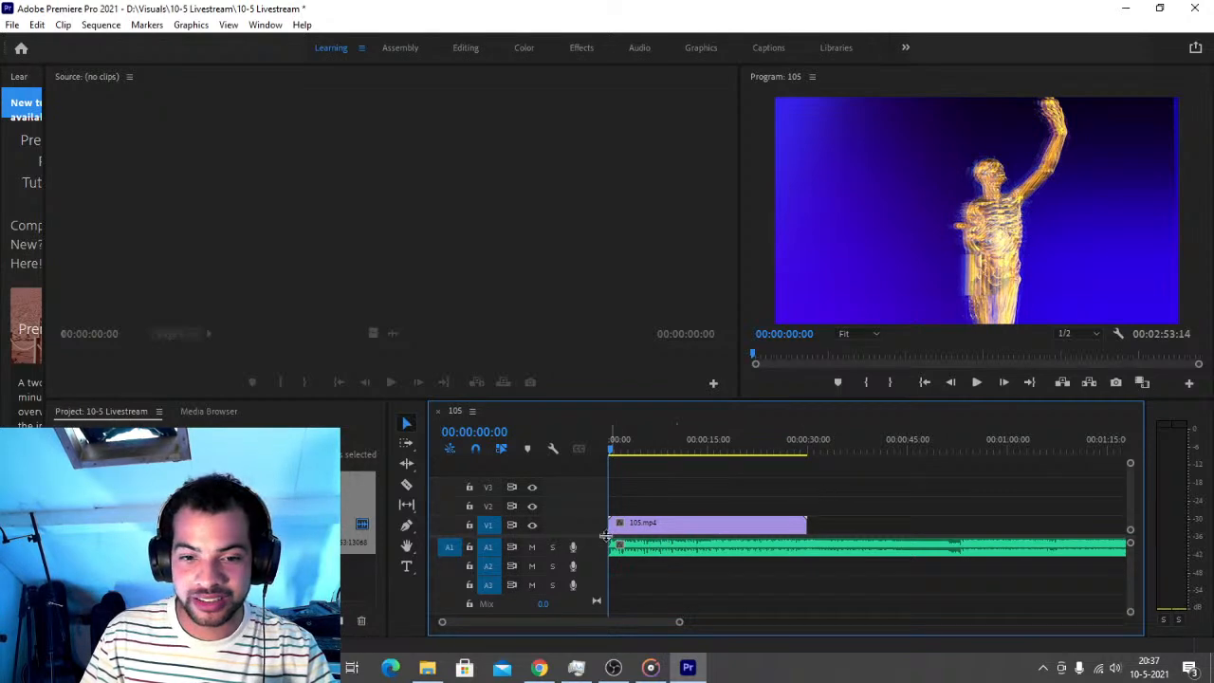
{"action": "left_click_drag", "start_coordinate": [426, 529], "coordinate": [218, 422]}
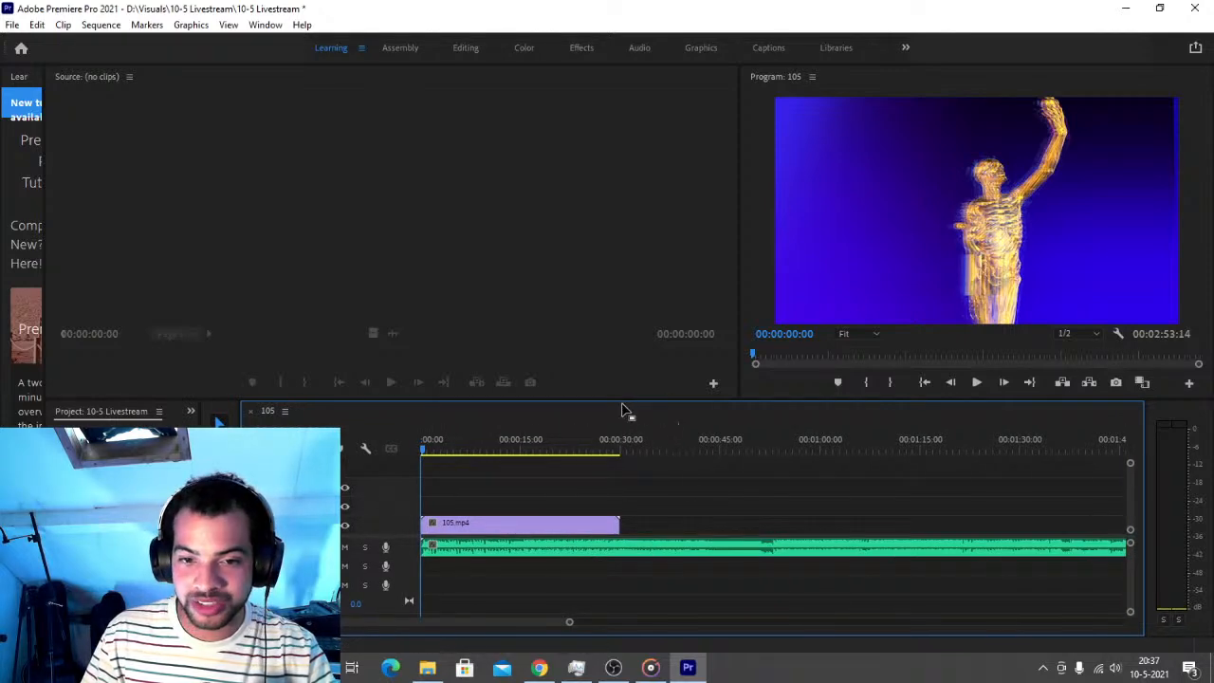
{"action": "left_click_drag", "start_coordinate": [624, 398], "coordinate": [628, 412]}
{"action": "left_click_drag", "start_coordinate": [742, 289], "coordinate": [412, 288]}
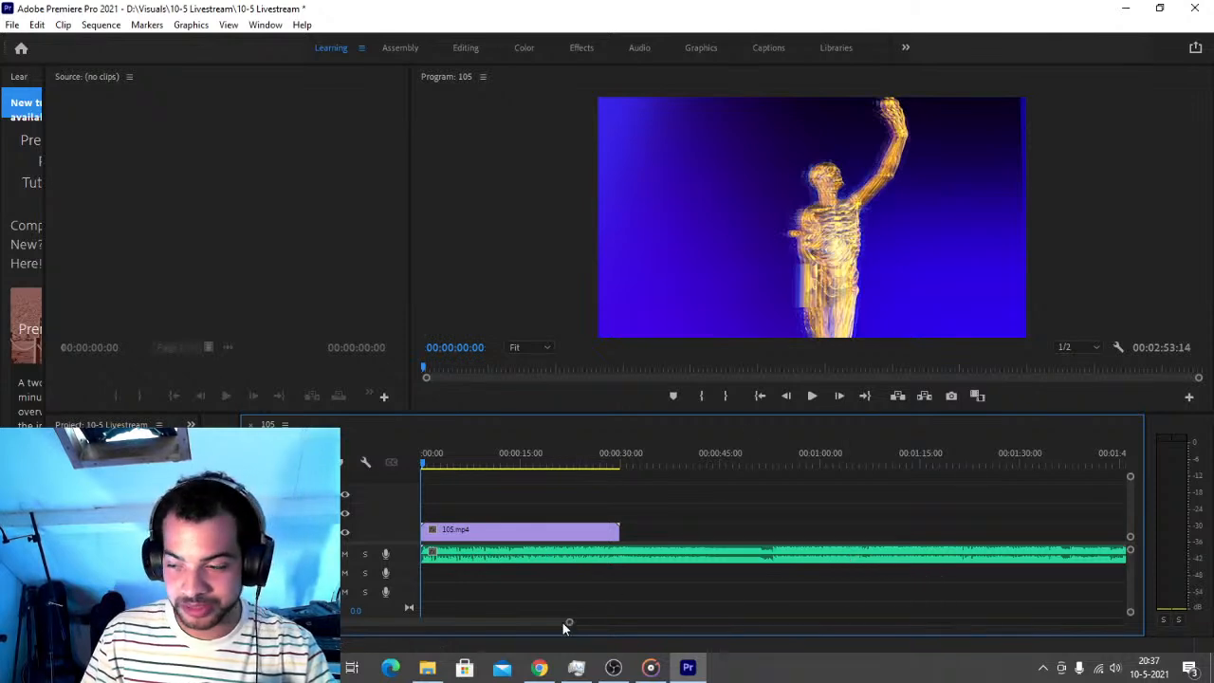
{"action": "left_click_drag", "start_coordinate": [568, 626], "coordinate": [542, 621]}
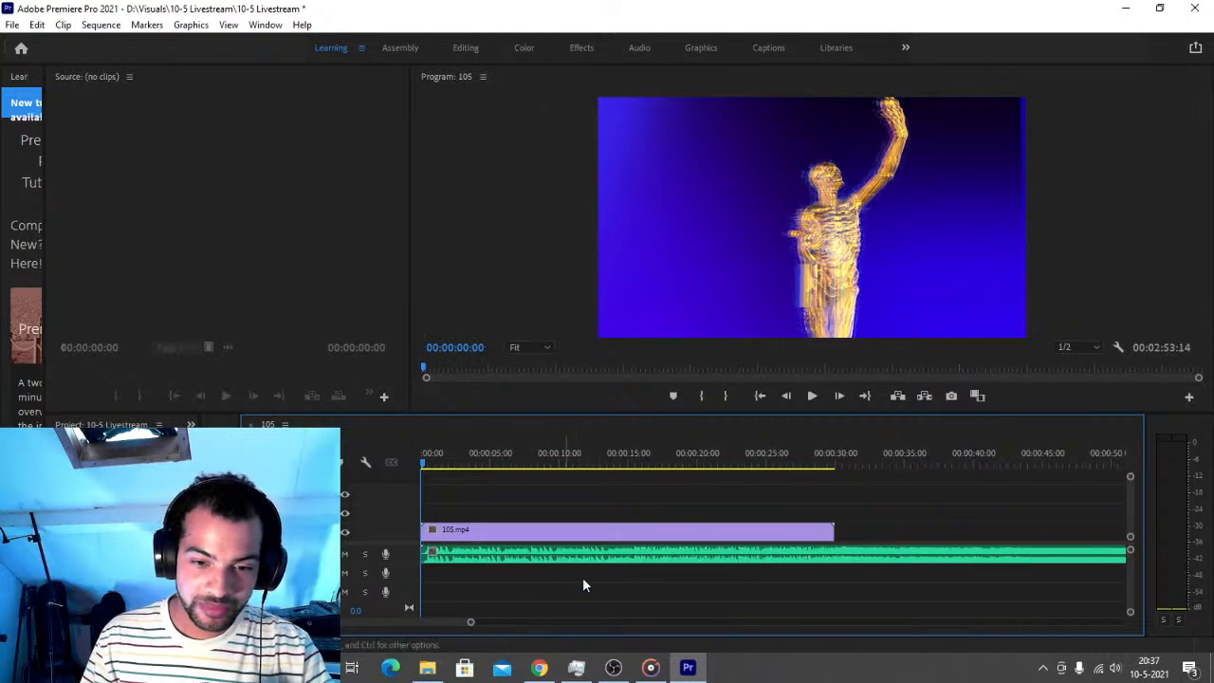
Play the sequence, lower Premiere Pro's volume to about 20 in the Windows volume mixer, and return the playhead to the start
{"action": "left_click", "coordinate": [812, 396]}
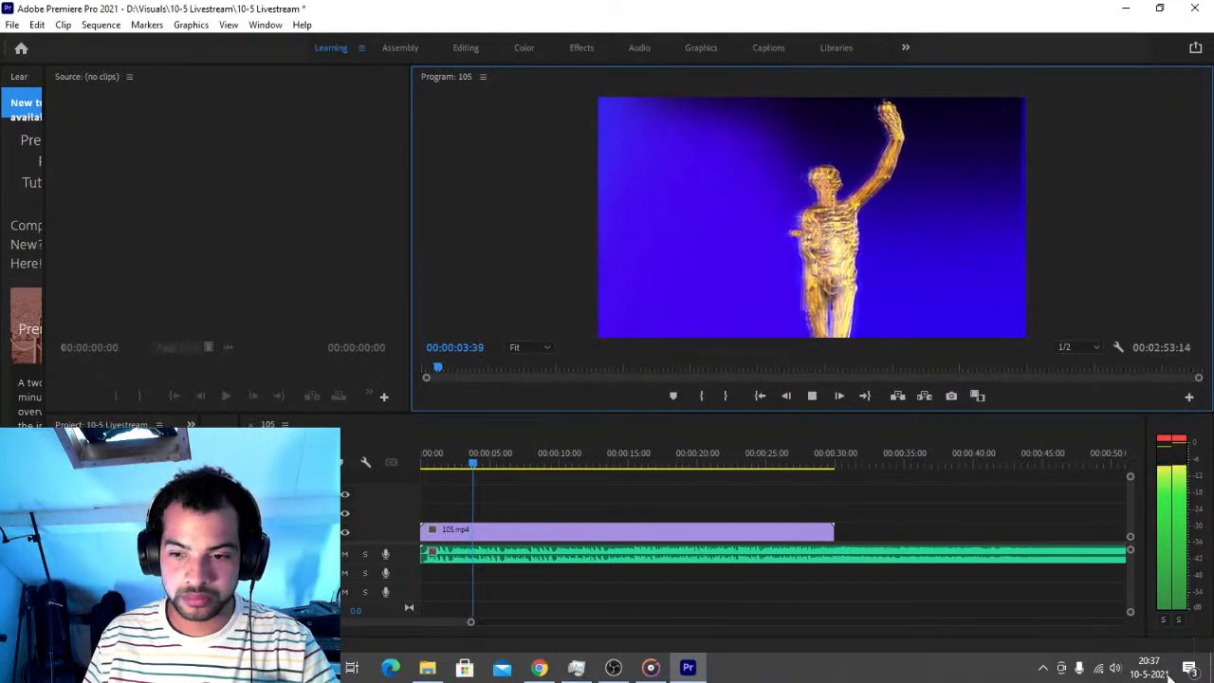
{"action": "left_click", "coordinate": [1043, 668]}
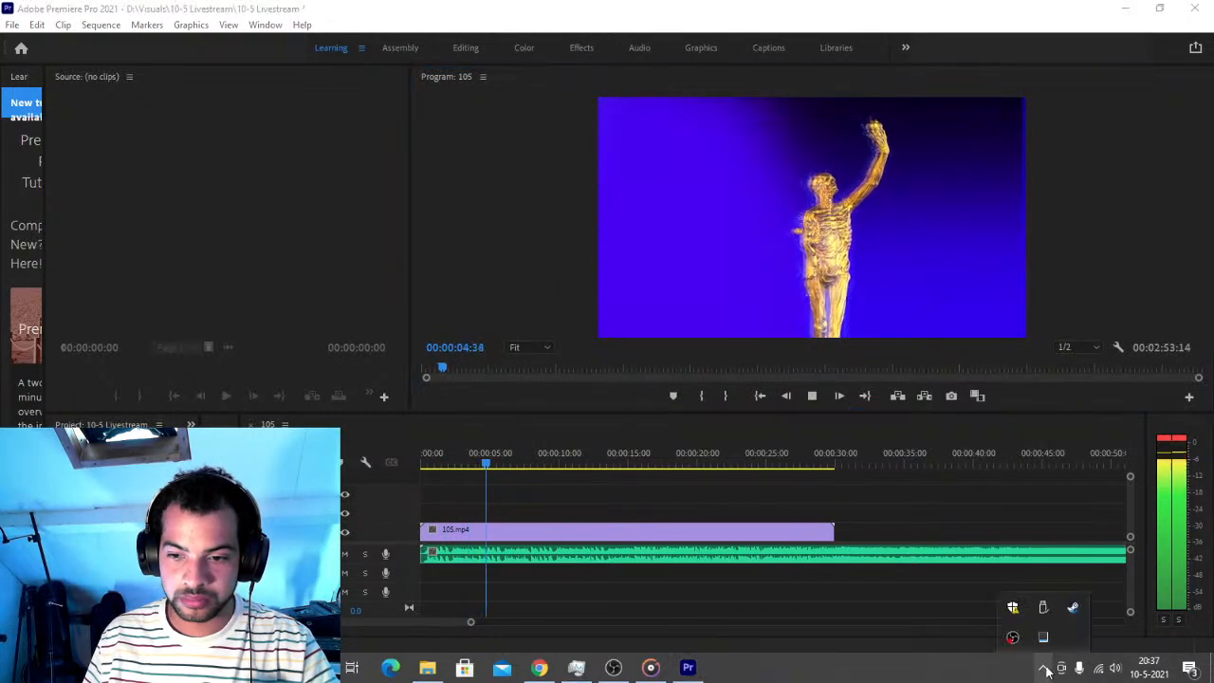
{"action": "right_click", "coordinate": [1116, 667]}
{"action": "left_click", "coordinate": [1091, 572]}
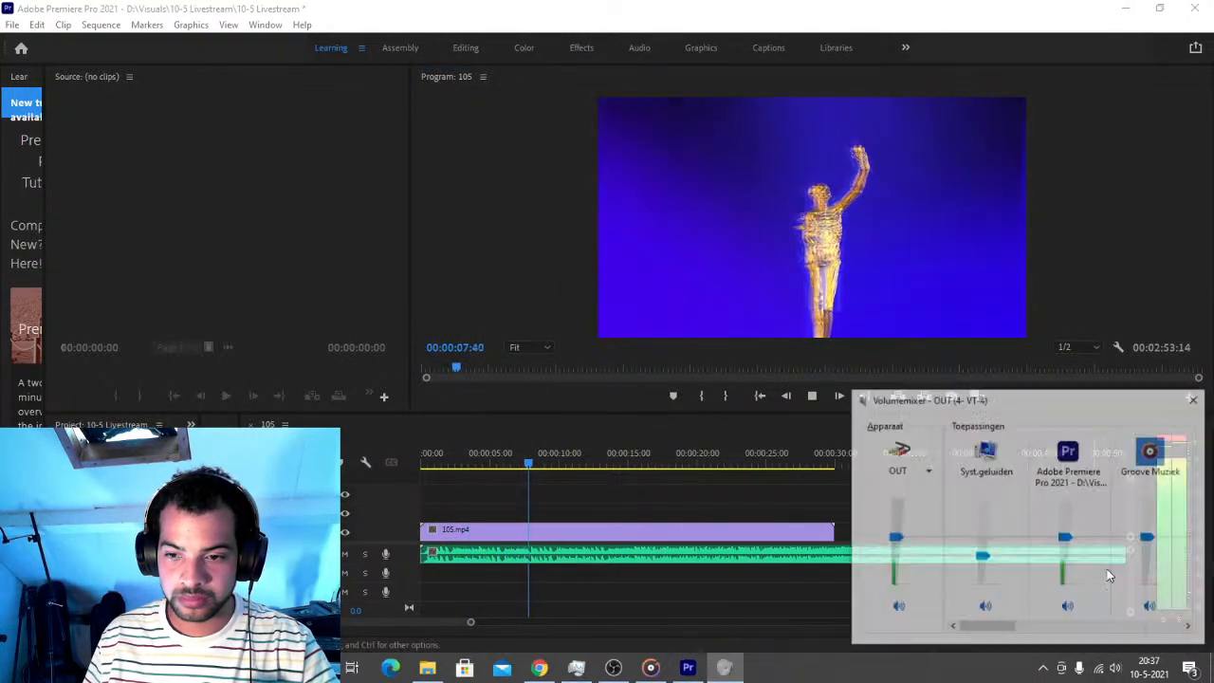
{"action": "left_click_drag", "start_coordinate": [1065, 537], "coordinate": [1074, 577]}
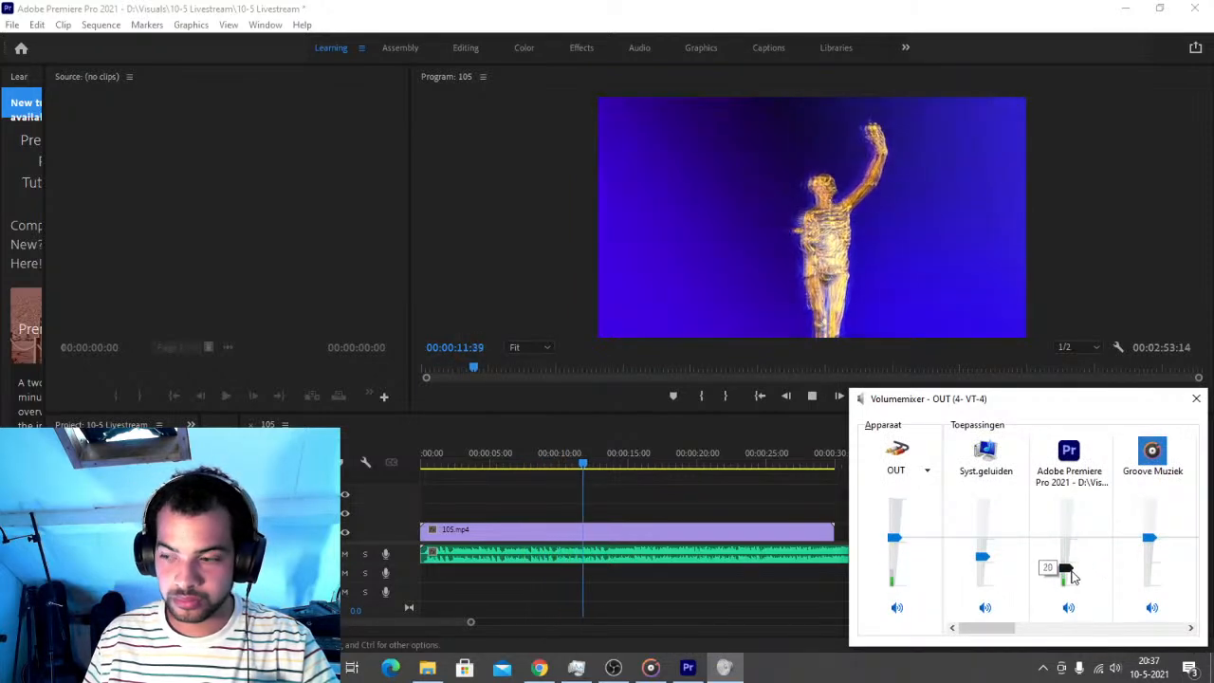
{"action": "left_click", "coordinate": [1196, 398]}
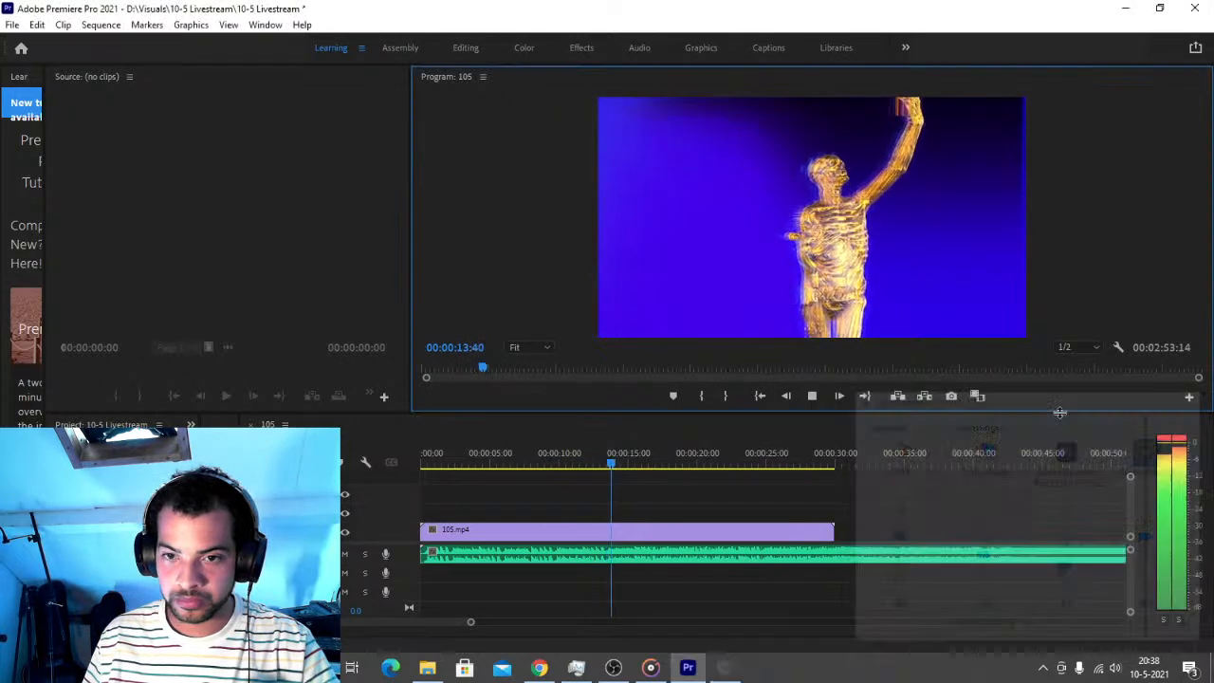
{"action": "key", "text": "space"}
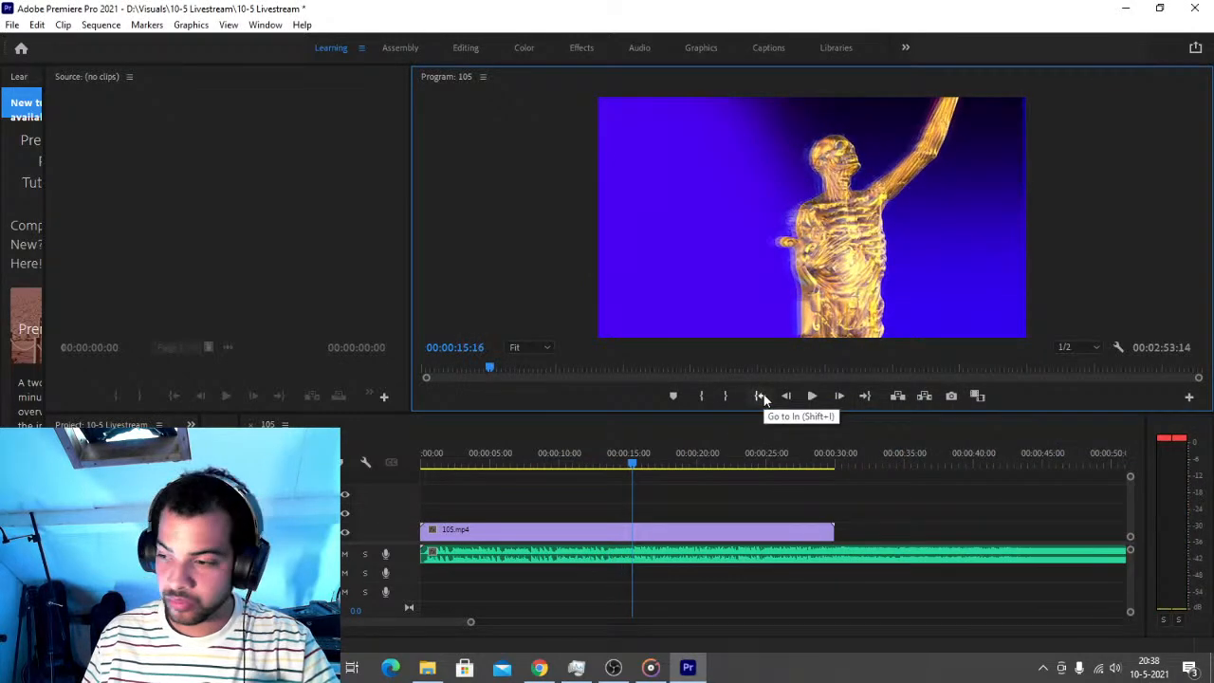
{"action": "left_click", "coordinate": [762, 396]}
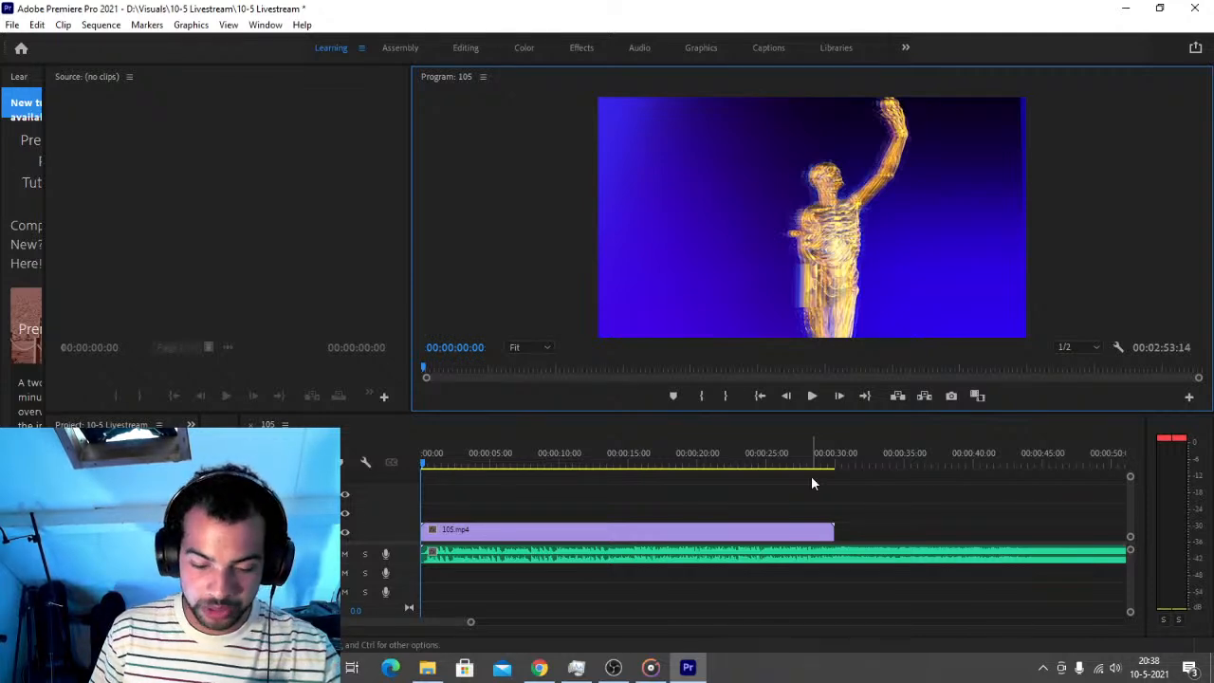
Cut 105.mp4 at 00:00:04:10 on the beat and move its second part along V1 to about 00:00:46
{"action": "key", "text": "space"}
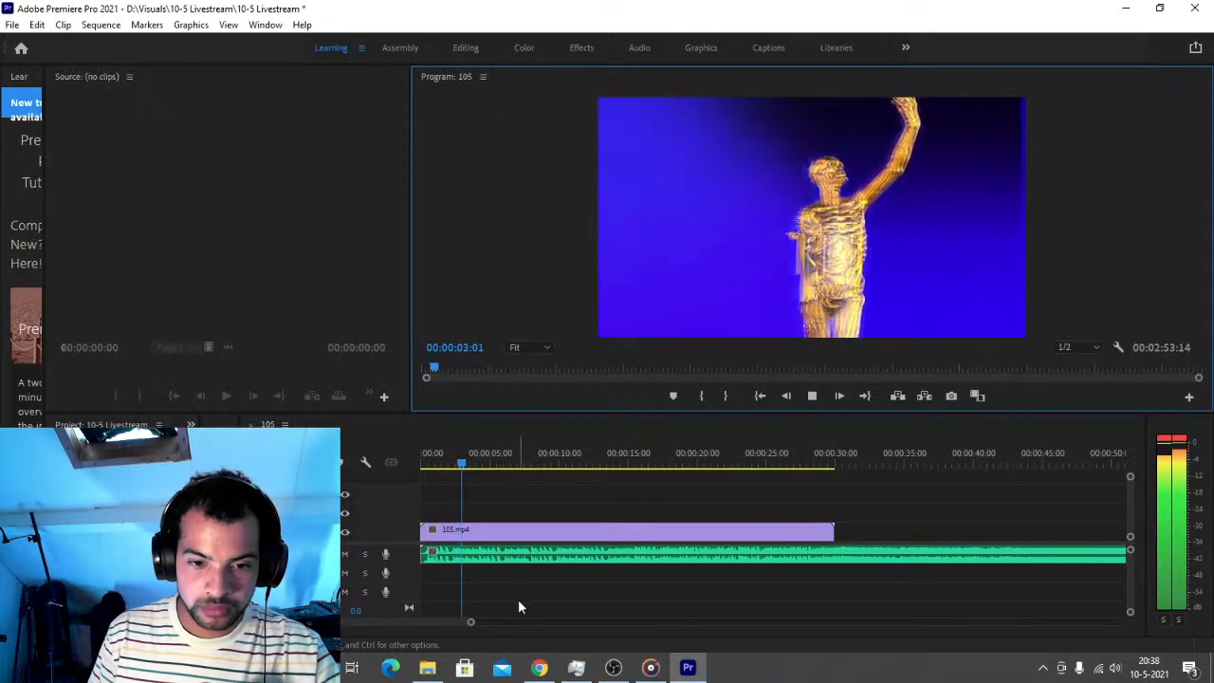
{"action": "key", "text": "space"}
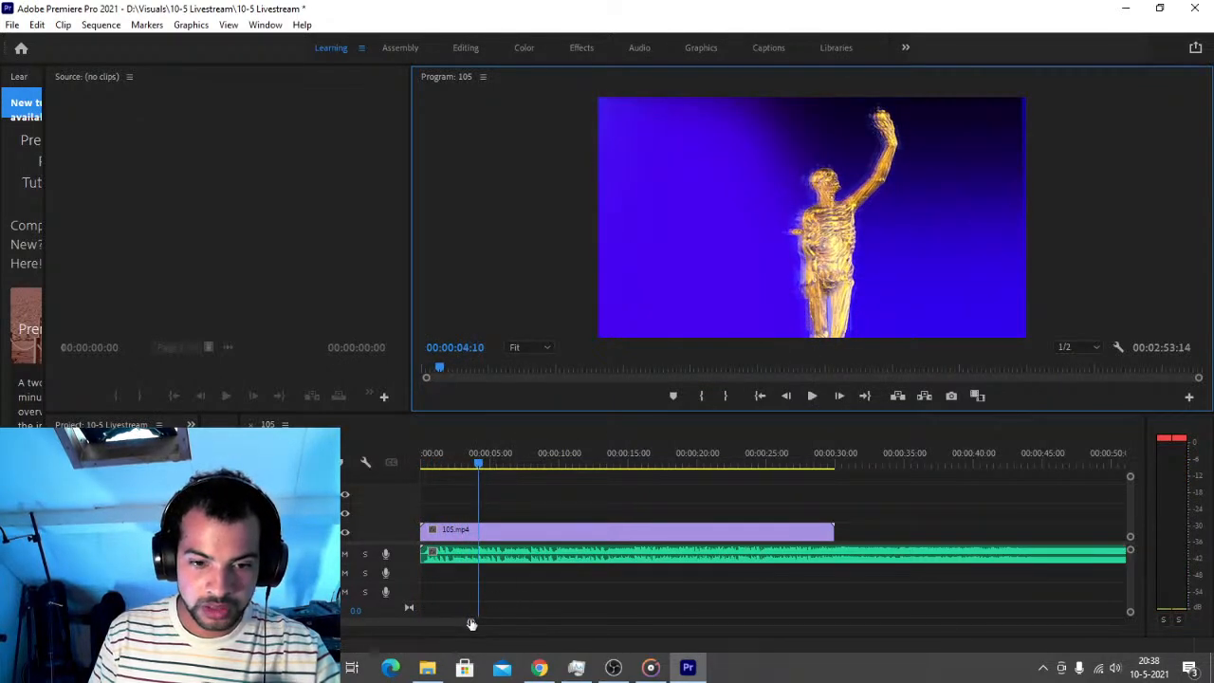
{"action": "left_click_drag", "start_coordinate": [471, 623], "coordinate": [458, 628]}
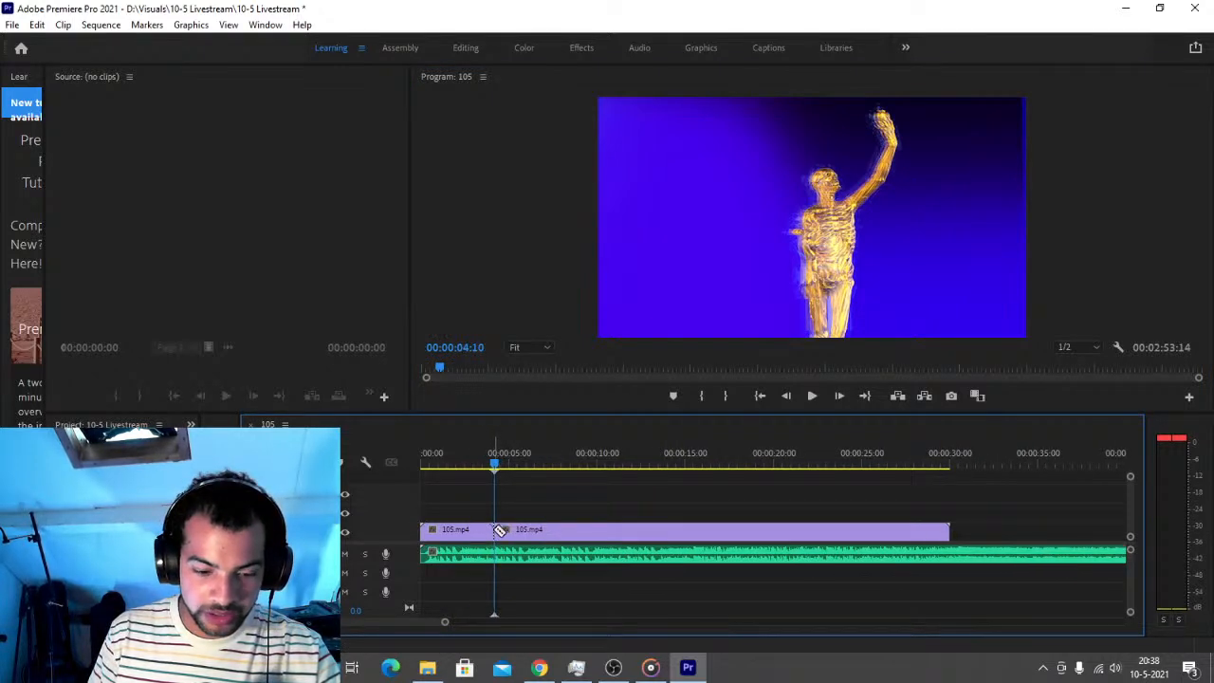
{"action": "left_click_drag", "start_coordinate": [509, 538], "coordinate": [1123, 537]}
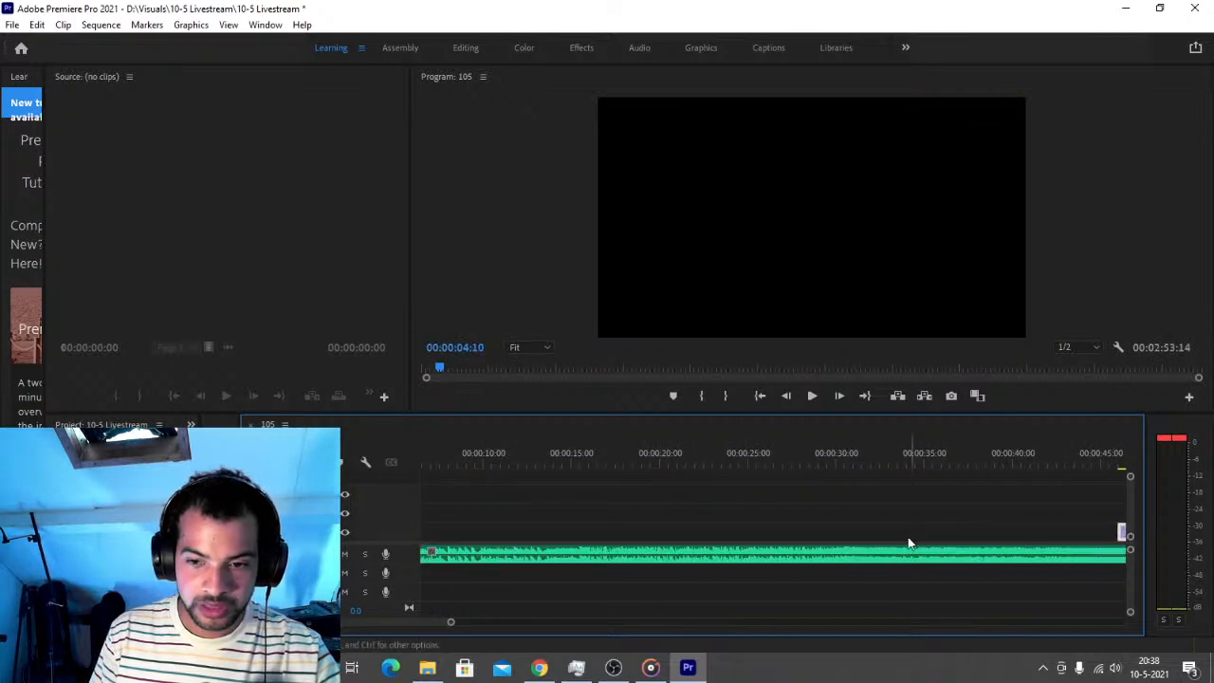
Place the video 105(2) from File Explorer on V1 directly after the first piece of 105.mp4
{"action": "left_click_drag", "start_coordinate": [451, 626], "coordinate": [520, 626]}
{"action": "key", "text": "super+Tab"}
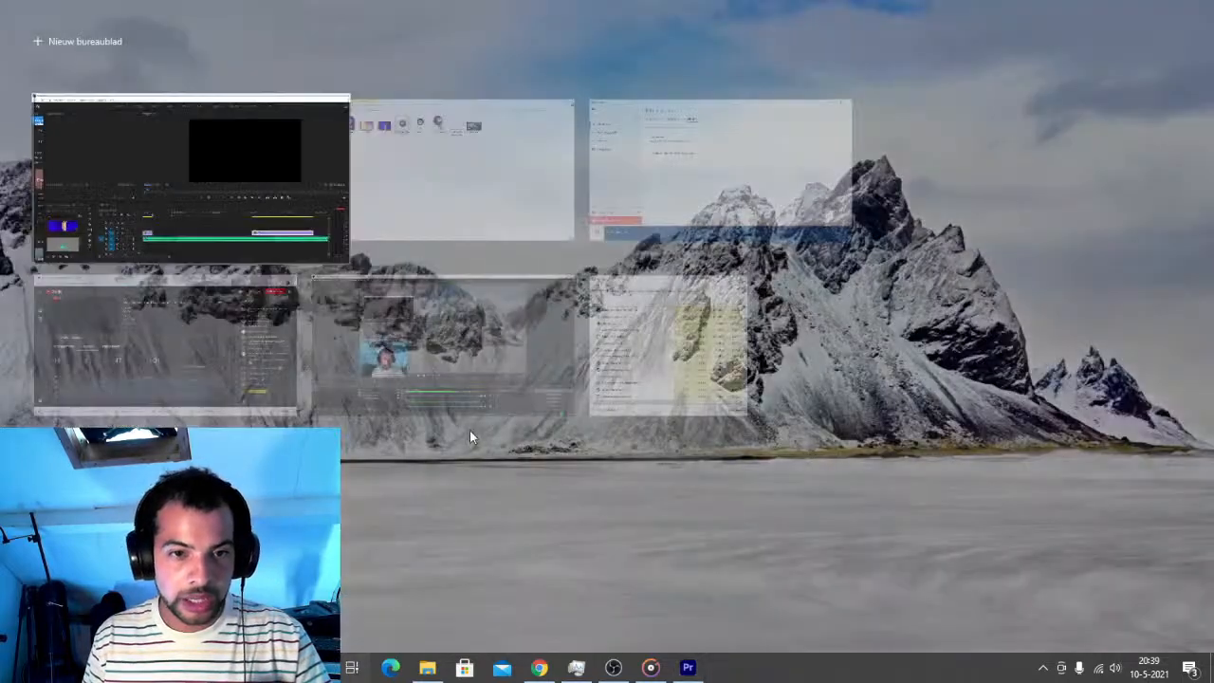
{"action": "left_click", "coordinate": [447, 227]}
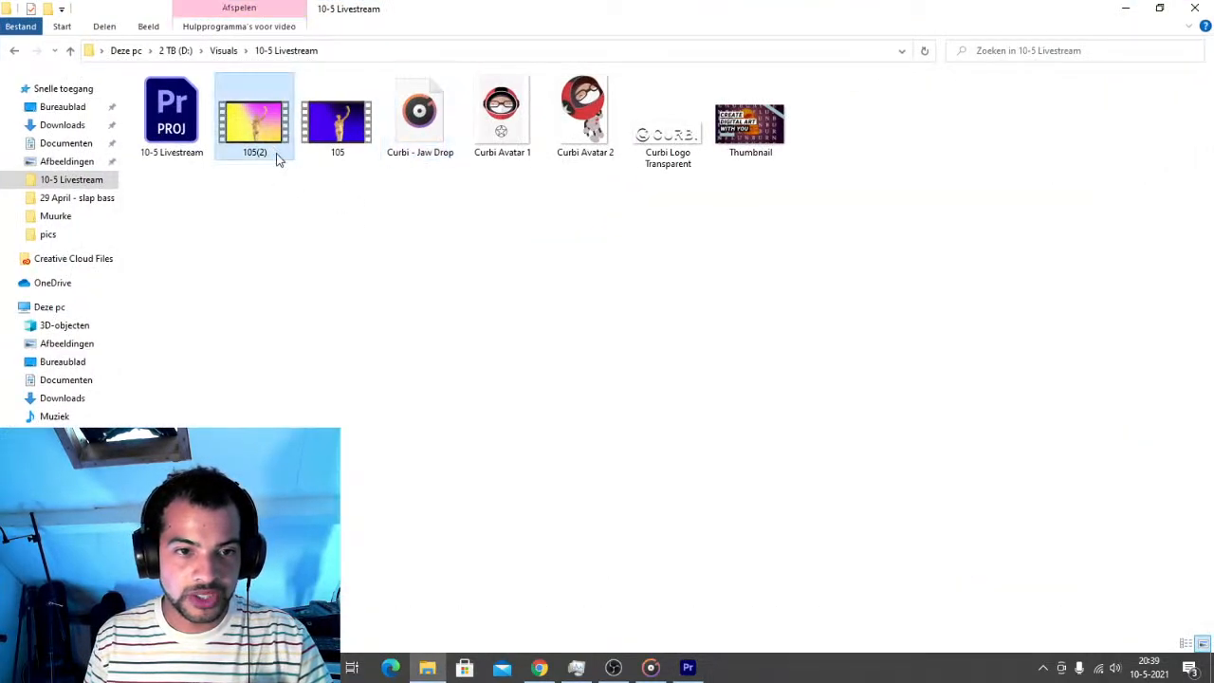
{"action": "left_click_drag", "start_coordinate": [251, 120], "coordinate": [463, 529]}
Cut 105(2).mp4 at 00:00:07:46 and swap its remainder with the parked 105.mp4 clip, leaving 105(2) on V2 at about 00:00:46
{"action": "left_click_drag", "start_coordinate": [460, 465], "coordinate": [450, 467]}
{"action": "key", "text": "space"}
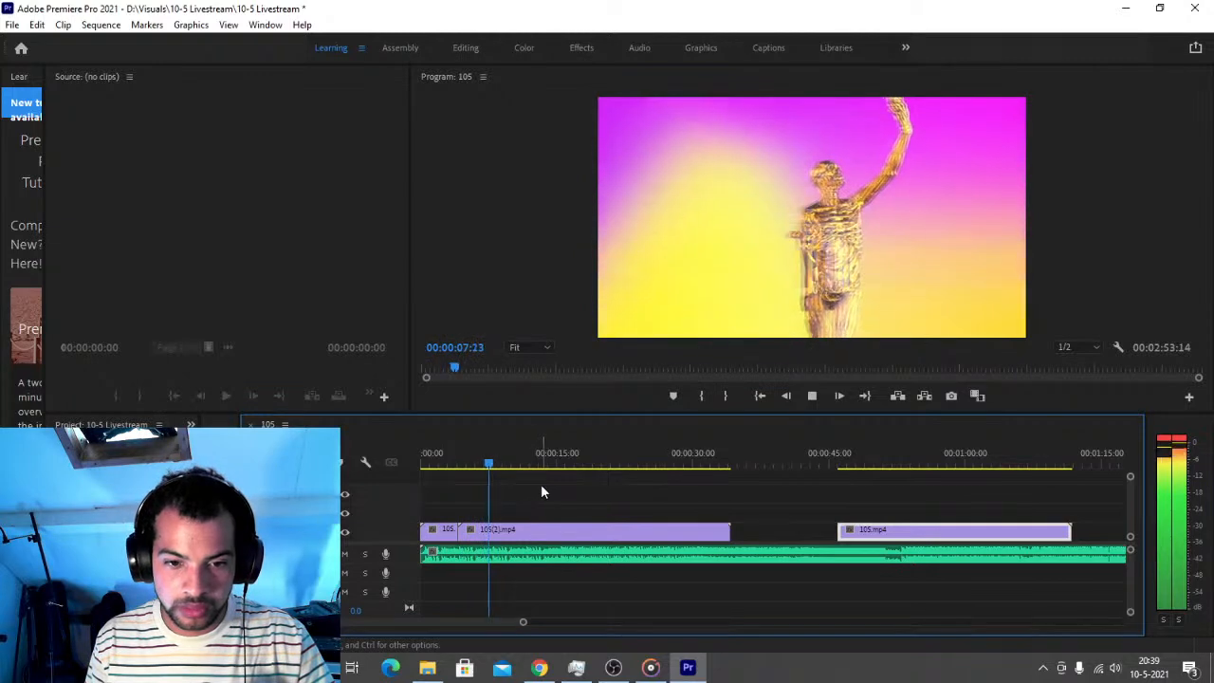
{"action": "key", "text": "space"}
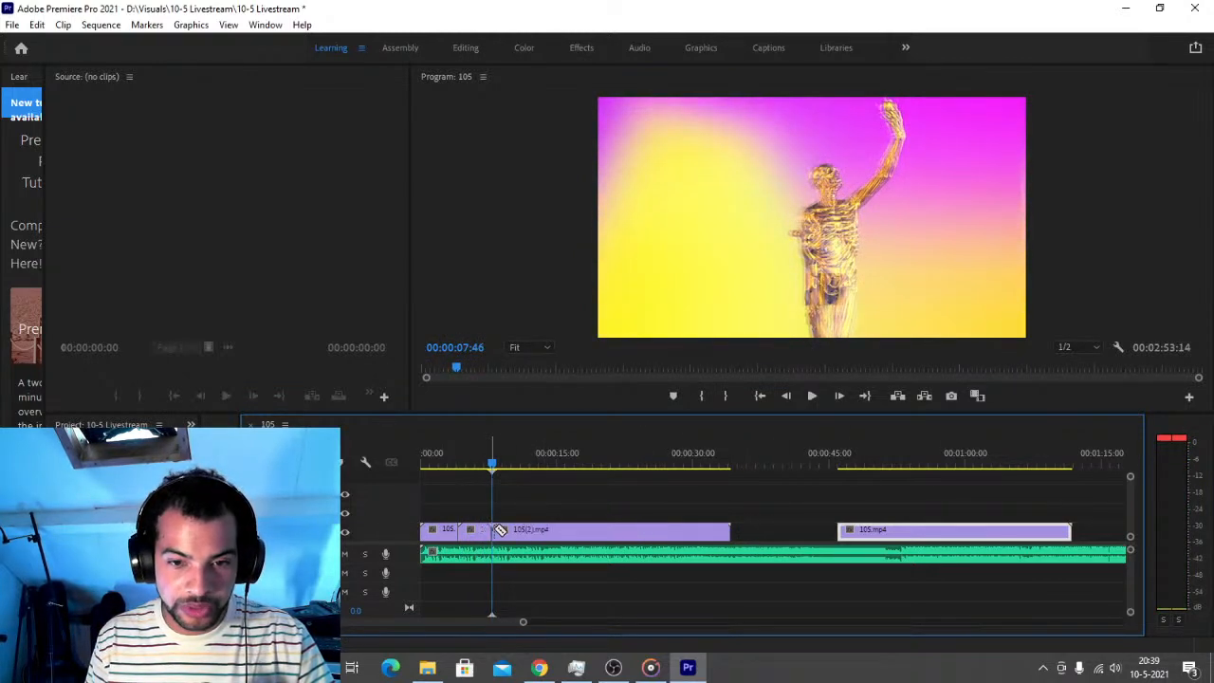
{"action": "mouse_move", "coordinate": [525, 530]}
{"action": "left_mouse_down"}
{"action": "mouse_move", "coordinate": [872, 513]}
{"action": "mouse_move", "coordinate": [527, 542]}
{"action": "left_mouse_up"}
Cut 105.mp4 at 00:00:11:38 and replace its remainder with the 105(2).mp4 clip on V1, parking 105.mp4 on V3 at about 00:00:28
{"action": "key", "text": "space"}
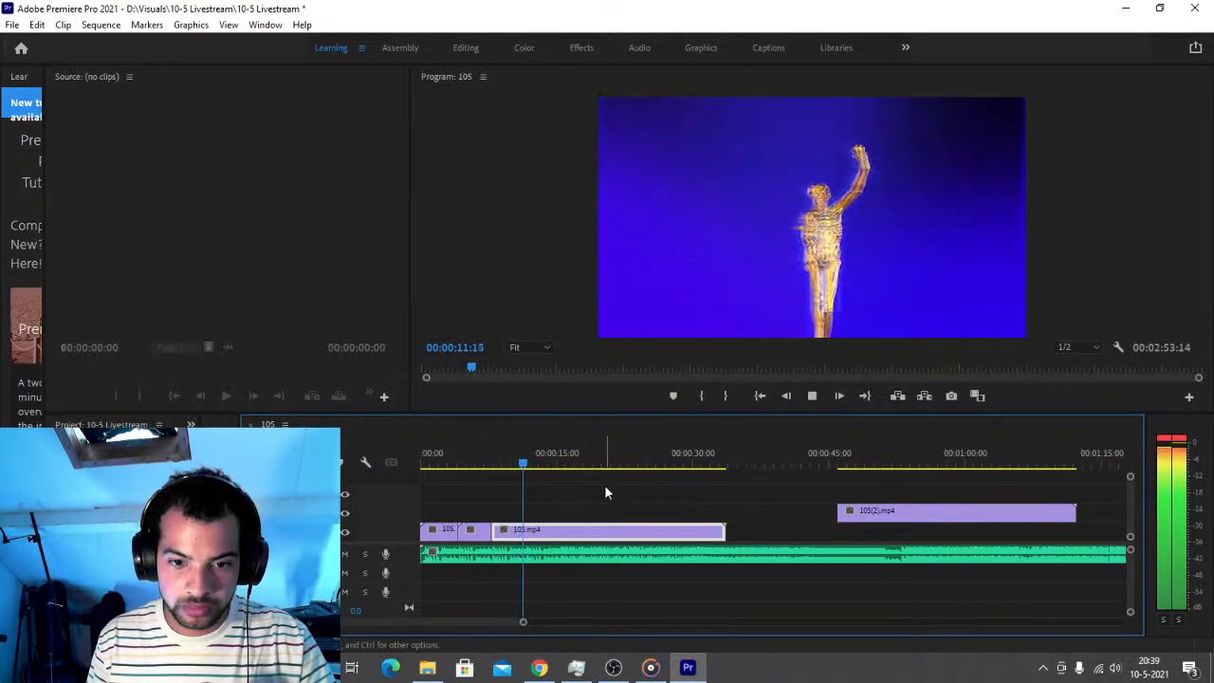
{"action": "key", "text": "space"}
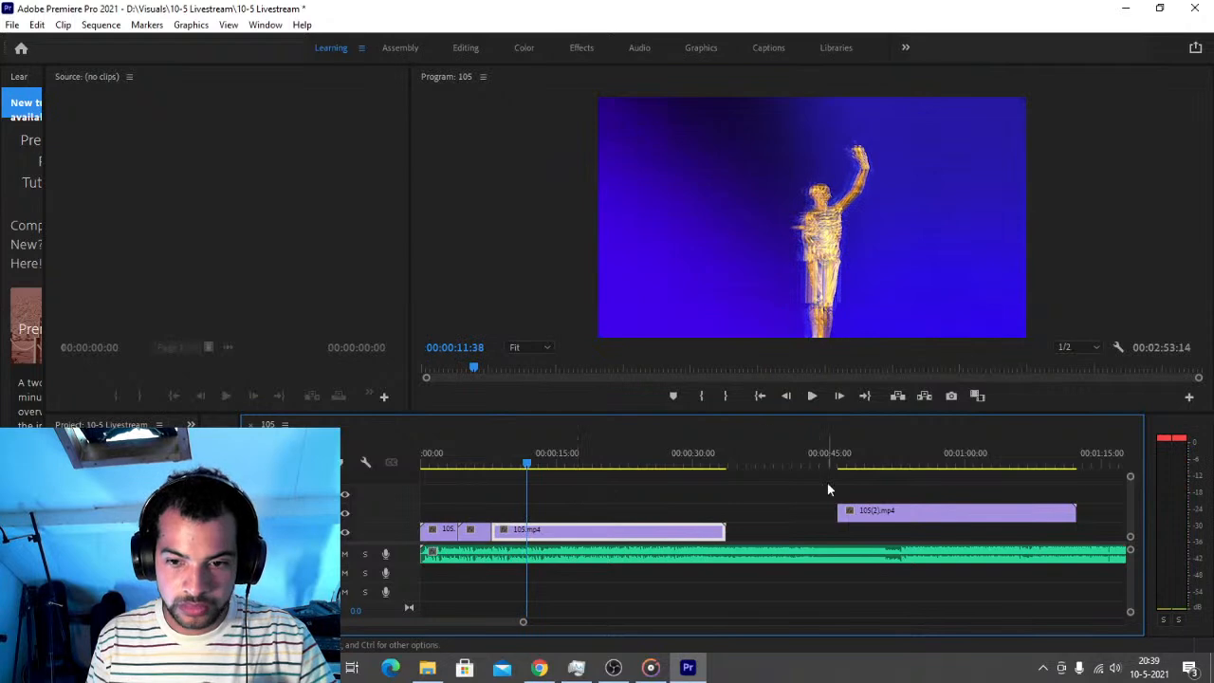
{"action": "left_click", "coordinate": [529, 532]}
{"action": "left_click_drag", "start_coordinate": [546, 533], "coordinate": [743, 503]}
{"action": "left_click_drag", "start_coordinate": [864, 508], "coordinate": [555, 530]}
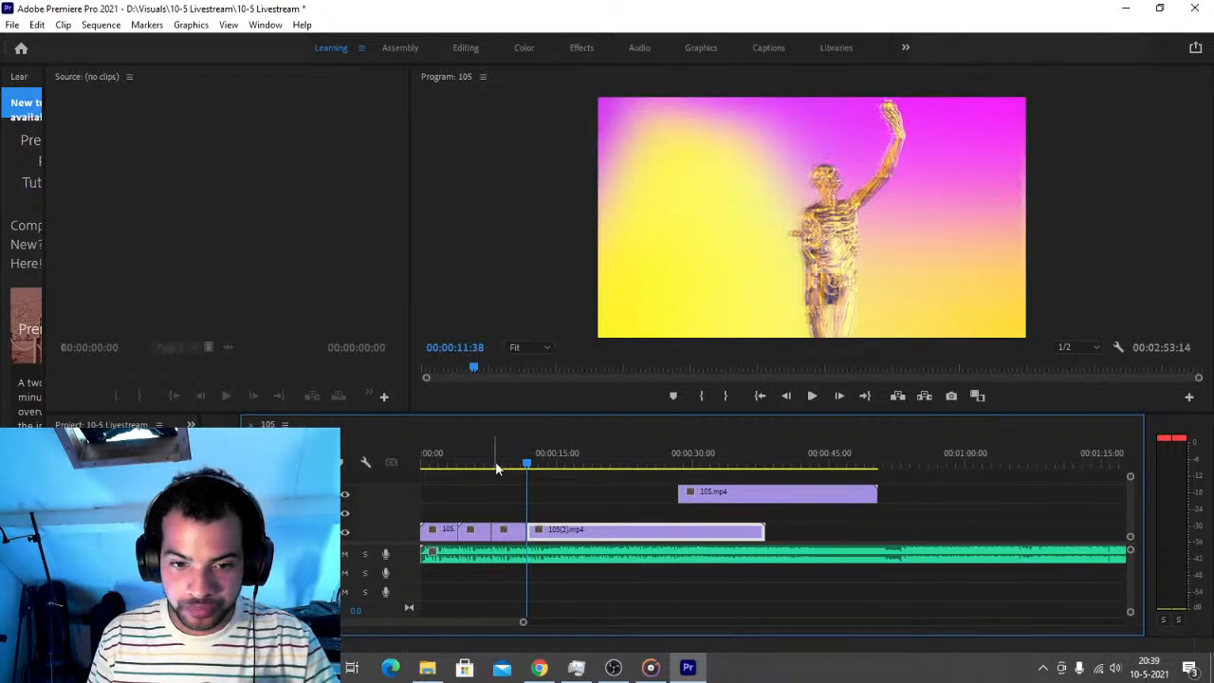
Cut 105(2).mp4 at 00:00:15:23, shift its remainder to about 00:00:36 on V1, and align 105.mp4 on V2 with the cut
{"action": "key", "text": "space"}
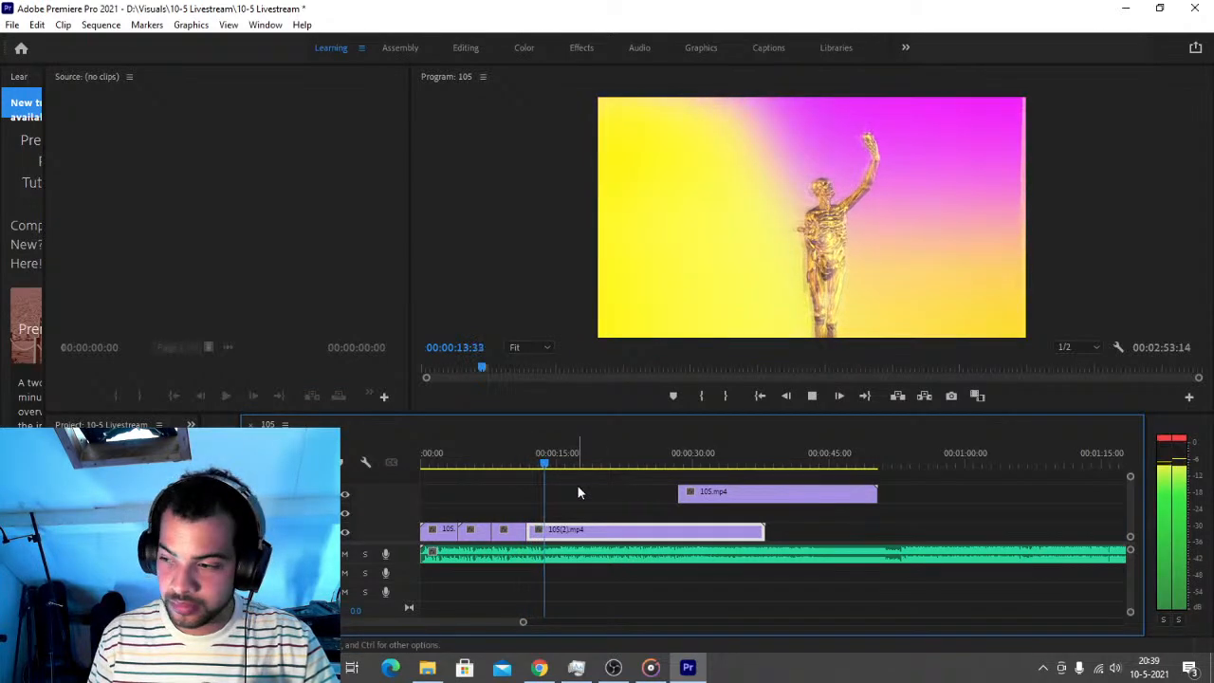
{"action": "key", "text": "space"}
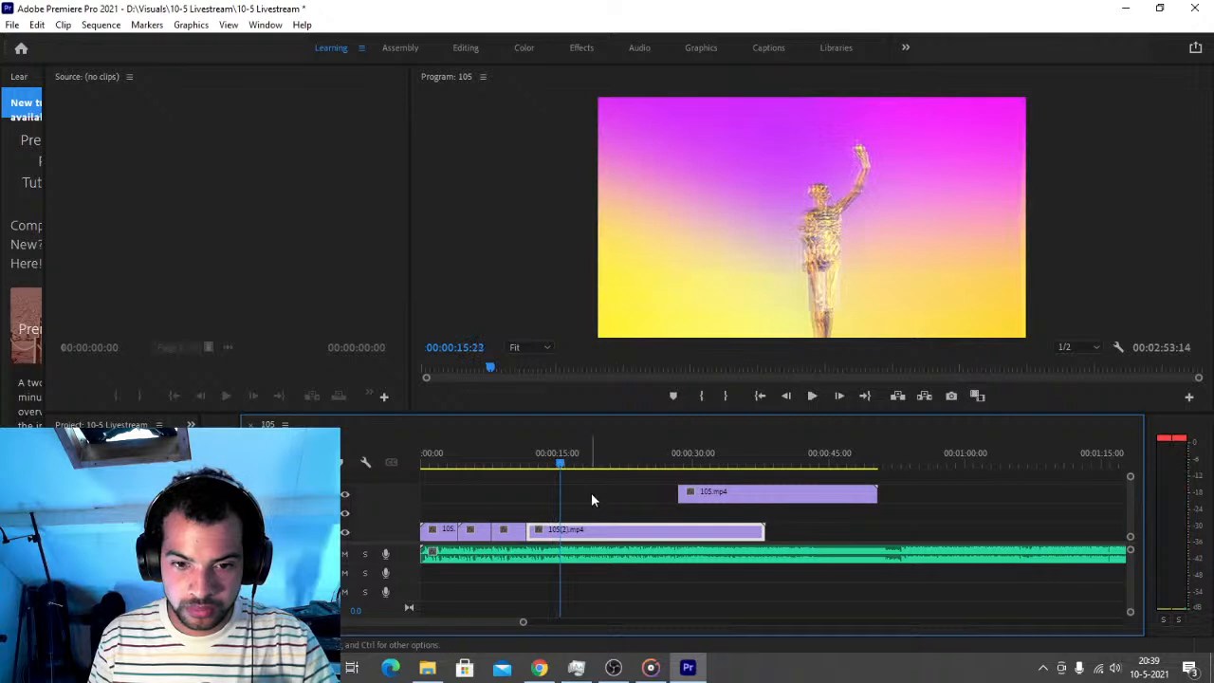
{"action": "left_click", "coordinate": [567, 529]}
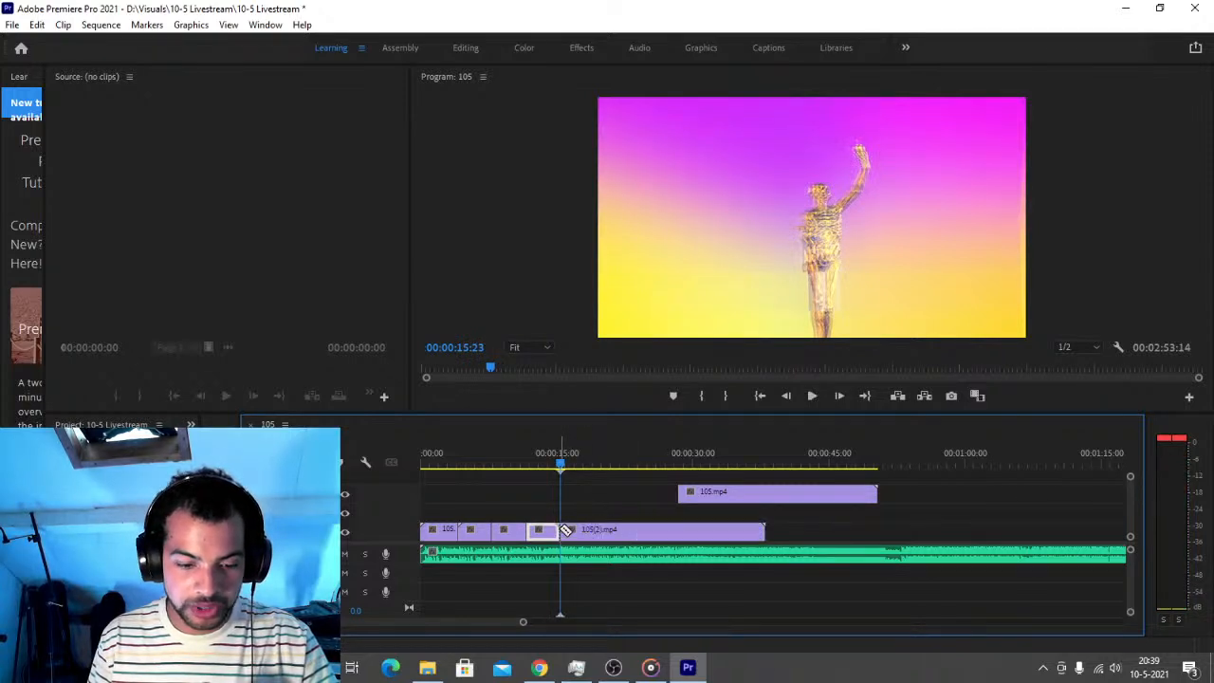
{"action": "mouse_move", "coordinate": [581, 533]}
{"action": "left_mouse_down"}
{"action": "mouse_move", "coordinate": [697, 499]}
{"action": "mouse_move", "coordinate": [599, 534]}
{"action": "mouse_move", "coordinate": [582, 512]}
{"action": "left_mouse_up"}
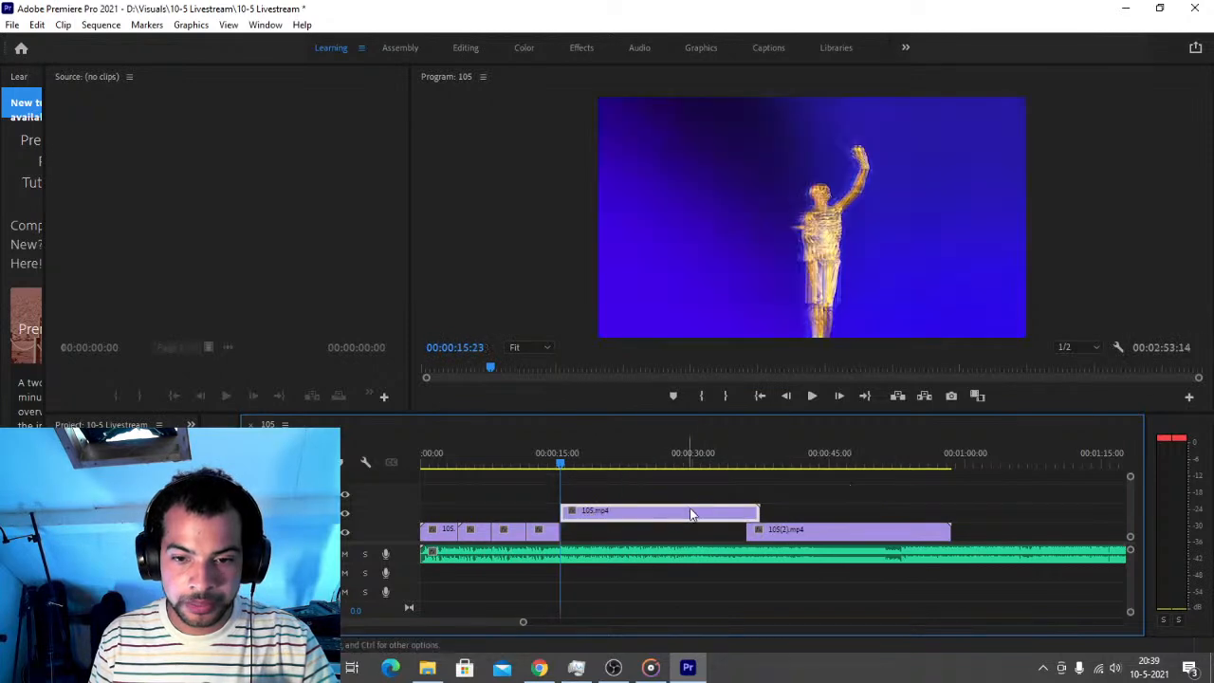
Trim the end of 105.mp4 on V2 to about 00:00:29 and play the sequence up to 00:00:19:11
{"action": "left_click_drag", "start_coordinate": [750, 510], "coordinate": [685, 512]}
{"action": "key", "text": "space"}
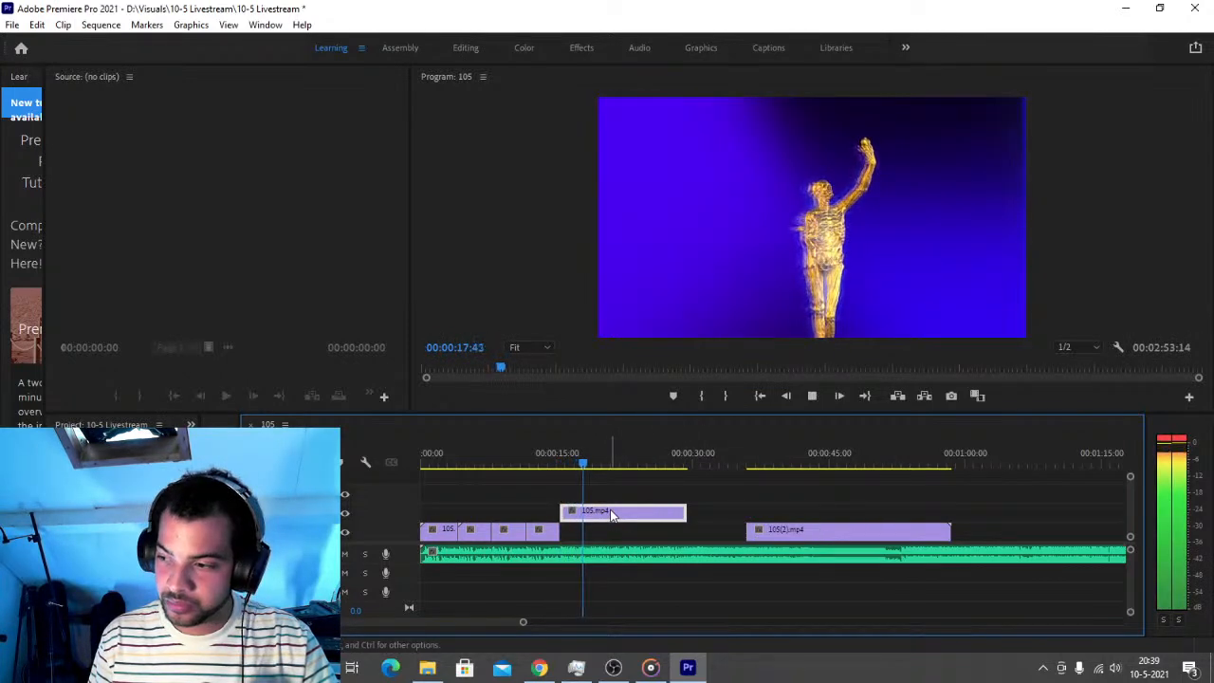
{"action": "key", "text": "space"}
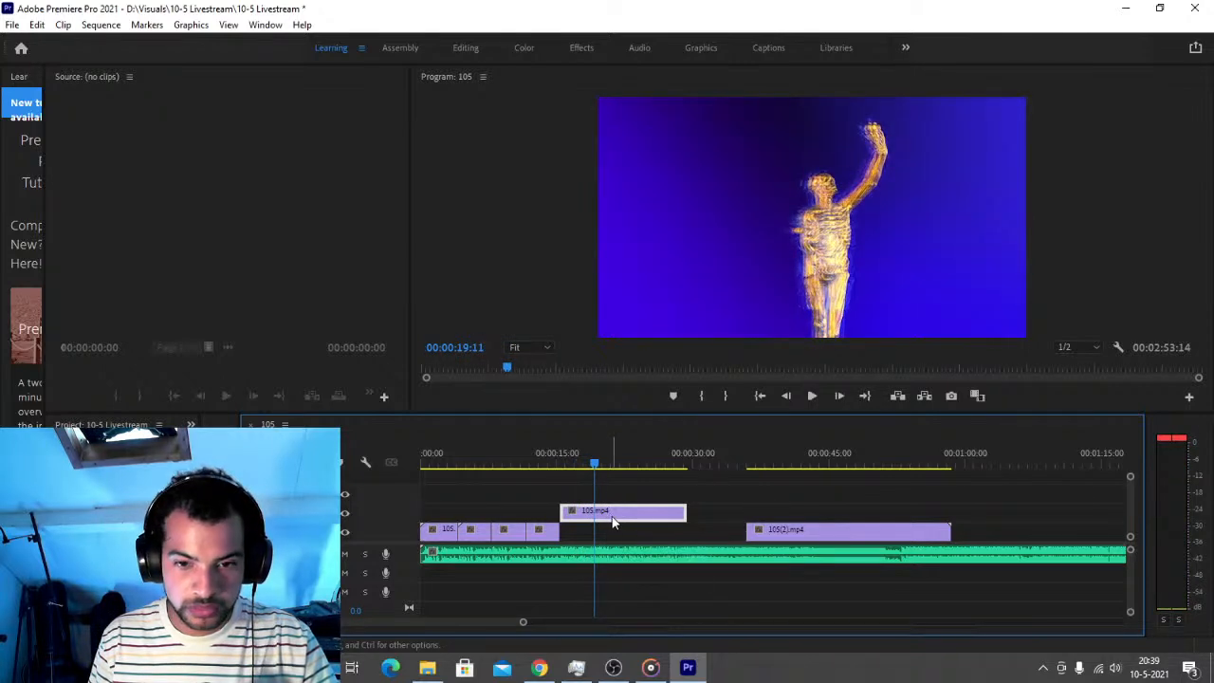
Cut 105.mp4 at 00:00:19:11, continue with 105(2).mp4 on V1, park the 105.mp4 remainder on V3, and replay from 00:00:14:02
{"action": "left_click", "coordinate": [595, 511]}
{"action": "left_click_drag", "start_coordinate": [615, 517], "coordinate": [571, 530]}
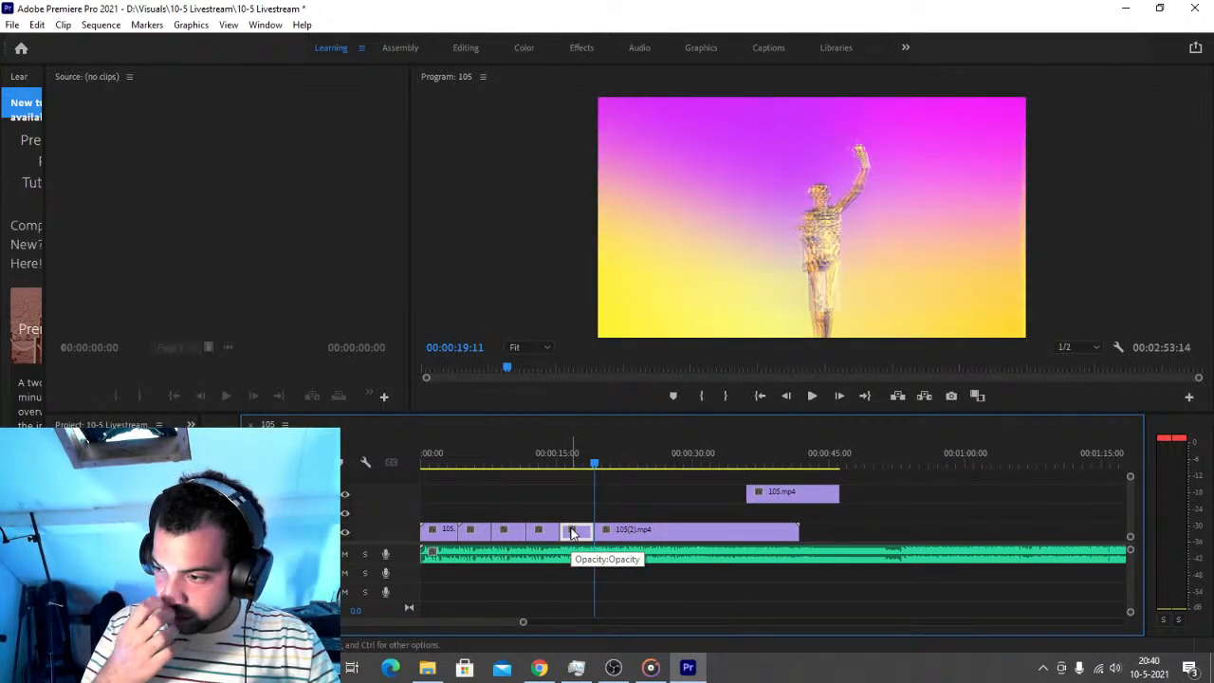
{"action": "left_click", "coordinate": [550, 457]}
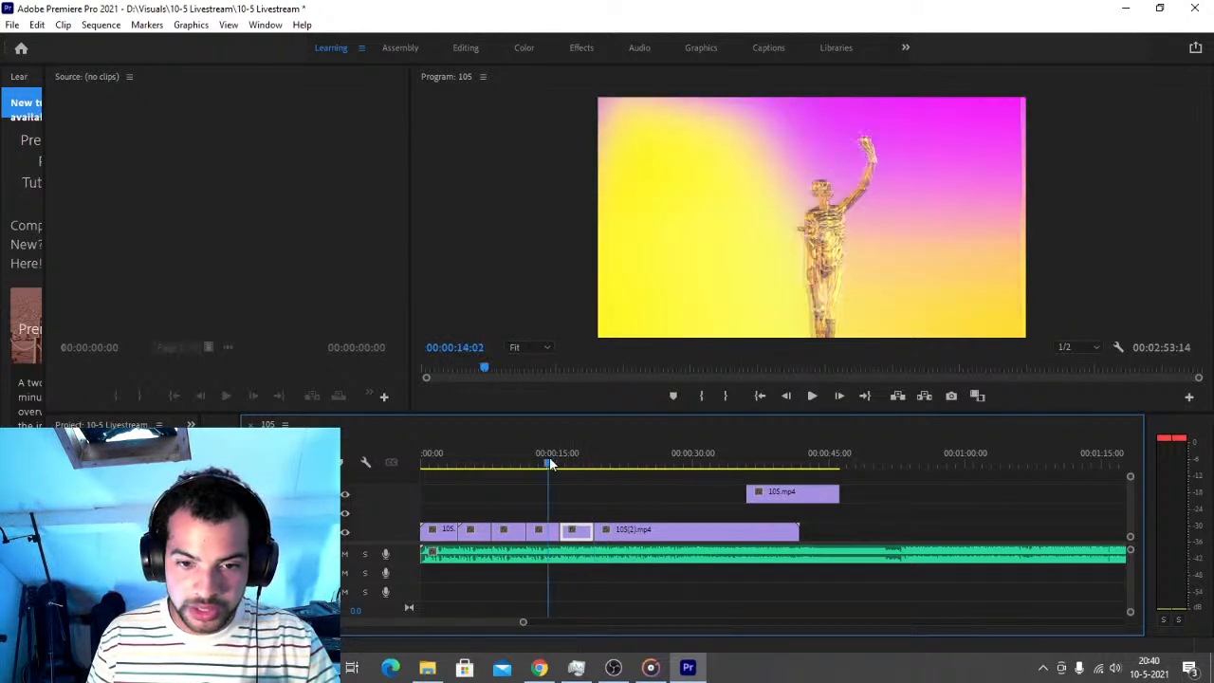
{"action": "key", "text": "space"}
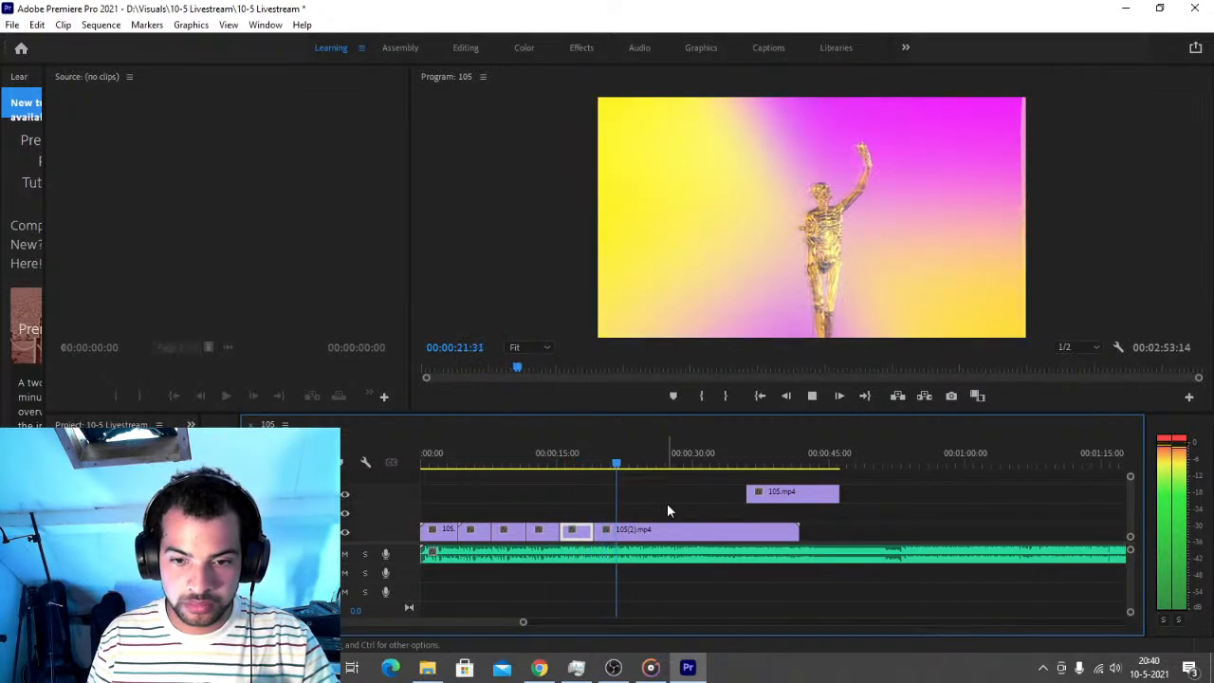
Cut 105(2).mp4 at 00:00:22:48, shift its remainder to about 00:00:41 on V1, and place the parked 105.mp4 clip at the cut
{"action": "key", "text": "space"}
{"action": "key", "text": "c"}
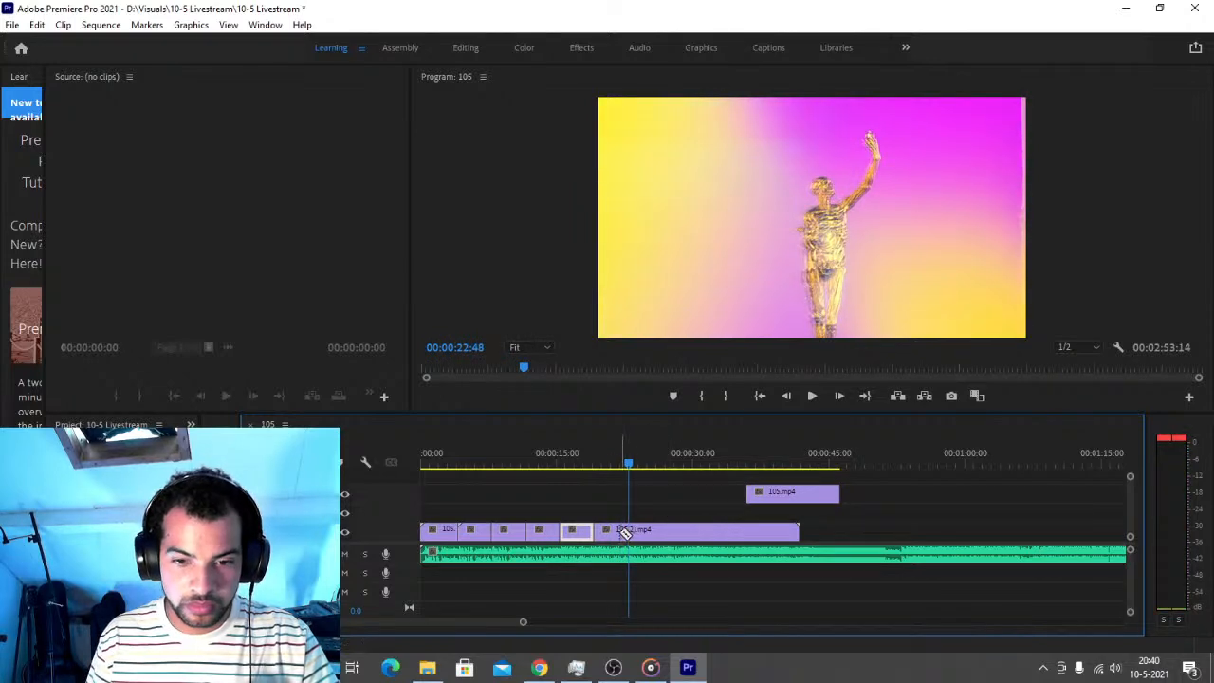
{"action": "left_click_drag", "start_coordinate": [659, 538], "coordinate": [818, 539]}
{"action": "left_click_drag", "start_coordinate": [770, 496], "coordinate": [665, 533]}
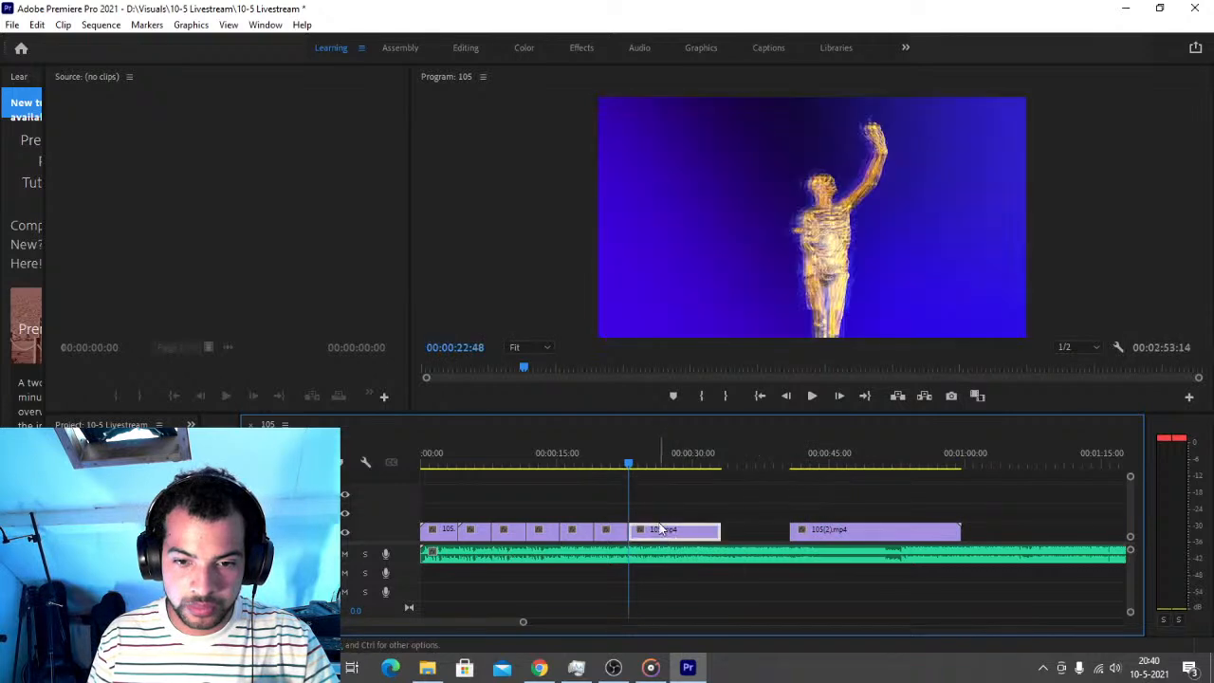
Cut 105.mp4 at 00:00:26:36 and replace its remainder with 105(2).mp4 on V1, parking 105.mp4 on V2 at about 00:00:37
{"action": "key", "text": "space"}
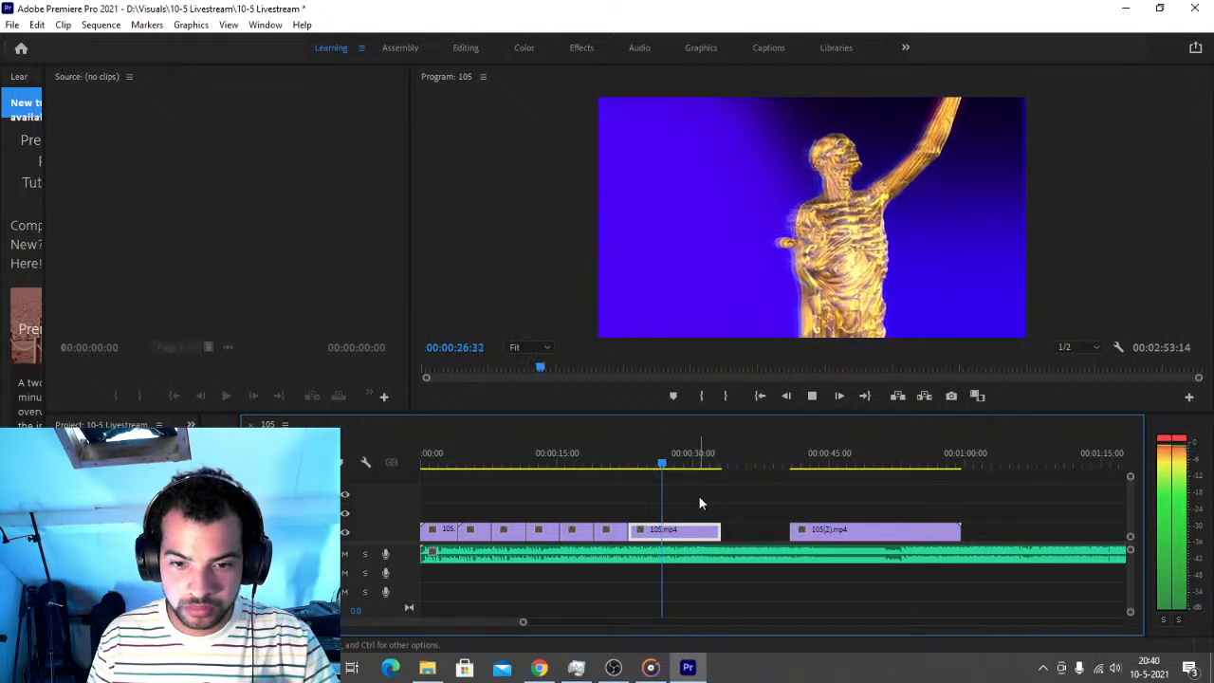
{"action": "key", "text": "space"}
{"action": "key", "text": "ctrl+k"}
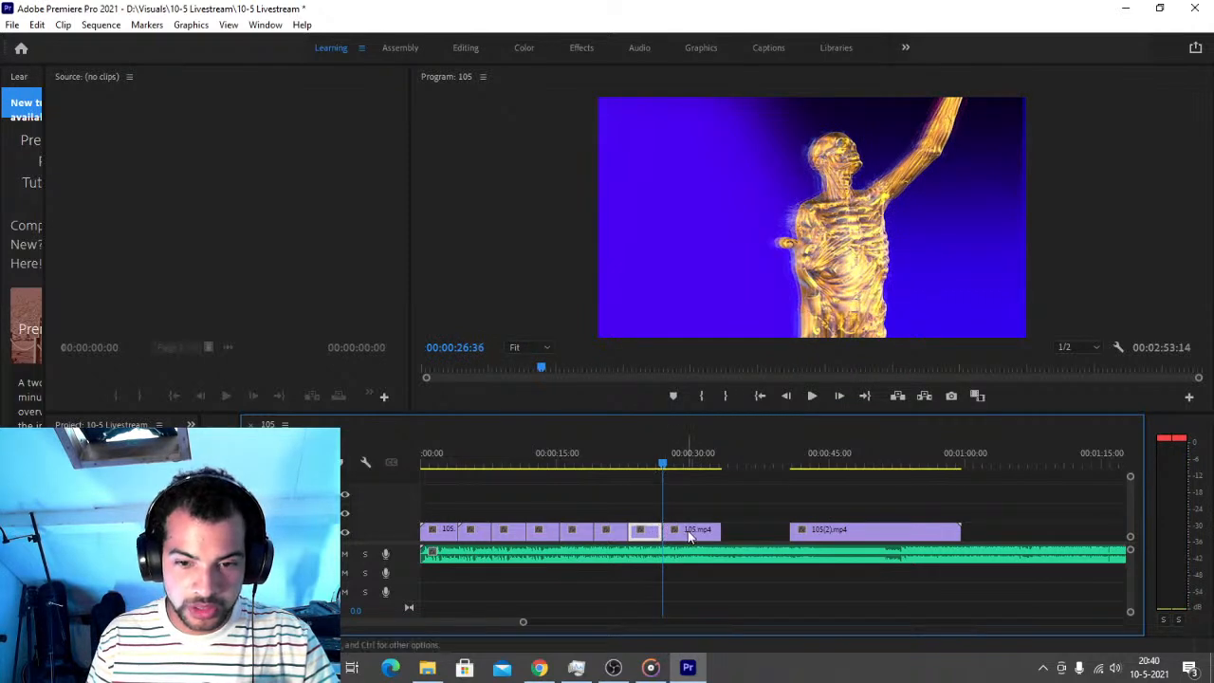
{"action": "mouse_move", "coordinate": [681, 534]}
{"action": "left_mouse_down"}
{"action": "mouse_move", "coordinate": [800, 520]}
{"action": "mouse_move", "coordinate": [806, 531]}
{"action": "mouse_move", "coordinate": [699, 542]}
{"action": "mouse_move", "coordinate": [697, 519]}
{"action": "left_mouse_up"}
Cut 105(2).mp4 at 00:00:30:22, move its remainder to V2 directly behind the parked 105.mp4 clip, and save the project
{"action": "key", "text": "space"}
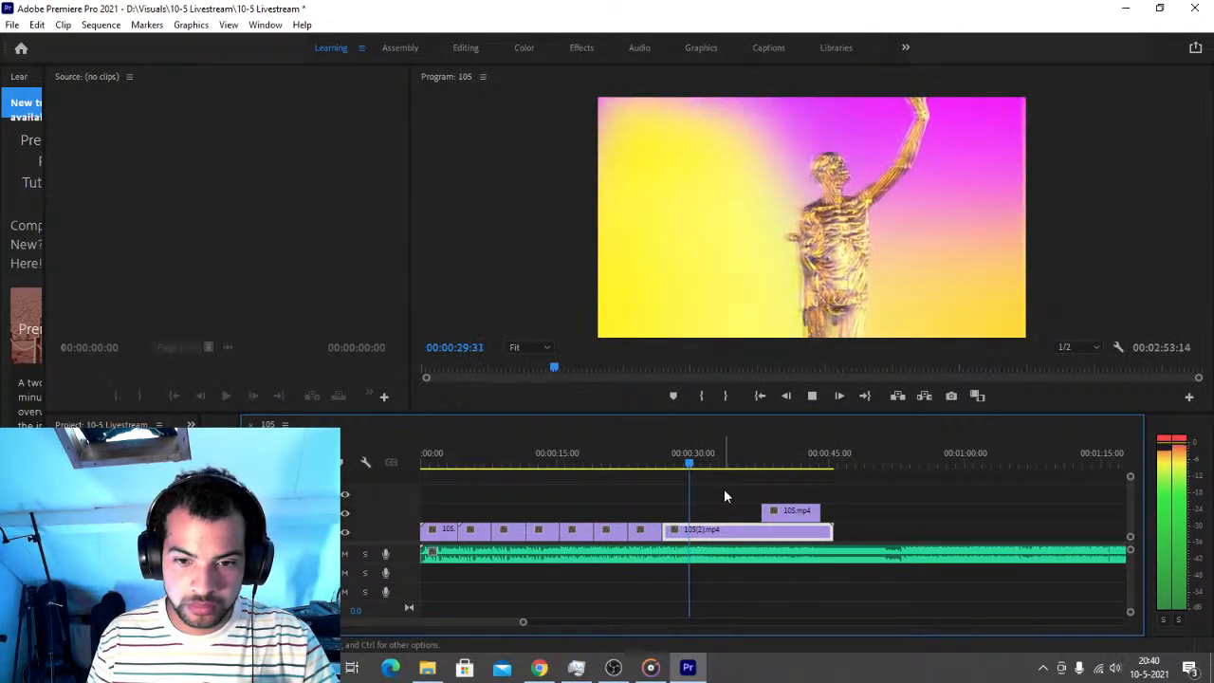
{"action": "key", "text": "space"}
{"action": "key", "text": "c"}
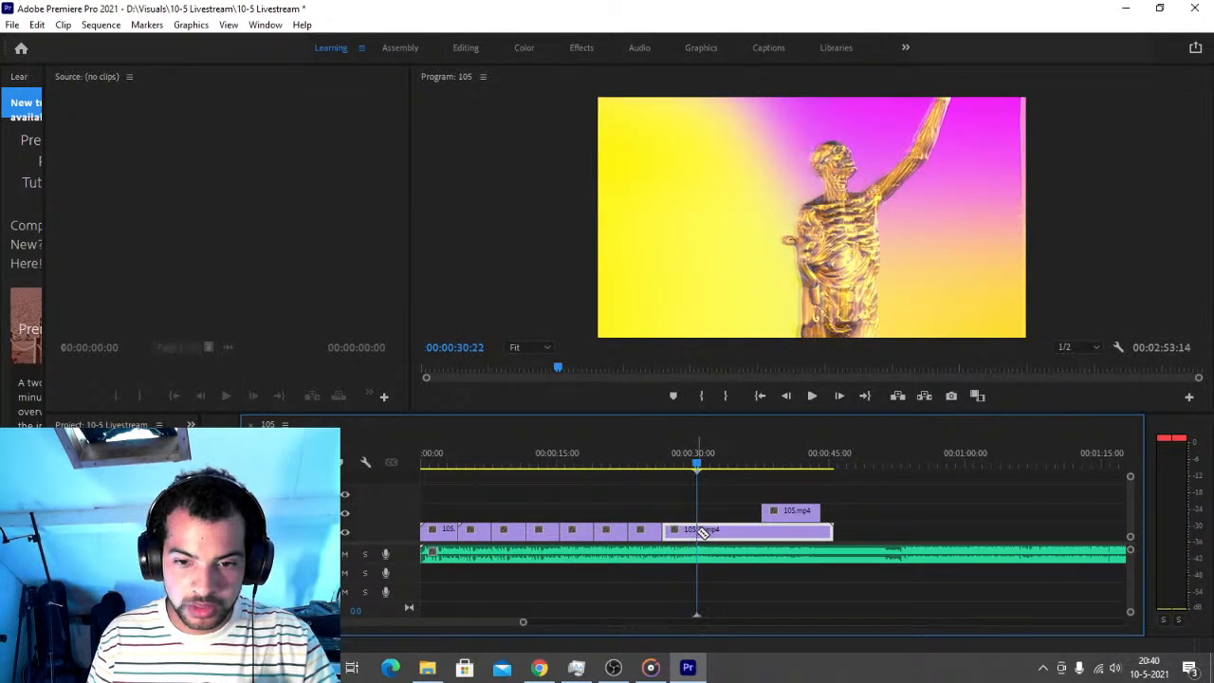
{"action": "left_click", "coordinate": [698, 531]}
{"action": "left_click_drag", "start_coordinate": [726, 537], "coordinate": [852, 517]}
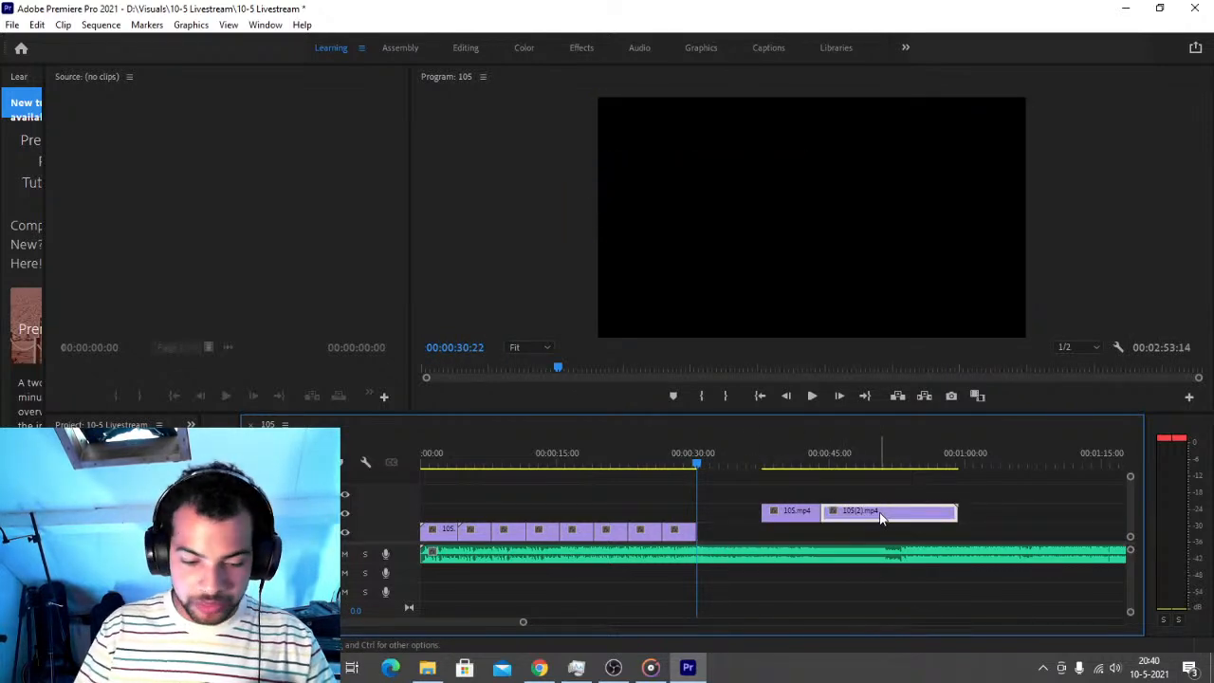
{"action": "key", "text": "ctrl+s"}
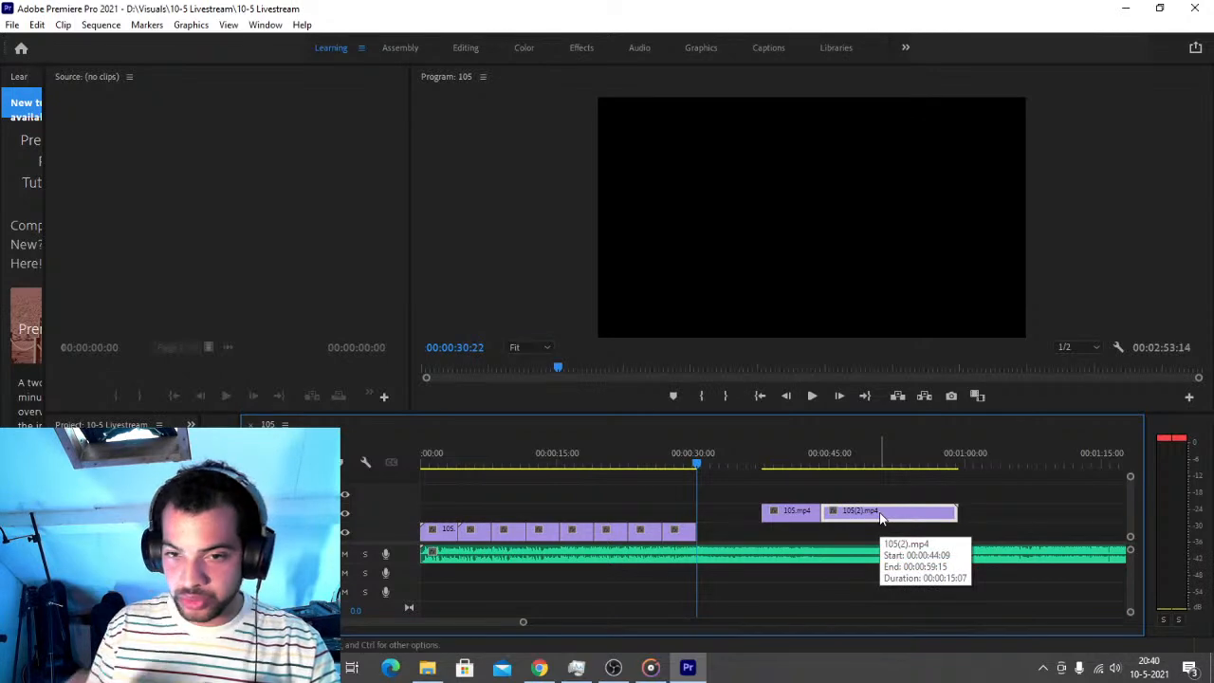
Play the sequence from the start, delete the leftover 105.mp4 and 105(2).mp4 clips on V2, and save the project
{"action": "left_click", "coordinate": [761, 396]}
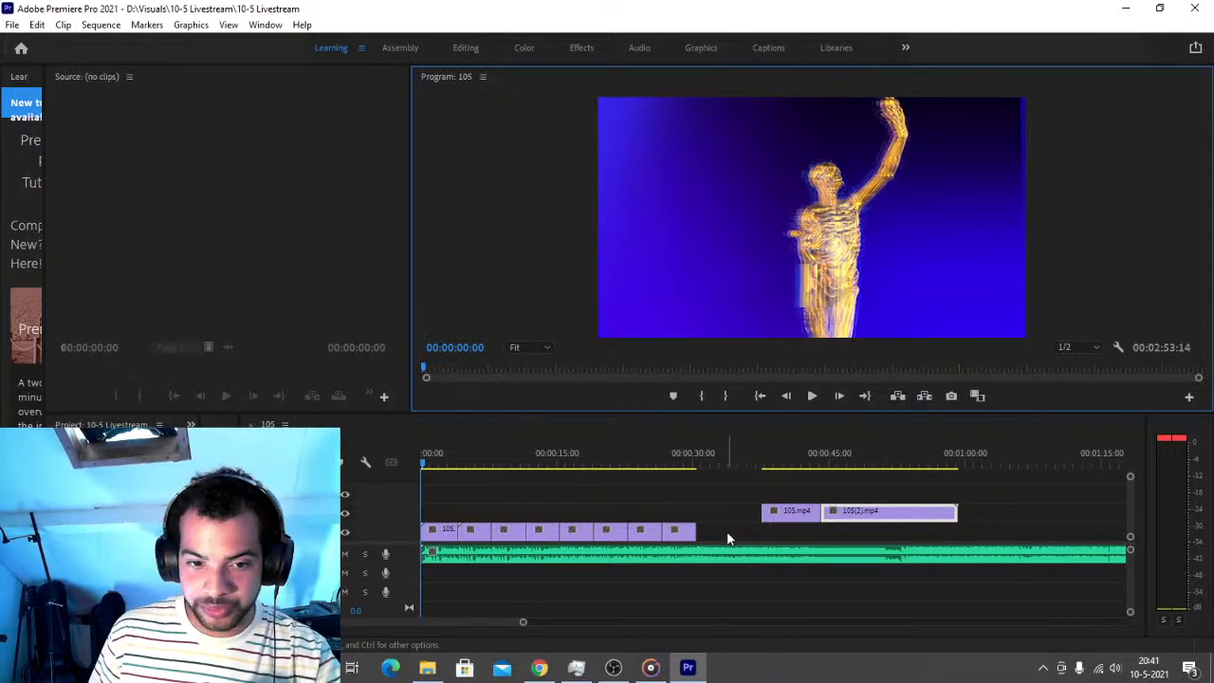
{"action": "key", "text": "space"}
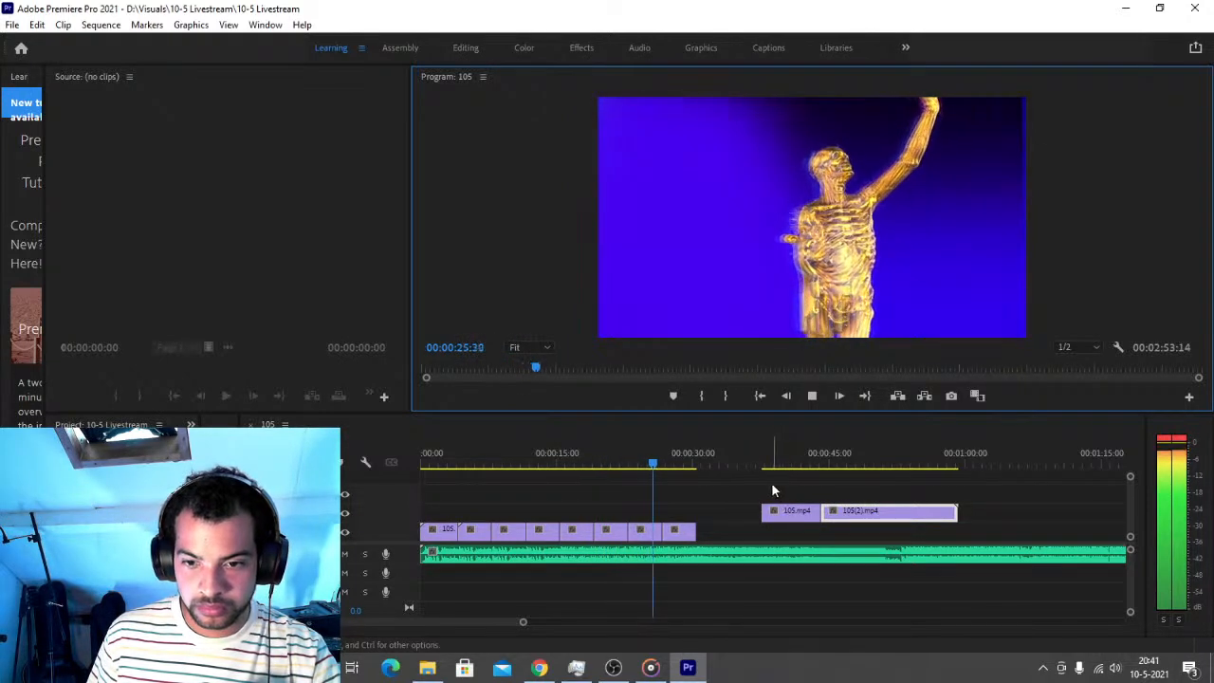
{"action": "left_click_drag", "start_coordinate": [769, 485], "coordinate": [861, 517]}
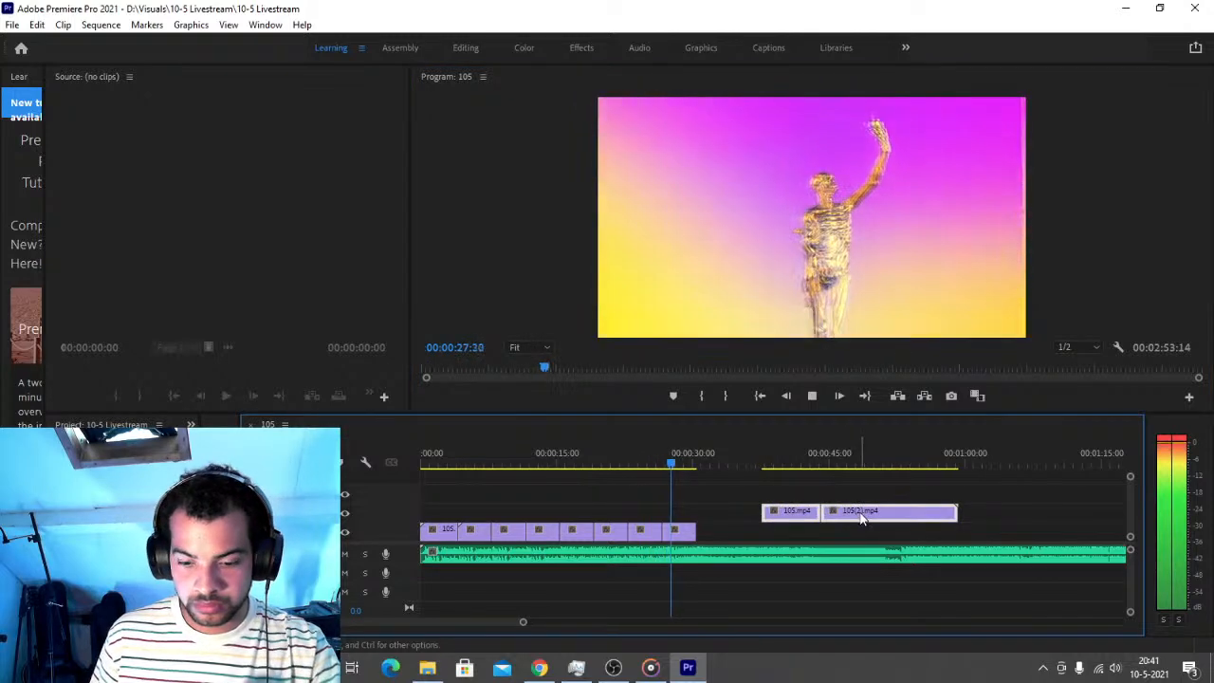
{"action": "key", "text": "Delete"}
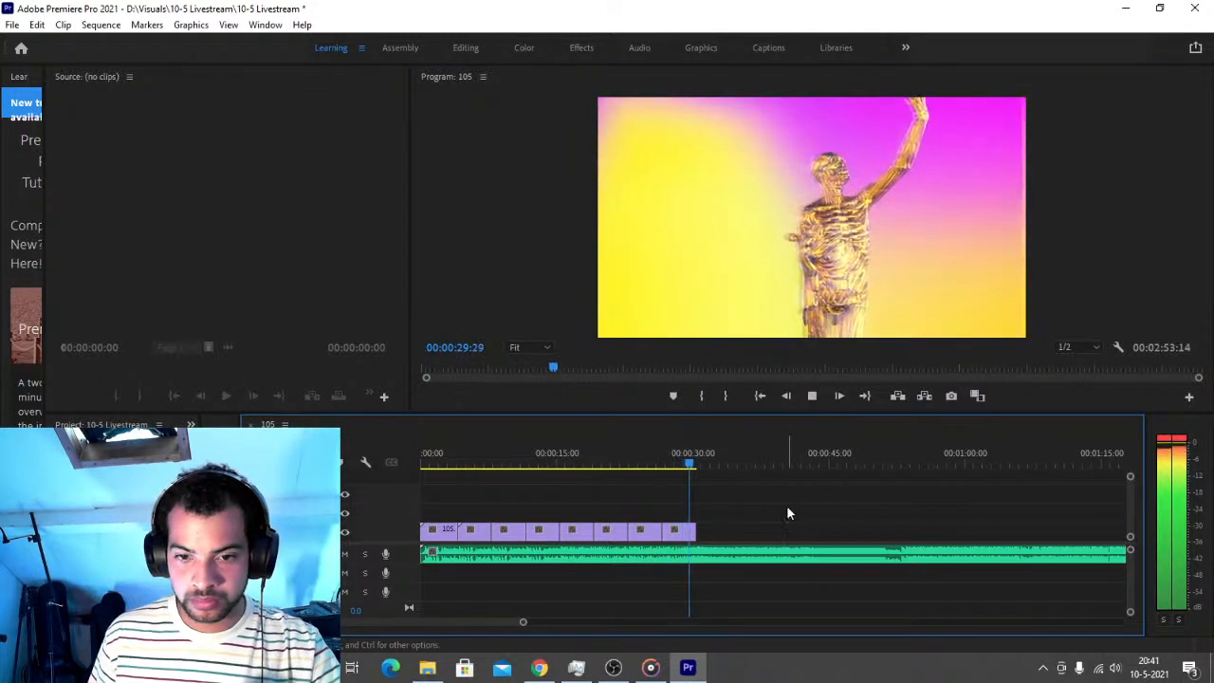
{"action": "key", "text": "space"}
{"action": "key", "text": "ctrl+s"}
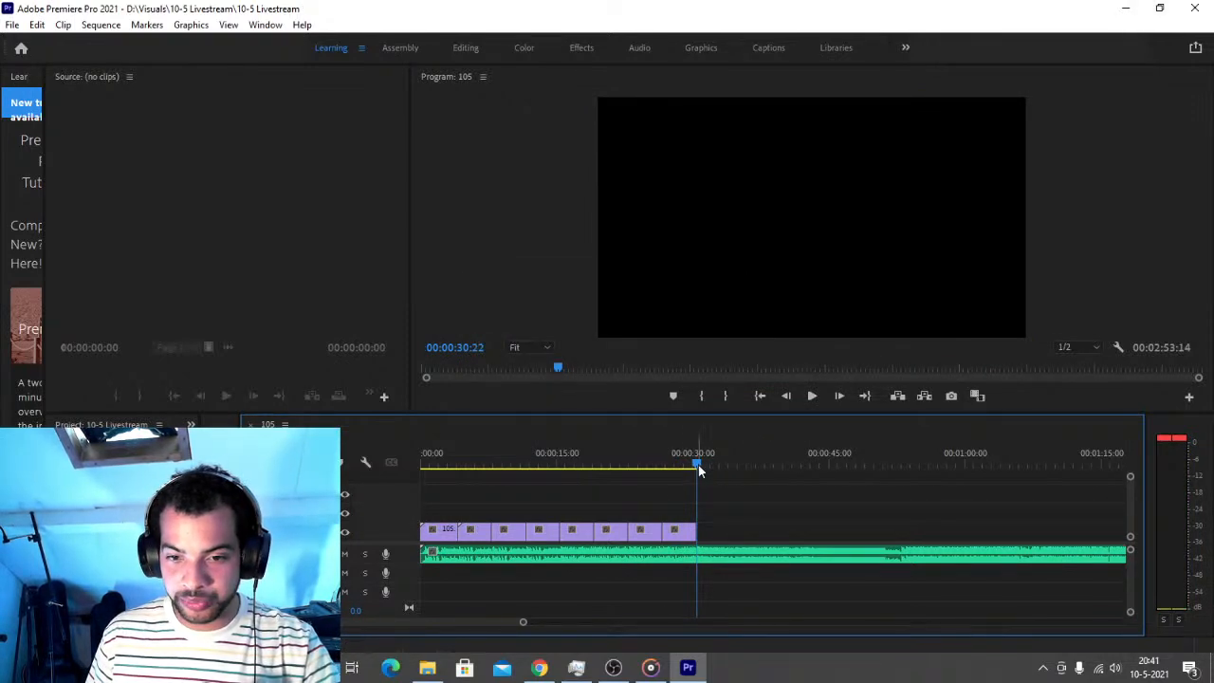
Listen to the music track from 00:00:51:03 to about 00:01:00 and save the project
{"action": "left_click_drag", "start_coordinate": [698, 464], "coordinate": [700, 464]}
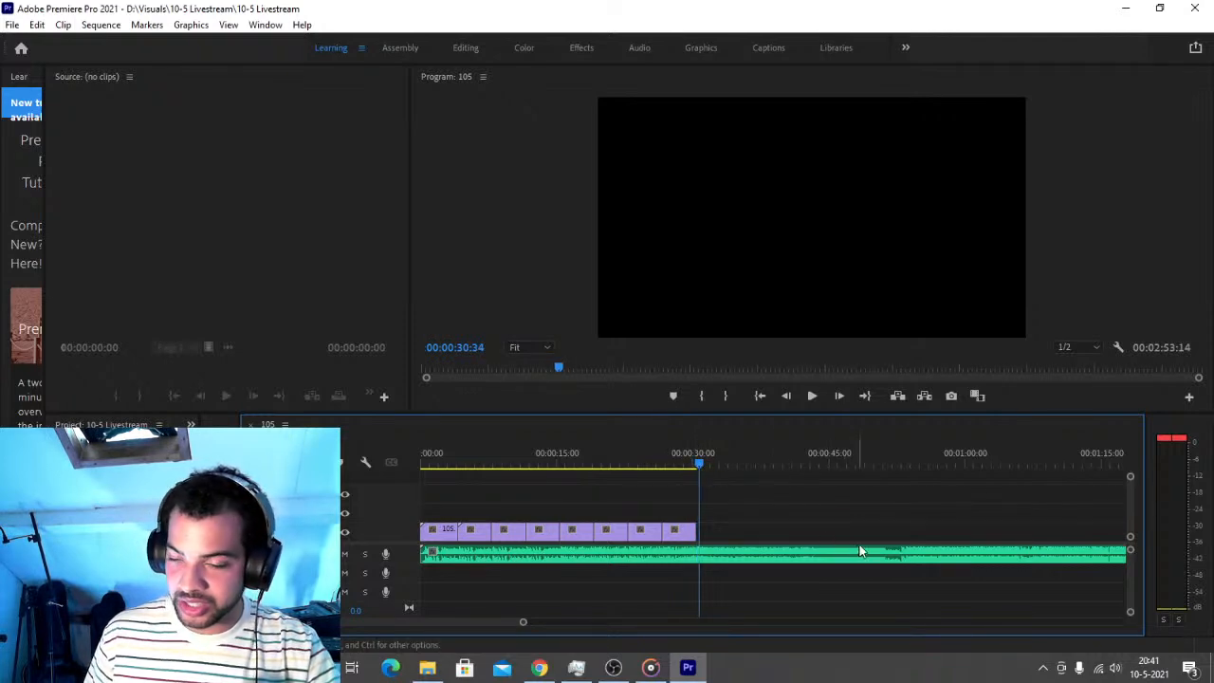
{"action": "left_click", "coordinate": [885, 459]}
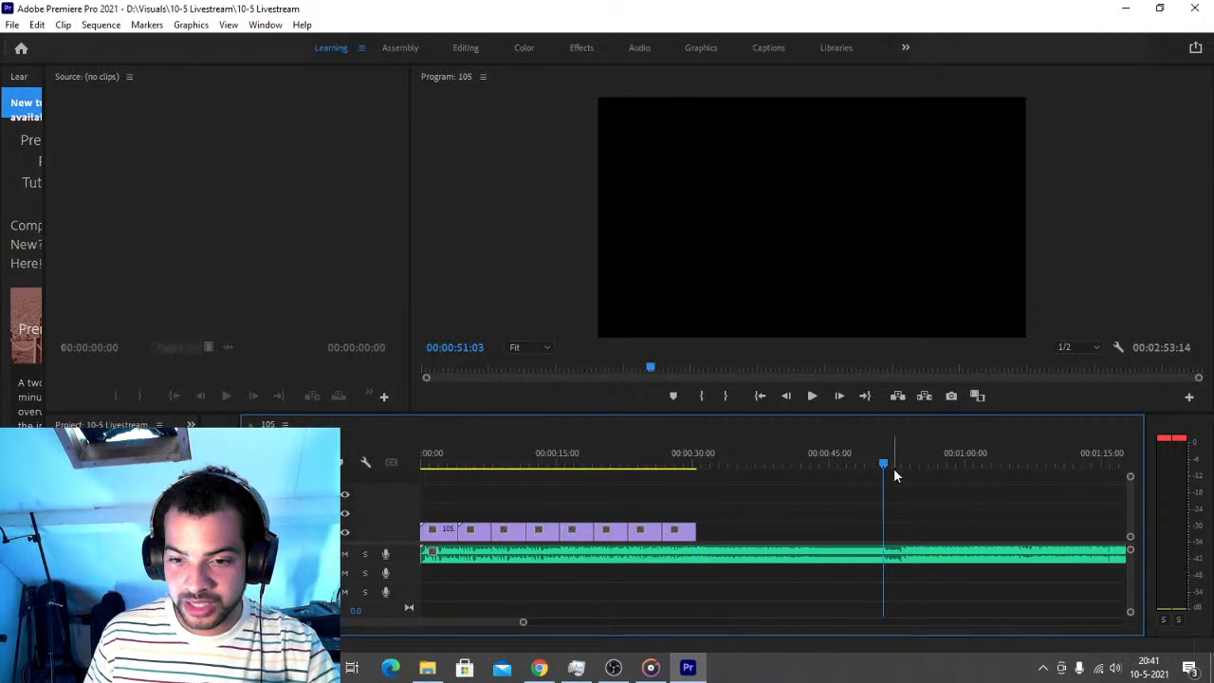
{"action": "key", "text": "space"}
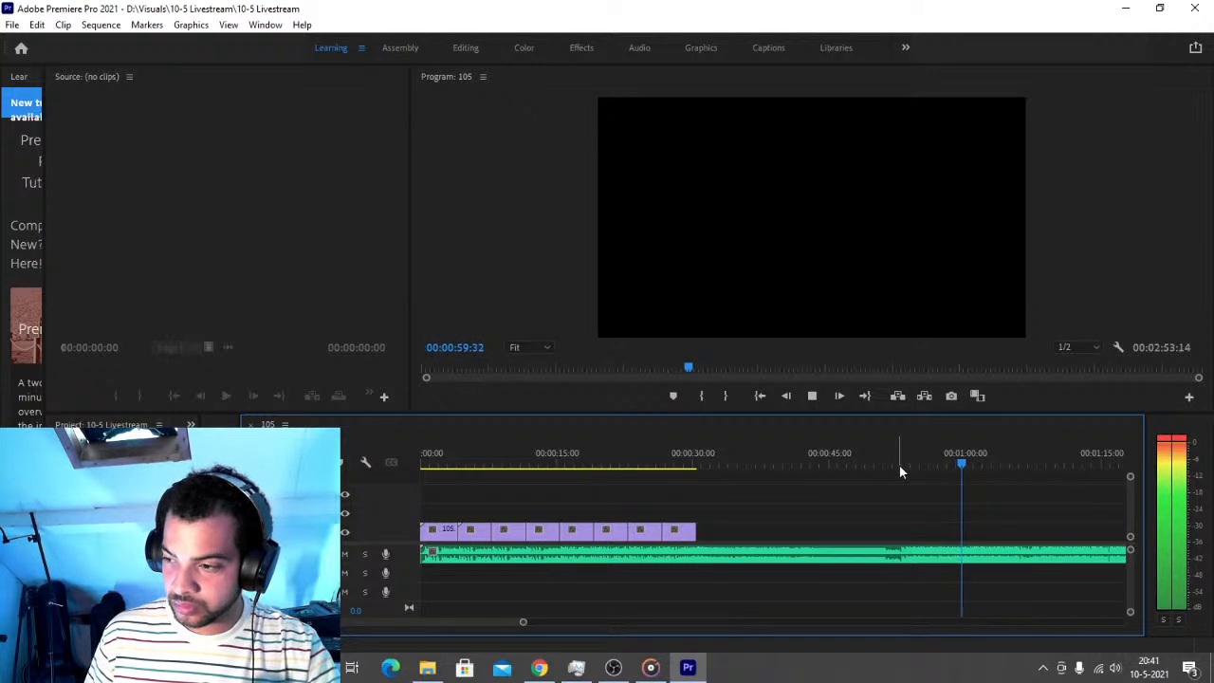
{"action": "key", "text": "space"}
{"action": "key", "text": "ctrl+s"}
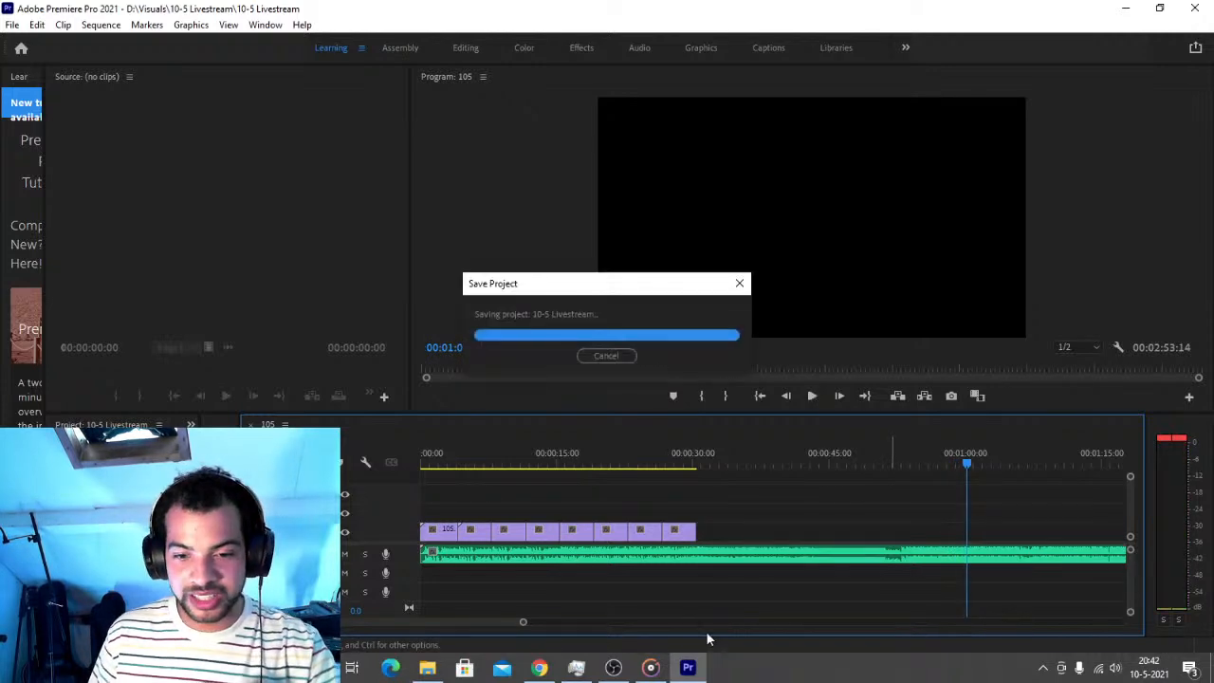
Save the 10-5 Livestream project again and close Premiere Pro
{"action": "mouse_move", "coordinate": [612, 670]}
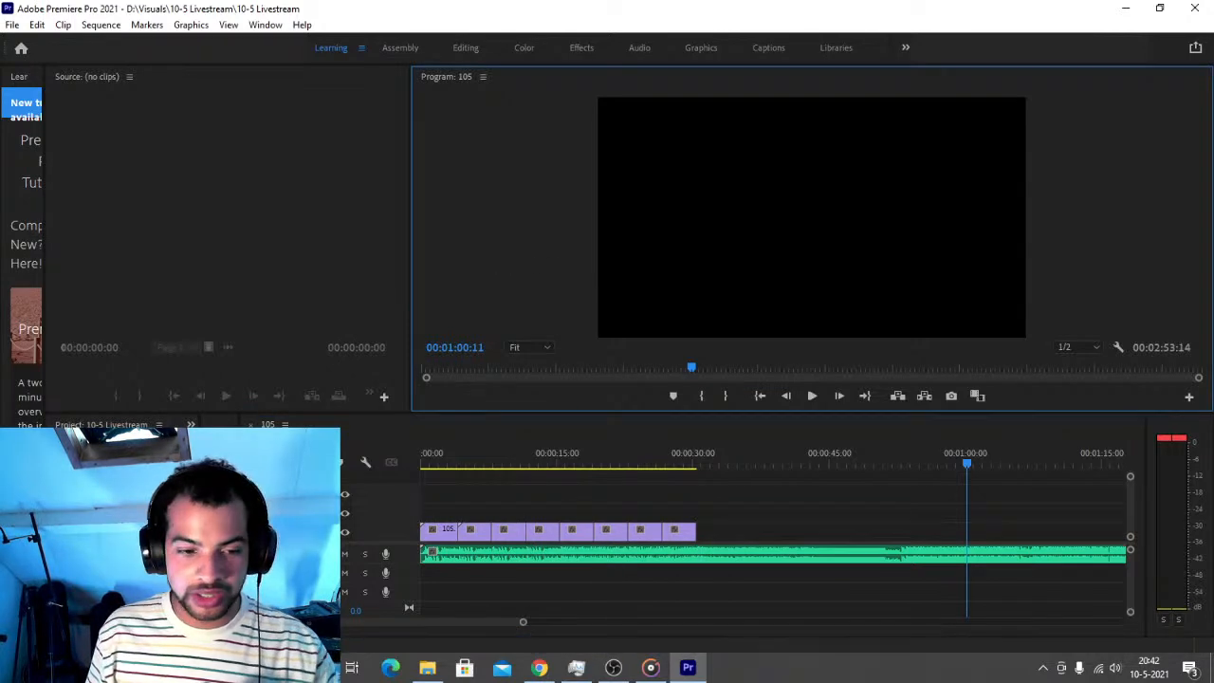
{"action": "key", "text": "super+s"}
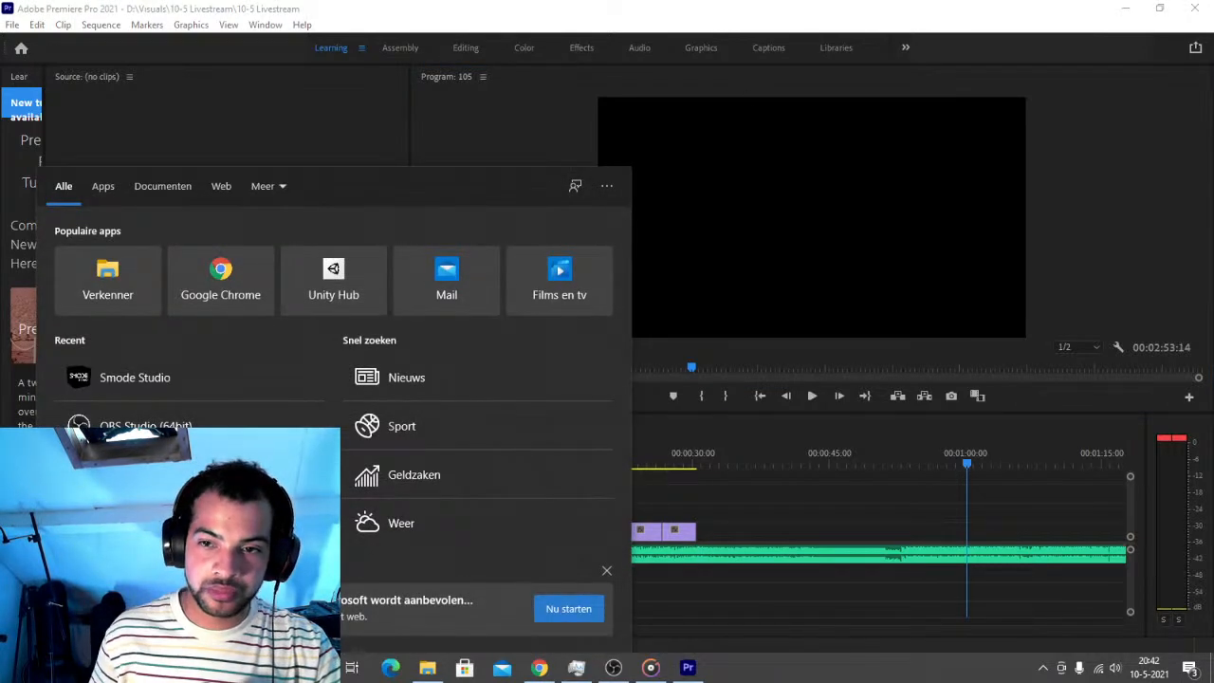
{"action": "left_click", "coordinate": [1155, 230]}
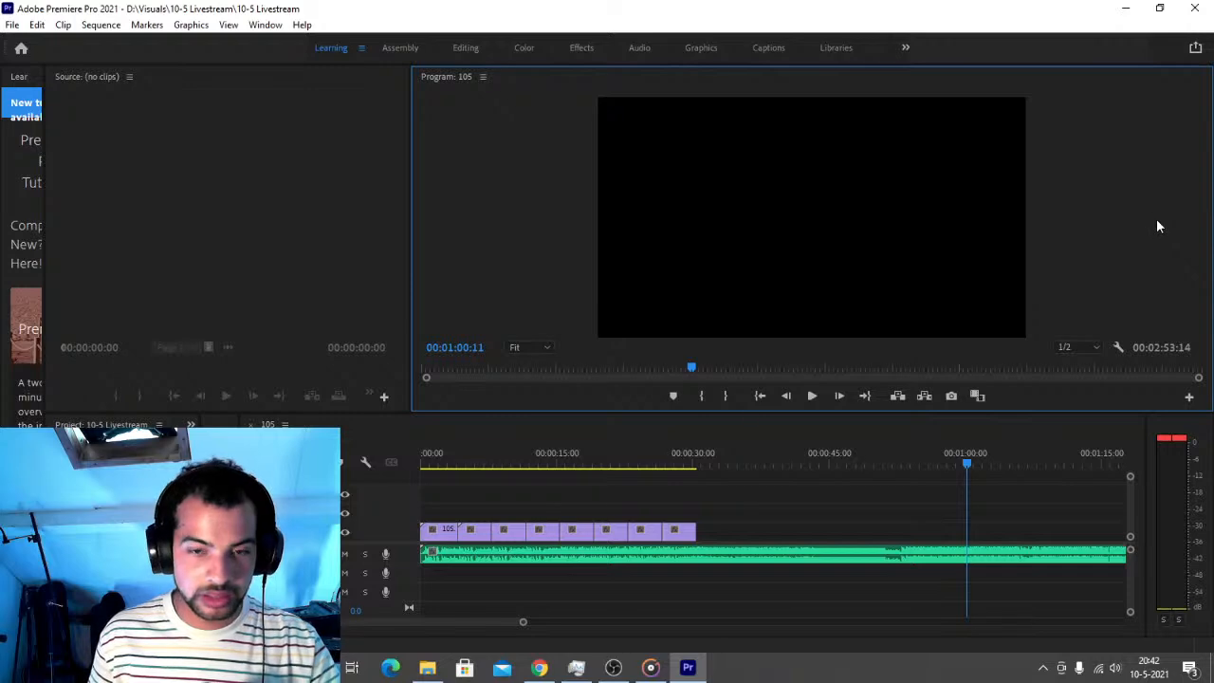
{"action": "key", "text": "ctrl+s"}
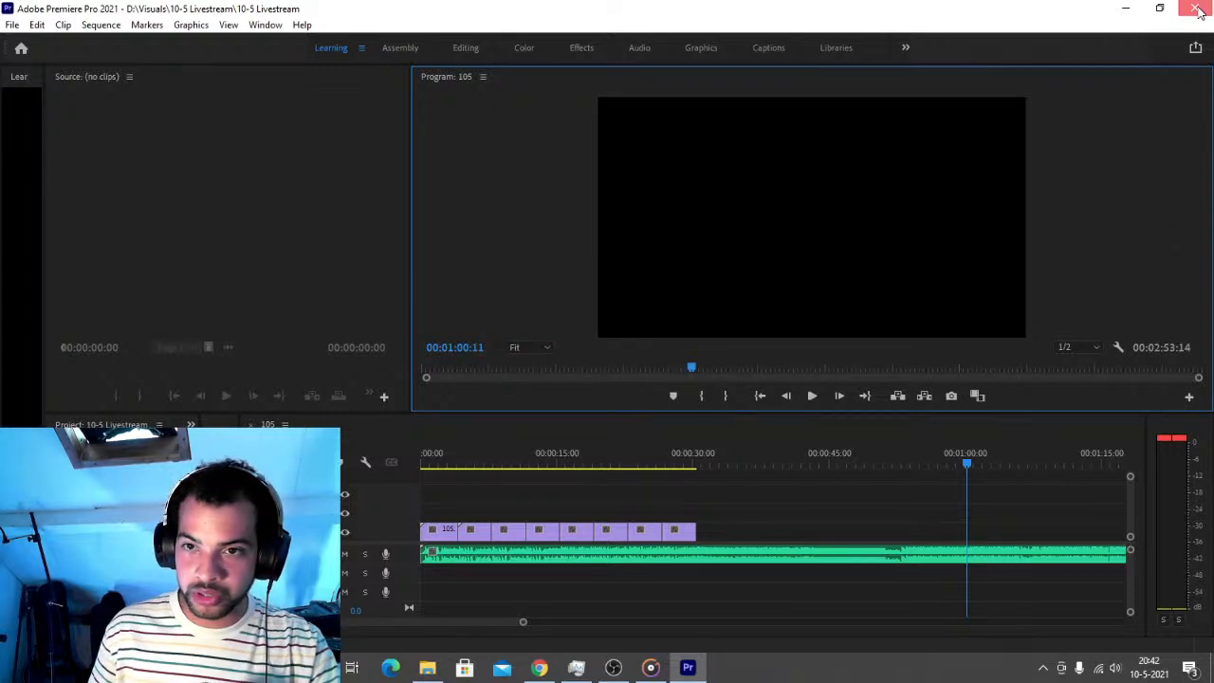
{"action": "left_click", "coordinate": [1197, 9]}
Launch Smode and create a new 1920 x 1080 compo with a main timeline, a camera and a frame rate of 50
{"action": "key", "text": "super"}
{"action": "type", "text": "smode"}
{"action": "key", "text": "Return"}
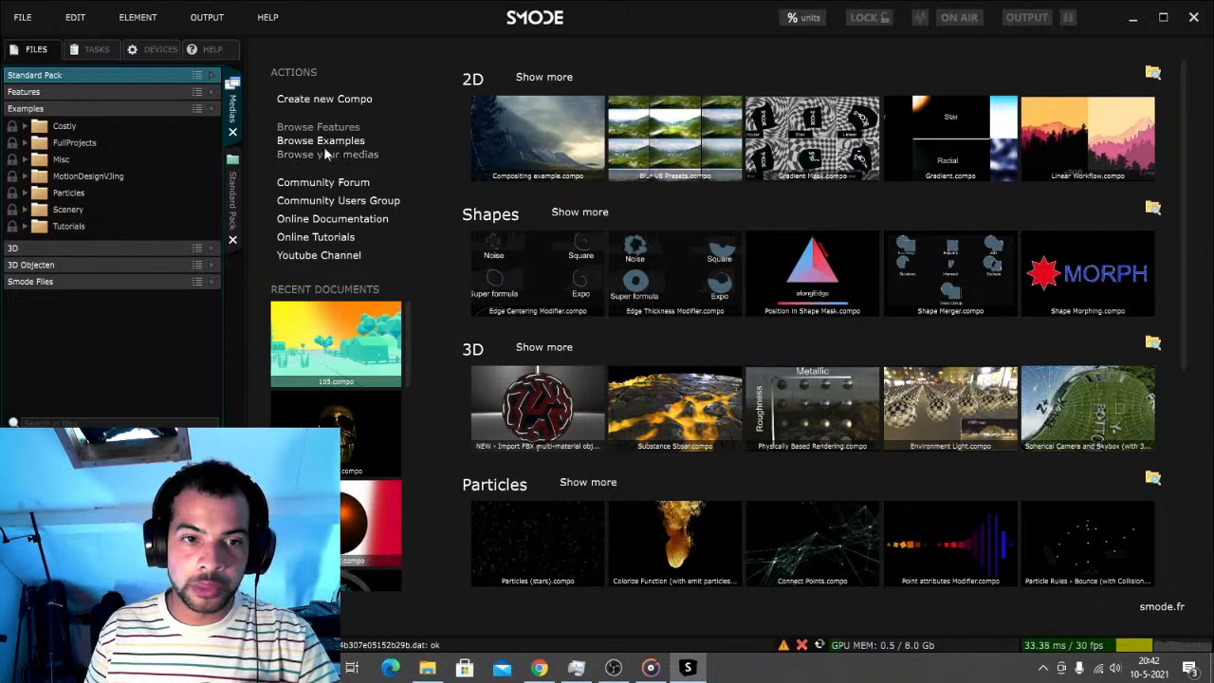
{"action": "left_click", "coordinate": [329, 99]}
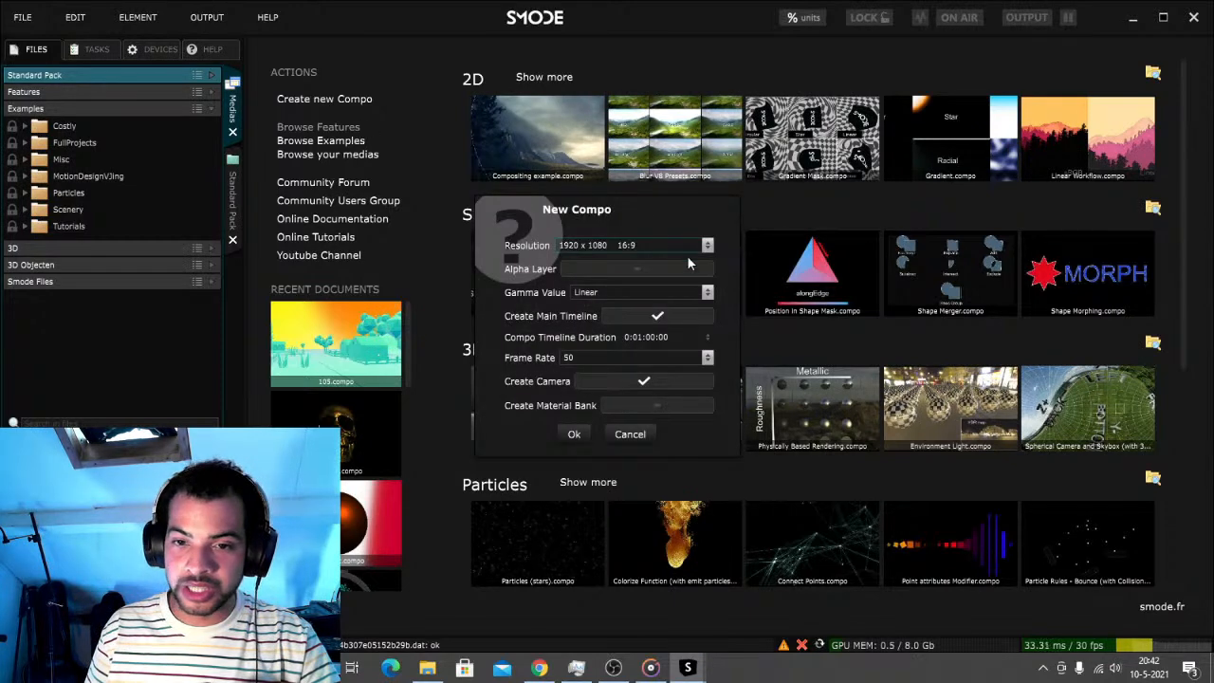
{"action": "left_click", "coordinate": [573, 436]}
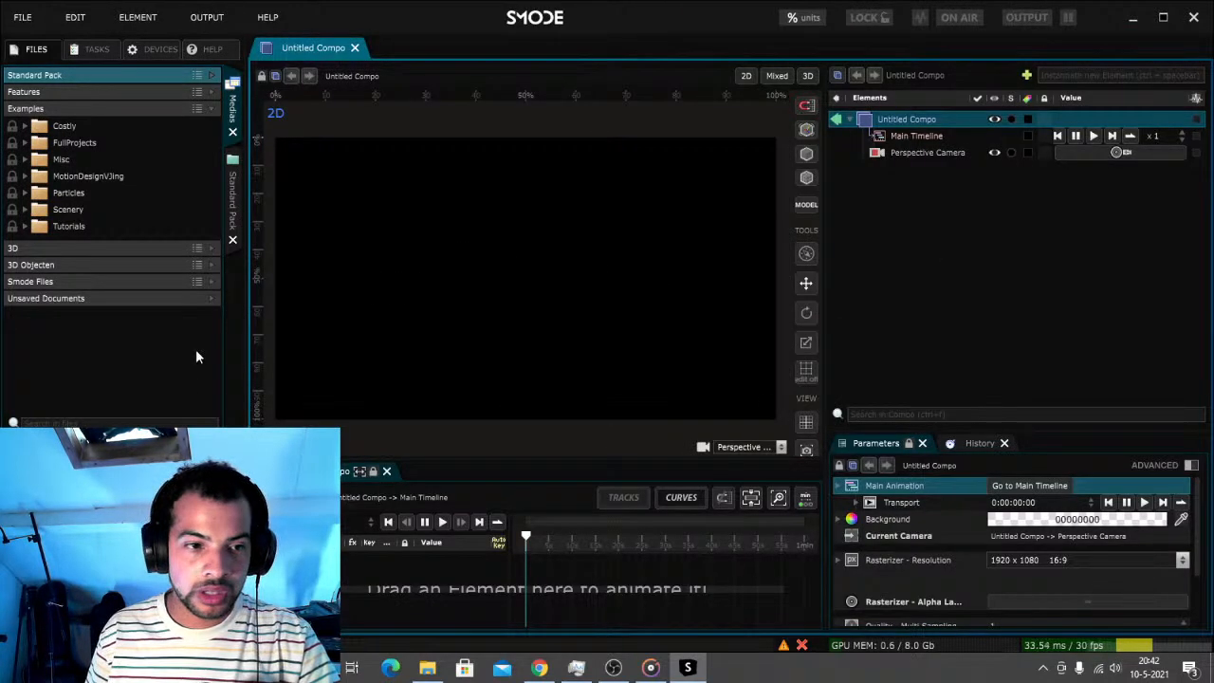
Add Penguin.obj from the 3D Objecten files to the compo as reference geometry
{"action": "left_click", "coordinate": [212, 265]}
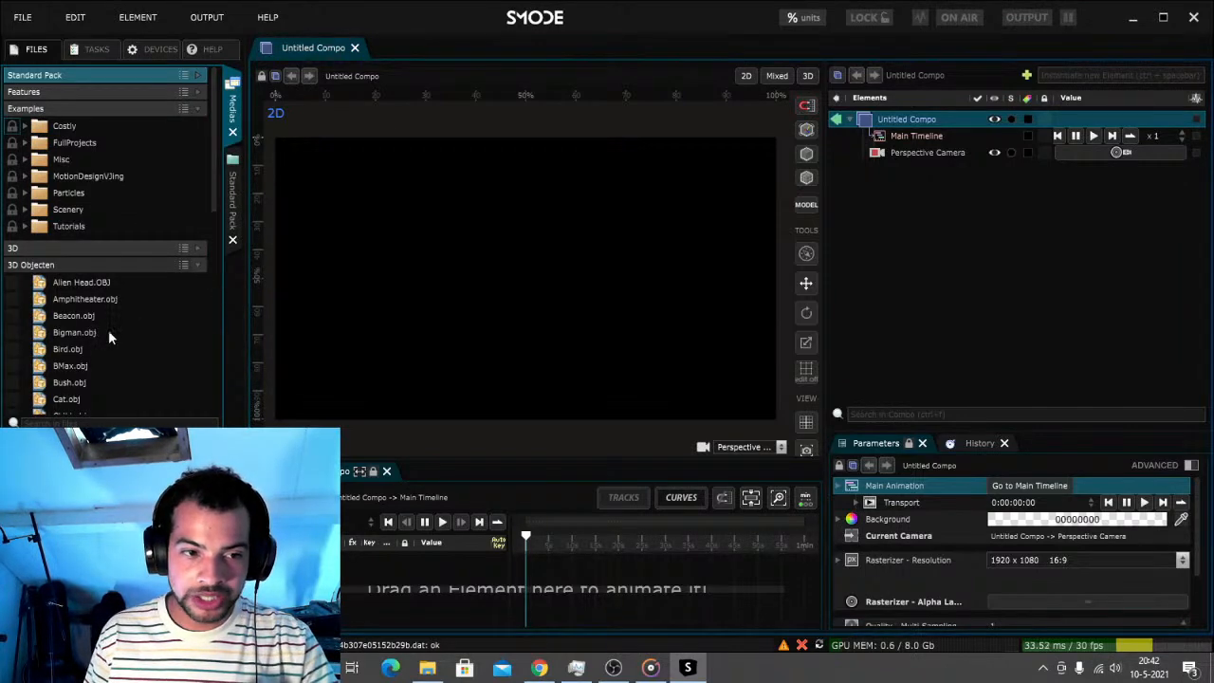
{"action": "scroll", "coordinate": [106, 334], "scroll_direction": "down", "scroll_amount": 5}
{"action": "scroll", "coordinate": [104, 338], "scroll_direction": "down", "scroll_amount": 5}
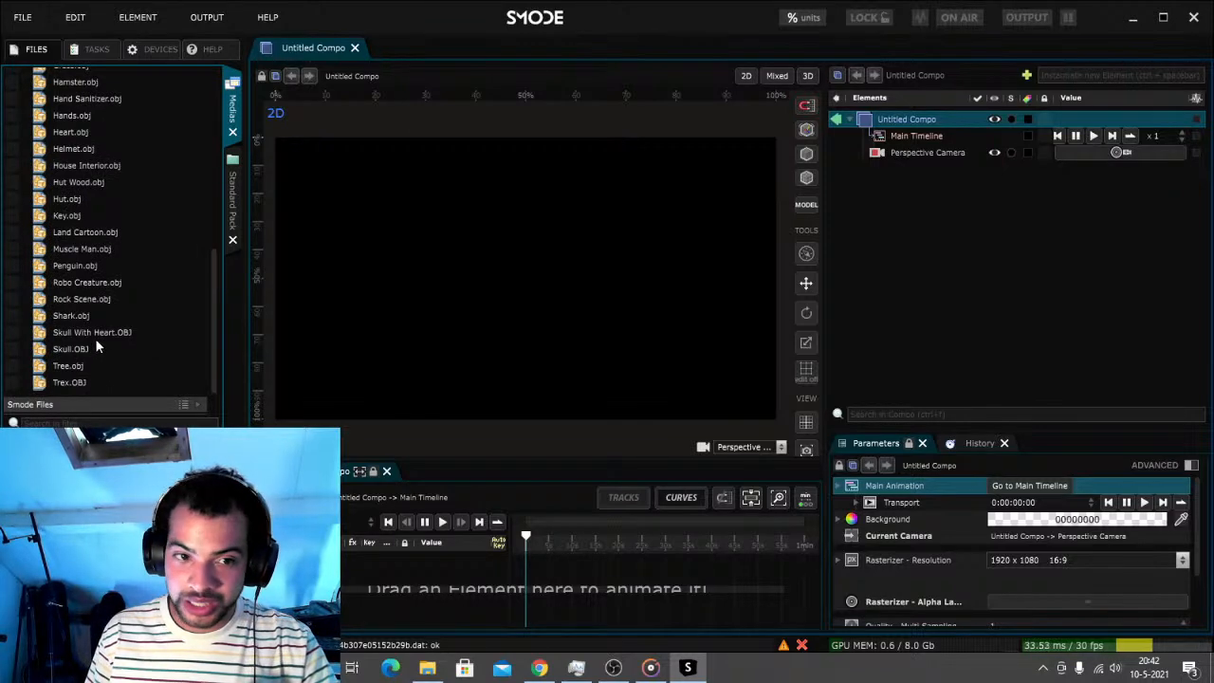
{"action": "scroll", "coordinate": [106, 309], "scroll_direction": "up", "scroll_amount": 1}
{"action": "scroll", "coordinate": [108, 306], "scroll_direction": "up", "scroll_amount": 1}
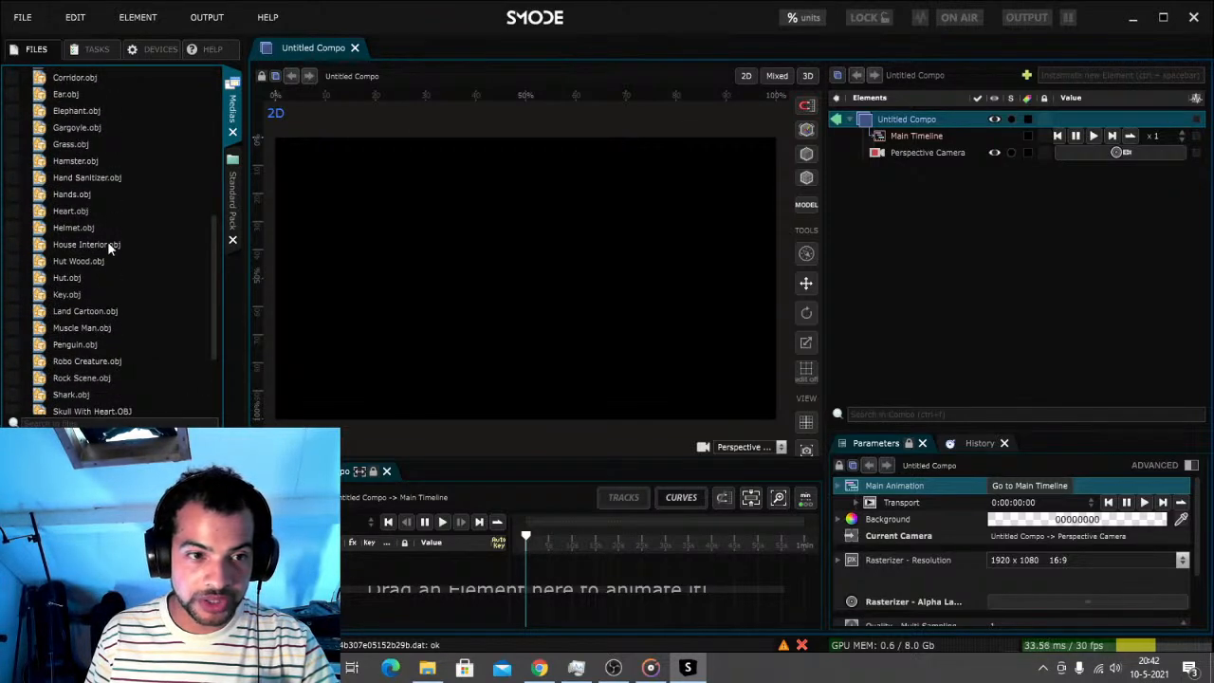
{"action": "left_click", "coordinate": [85, 347]}
{"action": "left_click_drag", "start_coordinate": [75, 344], "coordinate": [943, 269]}
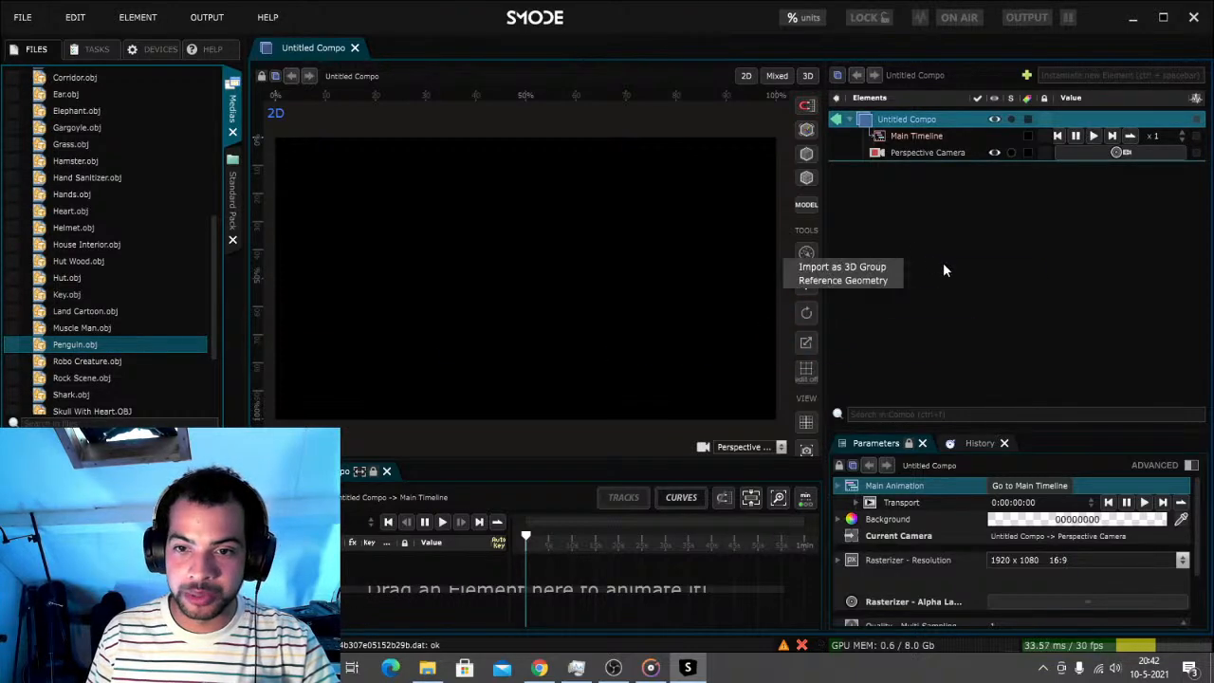
{"action": "left_click", "coordinate": [843, 281]}
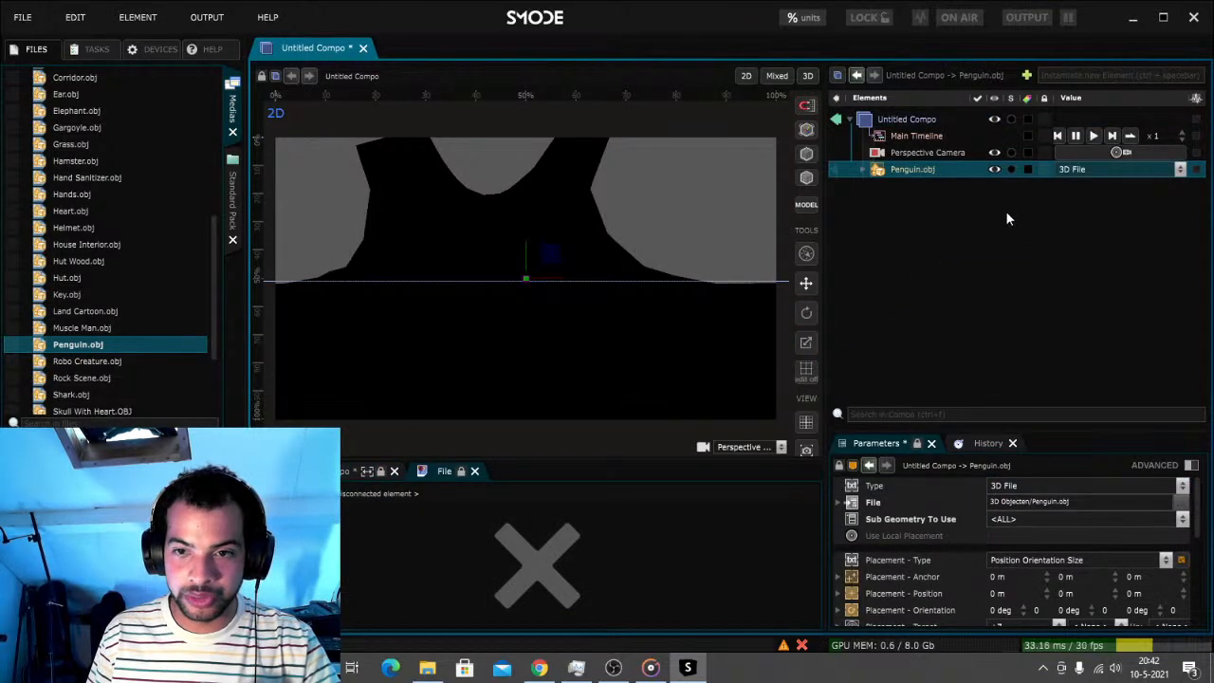
Scale the penguin model to 0.07 and set its position to 1.49 m in X and -0.86 m in Y
{"action": "scroll", "coordinate": [937, 556], "scroll_direction": "down", "scroll_amount": 2}
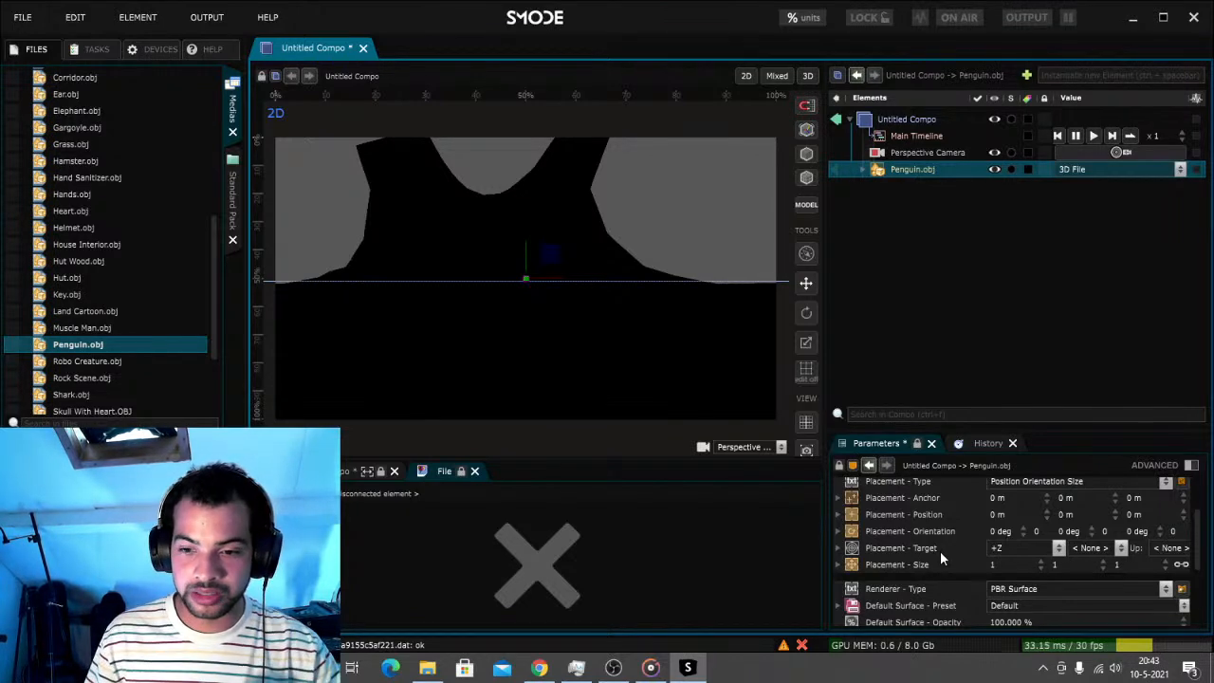
{"action": "left_click_drag", "start_coordinate": [996, 564], "coordinate": [996, 649]}
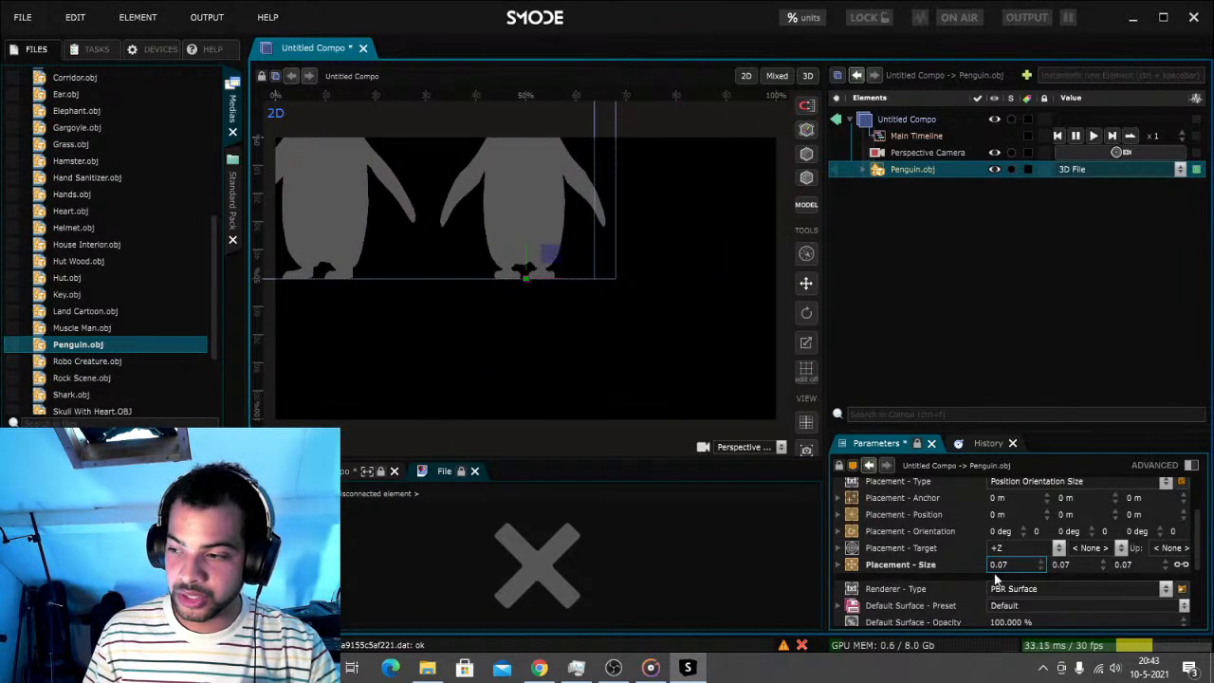
{"action": "left_click_drag", "start_coordinate": [1065, 514], "coordinate": [1065, 566]}
{"action": "left_click_drag", "start_coordinate": [1006, 515], "coordinate": [1007, 426]}
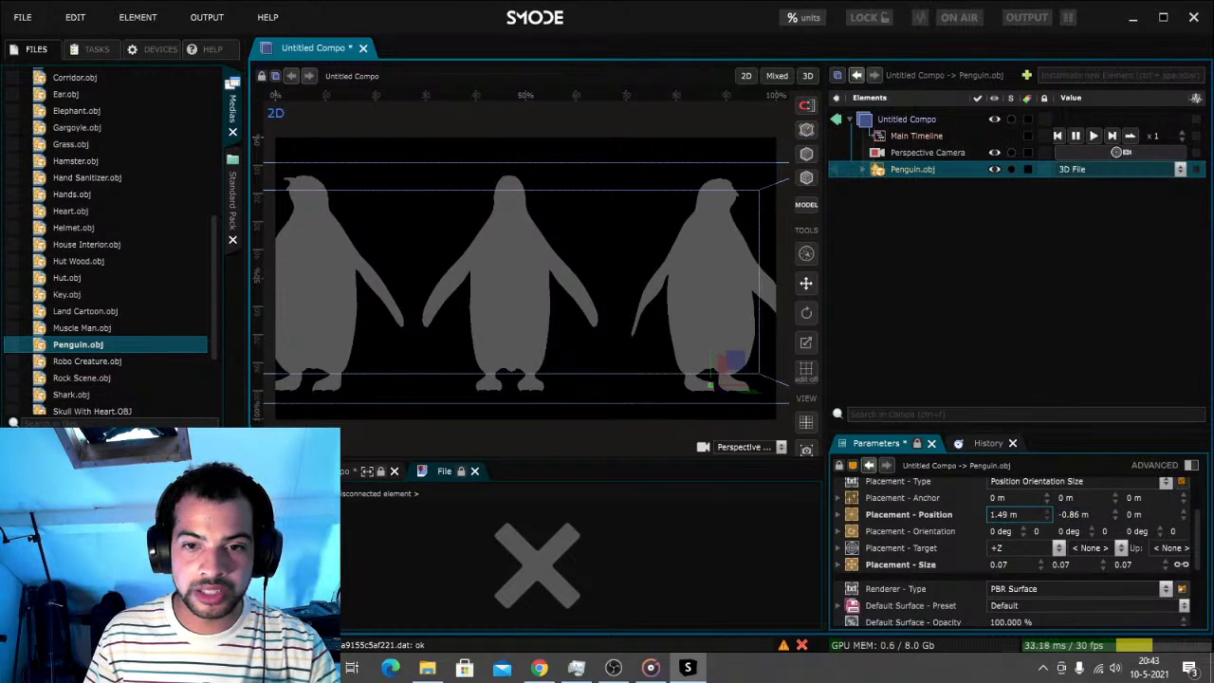
Hide the penguin model in the compo
{"action": "left_click", "coordinate": [994, 170]}
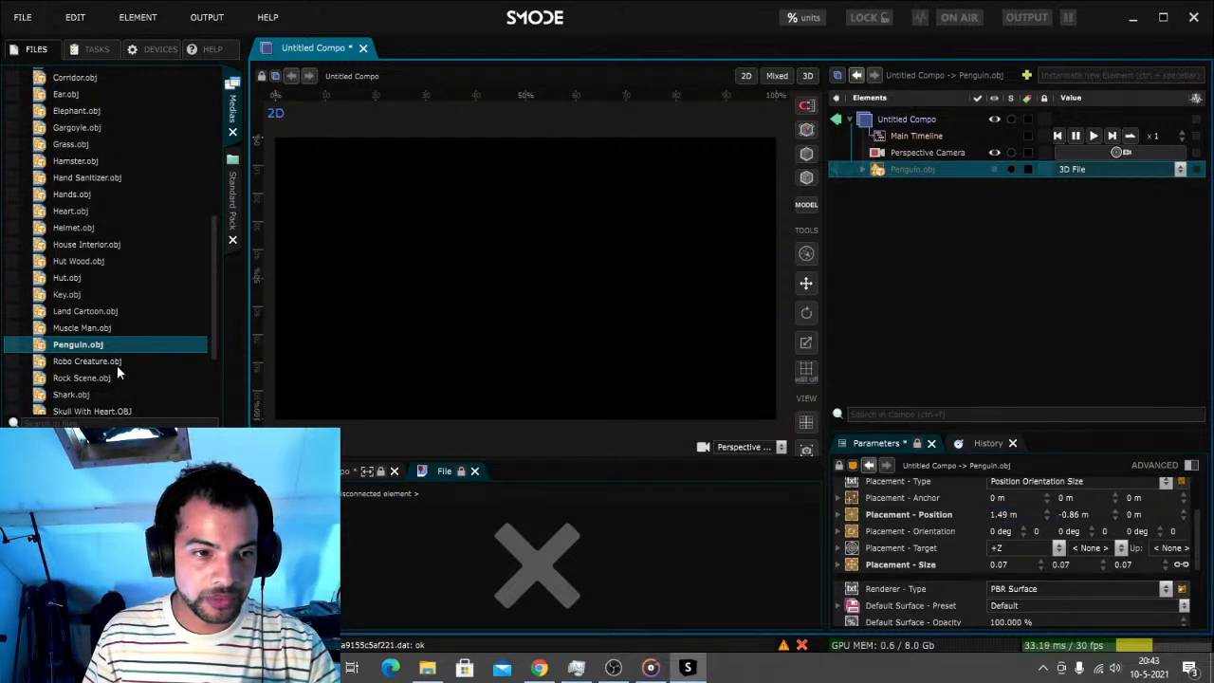
Add Hamster.obj from the 3D Objecten files as reference geometry and scale it to 0.48
{"action": "scroll", "coordinate": [117, 365], "scroll_direction": "up", "scroll_amount": 1}
{"action": "left_click_drag", "start_coordinate": [94, 206], "coordinate": [894, 246]}
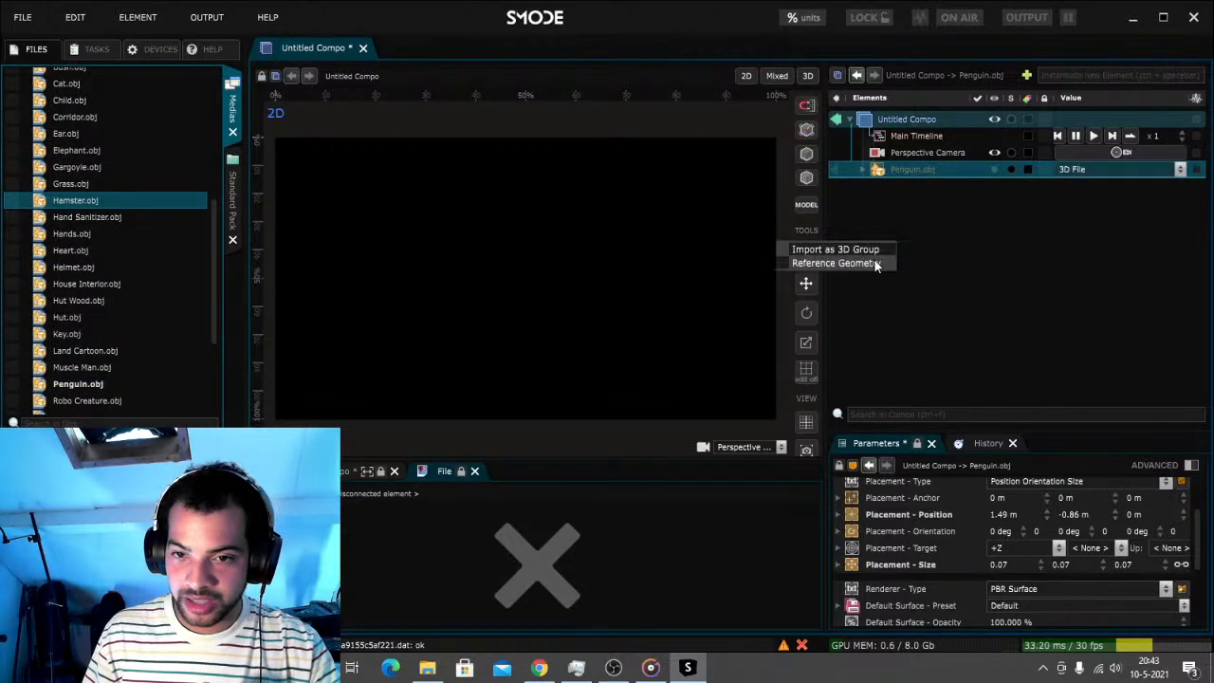
{"action": "left_click", "coordinate": [865, 264]}
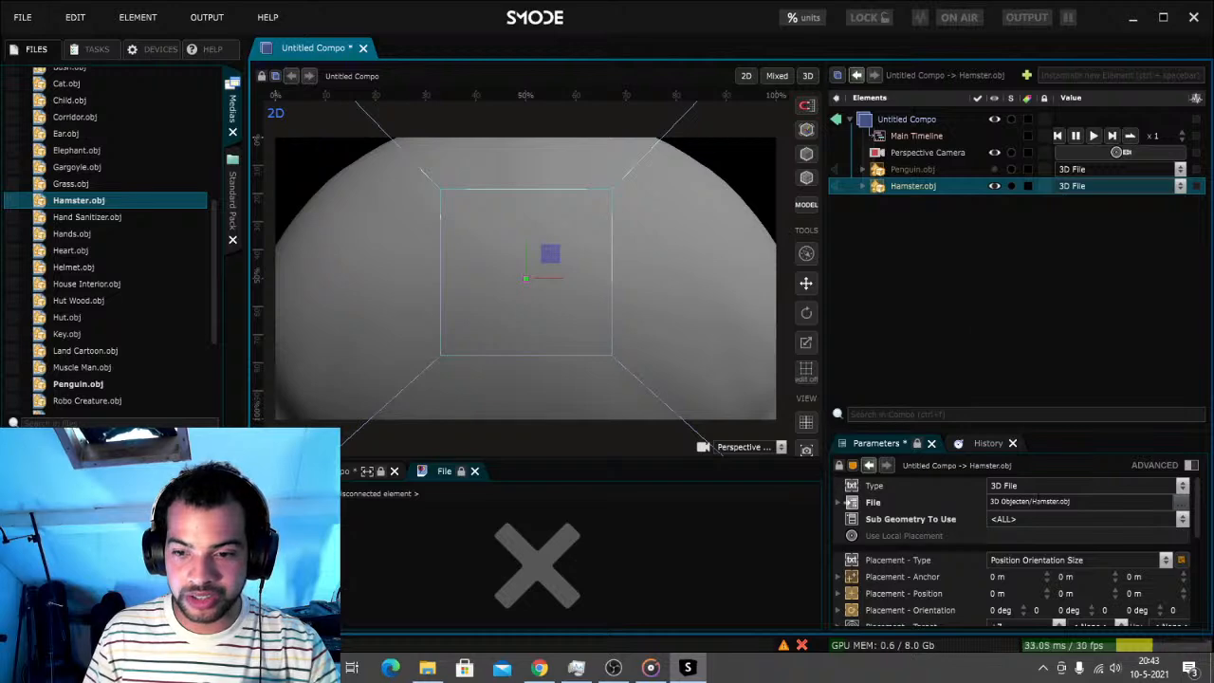
{"action": "scroll", "coordinate": [1007, 611], "scroll_direction": "down", "scroll_amount": 1}
{"action": "left_click_drag", "start_coordinate": [1006, 605], "coordinate": [1007, 654]}
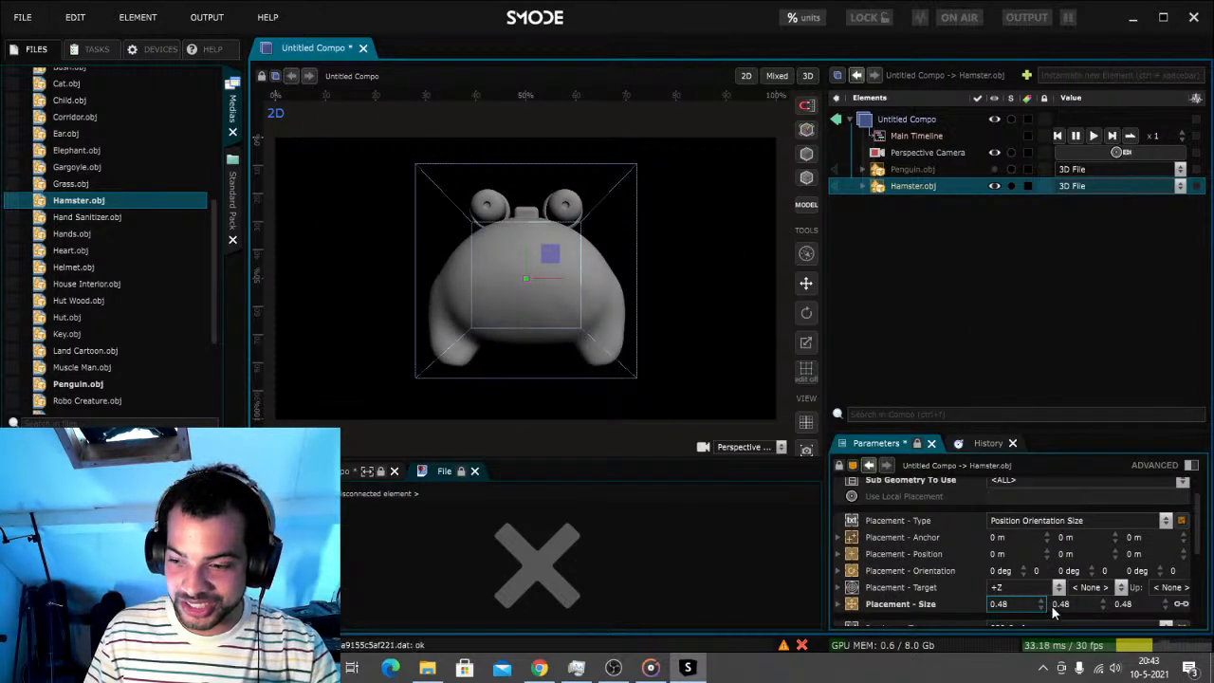
Rotate the hamster to 180 degrees in Y, inspect it in the 3D view, and tilt it to about -6.4 degrees in X
{"action": "double_click", "coordinate": [1069, 571]}
{"action": "type", "text": "180"}
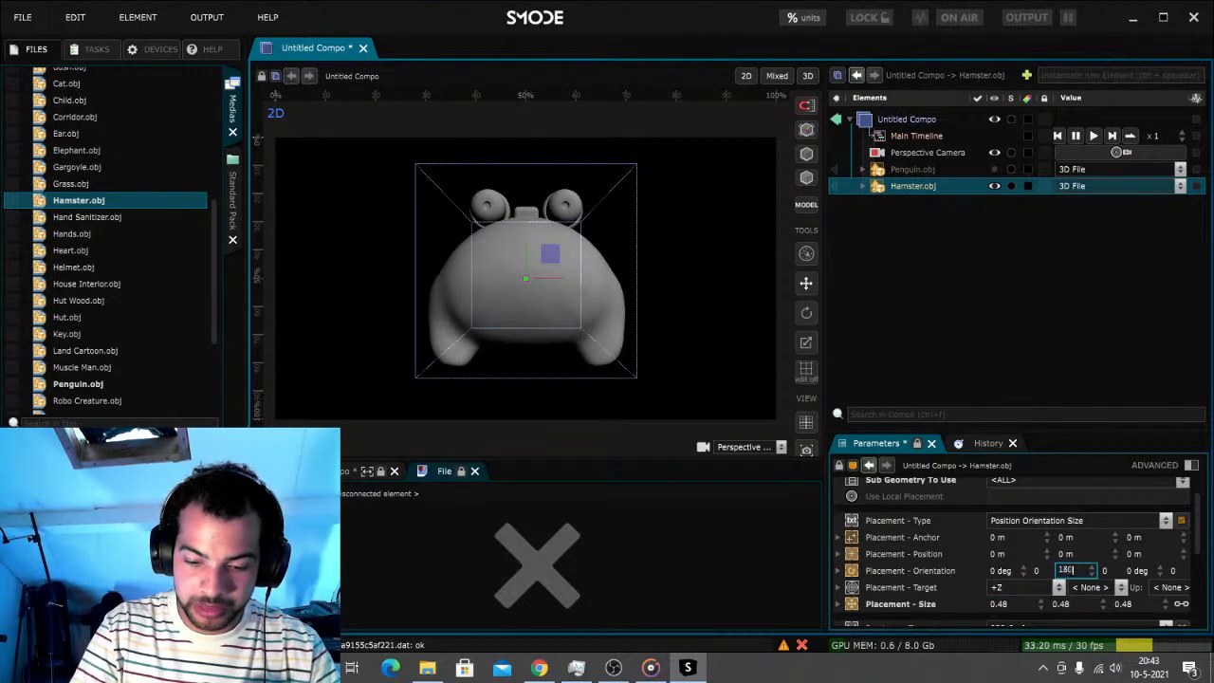
{"action": "key", "text": "Return"}
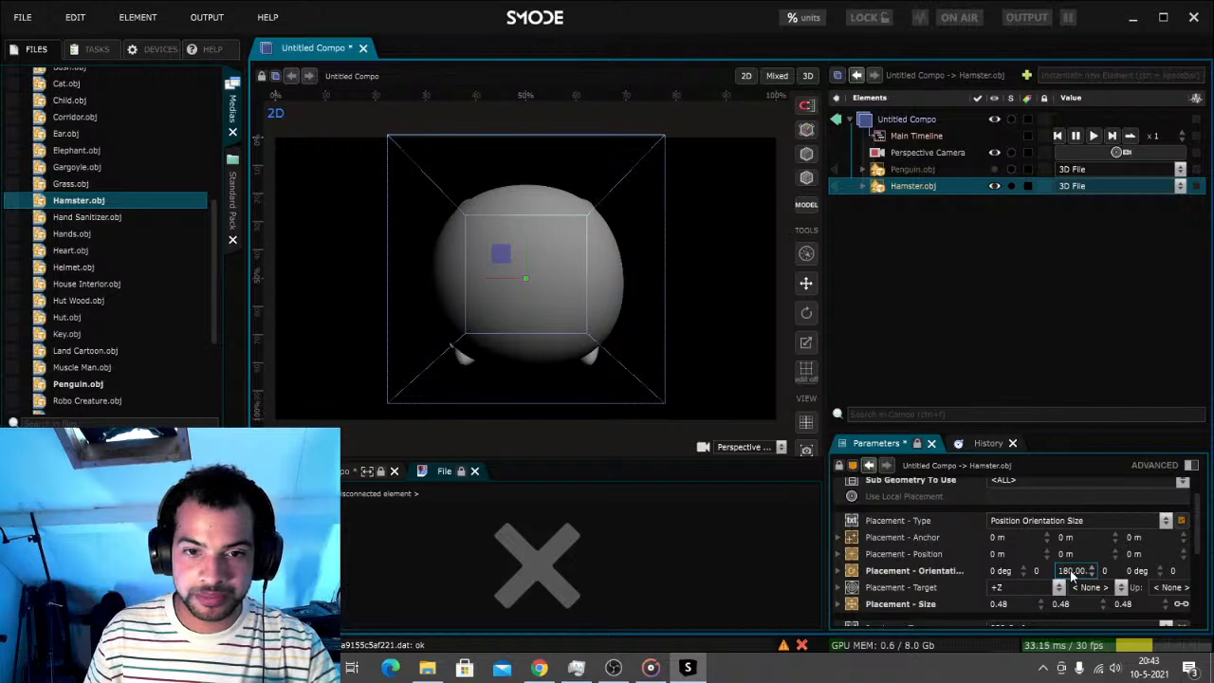
{"action": "left_click", "coordinate": [807, 76]}
{"action": "scroll", "coordinate": [623, 299], "scroll_direction": "up", "scroll_amount": 8}
{"action": "scroll", "coordinate": [645, 282], "scroll_direction": "down", "scroll_amount": 9}
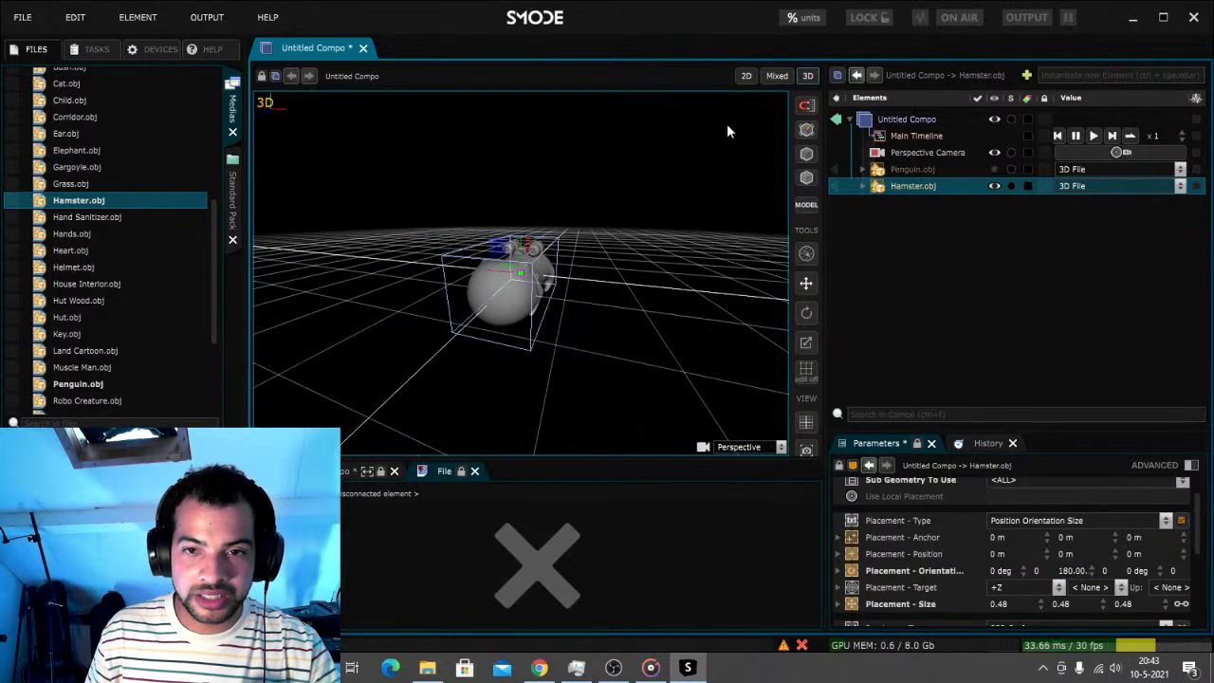
{"action": "left_click", "coordinate": [748, 77]}
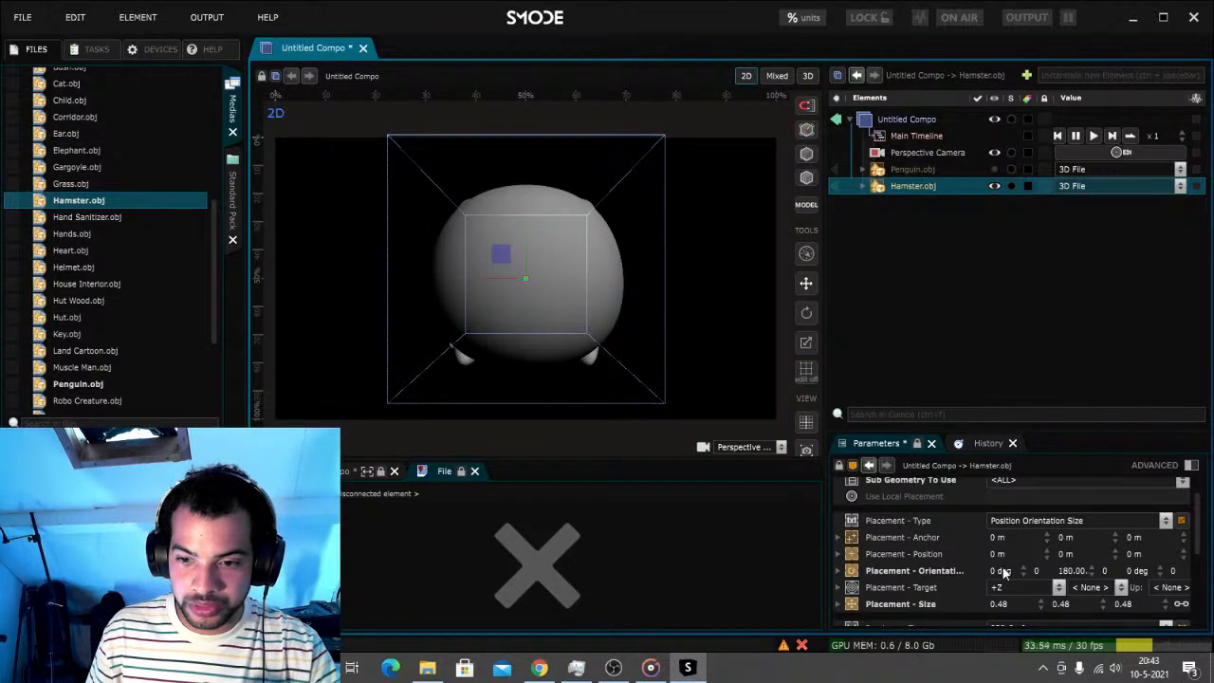
{"action": "mouse_move", "coordinate": [1004, 570]}
{"action": "left_mouse_down"}
{"action": "mouse_move", "coordinate": [1142, 570]}
{"action": "mouse_move", "coordinate": [607, 570]}
{"action": "mouse_move", "coordinate": [982, 570]}
{"action": "left_mouse_up"}
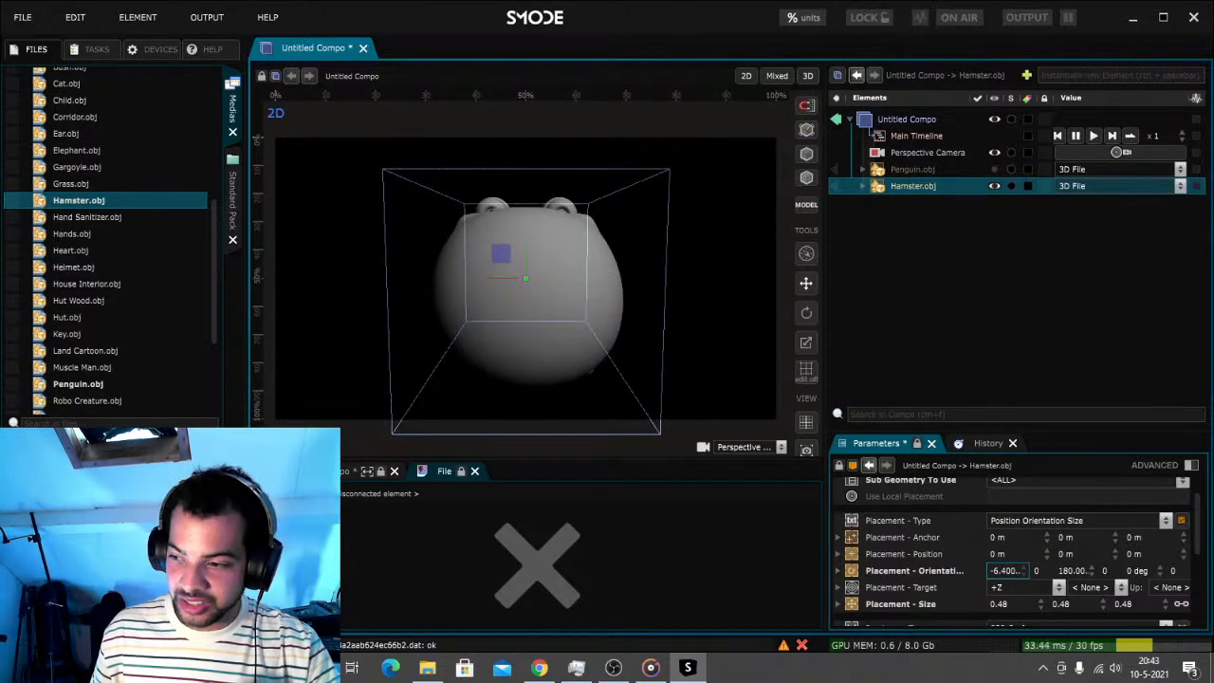
Delete the hamster model from the compo
{"action": "key", "text": "Delete"}
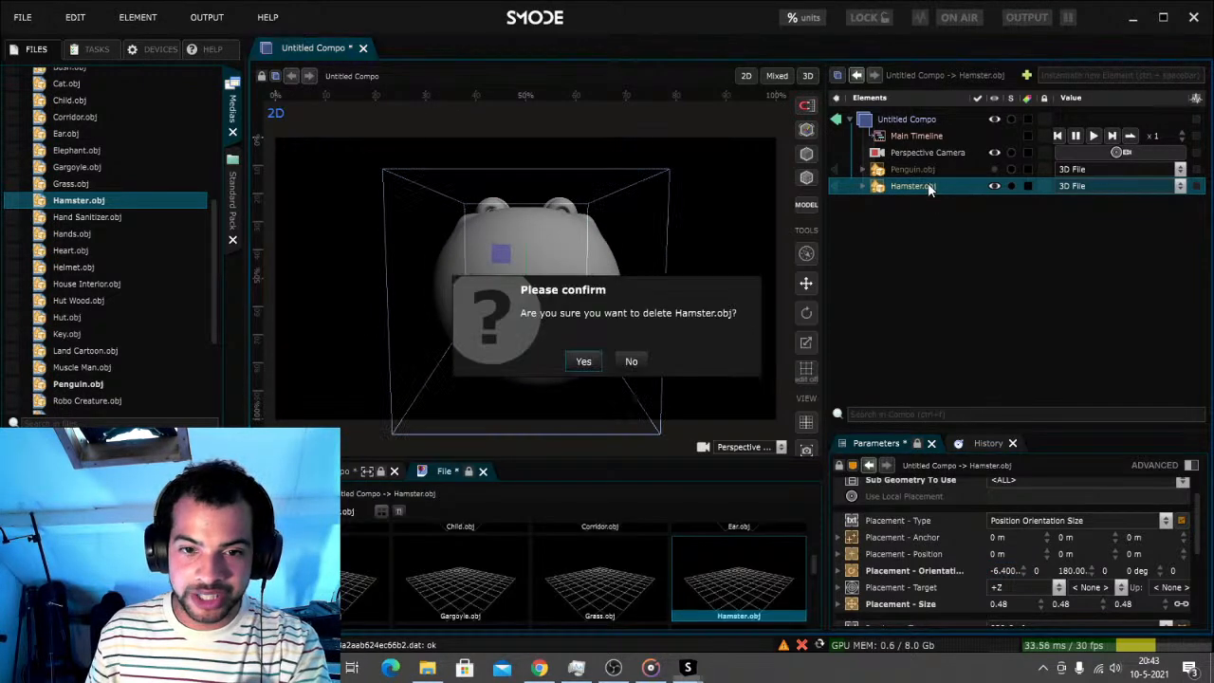
{"action": "left_click", "coordinate": [588, 363]}
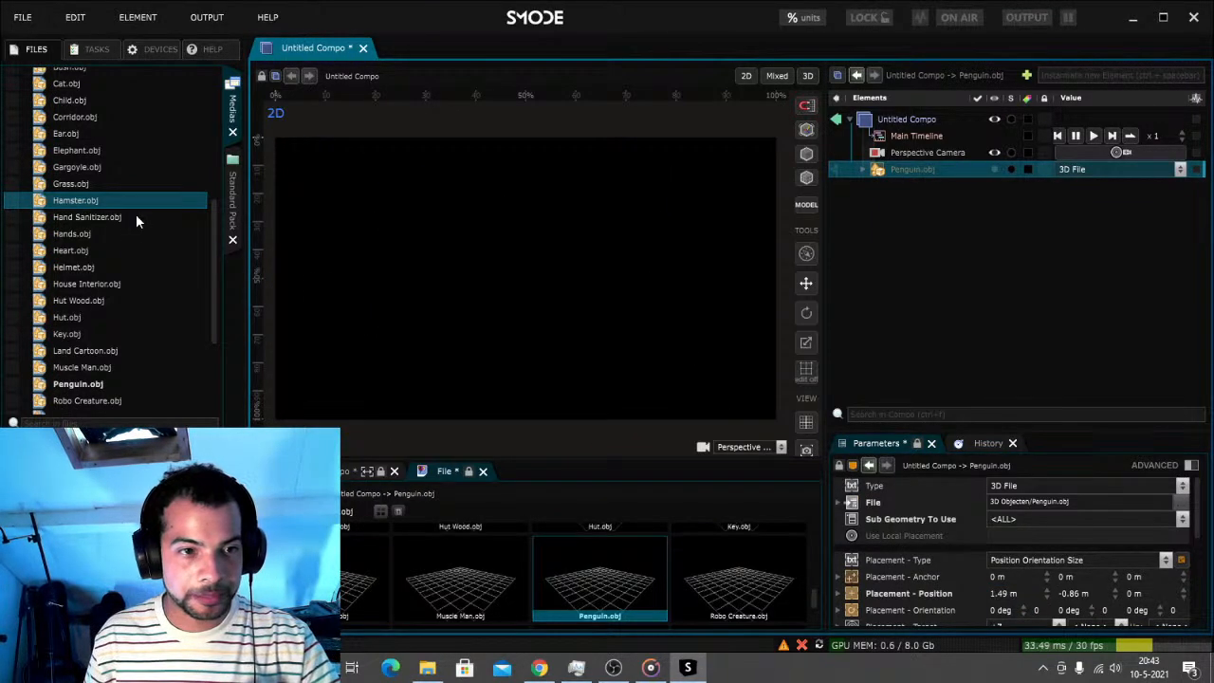
Add Cat.obj from the 3D Objecten files to the compo as reference geometry
{"action": "left_click", "coordinate": [90, 149]}
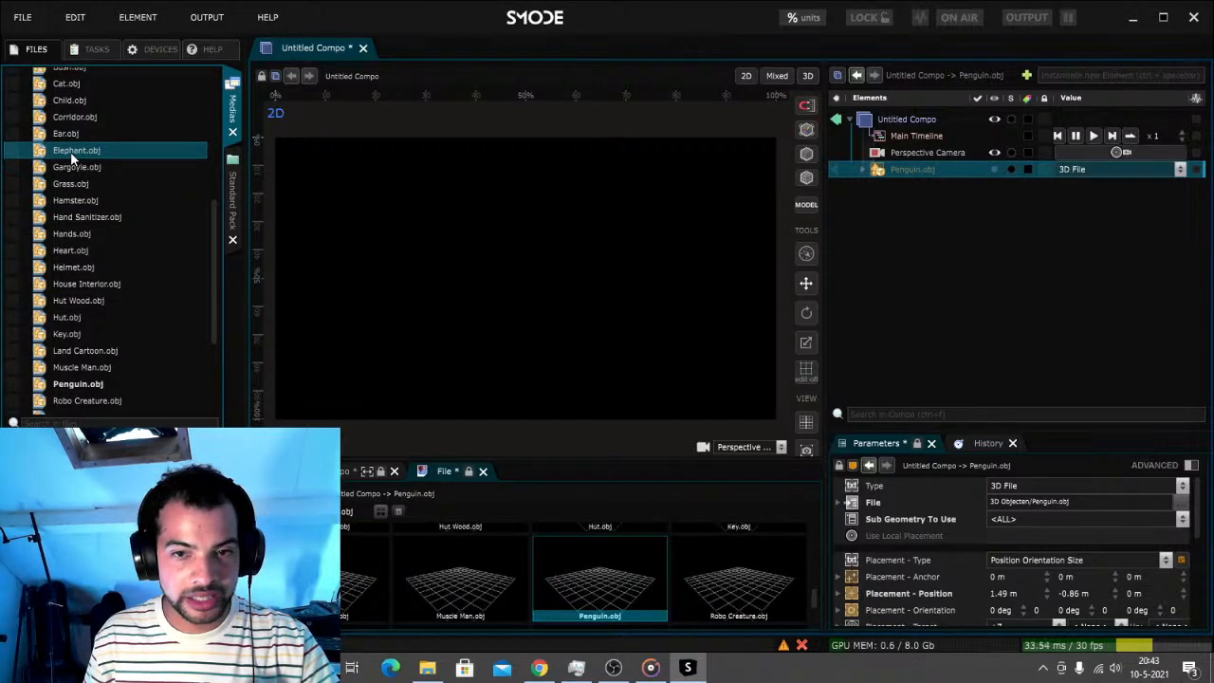
{"action": "left_click", "coordinate": [68, 83]}
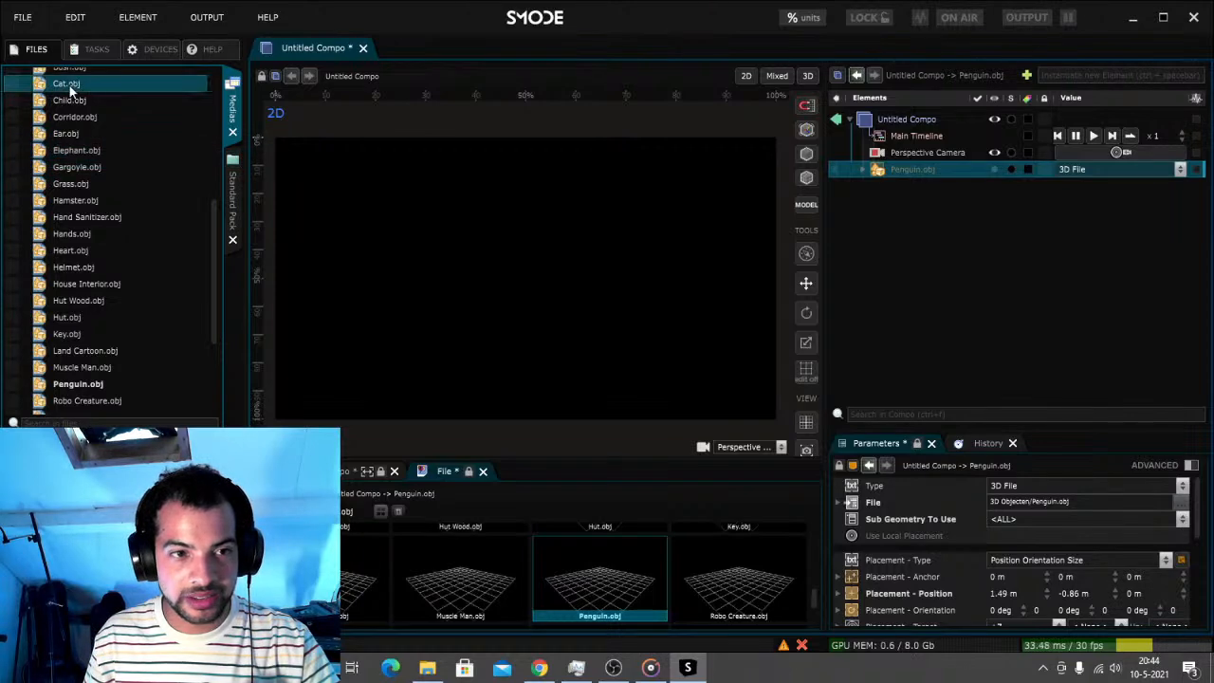
{"action": "left_click_drag", "start_coordinate": [68, 83], "coordinate": [897, 276]}
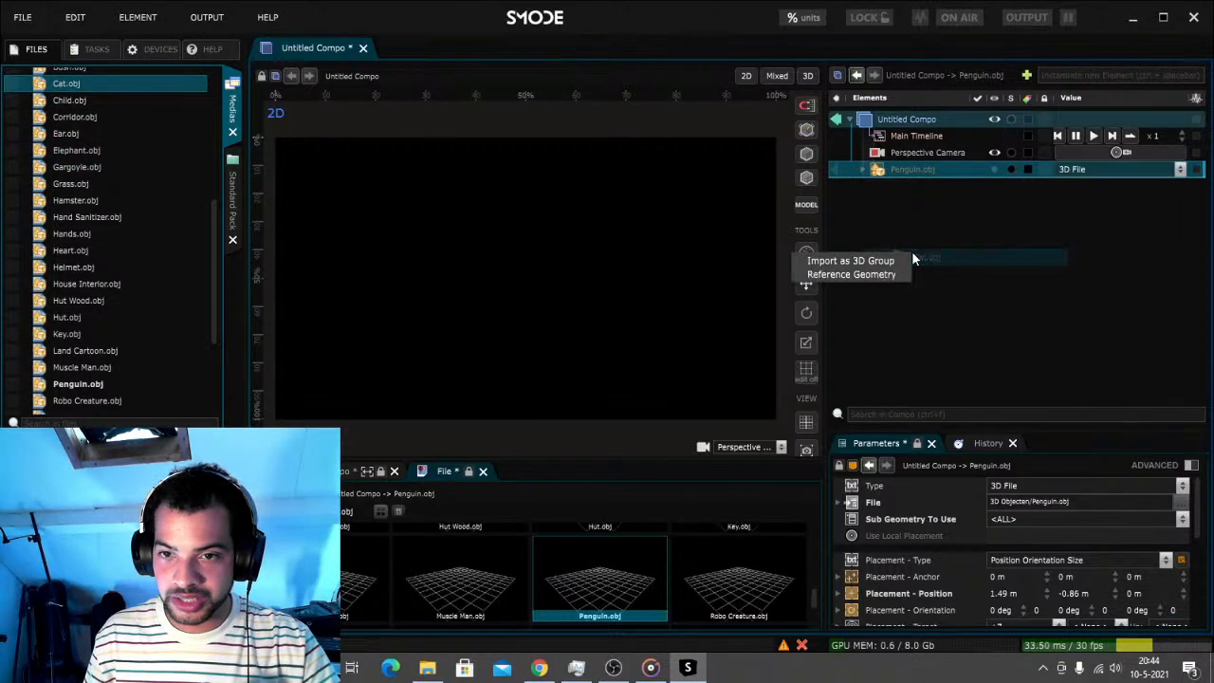
{"action": "left_click", "coordinate": [872, 275]}
Scale the cat model to 0.25 and set its Y position to -0.58 m
{"action": "scroll", "coordinate": [1022, 593], "scroll_direction": "down", "scroll_amount": 3}
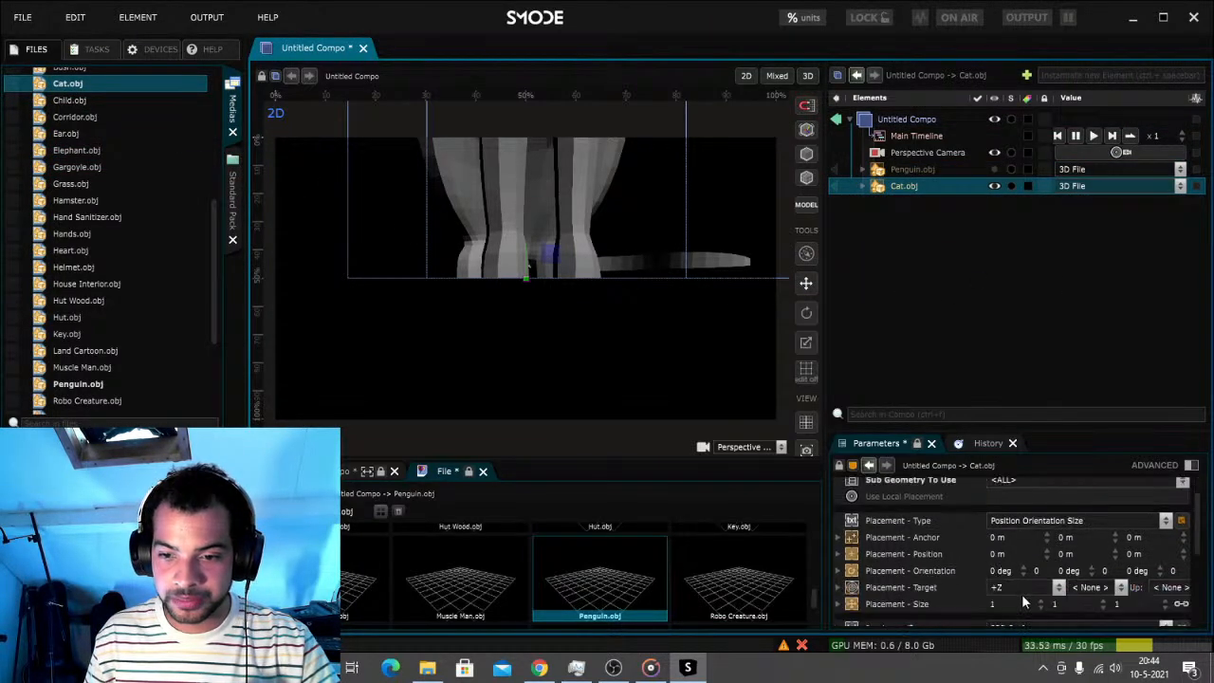
{"action": "left_click_drag", "start_coordinate": [996, 565], "coordinate": [1062, 566]}
{"action": "left_click_drag", "start_coordinate": [1075, 514], "coordinate": [1039, 515]}
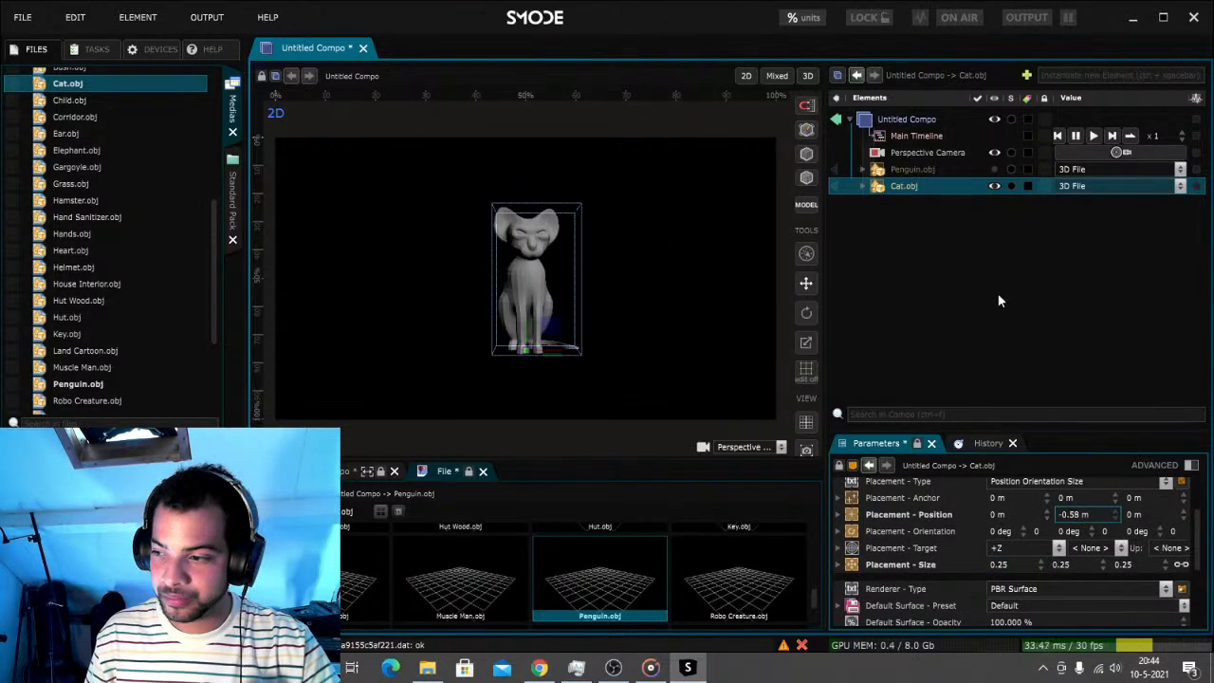
Hide the cat model and add Elephant.obj from the 3D Objecten files as reference geometry
{"action": "left_click", "coordinate": [994, 186]}
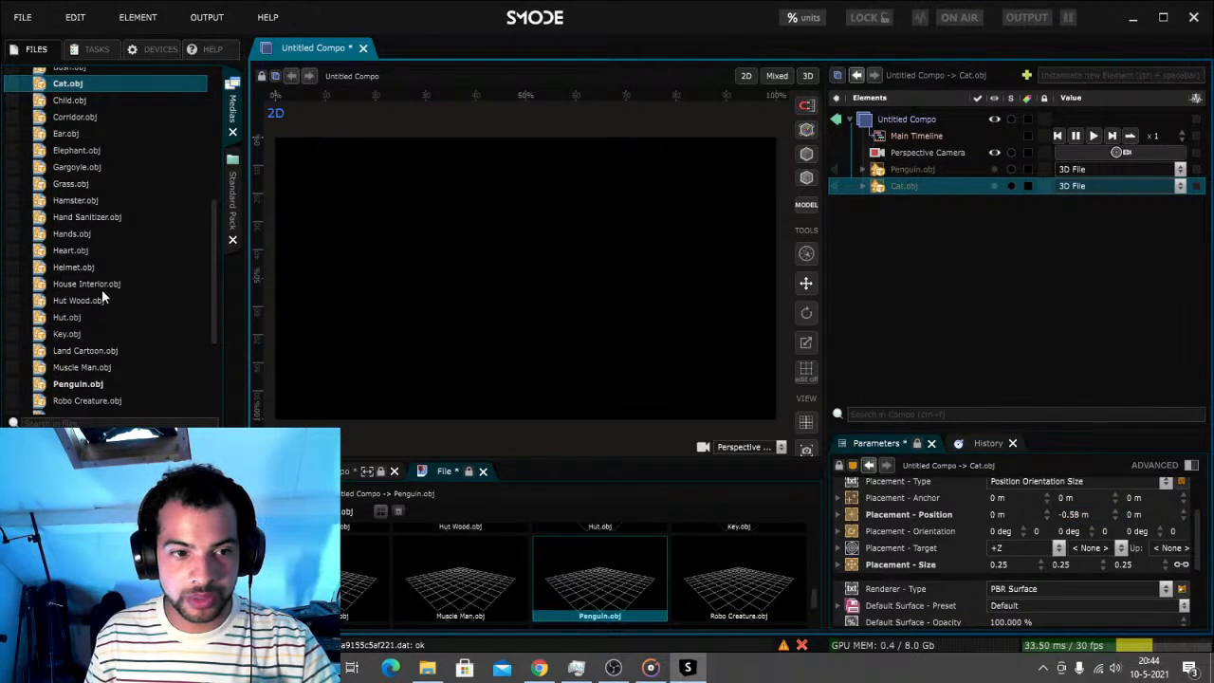
{"action": "scroll", "coordinate": [104, 265], "scroll_direction": "up", "scroll_amount": 5}
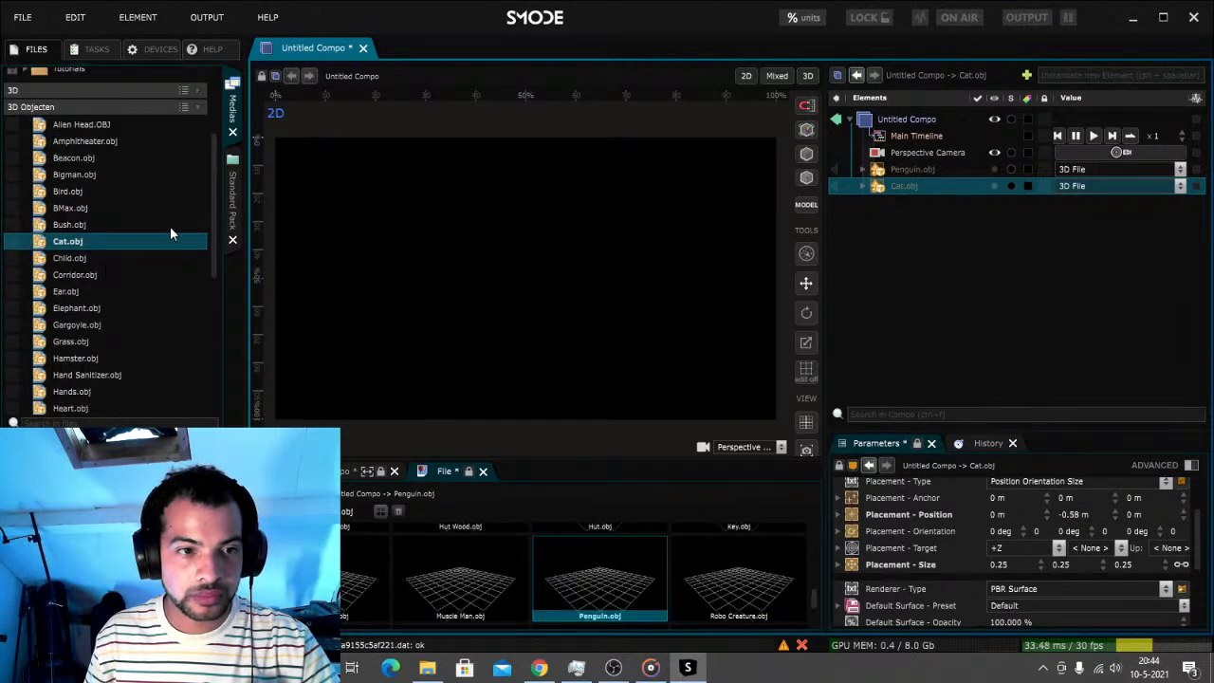
{"action": "left_click", "coordinate": [62, 193]}
{"action": "scroll", "coordinate": [152, 322], "scroll_direction": "down", "scroll_amount": 1}
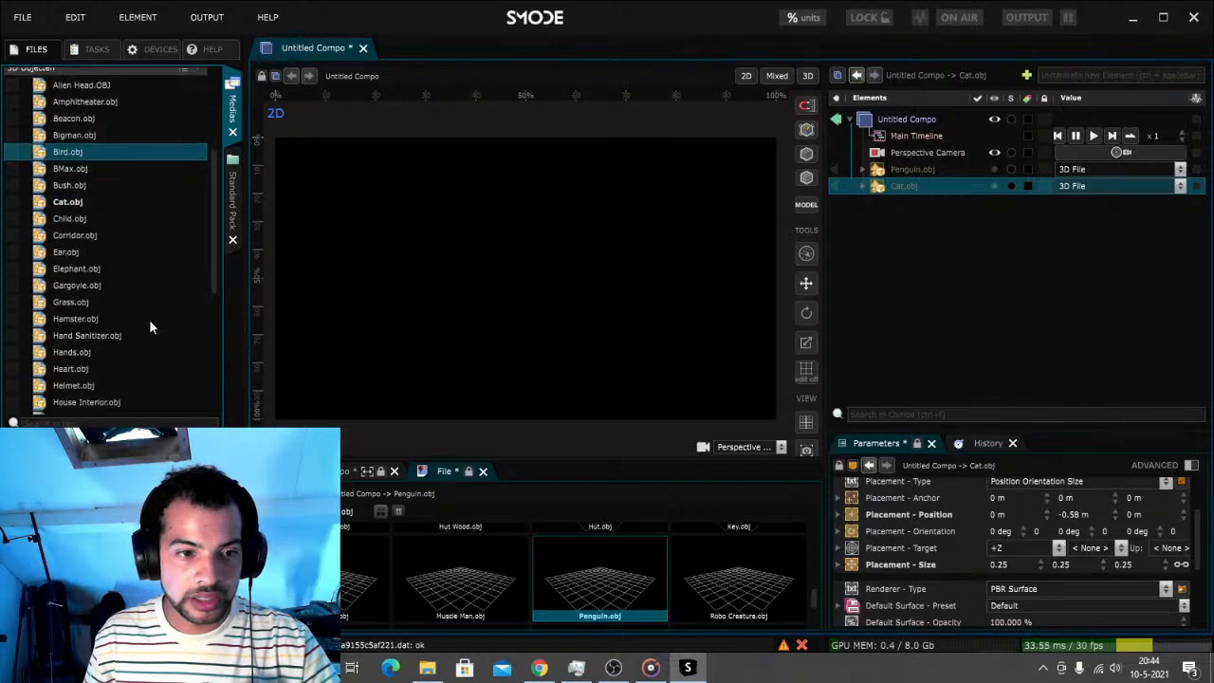
{"action": "left_click_drag", "start_coordinate": [68, 275], "coordinate": [858, 267]}
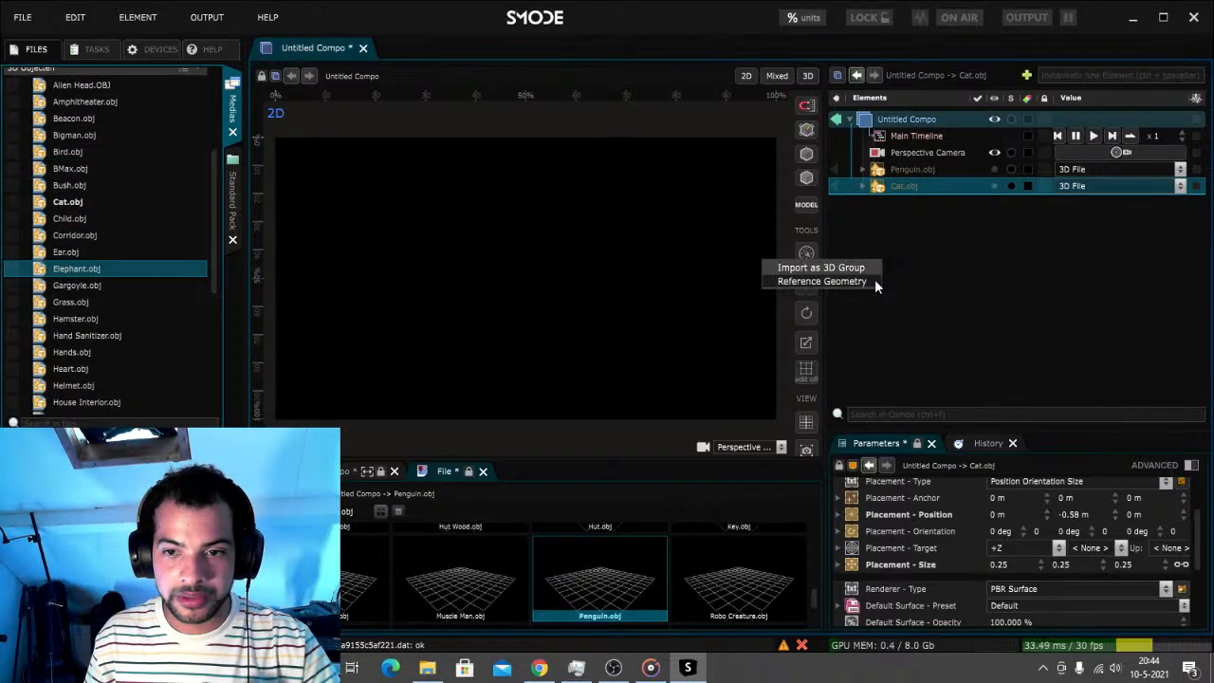
{"action": "left_click", "coordinate": [859, 281]}
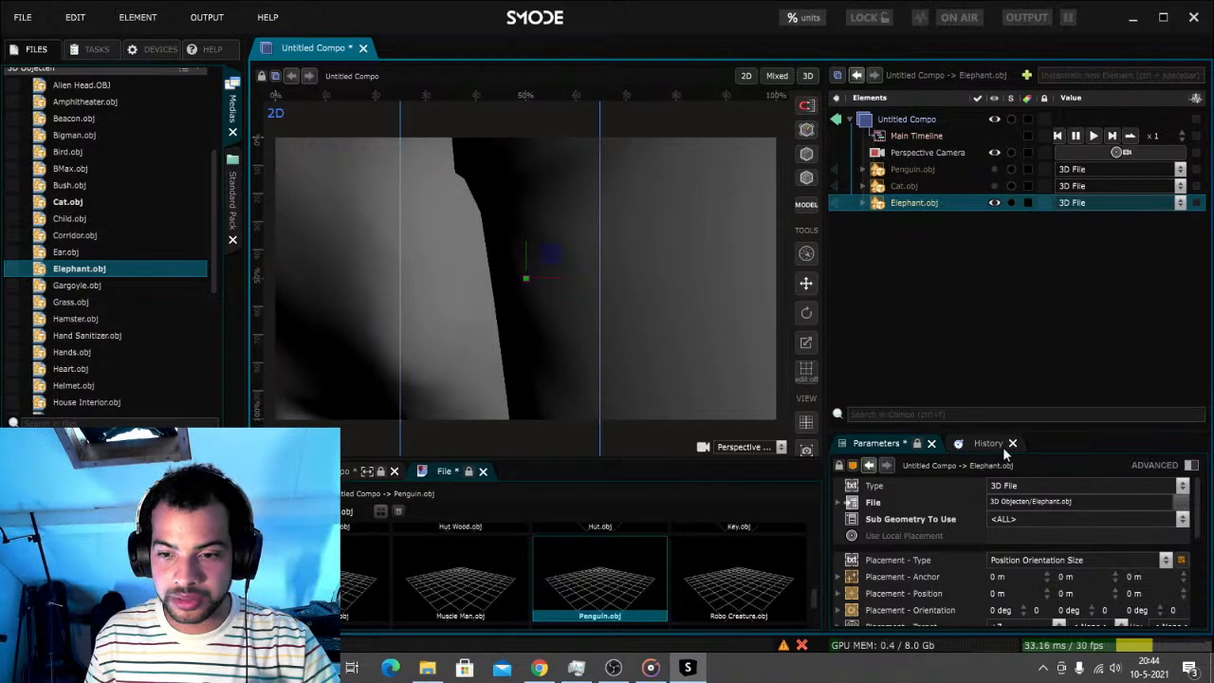
Scale the elephant model to 0.27 and hide it in the compo
{"action": "scroll", "coordinate": [1014, 587], "scroll_direction": "down", "scroll_amount": 1}
{"action": "scroll", "coordinate": [1014, 587], "scroll_direction": "down", "scroll_amount": 1}
{"action": "left_click_drag", "start_coordinate": [1001, 524], "coordinate": [943, 525]}
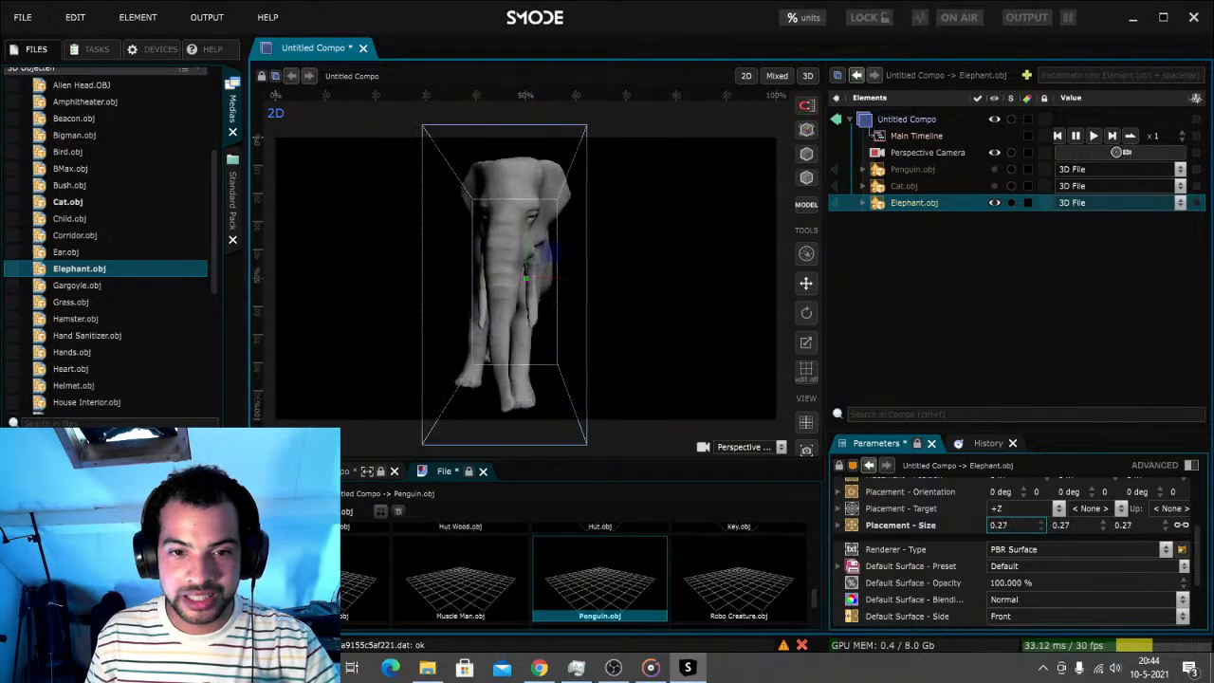
{"action": "left_click", "coordinate": [991, 202]}
Preview the cat, penguin and elephant models one at a time by toggling their visibility, leaving all three hidden
{"action": "left_click", "coordinate": [992, 181]}
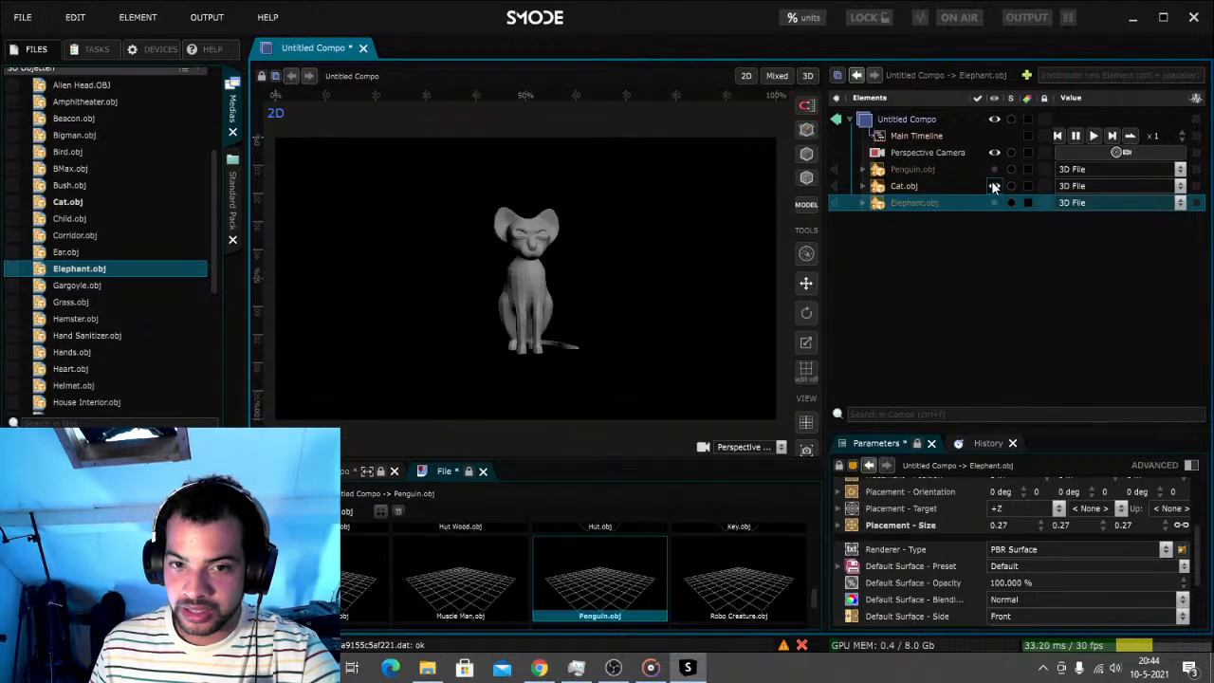
{"action": "left_click", "coordinate": [991, 183]}
{"action": "left_click", "coordinate": [991, 168]}
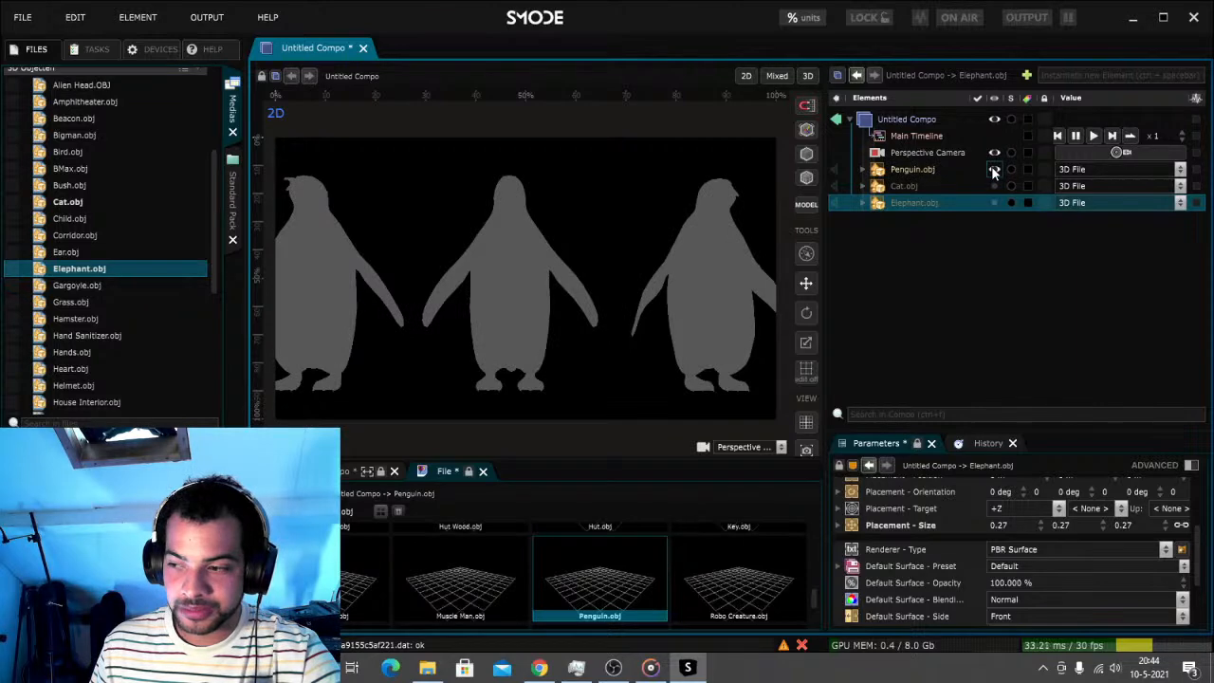
{"action": "left_click", "coordinate": [993, 169]}
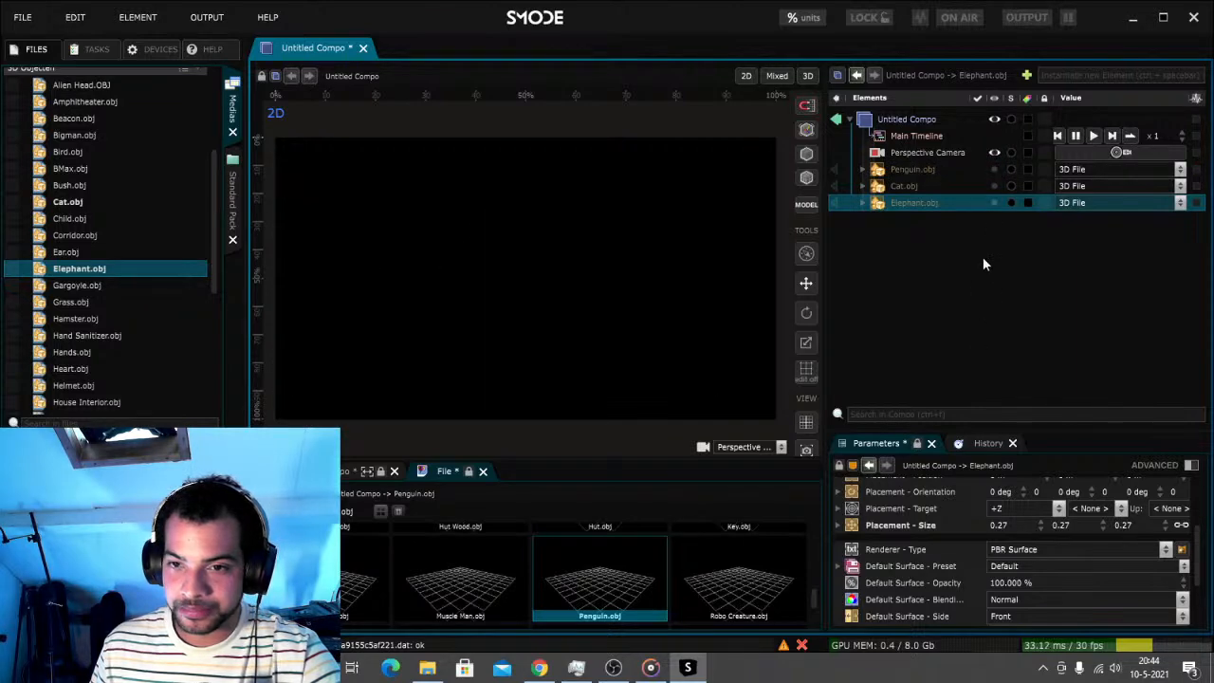
{"action": "left_click", "coordinate": [996, 201]}
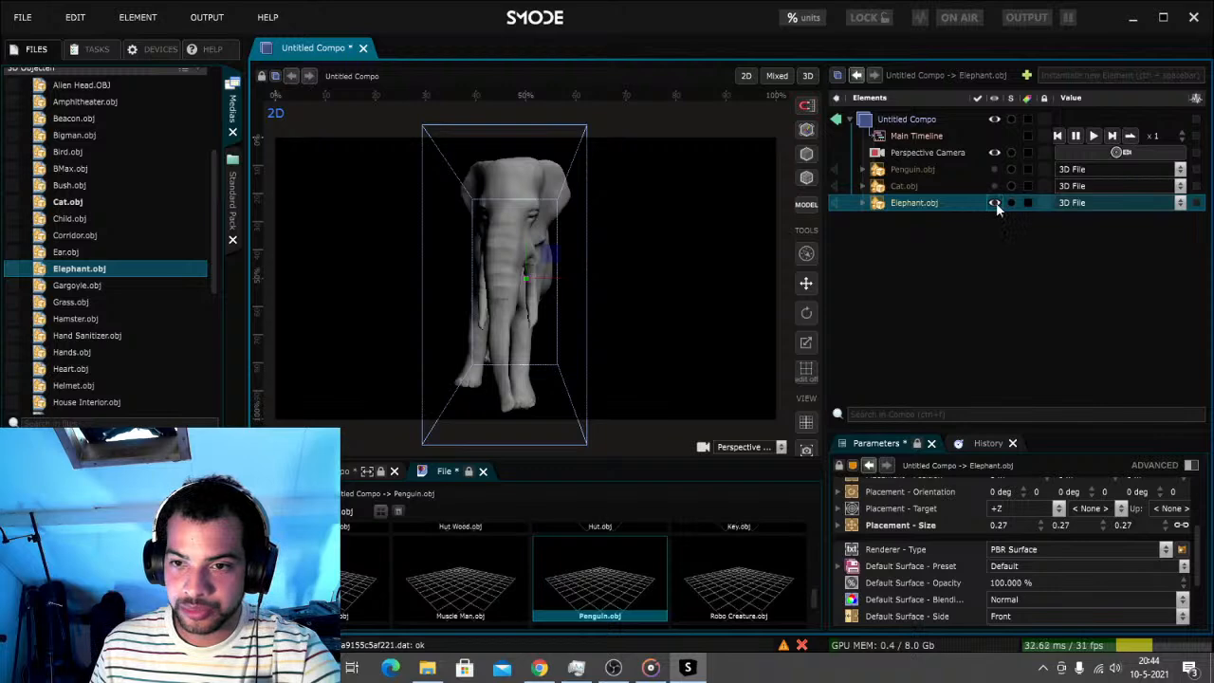
{"action": "left_click", "coordinate": [996, 202]}
{"action": "left_click", "coordinate": [996, 185]}
{"action": "left_click", "coordinate": [996, 186]}
{"action": "left_click", "coordinate": [994, 169]}
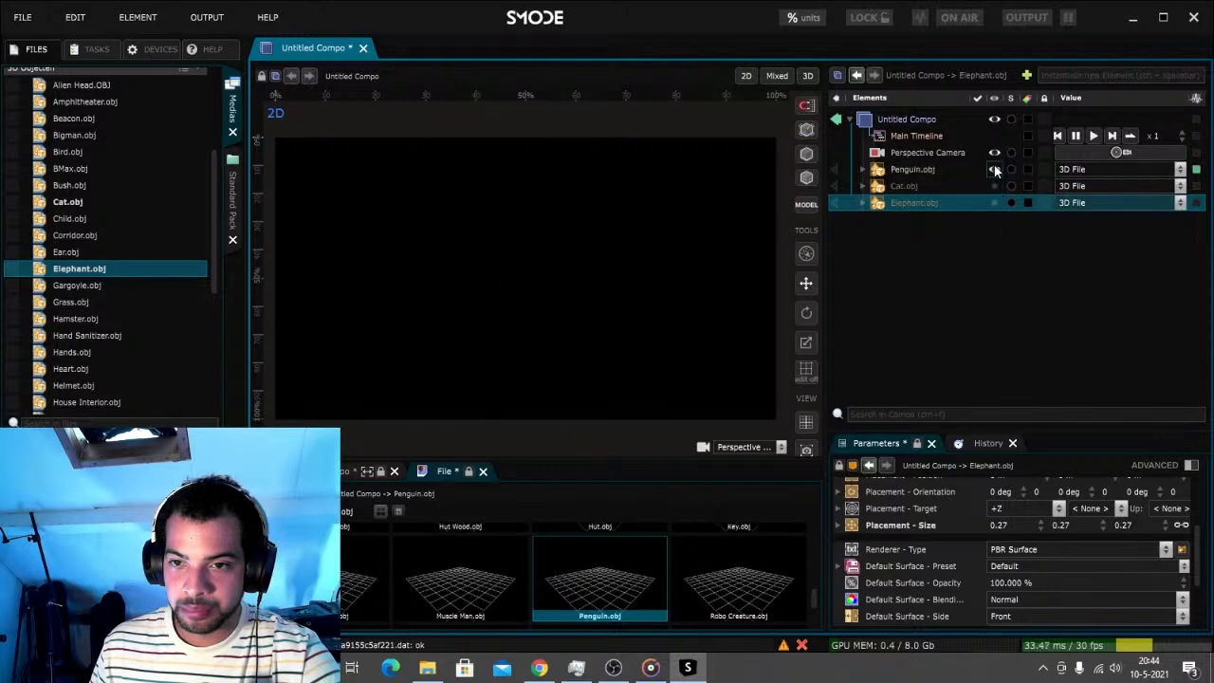
{"action": "left_click", "coordinate": [994, 169]}
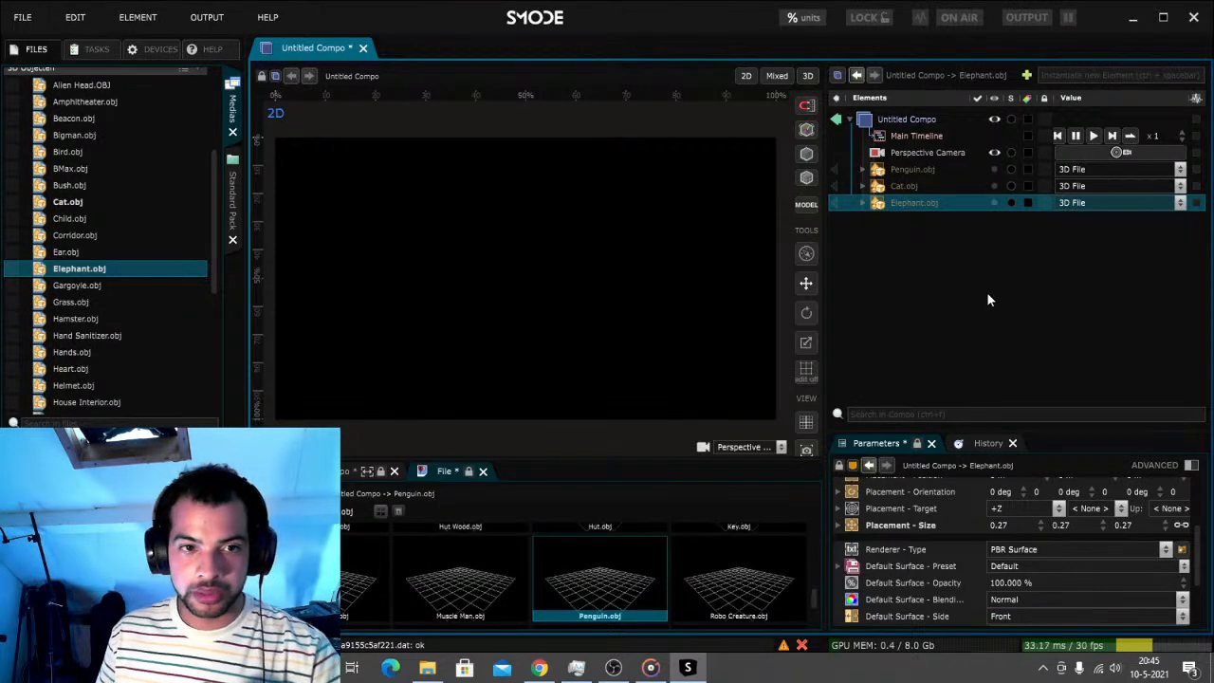
Save the compo in the 3D folder under the name 1052
{"action": "key", "text": "ctrl+s"}
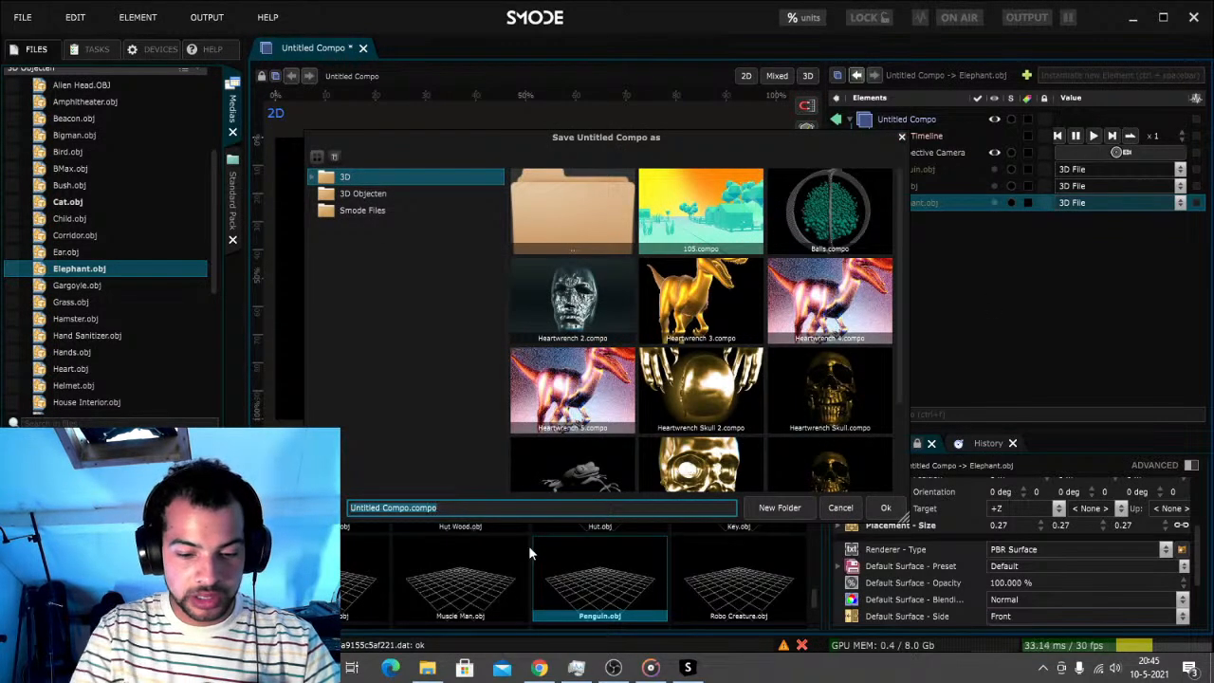
{"action": "type", "text": "1052"}
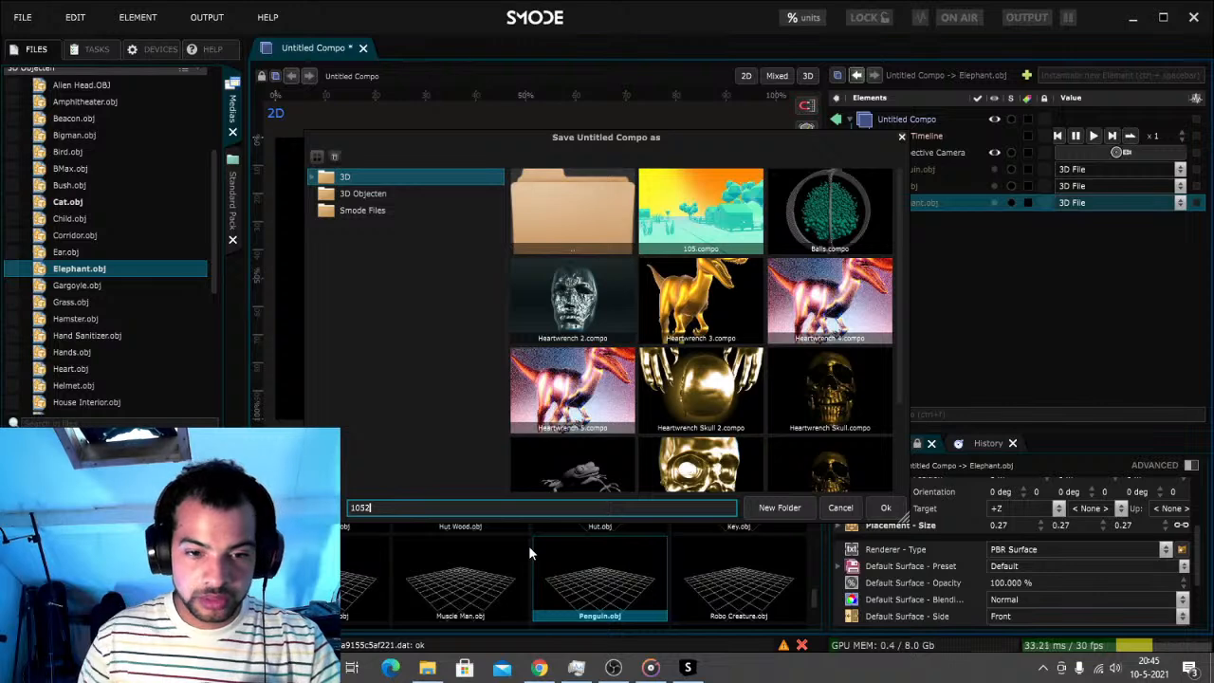
{"action": "left_click", "coordinate": [888, 505]}
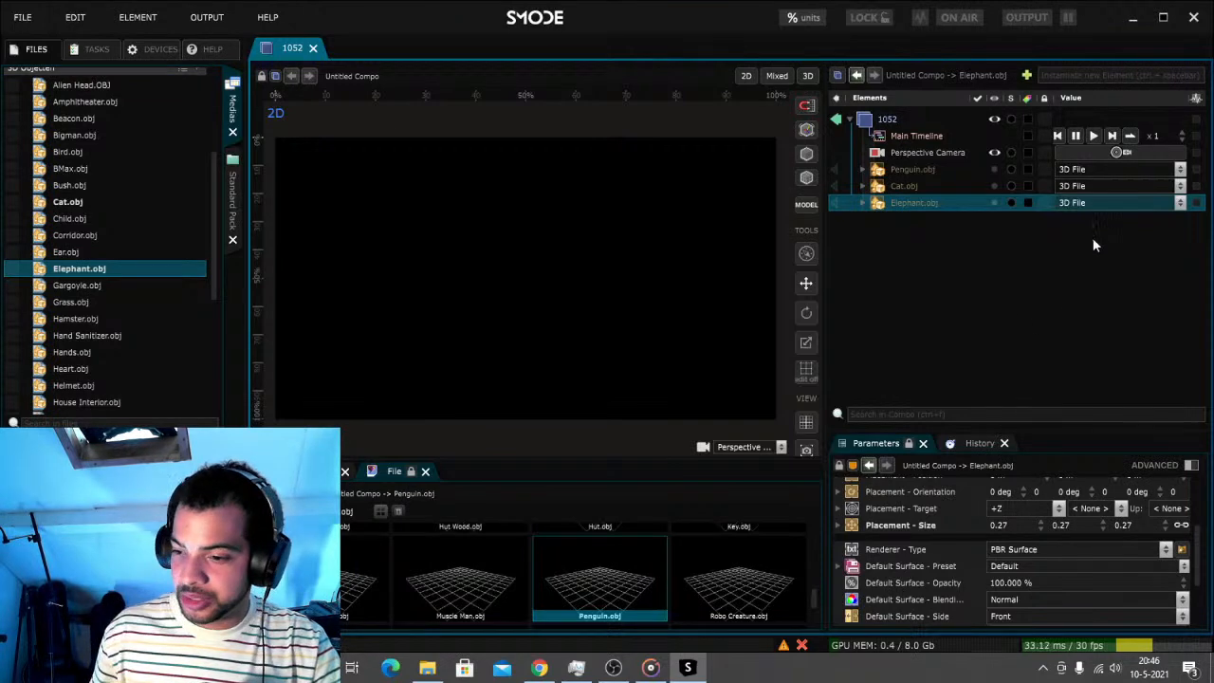
Show the penguin model and set its scale to 0.06 and its position to 1.4006 m in X and -0.69 m in Y
{"action": "left_click", "coordinate": [994, 169]}
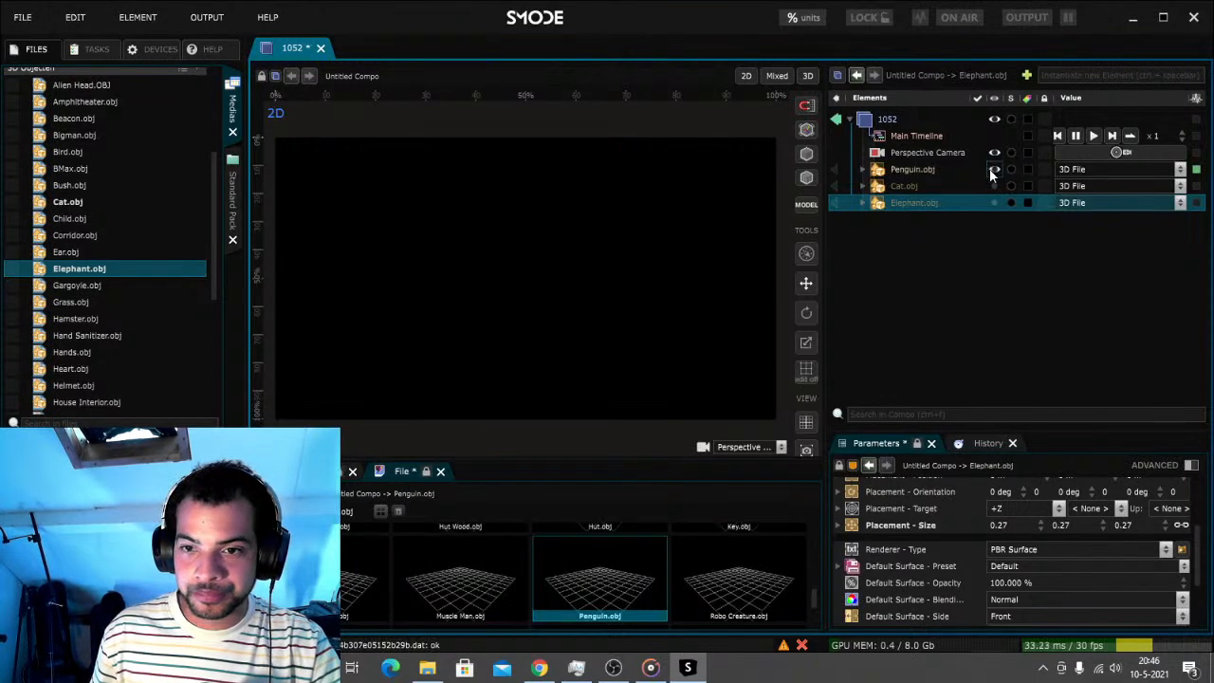
{"action": "left_click", "coordinate": [916, 168]}
{"action": "scroll", "coordinate": [1020, 590], "scroll_direction": "down", "scroll_amount": 3}
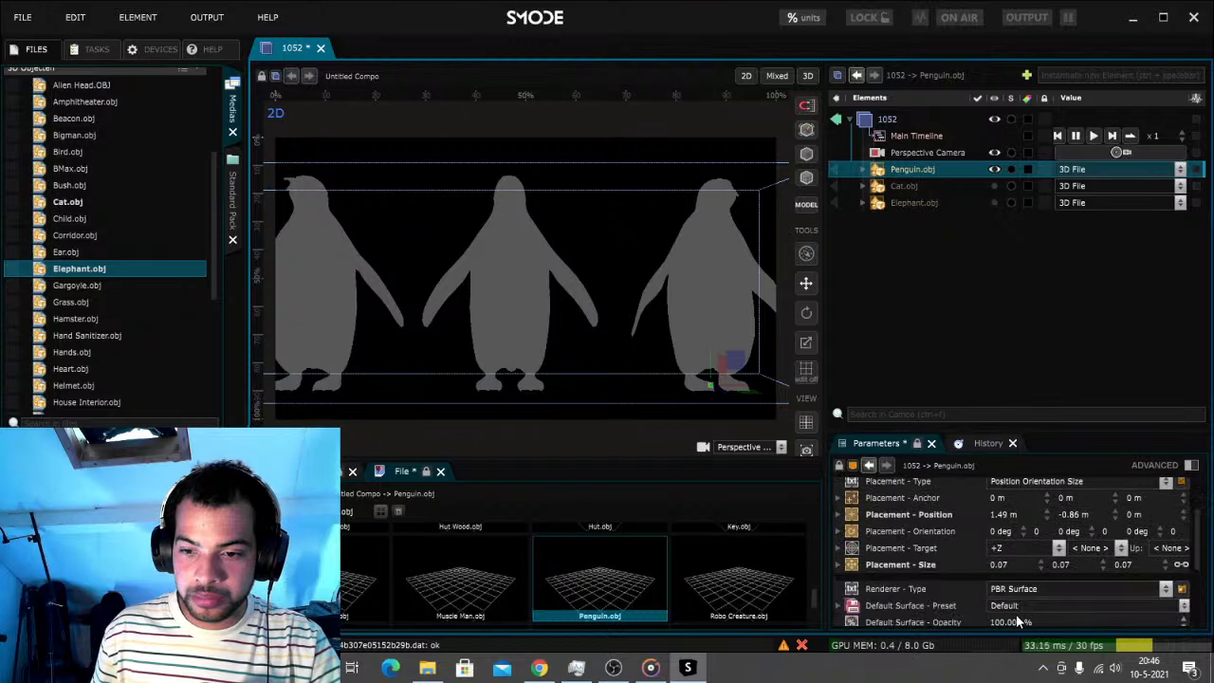
{"action": "double_click", "coordinate": [1006, 564]}
{"action": "type", "text": "0"}
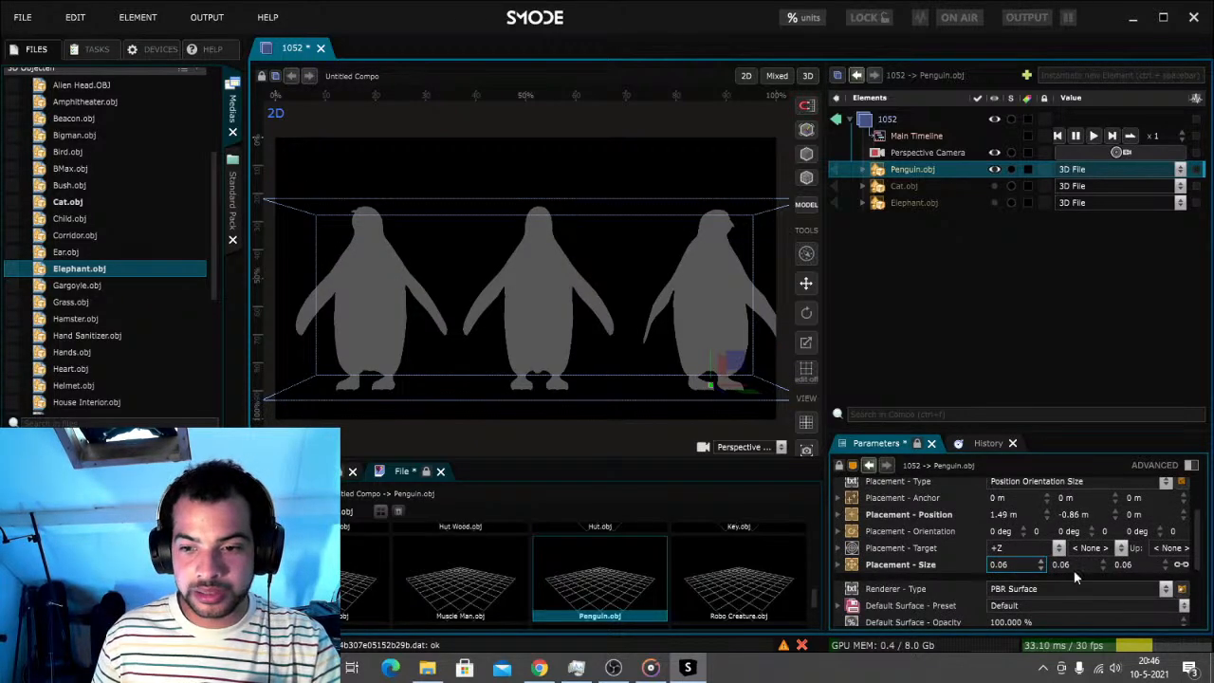
{"action": "left_click_drag", "start_coordinate": [1077, 517], "coordinate": [1020, 524]}
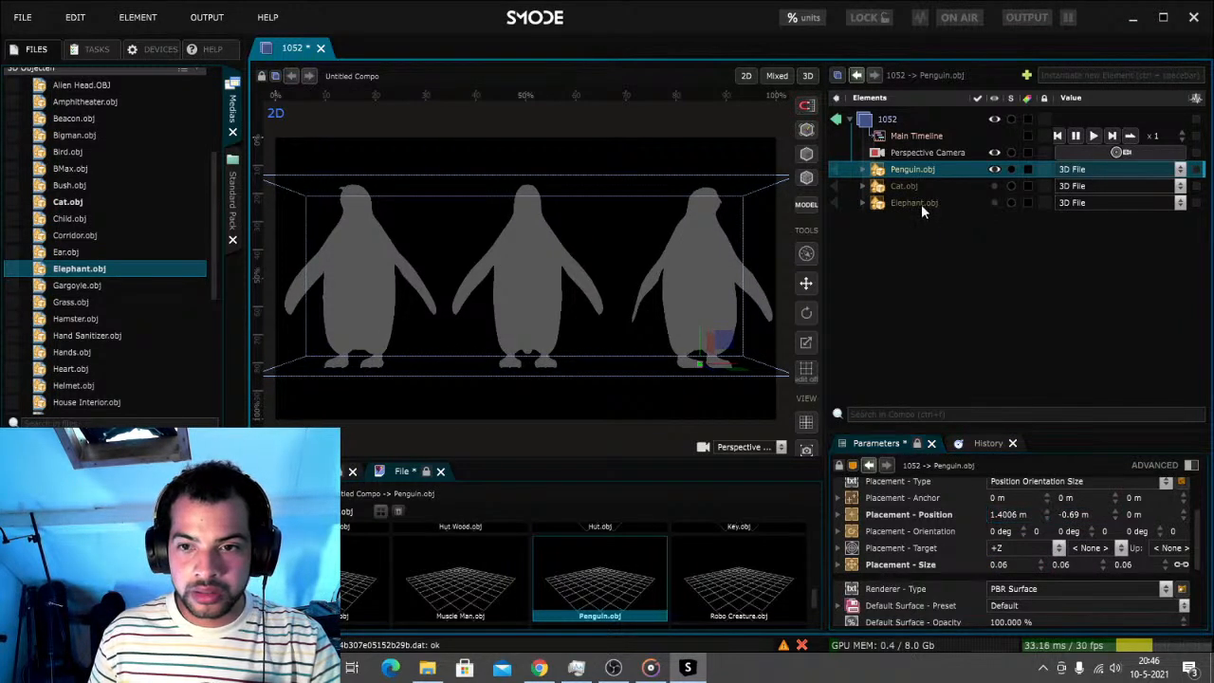
Add a PBR Surface renderer with the Gold (imperfect) preset to the penguin model and turn on its flat shading
{"action": "right_click", "coordinate": [915, 170]}
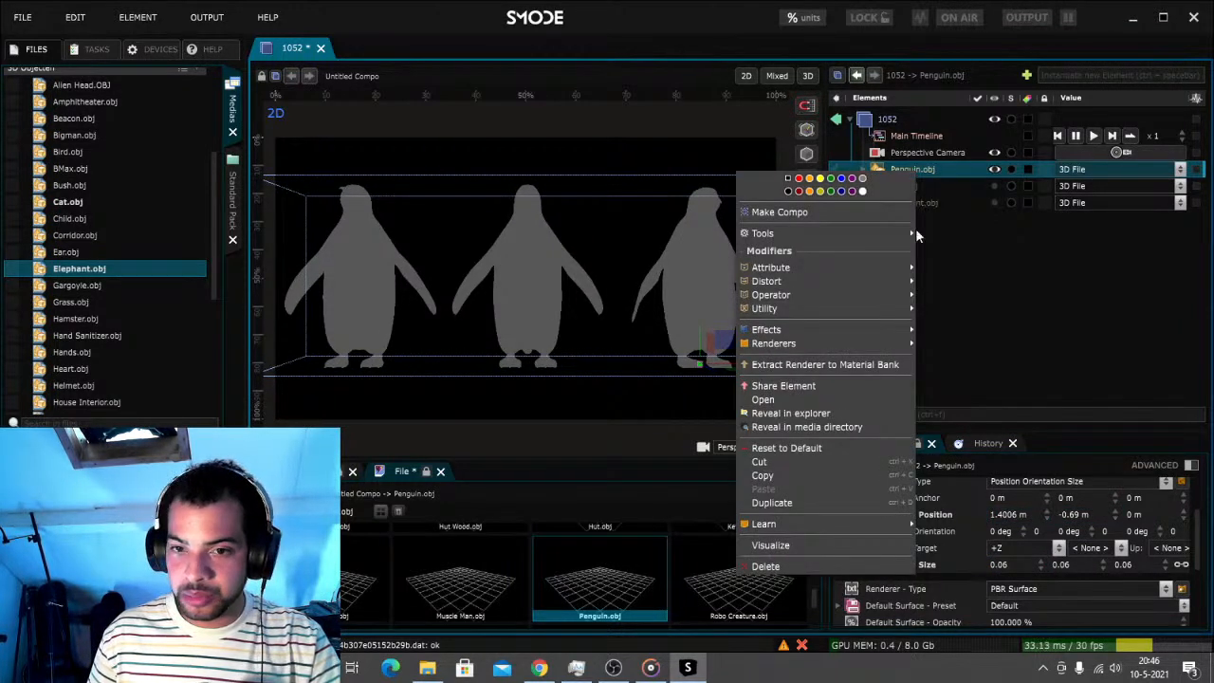
{"action": "mouse_move", "coordinate": [866, 341]}
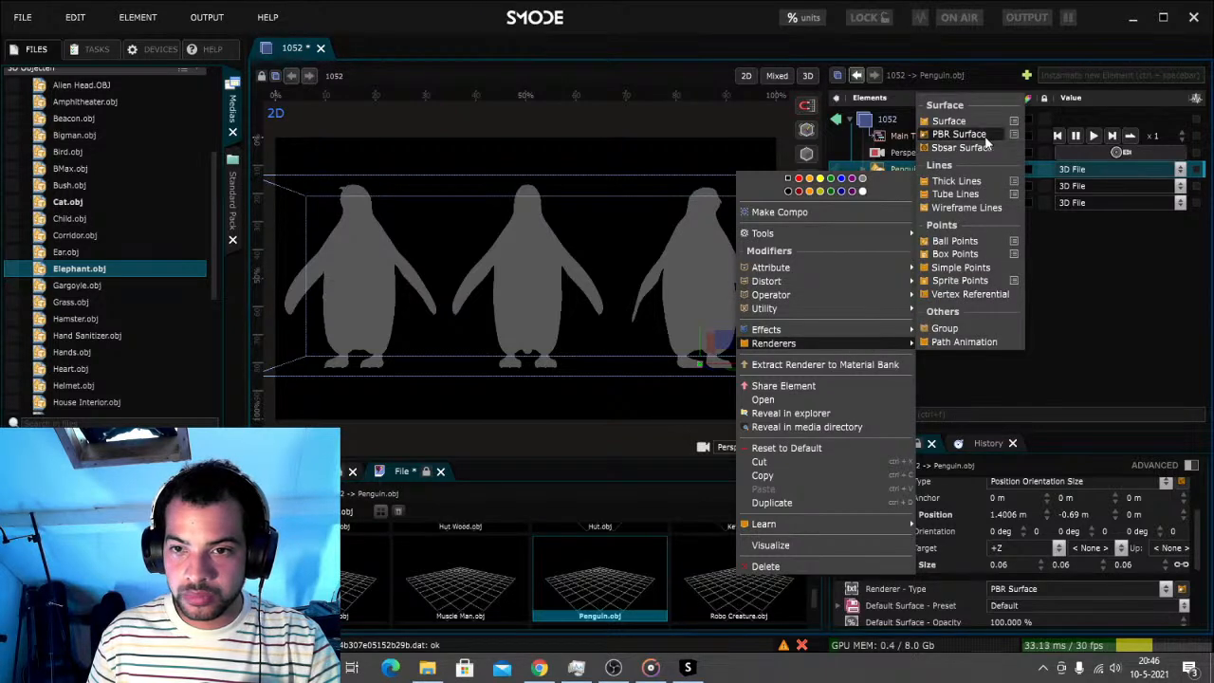
{"action": "mouse_move", "coordinate": [1018, 132]}
{"action": "left_click", "coordinate": [1053, 277]}
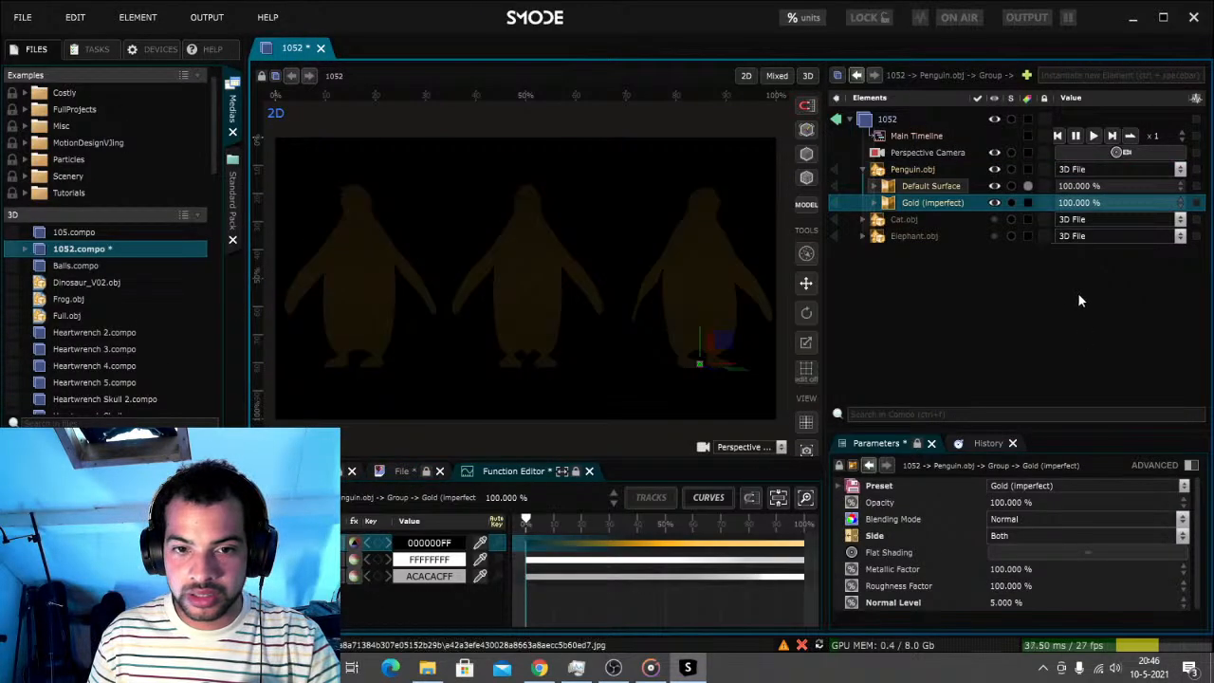
{"action": "left_click", "coordinate": [1047, 555]}
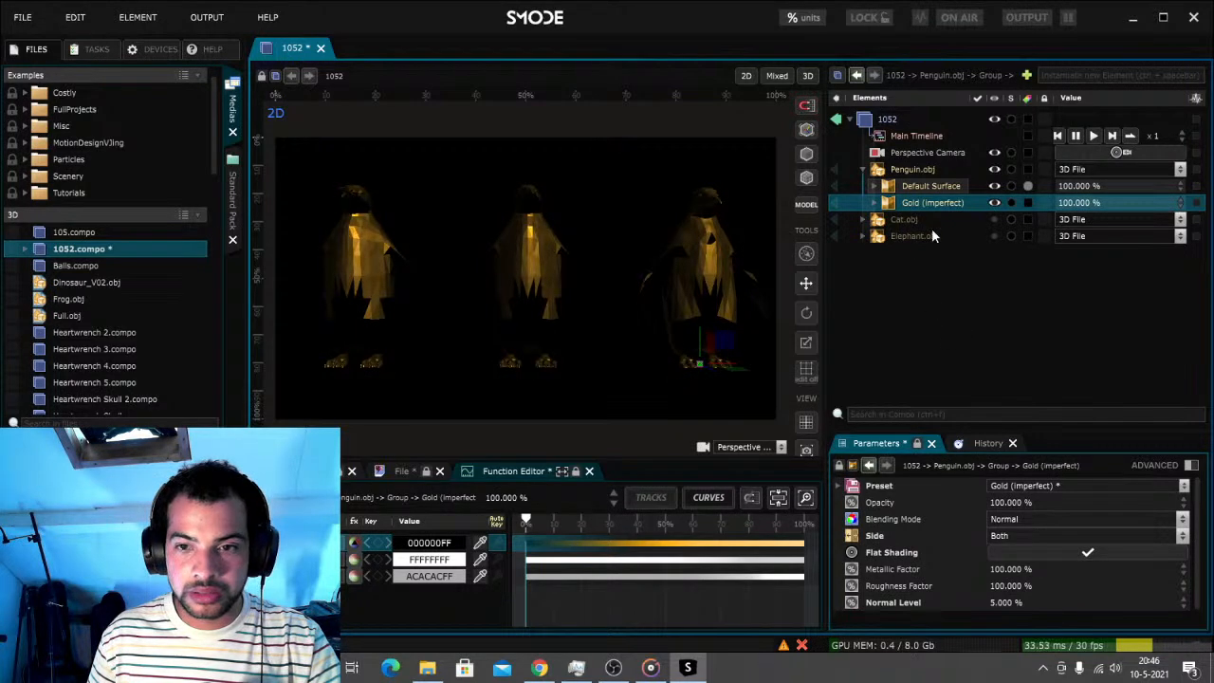
Hide the penguin's Gold (imperfect) surface and turn on flat shading for its Default Surface
{"action": "left_click", "coordinate": [994, 203]}
{"action": "left_click", "coordinate": [934, 186]}
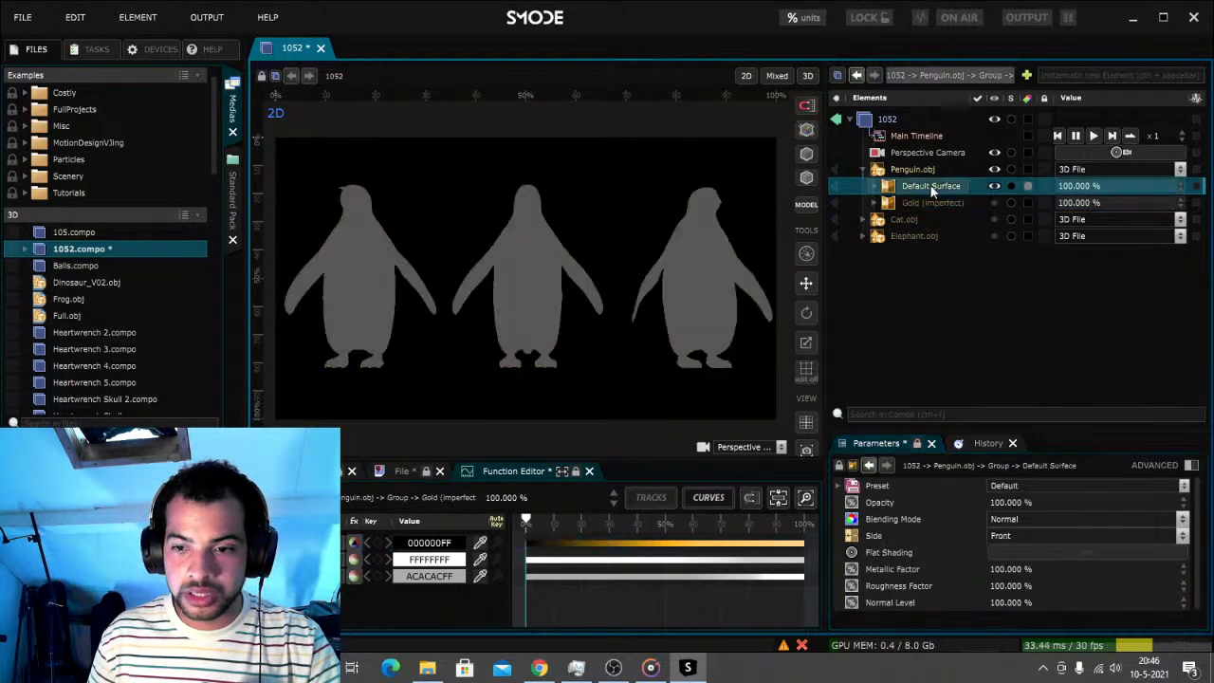
{"action": "left_click", "coordinate": [1048, 558]}
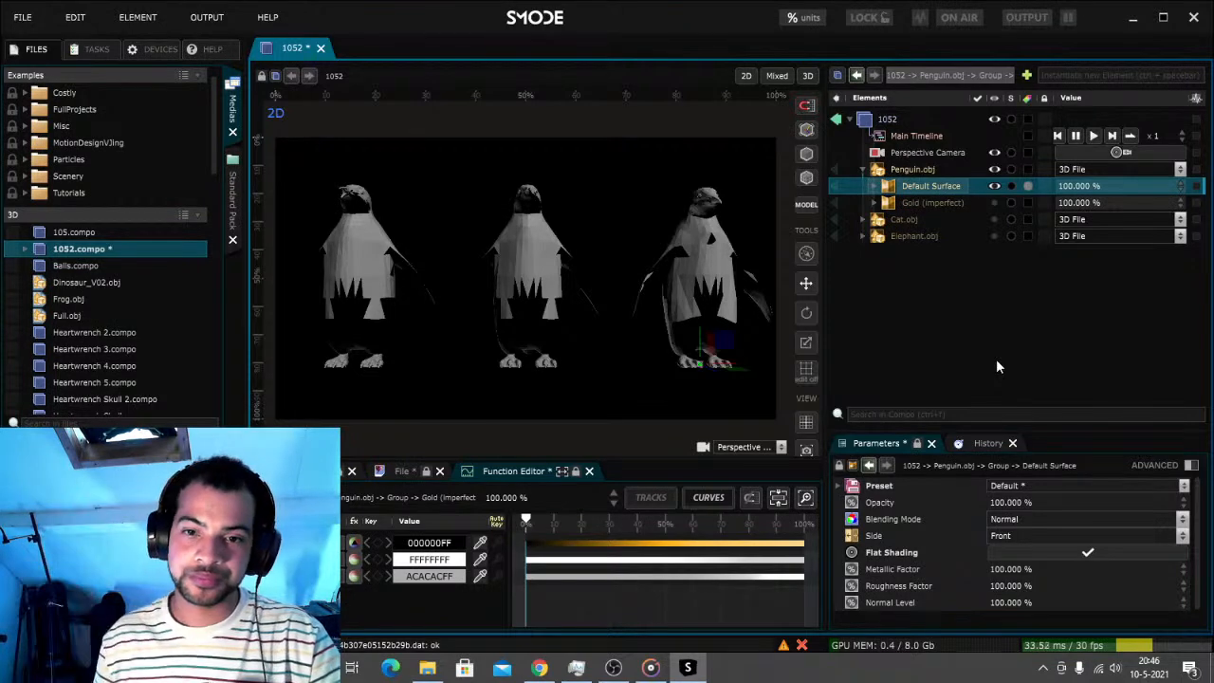
Set the penguin's size to 0.19 and its position to 4.41189 m in X and -3.93 m in Y
{"action": "left_click", "coordinate": [909, 169]}
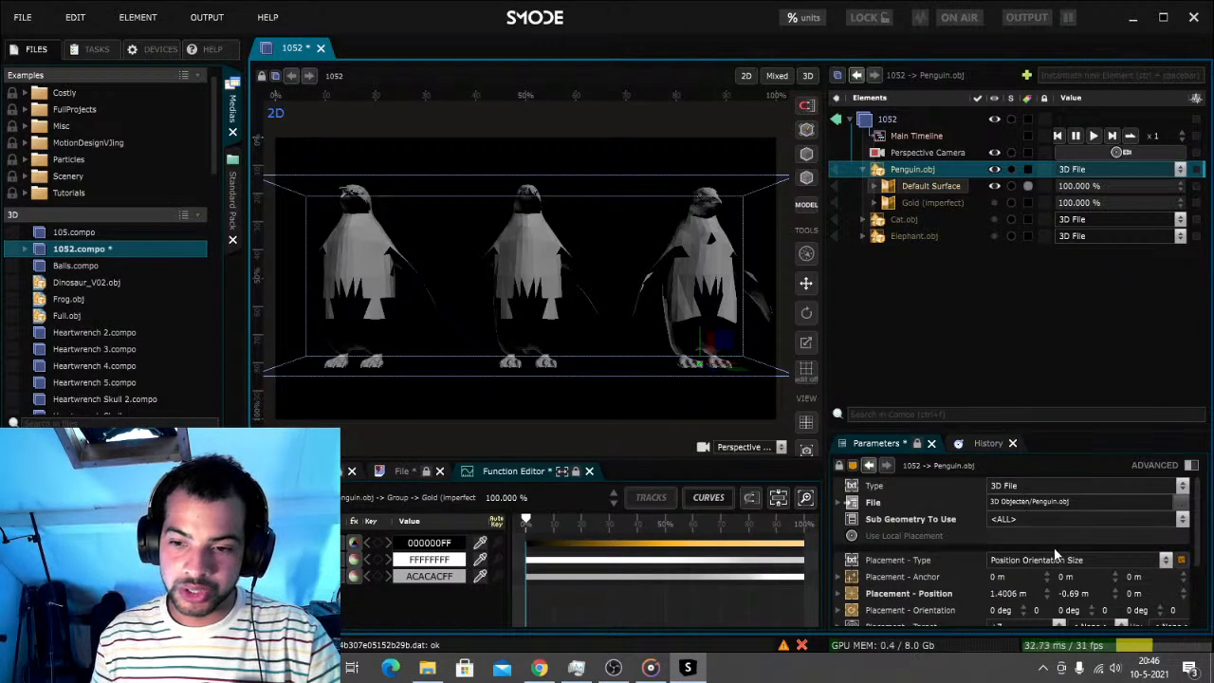
{"action": "scroll", "coordinate": [1056, 554], "scroll_direction": "down", "scroll_amount": 1}
{"action": "mouse_move", "coordinate": [1070, 572]}
{"action": "left_mouse_down"}
{"action": "mouse_move", "coordinate": [1069, 550]}
{"action": "mouse_move", "coordinate": [1069, 602]}
{"action": "mouse_move", "coordinate": [1076, 570]}
{"action": "left_mouse_up"}
{"action": "double_click", "coordinate": [1076, 570]}
{"action": "type", "text": "0"}
{"action": "key", "text": "Return"}
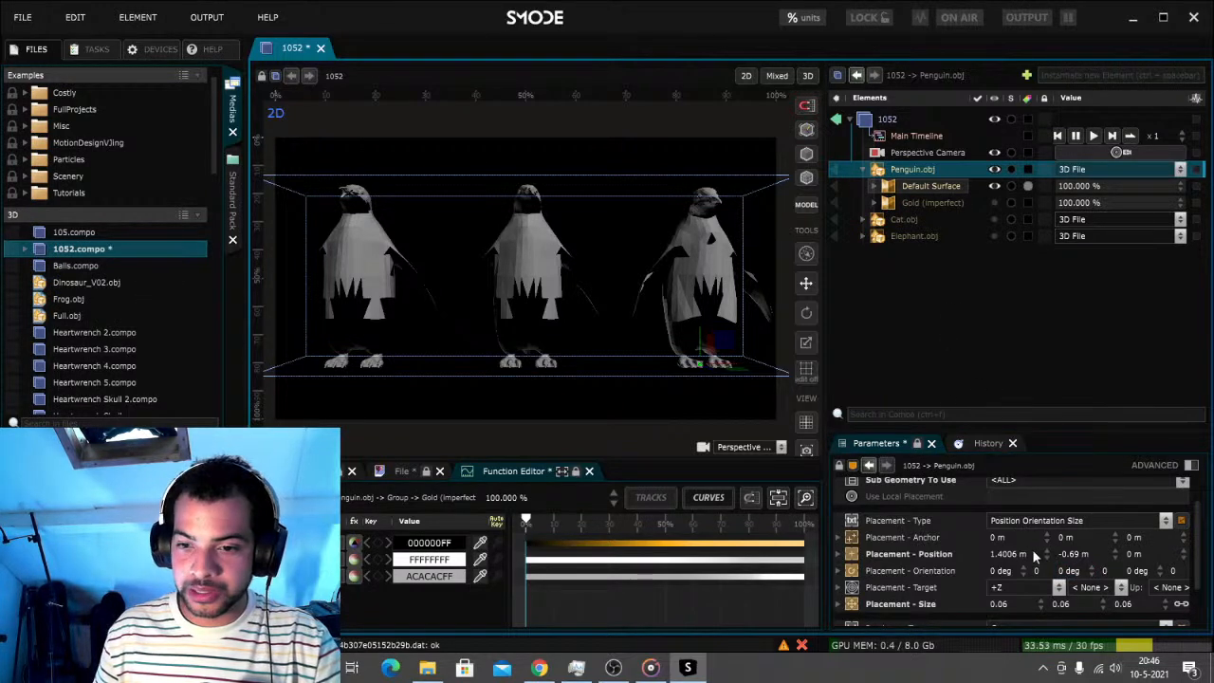
{"action": "left_click_drag", "start_coordinate": [1039, 604], "coordinate": [1015, 509]}
{"action": "left_click_drag", "start_coordinate": [1055, 558], "coordinate": [1081, 531]}
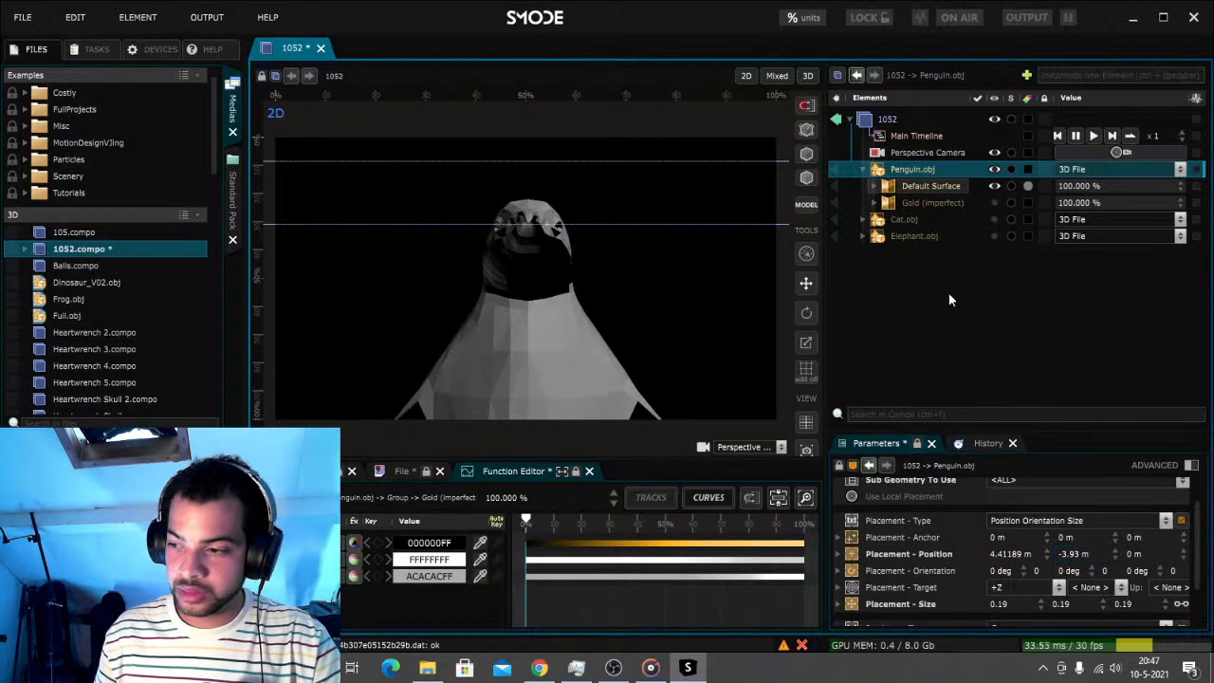
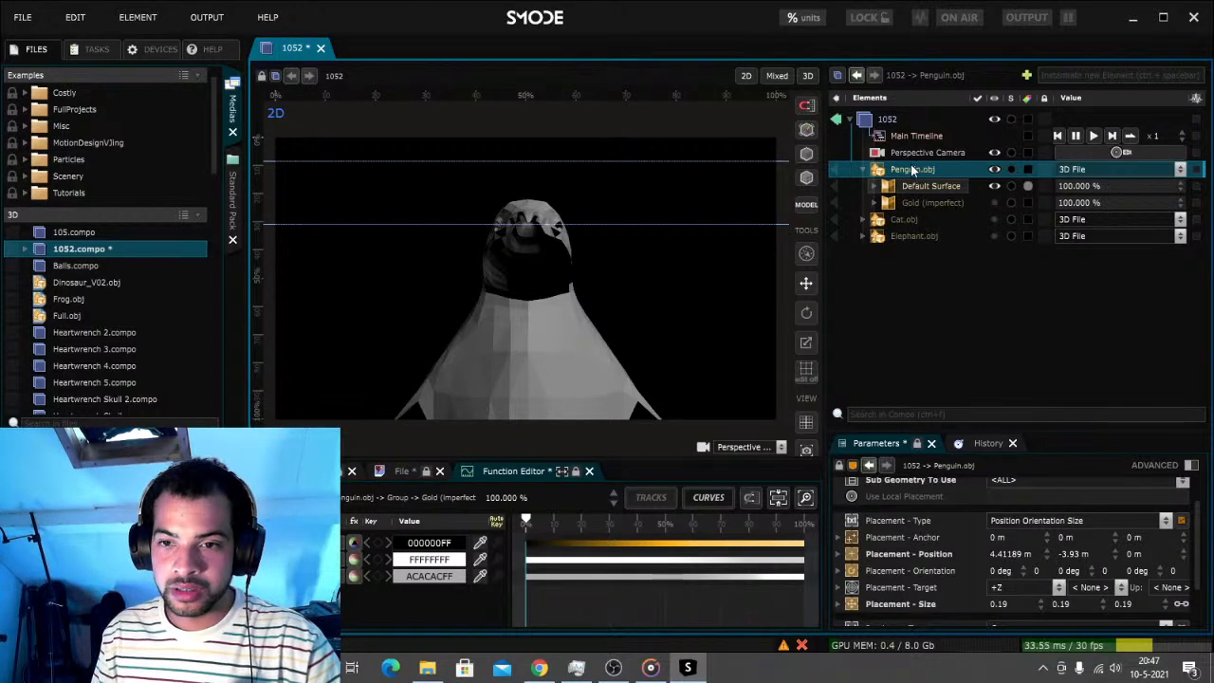
Add a Colorize attribute modifier to the penguin model
{"action": "left_click", "coordinate": [1092, 74]}
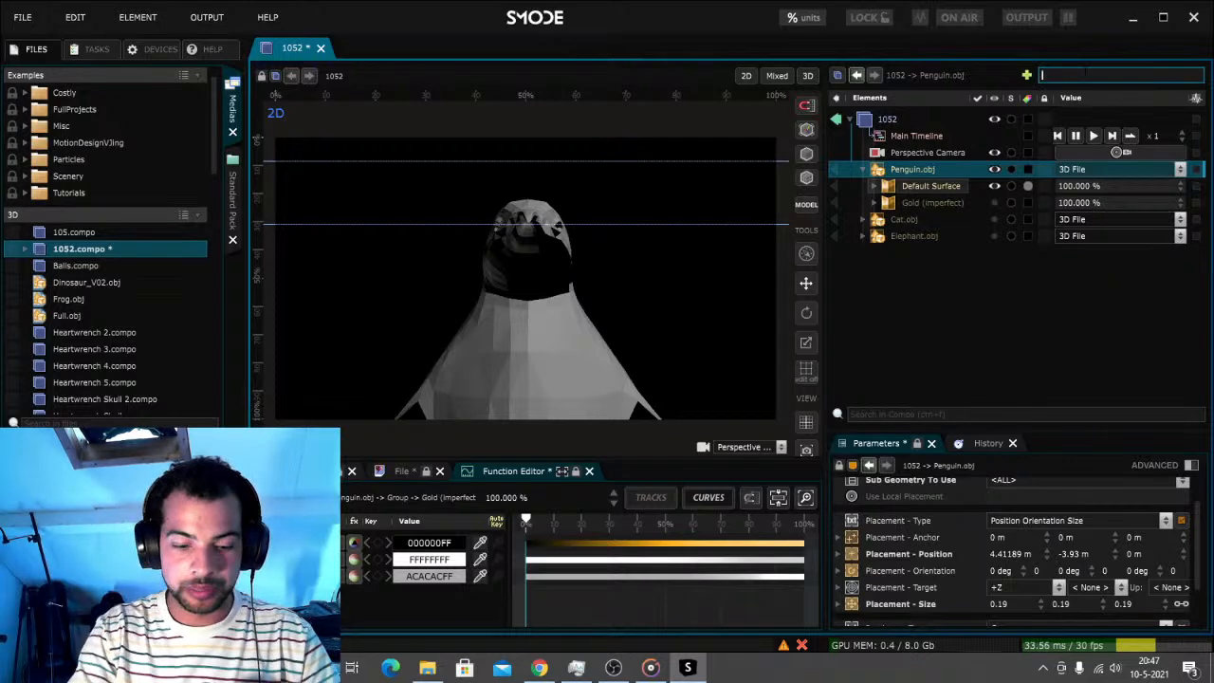
{"action": "type", "text": "color"}
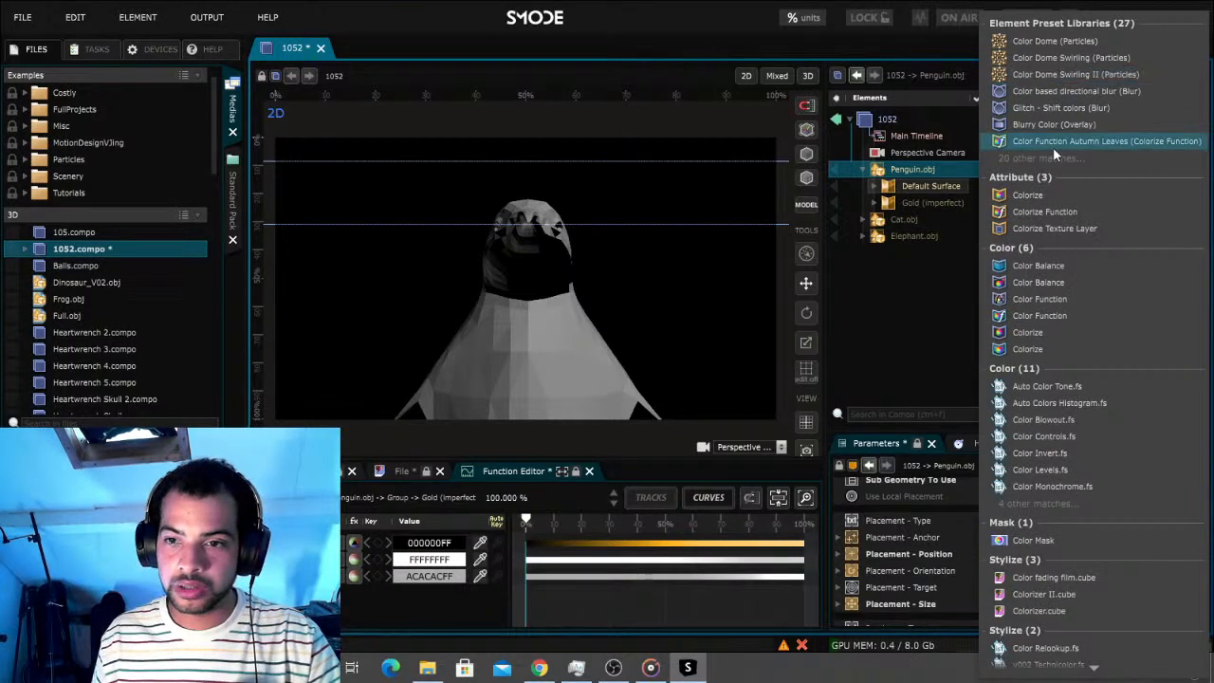
{"action": "left_click", "coordinate": [1037, 197]}
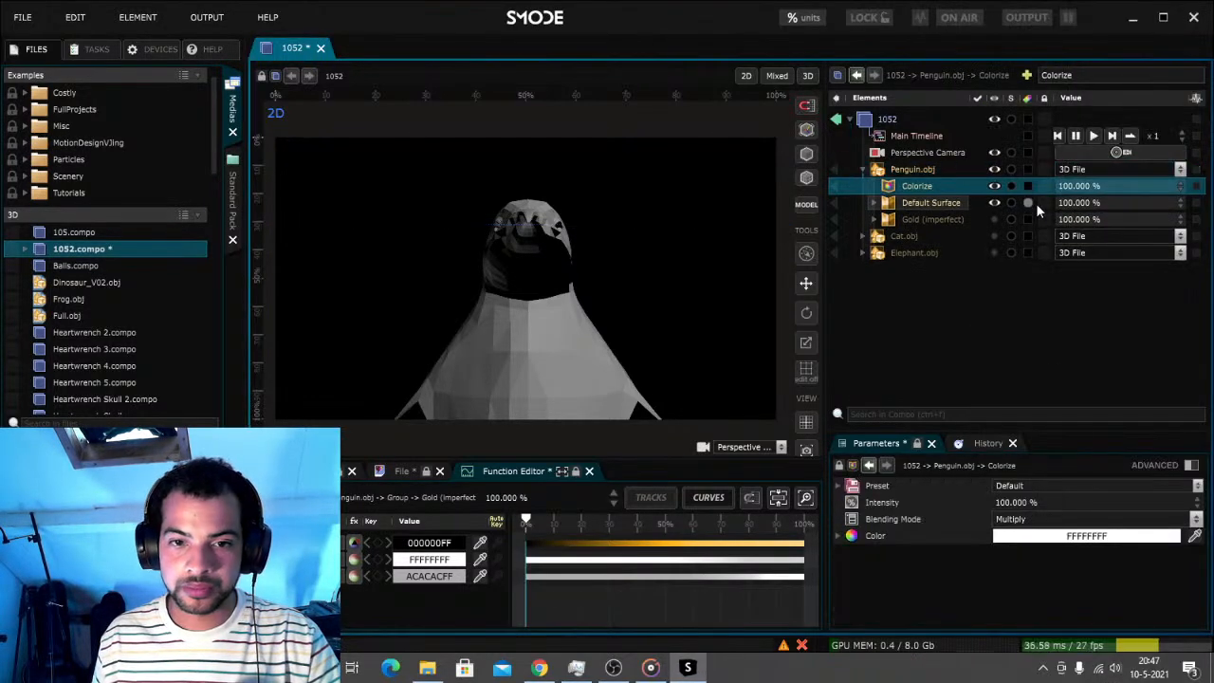
Set the Colorize modifier's color to magenta FF00D7FF and save the compo
{"action": "left_click", "coordinate": [1085, 544]}
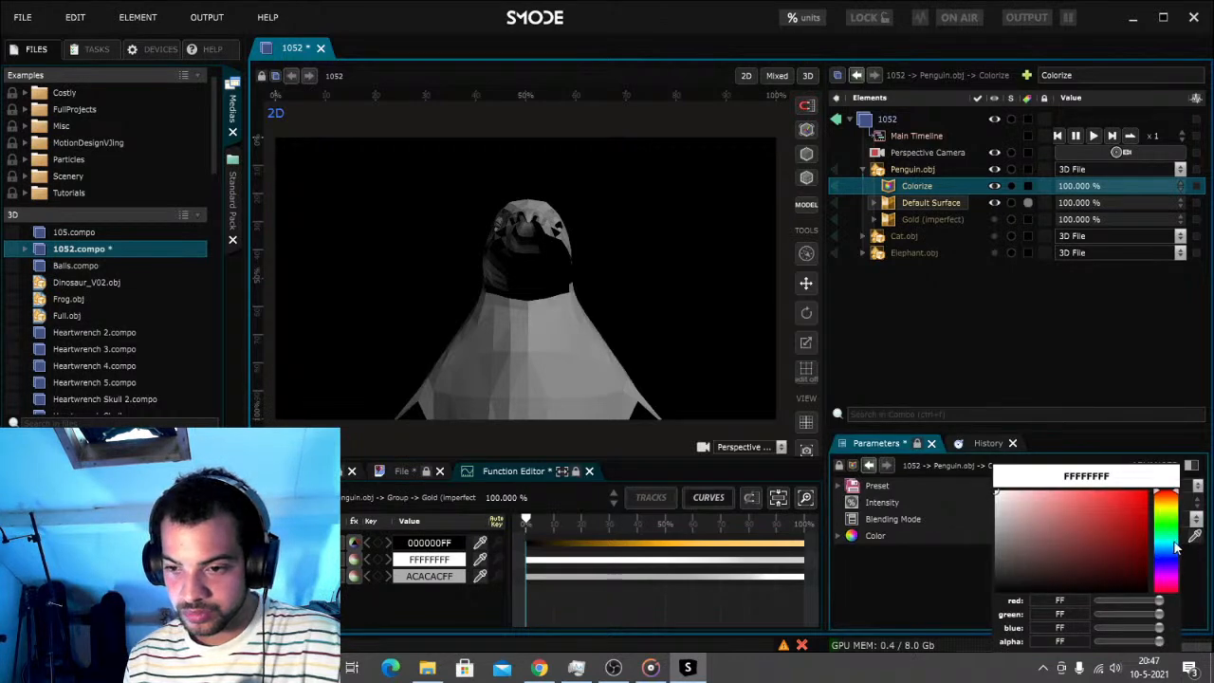
{"action": "left_click", "coordinate": [1170, 547]}
{"action": "left_click_drag", "start_coordinate": [1133, 526], "coordinate": [1150, 480]}
{"action": "left_click_drag", "start_coordinate": [1171, 556], "coordinate": [1184, 585]}
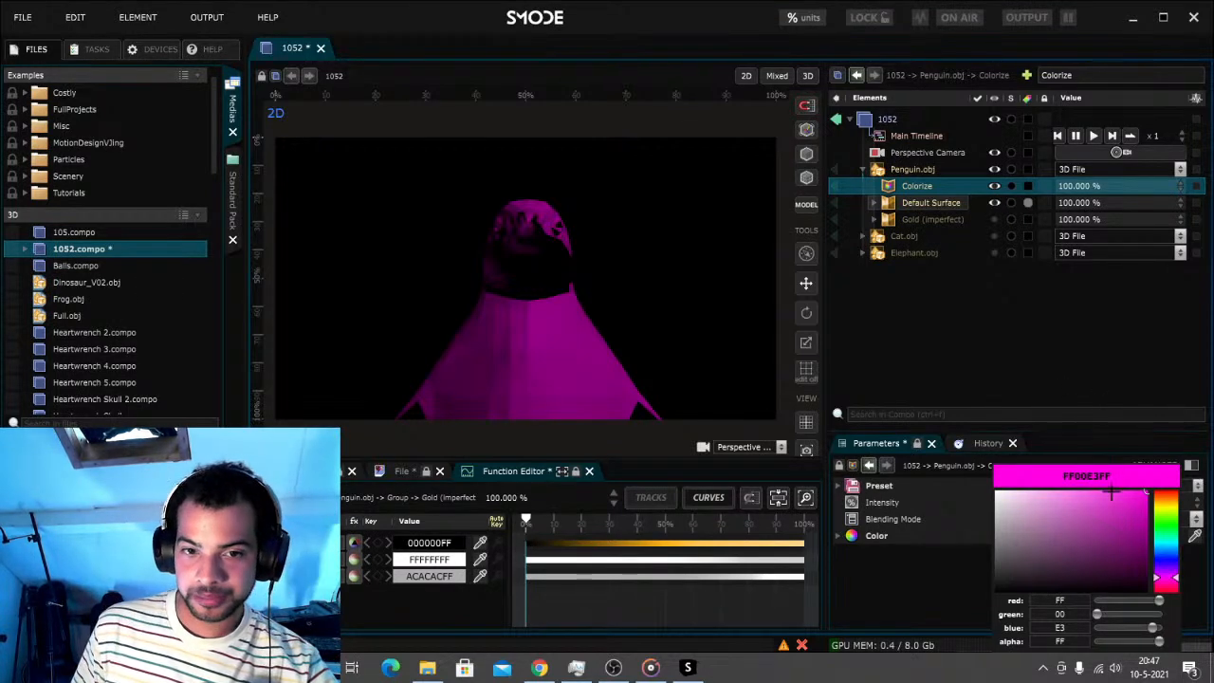
{"action": "left_click_drag", "start_coordinate": [1174, 577], "coordinate": [1177, 575]}
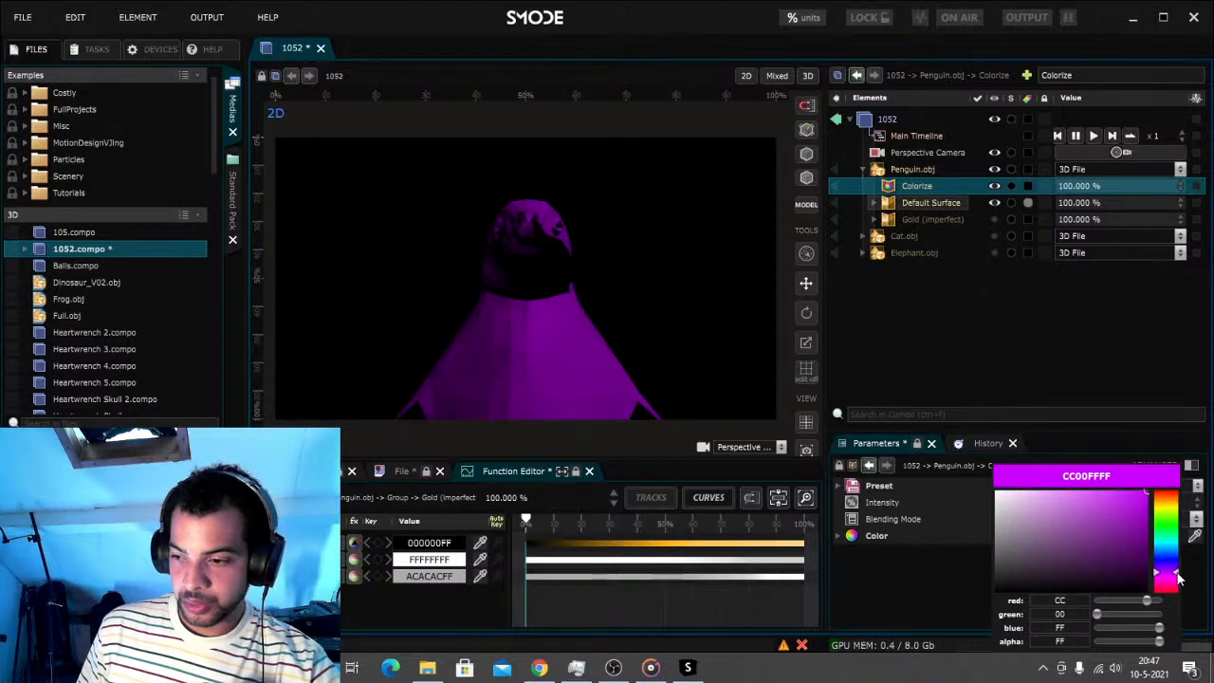
{"action": "left_click_drag", "start_coordinate": [1175, 578], "coordinate": [1177, 585]}
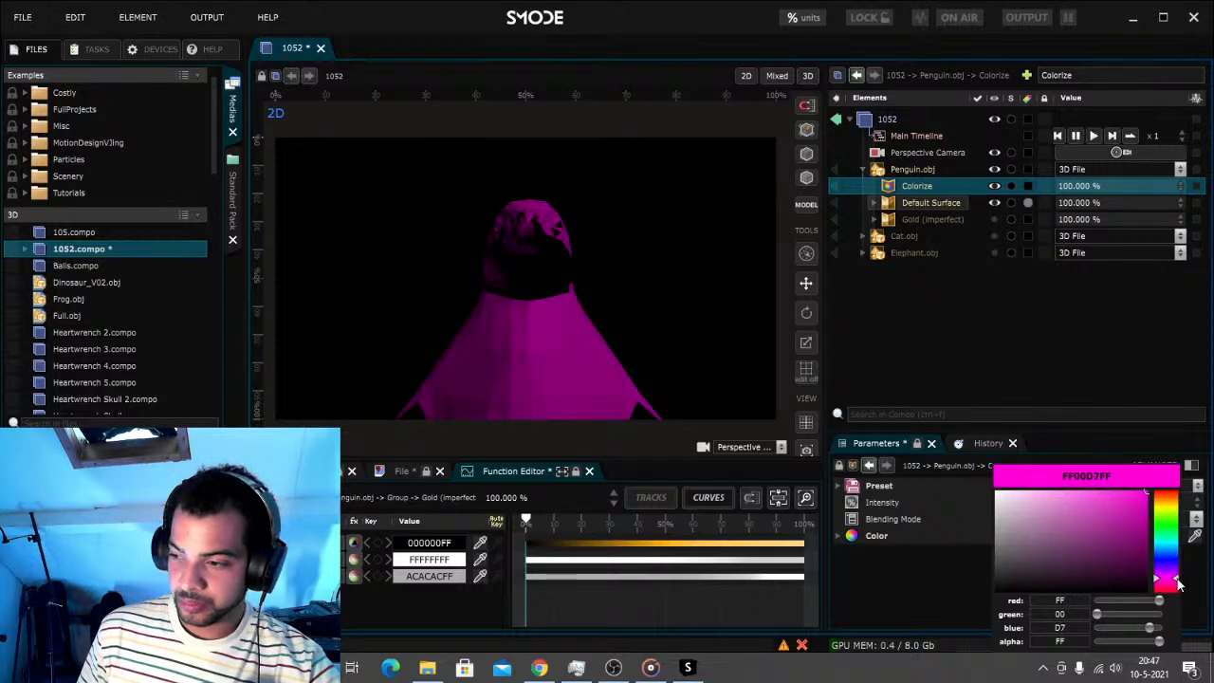
{"action": "left_click", "coordinate": [998, 340]}
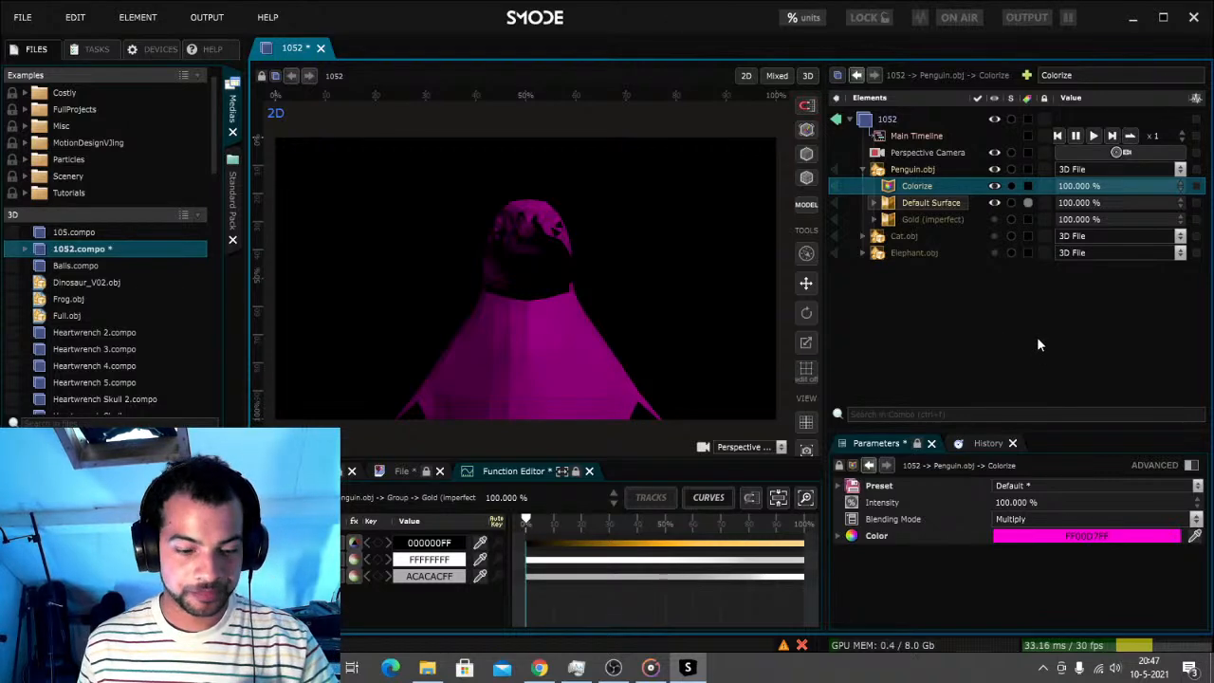
{"action": "key", "text": "ctrl+s"}
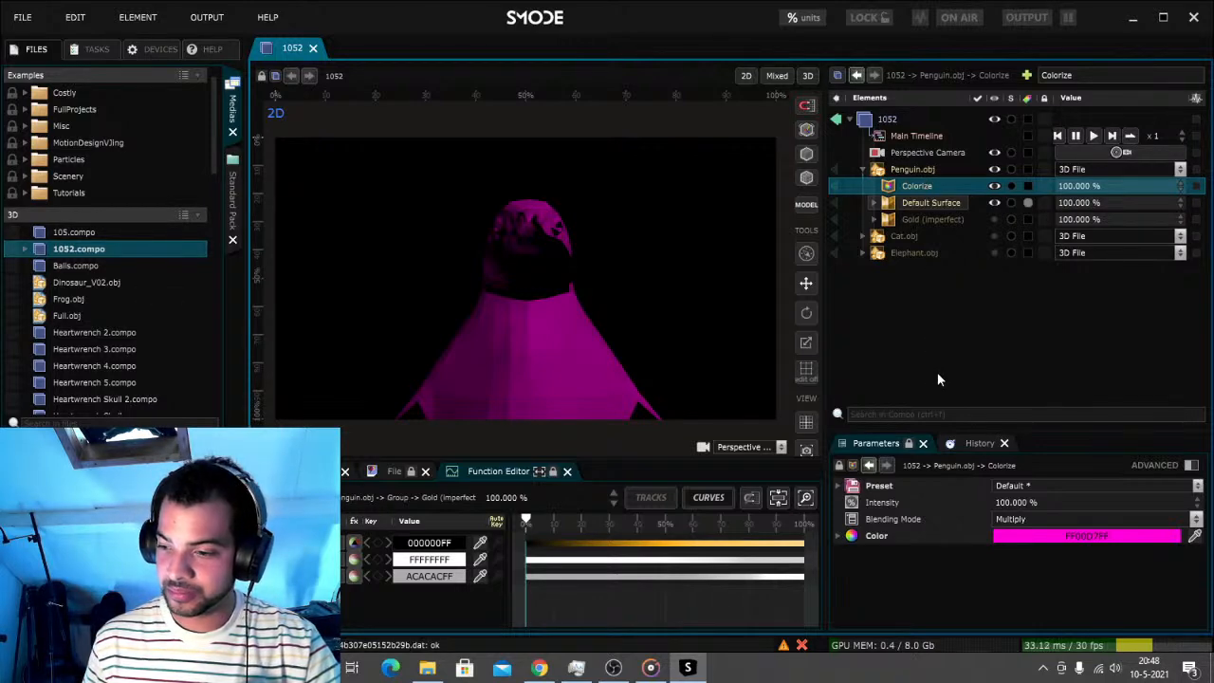
Try the Invert Gradient radial preset in the compo and delete it
{"action": "left_click", "coordinate": [925, 155]}
{"action": "left_click", "coordinate": [1101, 75]}
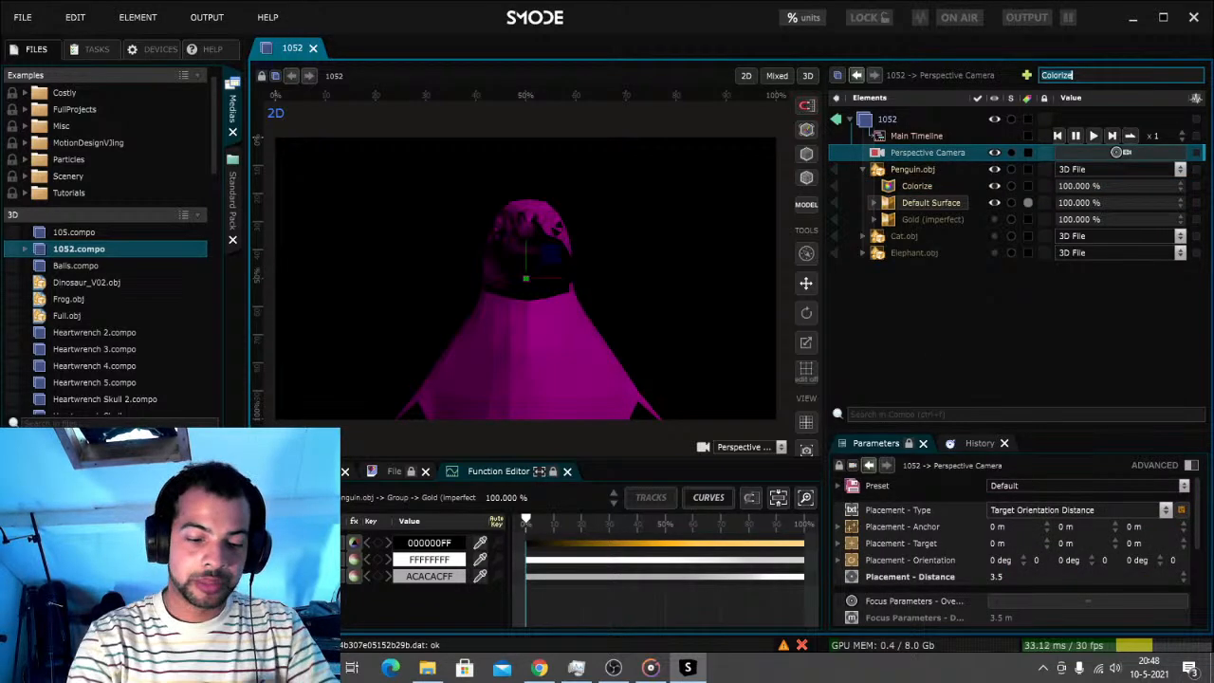
{"action": "type", "text": "gradi"}
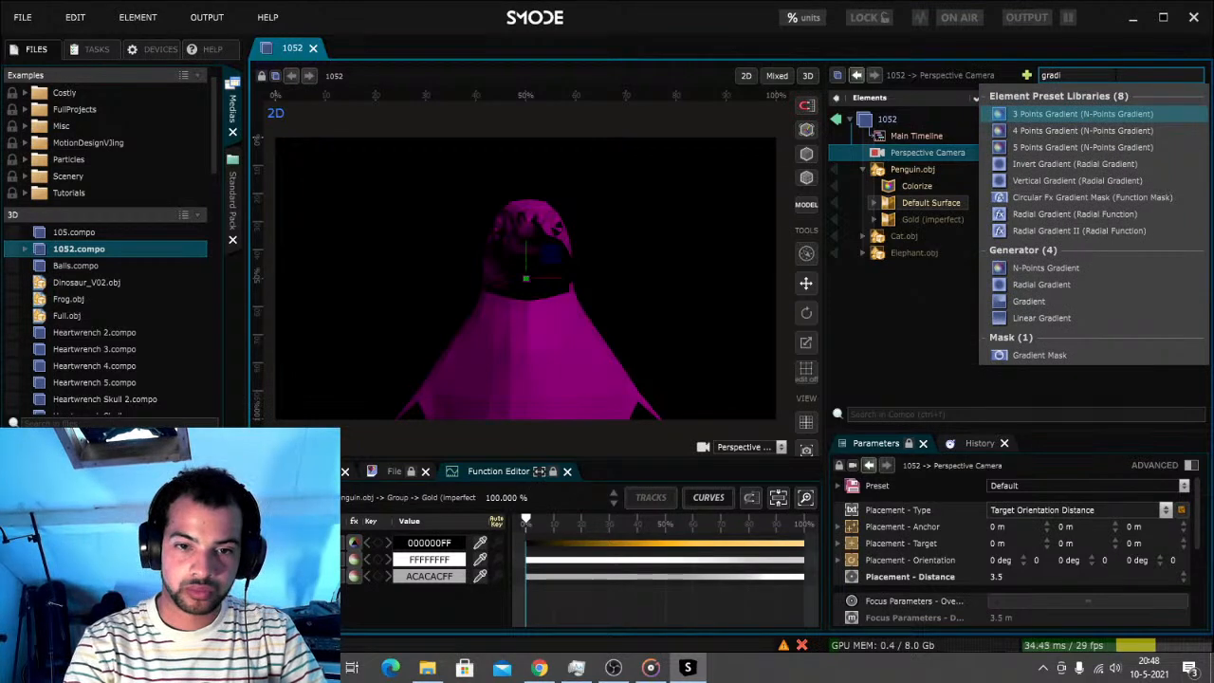
{"action": "left_click", "coordinate": [1055, 167]}
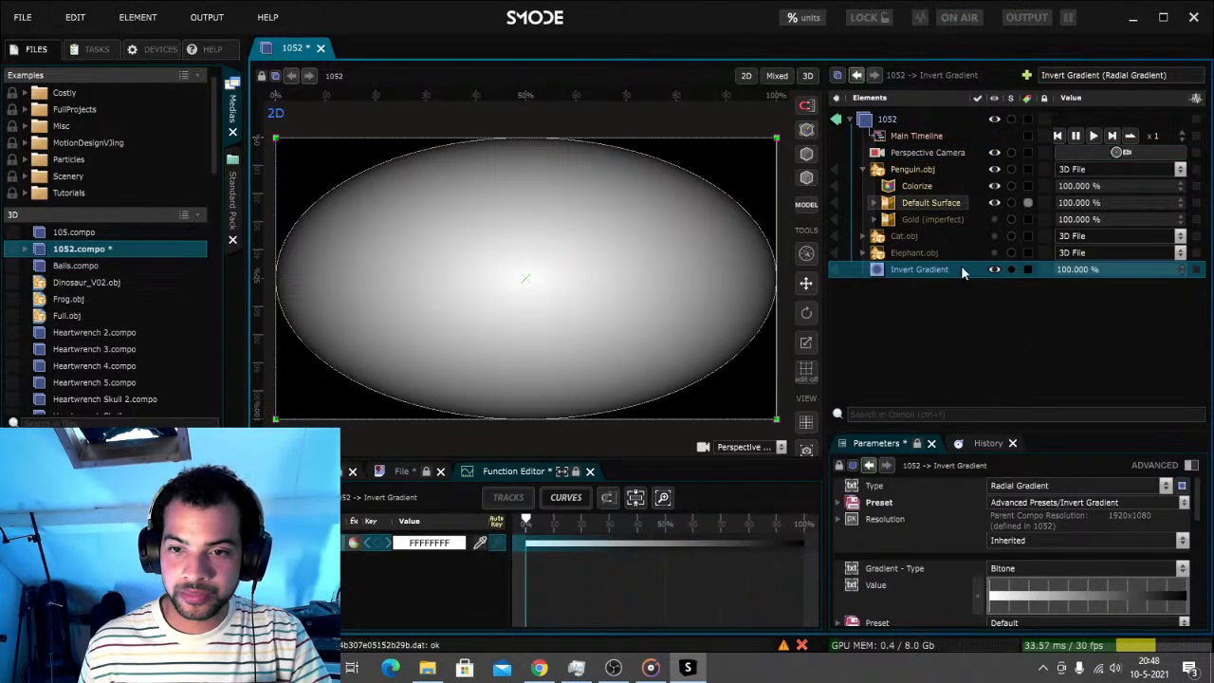
{"action": "key", "text": "Delete"}
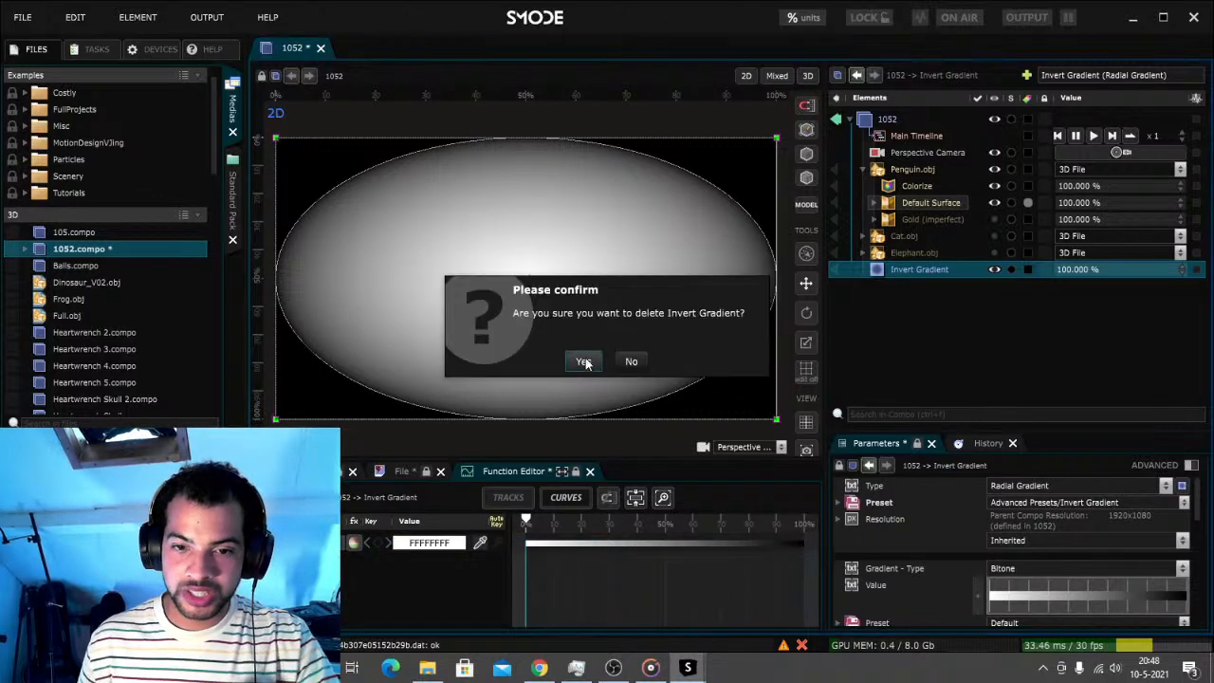
{"action": "left_click", "coordinate": [585, 362]}
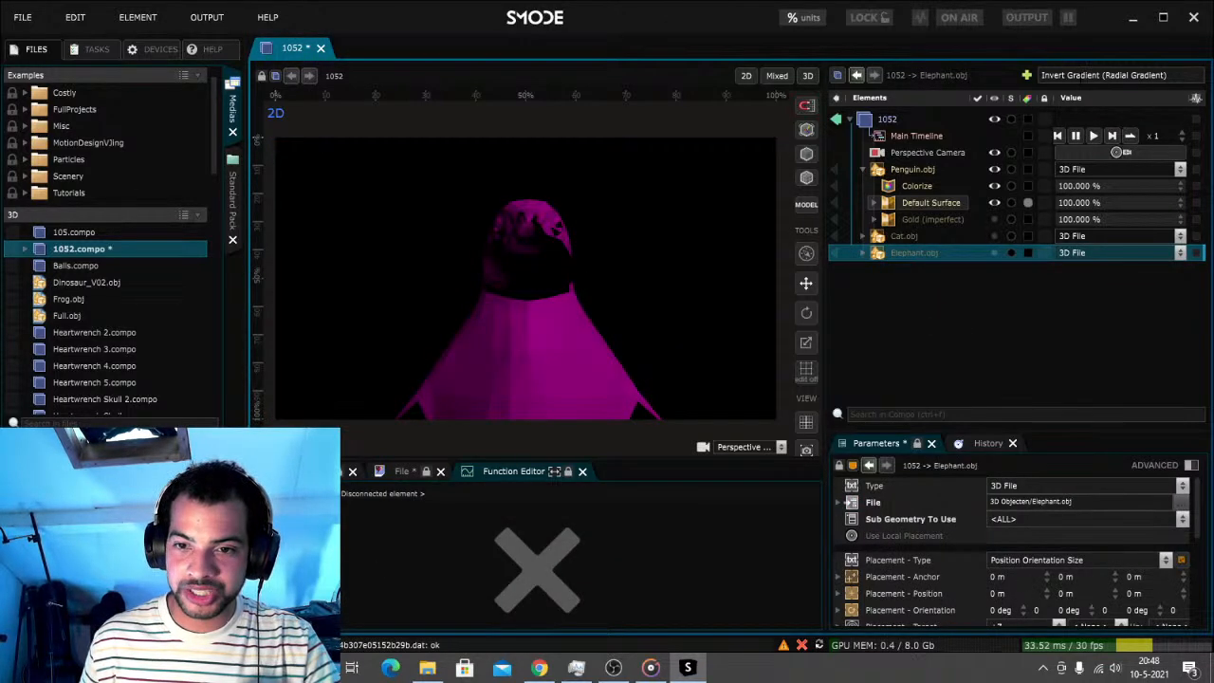
Add a Linear Gradient generator, place it between the Perspective Camera and the penguin in the element order, and save the compo
{"action": "left_click", "coordinate": [930, 152]}
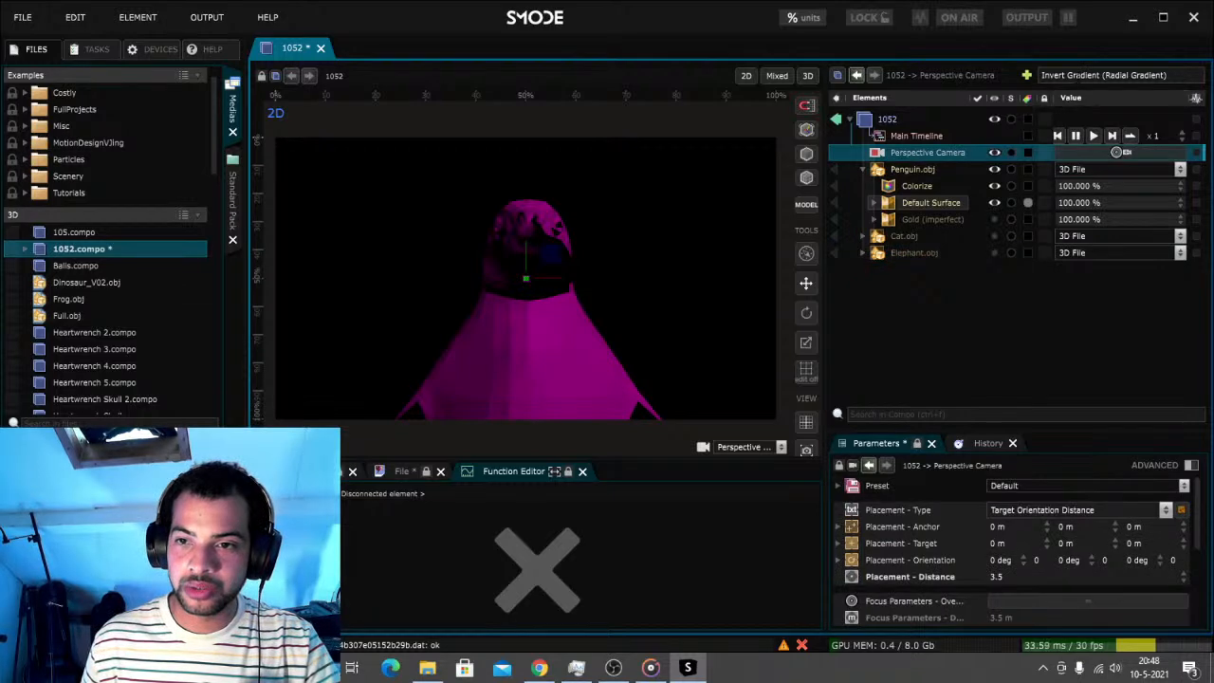
{"action": "left_click", "coordinate": [1078, 76]}
{"action": "type", "text": "gradient"}
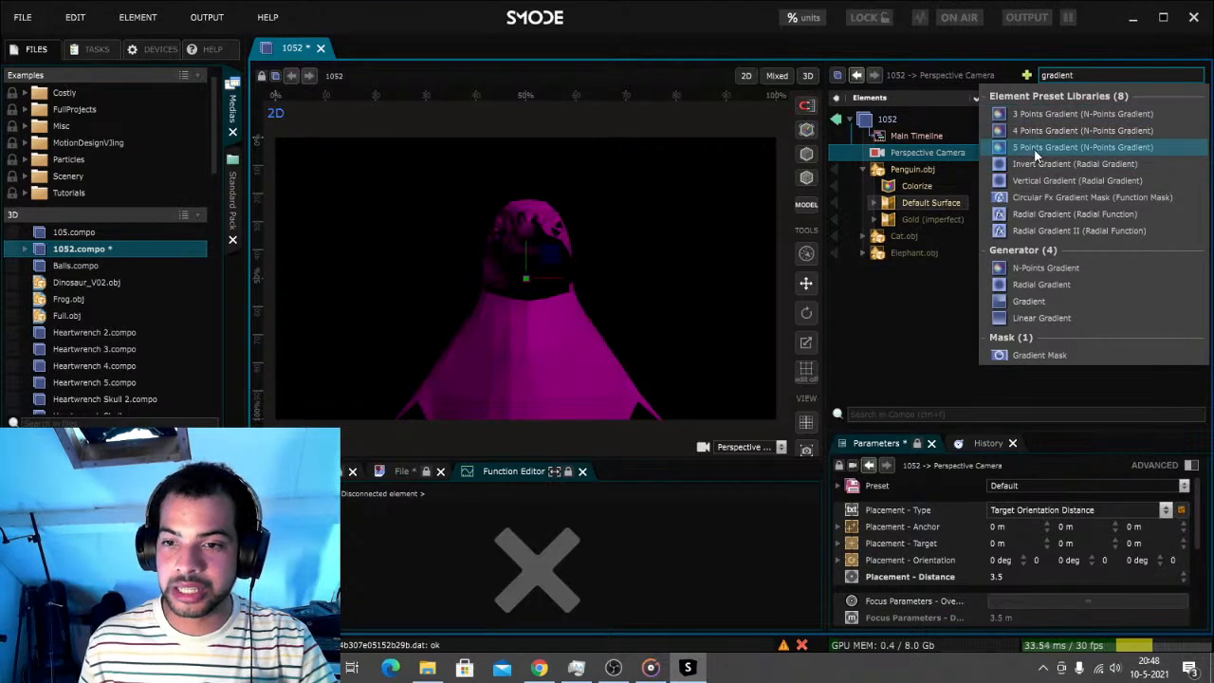
{"action": "left_click", "coordinate": [1040, 322]}
{"action": "left_click_drag", "start_coordinate": [913, 267], "coordinate": [925, 170]}
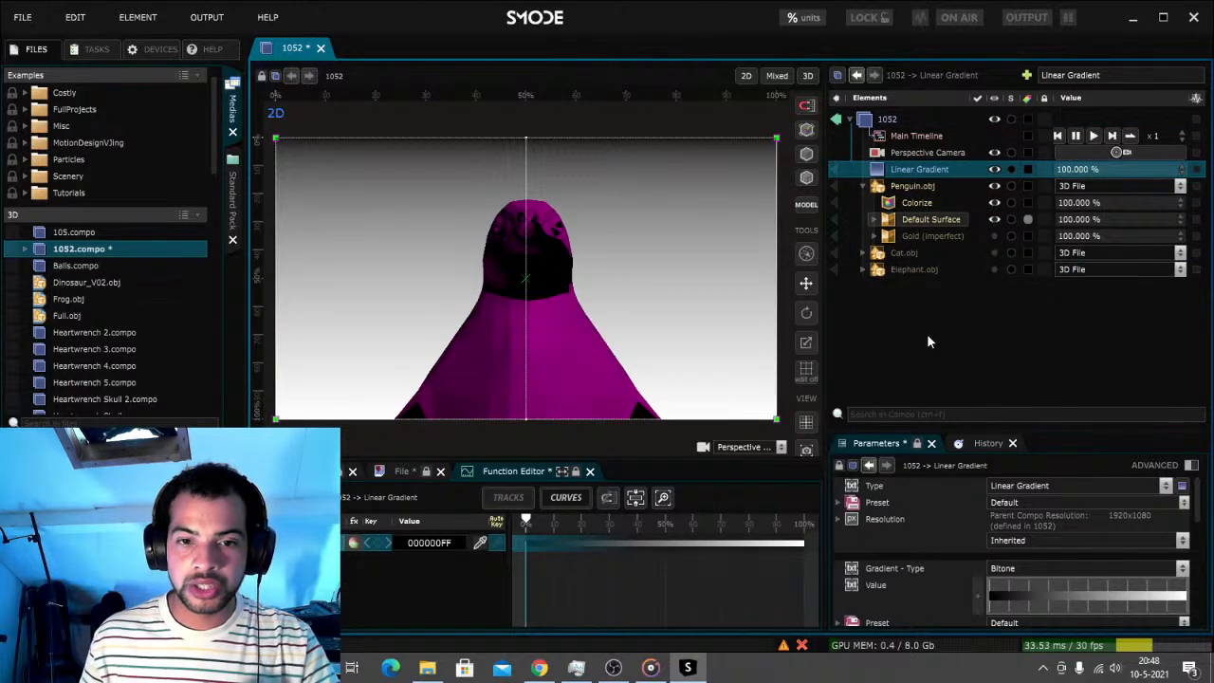
{"action": "key", "text": "ctrl+s"}
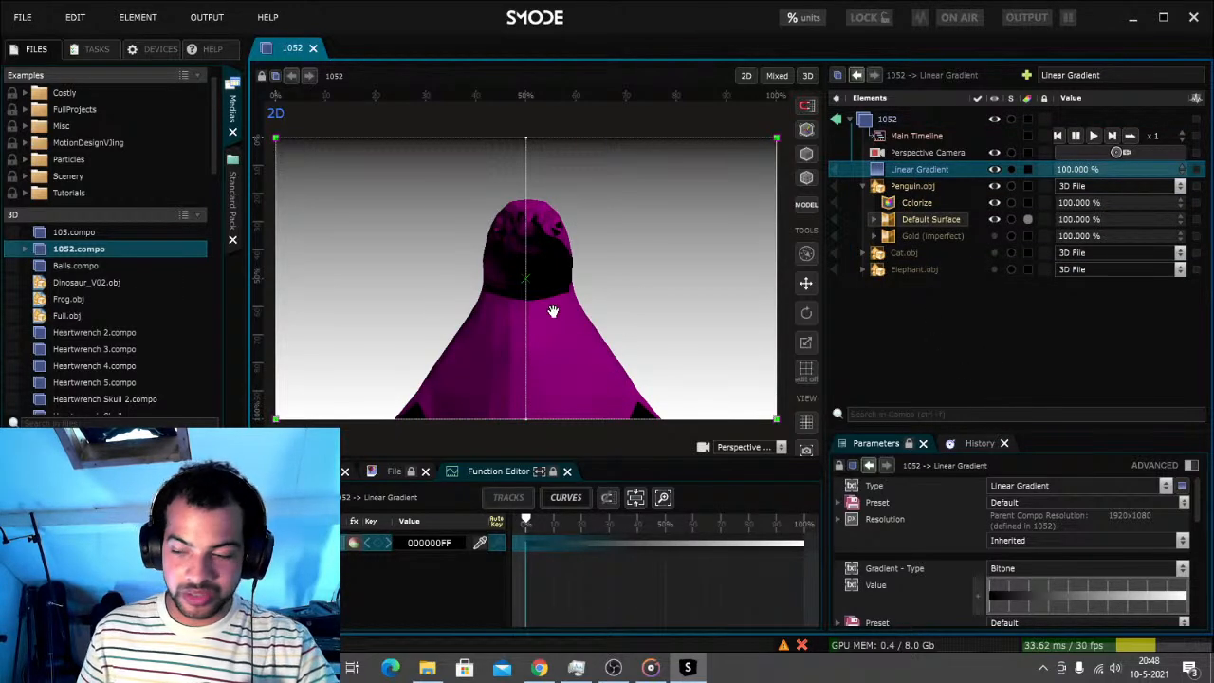
Switch to Groove Muziek and listen briefly to the track from 0:53, then pause it
{"action": "left_click", "coordinate": [651, 667]}
{"action": "left_click", "coordinate": [544, 640]}
{"action": "left_click", "coordinate": [608, 608]}
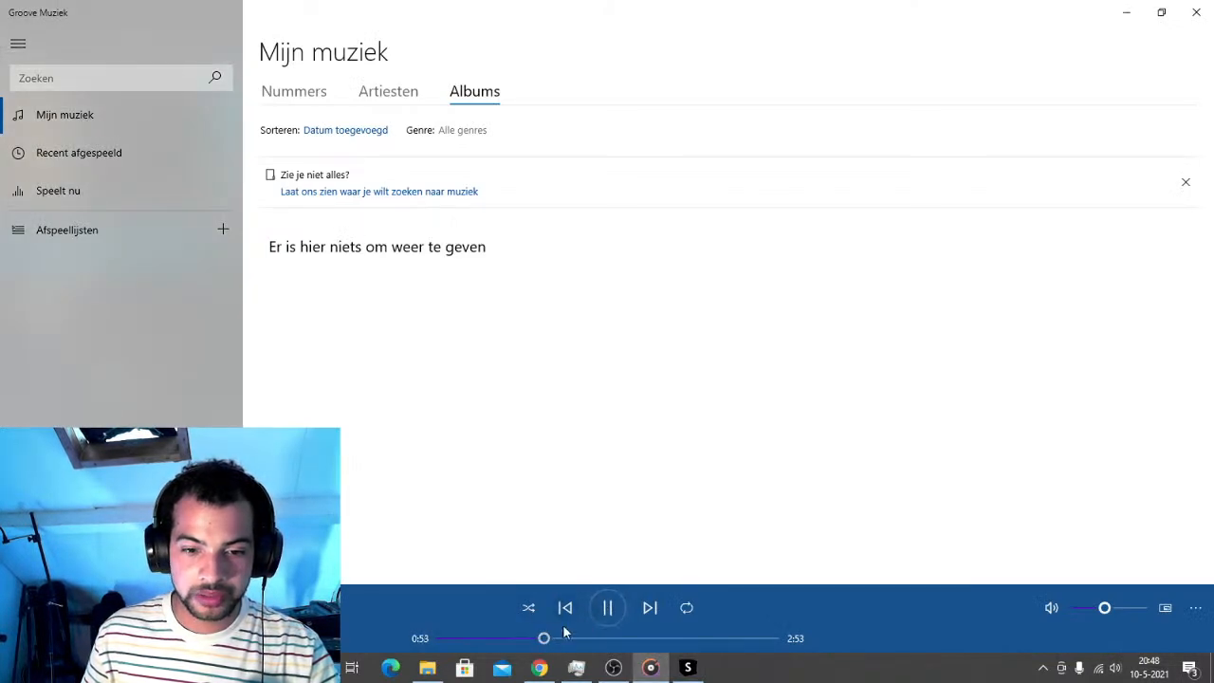
{"action": "left_click", "coordinate": [608, 608]}
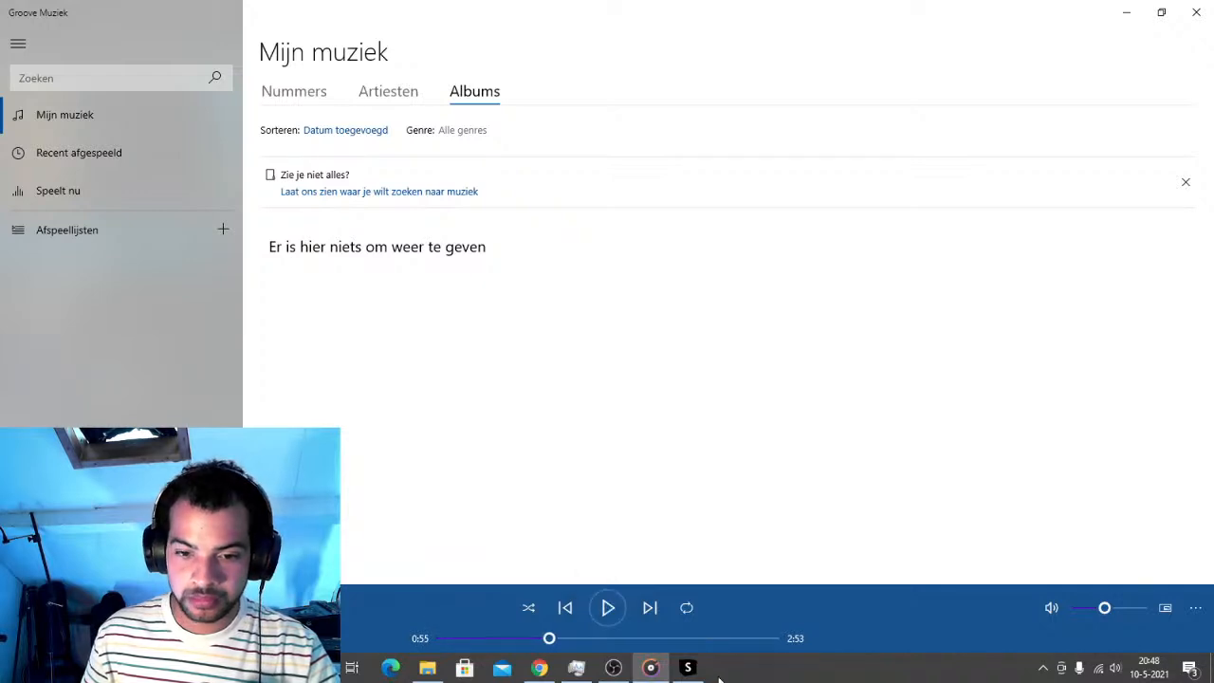
Switch back to Smode, add the Strobe.fs effect to the Linear Gradient and give it a standalone player
{"action": "left_click", "coordinate": [688, 668]}
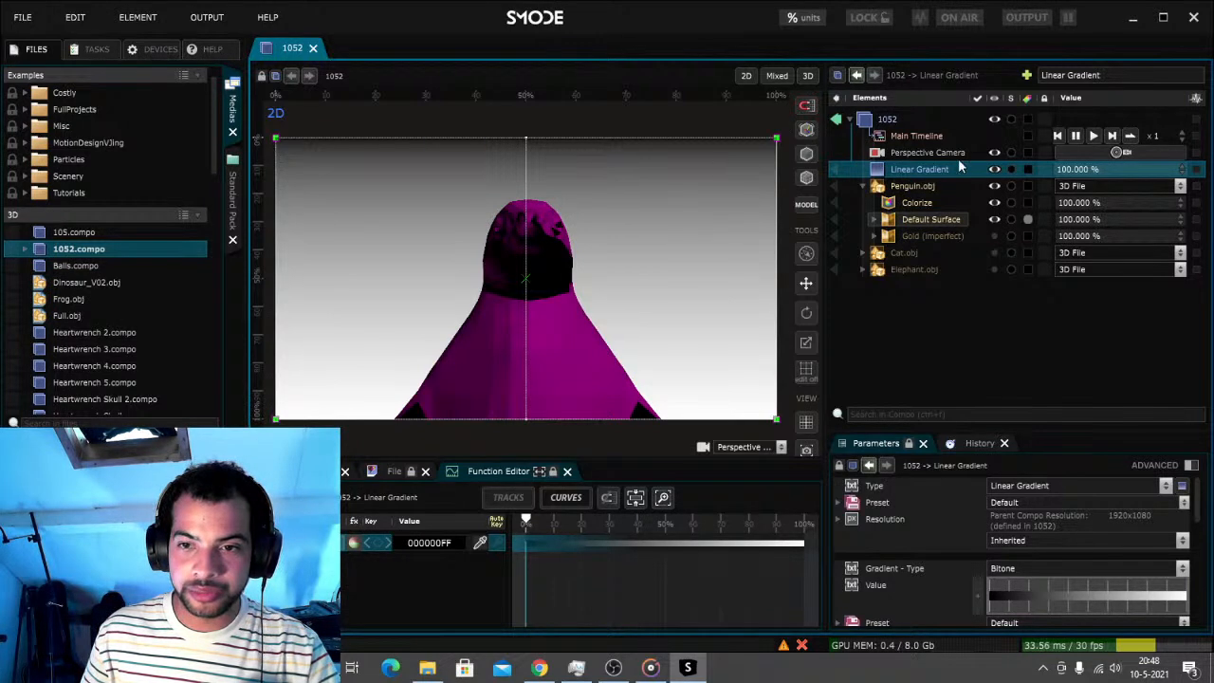
{"action": "left_click", "coordinate": [1111, 84]}
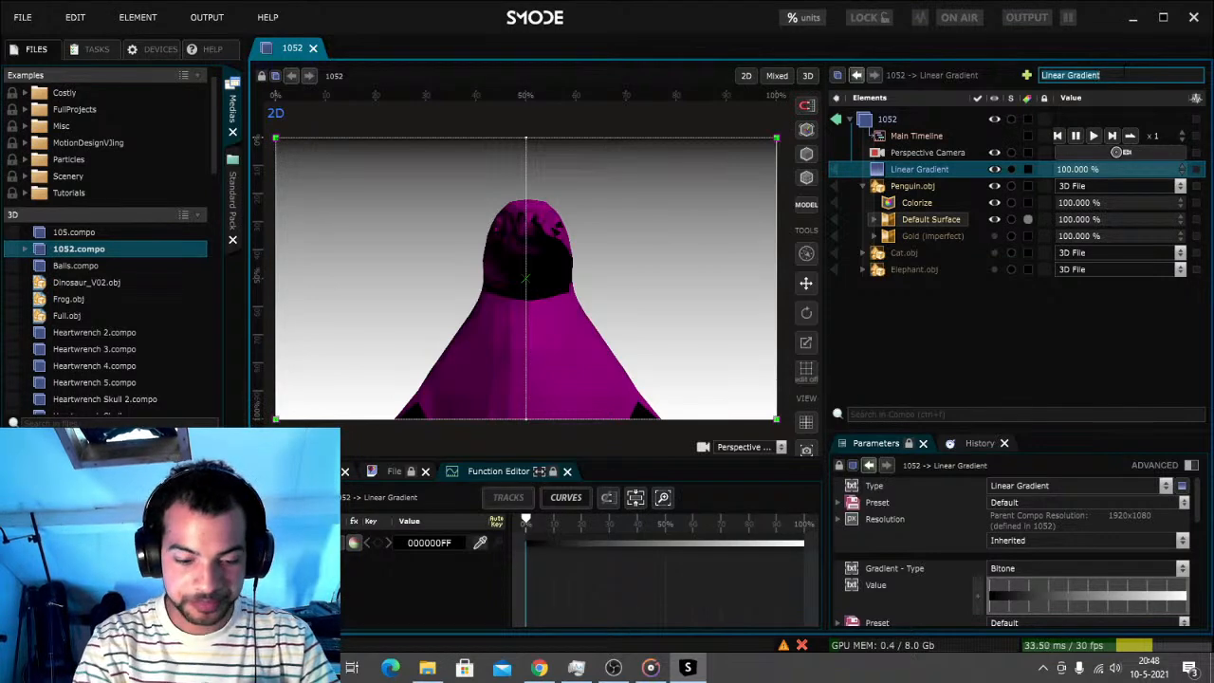
{"action": "type", "text": "strob"}
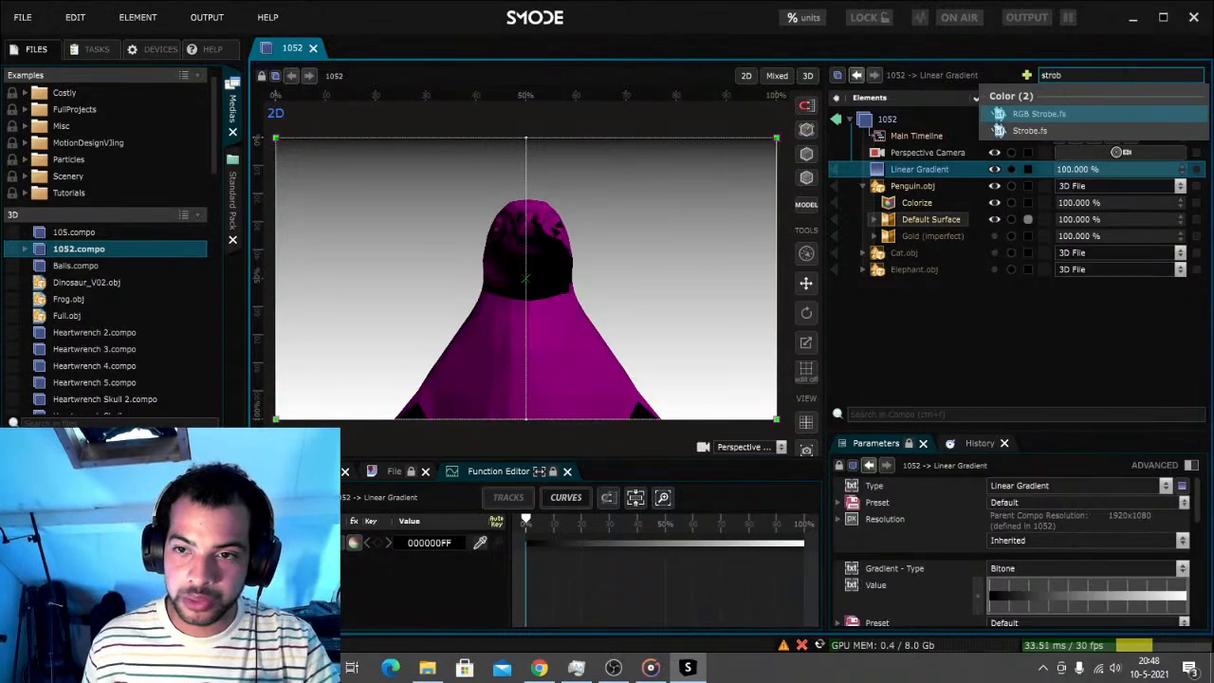
{"action": "left_click", "coordinate": [1051, 131]}
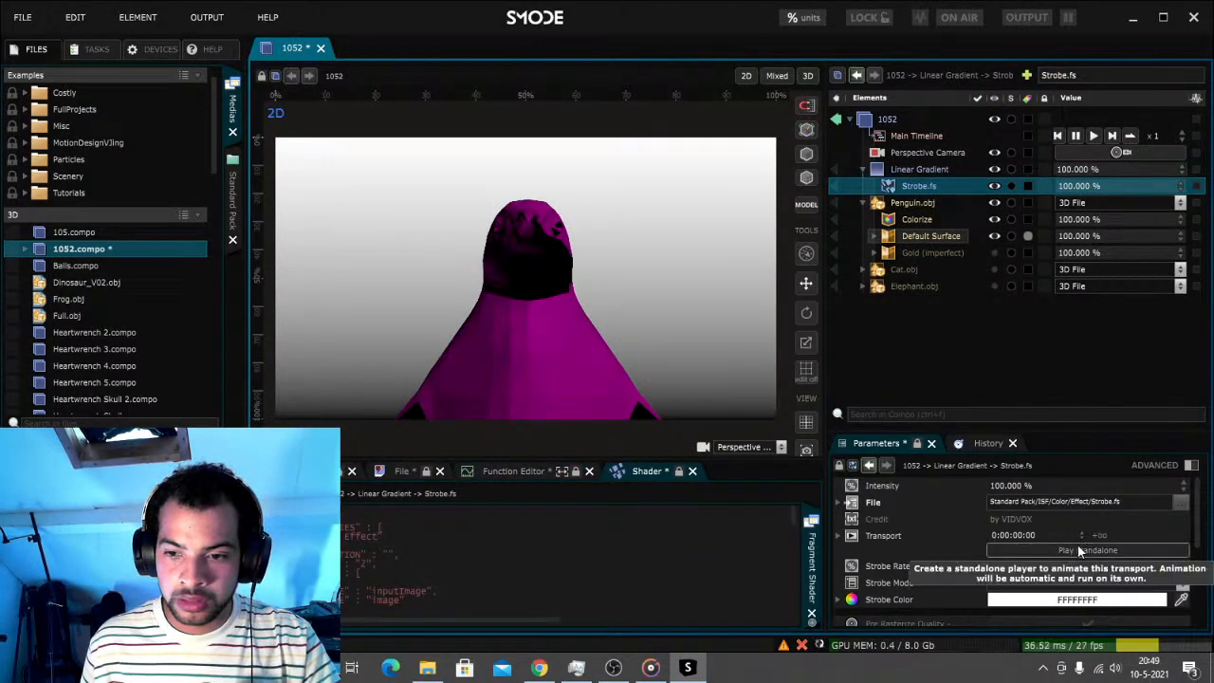
{"action": "left_click", "coordinate": [1080, 547]}
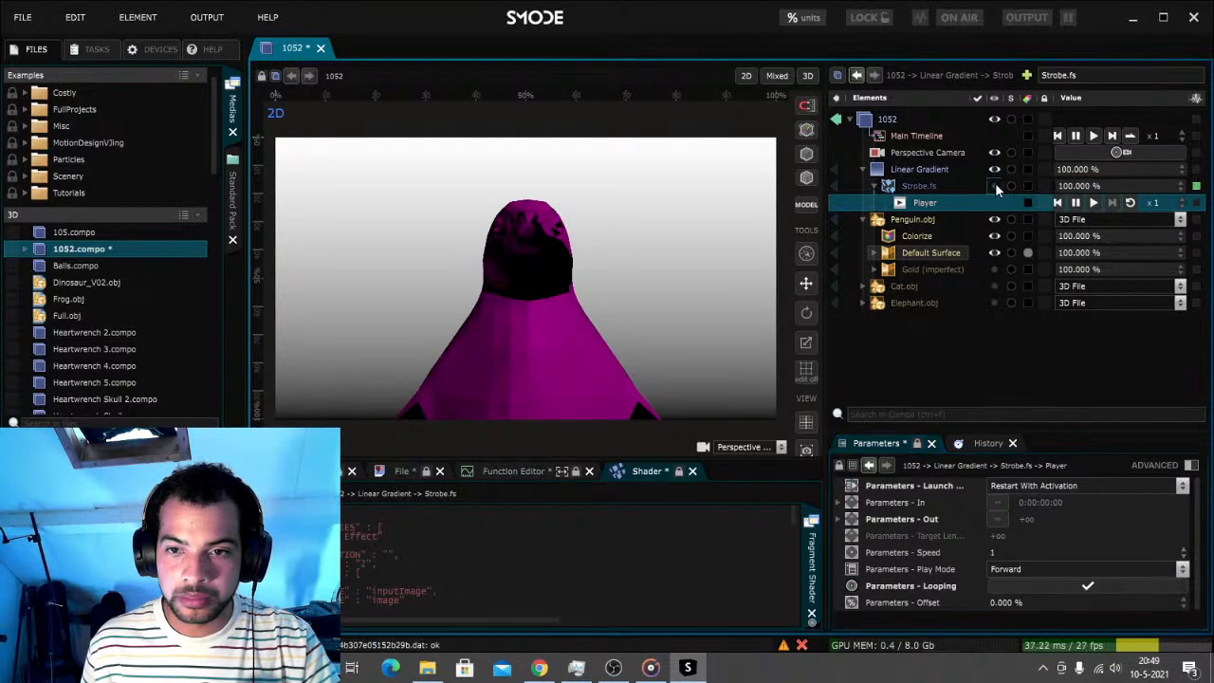
Turn off the Strobe.fs effect on the Linear Gradient and delete it
{"action": "left_click", "coordinate": [995, 185]}
{"action": "left_click", "coordinate": [931, 185]}
{"action": "key", "text": "Delete"}
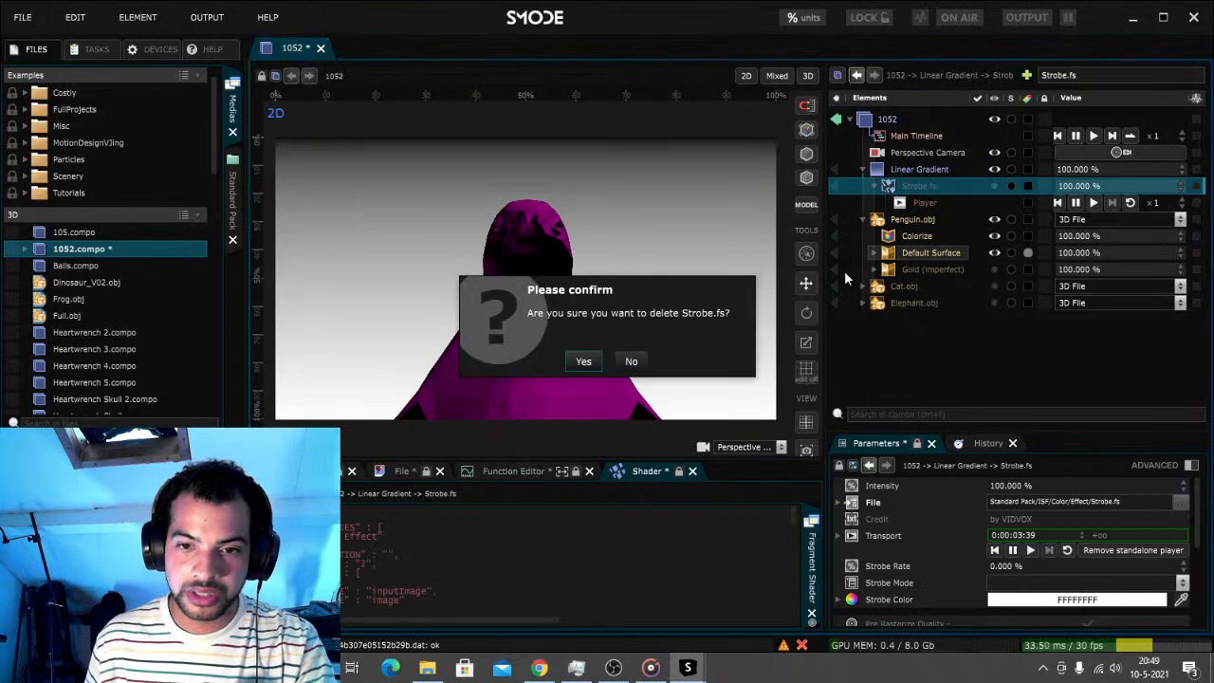
{"action": "left_click", "coordinate": [583, 362]}
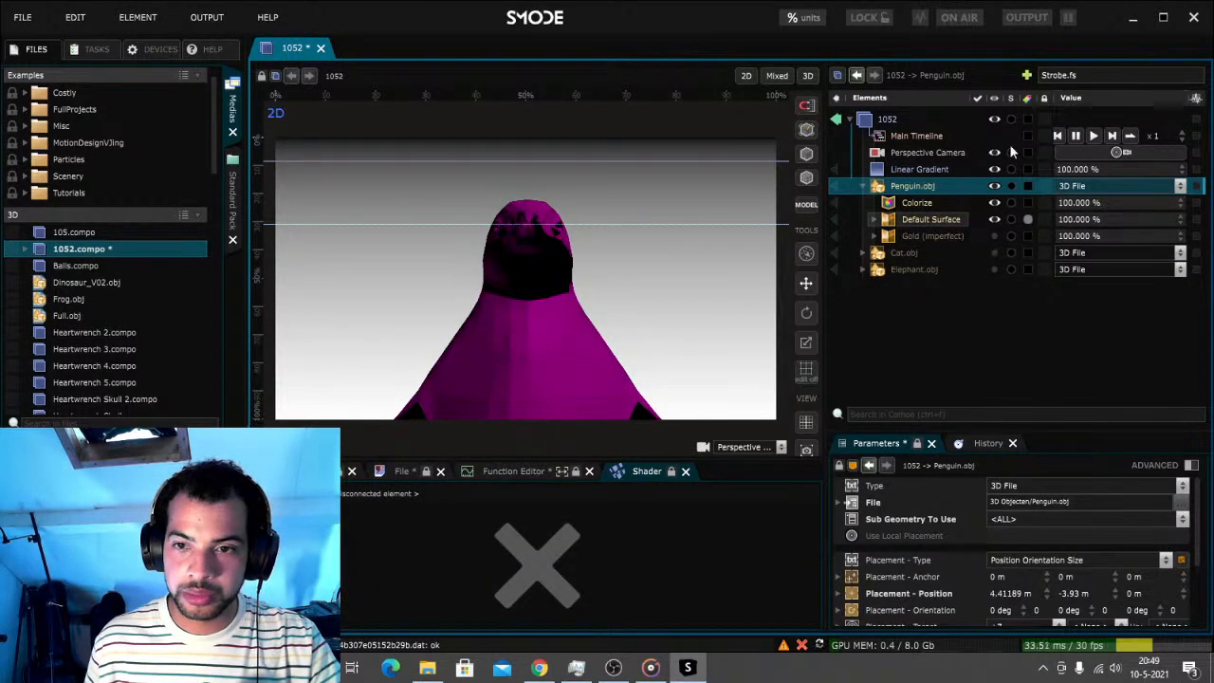
Add the Strobe.fs effect at the compo's top level and give it a standalone player
{"action": "left_click", "coordinate": [928, 153]}
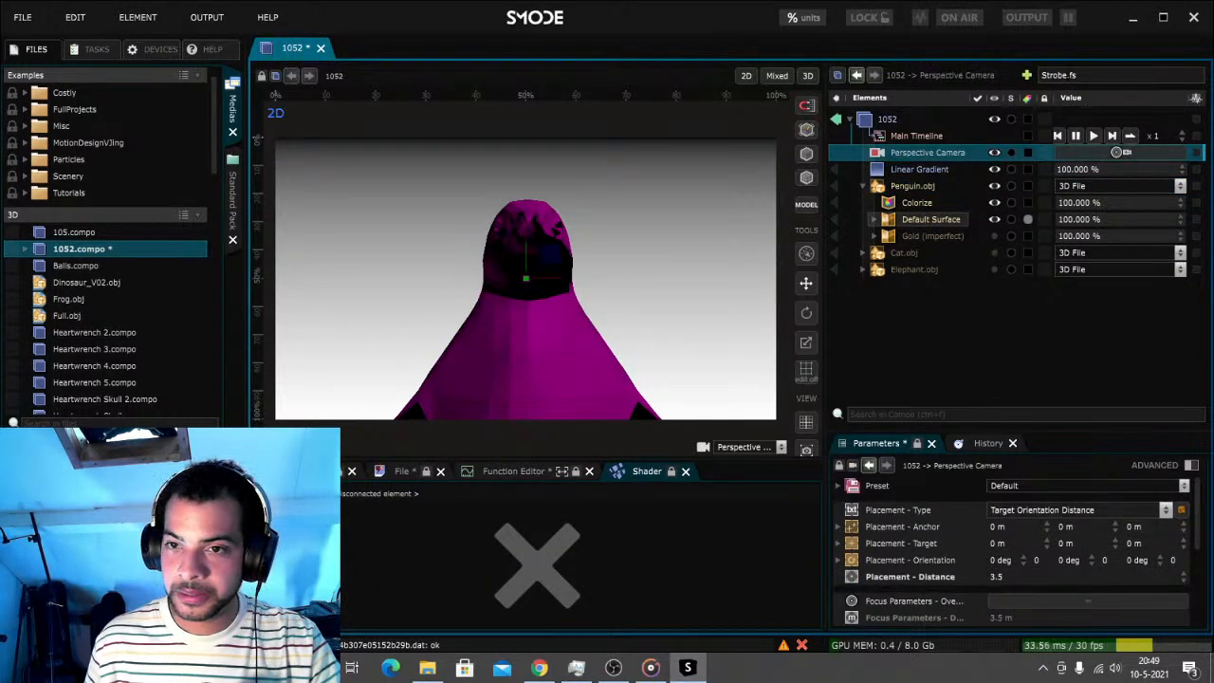
{"action": "left_click", "coordinate": [1078, 74]}
{"action": "type", "text": "strob"}
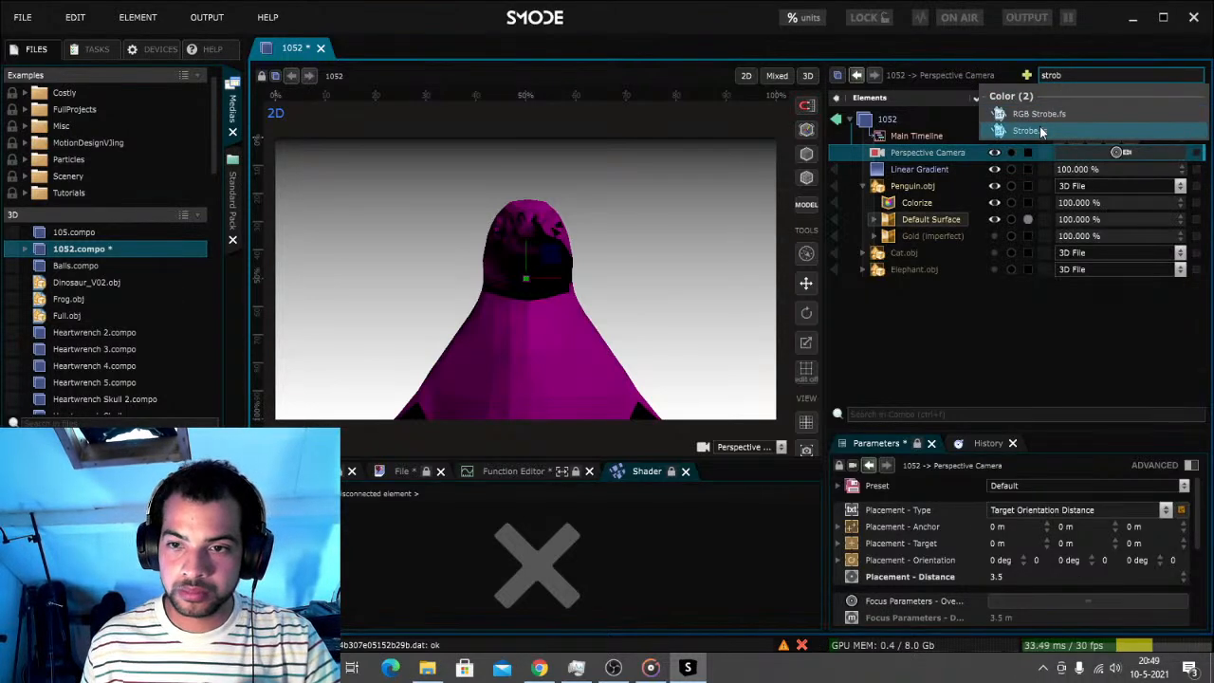
{"action": "left_click", "coordinate": [1027, 131]}
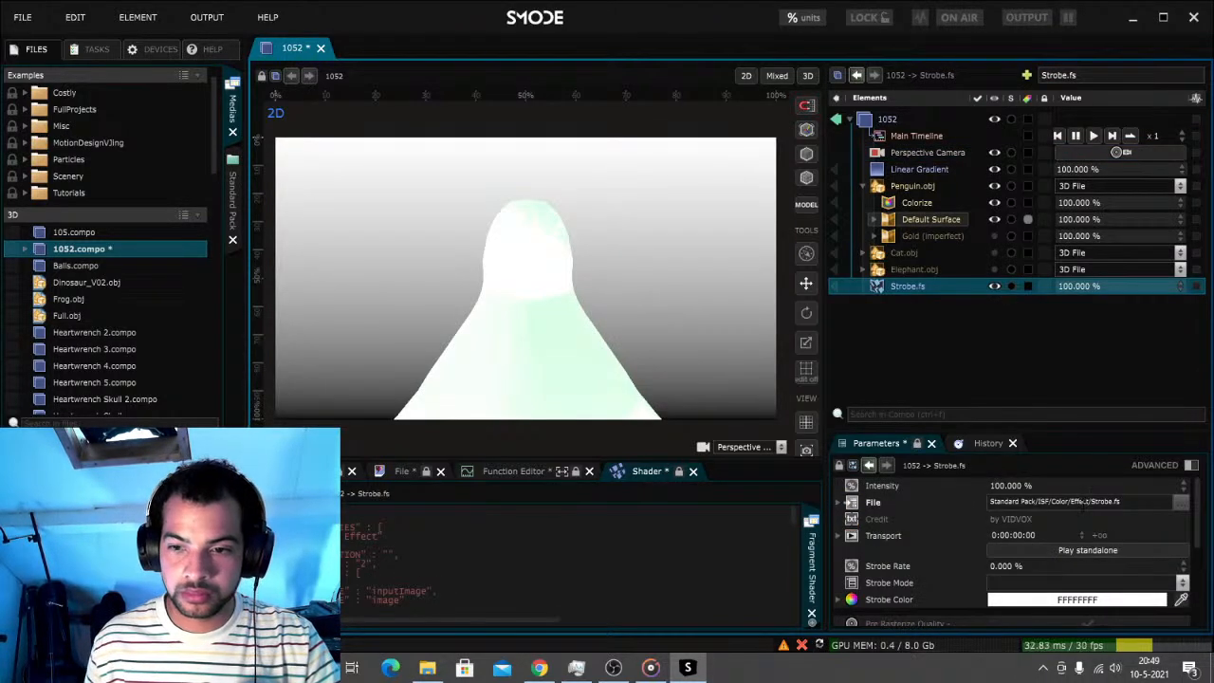
{"action": "left_click", "coordinate": [1086, 550]}
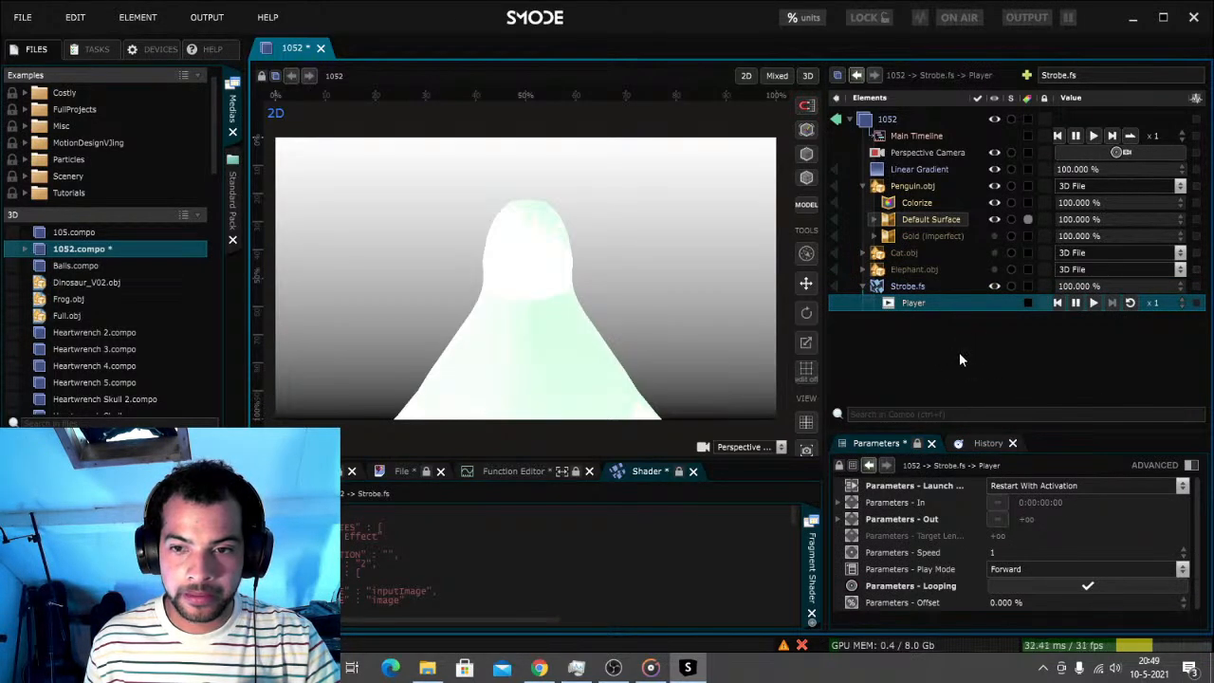
Try the compo-level Strobe.fs effect at 50% intensity, and set it back to 100%
{"action": "double_click", "coordinate": [1085, 286]}
{"action": "type", "text": "50"}
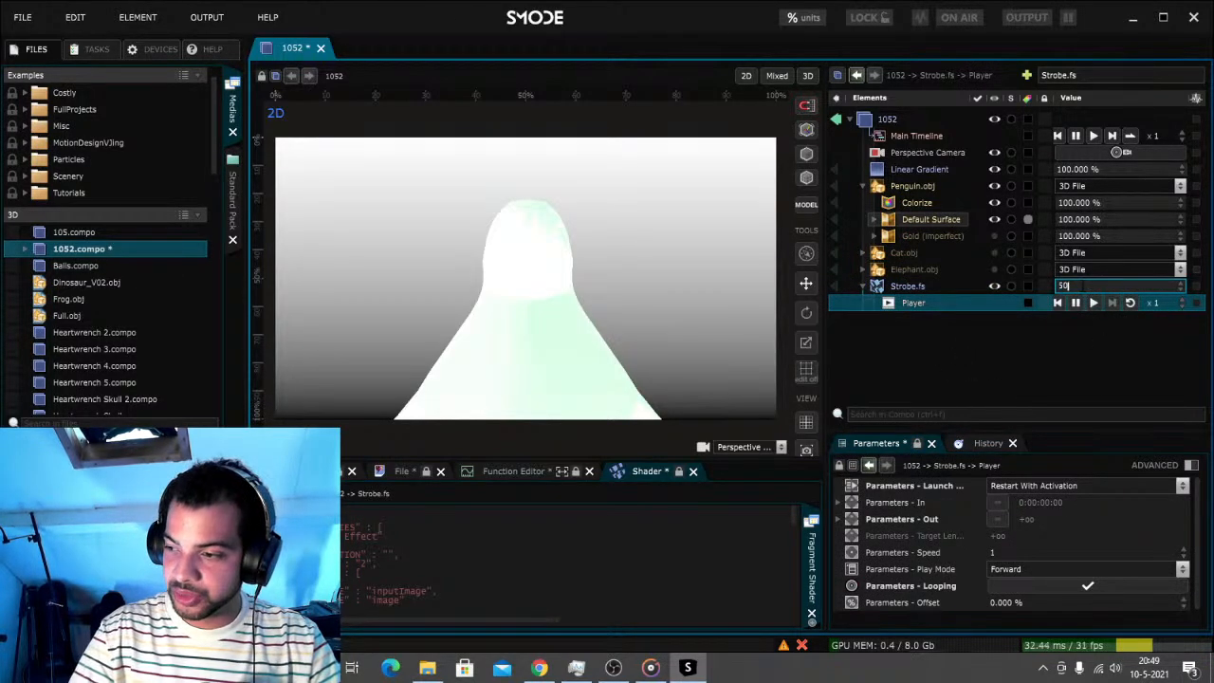
{"action": "key", "text": "Return"}
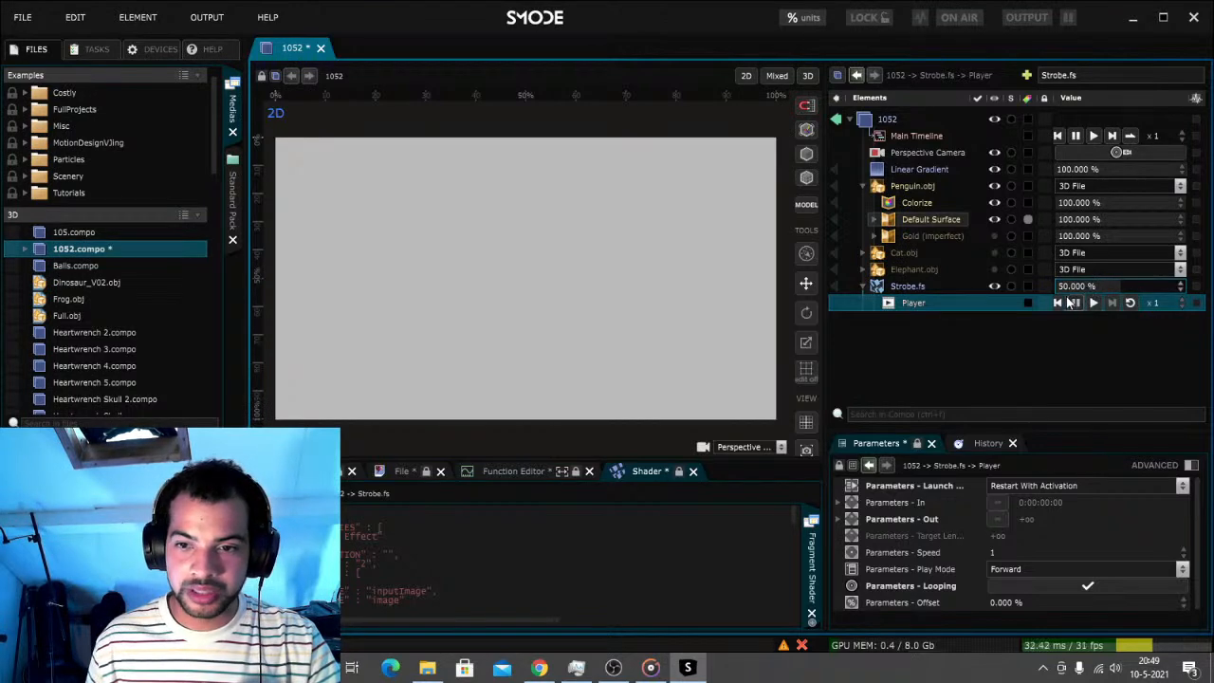
{"action": "double_click", "coordinate": [1067, 286]}
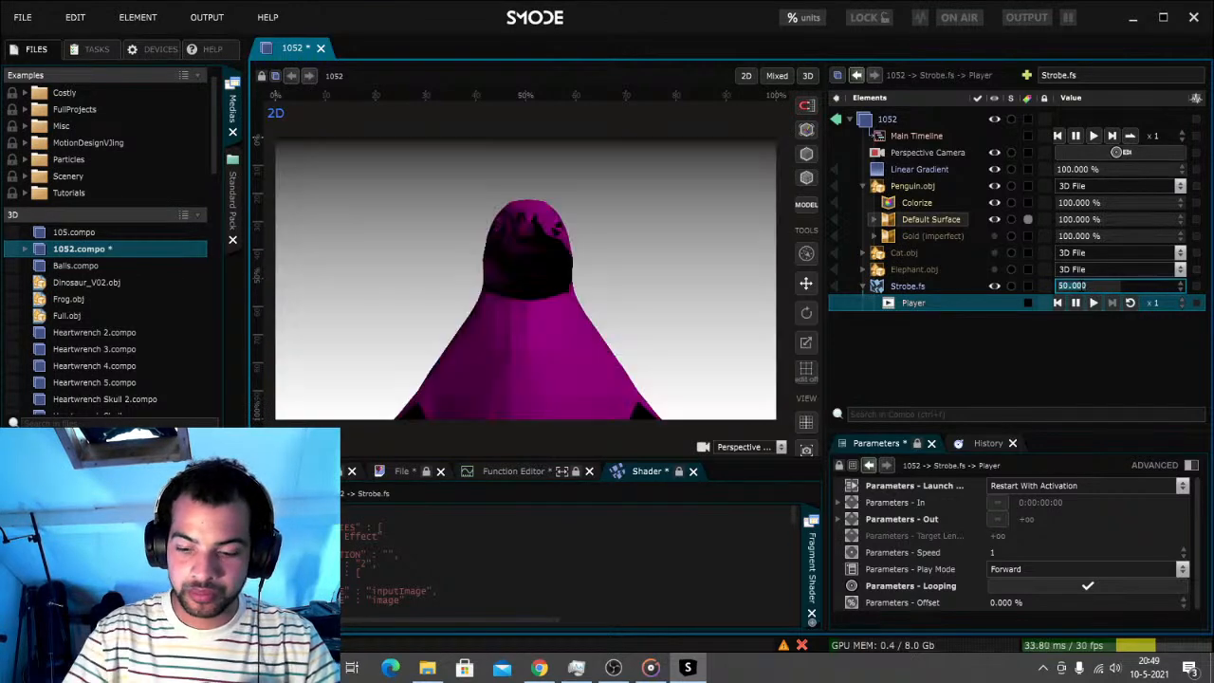
{"action": "type", "text": "100"}
{"action": "key", "text": "Return"}
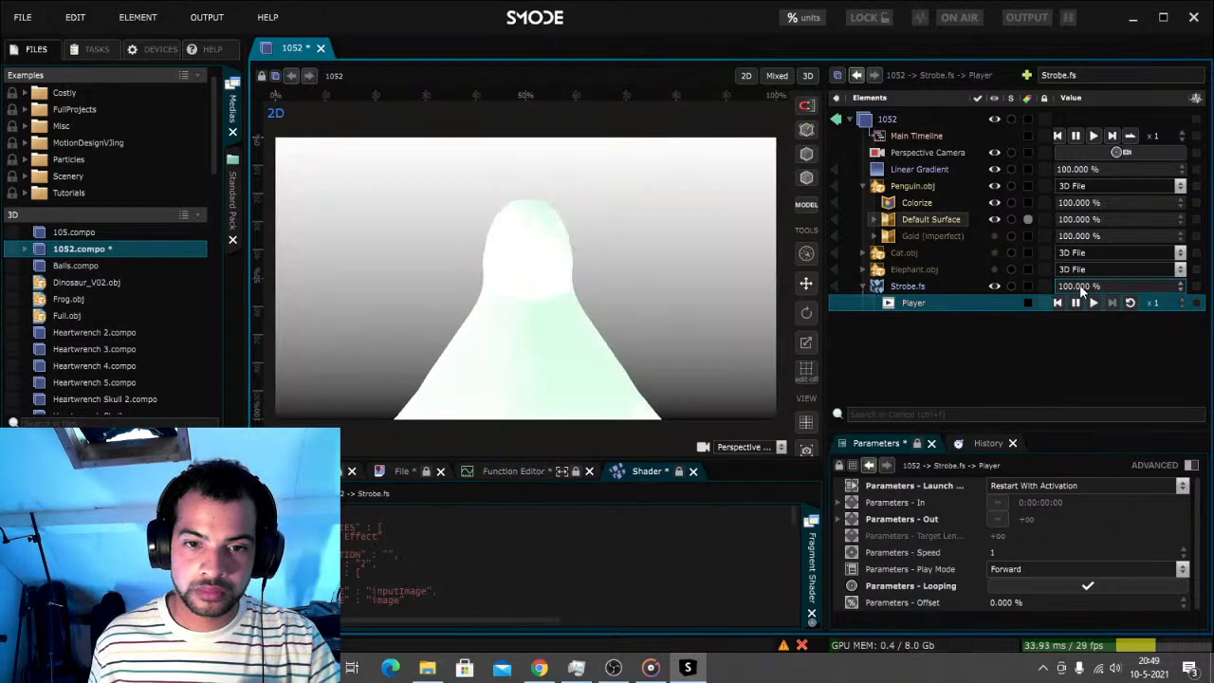
Delete the Strobe.fs effect from the compo's top level and save the compo
{"action": "left_click", "coordinate": [916, 286]}
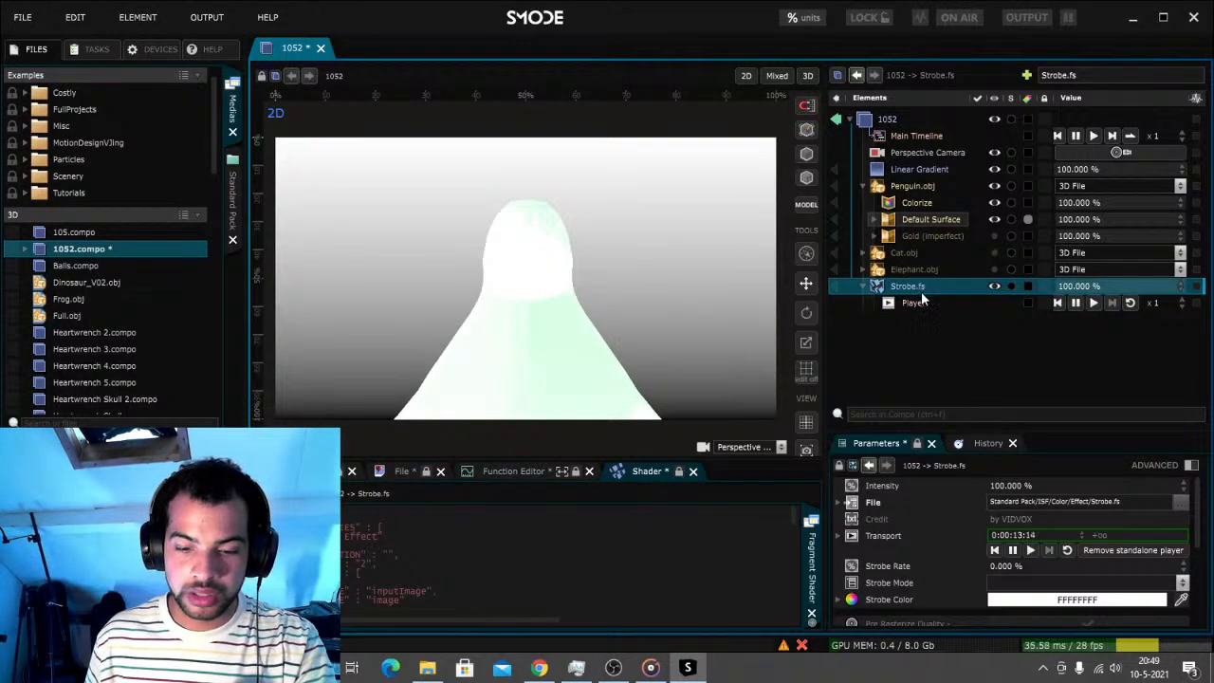
{"action": "key", "text": "Delete"}
{"action": "left_click", "coordinate": [586, 362]}
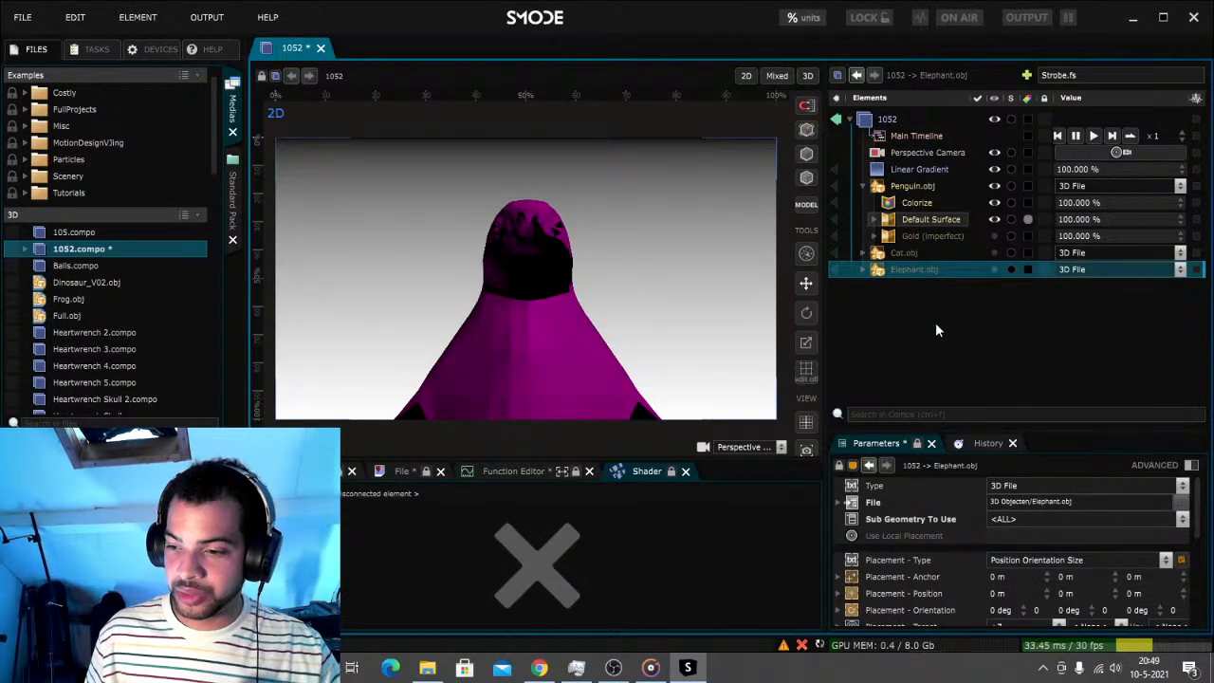
{"action": "key", "text": "ctrl+s"}
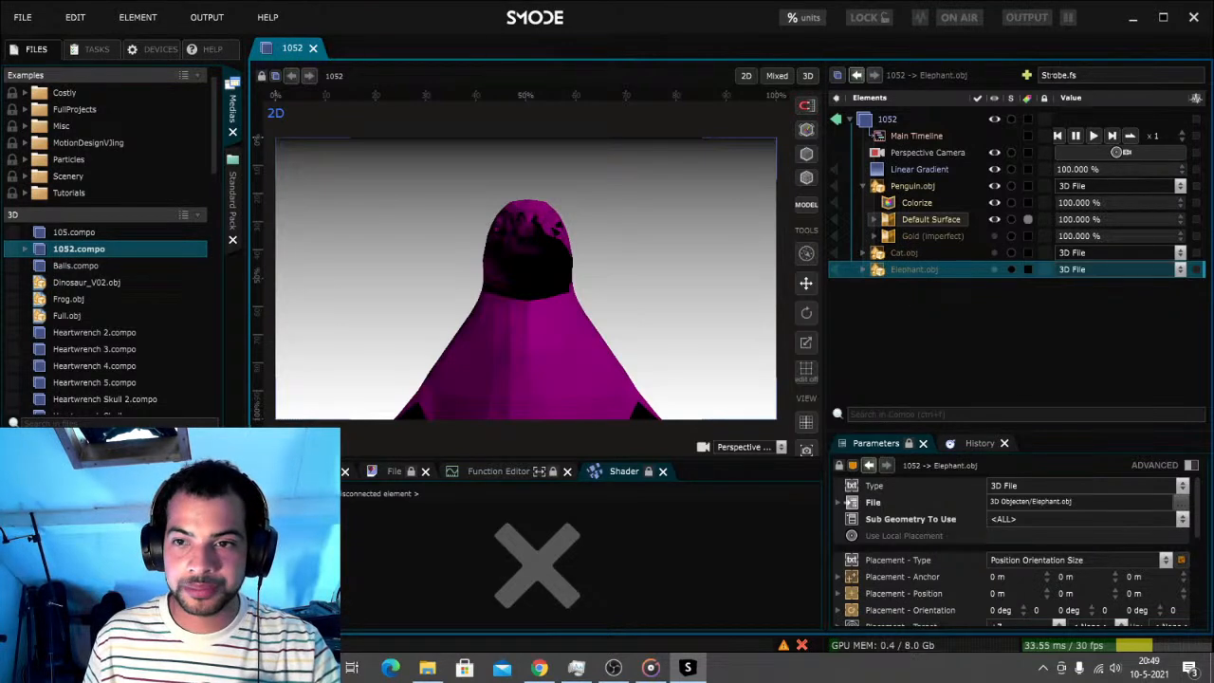
Try the Poly Glitch.fs effect on the whole compo and delete it
{"action": "left_click", "coordinate": [926, 156]}
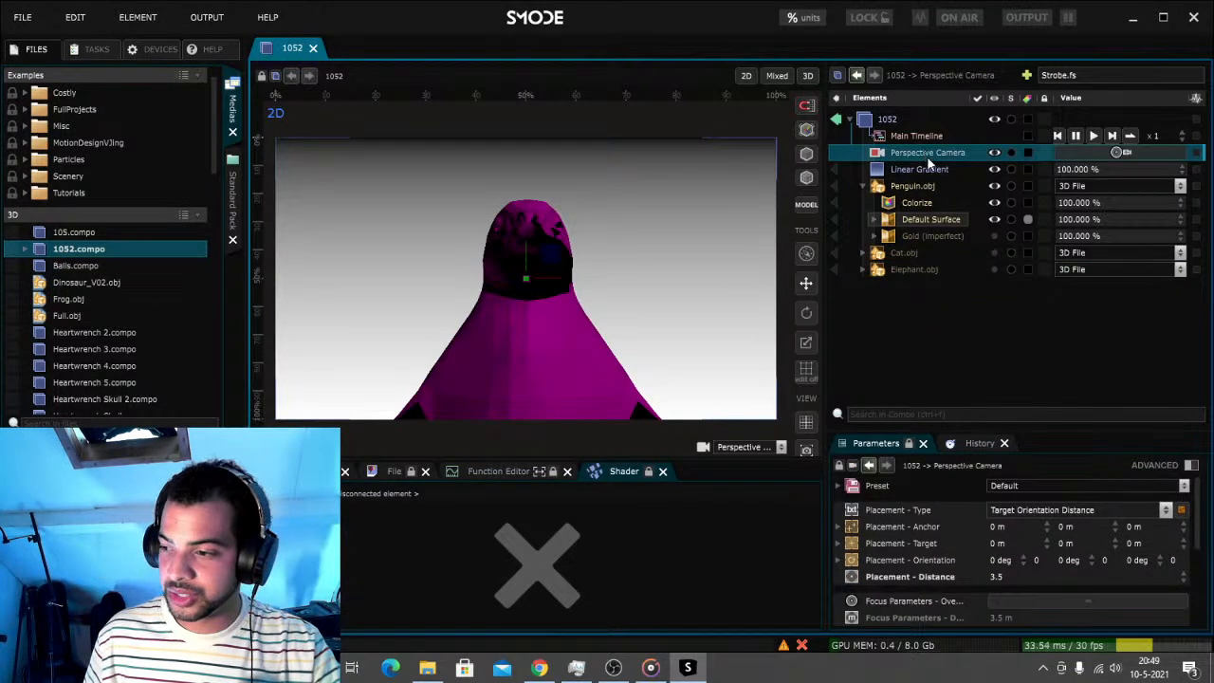
{"action": "left_click", "coordinate": [1091, 76]}
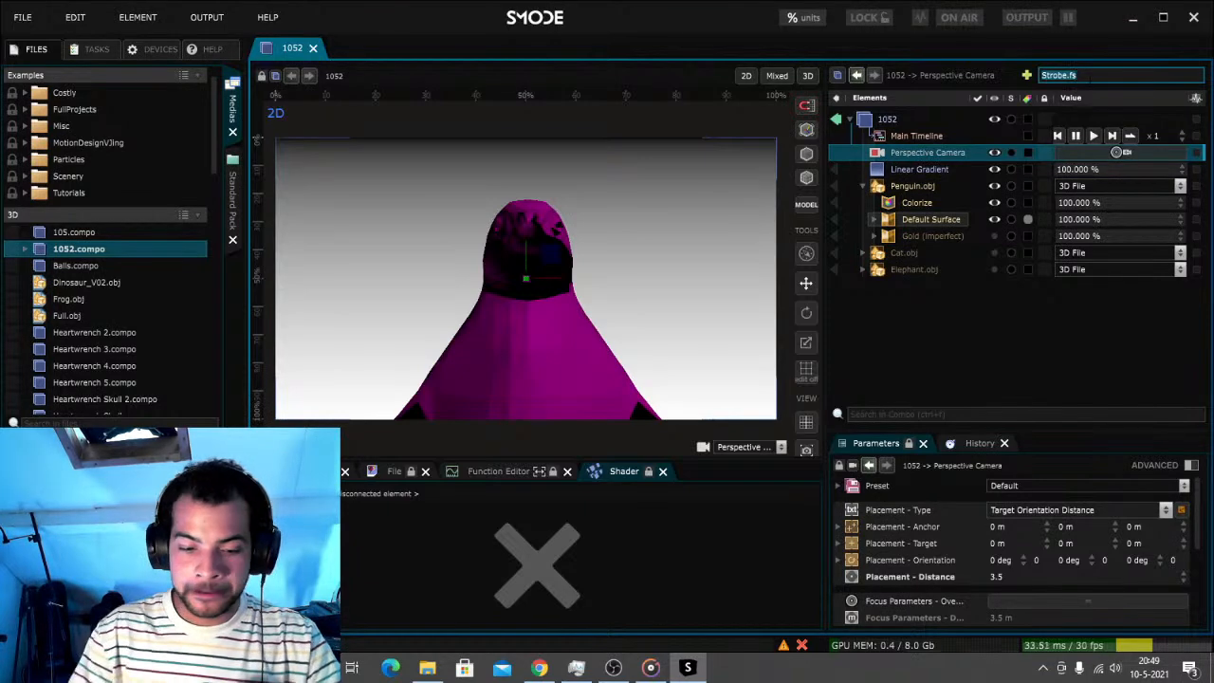
{"action": "type", "text": "glitch"}
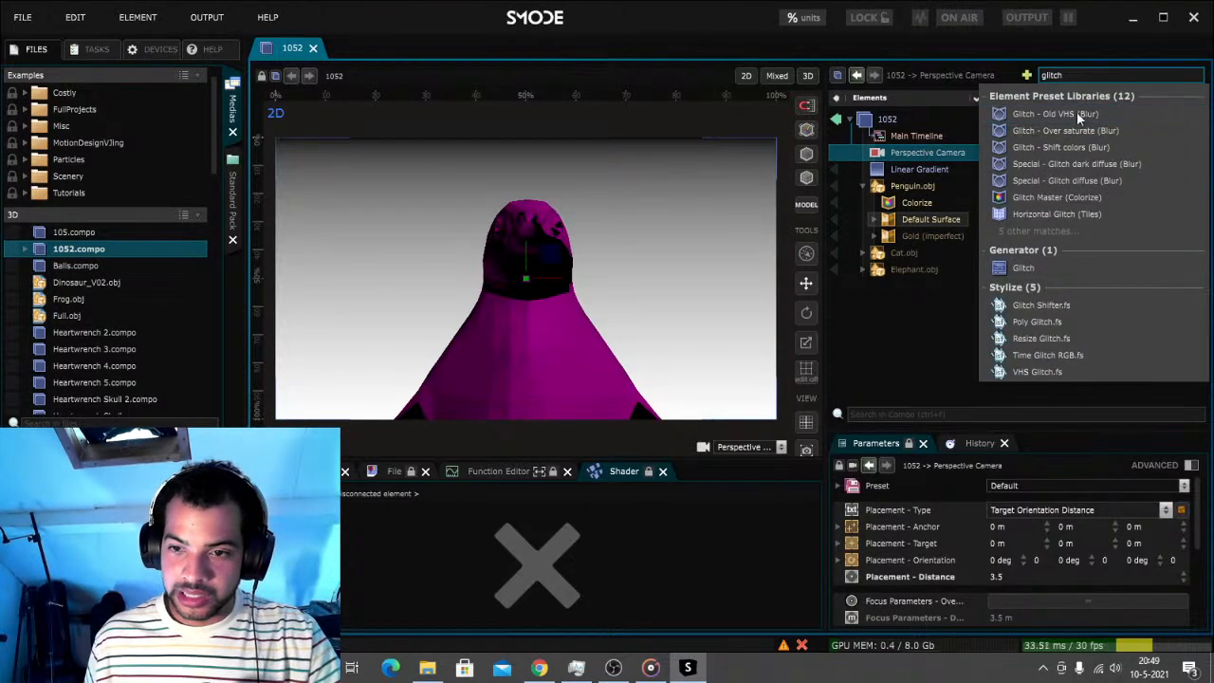
{"action": "left_click", "coordinate": [1071, 322]}
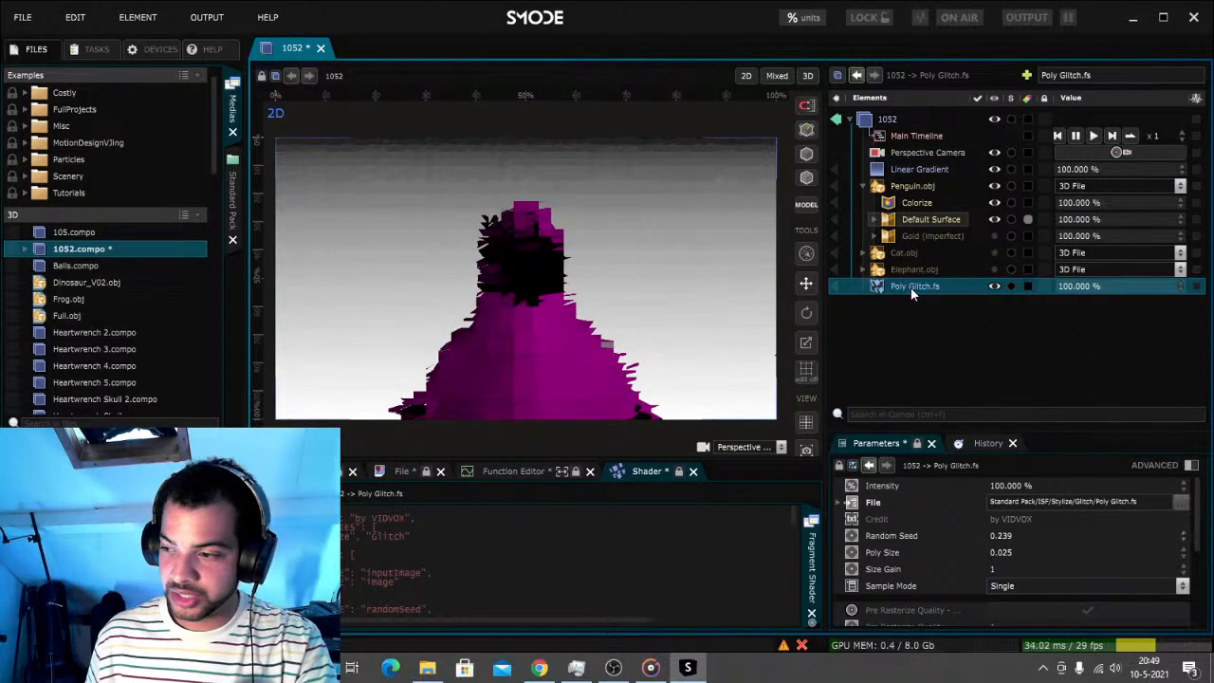
{"action": "key", "text": "Delete"}
{"action": "left_click", "coordinate": [583, 361]}
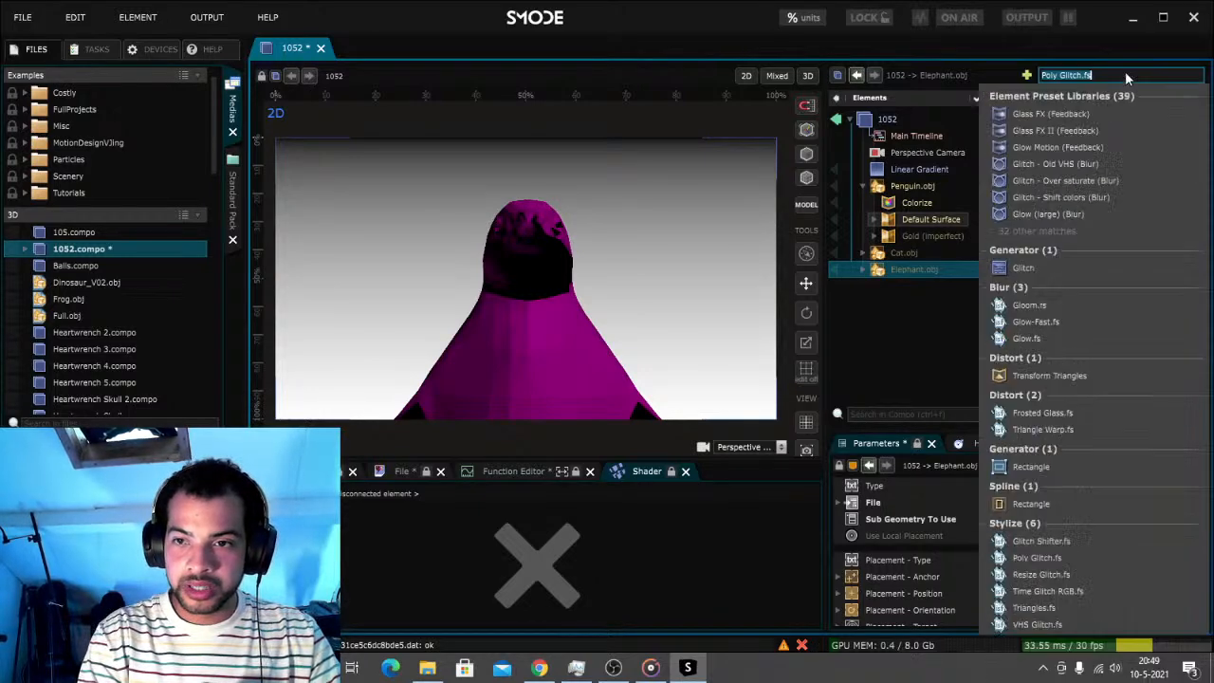
Try the Time Glitch RGB.fs effect with a standalone player on the compo and delete it
{"action": "type", "text": "glitch"}
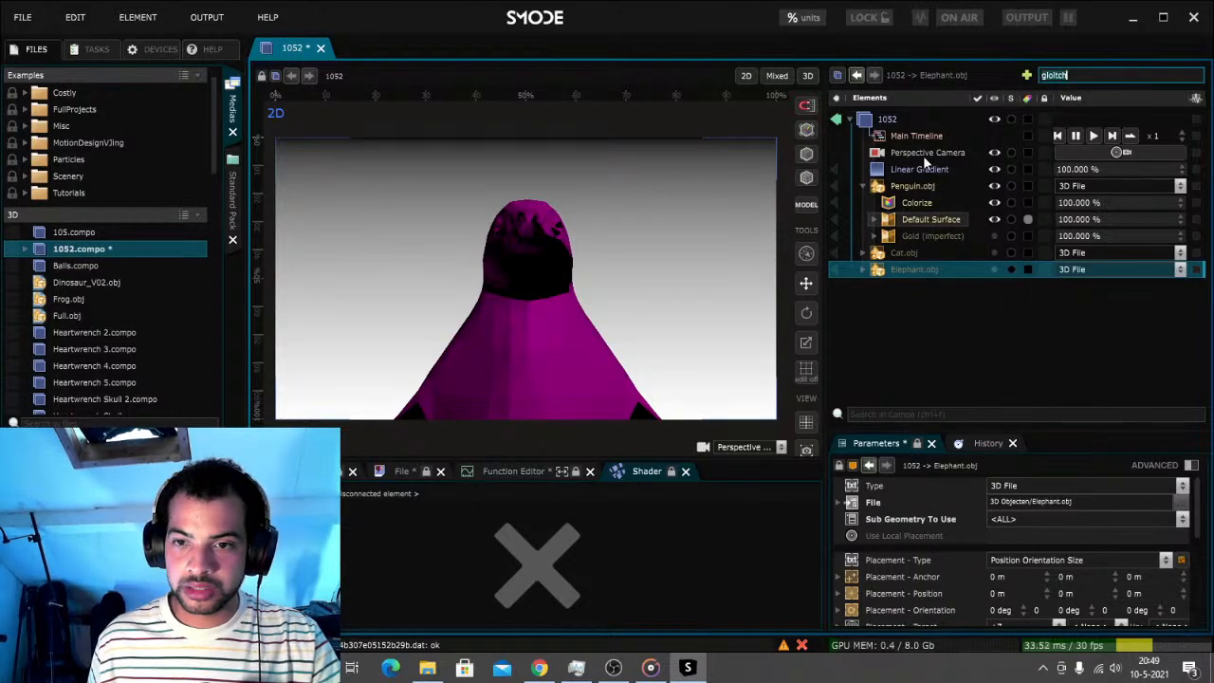
{"action": "left_click", "coordinate": [924, 153]}
{"action": "double_click", "coordinate": [1068, 75]}
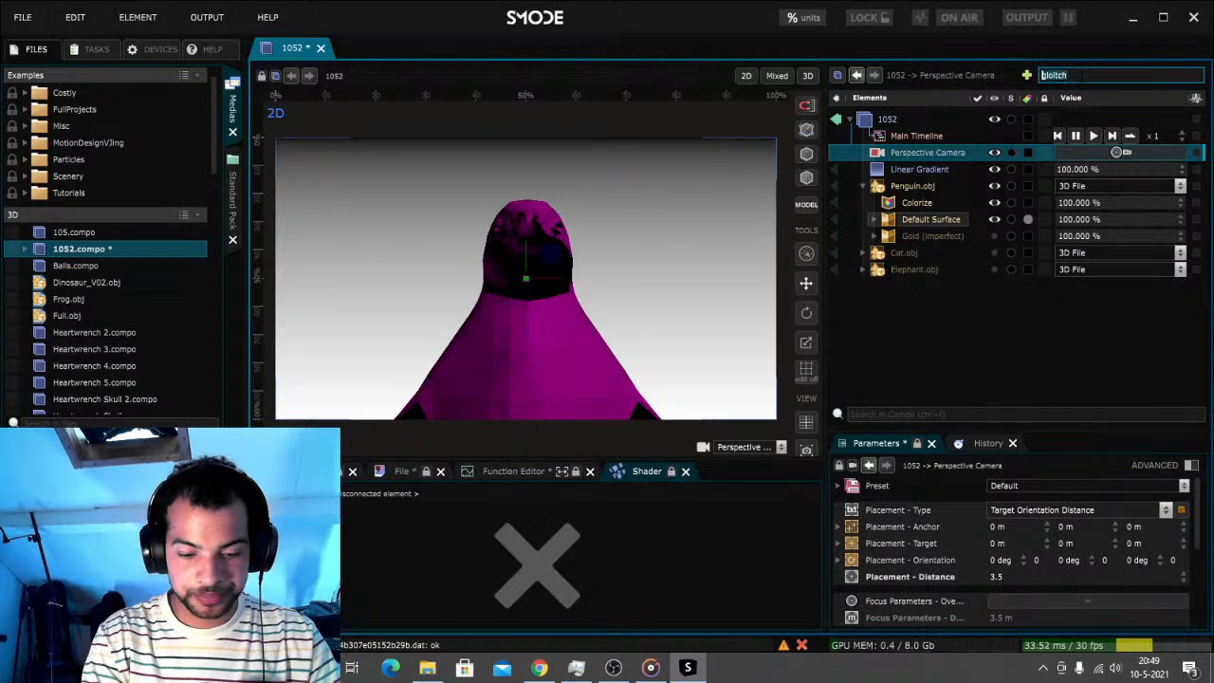
{"action": "type", "text": "glitch"}
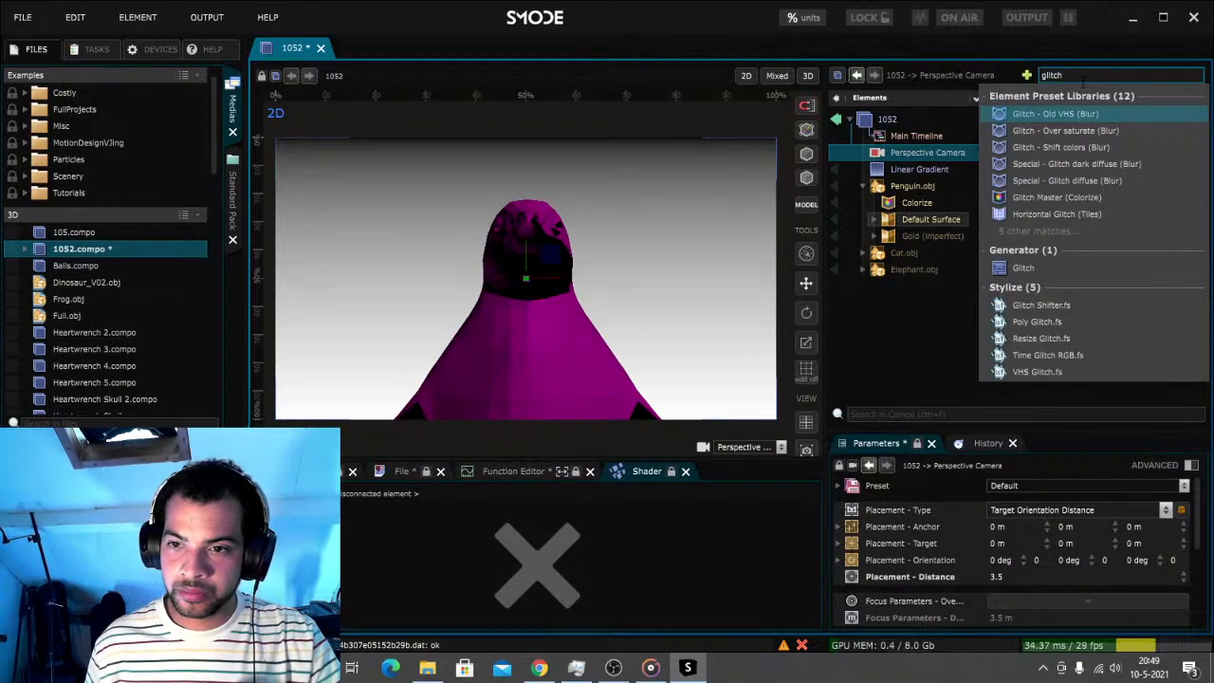
{"action": "left_click", "coordinate": [1073, 356]}
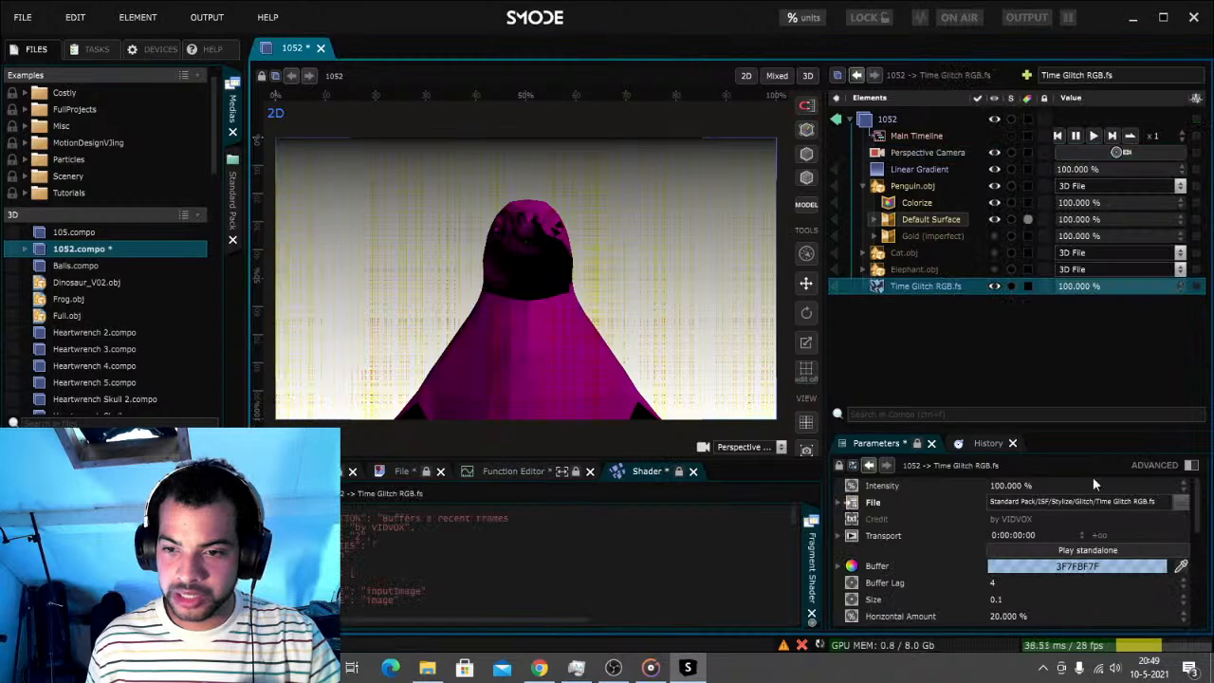
{"action": "left_click", "coordinate": [1086, 550]}
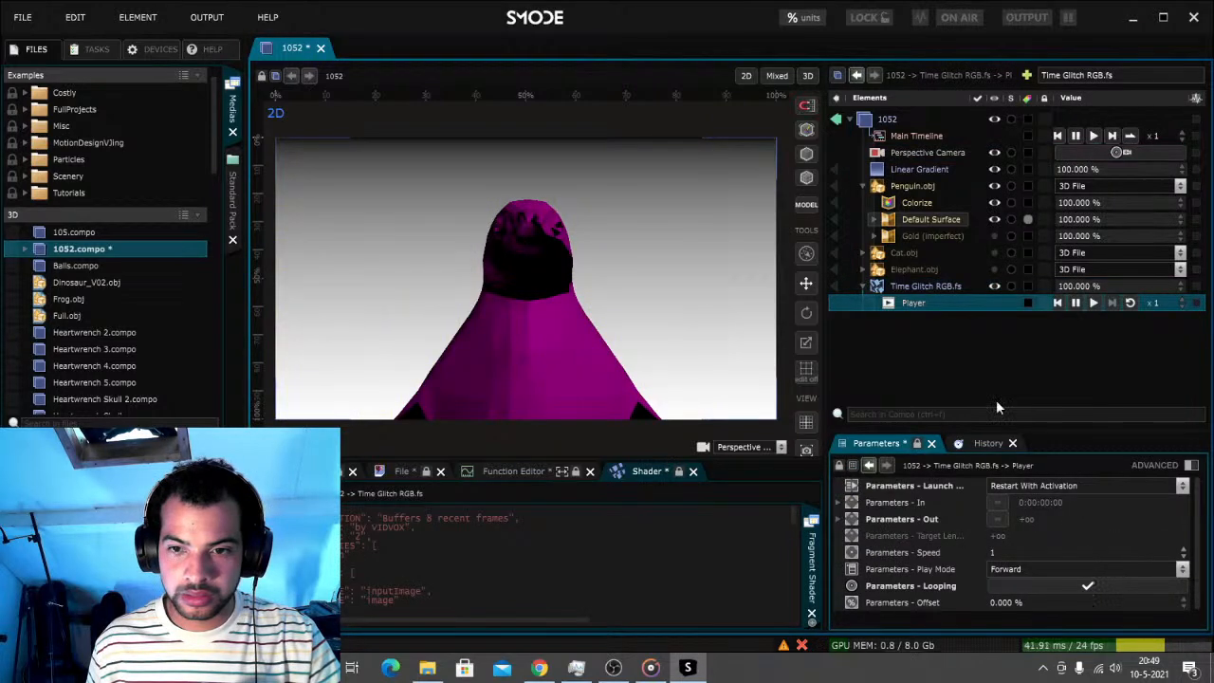
{"action": "left_click", "coordinate": [926, 288]}
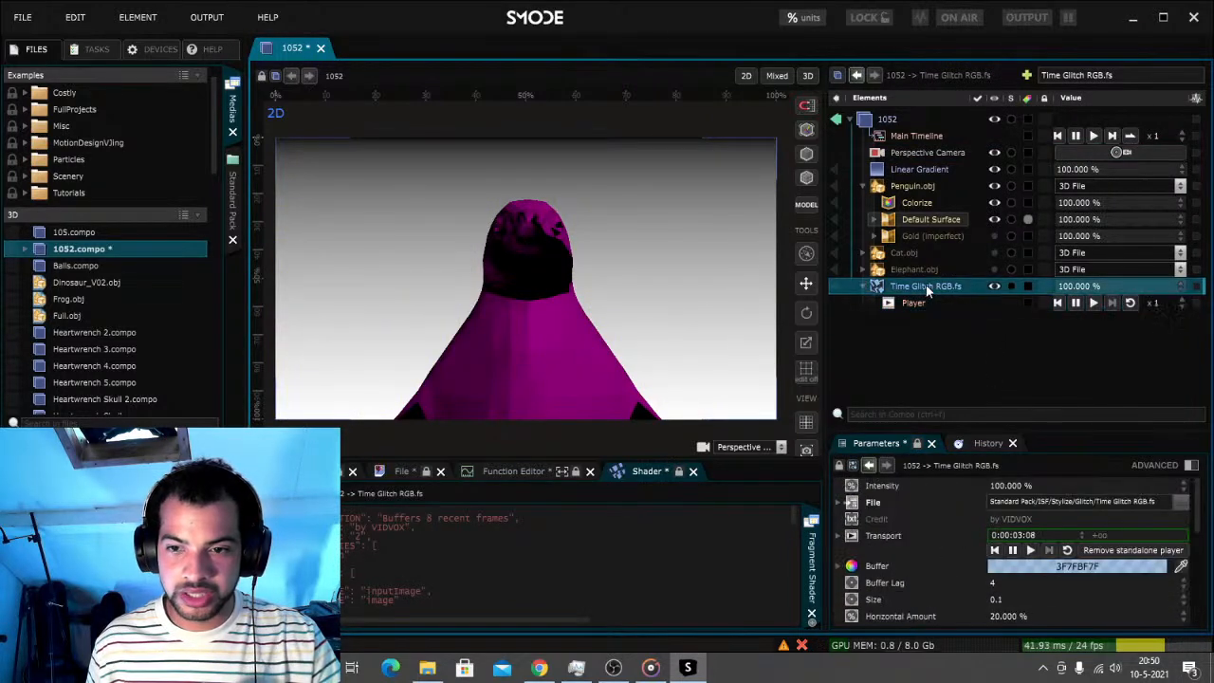
{"action": "key", "text": "Delete"}
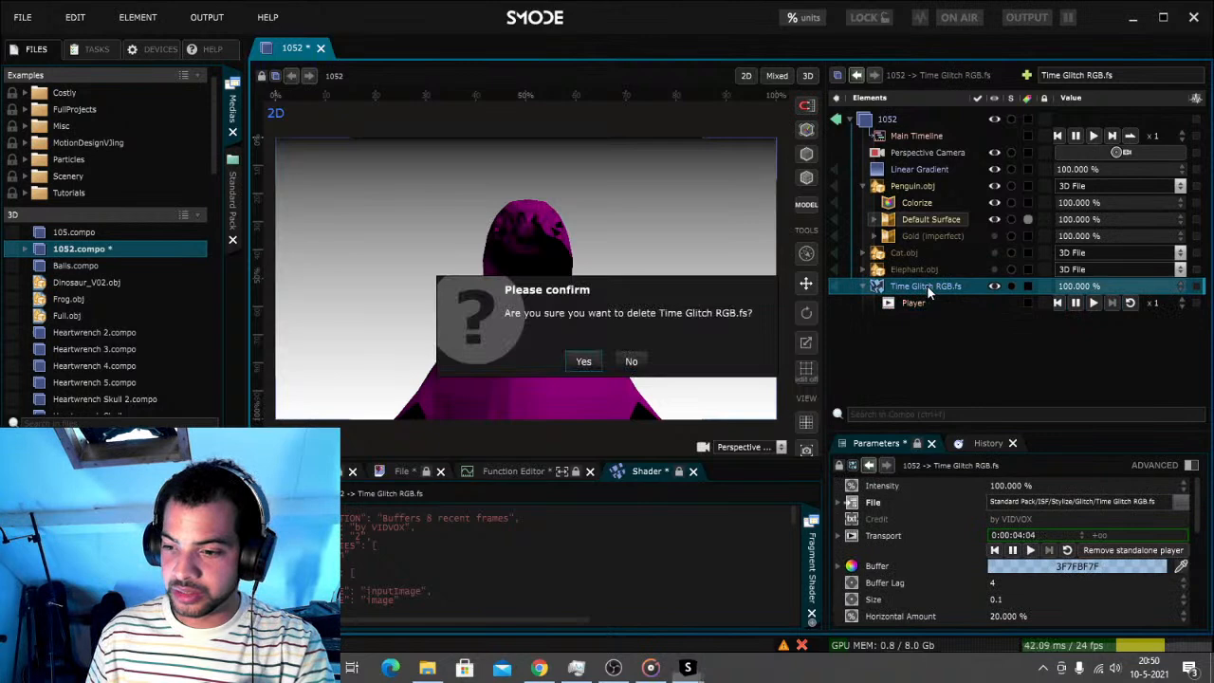
{"action": "left_click", "coordinate": [580, 358]}
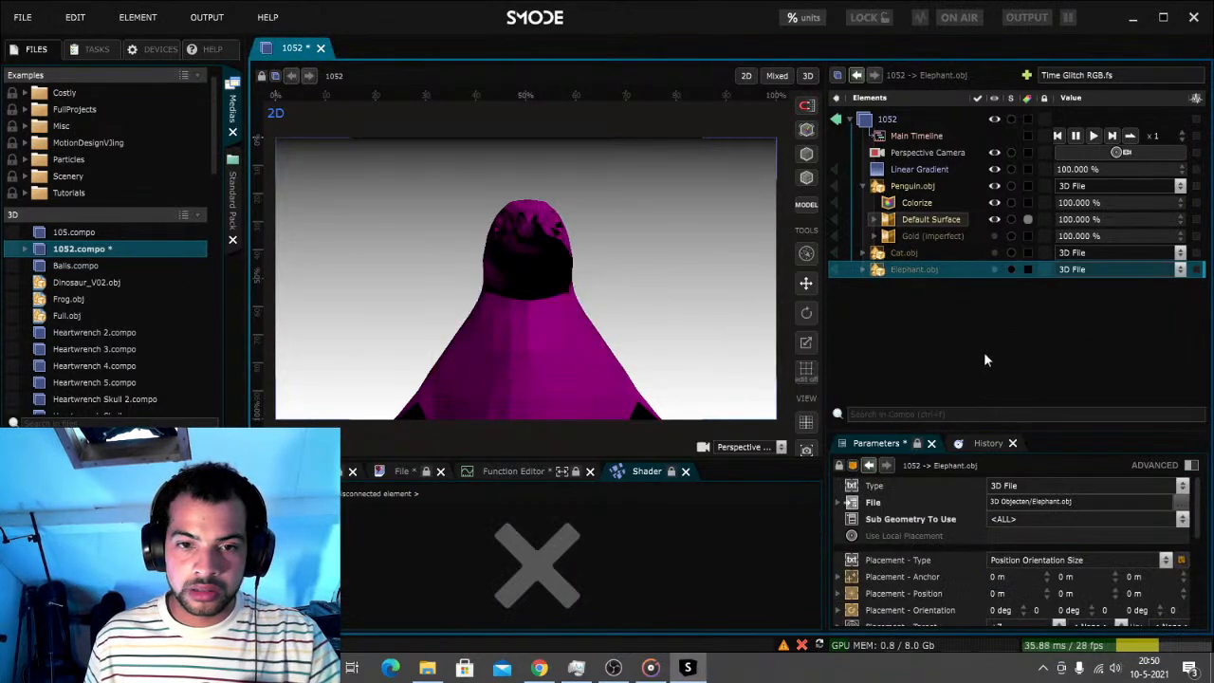
Delete the Linear Gradient from the compo and save it
{"action": "left_click", "coordinate": [920, 169]}
{"action": "key", "text": "Delete"}
{"action": "left_click", "coordinate": [582, 361]}
{"action": "key", "text": "ctrl+s"}
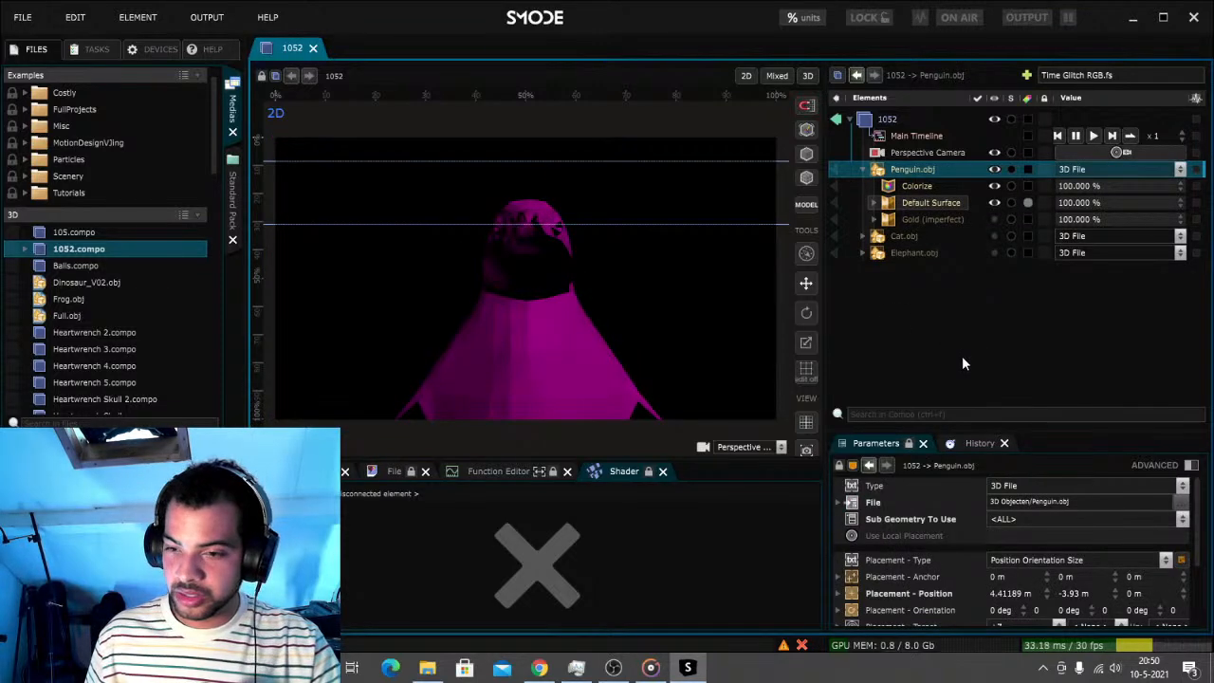
Try the Motion Cube box preset between the Perspective Camera and the penguin in the element order, and delete it
{"action": "right_click", "coordinate": [962, 356]}
{"action": "mouse_move", "coordinate": [925, 65]}
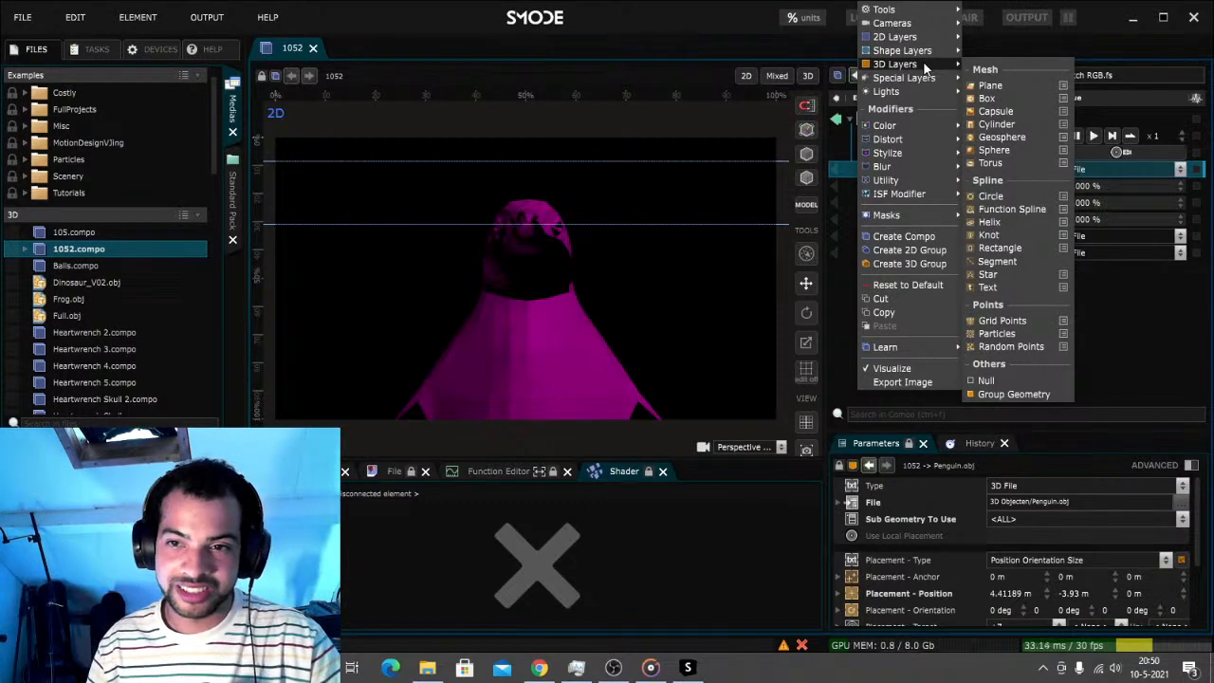
{"action": "mouse_move", "coordinate": [1066, 98]}
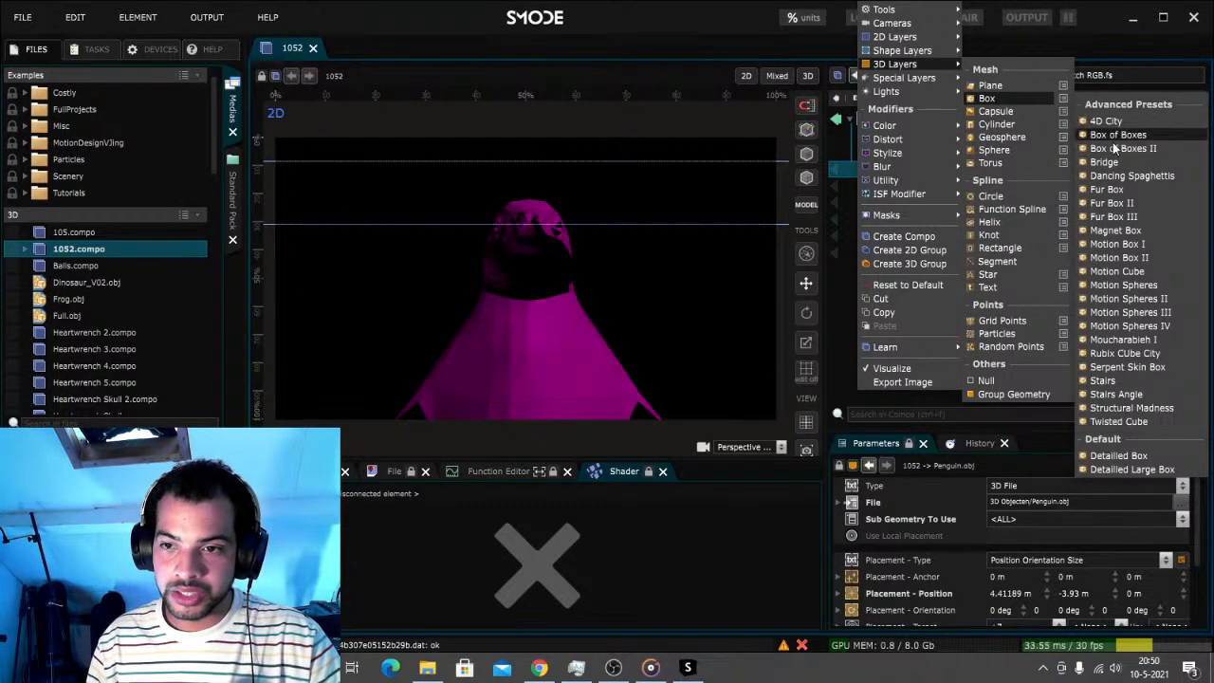
{"action": "left_click", "coordinate": [1131, 273]}
{"action": "left_click_drag", "start_coordinate": [894, 269], "coordinate": [929, 168]}
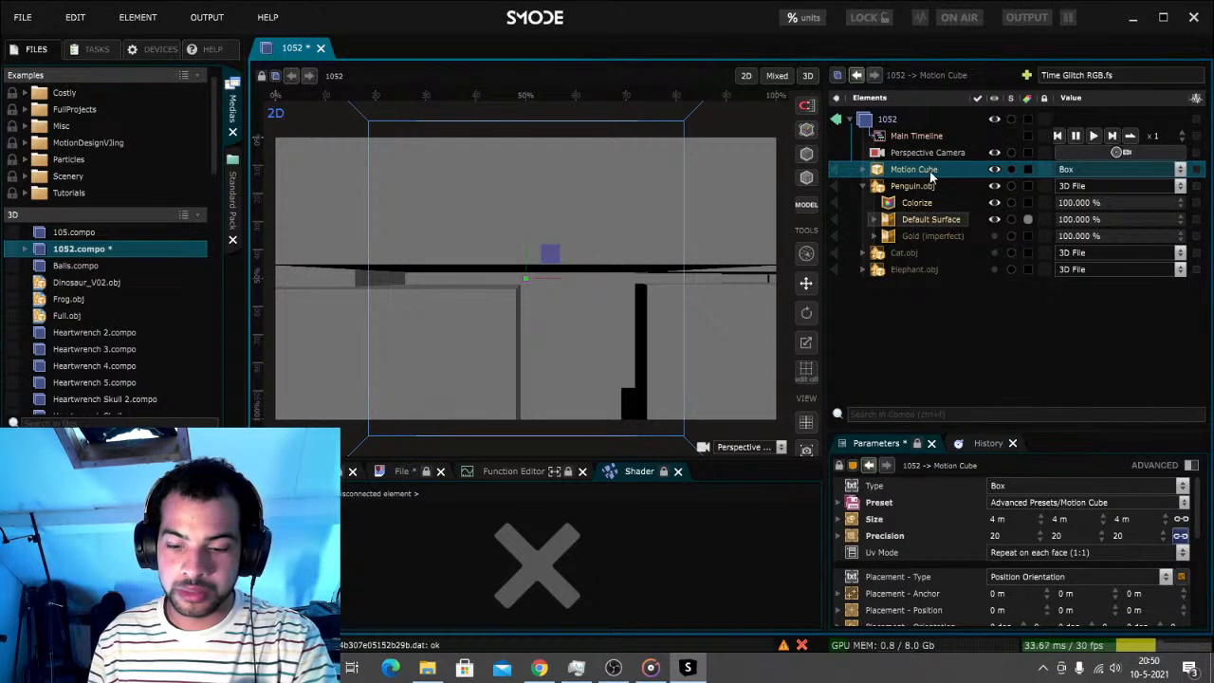
{"action": "key", "text": "Delete"}
{"action": "key", "text": "Return"}
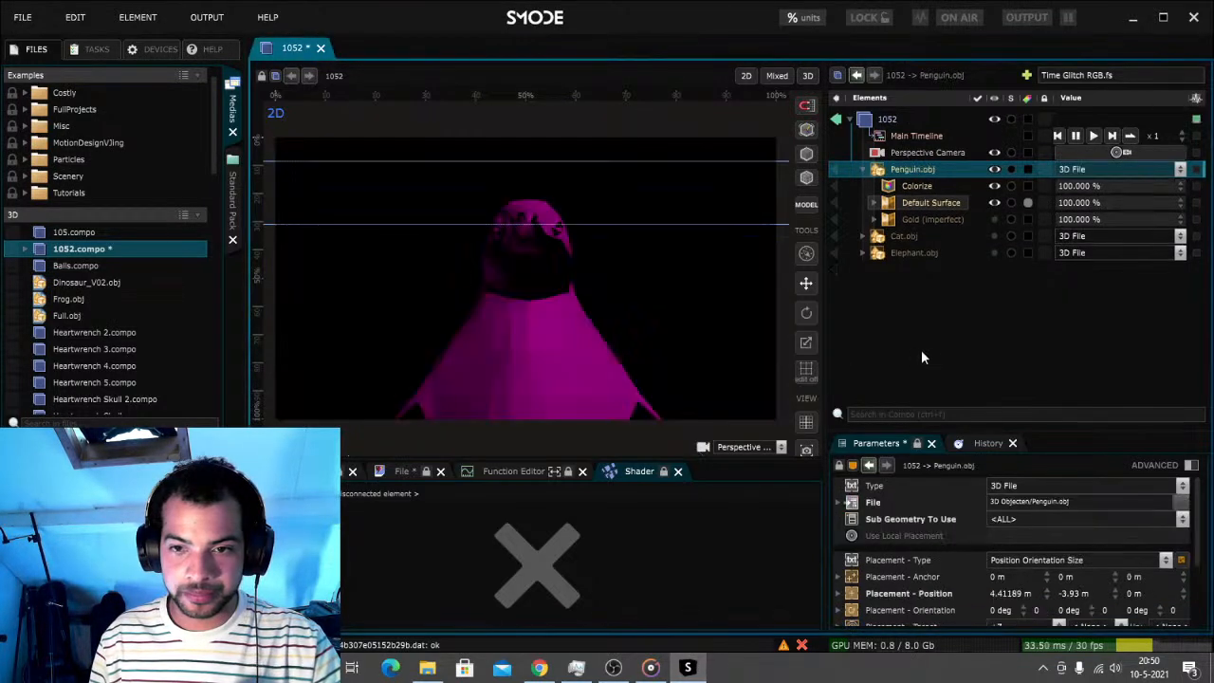
Add a Plane geometry to the compo and set its first orientation angle to about 90.8 degrees so it stands upright
{"action": "left_click", "coordinate": [1110, 75]}
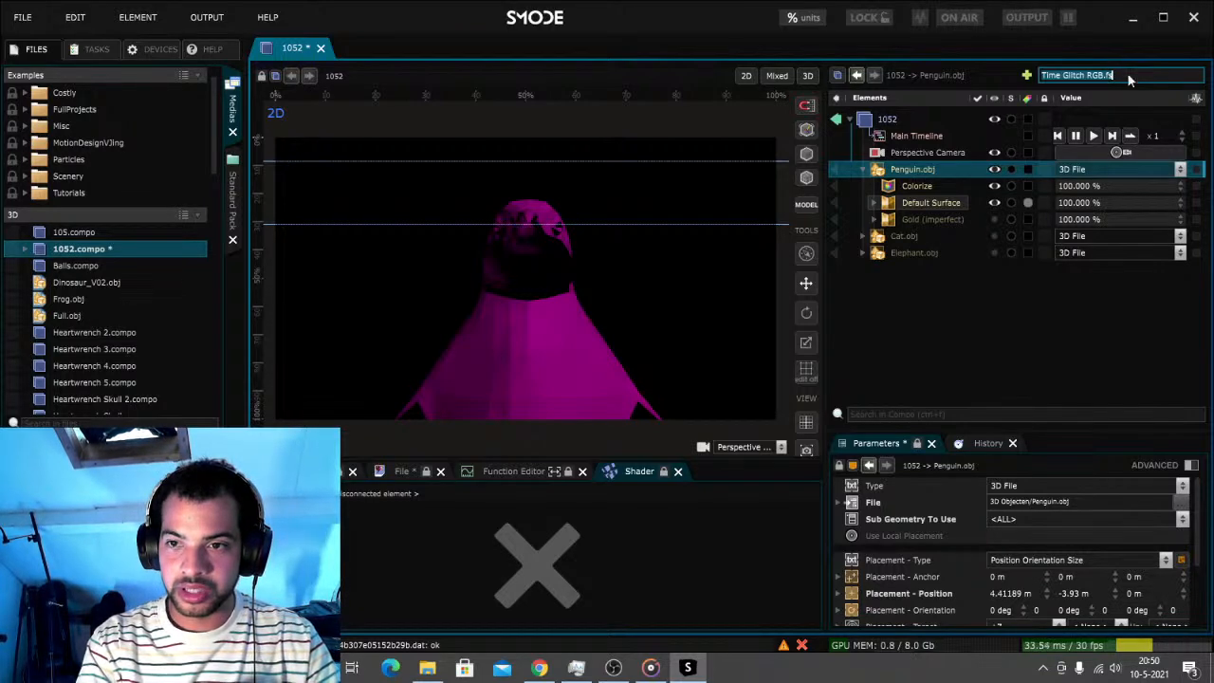
{"action": "key", "text": "BackSpace"}
{"action": "type", "text": "plane"}
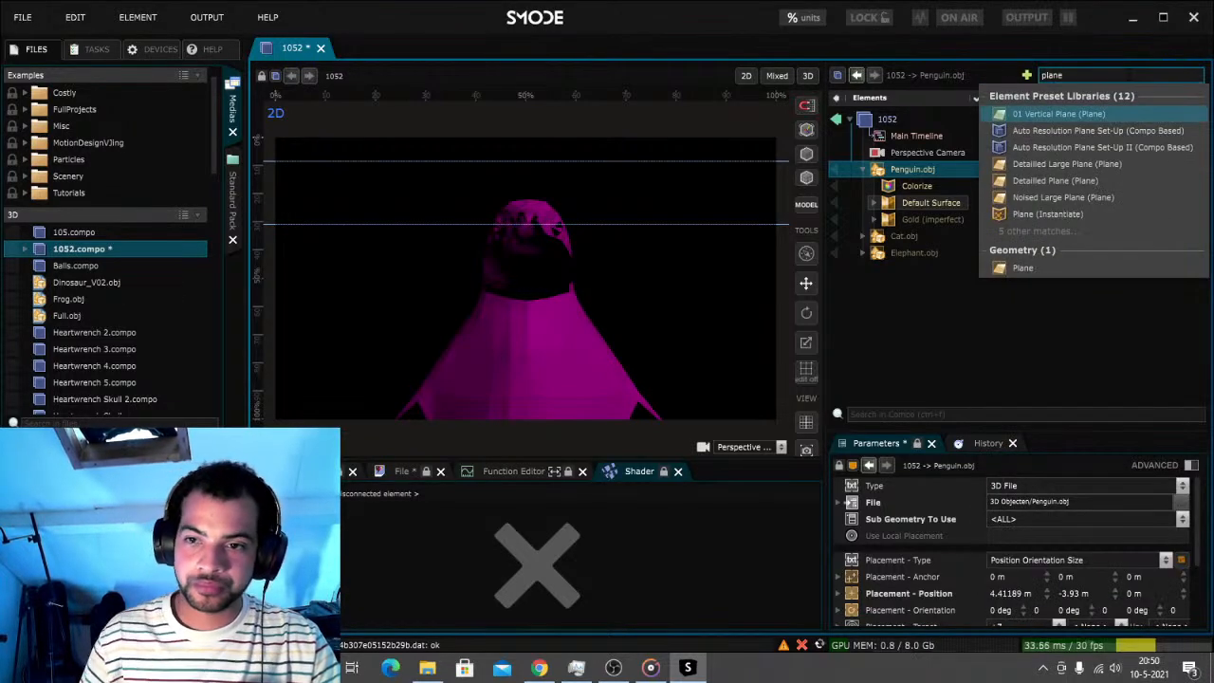
{"action": "left_click", "coordinate": [1031, 269]}
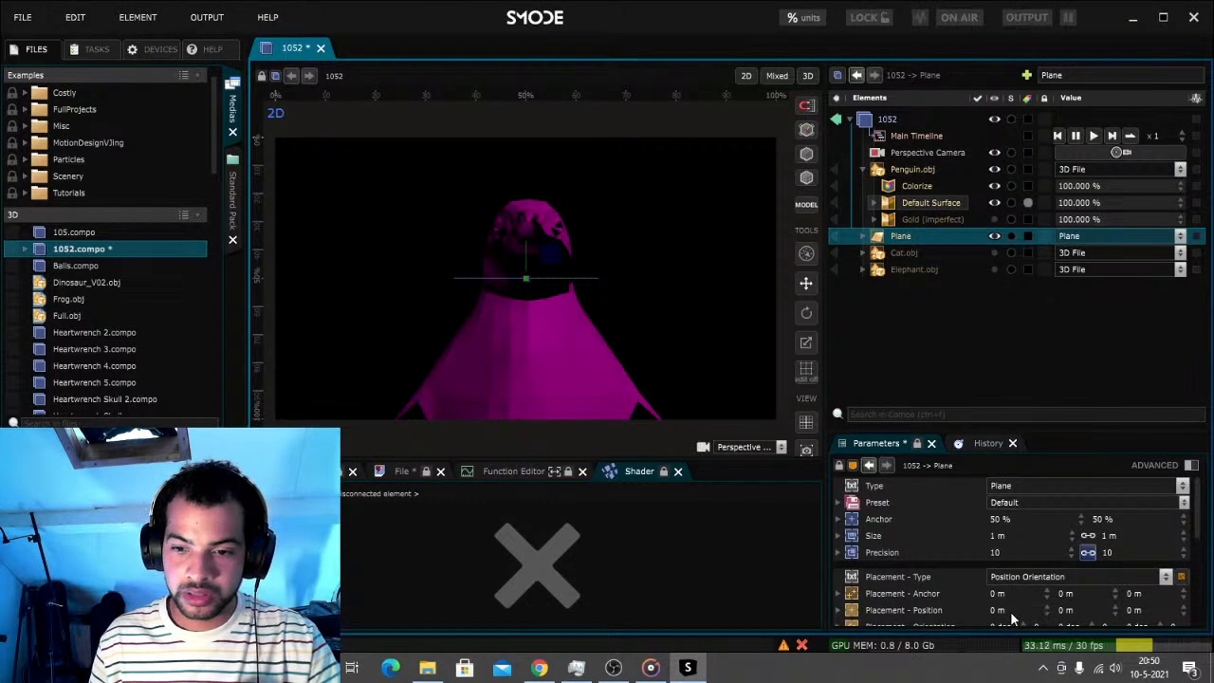
{"action": "scroll", "coordinate": [1004, 621], "scroll_direction": "down", "scroll_amount": 1}
{"action": "left_click_drag", "start_coordinate": [1003, 587], "coordinate": [1067, 555]}
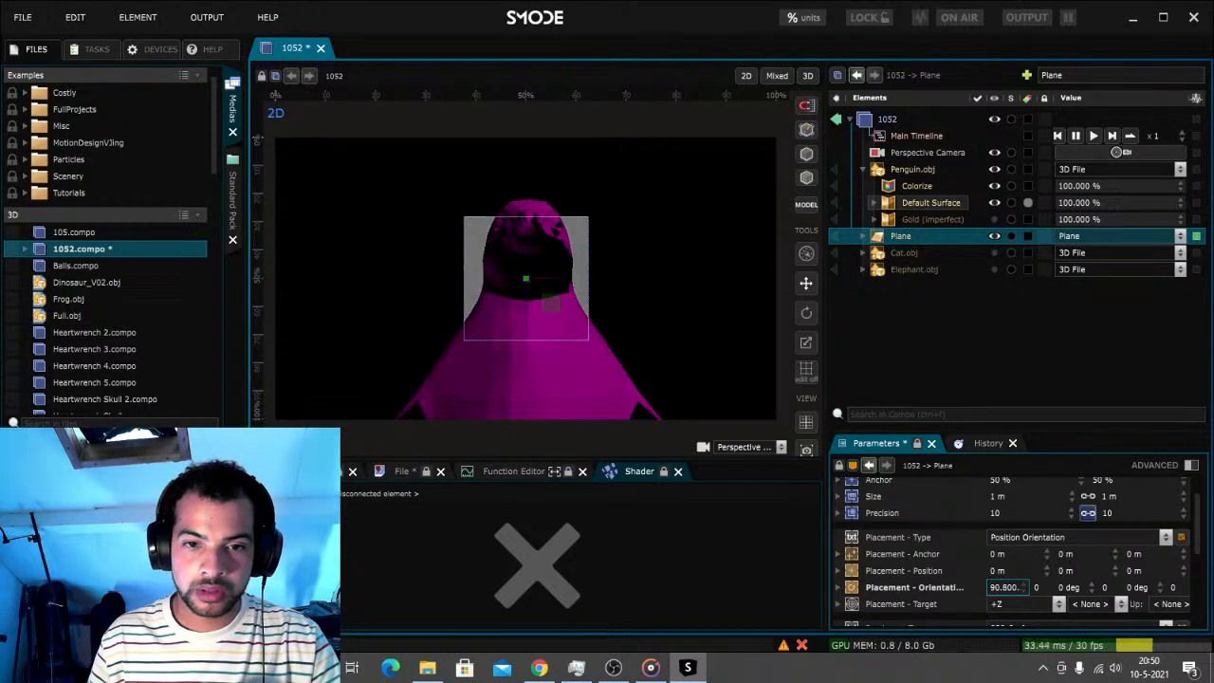
Enlarge the Plane to a size of 4.26 m so it fills the background behind the penguin
{"action": "scroll", "coordinate": [1019, 607], "scroll_direction": "down", "scroll_amount": 2}
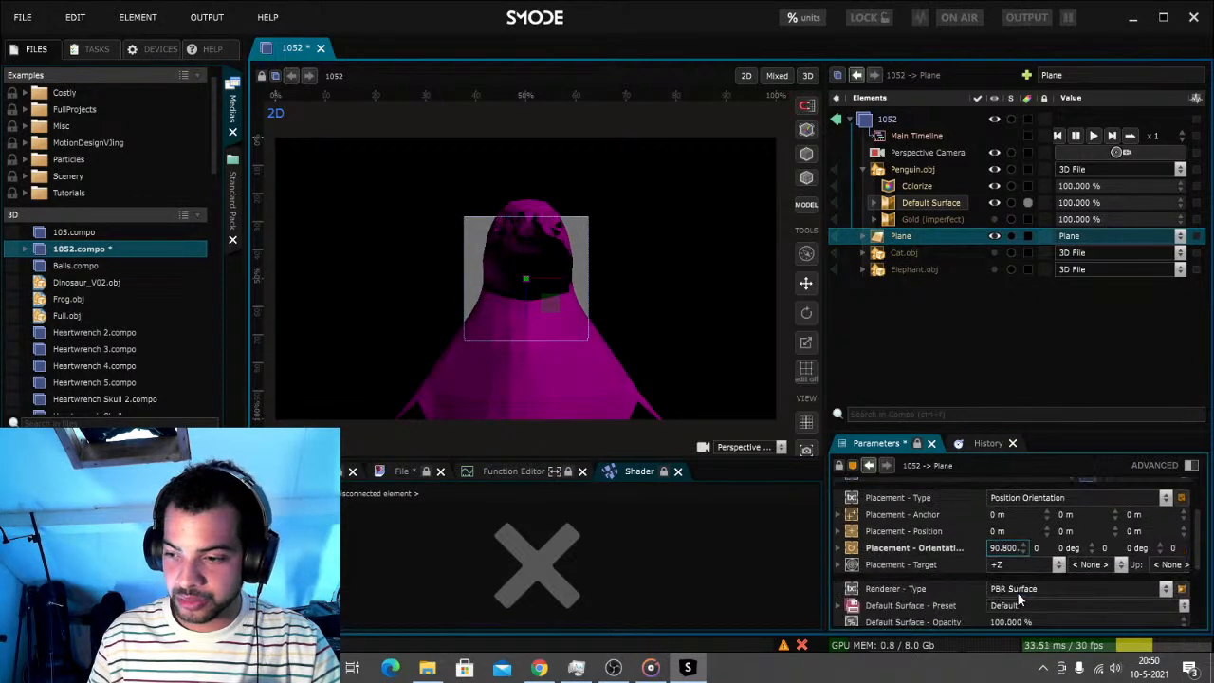
{"action": "scroll", "coordinate": [1023, 598], "scroll_direction": "down", "scroll_amount": 3}
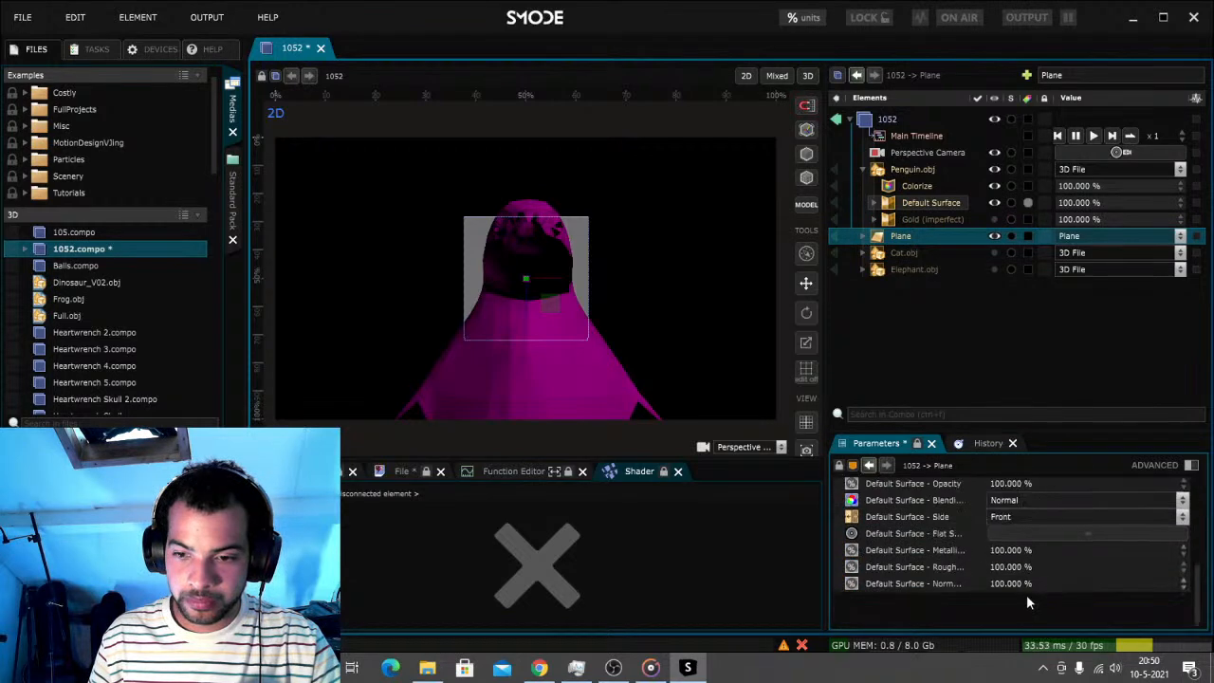
{"action": "scroll", "coordinate": [1024, 577], "scroll_direction": "up", "scroll_amount": 6}
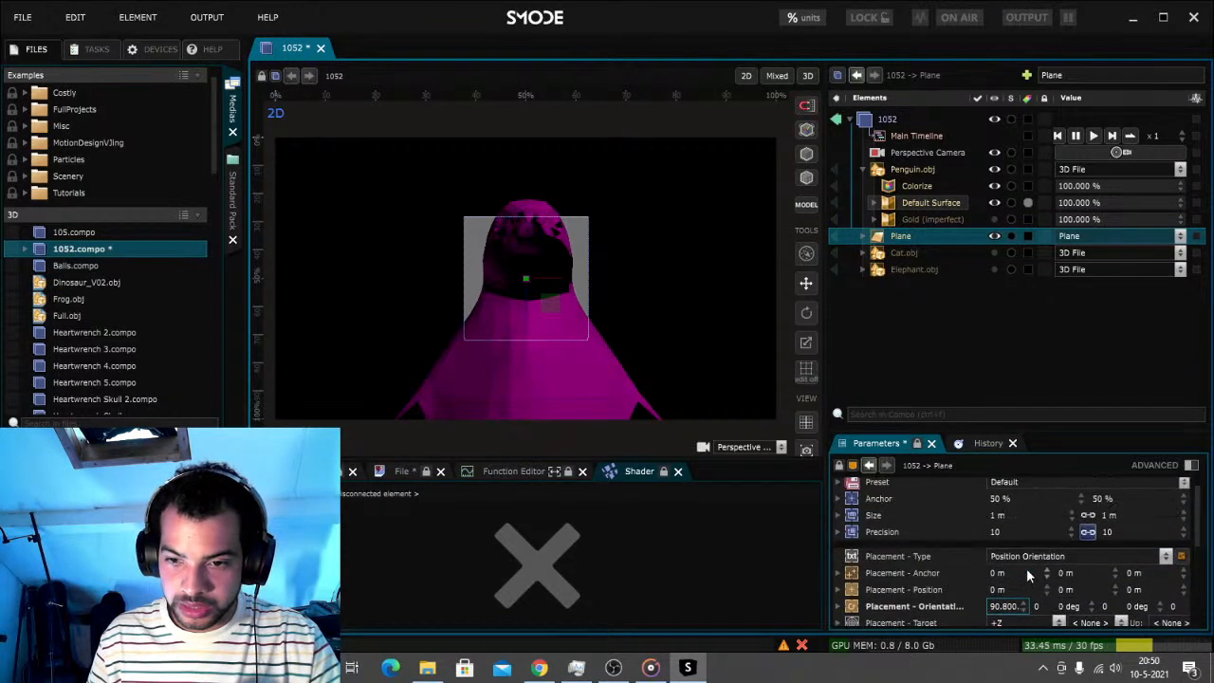
{"action": "mouse_move", "coordinate": [1003, 516]}
{"action": "left_mouse_down"}
{"action": "mouse_move", "coordinate": [1004, 313]}
{"action": "mouse_move", "coordinate": [1008, 514]}
{"action": "left_mouse_up"}
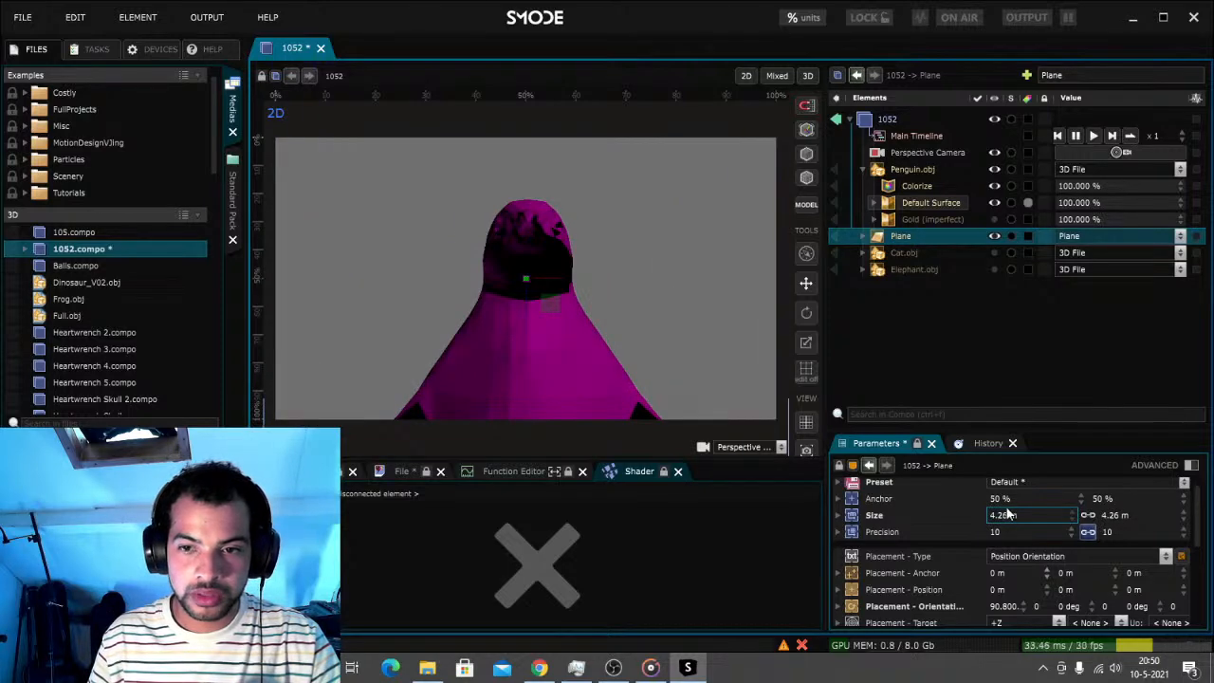
Add an Instantiate modifier to the Plane
{"action": "right_click", "coordinate": [907, 236]}
{"action": "mouse_move", "coordinate": [835, 389]}
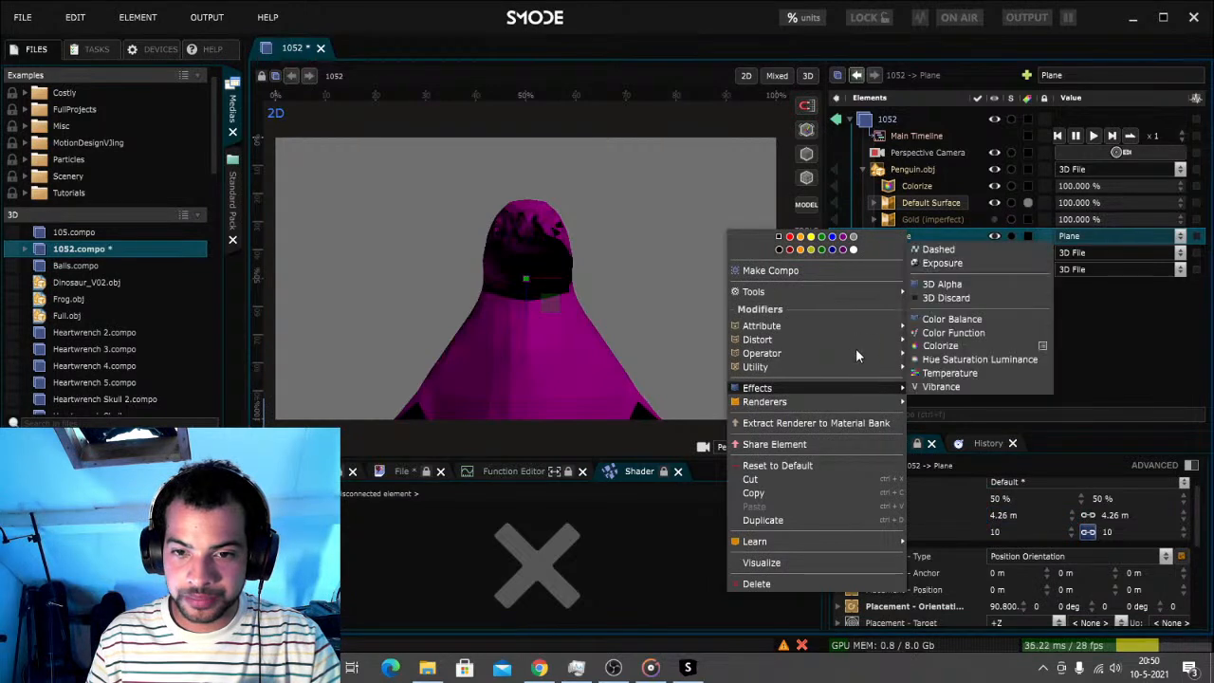
{"action": "mouse_move", "coordinate": [839, 336]}
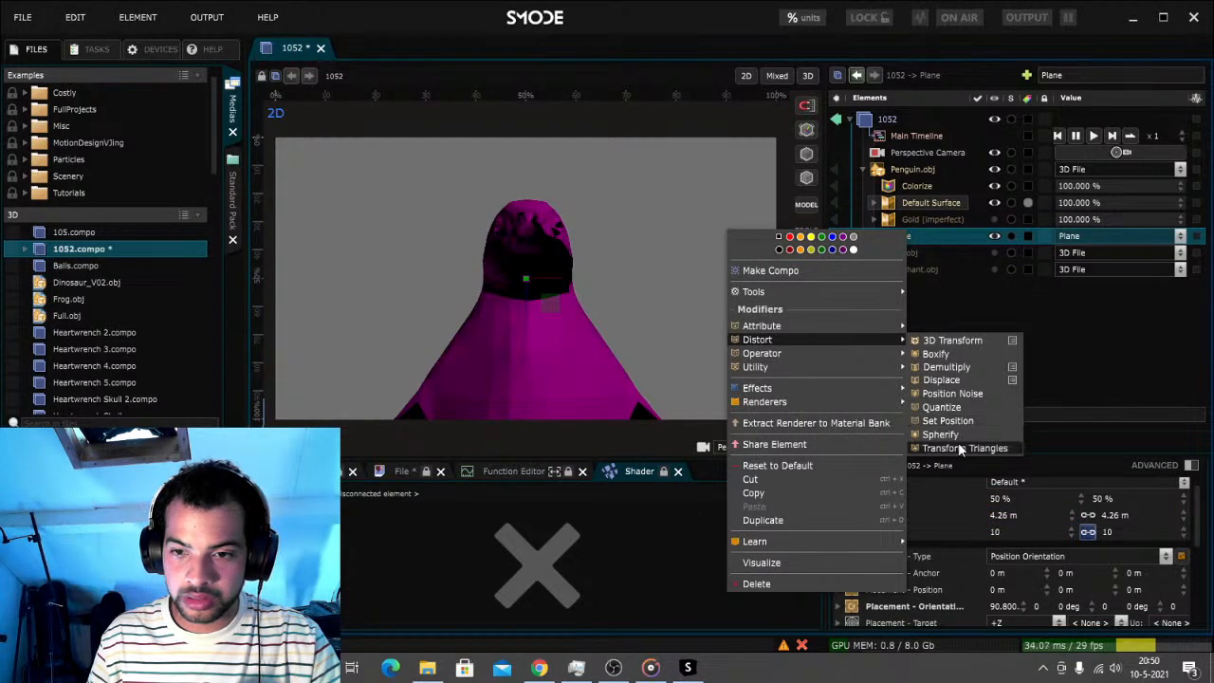
{"action": "left_click", "coordinate": [1091, 361]}
{"action": "left_click", "coordinate": [1129, 75]}
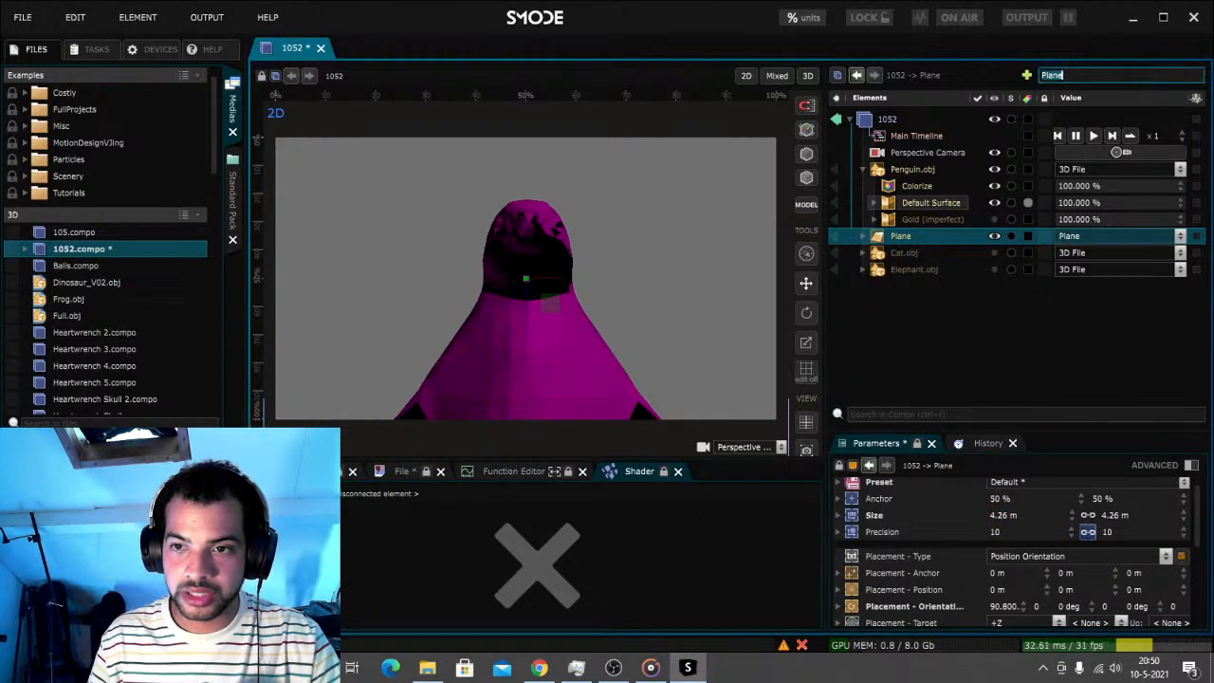
{"action": "type", "text": "Inst"}
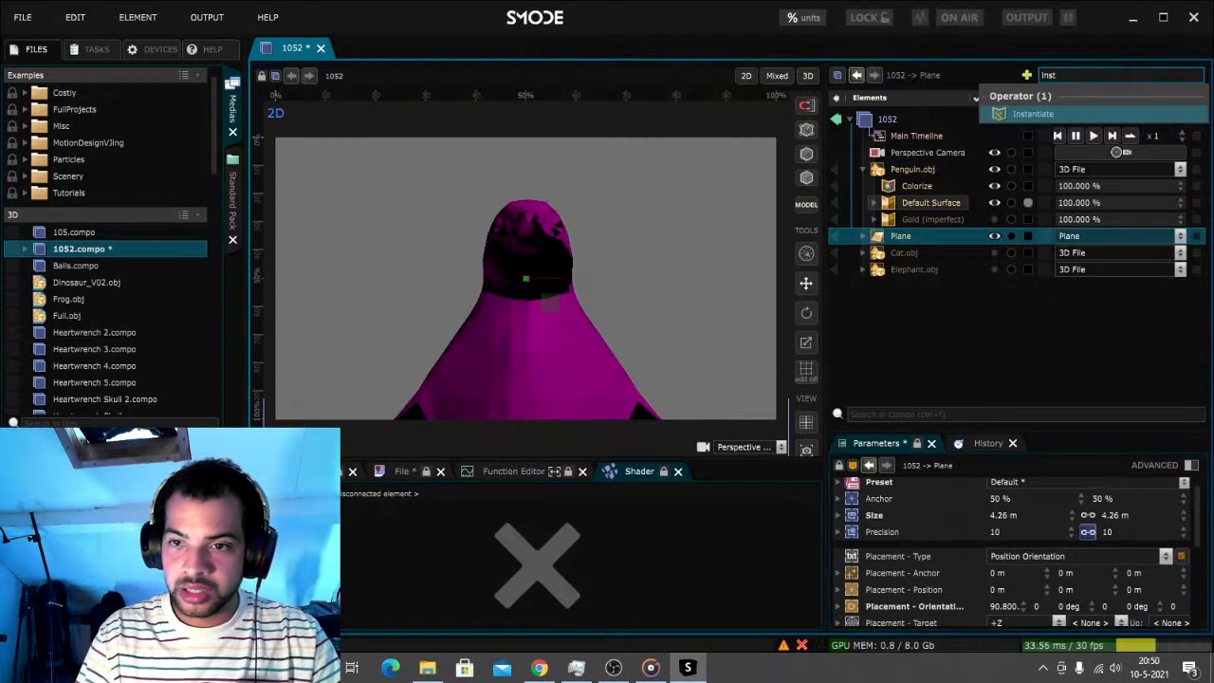
{"action": "left_click", "coordinate": [1039, 115]}
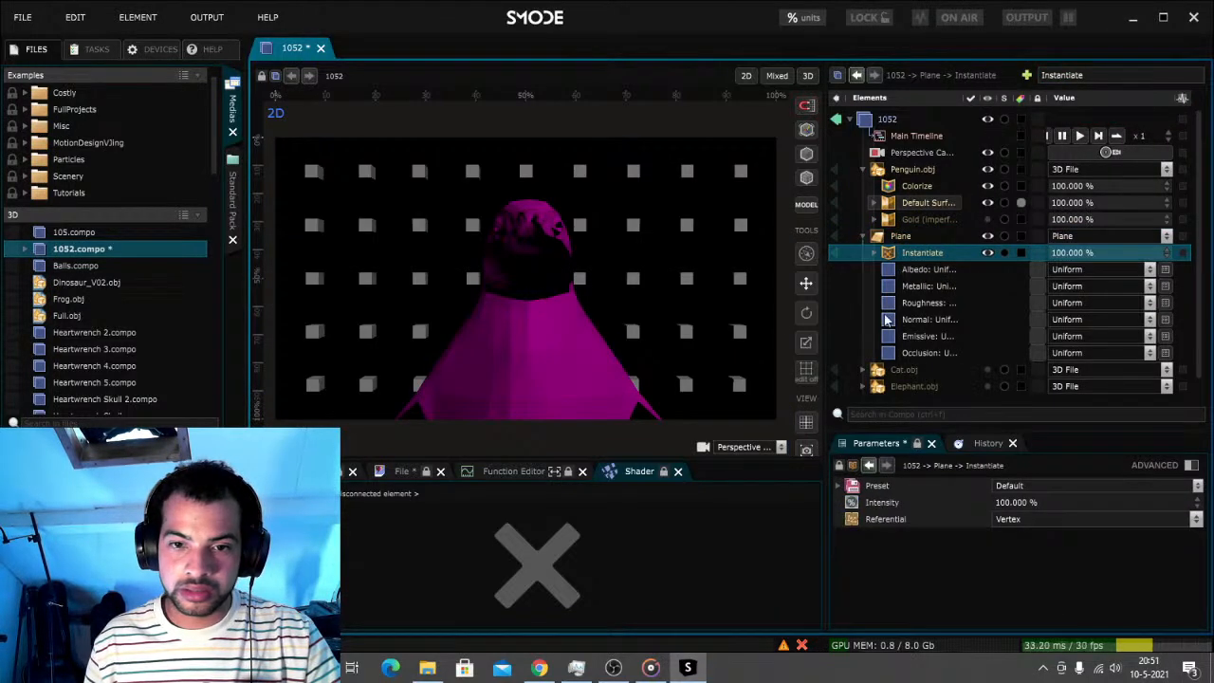
Raise the Plane's precision to 34 and save the compo
{"action": "left_click", "coordinate": [901, 236]}
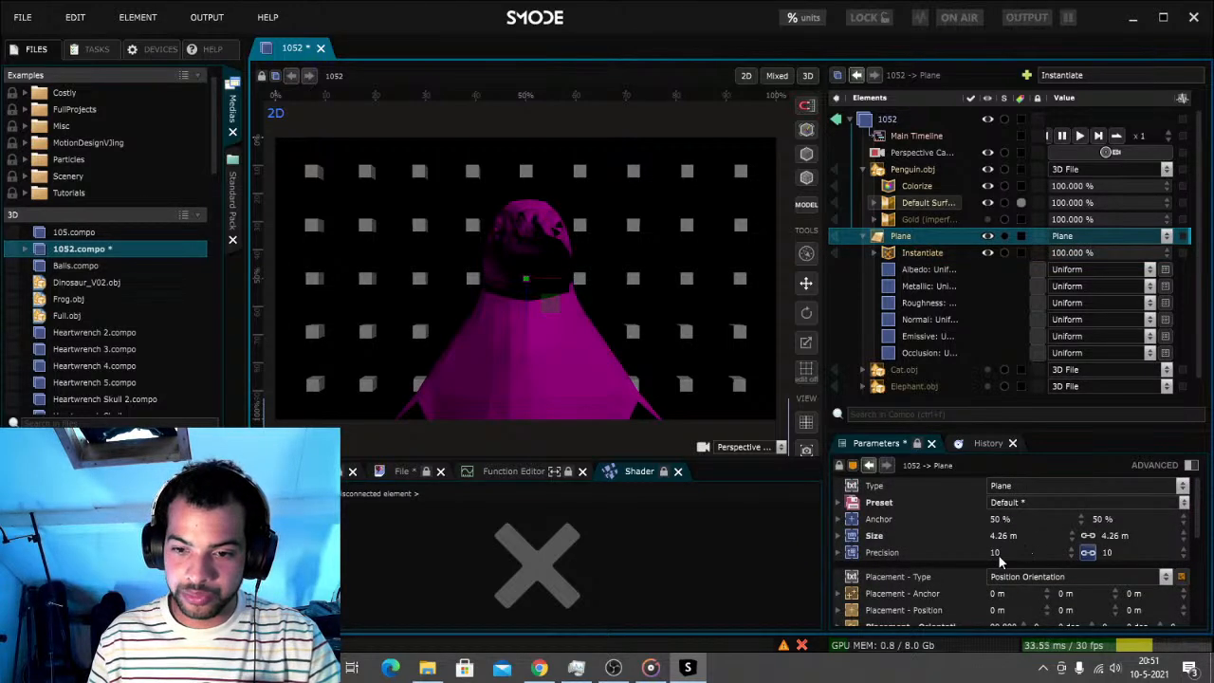
{"action": "left_click_drag", "start_coordinate": [998, 553], "coordinate": [1060, 553]}
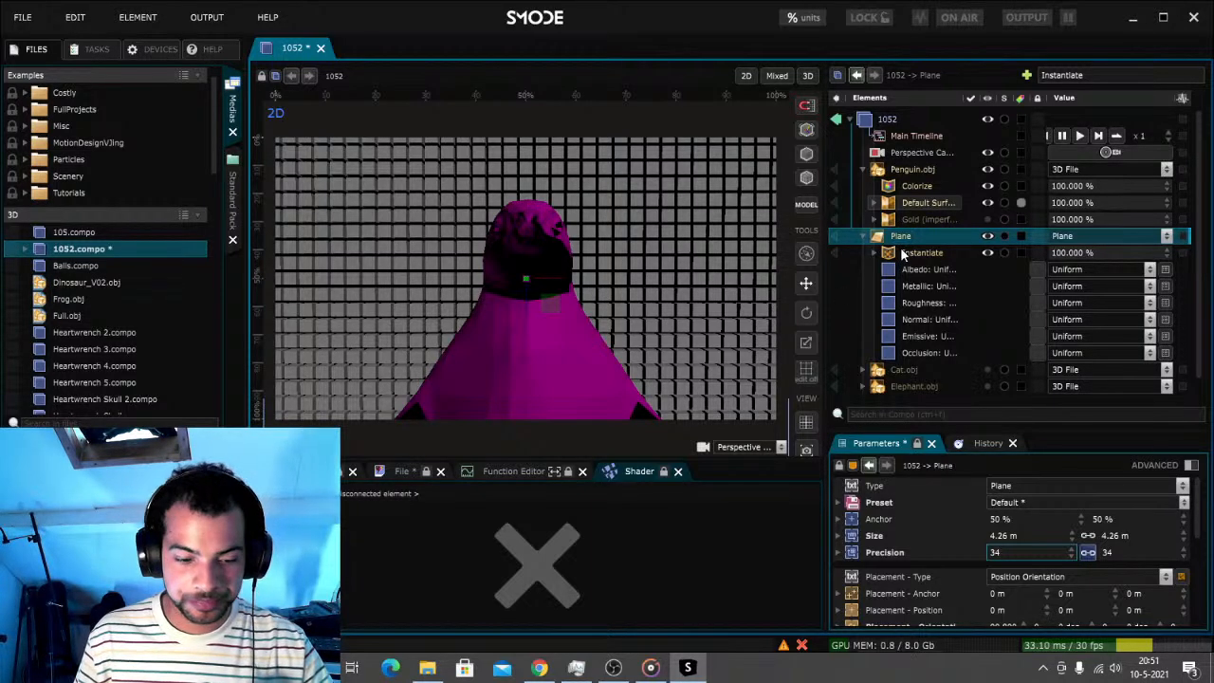
{"action": "key", "text": "ctrl+s"}
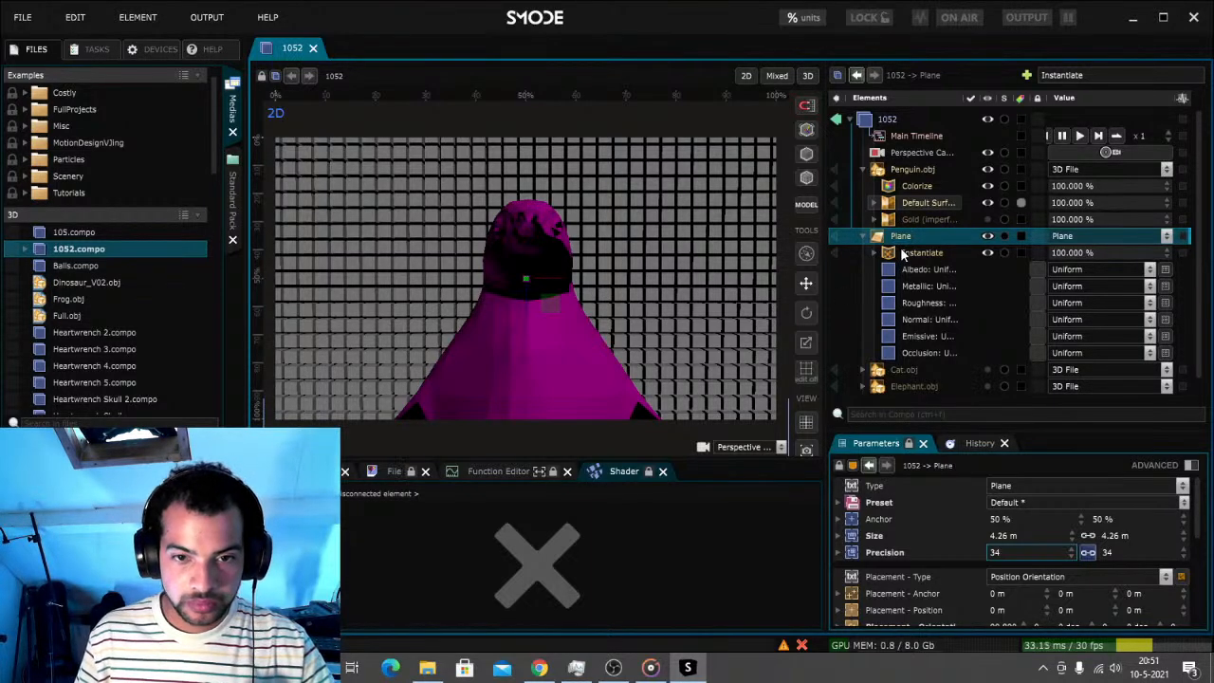
Try Plane precision values of 40, 35, 16, 3 and 11, return to 35 and save the compo
{"action": "double_click", "coordinate": [1013, 558]}
{"action": "type", "text": "40"}
{"action": "key", "text": "Return"}
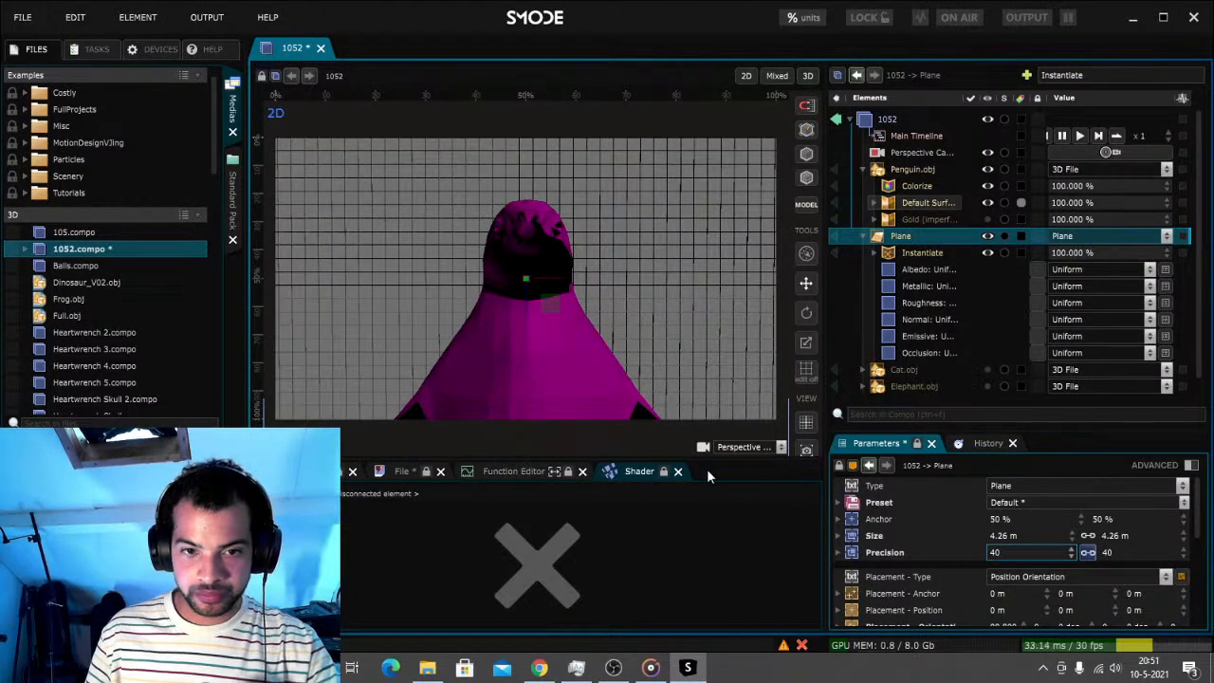
{"action": "type", "text": "35"}
{"action": "key", "text": "Return"}
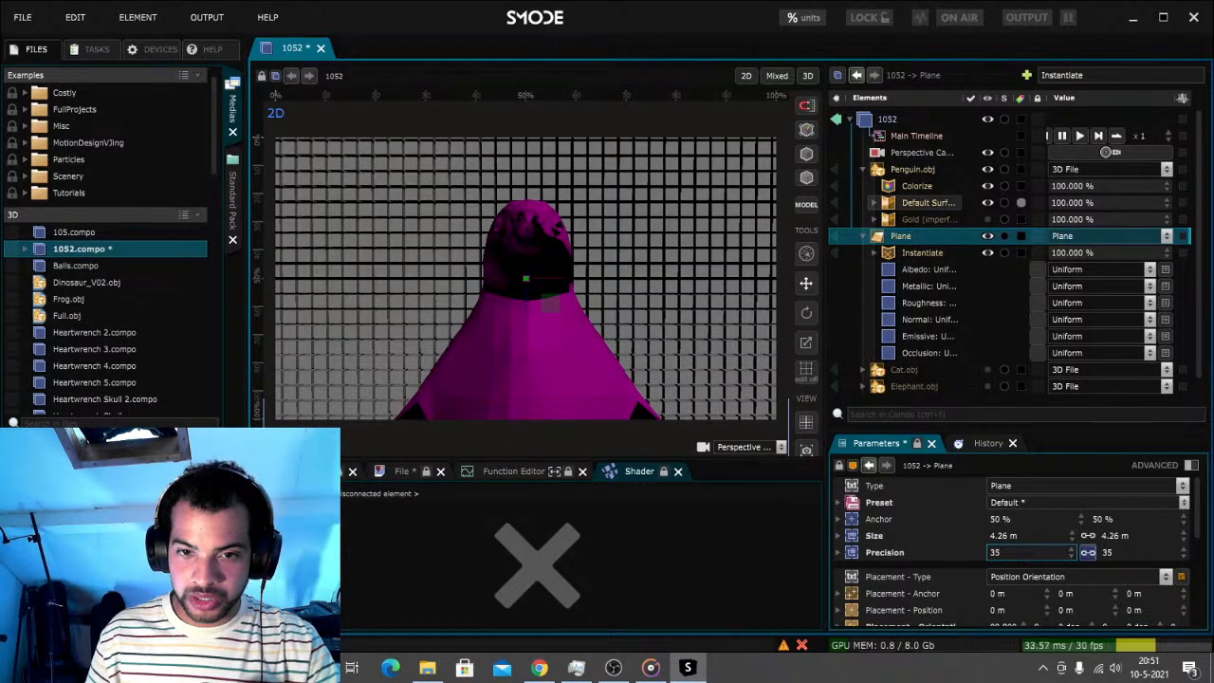
{"action": "type", "text": "16"}
{"action": "key", "text": "Return"}
{"action": "type", "text": "3"}
{"action": "key", "text": "Return"}
{"action": "type", "text": "11"}
{"action": "key", "text": "Return"}
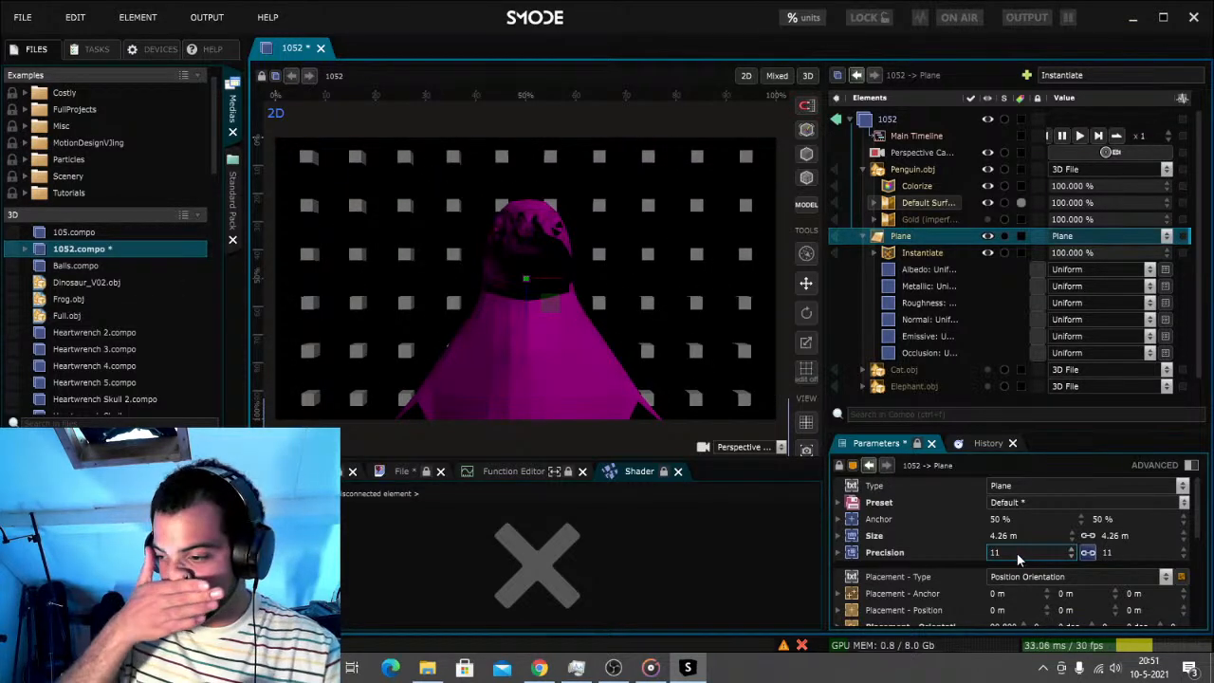
{"action": "type", "text": "35"}
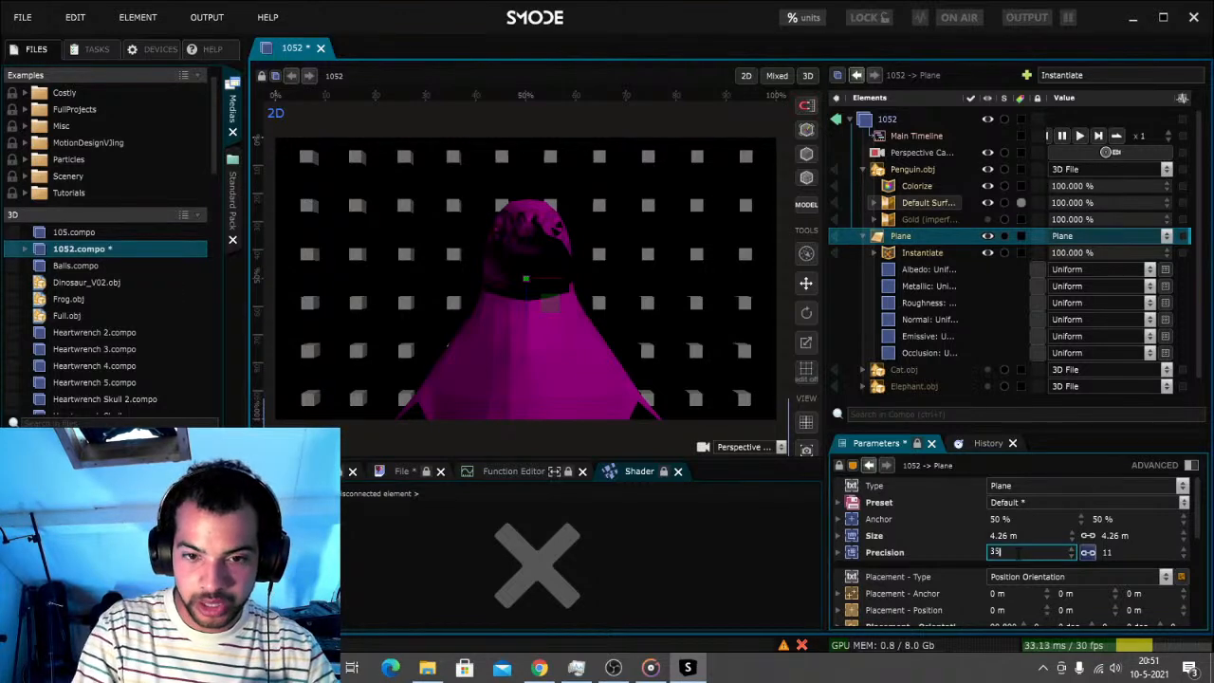
{"action": "key", "text": "Return"}
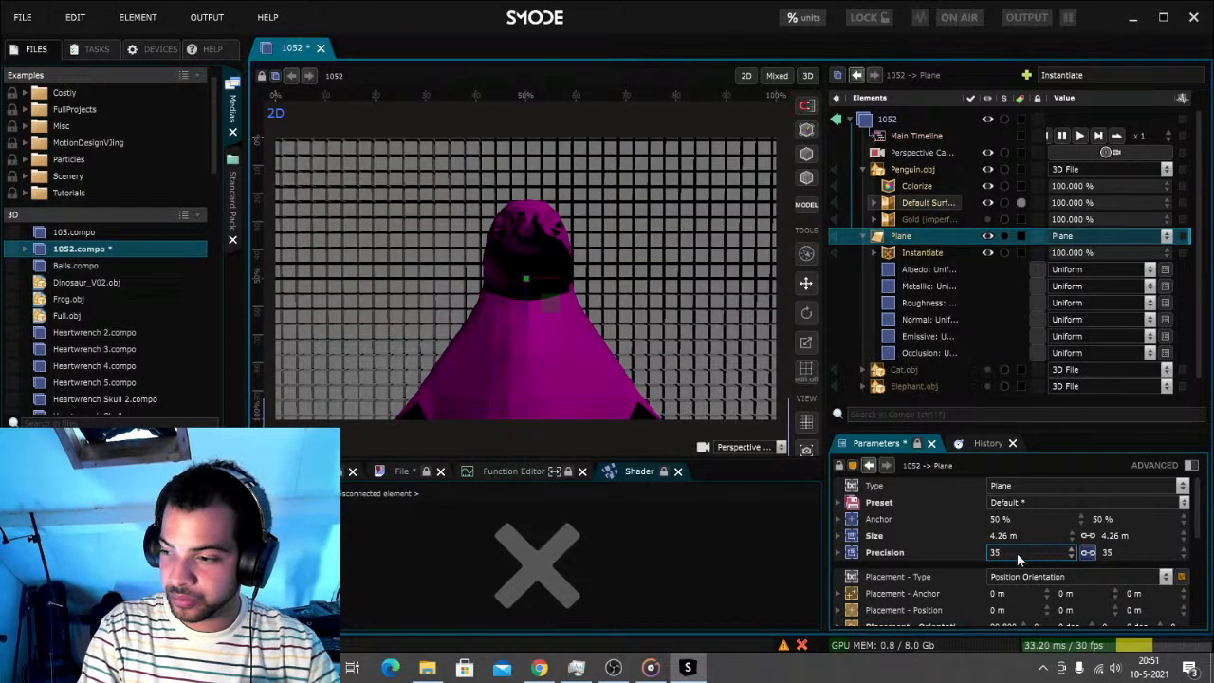
{"action": "key", "text": "ctrl+s"}
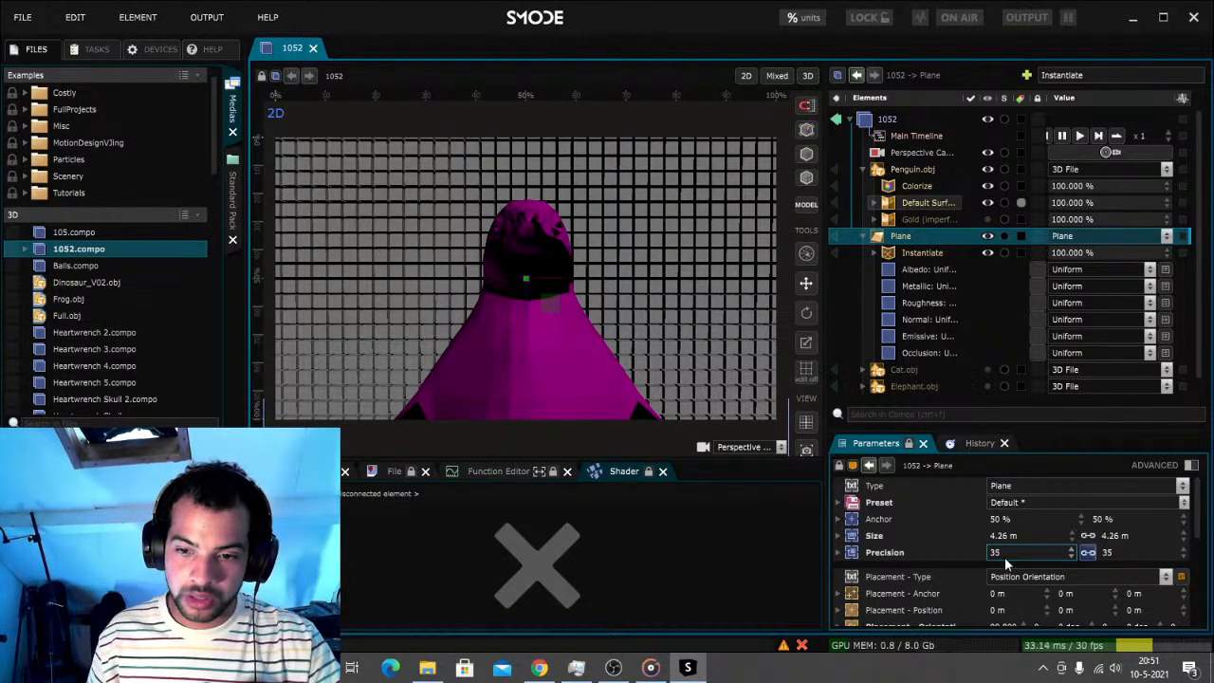
Lower the Plane's precision to 24
{"action": "mouse_move", "coordinate": [1070, 552]}
{"action": "left_mouse_down"}
{"action": "mouse_move", "coordinate": [1070, 581]}
{"action": "mouse_move", "coordinate": [1070, 560]}
{"action": "left_mouse_up"}
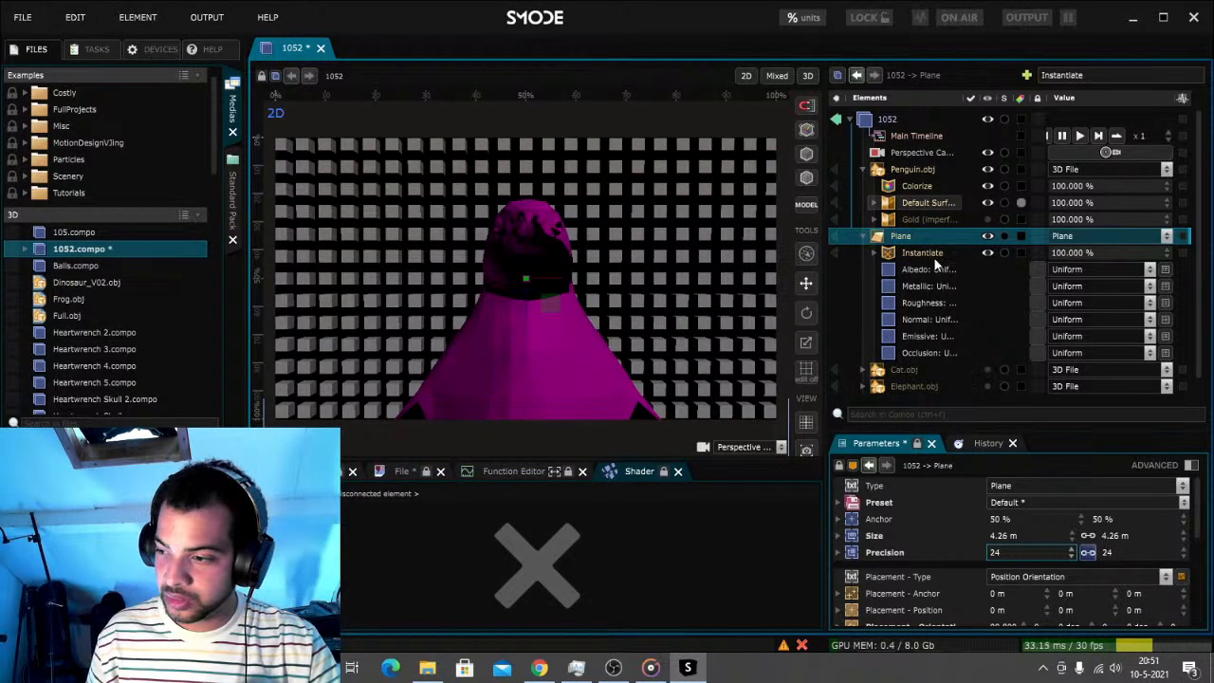
{"action": "right_click", "coordinate": [915, 239]}
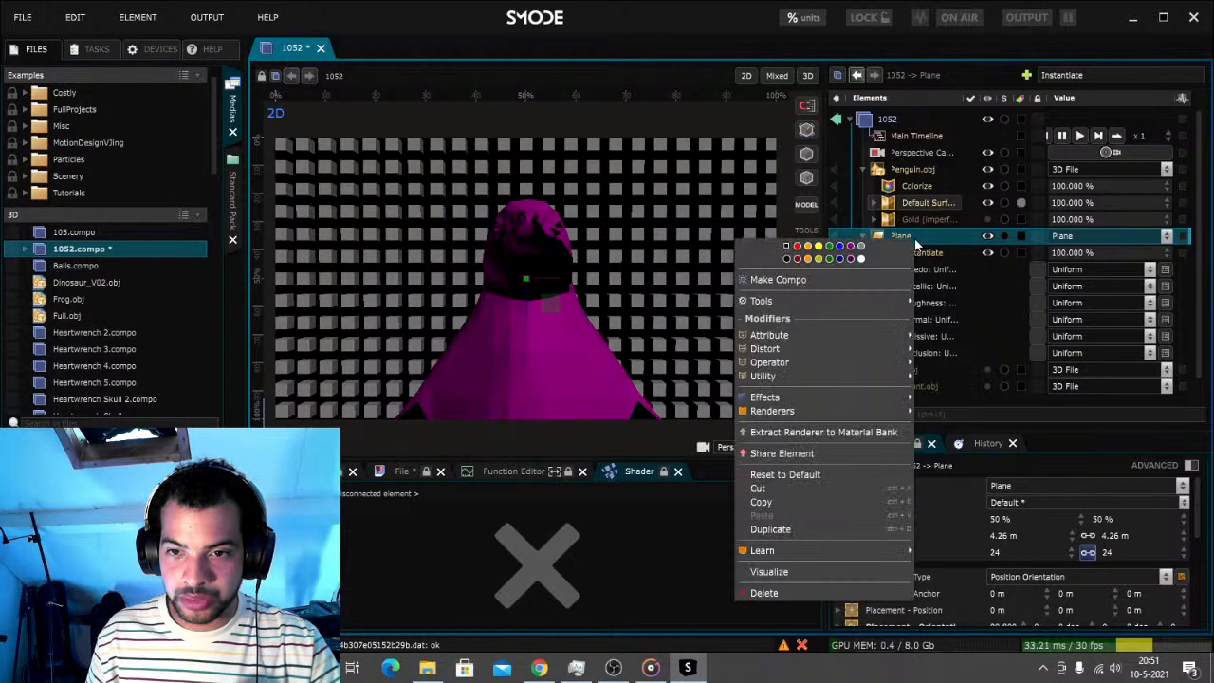
{"action": "left_click", "coordinate": [930, 242]}
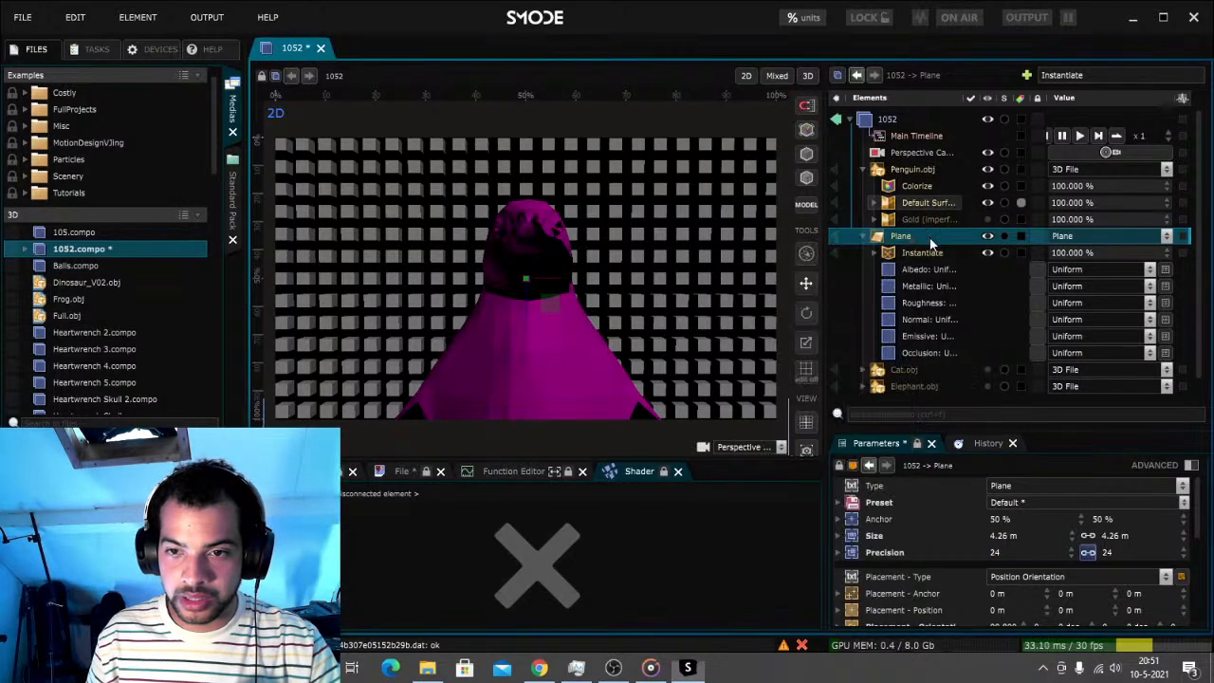
{"action": "right_click", "coordinate": [918, 253]}
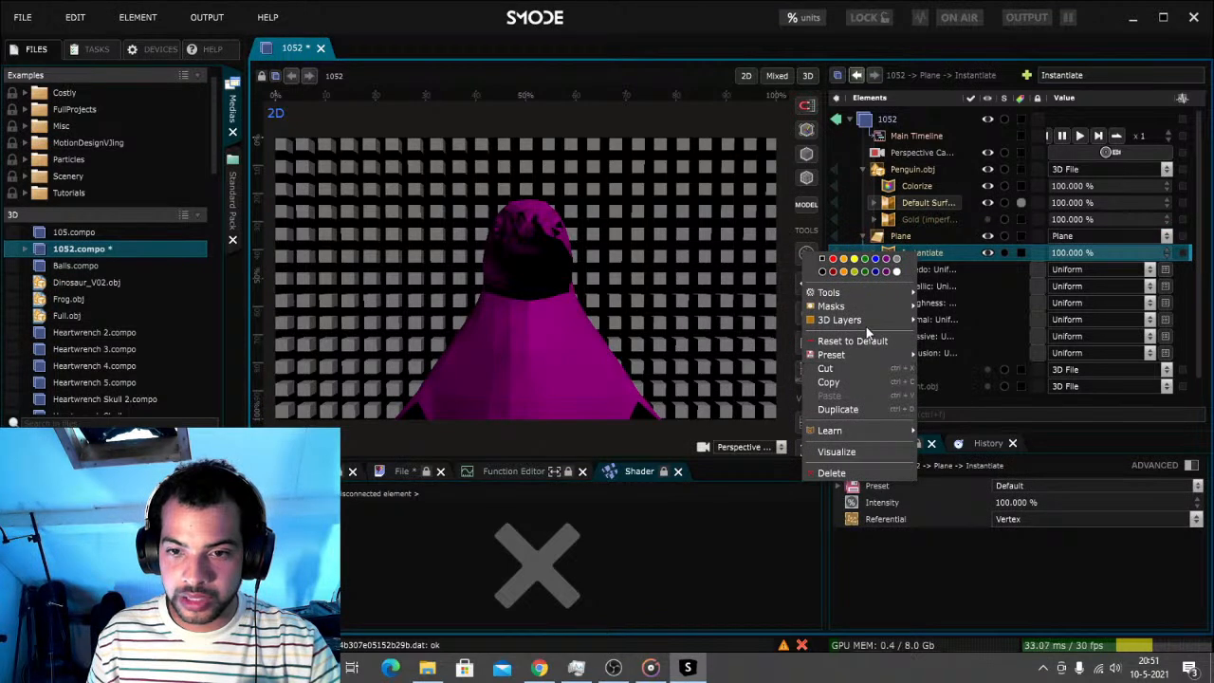
{"action": "left_click", "coordinate": [918, 235]}
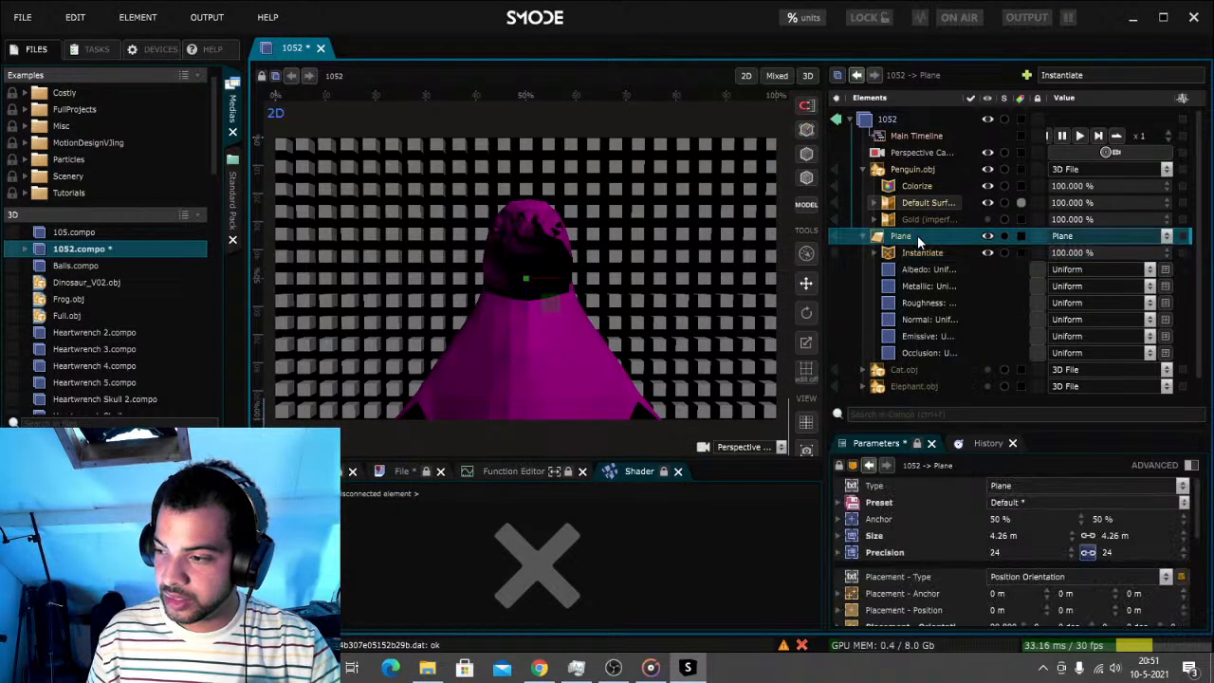
Add a Position Noise distortion to the Plane and animate it with a standalone player
{"action": "right_click", "coordinate": [916, 237]}
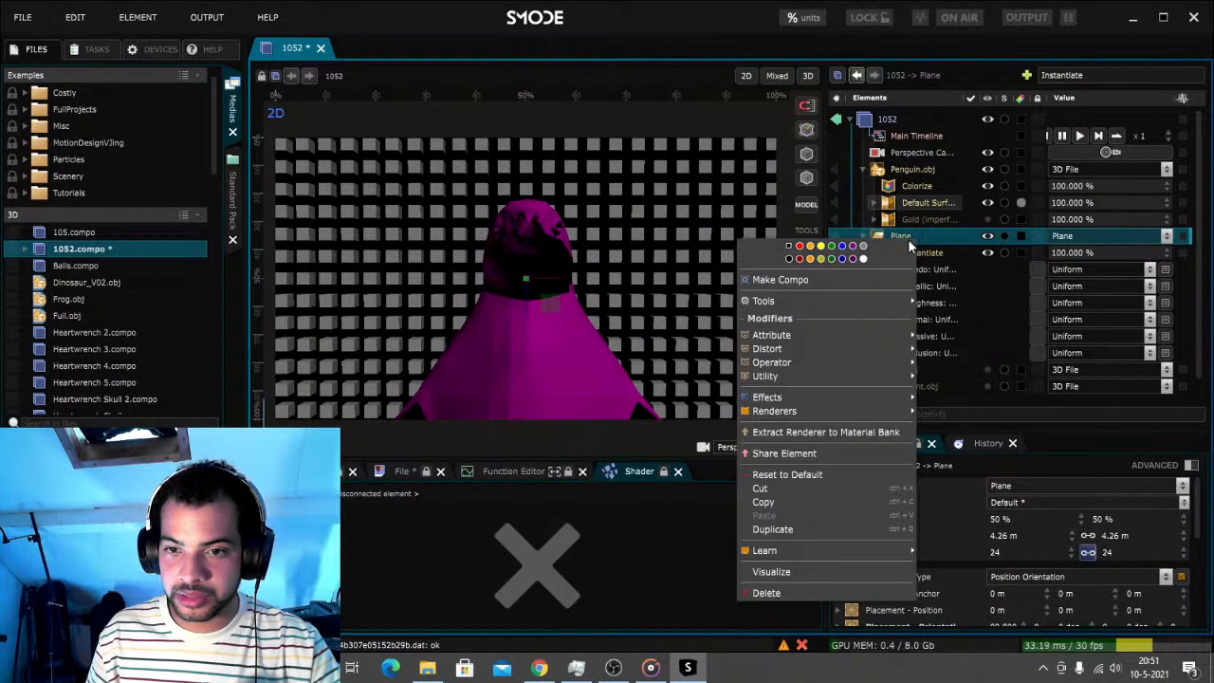
{"action": "mouse_move", "coordinate": [874, 347]}
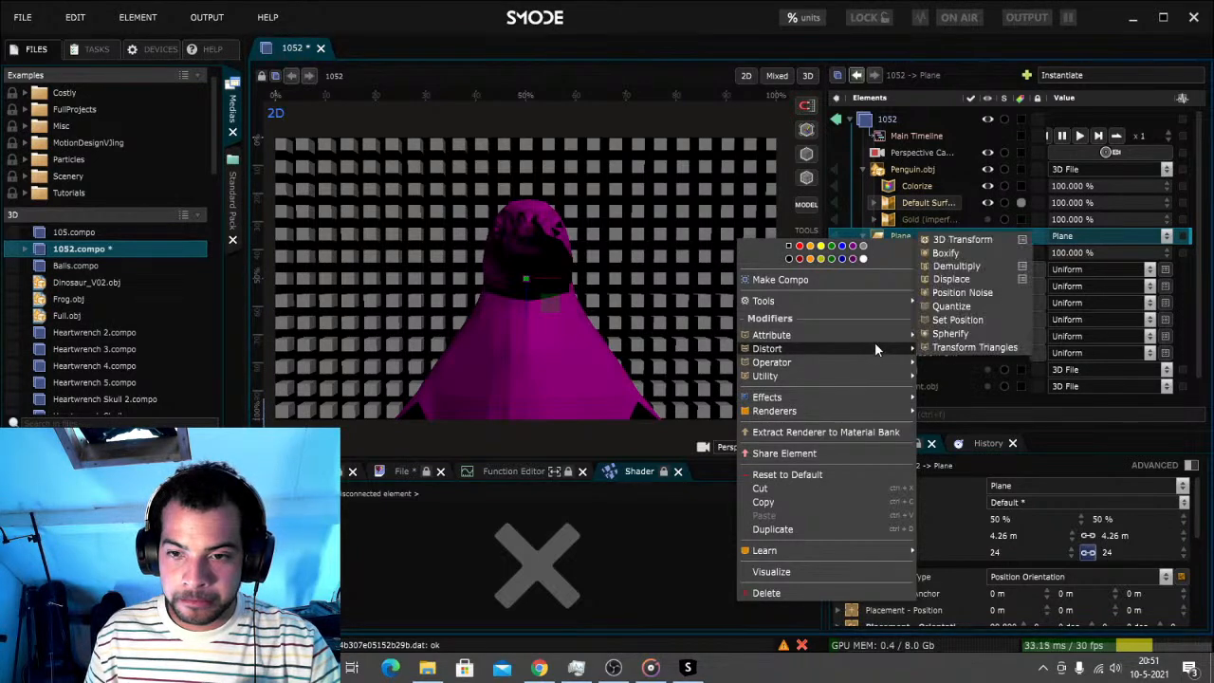
{"action": "left_click", "coordinate": [973, 294]}
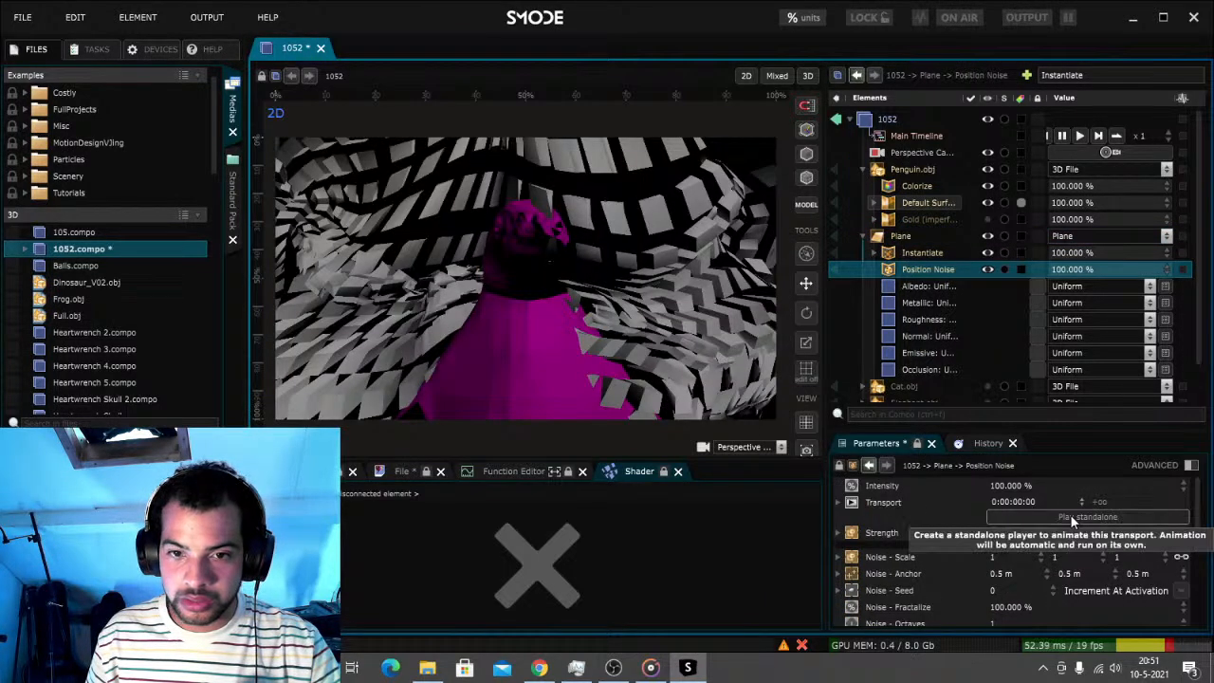
{"action": "left_click", "coordinate": [1070, 514]}
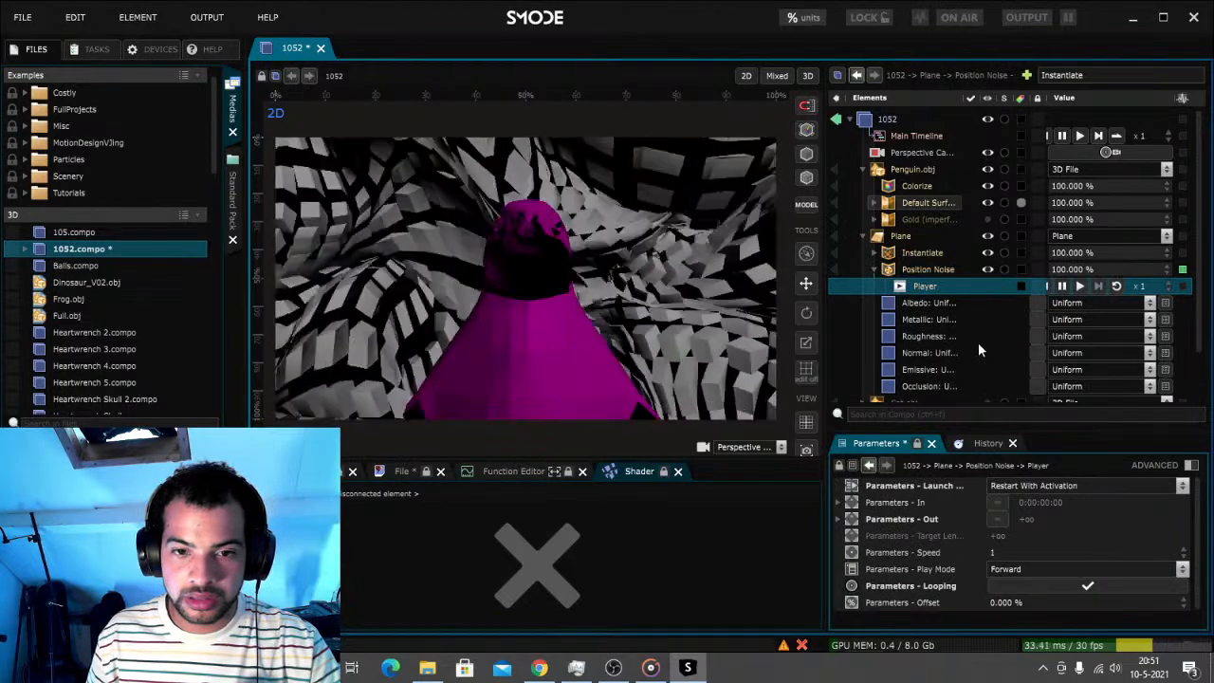
Set the third value of the Plane's placement position to -0.55 m
{"action": "left_click", "coordinate": [912, 236]}
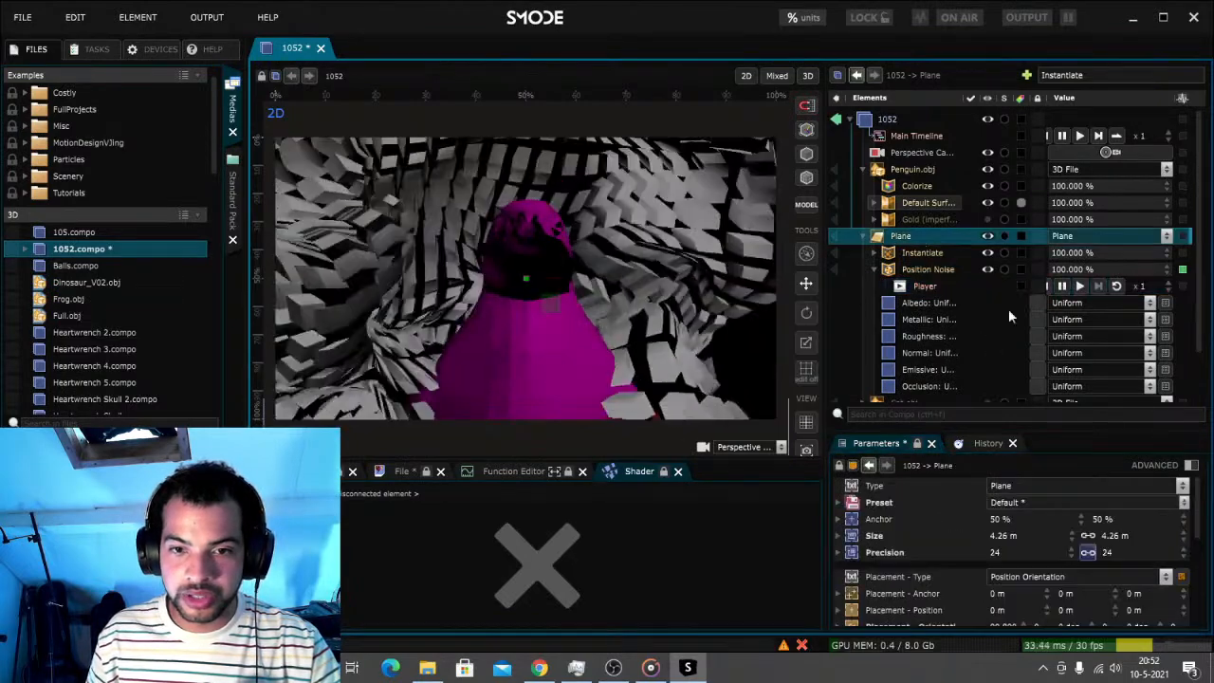
{"action": "left_click_drag", "start_coordinate": [1136, 612], "coordinate": [1135, 645]}
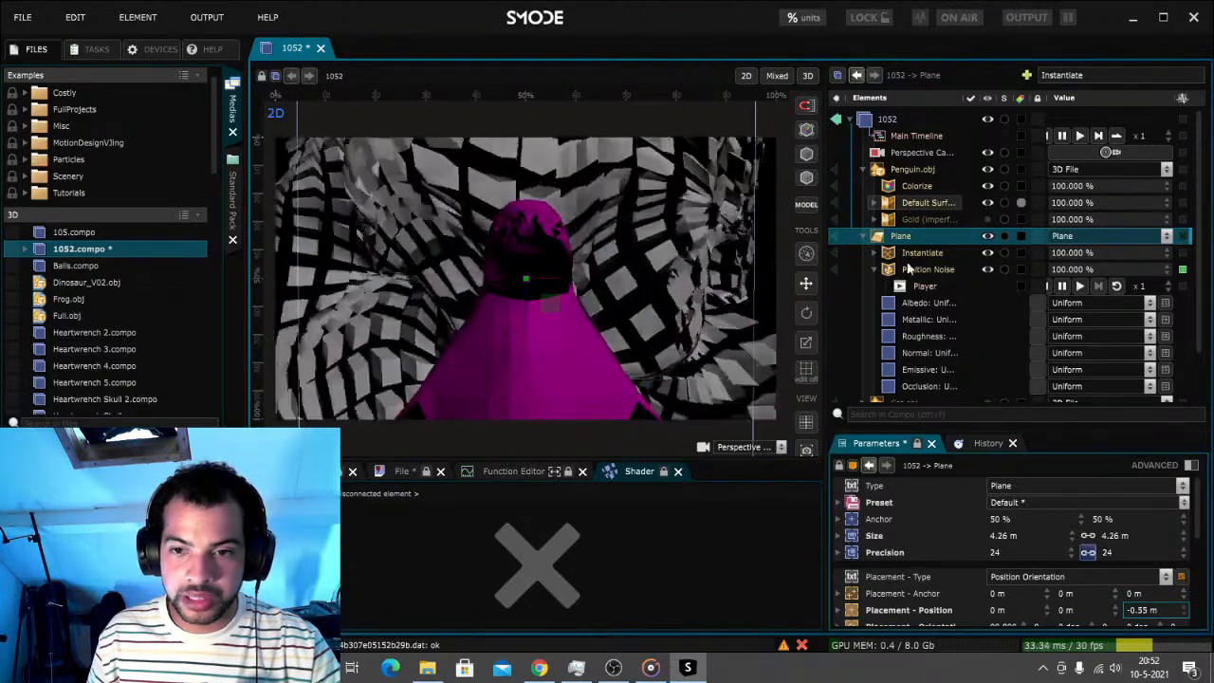
Inspect the Box inside the Instantiate modifier, try a Plane precision of 11 and set it back to 24
{"action": "left_click", "coordinate": [926, 255]}
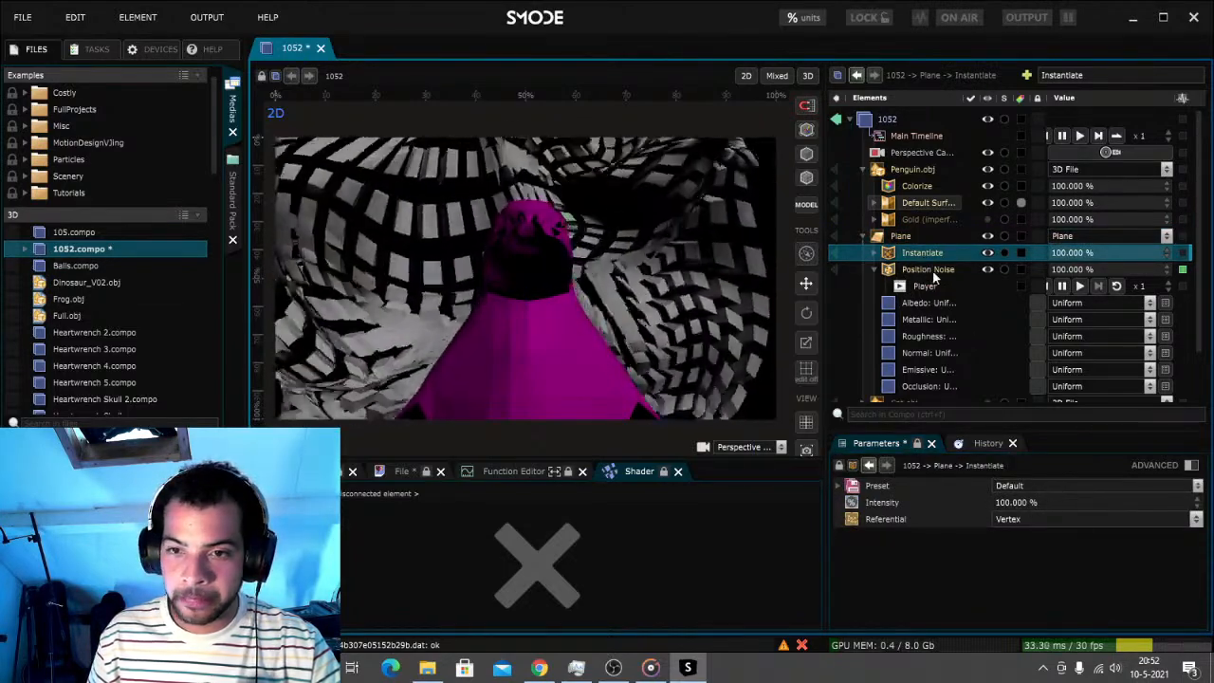
{"action": "left_click", "coordinate": [874, 254]}
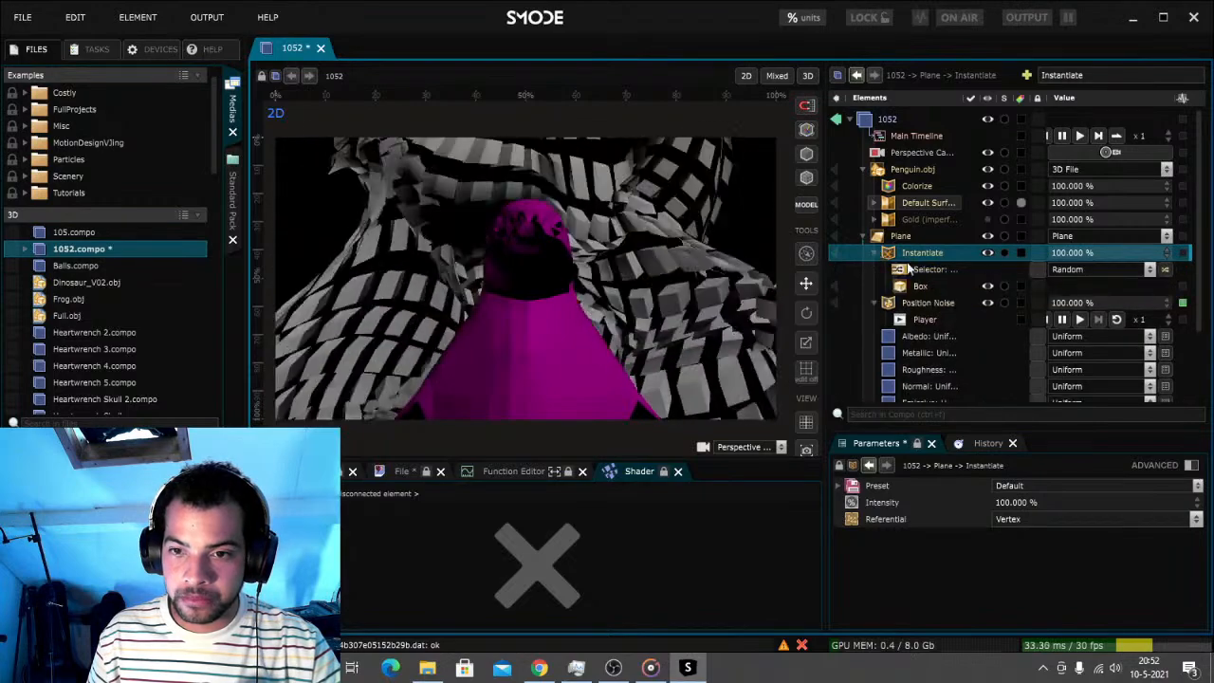
{"action": "left_click", "coordinate": [925, 286]}
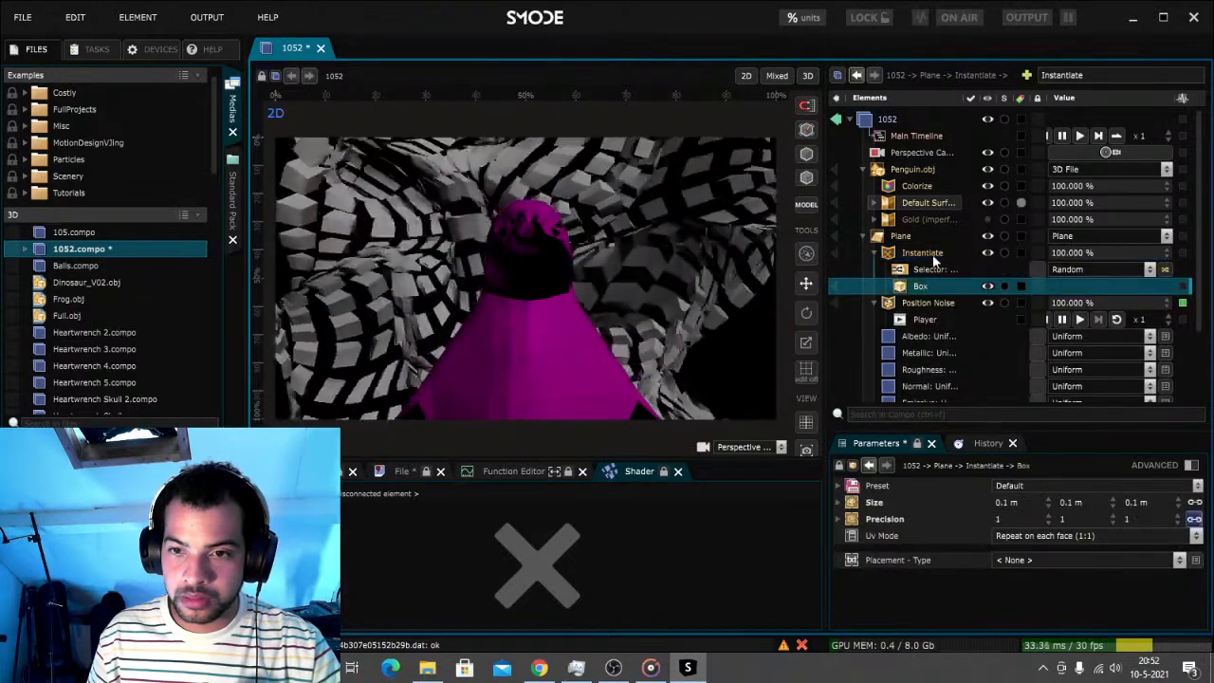
{"action": "left_click", "coordinate": [907, 247]}
{"action": "left_click", "coordinate": [904, 238]}
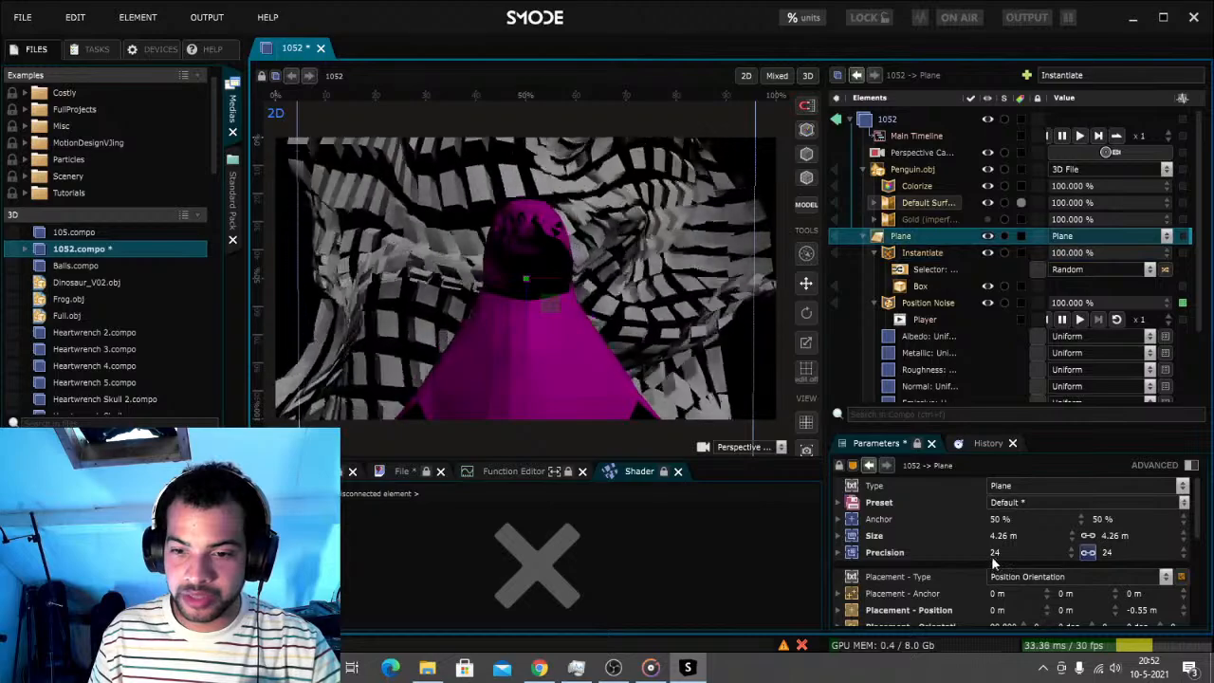
{"action": "double_click", "coordinate": [997, 553]}
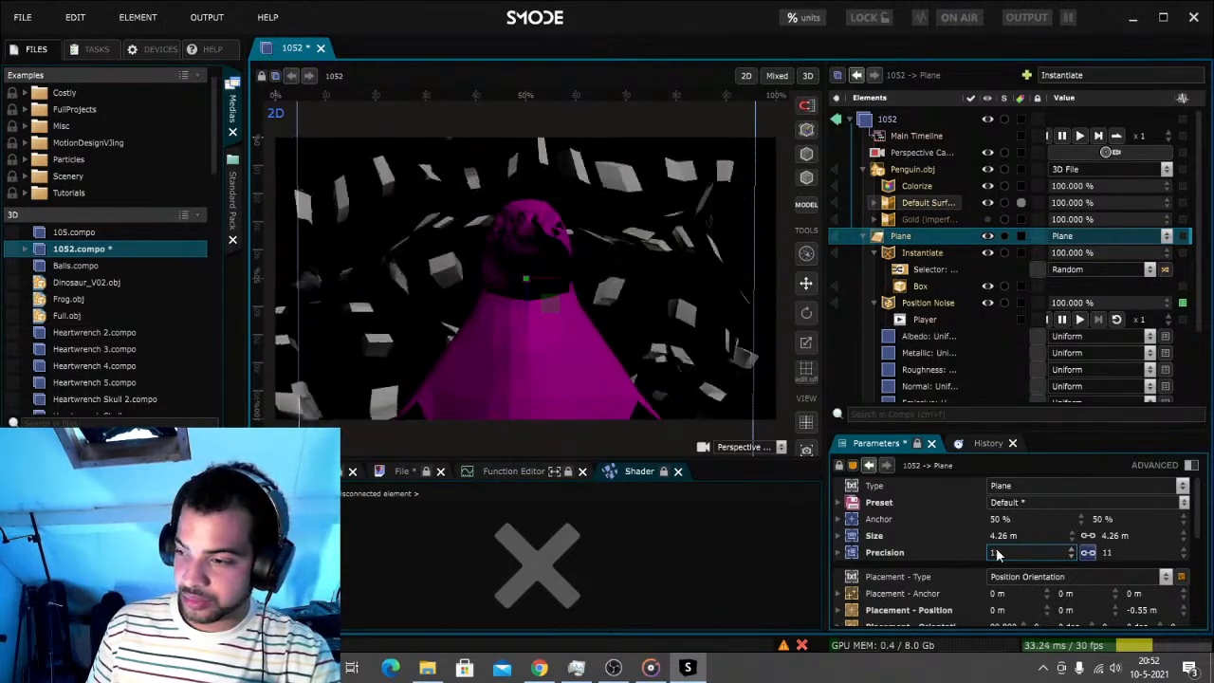
{"action": "double_click", "coordinate": [1004, 552]}
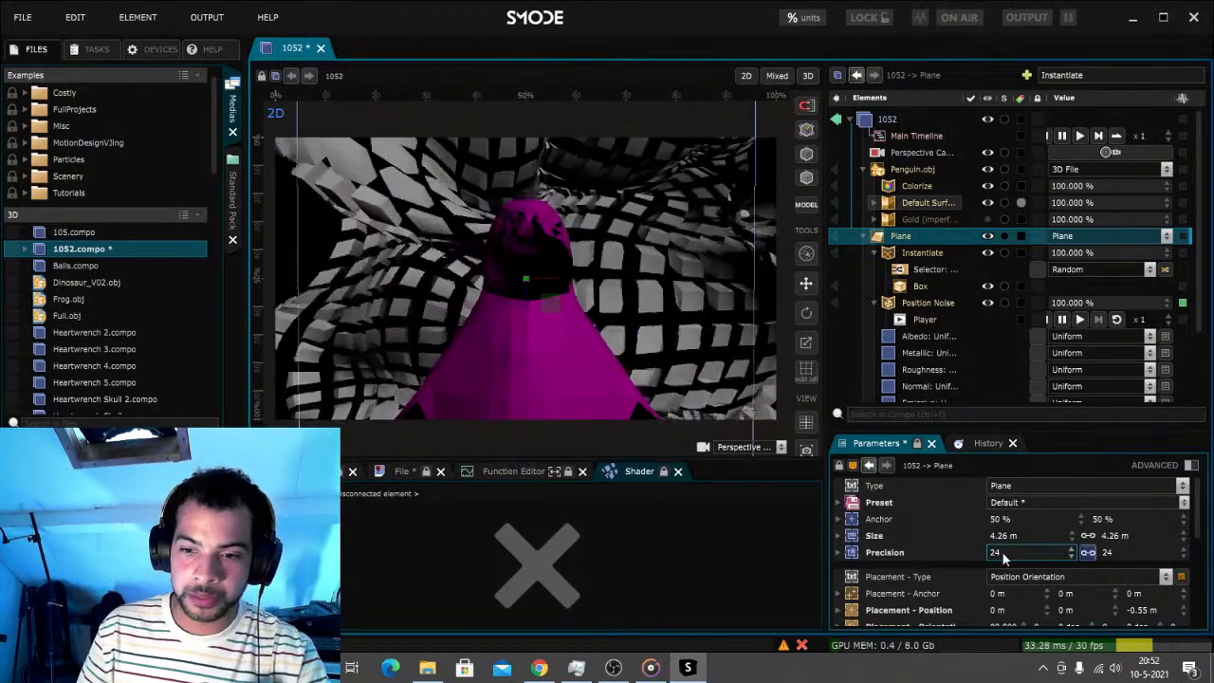
Try a Plane precision of 11 and save the composition
{"action": "scroll", "coordinate": [1001, 552], "scroll_direction": "down", "scroll_amount": 12}
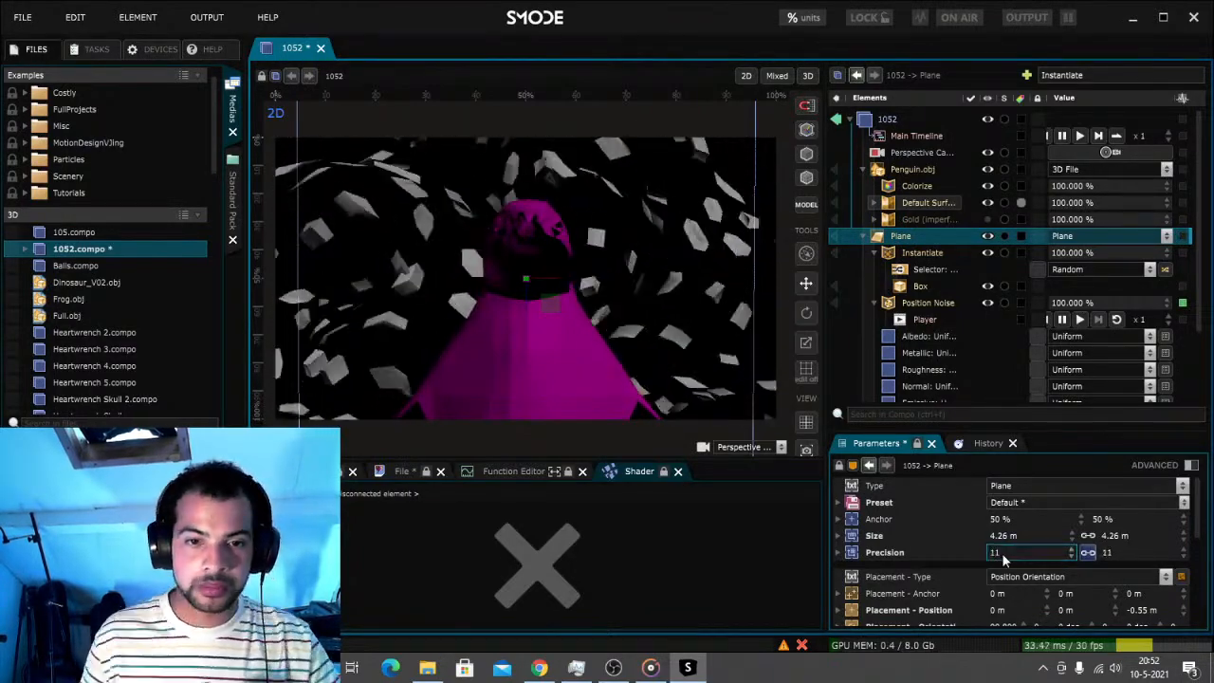
{"action": "key", "text": "ctrl+s"}
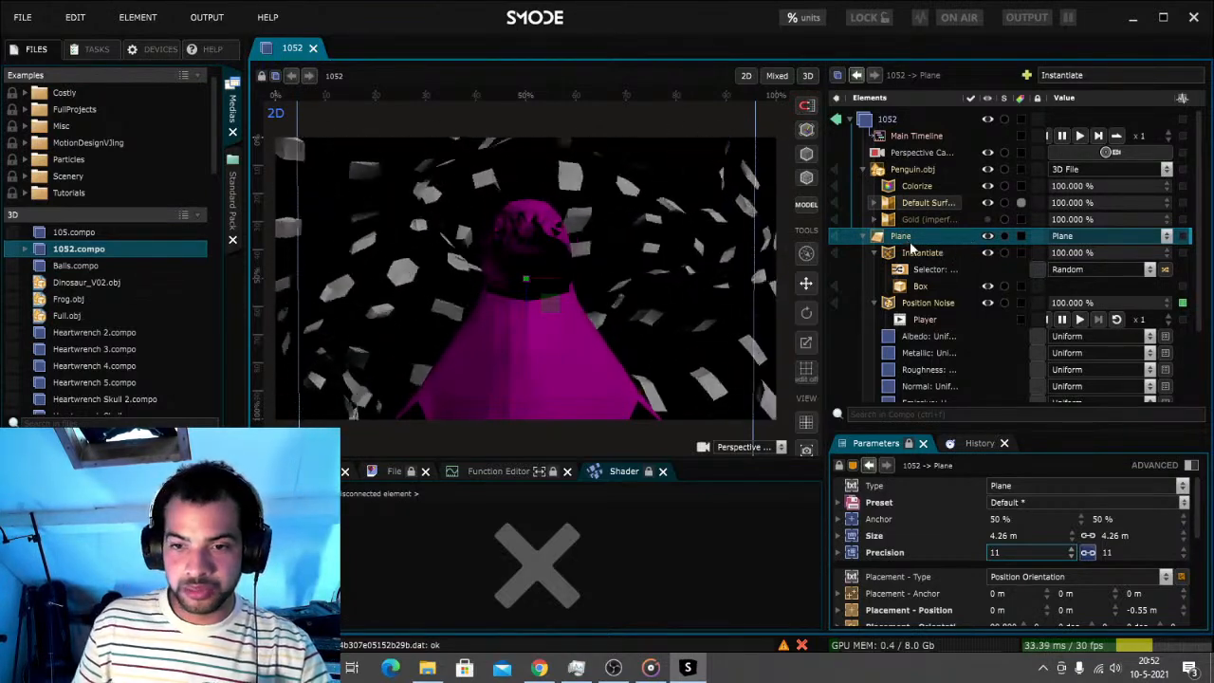
{"action": "right_click", "coordinate": [907, 239]}
Set the Plane's precision to 24 and save the composition
{"action": "double_click", "coordinate": [1035, 553]}
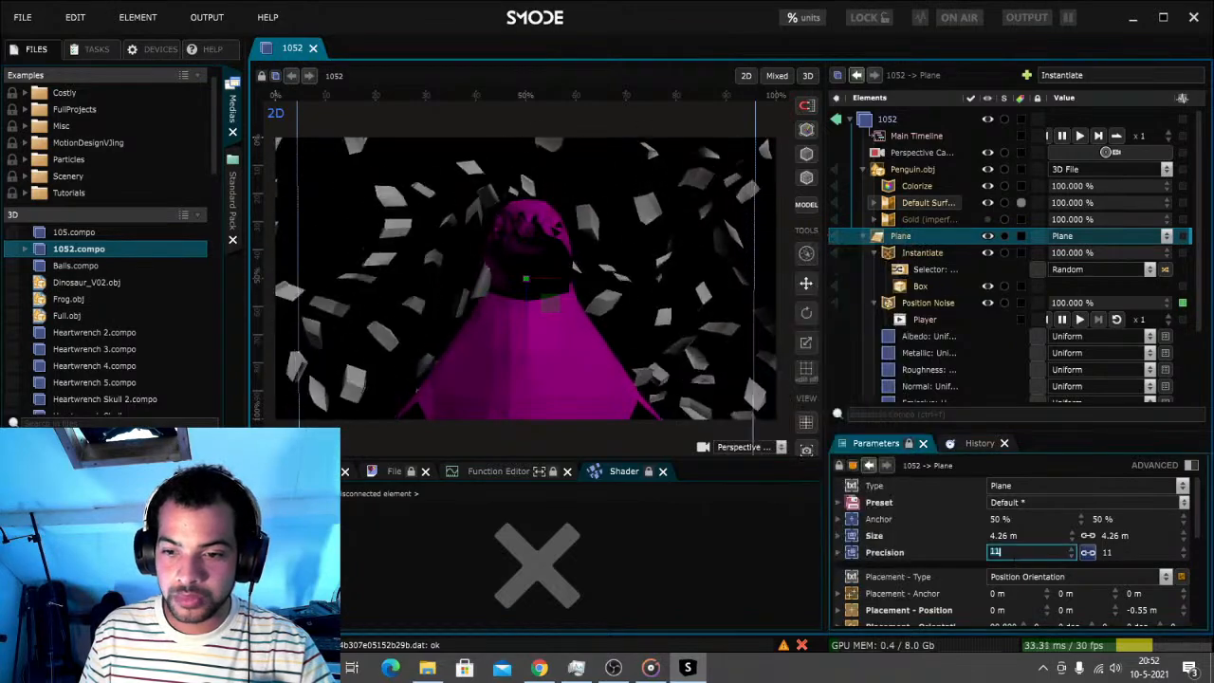
{"action": "type", "text": "24"}
{"action": "key", "text": "Return"}
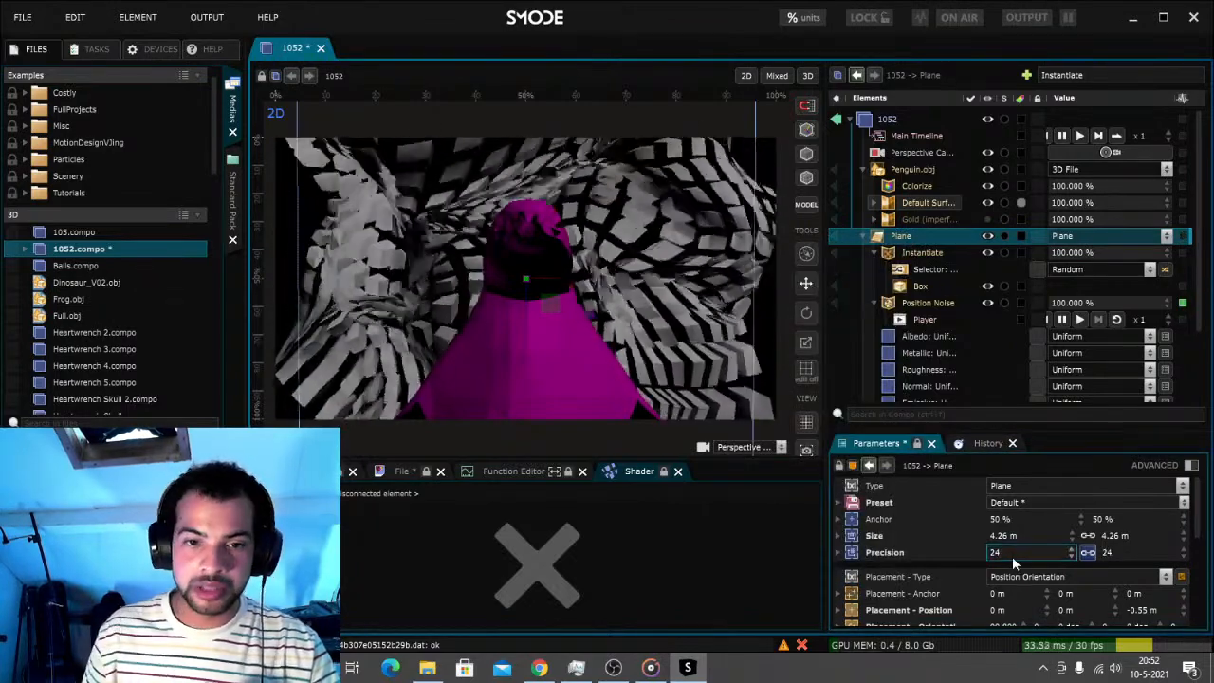
{"action": "key", "text": "ctrl+s"}
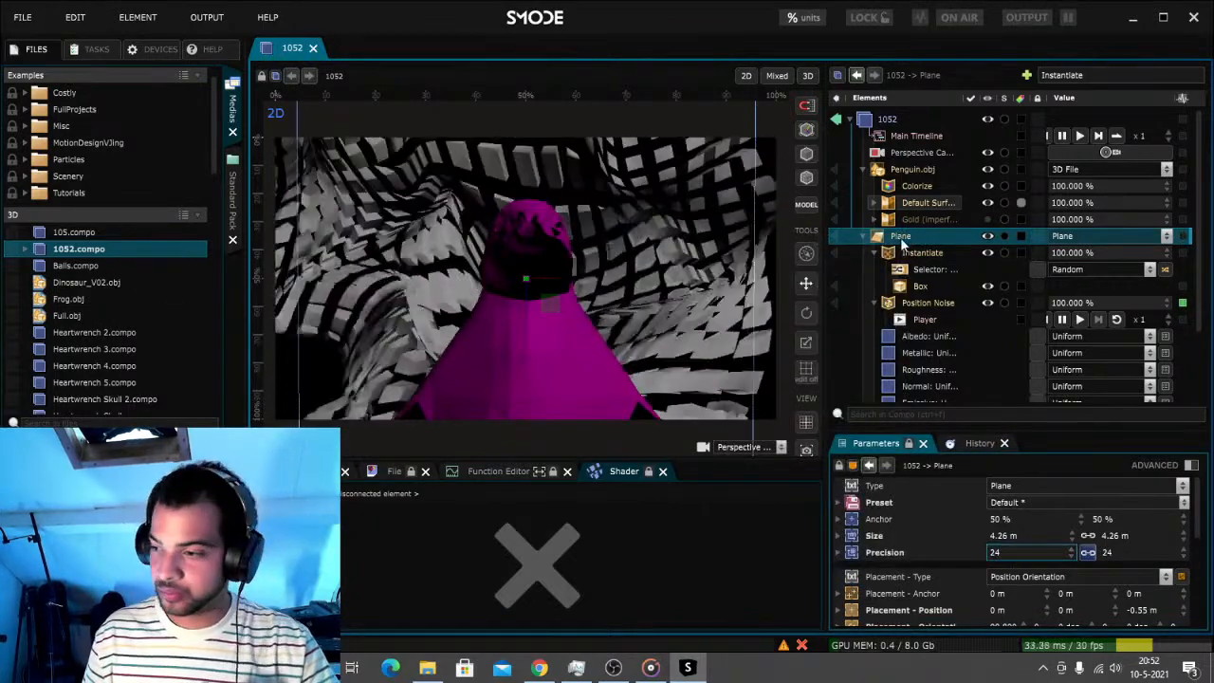
Try the Strobe.fs effect on the composition and delete it again
{"action": "left_click", "coordinate": [1094, 75]}
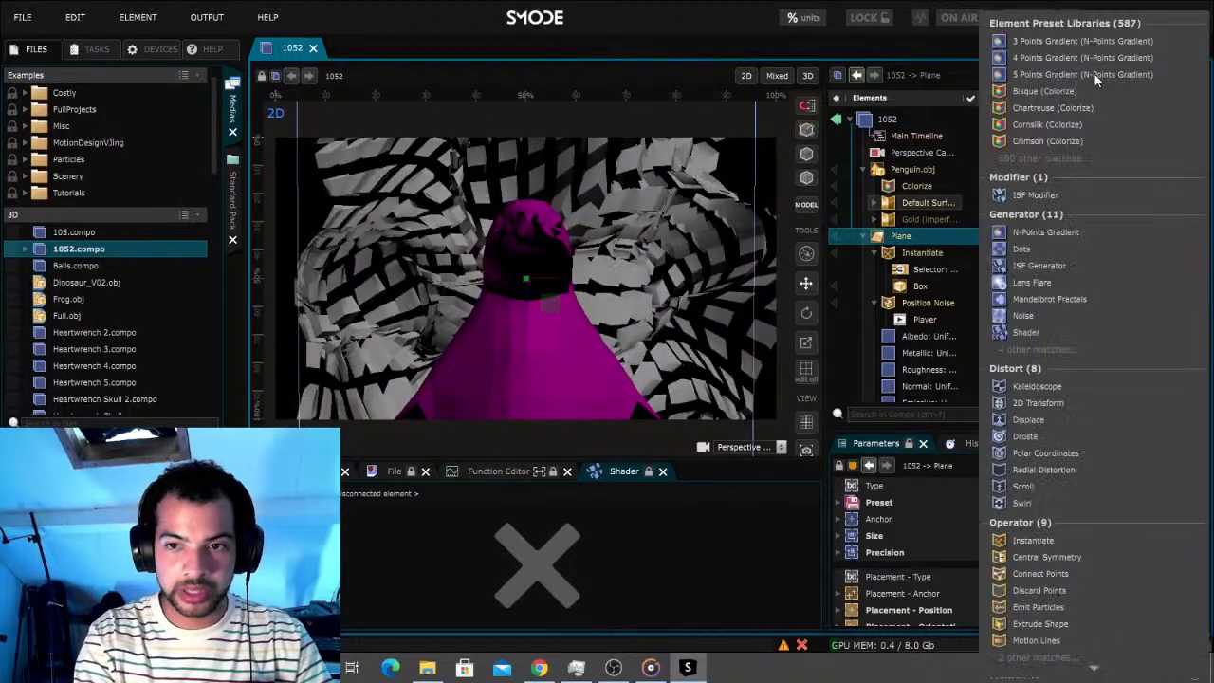
{"action": "type", "text": "strobe"}
{"action": "left_click", "coordinate": [1033, 127]}
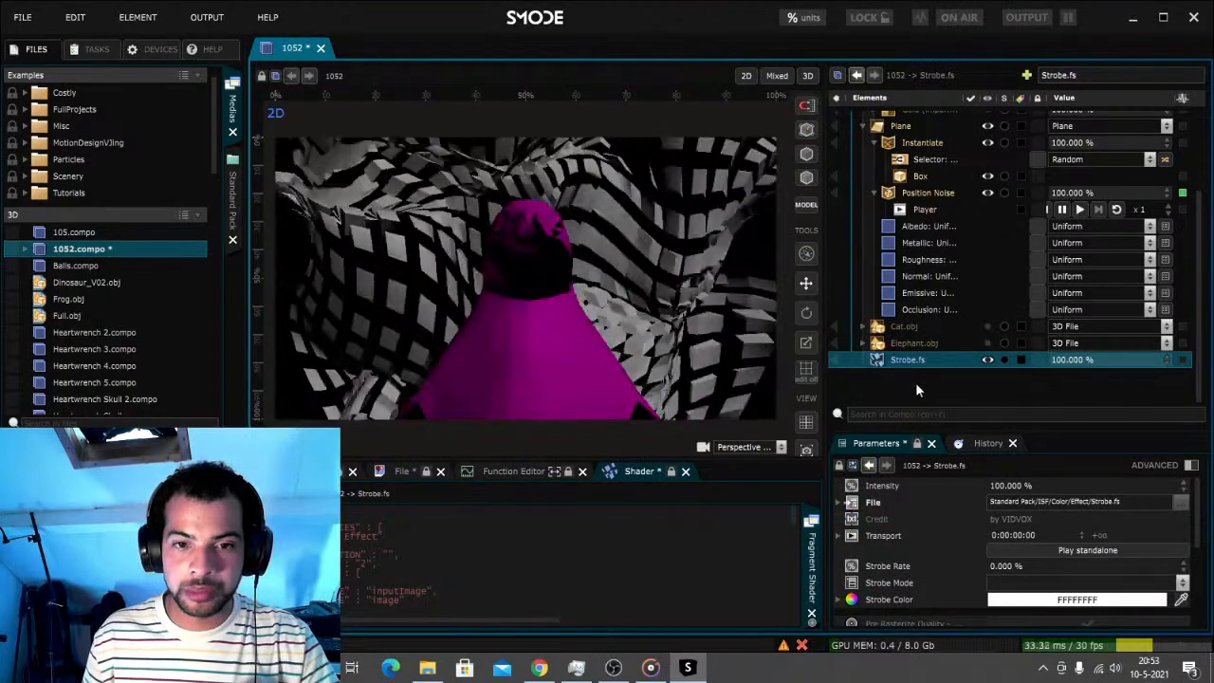
{"action": "left_click_drag", "start_coordinate": [909, 362], "coordinate": [940, 361]}
{"action": "key", "text": "Delete"}
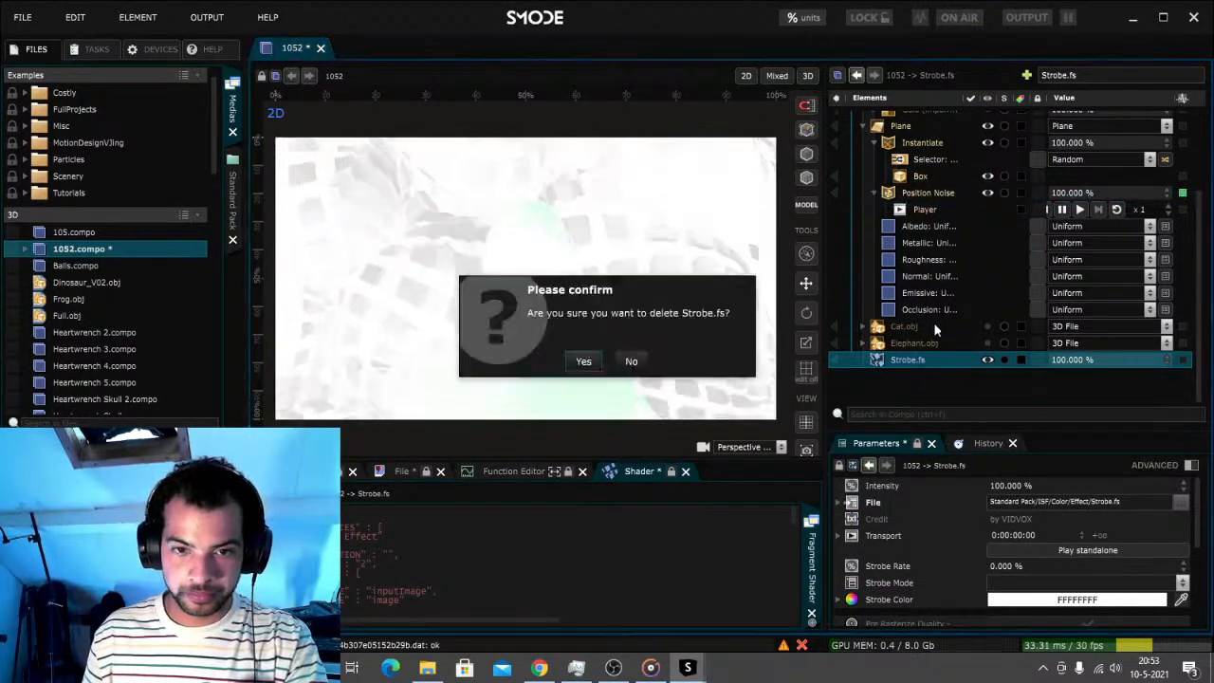
{"action": "left_click", "coordinate": [583, 361]}
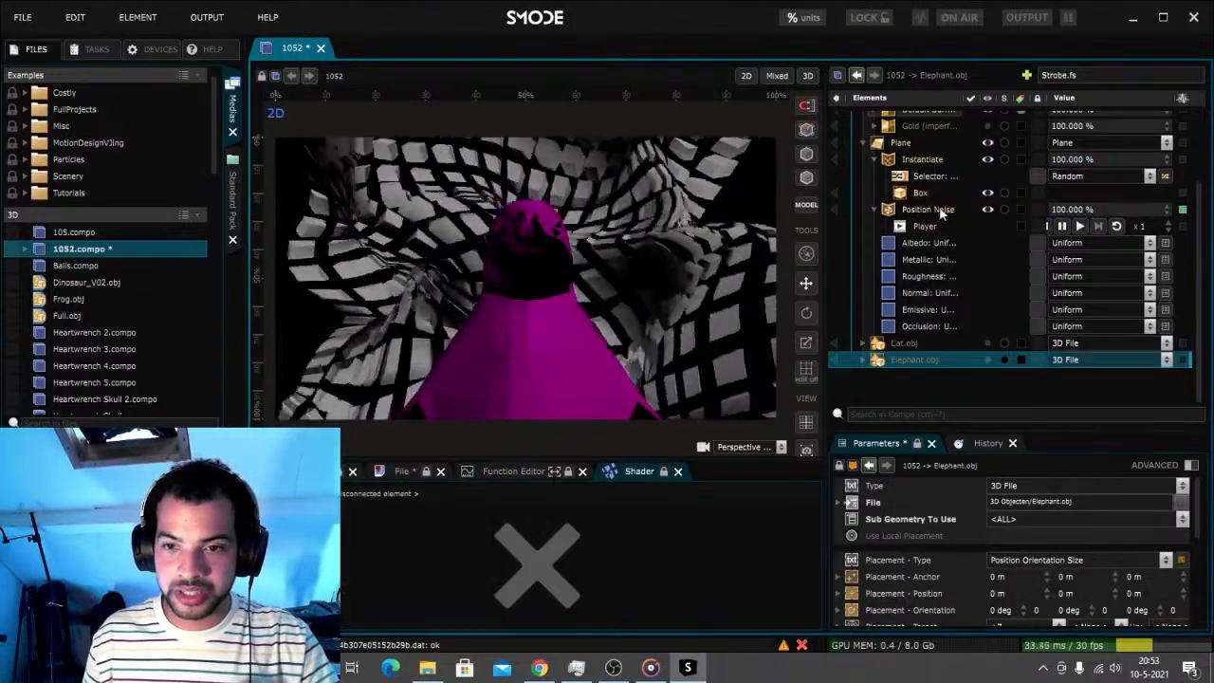
Select the Plane and try to apply the Strobe.fs effect to it
{"action": "left_click", "coordinate": [920, 192]}
{"action": "left_click", "coordinate": [922, 160]}
{"action": "left_click", "coordinate": [901, 142]}
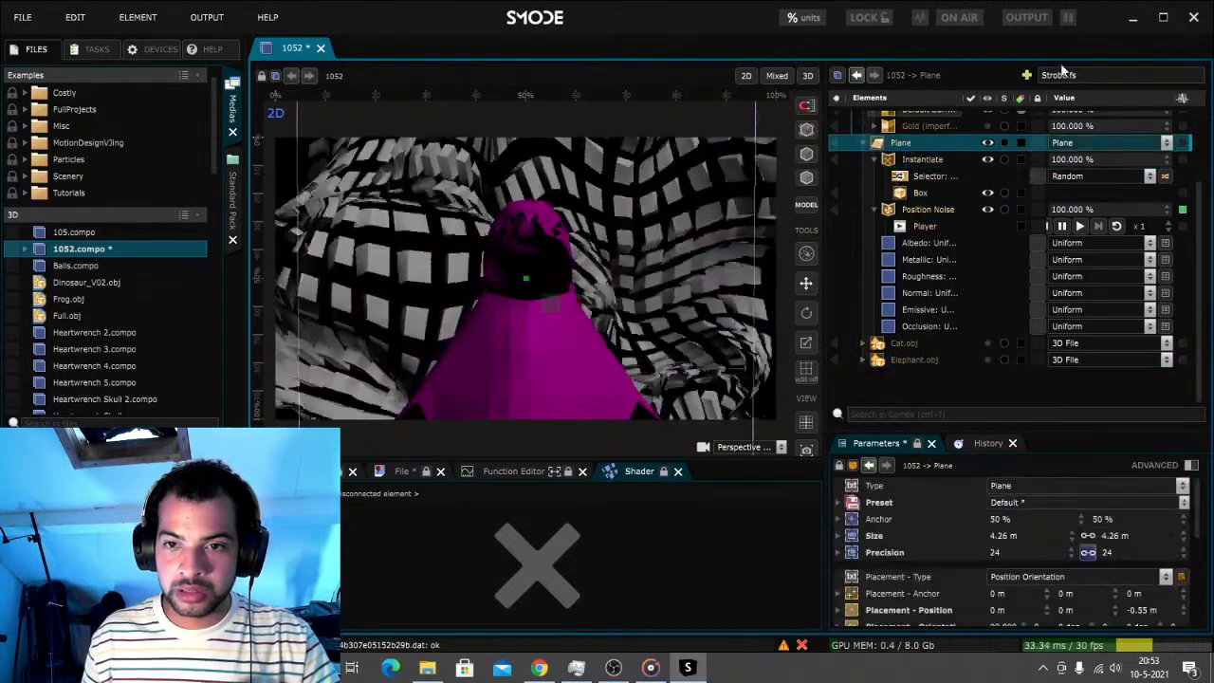
{"action": "left_click", "coordinate": [1105, 74]}
{"action": "type", "text": "strob"}
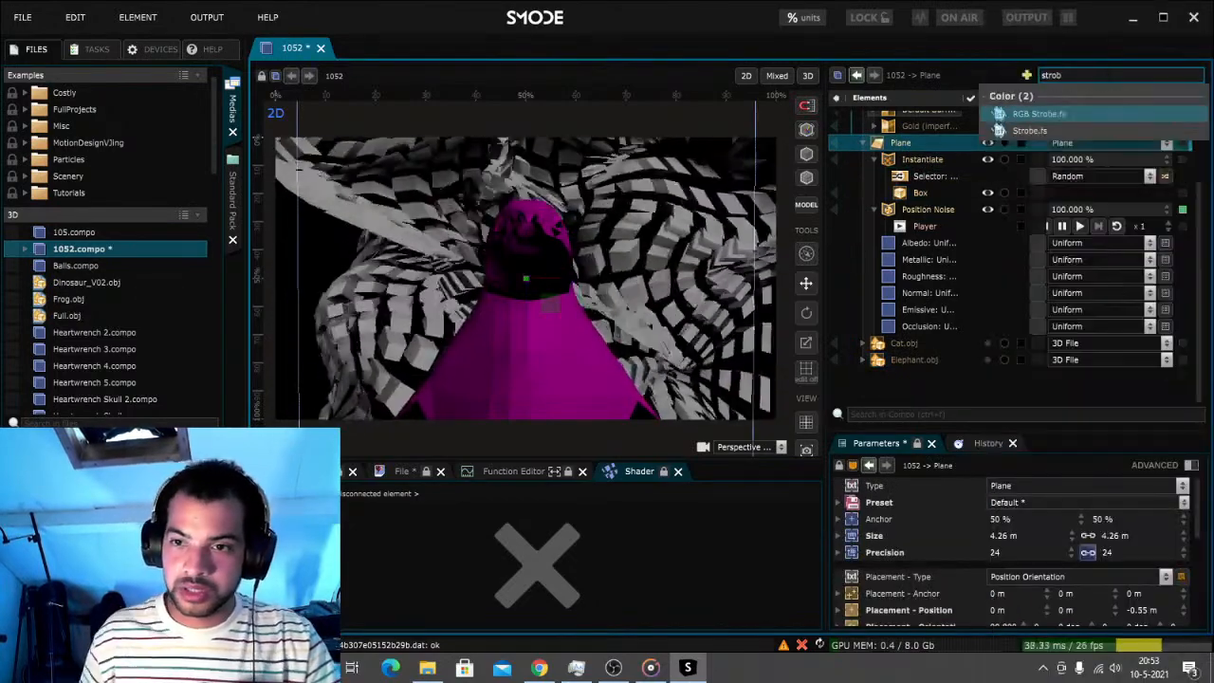
{"action": "left_click", "coordinate": [1029, 130]}
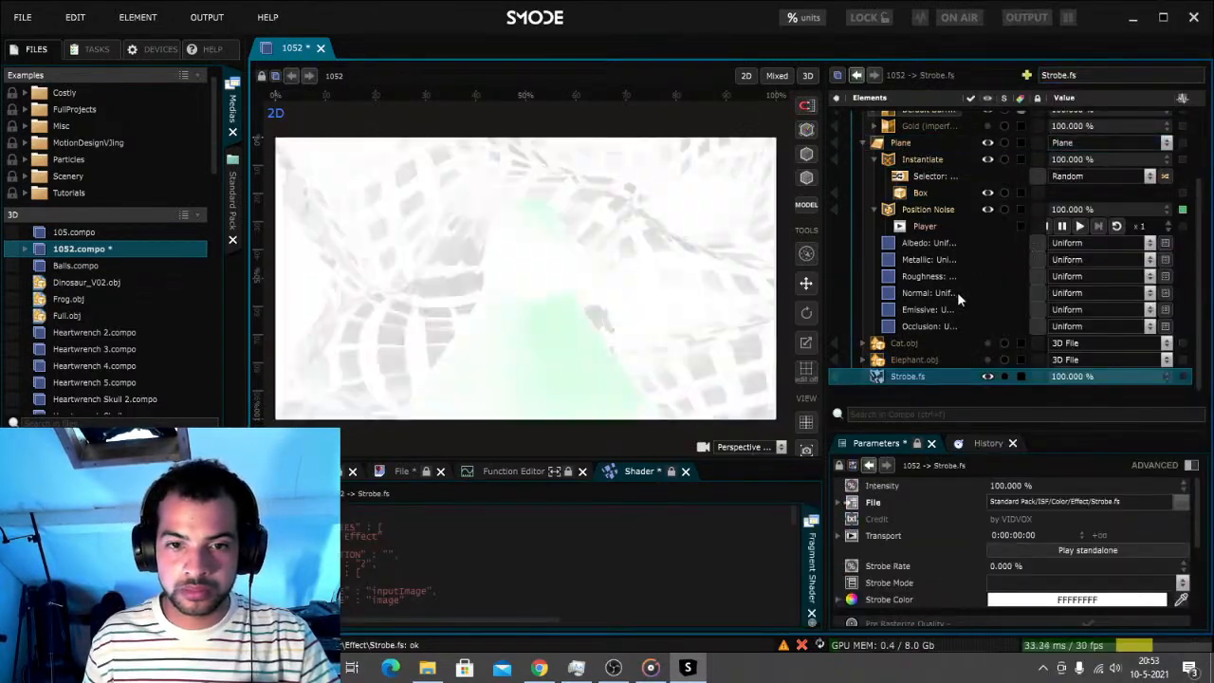
Animate the Strobe.fs effect with a standalone player and set its overall intensity to 50 %
{"action": "left_click", "coordinate": [1096, 549]}
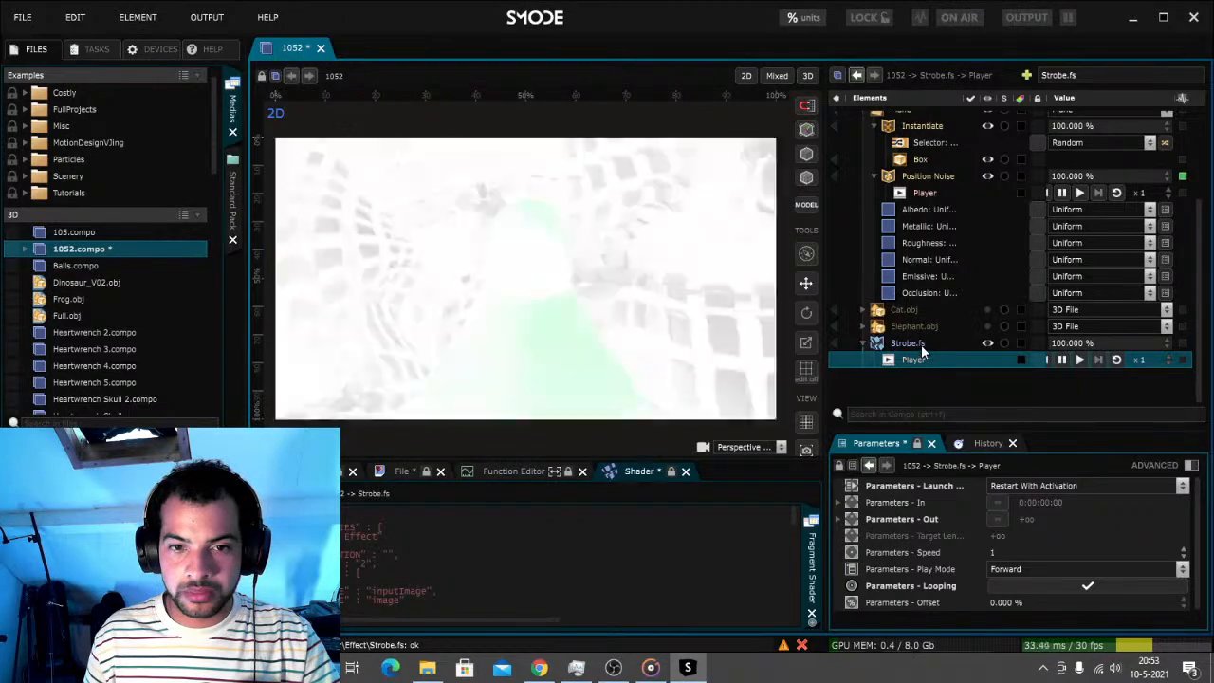
{"action": "double_click", "coordinate": [1085, 343]}
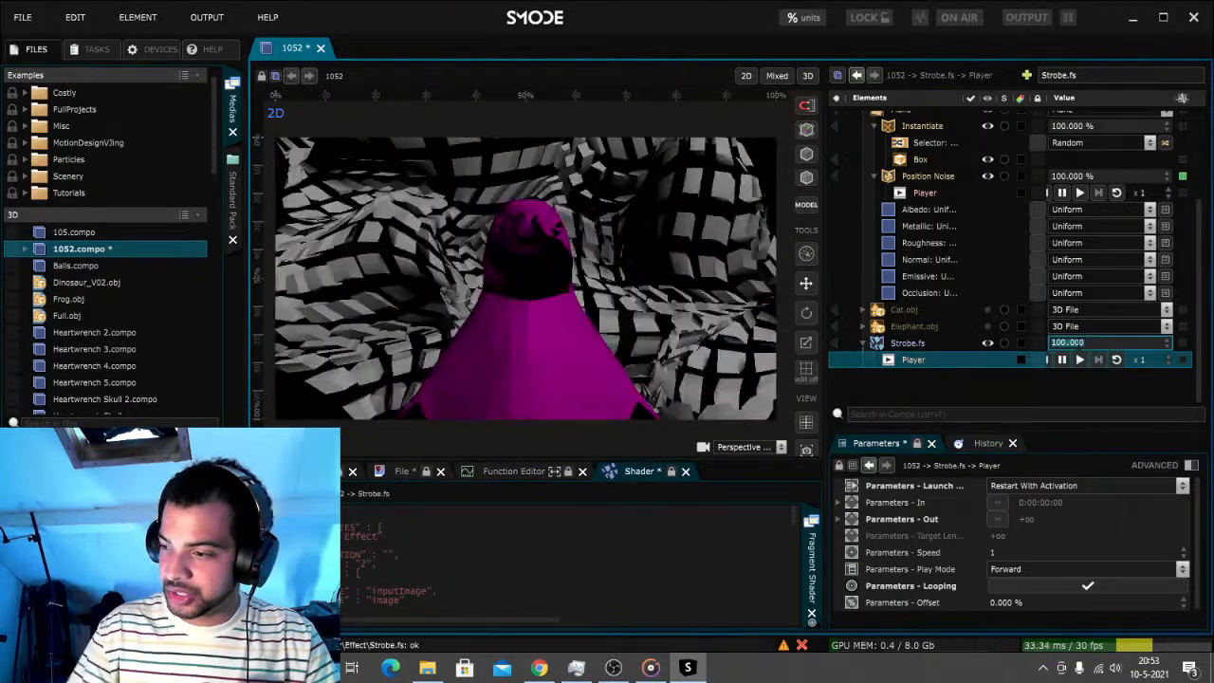
{"action": "type", "text": "50"}
{"action": "key", "text": "Return"}
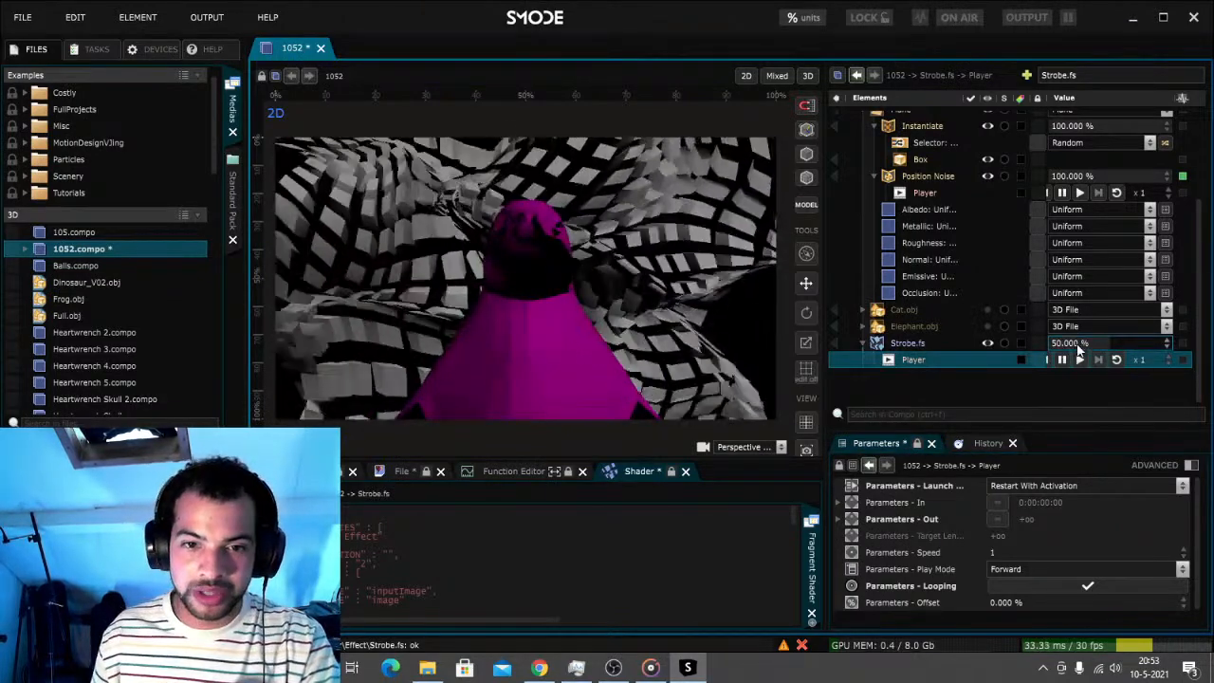
Delete the Strobe.fs effect with its player and save the composition
{"action": "left_click", "coordinate": [911, 343]}
{"action": "key", "text": "Delete"}
{"action": "key", "text": "Return"}
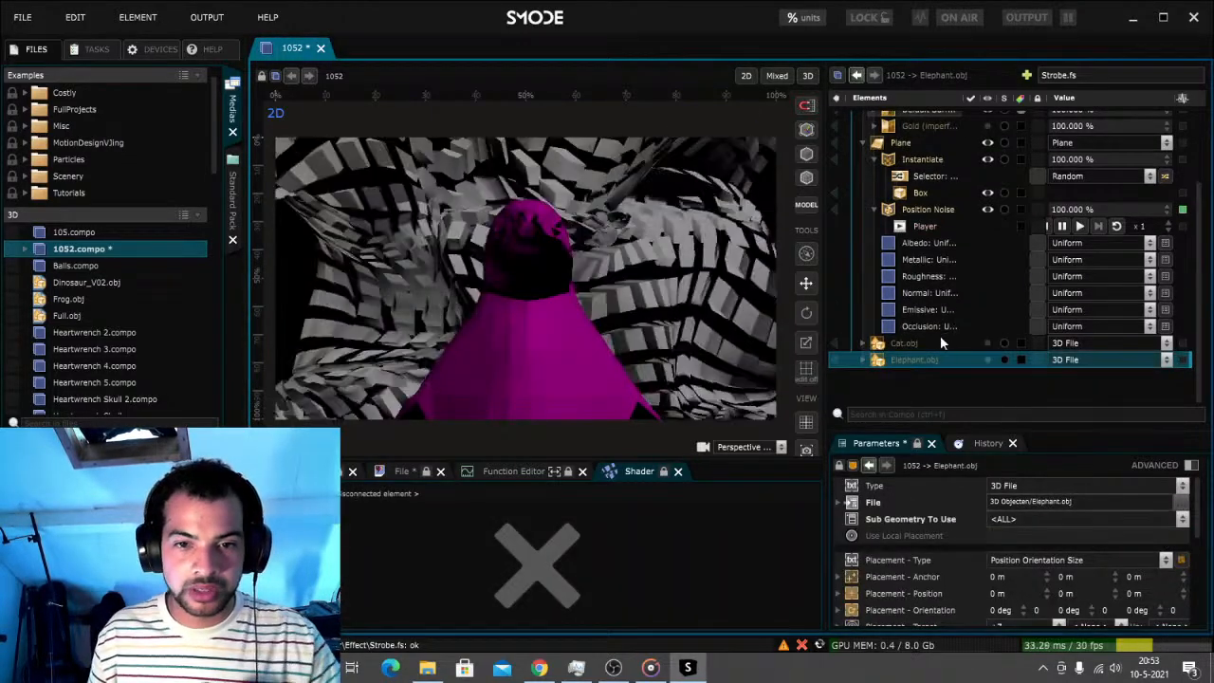
{"action": "key", "text": "ctrl+s"}
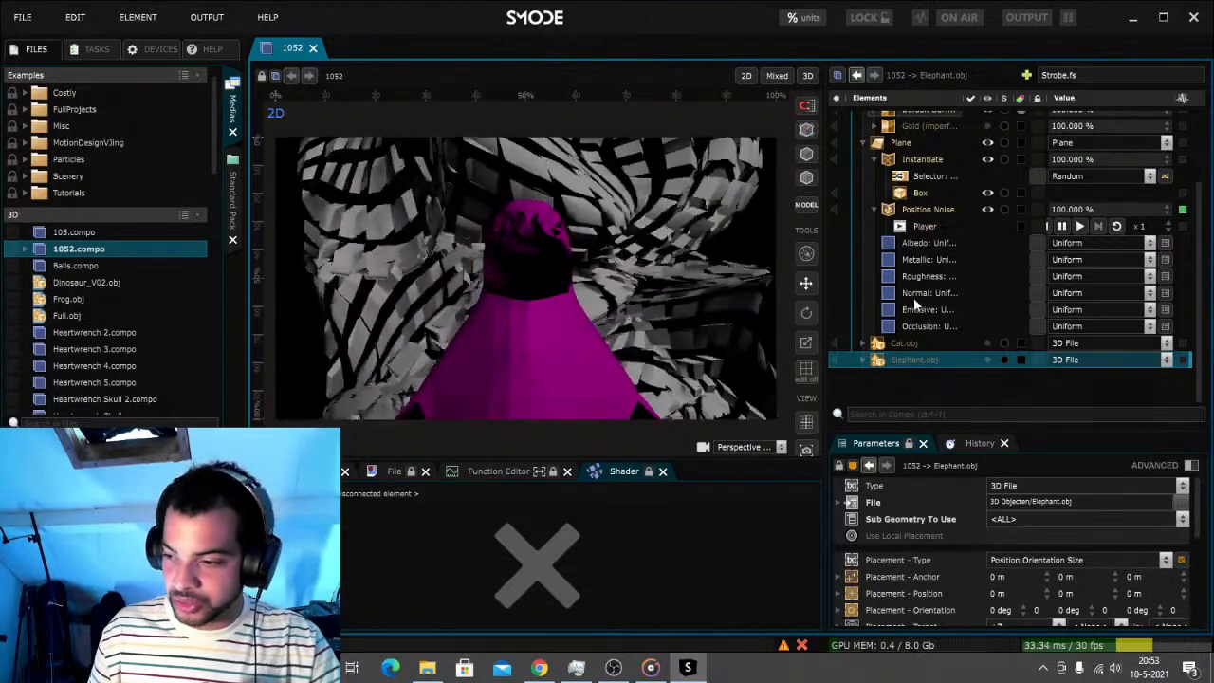
Collapse the Plane in the element tree and lower Penguin.obj to a Y position of -4.89745 m
{"action": "scroll", "coordinate": [912, 297], "scroll_direction": "up", "scroll_amount": 3}
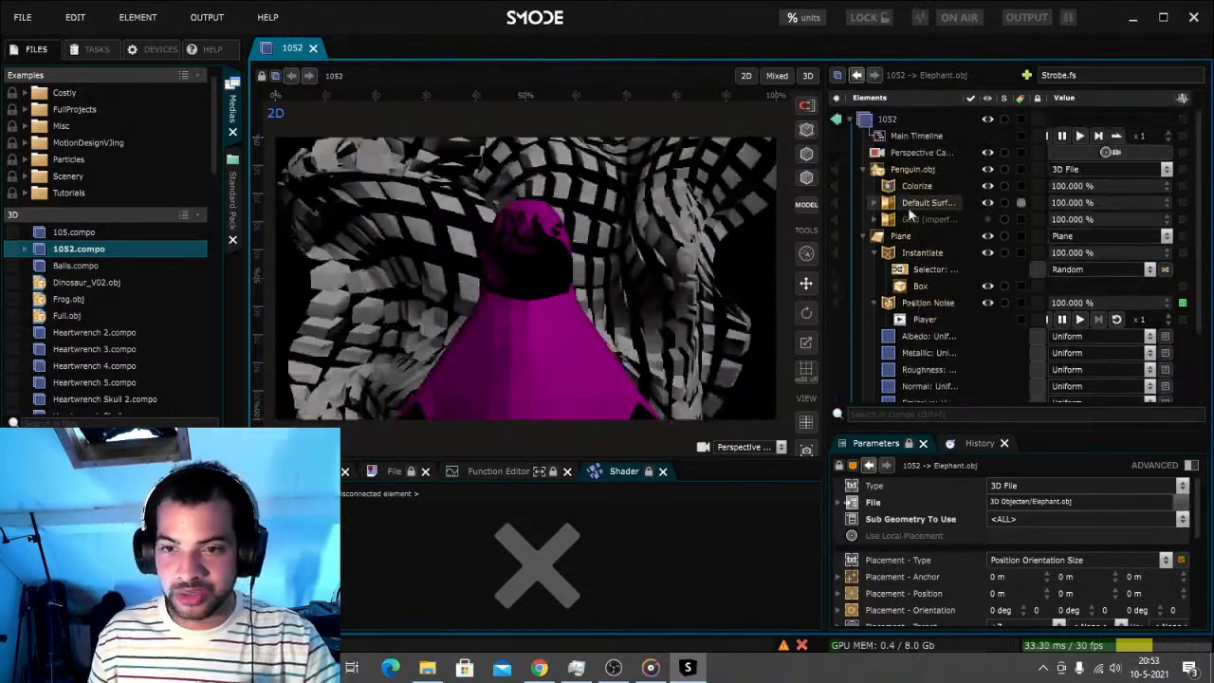
{"action": "left_click", "coordinate": [863, 237]}
{"action": "left_click", "coordinate": [912, 169]}
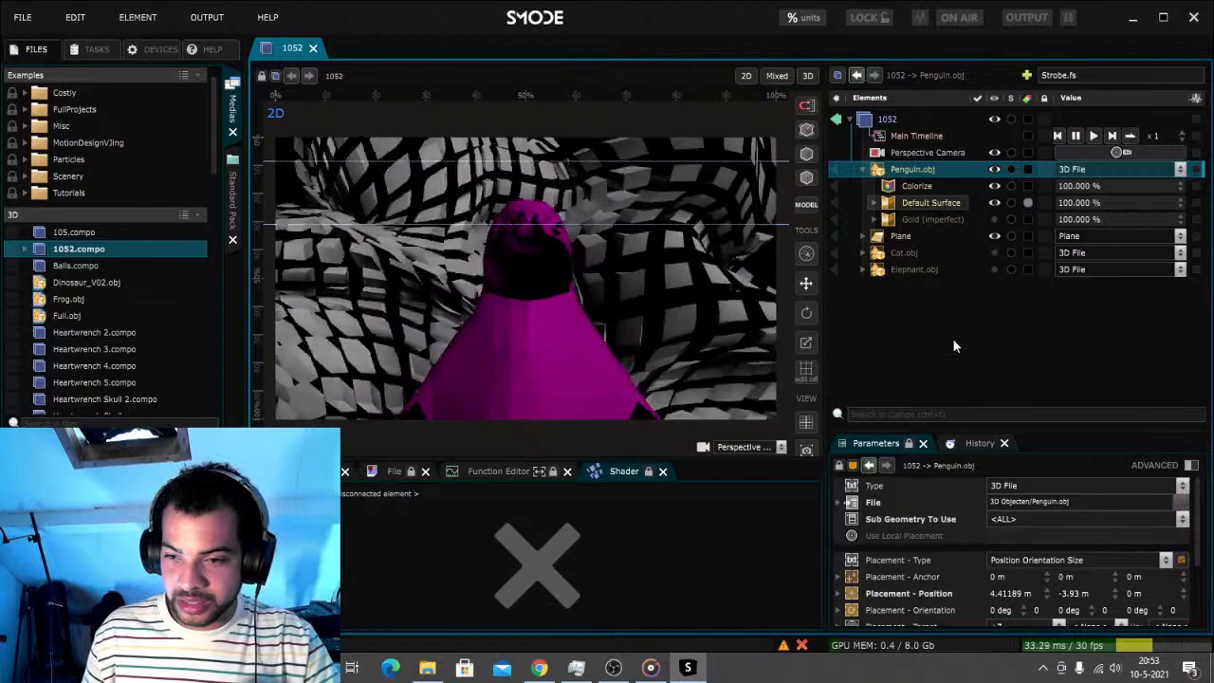
{"action": "mouse_move", "coordinate": [1075, 594]}
{"action": "left_mouse_down"}
{"action": "mouse_move", "coordinate": [1075, 575]}
{"action": "mouse_move", "coordinate": [1072, 615]}
{"action": "left_mouse_up"}
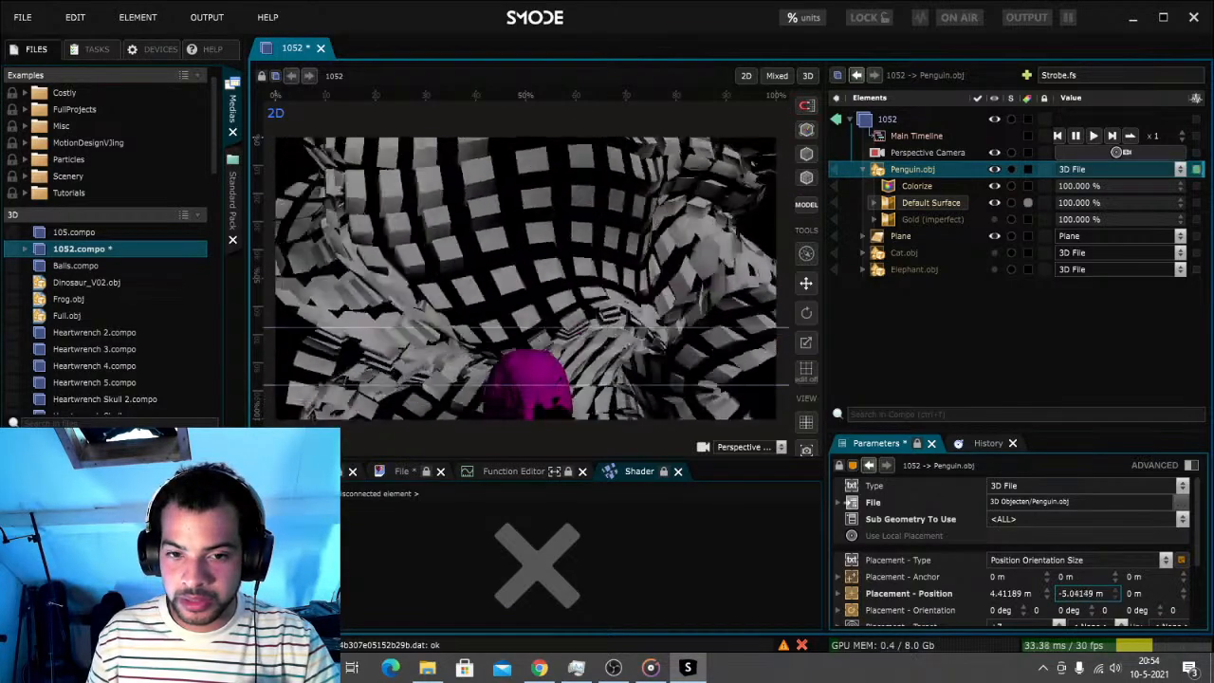
Expose Penguin.obj's Y position as a percentage parameter with a start value of -3.6 and save the composition
{"action": "right_click", "coordinate": [1079, 594]}
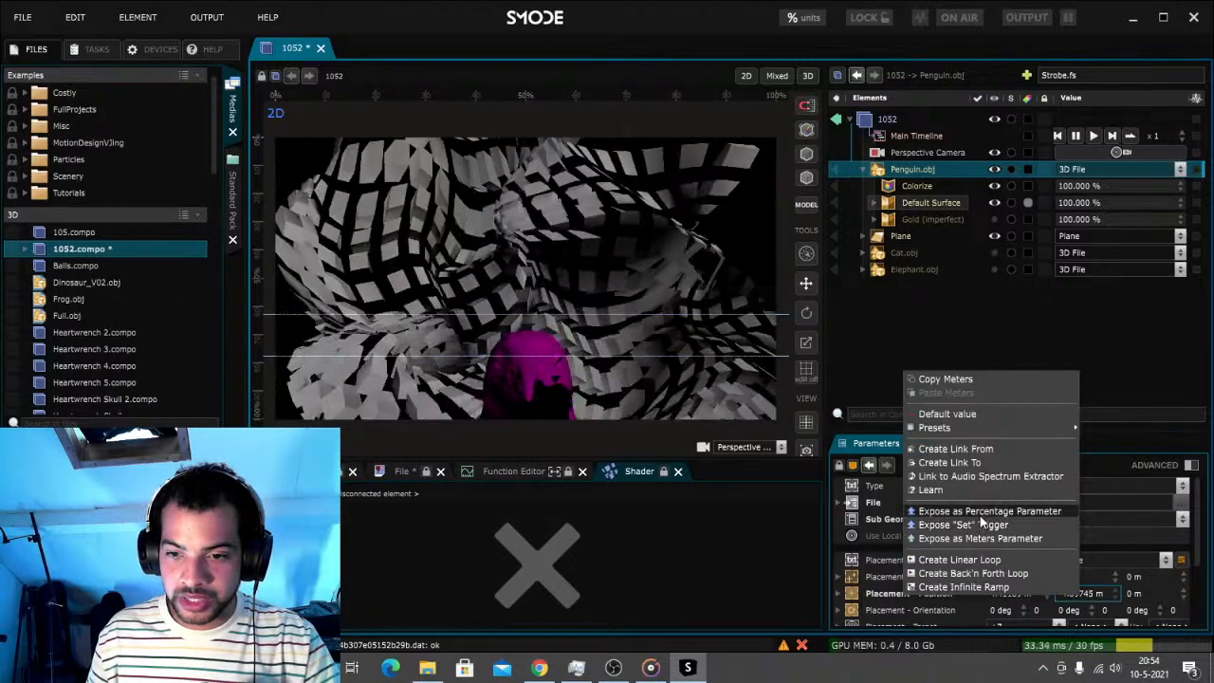
{"action": "left_click", "coordinate": [979, 508]}
{"action": "type", "text": "-3.6"}
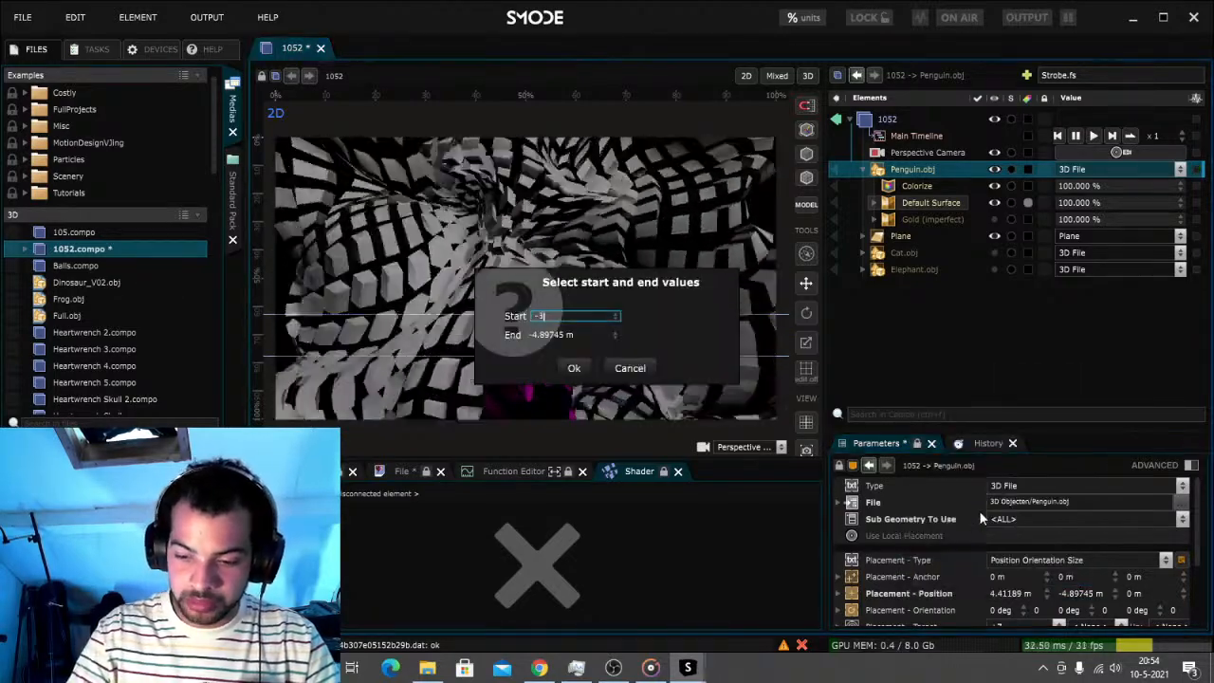
{"action": "key", "text": "Return"}
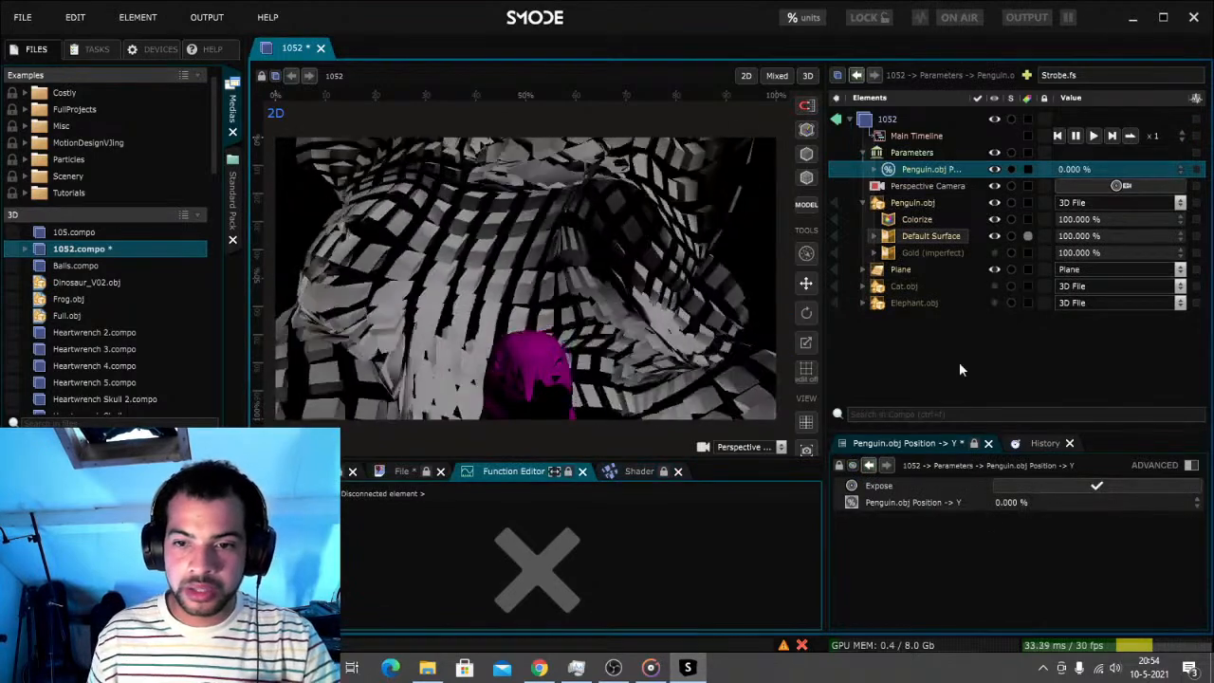
{"action": "key", "text": "ctrl+s"}
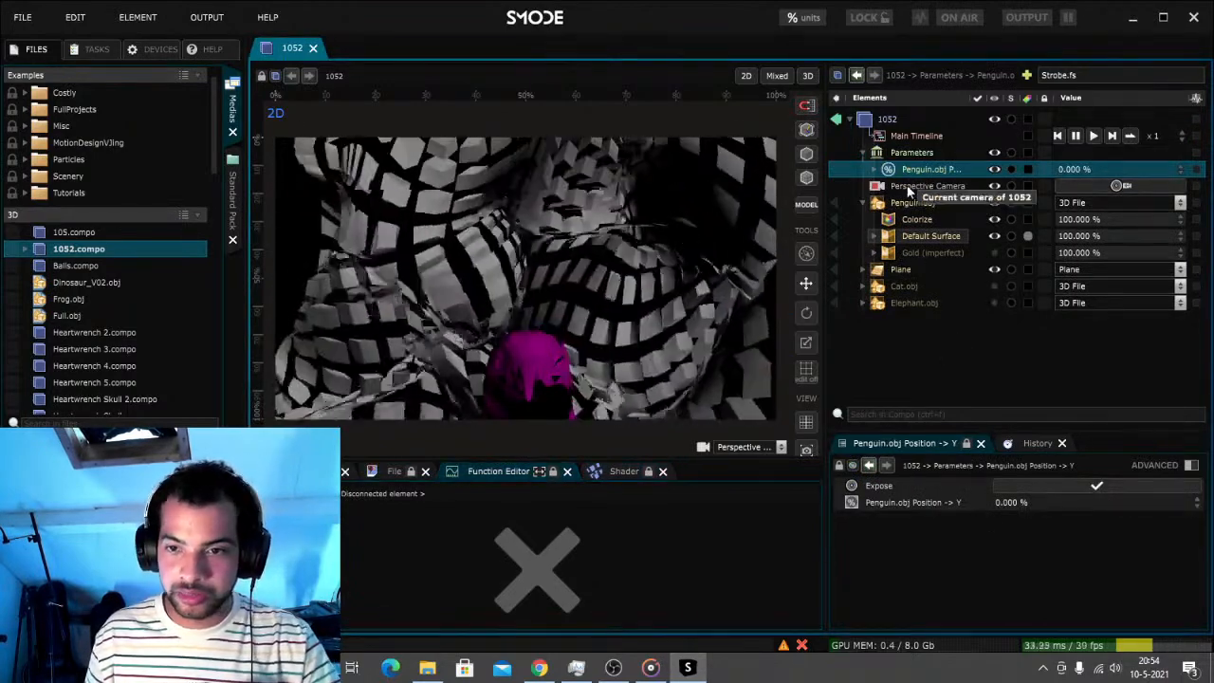
Add the Neon.fs stylize effect to the composition
{"action": "left_click", "coordinate": [905, 188]}
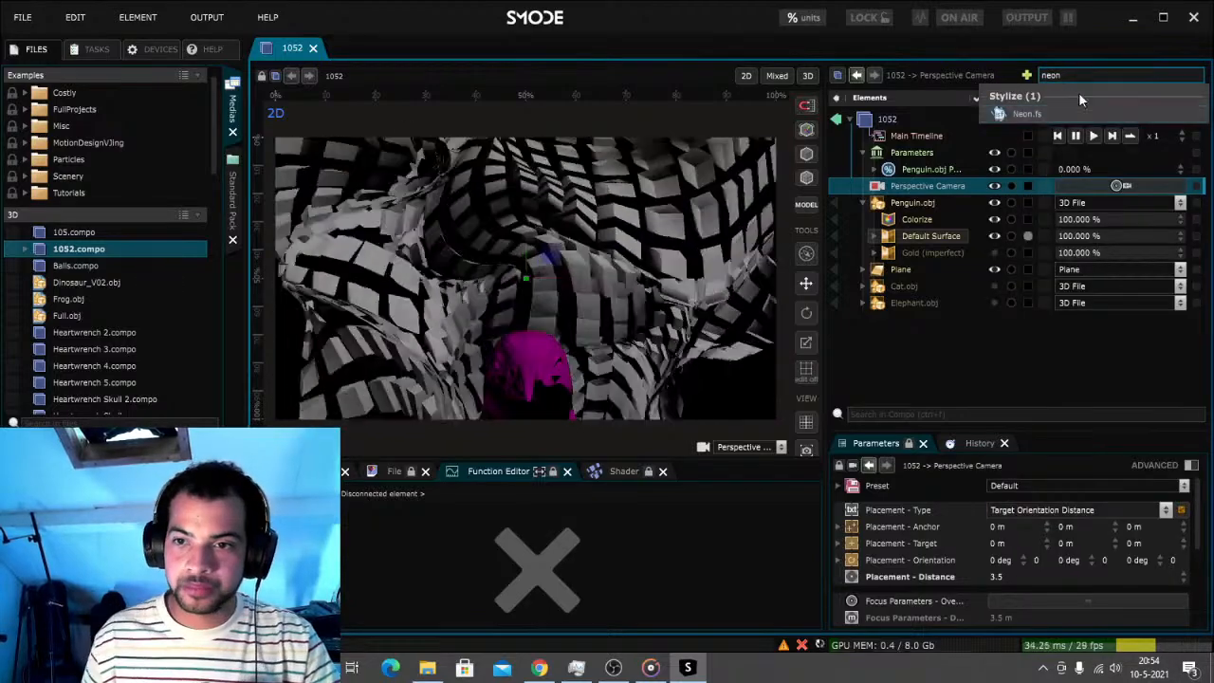
{"action": "left_click", "coordinate": [1048, 109]}
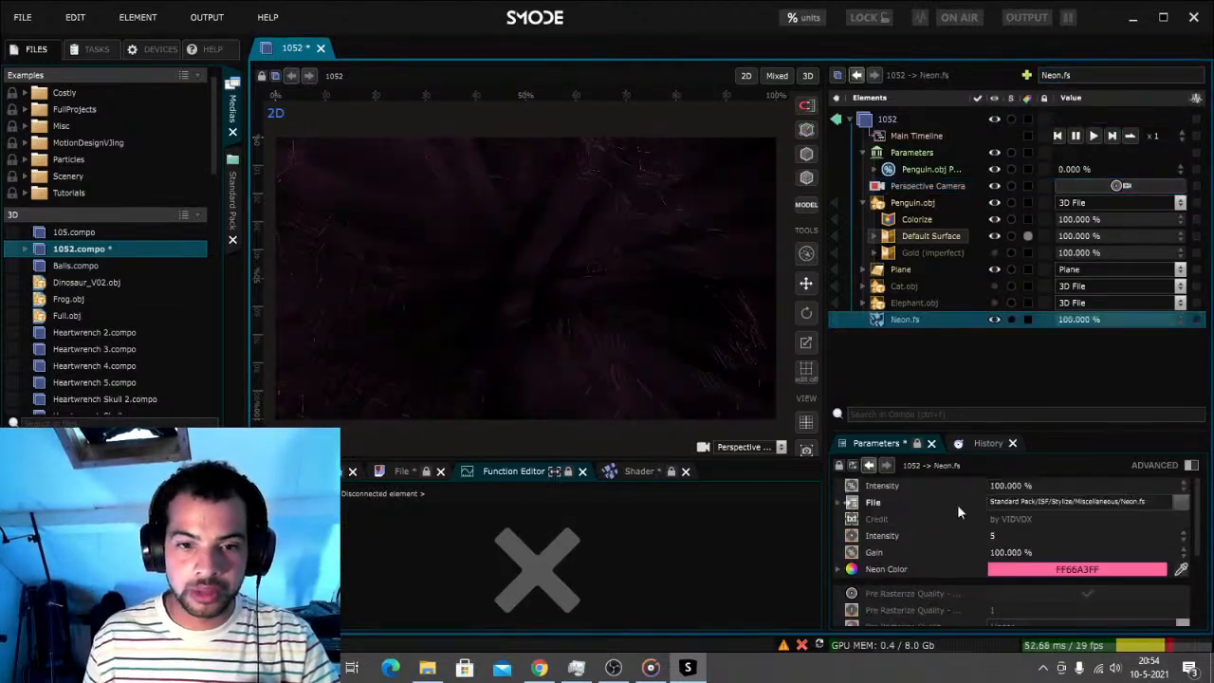
Try a neon intensity of 1 and a gain of 10 %, and restore them to 5 and 100 %
{"action": "left_click", "coordinate": [996, 537]}
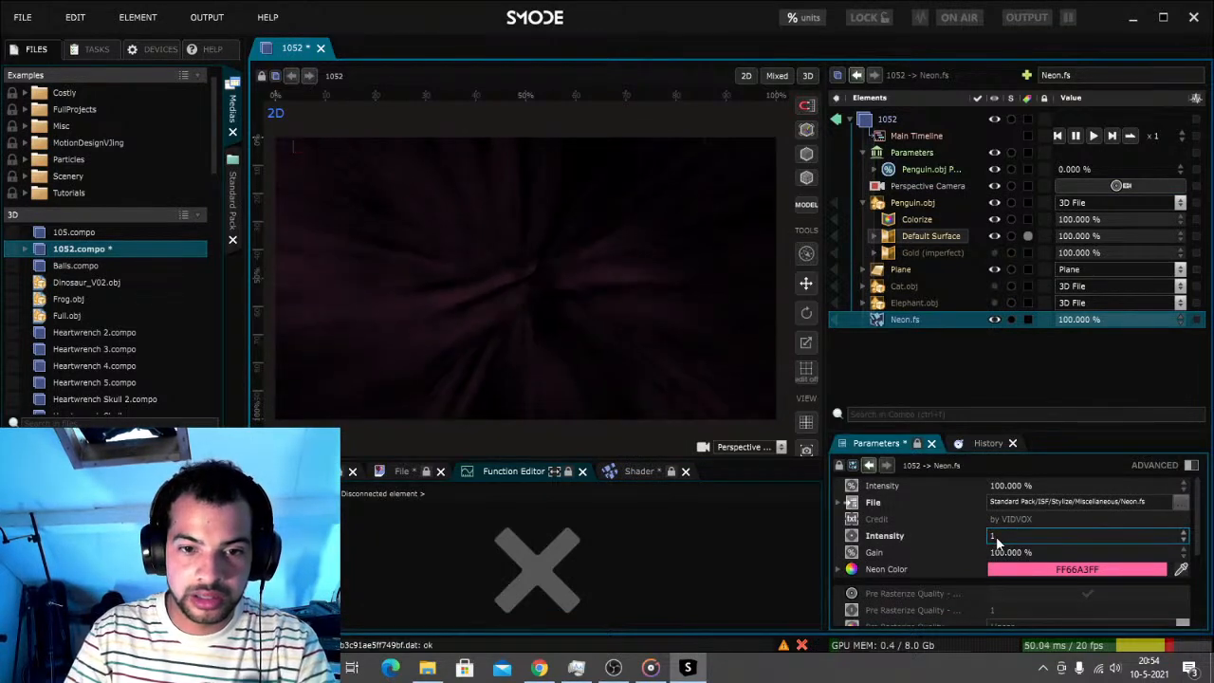
{"action": "key", "text": "Tab"}
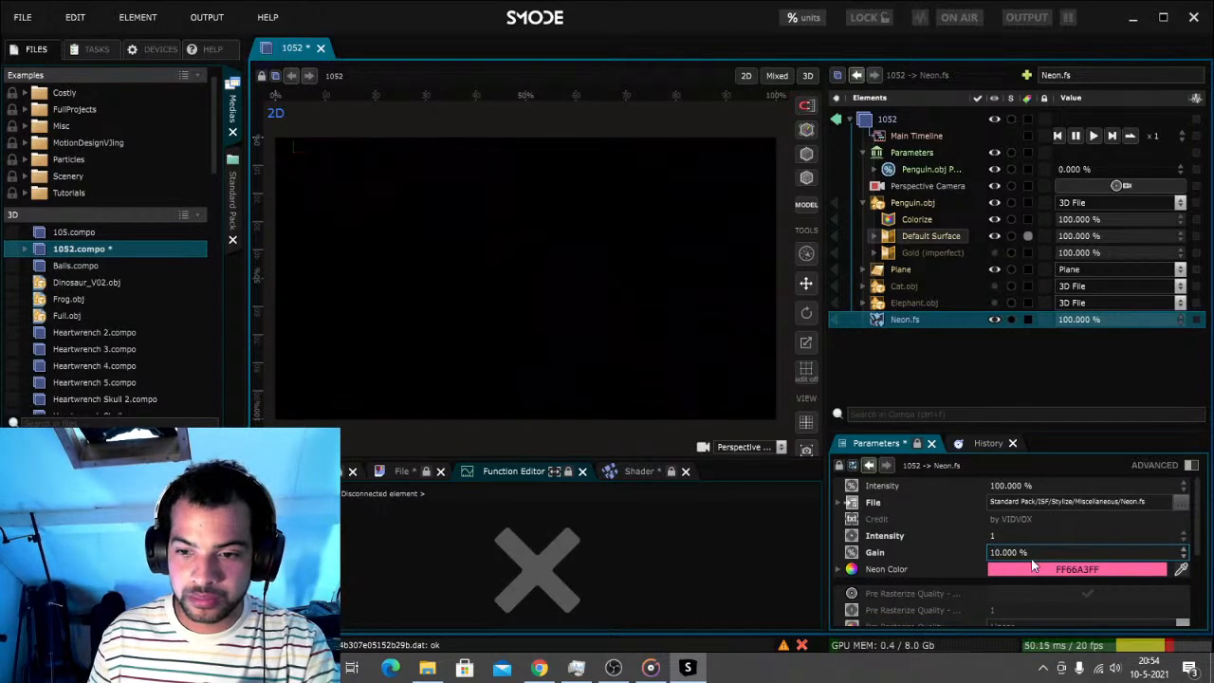
{"action": "type", "text": "100"}
{"action": "key", "text": "Return"}
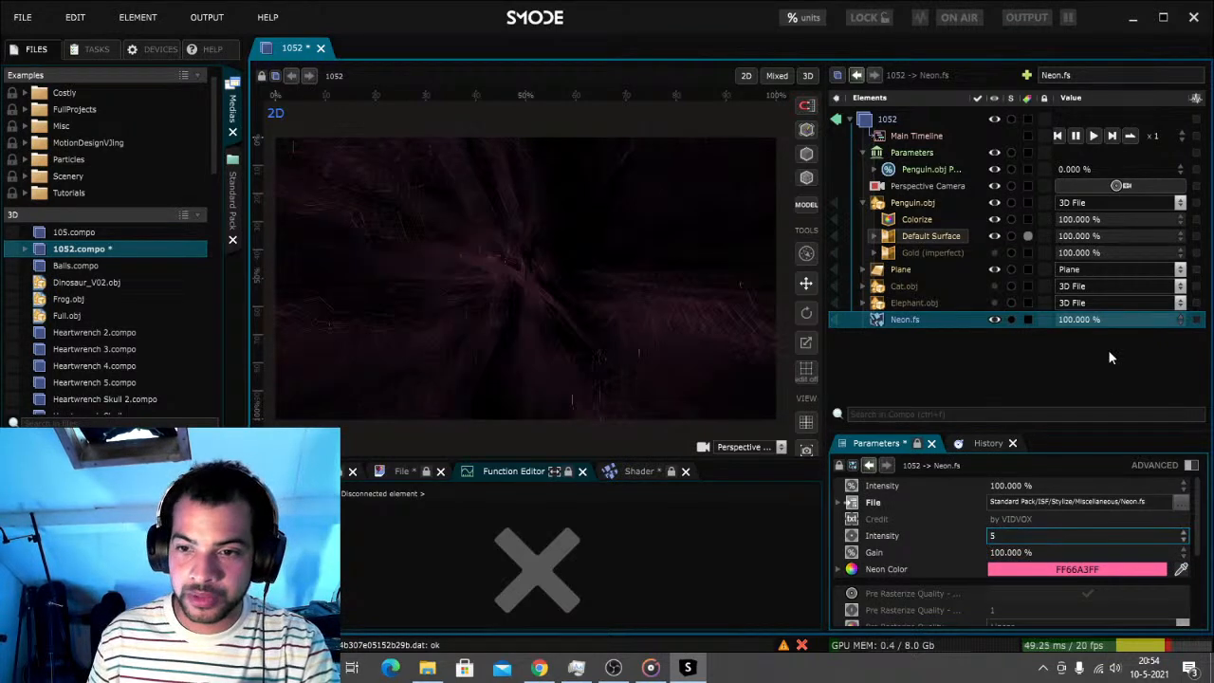
Set the Neon.fs effect's overall intensity to 23 % and save the composition
{"action": "left_click_drag", "start_coordinate": [1092, 322], "coordinate": [1092, 524]}
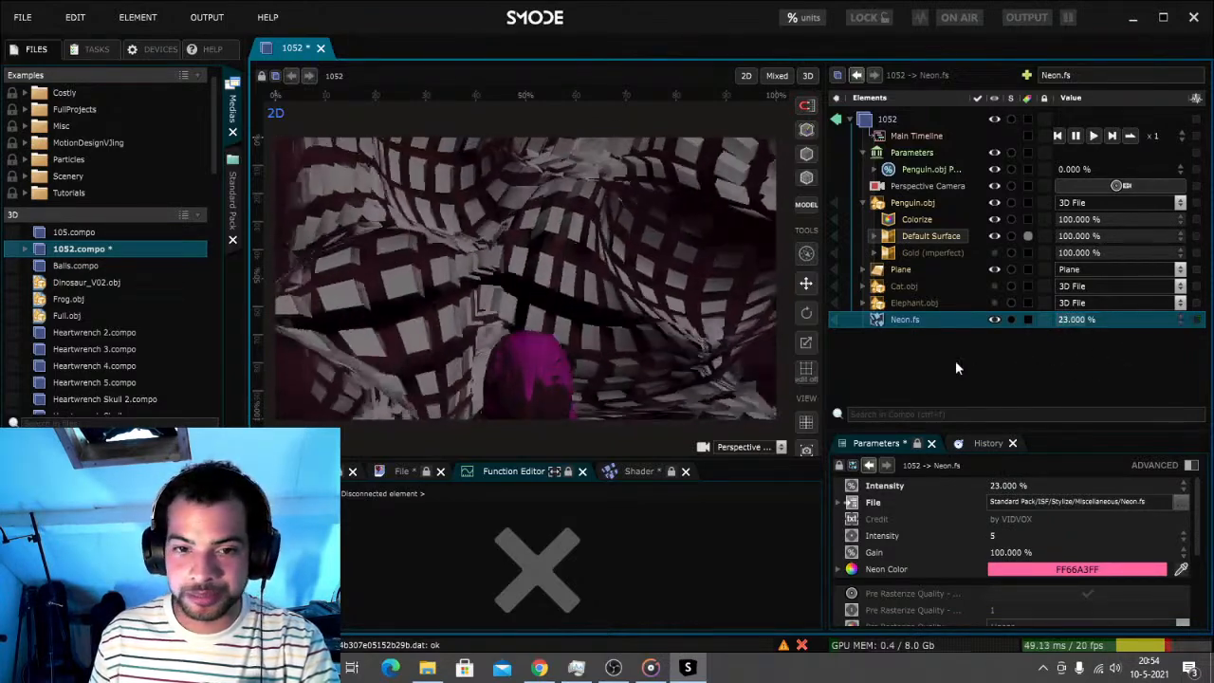
{"action": "key", "text": "ctrl+s"}
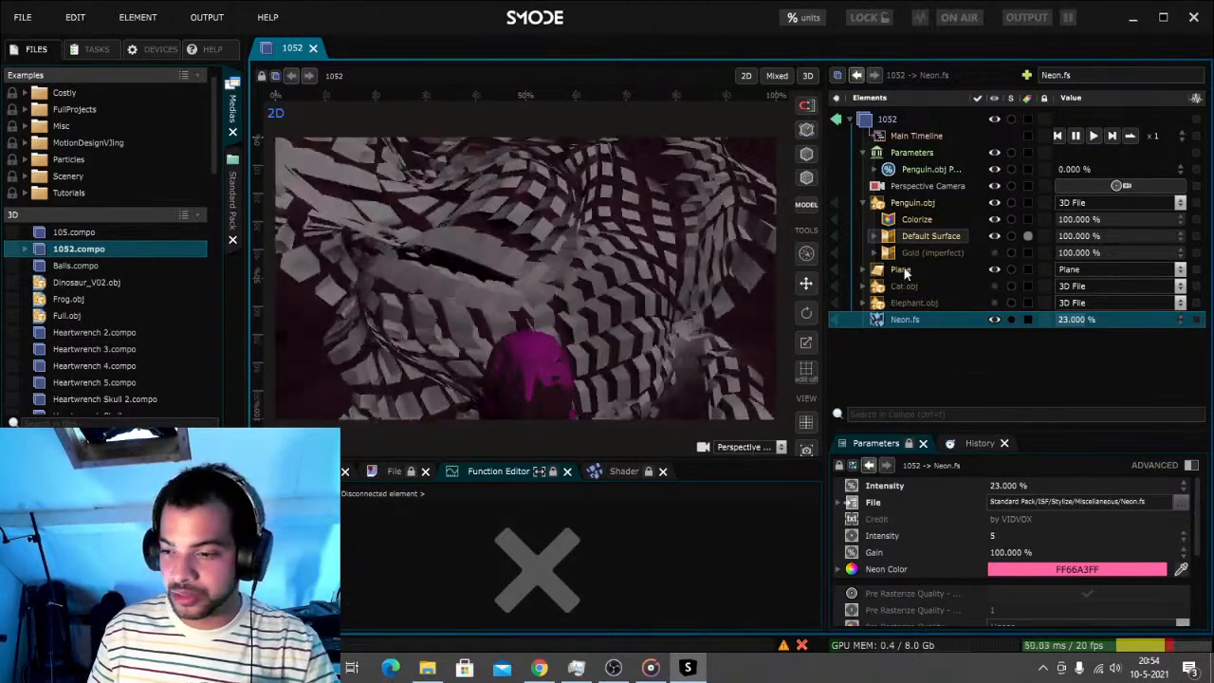
Select Penguin.obj in the element tree and collapse the 3D and 3D Objecten file groups
{"action": "left_click", "coordinate": [901, 269]}
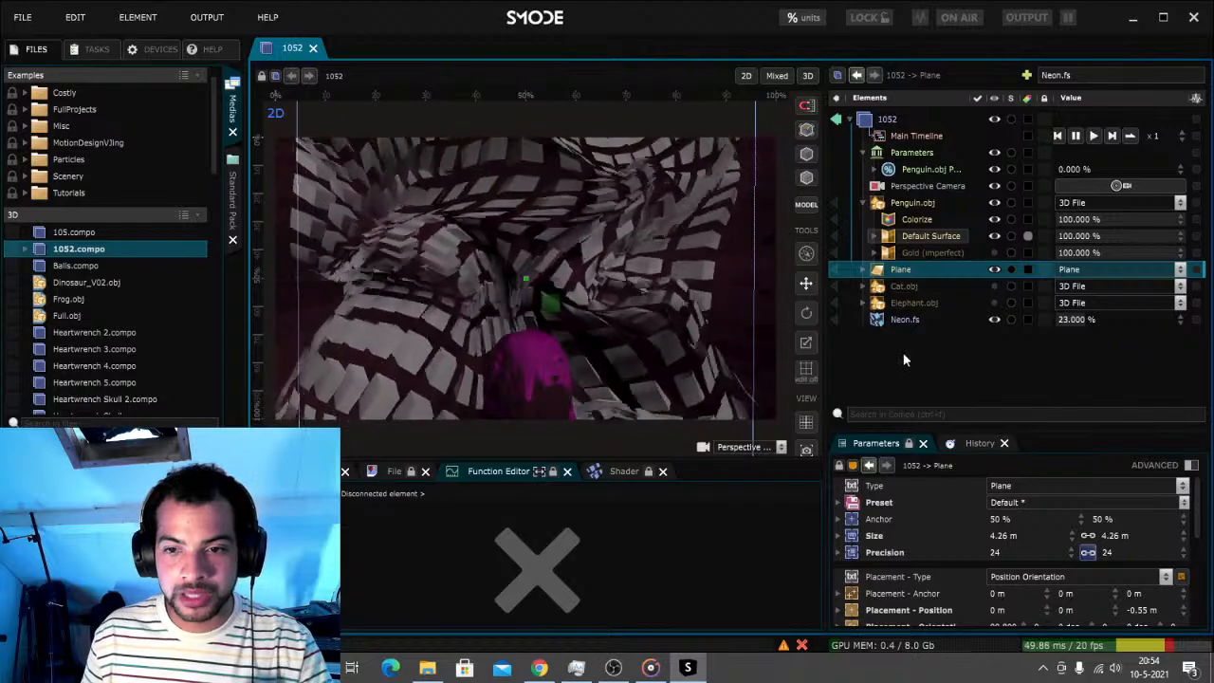
{"action": "left_click", "coordinate": [922, 204]}
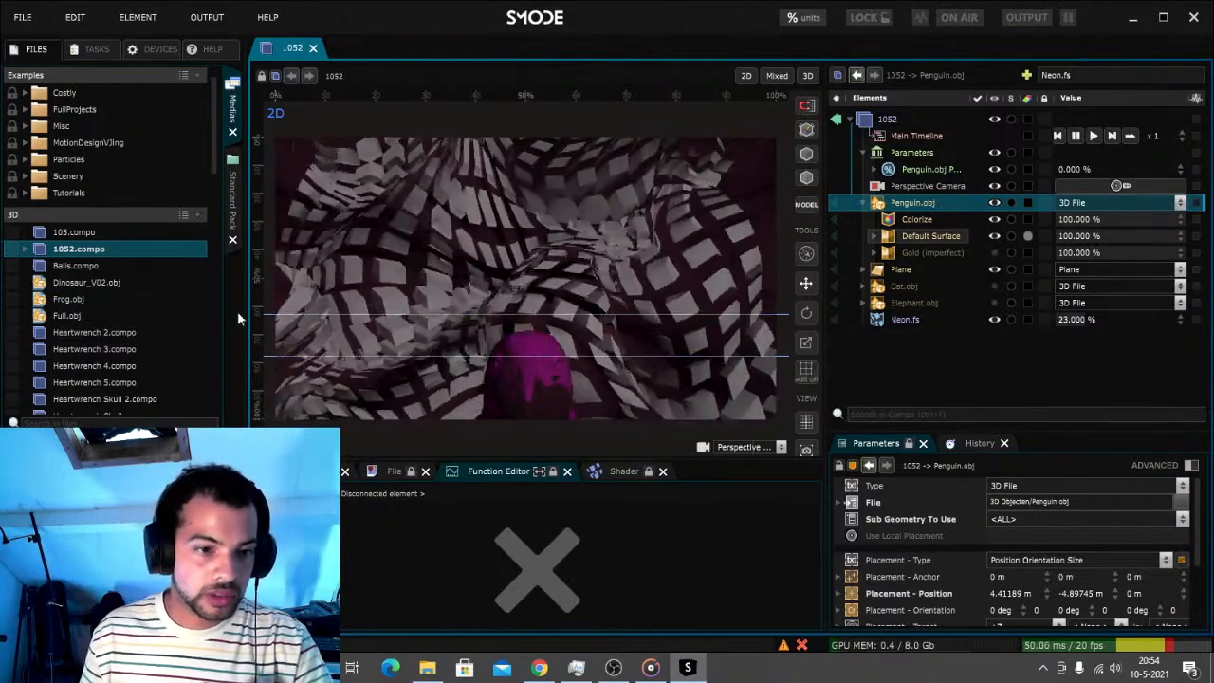
{"action": "scroll", "coordinate": [213, 330], "scroll_direction": "down", "scroll_amount": 2}
{"action": "scroll", "coordinate": [167, 301], "scroll_direction": "up", "scroll_amount": 4}
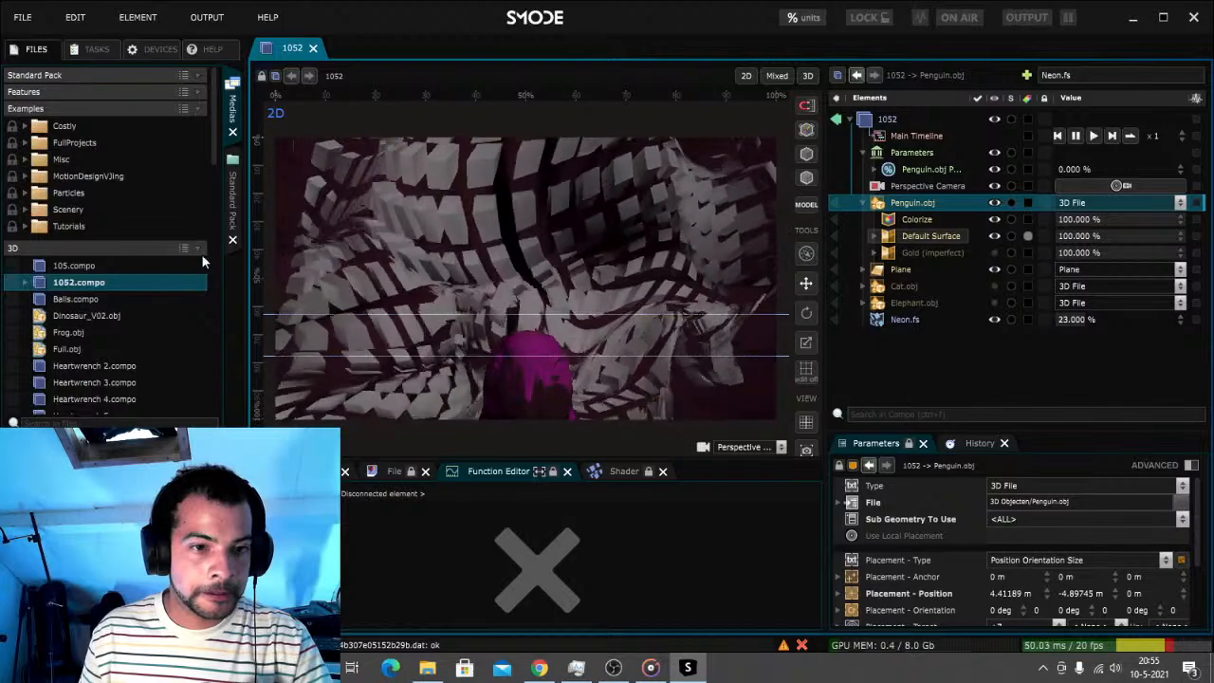
{"action": "left_click", "coordinate": [198, 248]}
{"action": "left_click", "coordinate": [202, 265]}
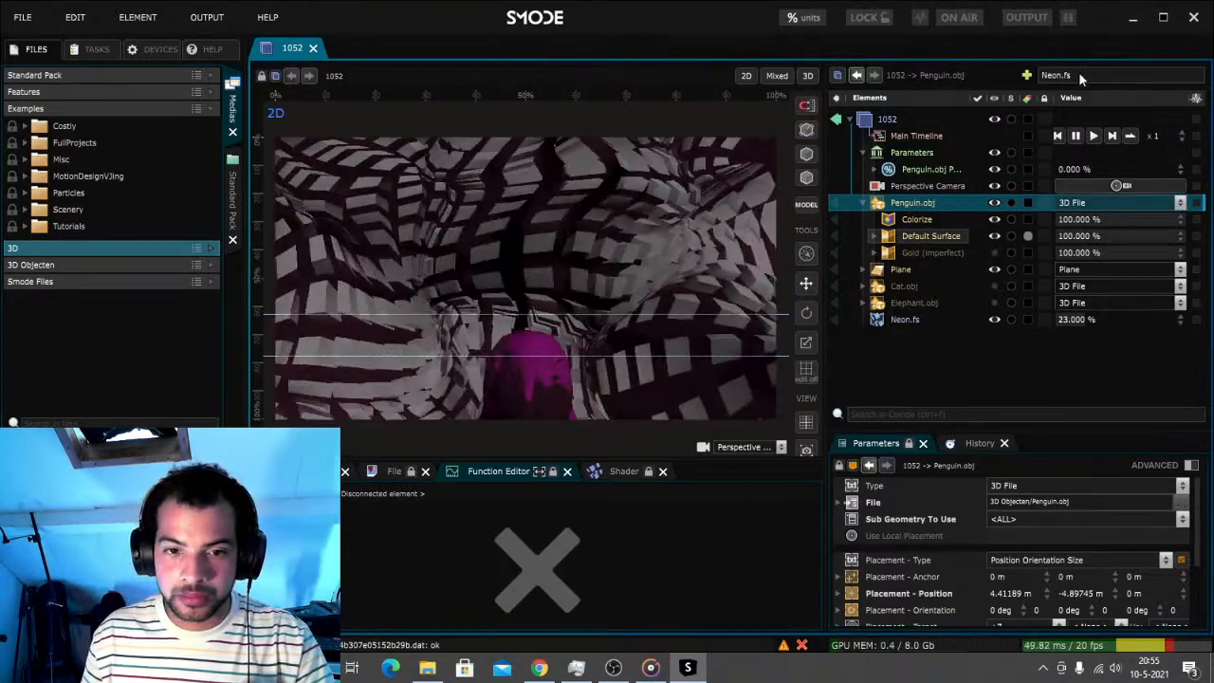
Animate the penguin's vertical position parameter with a Back'n Forth Loop and set the loop's speed to 4
{"action": "left_click_drag", "start_coordinate": [1077, 169], "coordinate": [1078, 99]}
{"action": "left_click_drag", "start_coordinate": [1117, 185], "coordinate": [1118, 177]}
{"action": "right_click", "coordinate": [1119, 175]}
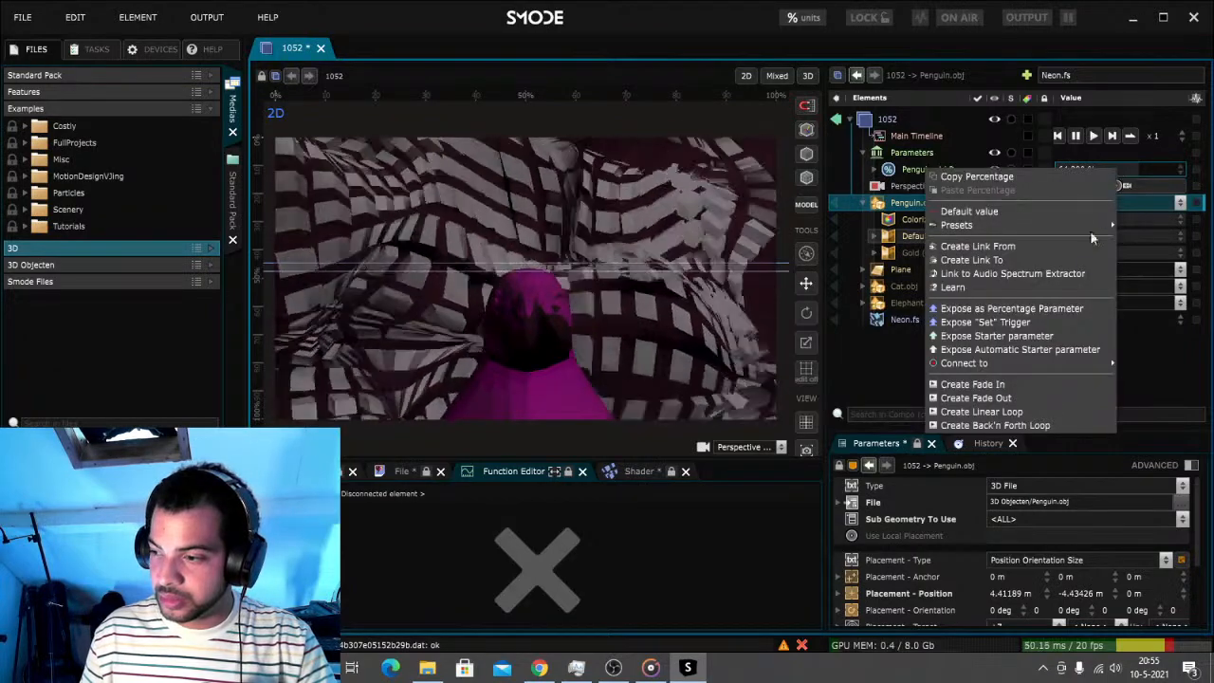
{"action": "left_click", "coordinate": [985, 426]}
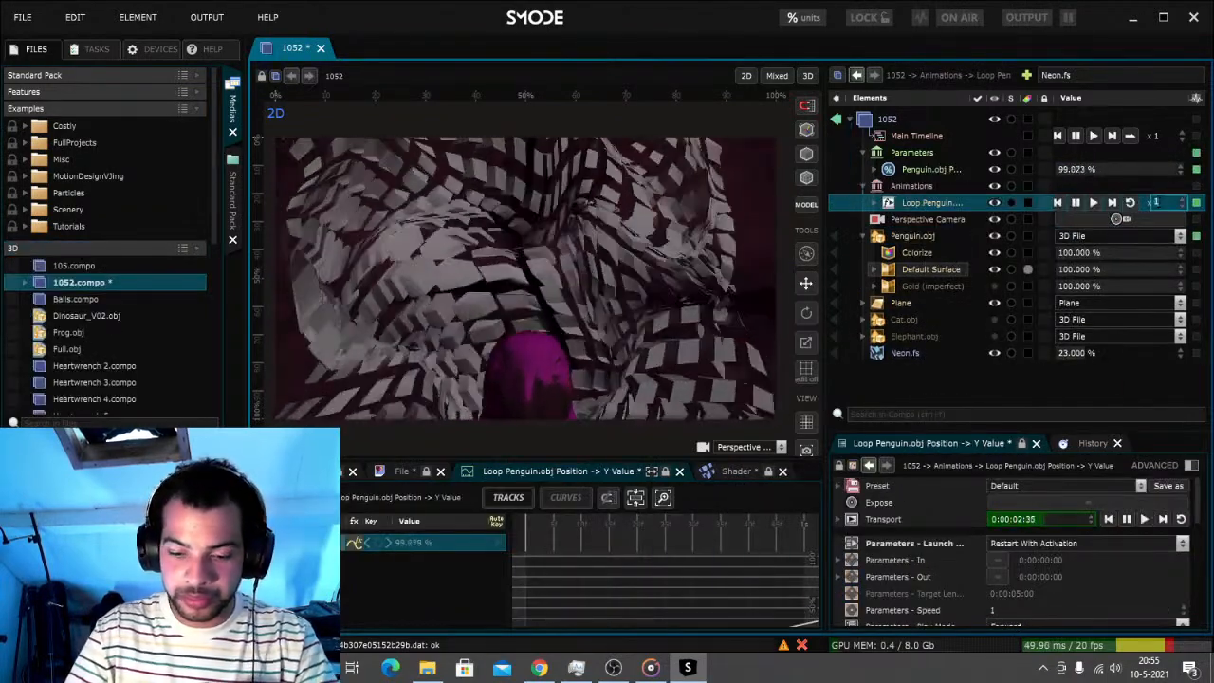
{"action": "double_click", "coordinate": [1159, 206]}
{"action": "type", "text": "4"}
{"action": "key", "text": "Return"}
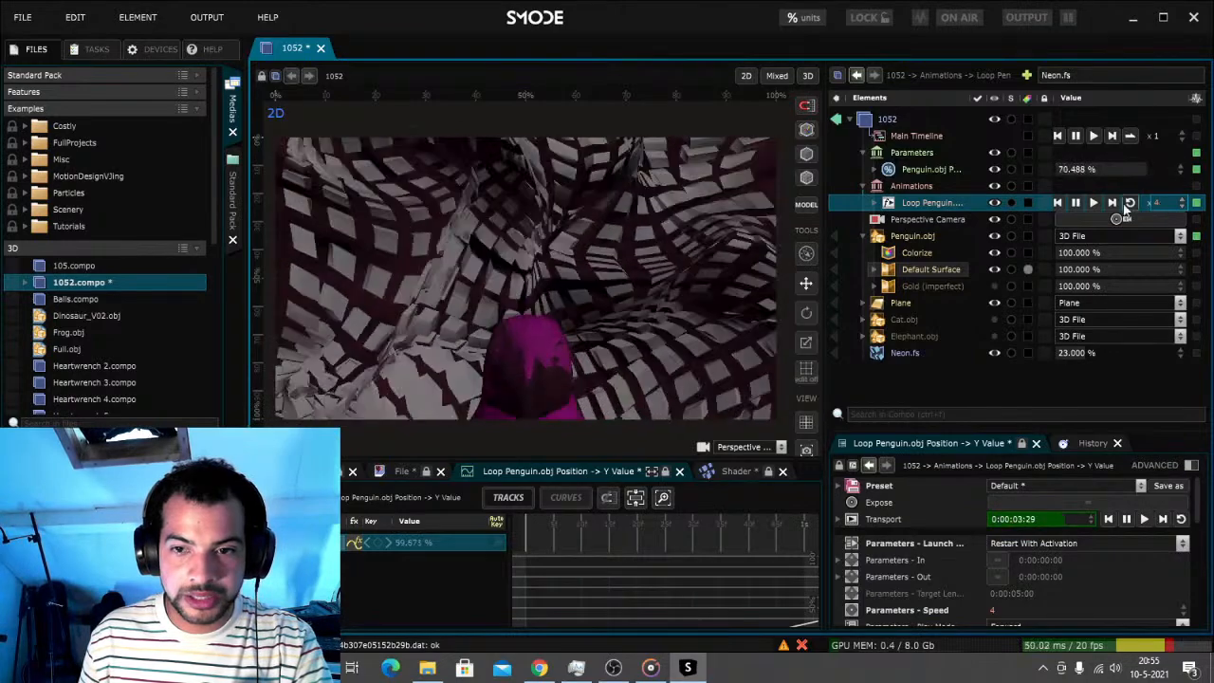
Set the Perspective Camera's placement distance to 15.855 m and save the composition
{"action": "left_click", "coordinate": [924, 219]}
{"action": "left_click_drag", "start_coordinate": [1003, 578], "coordinate": [1002, 352]}
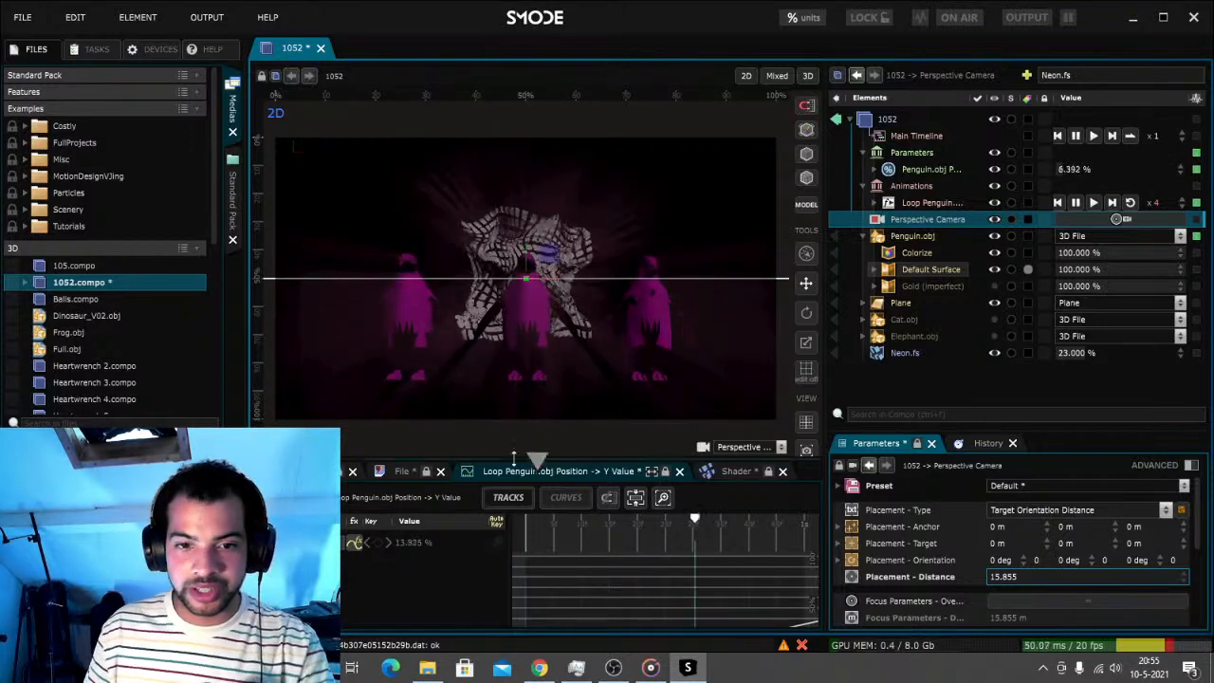
{"action": "key", "text": "ctrl+s"}
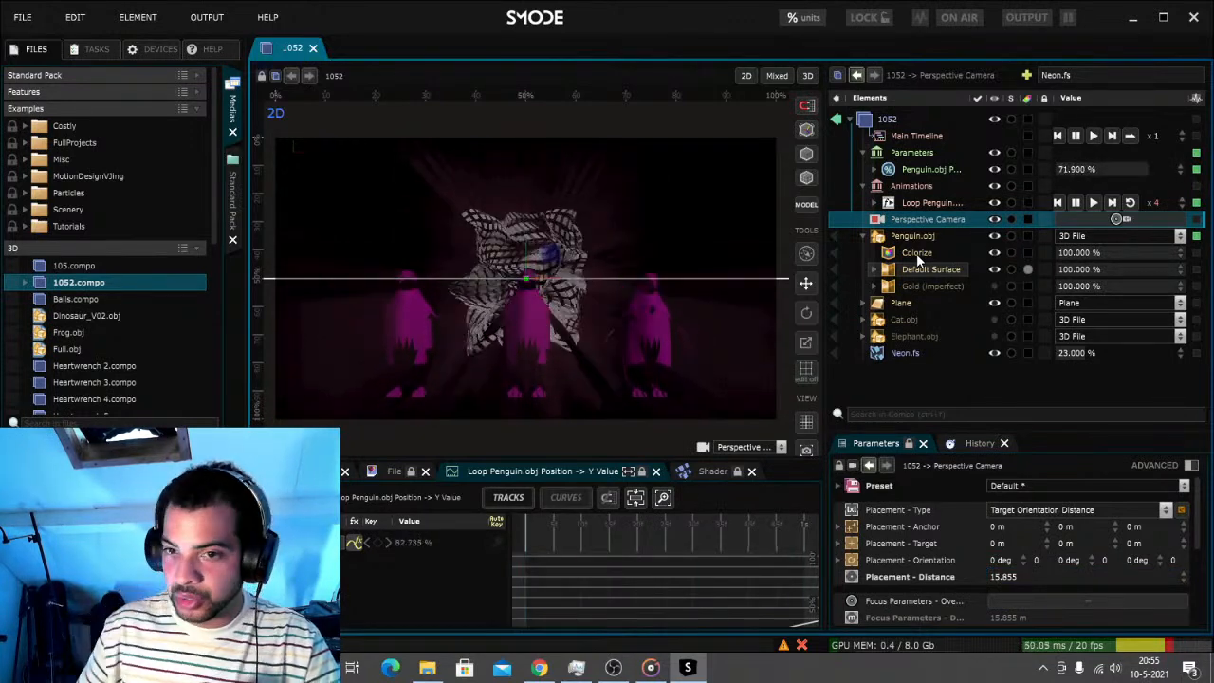
Add a Colorize attribute modifier to the Plane
{"action": "left_click", "coordinate": [912, 304]}
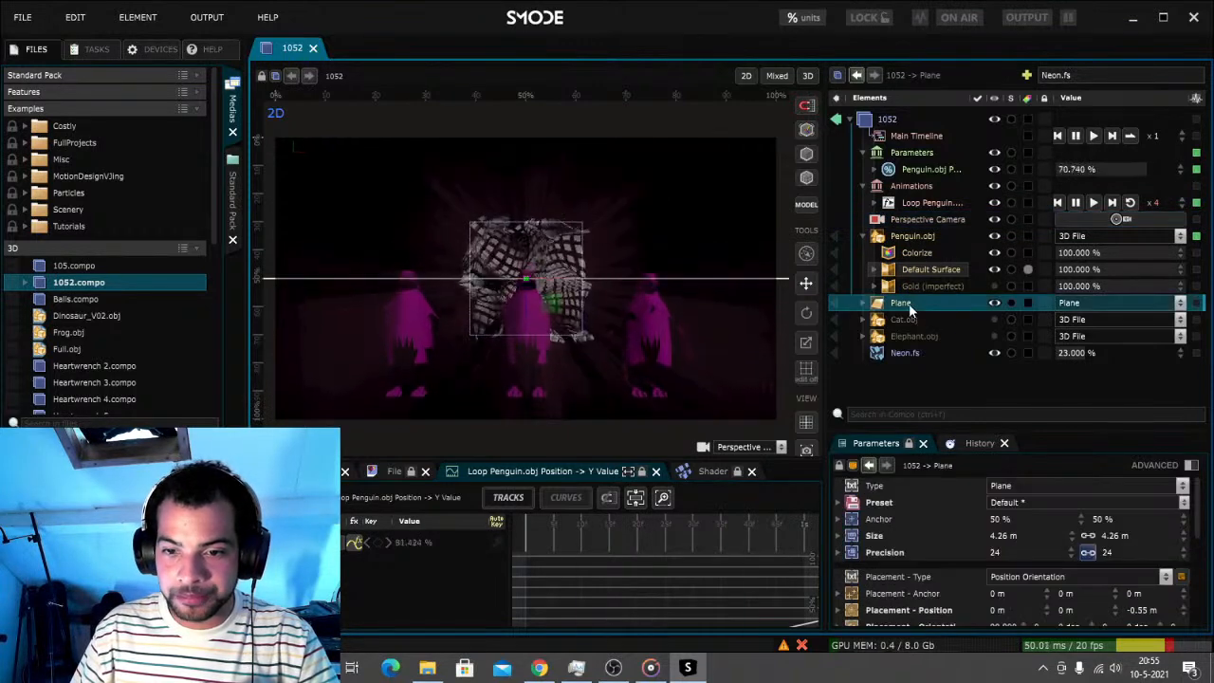
{"action": "left_click", "coordinate": [1072, 76]}
{"action": "type", "text": "co"}
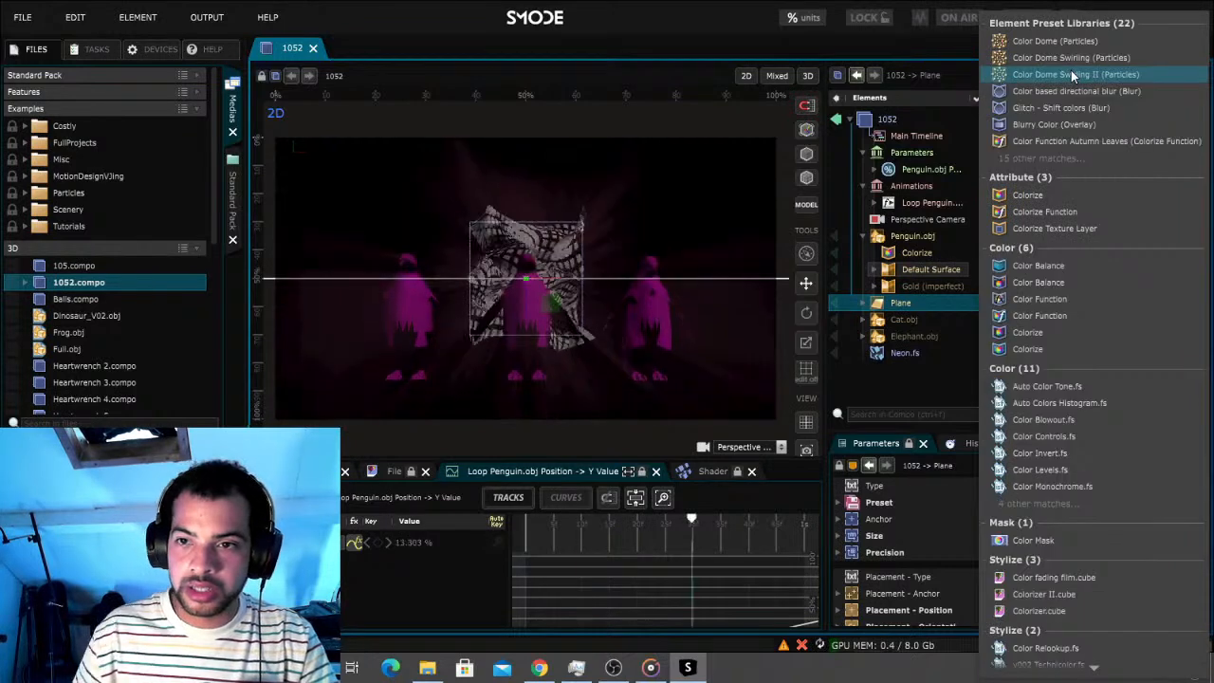
{"action": "left_click", "coordinate": [1027, 194]}
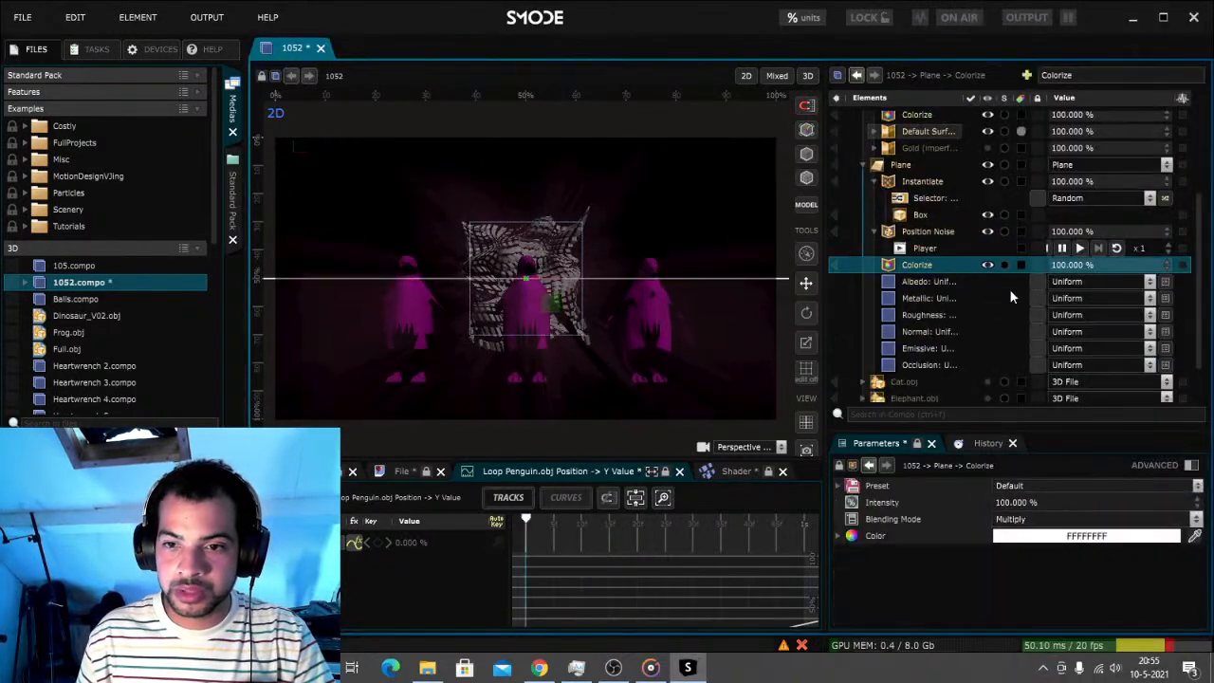
Set the Plane's Colorize color to turquoise green 00FFAAFF and save the composition
{"action": "left_click", "coordinate": [1091, 538]}
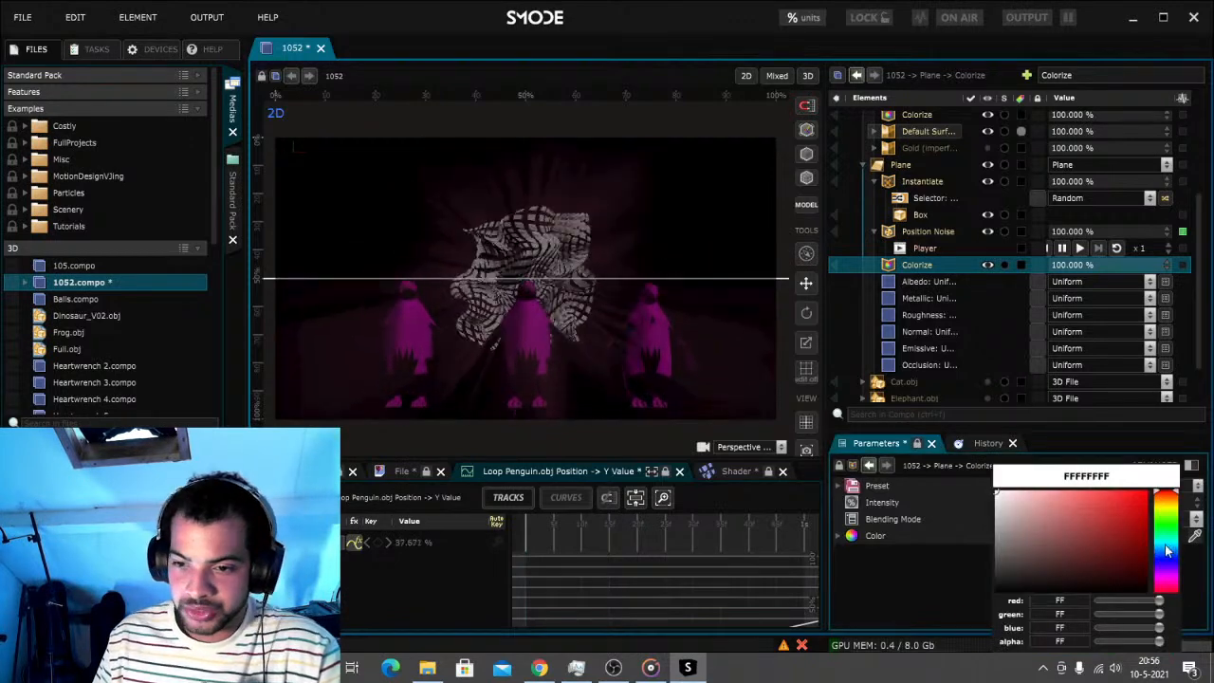
{"action": "left_click", "coordinate": [1170, 542]}
{"action": "left_click_drag", "start_coordinate": [1143, 495], "coordinate": [1157, 472]}
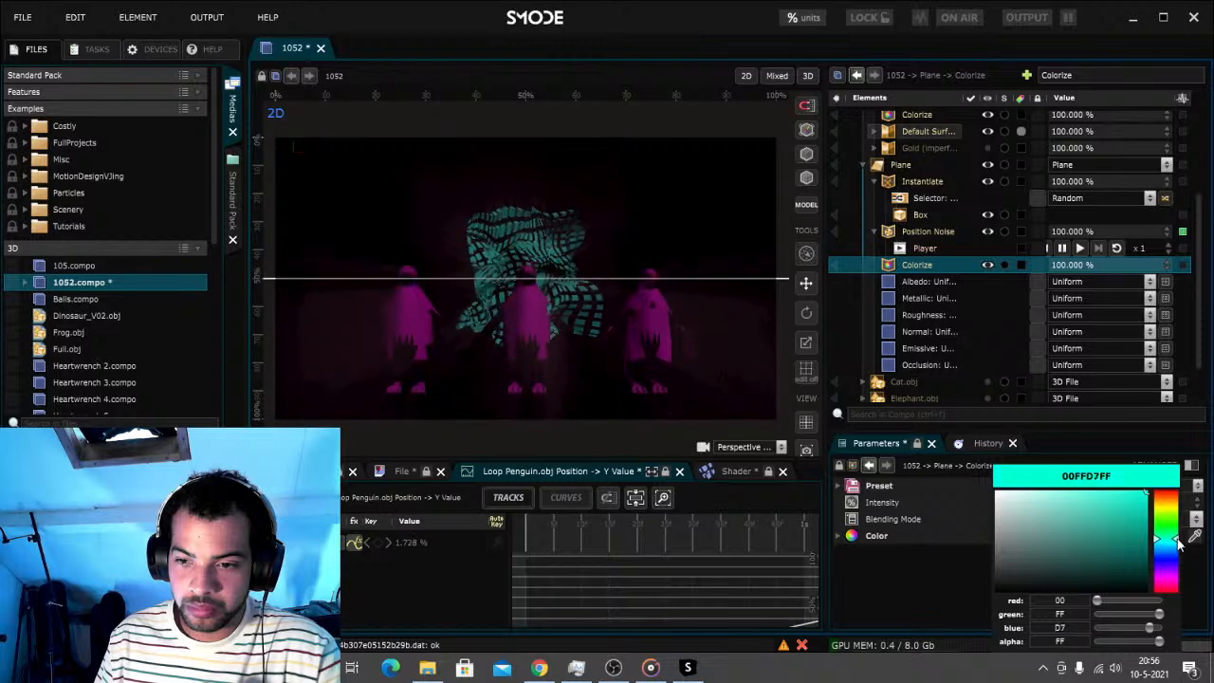
{"action": "left_click_drag", "start_coordinate": [1179, 540], "coordinate": [1184, 579]}
{"action": "left_click", "coordinate": [1180, 539]}
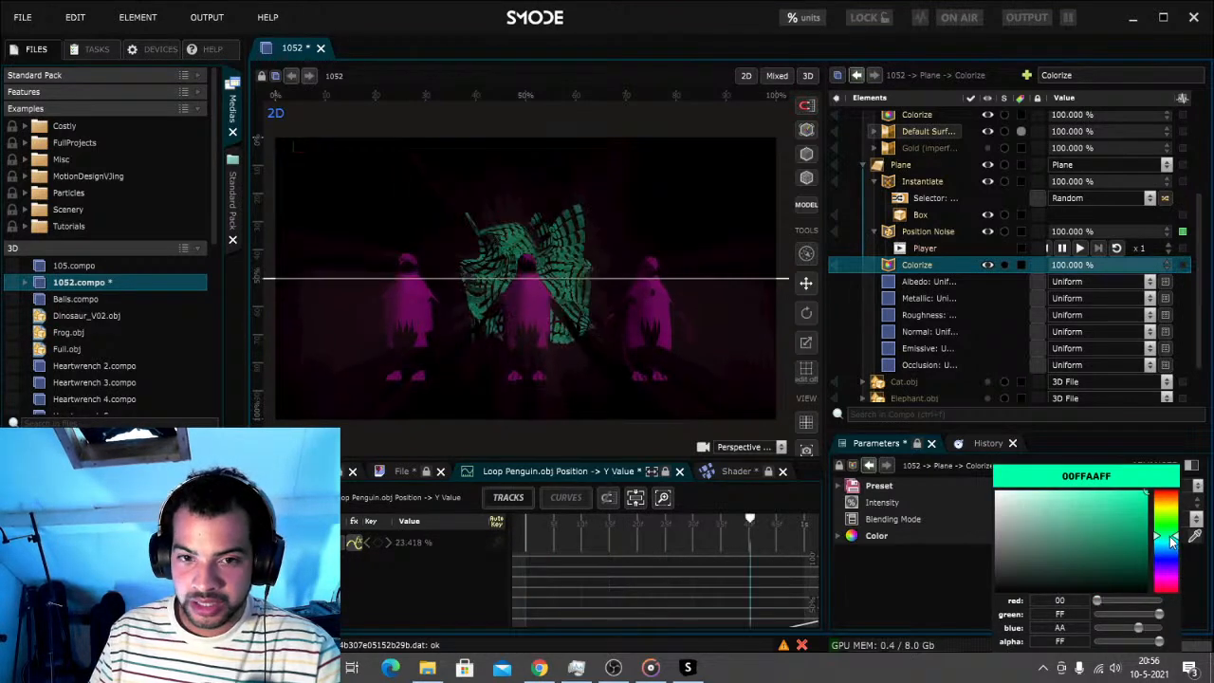
{"action": "left_click", "coordinate": [907, 591]}
{"action": "scroll", "coordinate": [920, 332], "scroll_direction": "down", "scroll_amount": 2}
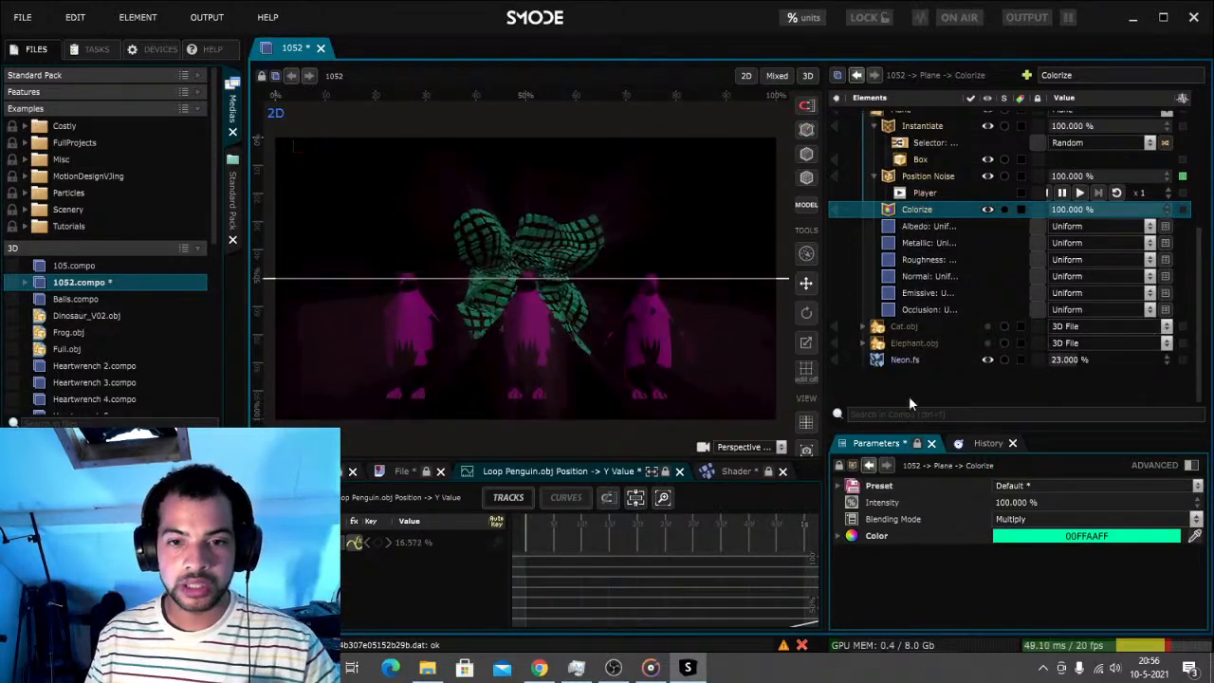
{"action": "key", "text": "ctrl+s"}
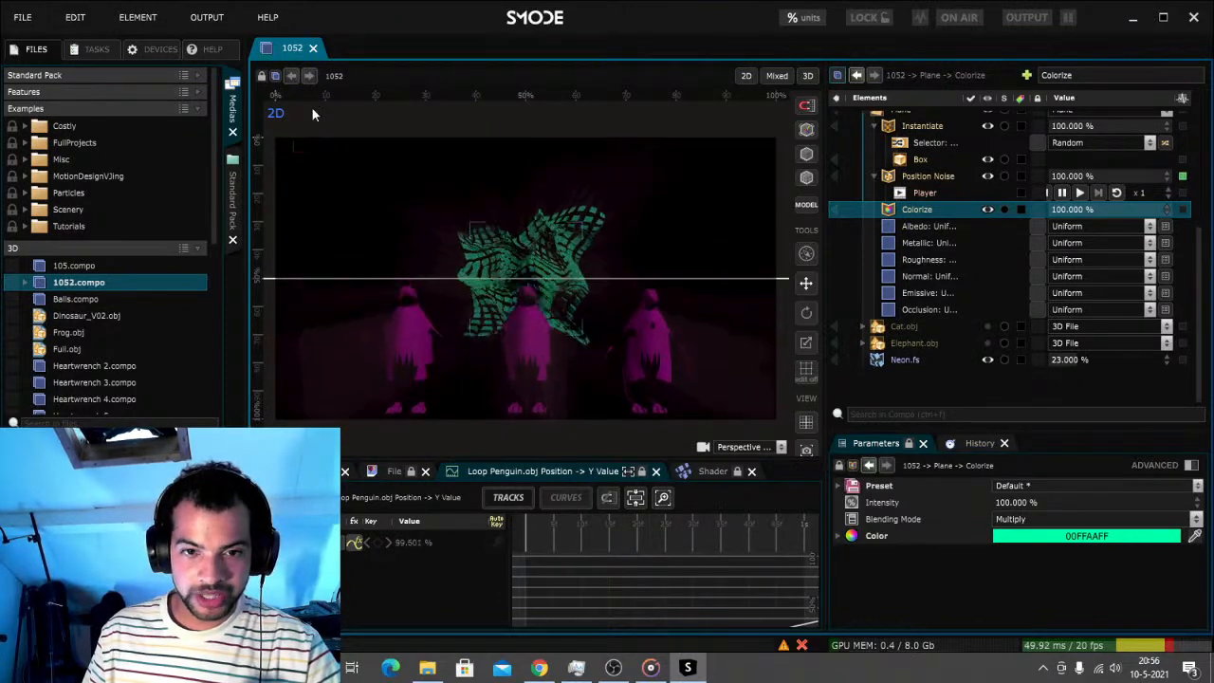
Add a Chromatic Aberration stylize modifier to the composition
{"action": "left_click", "coordinate": [135, 15]}
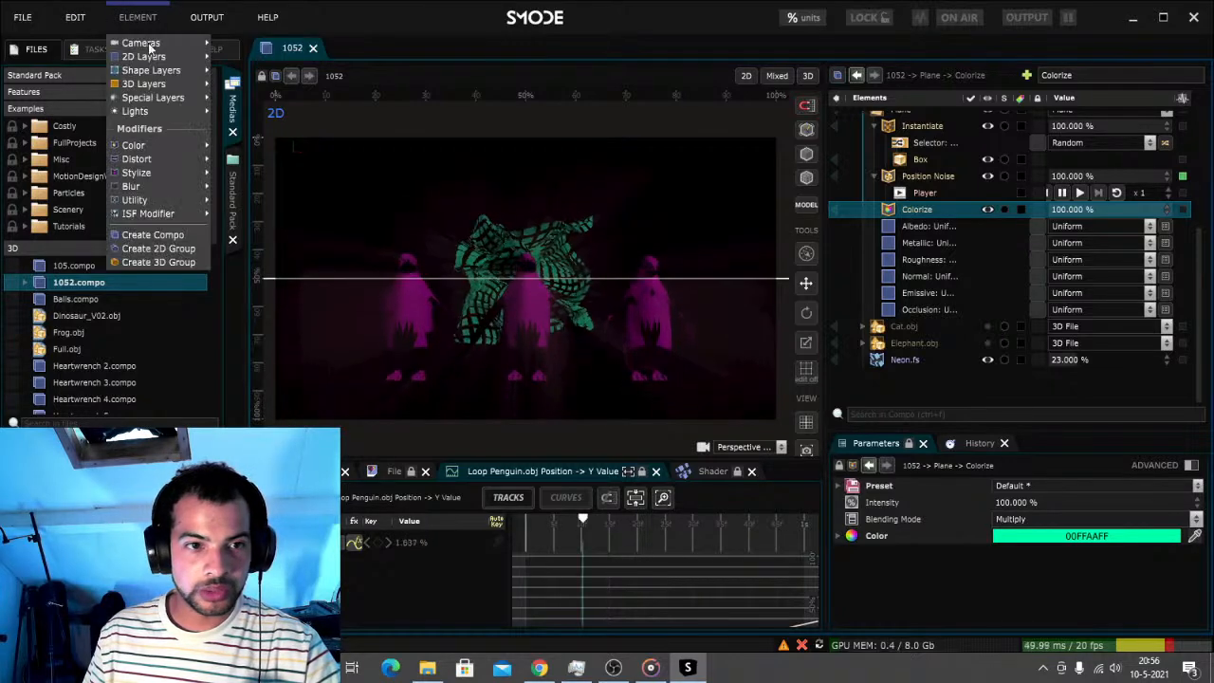
{"action": "mouse_move", "coordinate": [168, 172]}
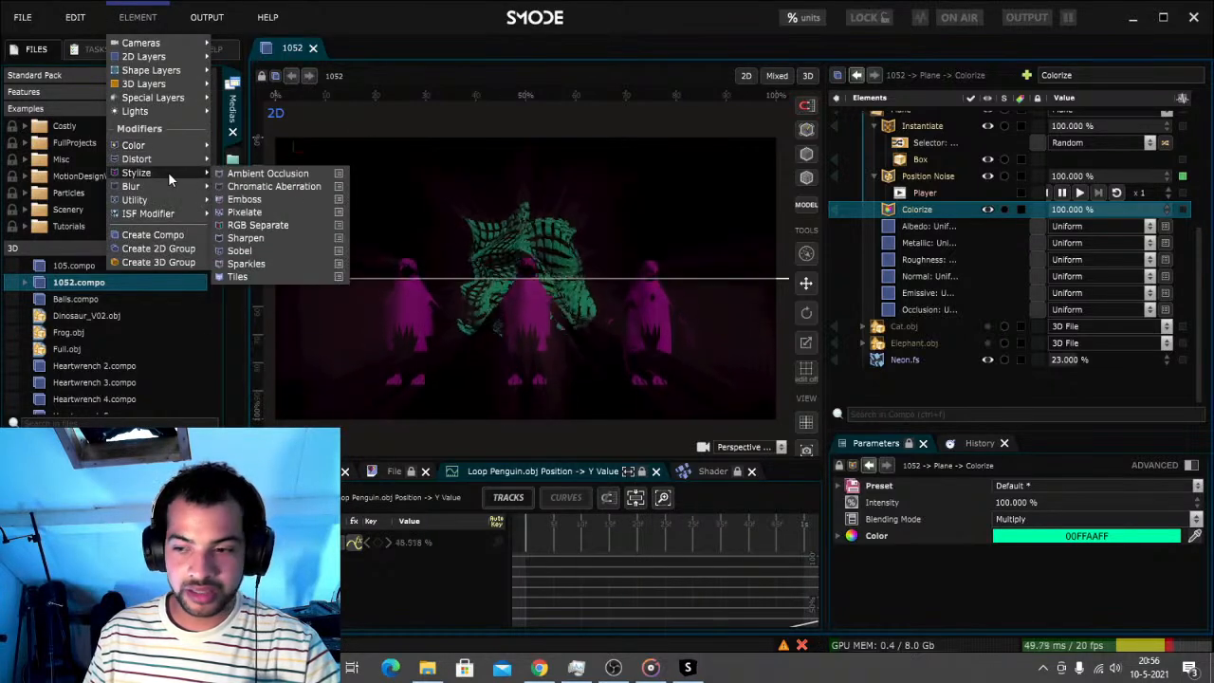
{"action": "left_click", "coordinate": [262, 187]}
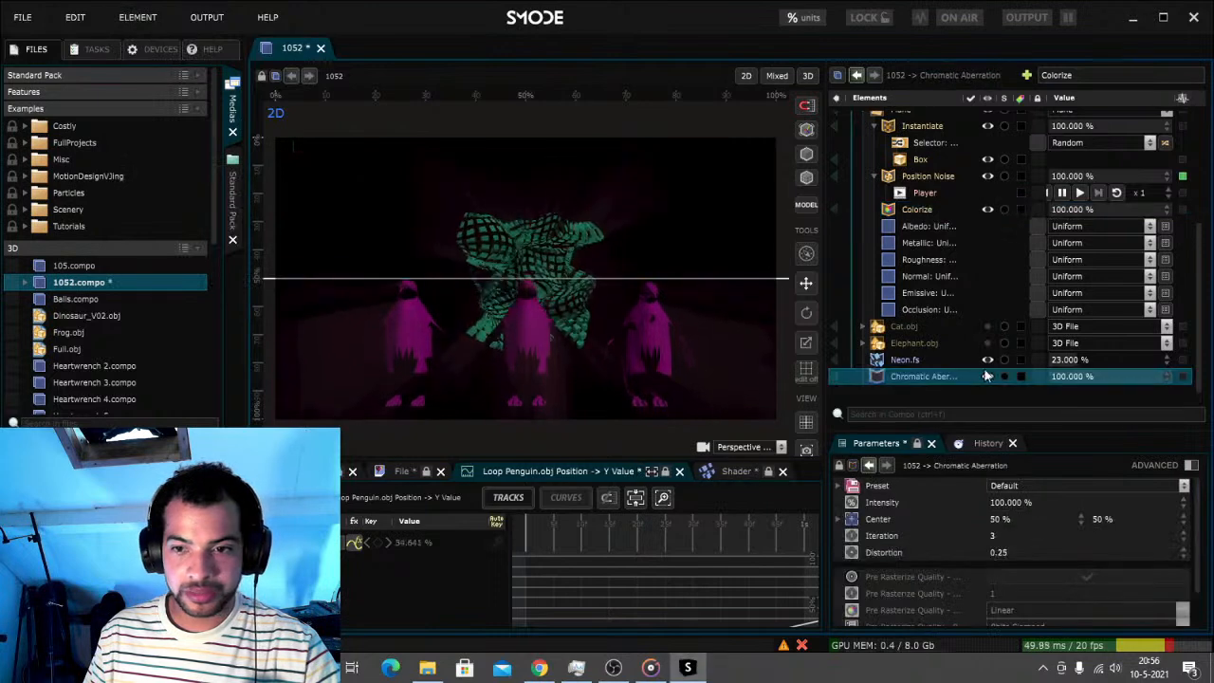
Try several stronger distortion values for the Chromatic Aberration and settle on a distortion of 2
{"action": "double_click", "coordinate": [1000, 551]}
{"action": "type", "text": "2.6"}
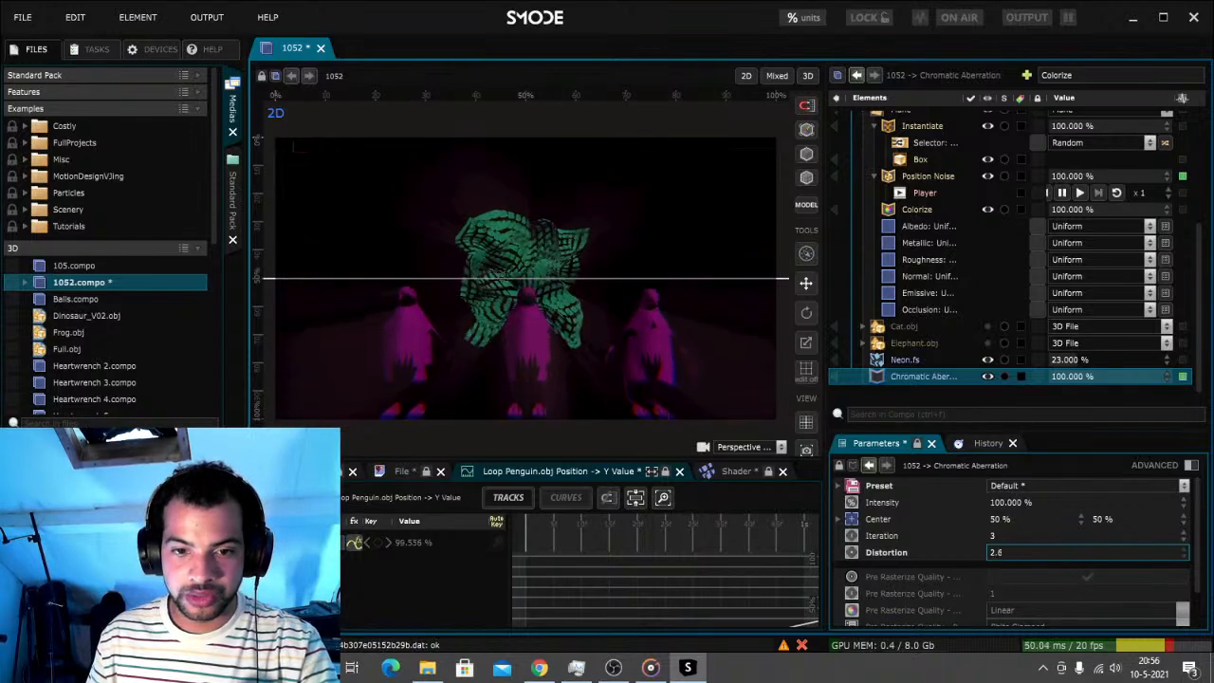
{"action": "key", "text": "BackSpace"}
{"action": "type", "text": "9.6"}
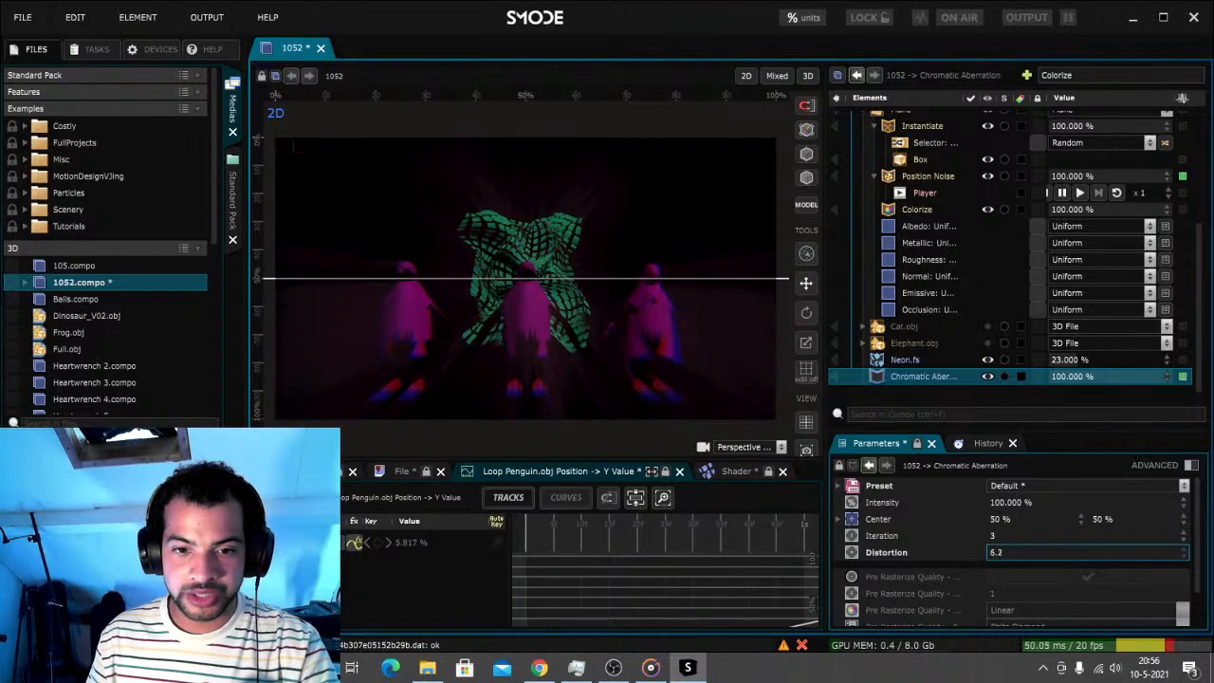
{"action": "key", "text": "BackSpace"}
{"action": "key", "text": "BackSpace"}
{"action": "key", "text": "BackSpace"}
{"action": "type", "text": "6"}
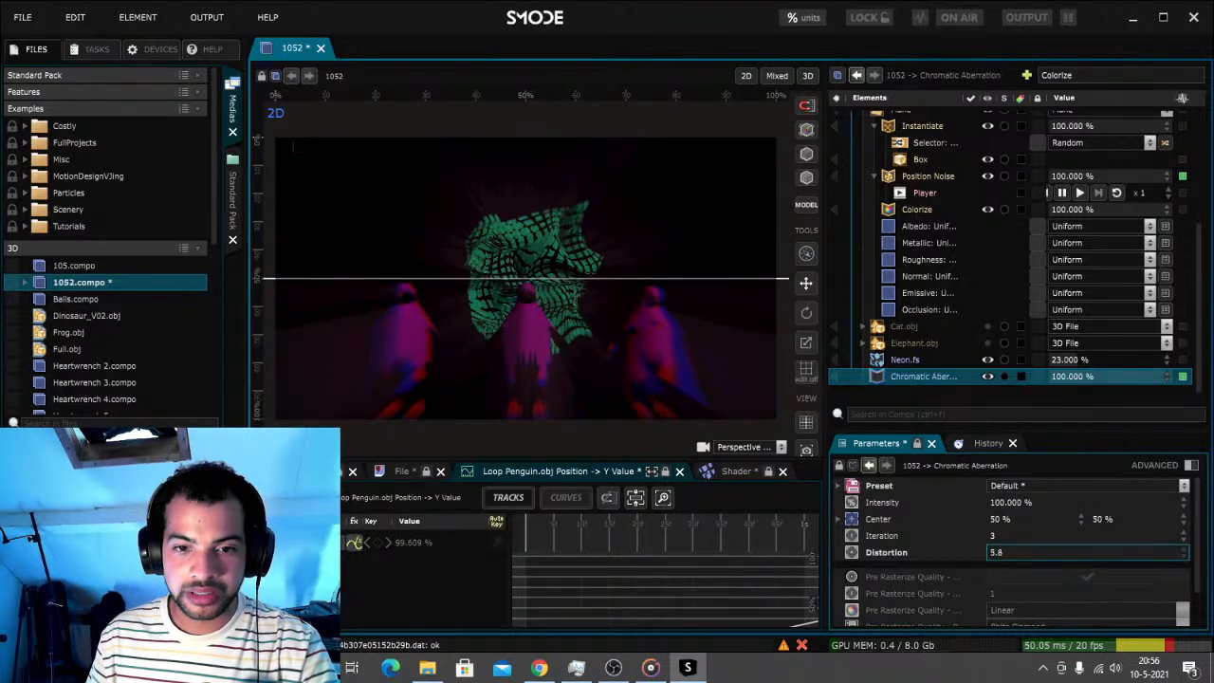
{"action": "key", "text": "BackSpace"}
{"action": "key", "text": "BackSpace"}
{"action": "key", "text": "BackSpace"}
{"action": "type", "text": "2"}
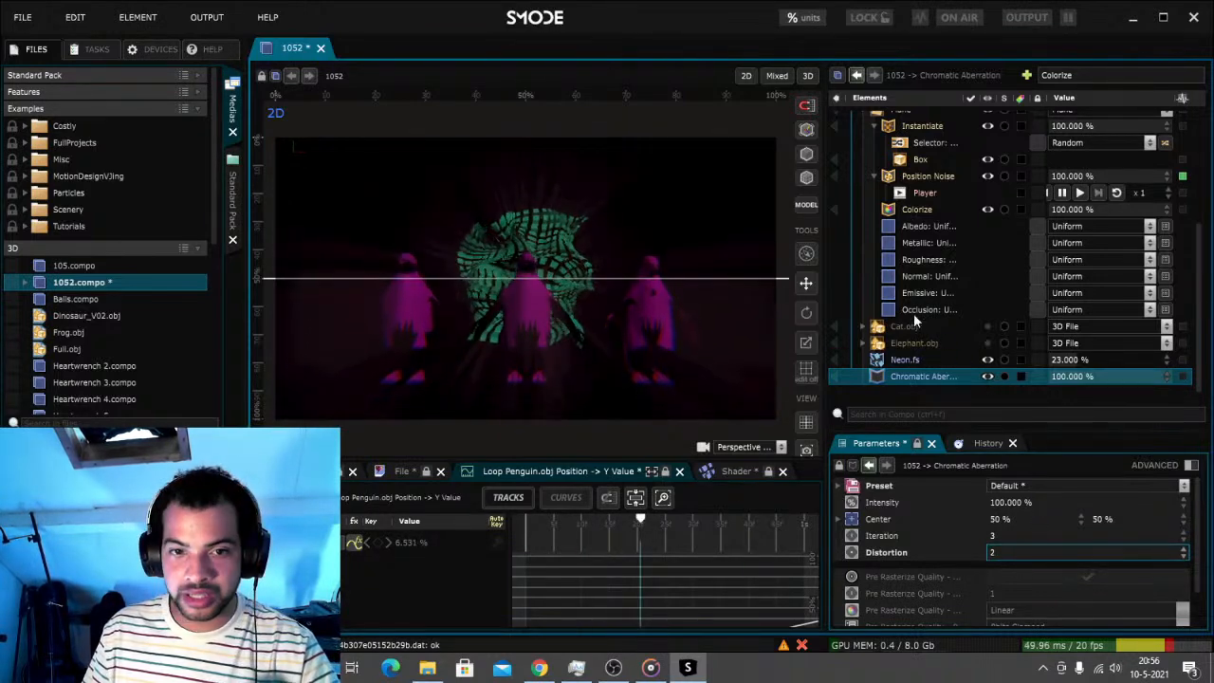
Enlarge the Plane to 4.9859 m and expose its width as a percentage parameter from 9 m to 4.9859 m
{"action": "scroll", "coordinate": [925, 180], "scroll_direction": "up", "scroll_amount": 2}
{"action": "left_click", "coordinate": [902, 148]}
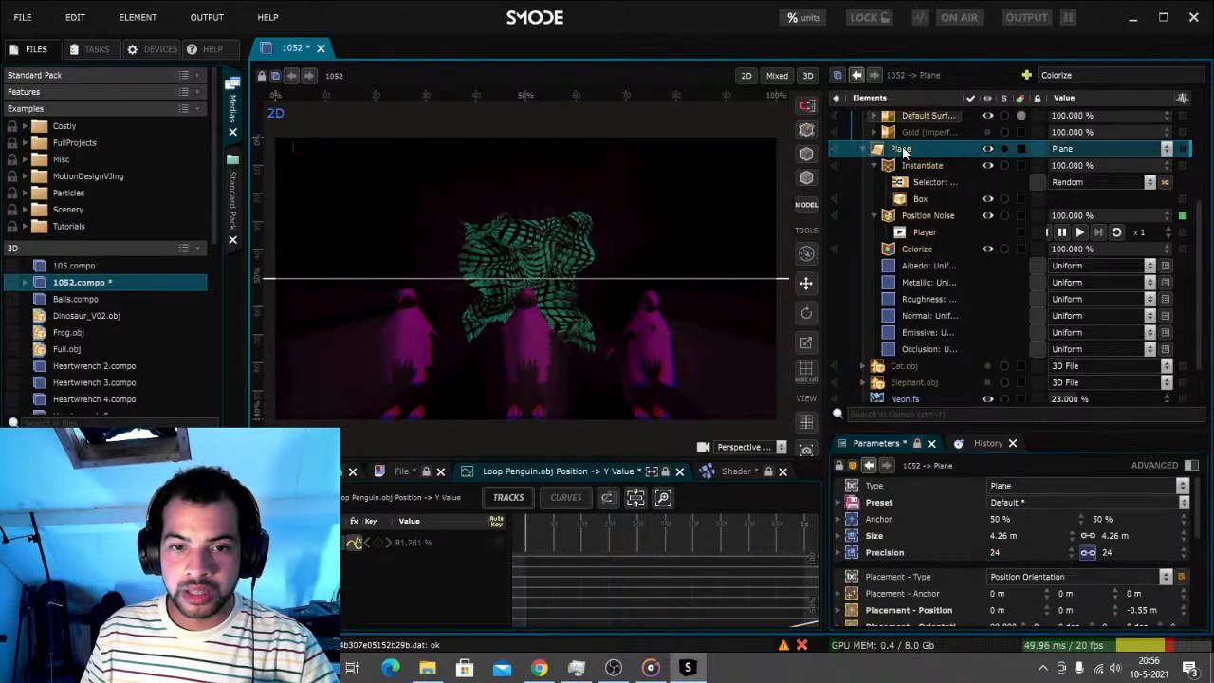
{"action": "left_click", "coordinate": [1023, 536]}
{"action": "left_click_drag", "start_coordinate": [1072, 535], "coordinate": [1023, 569]}
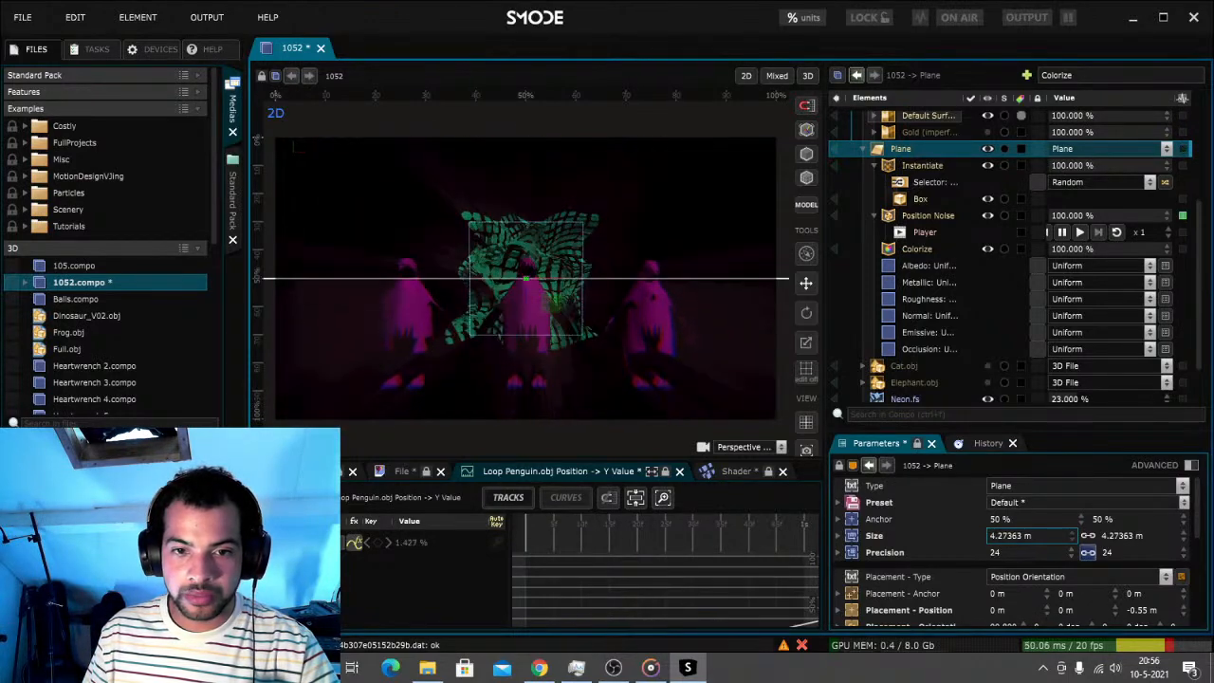
{"action": "right_click", "coordinate": [1015, 539]}
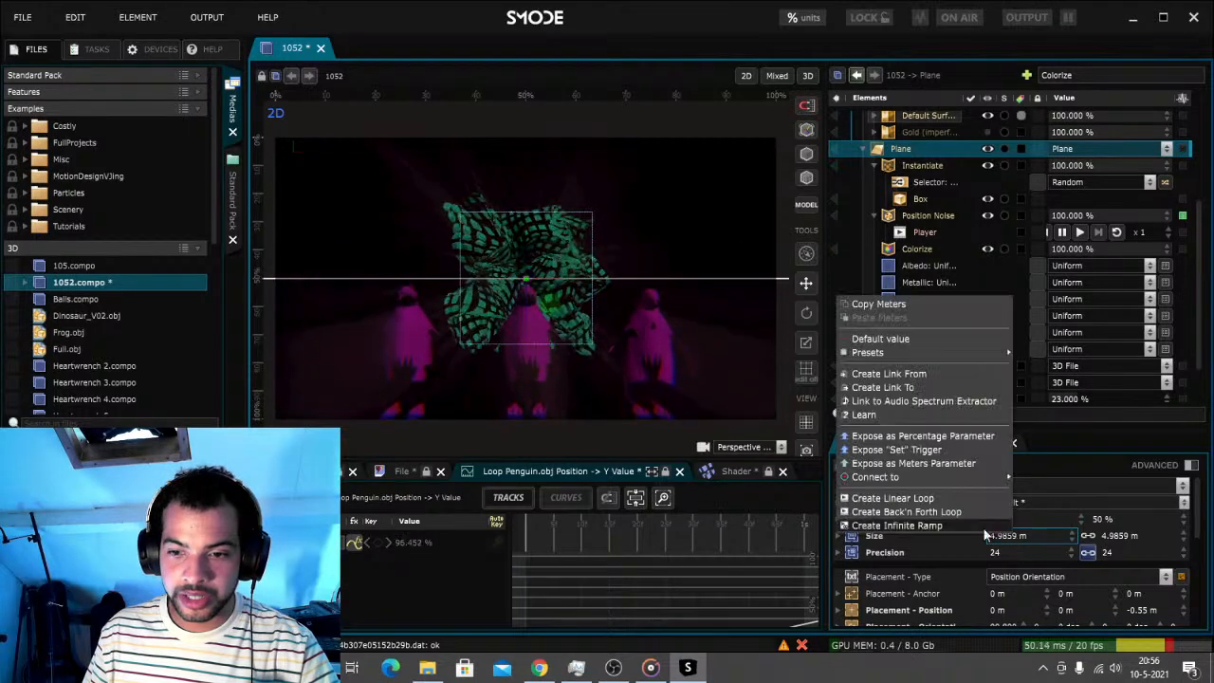
{"action": "left_click", "coordinate": [905, 439]}
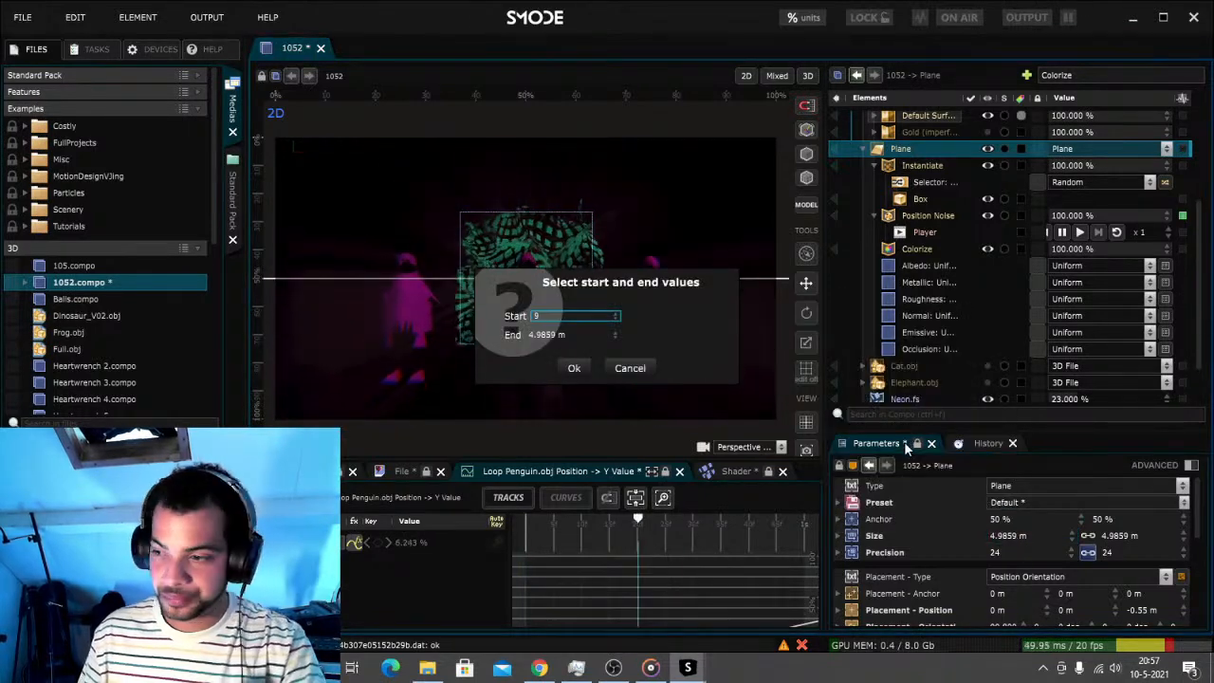
{"action": "key", "text": "Return"}
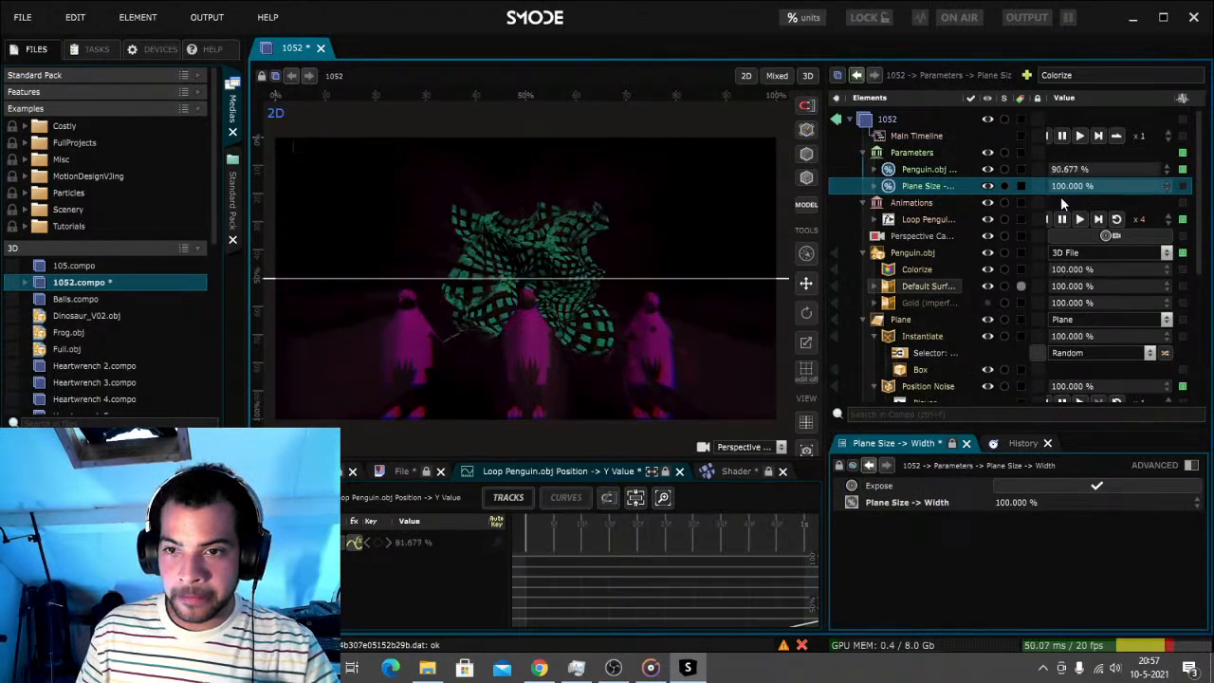
Animate the exposed plane width parameter with a Back'n Forth Loop and set the loop's speed to 3
{"action": "right_click", "coordinate": [1064, 190]}
{"action": "left_click", "coordinate": [960, 438]}
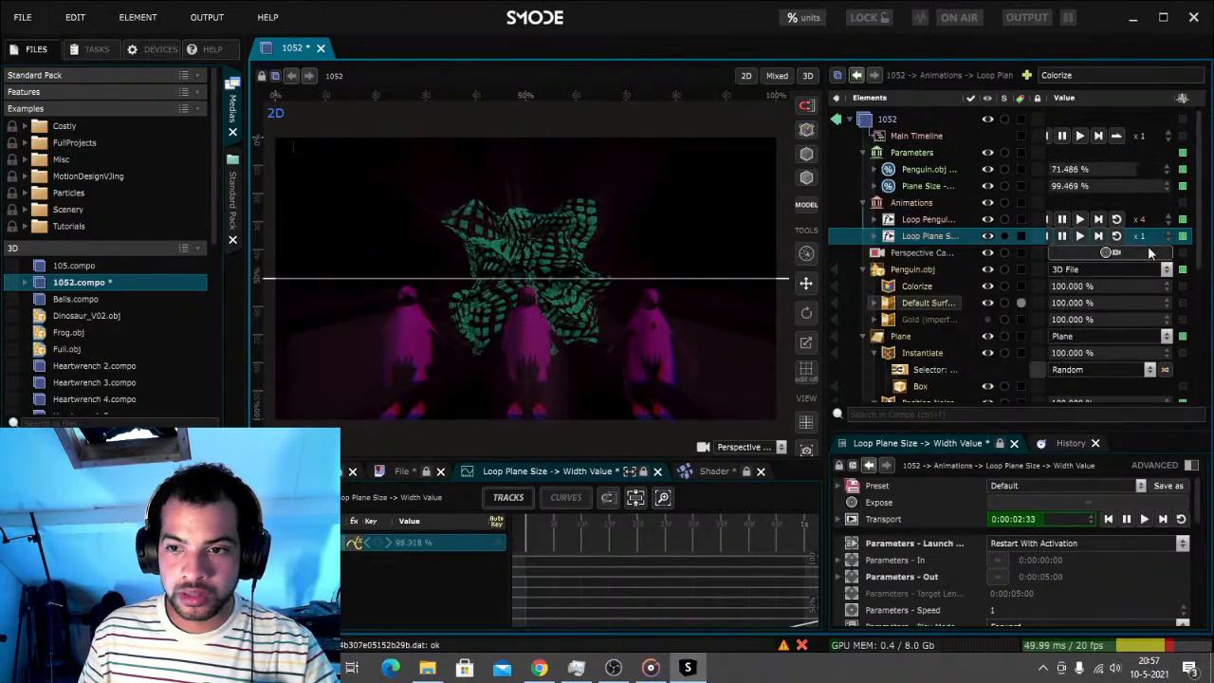
{"action": "type", "text": "3"}
{"action": "key", "text": "Return"}
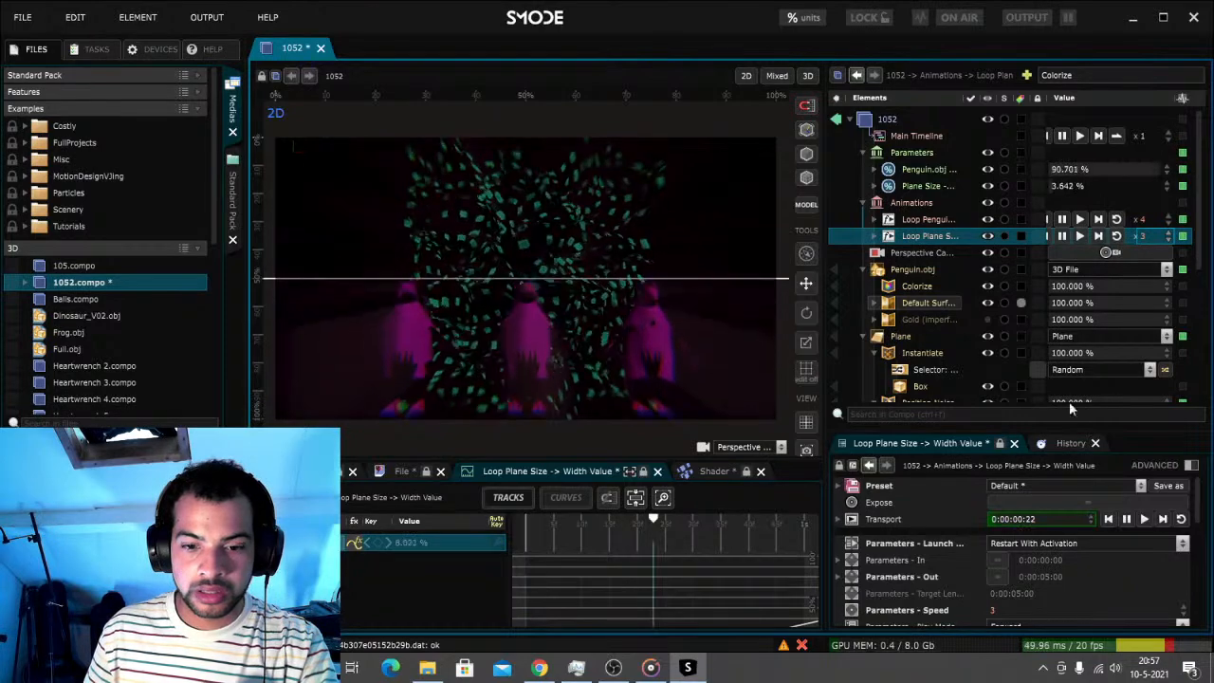
Start the track in Groove Muziek, return to Smode and try plane size loop speeds of 5 and 6
{"action": "left_click", "coordinate": [651, 668]}
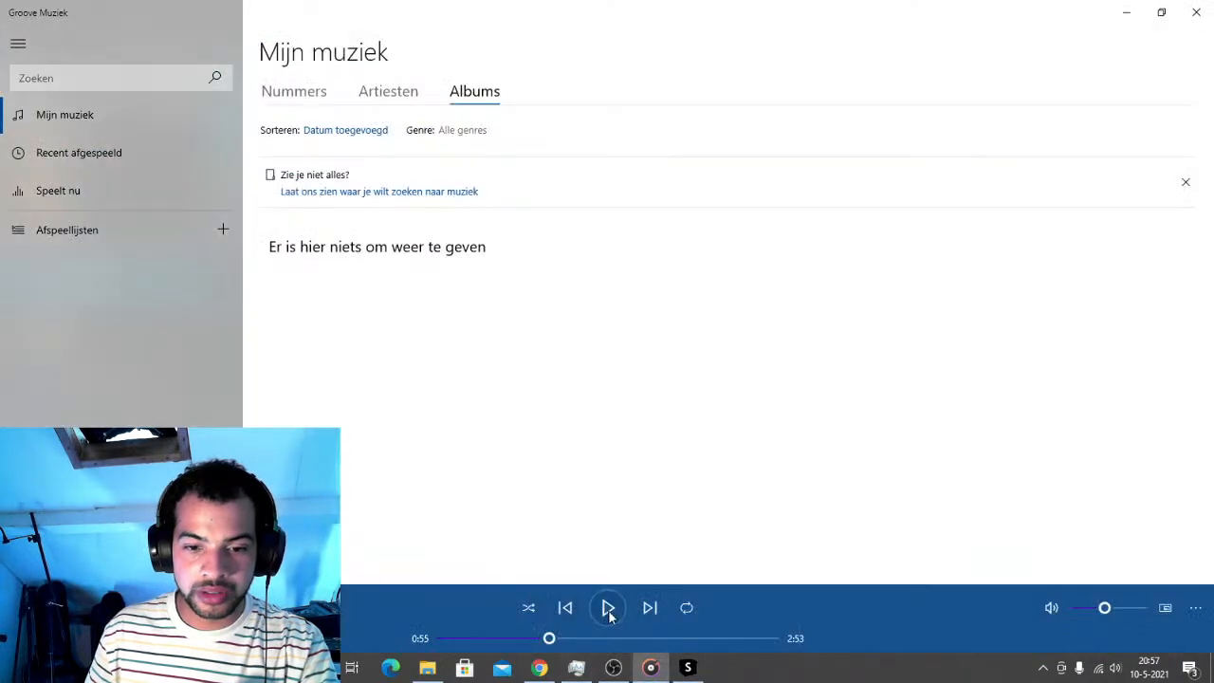
{"action": "left_click", "coordinate": [689, 669]}
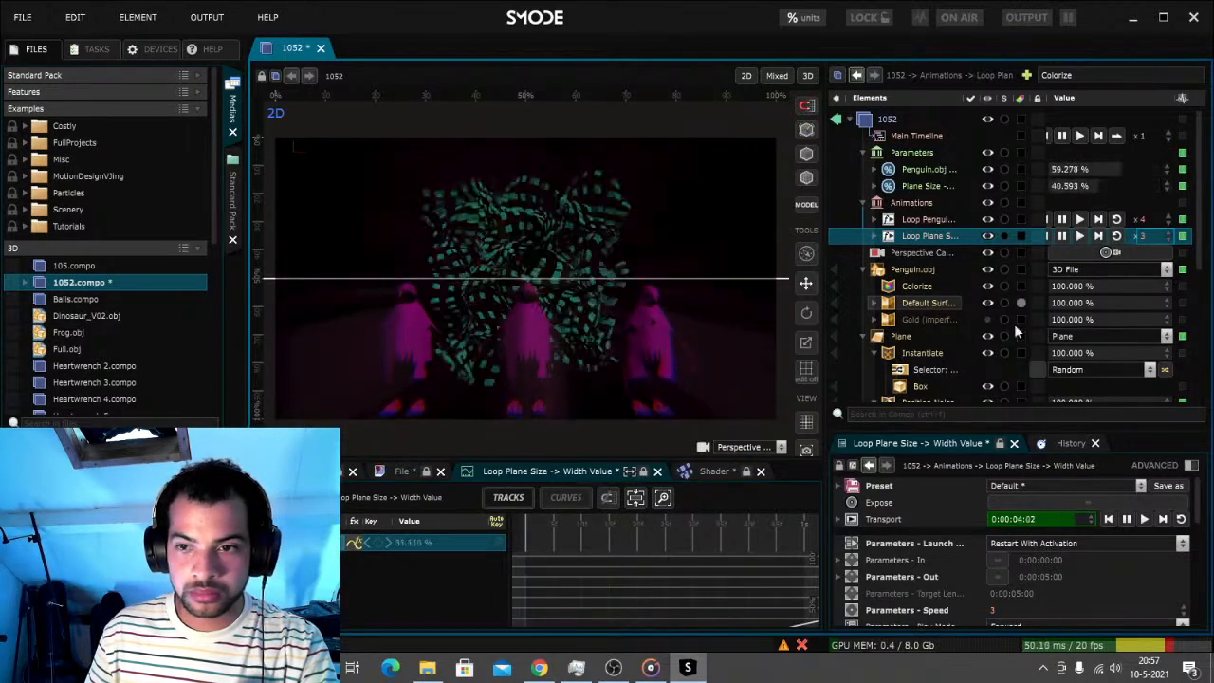
{"action": "left_click_drag", "start_coordinate": [1151, 242], "coordinate": [1149, 246]}
{"action": "type", "text": "5"}
{"action": "key", "text": "Return"}
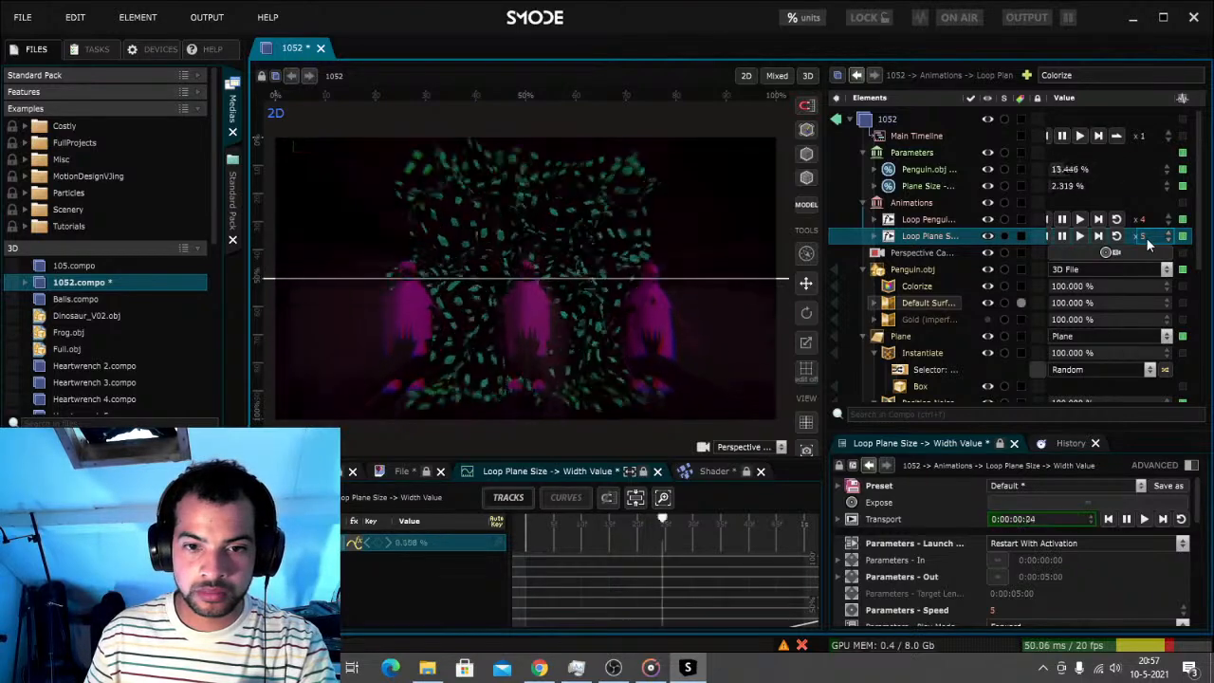
{"action": "left_click", "coordinate": [1147, 242]}
{"action": "type", "text": "6"}
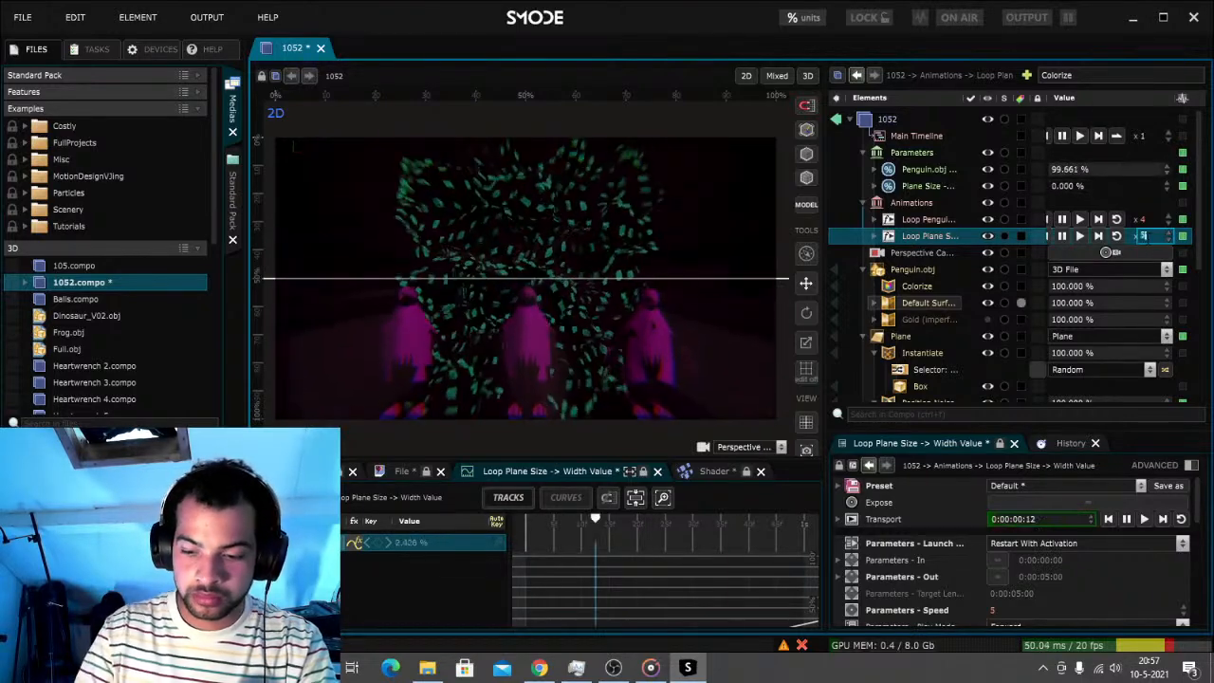
{"action": "key", "text": "Return"}
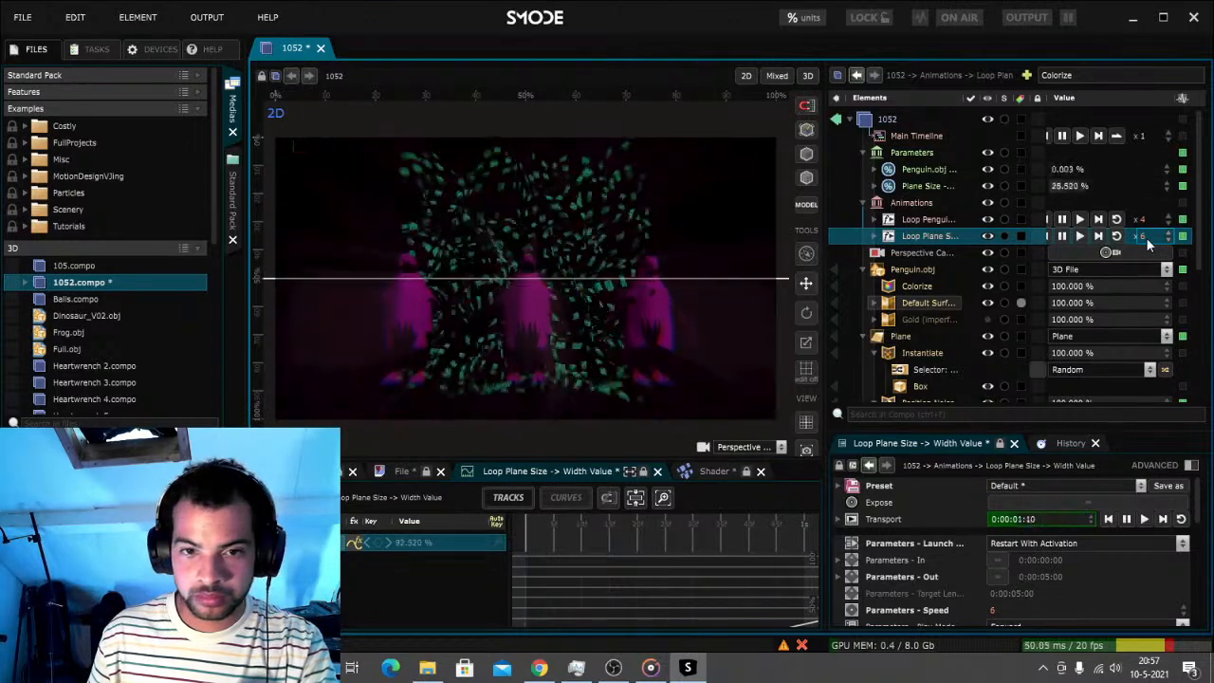
Set the plane size loop's speed to 5.5, pause the track in Groove Muziek and return to Smode
{"action": "left_click", "coordinate": [1146, 237]}
{"action": "type", "text": "5.5"}
{"action": "key", "text": "Return"}
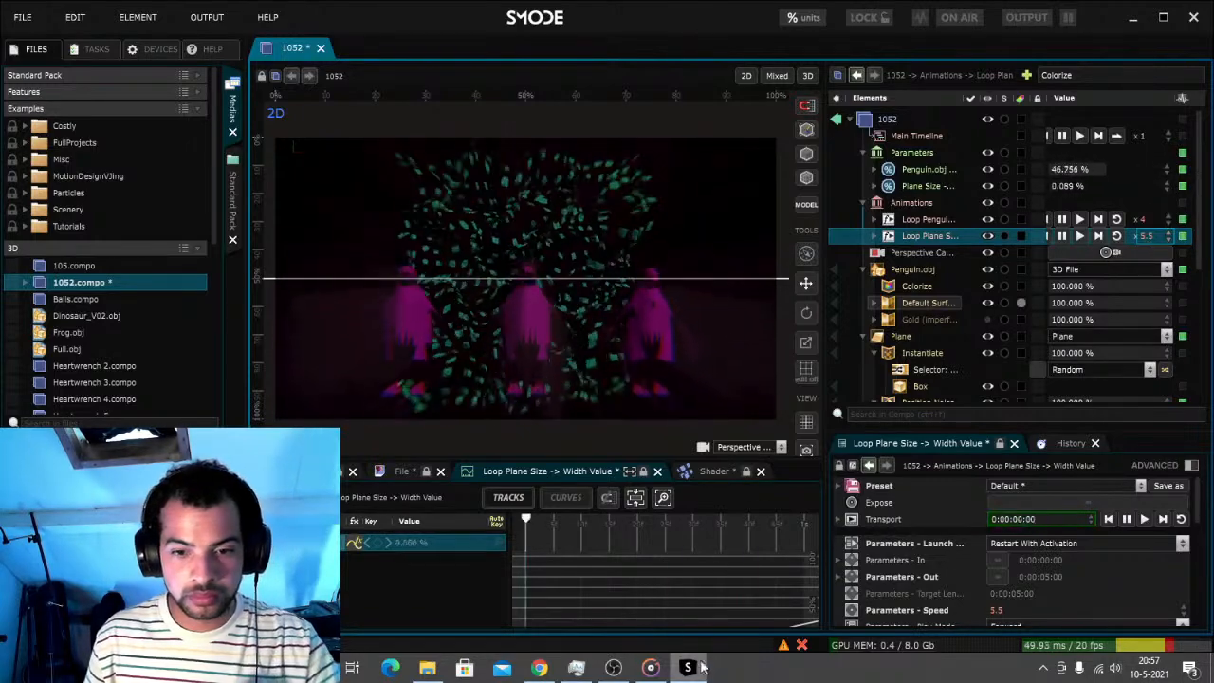
{"action": "left_click", "coordinate": [650, 667]}
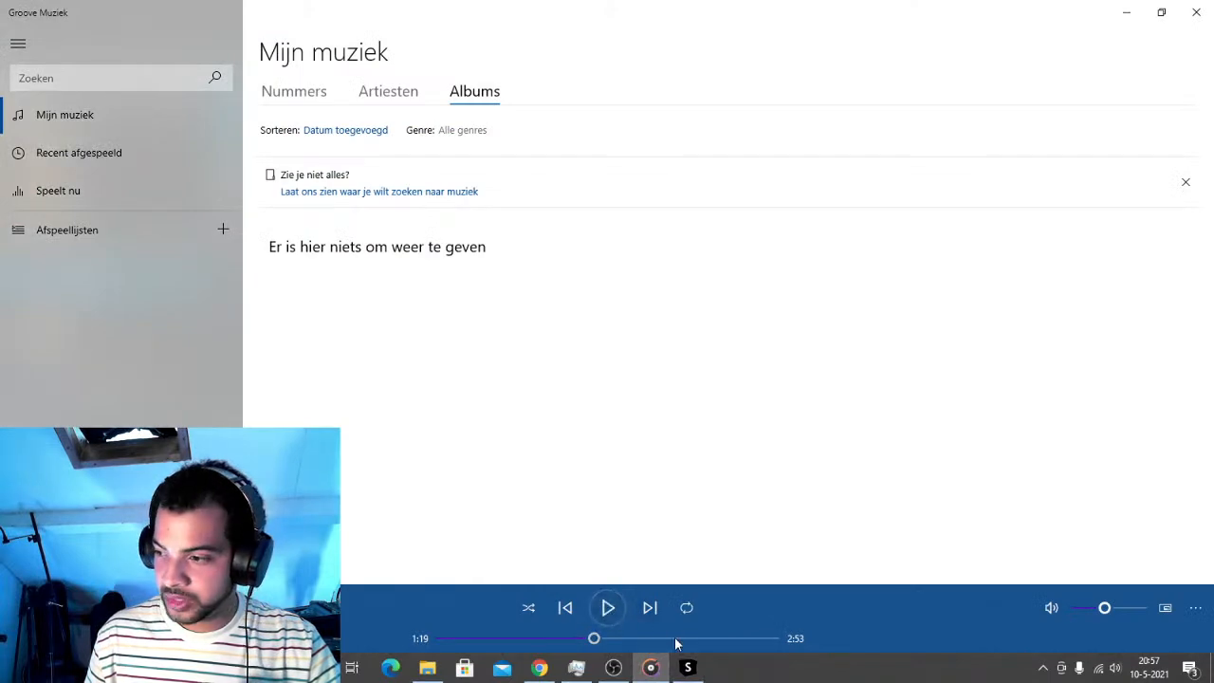
{"action": "left_click", "coordinate": [688, 667]}
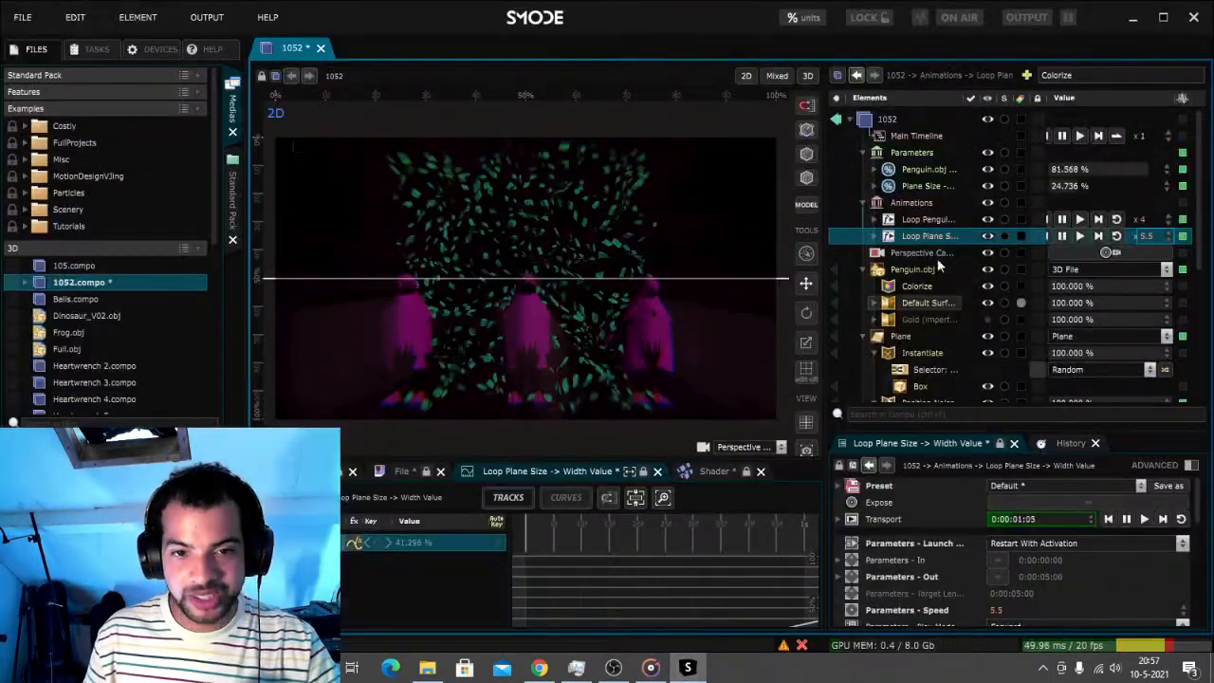
Save the 1052 composition and export it as an MPEG-4 video from 0:00:00:00 to 0:00:30:00
{"action": "scroll", "coordinate": [938, 285], "scroll_direction": "down", "scroll_amount": 6}
{"action": "key", "text": "ctrl+s"}
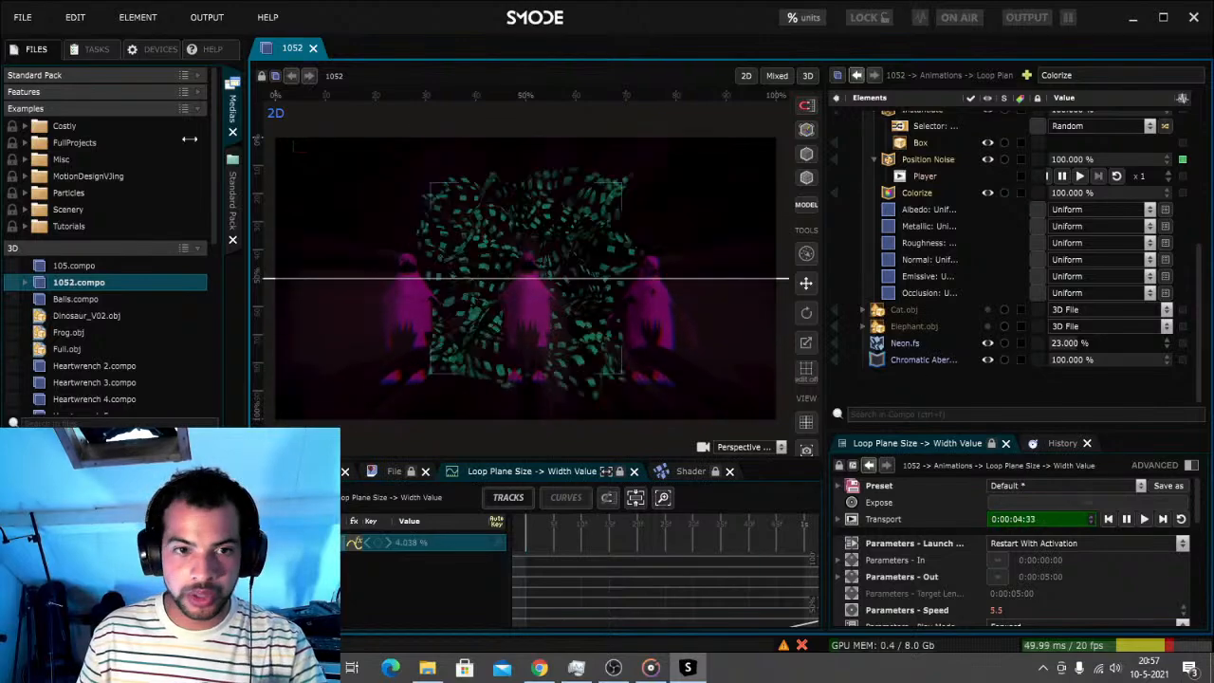
{"action": "left_click", "coordinate": [22, 19]}
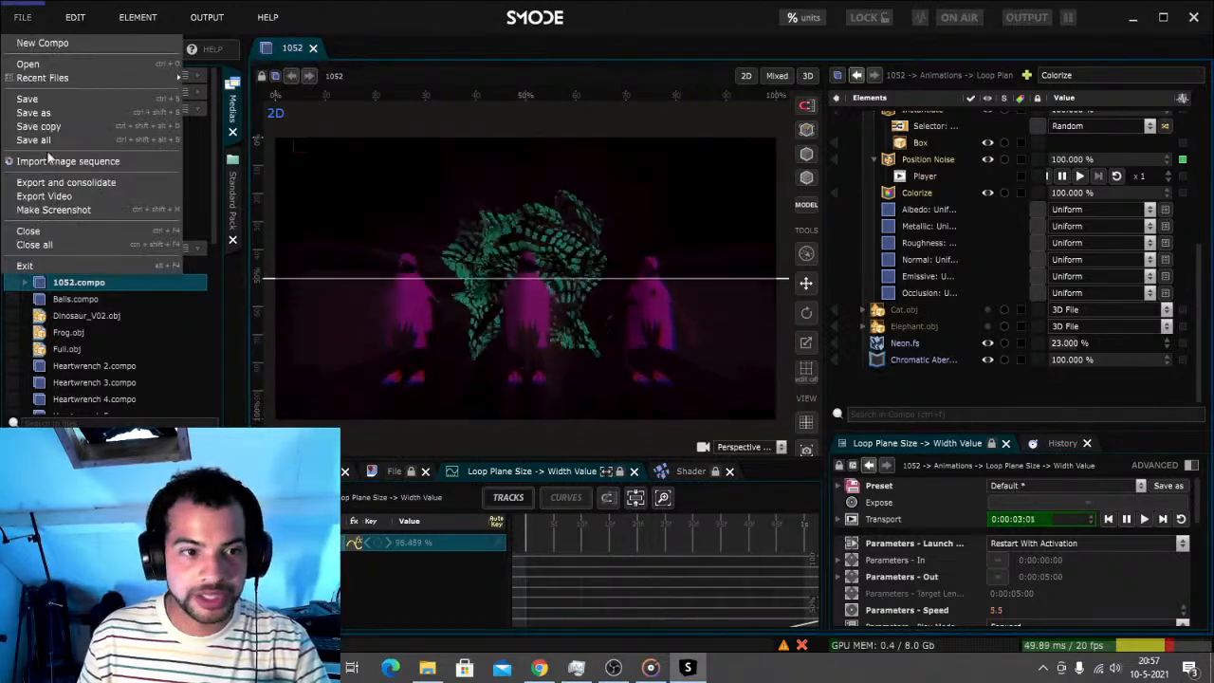
{"action": "left_click", "coordinate": [43, 197]}
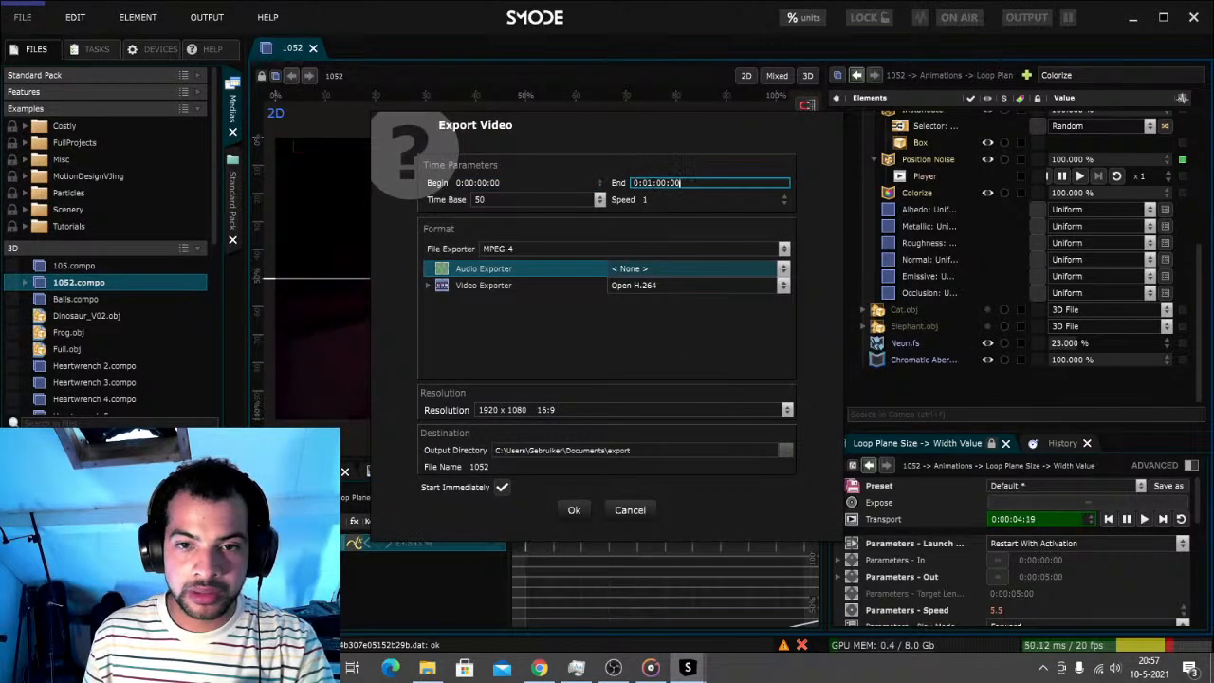
{"action": "type", "text": "0:00"}
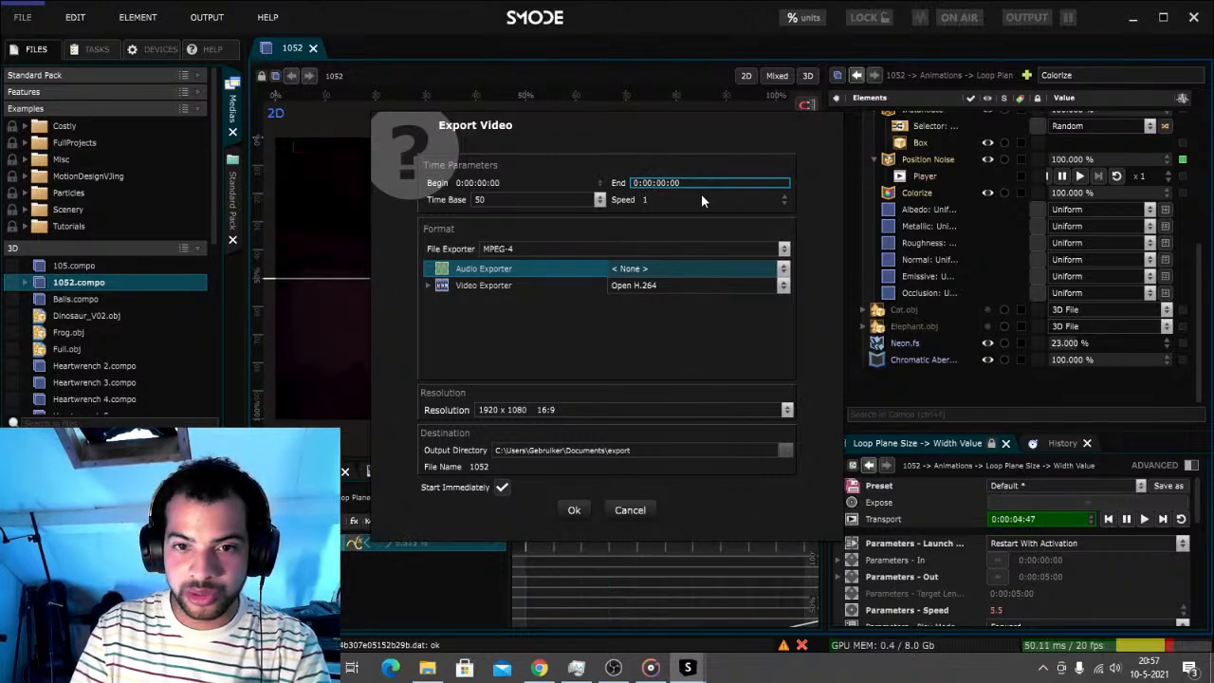
{"action": "type", "text": "3"}
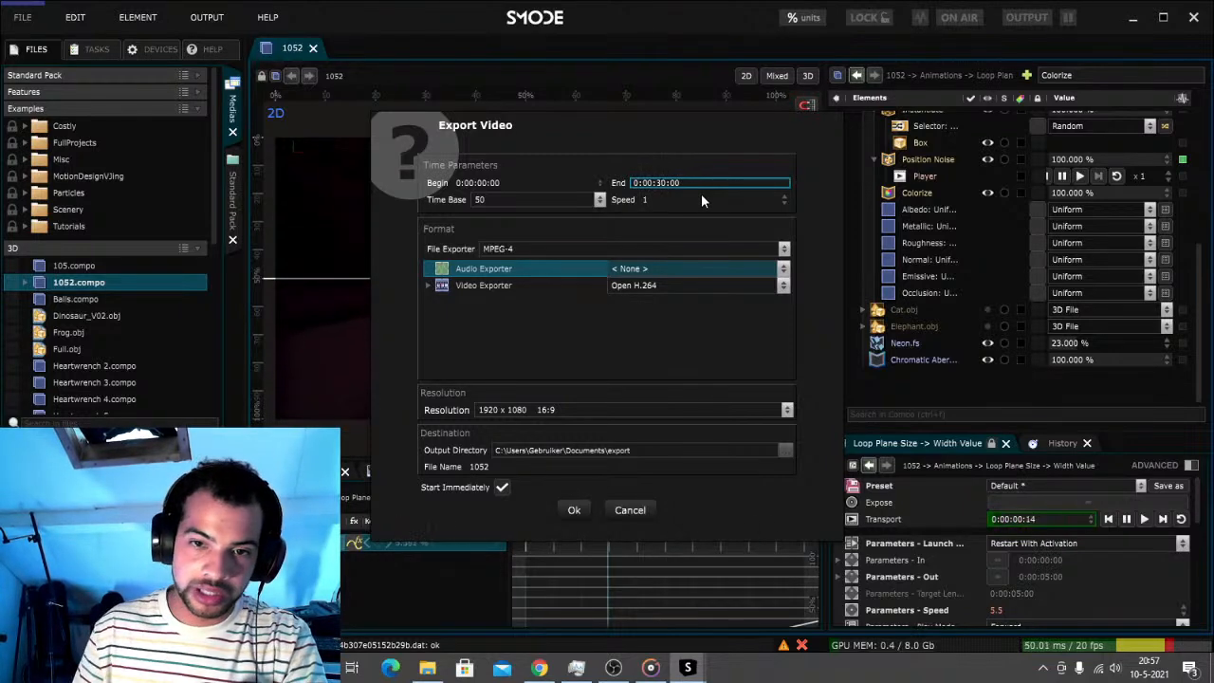
{"action": "key", "text": "Return"}
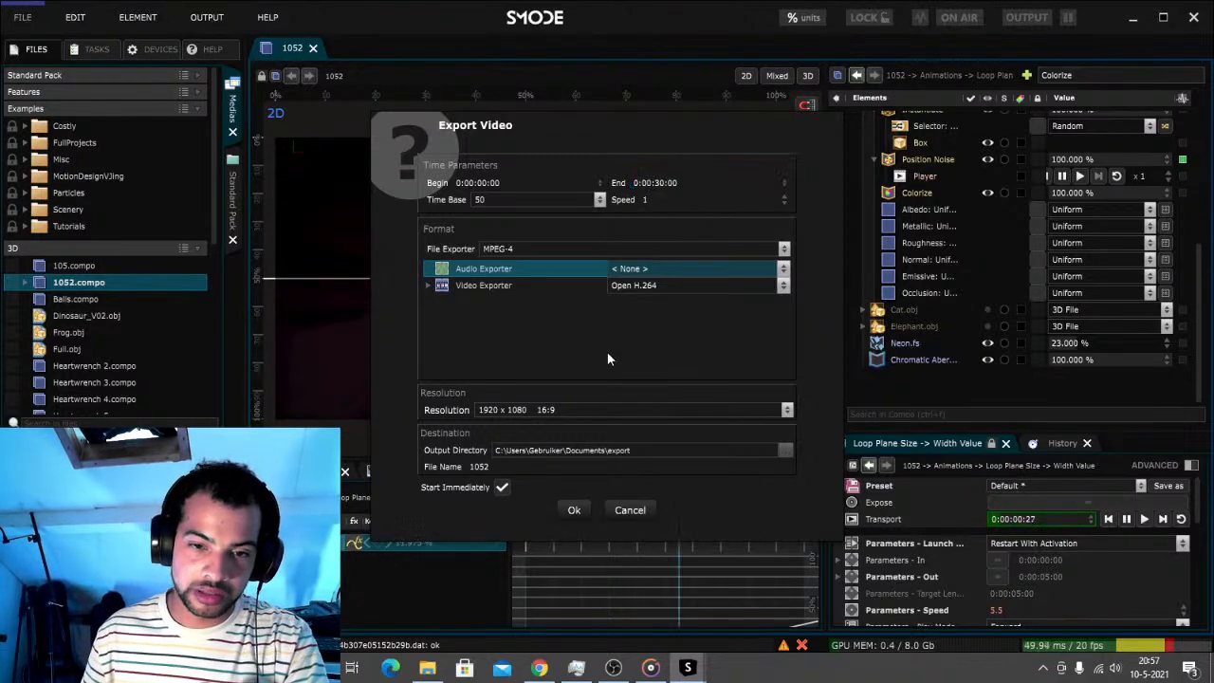
{"action": "left_click", "coordinate": [574, 510]}
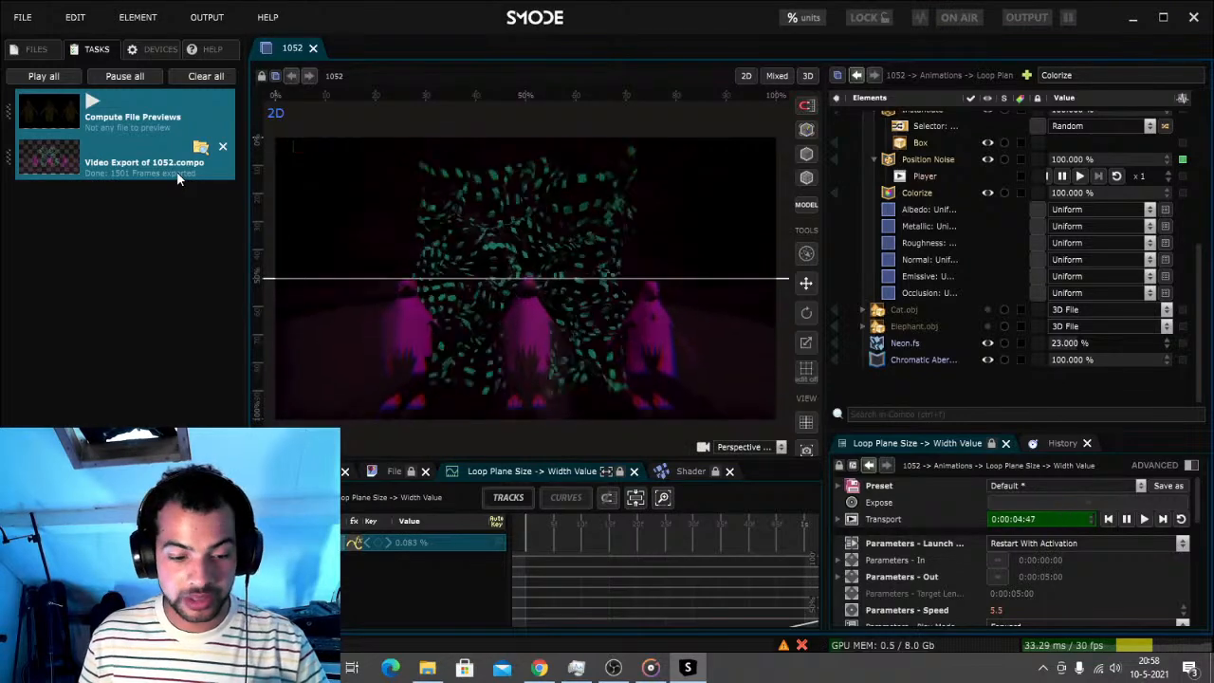
Close Smode and cut the exported 1052 video from the Documents export folder in File Explorer
{"action": "left_click", "coordinate": [1196, 18]}
{"action": "left_click", "coordinate": [428, 668]}
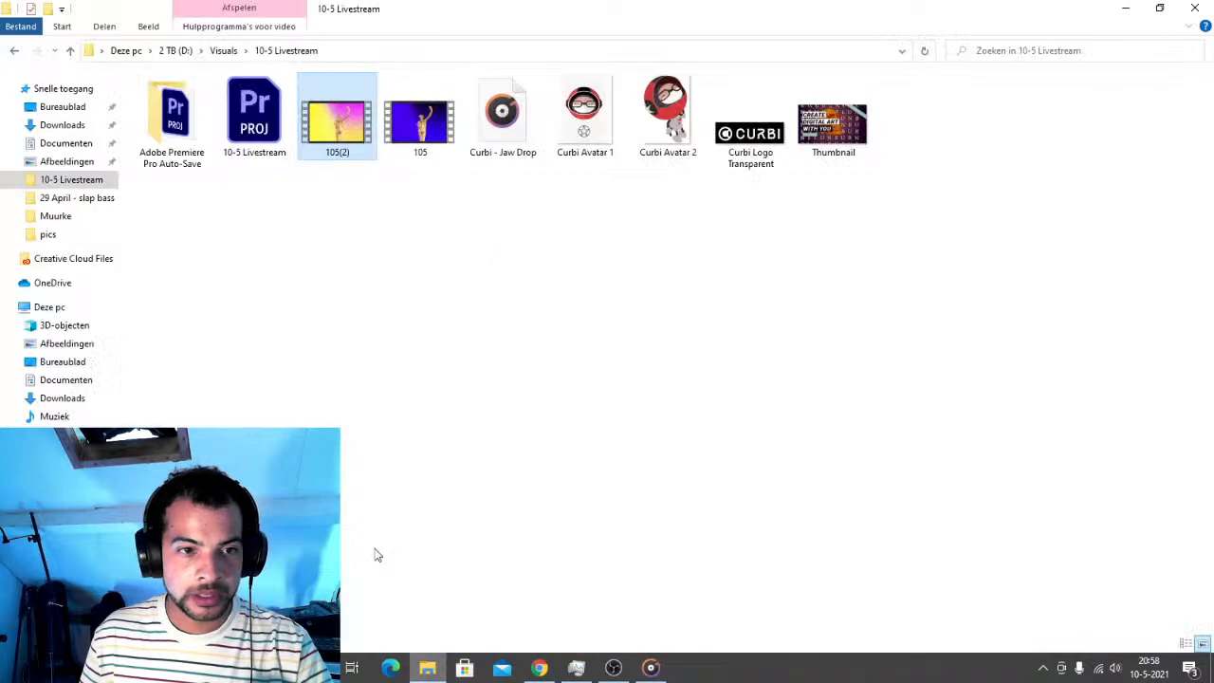
{"action": "left_click", "coordinate": [69, 380]}
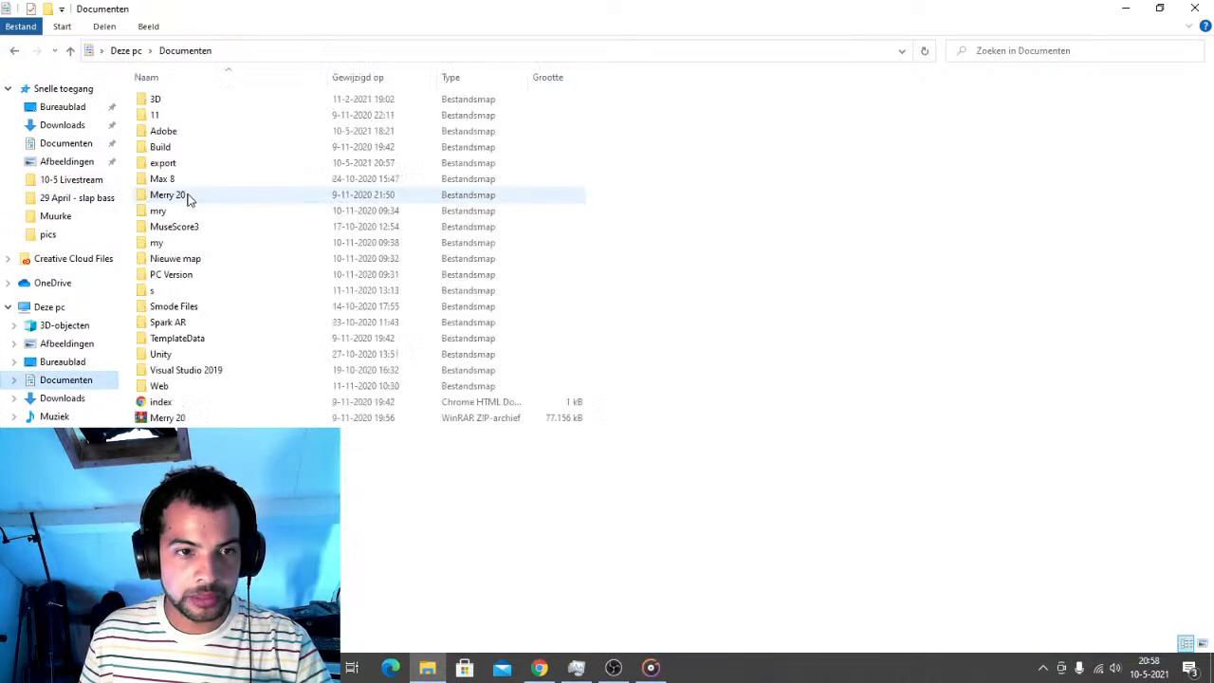
{"action": "double_click", "coordinate": [184, 165]}
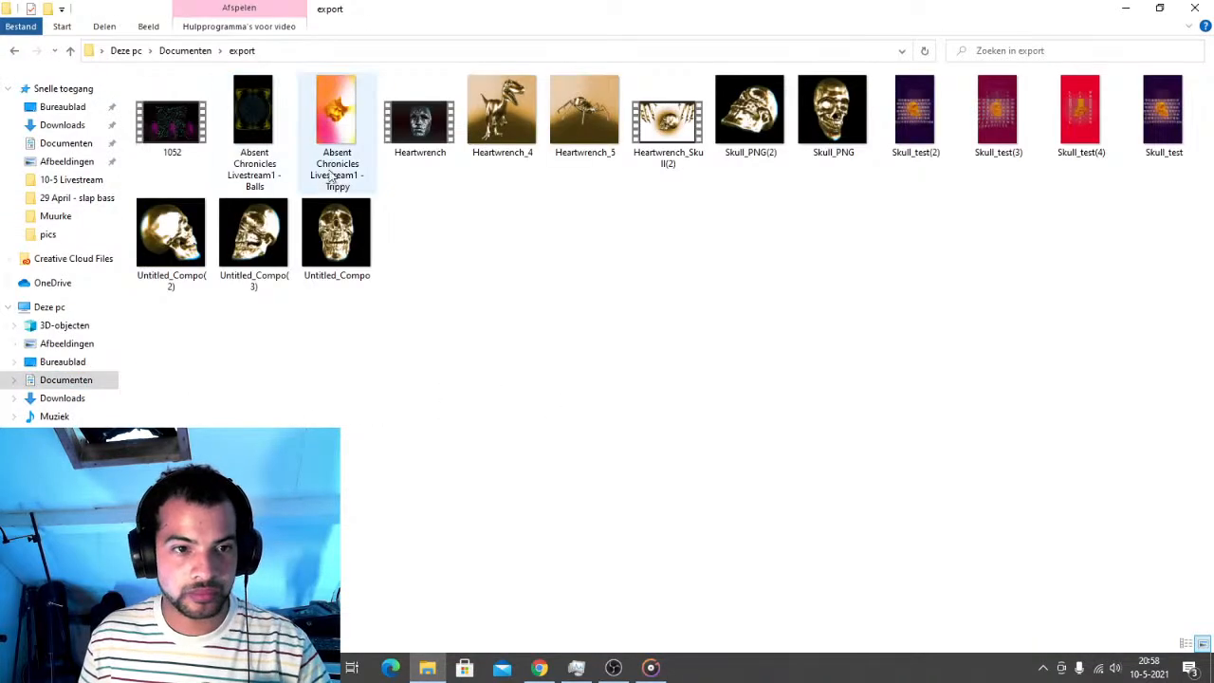
{"action": "left_click", "coordinate": [175, 134]}
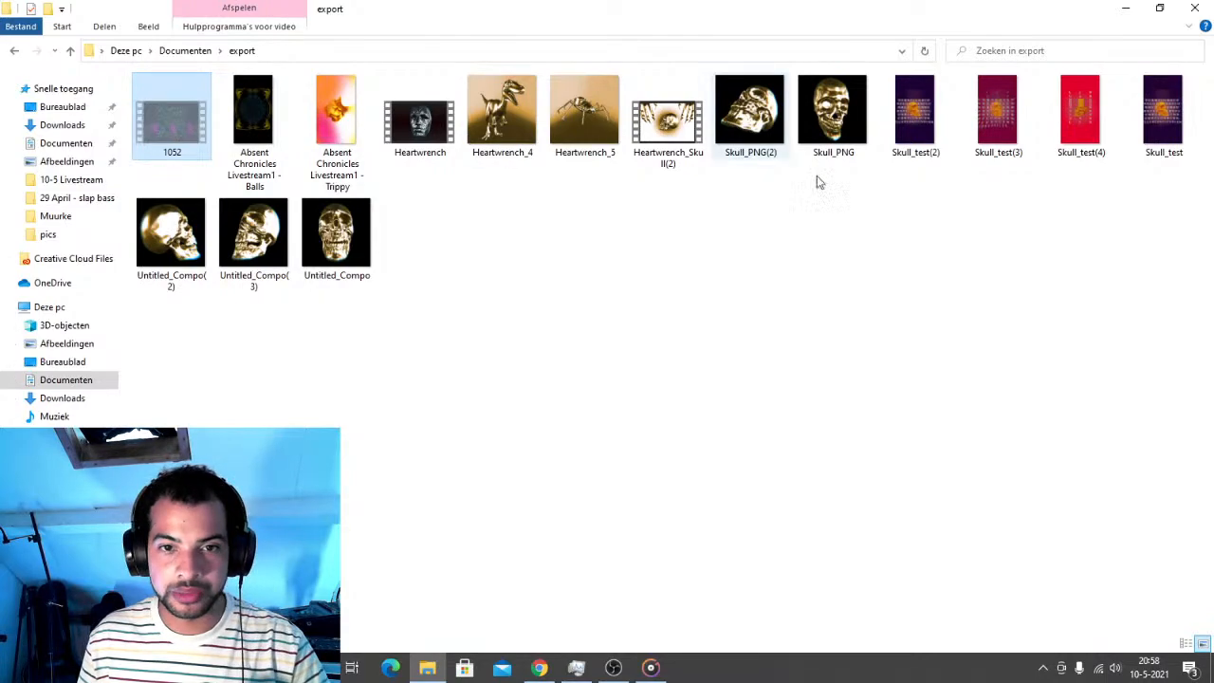
Preview the Skull_test video from the export folder and close the video player
{"action": "double_click", "coordinate": [1148, 118]}
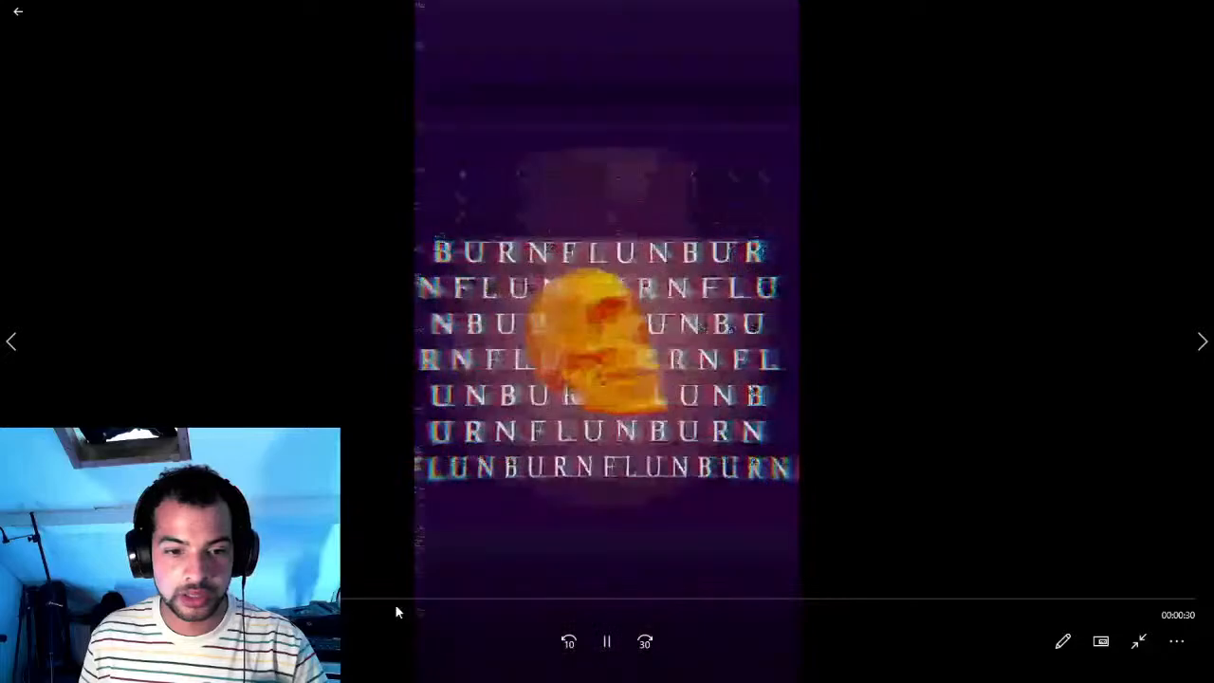
{"action": "left_click", "coordinate": [405, 599]}
{"action": "left_click", "coordinate": [21, 9]}
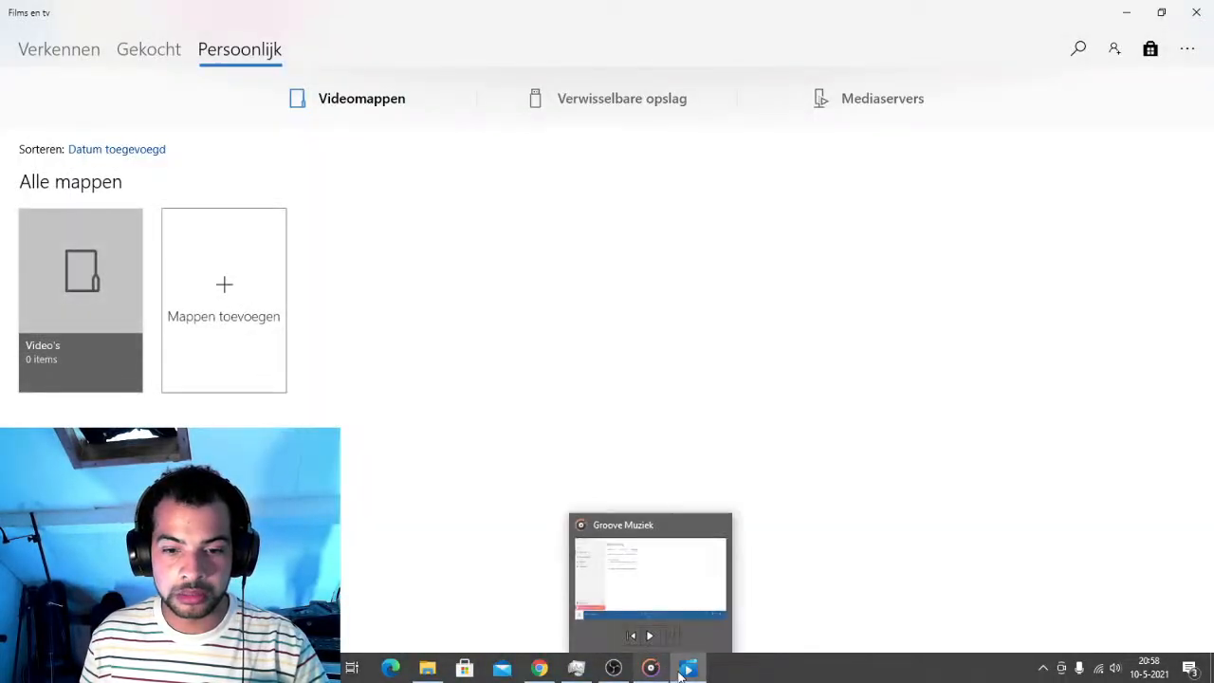
{"action": "left_click", "coordinate": [1196, 12]}
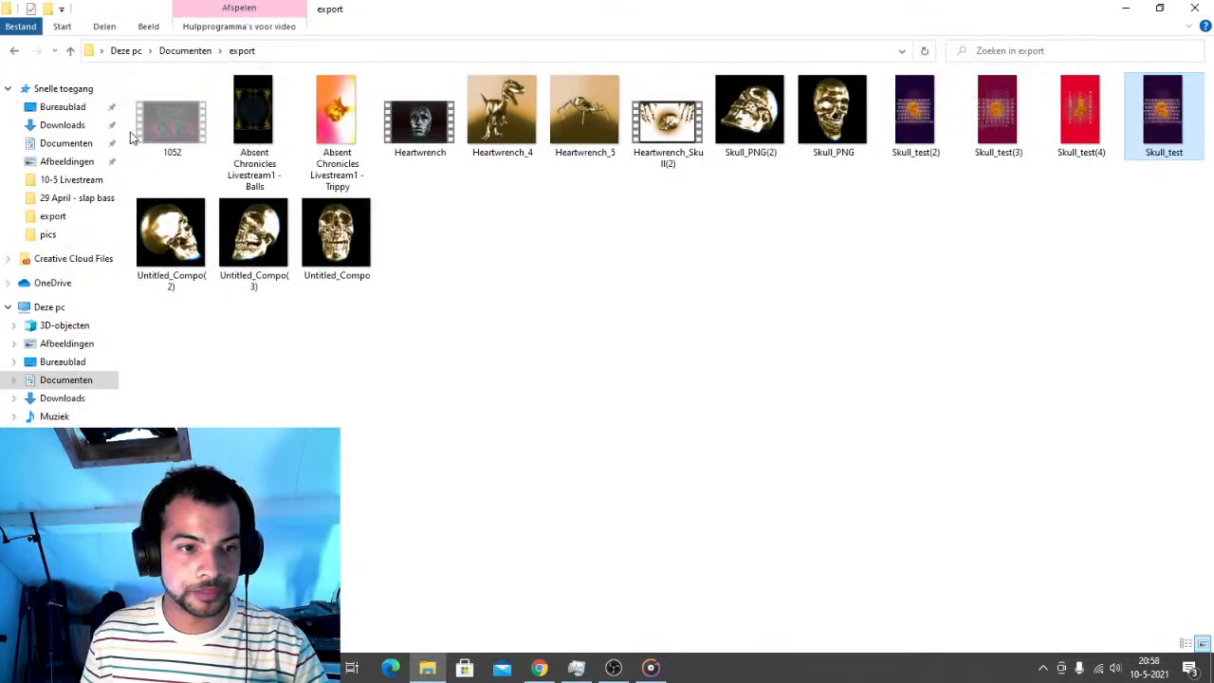
Paste the 1052 video into the 10-5 Livestream folder, preview it and close the player
{"action": "left_click", "coordinate": [71, 182]}
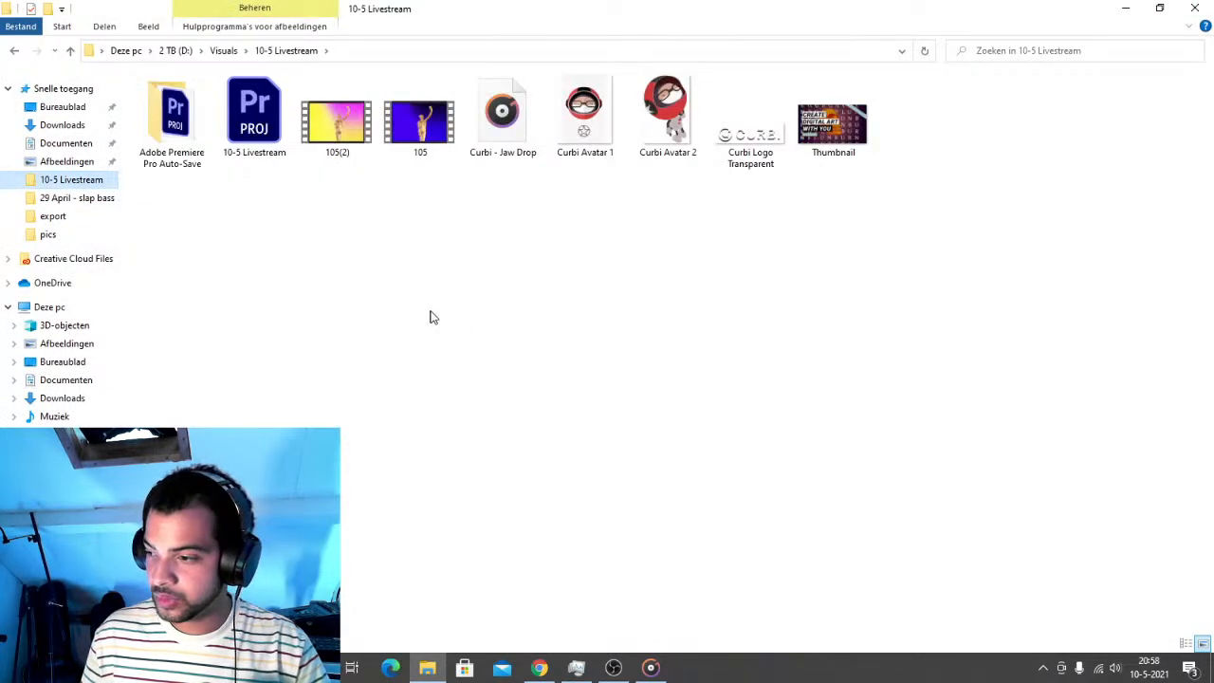
{"action": "key", "text": "ctrl+v"}
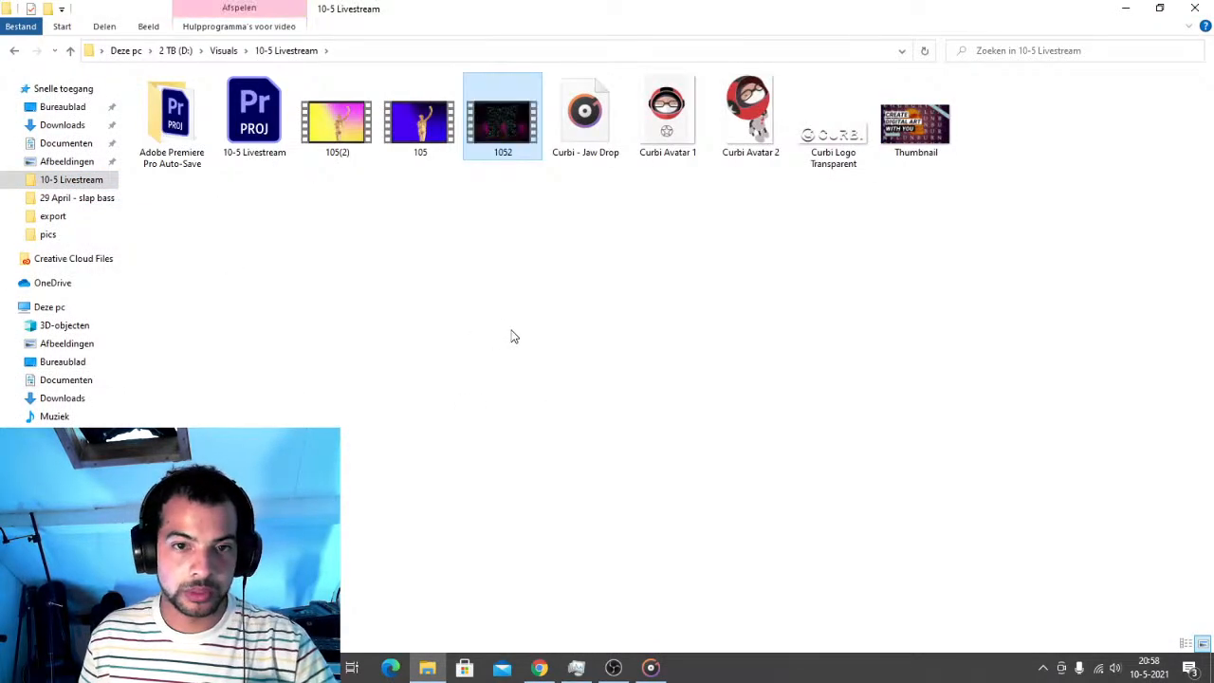
{"action": "double_click", "coordinate": [505, 137]}
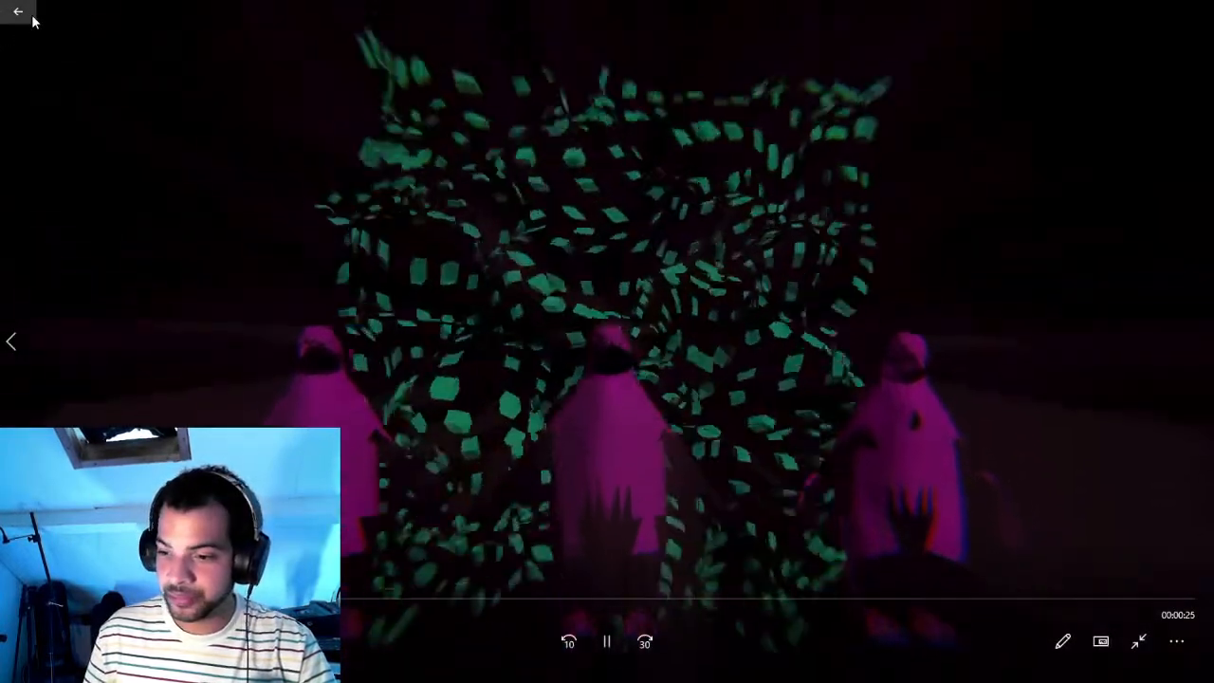
{"action": "left_click", "coordinate": [29, 13]}
{"action": "left_click", "coordinate": [1197, 14]}
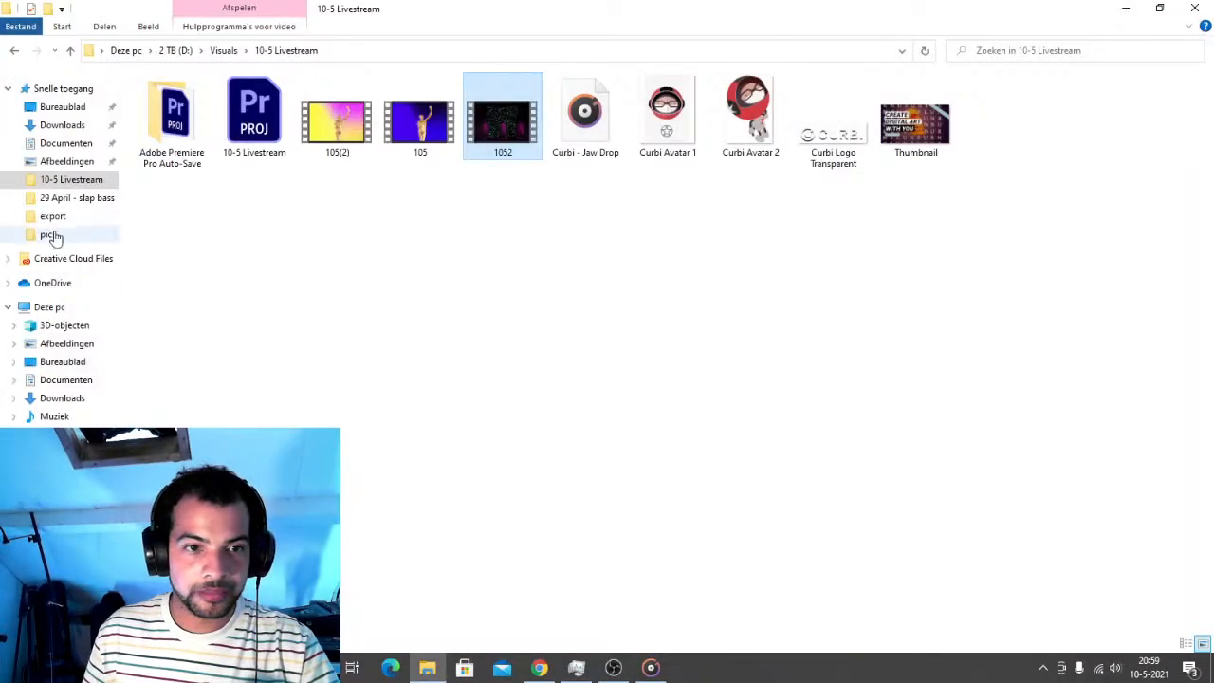
Open the 10-5 Livestream Premiere Pro project, place the playhead where the audio kicks in at 00:00:53:01 and save the project
{"action": "left_click", "coordinate": [251, 122]}
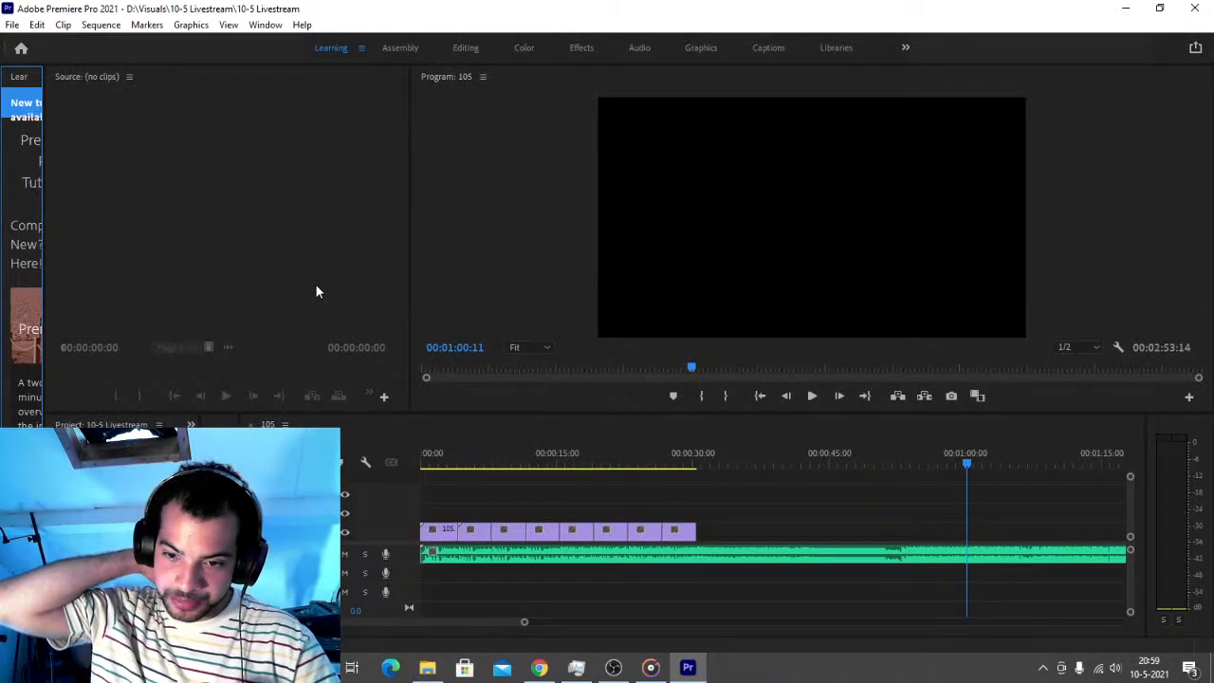
{"action": "left_click", "coordinate": [901, 458]}
{"action": "scroll", "coordinate": [903, 464], "scroll_direction": "down", "scroll_amount": 5}
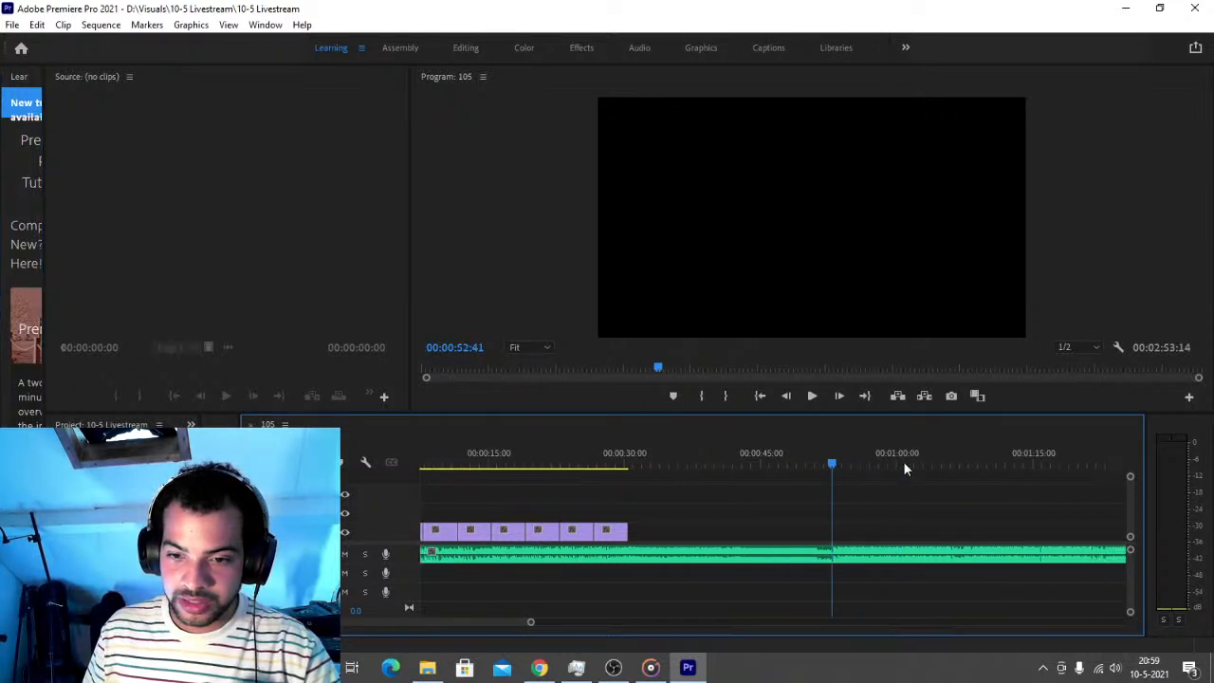
{"action": "scroll", "coordinate": [706, 477], "scroll_direction": "down", "scroll_amount": 1}
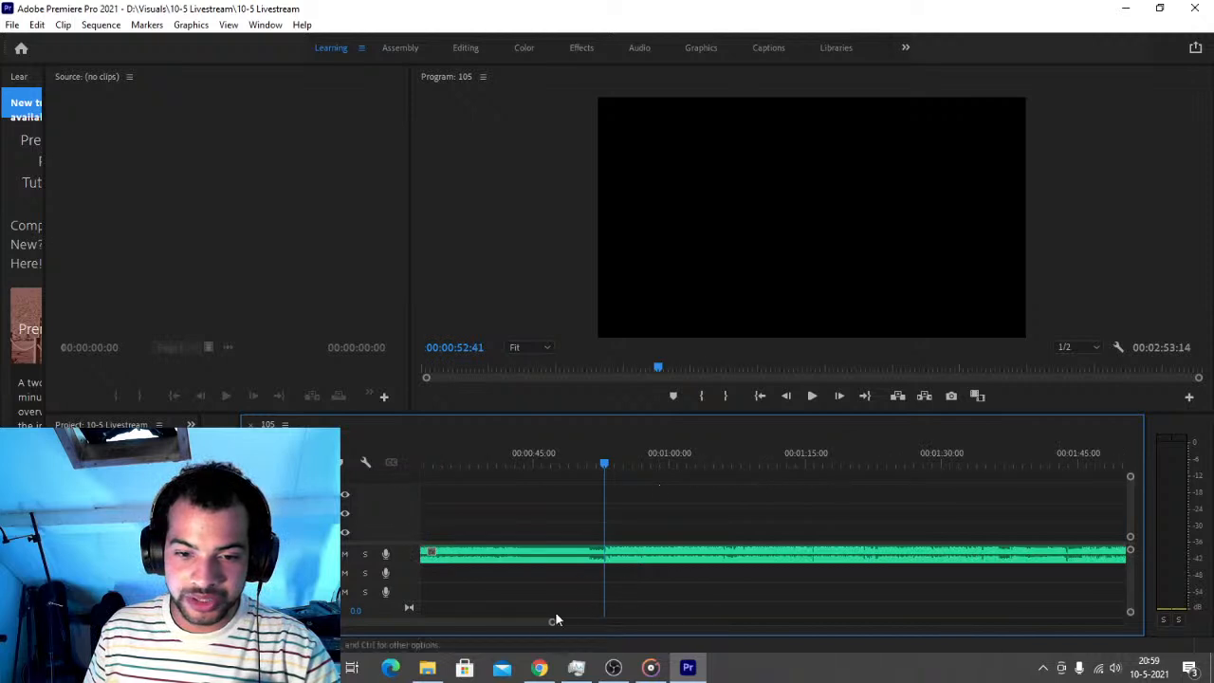
{"action": "left_click_drag", "start_coordinate": [552, 624], "coordinate": [451, 639]}
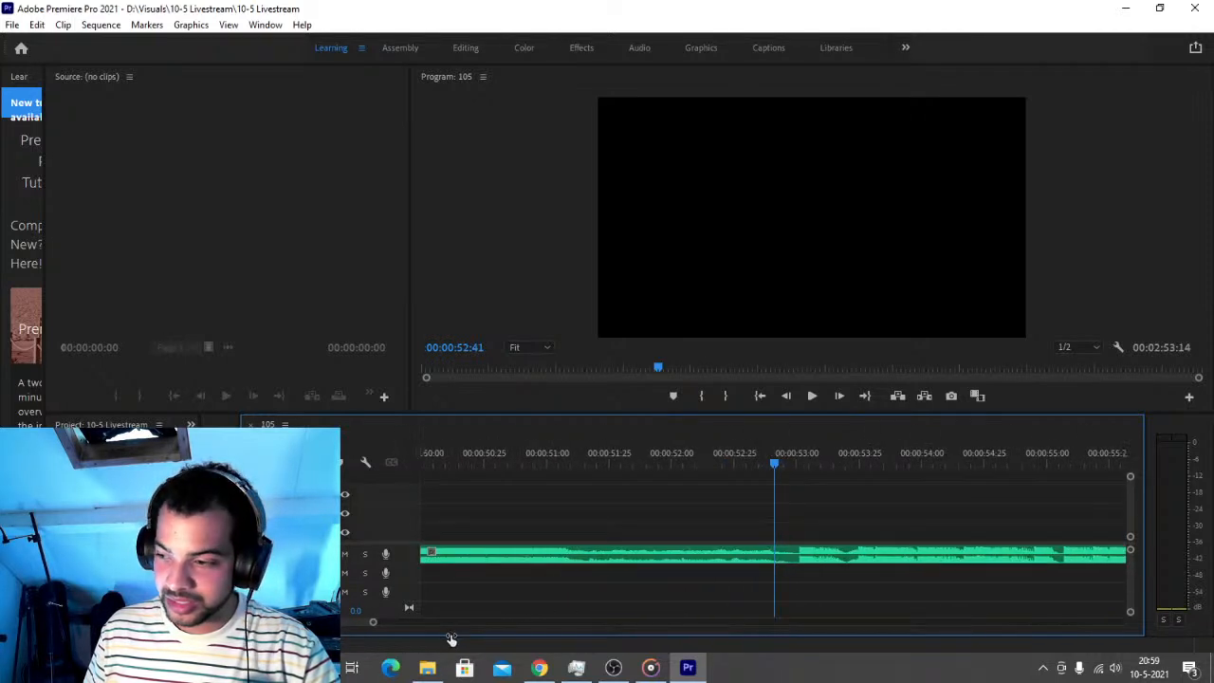
{"action": "left_click", "coordinate": [798, 463]}
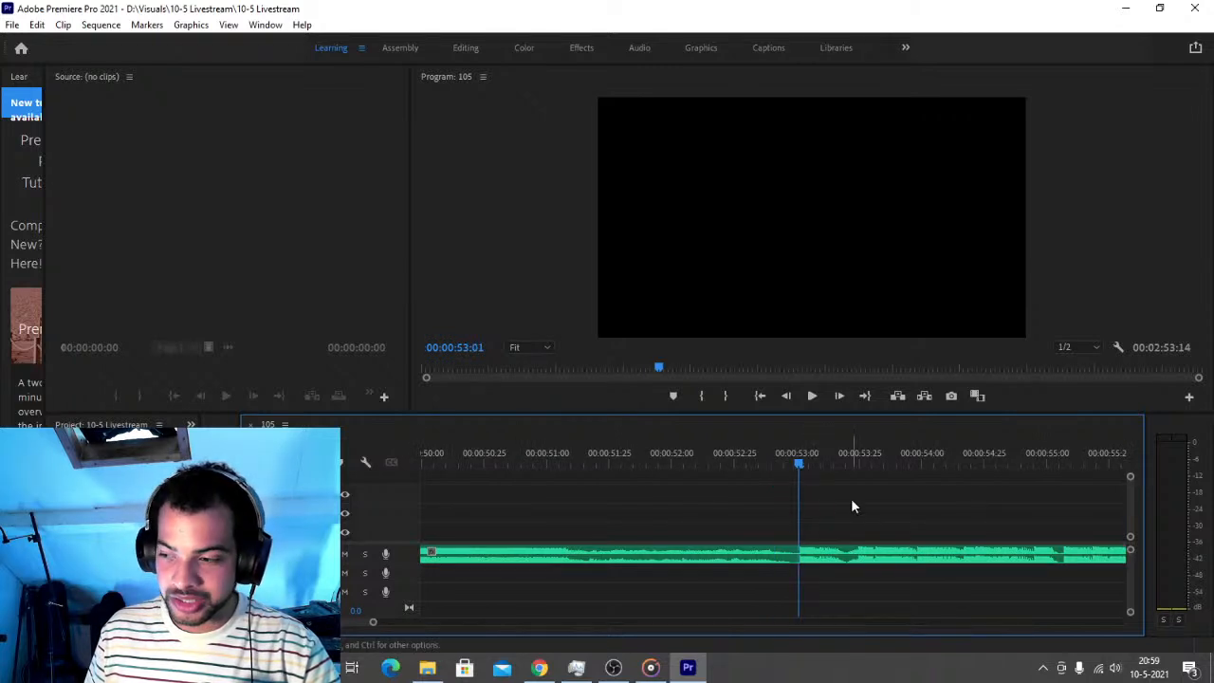
{"action": "left_click_drag", "start_coordinate": [376, 623], "coordinate": [545, 626]}
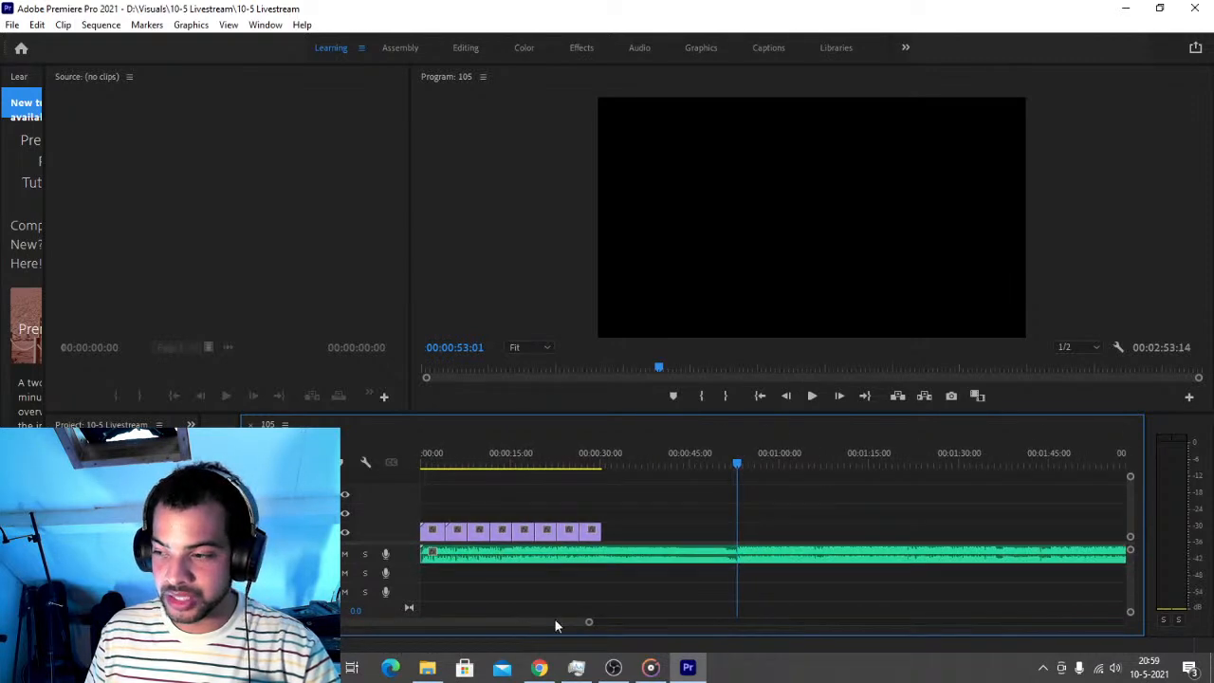
{"action": "key", "text": "ctrl+s"}
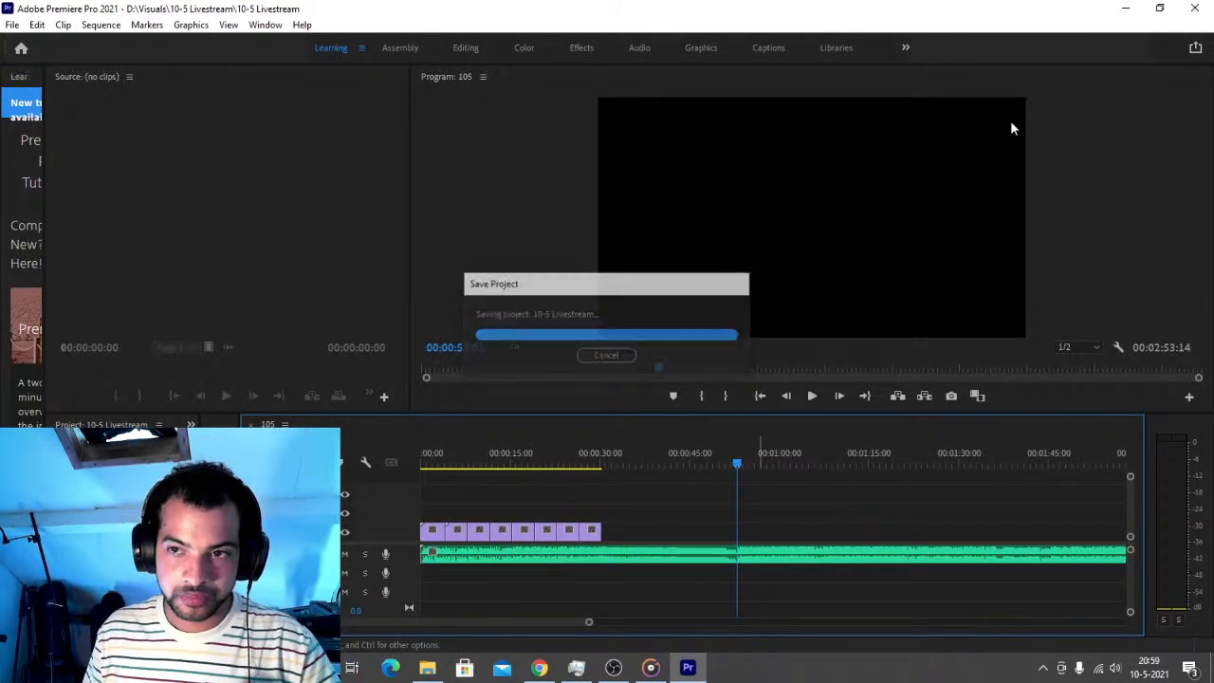
Bring the 1052 video from File Explorer onto the first video track at the 00:00:53:01 playhead and play its start
{"action": "left_click", "coordinate": [1129, 11]}
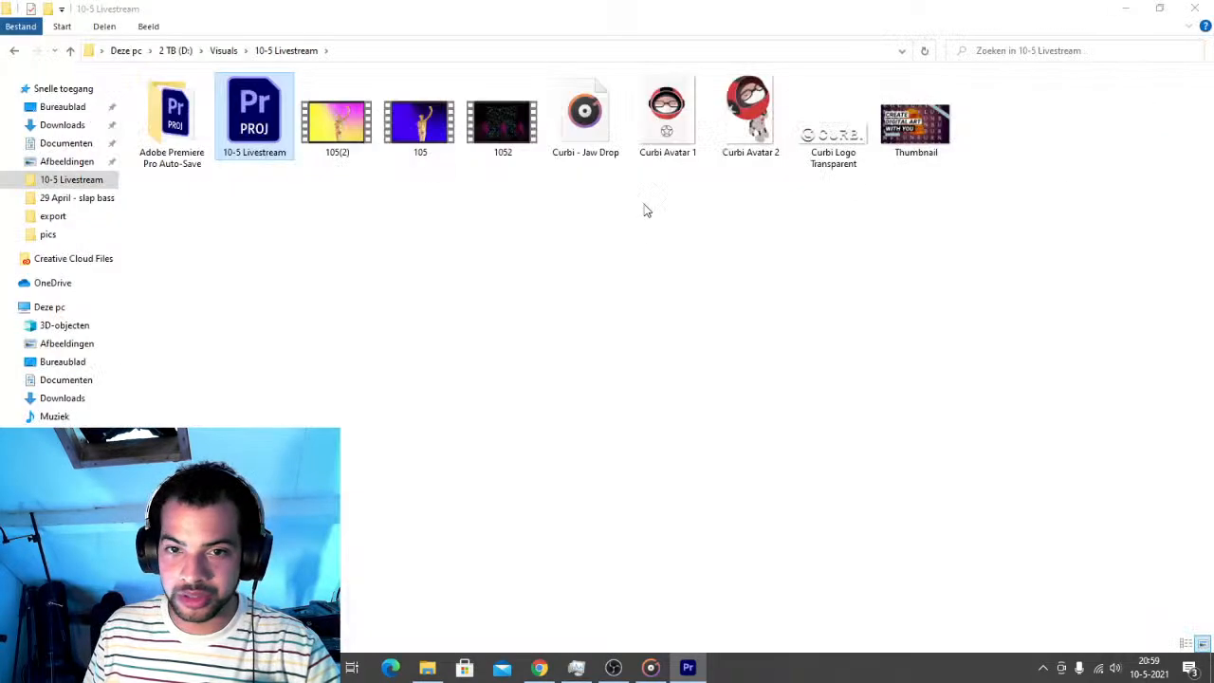
{"action": "left_click_drag", "start_coordinate": [531, 130], "coordinate": [749, 537]}
{"action": "left_click", "coordinate": [719, 462]}
{"action": "key", "text": "space"}
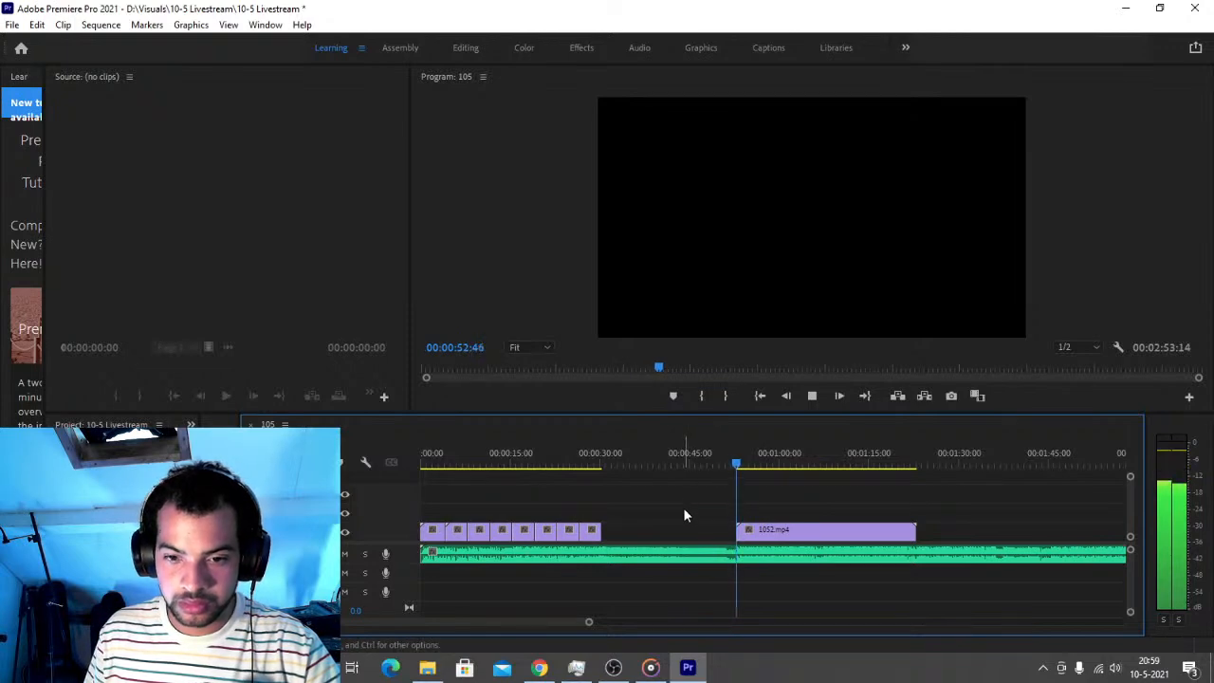
{"action": "key", "text": "space"}
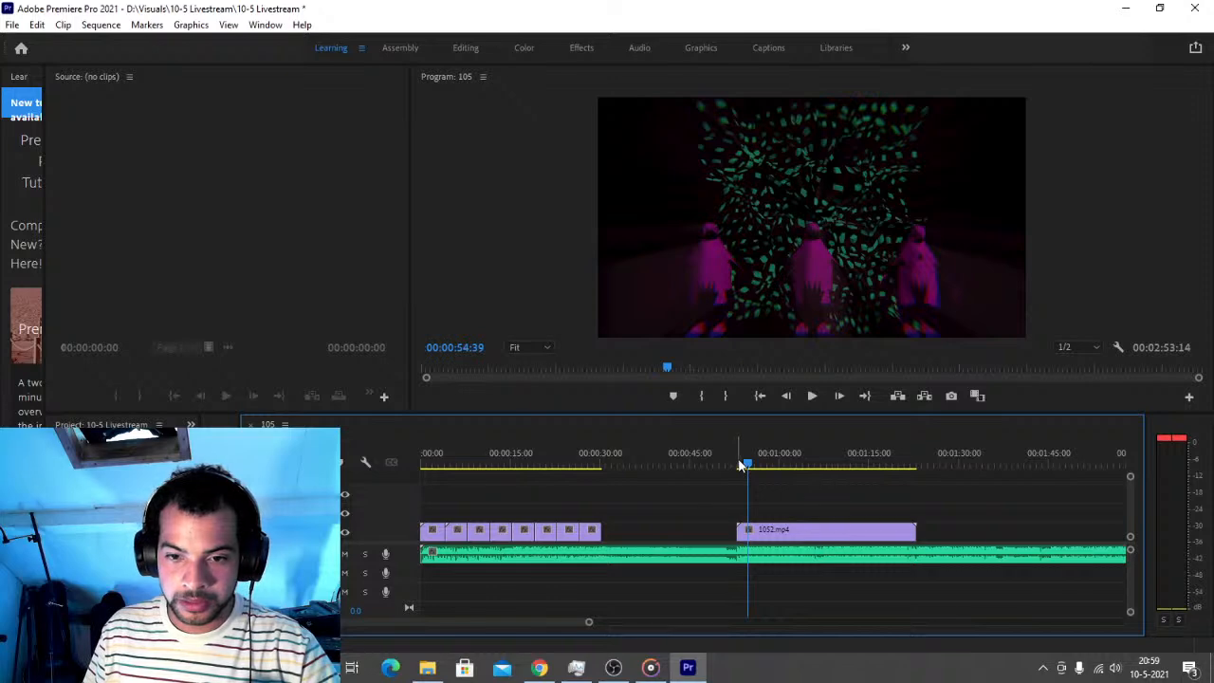
Replay the start of the 1052.mp4 clip several times to check its sync with the music
{"action": "scroll", "coordinate": [746, 466], "scroll_direction": "down", "scroll_amount": 2}
{"action": "scroll", "coordinate": [740, 464], "scroll_direction": "down", "scroll_amount": 1}
{"action": "left_click_drag", "start_coordinate": [597, 624], "coordinate": [446, 626]}
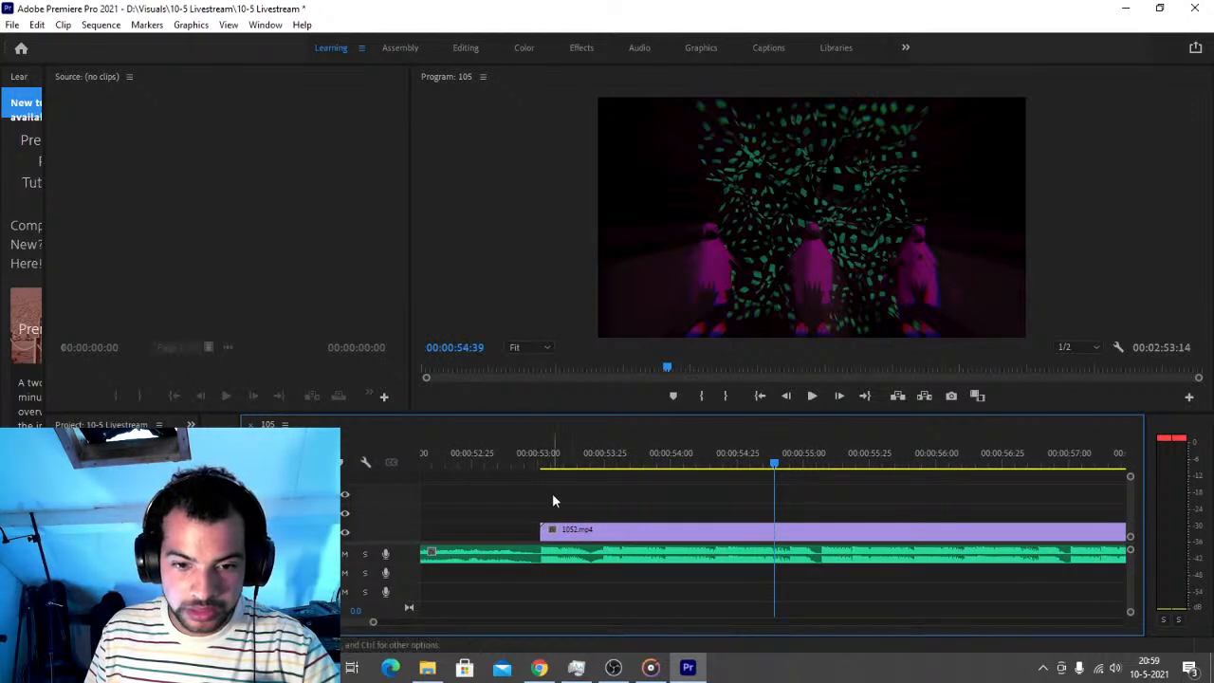
{"action": "left_click", "coordinate": [505, 454]}
{"action": "key", "text": "space"}
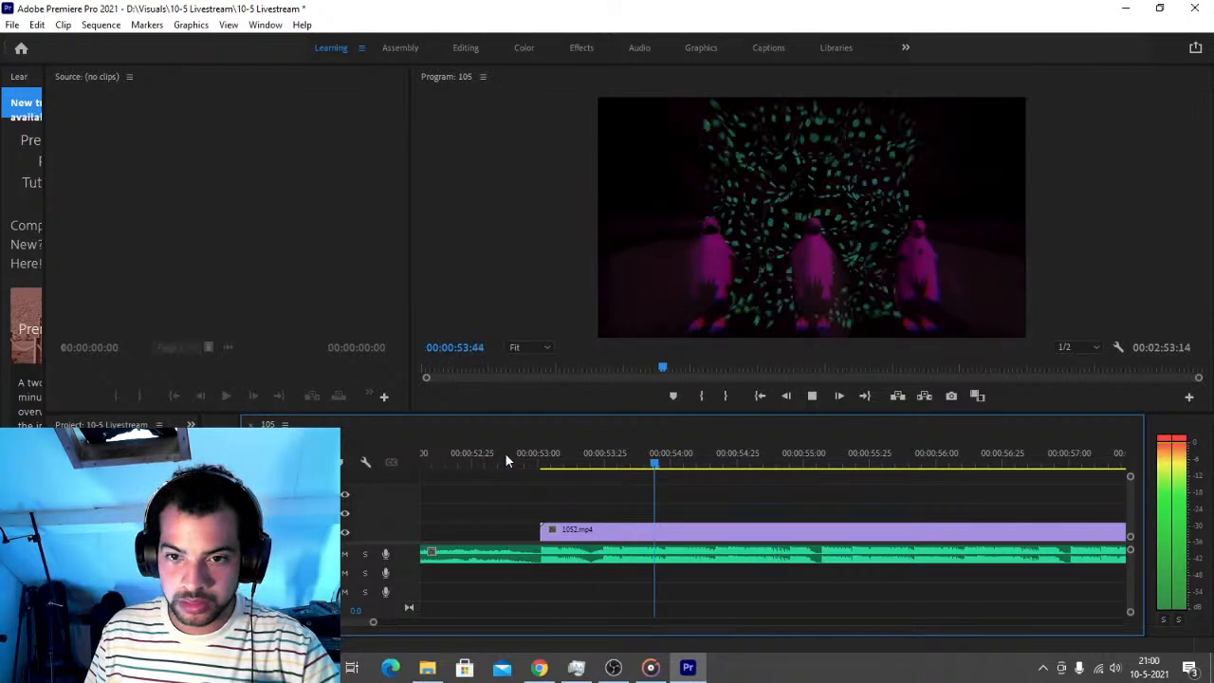
{"action": "key", "text": "space"}
{"action": "left_click", "coordinate": [523, 451]}
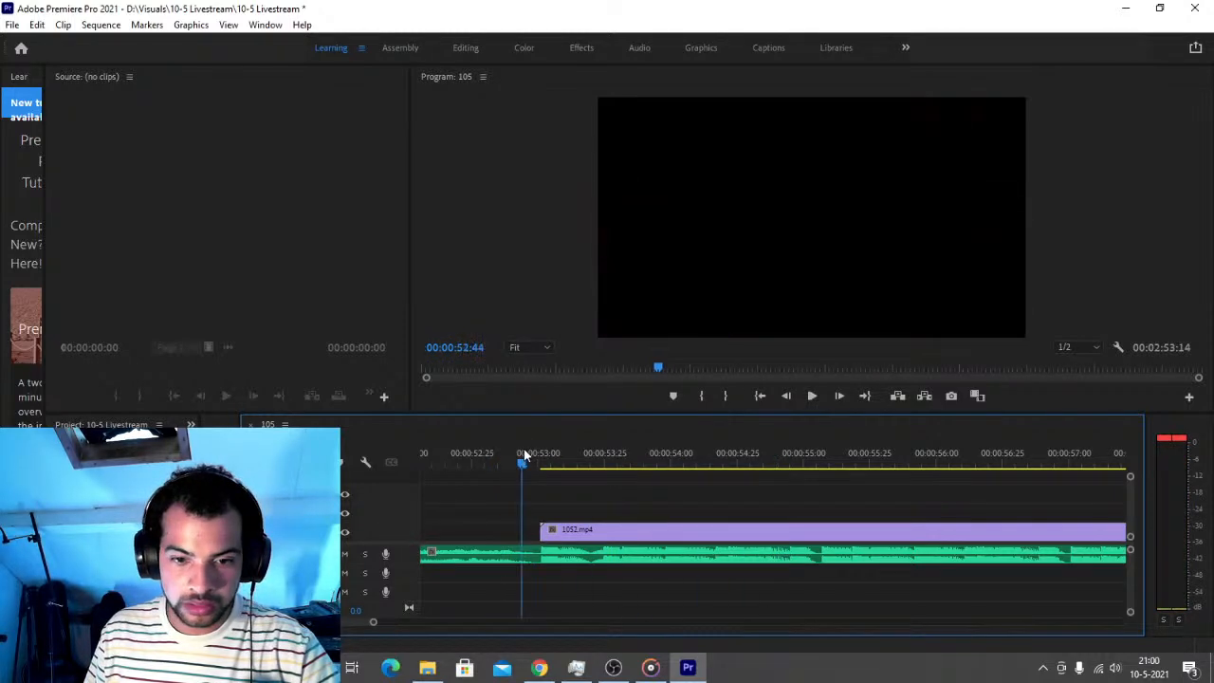
{"action": "key", "text": "space"}
{"action": "left_click", "coordinate": [526, 451]}
{"action": "key", "text": "space"}
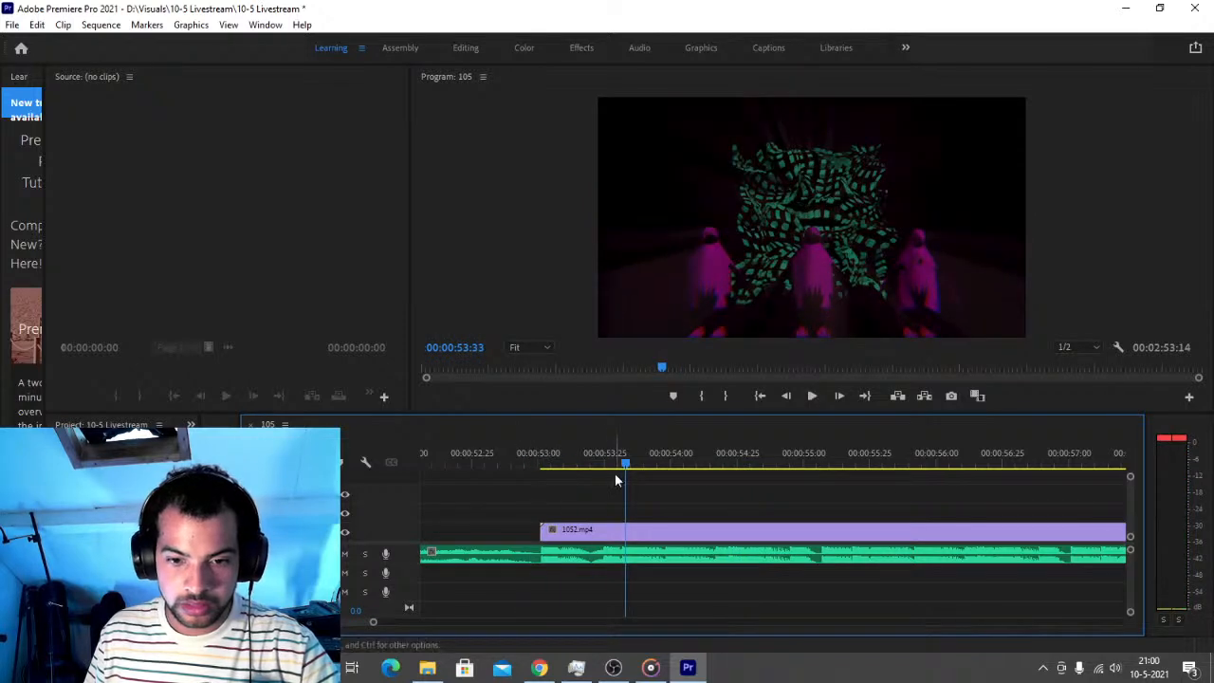
Shift the 1052.mp4 clip so it starts at 00:00:53:32 and save the project
{"action": "left_click", "coordinate": [620, 465]}
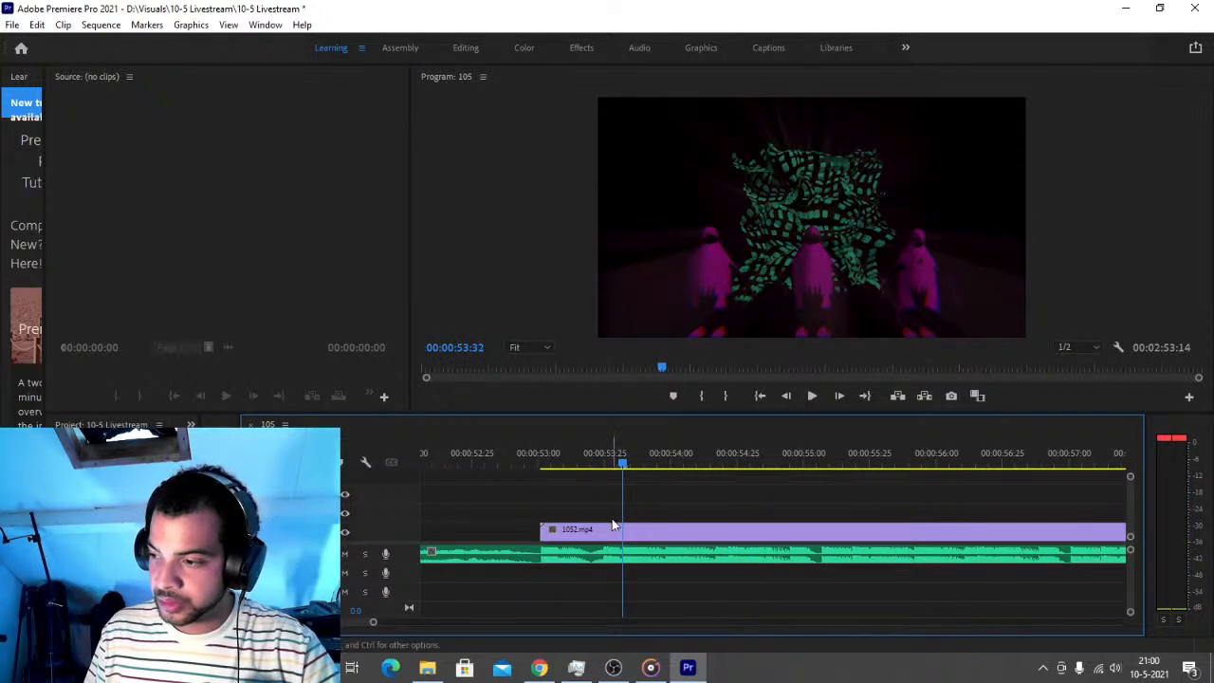
{"action": "left_click_drag", "start_coordinate": [542, 532], "coordinate": [623, 531]}
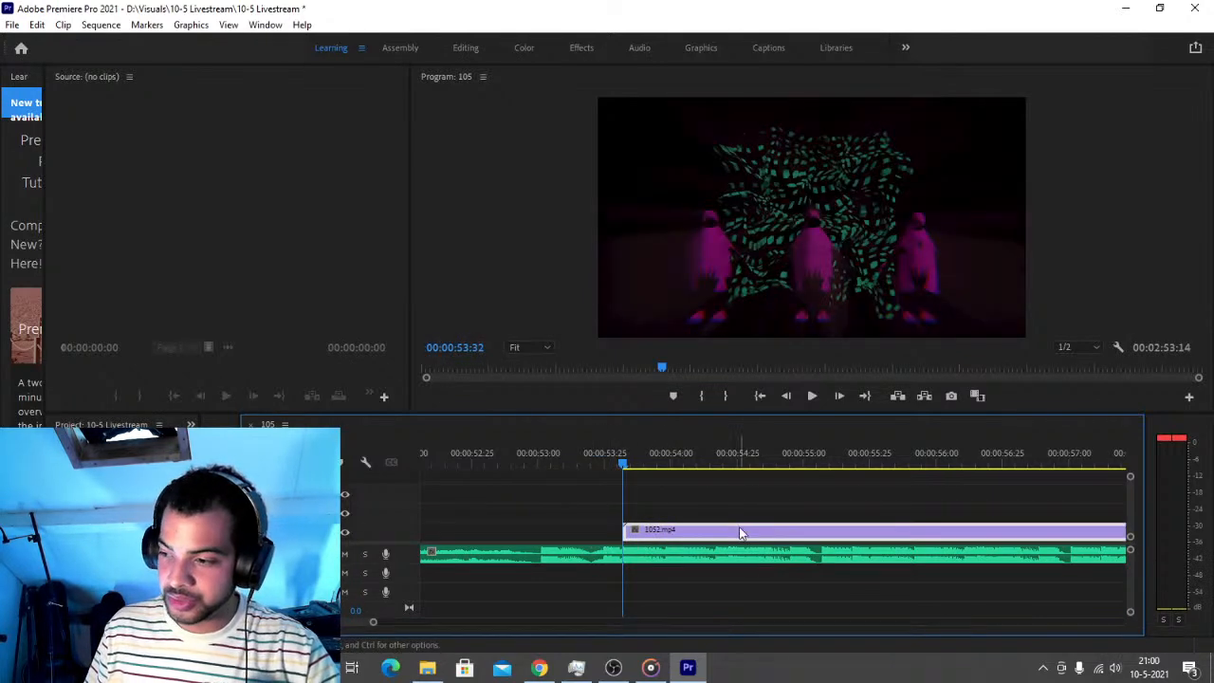
{"action": "key", "text": "ctrl+s"}
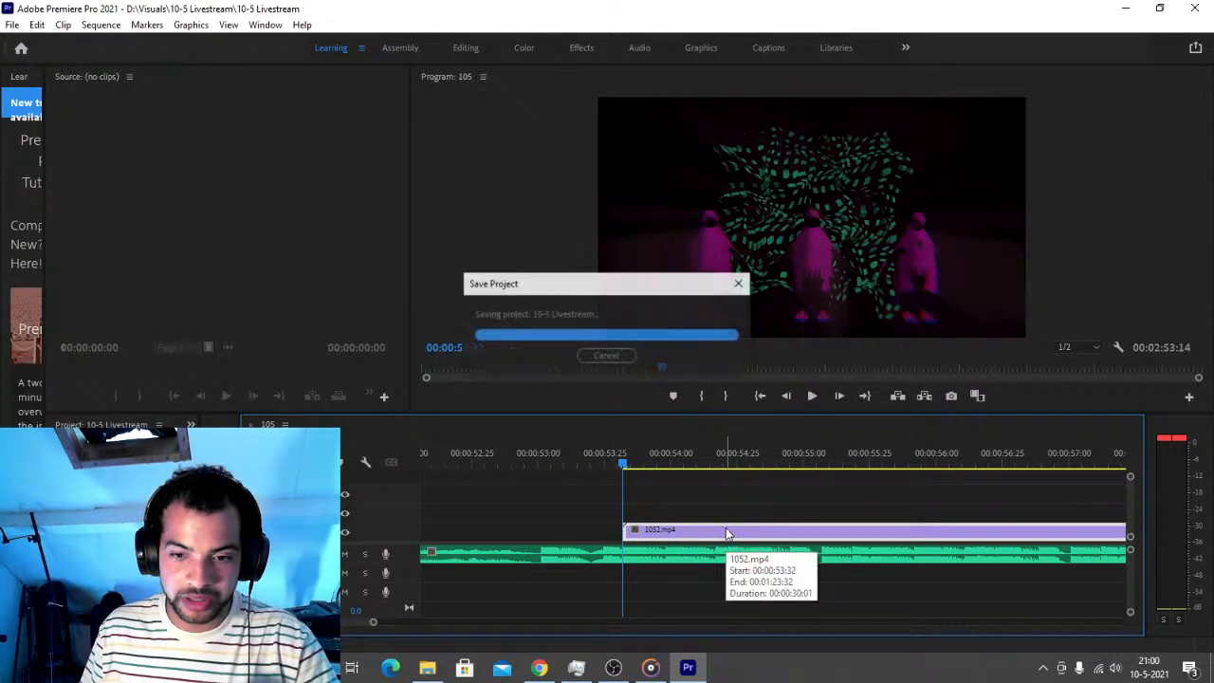
Bring the Curbi Logo Transparent image from File Explorer onto the second video track where the audio kicks in and play that spot
{"action": "left_click", "coordinate": [428, 669]}
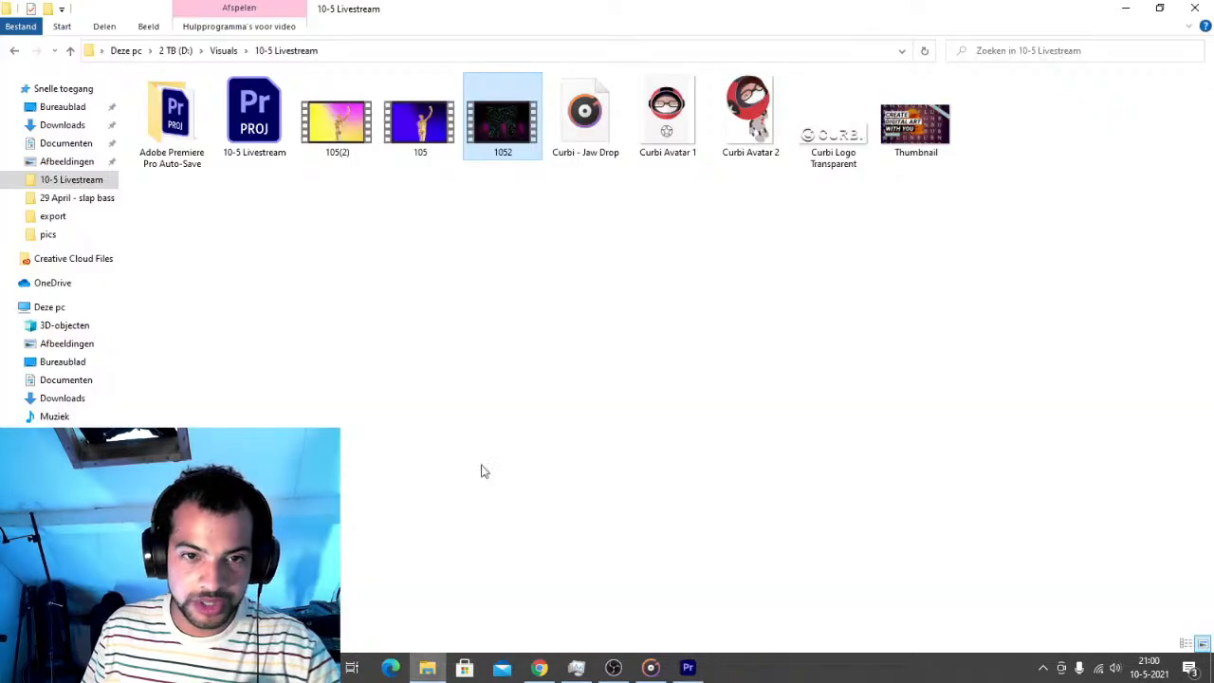
{"action": "left_click", "coordinate": [732, 326]}
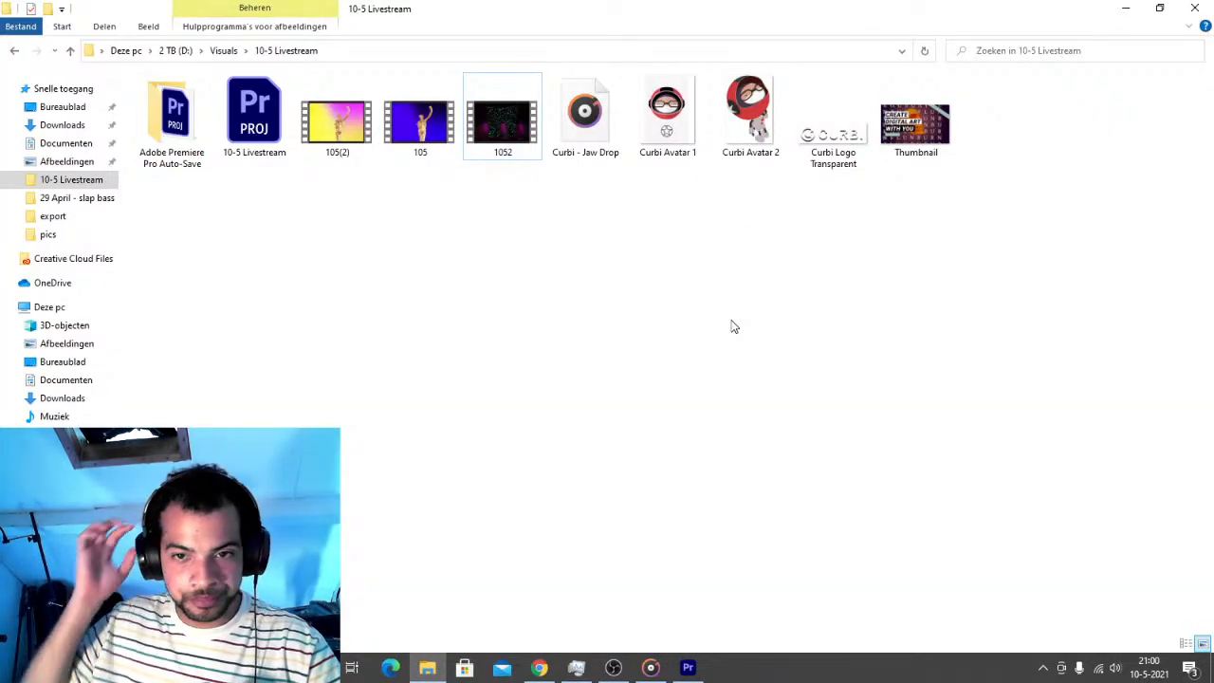
{"action": "left_click", "coordinate": [850, 133]}
{"action": "left_click_drag", "start_coordinate": [851, 143], "coordinate": [539, 507]}
{"action": "left_click", "coordinate": [524, 456]}
{"action": "key", "text": "space"}
{"action": "left_click", "coordinate": [529, 458]}
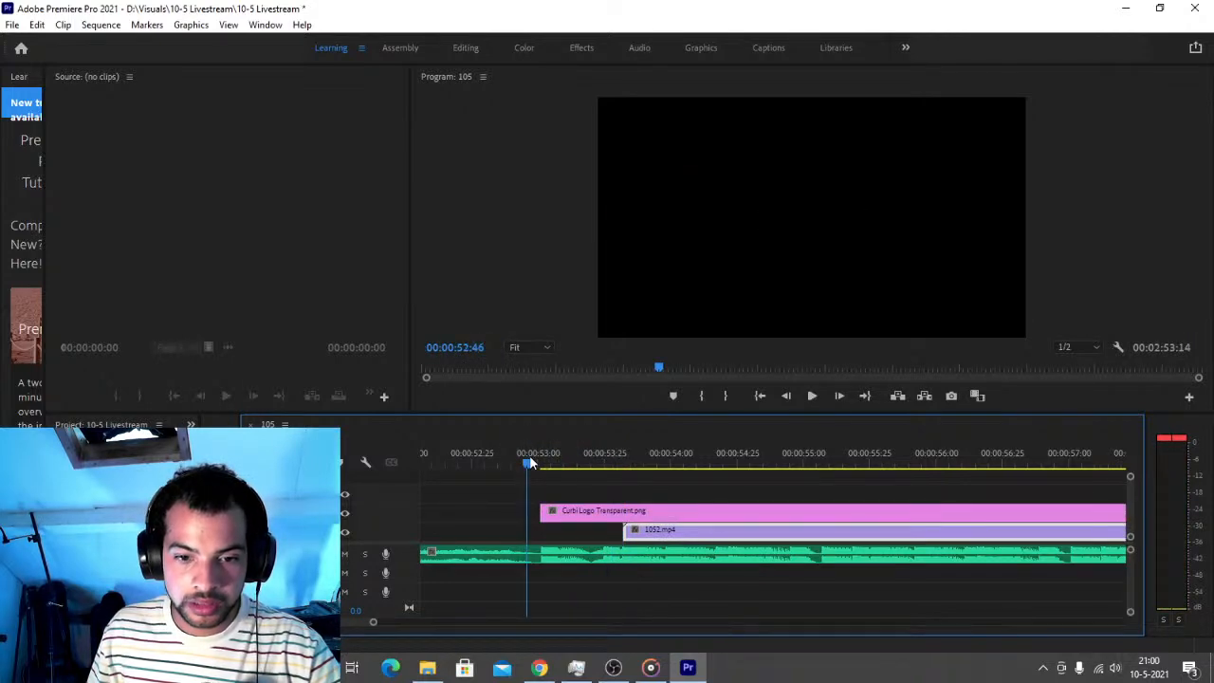
Cut the Curbi Logo Transparent.png clip at 00:00:53:08 and delete the part after the cut
{"action": "left_click_drag", "start_coordinate": [373, 624], "coordinate": [352, 627]}
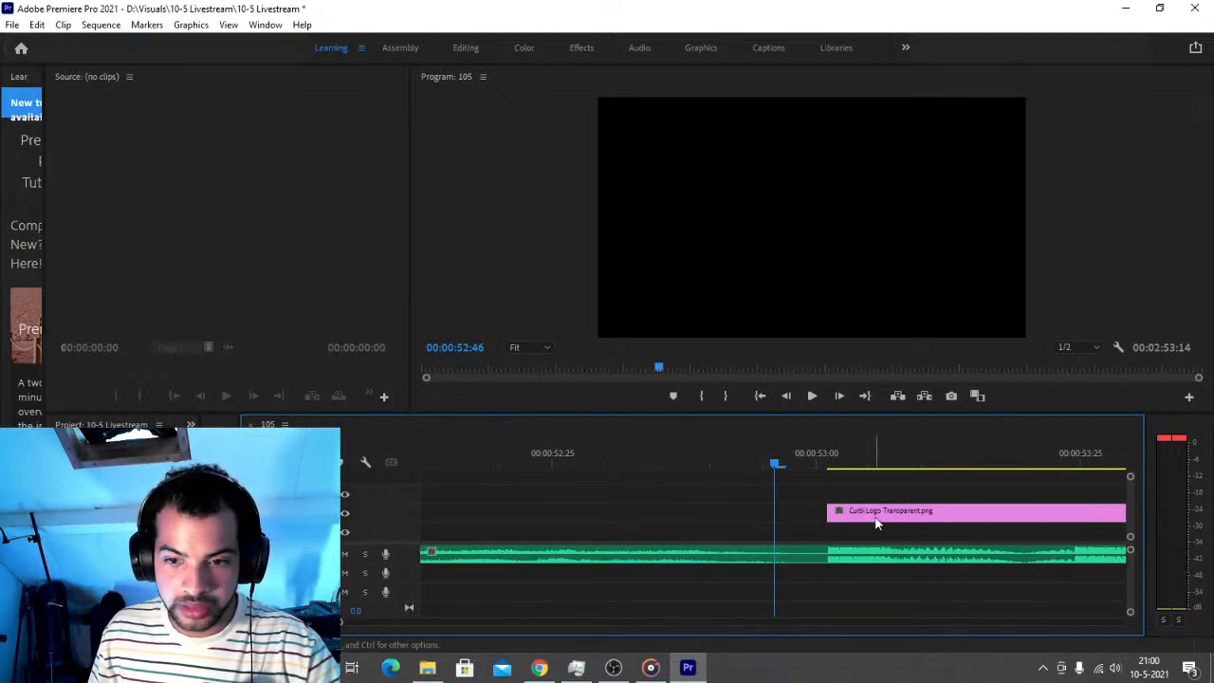
{"action": "left_click", "coordinate": [906, 511]}
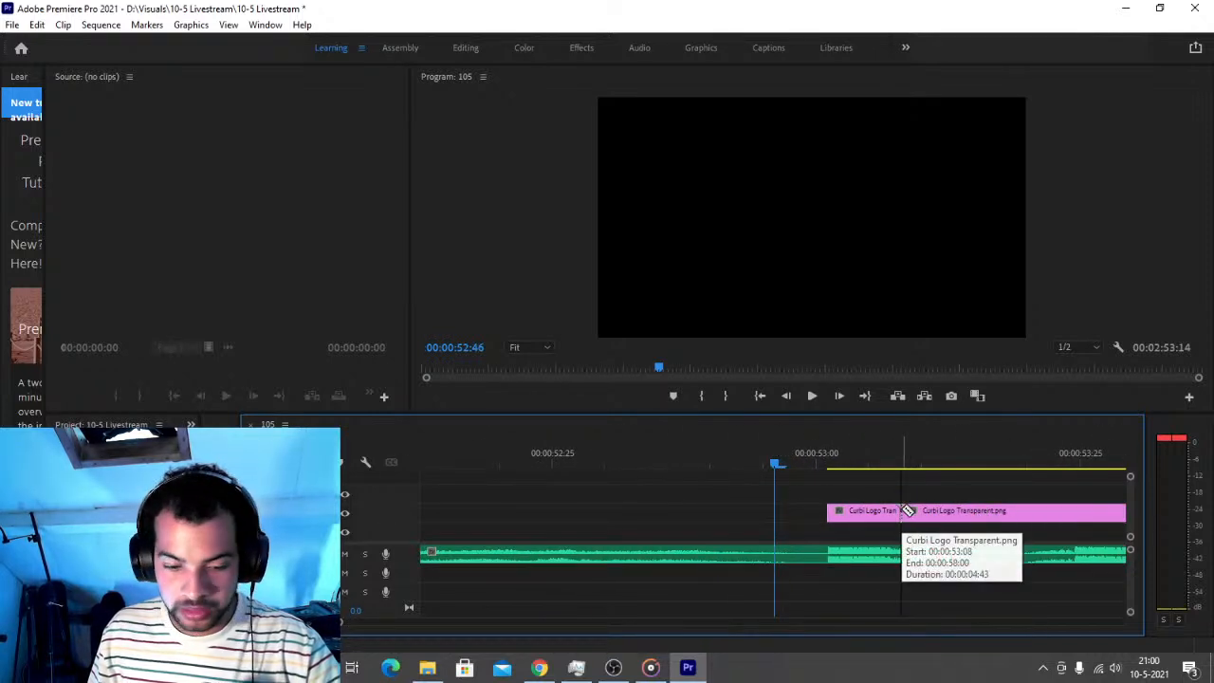
{"action": "key", "text": "Delete"}
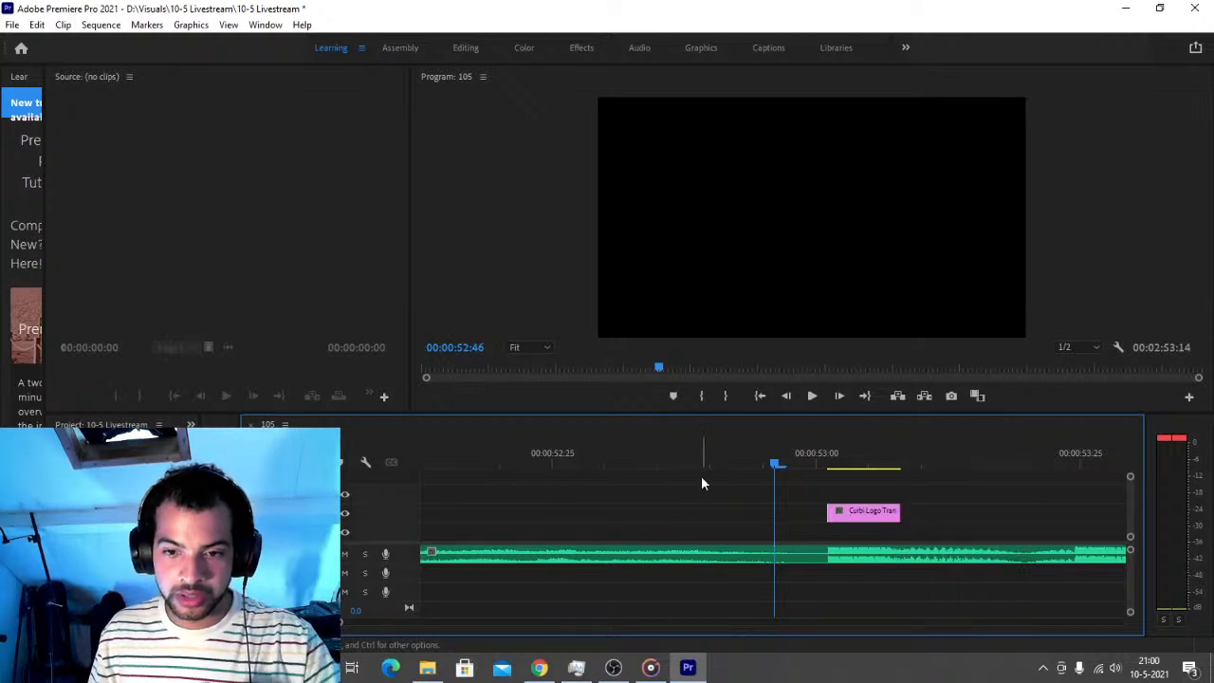
Play the passage from the short logo clip into the start of 1052.mp4 several times and save the project
{"action": "key", "text": "space"}
{"action": "key", "text": "space"}
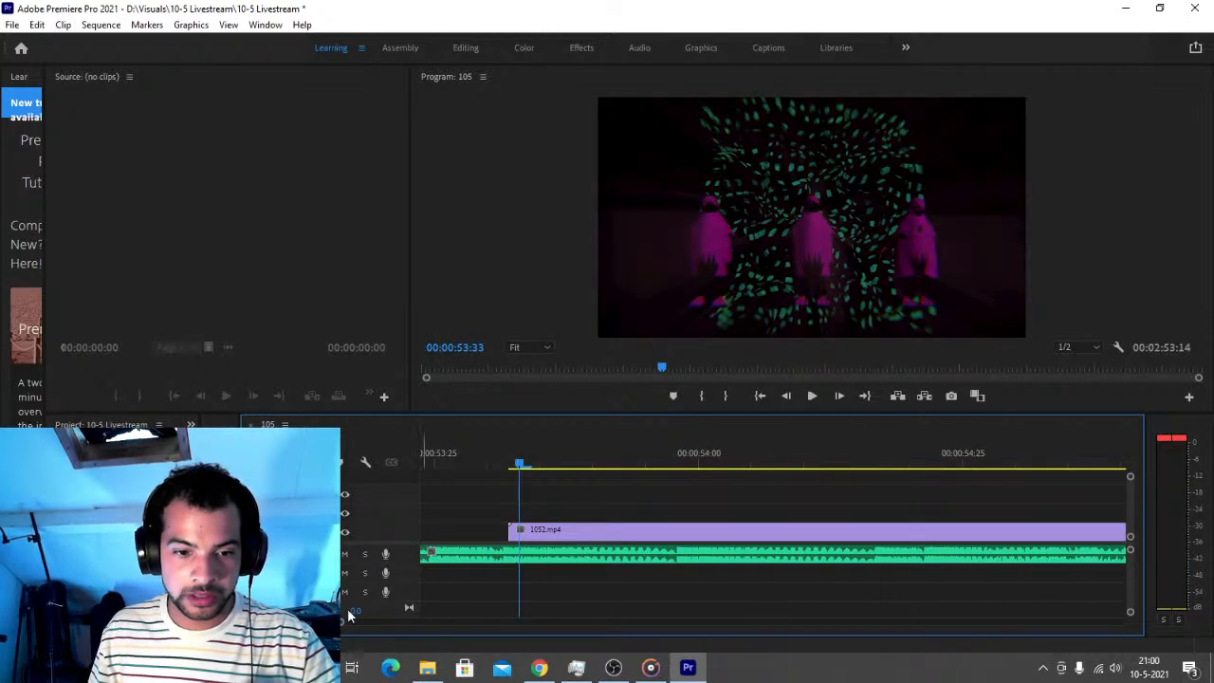
{"action": "left_click_drag", "start_coordinate": [343, 622], "coordinate": [356, 623]}
{"action": "left_click", "coordinate": [617, 453]}
{"action": "key", "text": "space"}
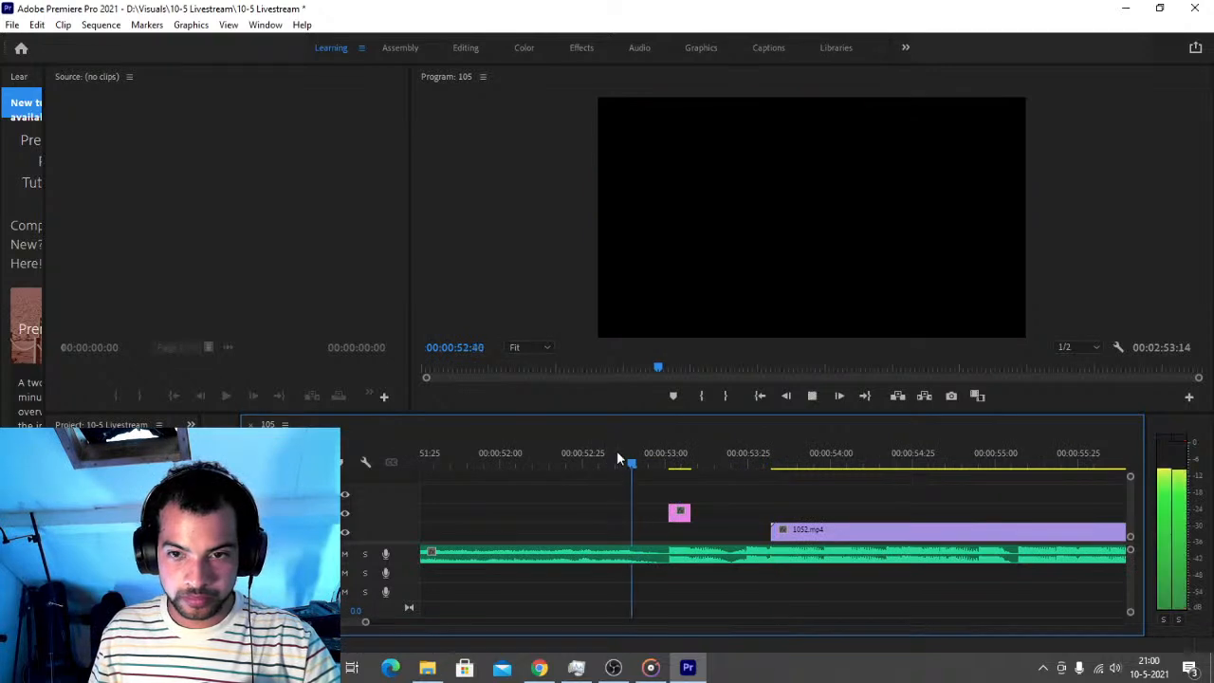
{"action": "key", "text": "space"}
{"action": "left_click", "coordinate": [646, 457]}
{"action": "key", "text": "space"}
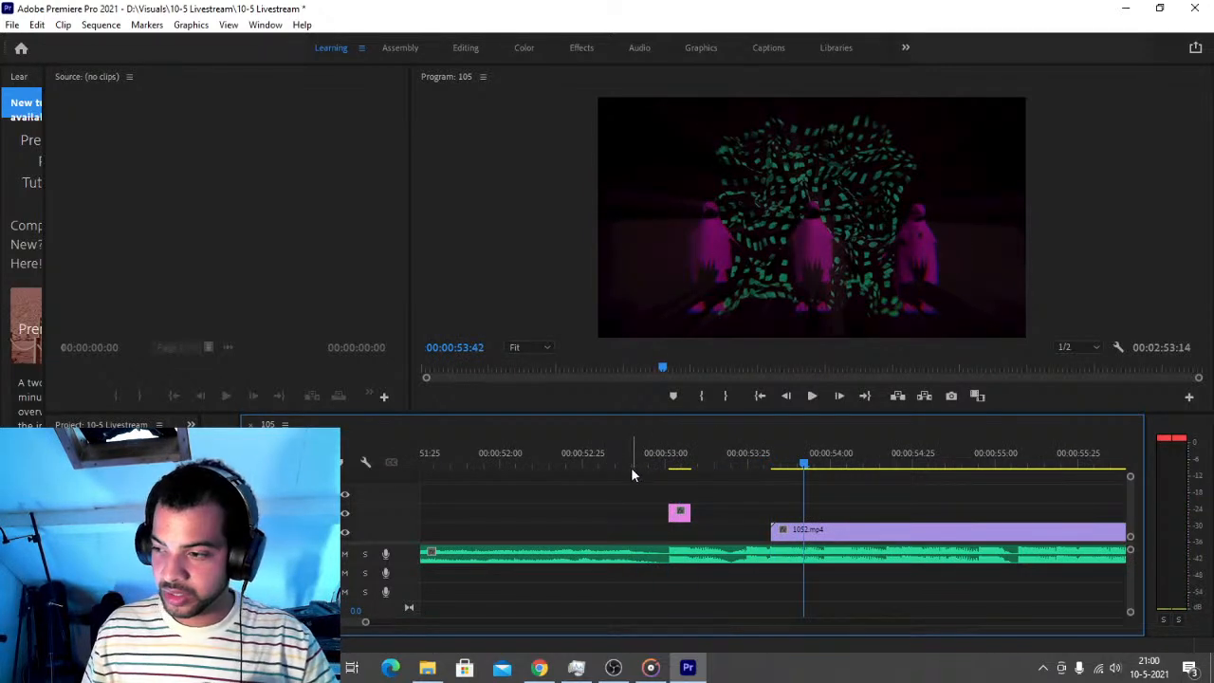
{"action": "key", "text": "ctrl+s"}
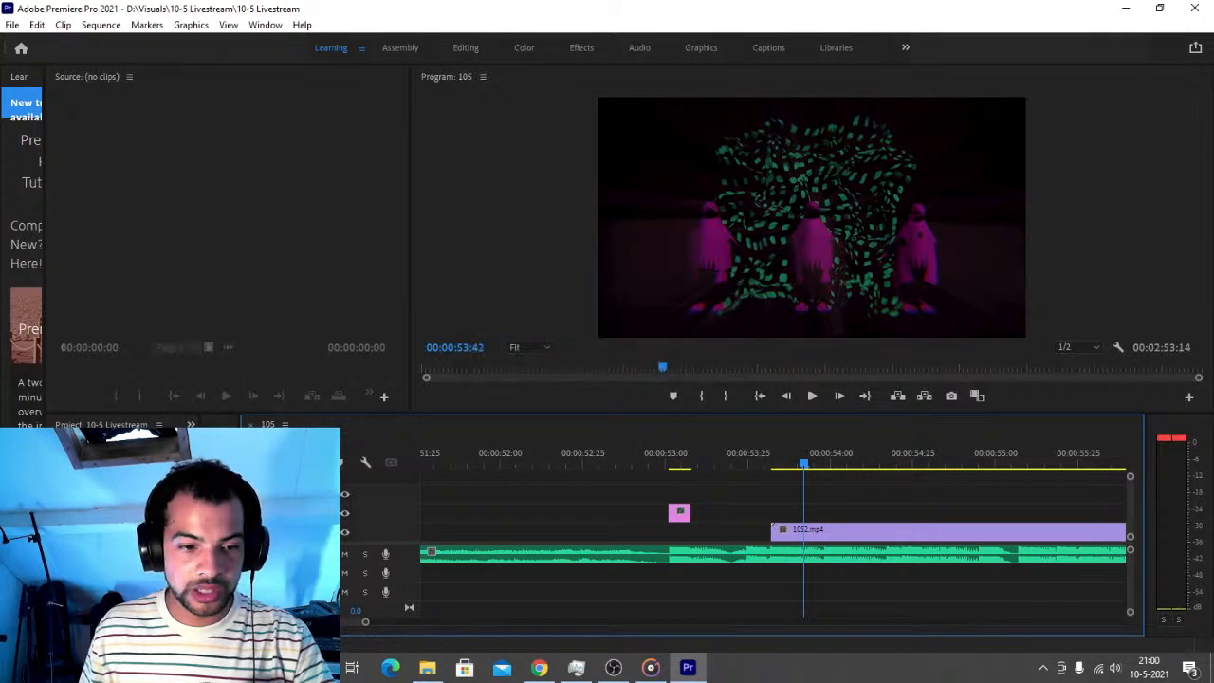
Open Paint and resize the blank white canvas to 1920 x 1080 pixels without keeping the aspect ratio
{"action": "key", "text": "super+s"}
{"action": "type", "text": "j"}
{"action": "key", "text": "BackSpace"}
{"action": "type", "text": "paint"}
{"action": "key", "text": "Return"}
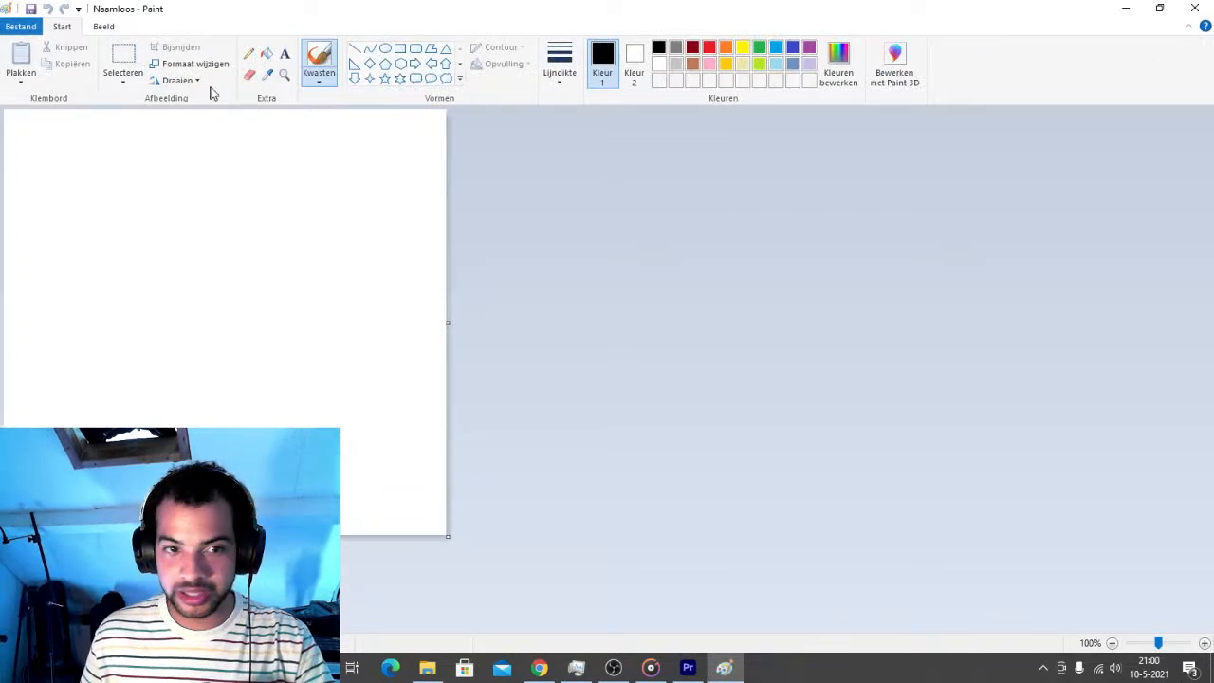
{"action": "left_click", "coordinate": [191, 63]}
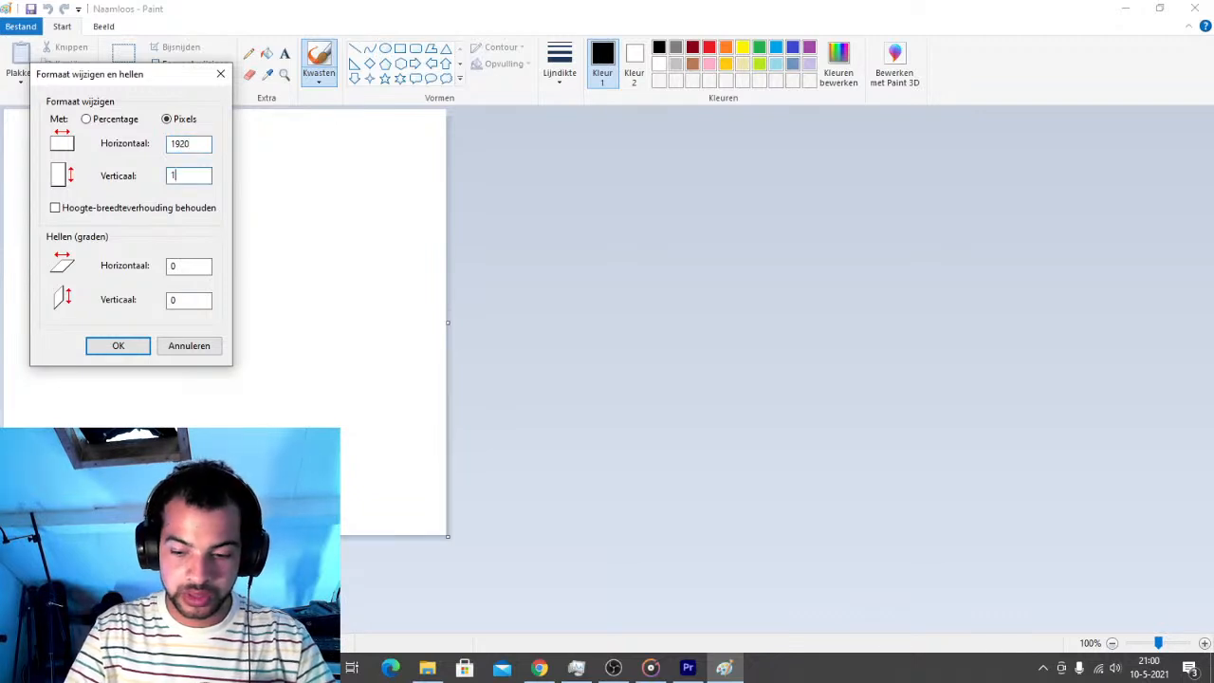
{"action": "key", "text": "Return"}
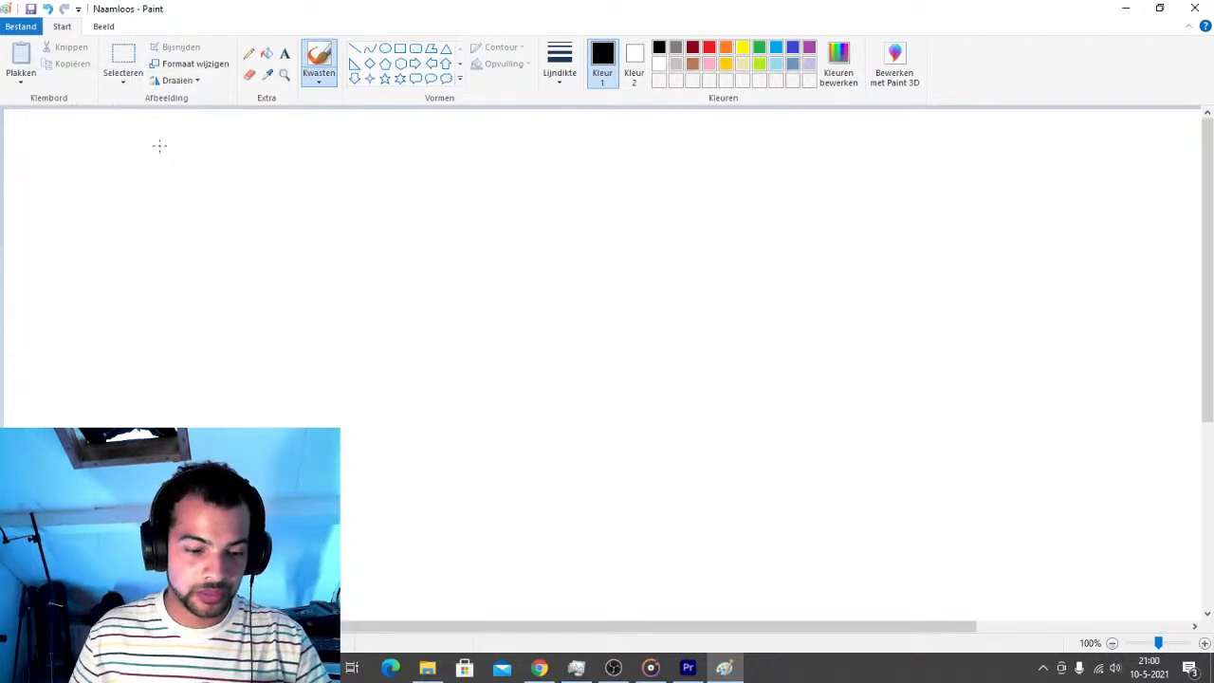
Save the blank canvas as a PNG named White in the 10-5 Livestream folder and close Paint
{"action": "key", "text": "ctrl+s"}
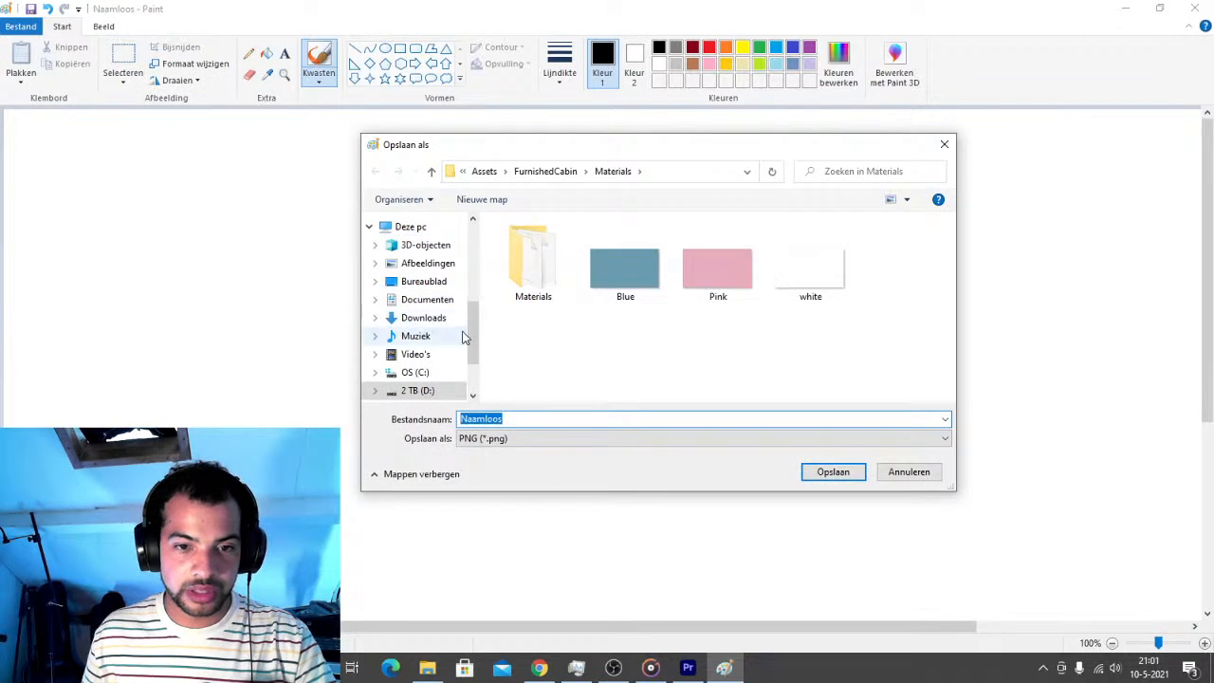
{"action": "left_click_drag", "start_coordinate": [475, 346], "coordinate": [474, 260]}
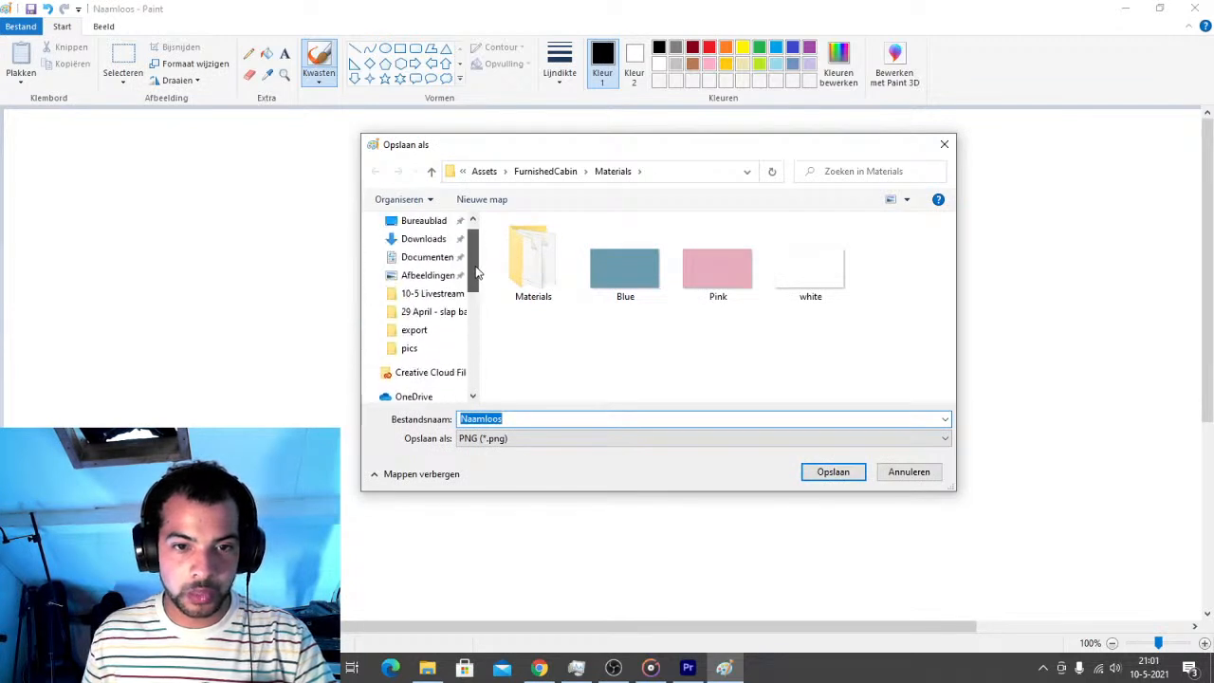
{"action": "left_click", "coordinate": [434, 294]}
{"action": "left_click", "coordinate": [519, 420]}
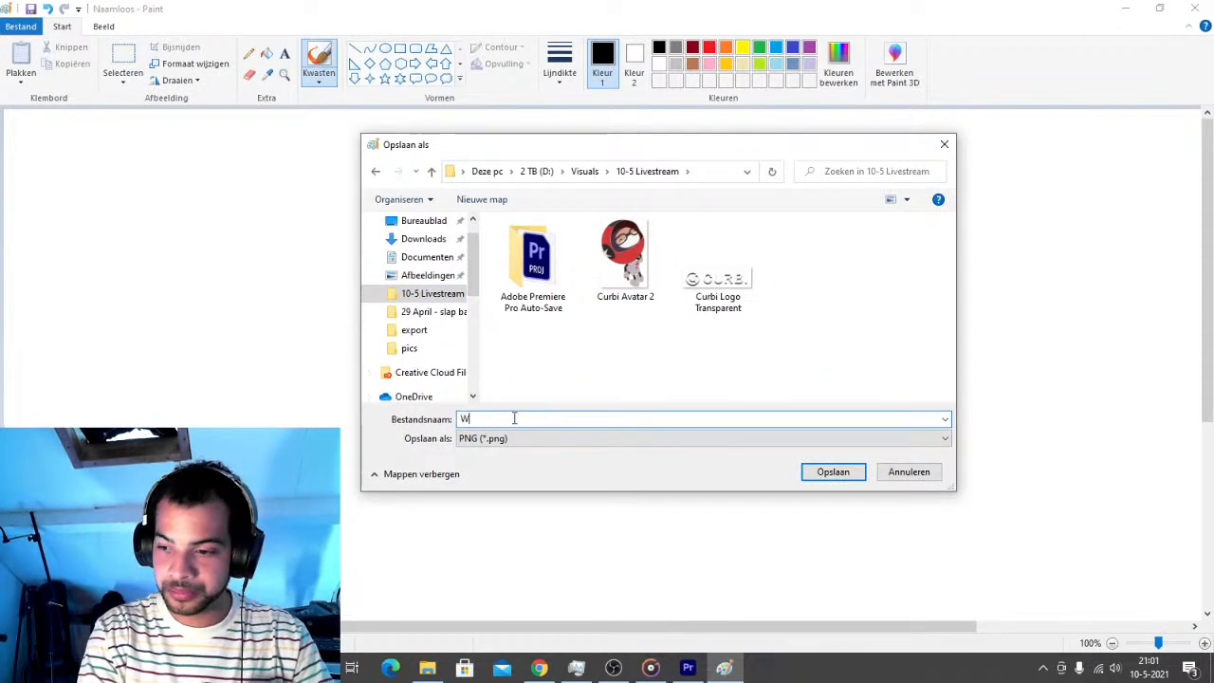
{"action": "type", "text": "Whit"}
{"action": "key", "text": "Return"}
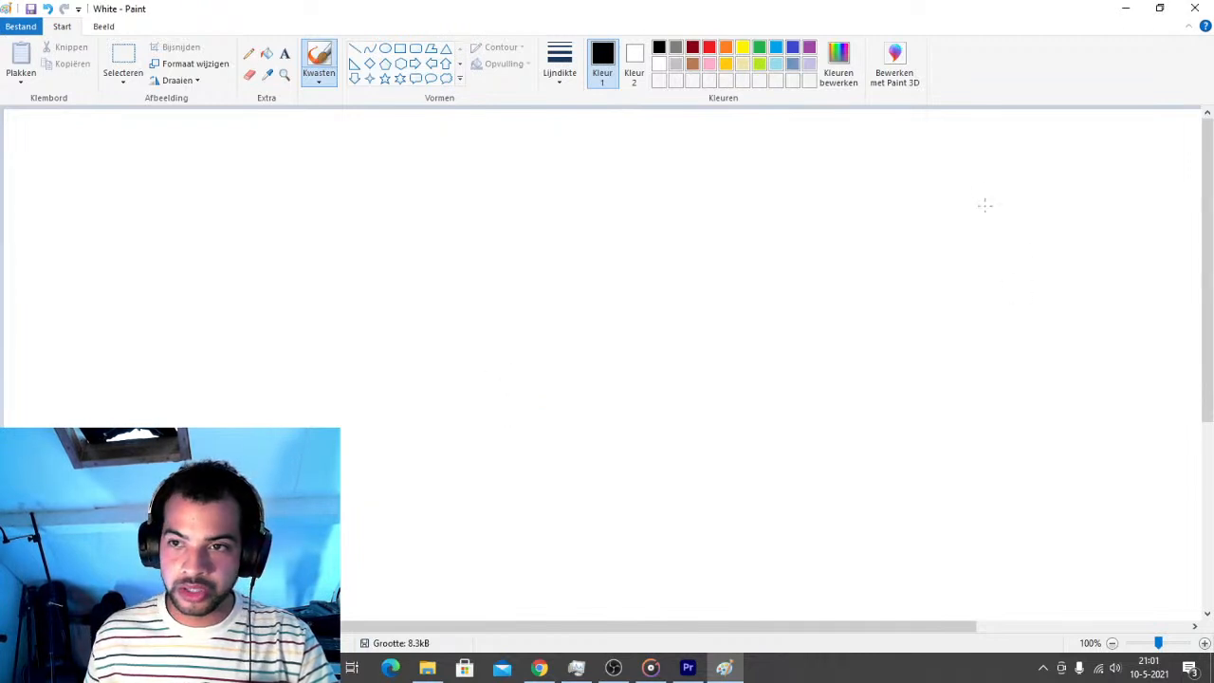
{"action": "left_click", "coordinate": [1197, 8]}
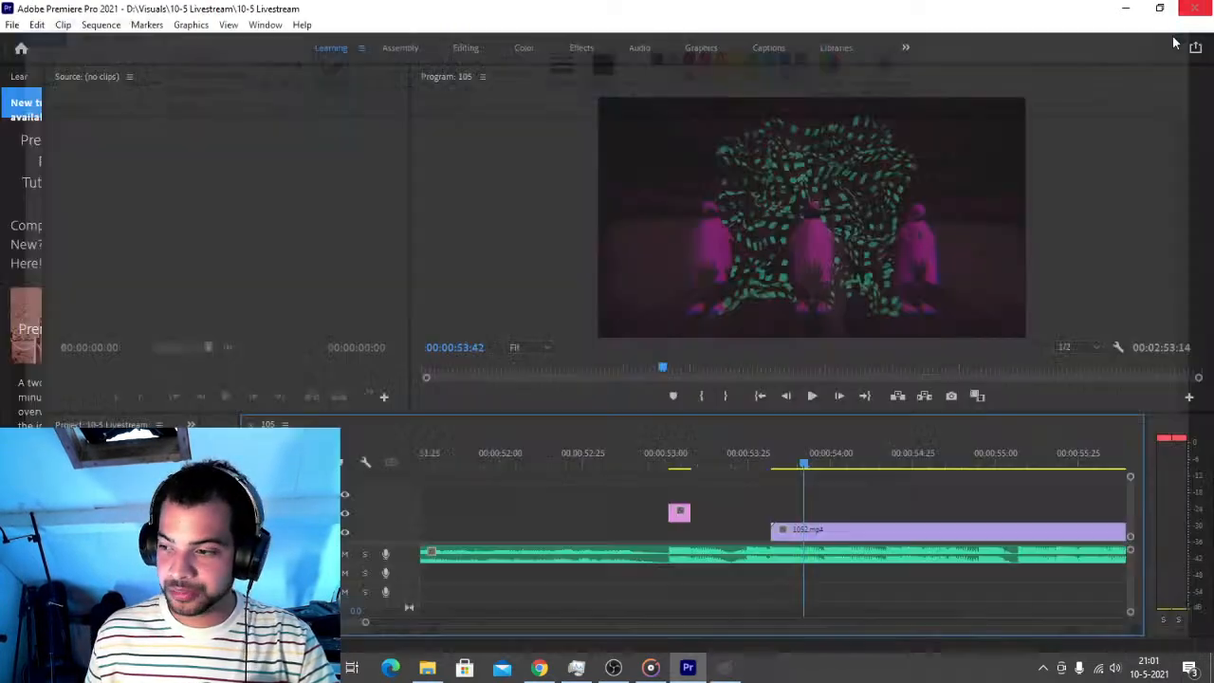
Bring the White image from File Explorer onto the third video track, starting at 00:00:53:24
{"action": "left_click", "coordinate": [427, 669]}
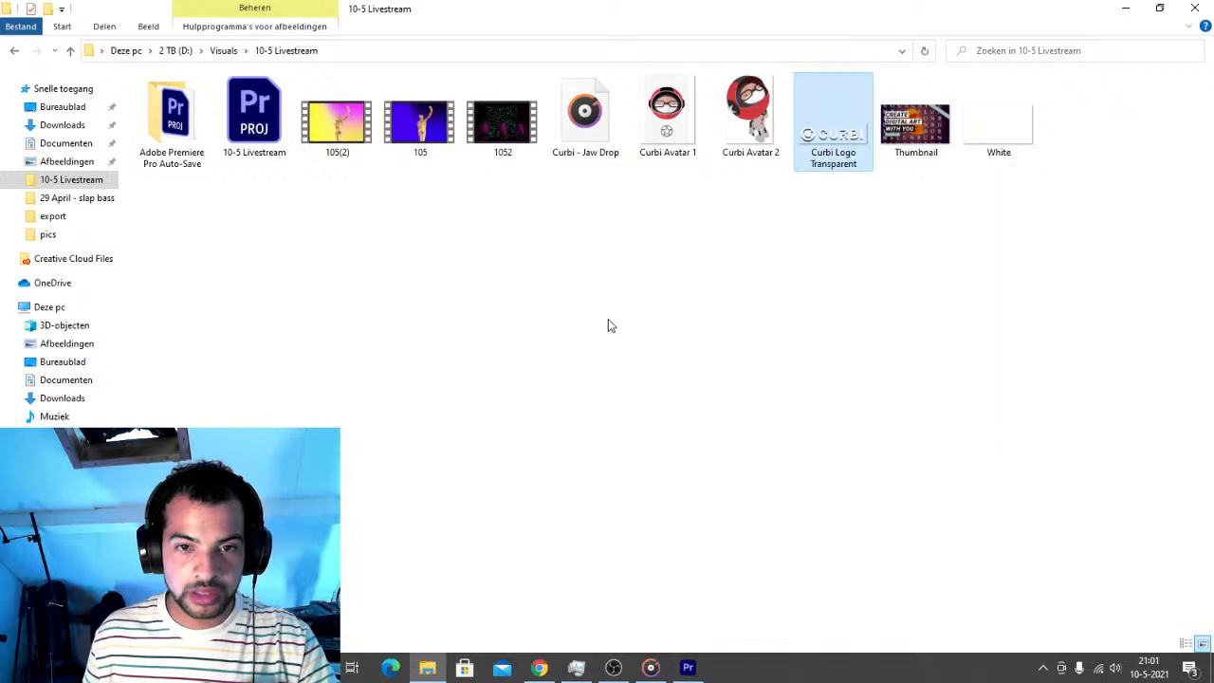
{"action": "left_click", "coordinate": [1000, 149]}
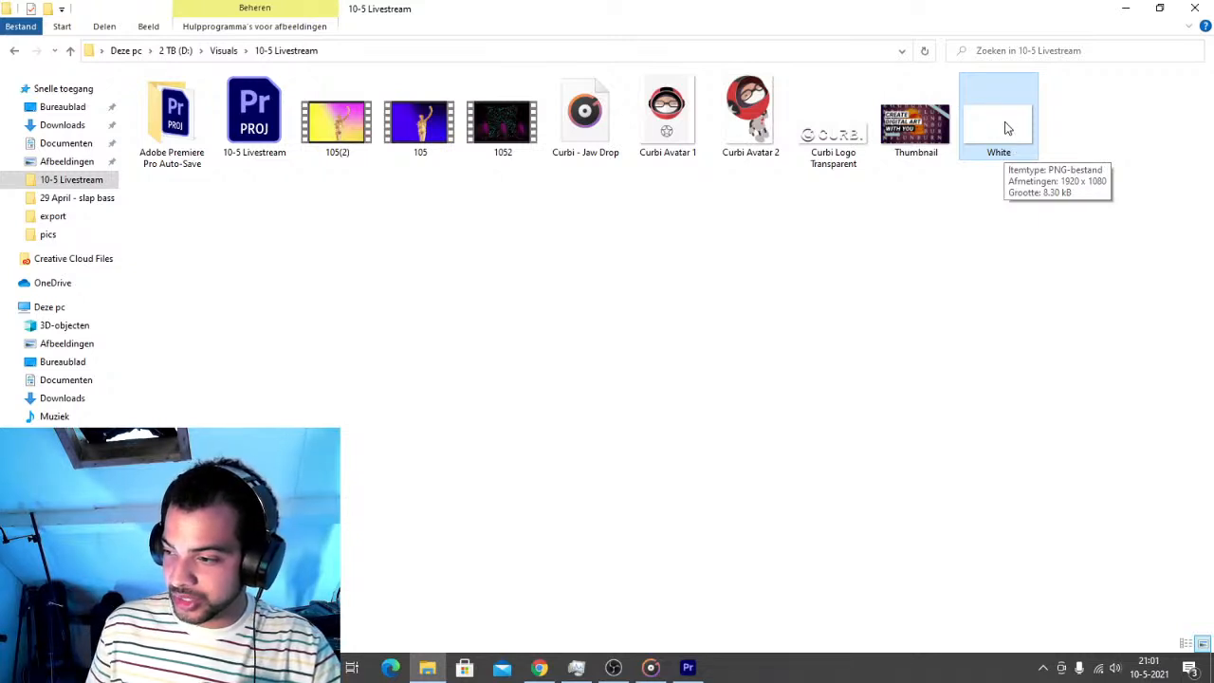
{"action": "left_click_drag", "start_coordinate": [1010, 139], "coordinate": [744, 483]}
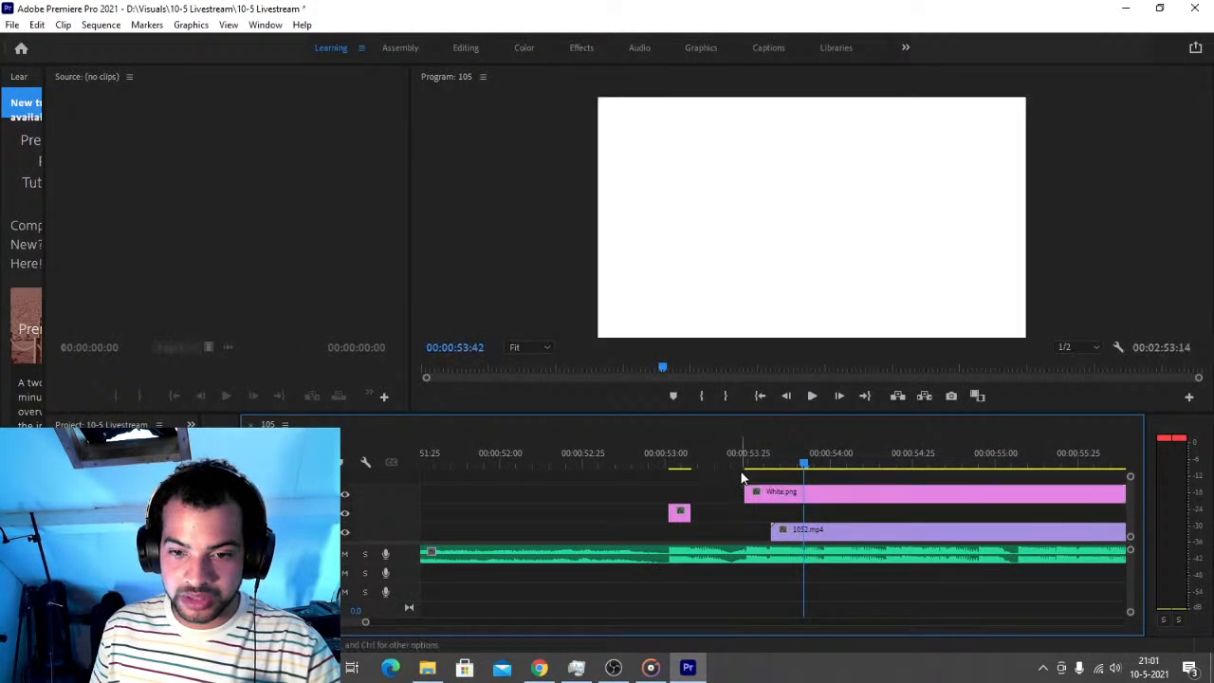
Place the playhead at 00:00:53:25 and try to shift the White.png clip slightly to match the beat
{"action": "left_click", "coordinate": [738, 452]}
{"action": "scroll", "coordinate": [663, 557], "scroll_direction": "down", "scroll_amount": 2}
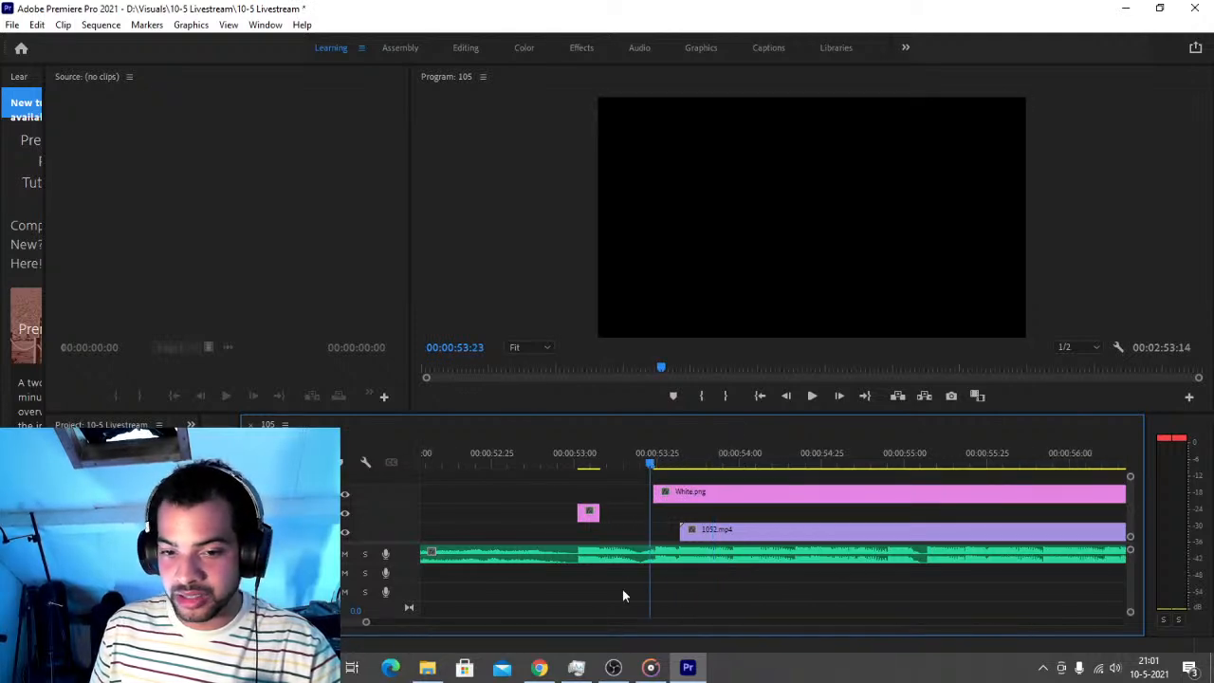
{"action": "left_click_drag", "start_coordinate": [366, 623], "coordinate": [346, 628]}
{"action": "left_click", "coordinate": [800, 465]}
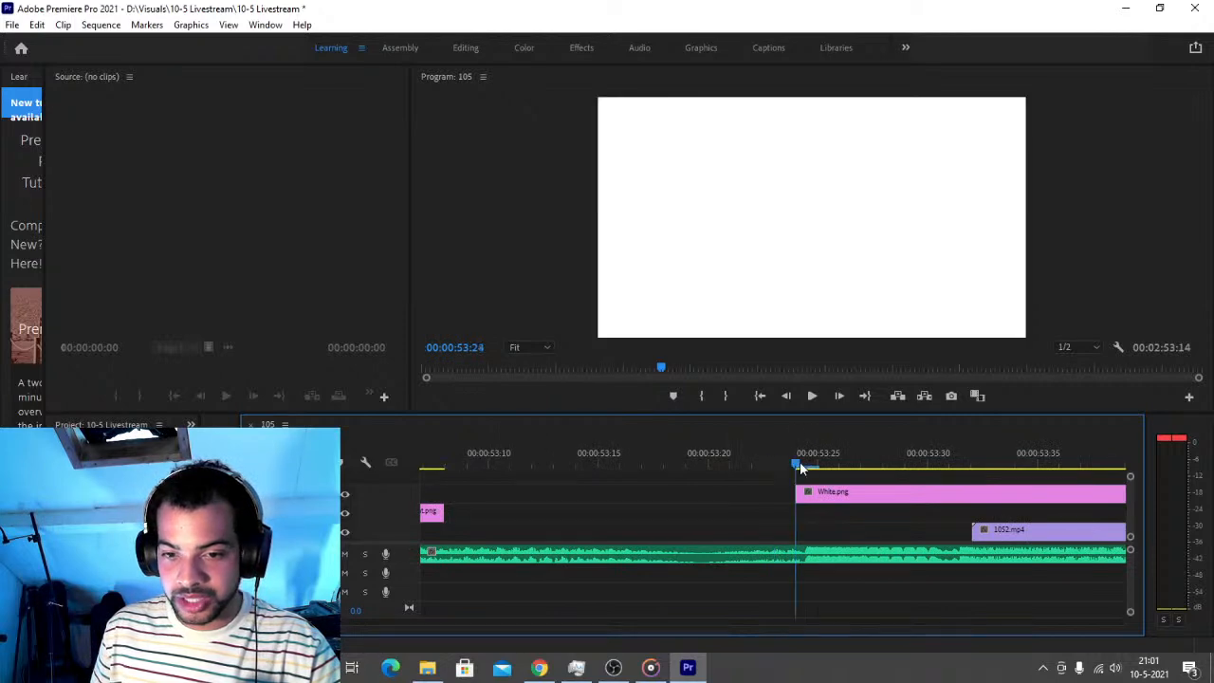
{"action": "left_click", "coordinate": [814, 468]}
{"action": "left_click_drag", "start_coordinate": [826, 492], "coordinate": [843, 500]}
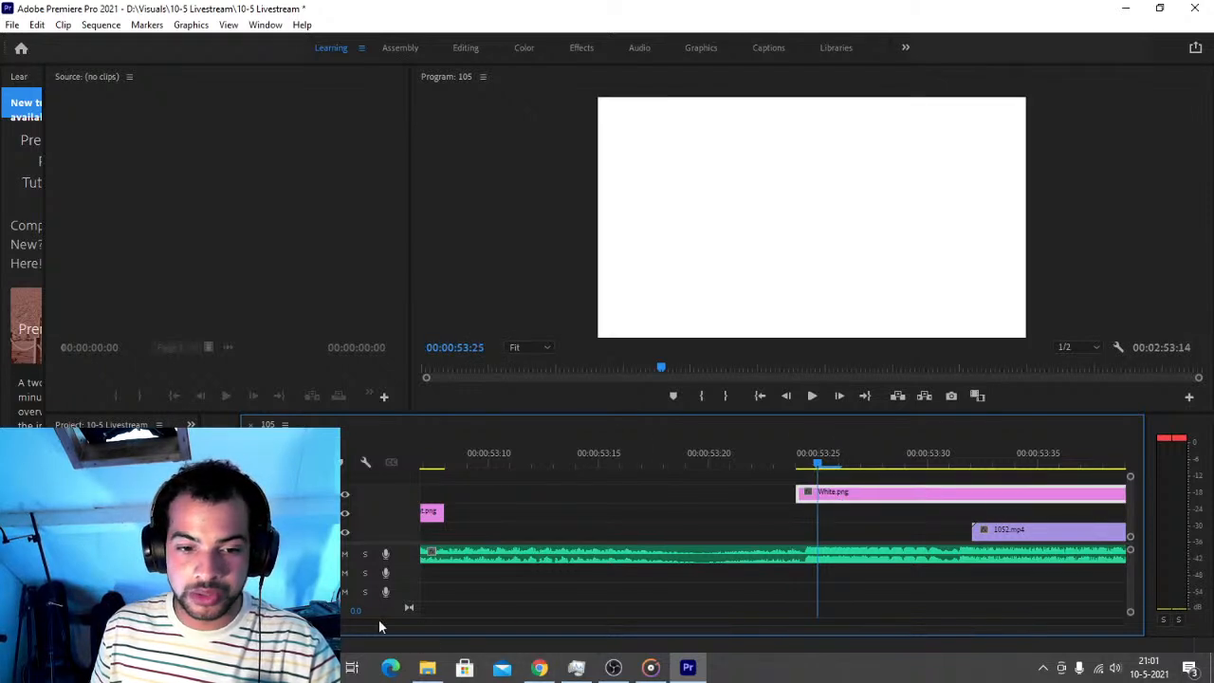
Trim the White.png clip to end at about 00:00:53:28, place it on the logo clip's track, and save the project
{"action": "left_click_drag", "start_coordinate": [337, 623], "coordinate": [381, 627]}
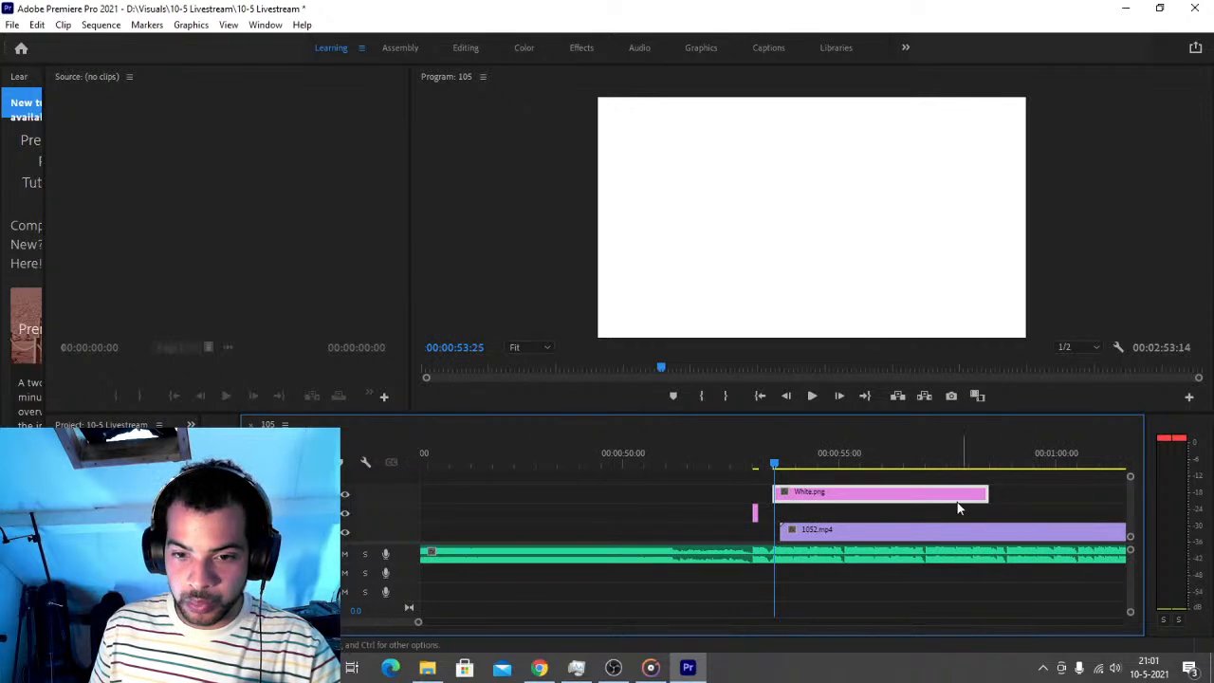
{"action": "left_click_drag", "start_coordinate": [985, 493], "coordinate": [775, 492]}
{"action": "left_click_drag", "start_coordinate": [419, 625], "coordinate": [367, 627]}
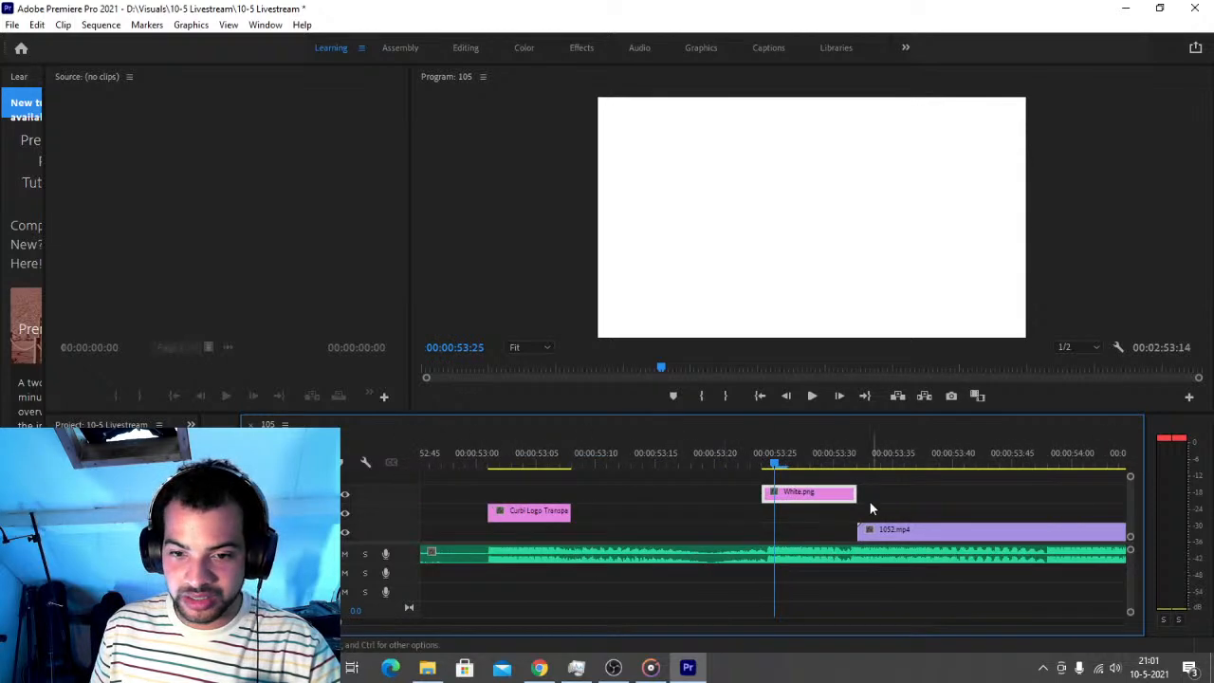
{"action": "left_click_drag", "start_coordinate": [853, 494], "coordinate": [808, 495]}
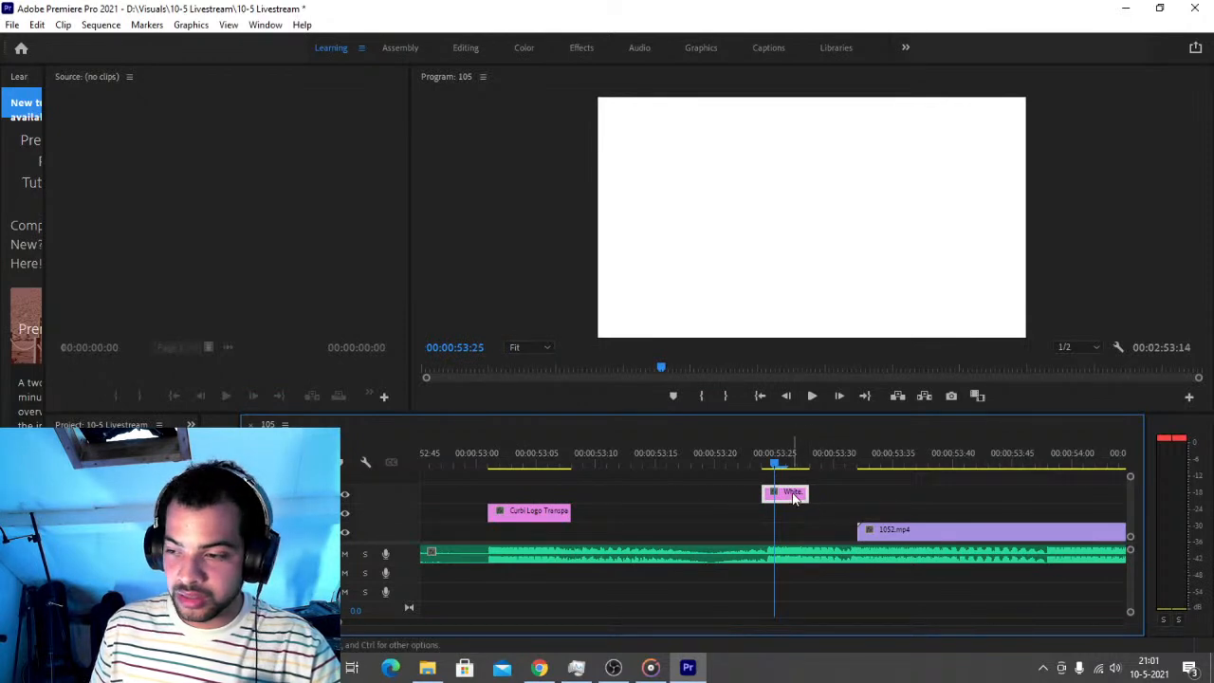
{"action": "left_click_drag", "start_coordinate": [795, 498], "coordinate": [793, 514]}
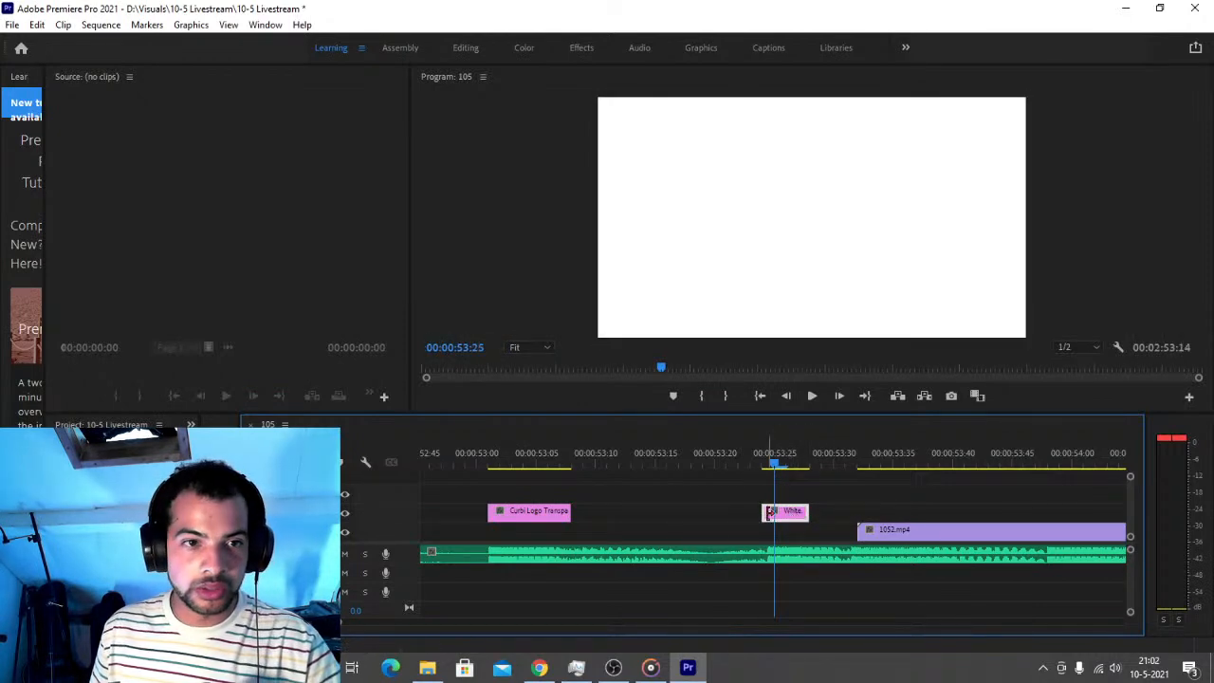
{"action": "key", "text": "ctrl+s"}
{"action": "left_click", "coordinate": [189, 25]}
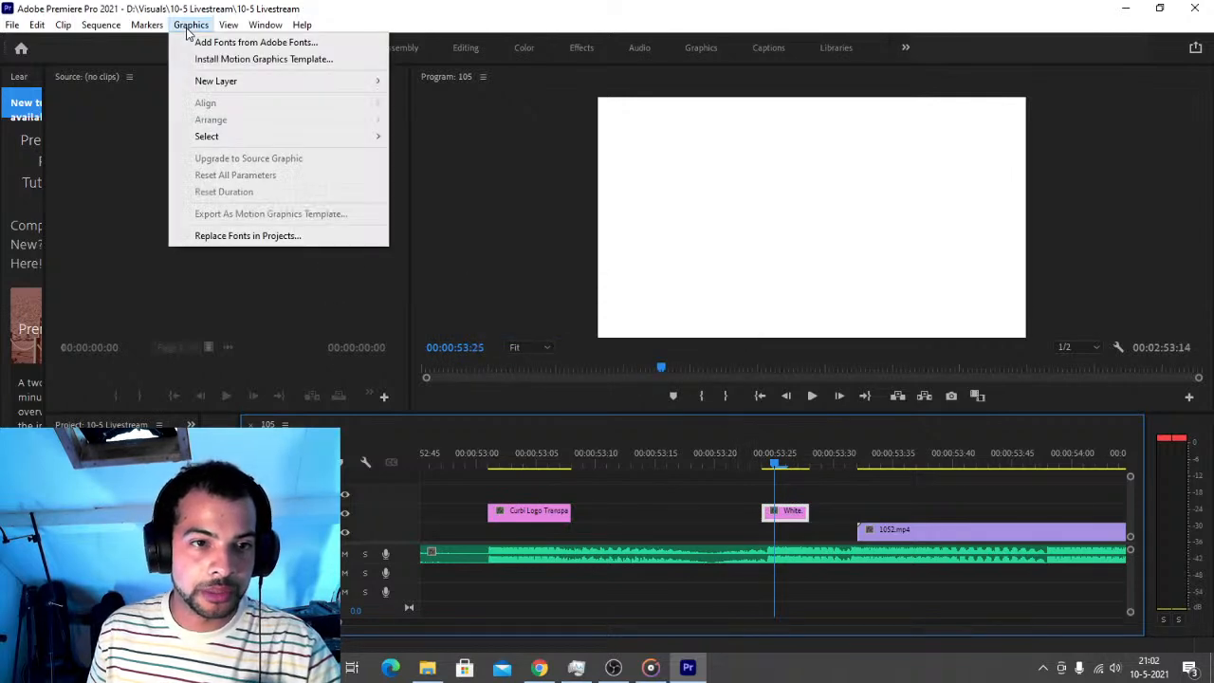
{"action": "mouse_move", "coordinate": [360, 82]}
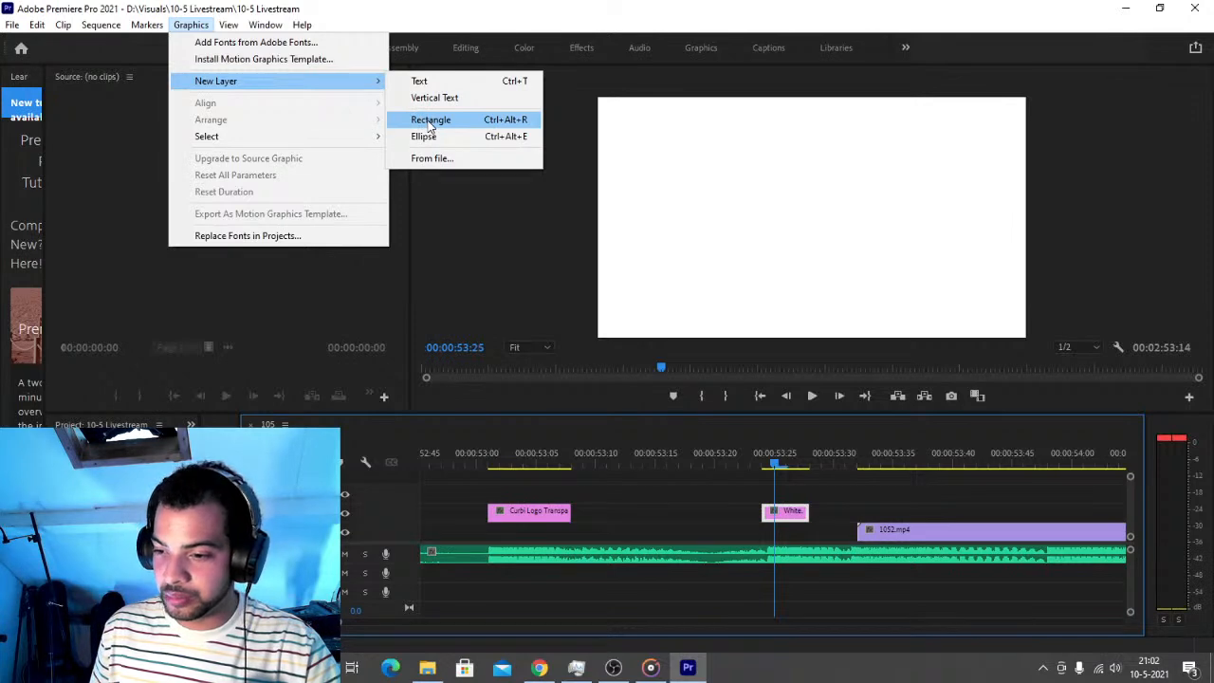
{"action": "left_click", "coordinate": [668, 483]}
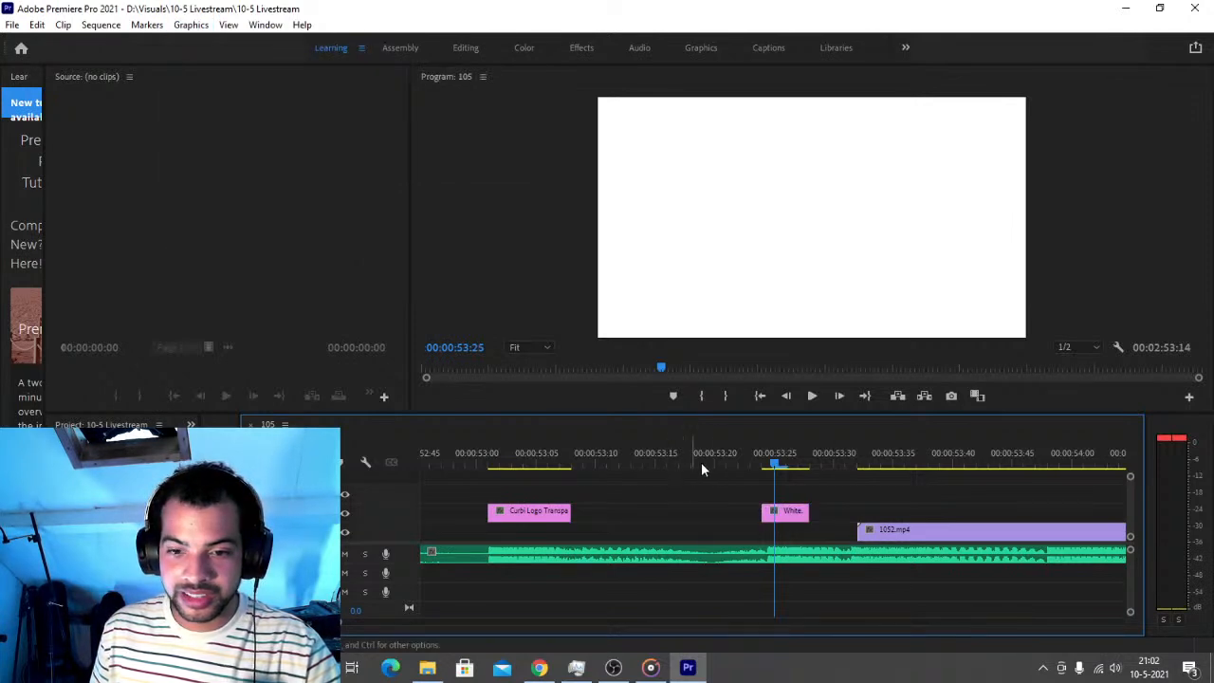
Play back the white flash and trim the end of White.png to 00:00:53:27
{"action": "left_click", "coordinate": [456, 462]}
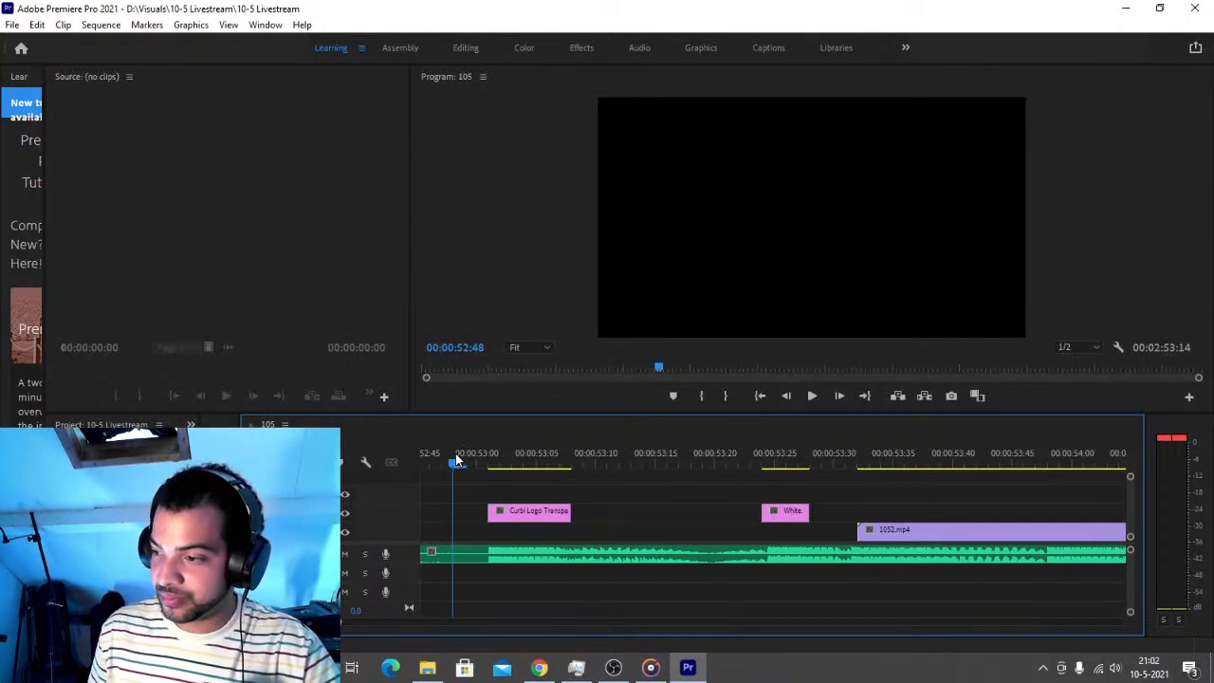
{"action": "key", "text": "space"}
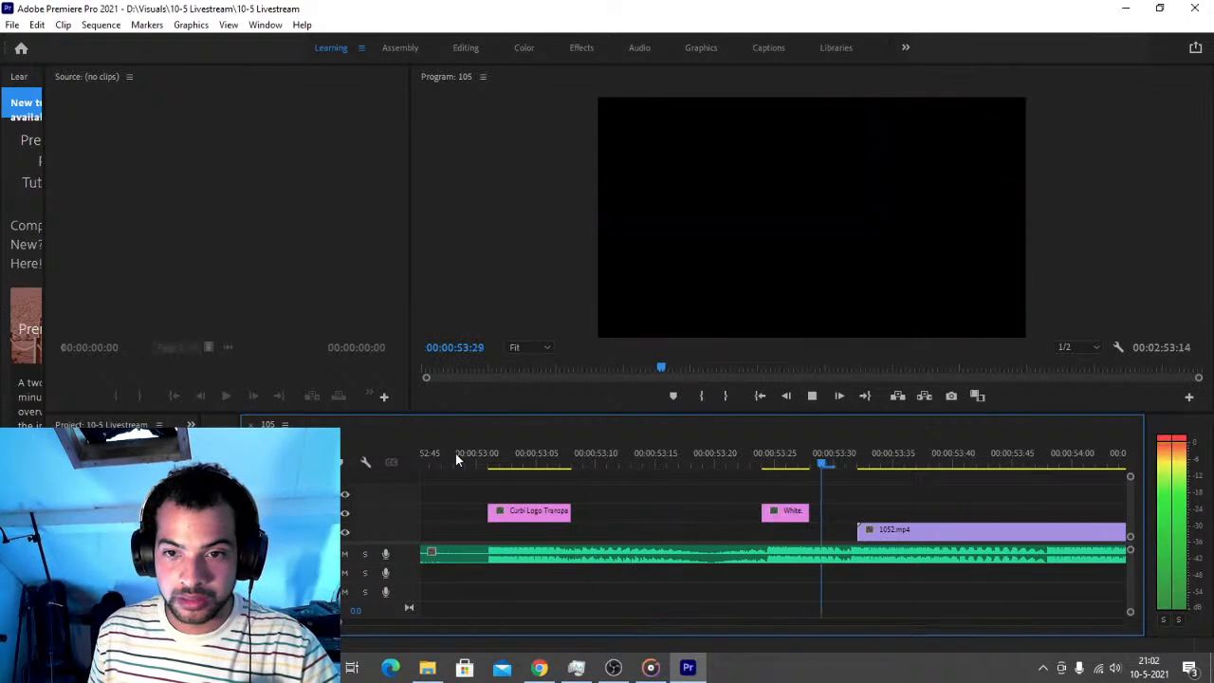
{"action": "left_click_drag", "start_coordinate": [340, 625], "coordinate": [351, 624]}
{"action": "left_click", "coordinate": [622, 465]}
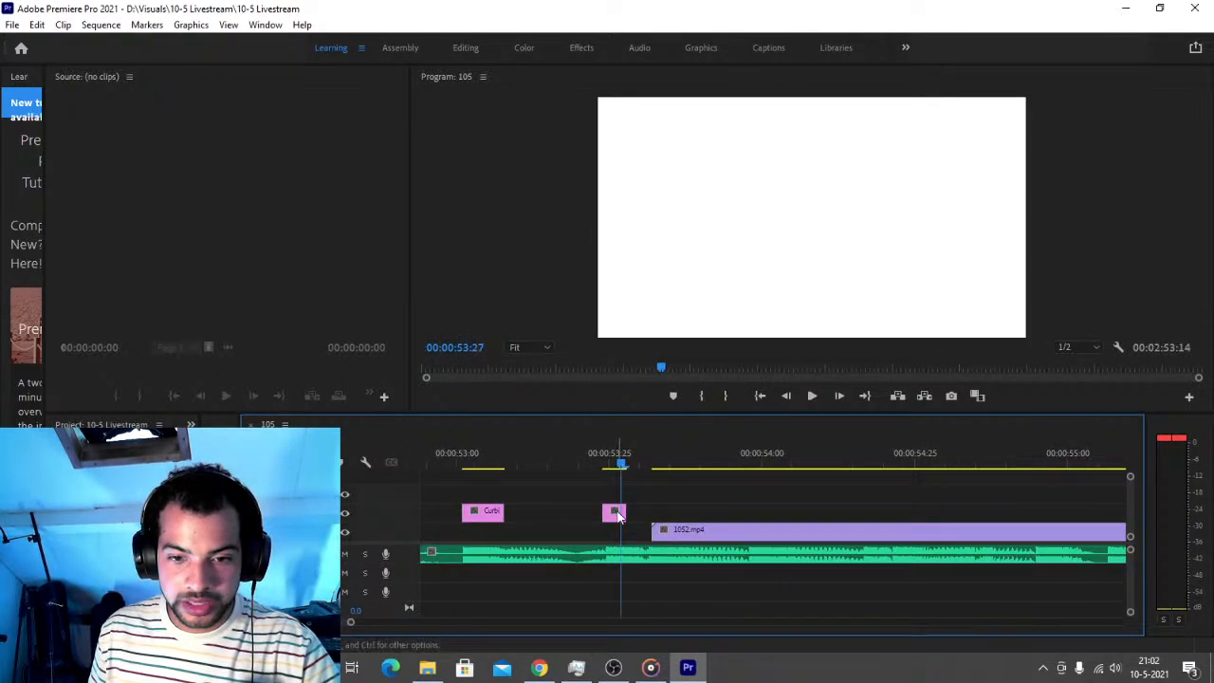
{"action": "left_click_drag", "start_coordinate": [625, 513], "coordinate": [620, 513]}
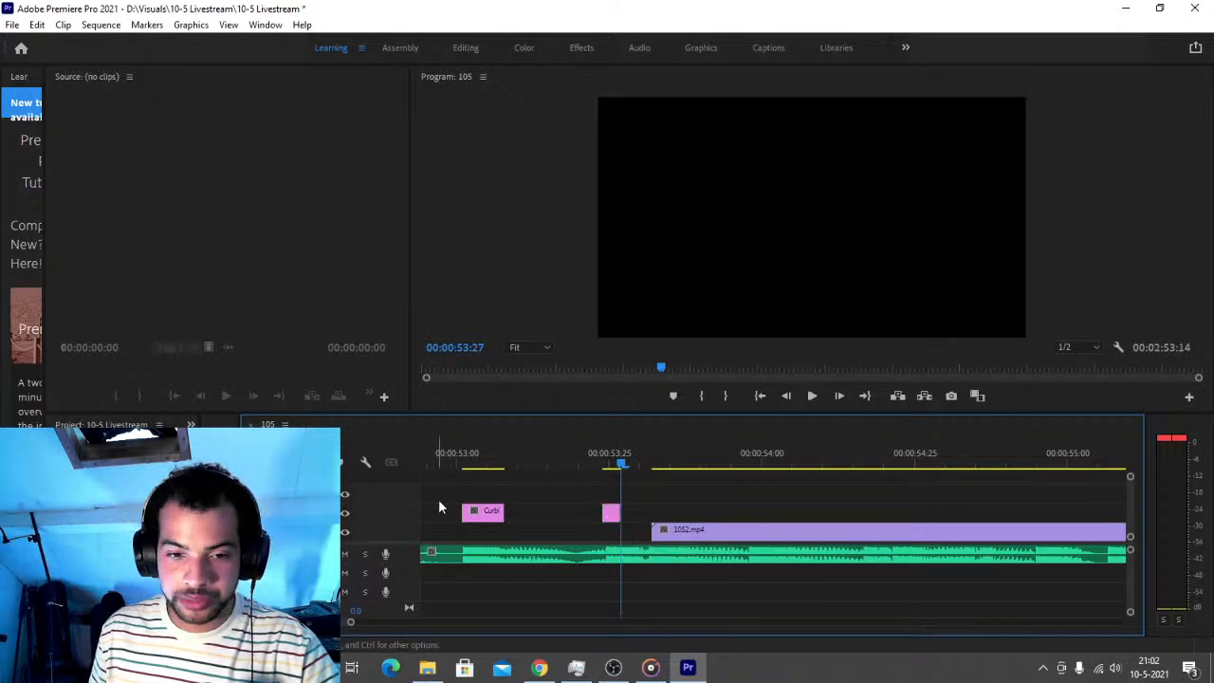
Play the section from about 00:00:52 to 00:00:54:30 repeatedly to check the logo, flash and 1052.mp4 timing against the music
{"action": "left_click_drag", "start_coordinate": [353, 628], "coordinate": [378, 622]}
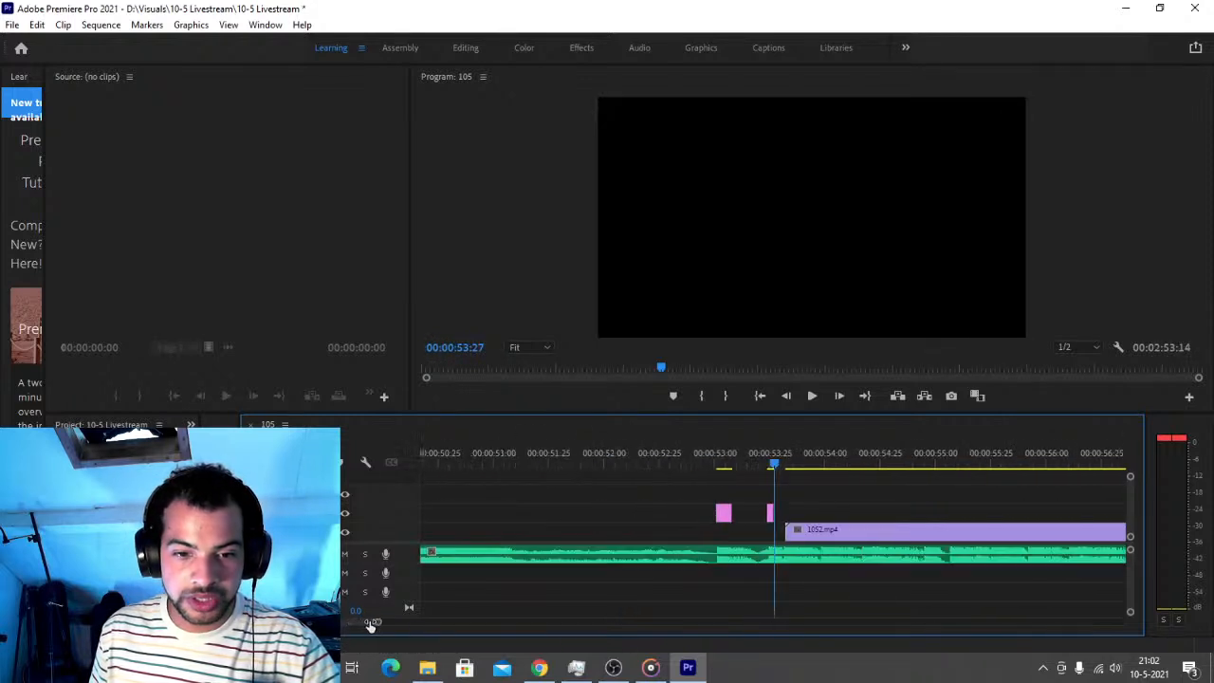
{"action": "left_click", "coordinate": [601, 455]}
{"action": "key", "text": "space"}
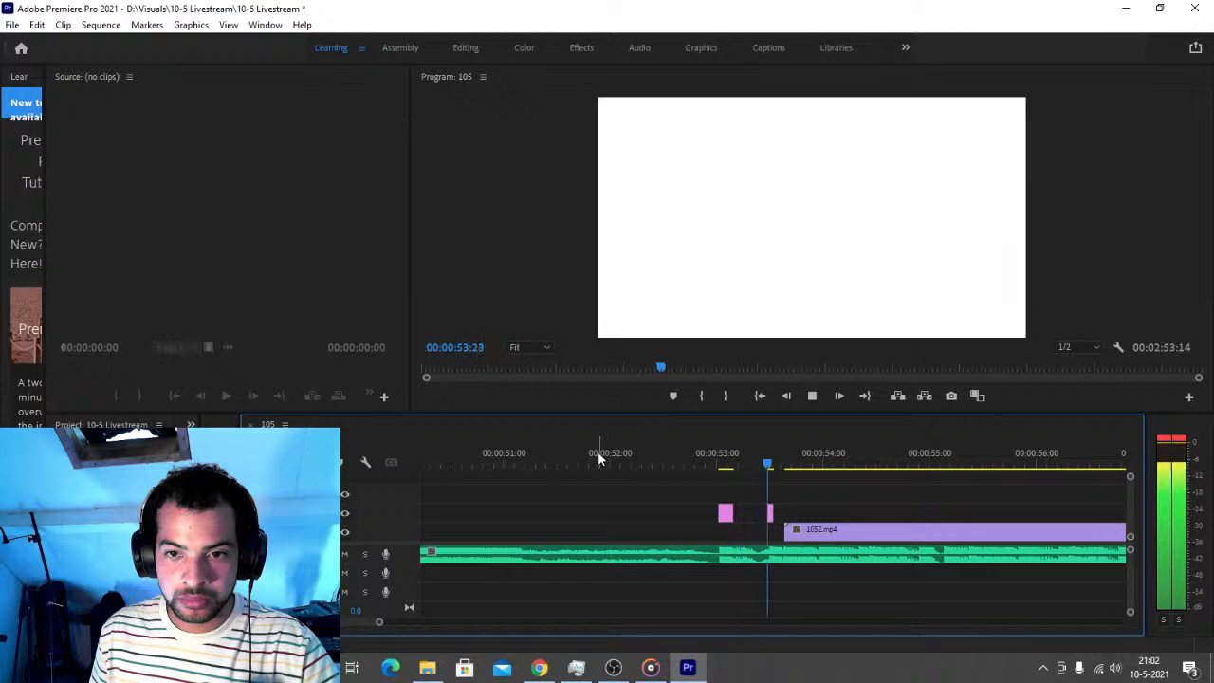
{"action": "left_click", "coordinate": [621, 453]}
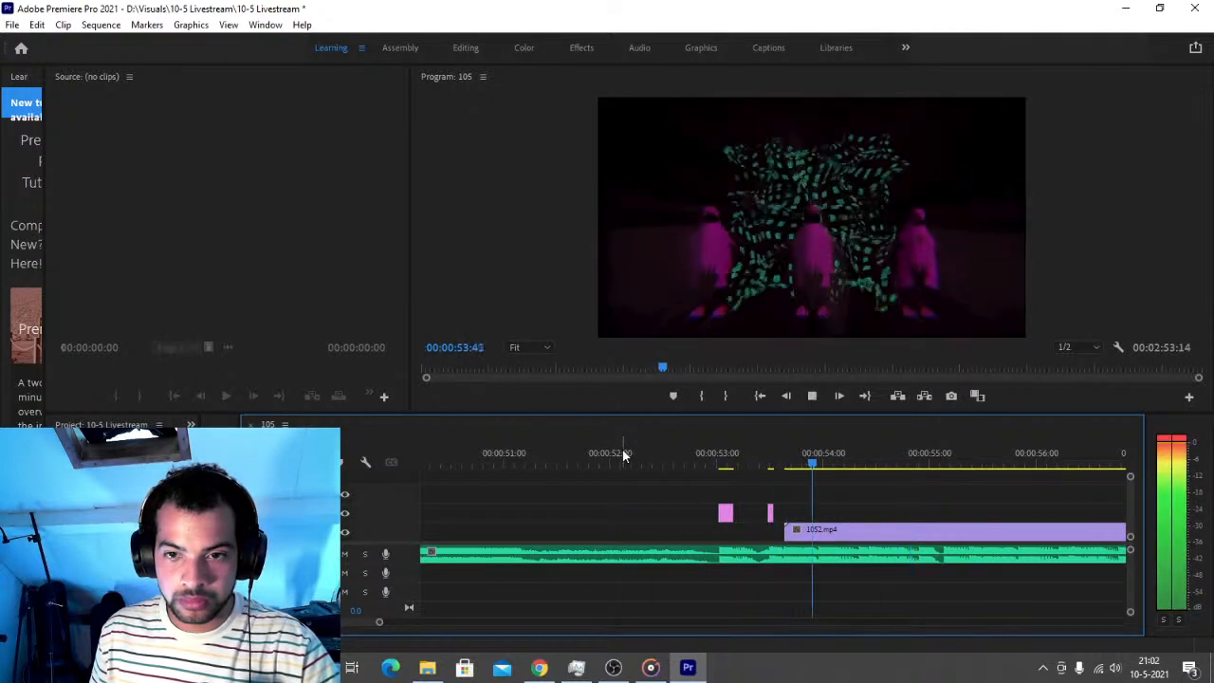
{"action": "key", "text": "space"}
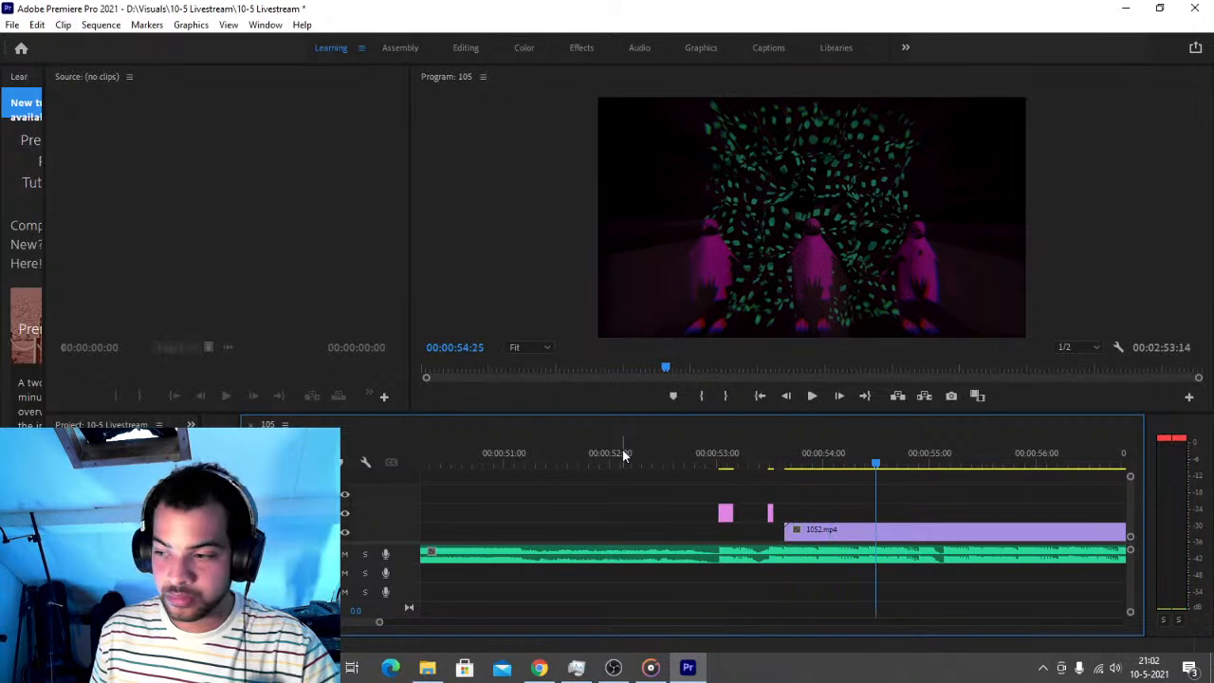
{"action": "left_click", "coordinate": [680, 452]}
{"action": "key", "text": "space"}
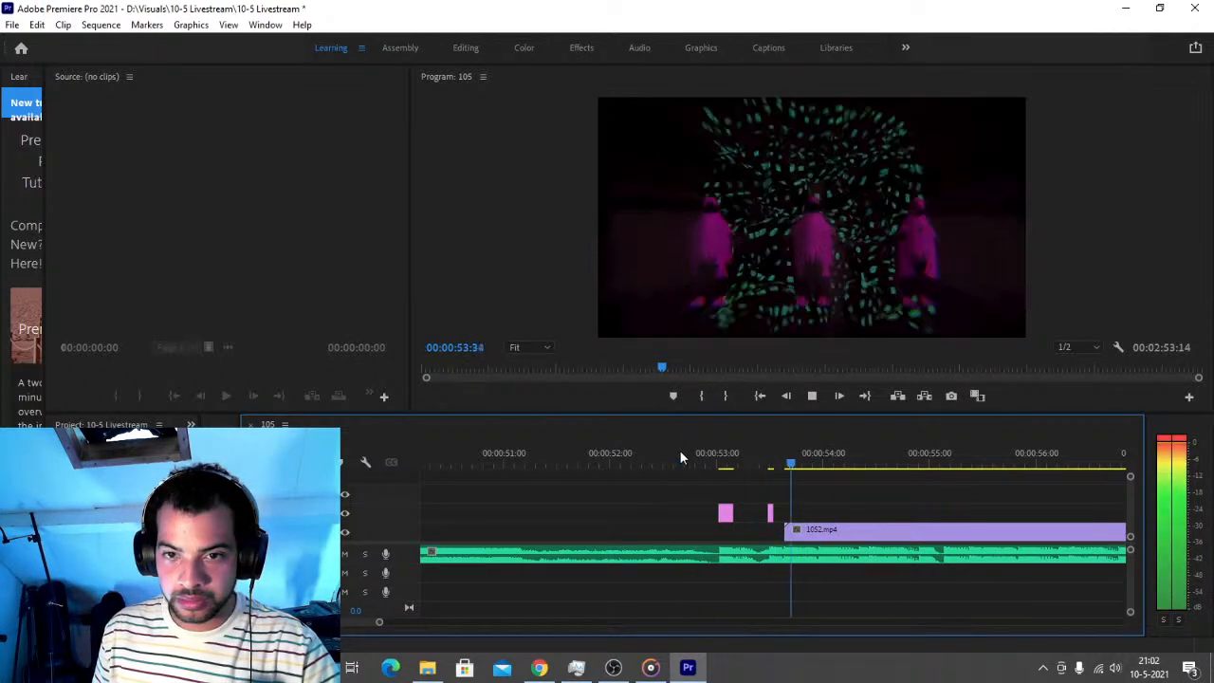
{"action": "key", "text": "space"}
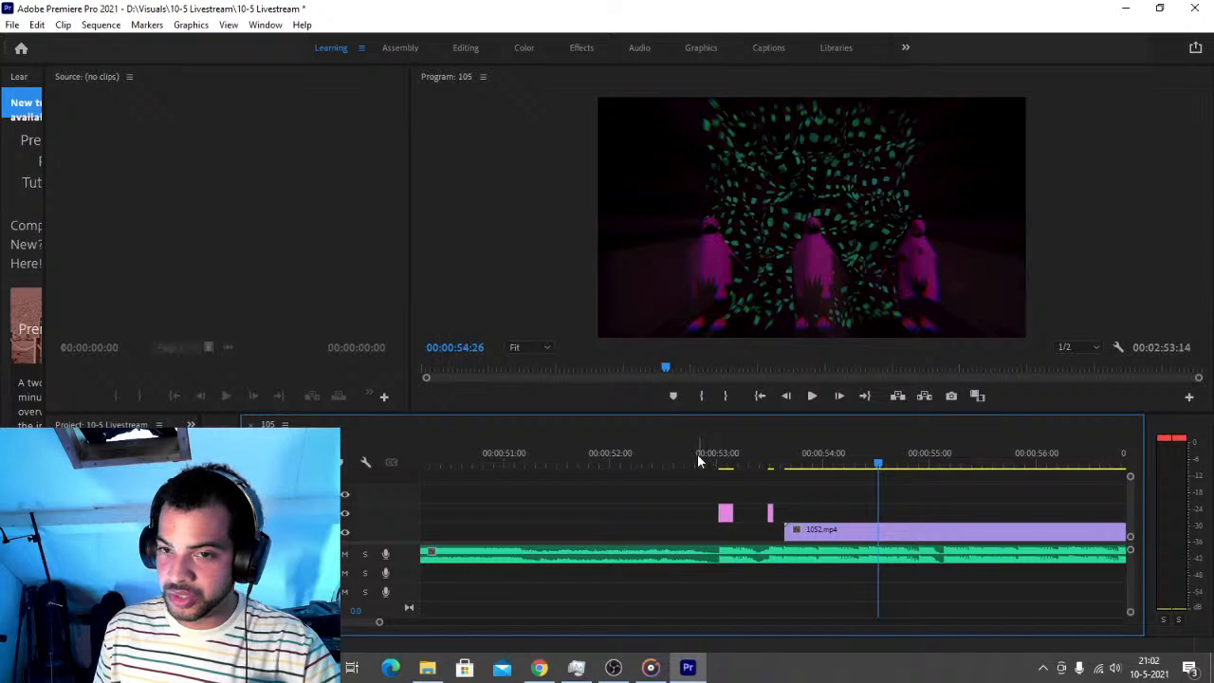
{"action": "left_click", "coordinate": [697, 459]}
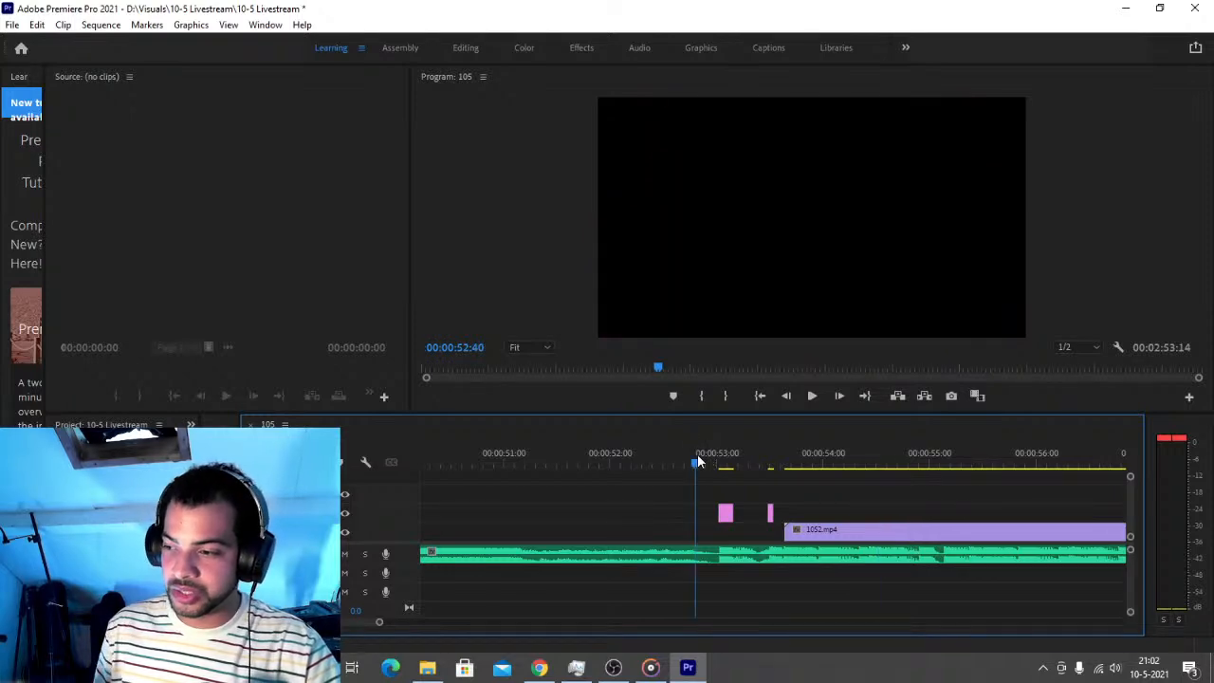
{"action": "key", "text": "space"}
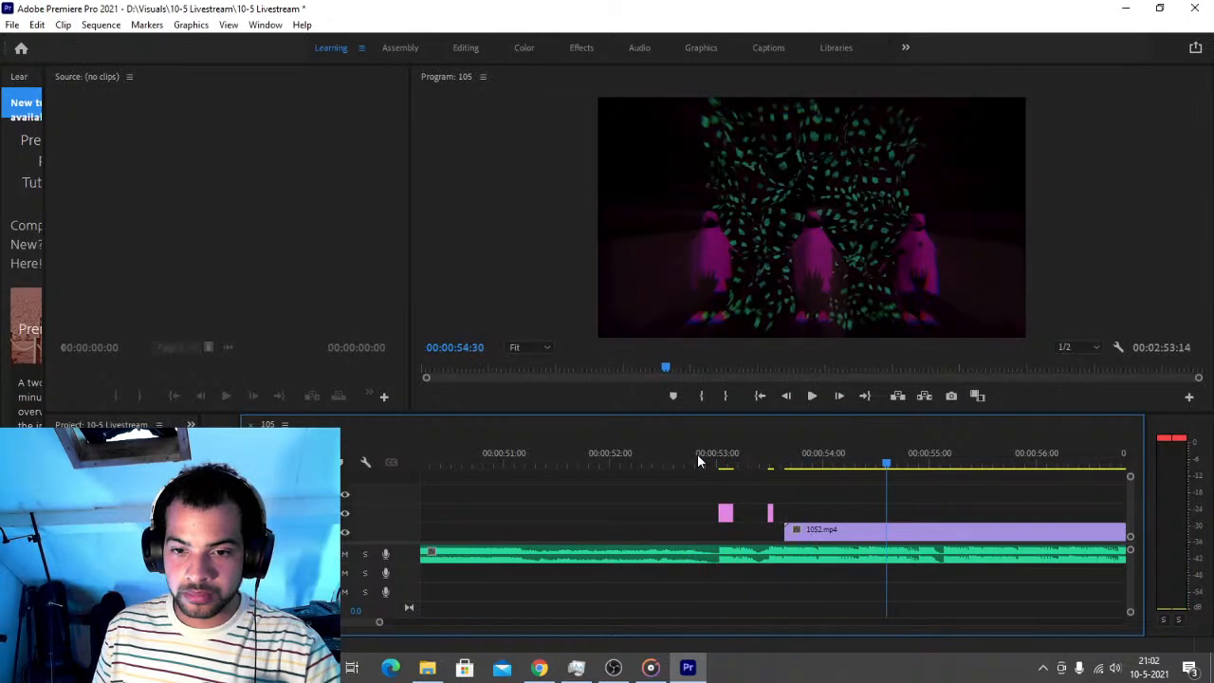
{"action": "left_click", "coordinate": [697, 456]}
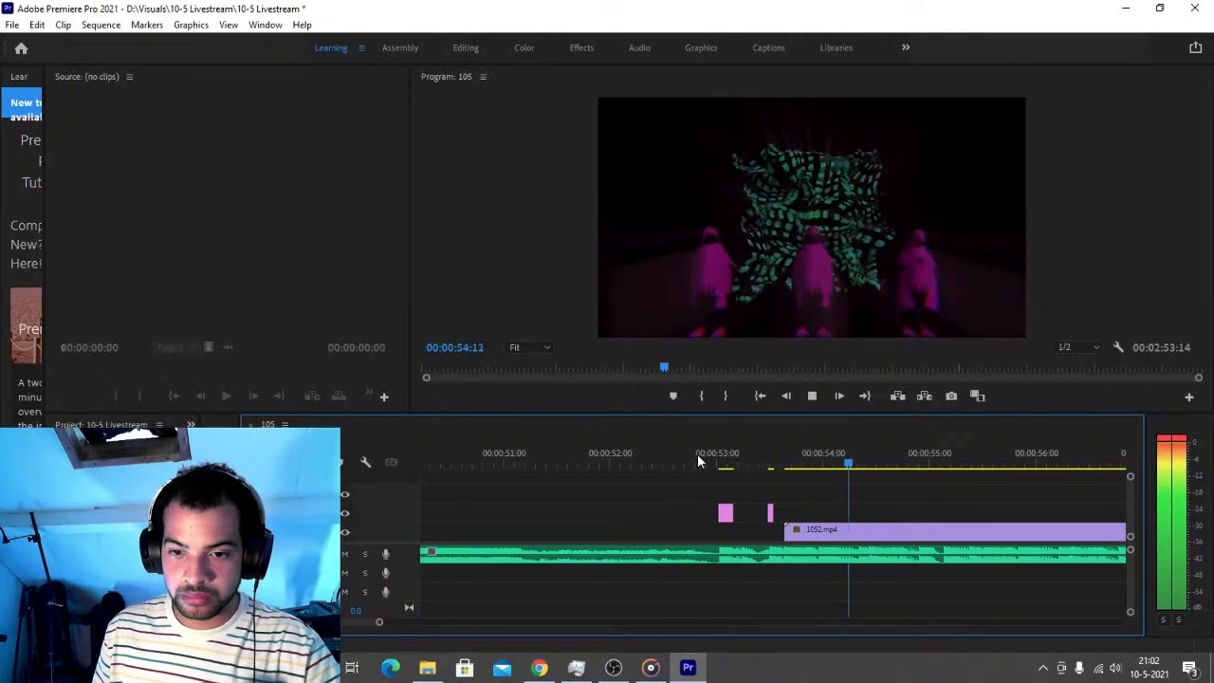
{"action": "key", "text": "space"}
Trim the start of 1052.mp4 to 00:00:53:33 and play back the transition into it
{"action": "left_click", "coordinate": [788, 464]}
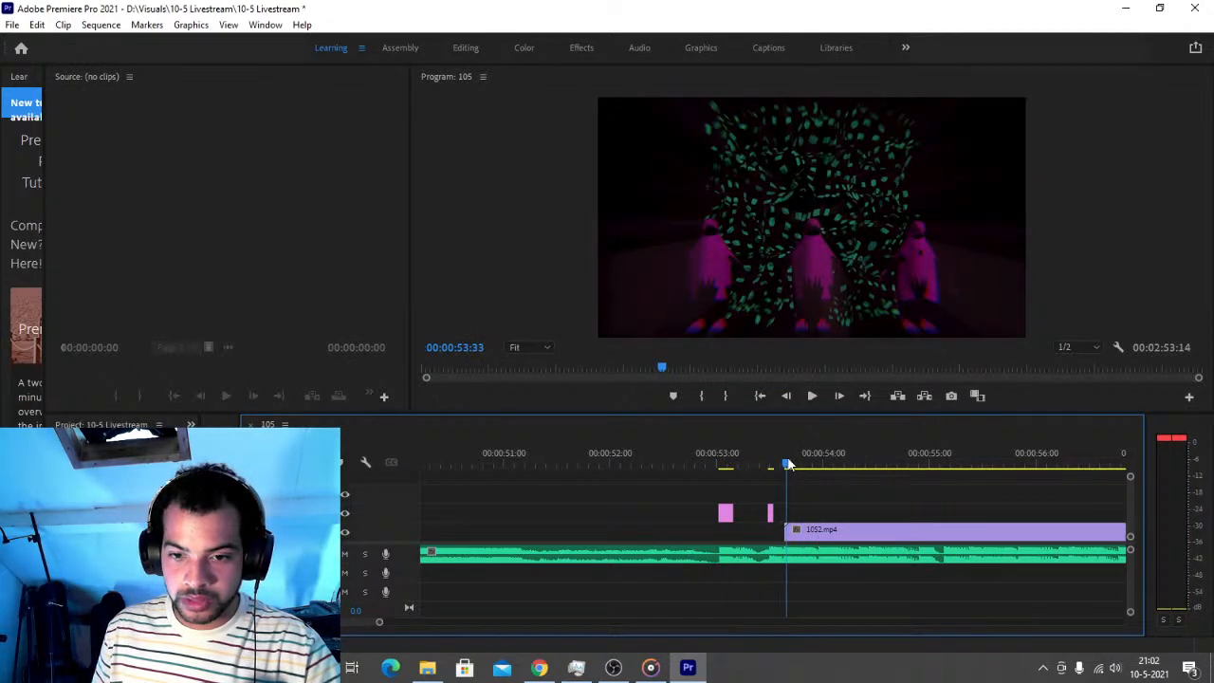
{"action": "left_click", "coordinate": [800, 535]}
{"action": "left_click", "coordinate": [703, 463]}
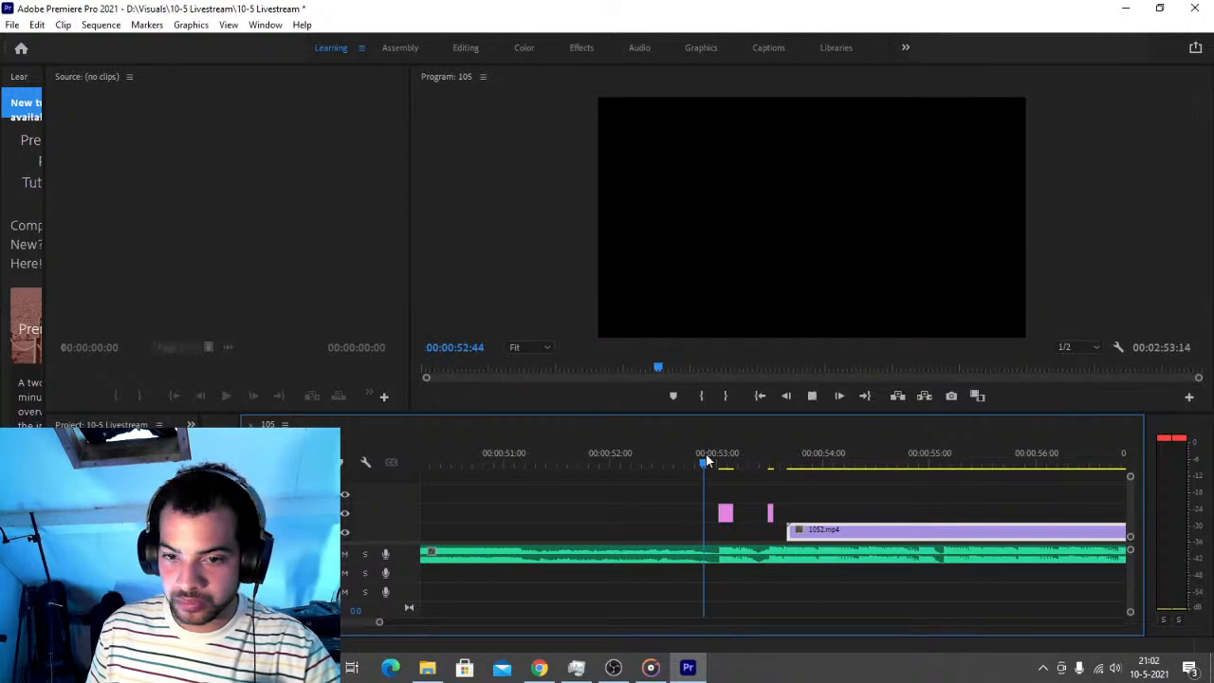
{"action": "key", "text": "space"}
{"action": "key", "text": "space"}
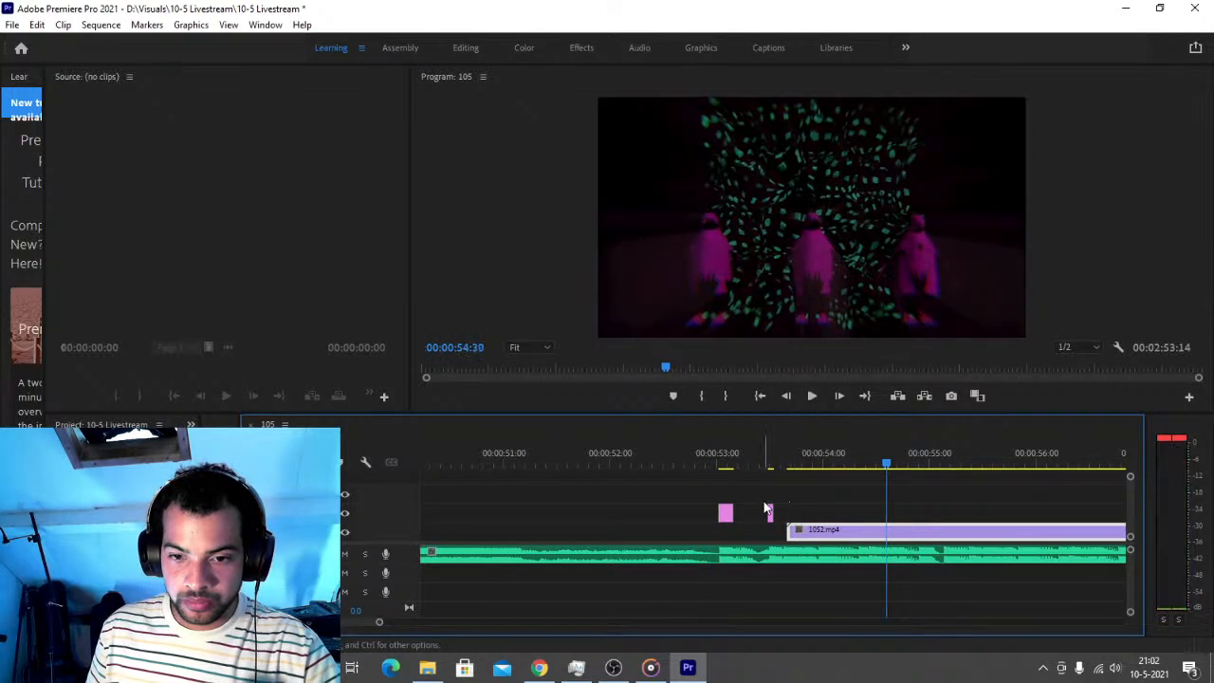
Save the project and paste a copy of the short White.png clip at 00:00:54:22
{"action": "left_click", "coordinate": [770, 513]}
{"action": "key", "text": "ctrl+s"}
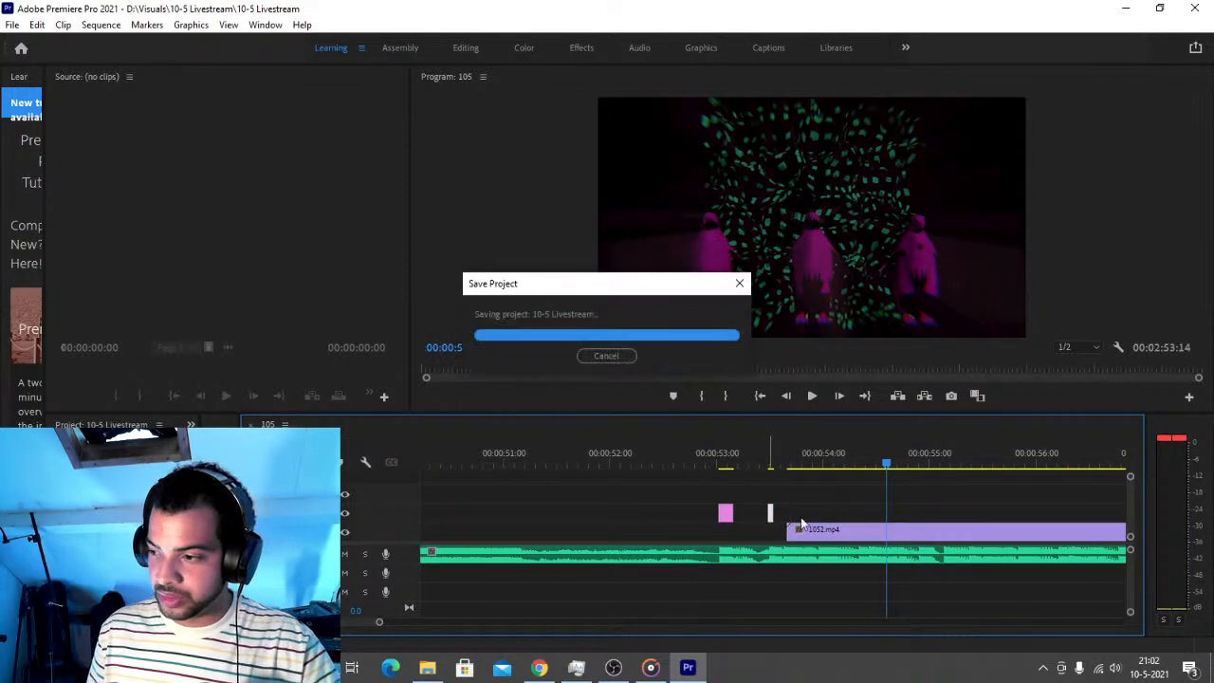
{"action": "left_click", "coordinate": [711, 464]}
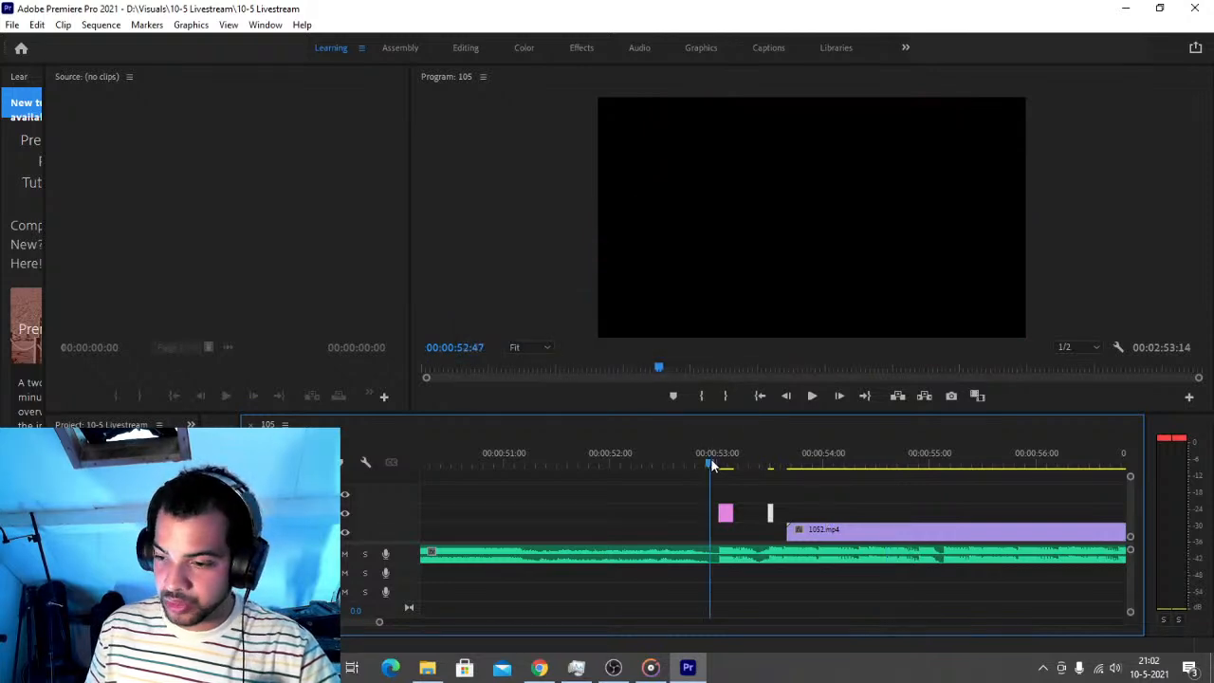
{"action": "left_click_drag", "start_coordinate": [713, 464], "coordinate": [869, 466]}
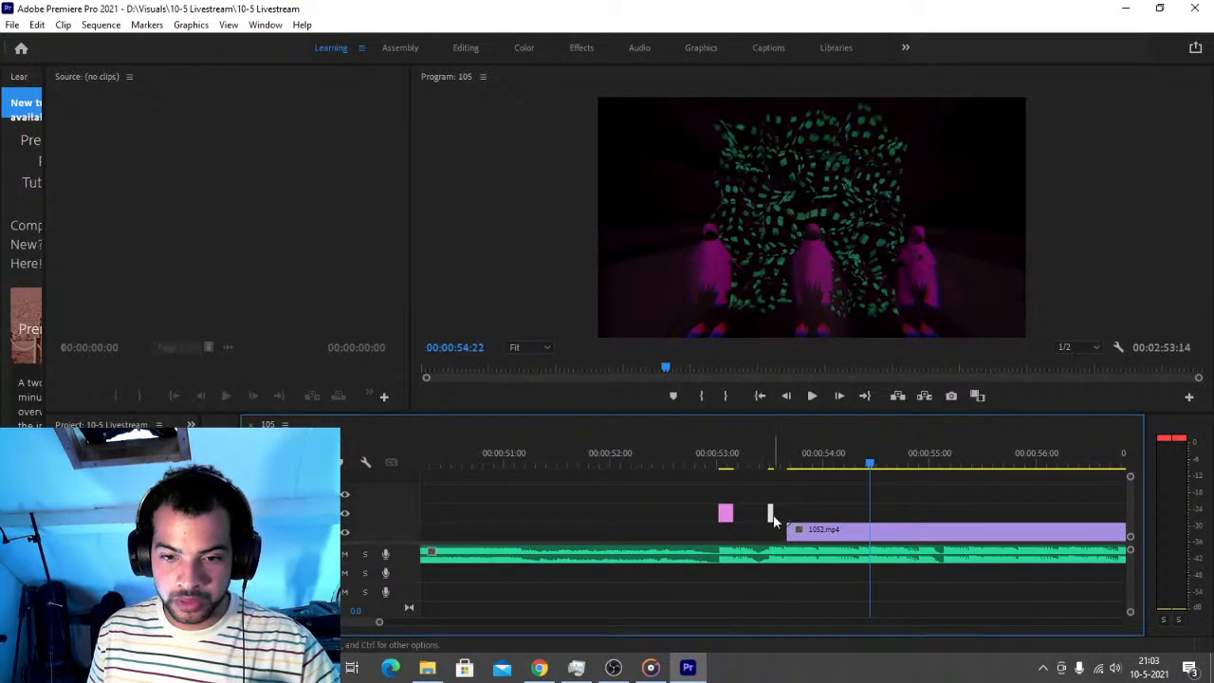
{"action": "key", "text": "ctrl+k"}
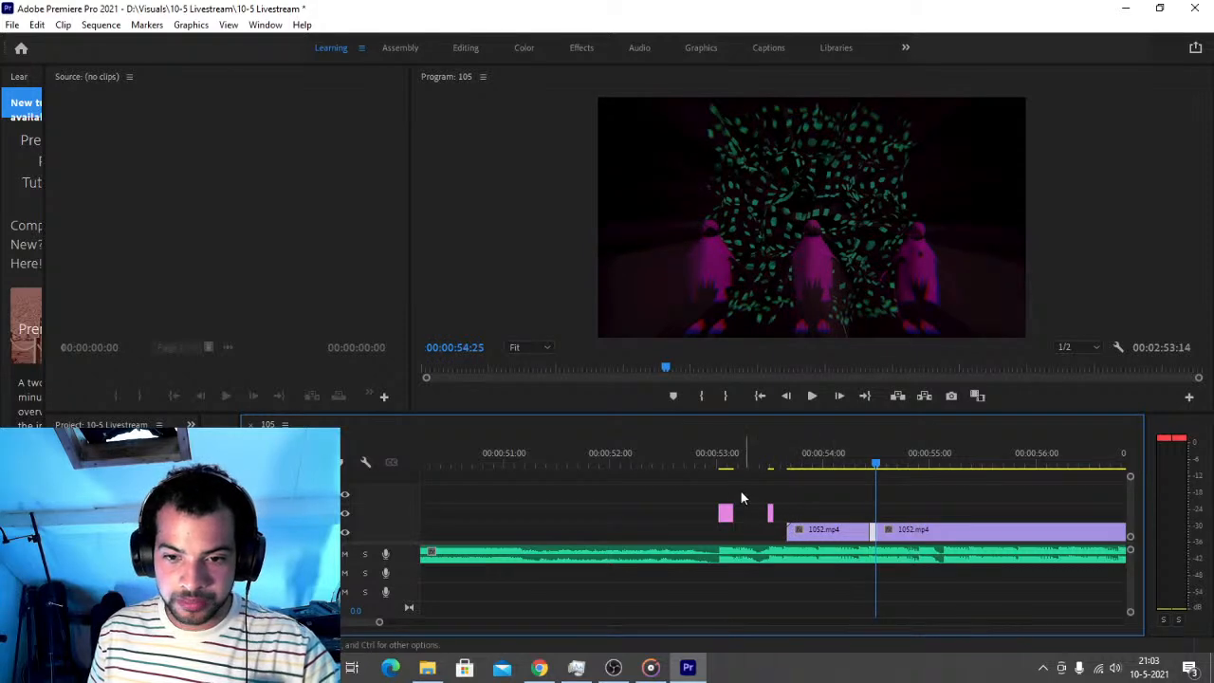
Play back the sequence through the new white flash in 1052.mp4 and save the project
{"action": "left_click", "coordinate": [706, 465]}
{"action": "key", "text": "space"}
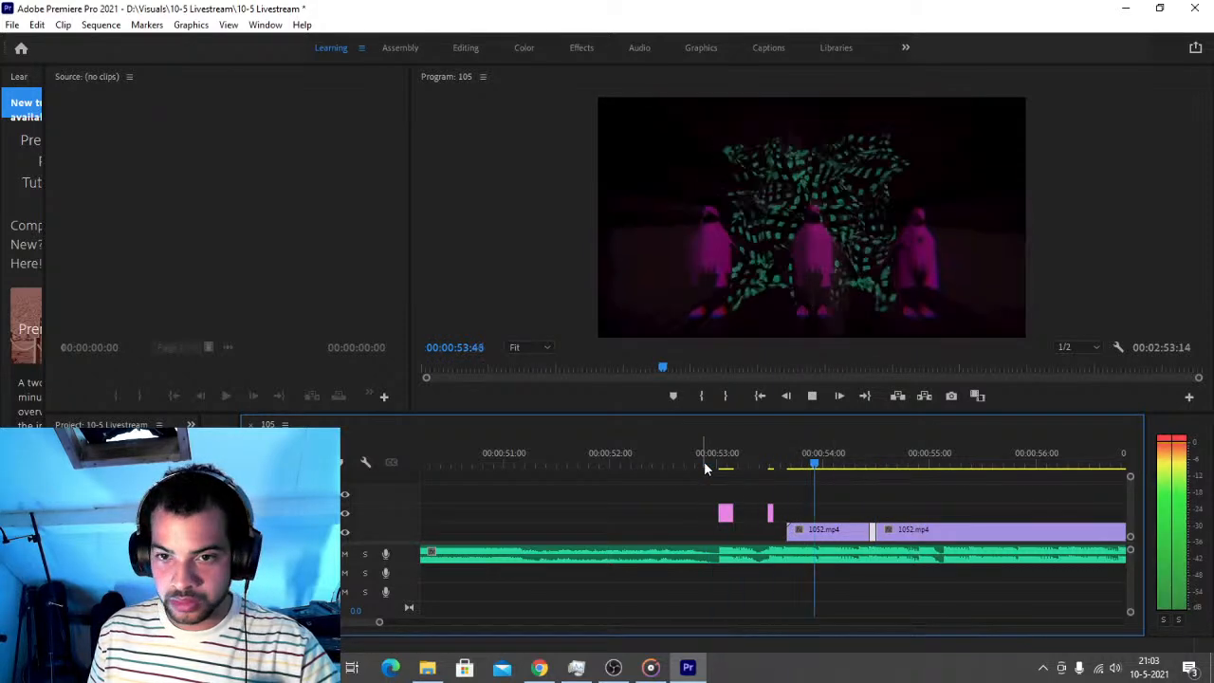
{"action": "key", "text": "space"}
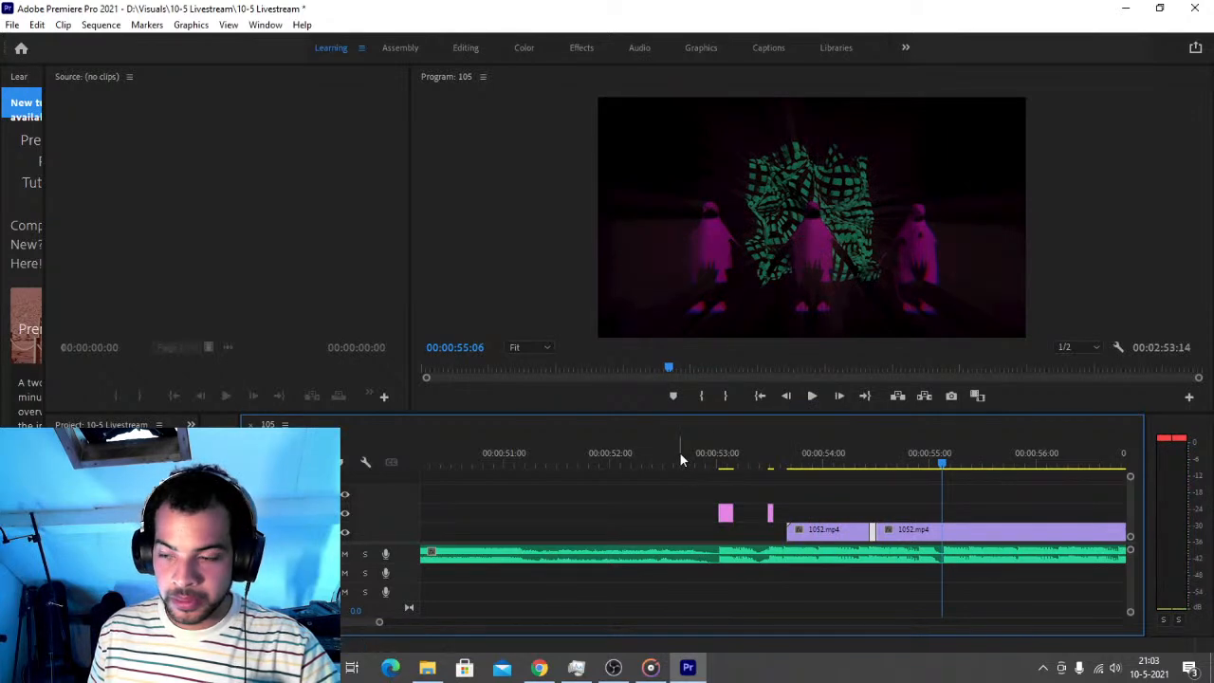
{"action": "left_click", "coordinate": [679, 461]}
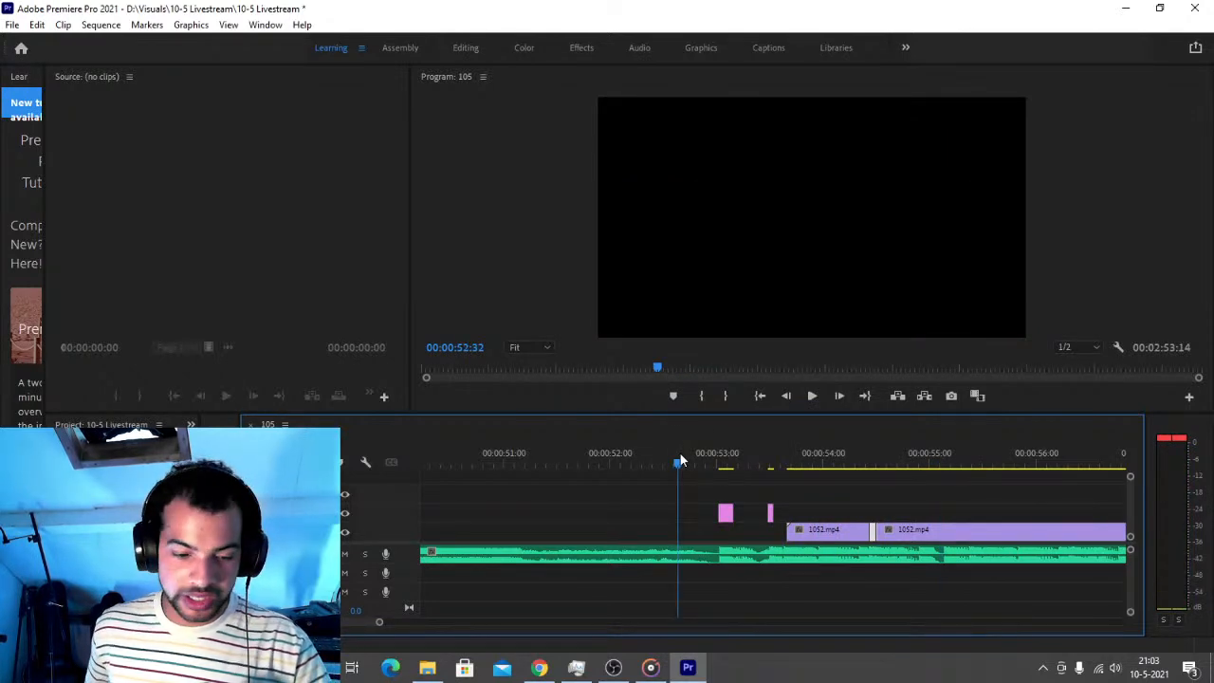
{"action": "key", "text": "ctrl+s"}
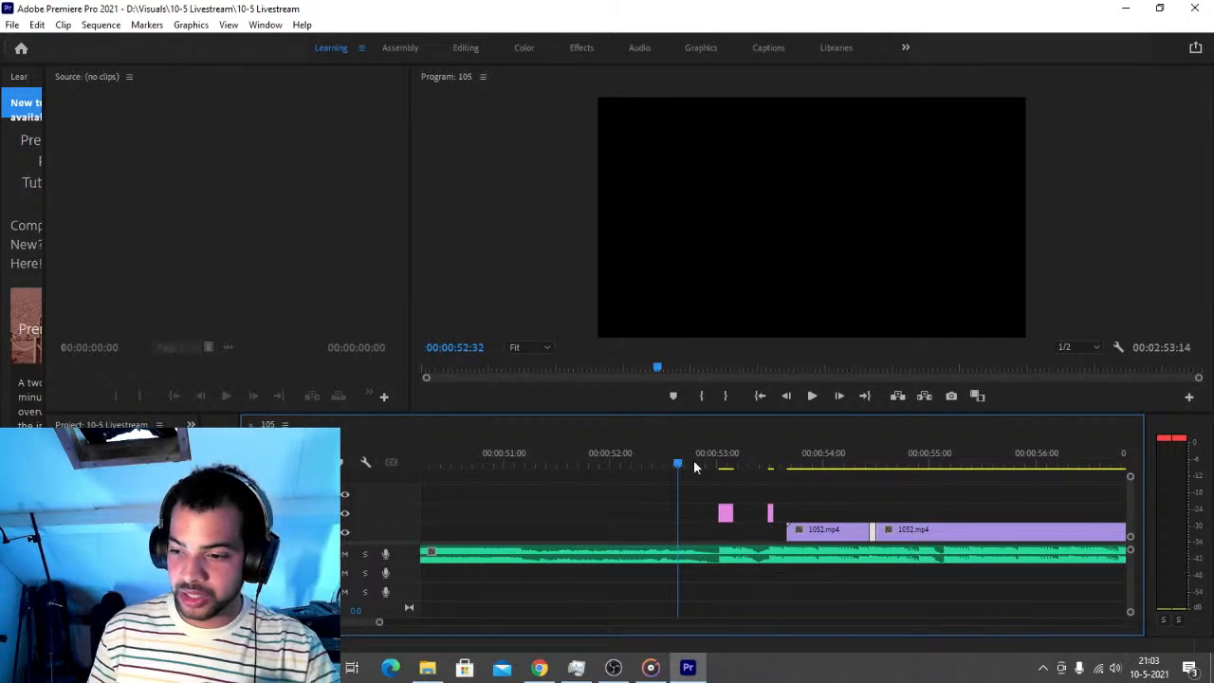
Move the white clip at 00:00:54:22 up one track and paste another copy at about 00:00:55:19
{"action": "left_click_drag", "start_coordinate": [873, 527], "coordinate": [889, 516]}
{"action": "left_click", "coordinate": [599, 463]}
{"action": "key", "text": "space"}
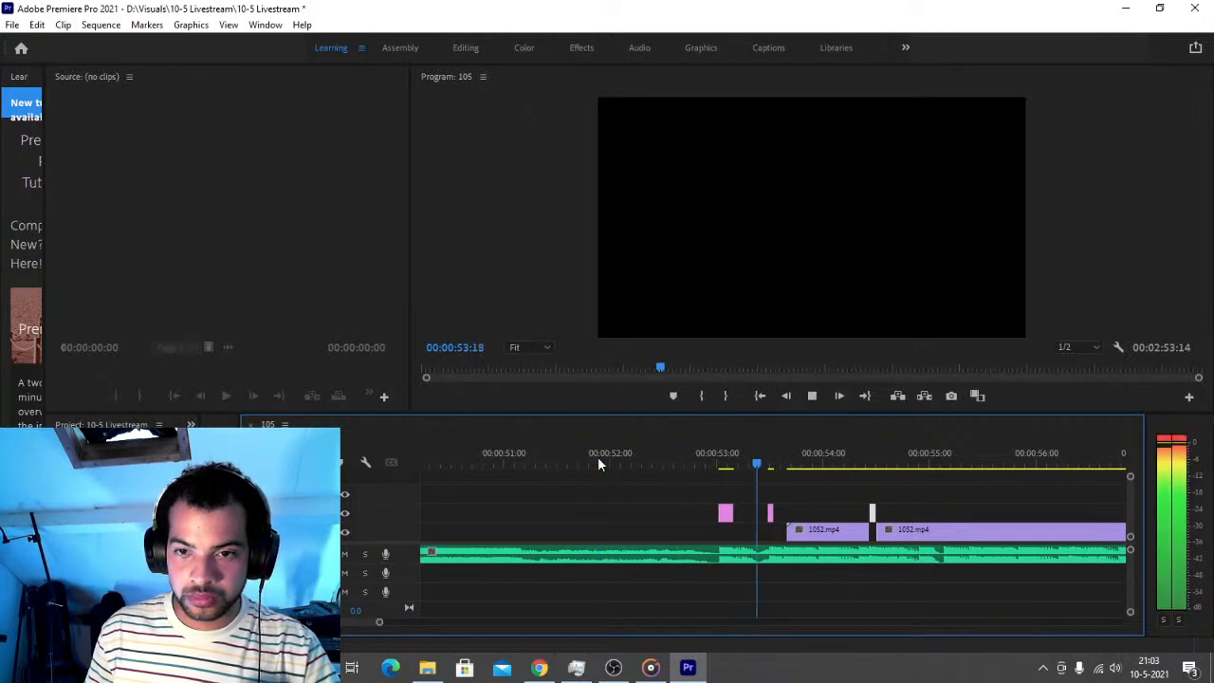
{"action": "key", "text": "space"}
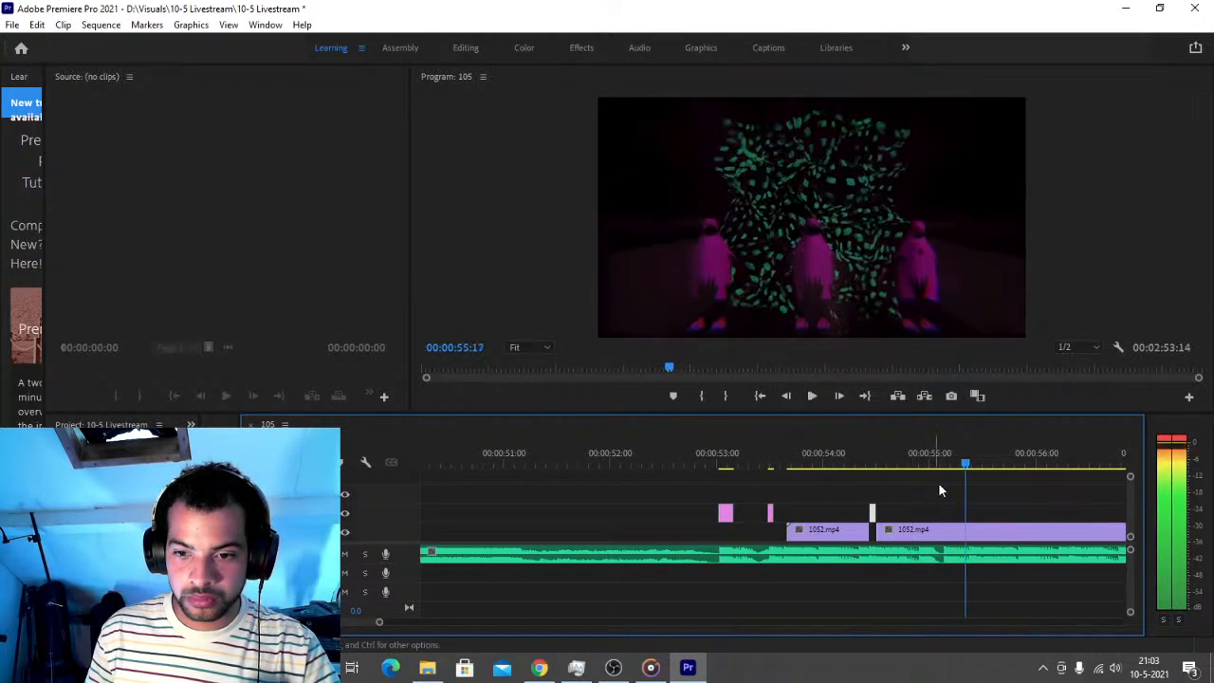
{"action": "left_click", "coordinate": [967, 467]}
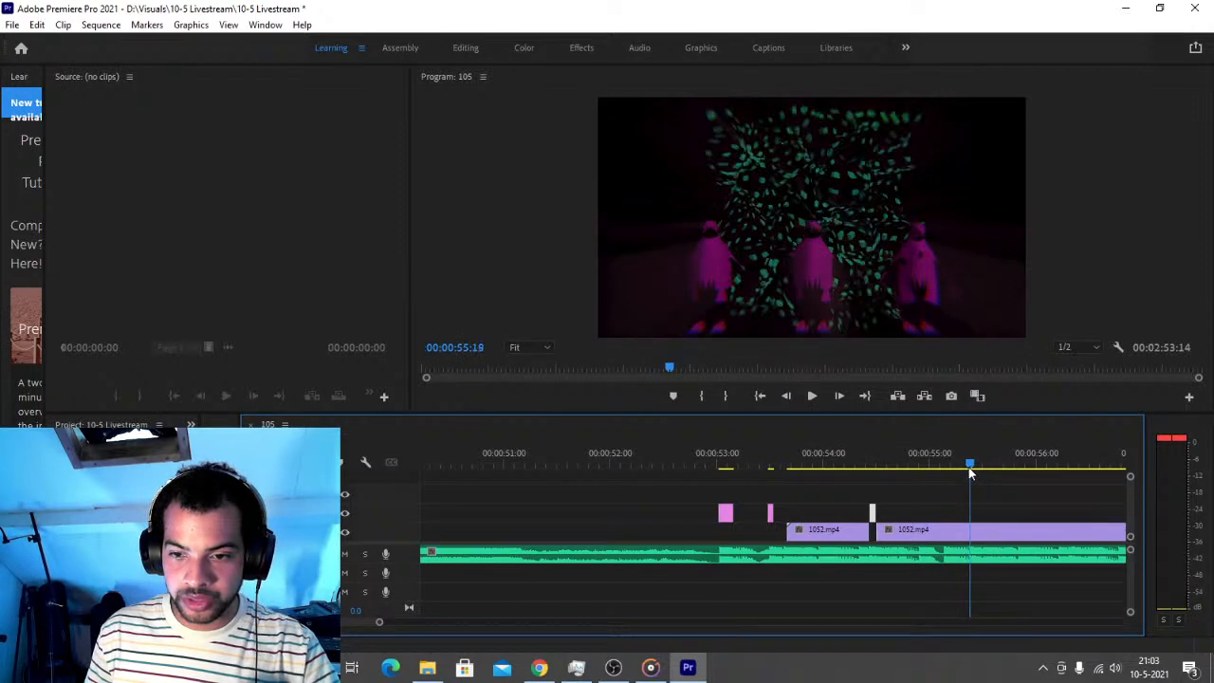
{"action": "left_click_drag", "start_coordinate": [970, 469], "coordinate": [968, 469]}
{"action": "key", "text": "ctrl+v"}
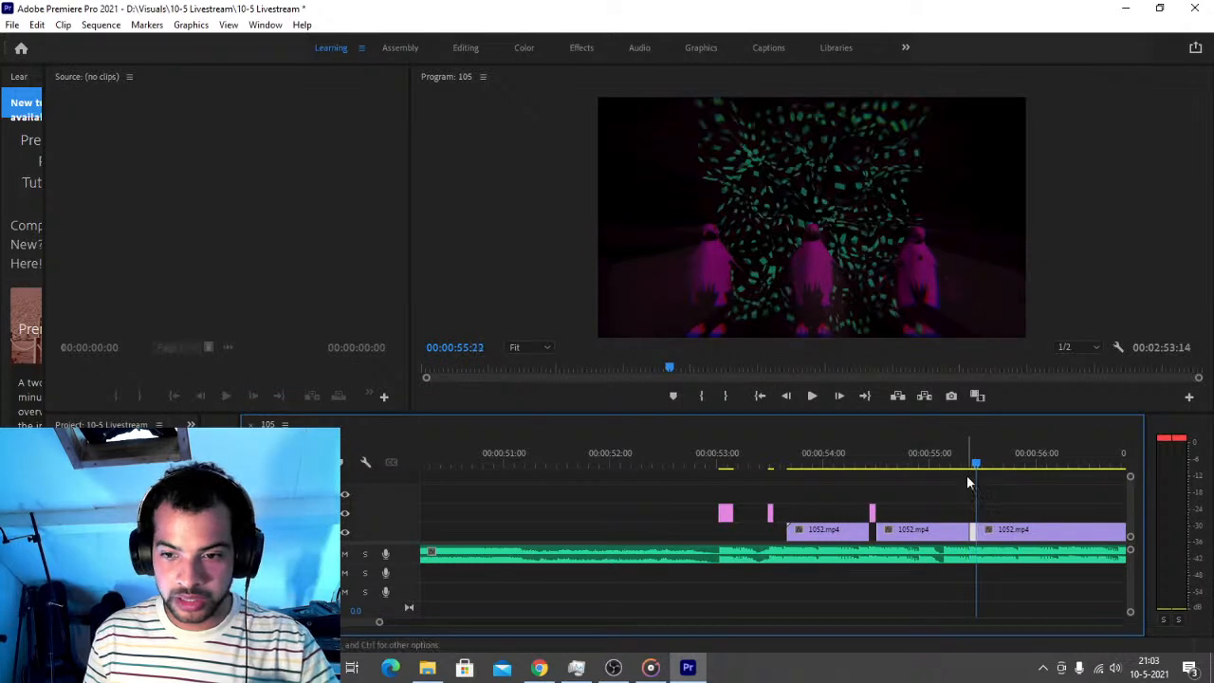
Move the white clip at about 00:00:55:19 up one track and play back the sequence past it
{"action": "left_click_drag", "start_coordinate": [973, 542], "coordinate": [973, 514]}
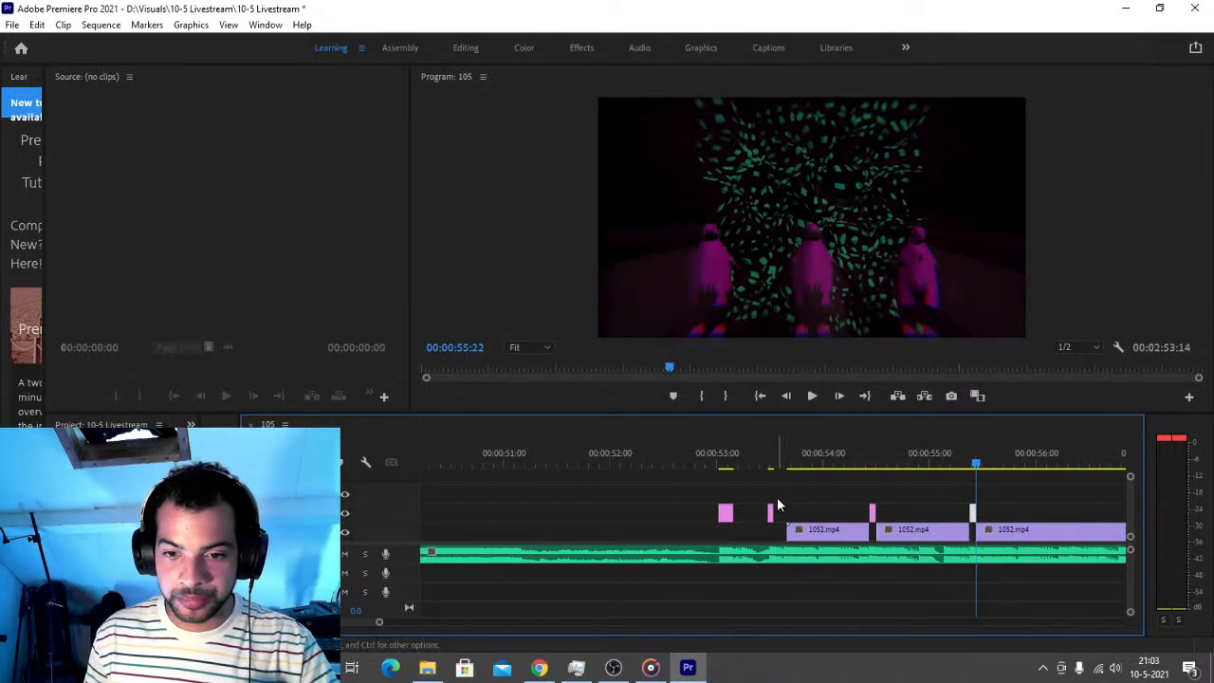
{"action": "left_click", "coordinate": [872, 513]}
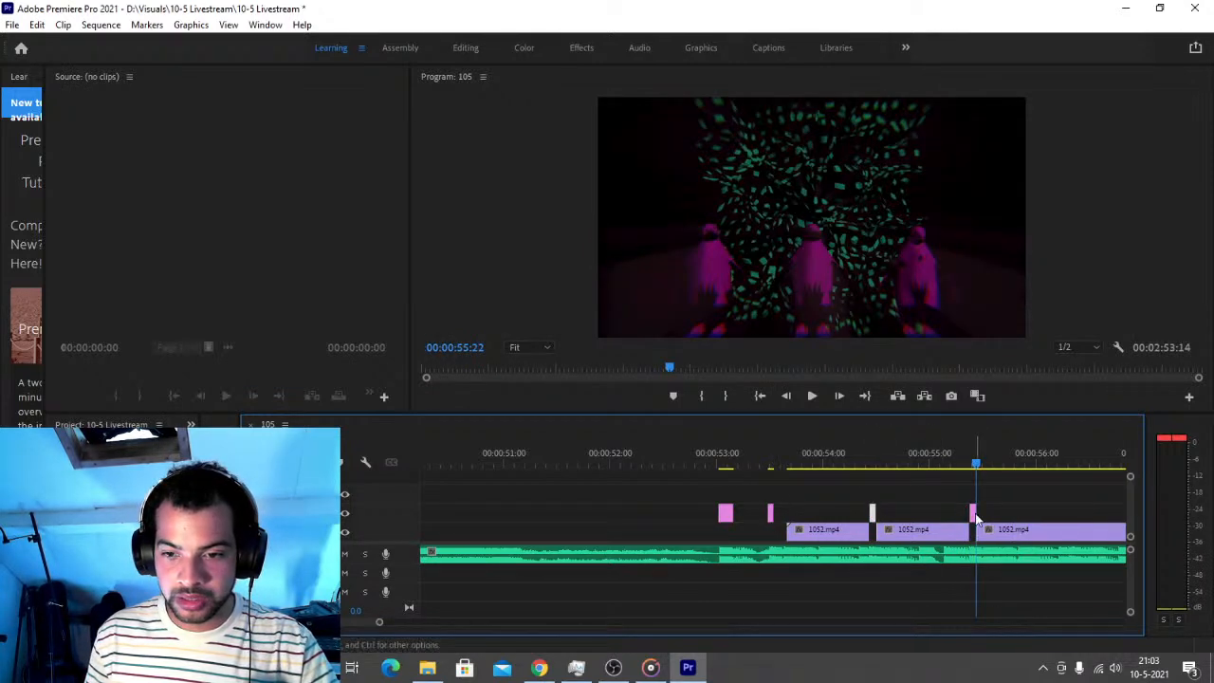
{"action": "left_click", "coordinate": [698, 454]}
{"action": "key", "text": "space"}
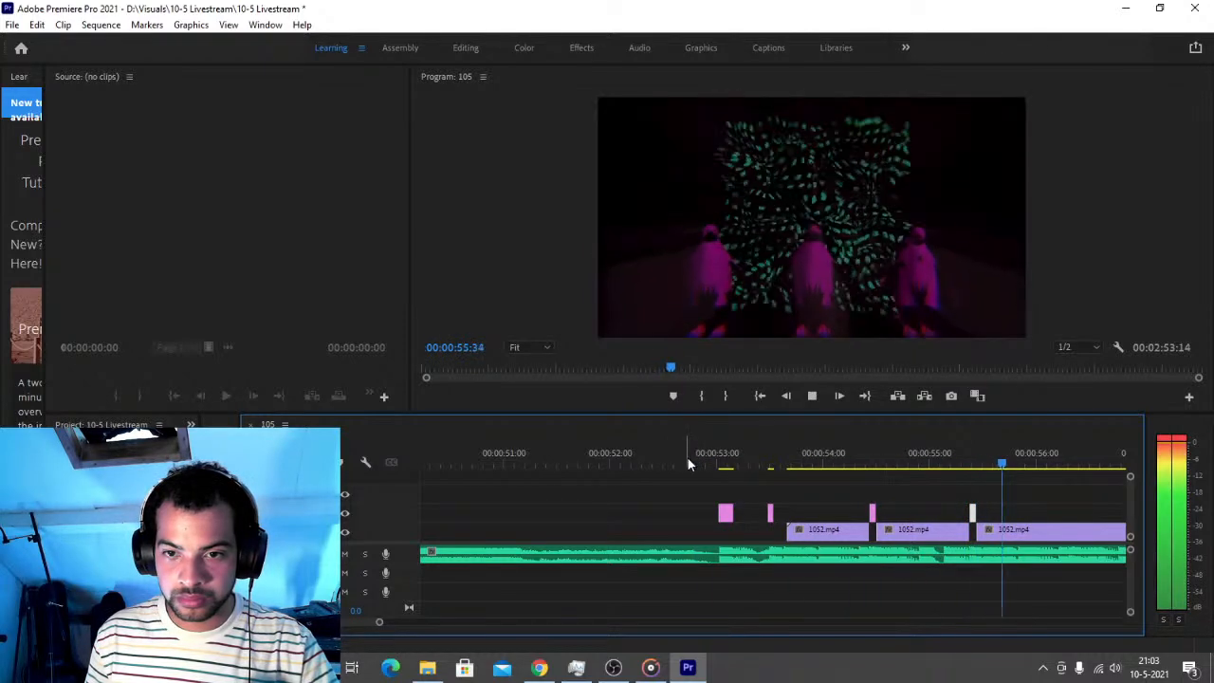
{"action": "key", "text": "space"}
Add another copy of the short white clip at 00:00:56:15 and move it up one track above 1052.mp4
{"action": "left_click_drag", "start_coordinate": [1063, 465], "coordinate": [1072, 467]}
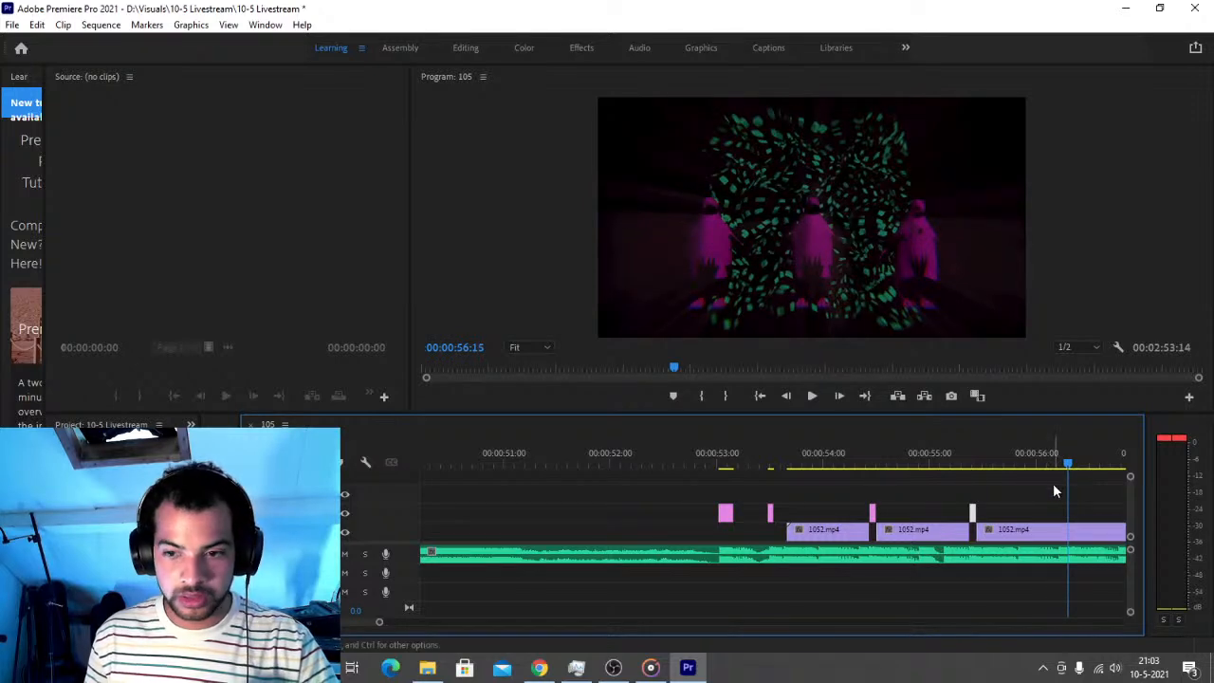
{"action": "key", "text": "ctrl+k"}
{"action": "key", "text": "Right"}
{"action": "key", "text": "Right"}
{"action": "key", "text": "Right"}
{"action": "key", "text": "ctrl+k"}
{"action": "left_click_drag", "start_coordinate": [1070, 532], "coordinate": [1072, 514]}
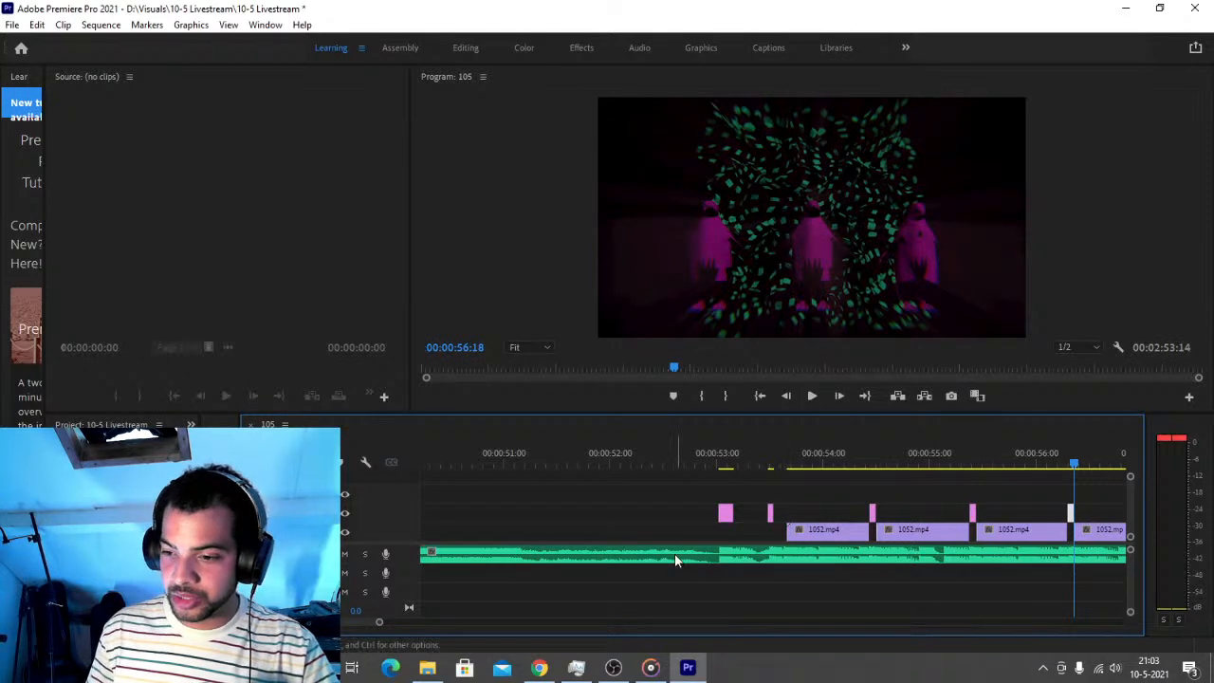
Play back from 00:00:52:16 through the white flash at 00:00:56:15 and save the project
{"action": "left_click", "coordinate": [646, 466]}
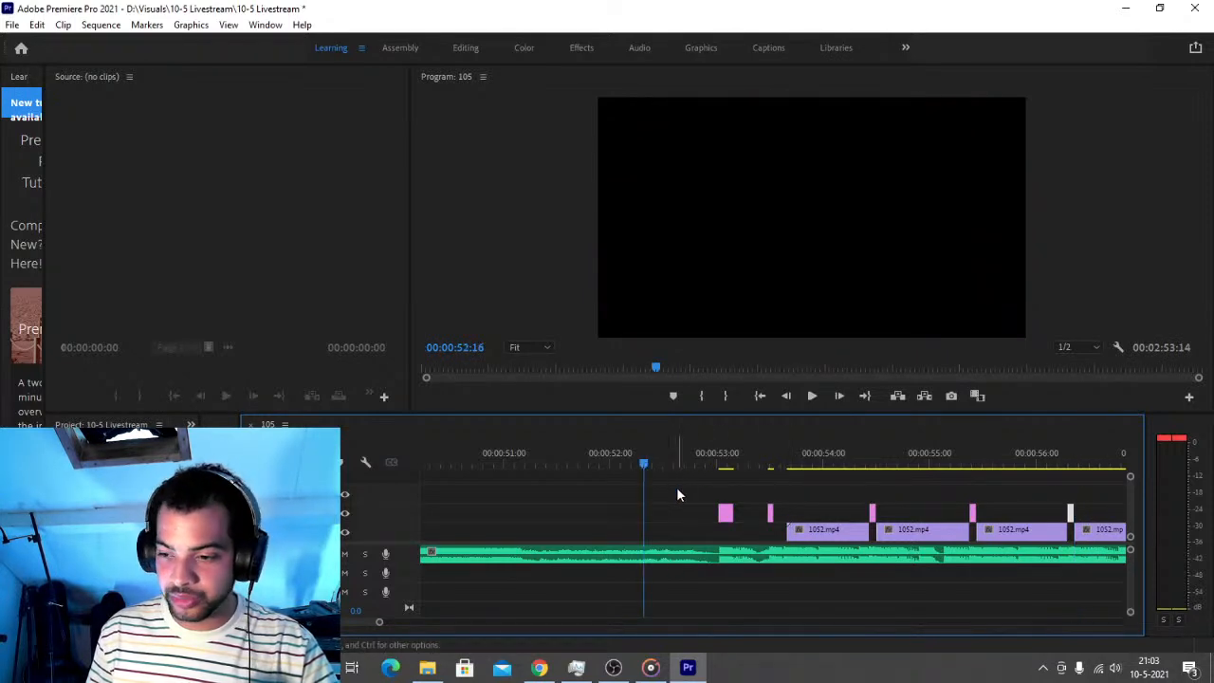
{"action": "key", "text": "space"}
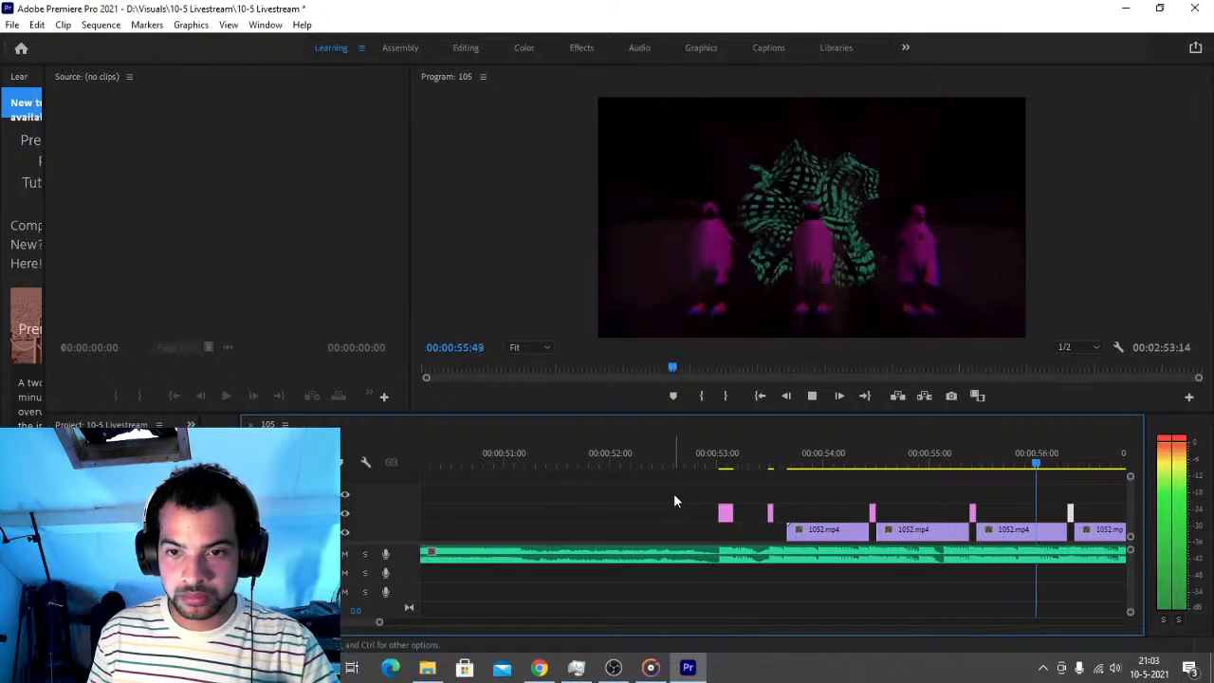
{"action": "key", "text": "space"}
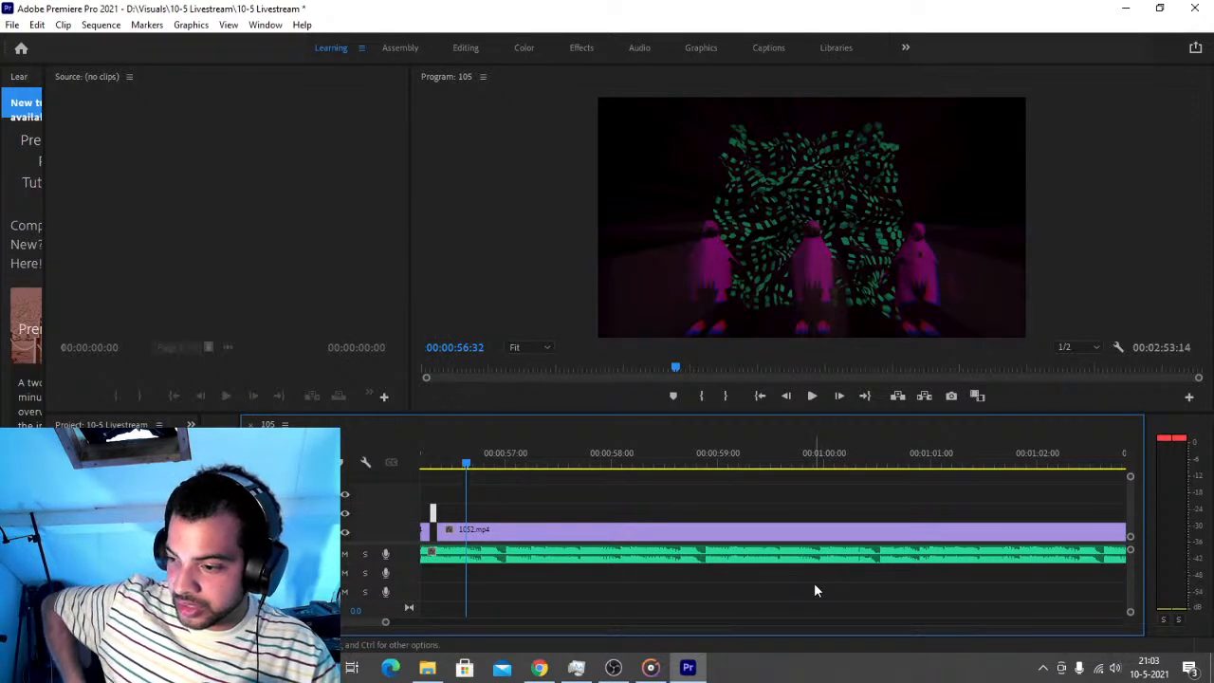
{"action": "key", "text": "ctrl+s"}
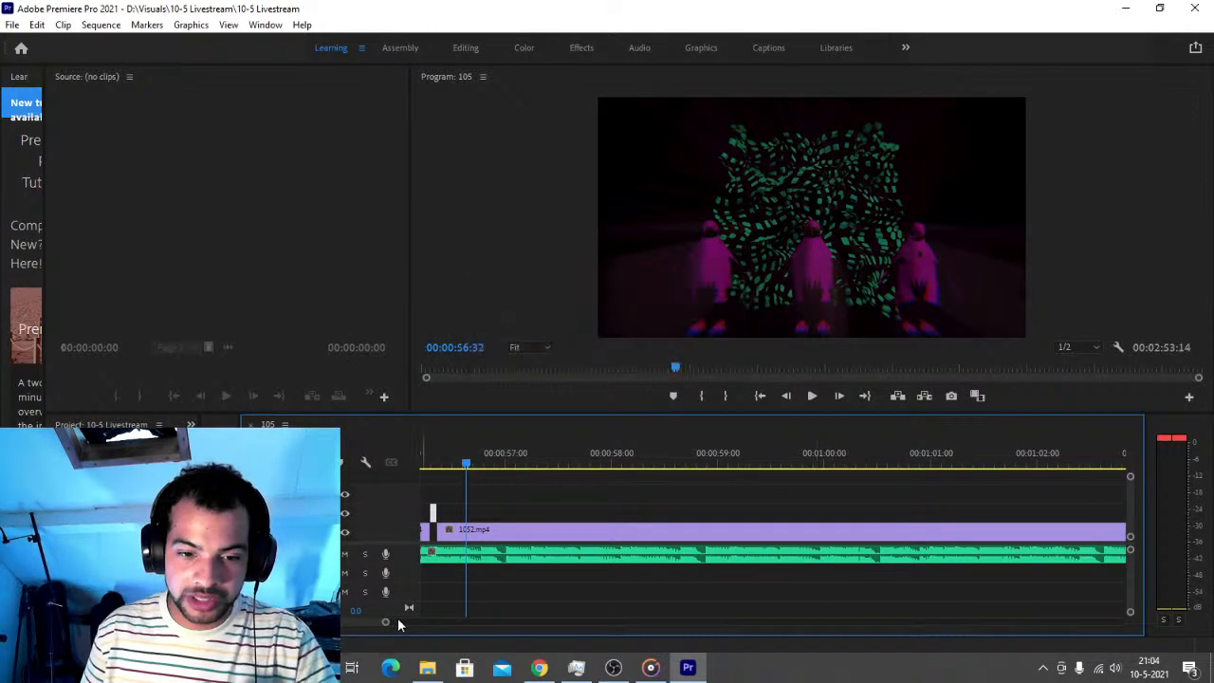
Enlarge the program preview and play back all the white flashes from 00:00:51:13
{"action": "left_click_drag", "start_coordinate": [384, 624], "coordinate": [436, 636]}
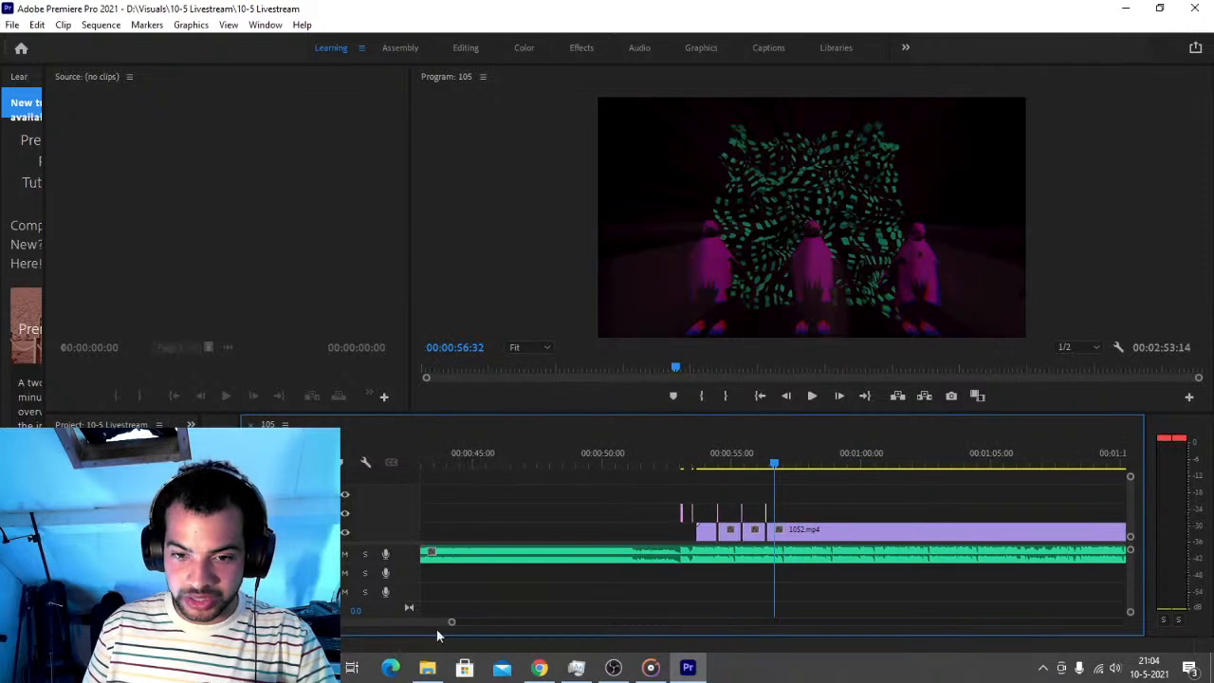
{"action": "left_click", "coordinate": [637, 455]}
{"action": "left_click_drag", "start_coordinate": [653, 414], "coordinate": [653, 450]}
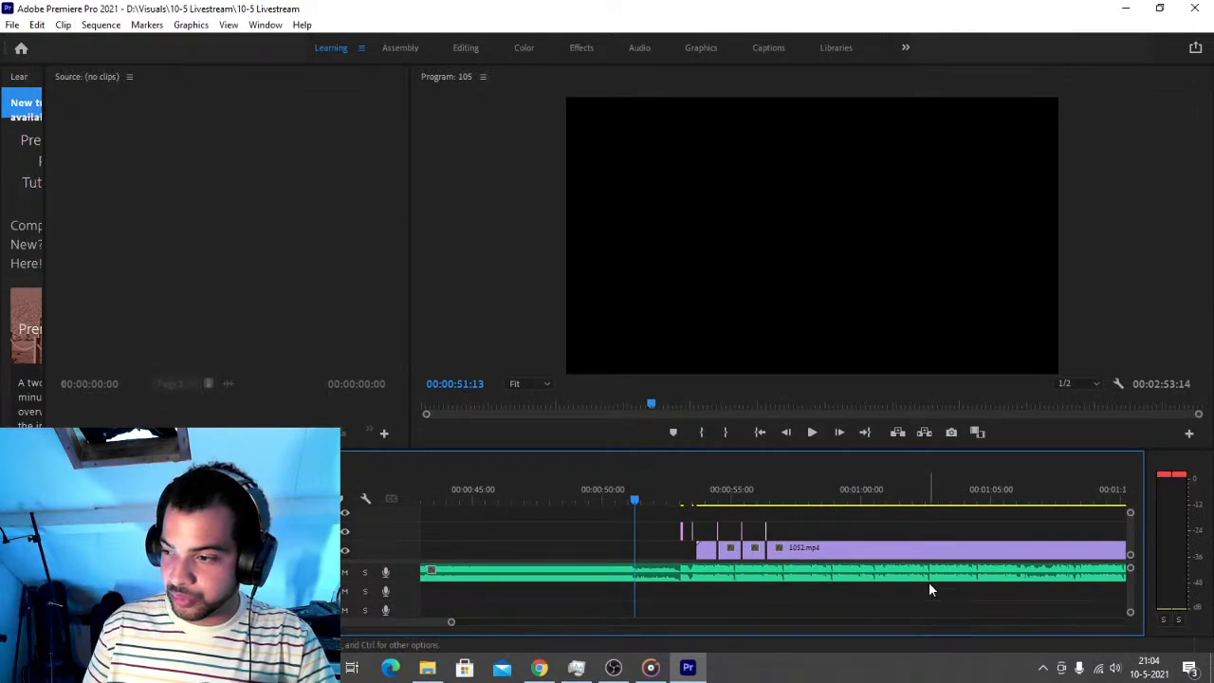
{"action": "key", "text": "space"}
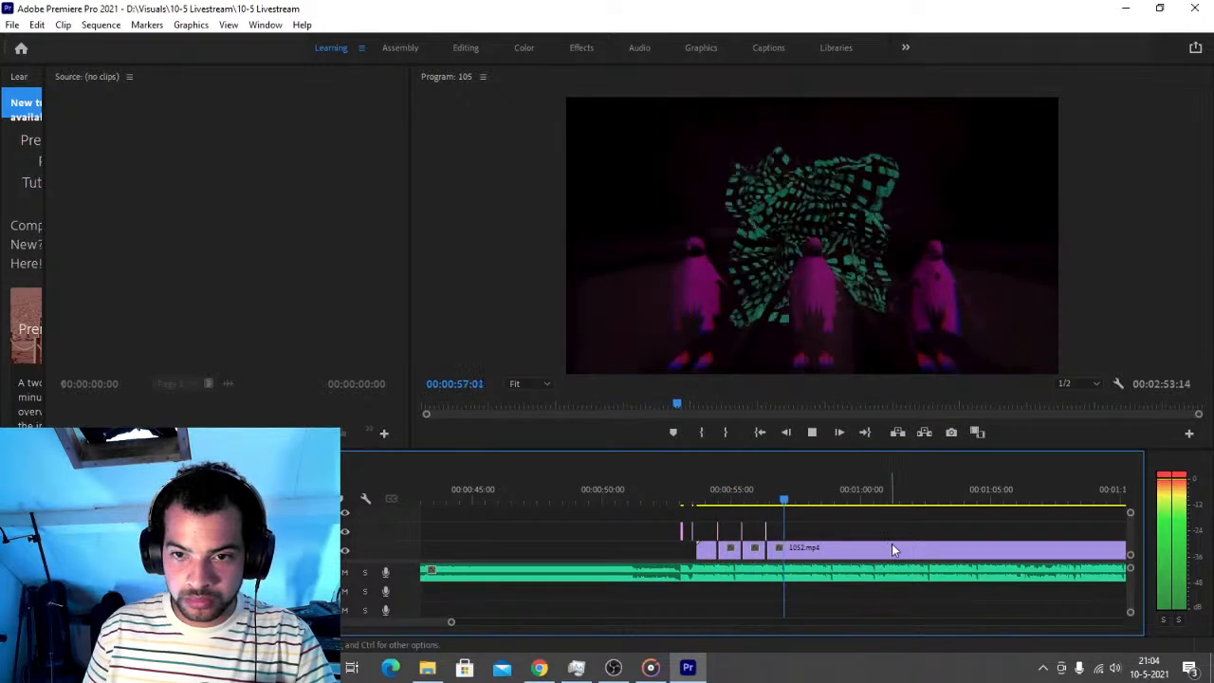
{"action": "key", "text": "space"}
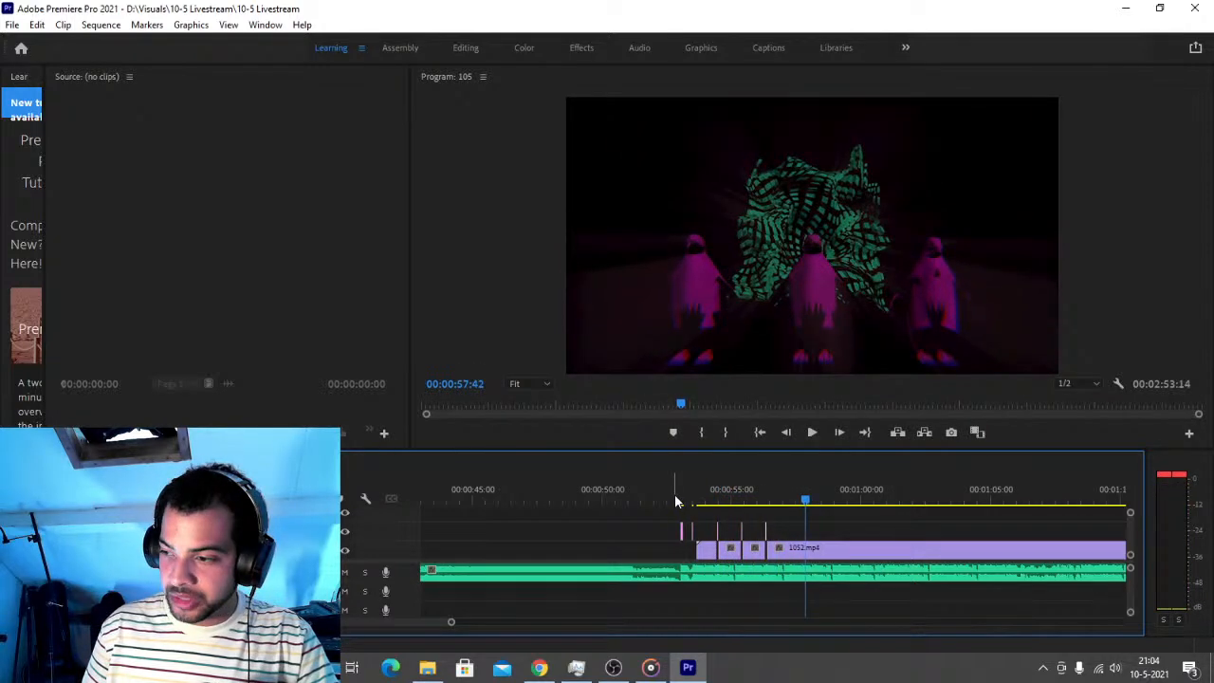
Replay the flashes from just before 00:00:53:00 and check the beat in 1052.mp4 around 00:00:54:38
{"action": "left_click", "coordinate": [675, 497]}
{"action": "left_click_drag", "start_coordinate": [447, 623], "coordinate": [755, 492]}
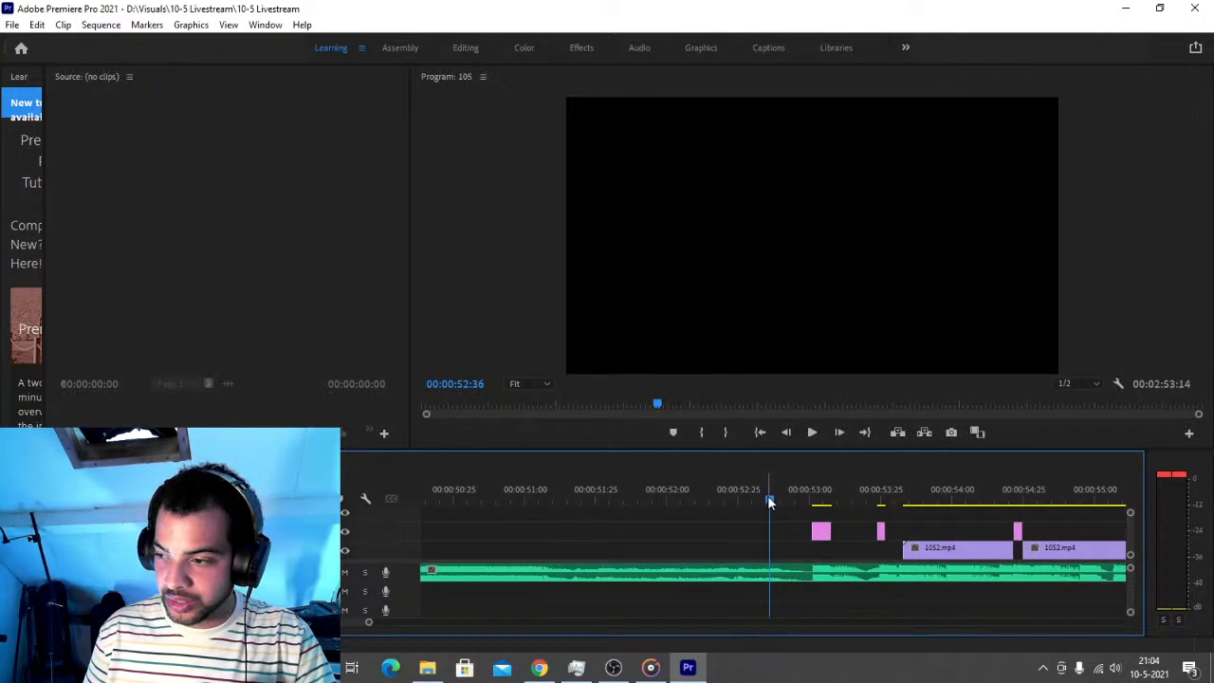
{"action": "key", "text": "space"}
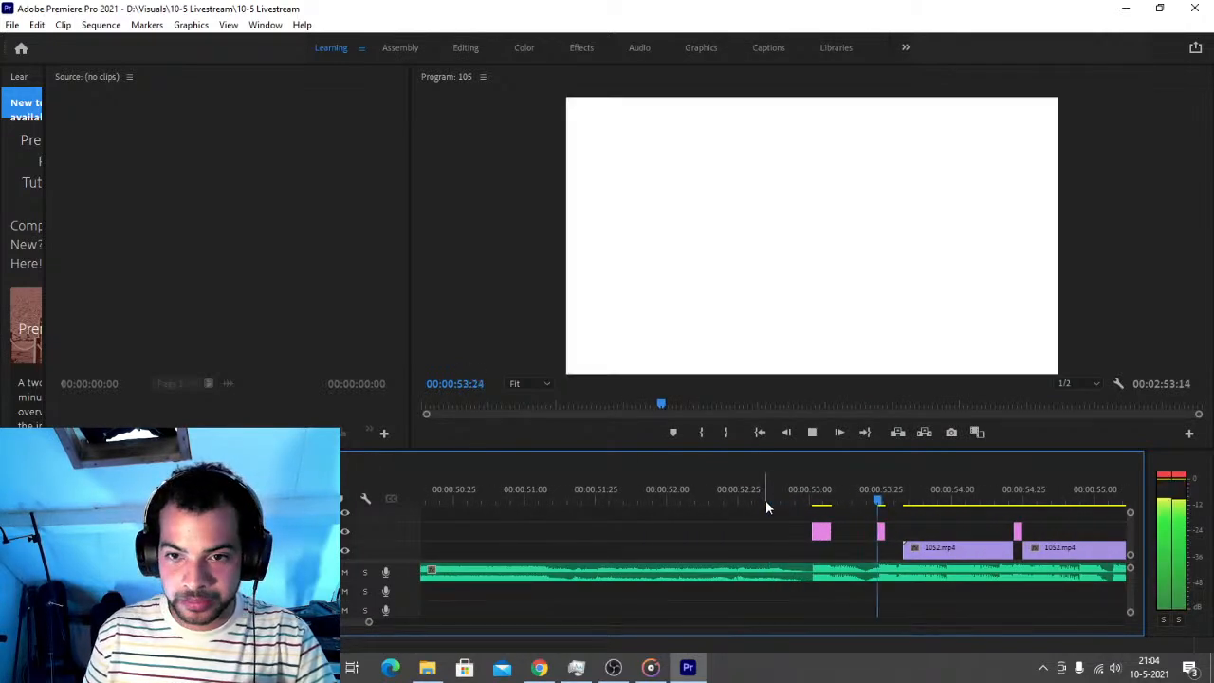
{"action": "key", "text": "space"}
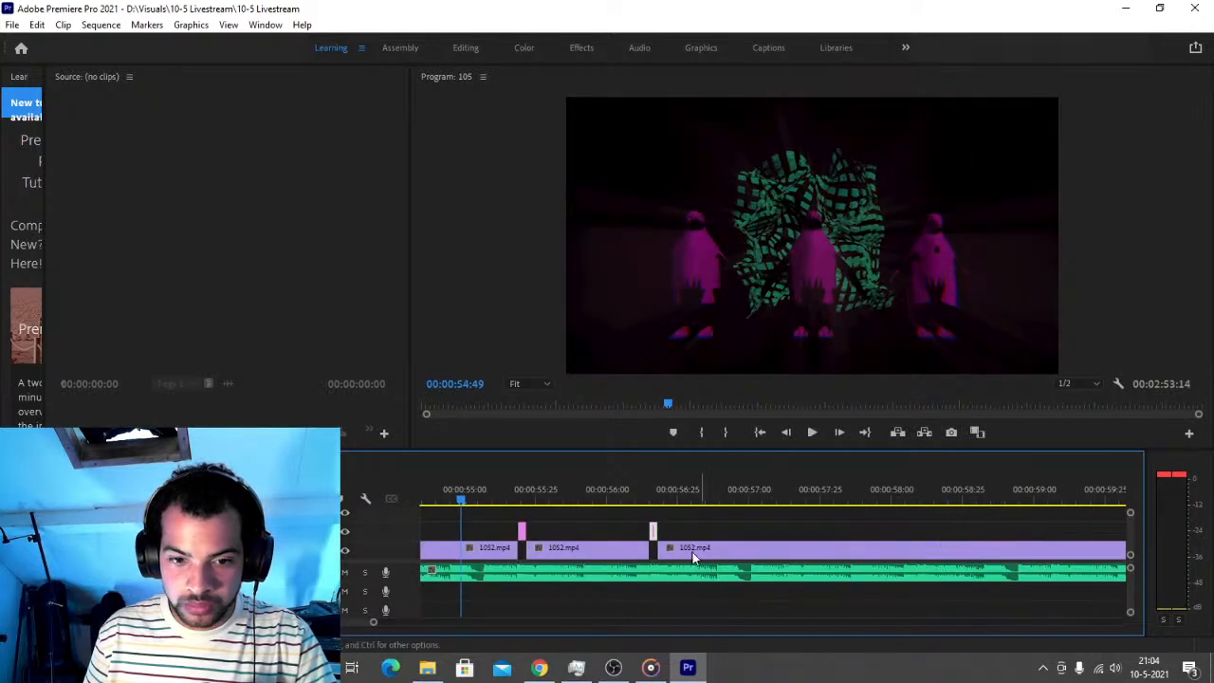
{"action": "scroll", "coordinate": [364, 618], "scroll_direction": "up", "scroll_amount": 5}
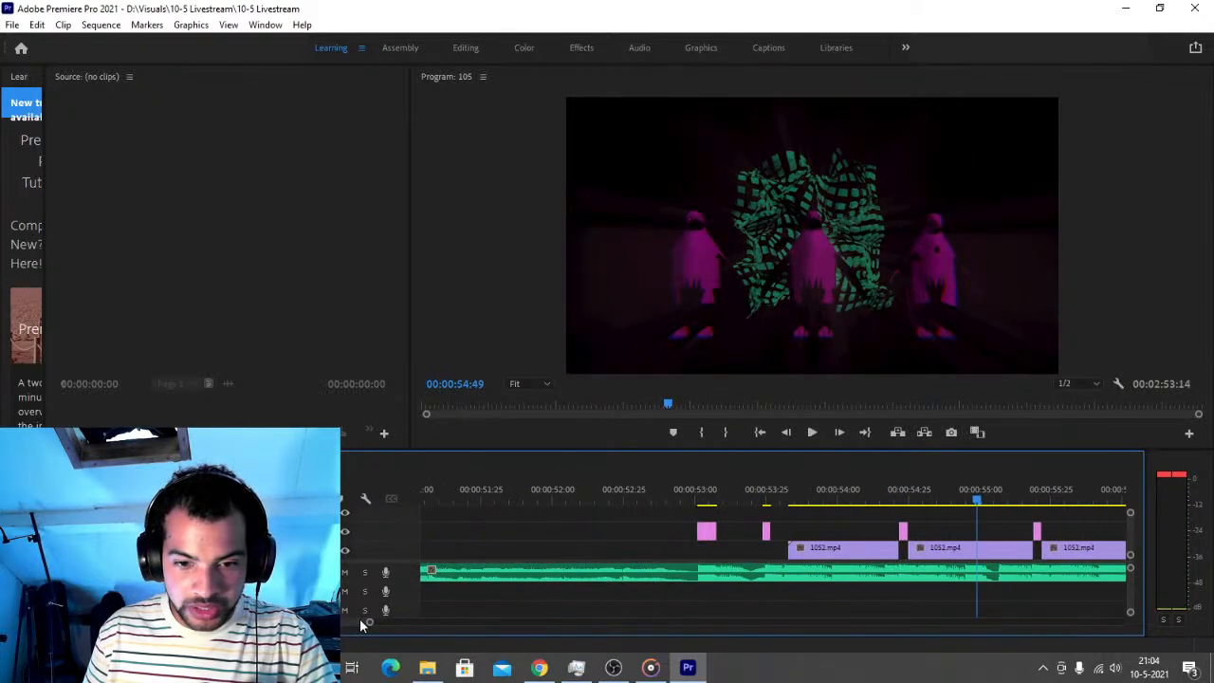
{"action": "left_click", "coordinate": [676, 488]}
{"action": "key", "text": "space"}
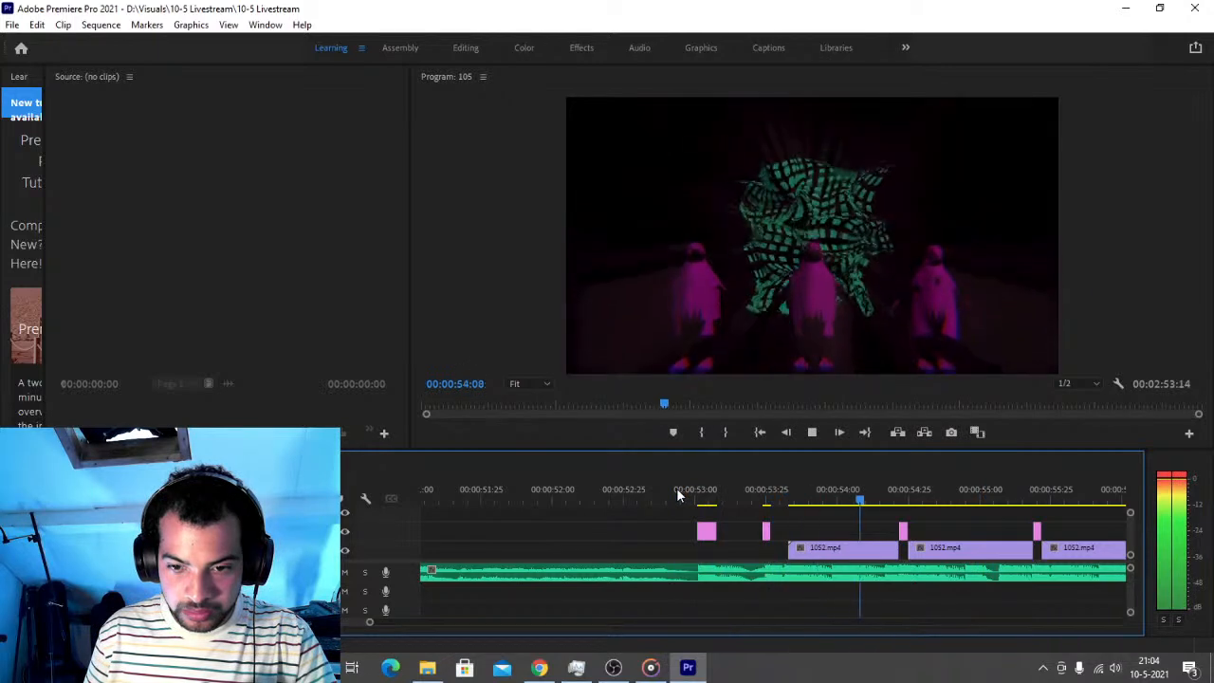
{"action": "key", "text": "space"}
{"action": "left_click", "coordinate": [943, 500]}
{"action": "left_click_drag", "start_coordinate": [943, 500], "coordinate": [945, 500]}
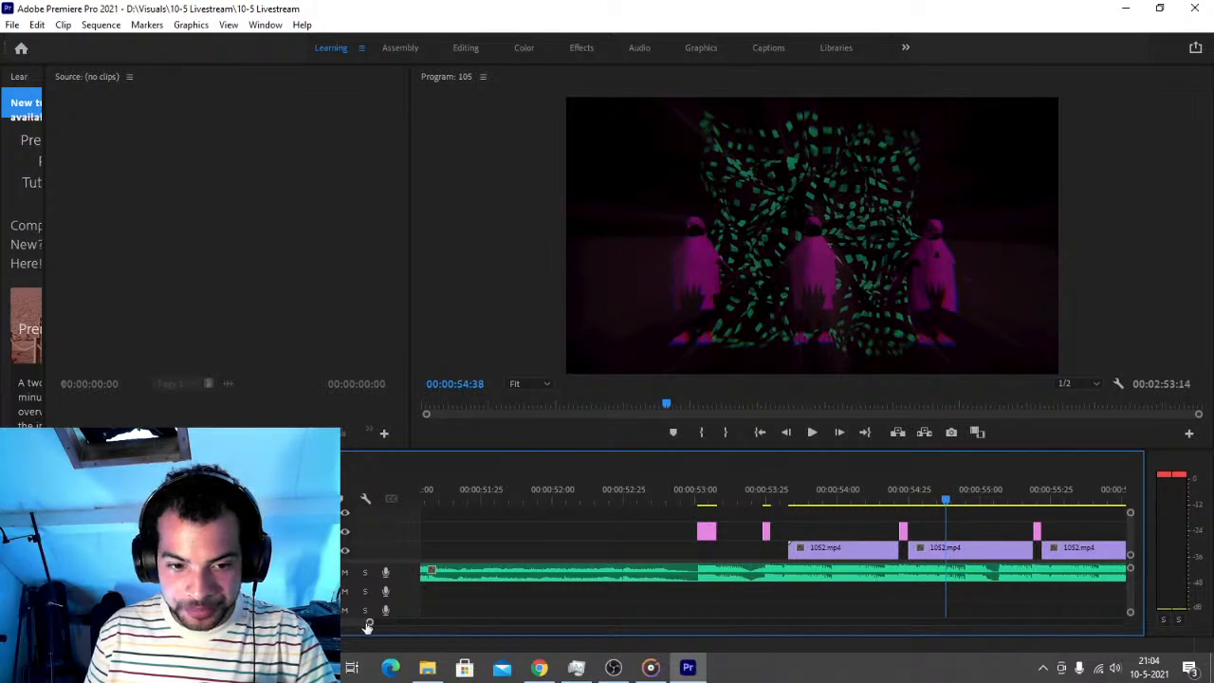
{"action": "left_click_drag", "start_coordinate": [371, 626], "coordinate": [359, 631]}
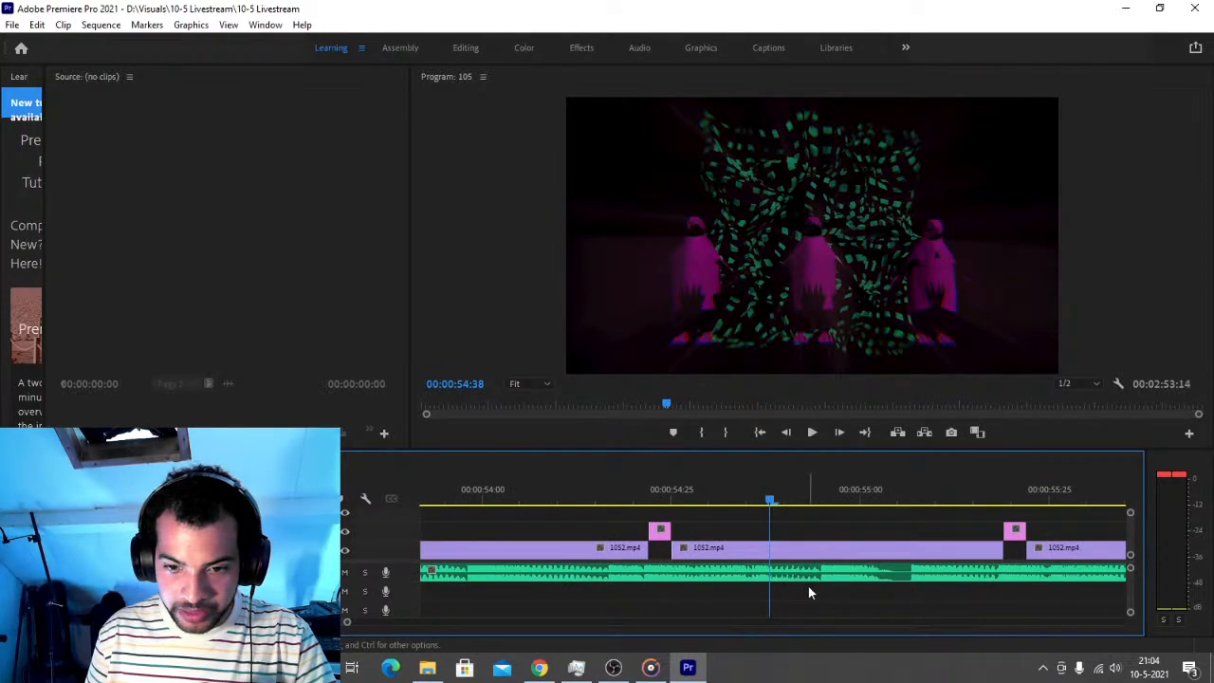
Replay the audio between the flashes repeatedly to locate the beat, and set the playhead at 00:00:54:35
{"action": "left_click", "coordinate": [721, 499]}
{"action": "key", "text": "space"}
{"action": "key", "text": "space"}
{"action": "left_click", "coordinate": [749, 491]}
{"action": "key", "text": "space"}
{"action": "left_click", "coordinate": [749, 491]}
{"action": "key", "text": "space"}
{"action": "left_click", "coordinate": [750, 496]}
{"action": "key", "text": "space"}
{"action": "left_click", "coordinate": [748, 493]}
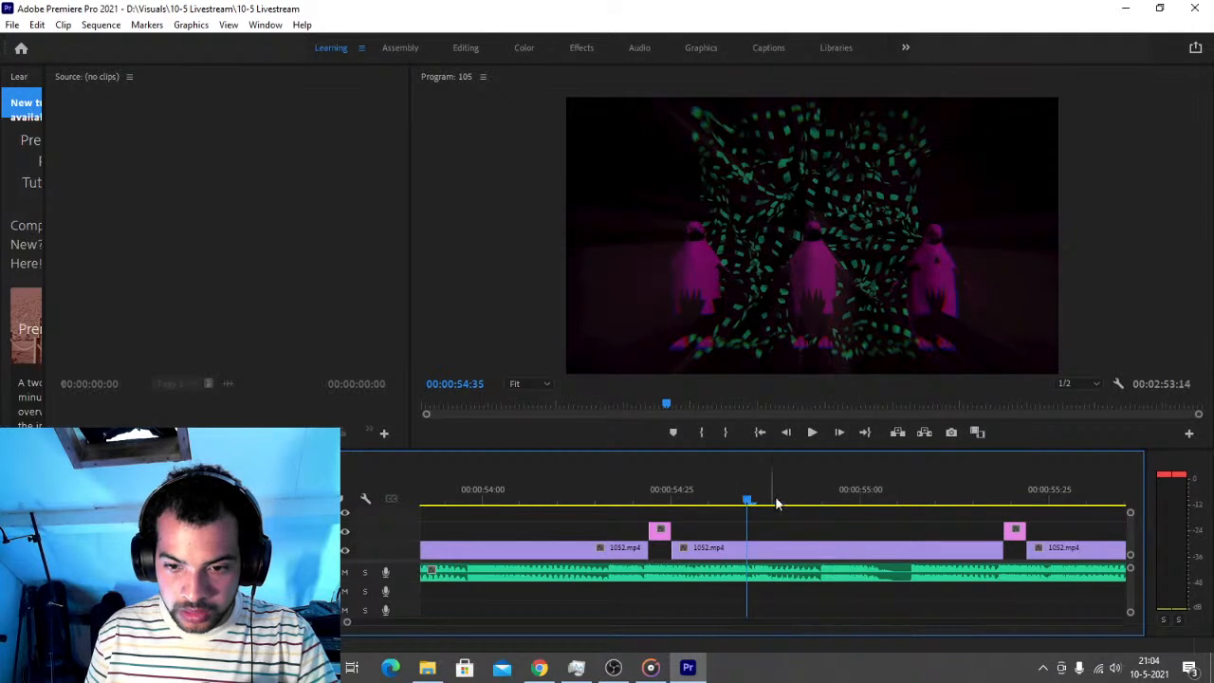
Cut 1052.mp4 at 00:00:54:35 and again nine frames after that, and delete the piece between the cuts
{"action": "key", "text": "c"}
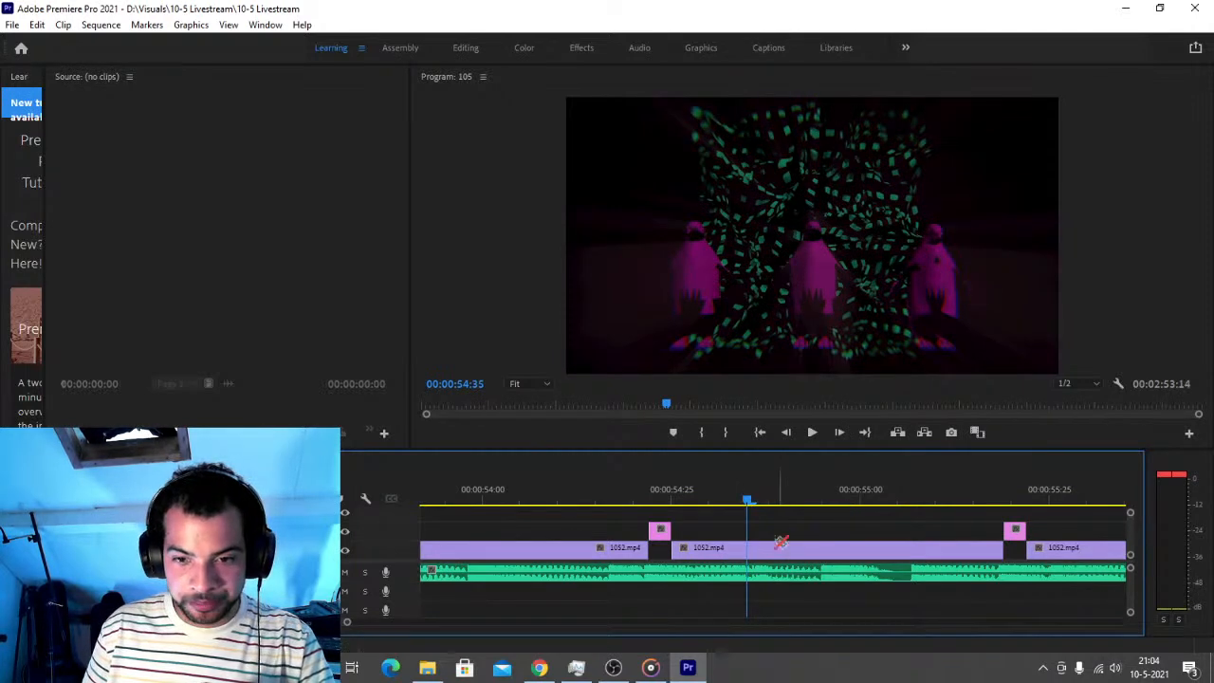
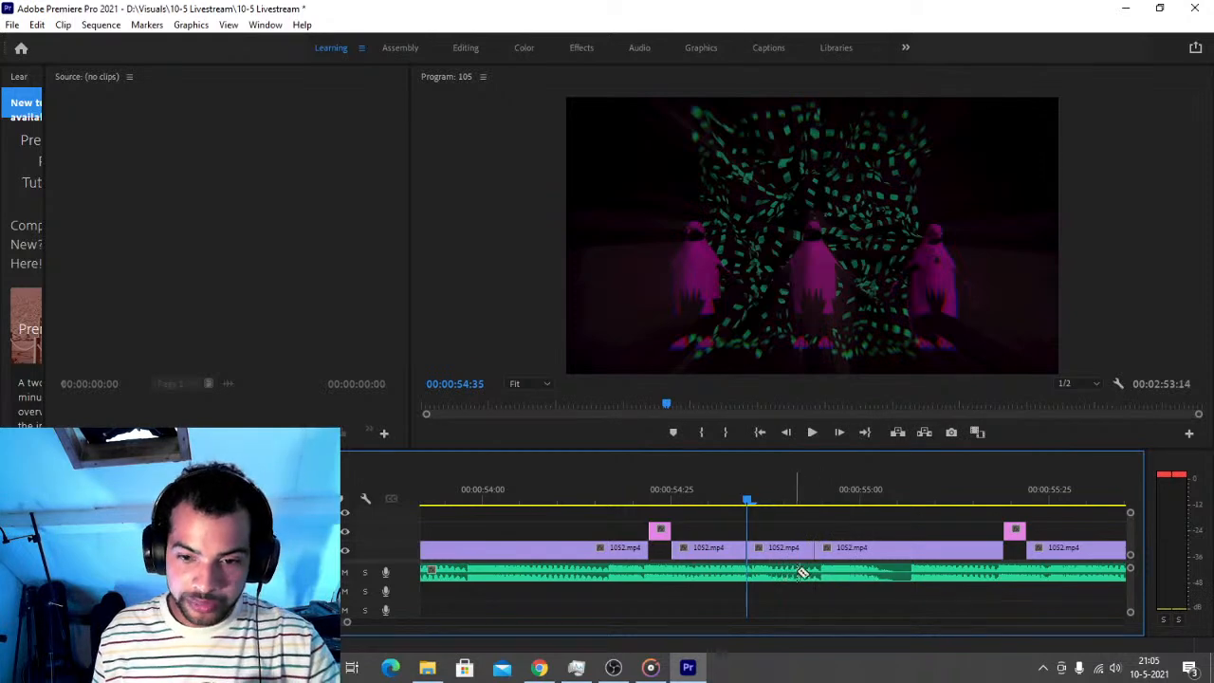
{"action": "key", "text": "v"}
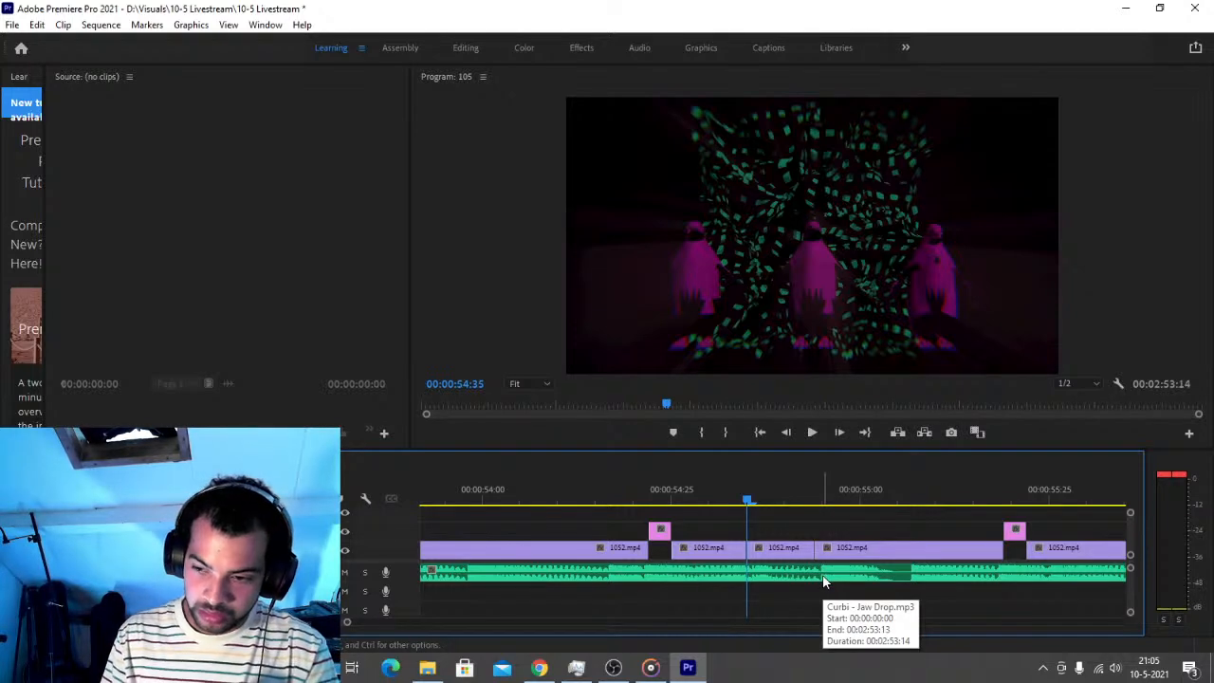
{"action": "left_click", "coordinate": [816, 500]}
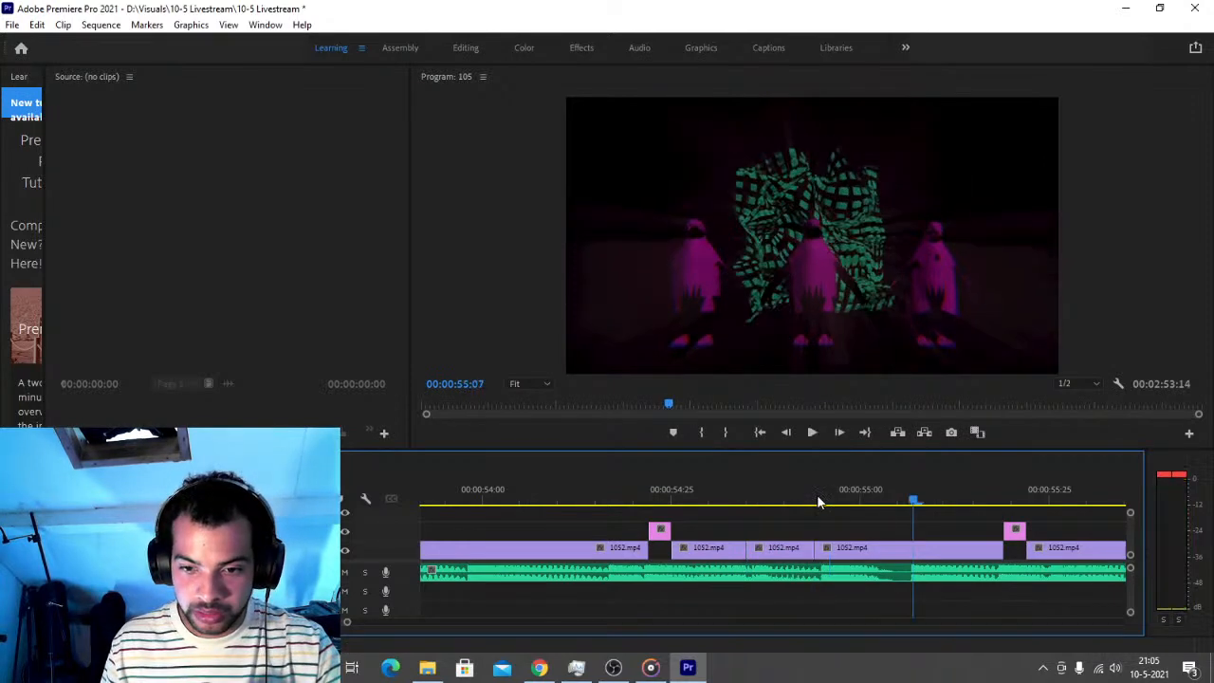
{"action": "key", "text": "space"}
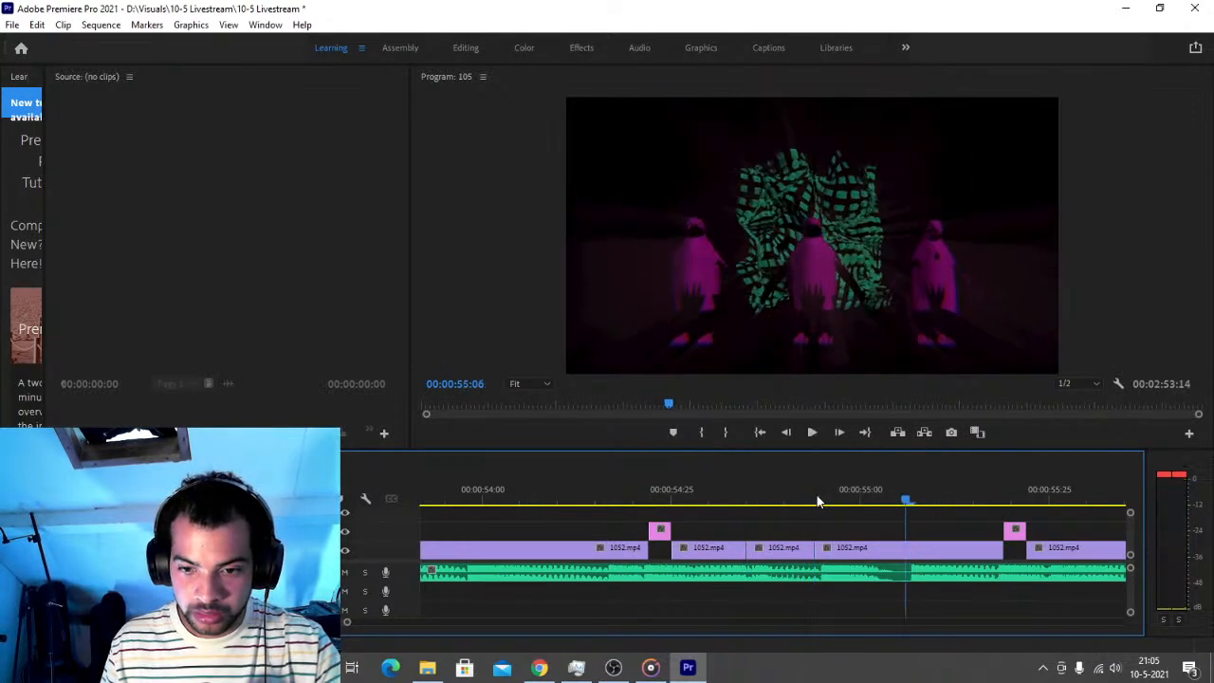
{"action": "left_click", "coordinate": [767, 551]}
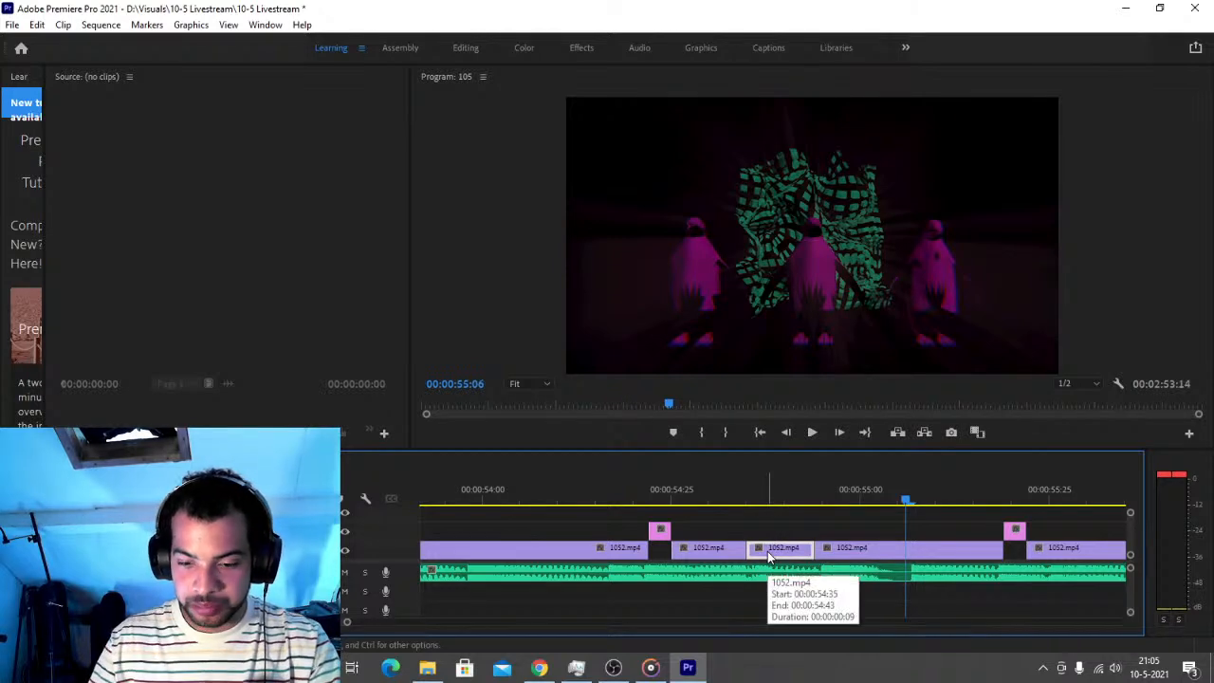
{"action": "key", "text": "Delete"}
Play back from 00:00:54:13 through the gap in 1052.mp4 to check its timing
{"action": "left_click", "coordinate": [584, 489]}
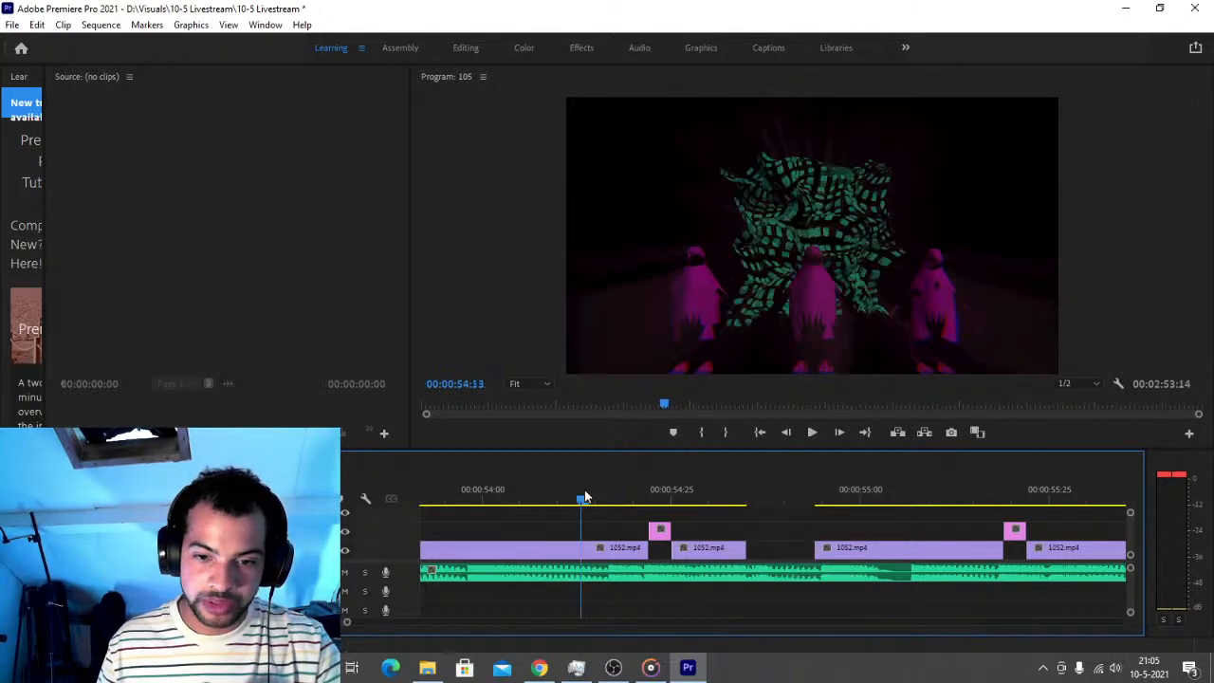
{"action": "key", "text": "space"}
{"action": "key", "text": "space"}
Place Curbi Avatar 1 from the 10-5 Livestream folder on track V3 at 00:00:54:35, above the gap
{"action": "left_click", "coordinate": [747, 501]}
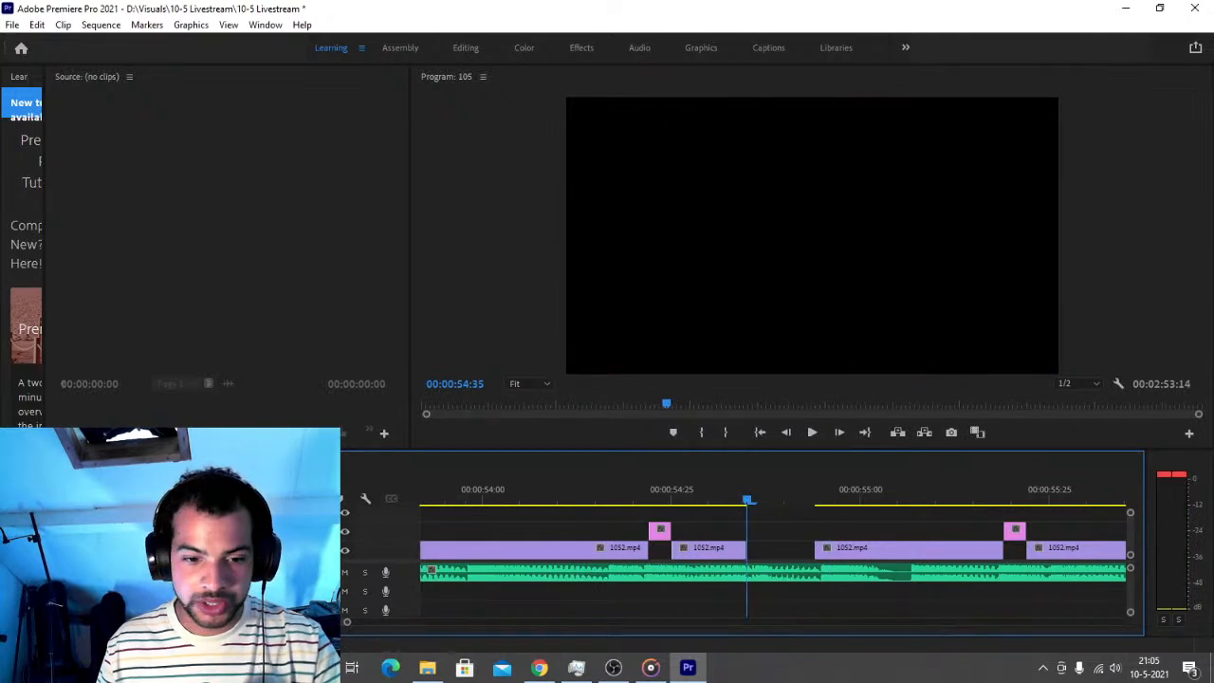
{"action": "left_click", "coordinate": [427, 667]}
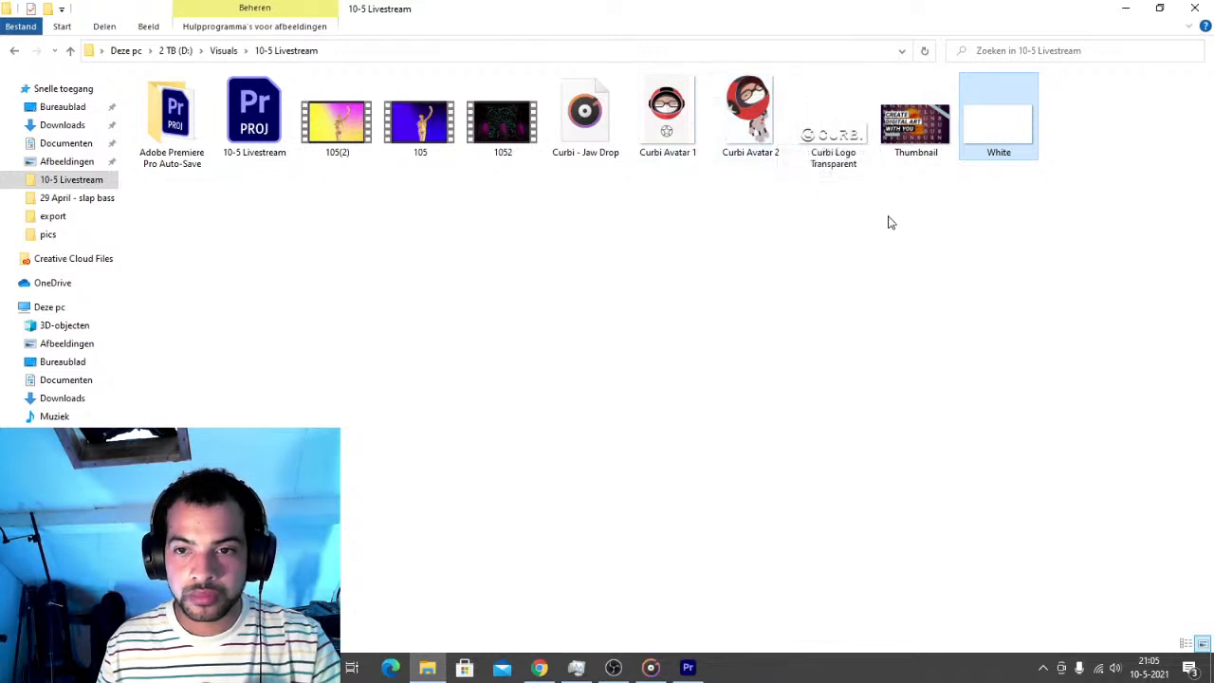
{"action": "left_click", "coordinate": [668, 132]}
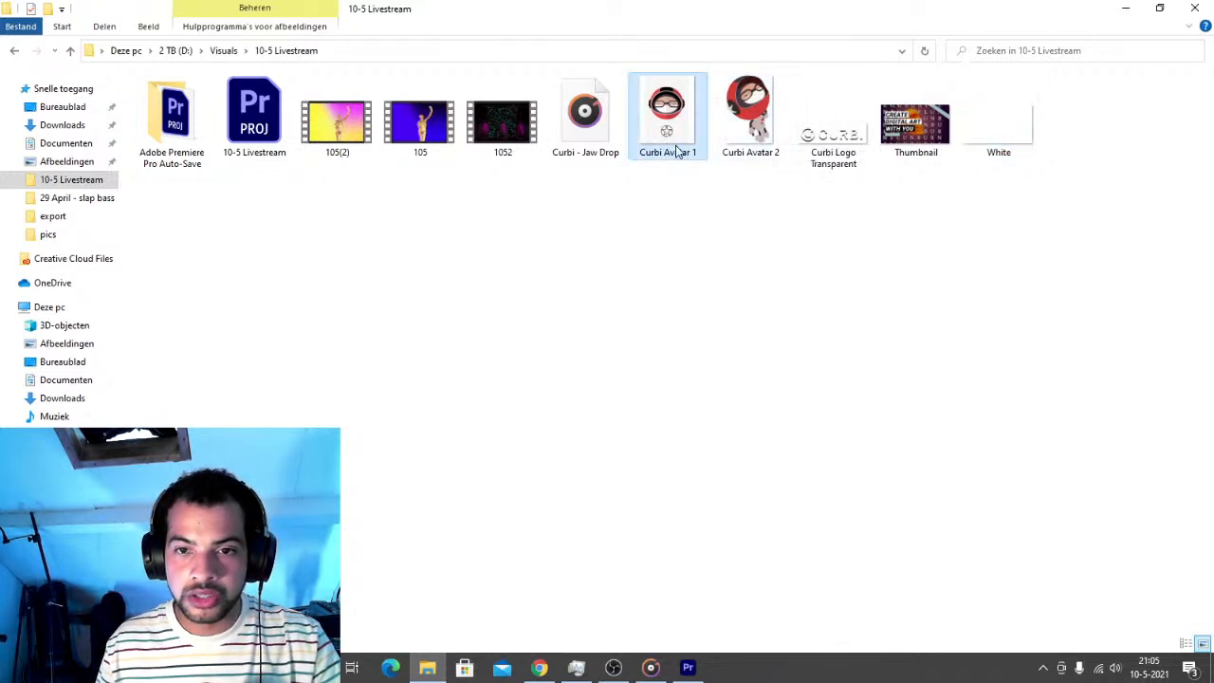
{"action": "left_click_drag", "start_coordinate": [668, 132], "coordinate": [754, 512]}
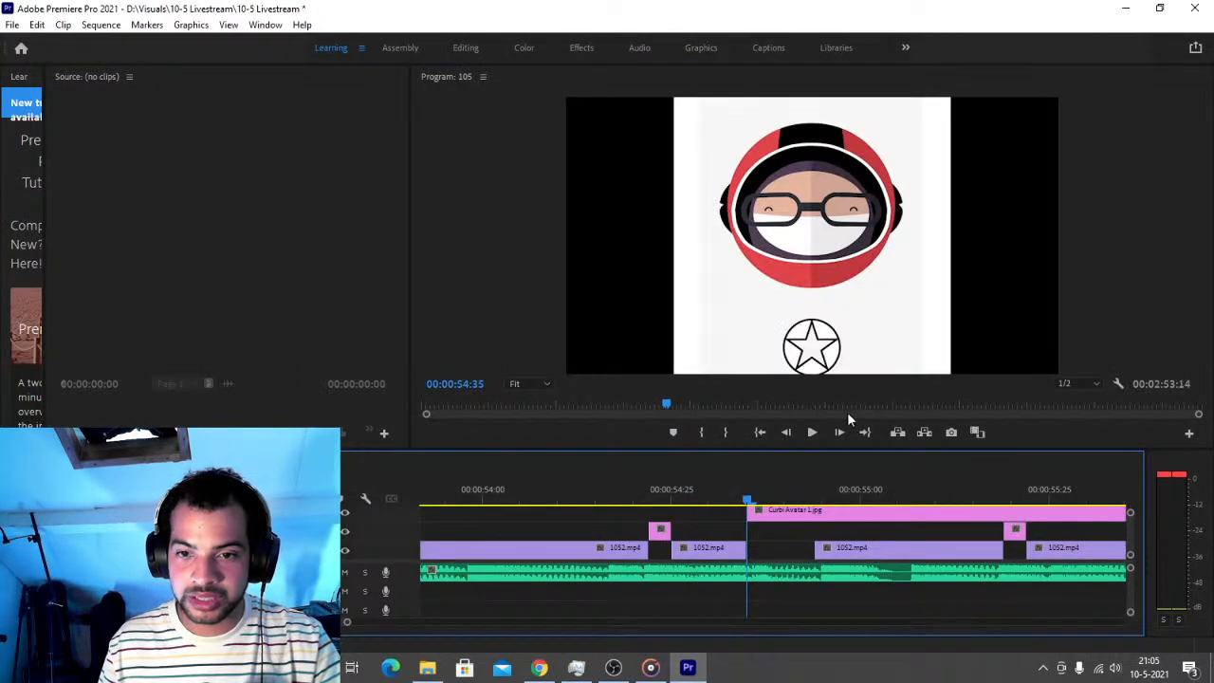
Switch to the Editing workspace and show the Motion properties of Curbi Avatar 1.jpg in Effect Controls
{"action": "left_click", "coordinate": [465, 48]}
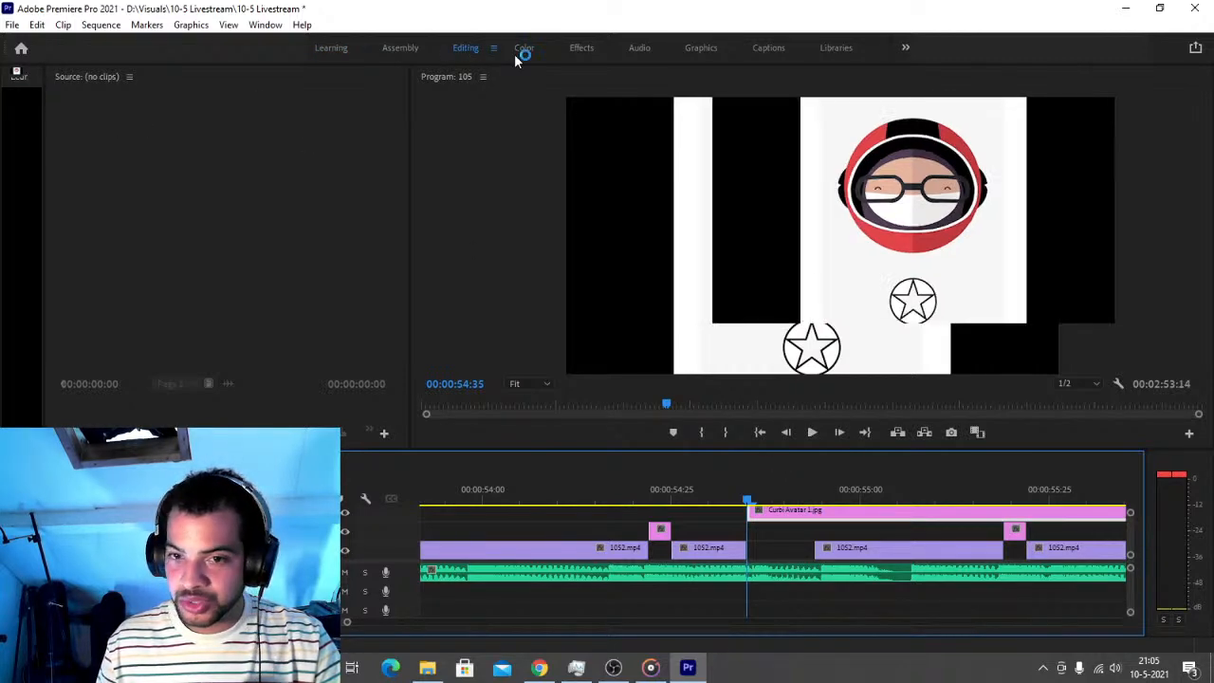
{"action": "left_click", "coordinate": [142, 78]}
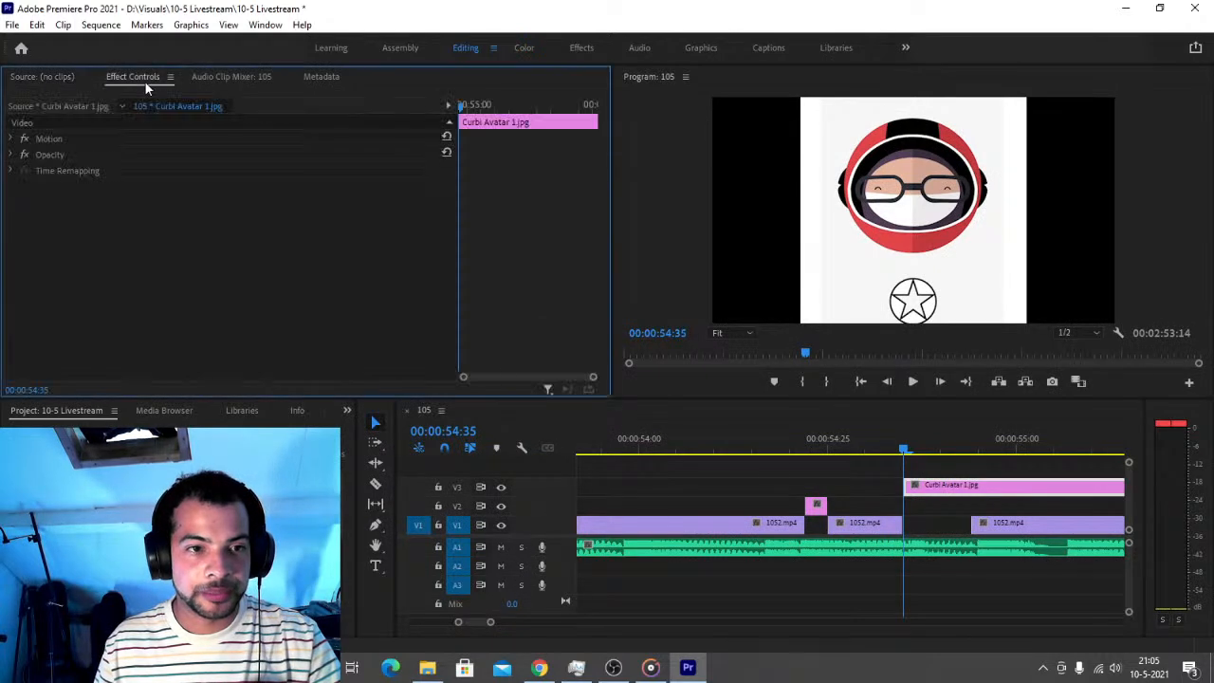
{"action": "left_click", "coordinate": [11, 140]}
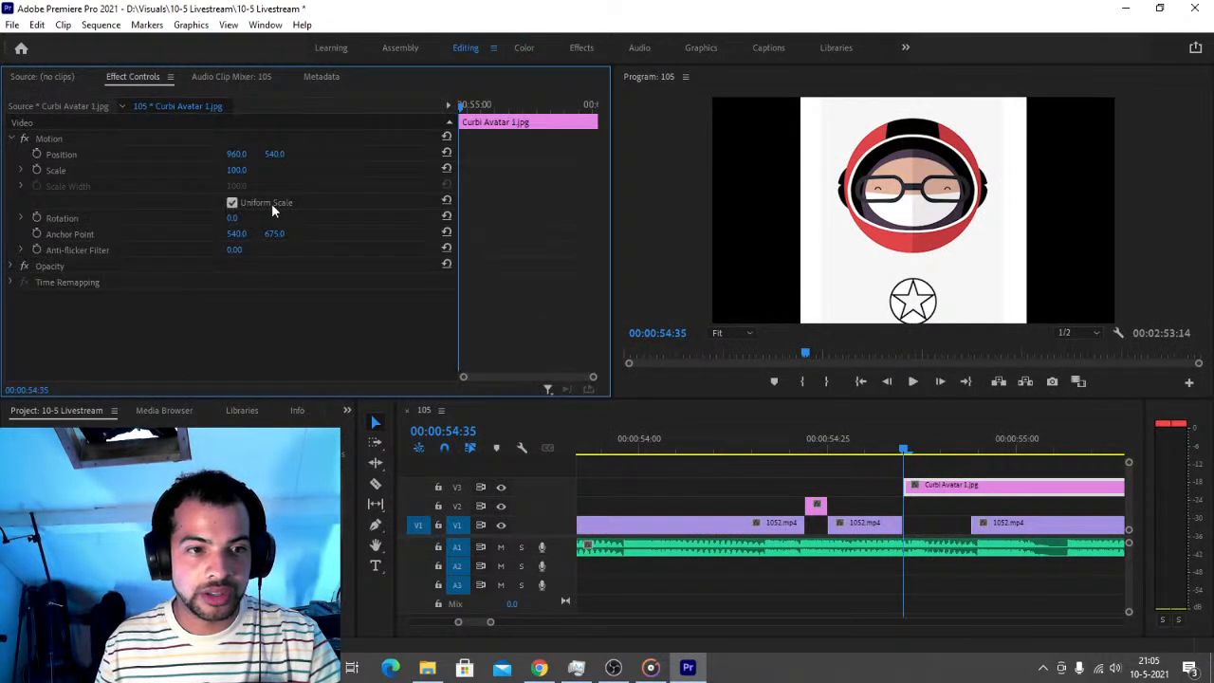
Scale Curbi Avatar 1.jpg to 185 with vertical position 719, and shorten the clip to roughly the first half of the gap
{"action": "left_click_drag", "start_coordinate": [234, 176], "coordinate": [311, 153]}
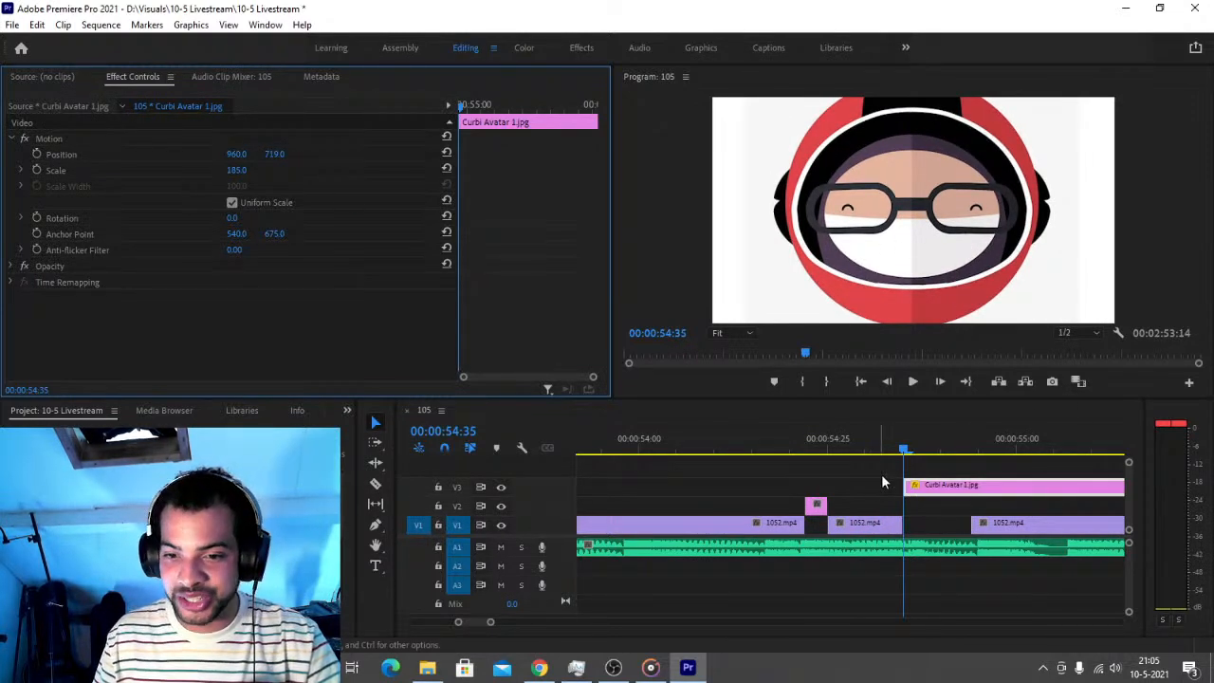
{"action": "left_click_drag", "start_coordinate": [935, 485], "coordinate": [975, 491]}
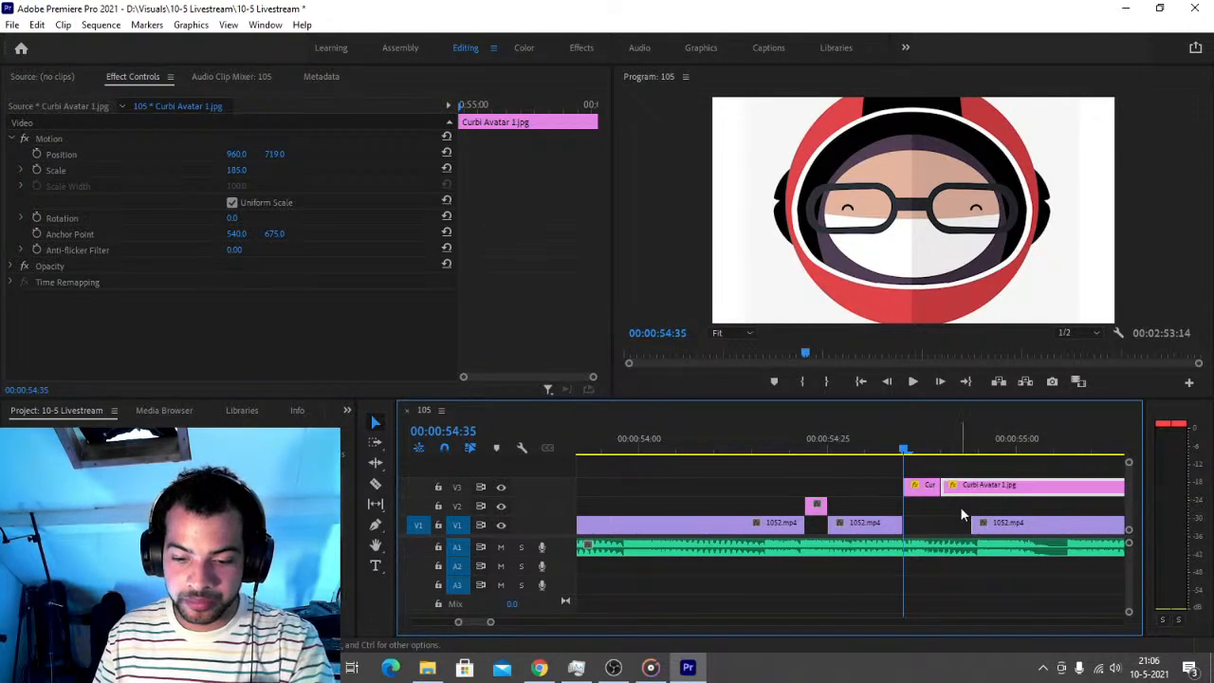
{"action": "key", "text": "Delete"}
Play back the flashes and the avatar image from about 00:00:53:20 and again from 00:00:54:13 to check their timing
{"action": "left_click_drag", "start_coordinate": [489, 622], "coordinate": [530, 622]}
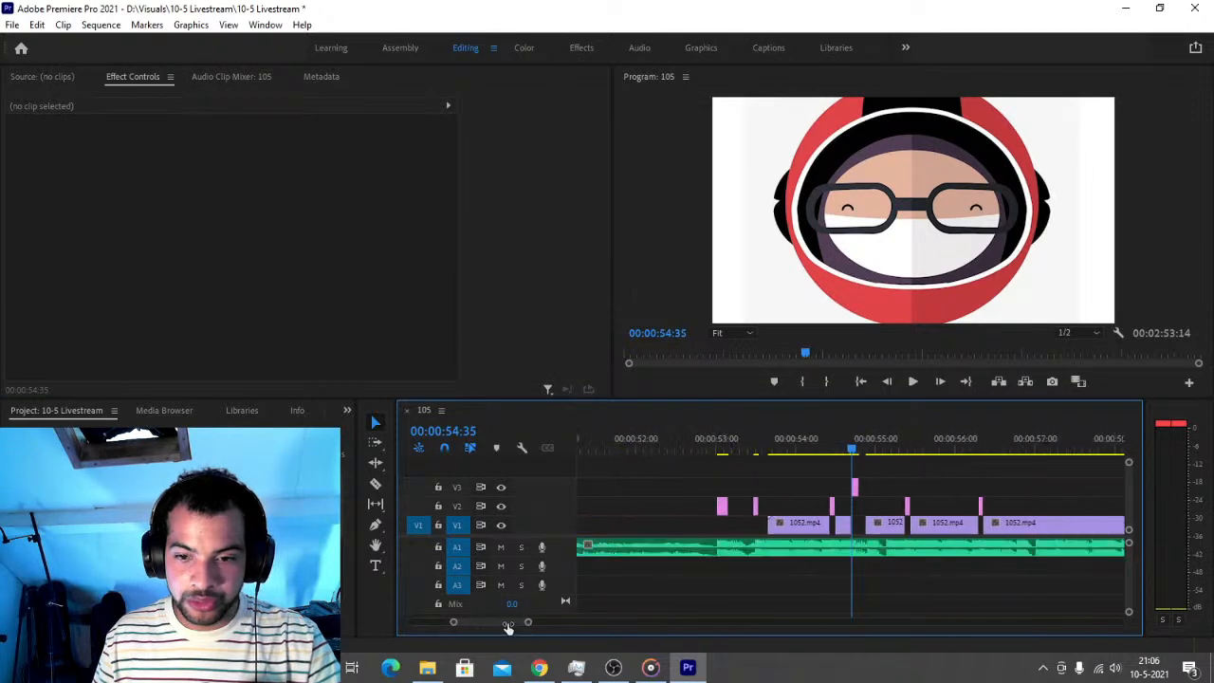
{"action": "left_click", "coordinate": [756, 445]}
{"action": "key", "text": "space"}
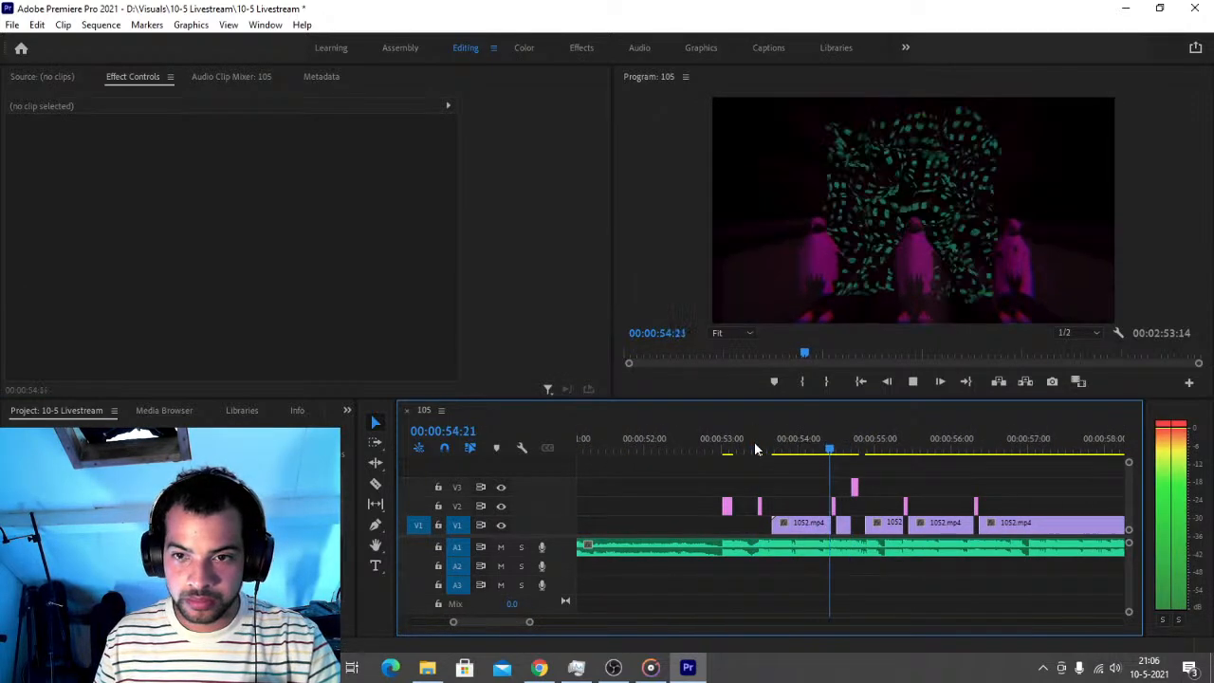
{"action": "key", "text": "space"}
{"action": "left_click", "coordinate": [822, 448]}
{"action": "key", "text": "space"}
{"action": "left_click", "coordinate": [819, 448]}
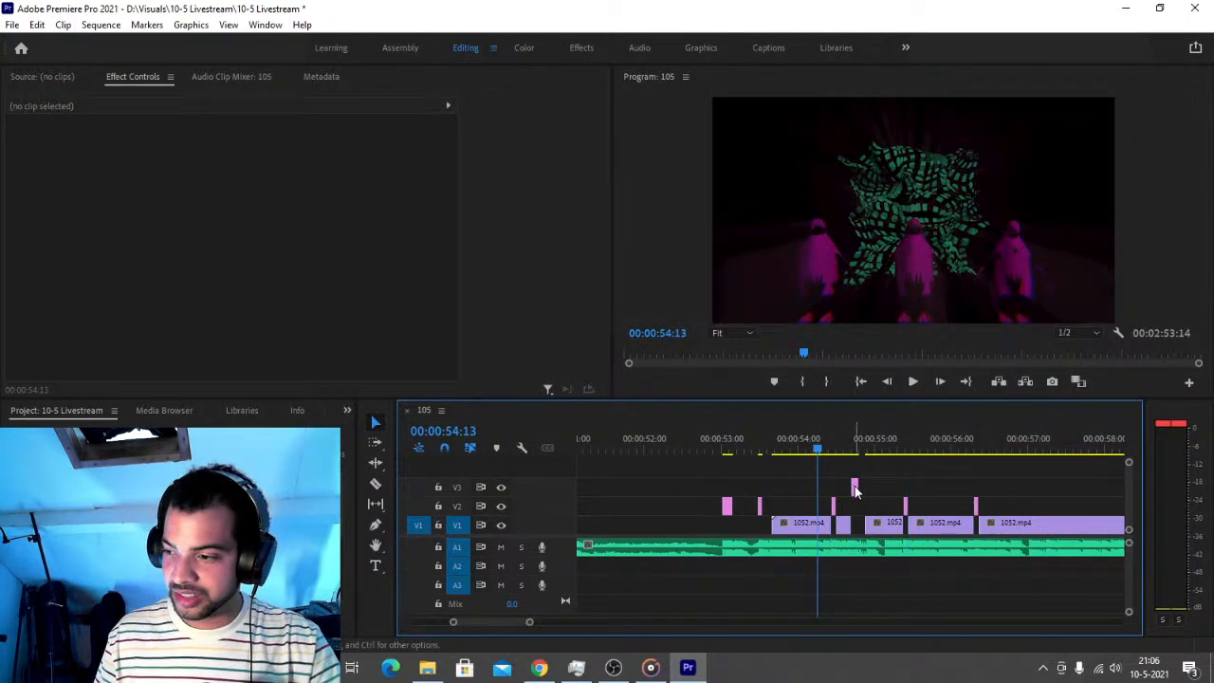
Delete Curbi Avatar 1.jpg from track V3 and play back from 00:00:54:13 through the empty gap
{"action": "left_click", "coordinate": [854, 487]}
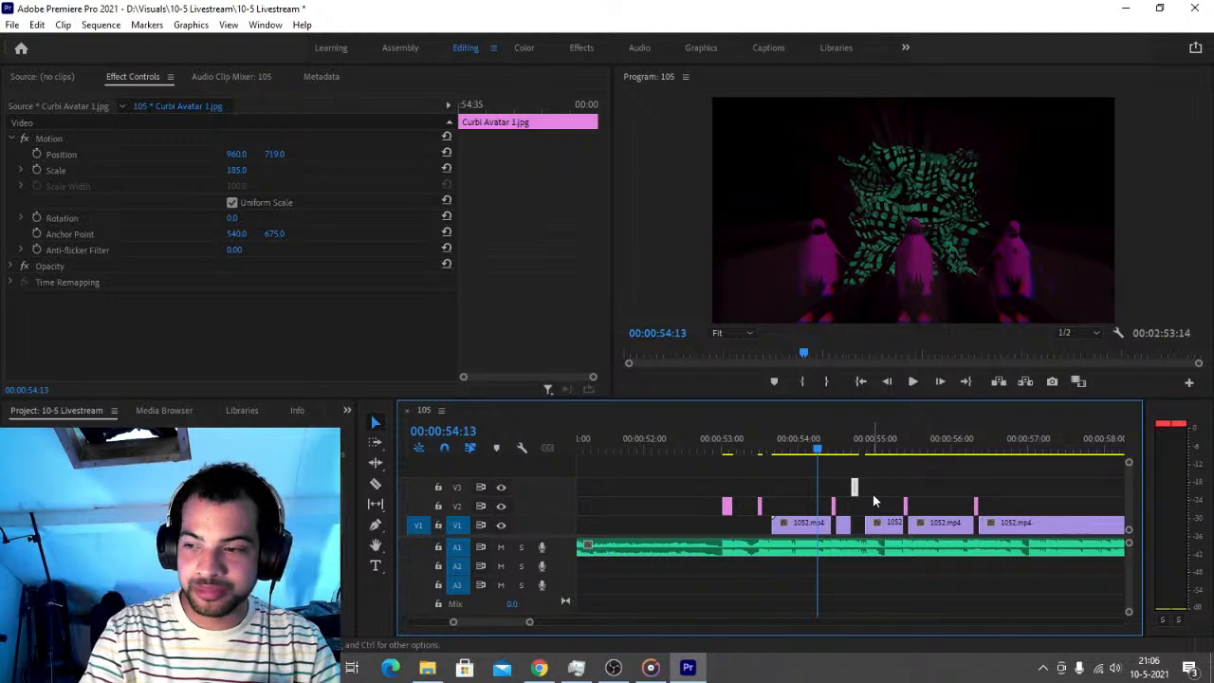
{"action": "key", "text": "Delete"}
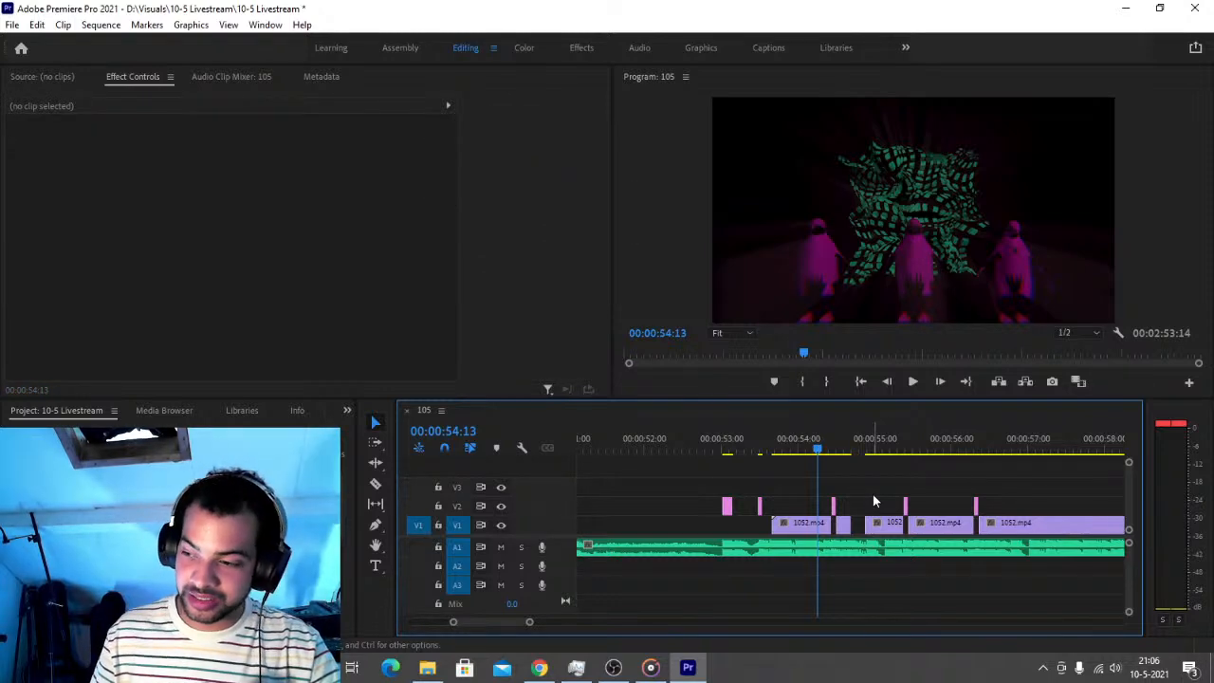
{"action": "key", "text": "space"}
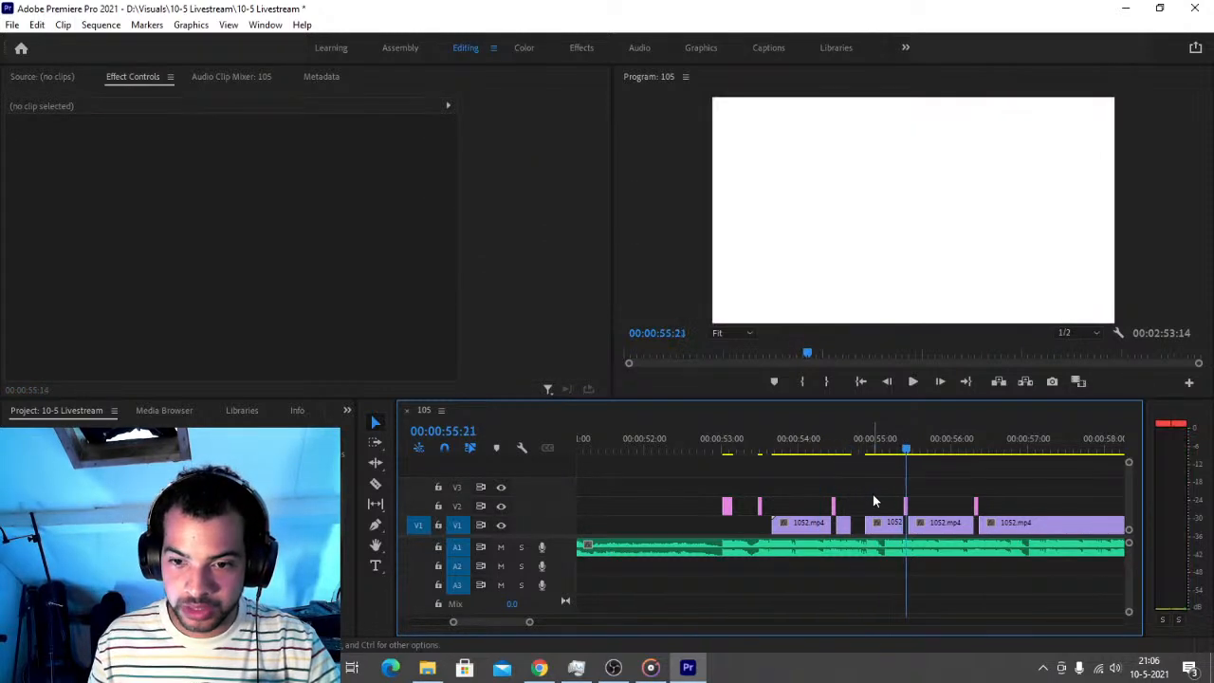
Find the beat by playback, cut 1052.mp4 at 00:00:56:38, and trim the start of the later piece to 00:00:57:01
{"action": "left_click", "coordinate": [705, 440]}
{"action": "key", "text": "space"}
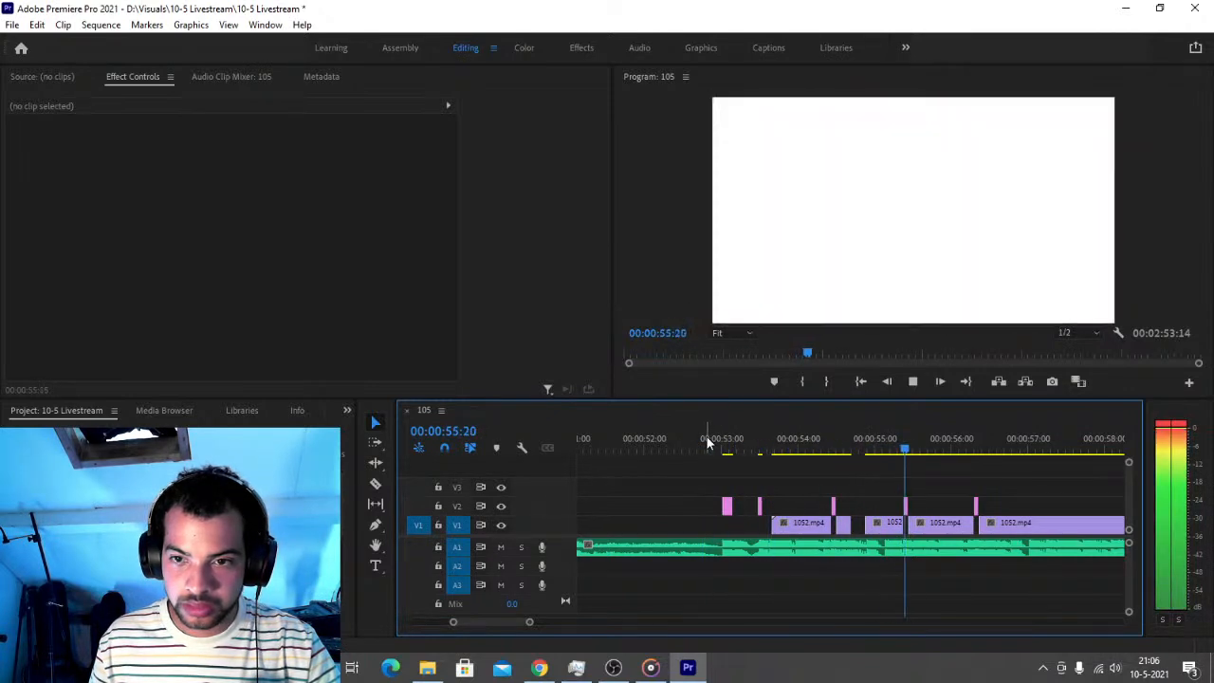
{"action": "key", "text": "space"}
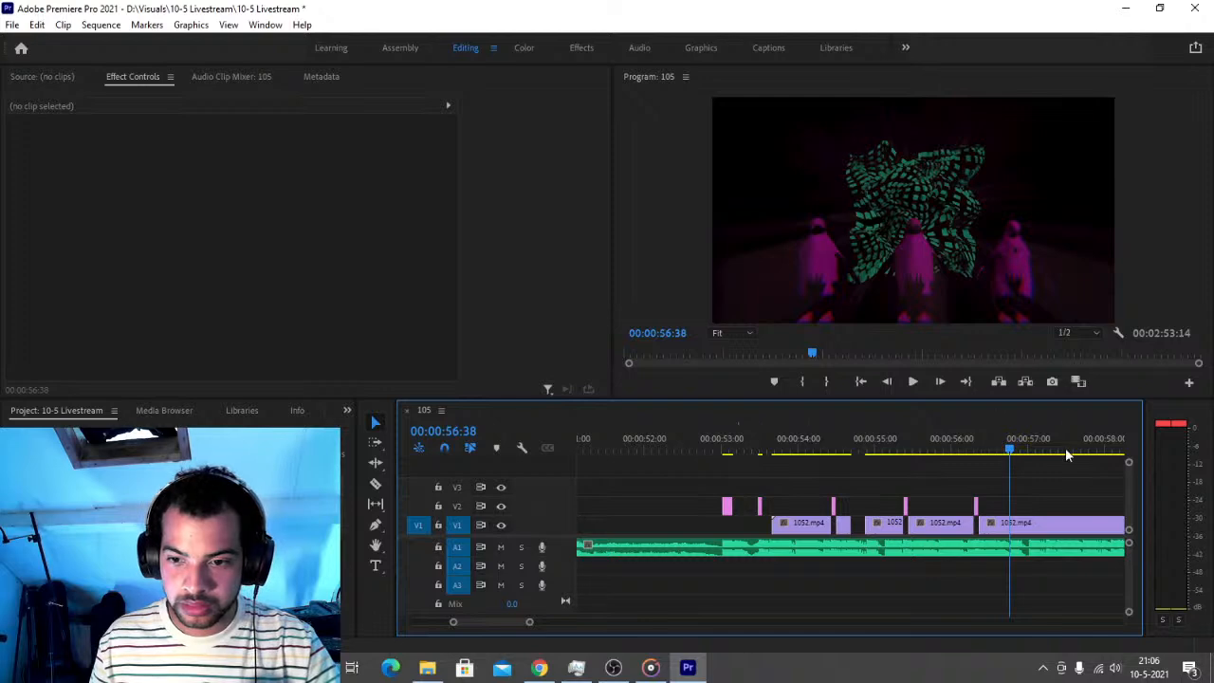
{"action": "key", "text": "c"}
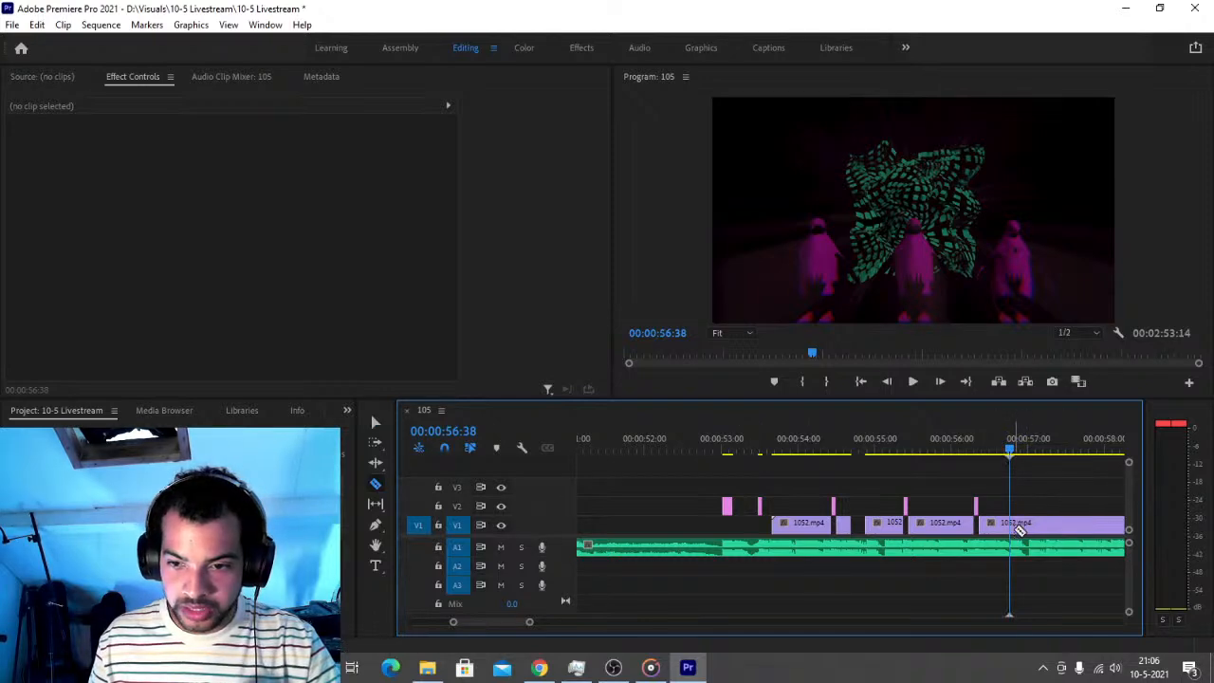
{"action": "left_click", "coordinate": [1011, 523]}
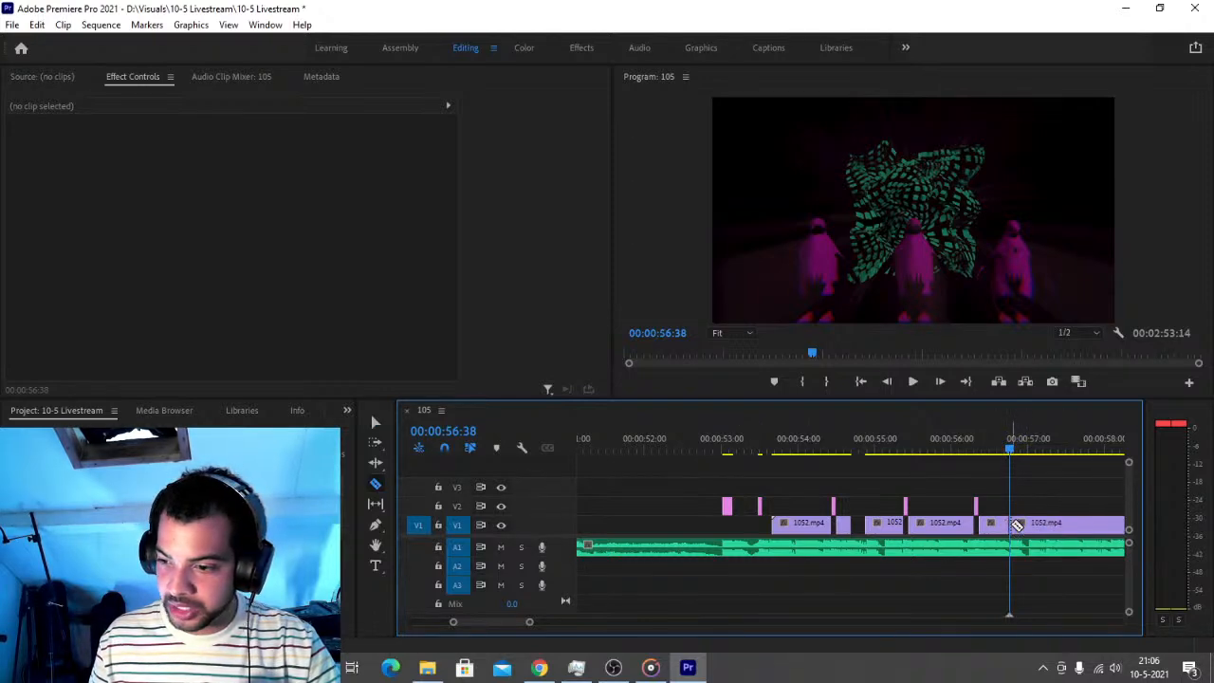
{"action": "left_click", "coordinate": [1013, 454]}
{"action": "left_click_drag", "start_coordinate": [1013, 454], "coordinate": [1029, 454]}
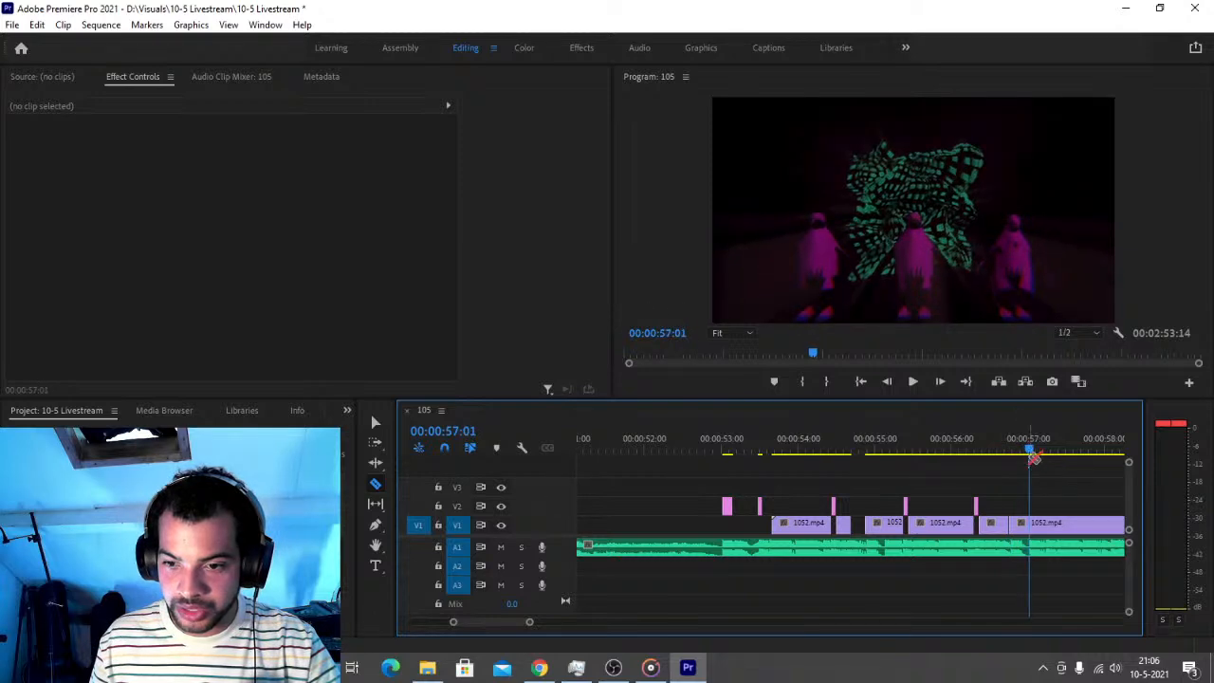
{"action": "key", "text": "v"}
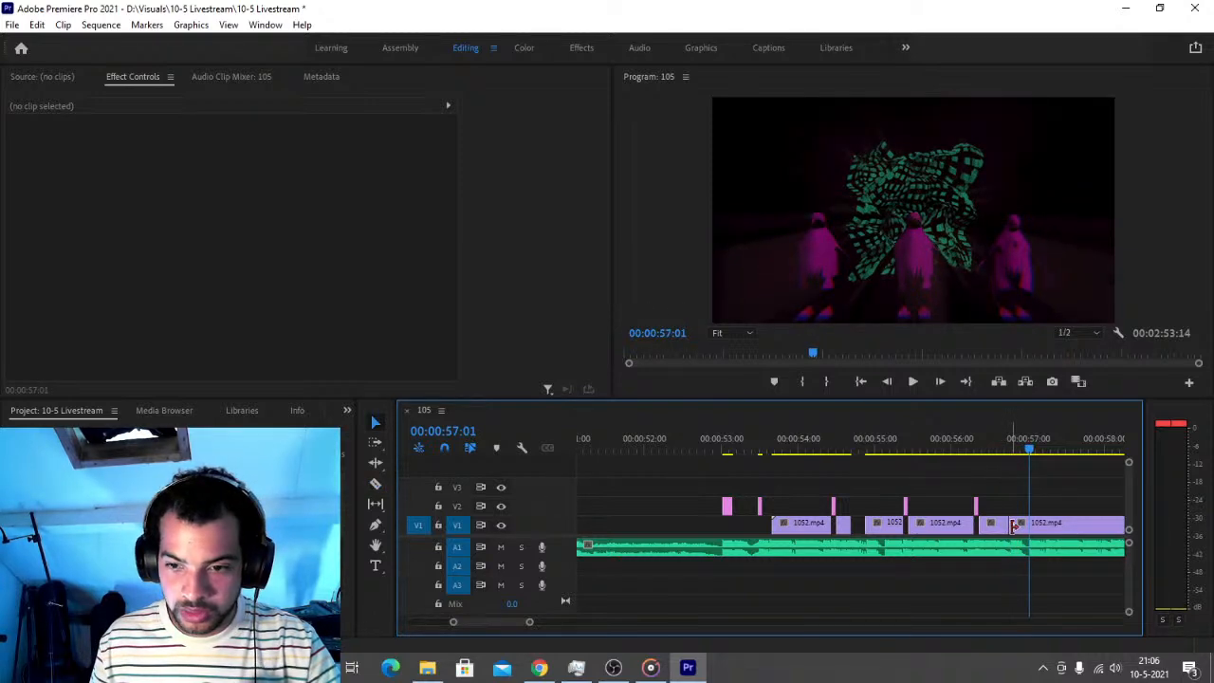
{"action": "left_click_drag", "start_coordinate": [1011, 523], "coordinate": [1030, 524]}
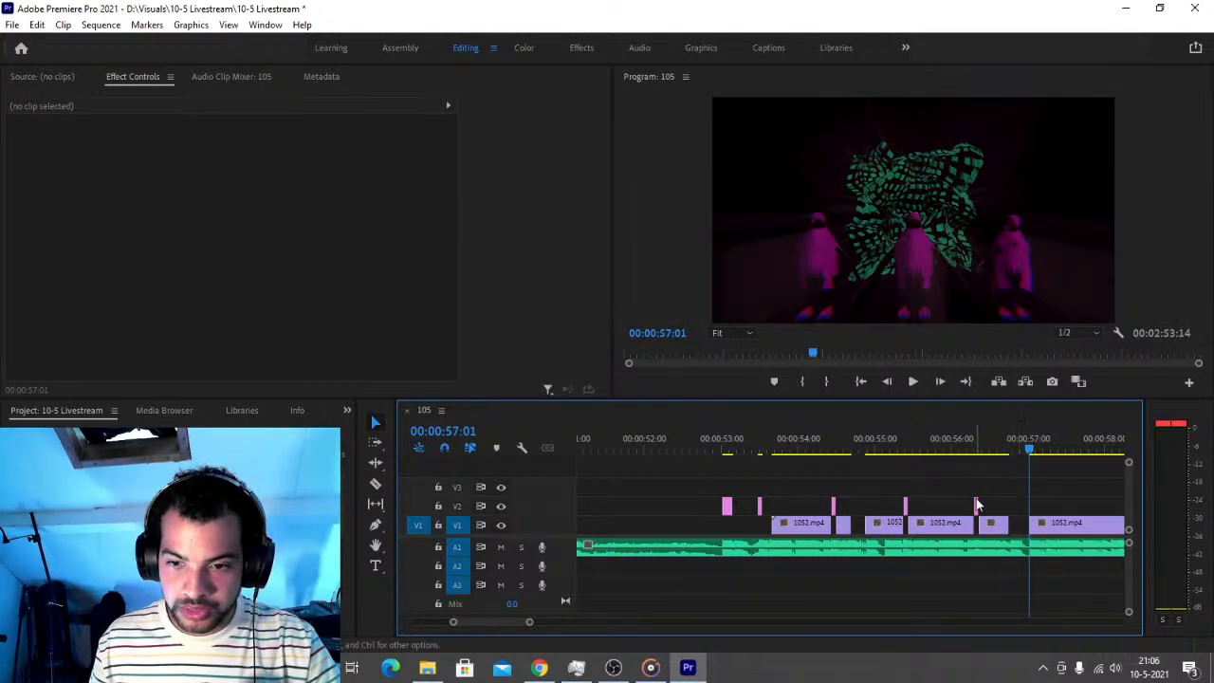
Copy the Curbi Logo Transparent.png clip from 00:00:53 on track V2 to 00:00:56:38, above the new gap, and play back the section
{"action": "left_click", "coordinate": [728, 507]}
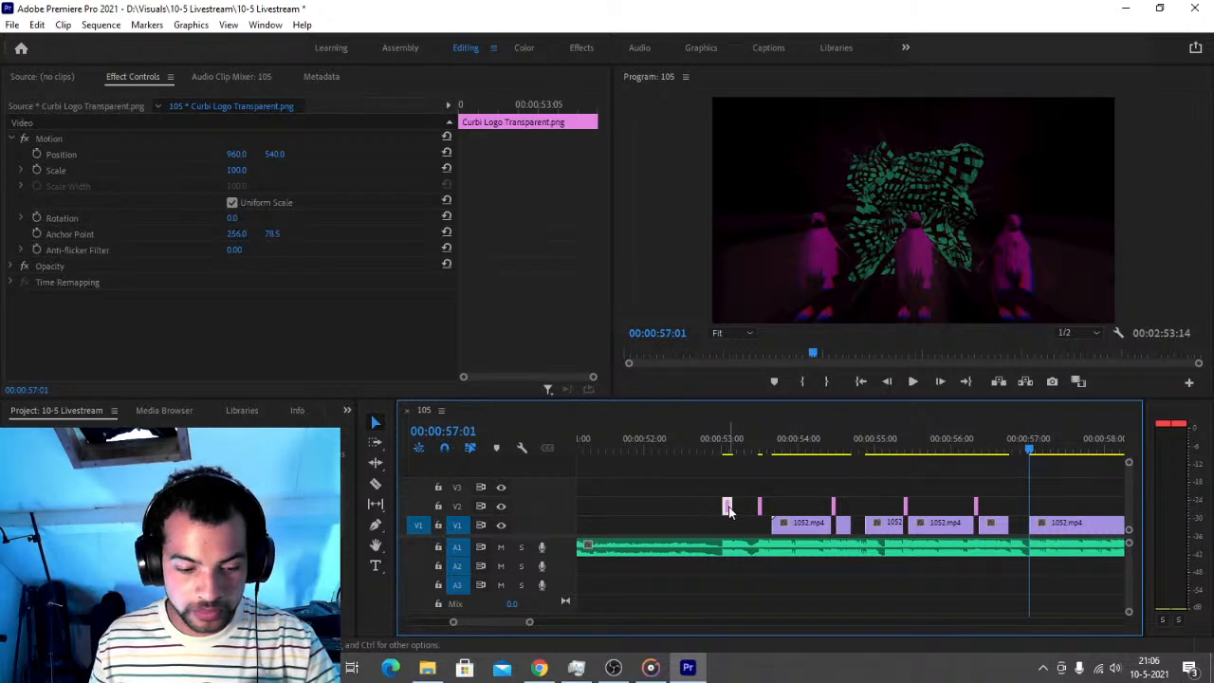
{"action": "left_click_drag", "start_coordinate": [728, 512], "coordinate": [1022, 513]}
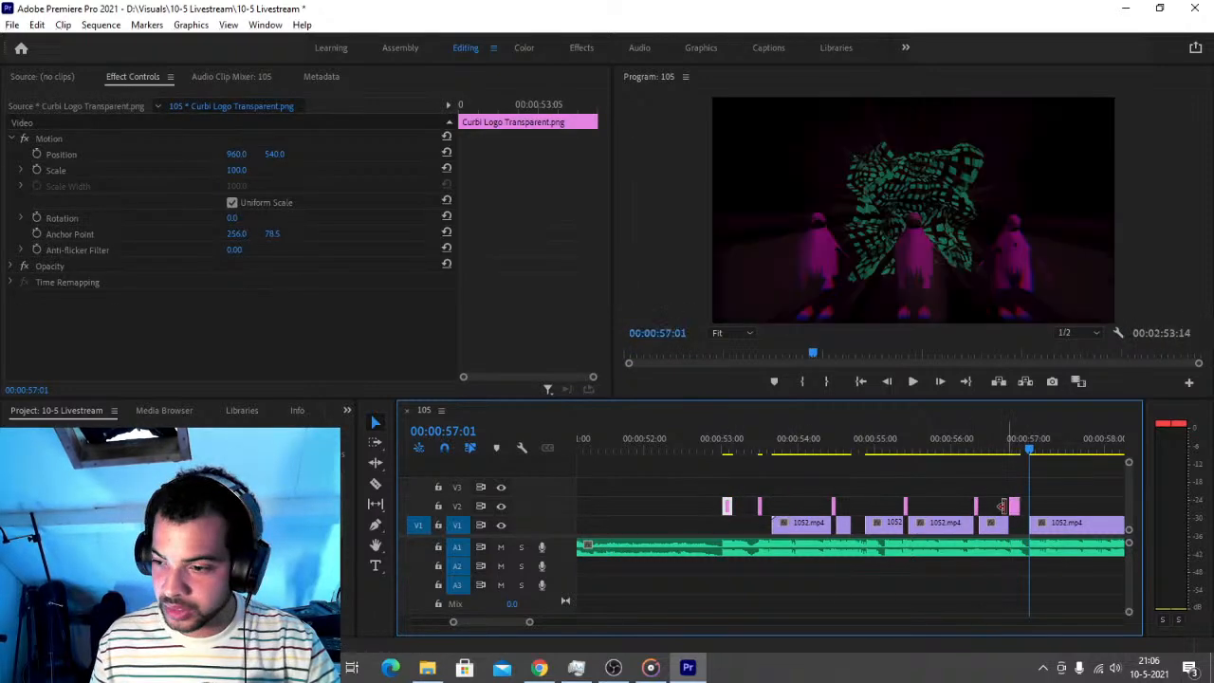
{"action": "left_click", "coordinate": [702, 446]}
{"action": "key", "text": "space"}
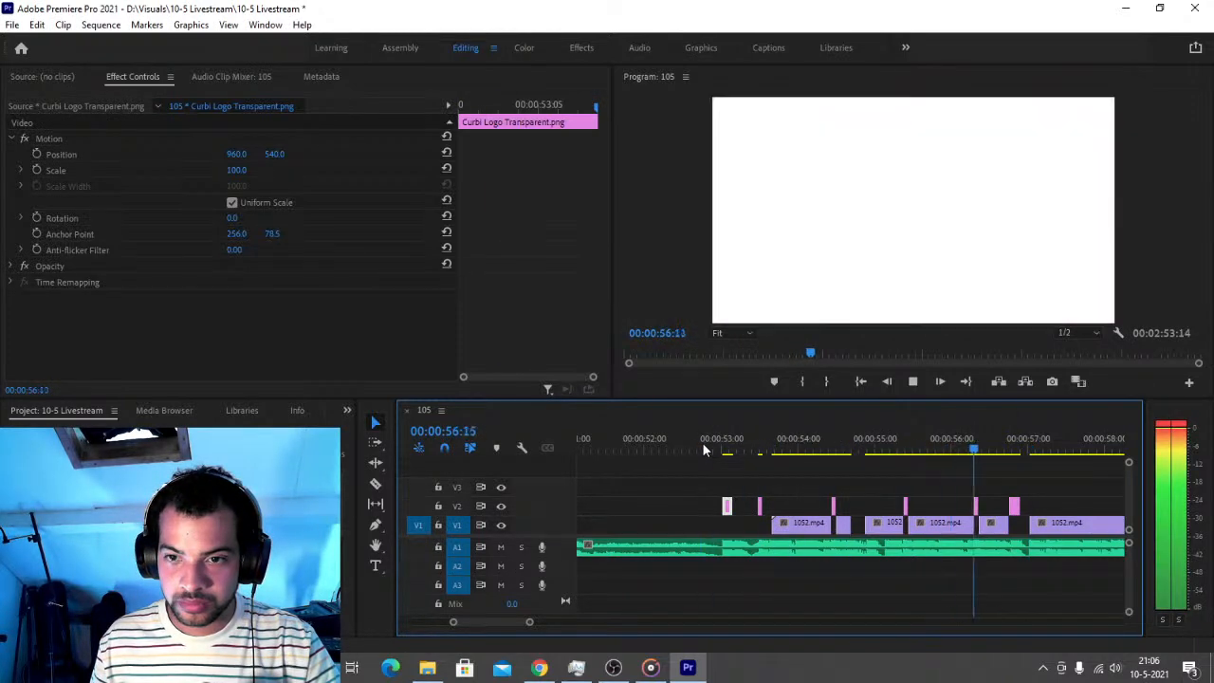
{"action": "key", "text": "space"}
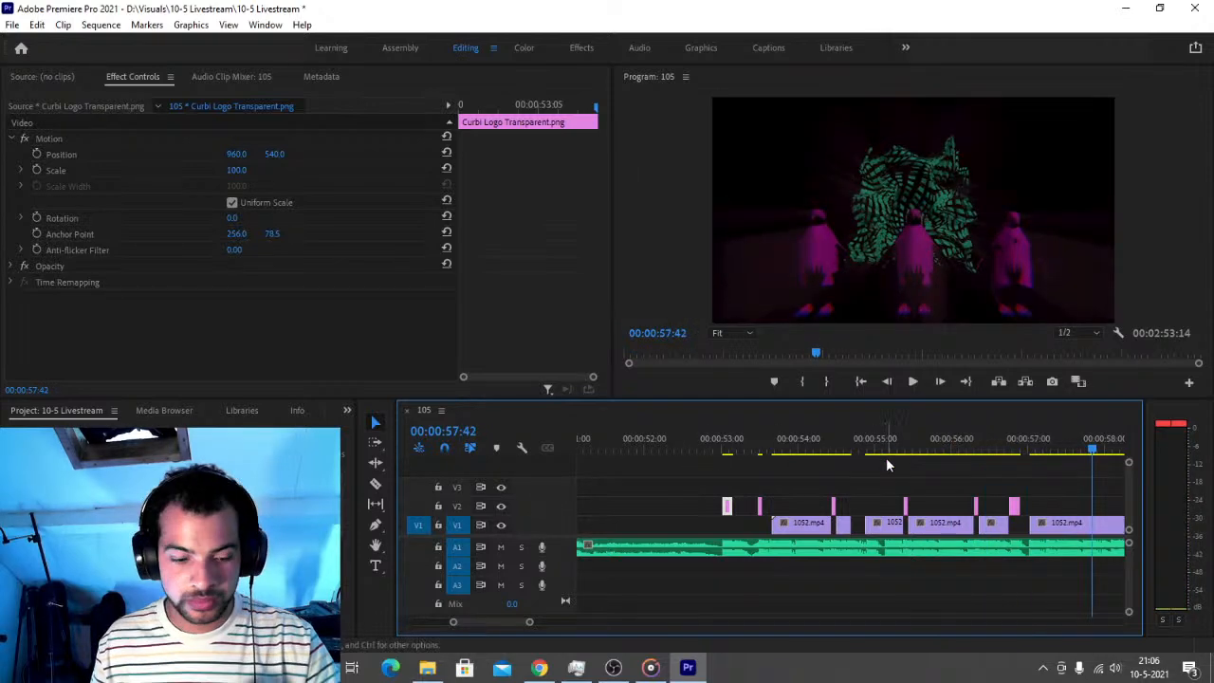
Save the 10-5 Livestream project and close Premiere Pro
{"action": "key", "text": "ctrl+s"}
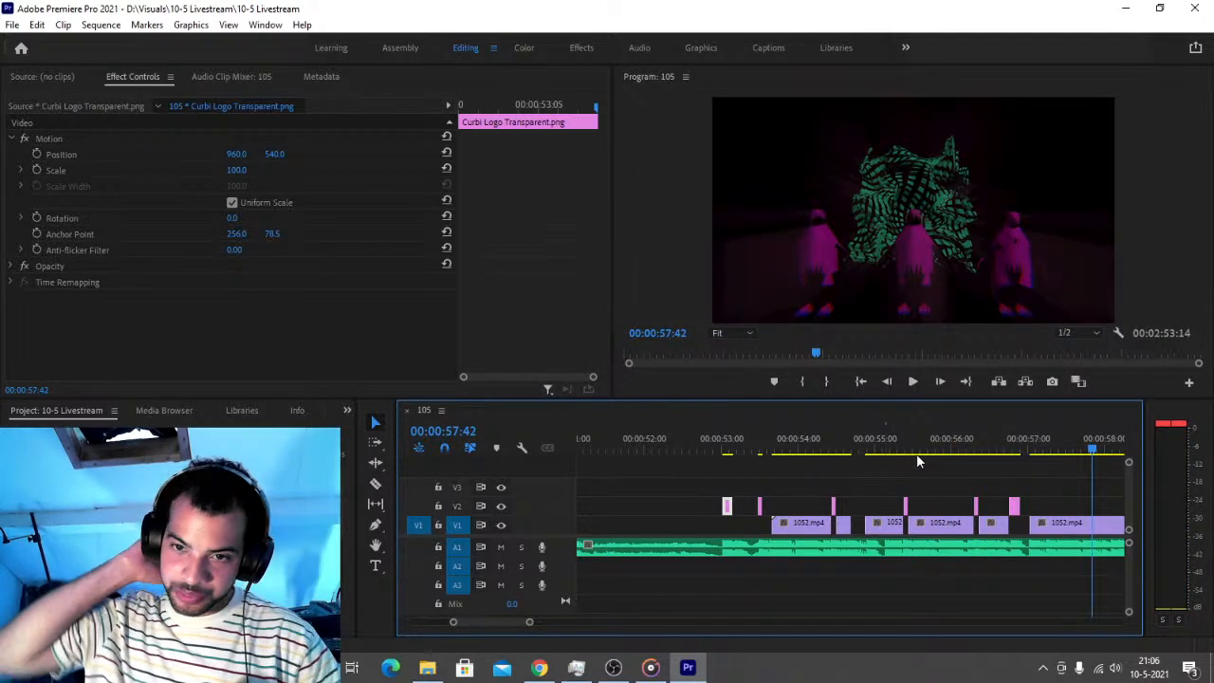
{"action": "left_click", "coordinate": [1194, 8]}
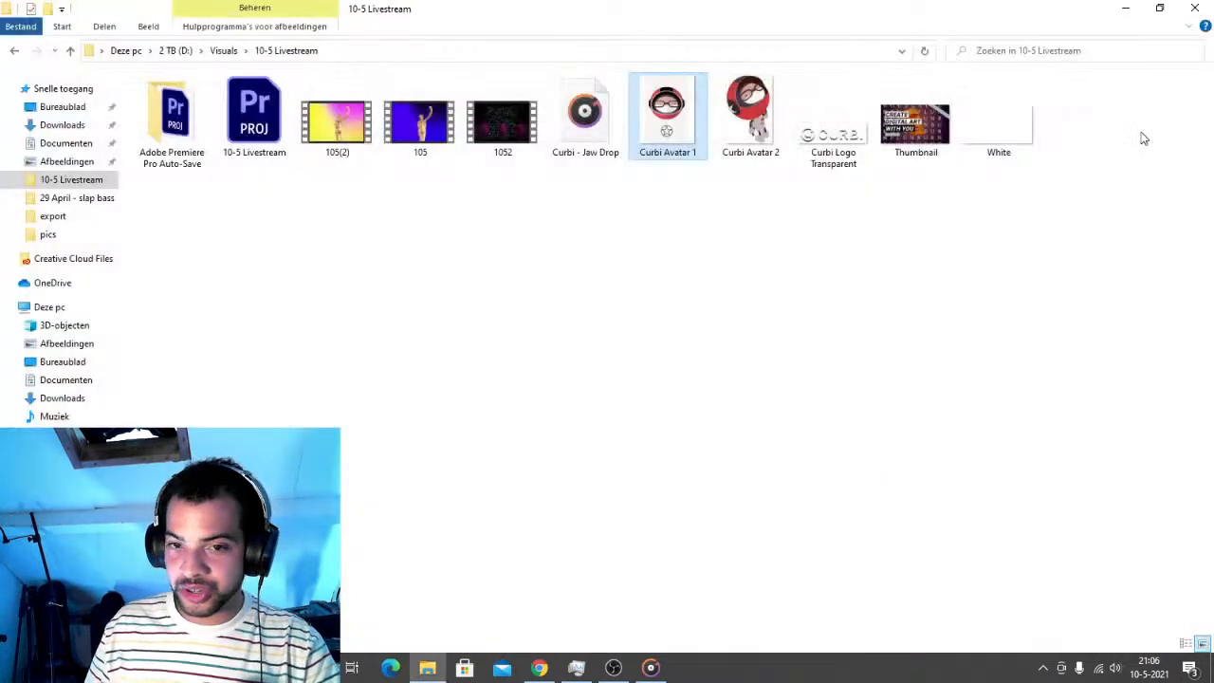
Launch Smode Studio and create a new empty compo at 1920 x 1080
{"action": "key", "text": "super"}
{"action": "type", "text": "smode"}
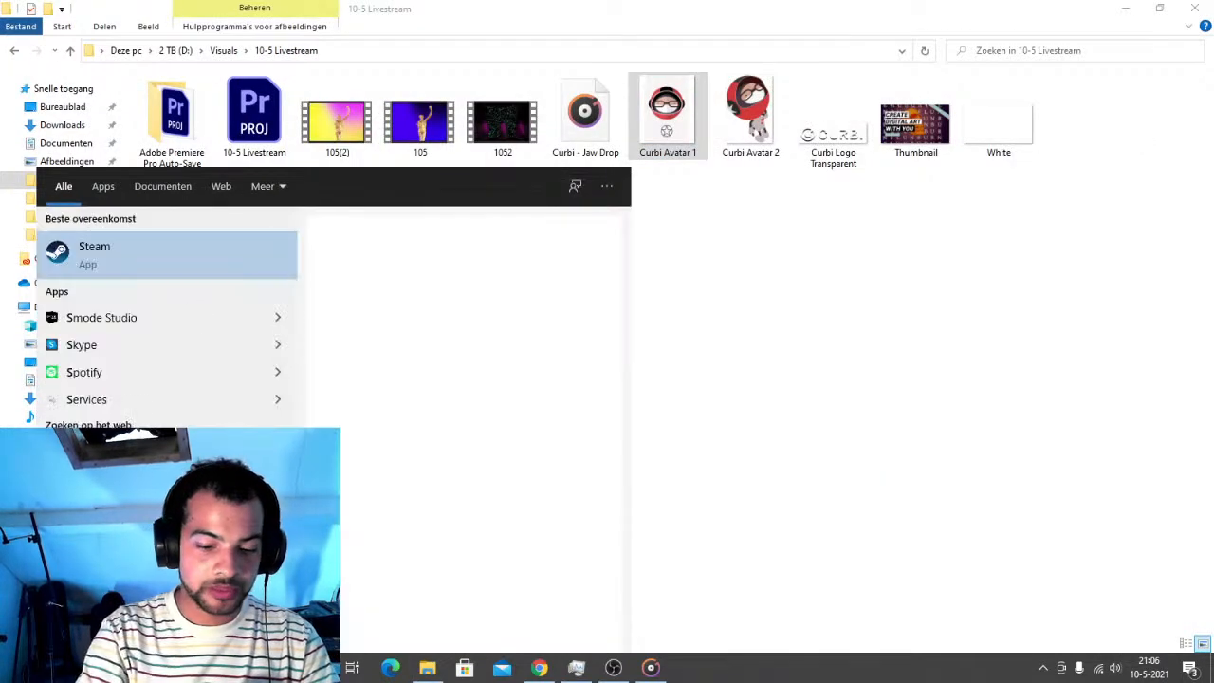
{"action": "key", "text": "Return"}
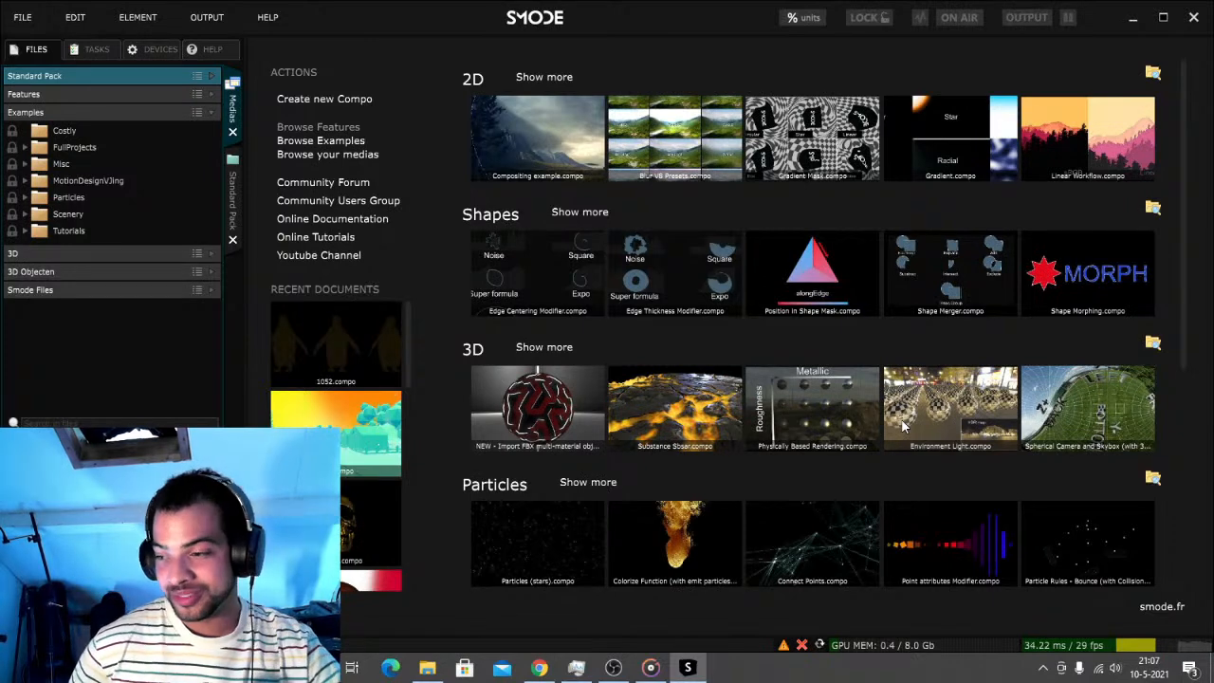
{"action": "left_click", "coordinate": [358, 100]}
{"action": "left_click", "coordinate": [573, 435]}
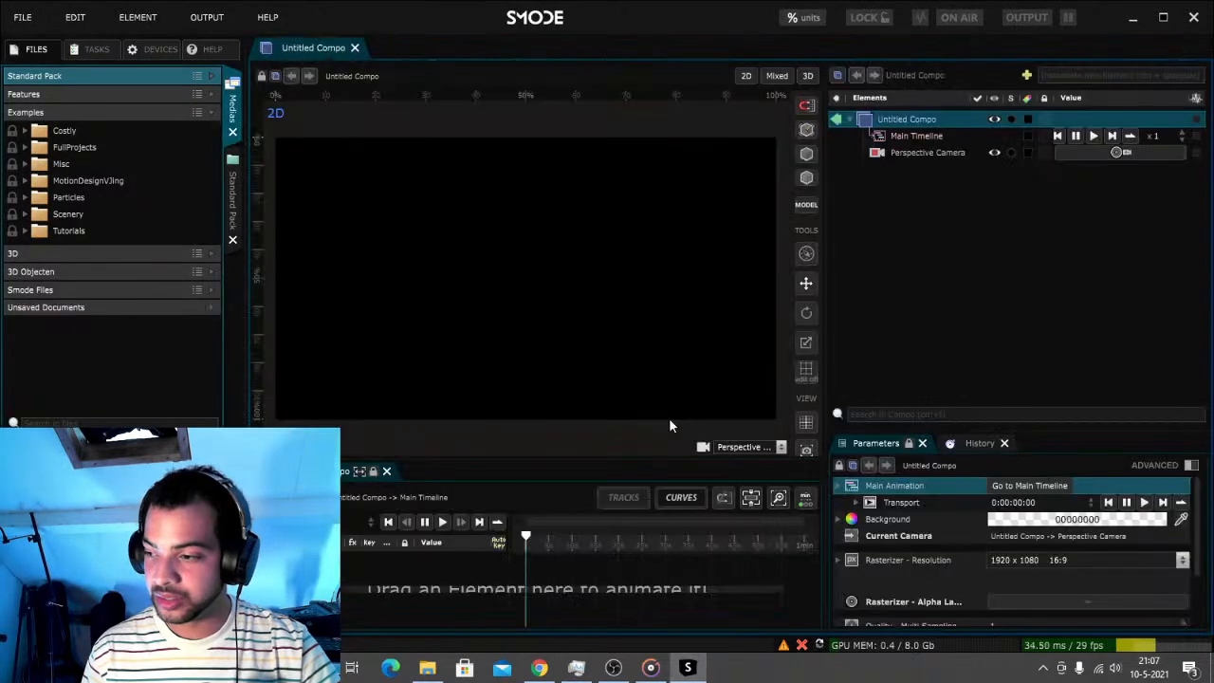
Browse the 3D Objecten library and add Elephant.obj to the untitled compo as a 3D File
{"action": "left_click", "coordinate": [209, 271]}
{"action": "scroll", "coordinate": [104, 328], "scroll_direction": "down", "scroll_amount": 10}
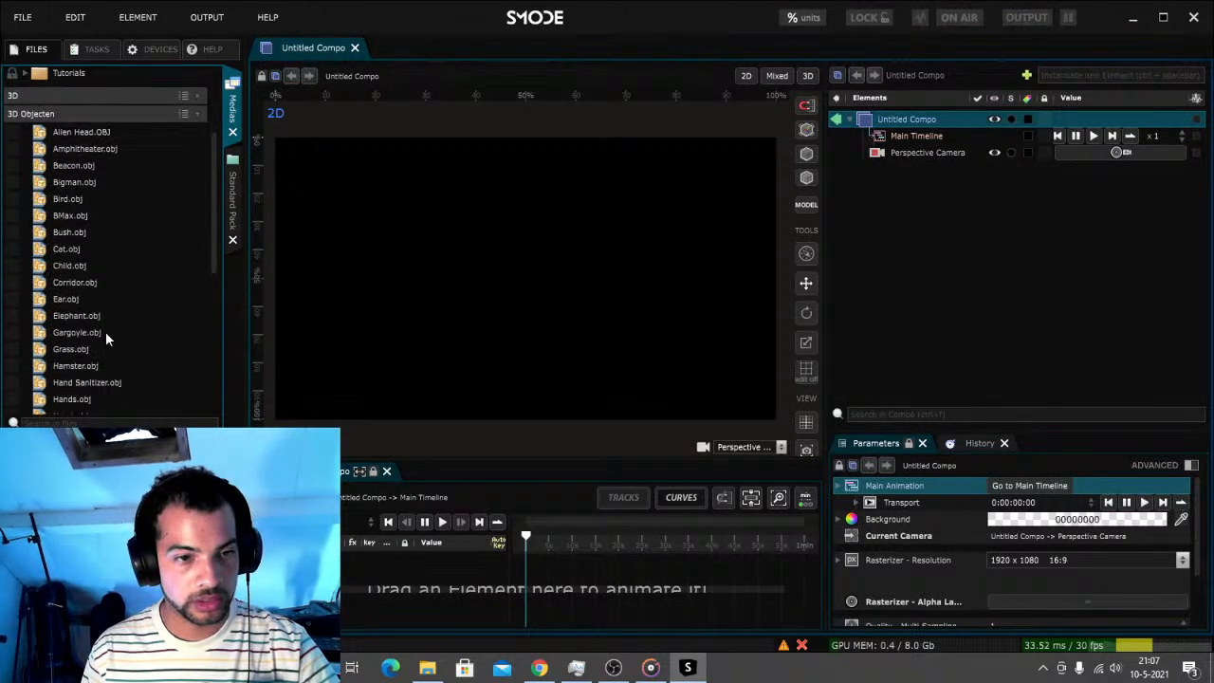
{"action": "scroll", "coordinate": [110, 327], "scroll_direction": "down", "scroll_amount": 3}
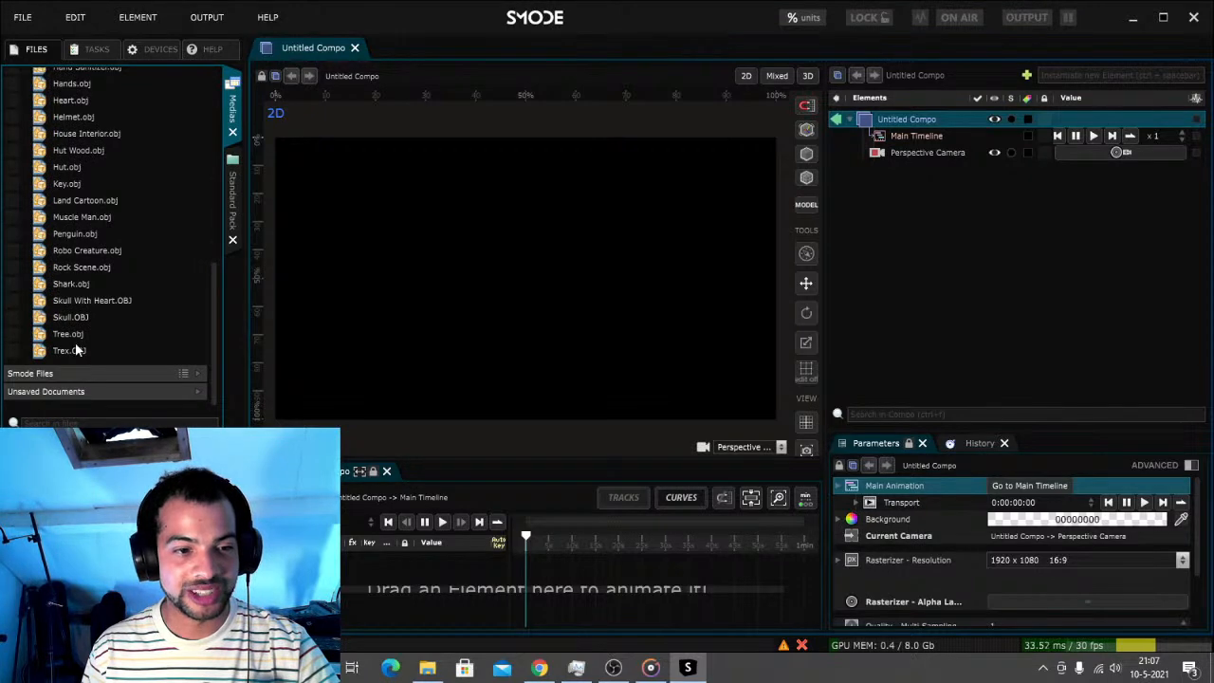
{"action": "scroll", "coordinate": [66, 313], "scroll_direction": "up", "scroll_amount": 2}
{"action": "scroll", "coordinate": [62, 301], "scroll_direction": "up", "scroll_amount": 2}
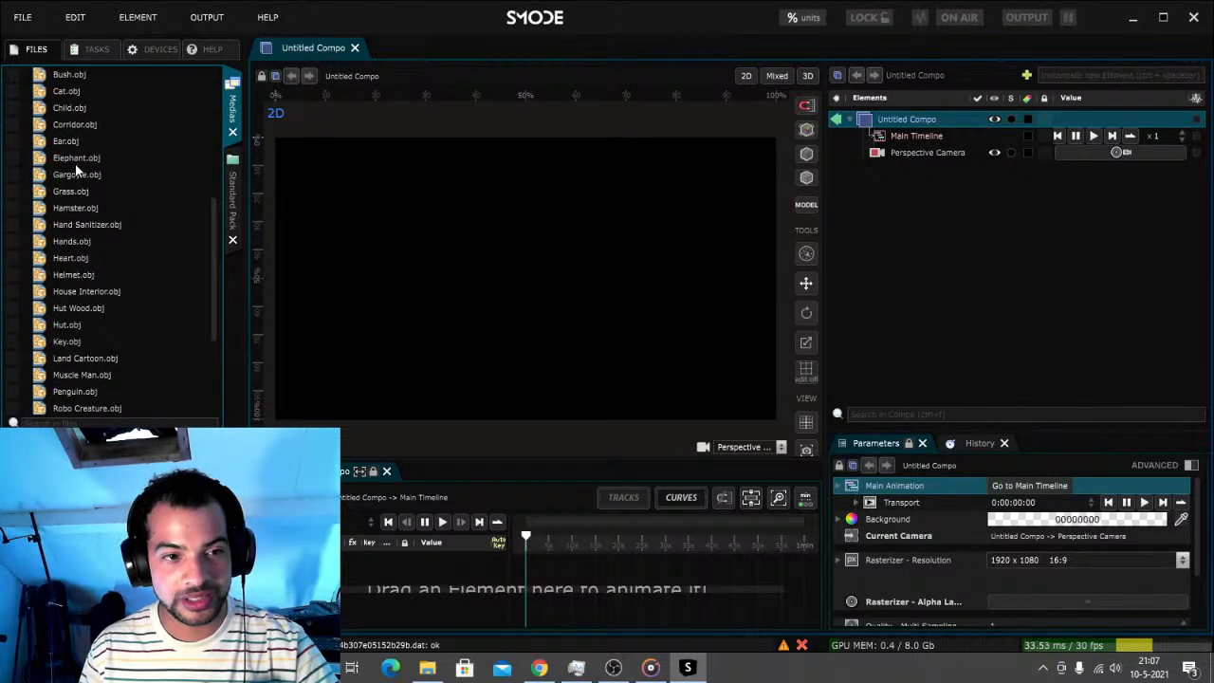
{"action": "left_click", "coordinate": [64, 159]}
{"action": "left_click_drag", "start_coordinate": [64, 159], "coordinate": [925, 202]}
{"action": "left_click", "coordinate": [882, 218]}
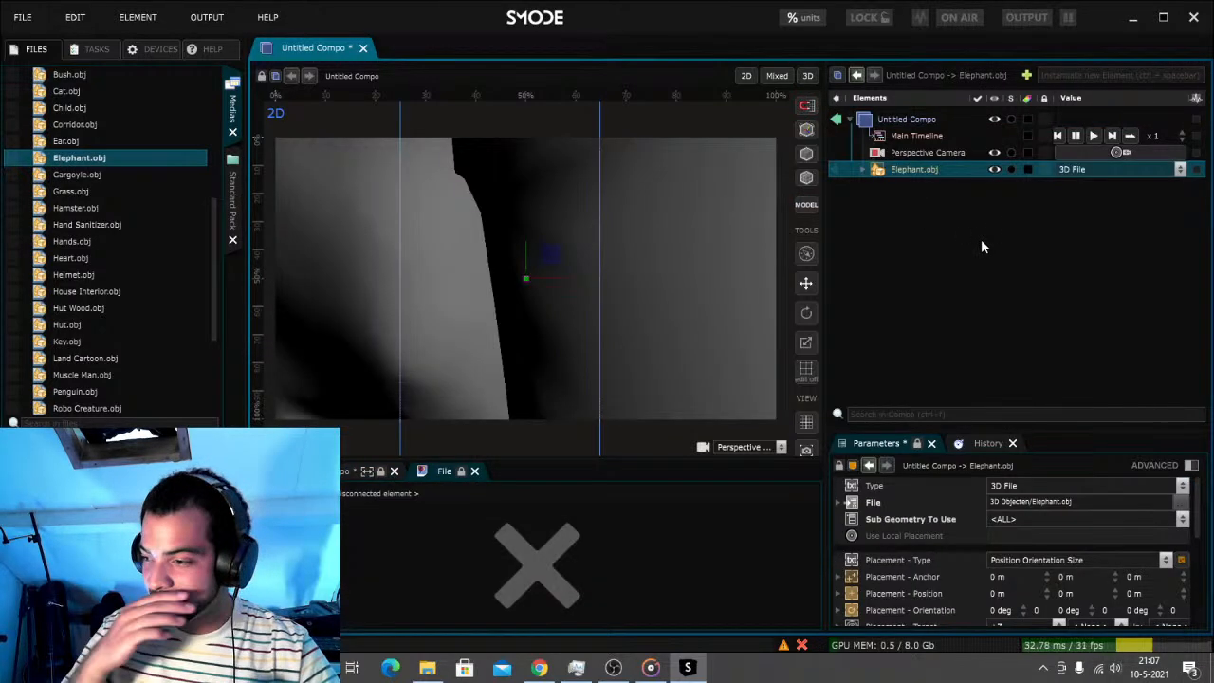
Set the elephant's placement size to 0.25 on all axes
{"action": "scroll", "coordinate": [1065, 500], "scroll_direction": "down", "scroll_amount": 3}
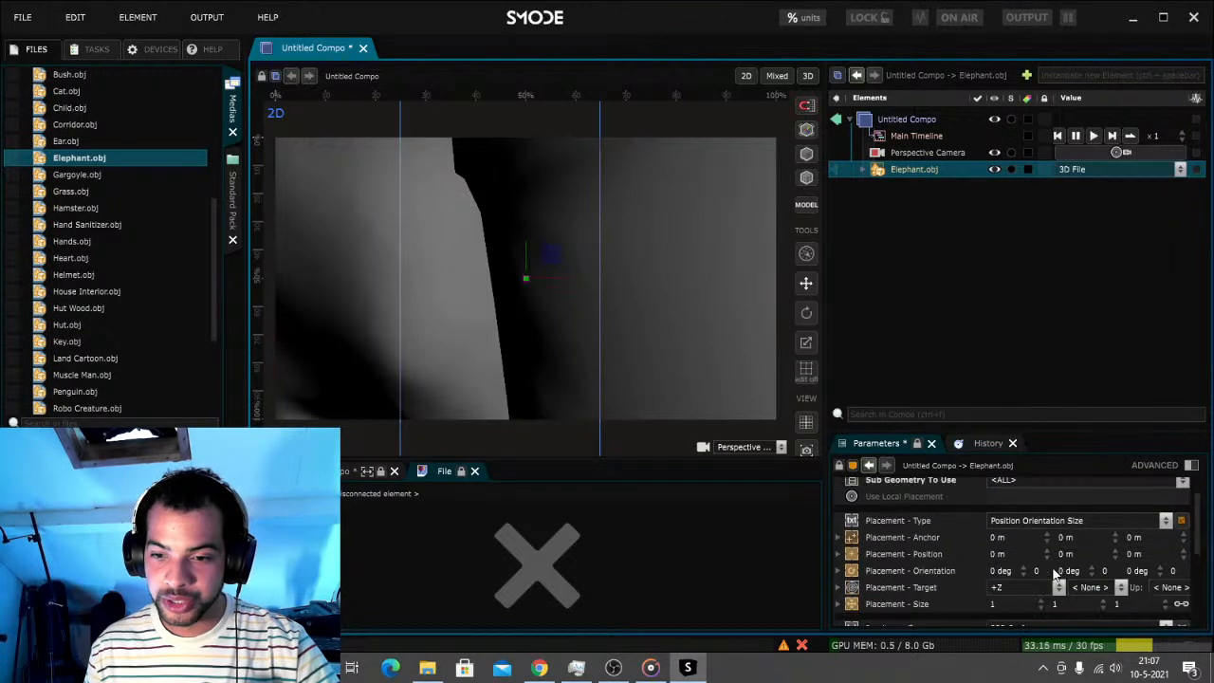
{"action": "left_click", "coordinate": [1013, 564]}
{"action": "type", "text": "0.5"}
{"action": "key", "text": "Return"}
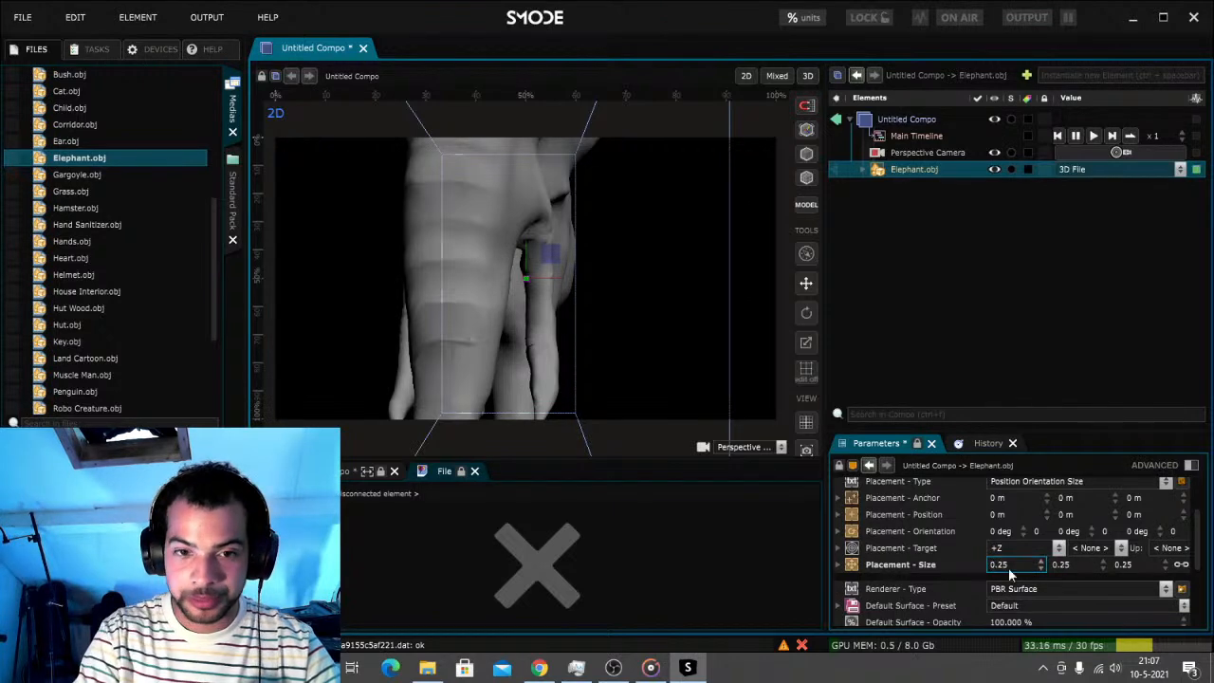
{"action": "type", "text": "0.25"}
{"action": "key", "text": "Return"}
Turn the elephant sideways with a second-axis orientation of about 89.1 degrees and set its horizontal position to -0.05 m
{"action": "mouse_move", "coordinate": [1072, 533]}
{"action": "left_mouse_down"}
{"action": "mouse_move", "coordinate": [1120, 533]}
{"action": "mouse_move", "coordinate": [1074, 533]}
{"action": "left_mouse_up"}
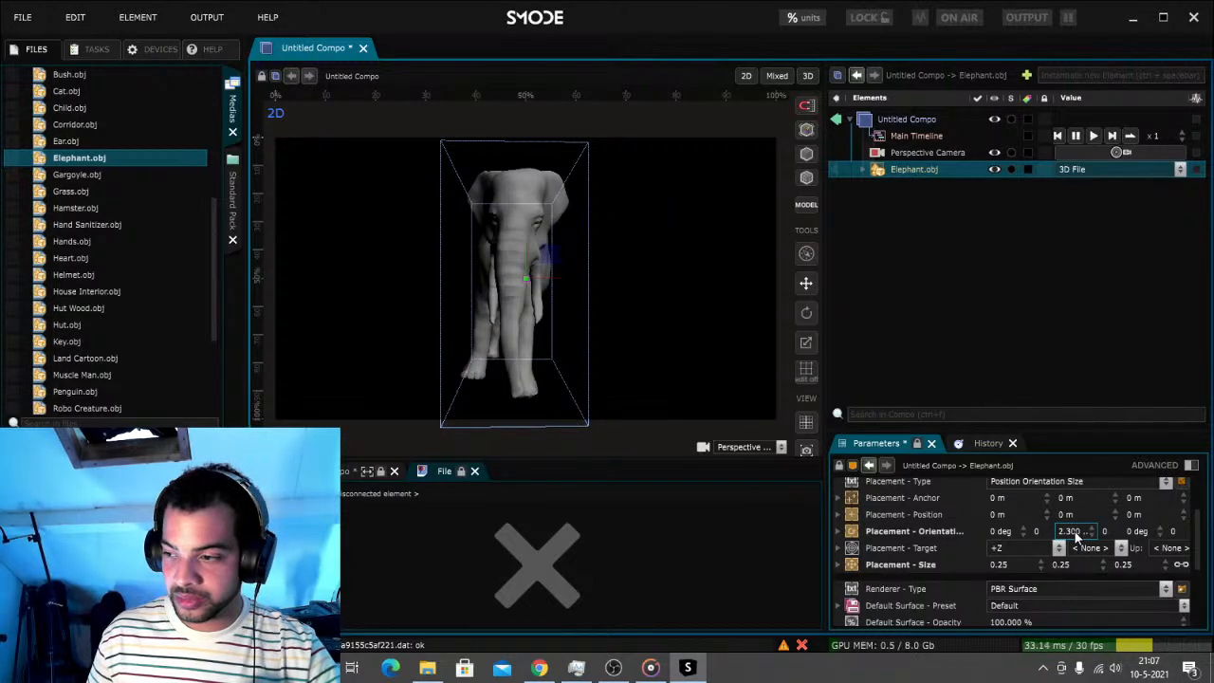
{"action": "left_click_drag", "start_coordinate": [1070, 531], "coordinate": [1126, 531]}
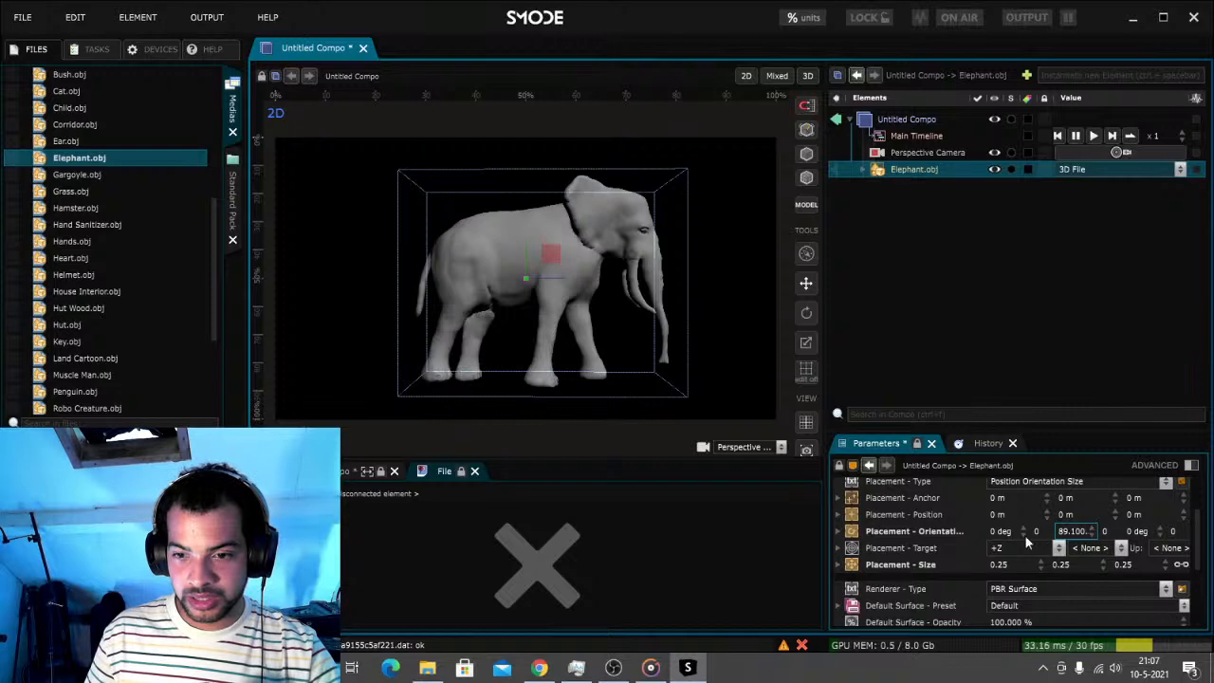
{"action": "left_click_drag", "start_coordinate": [1003, 520], "coordinate": [1001, 520]}
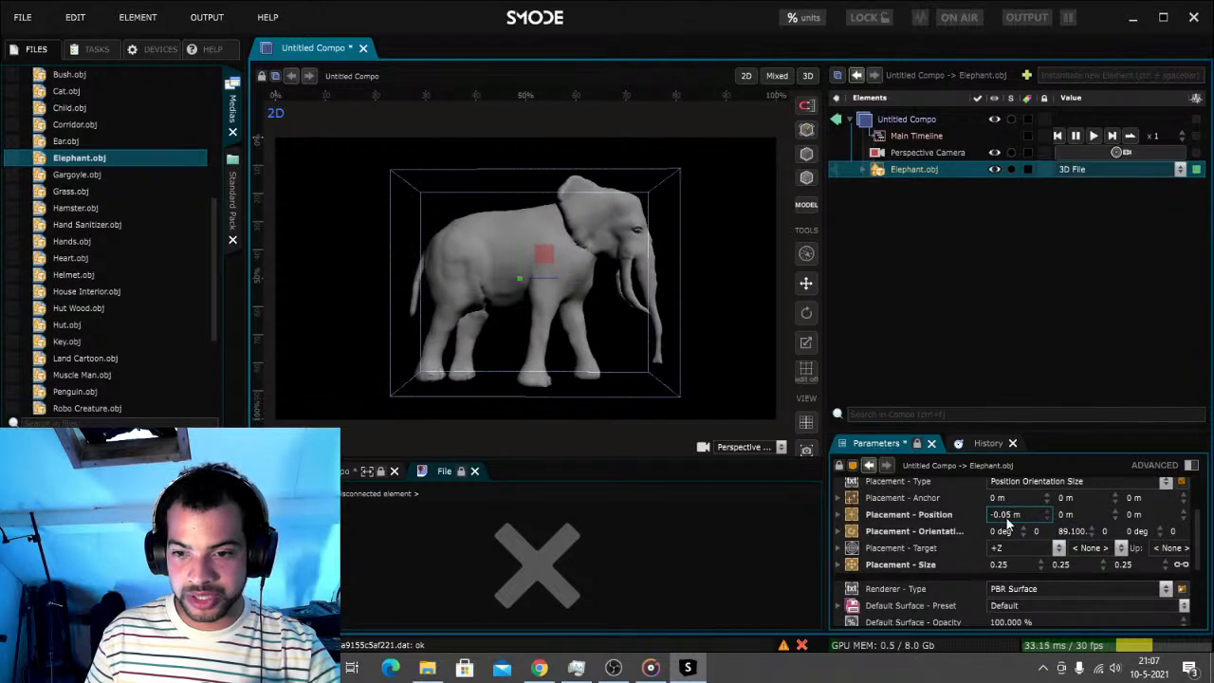
Try the elephant's second-axis orientation at 0 degrees and undo the change
{"action": "double_click", "coordinate": [1073, 531]}
{"action": "type", "text": "0"}
{"action": "key", "text": "Return"}
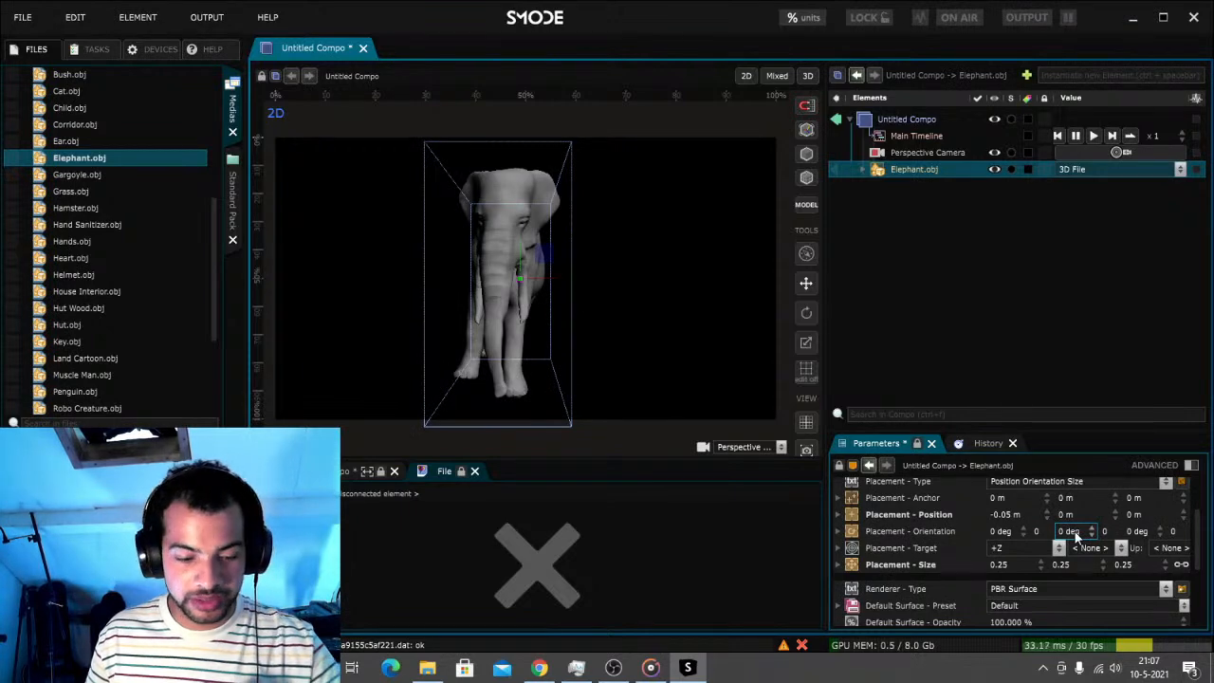
{"action": "key", "text": "ctrl+z"}
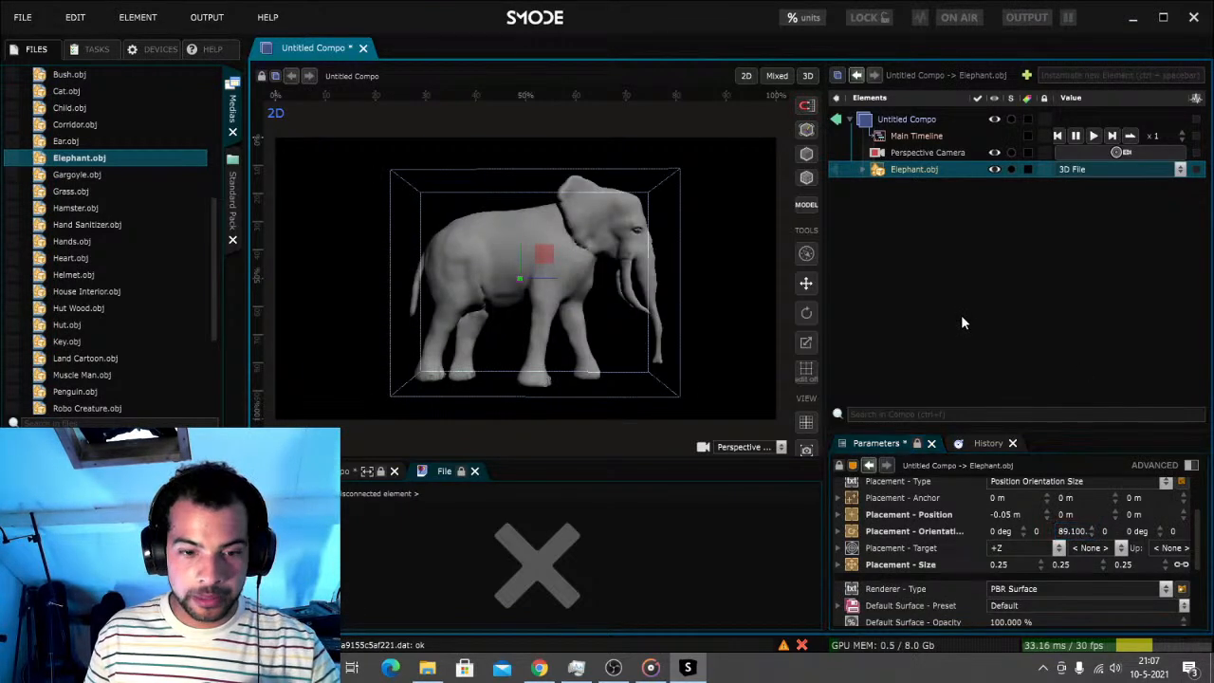
Save the untitled compo in the 3D folder under the name 1053
{"action": "key", "text": "ctrl+s"}
{"action": "type", "text": "1053"}
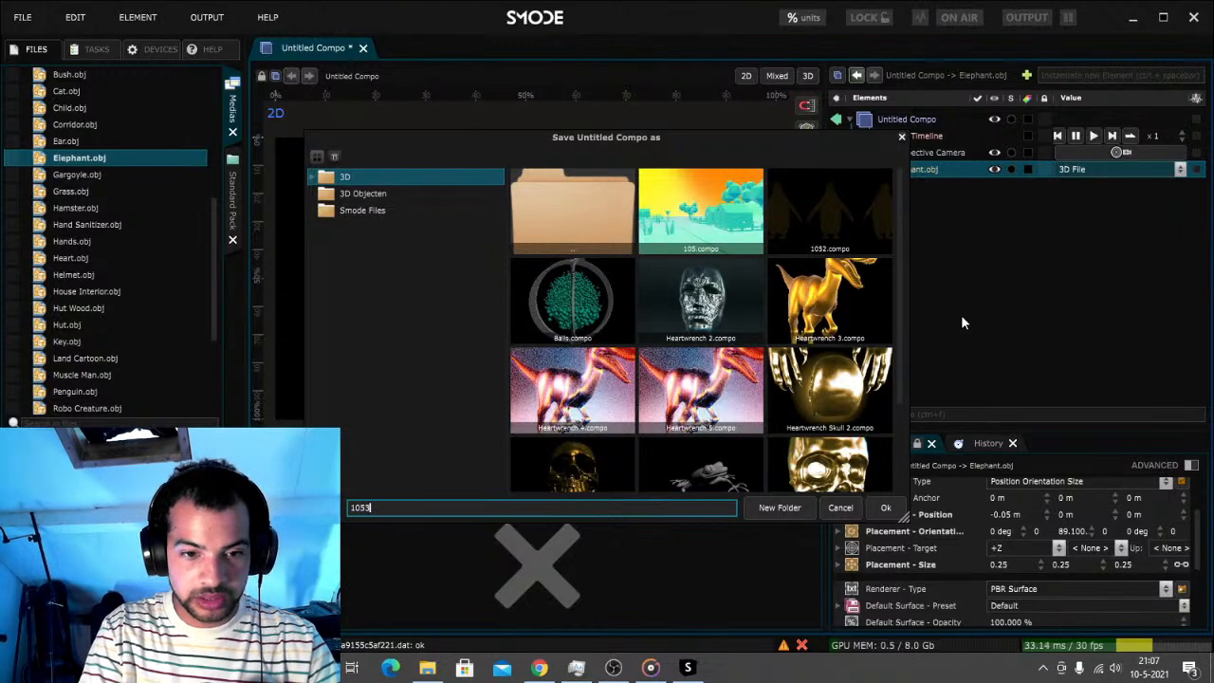
{"action": "left_click", "coordinate": [884, 505]}
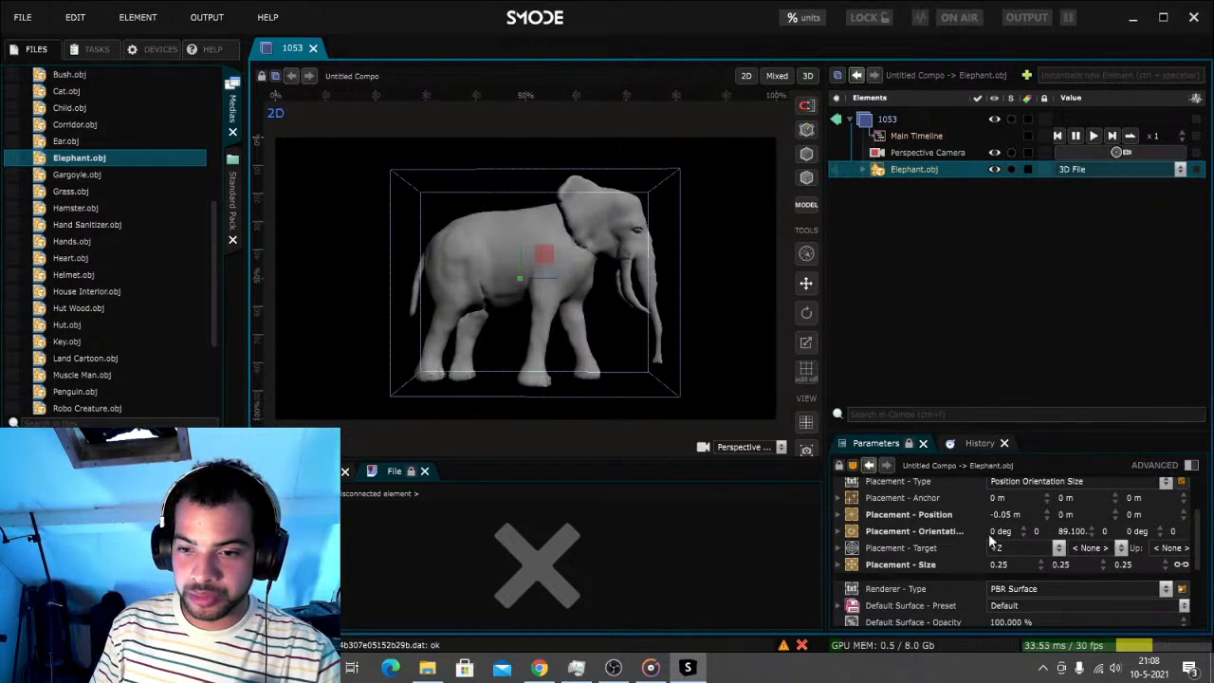
Adjust the elephant's horizontal position to -0.09 m and save the compo
{"action": "double_click", "coordinate": [1008, 515]}
{"action": "type", "text": "0"}
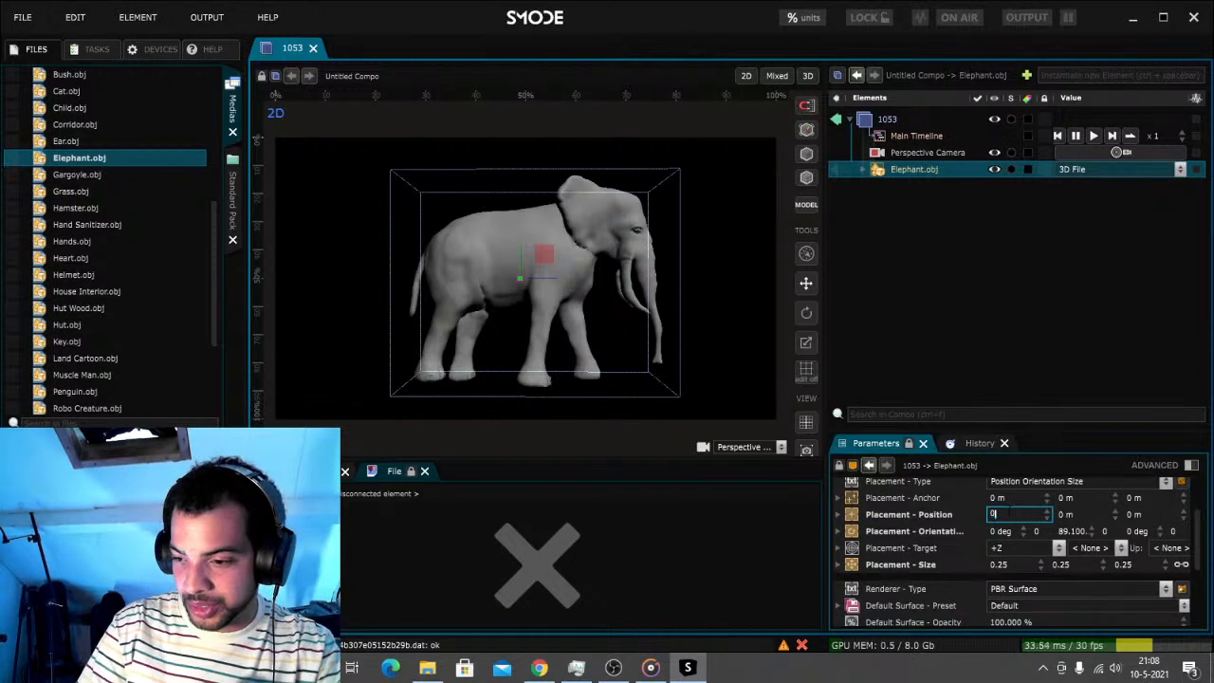
{"action": "key", "text": "Return"}
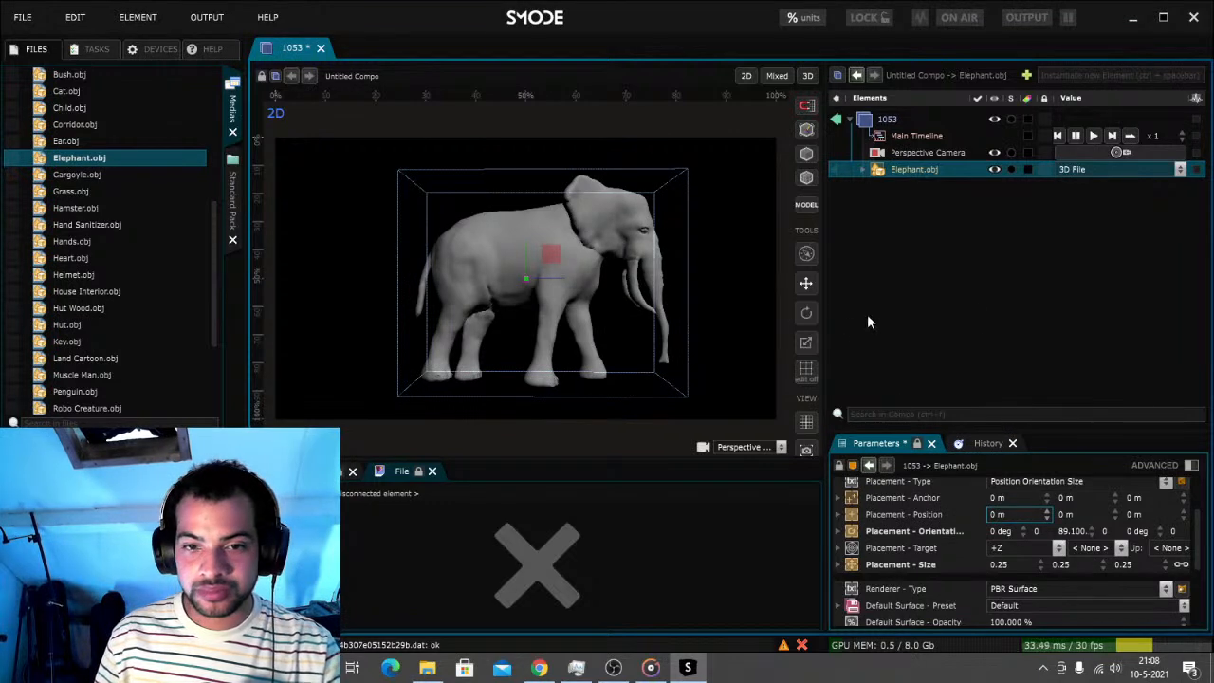
{"action": "left_click_drag", "start_coordinate": [1004, 515], "coordinate": [1004, 524]}
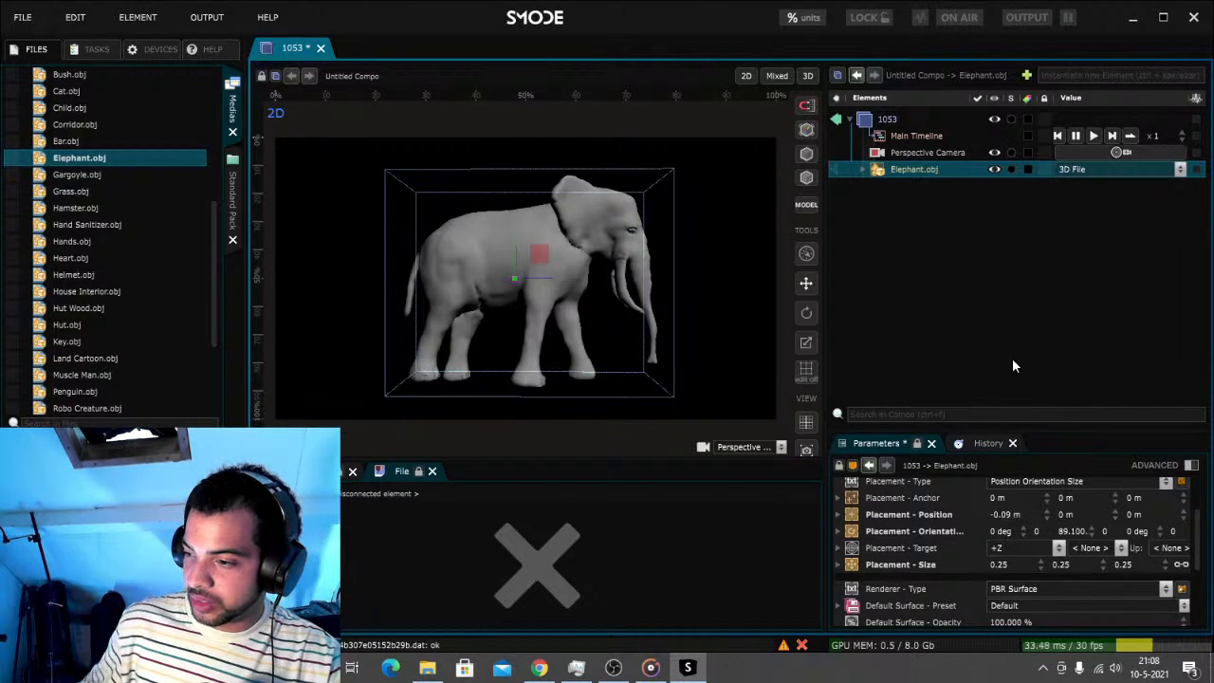
{"action": "key", "text": "ctrl+s"}
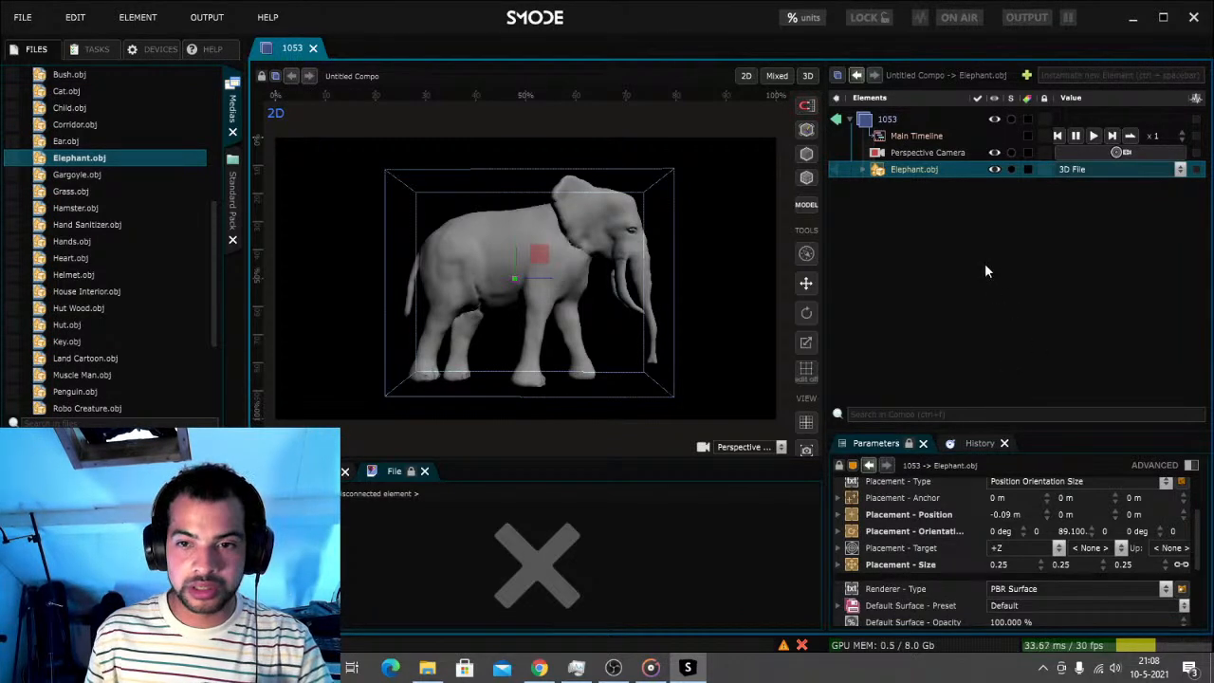
Add a PBR Surface renderer with the Gold (imperfect) preset to the elephant and save the compo
{"action": "right_click", "coordinate": [909, 172]}
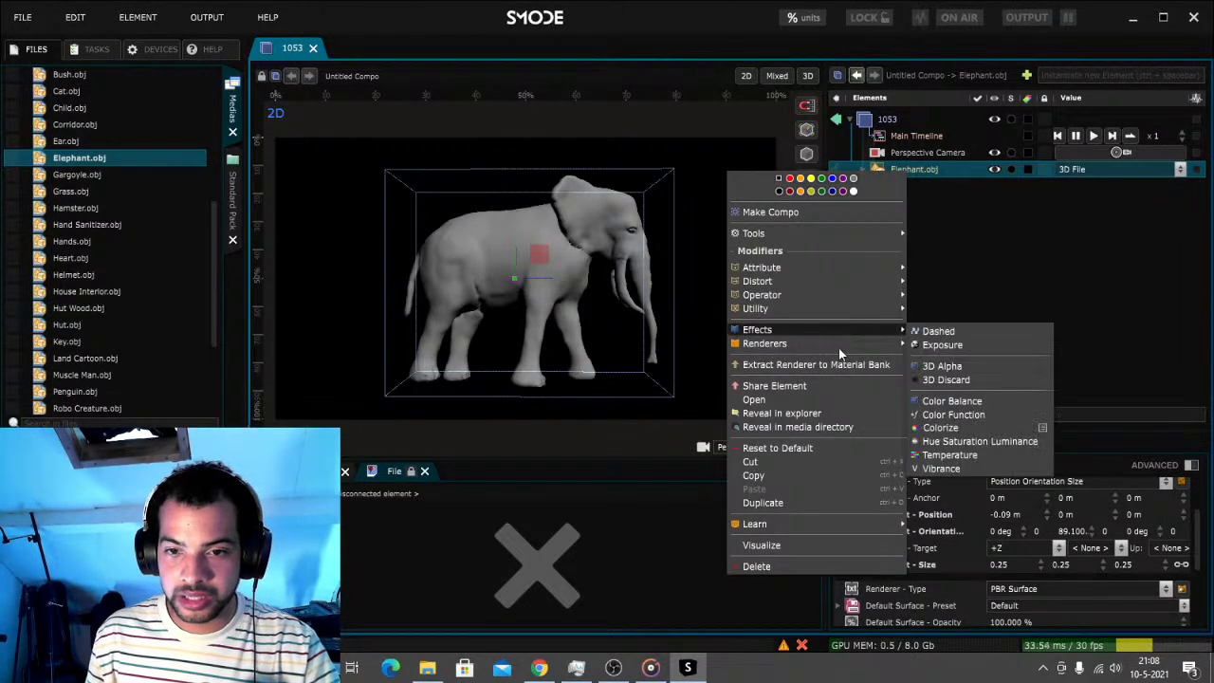
{"action": "mouse_move", "coordinate": [835, 343]}
{"action": "mouse_move", "coordinate": [997, 134]}
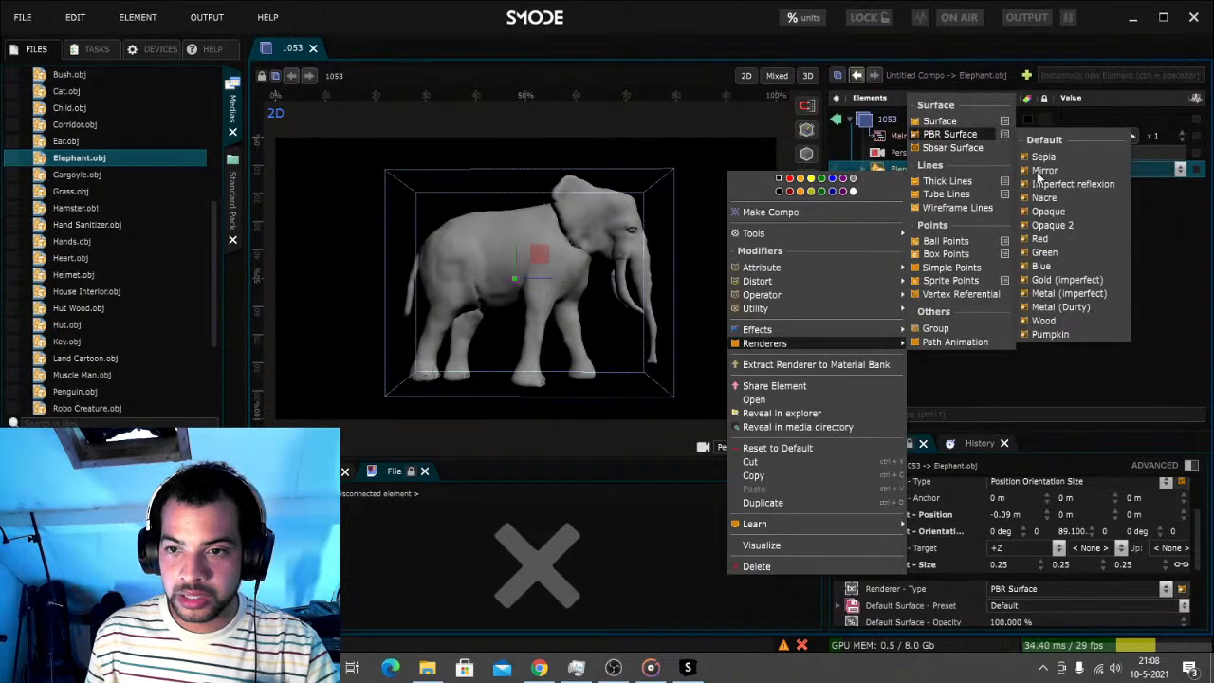
{"action": "left_click", "coordinate": [1039, 282]}
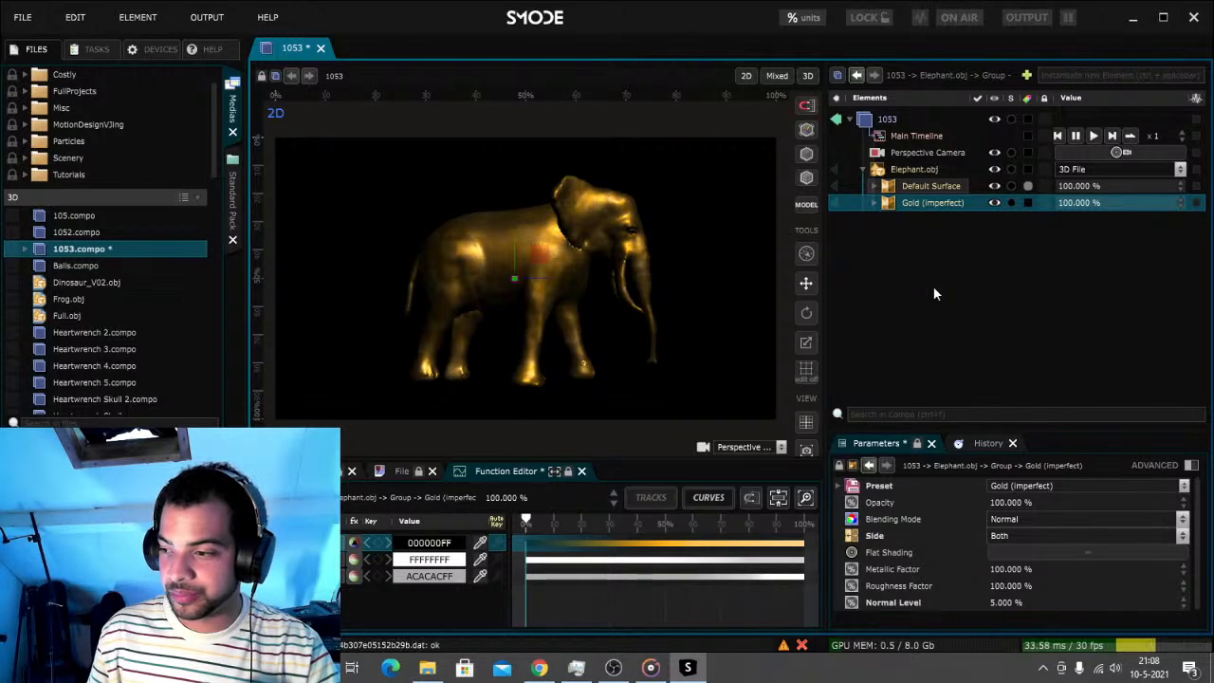
{"action": "key", "text": "ctrl+s"}
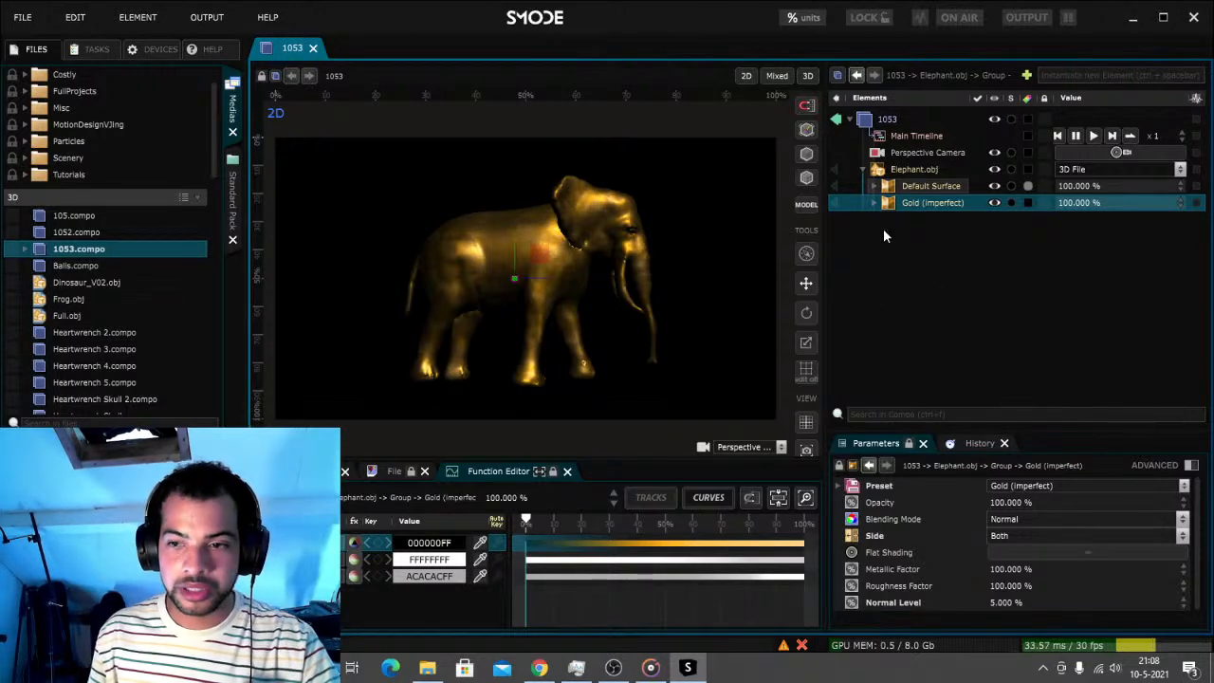
Add a 3D geosphere layer using the Noised sphere advanced preset to the compo
{"action": "right_click", "coordinate": [891, 261]}
{"action": "mouse_move", "coordinate": [861, 324]}
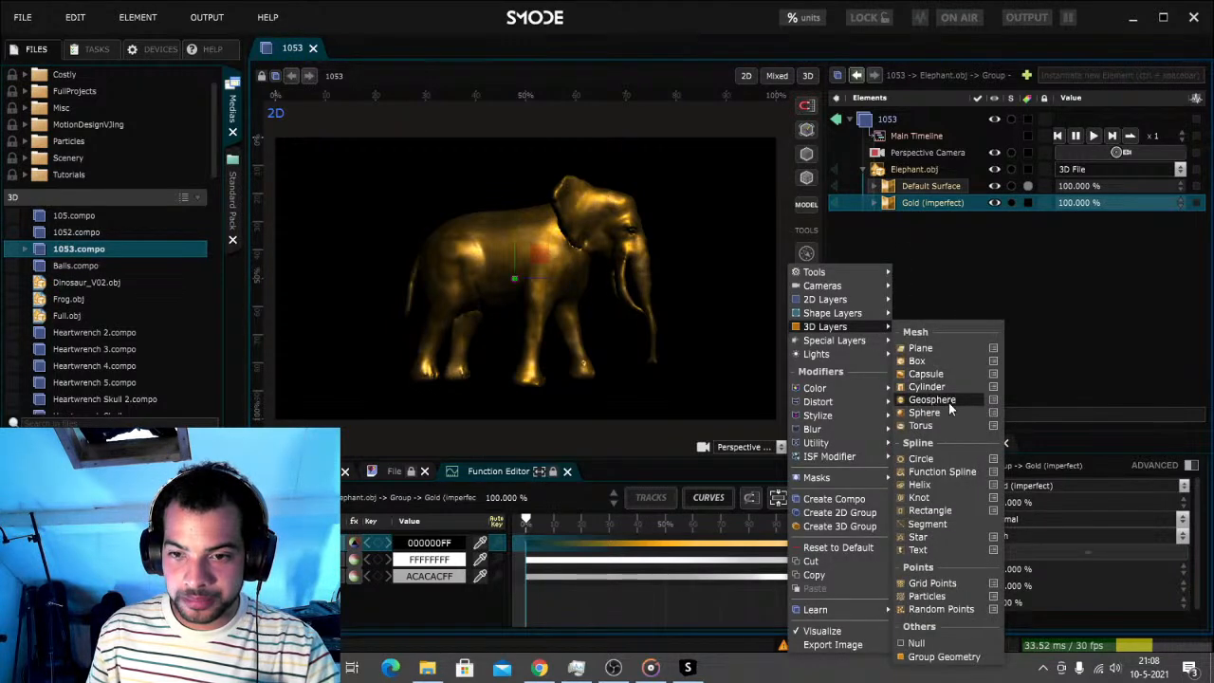
{"action": "mouse_move", "coordinate": [948, 402]}
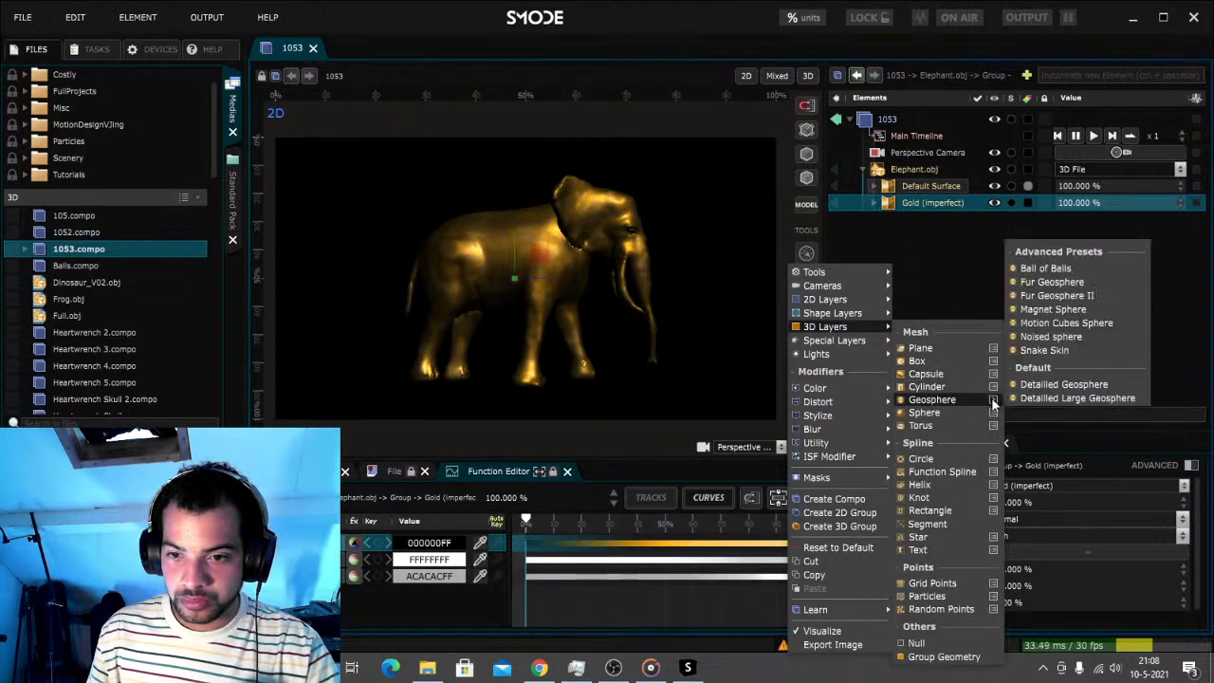
{"action": "left_click", "coordinate": [1077, 339]}
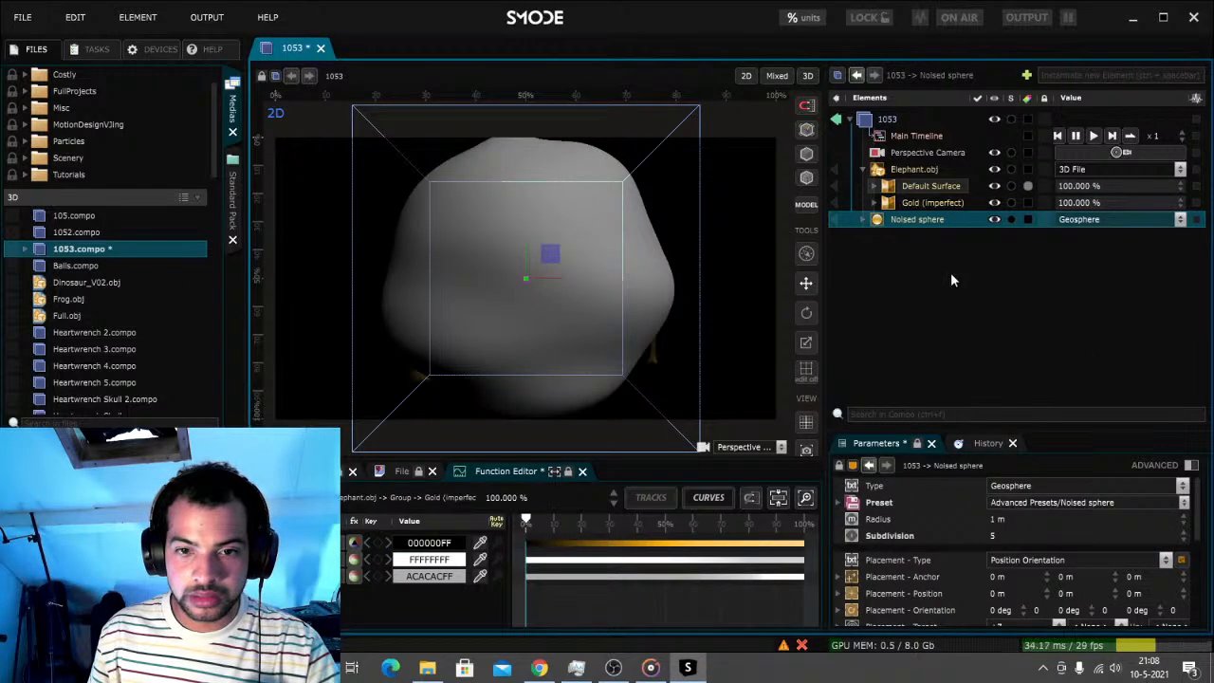
Move the noised sphere above Elephant.obj in the element order and set its depth position to -1.19 m
{"action": "left_click_drag", "start_coordinate": [919, 220], "coordinate": [916, 169]}
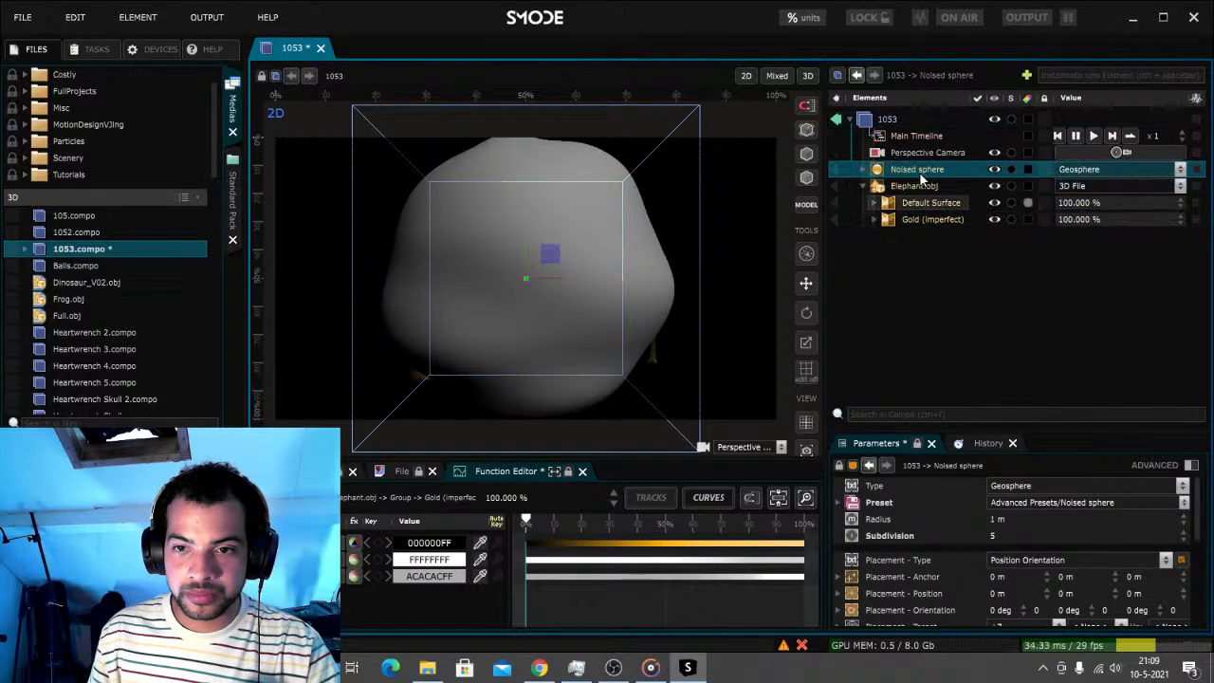
{"action": "left_click", "coordinate": [920, 187]}
{"action": "left_click", "coordinate": [918, 170]}
{"action": "left_click_drag", "start_coordinate": [1135, 598], "coordinate": [1135, 634]}
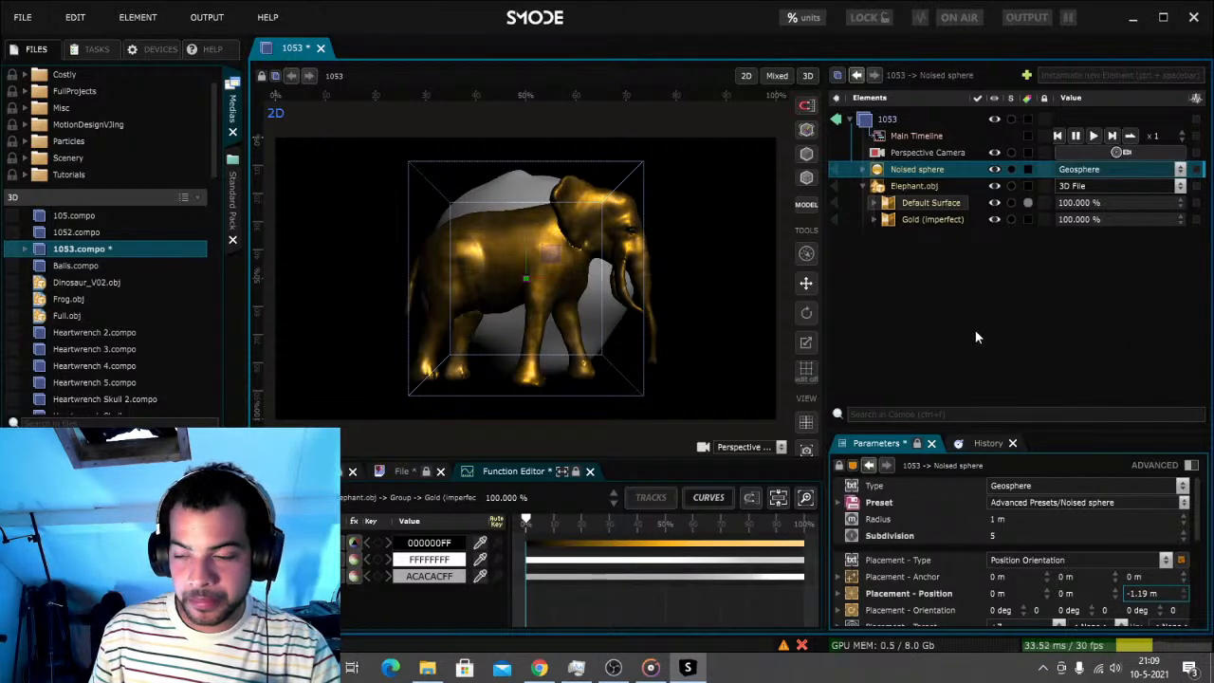
Change the elephant's gold surface to the Metal (imperfect) preset and save the compo
{"action": "left_click", "coordinate": [934, 220]}
{"action": "left_click", "coordinate": [1024, 485]}
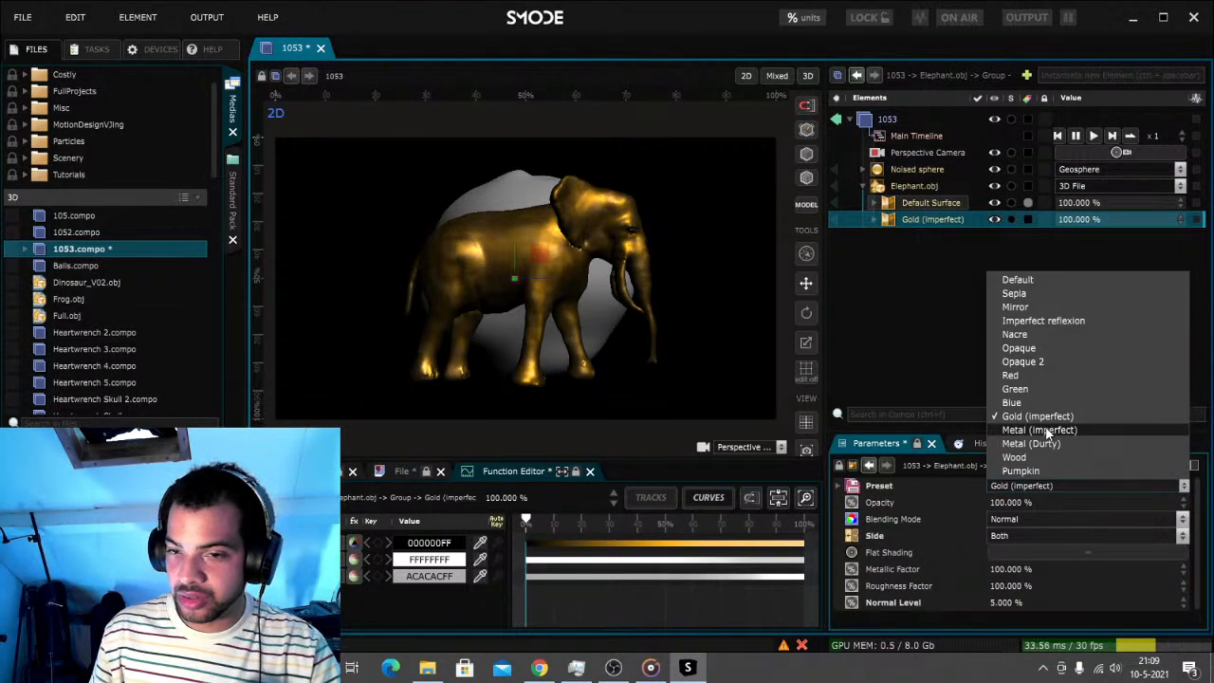
{"action": "left_click", "coordinate": [1047, 431]}
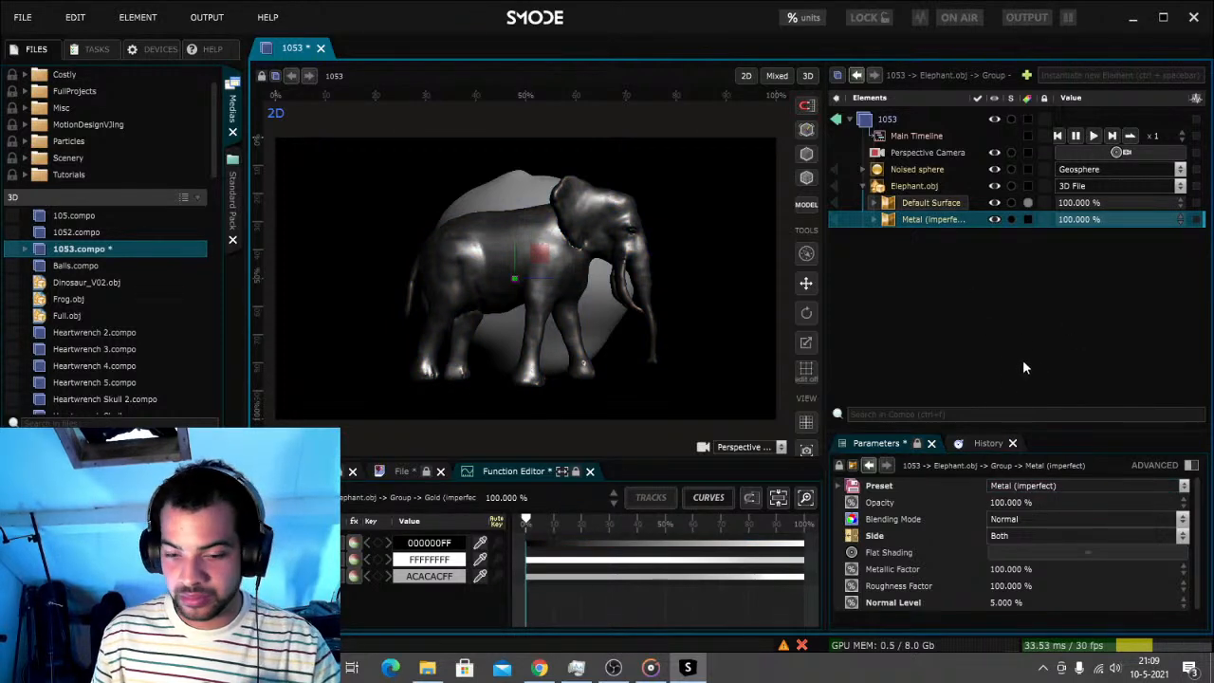
{"action": "key", "text": "ctrl+s"}
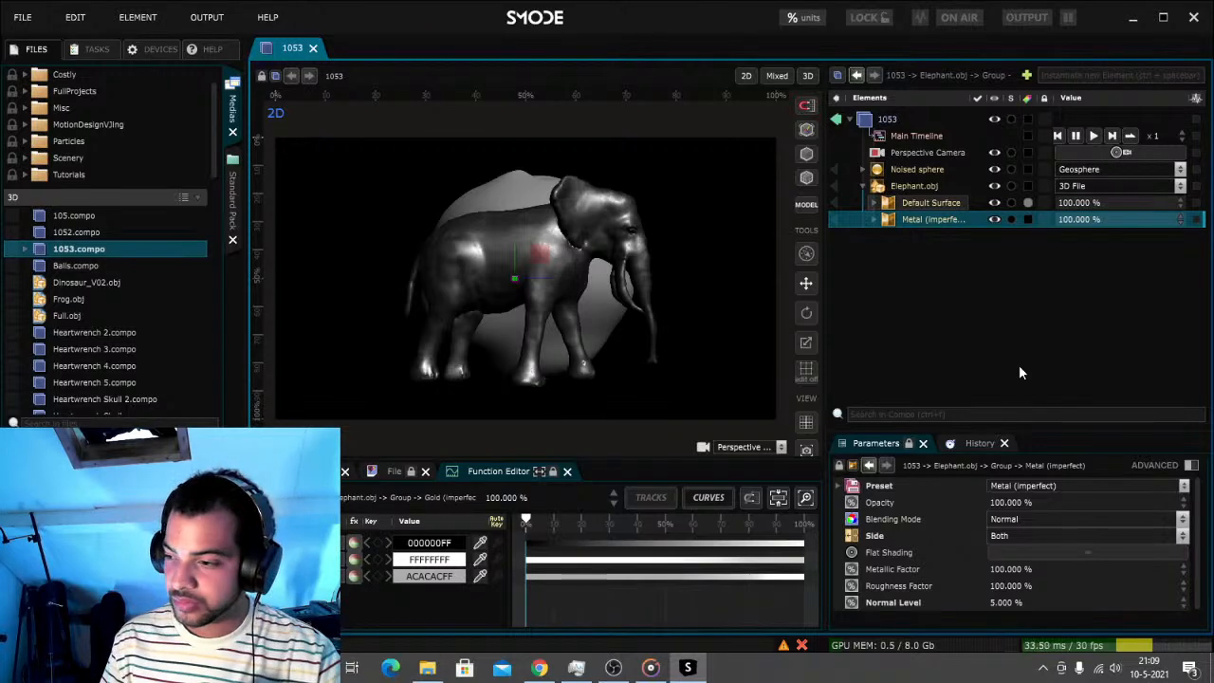
Set the elephant's horizontal position to -0.94 m and its placement size to 0.2 on all axes
{"action": "left_click", "coordinate": [914, 187]}
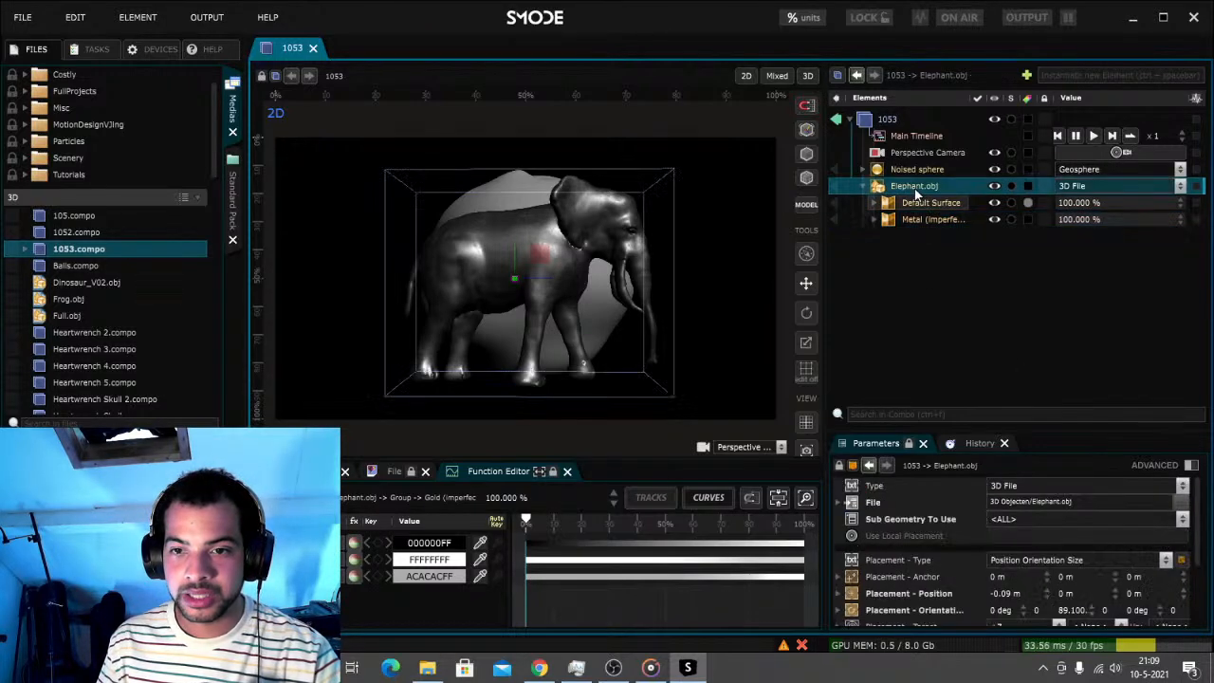
{"action": "left_click_drag", "start_coordinate": [1001, 599], "coordinate": [1037, 616]}
{"action": "scroll", "coordinate": [1037, 616], "scroll_direction": "down", "scroll_amount": 3}
{"action": "left_click", "coordinate": [1005, 565]}
{"action": "type", "text": "0.2"}
{"action": "key", "text": "Return"}
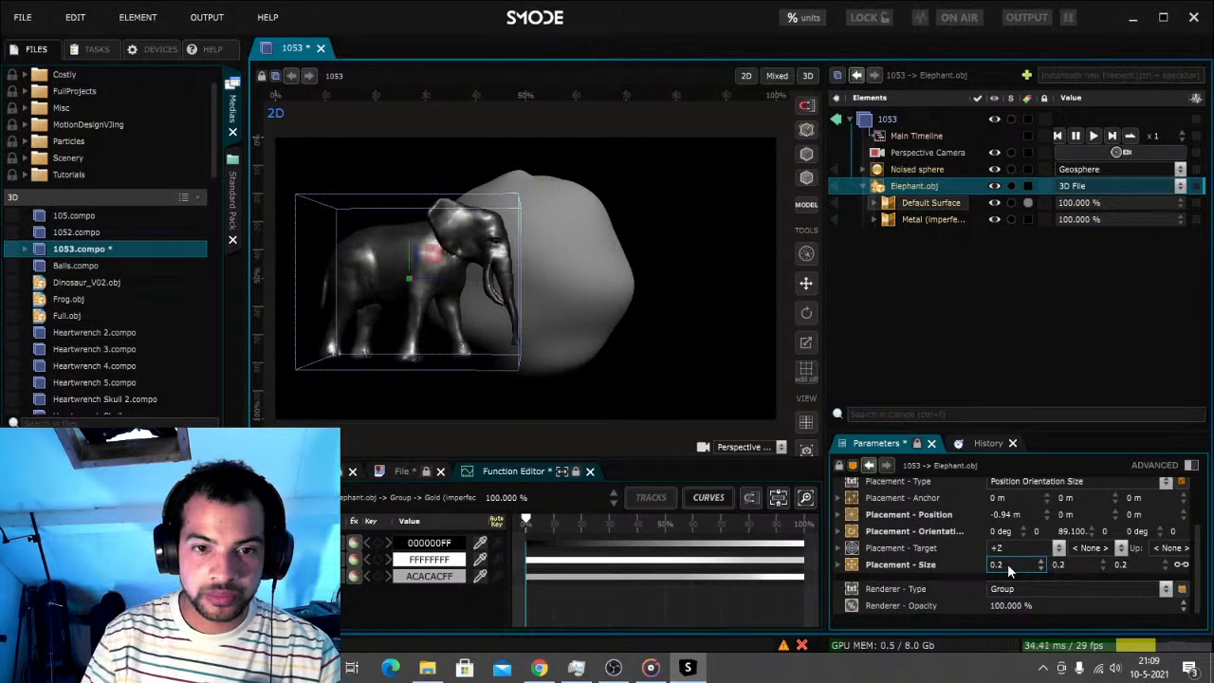
Duplicate the metal elephant, placing the copy at a horizontal position of 0.95 m with a second-axis orientation of -90 degrees
{"action": "right_click", "coordinate": [934, 191]}
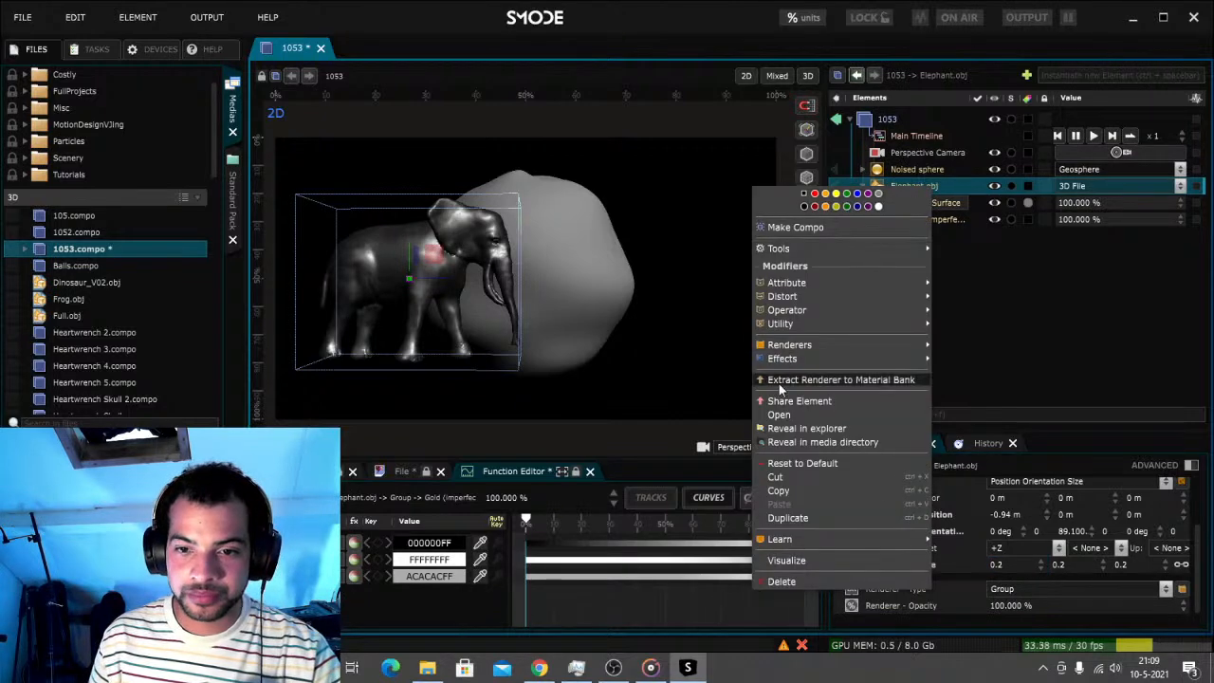
{"action": "left_click", "coordinate": [807, 518]}
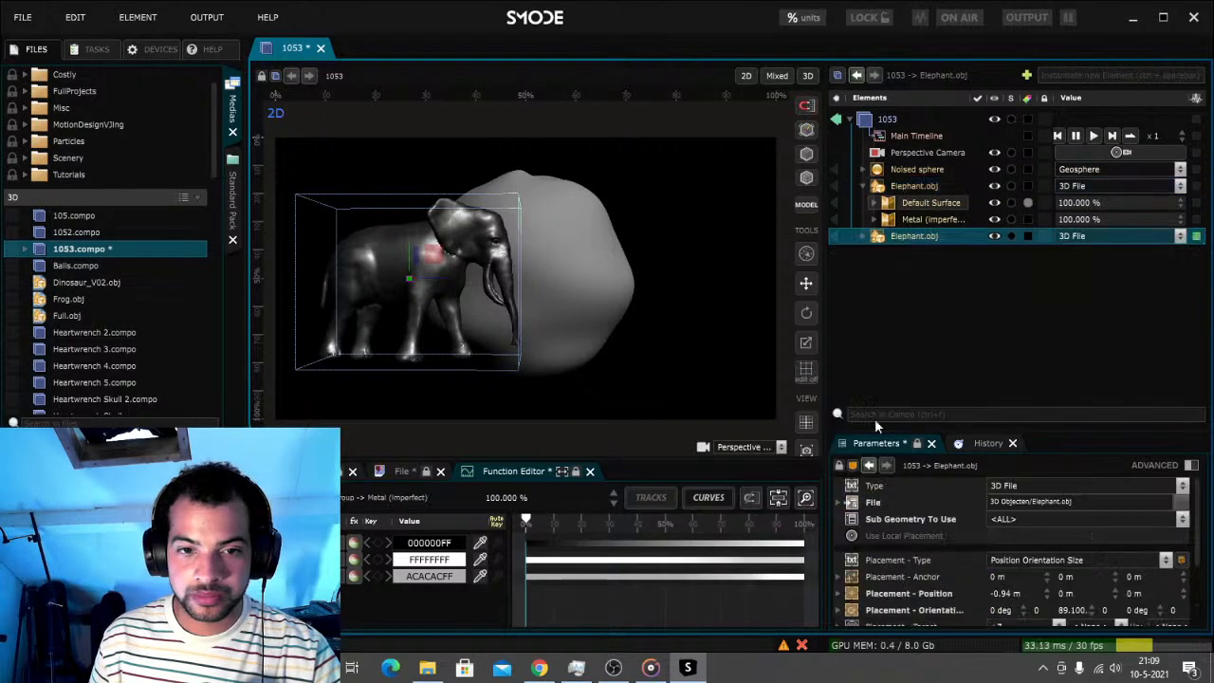
{"action": "left_click_drag", "start_coordinate": [1001, 594], "coordinate": [1138, 595]}
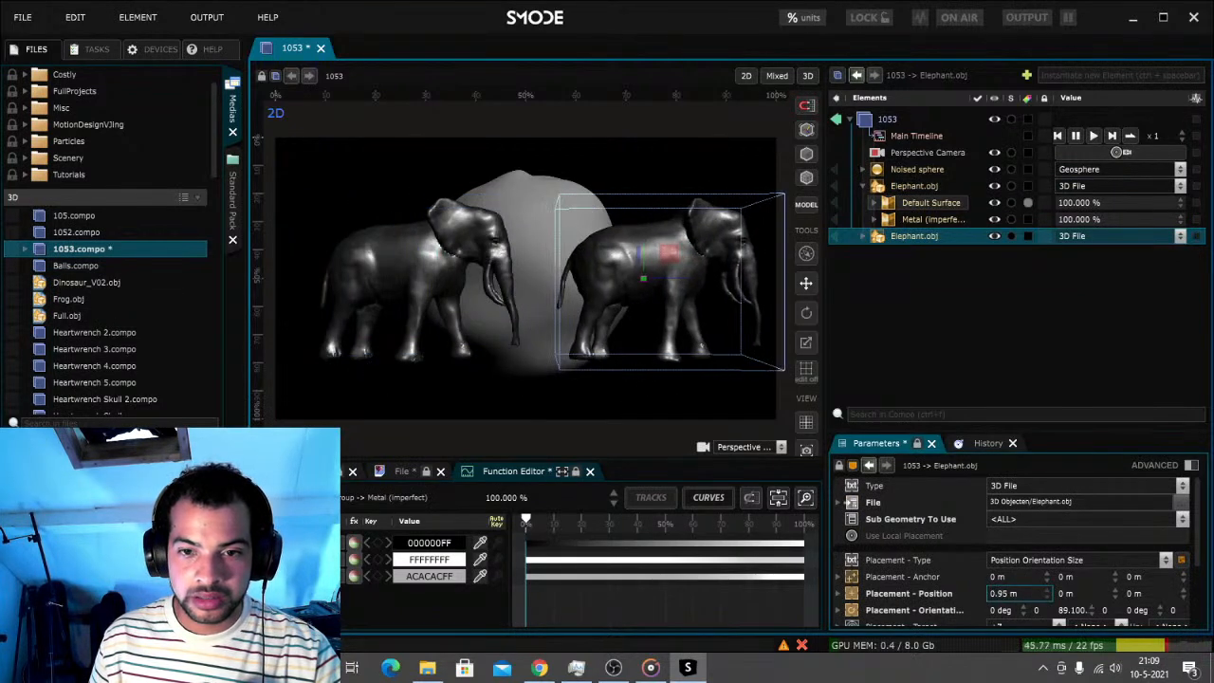
{"action": "double_click", "coordinate": [1073, 610]}
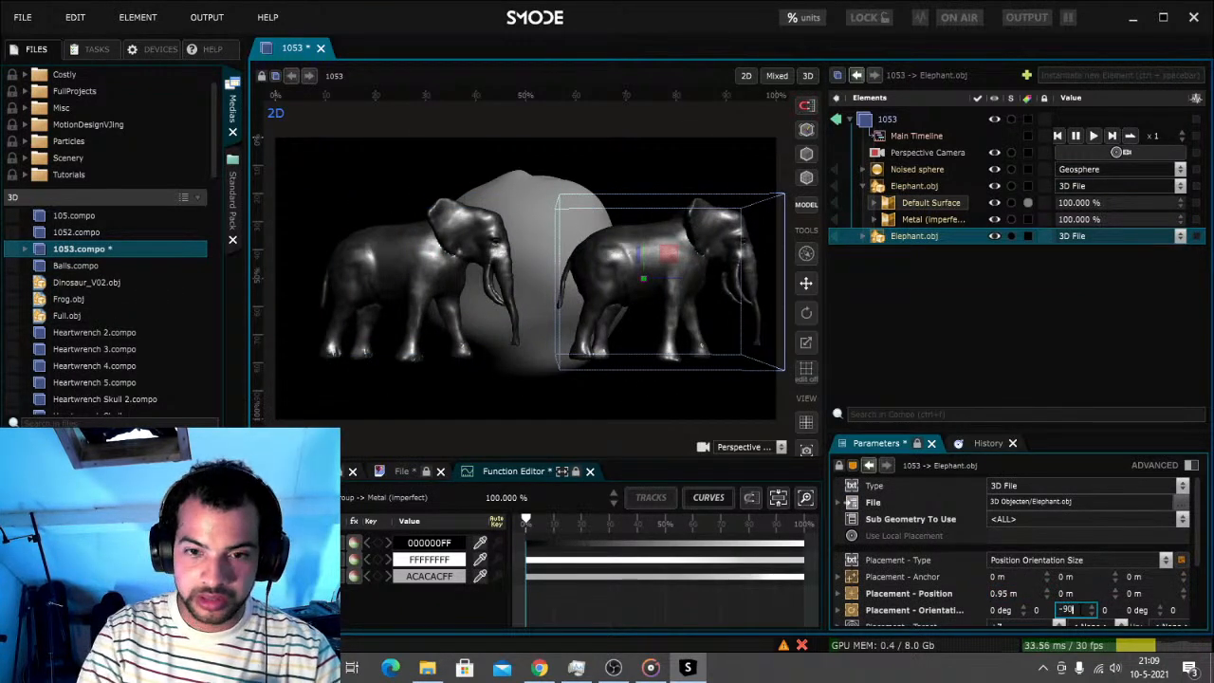
{"action": "key", "text": "Return"}
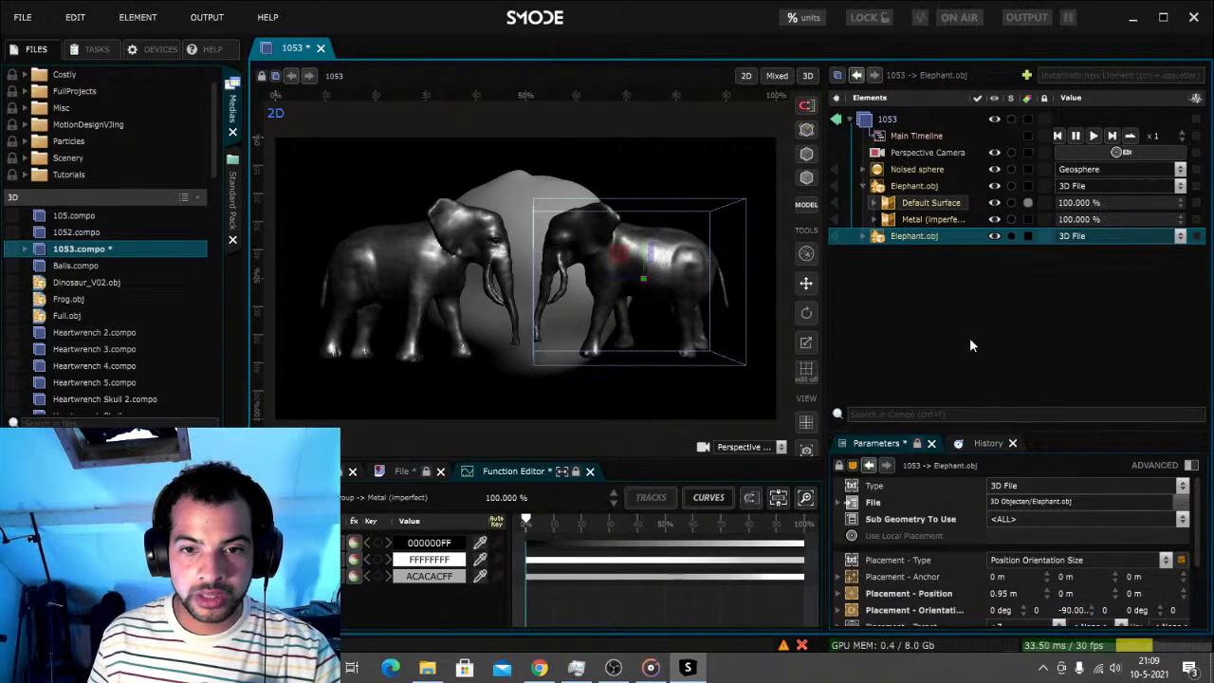
Change the duplicated elephant's metal surface to the Gold (imperfect) preset and save the compo
{"action": "left_click", "coordinate": [865, 236]}
{"action": "left_click", "coordinate": [909, 269]}
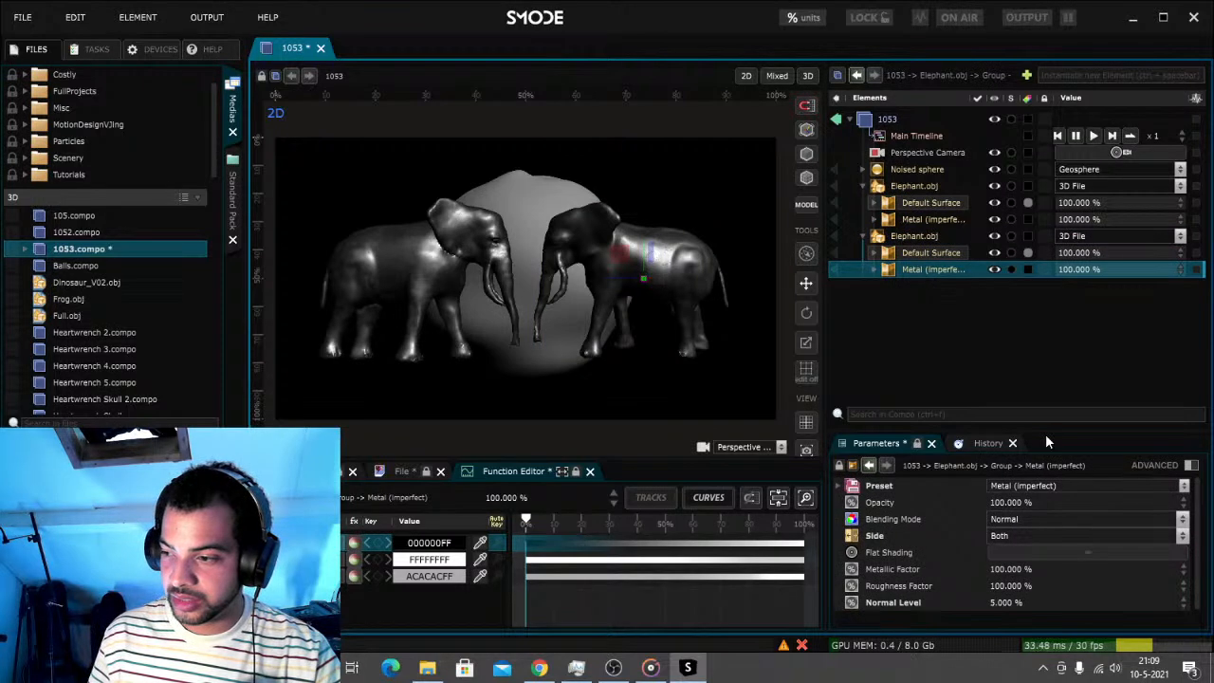
{"action": "left_click", "coordinate": [1038, 484]}
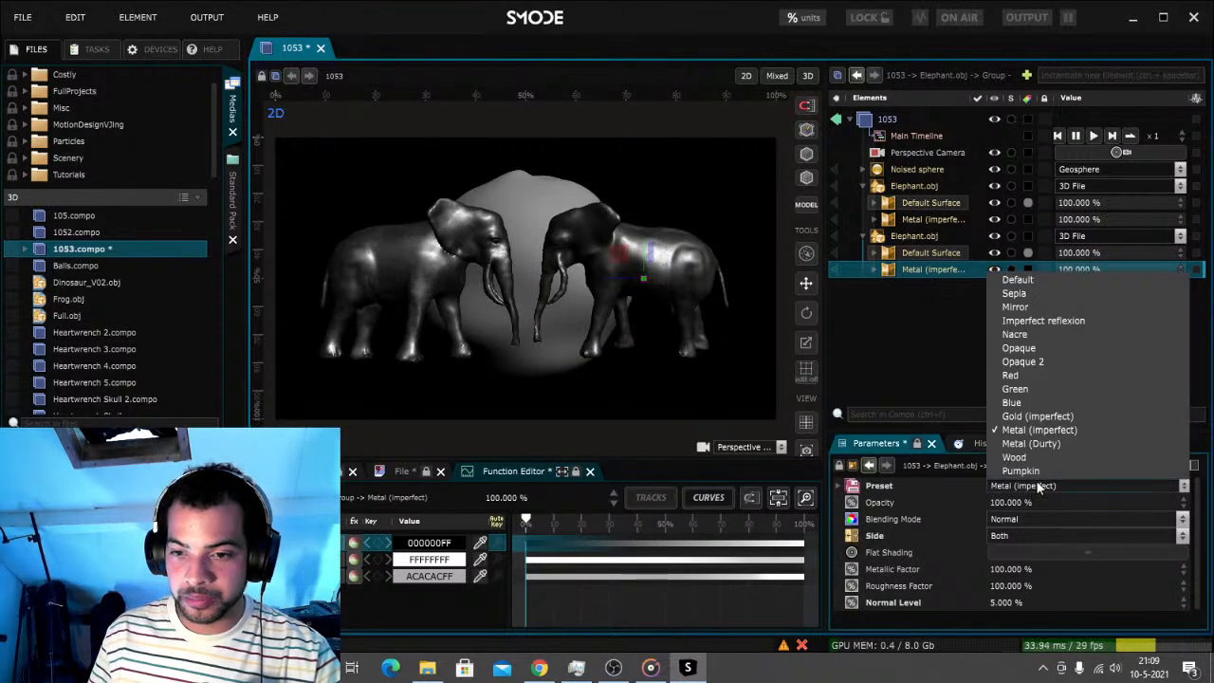
{"action": "left_click", "coordinate": [1044, 424]}
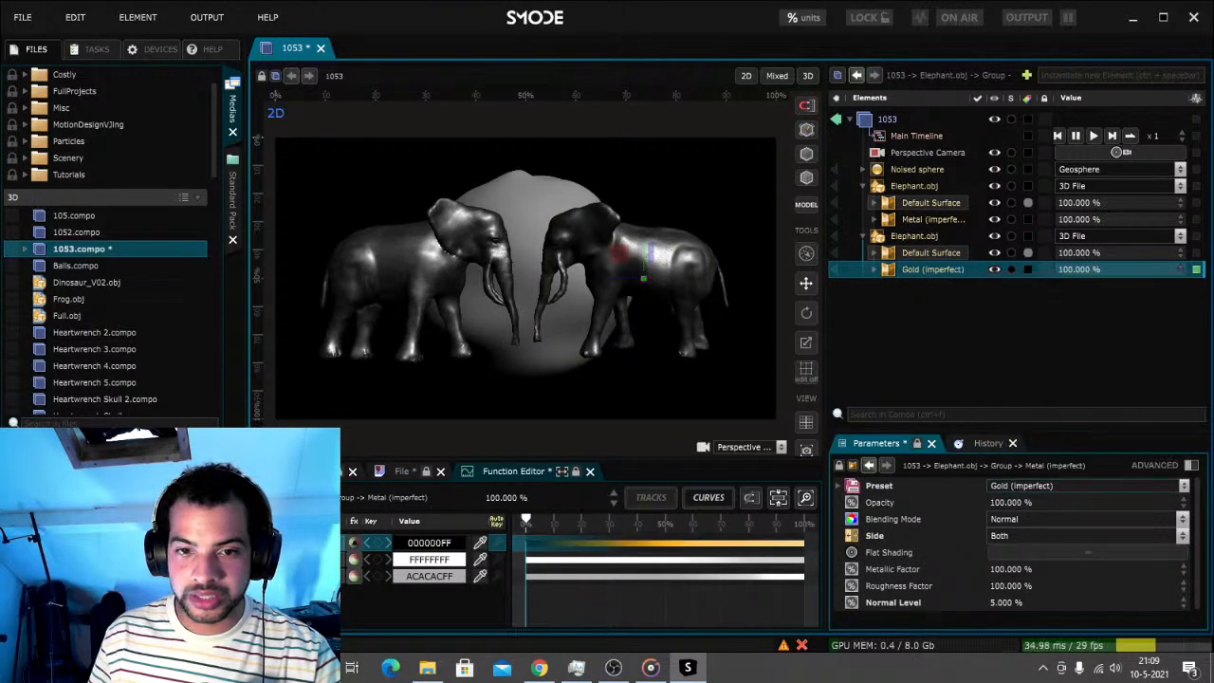
{"action": "left_click", "coordinate": [1082, 552]}
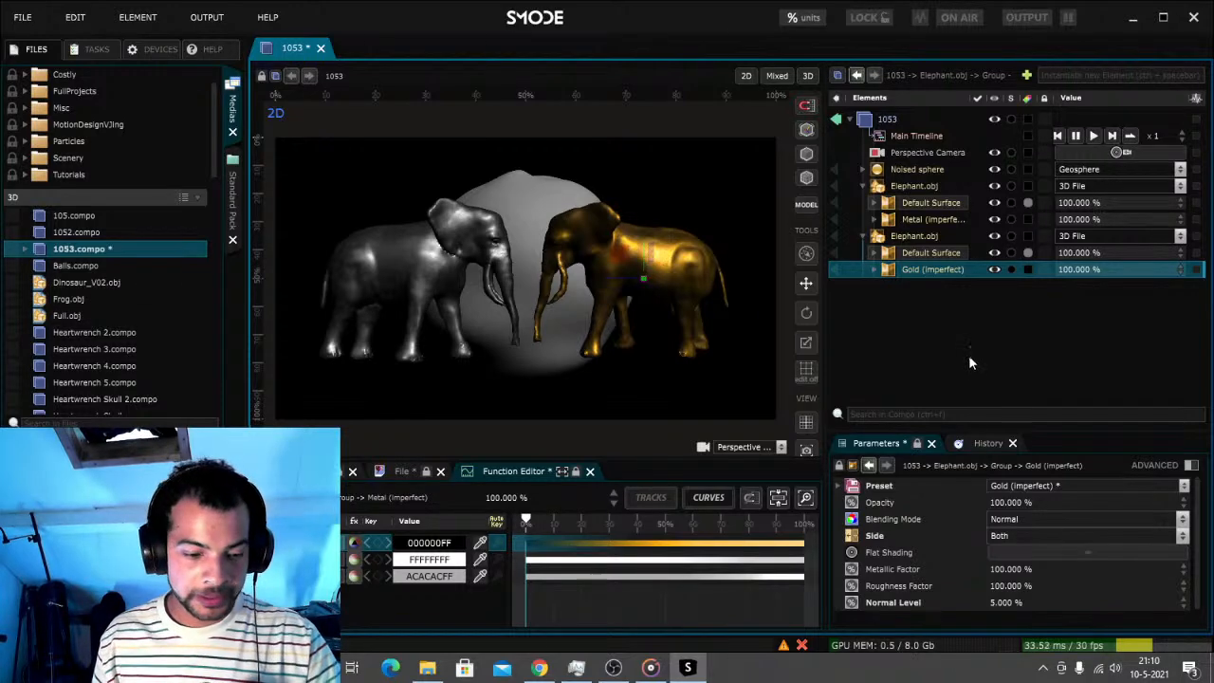
{"action": "key", "text": "ctrl+s"}
Add a Position Noise distort modifier with a standalone player to the noised sphere
{"action": "left_click", "coordinate": [918, 169]}
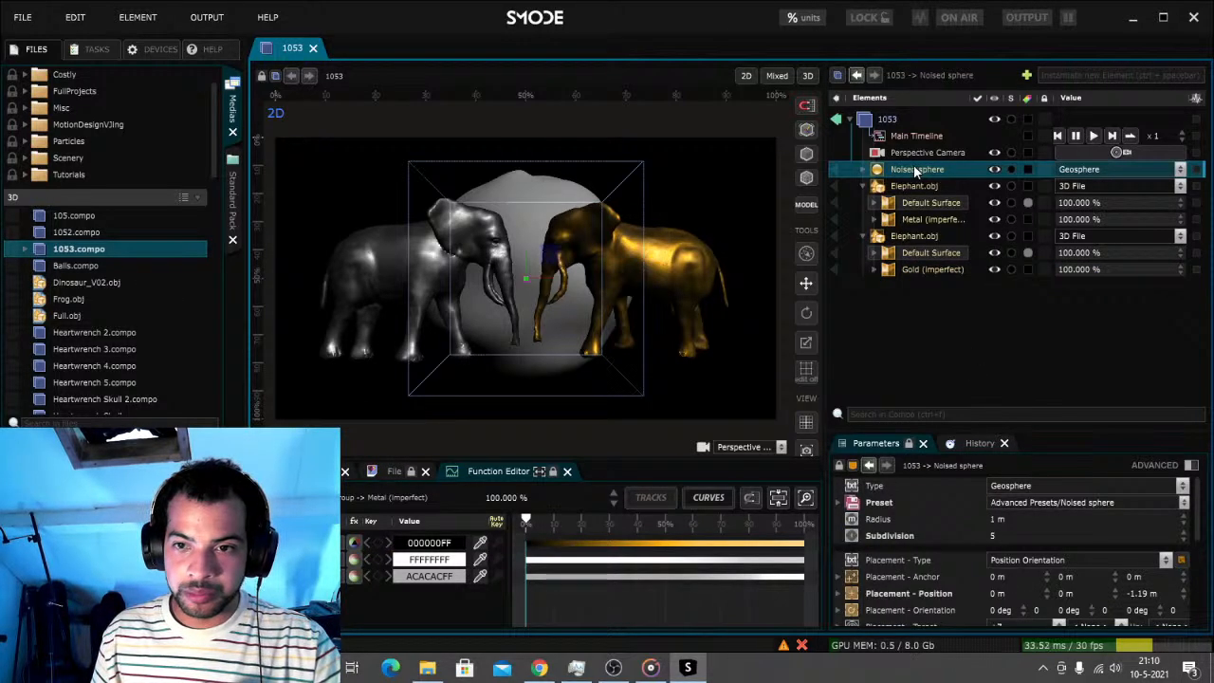
{"action": "right_click", "coordinate": [918, 170]}
{"action": "mouse_move", "coordinate": [853, 292]}
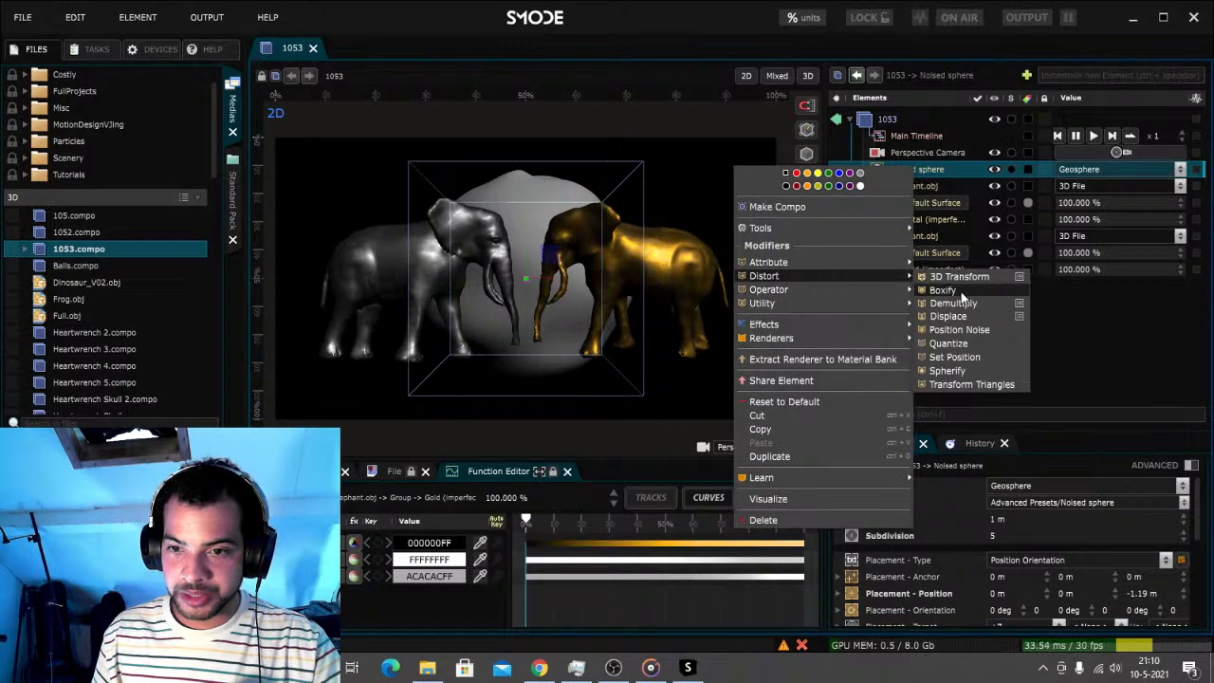
{"action": "left_click", "coordinate": [978, 323]}
{"action": "left_click", "coordinate": [1082, 517]}
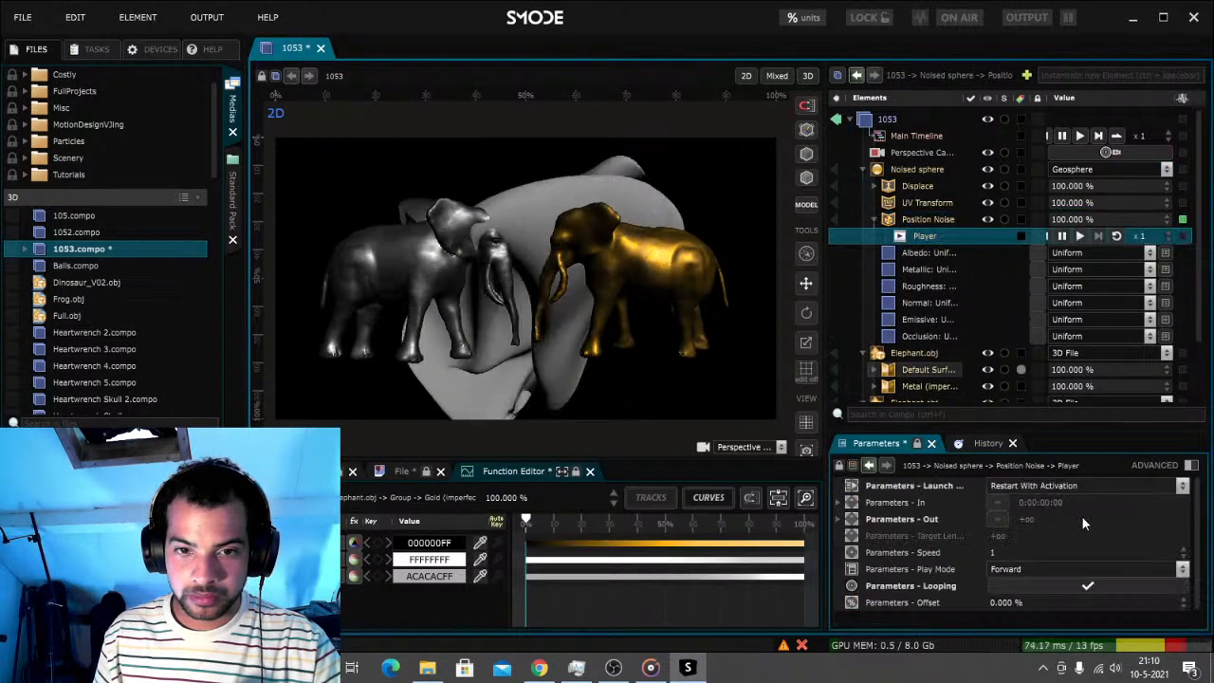
Set the Position Noise strength to 0.5 on all axes
{"action": "left_click", "coordinate": [929, 220]}
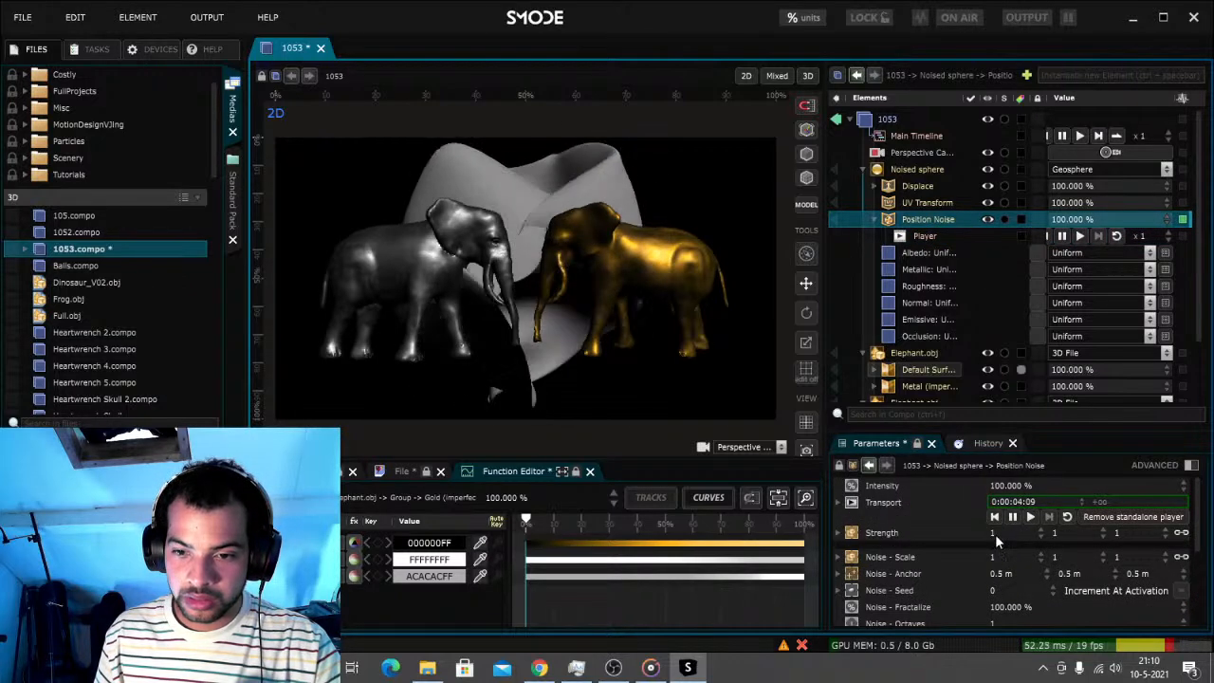
{"action": "type", "text": "0.5"}
{"action": "key", "text": "Return"}
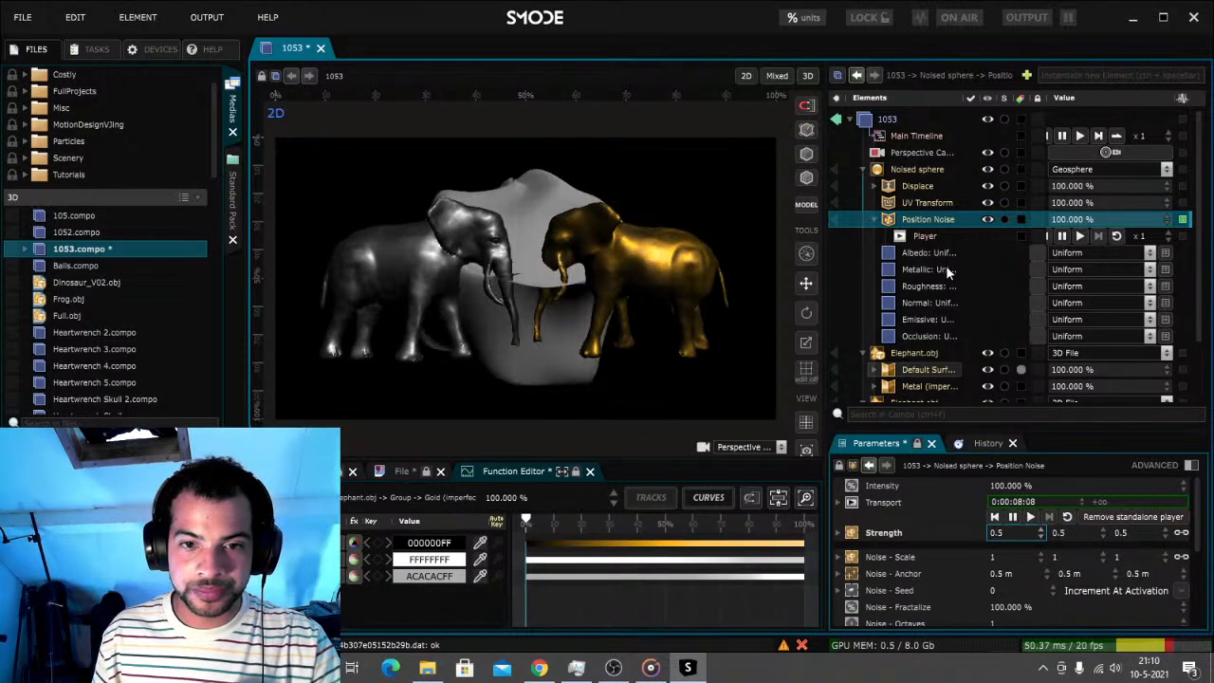
Move the noised sphere farther back, to a depth position of -1.8207 m
{"action": "left_click", "coordinate": [920, 168]}
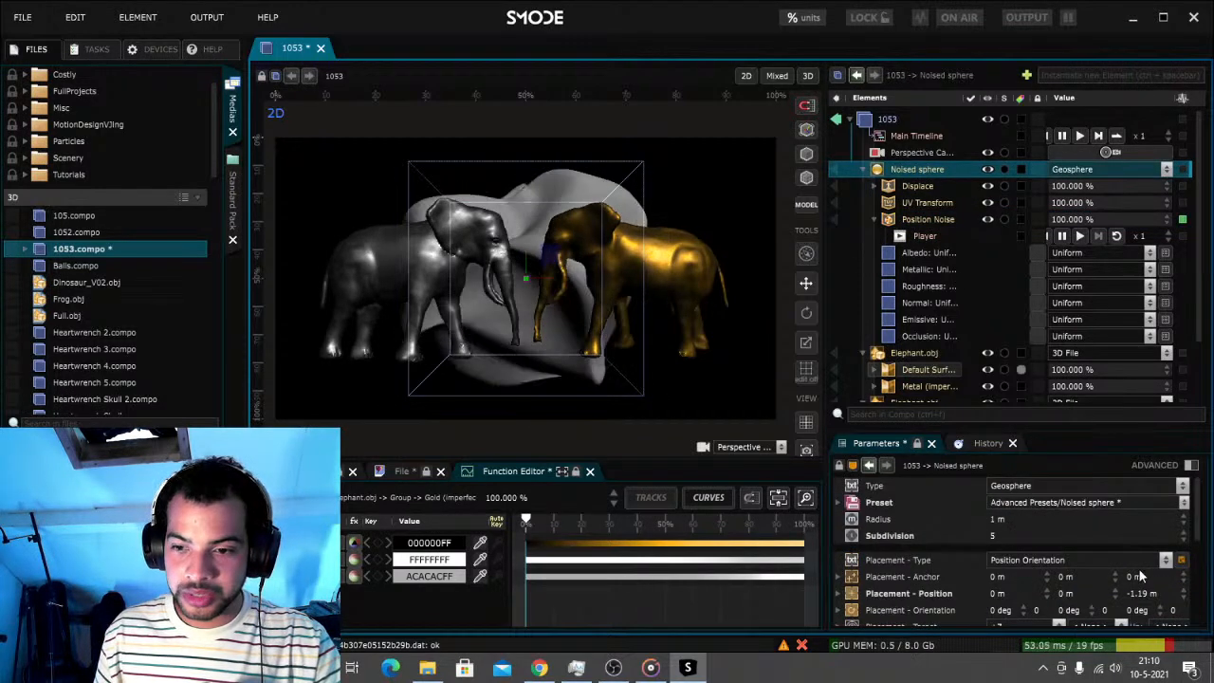
{"action": "left_click_drag", "start_coordinate": [1143, 593], "coordinate": [1143, 609]}
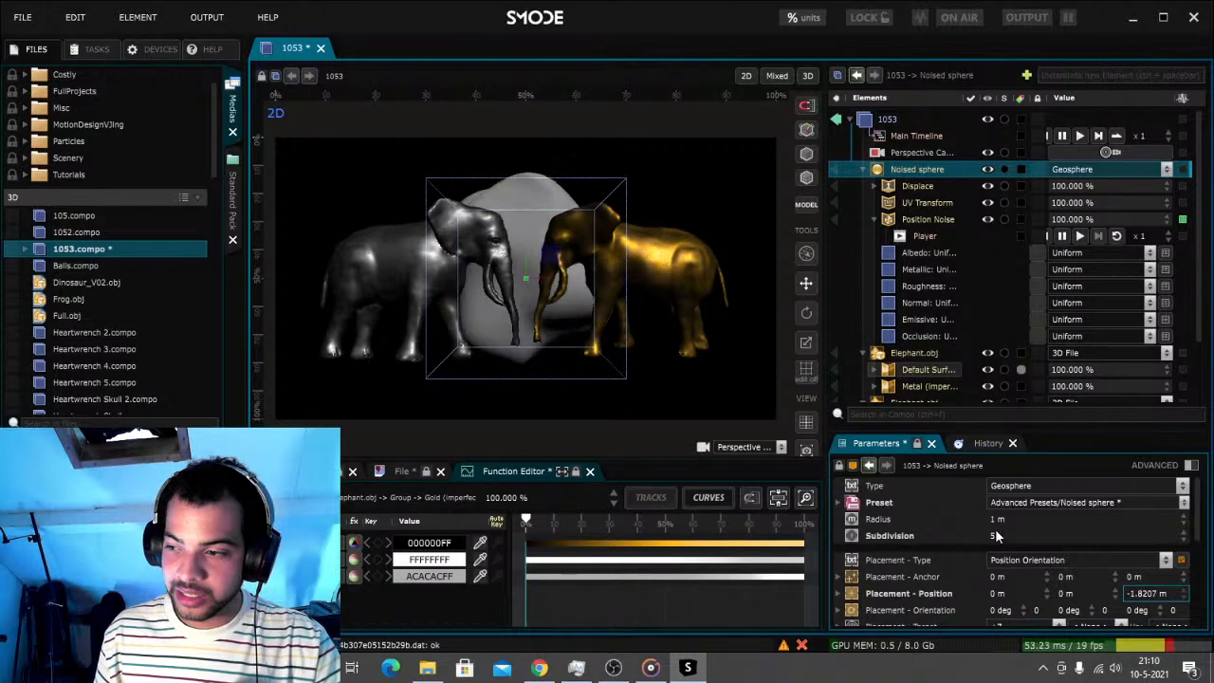
{"action": "scroll", "coordinate": [954, 334], "scroll_direction": "down", "scroll_amount": 2}
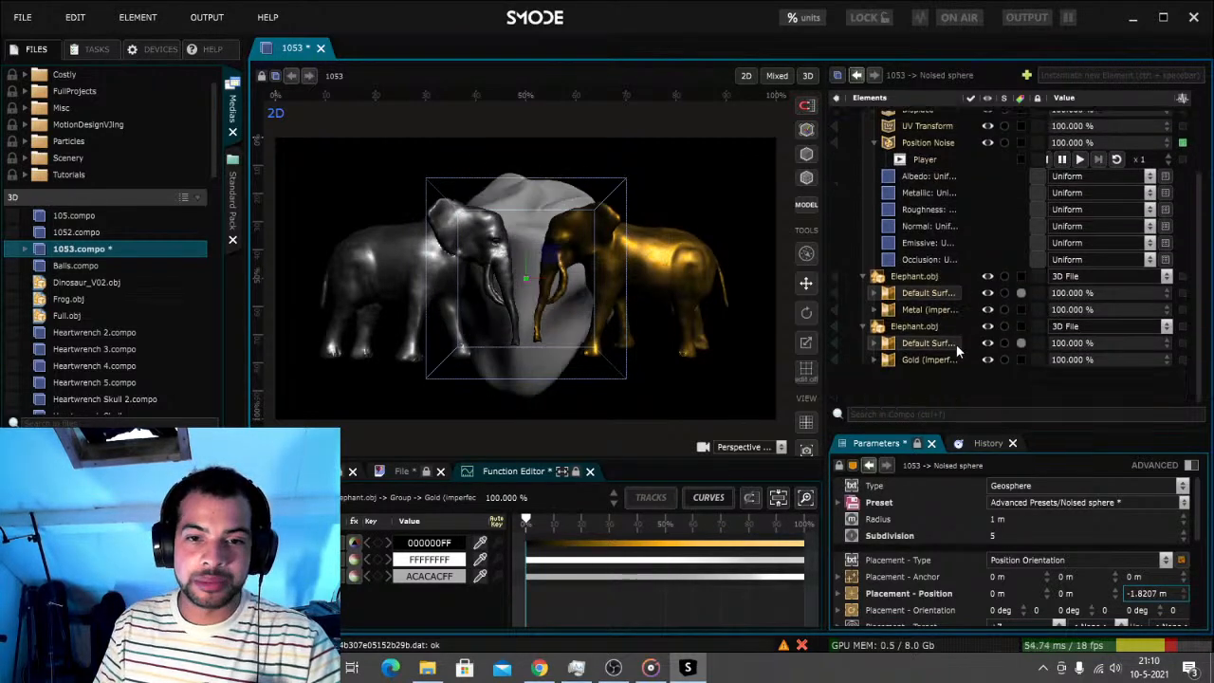
Try higher subdivision values of 14 and 8 on the noised sphere
{"action": "left_click", "coordinate": [995, 537]}
{"action": "type", "text": "14"}
{"action": "left_click", "coordinate": [1008, 537]}
{"action": "type", "text": "8"}
{"action": "key", "text": "Return"}
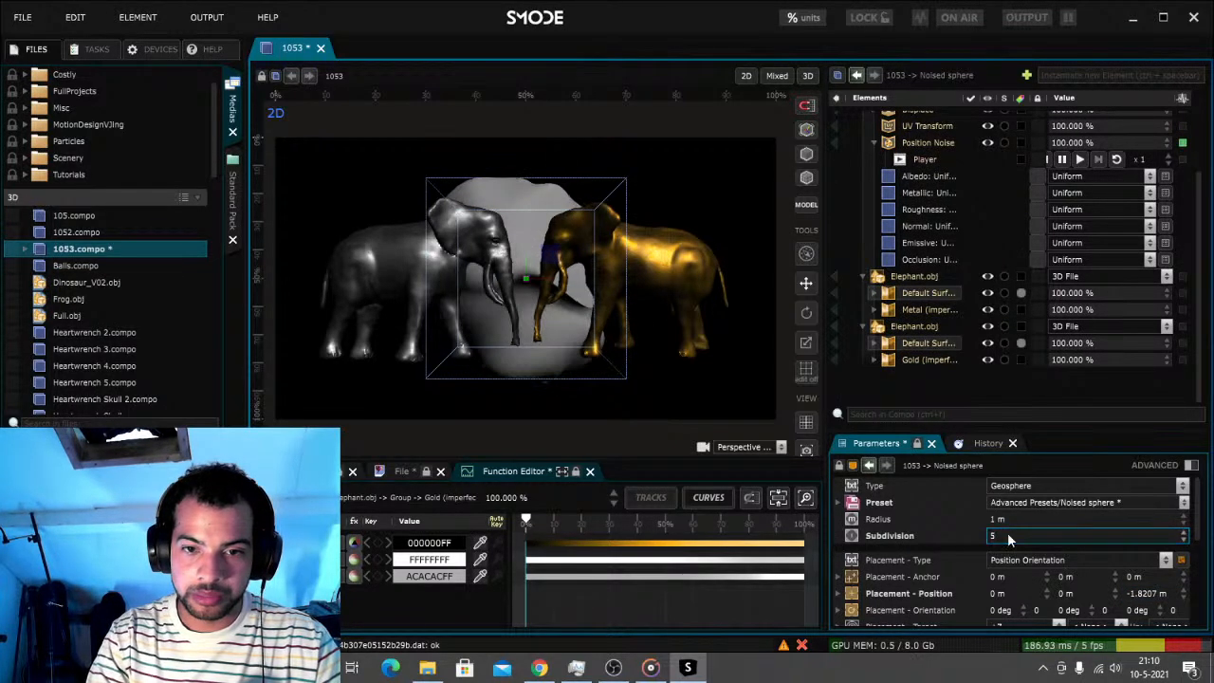
Set the noised sphere's radius to 1.022 m and save the compo
{"action": "mouse_move", "coordinate": [994, 521]}
{"action": "left_mouse_down"}
{"action": "mouse_move", "coordinate": [994, 486]}
{"action": "mouse_move", "coordinate": [994, 519]}
{"action": "left_mouse_up"}
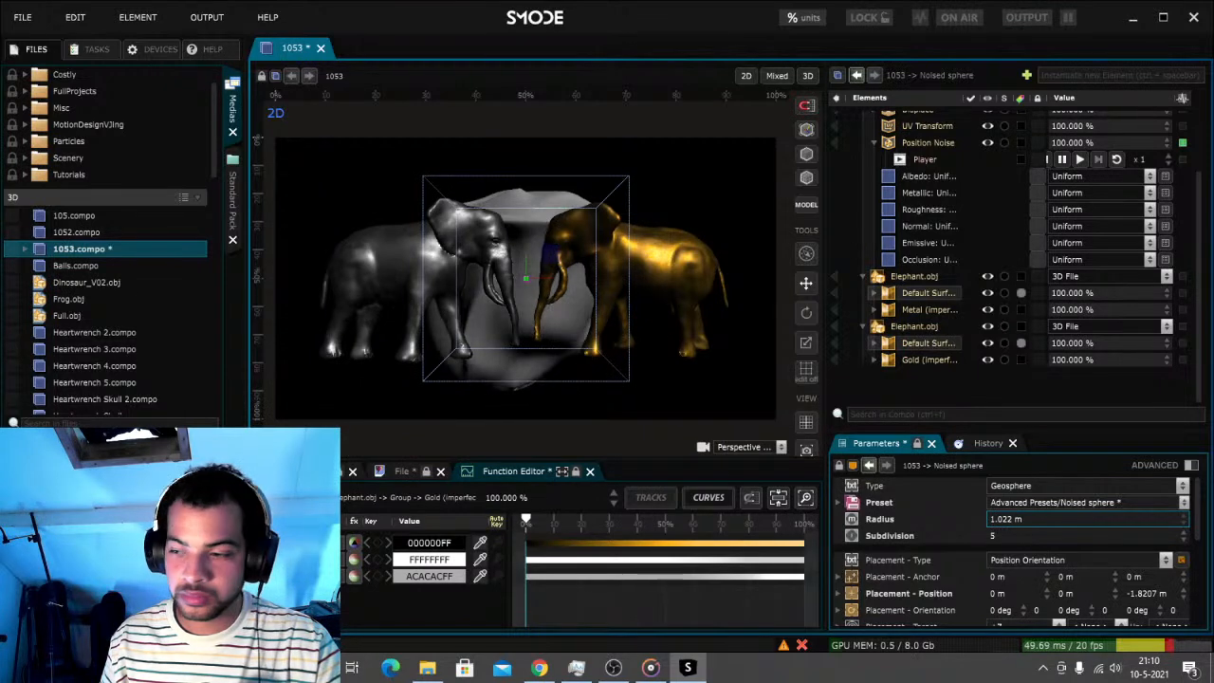
{"action": "key", "text": "ctrl+s"}
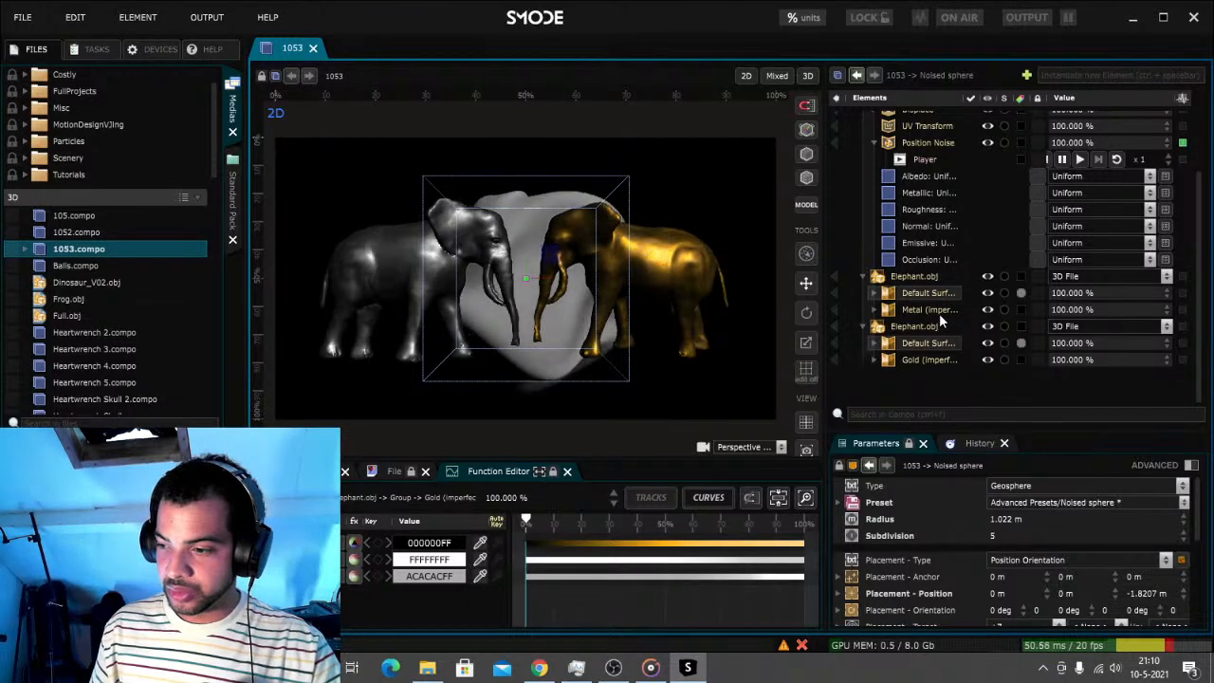
Try replacing the noised sphere with a Bridge box preset raised to a vertical position of 2.19 m
{"action": "scroll", "coordinate": [920, 189], "scroll_direction": "up", "scroll_amount": 2}
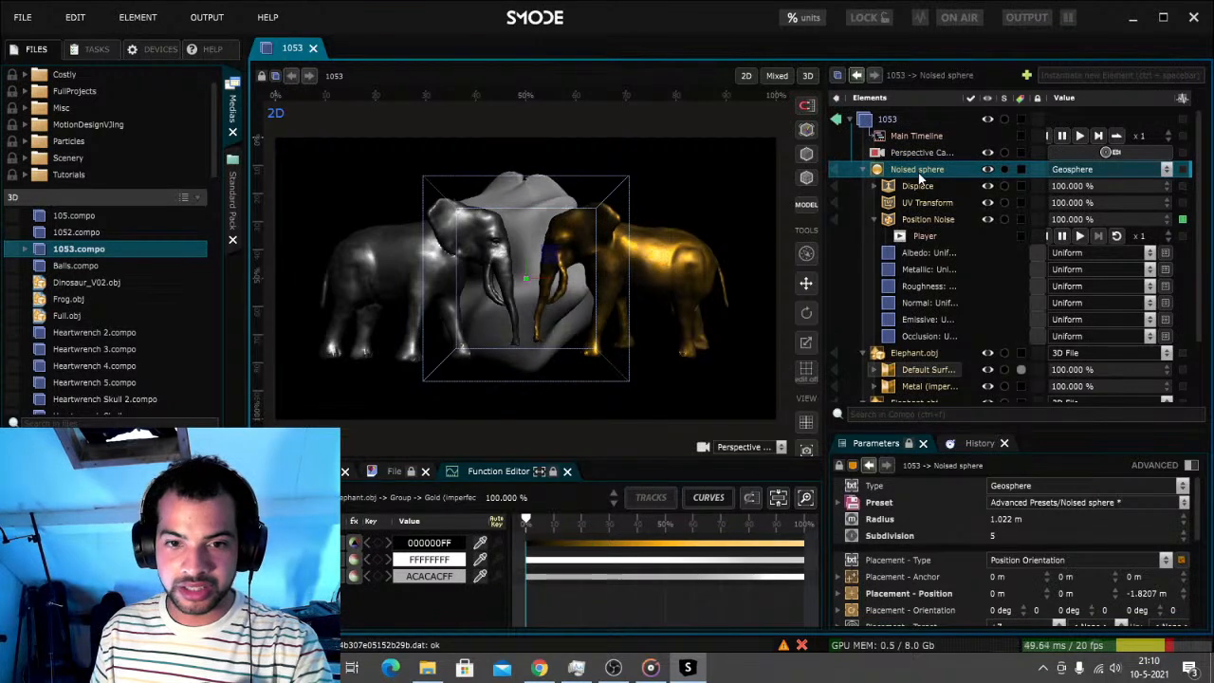
{"action": "key", "text": "Delete"}
{"action": "left_click", "coordinate": [581, 357]}
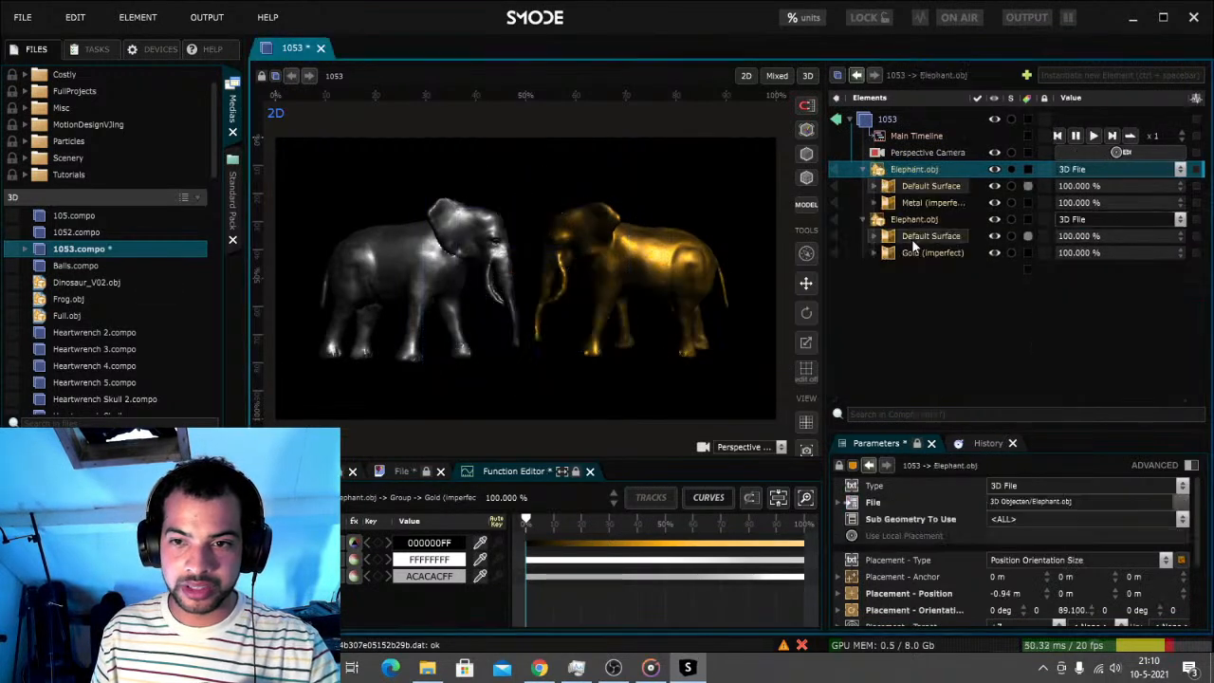
{"action": "right_click", "coordinate": [913, 292]}
{"action": "mouse_move", "coordinate": [866, 355]}
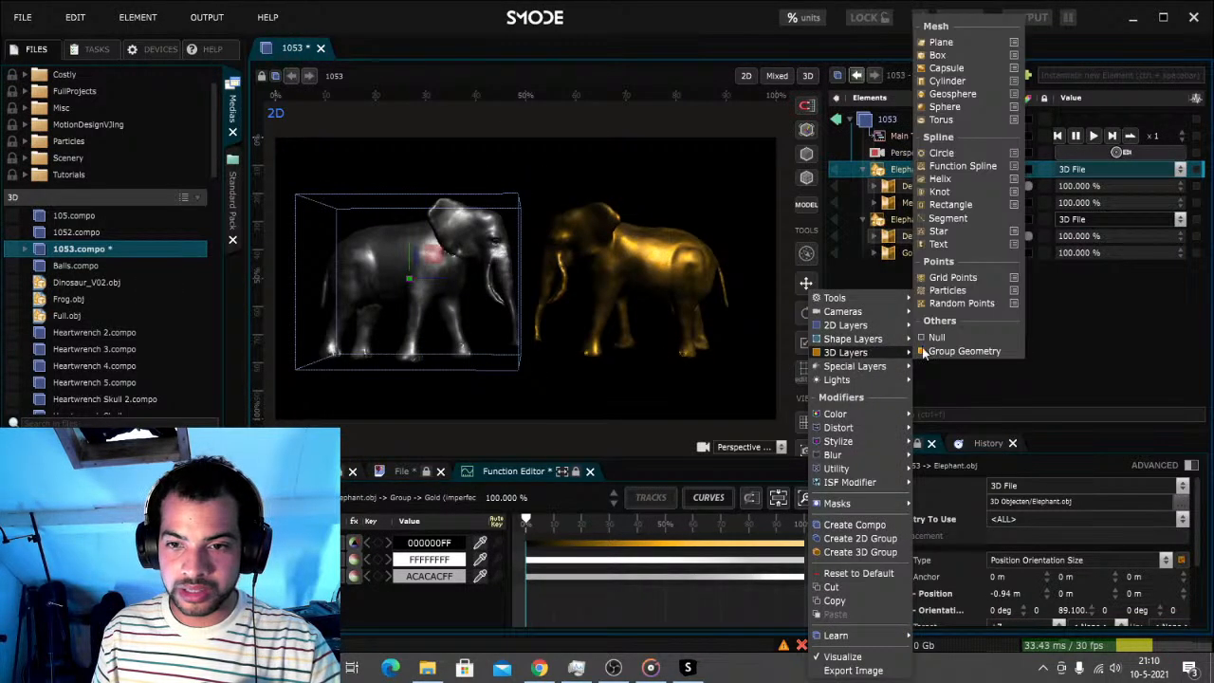
{"action": "mouse_move", "coordinate": [1016, 57]}
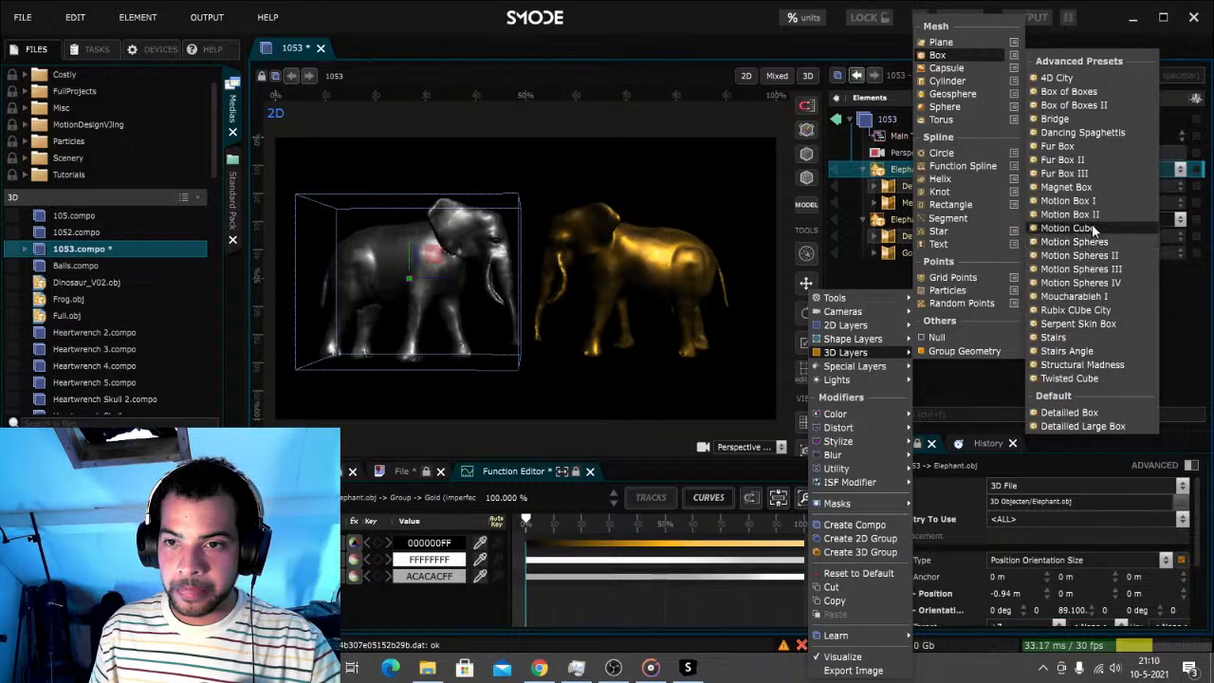
{"action": "left_click", "coordinate": [1055, 118]}
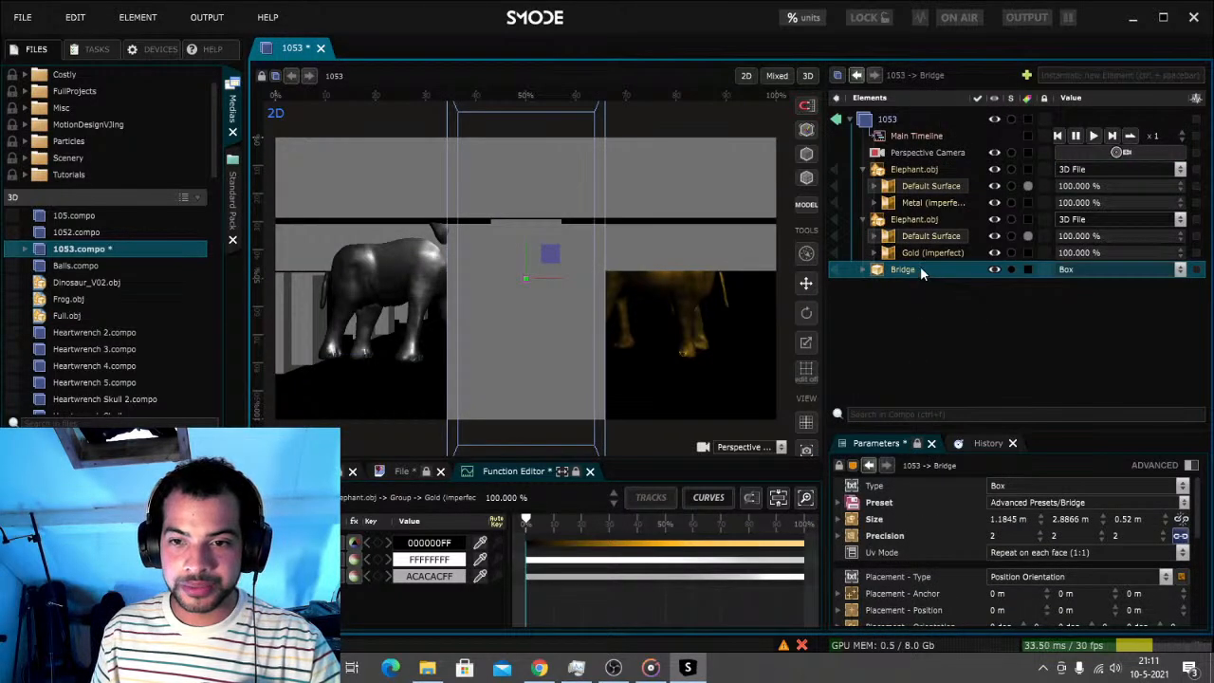
{"action": "left_click_drag", "start_coordinate": [1065, 610], "coordinate": [873, 324]}
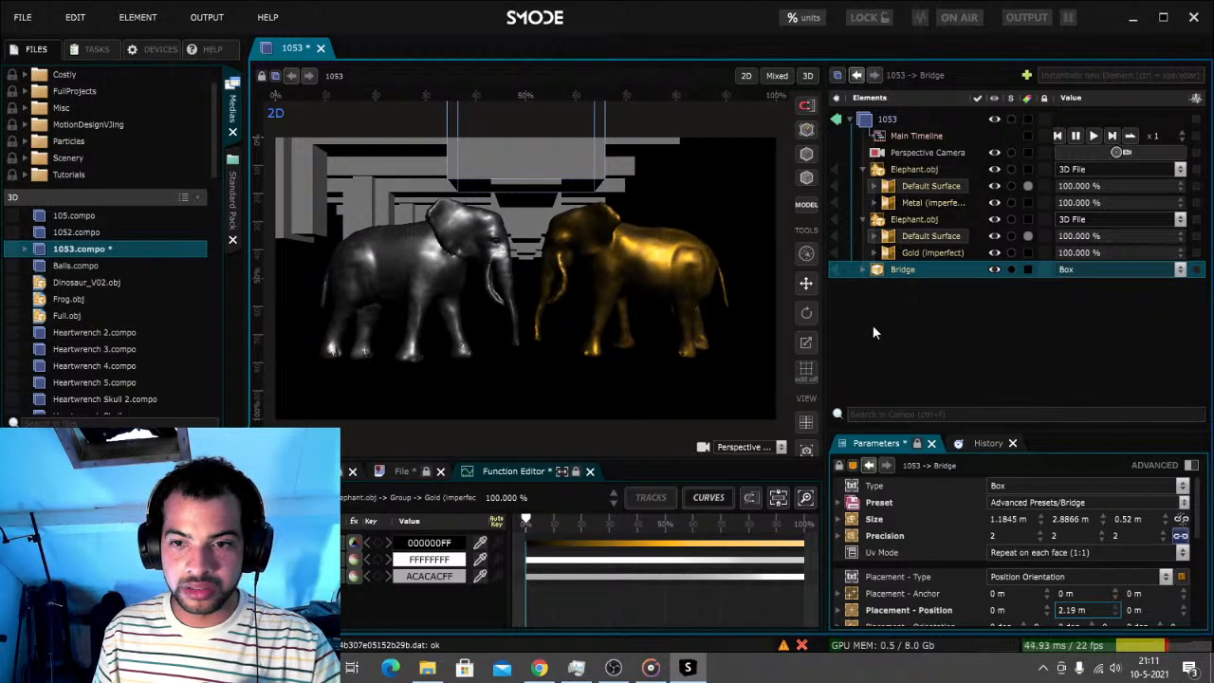
Switch the box to the Fur Box preset and place it at 0.1314 m height and -1.45 m depth
{"action": "left_click", "coordinate": [1031, 503]}
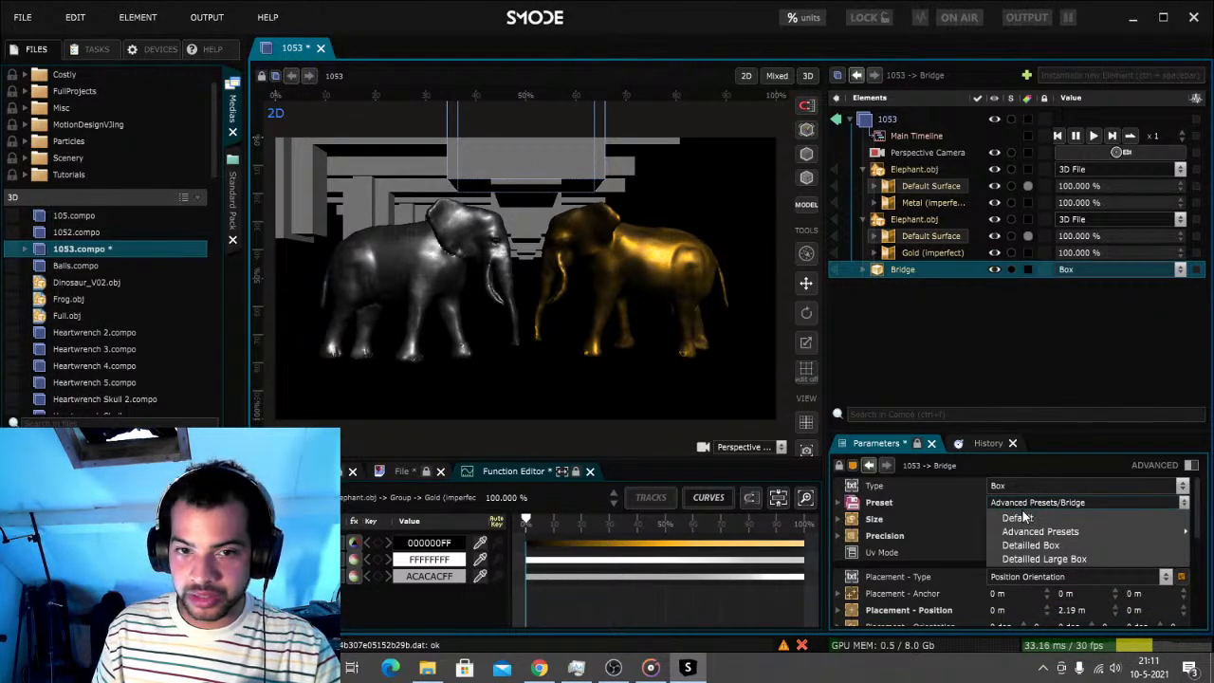
{"action": "mouse_move", "coordinate": [1029, 532]}
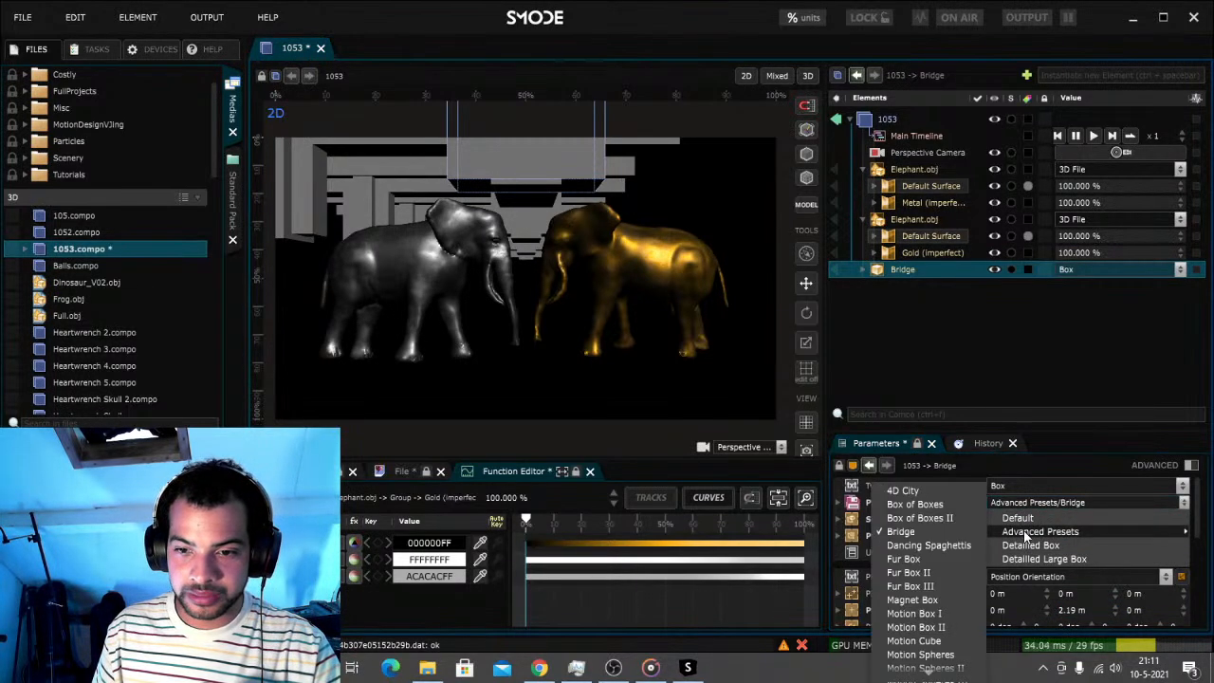
{"action": "left_click", "coordinate": [934, 558]}
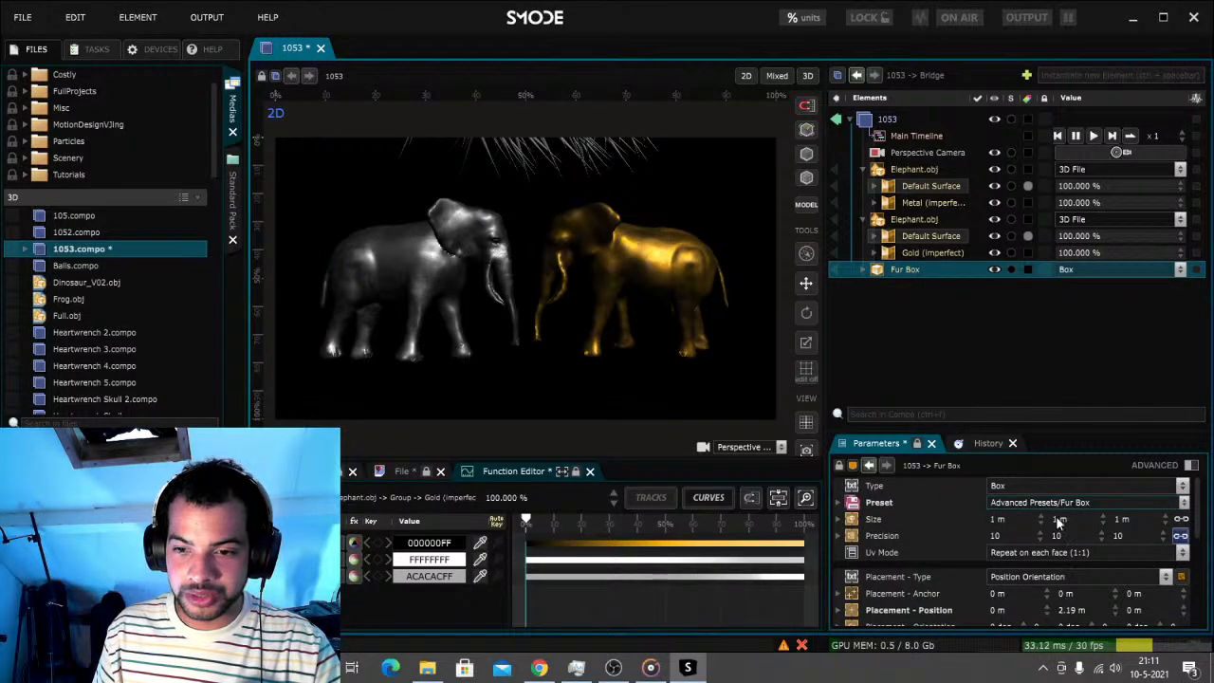
{"action": "left_click_drag", "start_coordinate": [1069, 616], "coordinate": [1153, 622]}
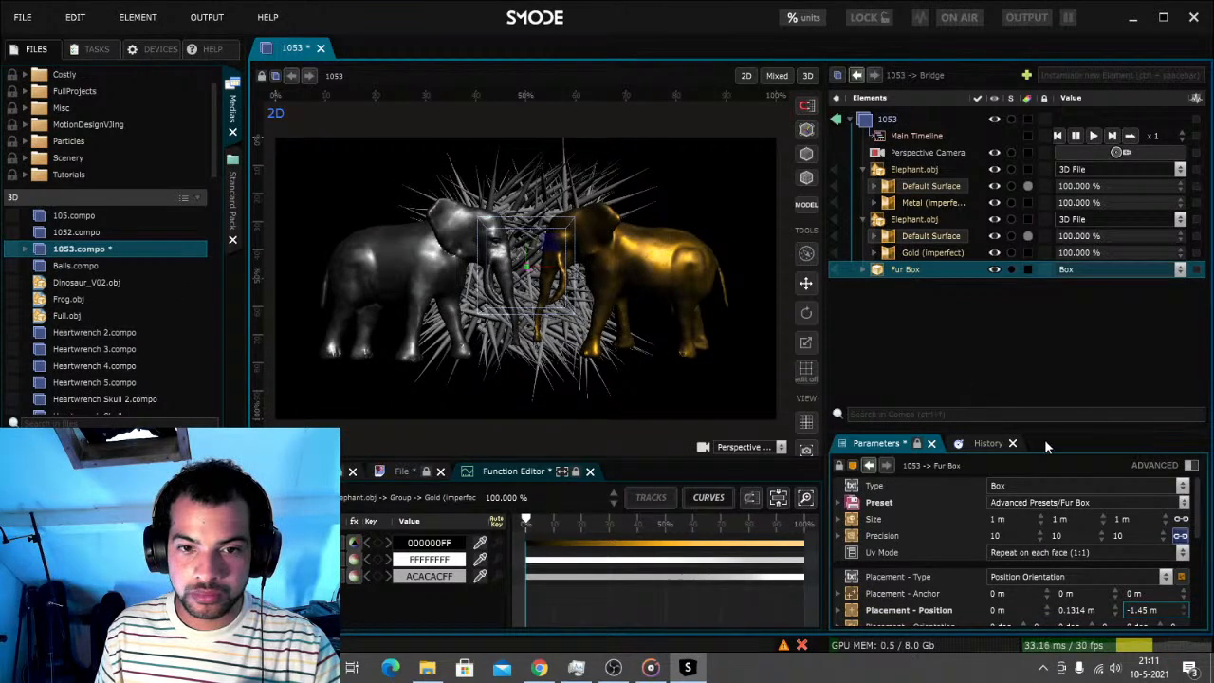
Turn the fur box to about 260.8 degrees on its second axis, add an infinite ramp to that angle and play it
{"action": "scroll", "coordinate": [1078, 619], "scroll_direction": "down", "scroll_amount": 1}
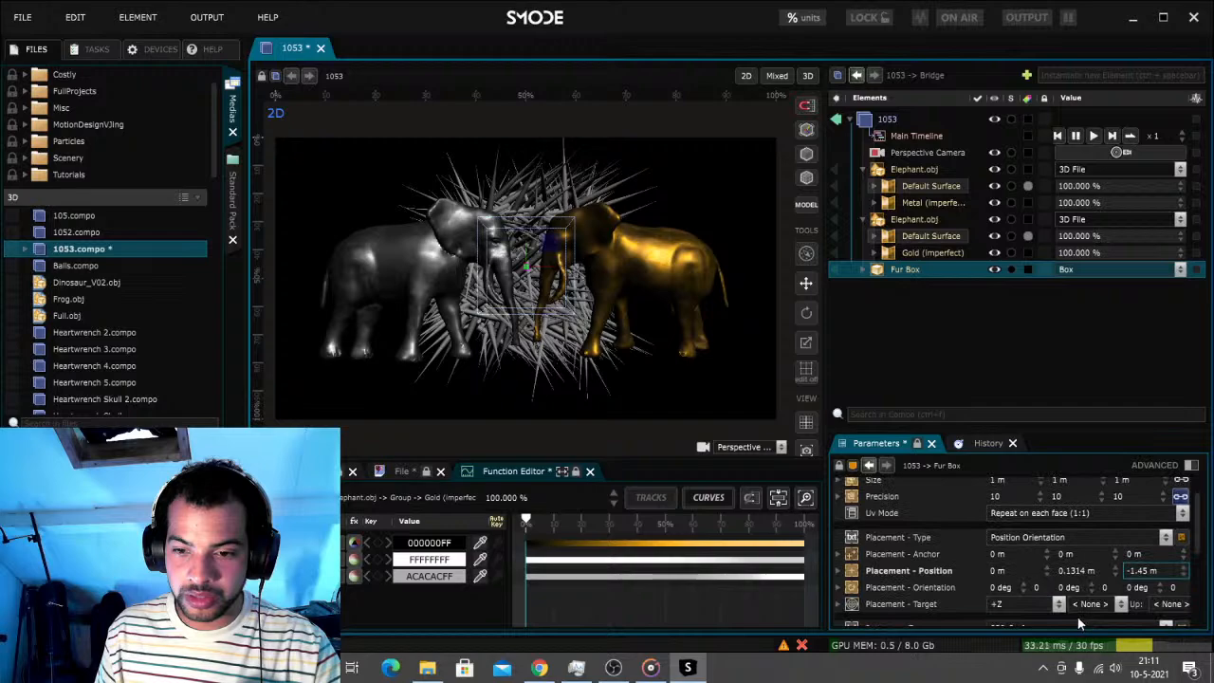
{"action": "left_click", "coordinate": [1072, 587]}
{"action": "left_click_drag", "start_coordinate": [1091, 588], "coordinate": [1090, 532]}
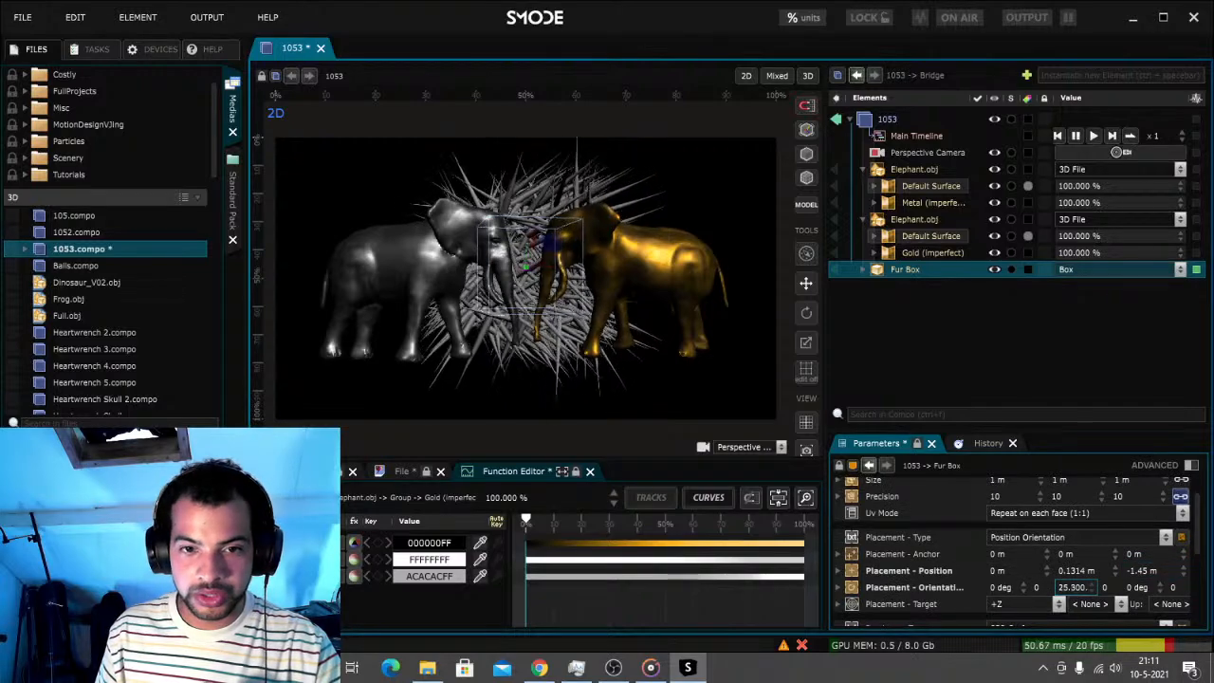
{"action": "left_click_drag", "start_coordinate": [1091, 587], "coordinate": [1091, 543]}
{"action": "right_click", "coordinate": [1068, 586]}
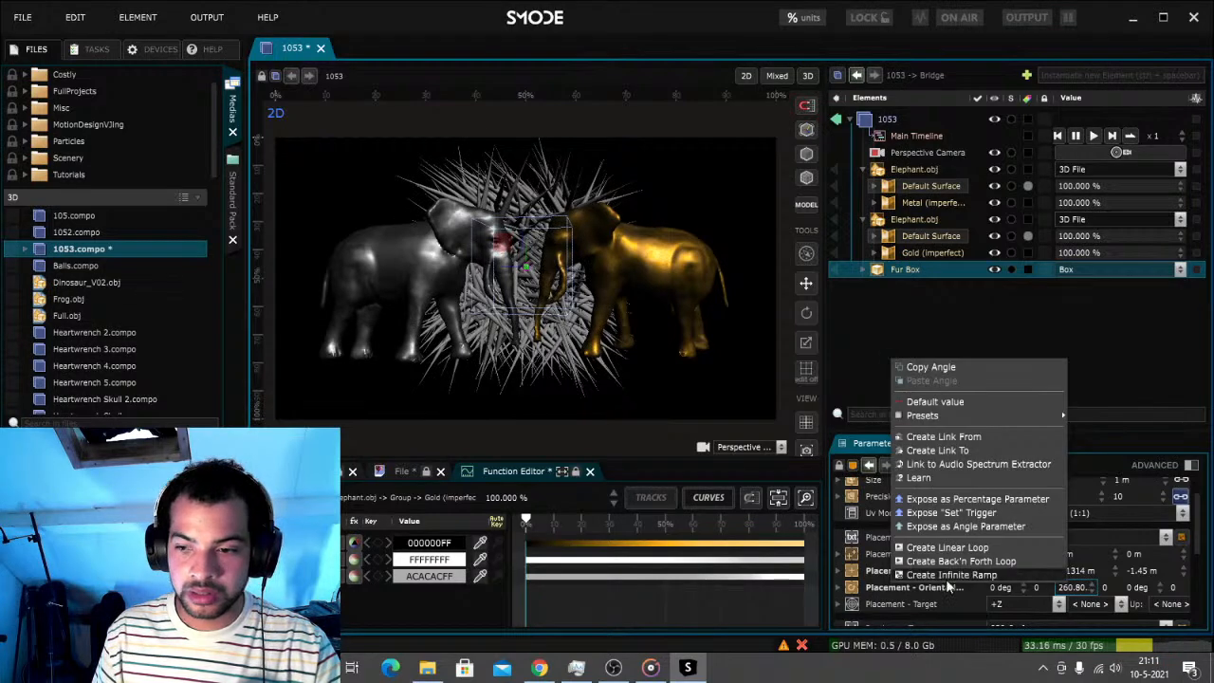
{"action": "left_click", "coordinate": [947, 575]}
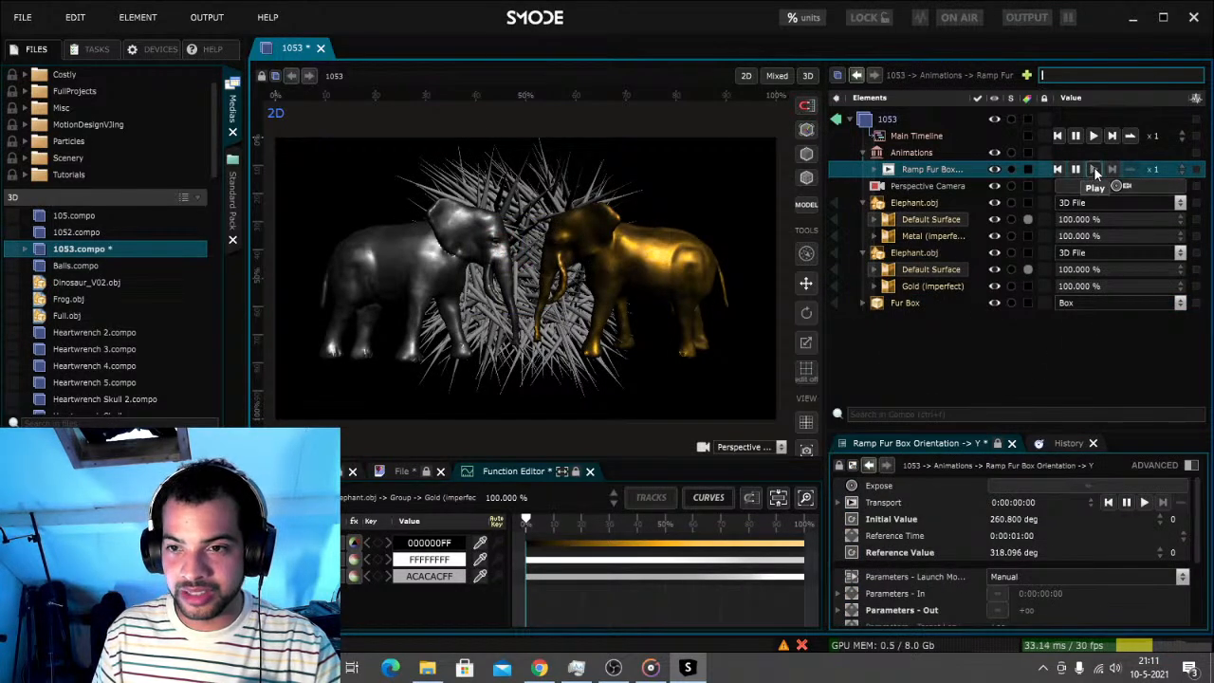
{"action": "left_click", "coordinate": [1094, 169]}
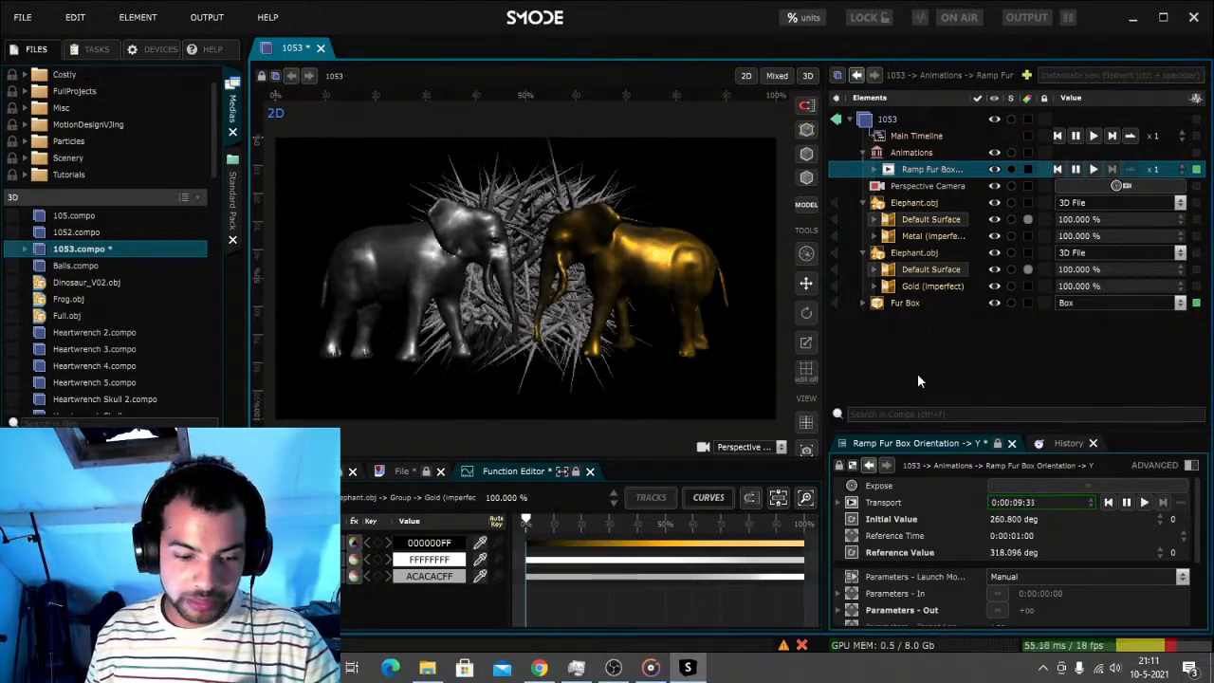
Discard the fur box rotation animation and undo the box experiments until the deleted noised sphere is restored
{"action": "key", "text": "Delete"}
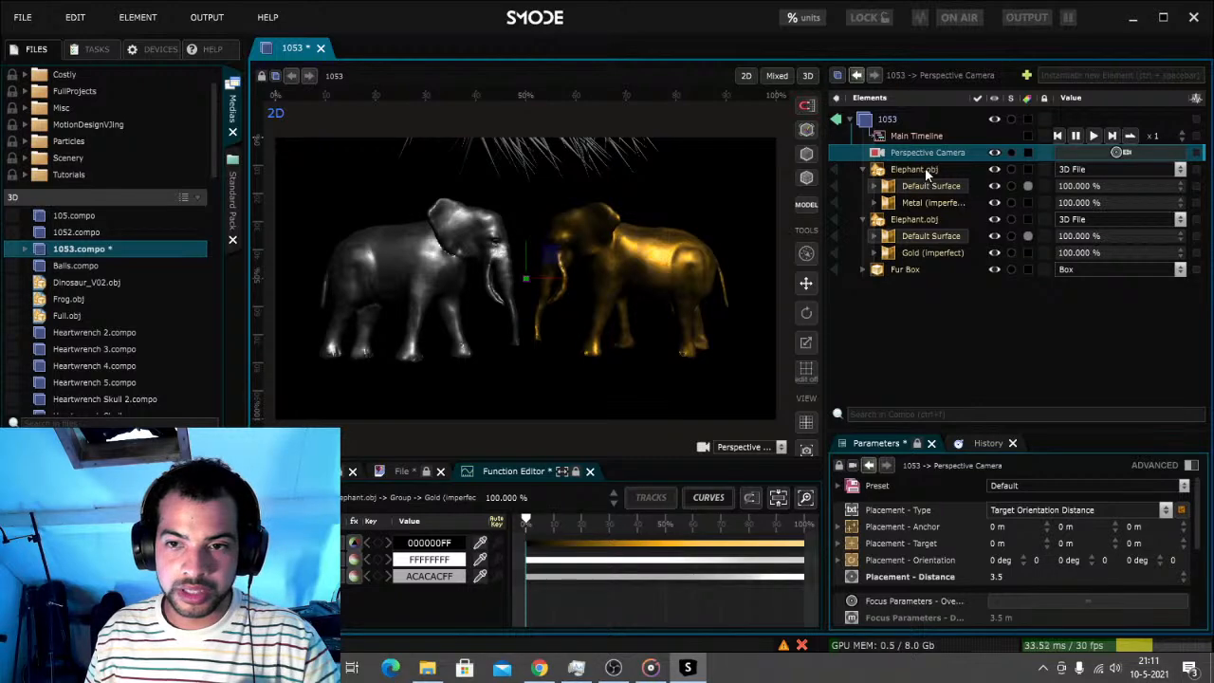
{"action": "key", "text": "ctrl+z"}
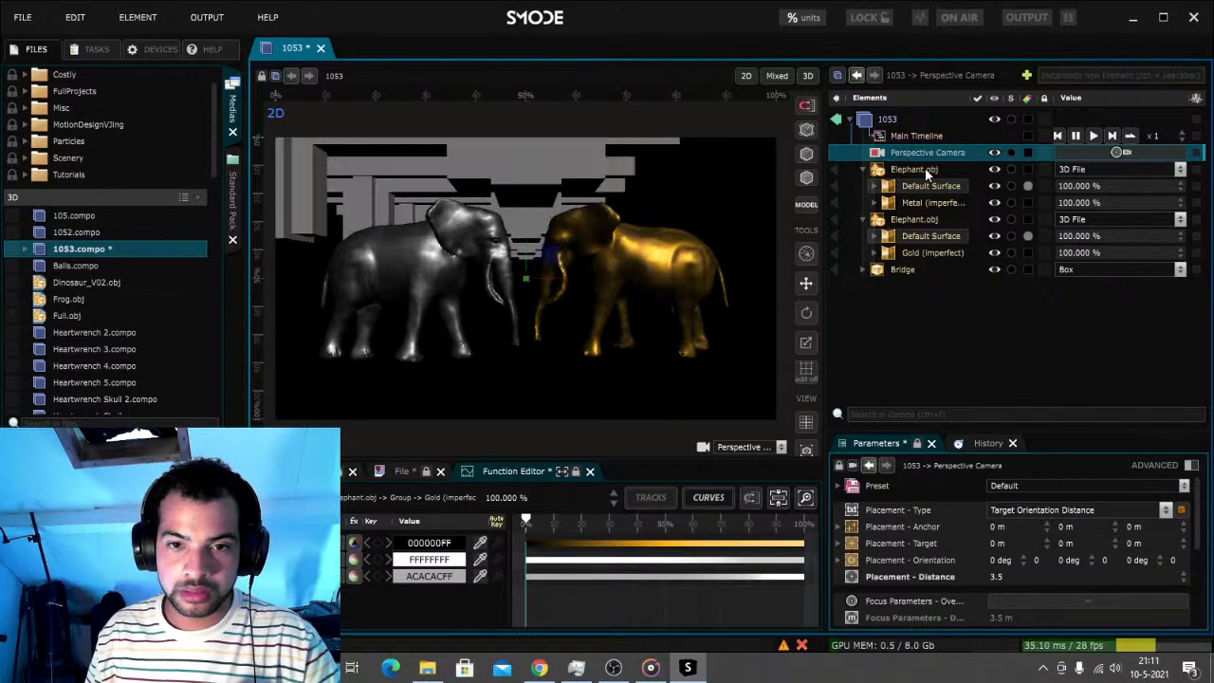
{"action": "key", "text": "ctrl+z"}
{"action": "key", "text": "ctrl+z"}
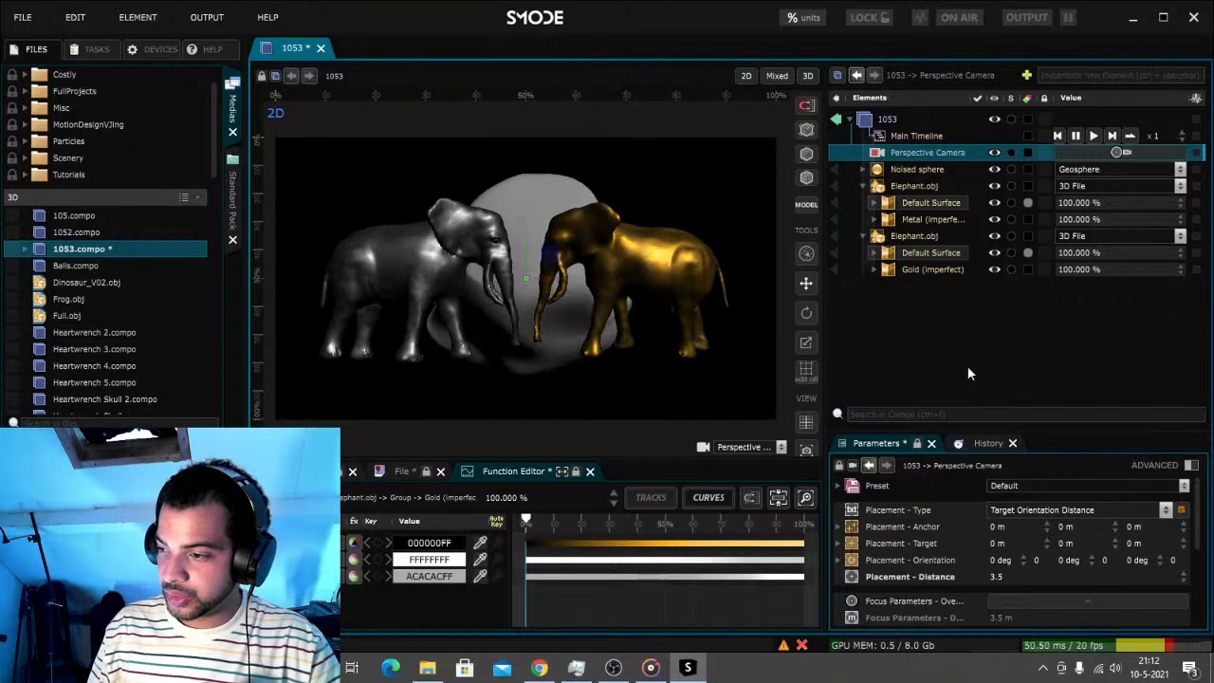
Add a PBR surface renderer with the Gold (imperfect) preset to the noised sphere
{"action": "left_click", "coordinate": [918, 170]}
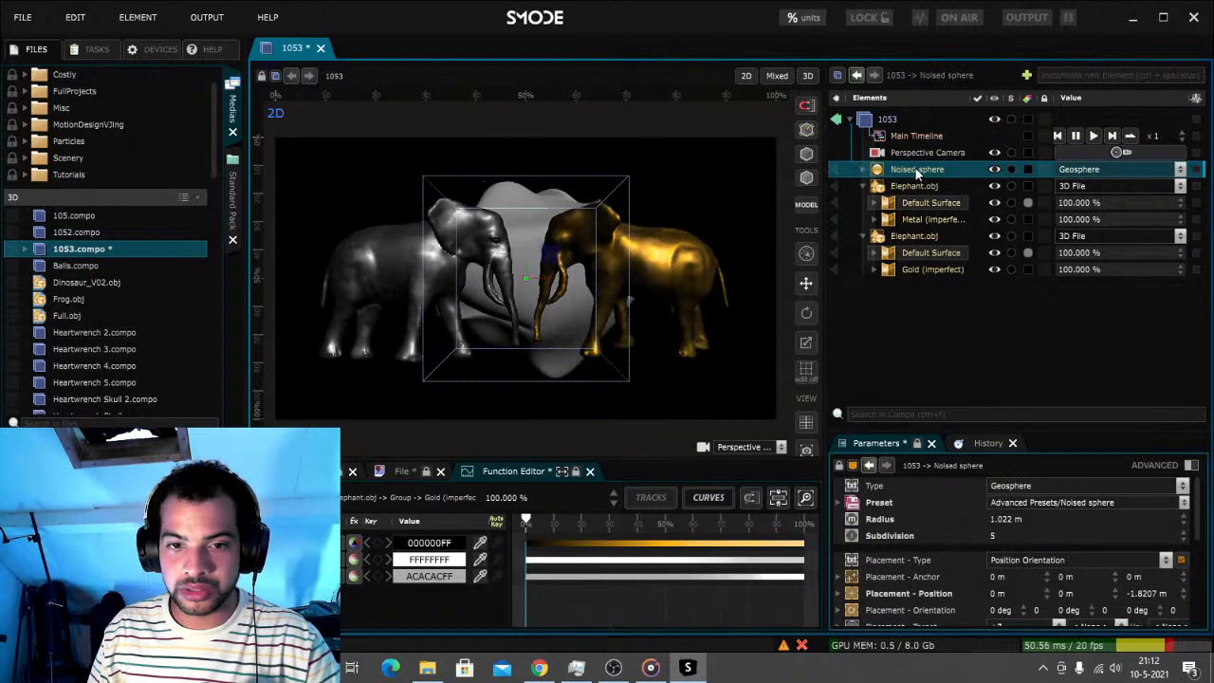
{"action": "right_click", "coordinate": [916, 171]}
{"action": "mouse_move", "coordinate": [876, 313]}
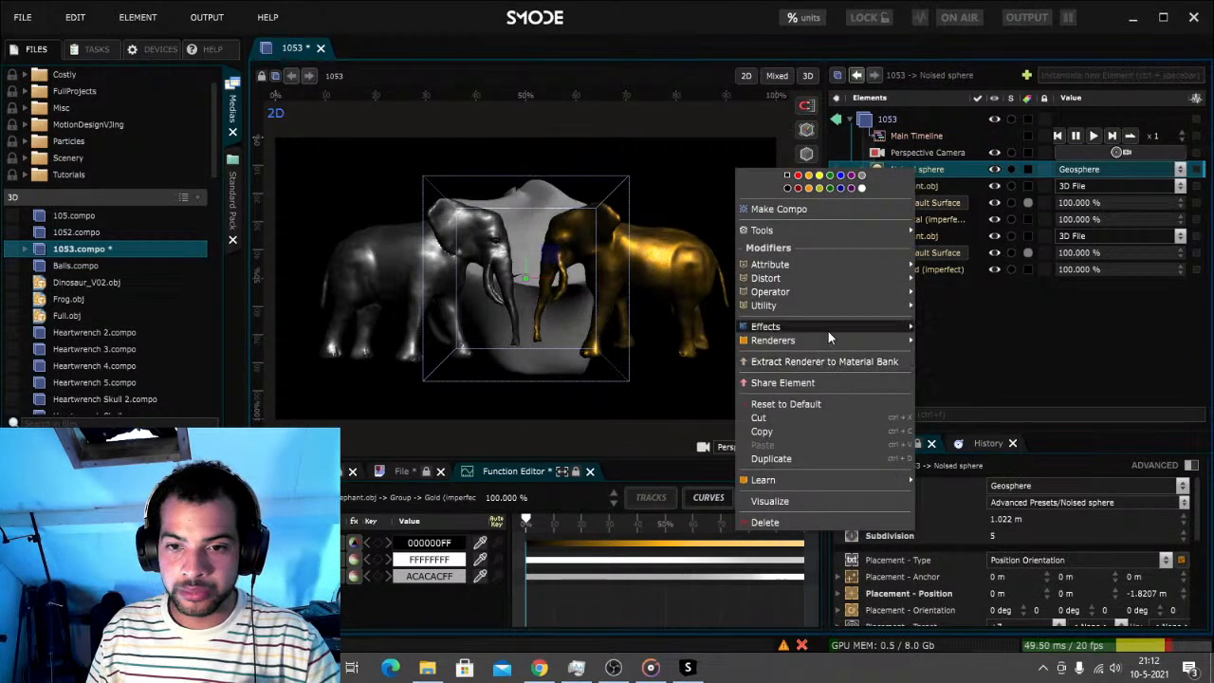
{"action": "mouse_move", "coordinate": [846, 341]}
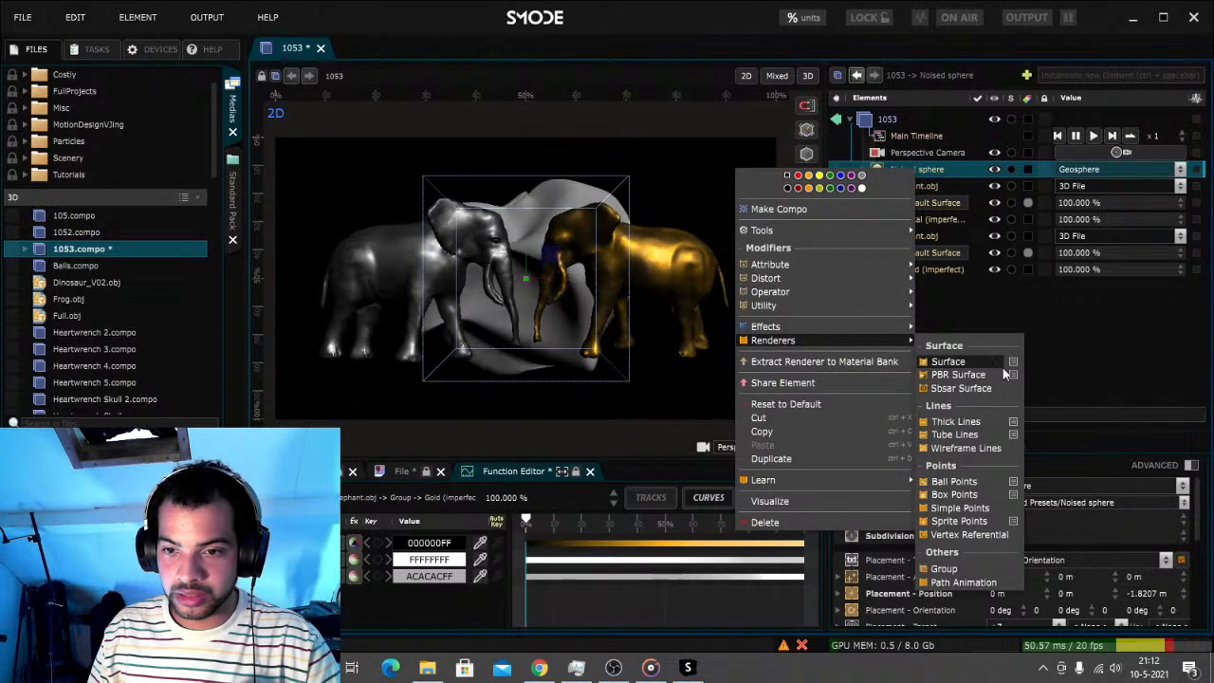
{"action": "mouse_move", "coordinate": [1017, 372]}
{"action": "left_click", "coordinate": [1072, 319]}
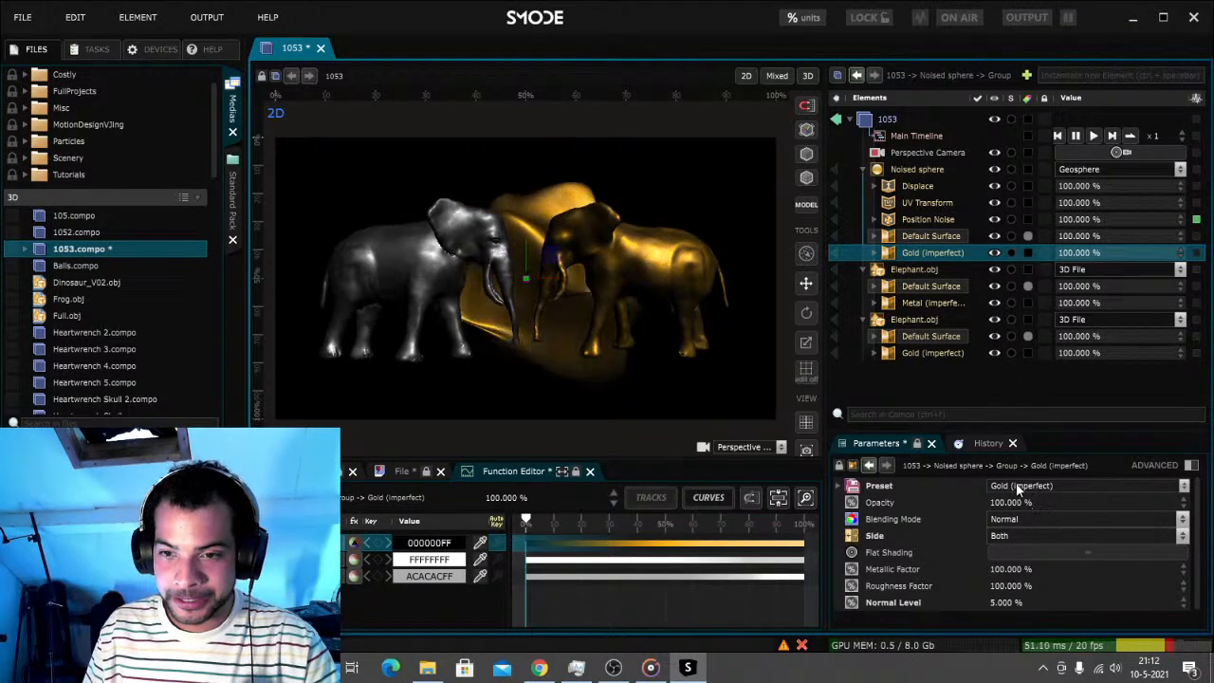
Add a Colorize modifier to the sphere's gold surface, set its color to FFB600FF and save the compo
{"action": "right_click", "coordinate": [925, 246]}
{"action": "mouse_move", "coordinate": [847, 320]}
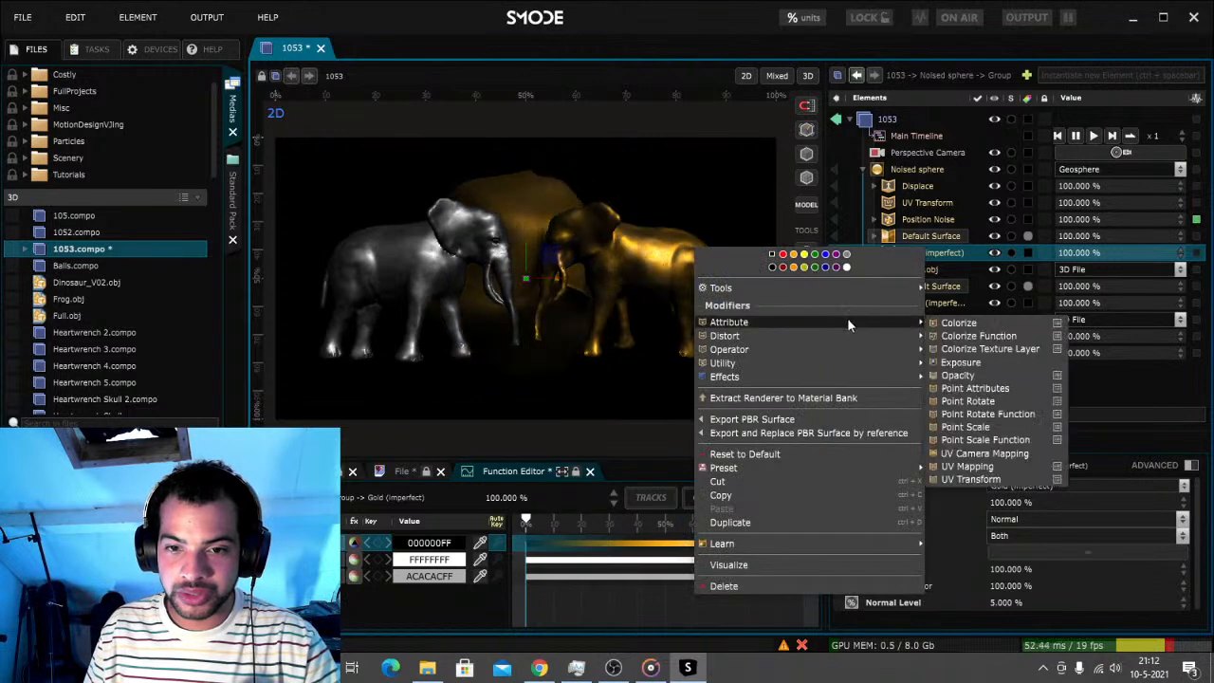
{"action": "left_click", "coordinate": [959, 323]}
{"action": "left_click", "coordinate": [1066, 533]}
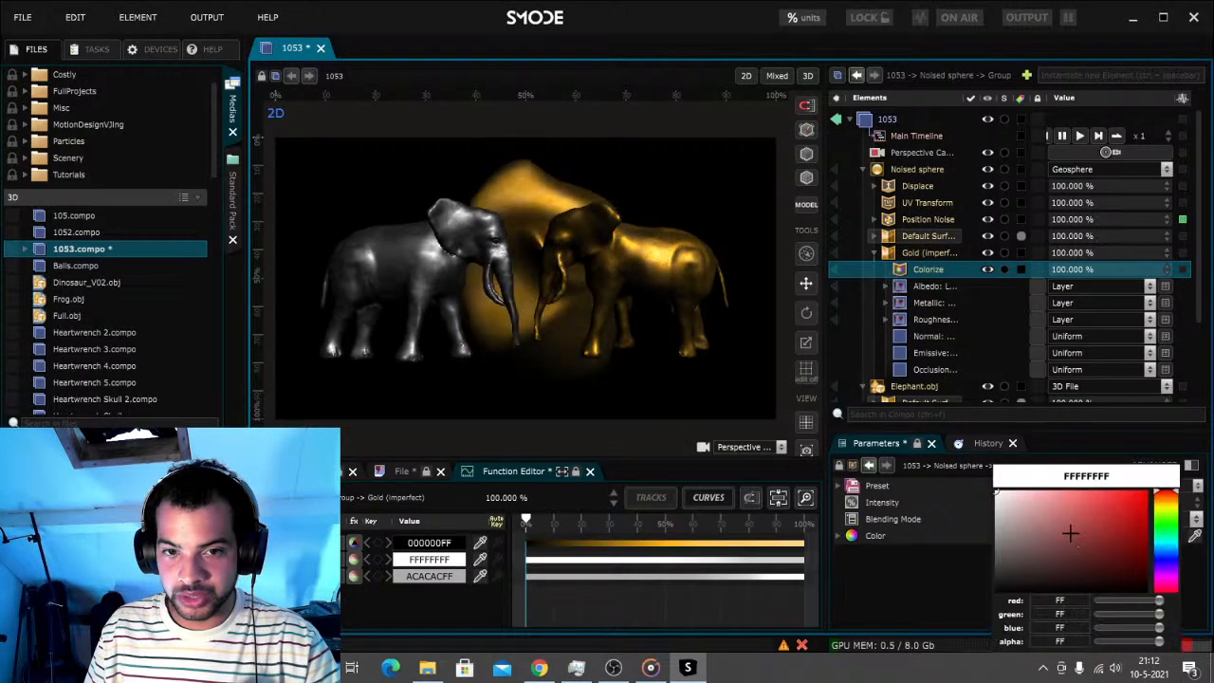
{"action": "left_click", "coordinate": [1160, 508]}
{"action": "left_click_drag", "start_coordinate": [1142, 505], "coordinate": [1150, 493]}
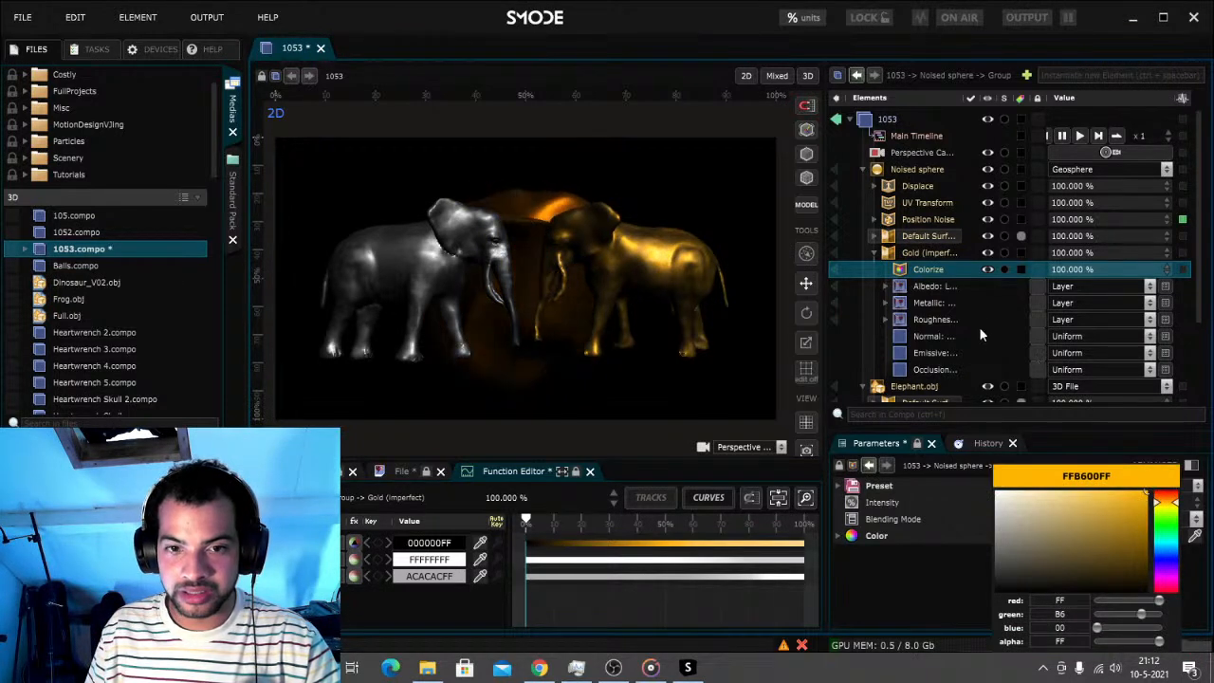
{"action": "scroll", "coordinate": [982, 324], "scroll_direction": "down", "scroll_amount": 3}
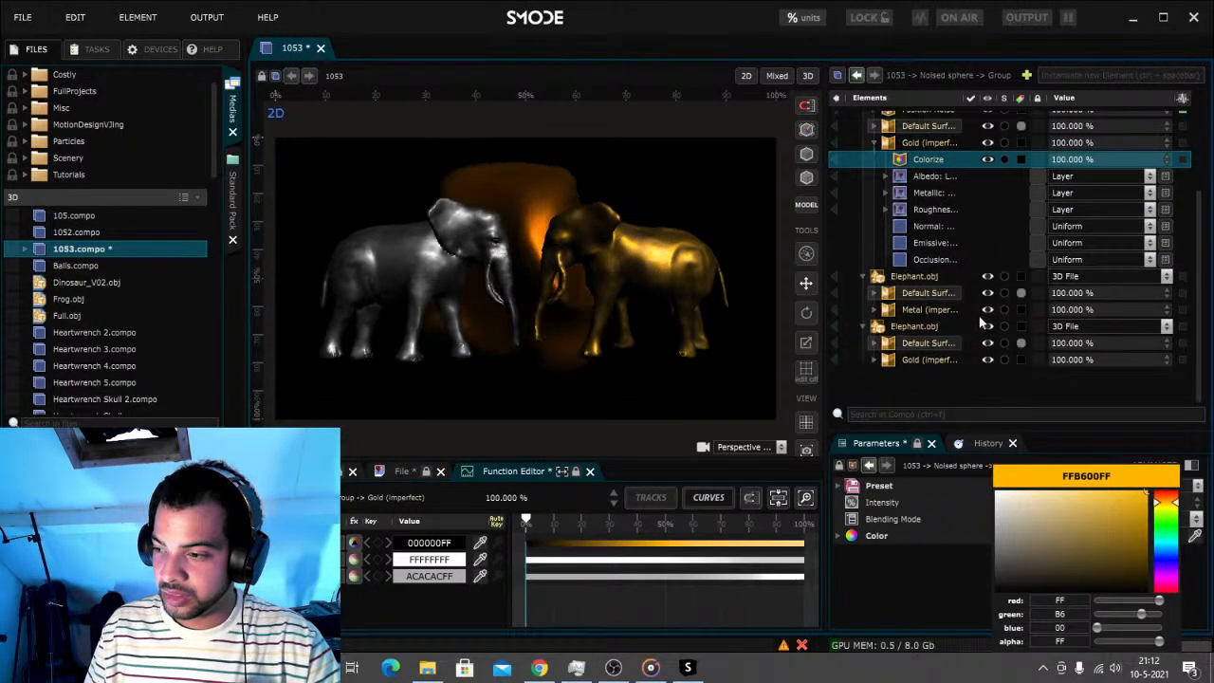
{"action": "left_click", "coordinate": [892, 390]}
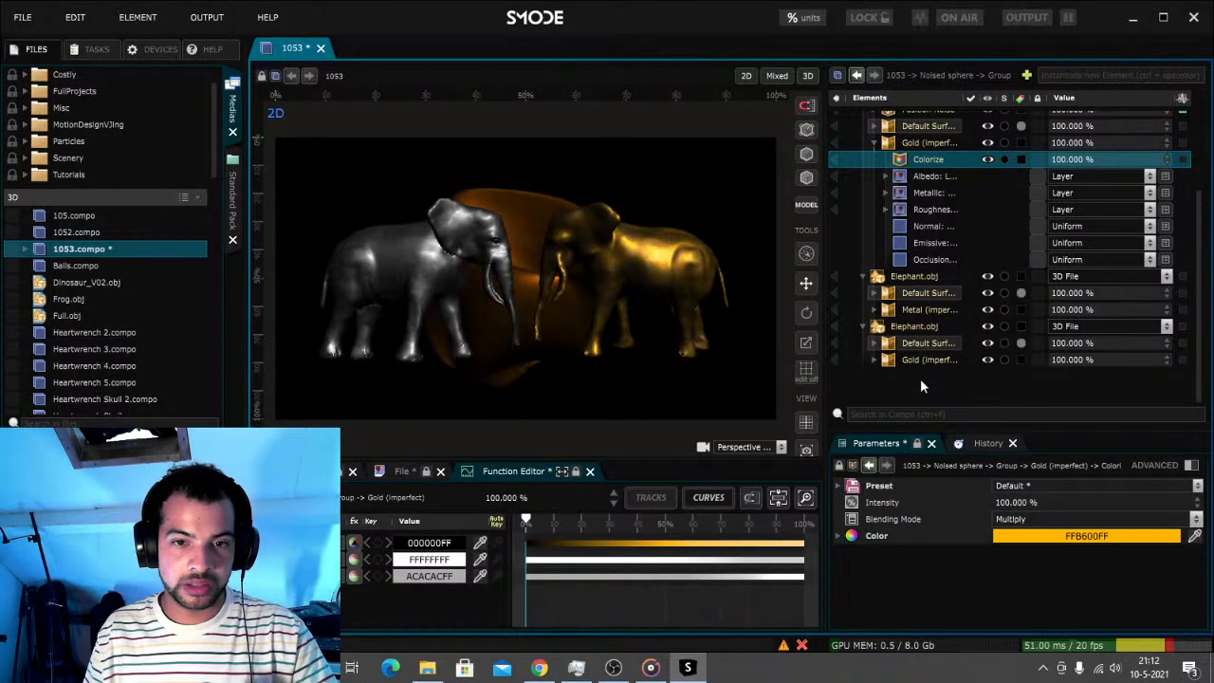
{"action": "key", "text": "ctrl+s"}
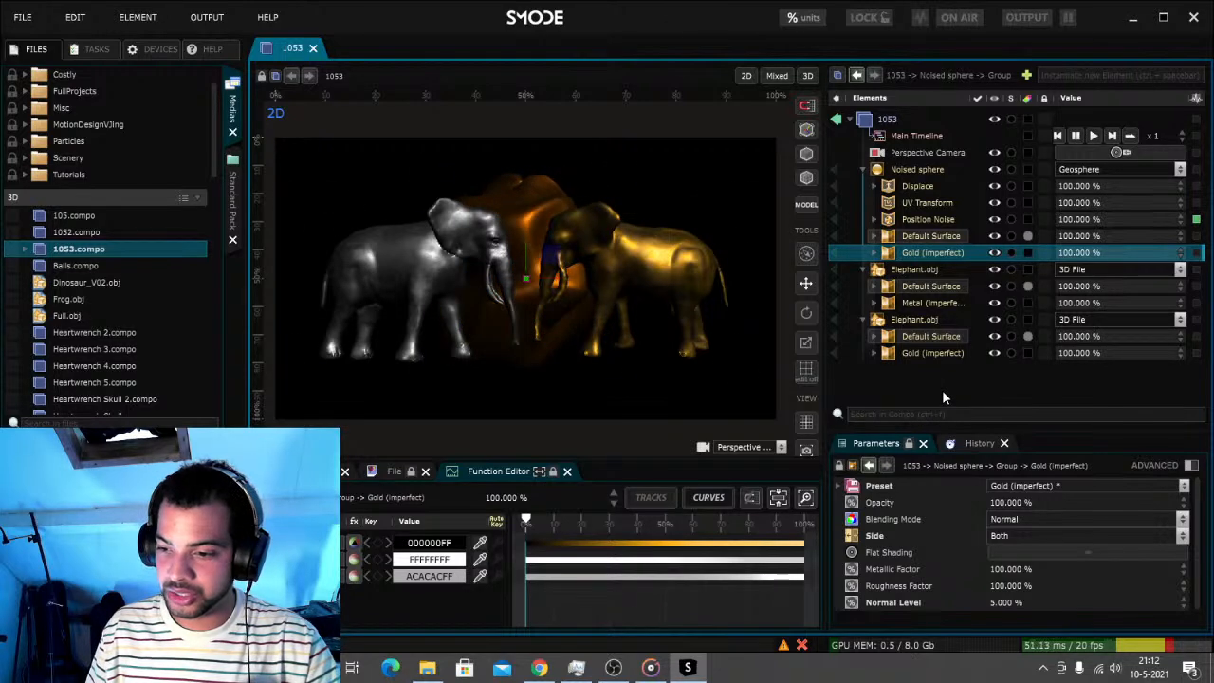
Add a Plane geometry to the compo
{"action": "left_click", "coordinate": [920, 154]}
{"action": "left_click", "coordinate": [1088, 79]}
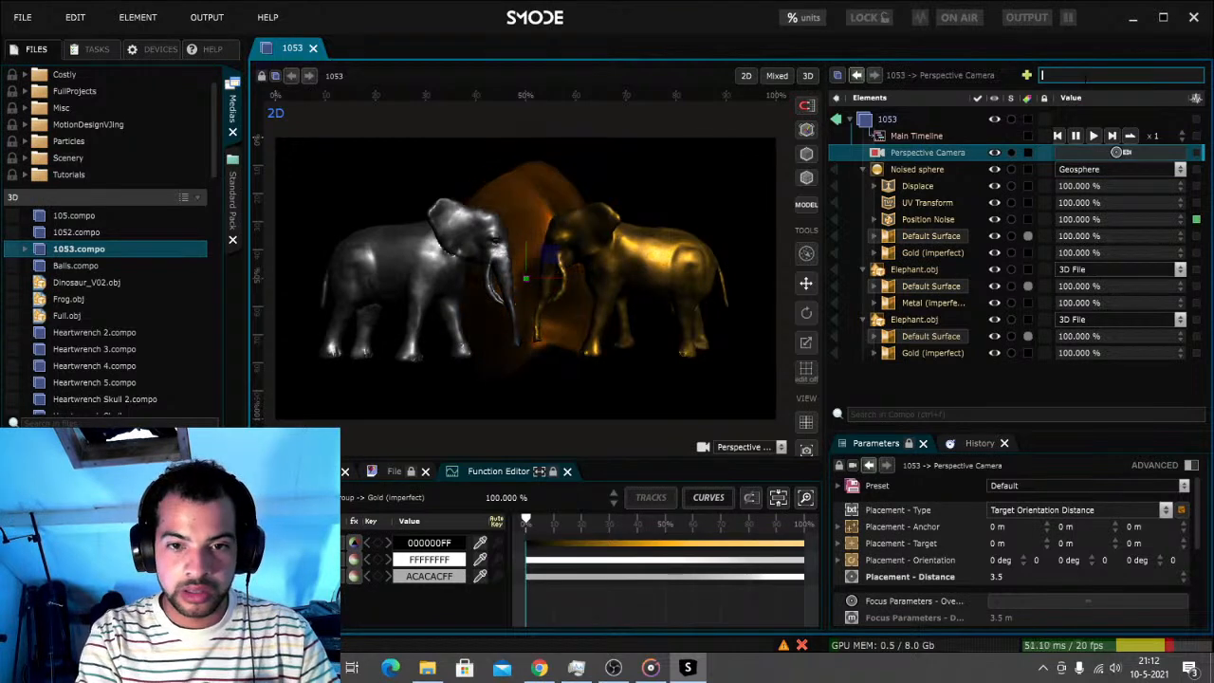
{"action": "type", "text": "Plane"}
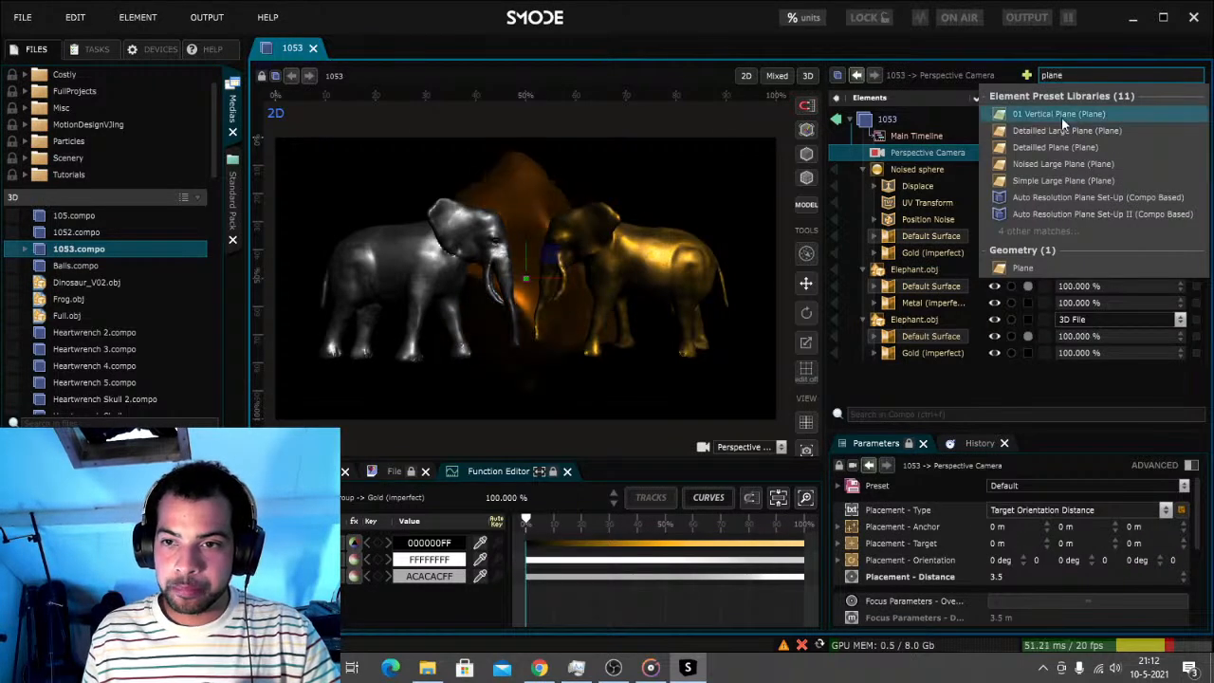
{"action": "left_click", "coordinate": [1032, 265]}
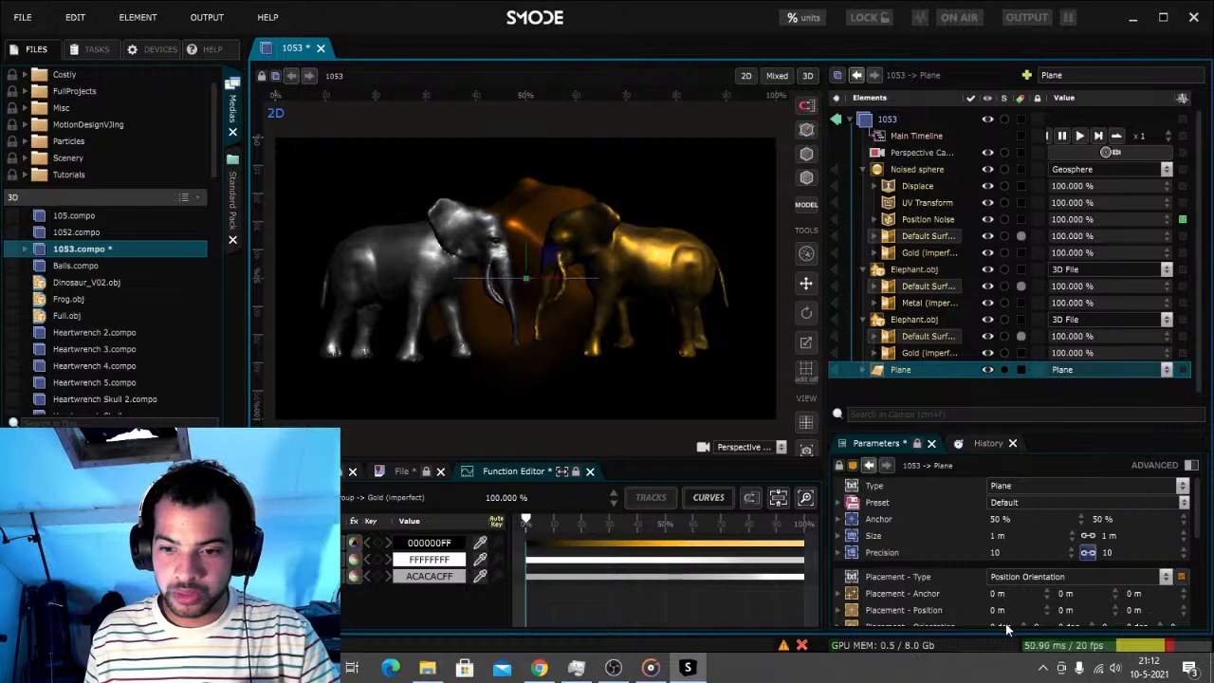
Turn the plane 90 degrees on its first axis, scaled to 4.53 m and placed at -2.29 m in depth
{"action": "scroll", "coordinate": [1008, 612], "scroll_direction": "down", "scroll_amount": 1}
{"action": "double_click", "coordinate": [1002, 588]}
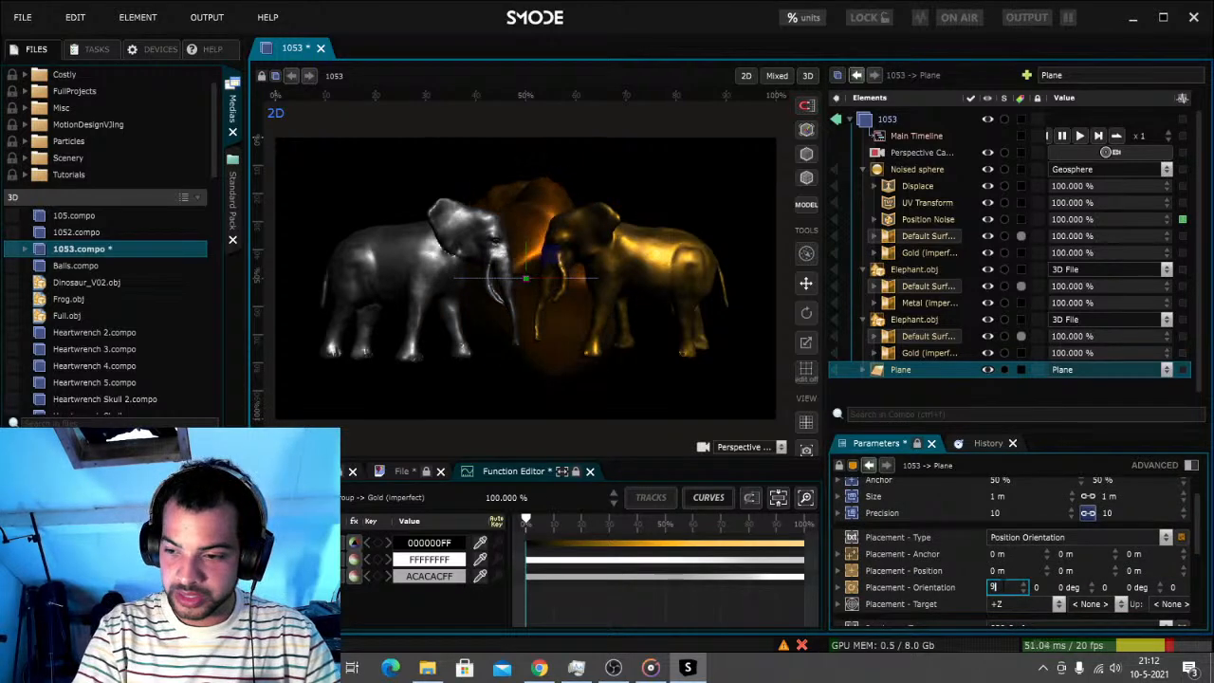
{"action": "key", "text": "Return"}
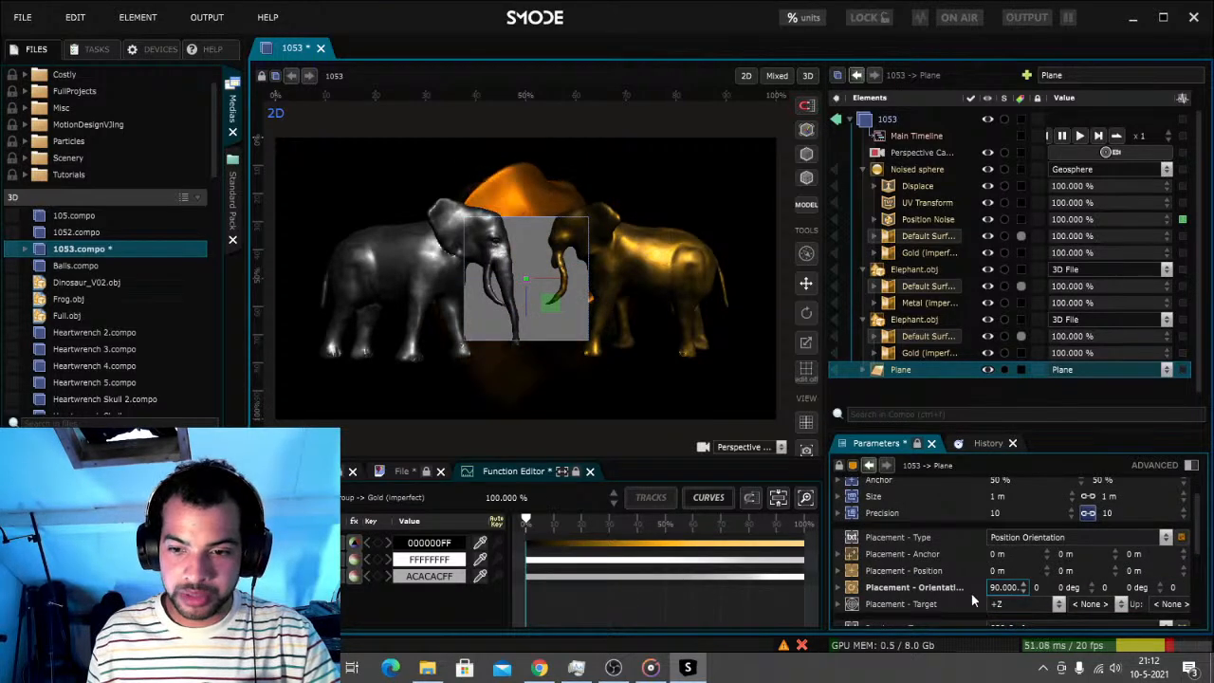
{"action": "left_click_drag", "start_coordinate": [1073, 496], "coordinate": [1073, 190]}
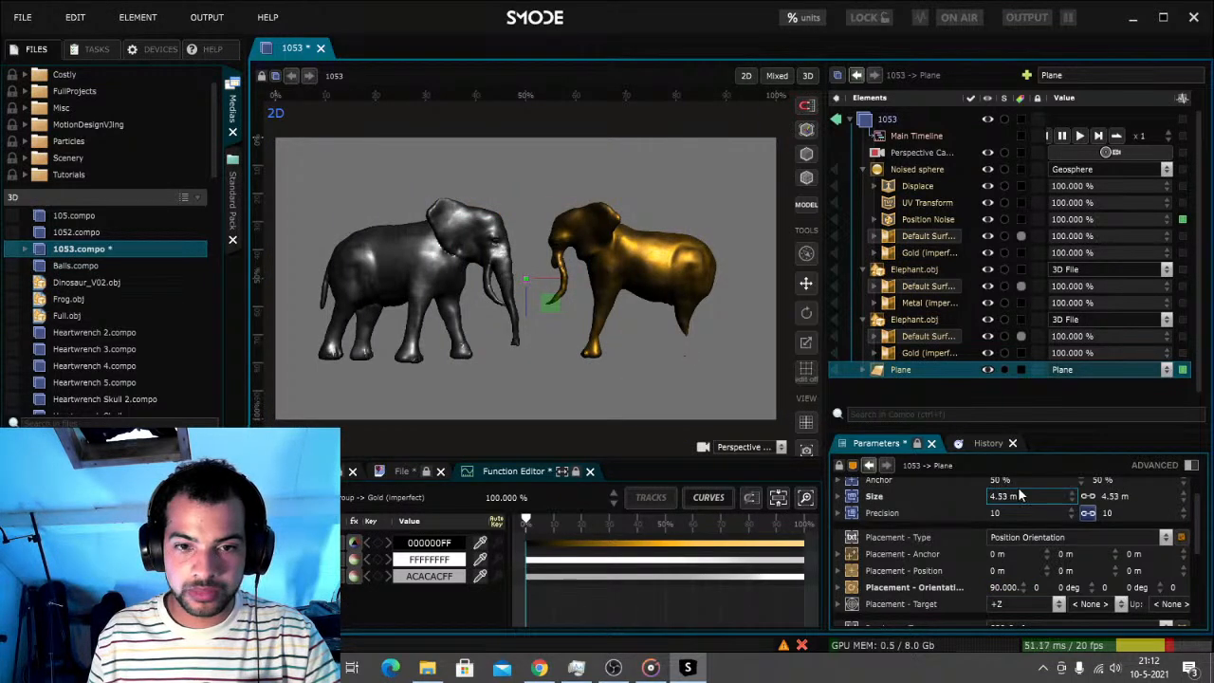
{"action": "left_click_drag", "start_coordinate": [1183, 571], "coordinate": [1184, 682]}
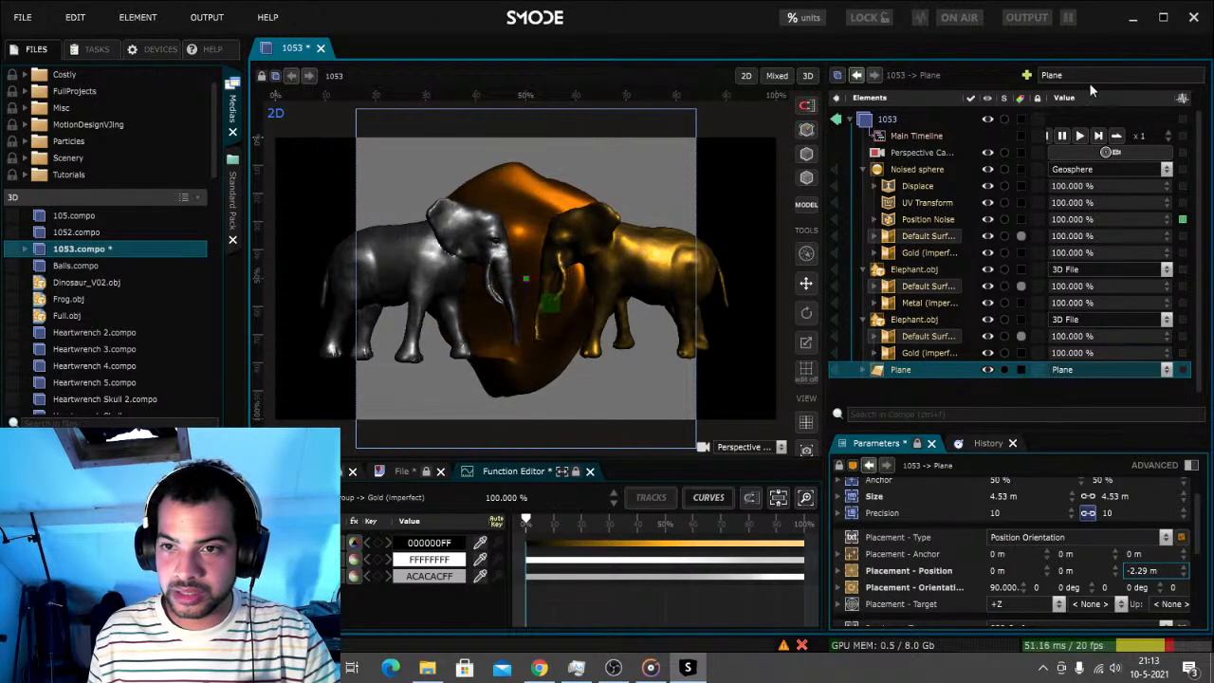
Add a Colorize modifier to the plane and open its color for editing
{"action": "left_click", "coordinate": [1058, 75]}
{"action": "type", "text": "colorize"}
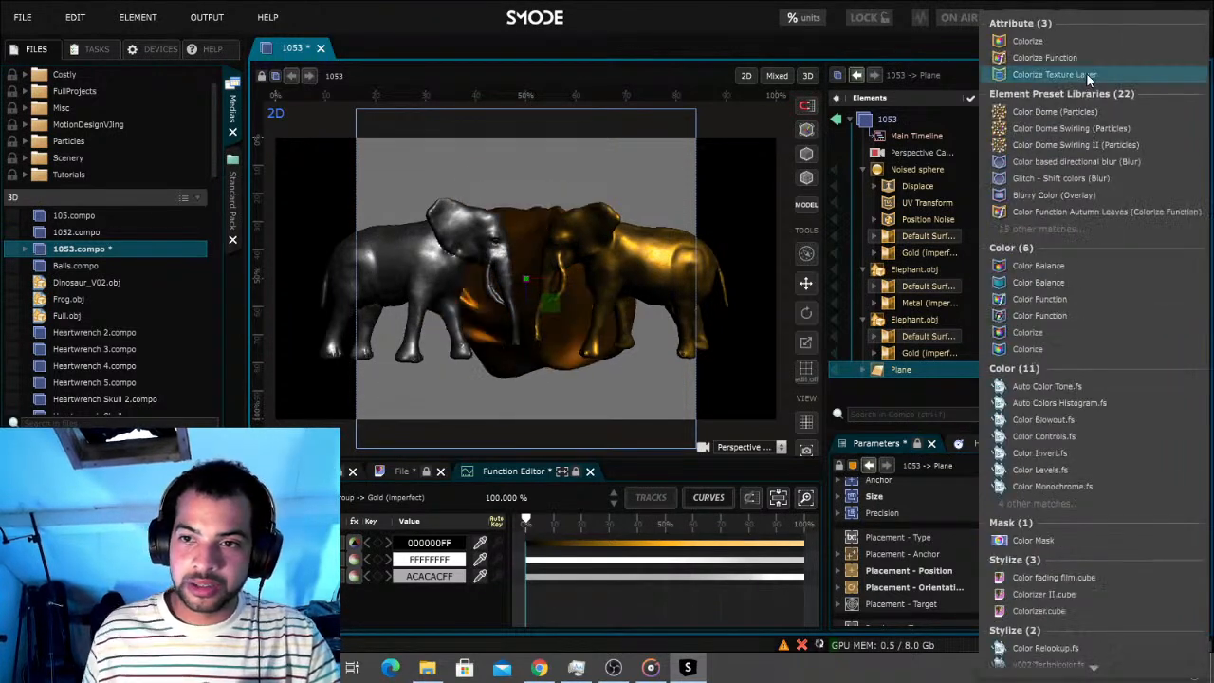
{"action": "key", "text": "Return"}
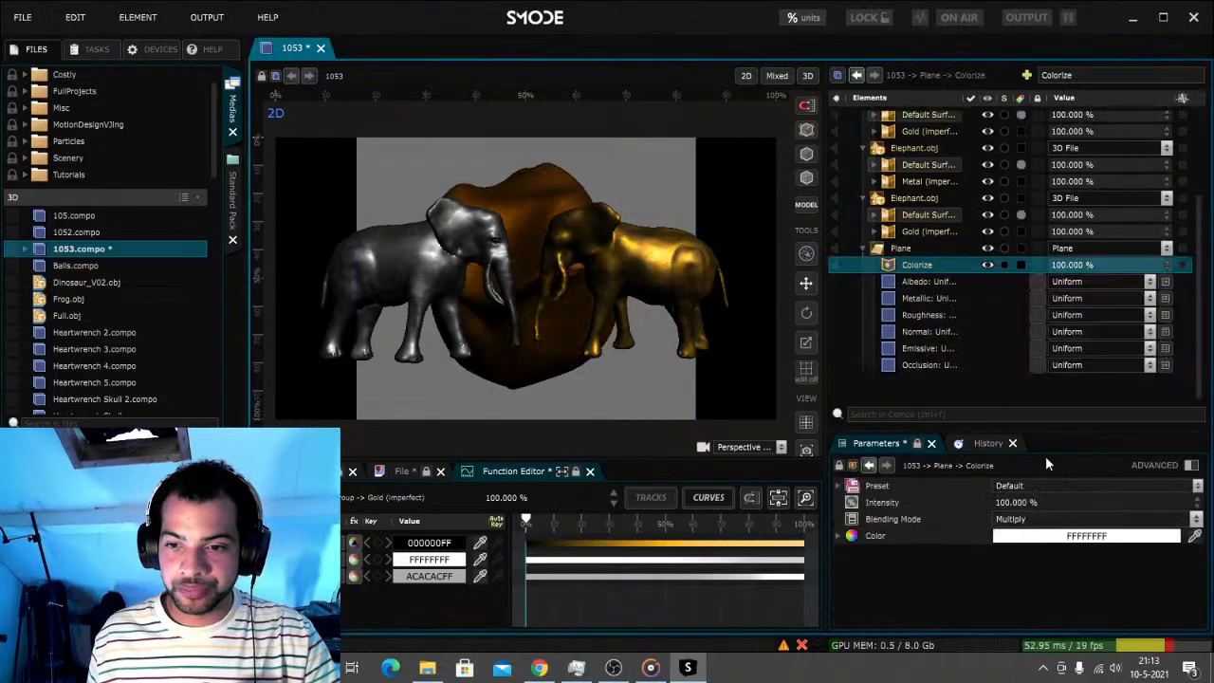
{"action": "left_click", "coordinate": [1060, 537]}
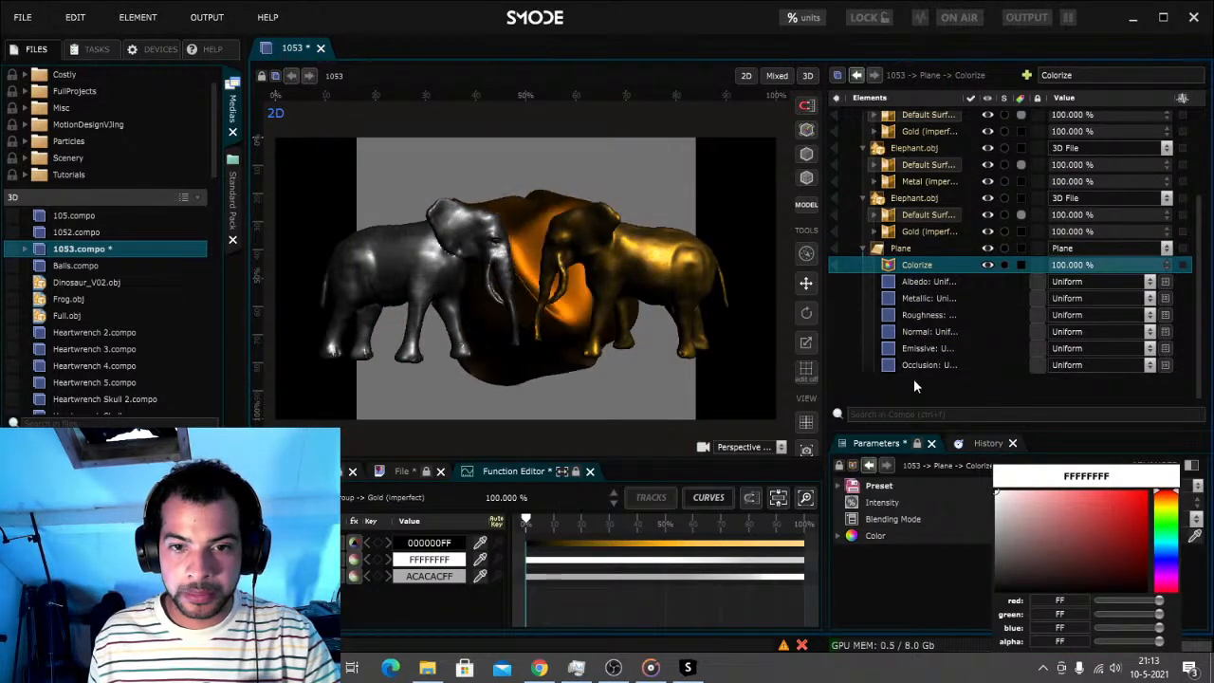
Delete the plane together with its Colorize modifier from the compo
{"action": "left_click", "coordinate": [903, 249]}
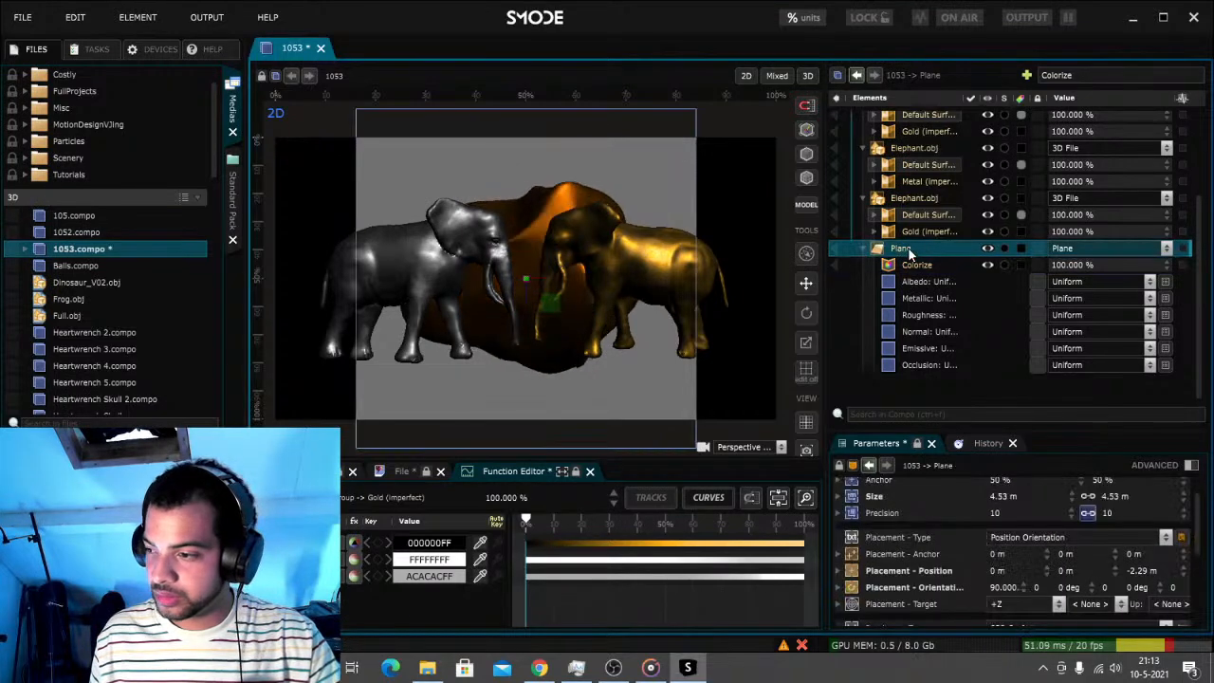
{"action": "key", "text": "Delete"}
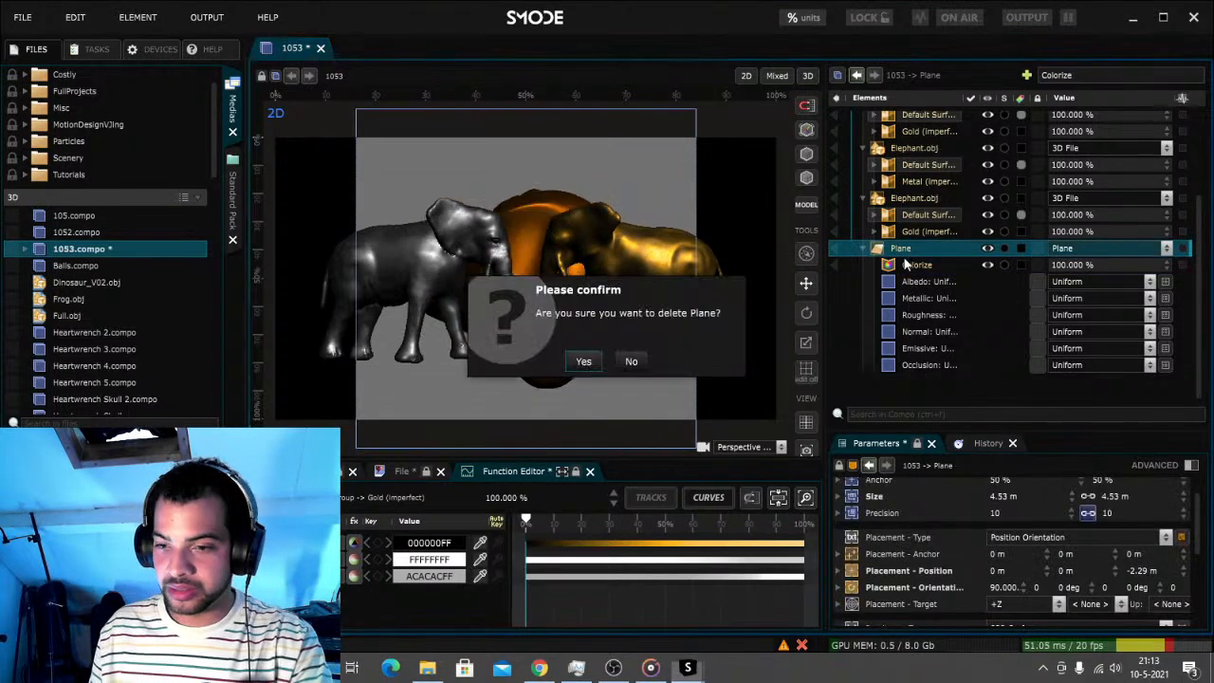
{"action": "left_click", "coordinate": [584, 364]}
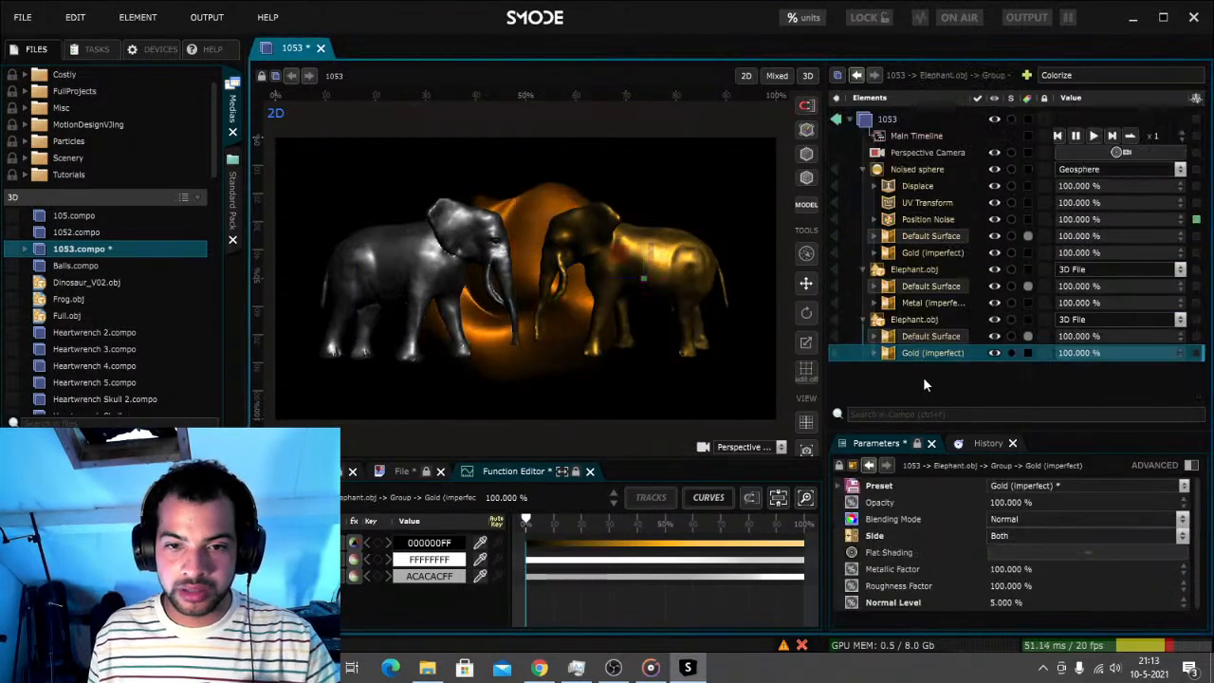
Set the viewport background to White and check the chosen background option
{"action": "right_click", "coordinate": [675, 168]}
{"action": "mouse_move", "coordinate": [652, 189]}
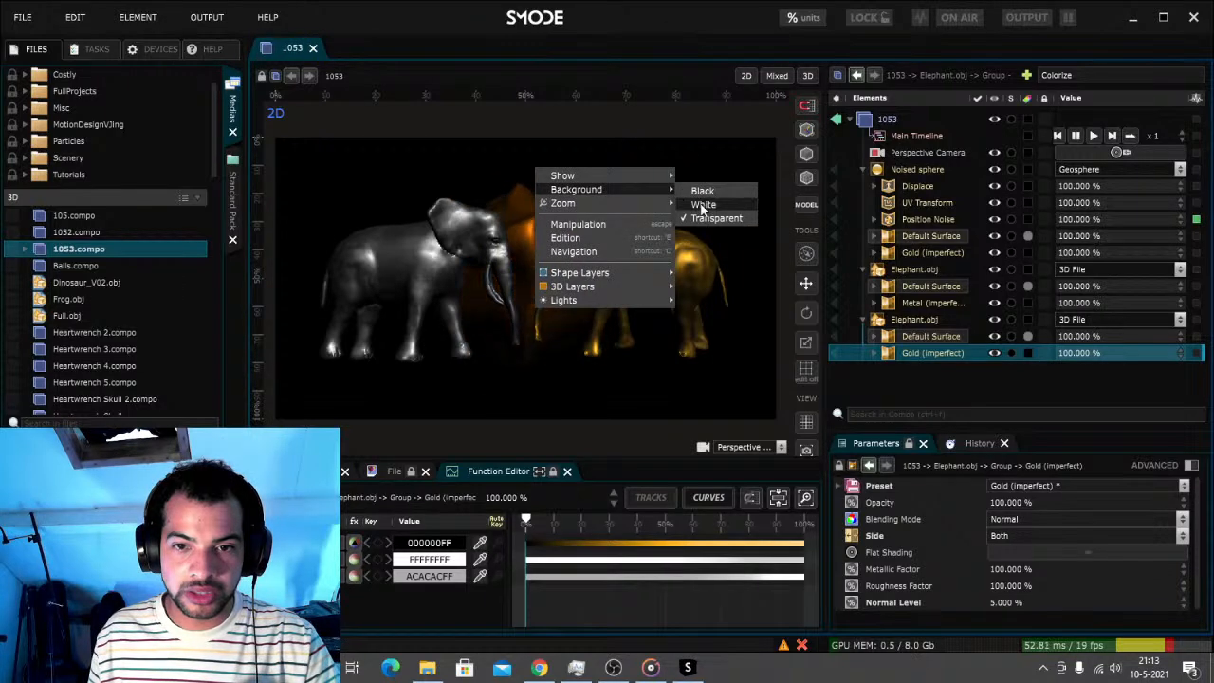
{"action": "left_click", "coordinate": [704, 212]}
{"action": "right_click", "coordinate": [663, 182]}
{"action": "mouse_move", "coordinate": [646, 193]}
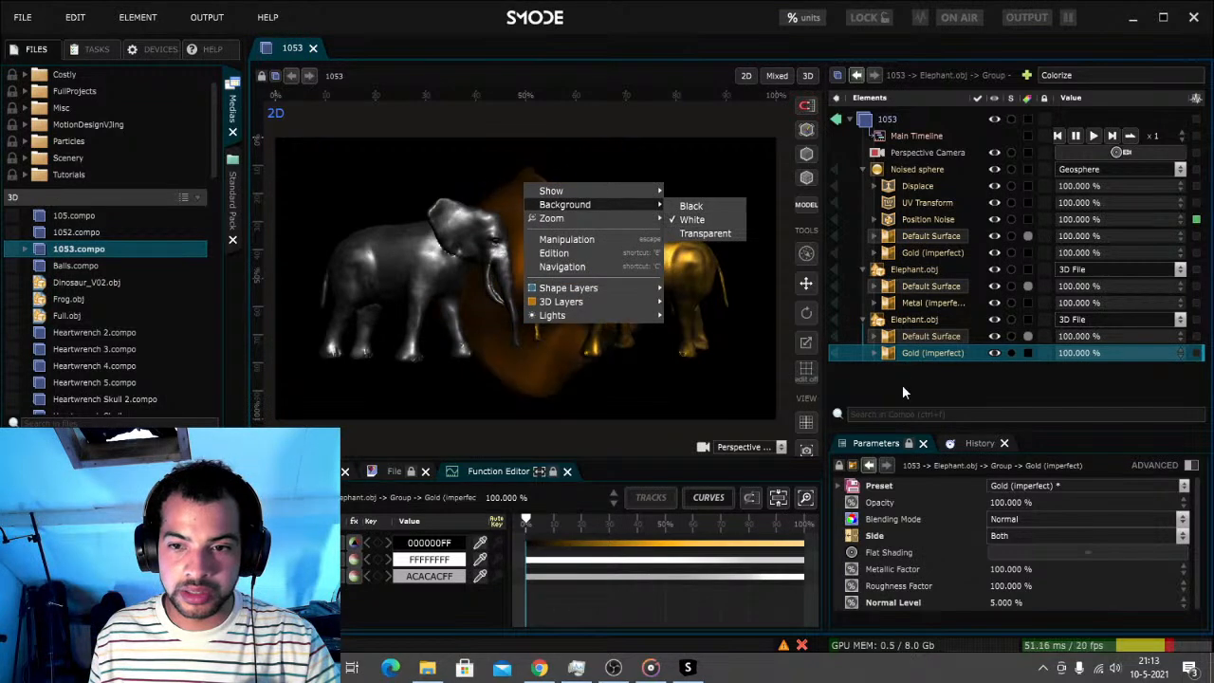
{"action": "left_click", "coordinate": [932, 375]}
Add a Linear Gradient generator to the compo and set its begin color to FFFFFFFF
{"action": "left_click", "coordinate": [927, 153]}
{"action": "left_click", "coordinate": [1081, 76]}
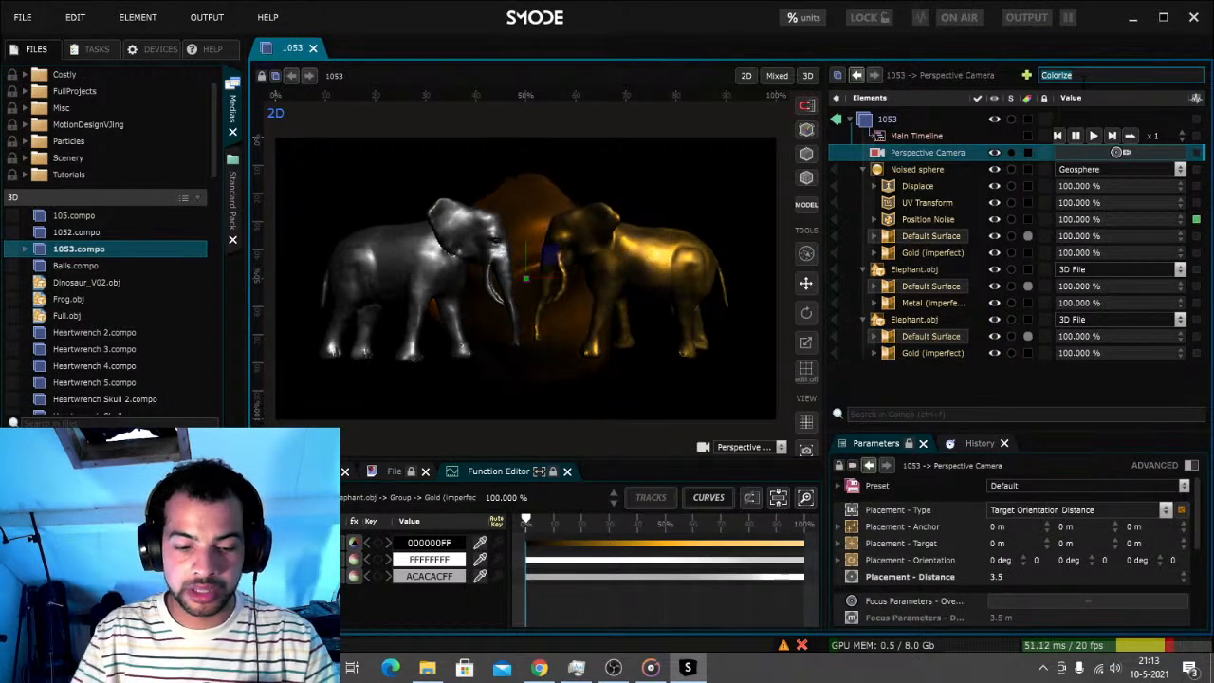
{"action": "type", "text": "gradient"}
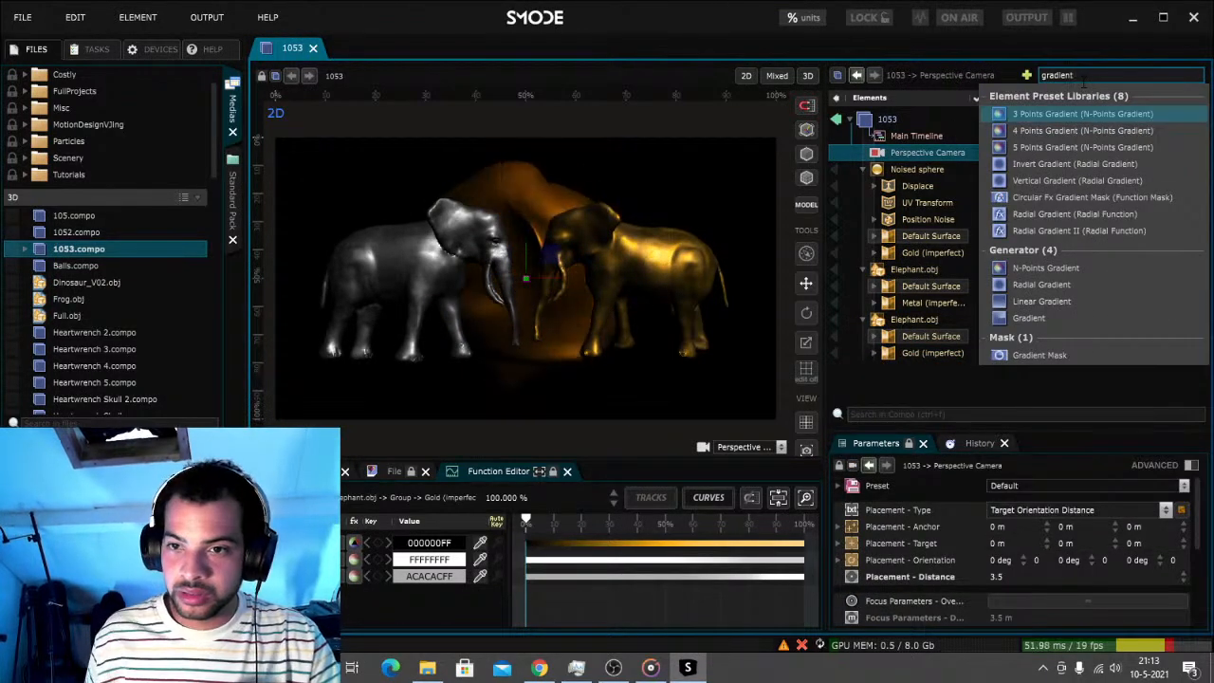
{"action": "left_click", "coordinate": [1052, 302]}
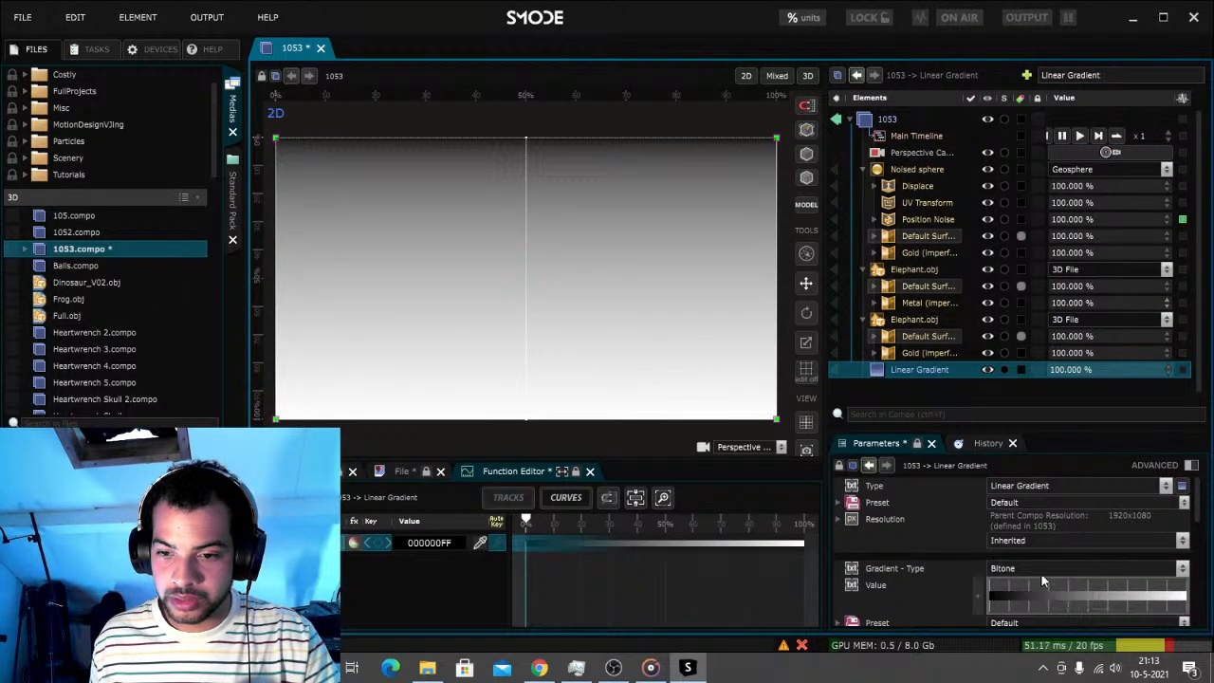
{"action": "scroll", "coordinate": [1043, 578], "scroll_direction": "down", "scroll_amount": 3}
{"action": "left_click", "coordinate": [1058, 561]}
{"action": "left_click_drag", "start_coordinate": [1040, 543], "coordinate": [990, 492]}
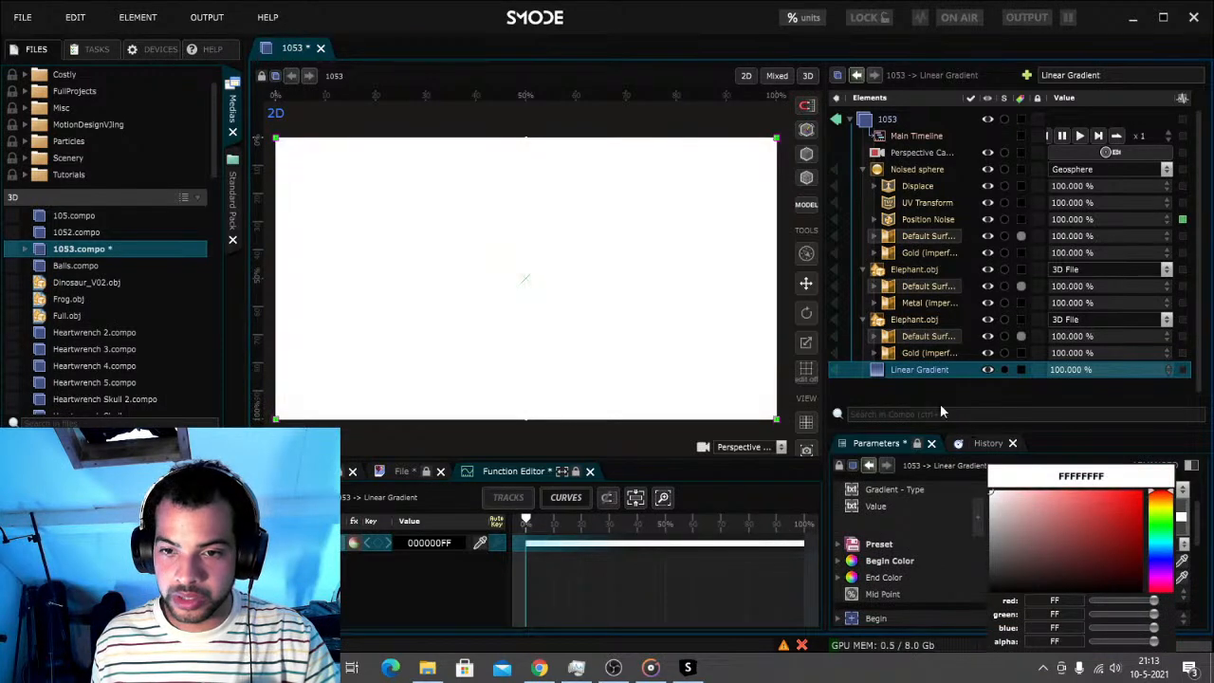
Place the linear gradient between the perspective camera and the noised sphere in the element order, and save the compo
{"action": "left_click_drag", "start_coordinate": [918, 371], "coordinate": [929, 159]}
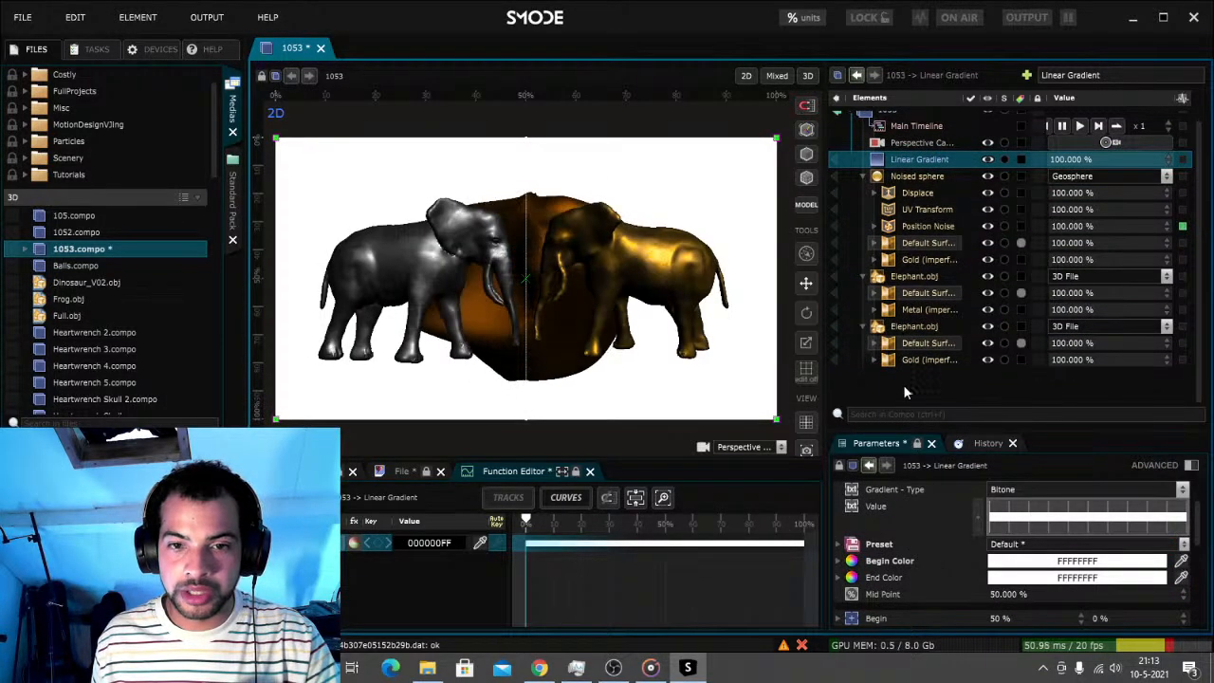
{"action": "key", "text": "ctrl+s"}
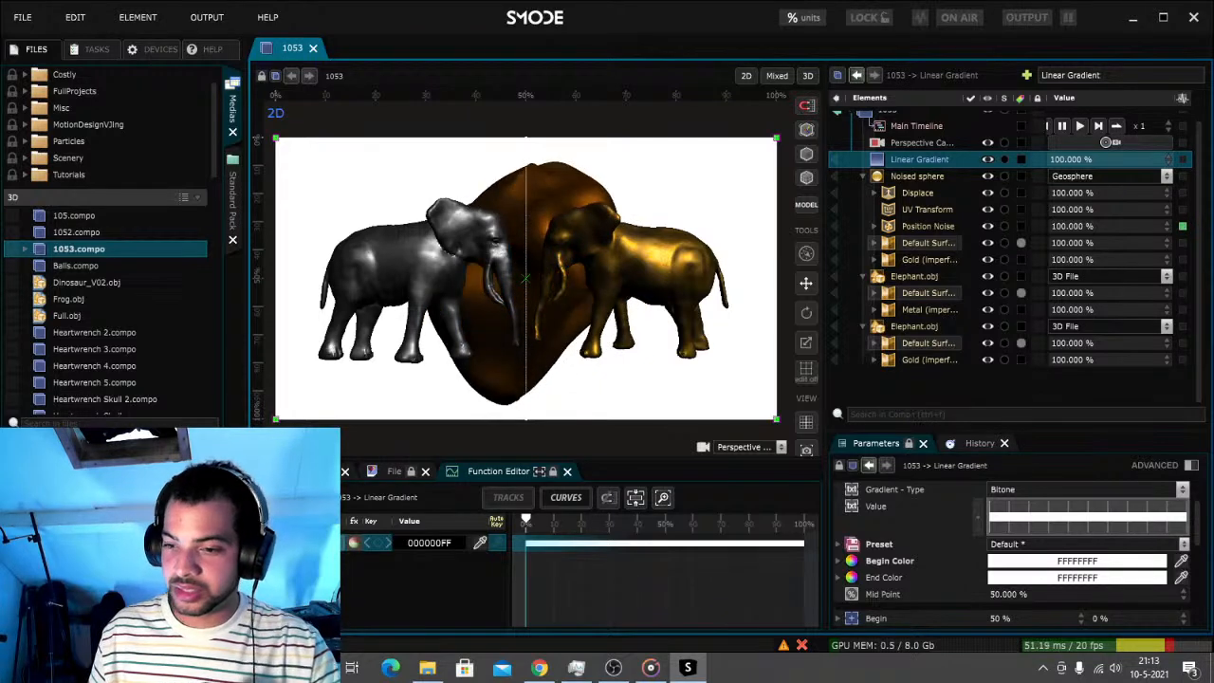
Move the gold elephant away from the metal one by setting its X position to 1.66 m
{"action": "left_click", "coordinate": [920, 326]}
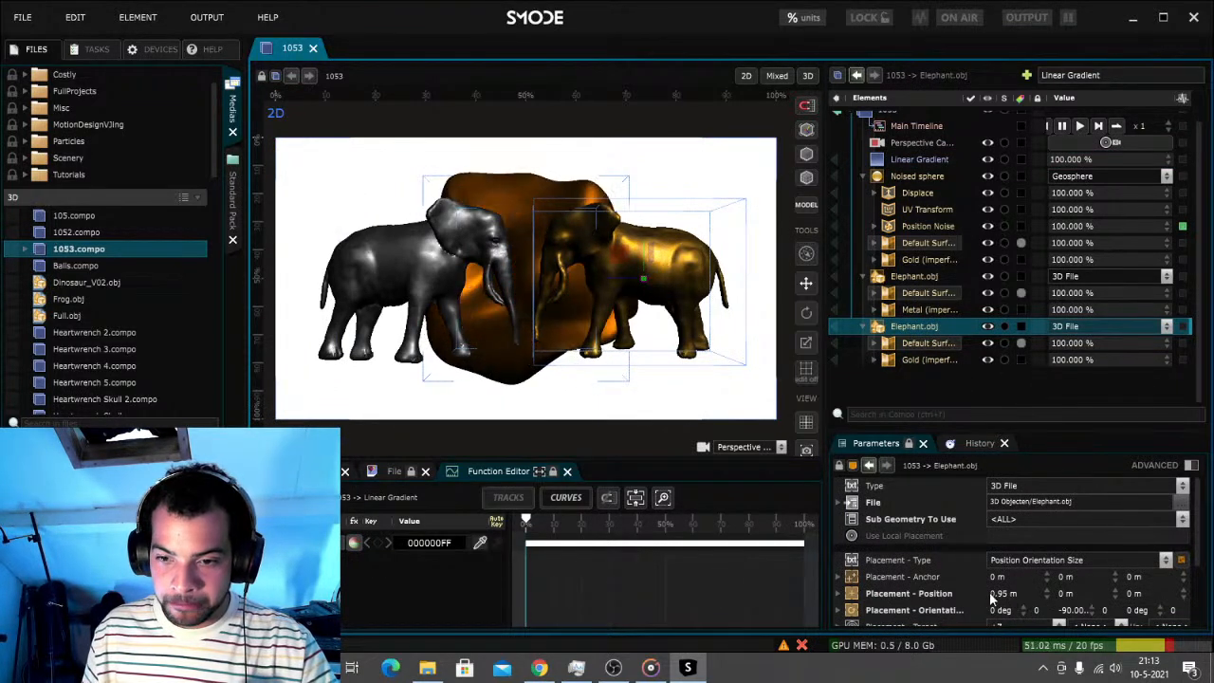
{"action": "left_click_drag", "start_coordinate": [1002, 596], "coordinate": [1010, 595]}
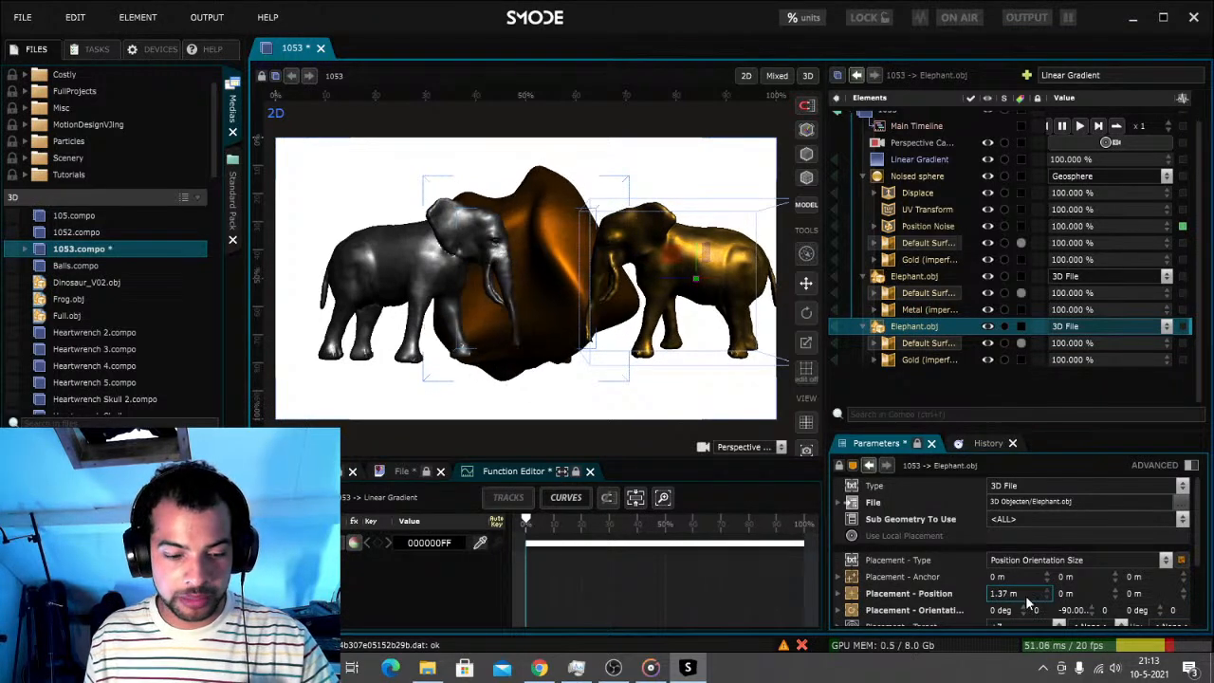
{"action": "key", "text": "ctrl+z"}
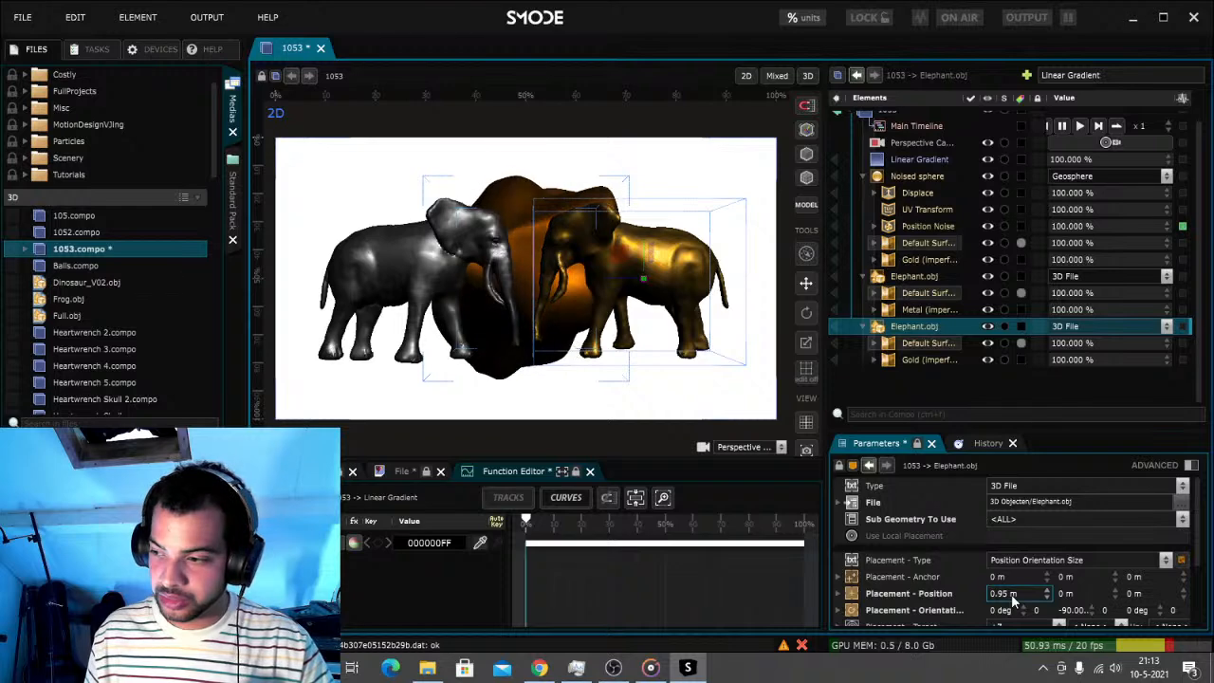
{"action": "left_click_drag", "start_coordinate": [1011, 594], "coordinate": [1020, 594]}
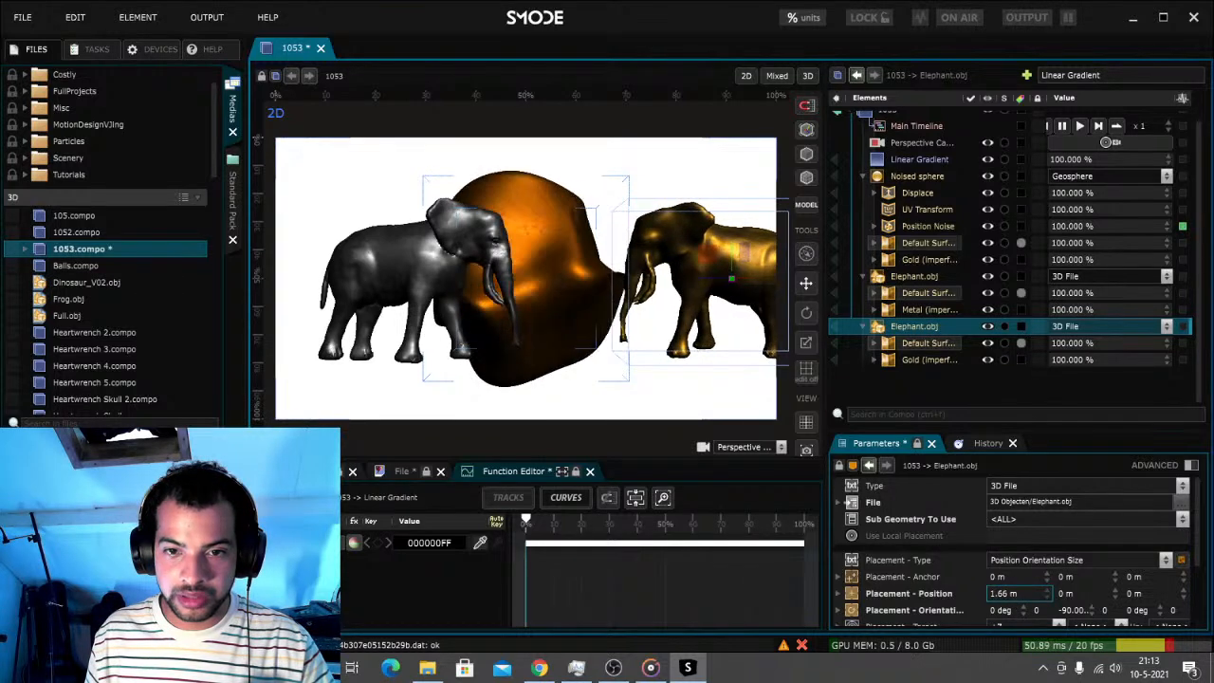
Expose the gold elephant's X position as a percentage parameter running from 0.95 m to 1.66 m
{"action": "right_click", "coordinate": [1011, 593]}
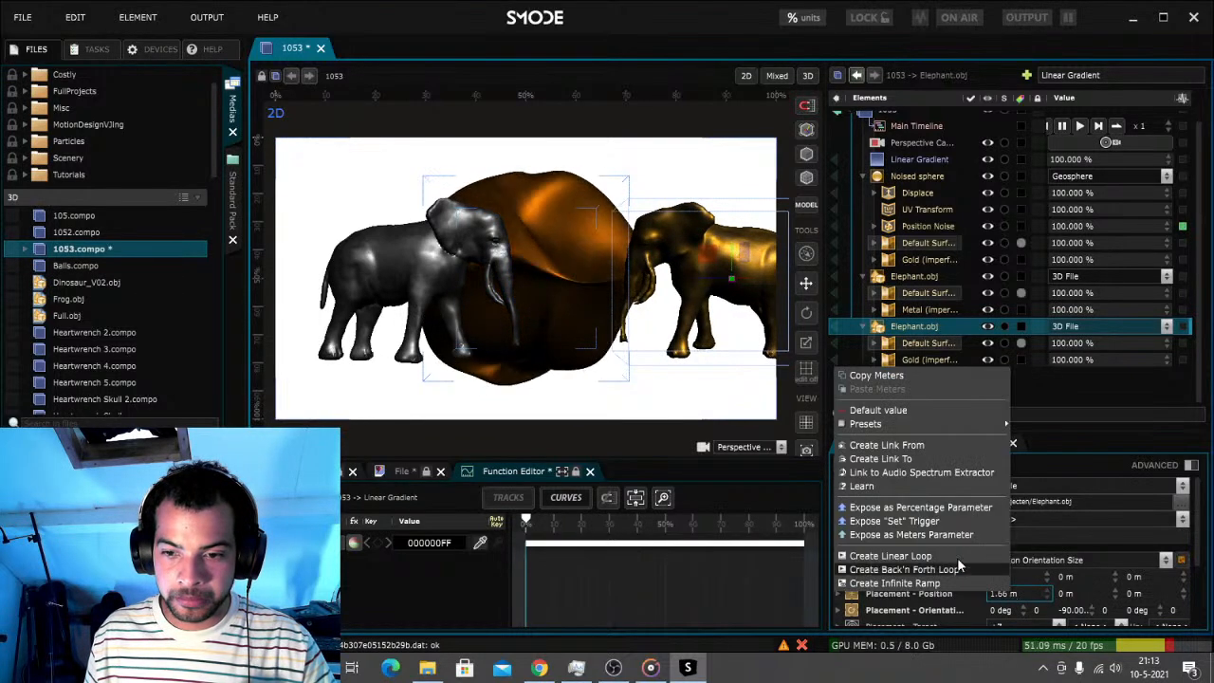
{"action": "left_click", "coordinate": [925, 510]}
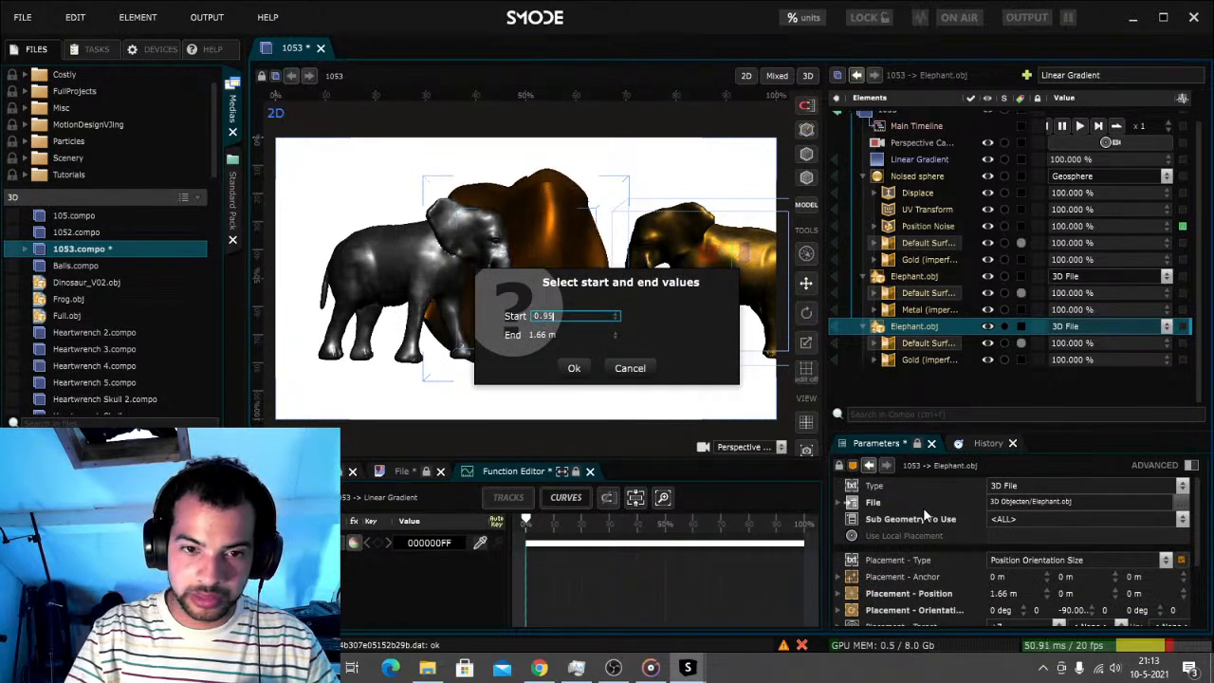
{"action": "left_click", "coordinate": [574, 372]}
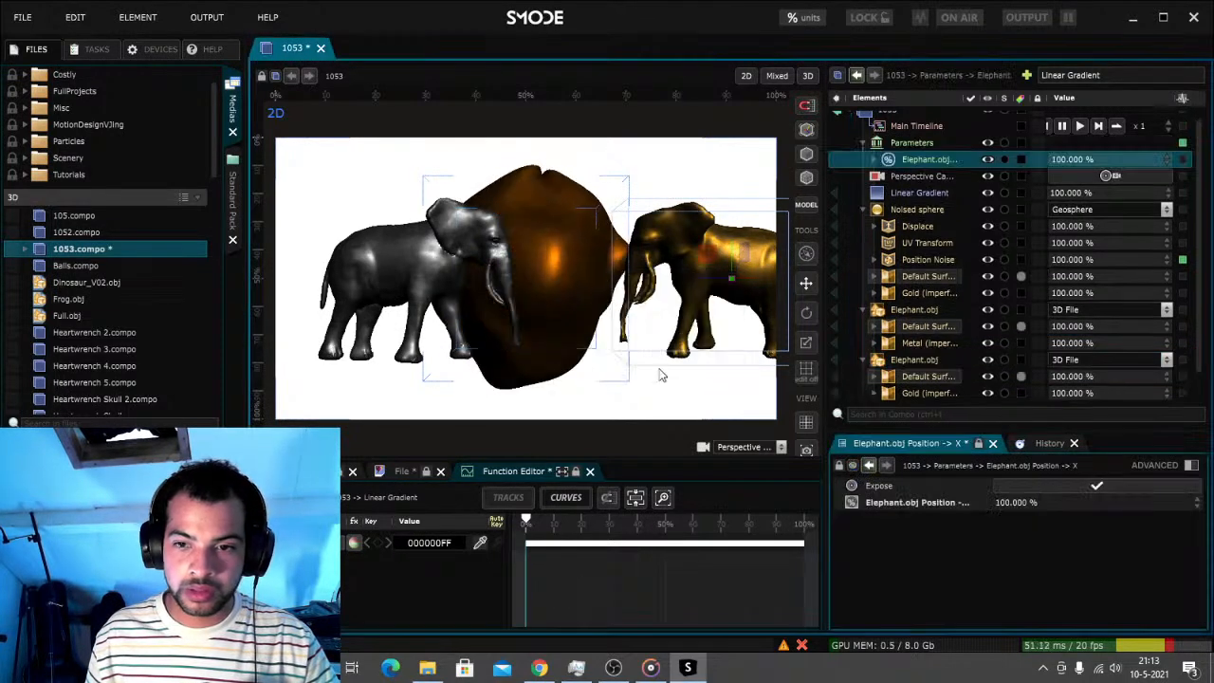
Shift the metal elephant's X position to -0.97 m
{"action": "left_click", "coordinate": [916, 312]}
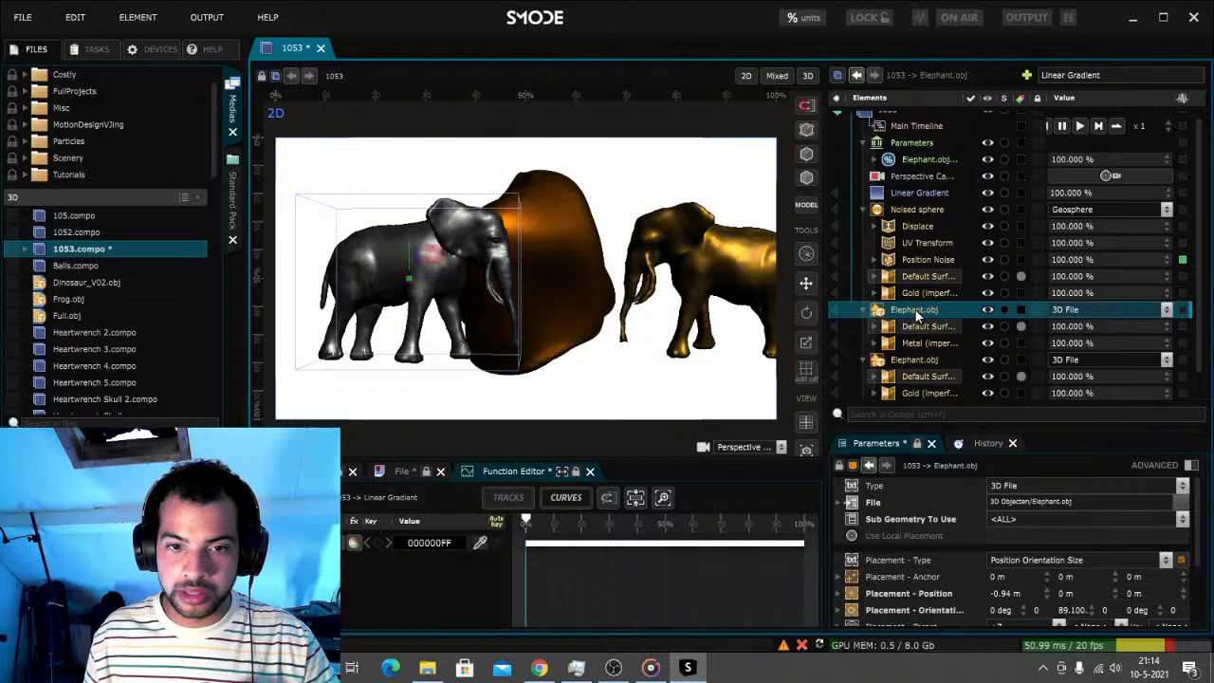
{"action": "double_click", "coordinate": [1012, 593]}
{"action": "left_click_drag", "start_coordinate": [1012, 592], "coordinate": [1011, 596]}
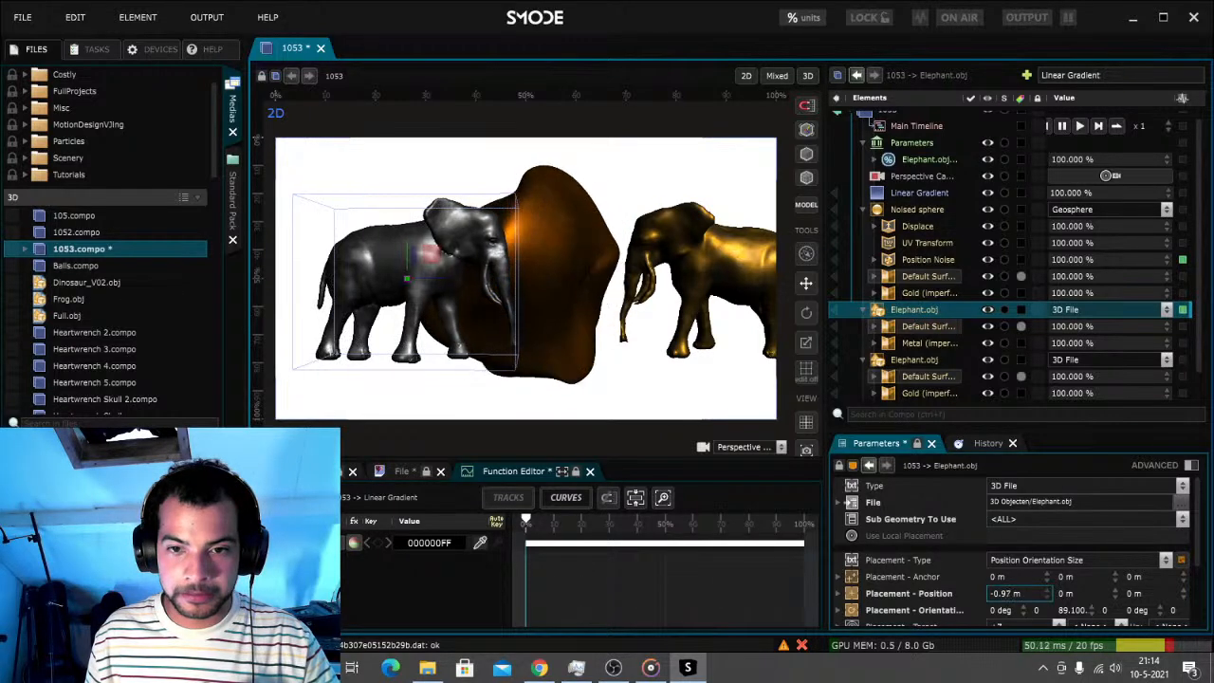
Change the function type of the gold elephant's exposed position parameter to Parametric
{"action": "left_click", "coordinate": [874, 160]}
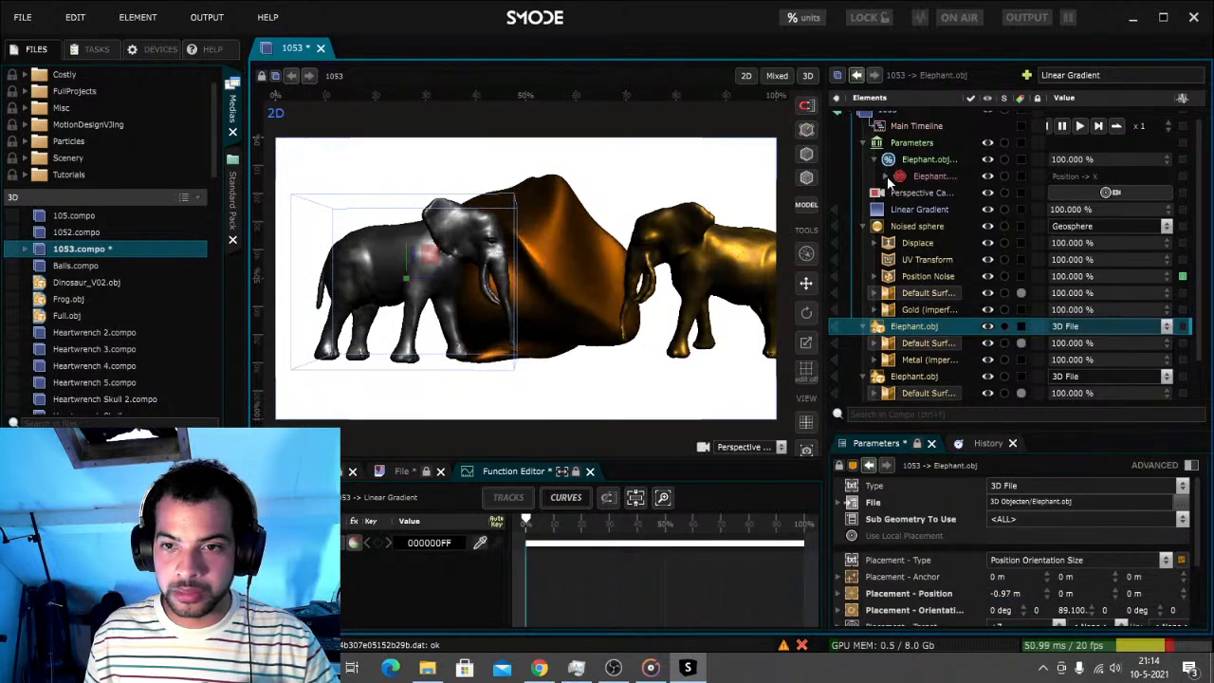
{"action": "left_click", "coordinate": [887, 175]}
{"action": "left_click", "coordinate": [930, 190]}
{"action": "left_click", "coordinate": [1010, 484]}
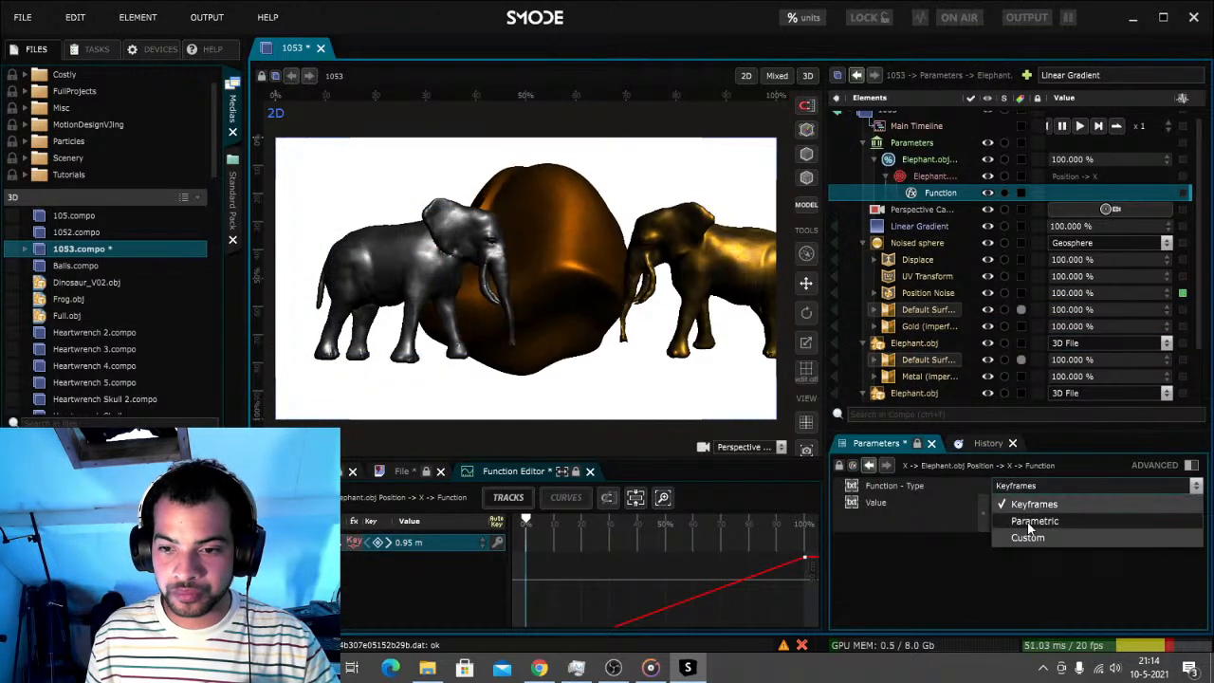
{"action": "left_click", "coordinate": [1031, 521]}
Expose the metal elephant's X position as a percentage parameter running from -0.95 m to 1.66 m
{"action": "scroll", "coordinate": [934, 275], "scroll_direction": "down", "scroll_amount": 2}
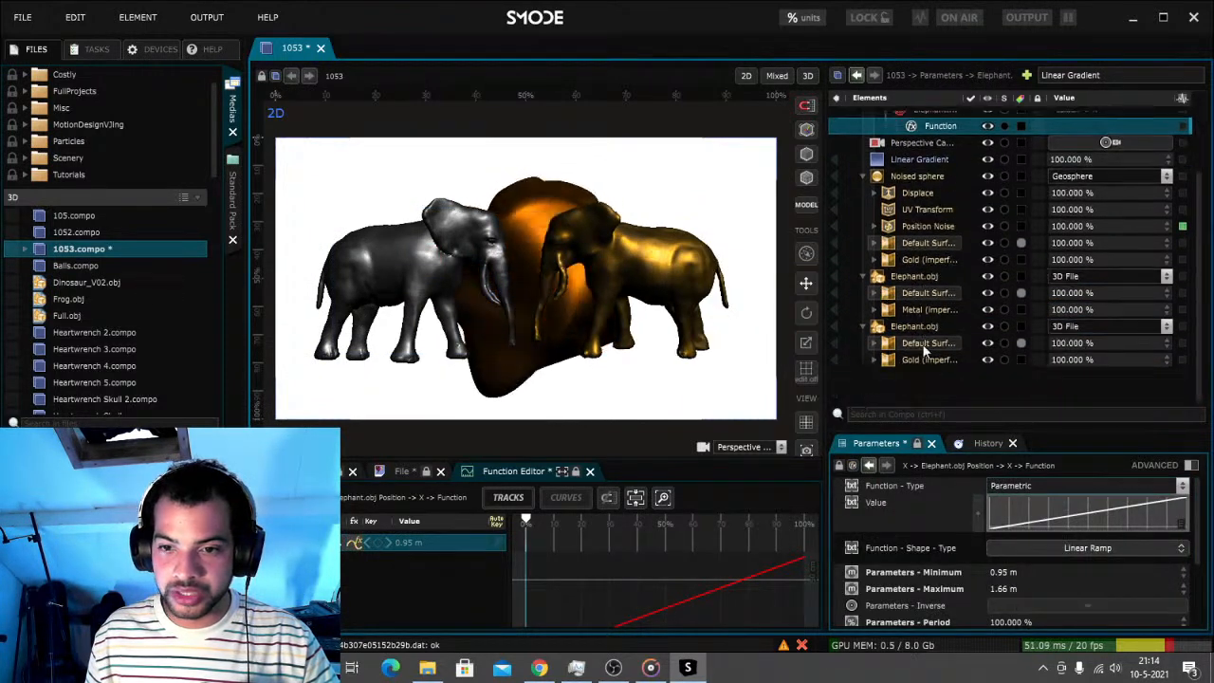
{"action": "left_click", "coordinate": [921, 276]}
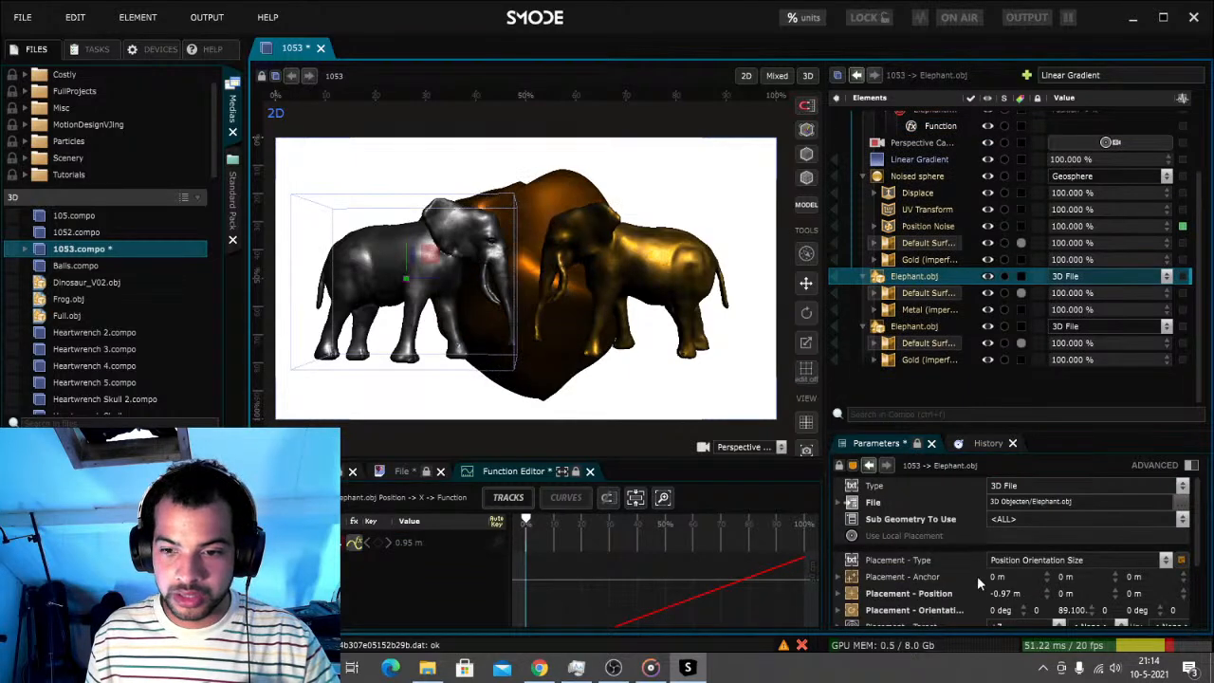
{"action": "right_click", "coordinate": [911, 593]}
{"action": "left_click", "coordinate": [871, 495]}
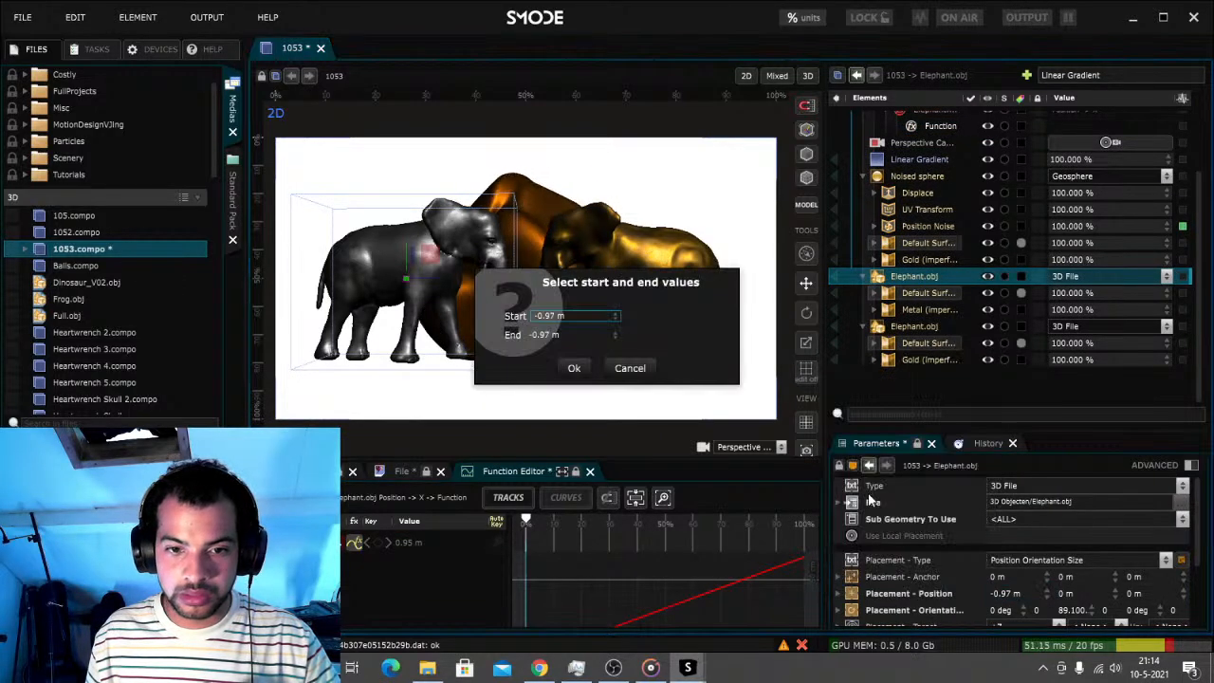
{"action": "type", "text": "-"}
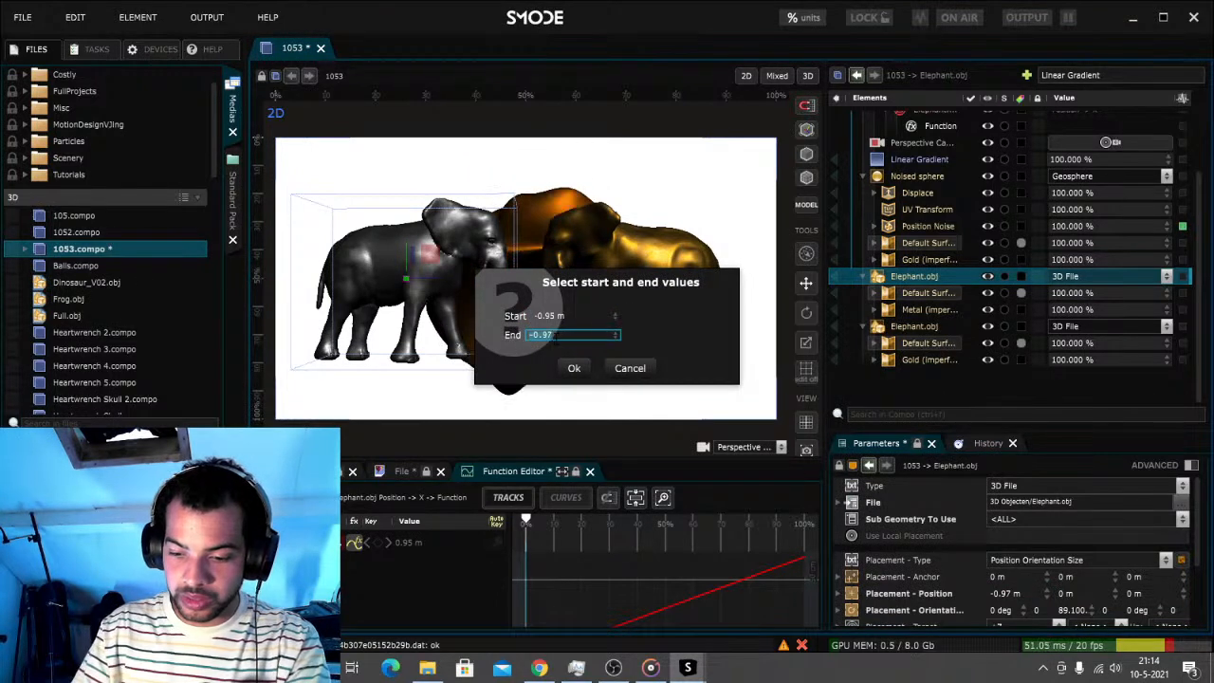
{"action": "left_click", "coordinate": [576, 369]}
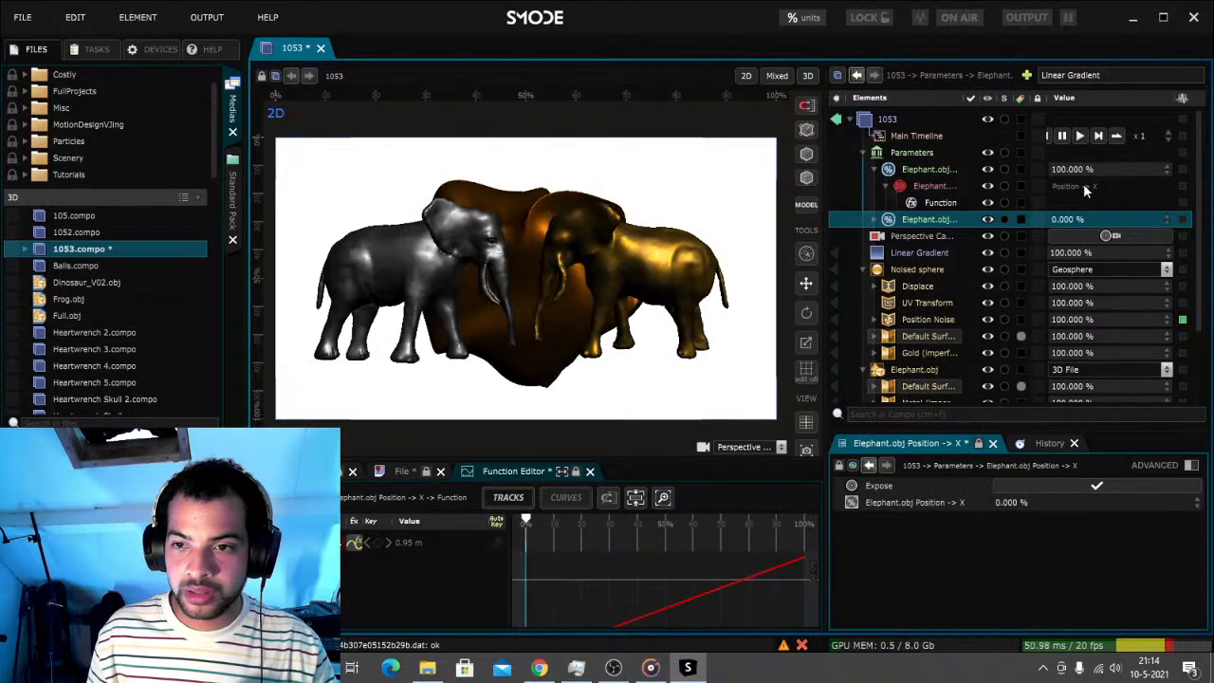
Set the gold elephant's position parameter to 0 % and create a Back'n Forth Loop for each elephant's position parameter
{"action": "left_click_drag", "start_coordinate": [1087, 169], "coordinate": [1048, 169]}
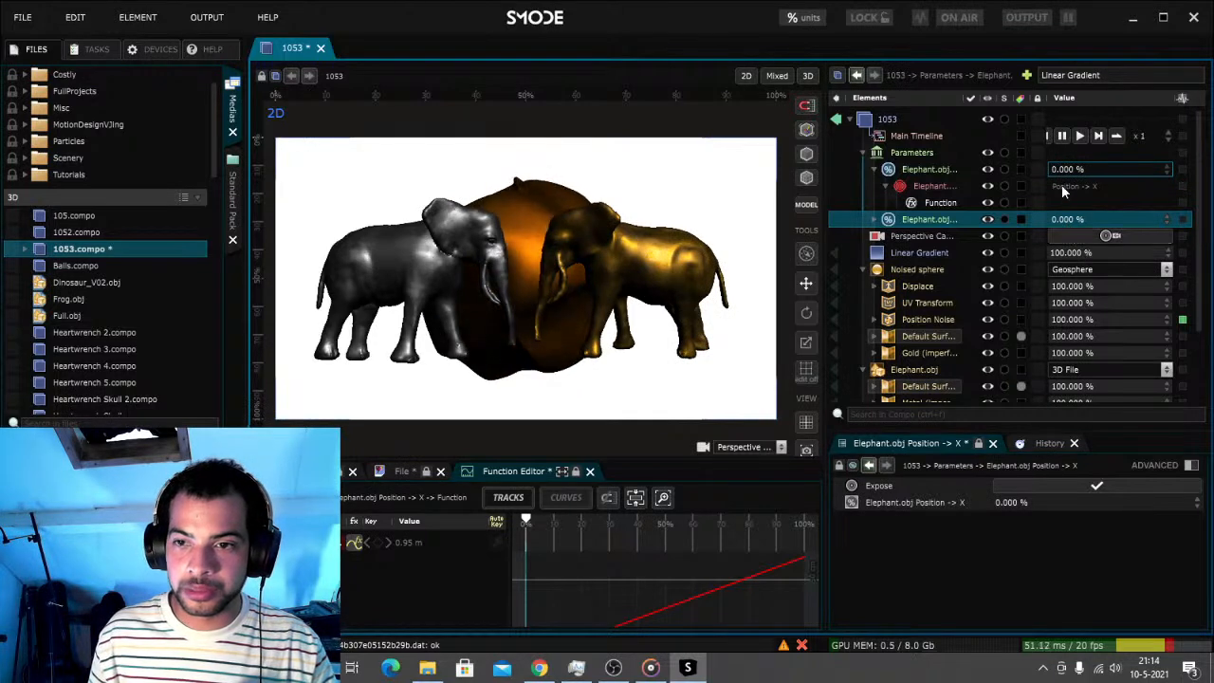
{"action": "right_click", "coordinate": [1067, 169]}
{"action": "left_click", "coordinate": [915, 432]}
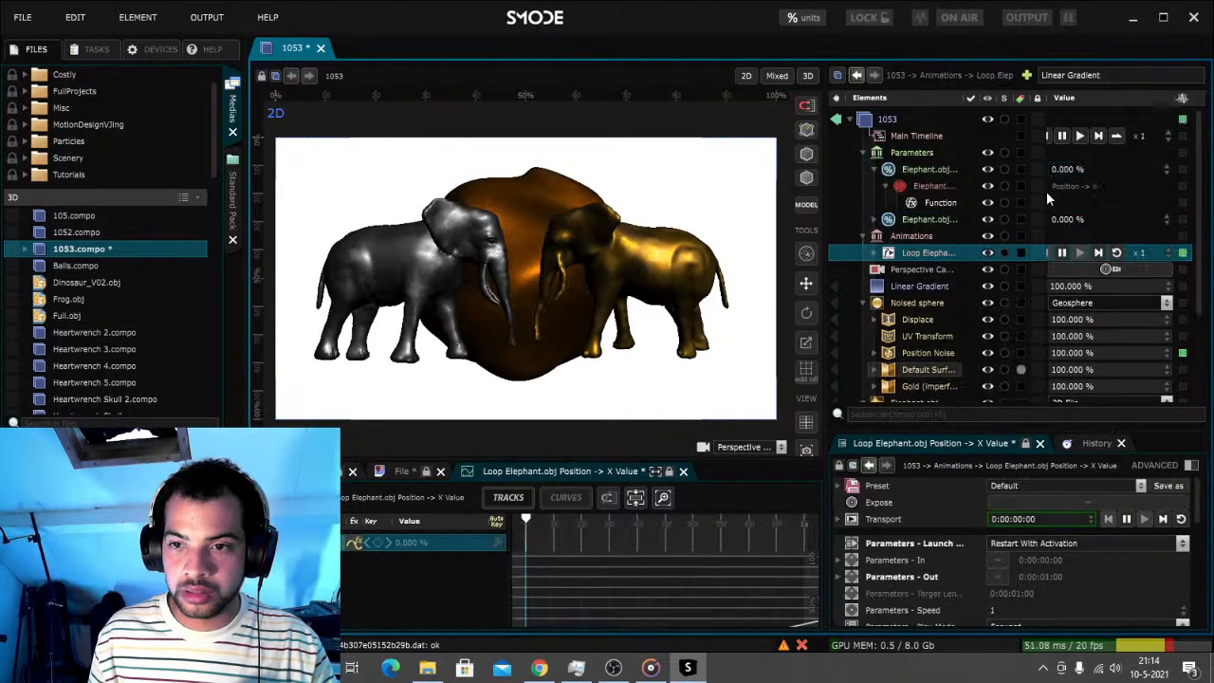
{"action": "right_click", "coordinate": [1073, 221]}
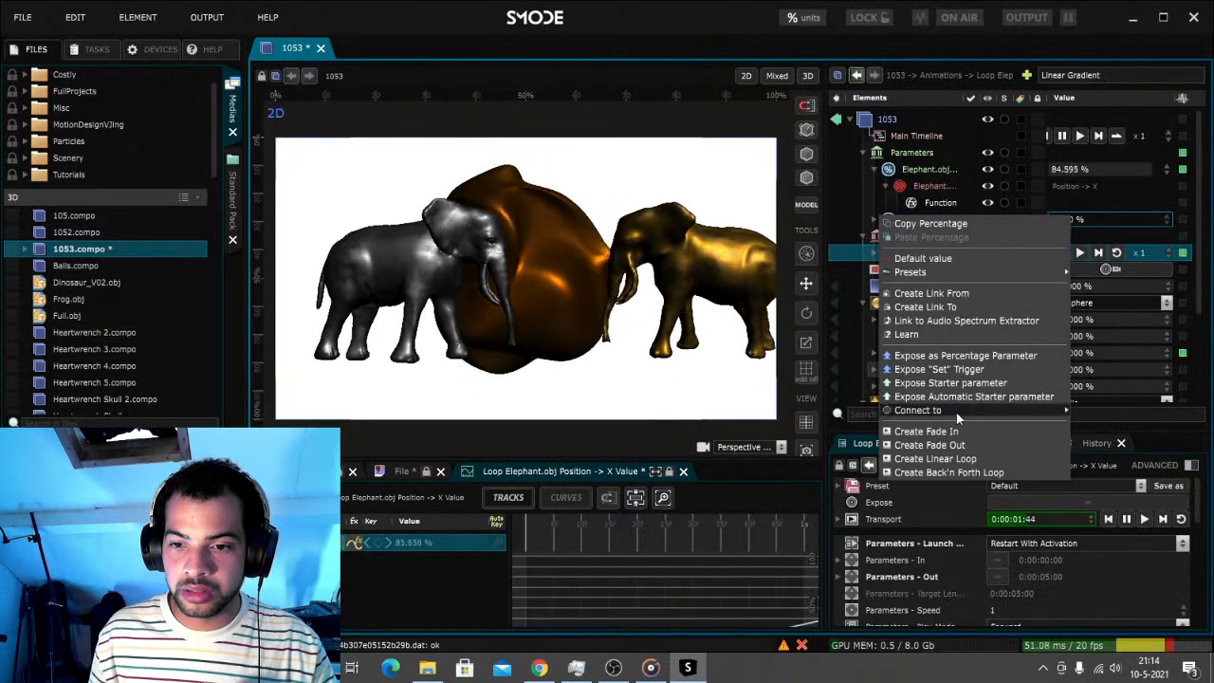
{"action": "left_click", "coordinate": [961, 472]}
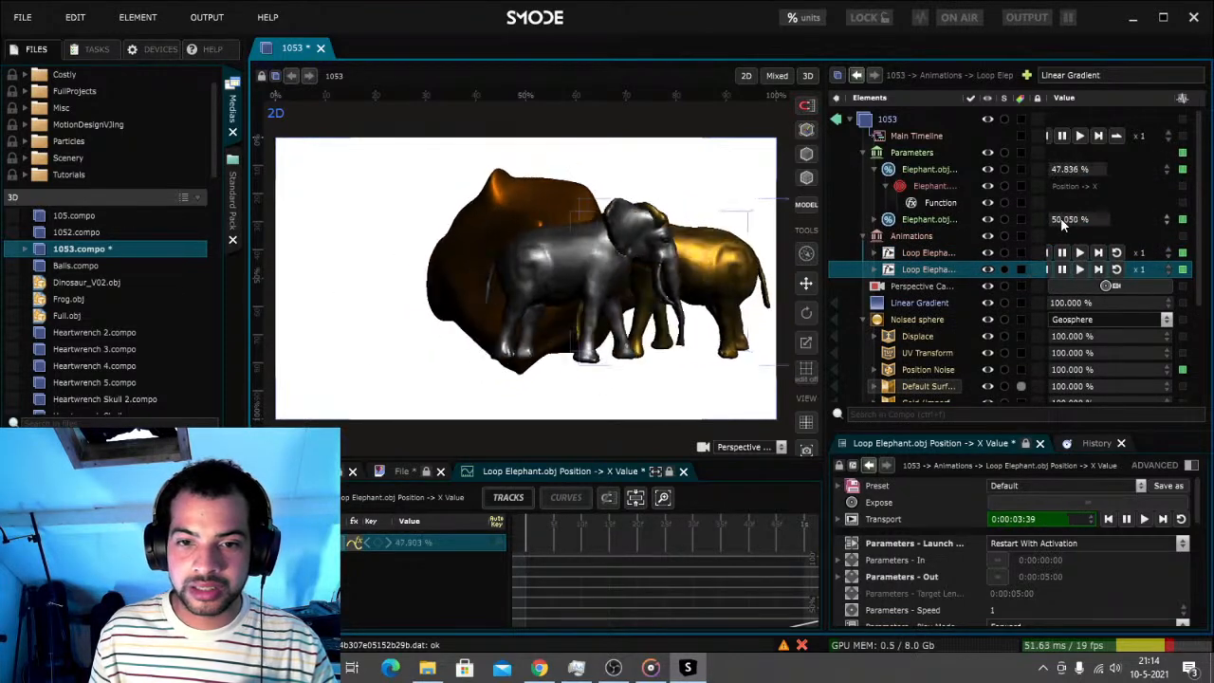
Change the function type of the metal elephant's exposed position parameter to Parametric
{"action": "left_click", "coordinate": [873, 219]}
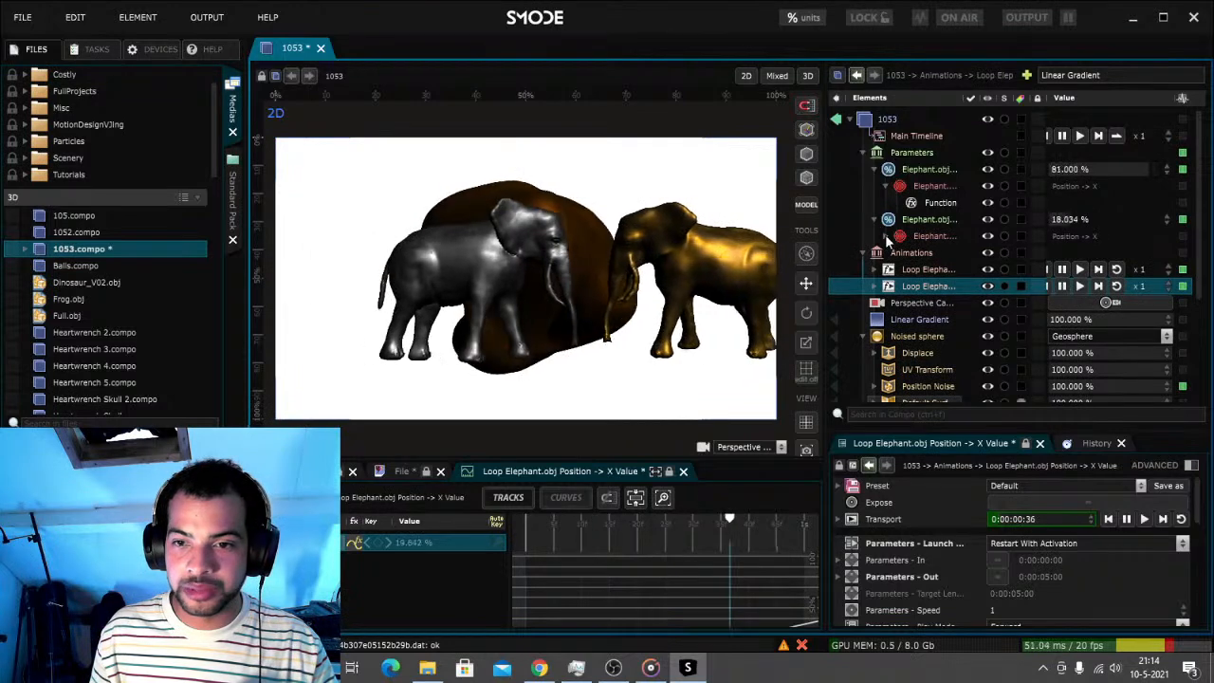
{"action": "left_click", "coordinate": [885, 236]}
{"action": "left_click", "coordinate": [941, 253]}
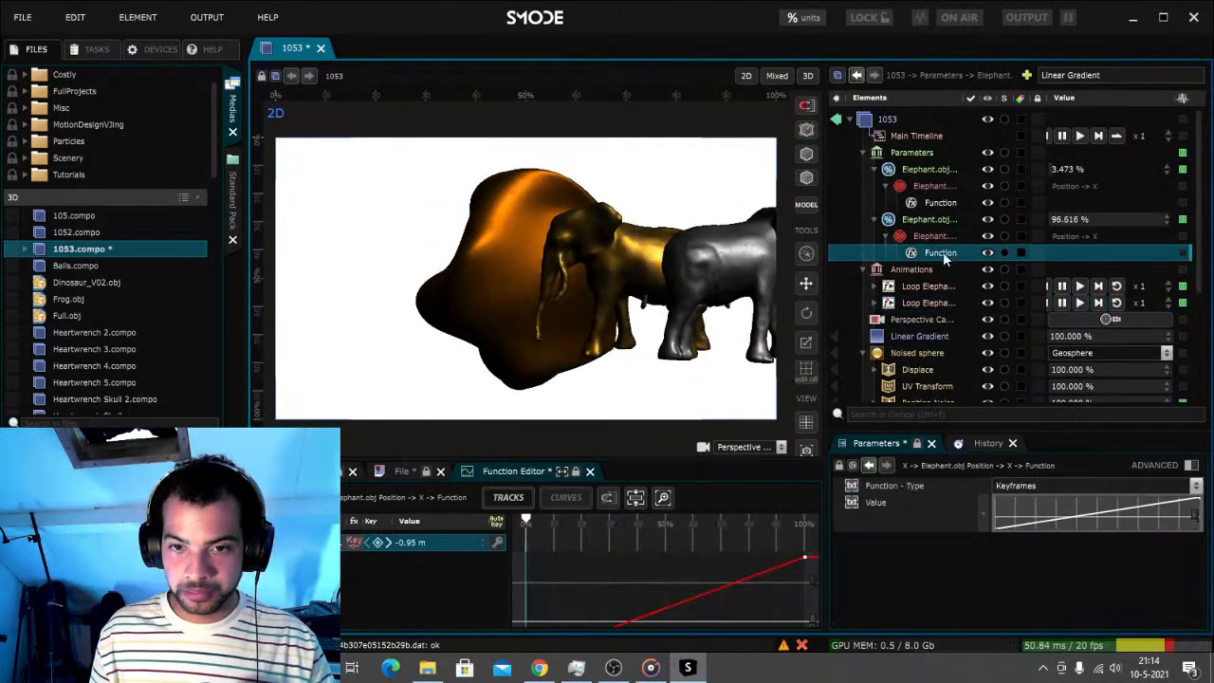
{"action": "left_click", "coordinate": [1003, 487]}
{"action": "left_click", "coordinate": [1026, 518]}
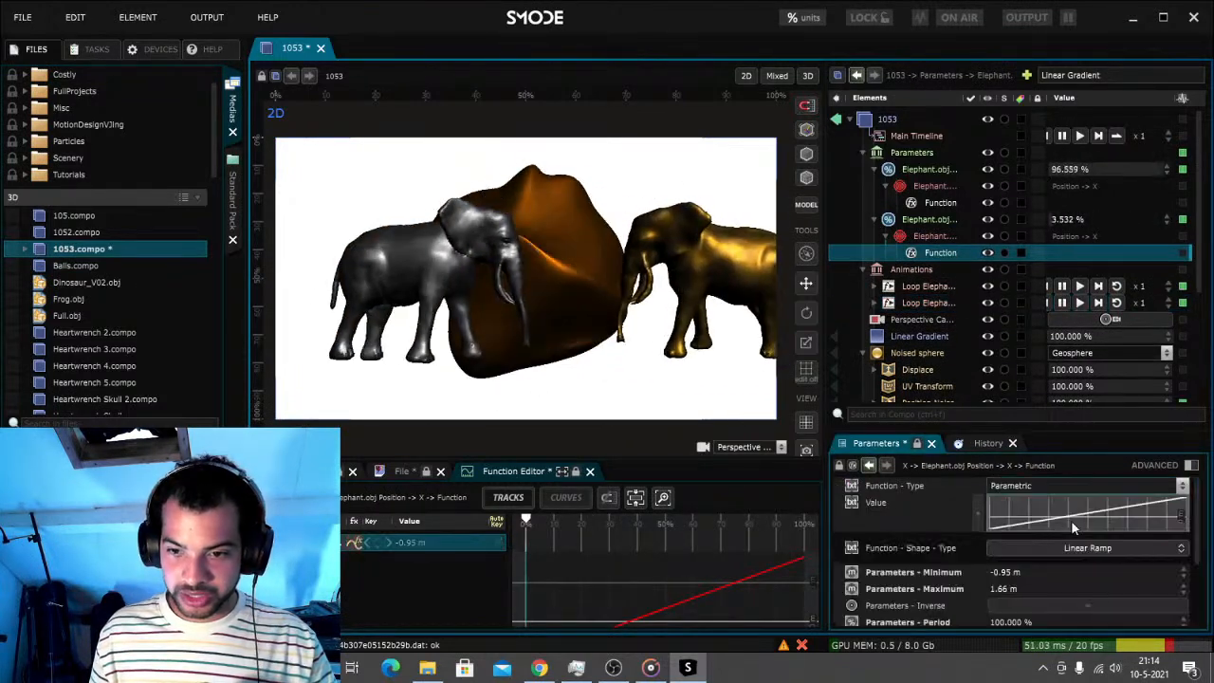
Set the maximum of the metal elephant's position function to -1.66 m and save the composition
{"action": "left_click", "coordinate": [992, 588]}
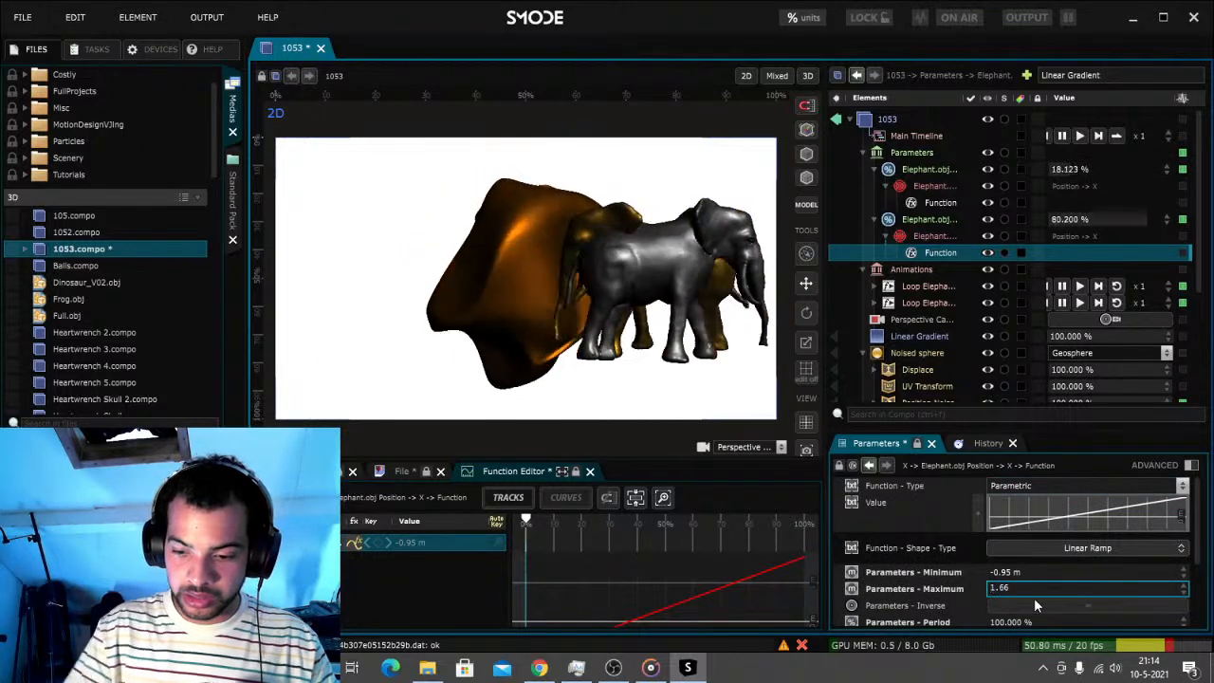
{"action": "type", "text": "-"}
{"action": "key", "text": "Return"}
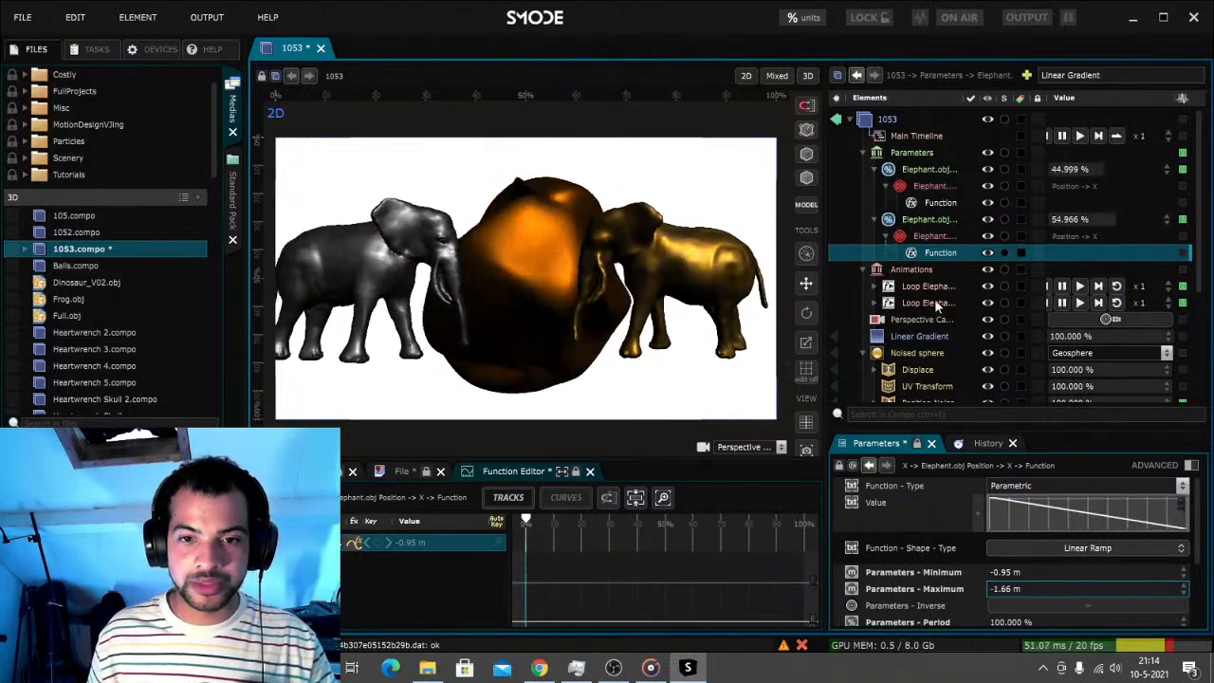
{"action": "key", "text": "ctrl+s"}
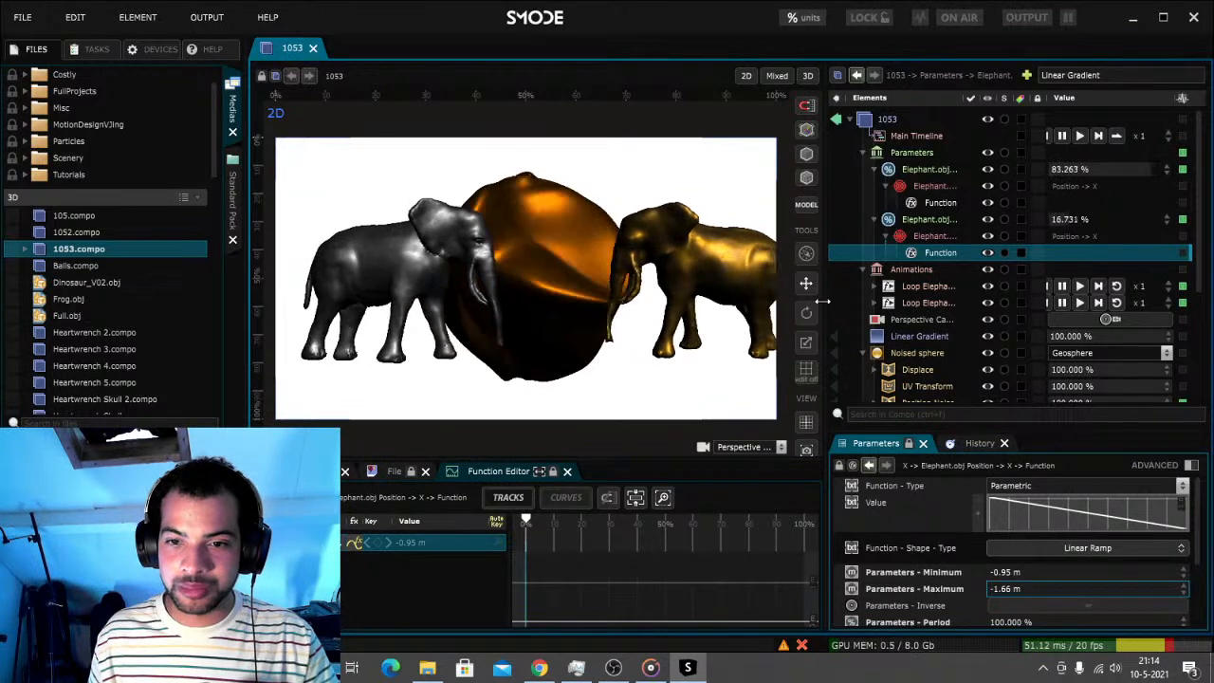
Widen the elements list, restart both elephant loop animations from the beginning, and save the composition
{"action": "left_click_drag", "start_coordinate": [813, 296], "coordinate": [757, 297]}
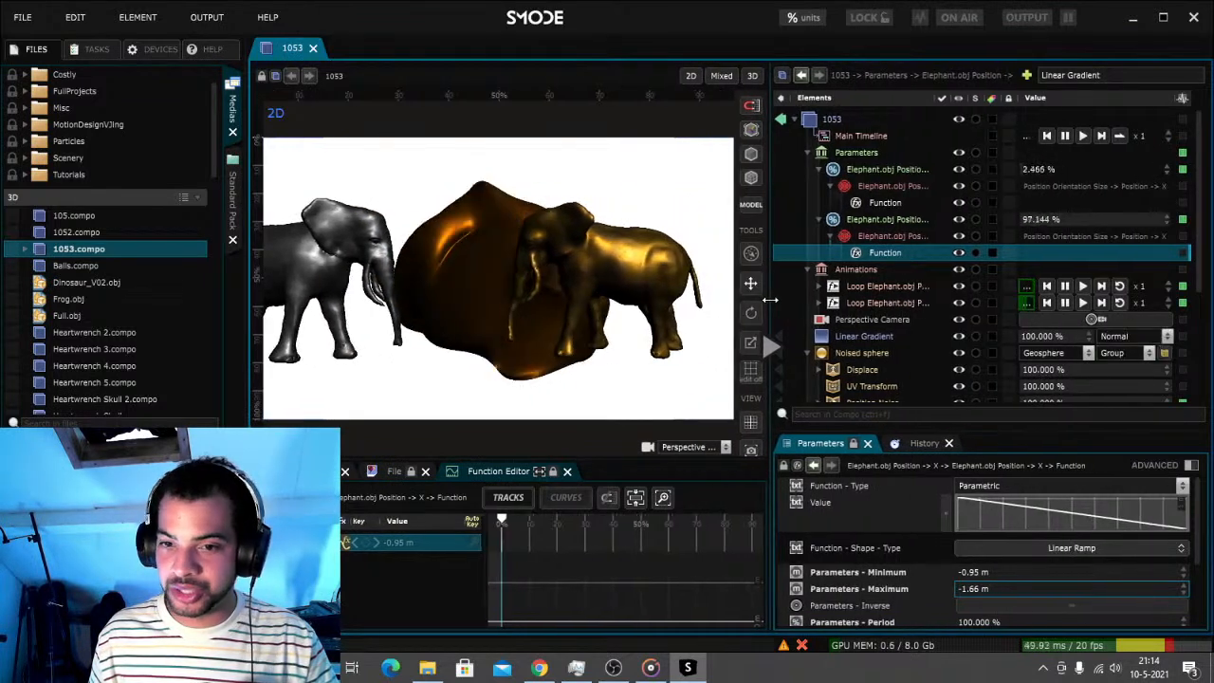
{"action": "left_click", "coordinate": [1048, 304]}
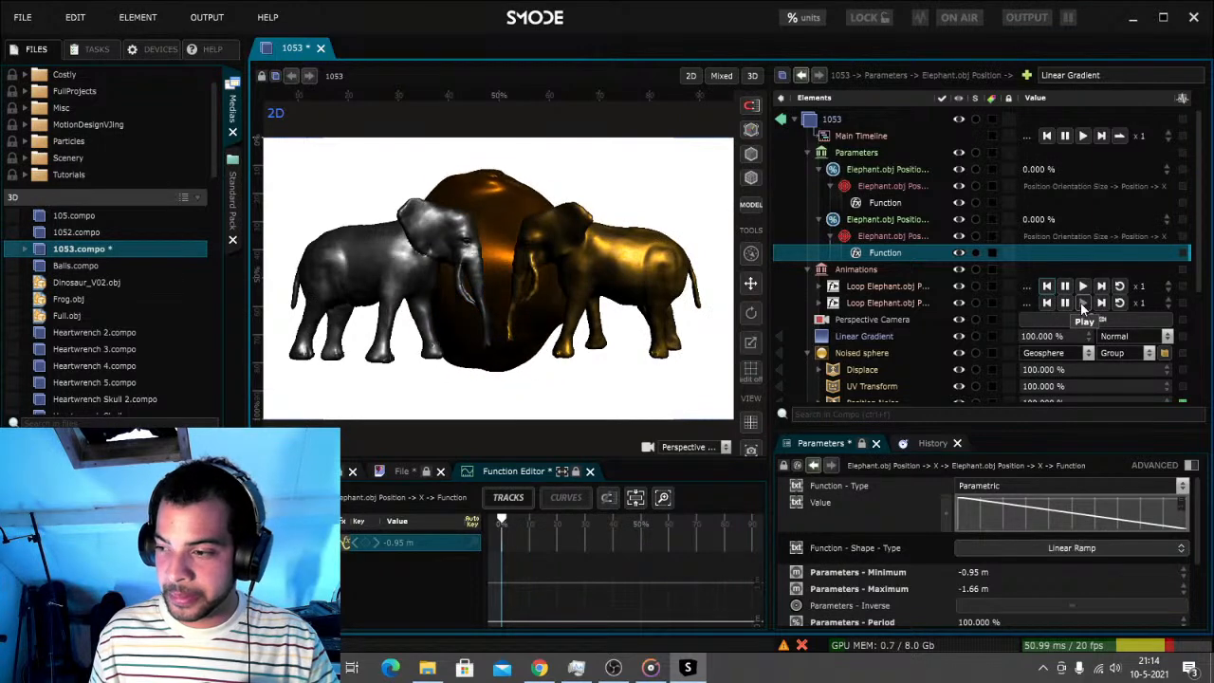
{"action": "left_click", "coordinate": [1081, 302]}
{"action": "left_click", "coordinate": [1083, 286]}
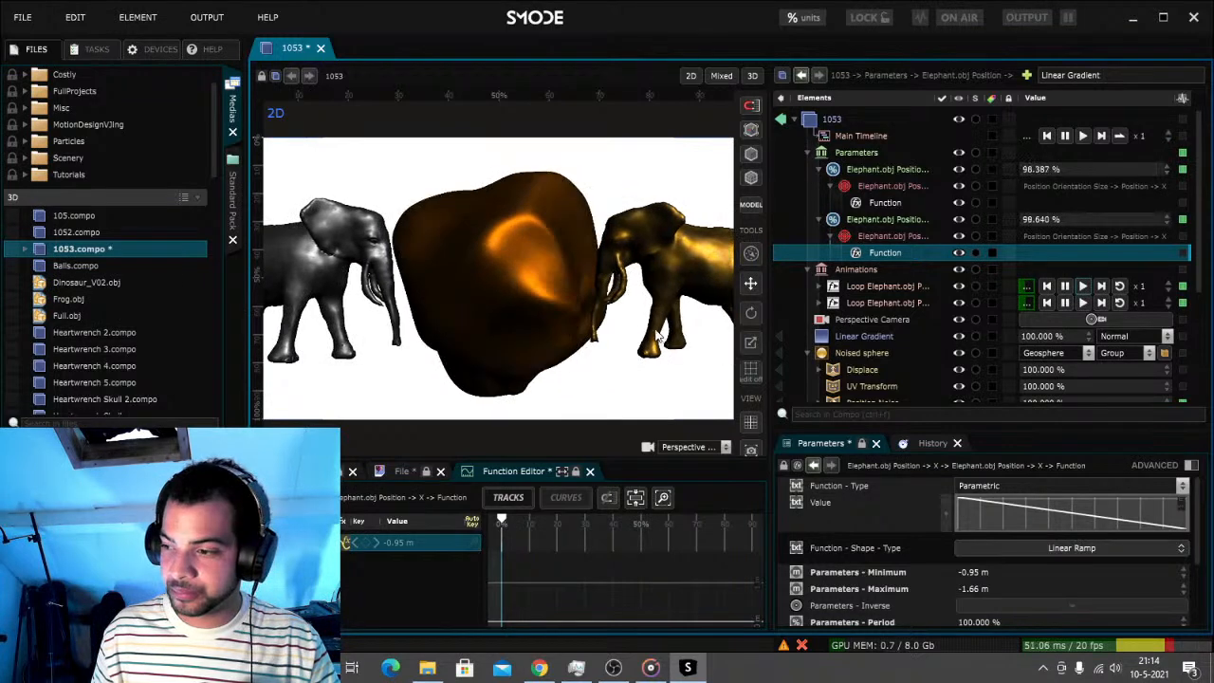
{"action": "scroll", "coordinate": [661, 339], "scroll_direction": "down", "scroll_amount": 2}
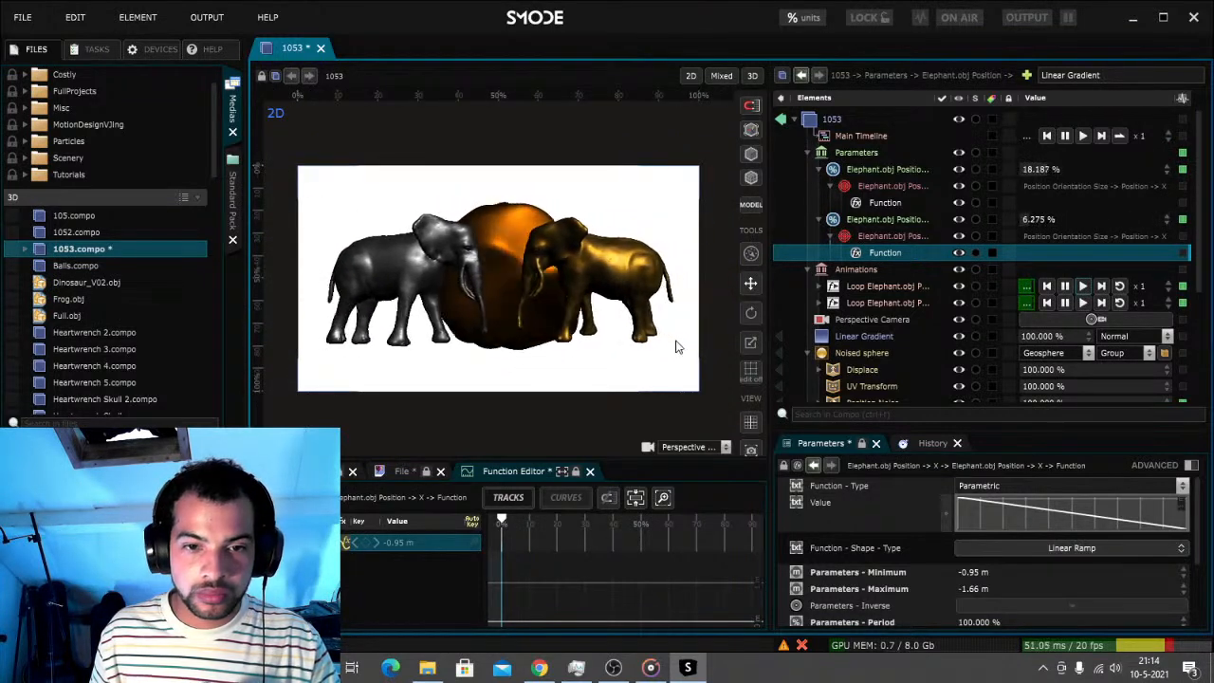
{"action": "key", "text": "ctrl+s"}
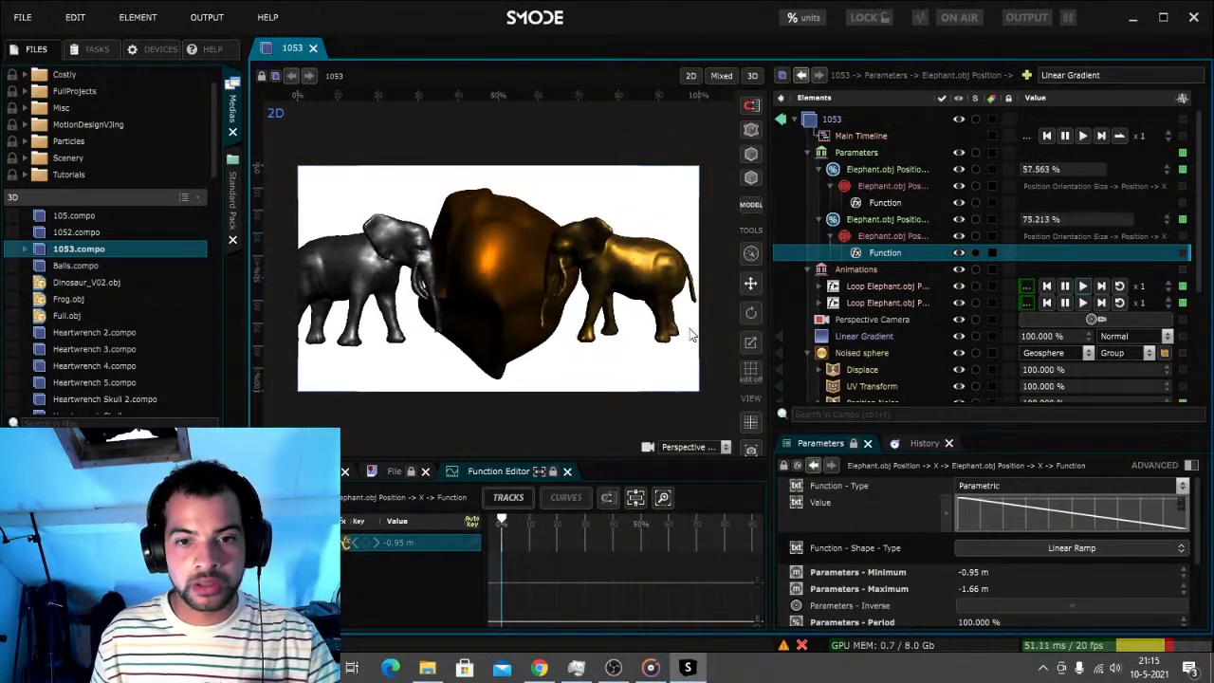
Add the Strobe.fs color modifier to the Linear Gradient background and save the composition
{"action": "scroll", "coordinate": [902, 345], "scroll_direction": "down", "scroll_amount": 5}
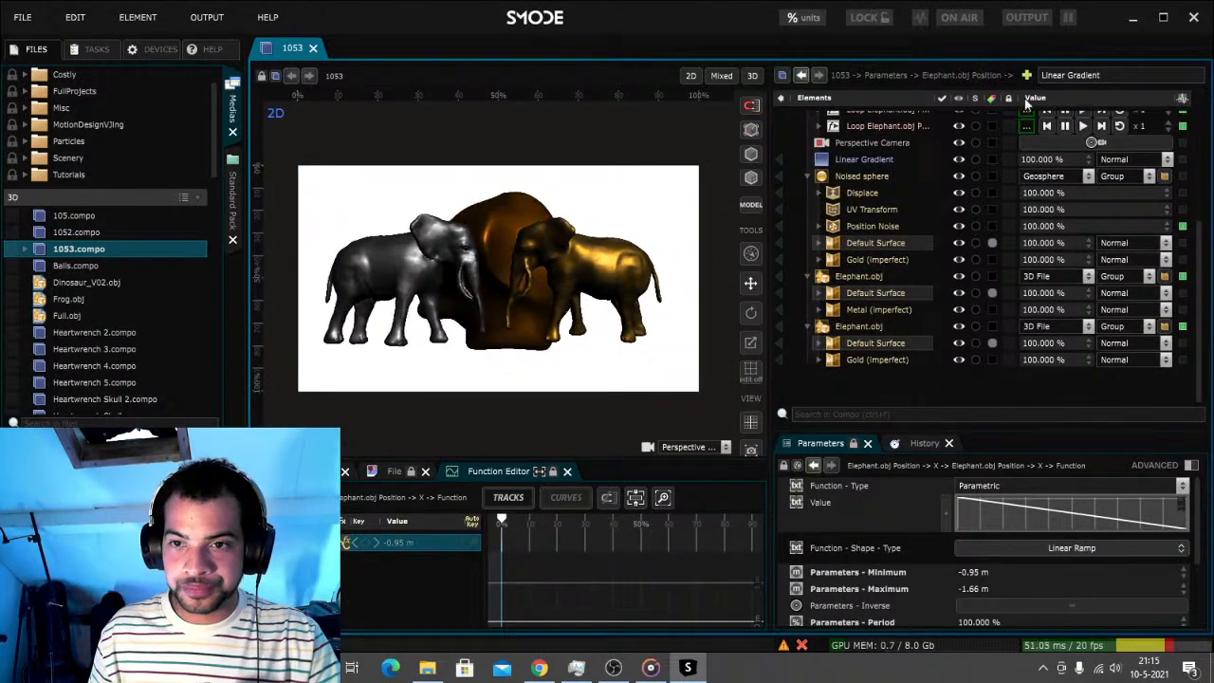
{"action": "left_click", "coordinate": [865, 160]}
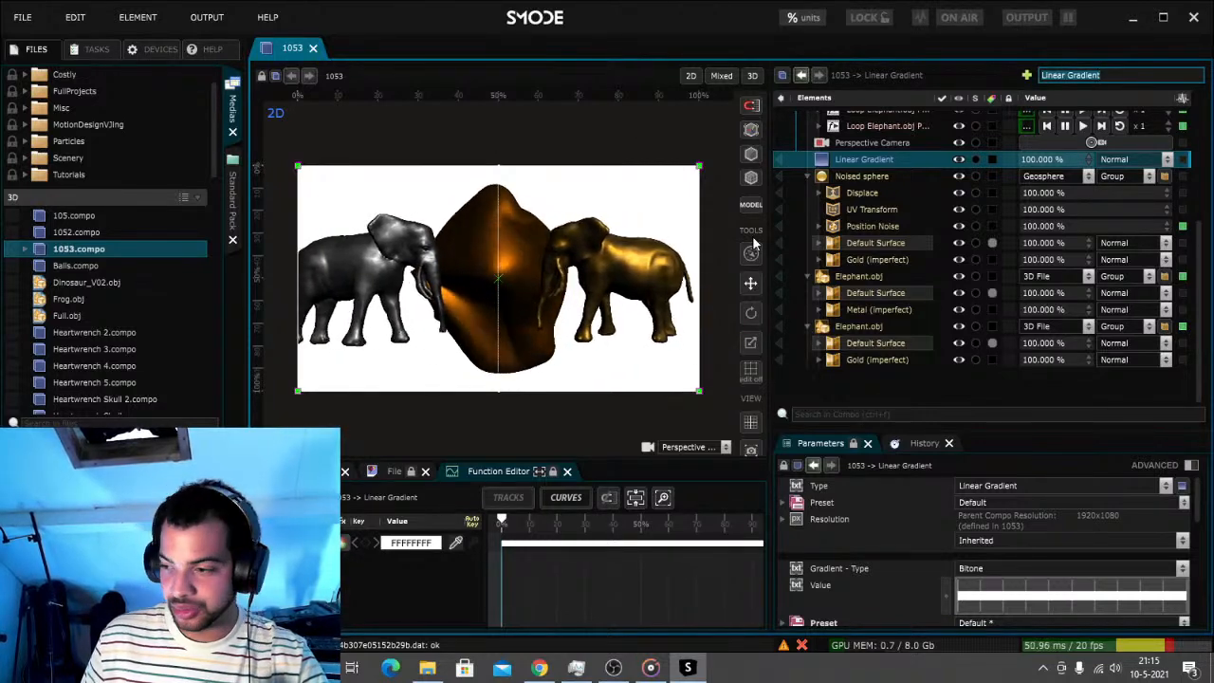
{"action": "left_click", "coordinate": [651, 668]}
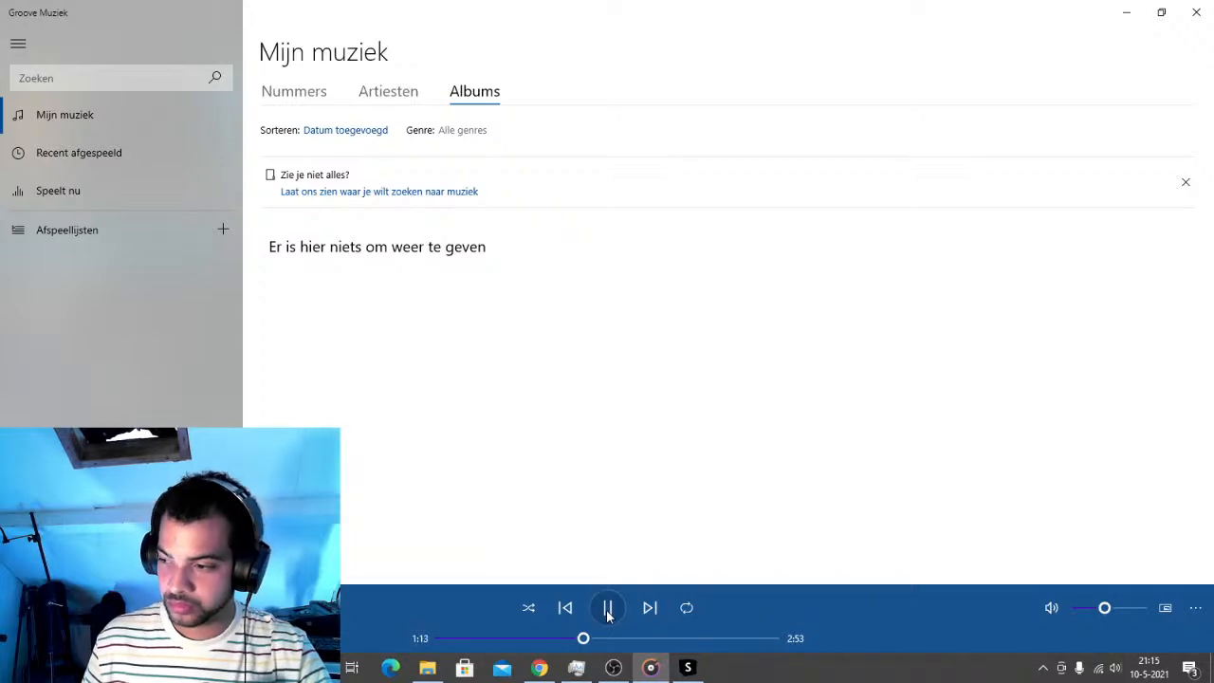
{"action": "left_click", "coordinate": [687, 667]}
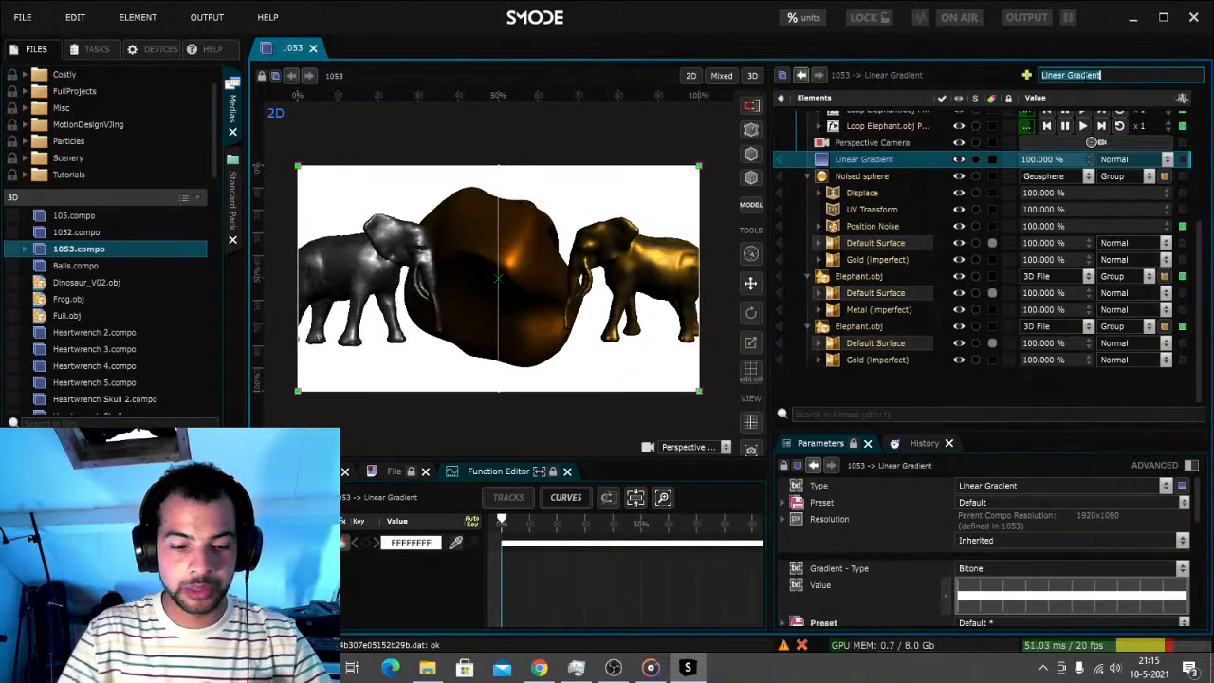
{"action": "type", "text": "strob"}
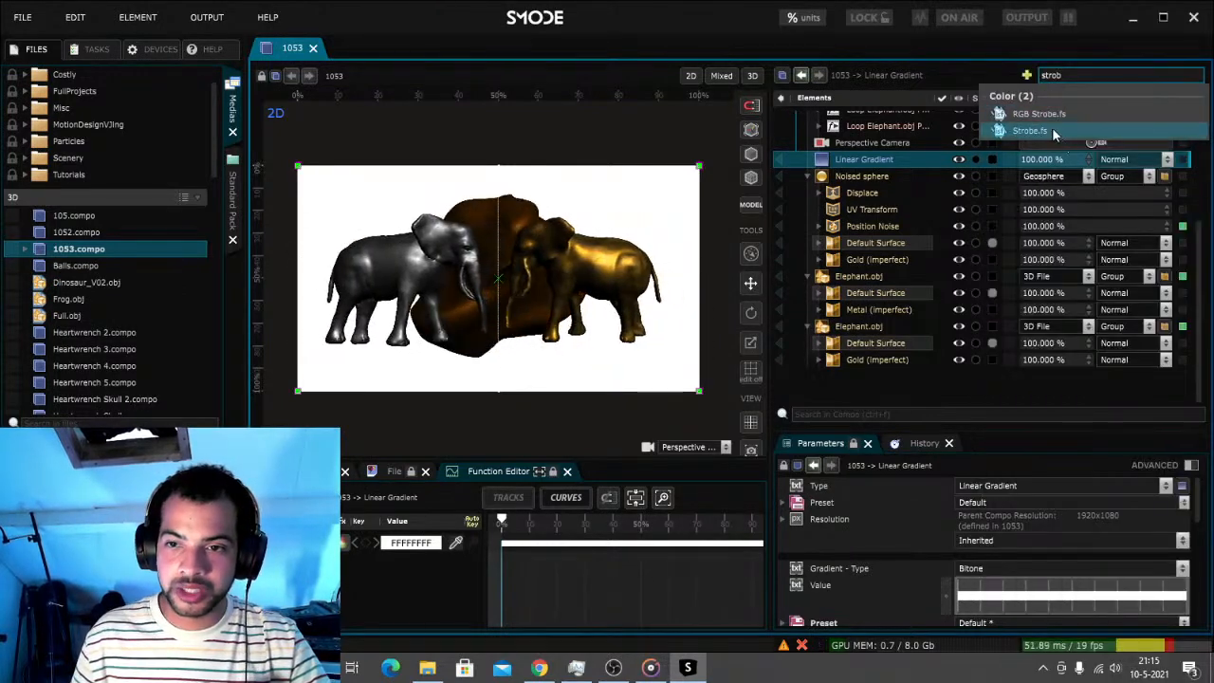
{"action": "left_click", "coordinate": [1052, 127]}
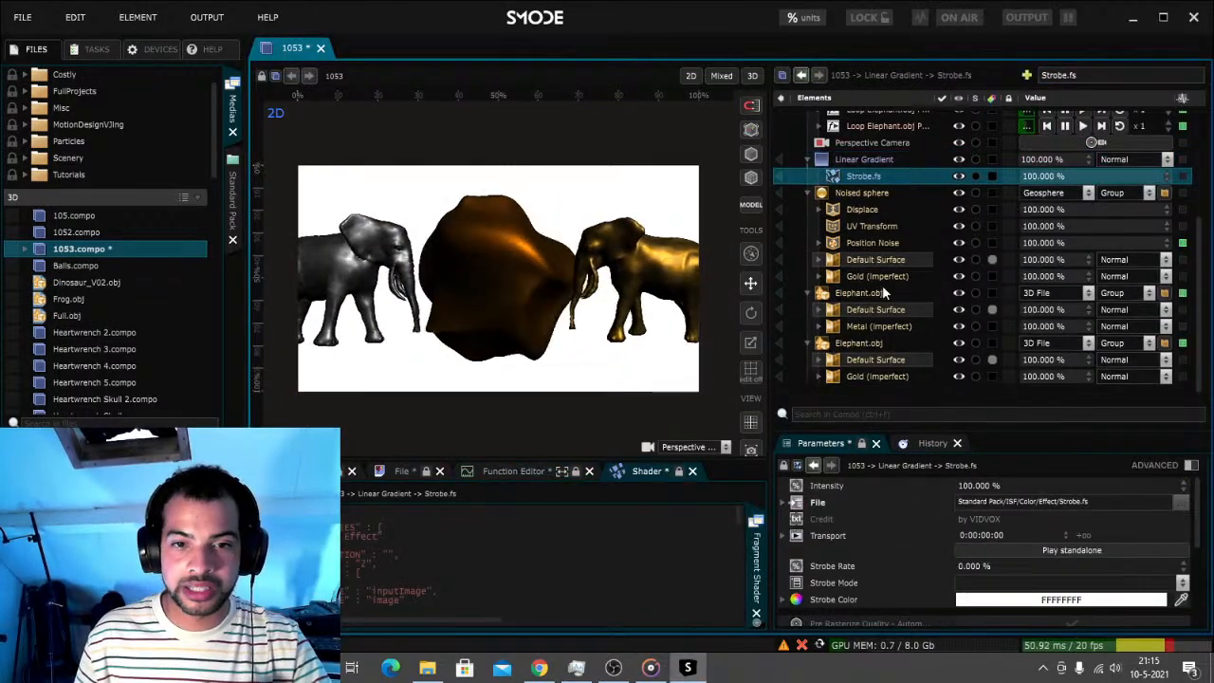
{"action": "scroll", "coordinate": [879, 305], "scroll_direction": "down", "scroll_amount": 1}
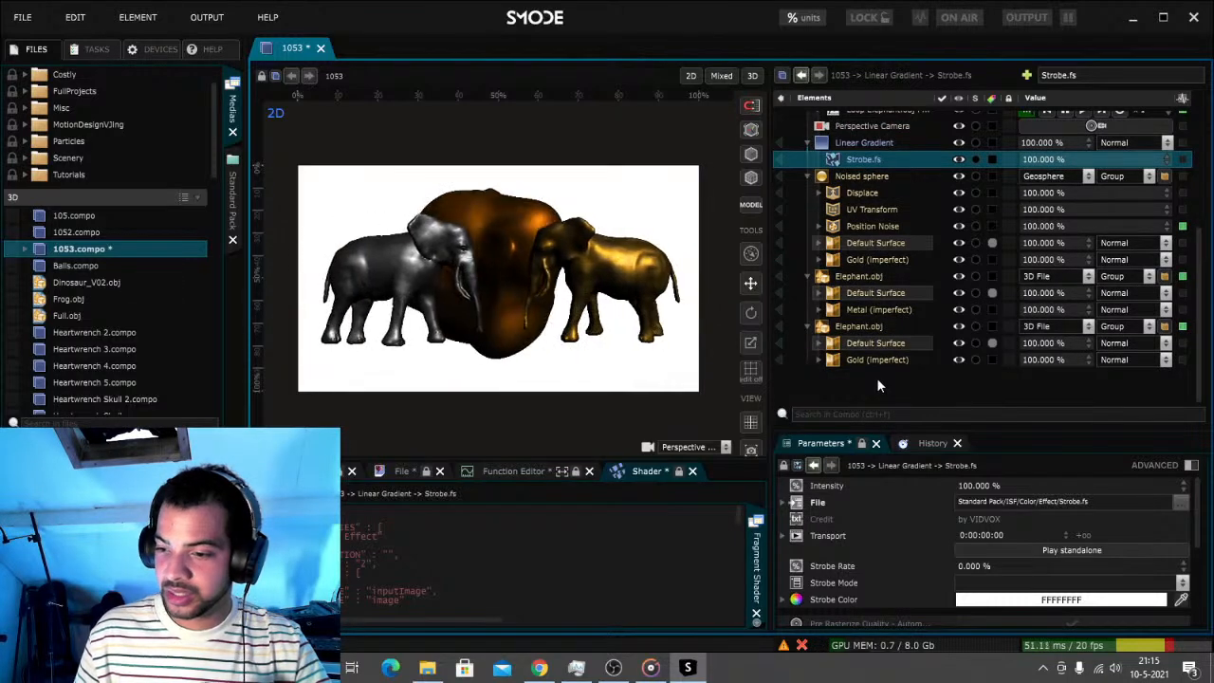
{"action": "key", "text": "ctrl+s"}
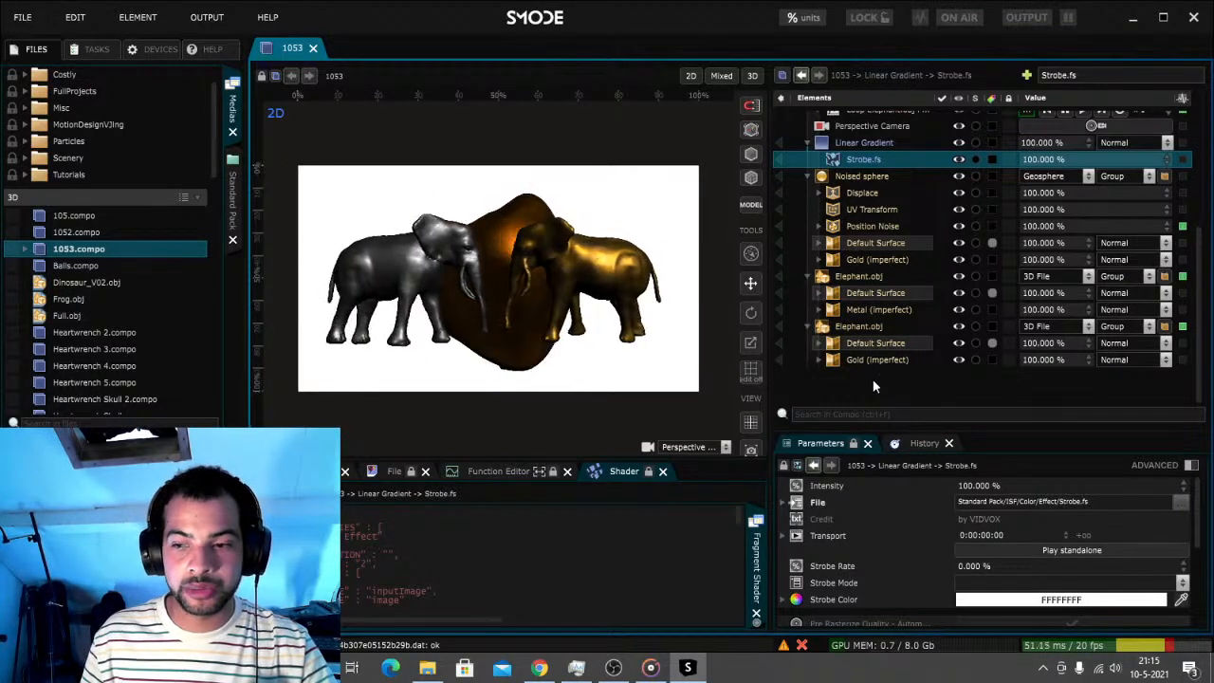
Add a Chromatic Aberration modifier on top of the whole composition
{"action": "left_click", "coordinate": [138, 17]}
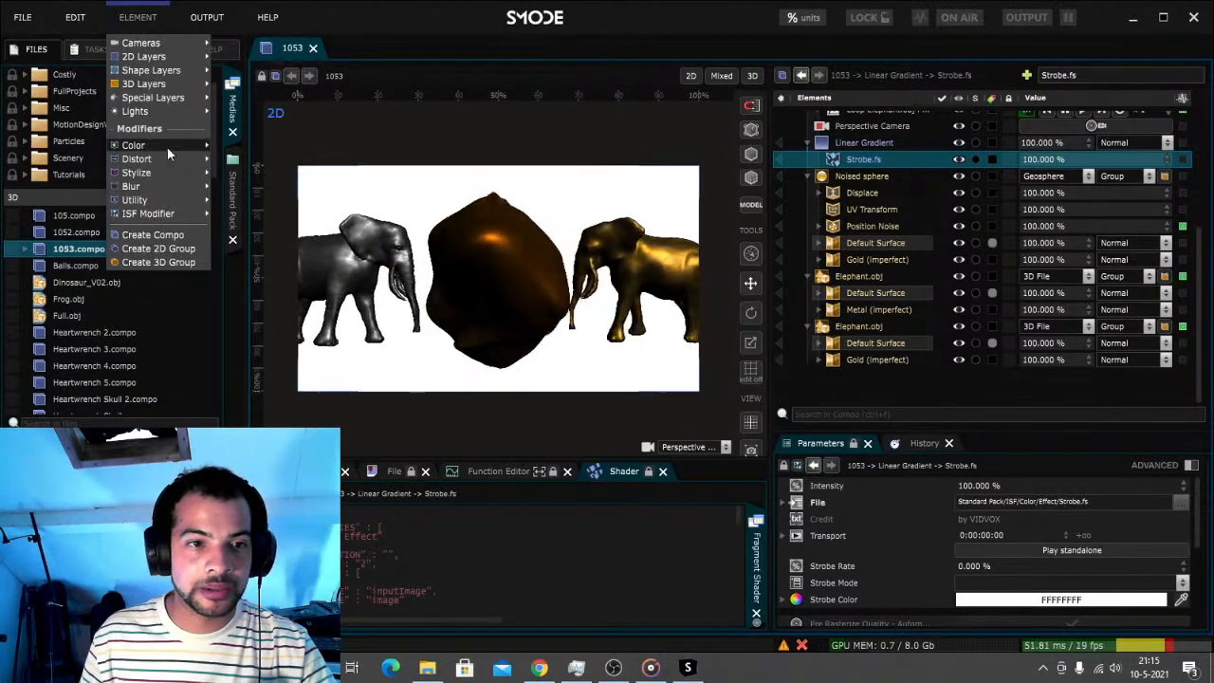
{"action": "mouse_move", "coordinate": [148, 174]}
{"action": "left_click", "coordinate": [262, 197]}
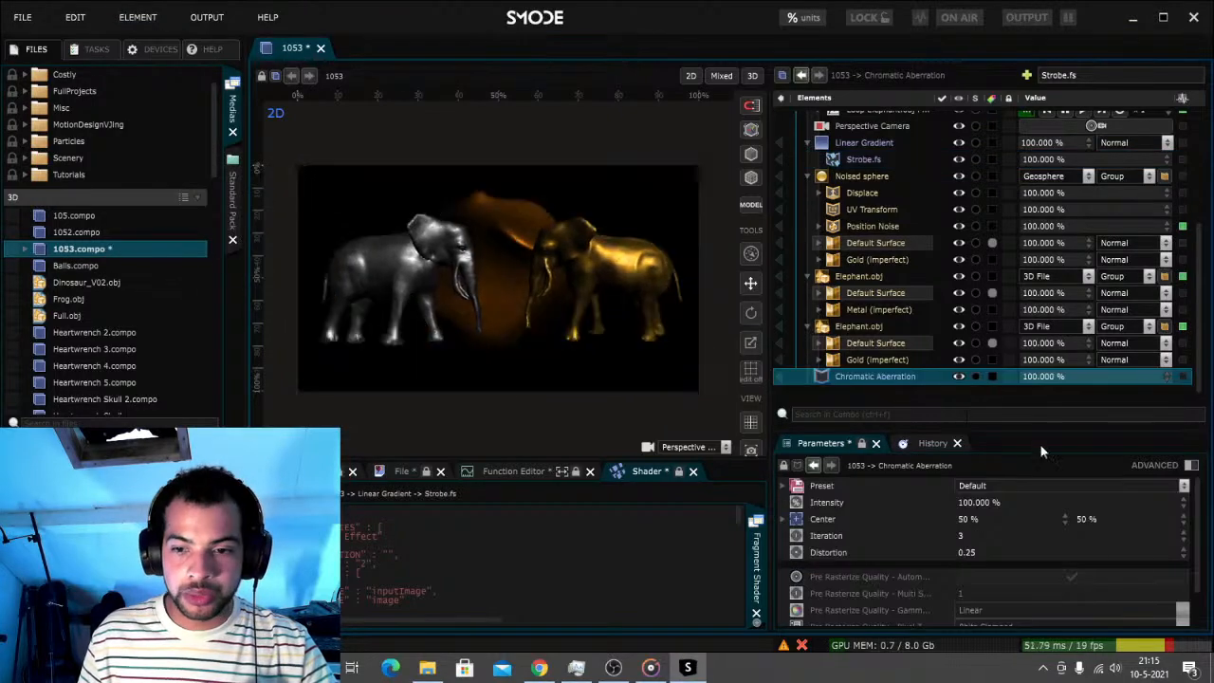
Try a chromatic aberration distortion of 2, settle on 1.5, and save the composition
{"action": "double_click", "coordinate": [965, 552]}
{"action": "type", "text": "2"}
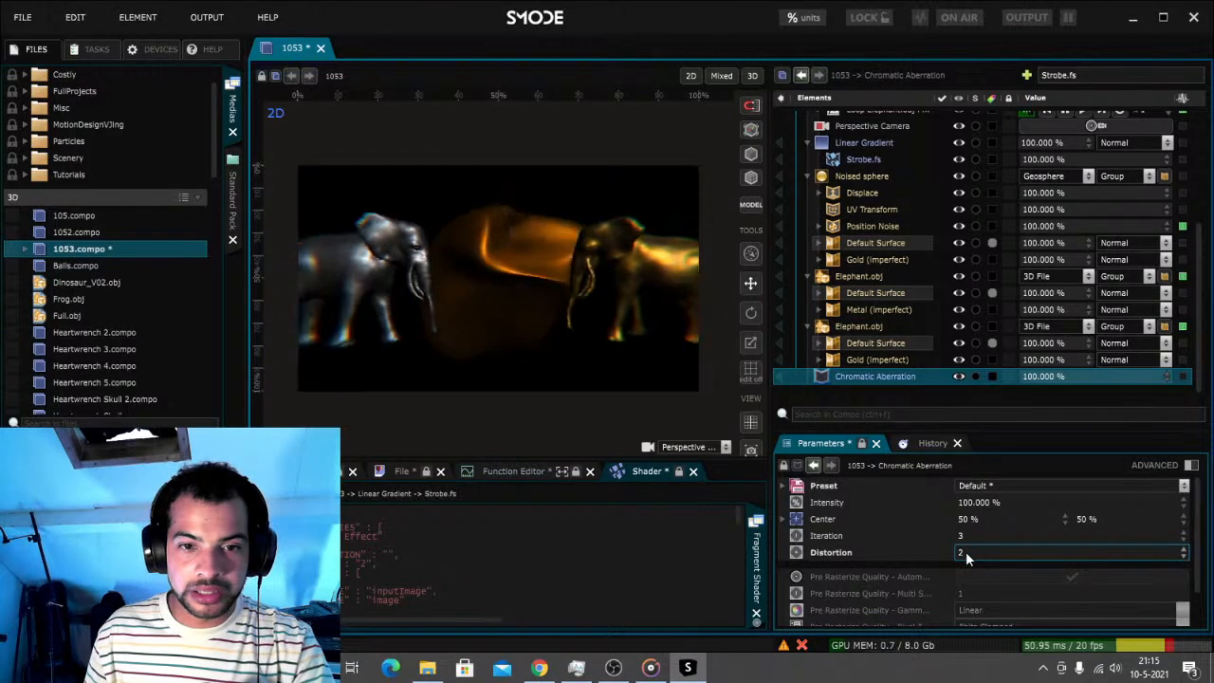
{"action": "key", "text": "BackSpace"}
{"action": "type", "text": "-1.6"}
{"action": "left_click", "coordinate": [988, 553]}
{"action": "type", "text": "1.5"}
{"action": "key", "text": "Return"}
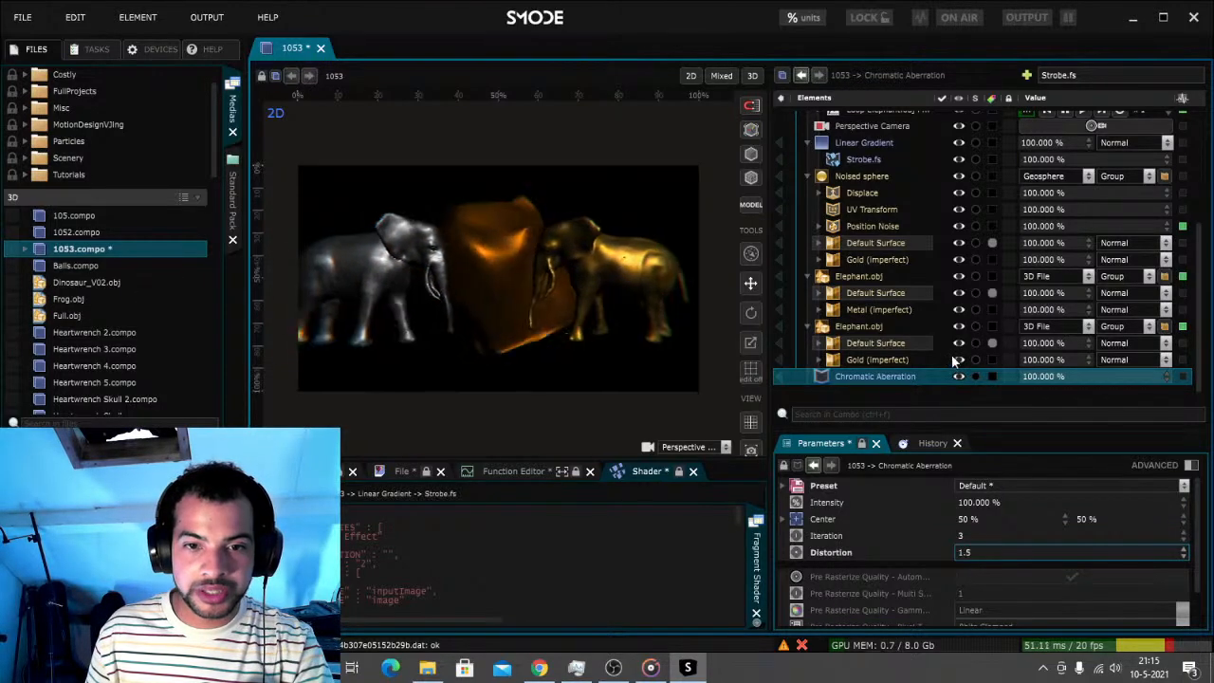
{"action": "scroll", "coordinate": [881, 347], "scroll_direction": "down", "scroll_amount": 1}
{"action": "key", "text": "ctrl+s"}
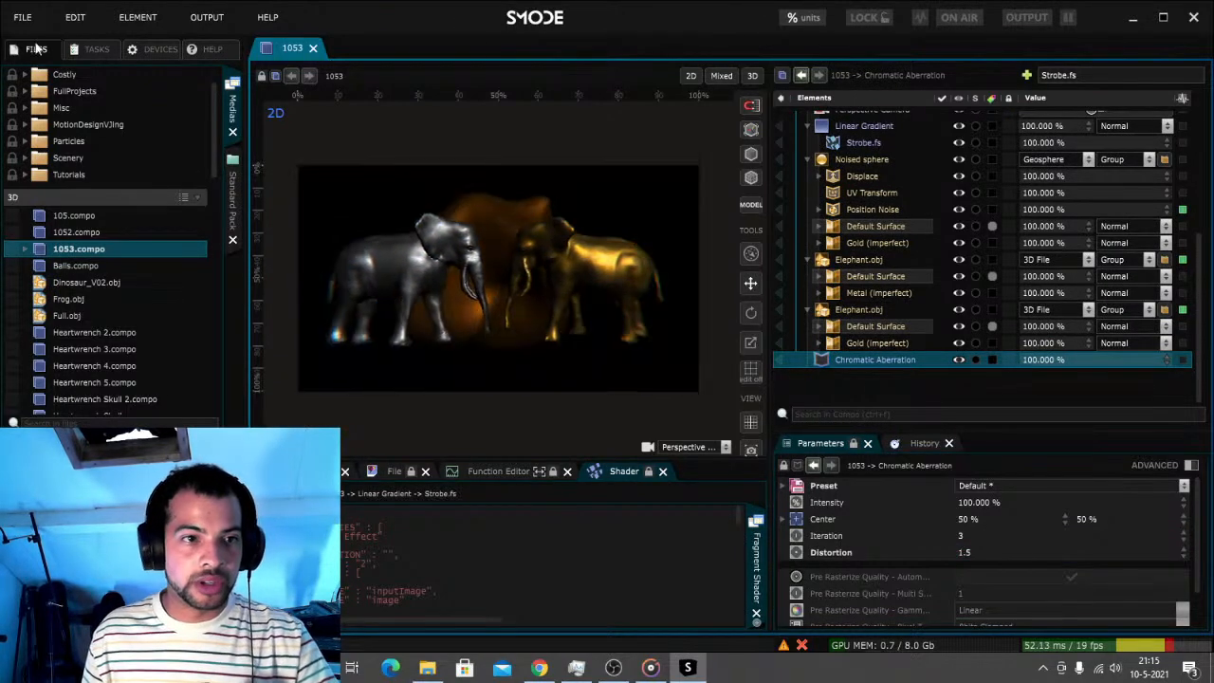
Start a video export of the composition and set its end time to 0:00:30:00
{"action": "left_click", "coordinate": [25, 19]}
{"action": "left_click", "coordinate": [47, 196]}
{"action": "left_click", "coordinate": [655, 184]}
{"action": "key", "text": "BackSpace"}
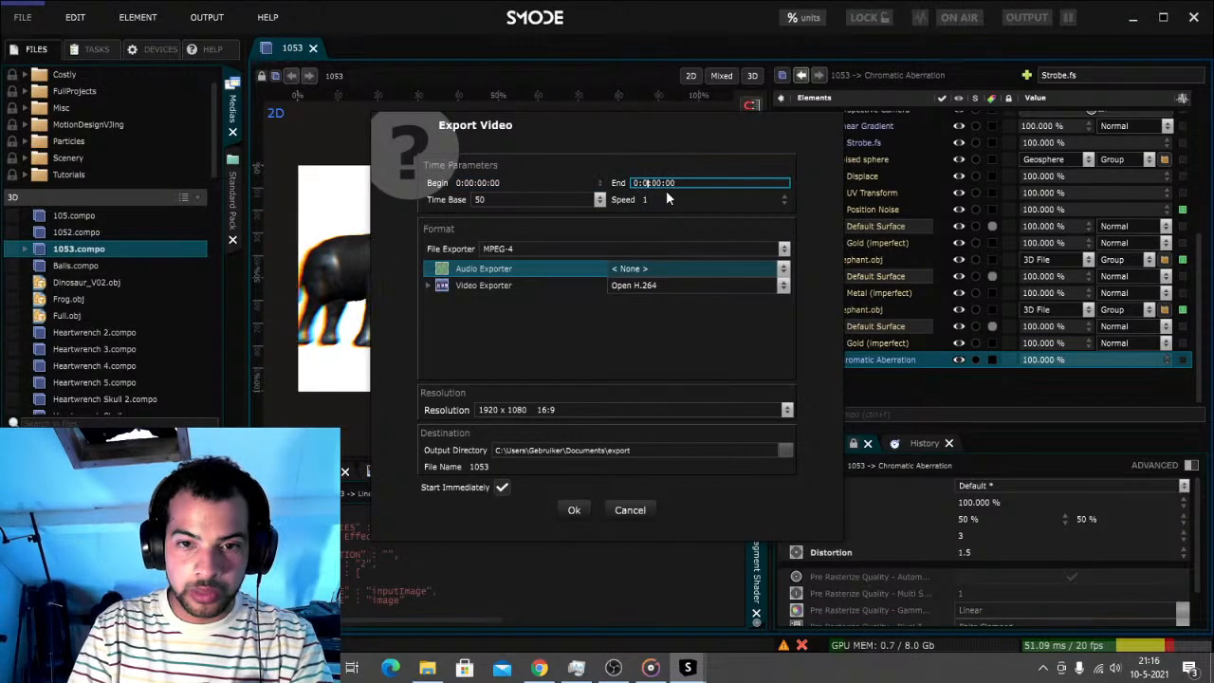
{"action": "type", "text": "0"}
{"action": "key", "text": "Right"}
{"action": "key", "text": "Right"}
{"action": "key", "text": "BackSpace"}
{"action": "type", "text": "3"}
{"action": "key", "text": "Return"}
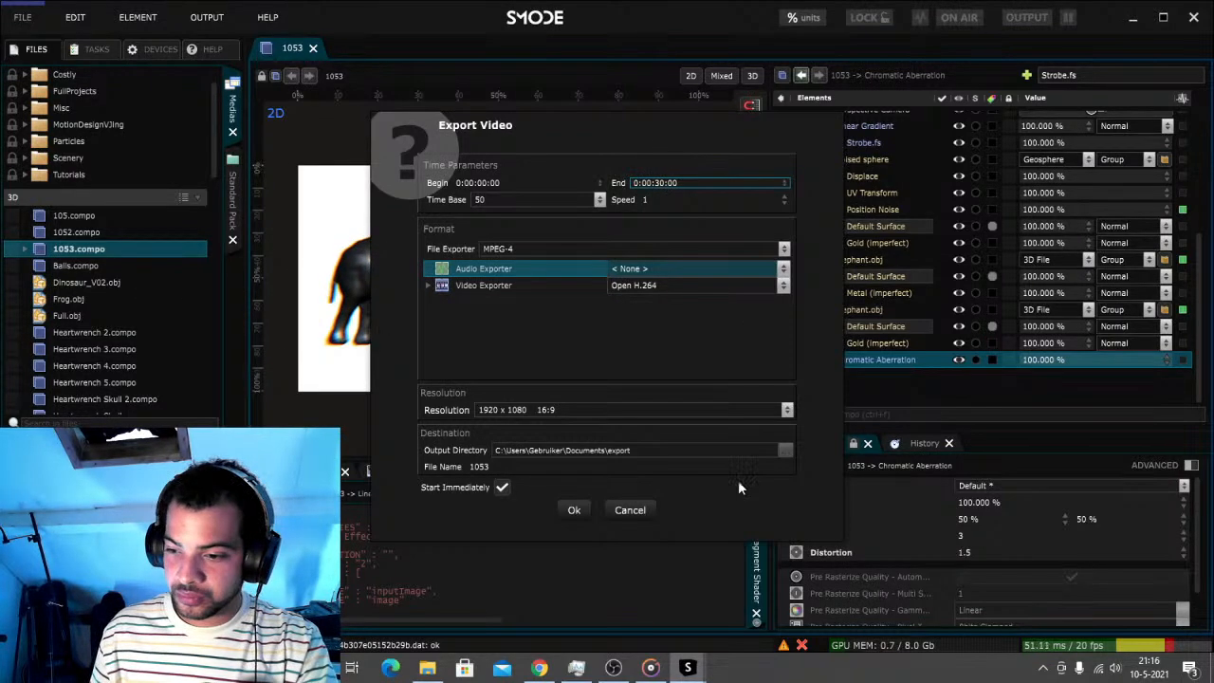
Run the video export of the composition and open the exported 1053 video from the export folder
{"action": "left_click", "coordinate": [573, 509]}
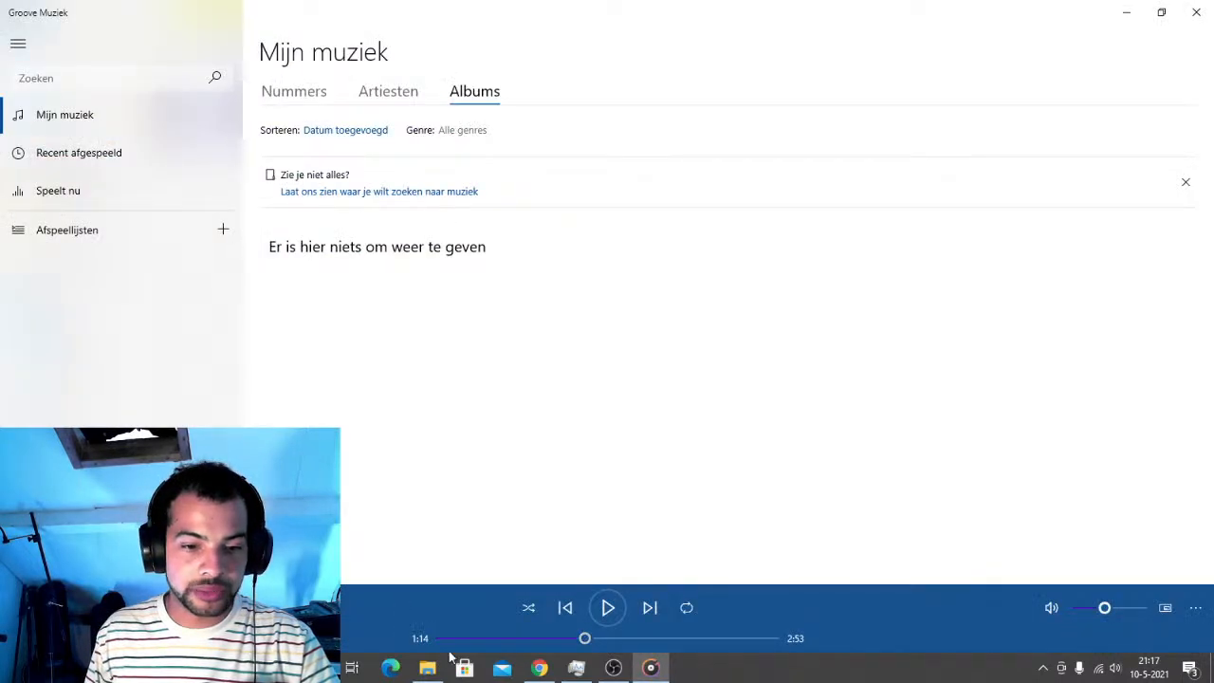
{"action": "left_click", "coordinate": [427, 668]}
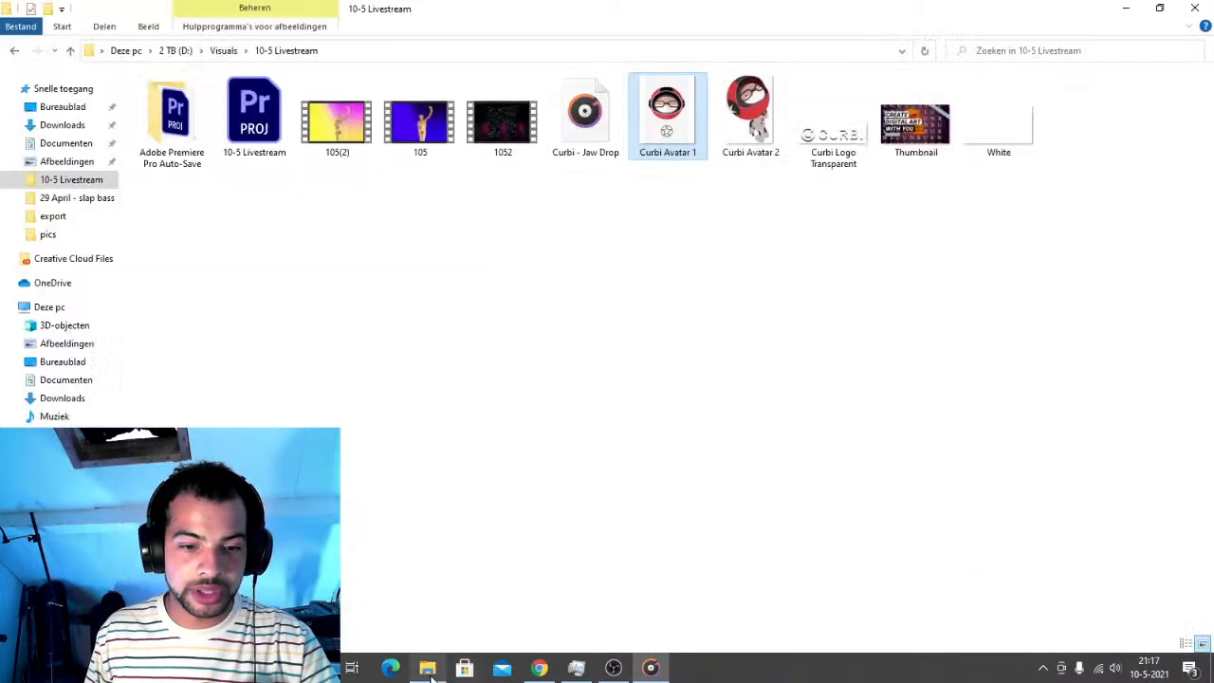
{"action": "left_click", "coordinate": [53, 216]}
{"action": "left_click", "coordinate": [174, 122]}
{"action": "double_click", "coordinate": [174, 121]}
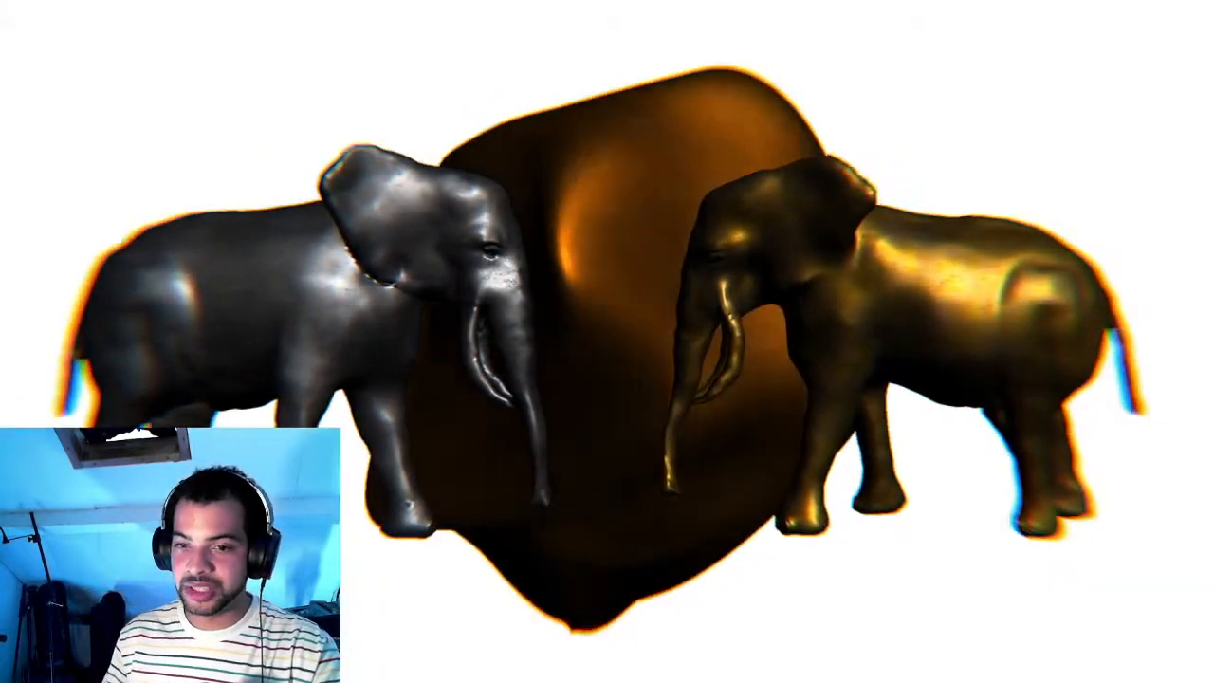
Watch the exported 1053 video, pause it, and close the player
{"action": "mouse_move", "coordinate": [855, 381]}
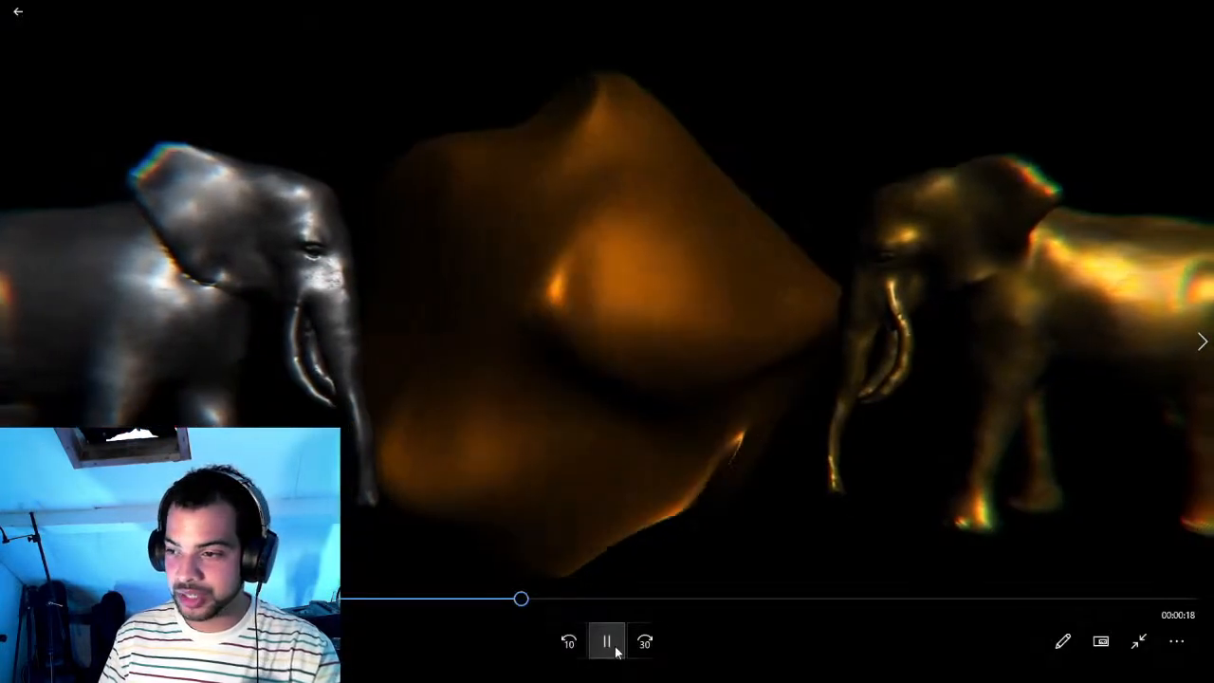
{"action": "left_click", "coordinate": [608, 642]}
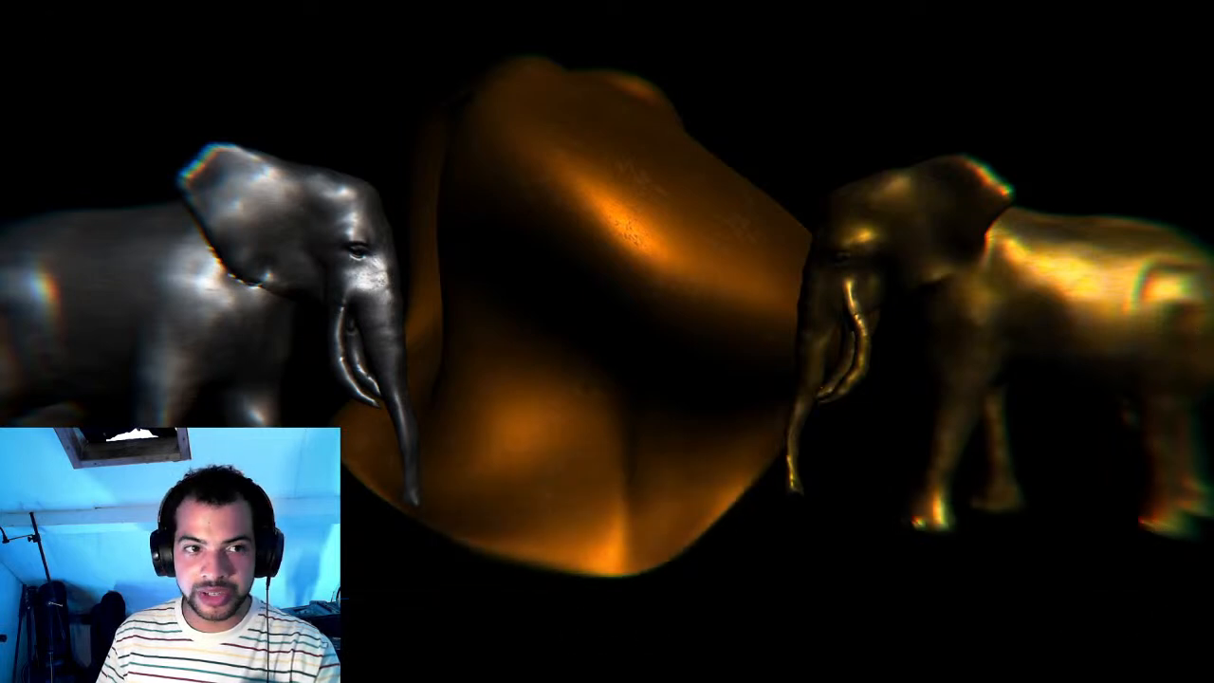
{"action": "left_click", "coordinate": [18, 11]}
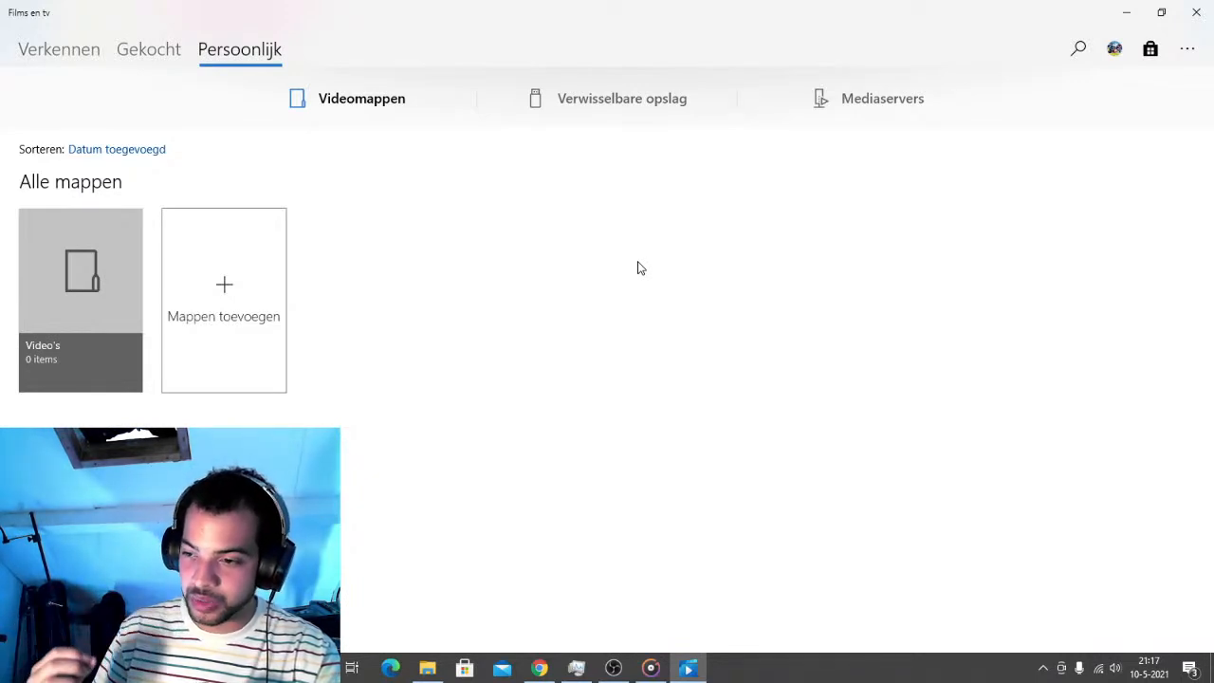
{"action": "left_click", "coordinate": [1196, 11]}
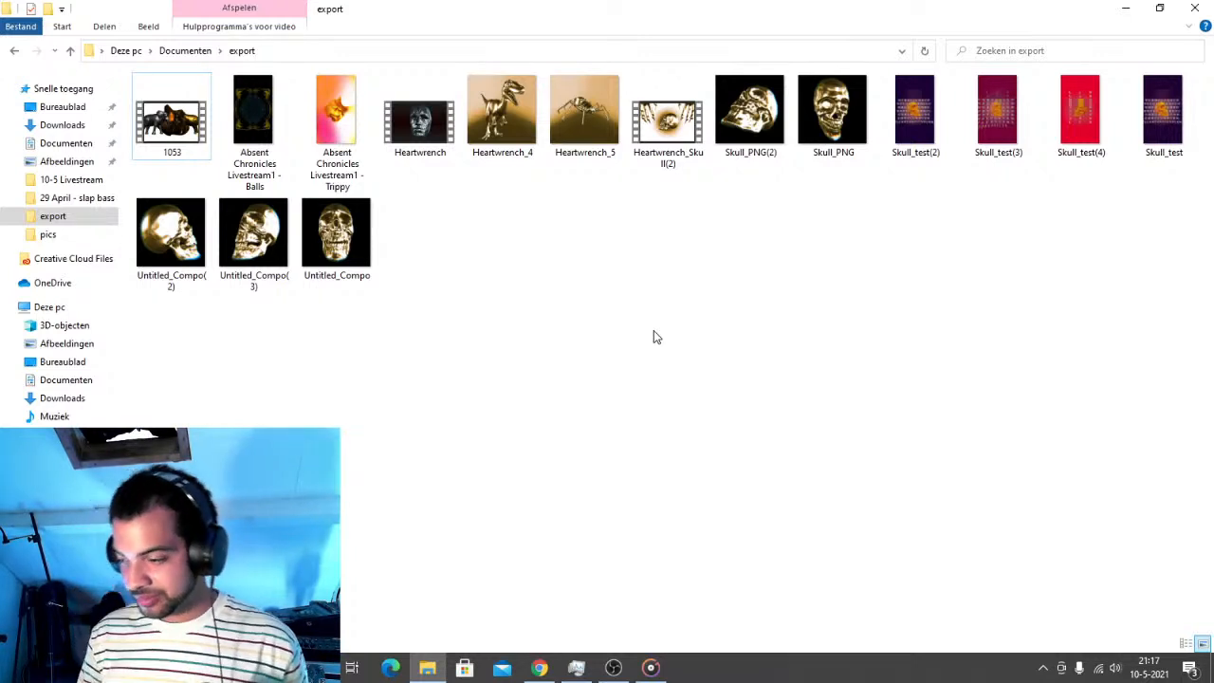
Put the exported 1053 video into the 10-5 Livestream folder and open the 10-5 Livestream project in Premiere Pro
{"action": "left_click", "coordinate": [190, 133]}
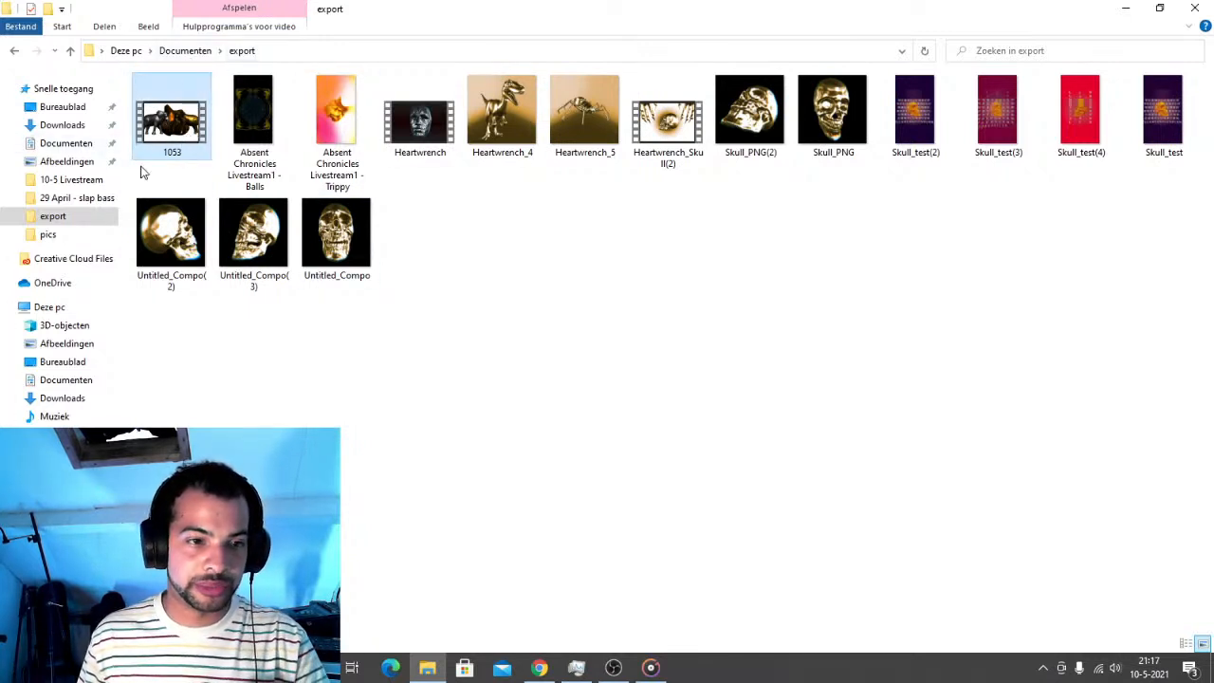
{"action": "left_click", "coordinate": [71, 179]}
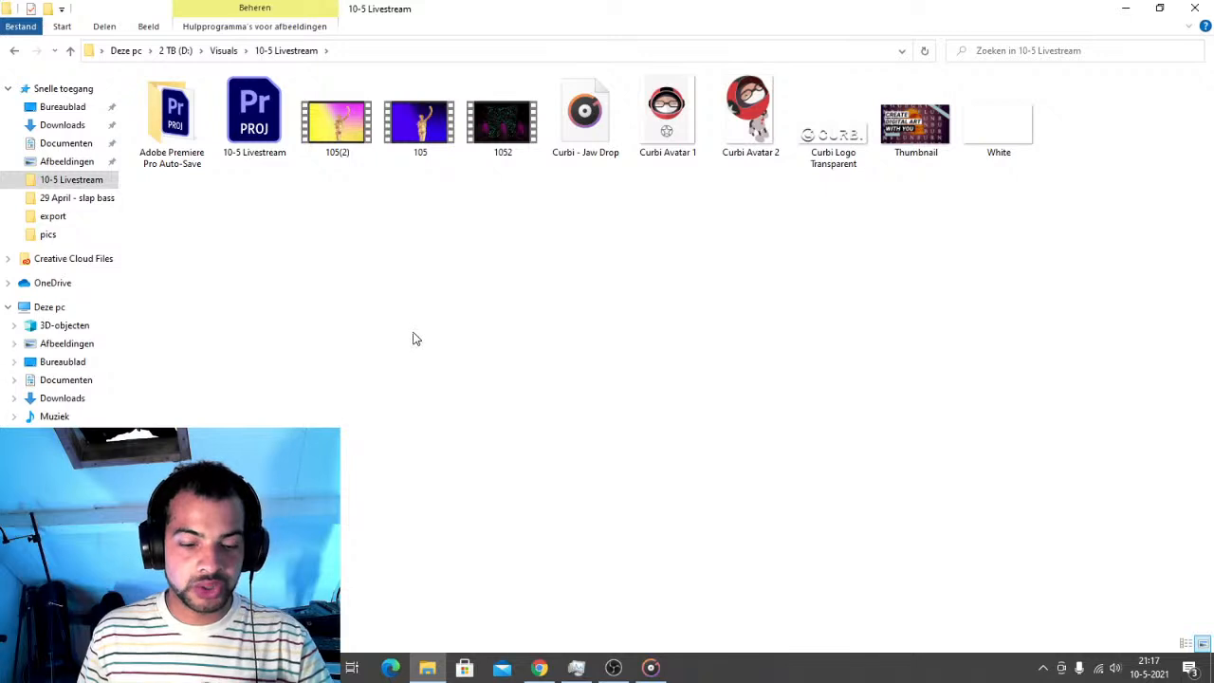
{"action": "key", "text": "ctrl+v"}
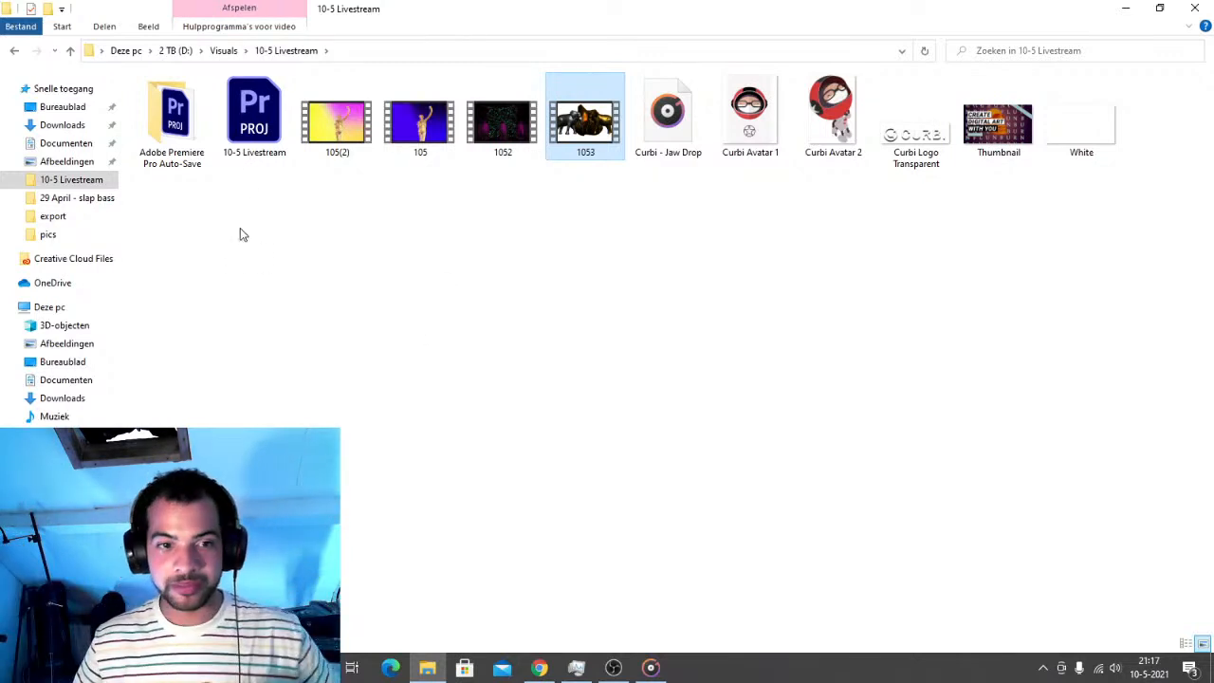
{"action": "left_click", "coordinate": [258, 115]}
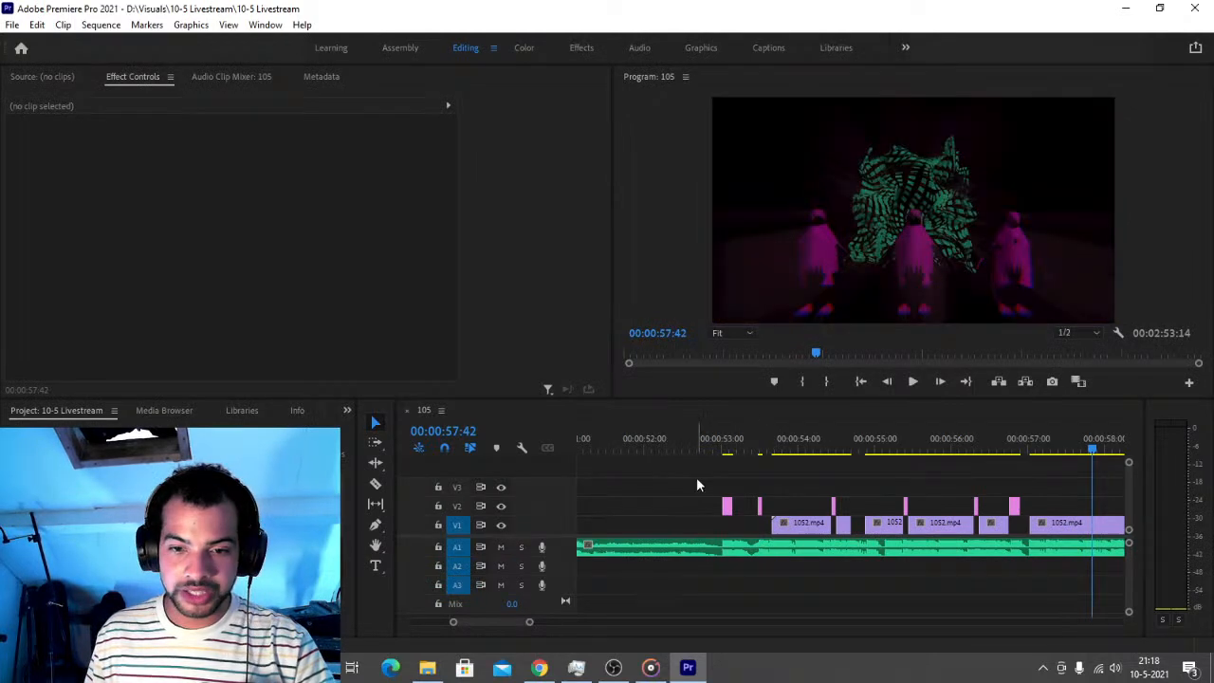
Split the long 1052.mp4 clip on V1 at 00:01:00:26 and save the project
{"action": "left_click", "coordinate": [685, 444]}
{"action": "key", "text": "space"}
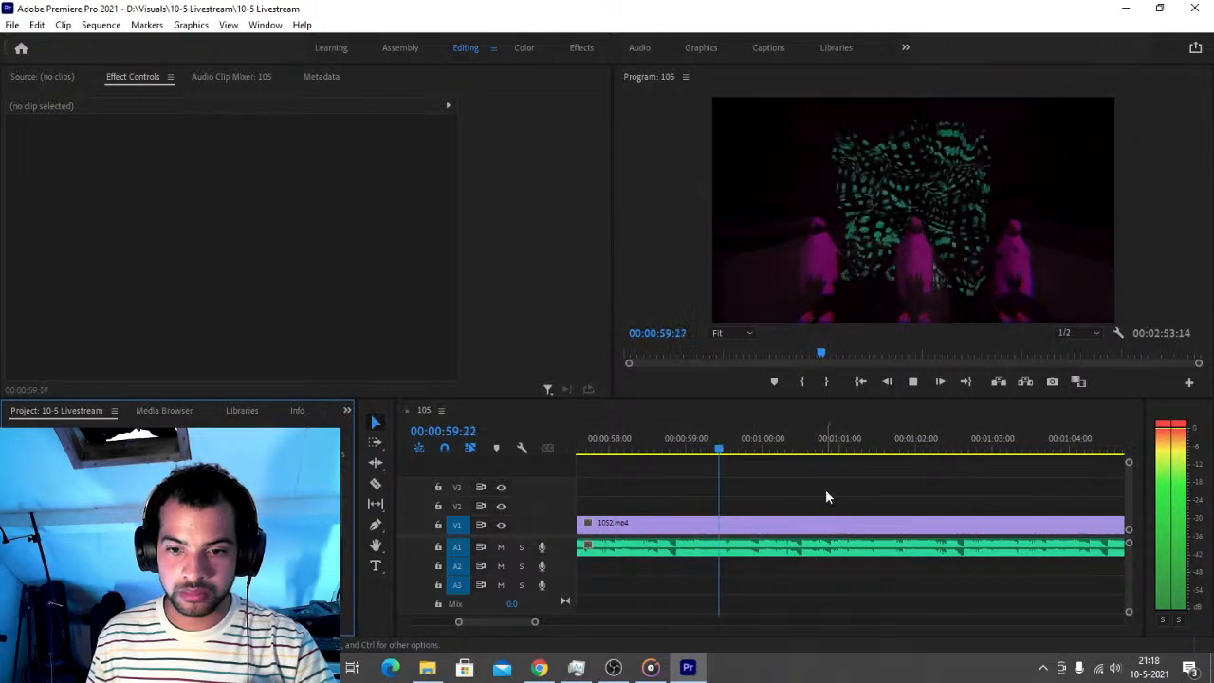
{"action": "key", "text": "space"}
{"action": "left_click_drag", "start_coordinate": [794, 453], "coordinate": [803, 458]}
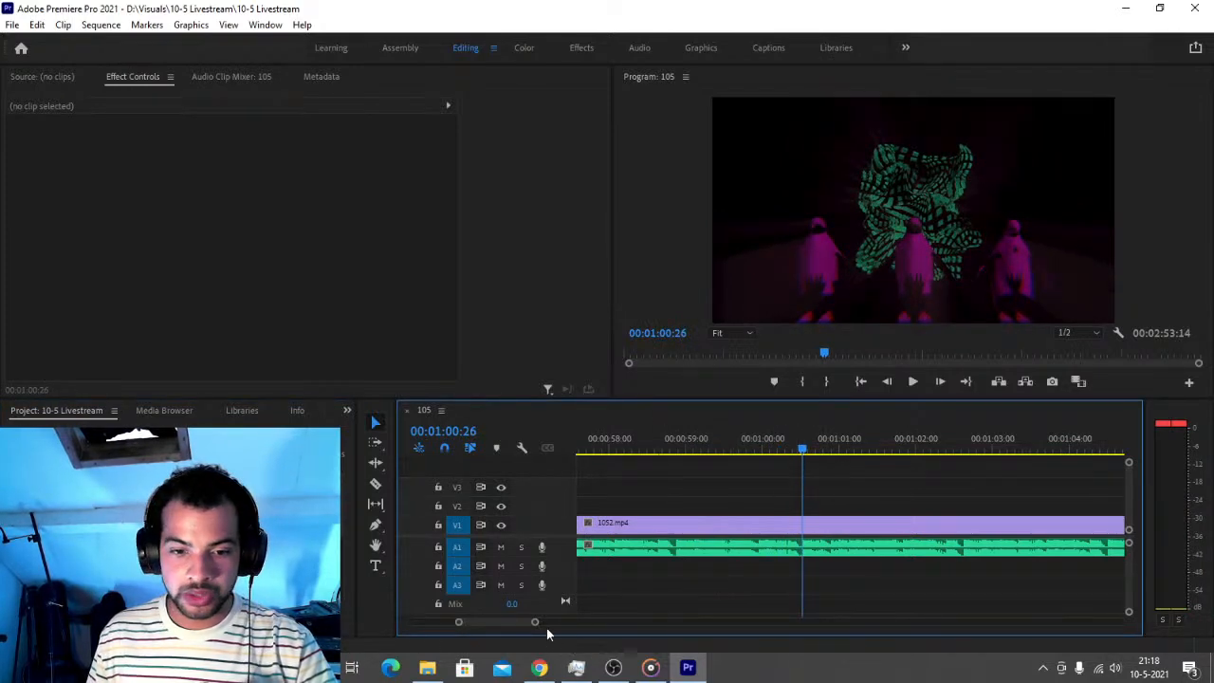
{"action": "key", "text": "c"}
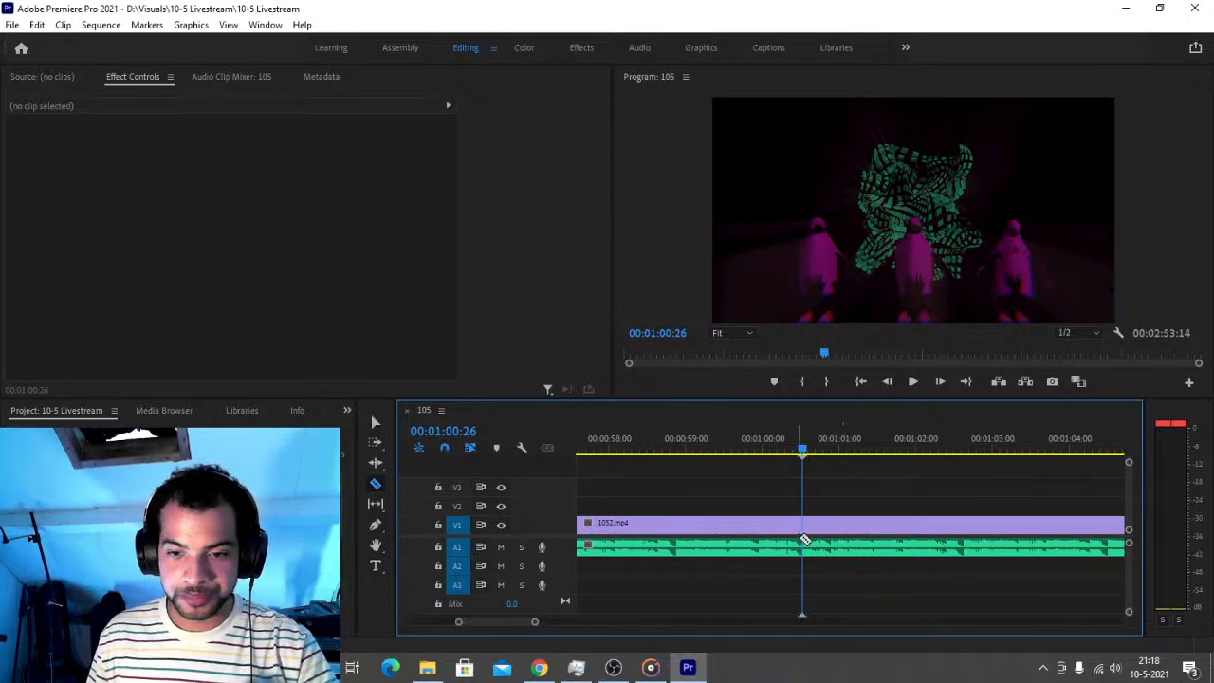
{"action": "left_click", "coordinate": [809, 524]}
{"action": "left_click_drag", "start_coordinate": [535, 625], "coordinate": [593, 623]}
{"action": "left_click", "coordinate": [692, 450]}
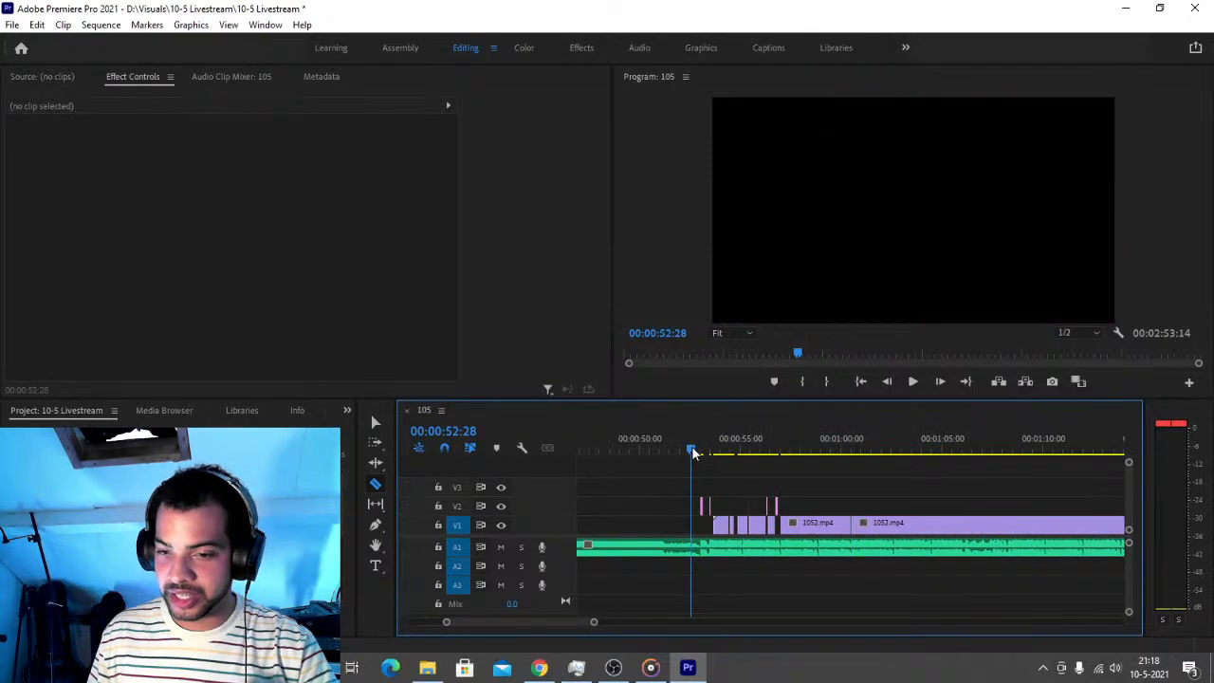
{"action": "key", "text": "v"}
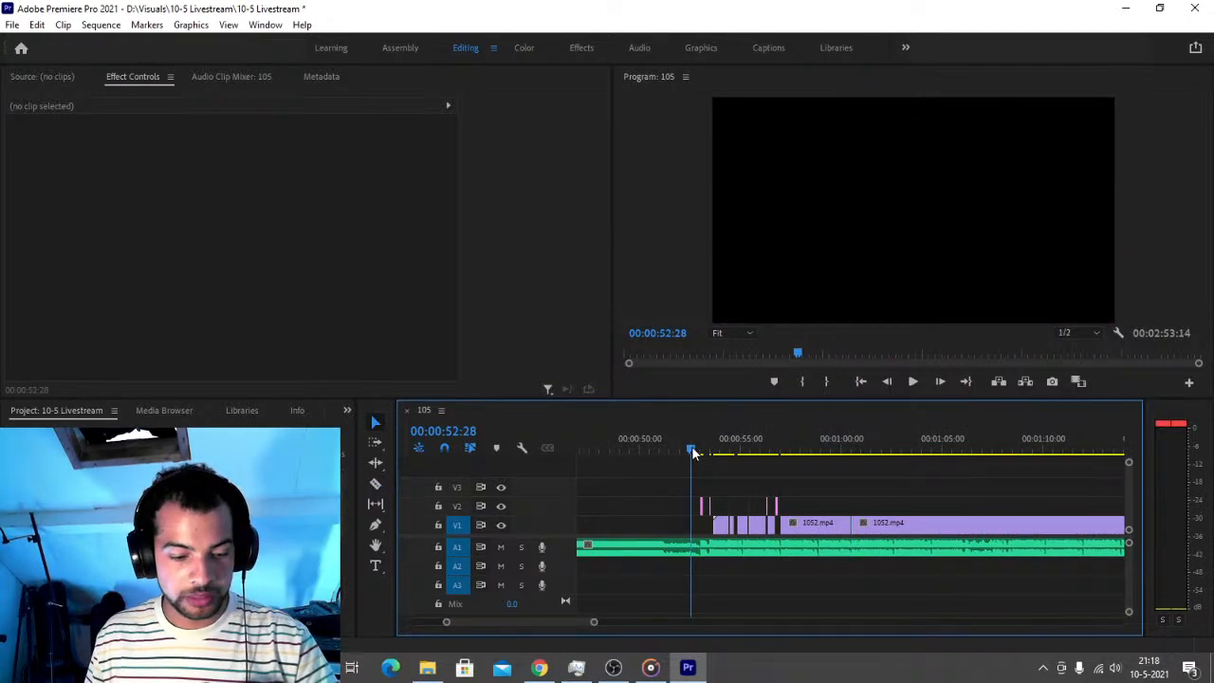
{"action": "key", "text": "ctrl+s"}
Place 1053.mp4 from the 10-5 Livestream folder on V2, starting at the cut in 1052.mp4, and save the project
{"action": "key", "text": "super+Tab"}
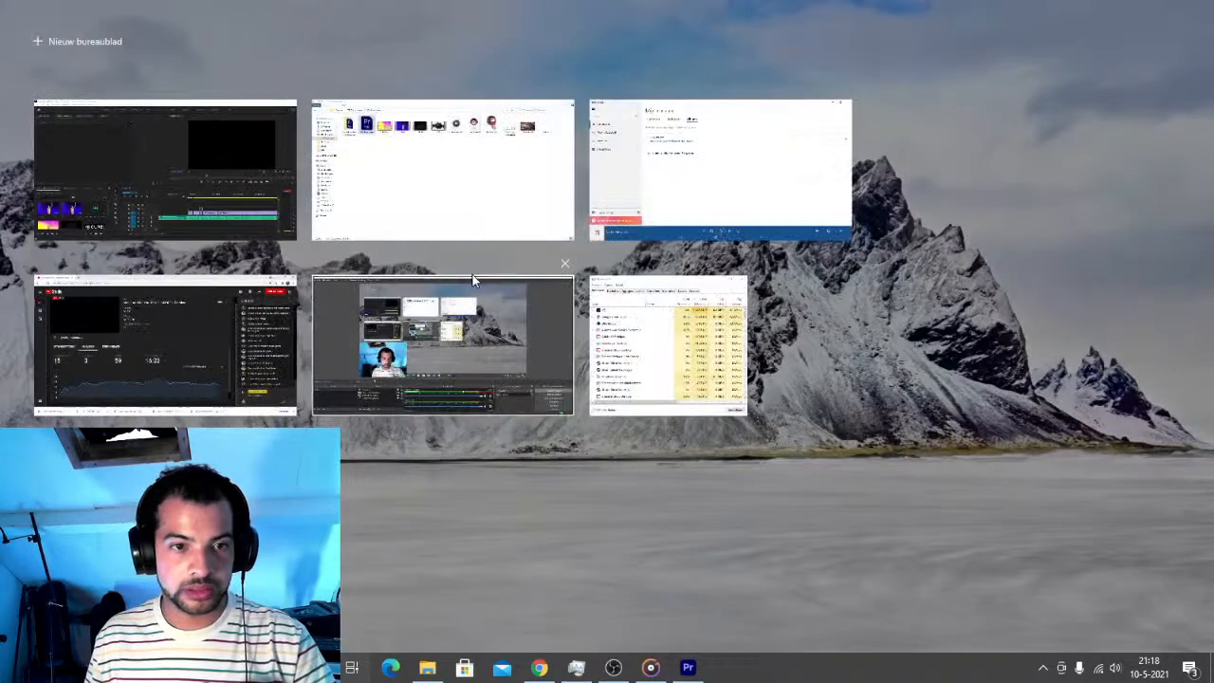
{"action": "left_click", "coordinate": [461, 190]}
{"action": "left_click_drag", "start_coordinate": [585, 121], "coordinate": [845, 496]}
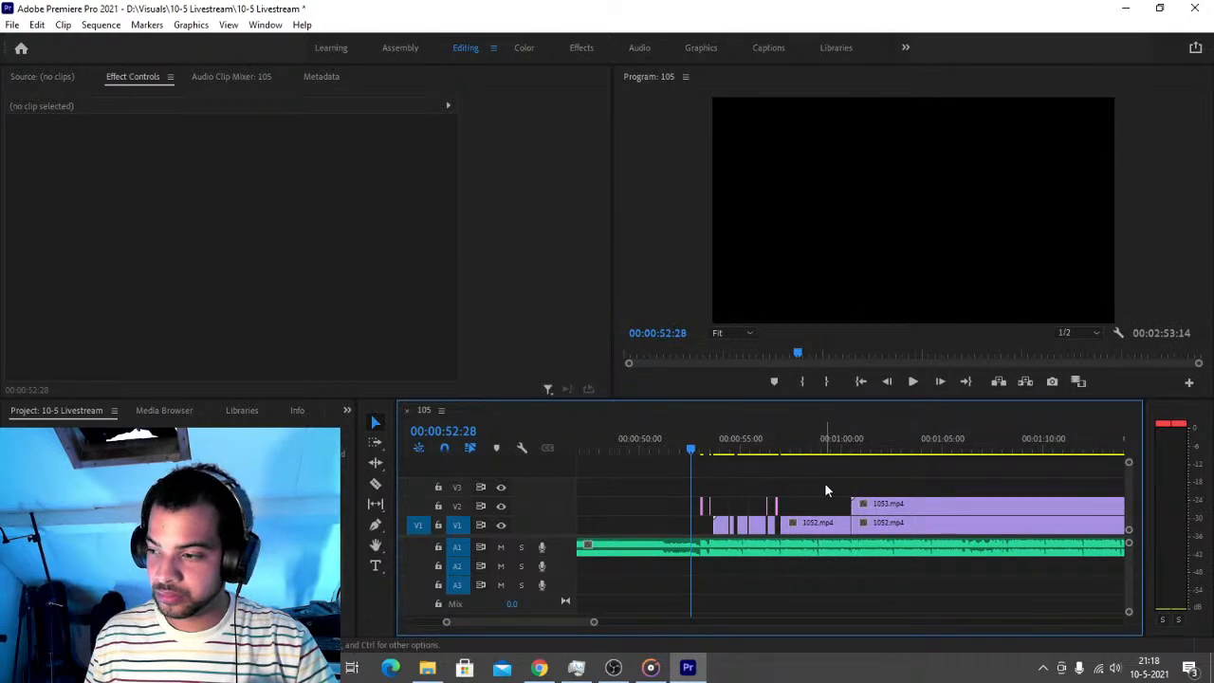
{"action": "key", "text": "space"}
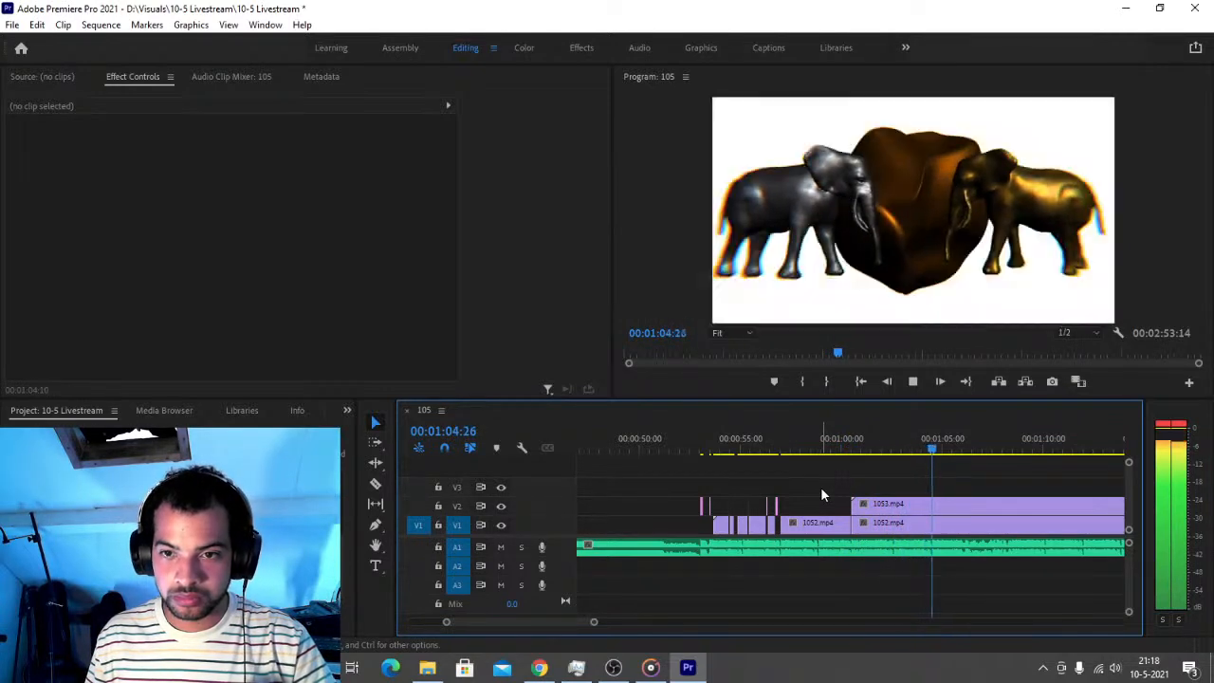
{"action": "key", "text": "space"}
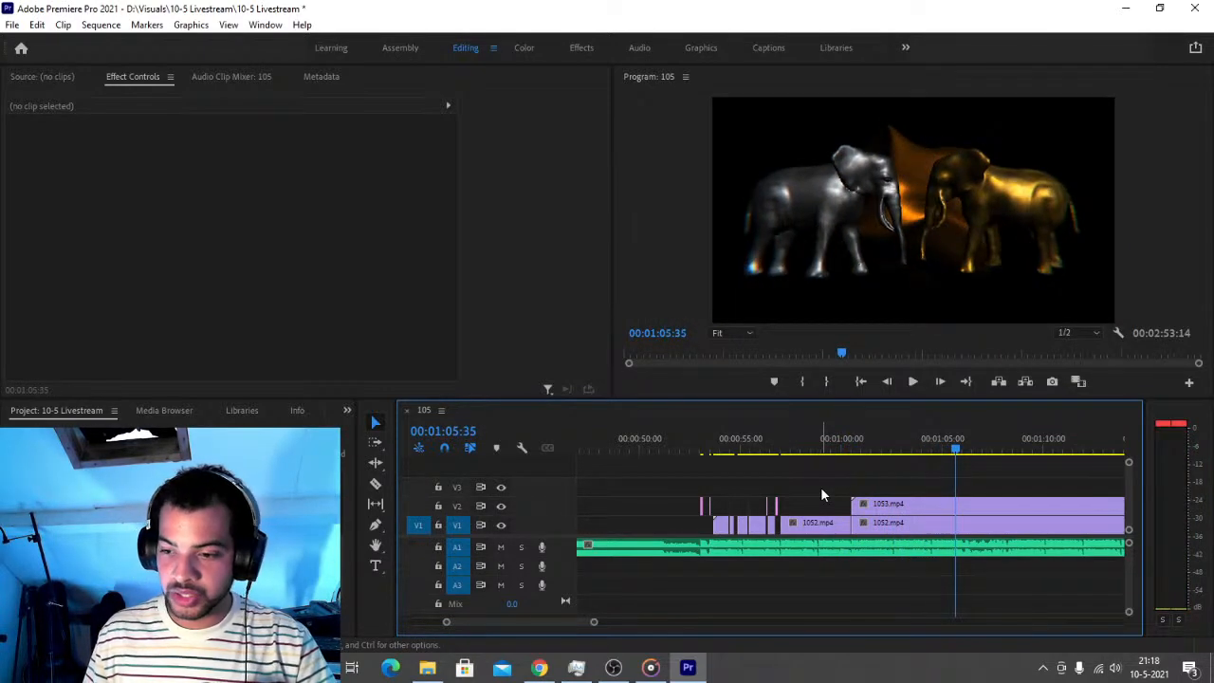
{"action": "key", "text": "ctrl+s"}
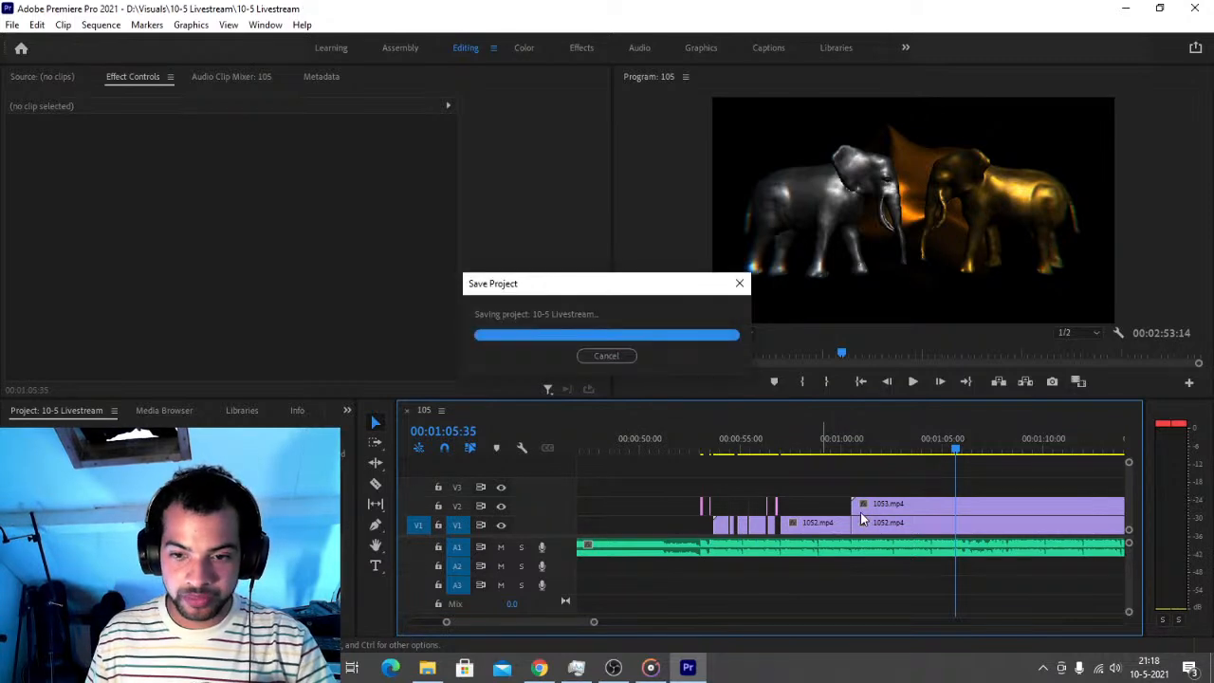
Cut a short piece off the start of 1053.mp4 and move it earlier on V2 to 00:00:54:25, above the short 1052.mp4 clip
{"action": "left_click", "coordinate": [866, 507]}
{"action": "key", "text": "c"}
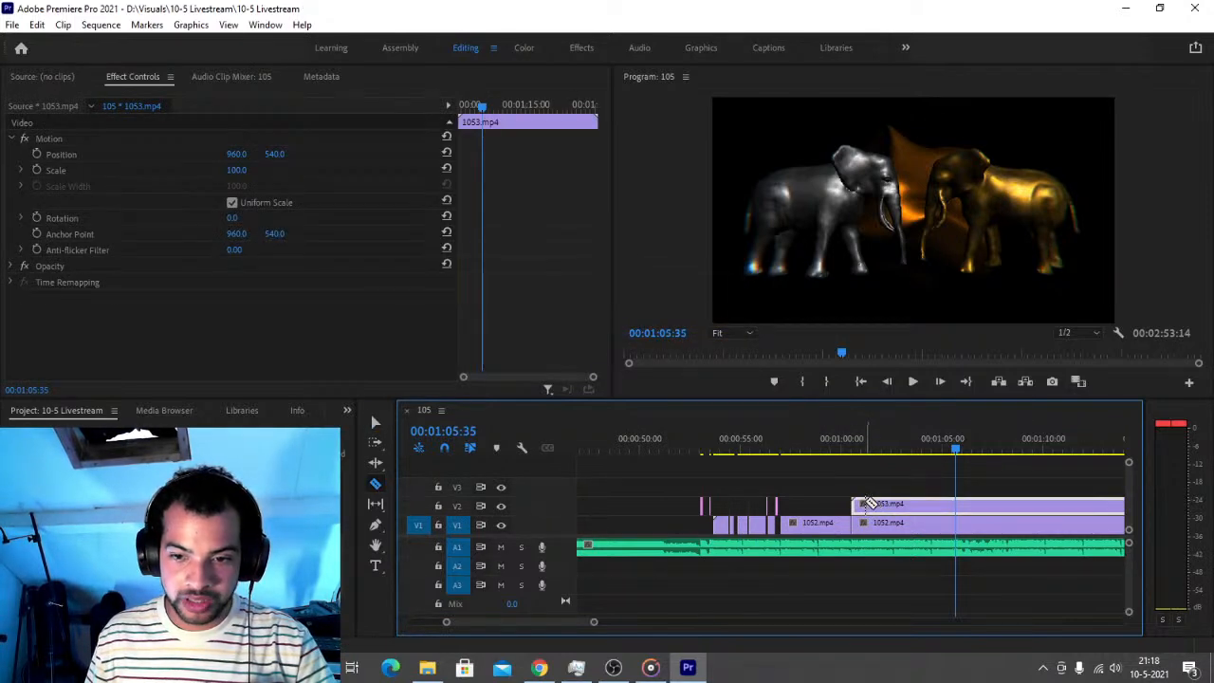
{"action": "left_click", "coordinate": [862, 504]}
{"action": "key", "text": "v"}
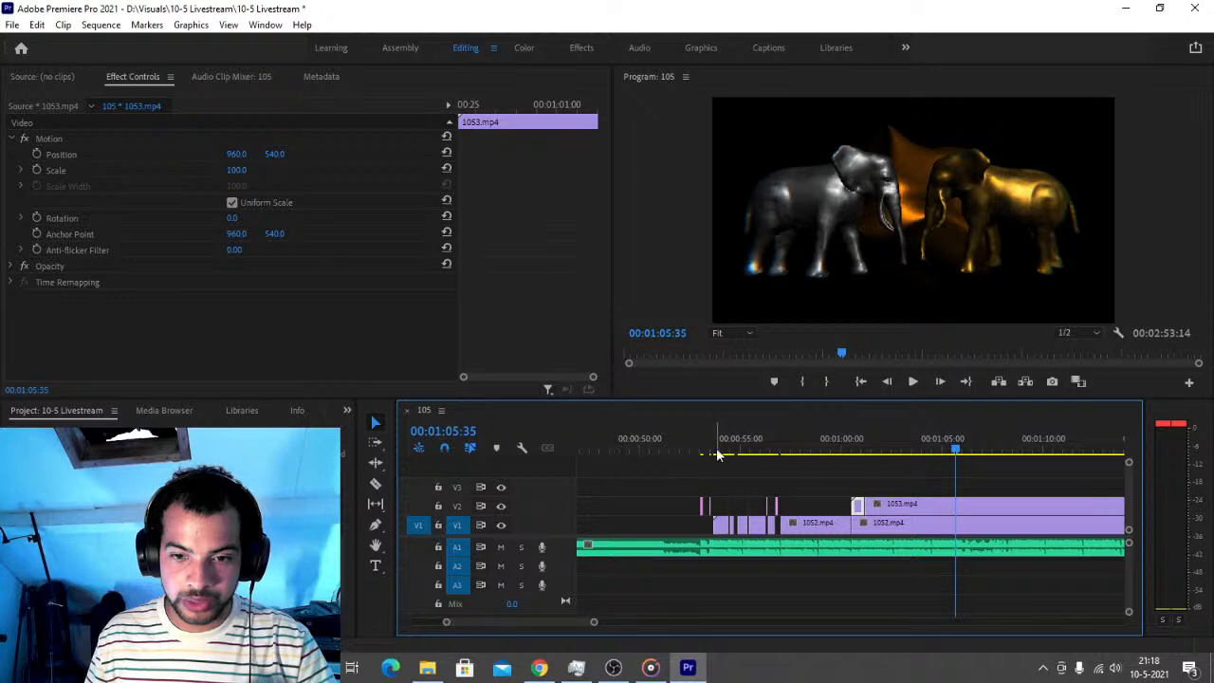
{"action": "left_click_drag", "start_coordinate": [593, 622], "coordinate": [551, 624]}
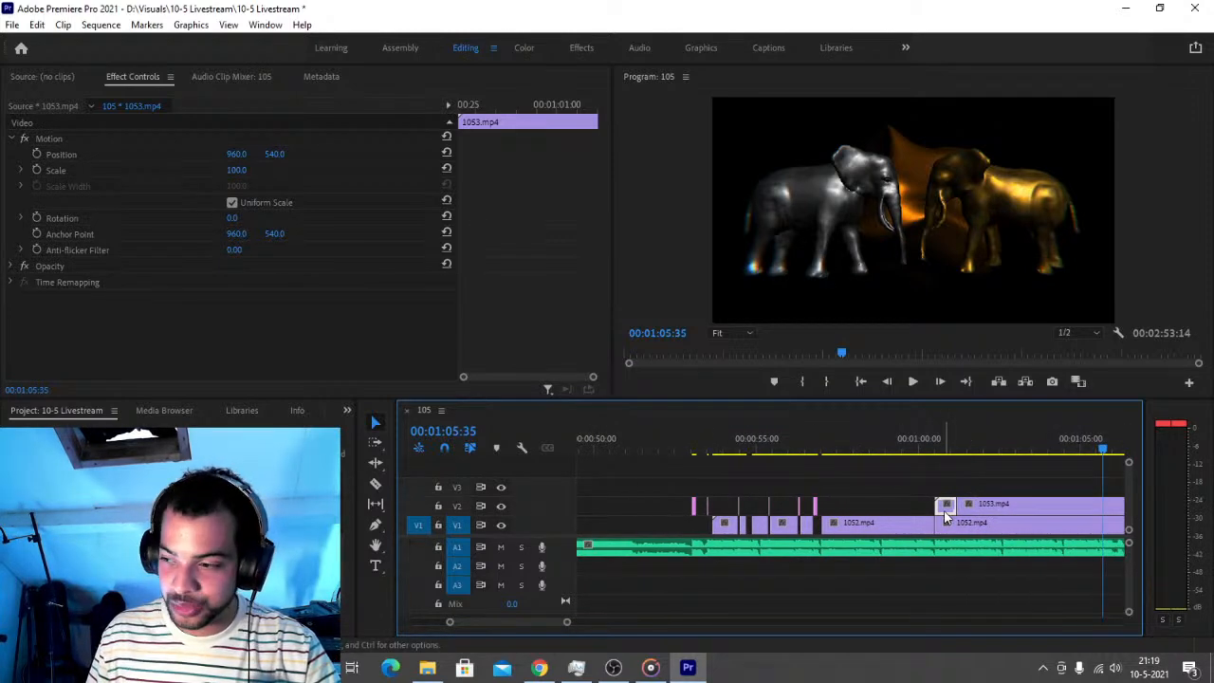
{"action": "left_click_drag", "start_coordinate": [944, 510], "coordinate": [758, 513]}
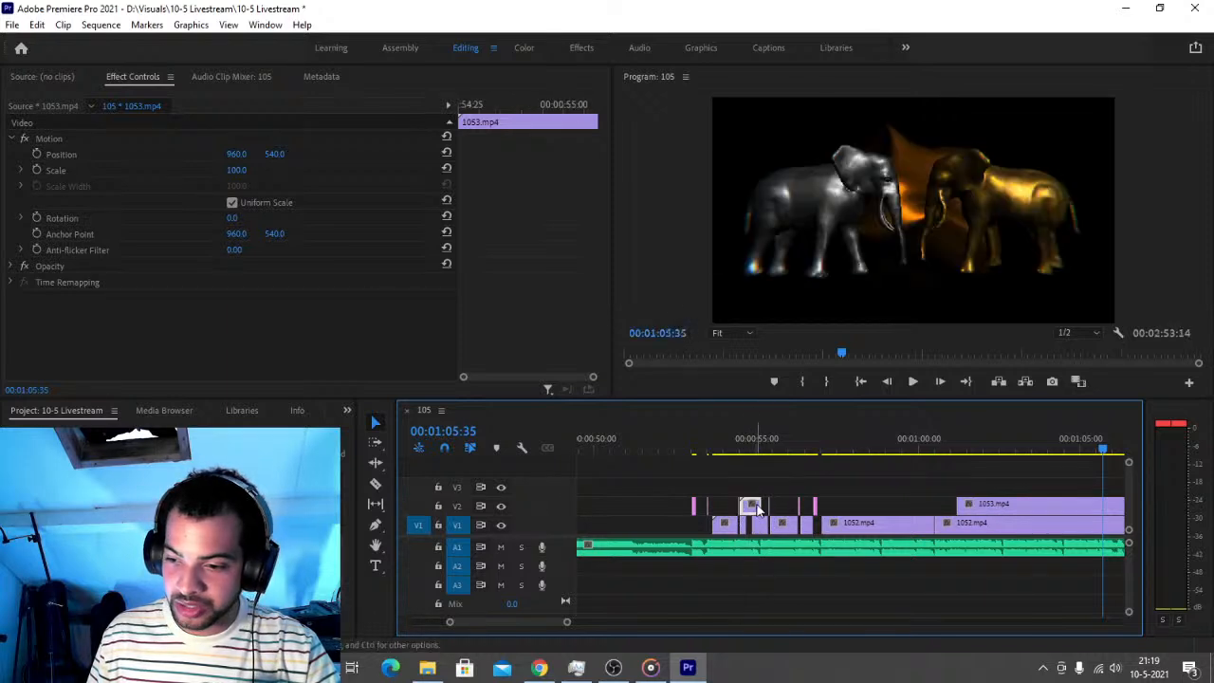
Trim the moved 1053.mp4 piece to the end of the short 1052.mp4 clip beneath it at about 00:00:54:34 and preview the section
{"action": "mouse_move", "coordinate": [568, 623]}
{"action": "left_mouse_down"}
{"action": "mouse_move", "coordinate": [609, 625]}
{"action": "mouse_move", "coordinate": [556, 630]}
{"action": "left_mouse_up"}
{"action": "left_click", "coordinate": [667, 449]}
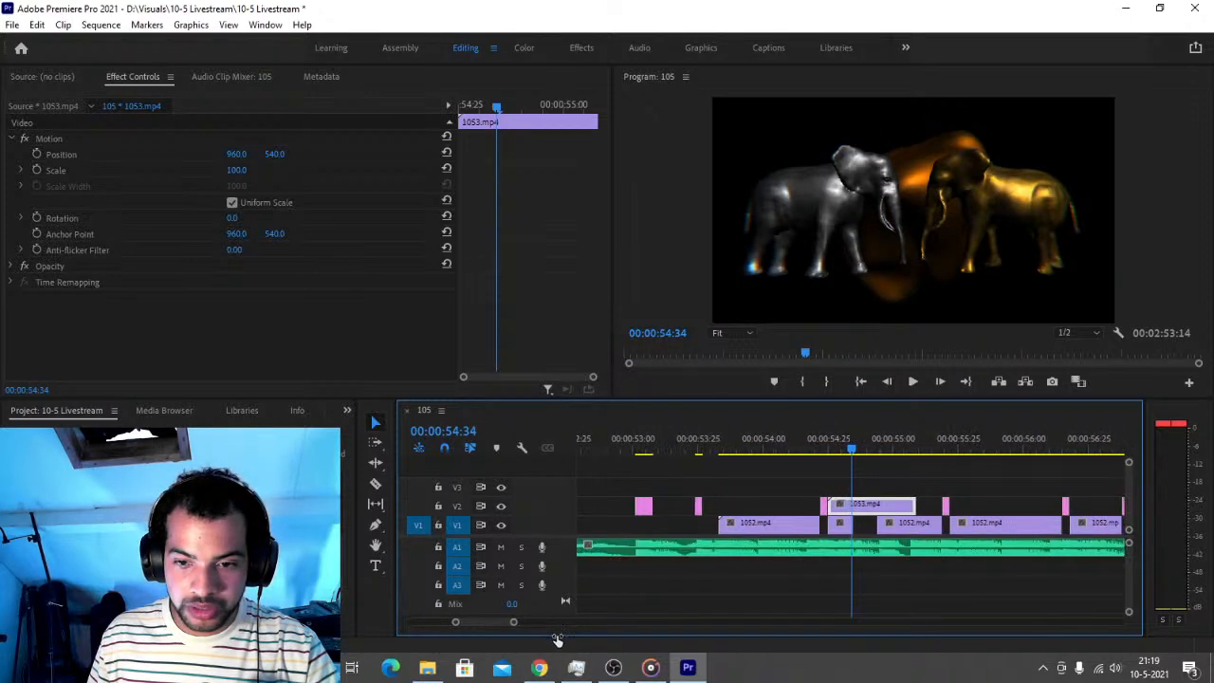
{"action": "left_click_drag", "start_coordinate": [913, 506], "coordinate": [847, 502]}
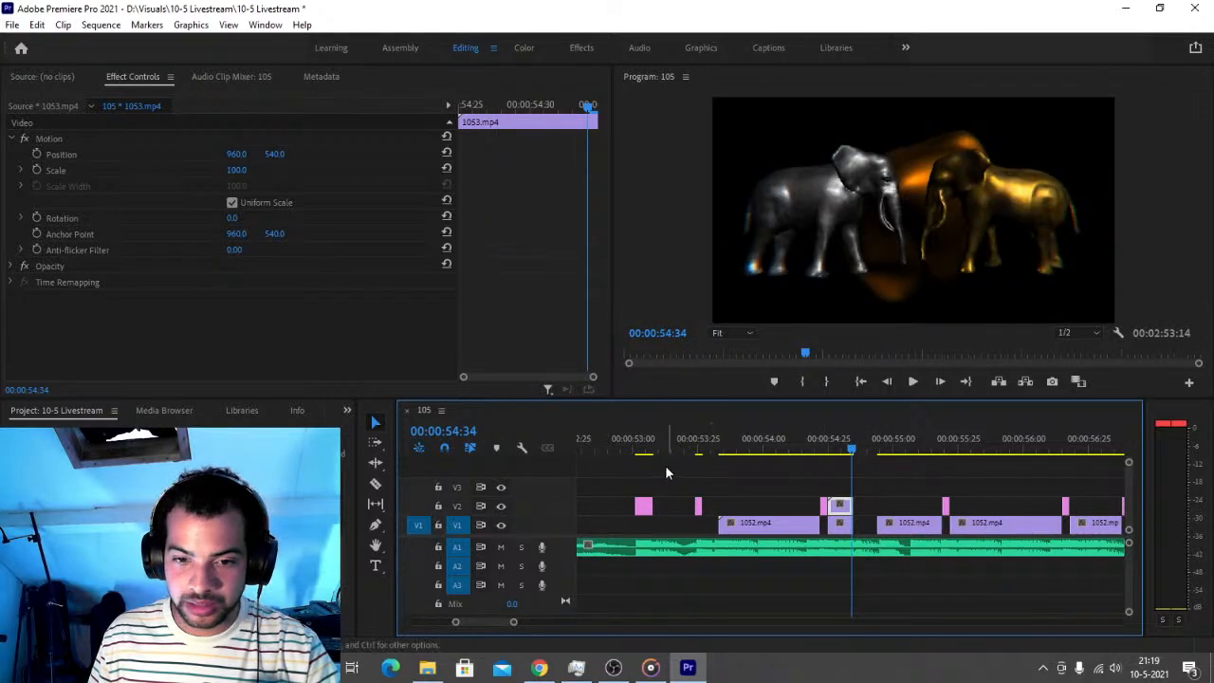
{"action": "left_click", "coordinate": [604, 450]}
{"action": "key", "text": "space"}
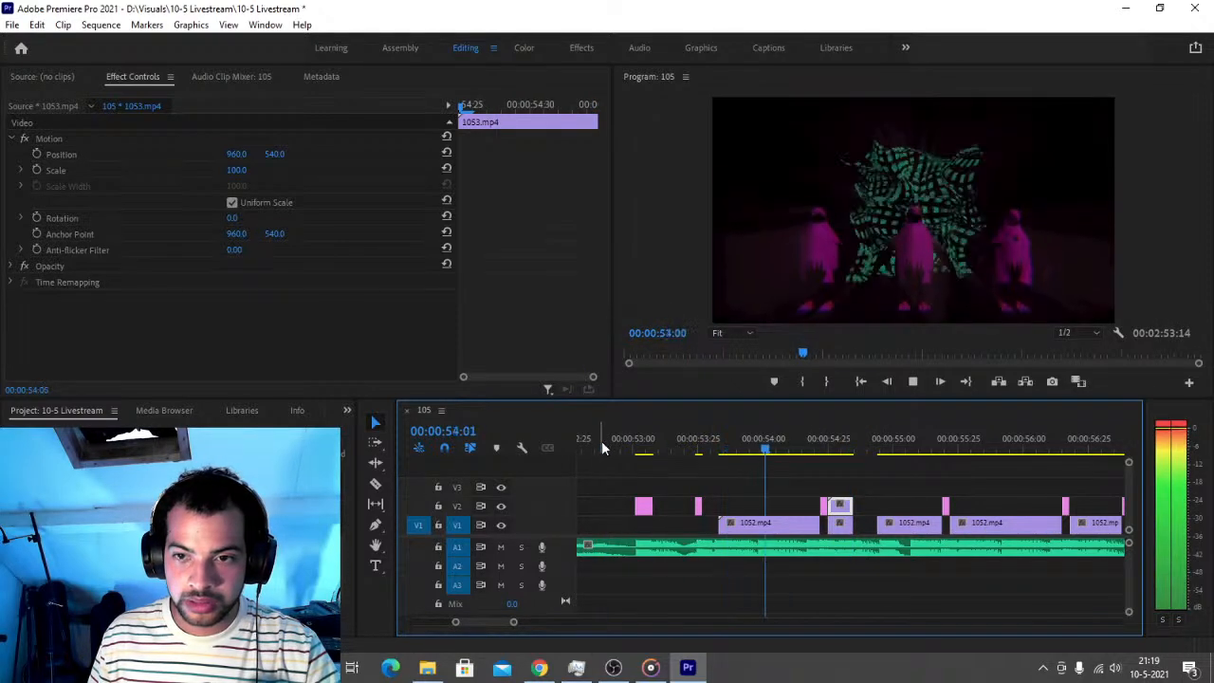
{"action": "key", "text": "space"}
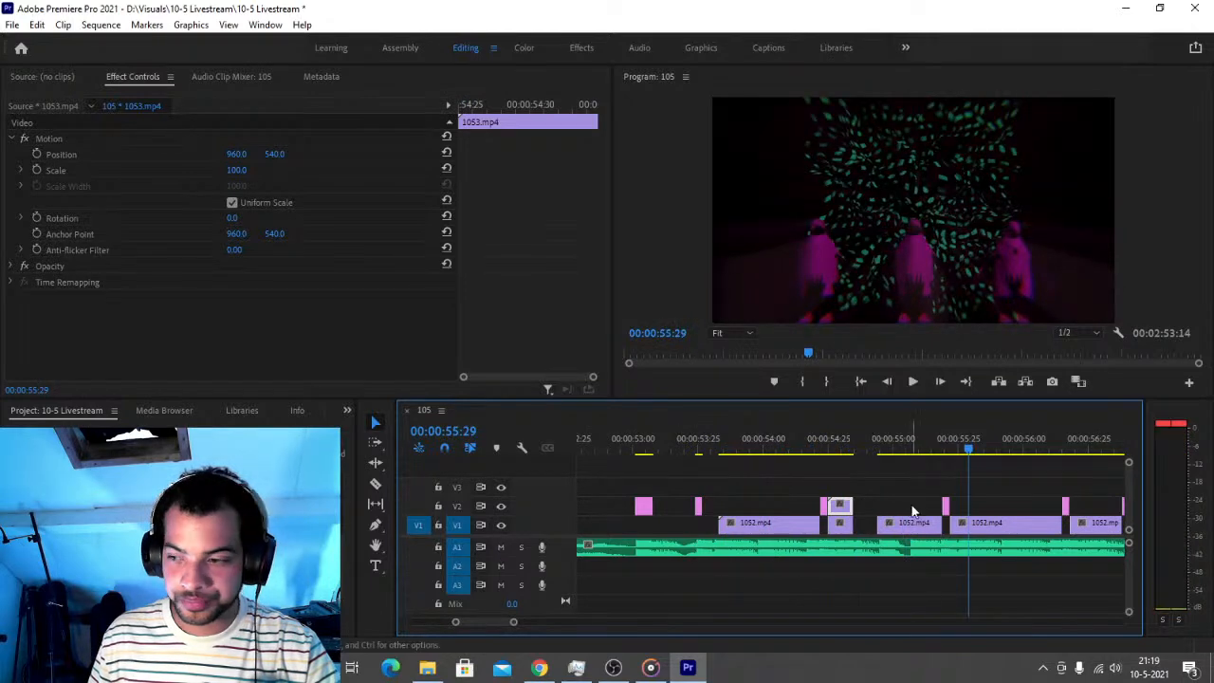
Duplicate the short 1053.mp4 piece on V2 to cover the 1052.mp4 clip from 00:00:55:22 to 00:00:56:14, and save the project
{"action": "left_click", "coordinate": [614, 451]}
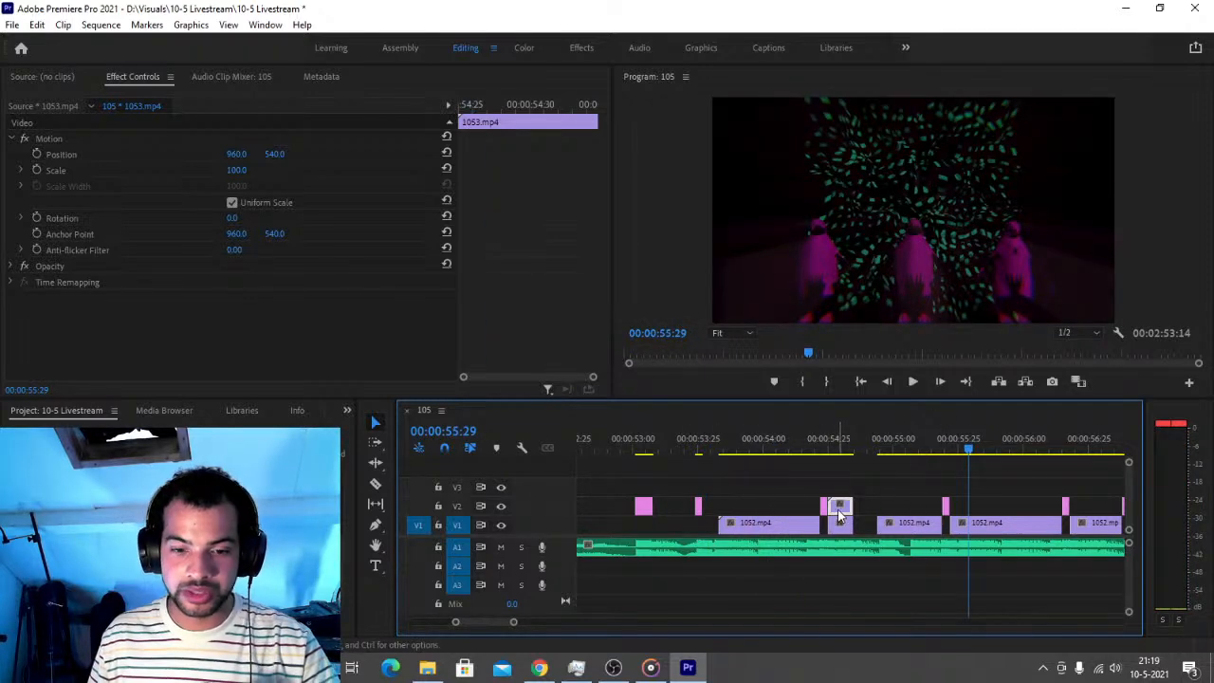
{"action": "left_click_drag", "start_coordinate": [839, 515], "coordinate": [1051, 513], "text": "alt"}
{"action": "key", "text": "ctrl+s"}
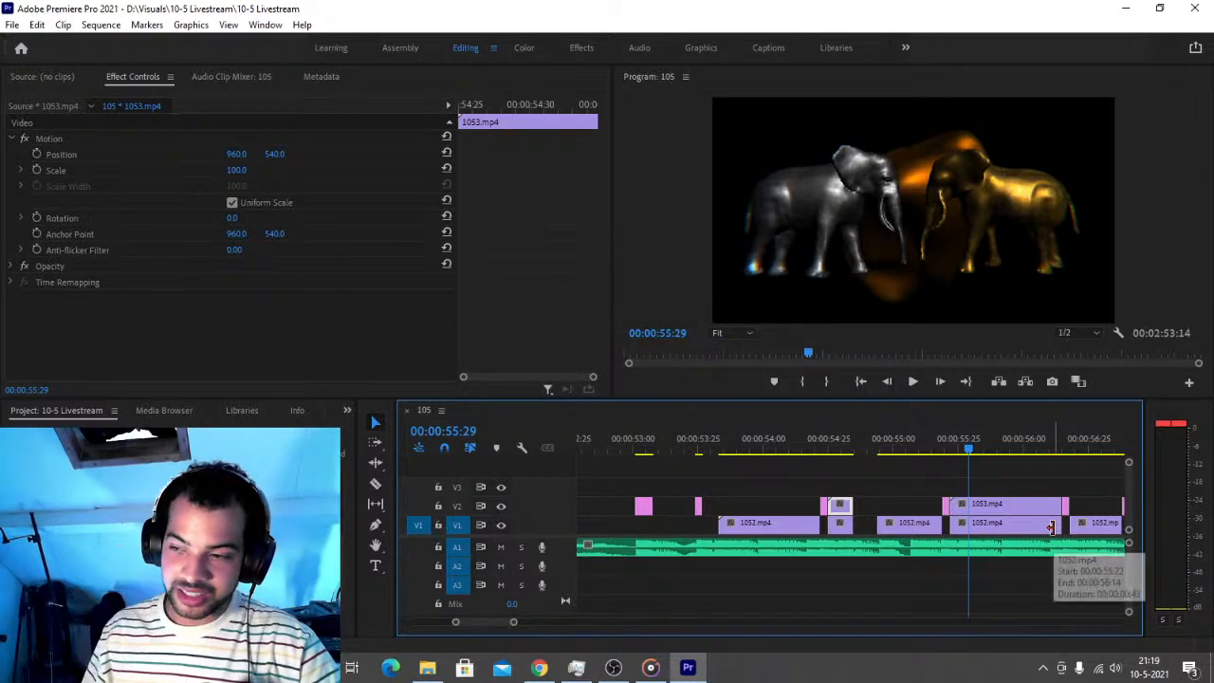
Play the edited section from 00:00:52:46 to check the elephant inserts, and save the project
{"action": "left_click", "coordinate": [623, 446]}
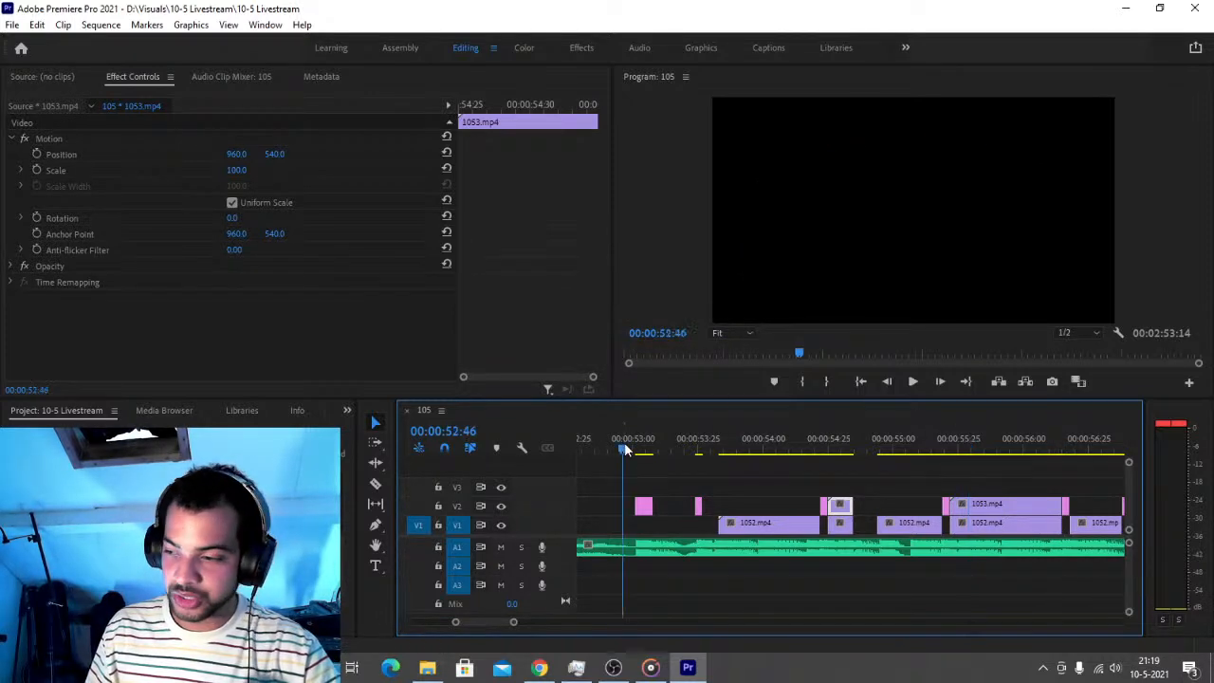
{"action": "key", "text": "space"}
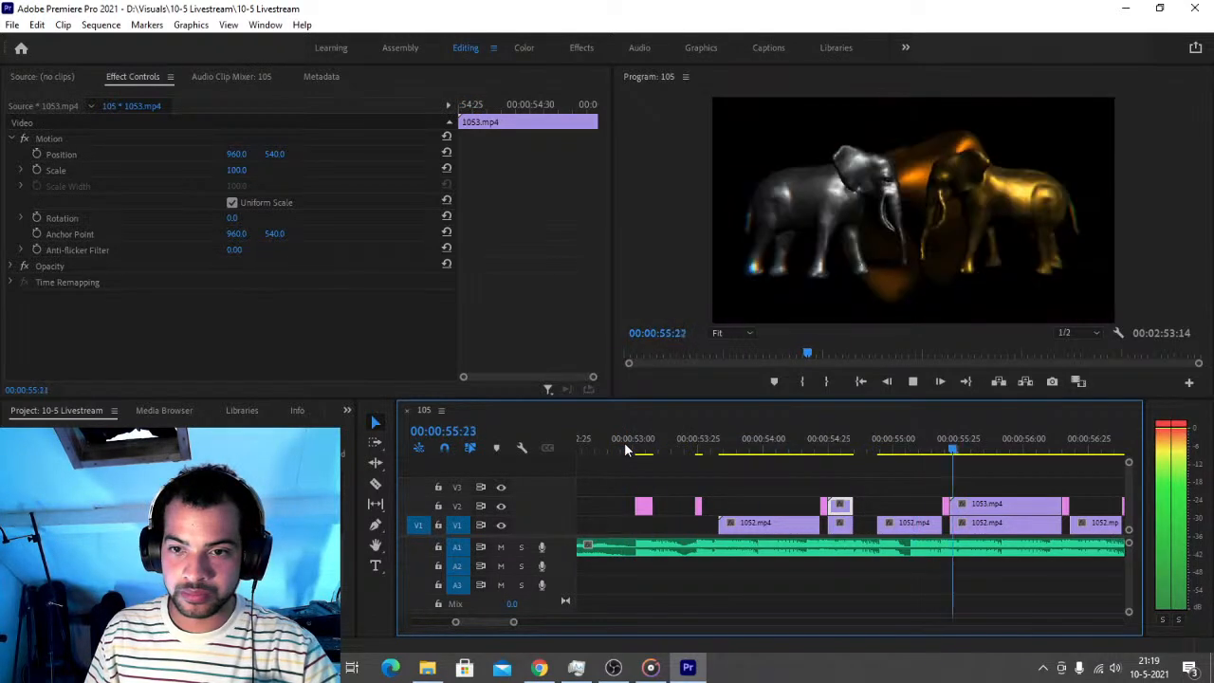
{"action": "key", "text": "space"}
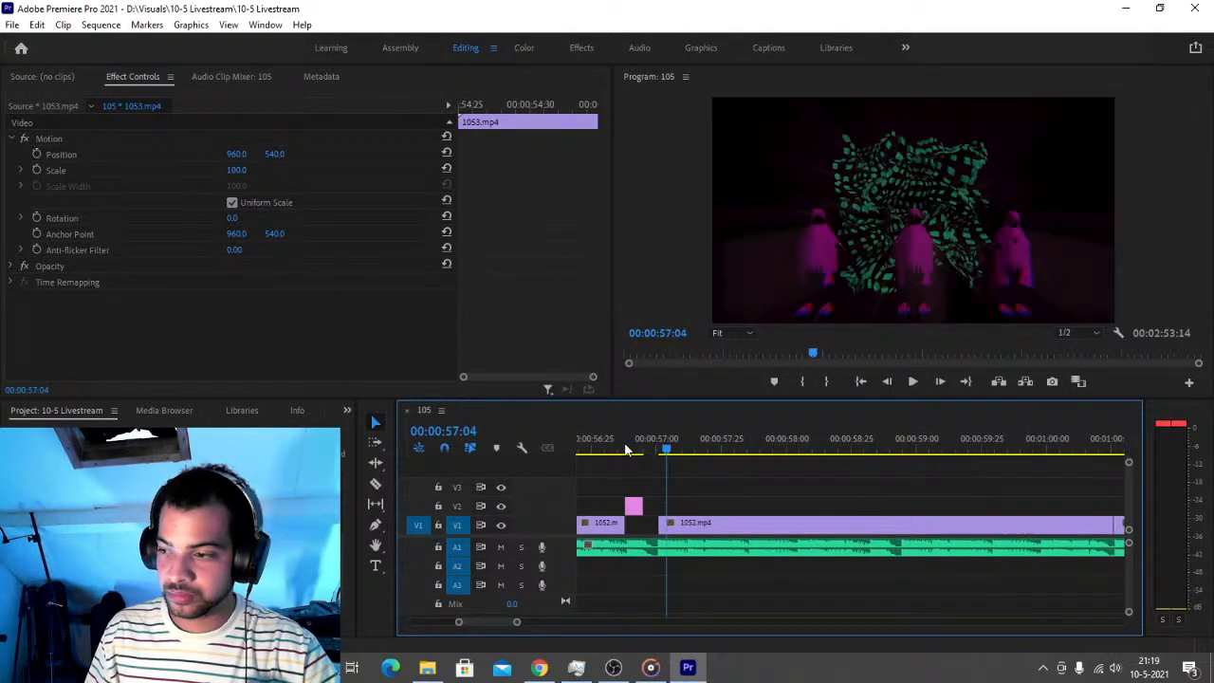
{"action": "key", "text": "ctrl+s"}
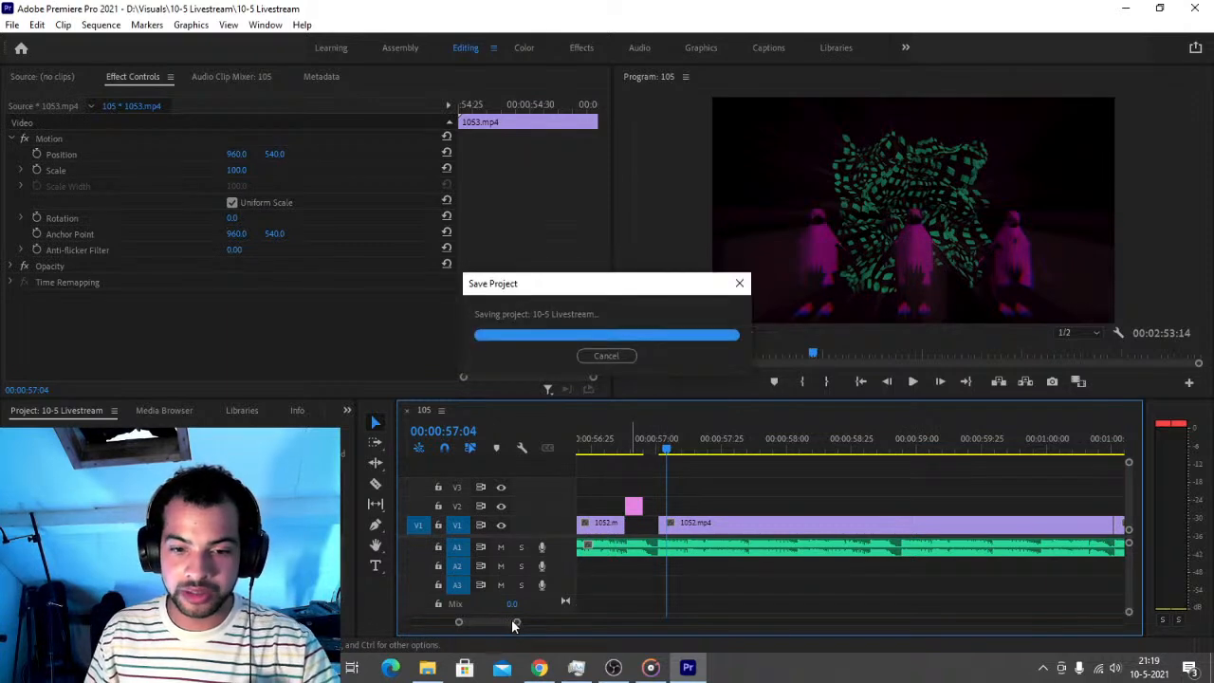
Play the edited section from about 00:00:52:25 to review the elephant inserts, and save the project
{"action": "scroll", "coordinate": [519, 624], "scroll_direction": "up", "scroll_amount": 2}
{"action": "left_click_drag", "start_coordinate": [519, 621], "coordinate": [558, 629]}
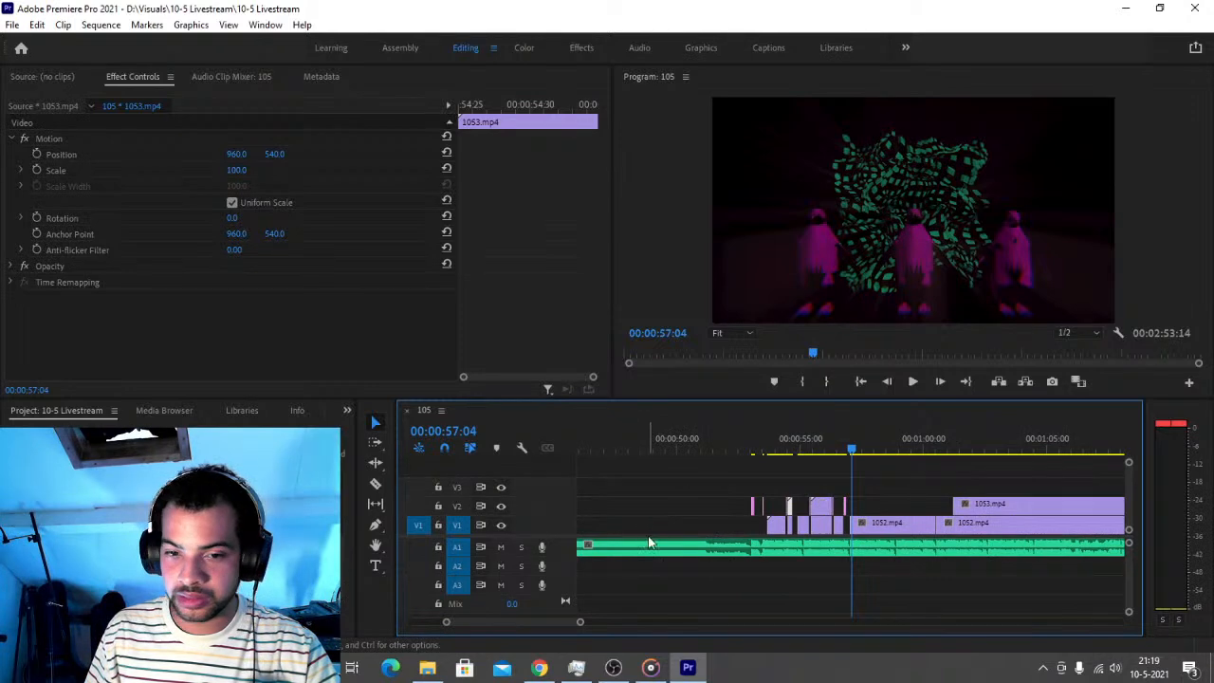
{"action": "left_click", "coordinate": [739, 442]}
{"action": "key", "text": "space"}
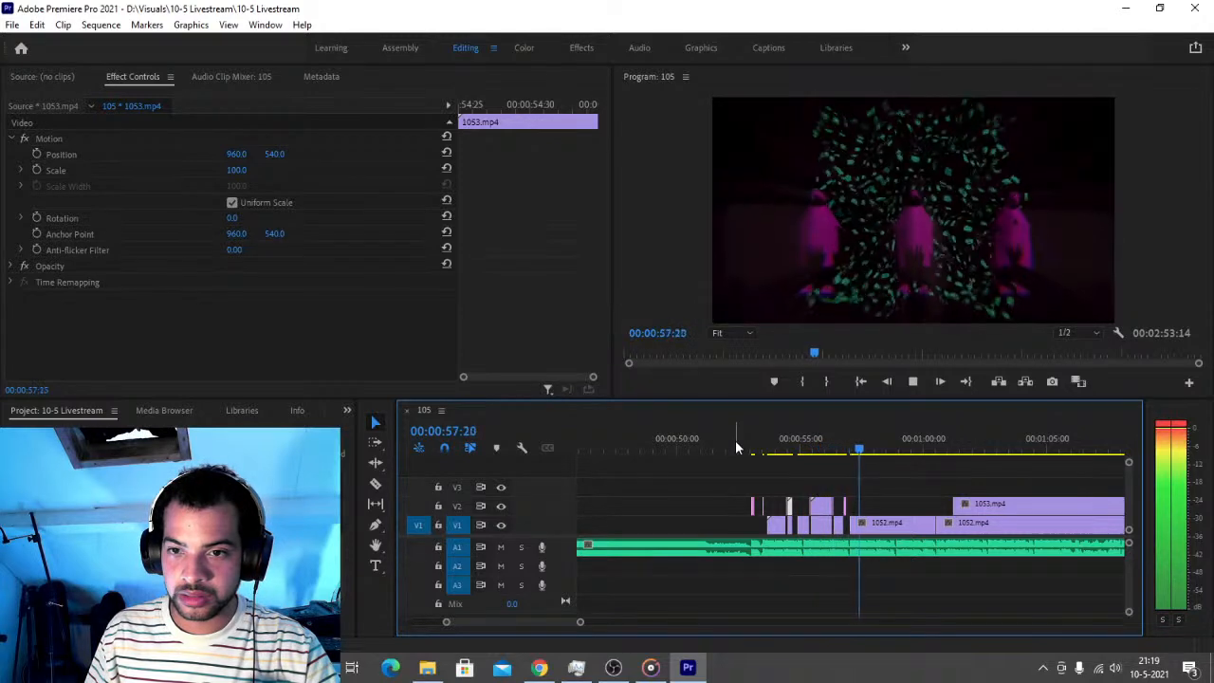
{"action": "key", "text": "space"}
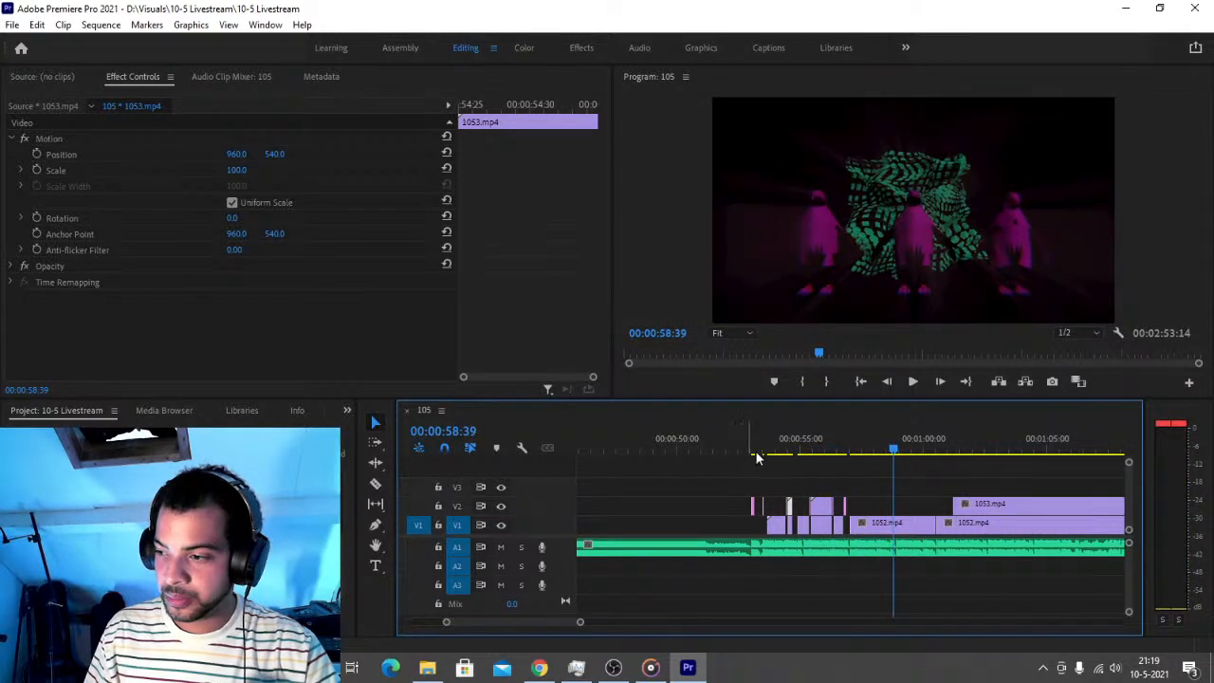
{"action": "key", "text": "ctrl+s"}
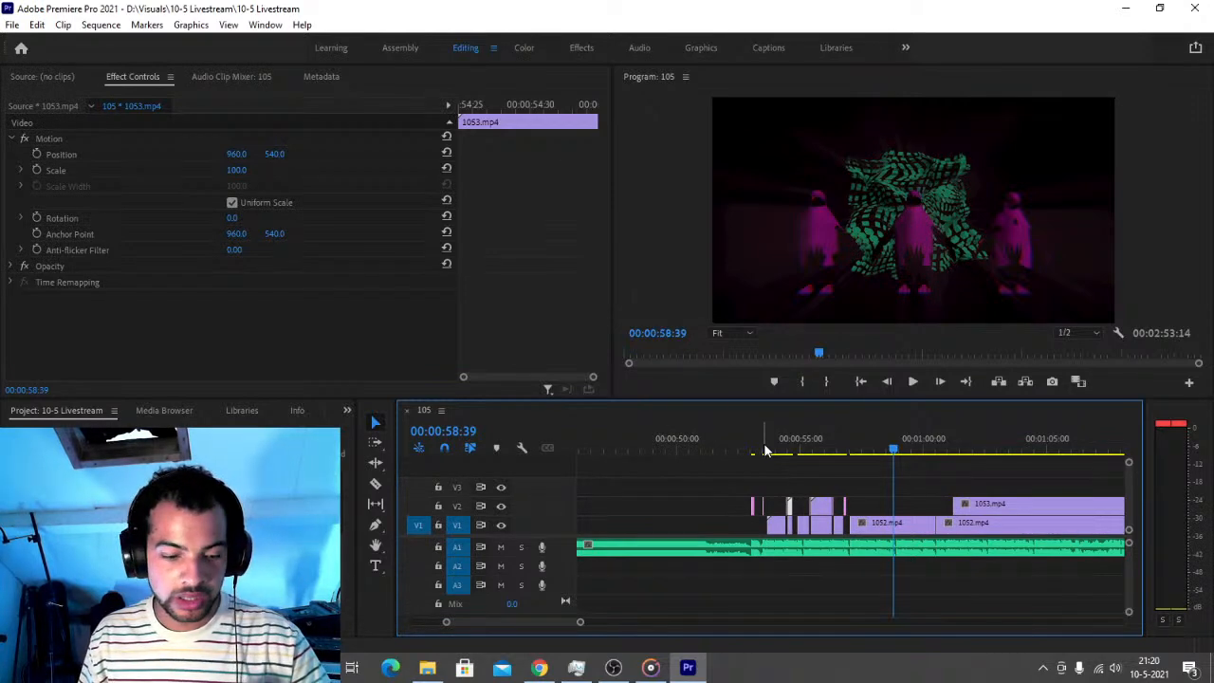
Undo the moved and duplicated 1053.mp4 inserts on V2 and replay the section from 00:00:52:19
{"action": "key", "text": "ctrl+z"}
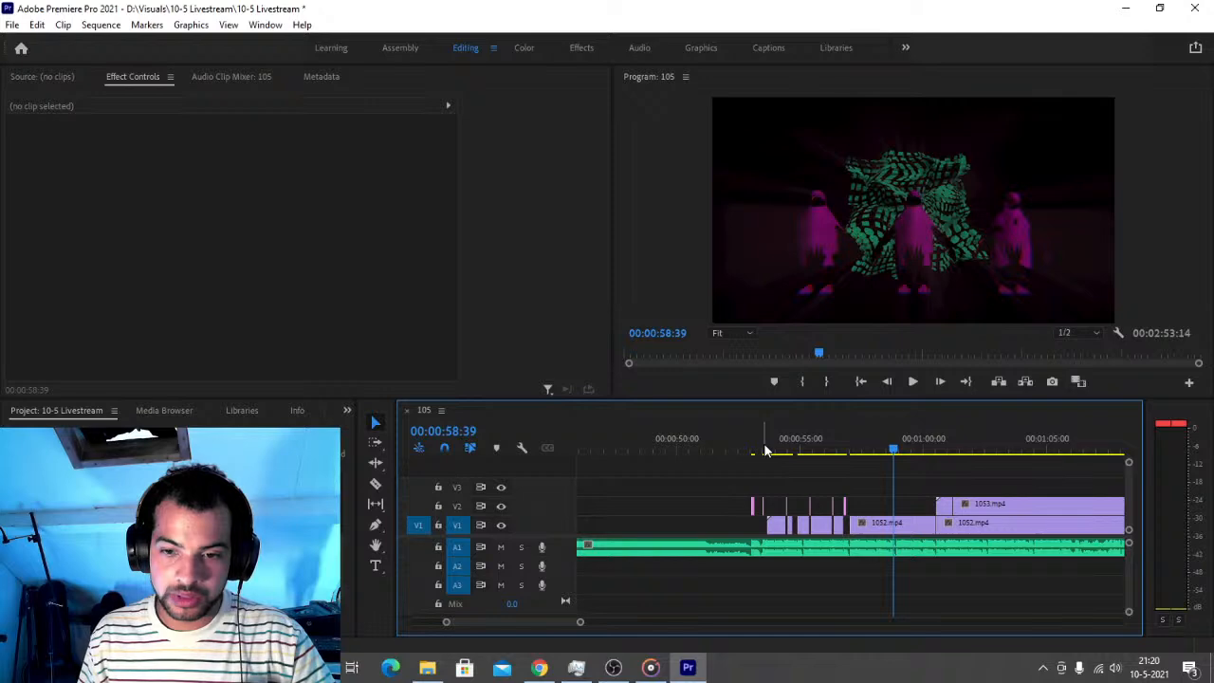
{"action": "left_click", "coordinate": [737, 452]}
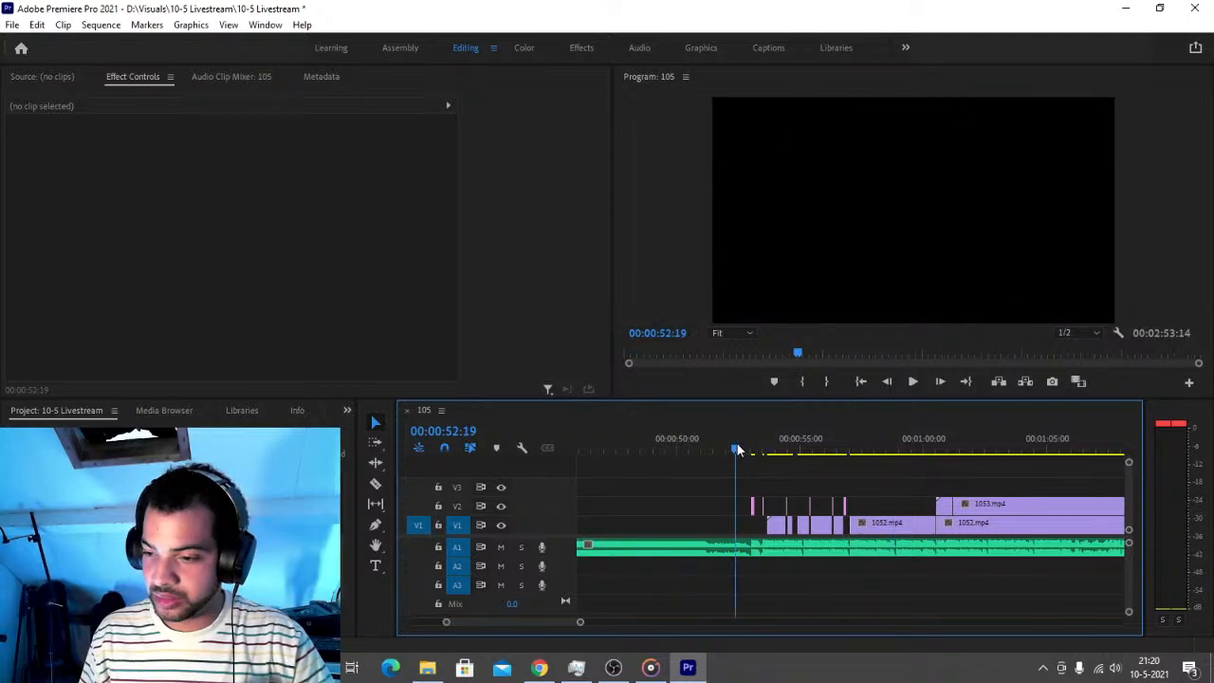
{"action": "key", "text": "space"}
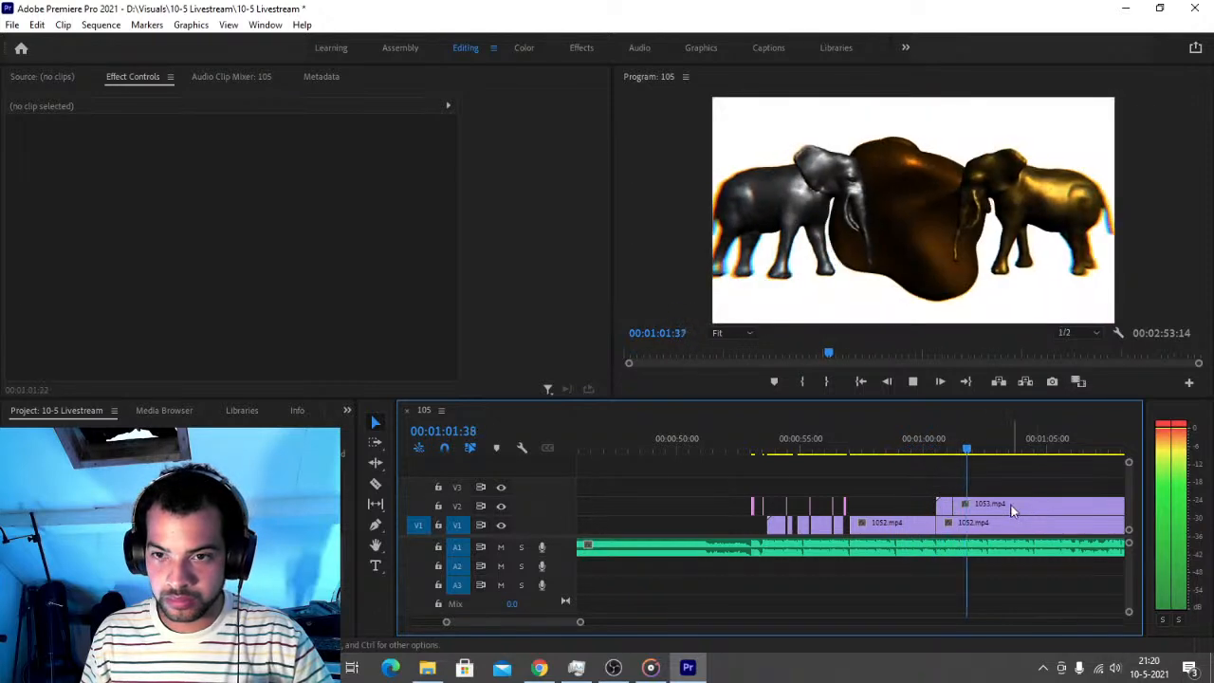
{"action": "key", "text": "space"}
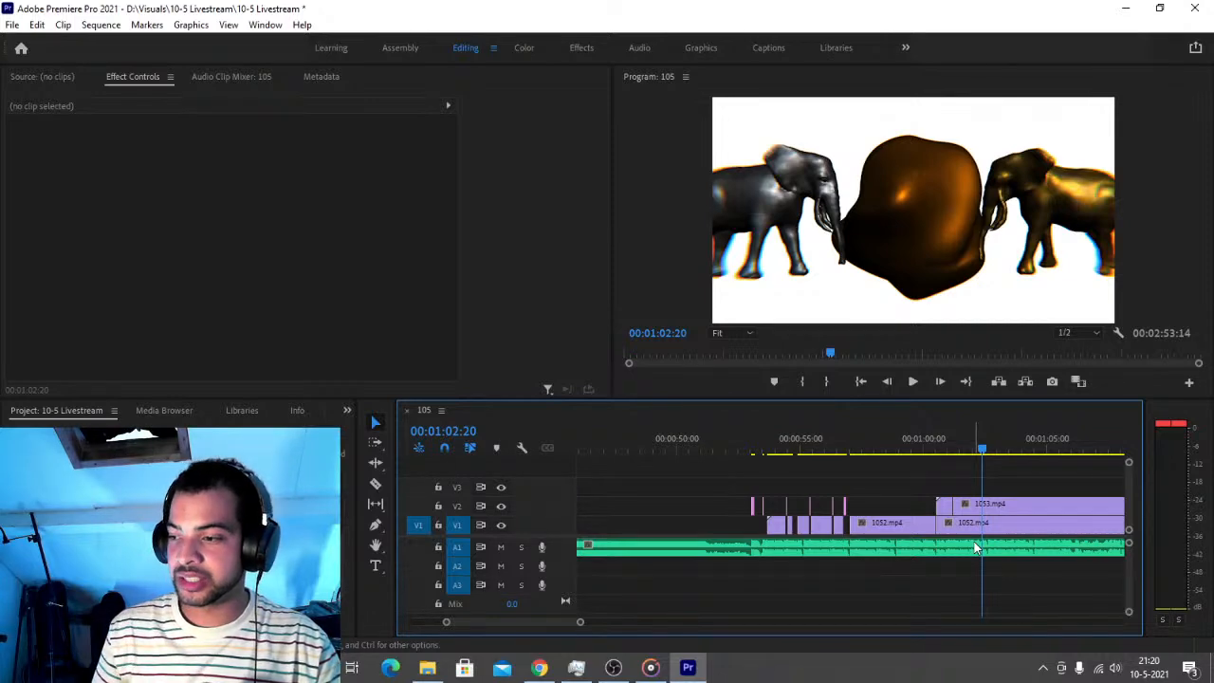
Delete the long 1052.mp4 clip on V1 and the long 1053.mp4 clip above it, both running past 00:01:02:20
{"action": "left_click", "coordinate": [992, 524]}
{"action": "key", "text": "Delete"}
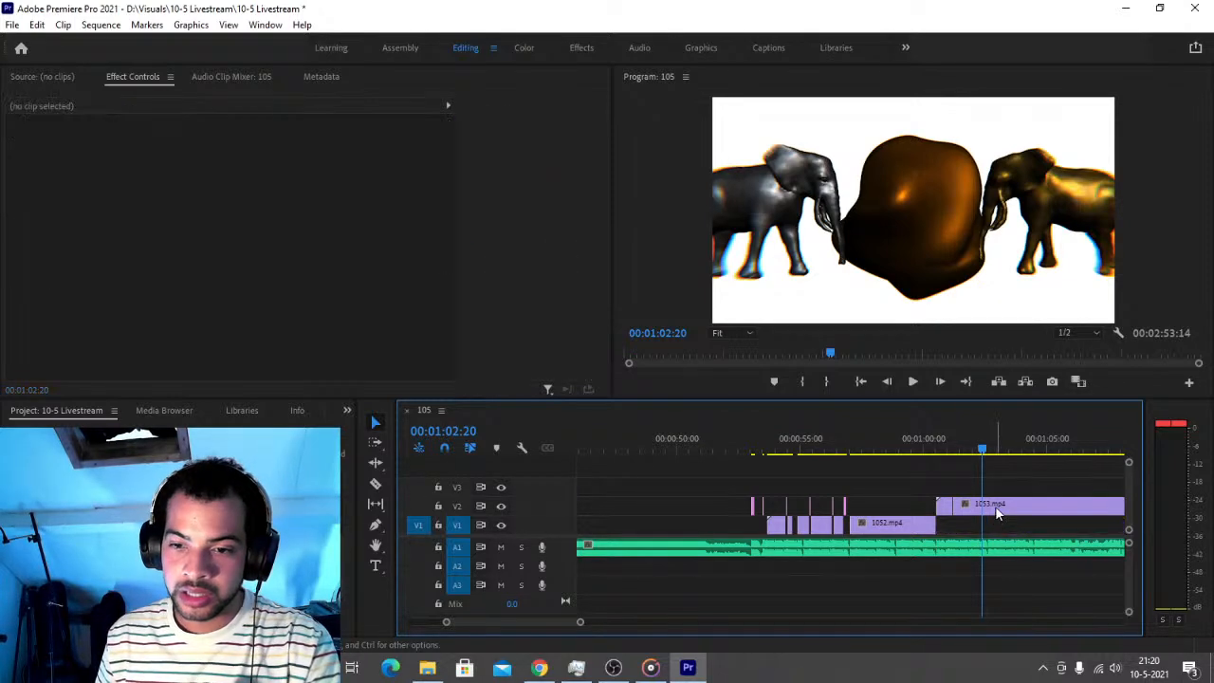
{"action": "left_click", "coordinate": [995, 506]}
{"action": "key", "text": "Delete"}
Play from 00:00:52:39 and trim the end of the short 1052.mp4 clip on V1 to 00:00:56:30
{"action": "left_click", "coordinate": [748, 442]}
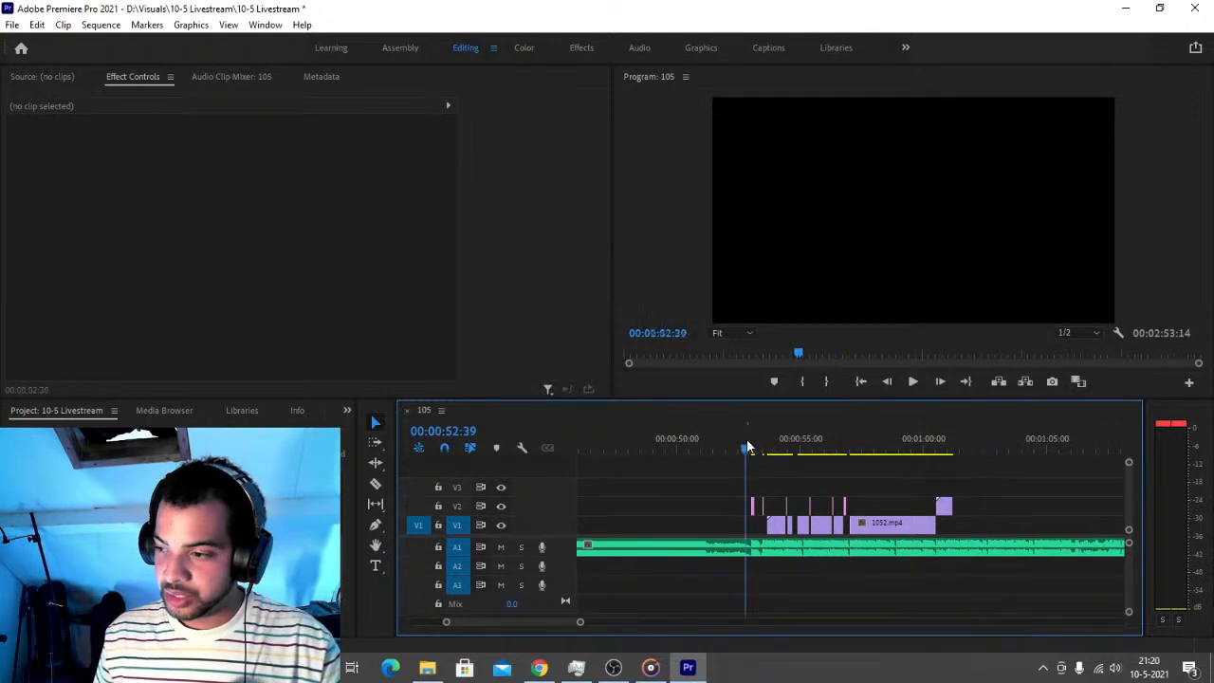
{"action": "left_click_drag", "start_coordinate": [578, 623], "coordinate": [548, 641]}
{"action": "key", "text": "space"}
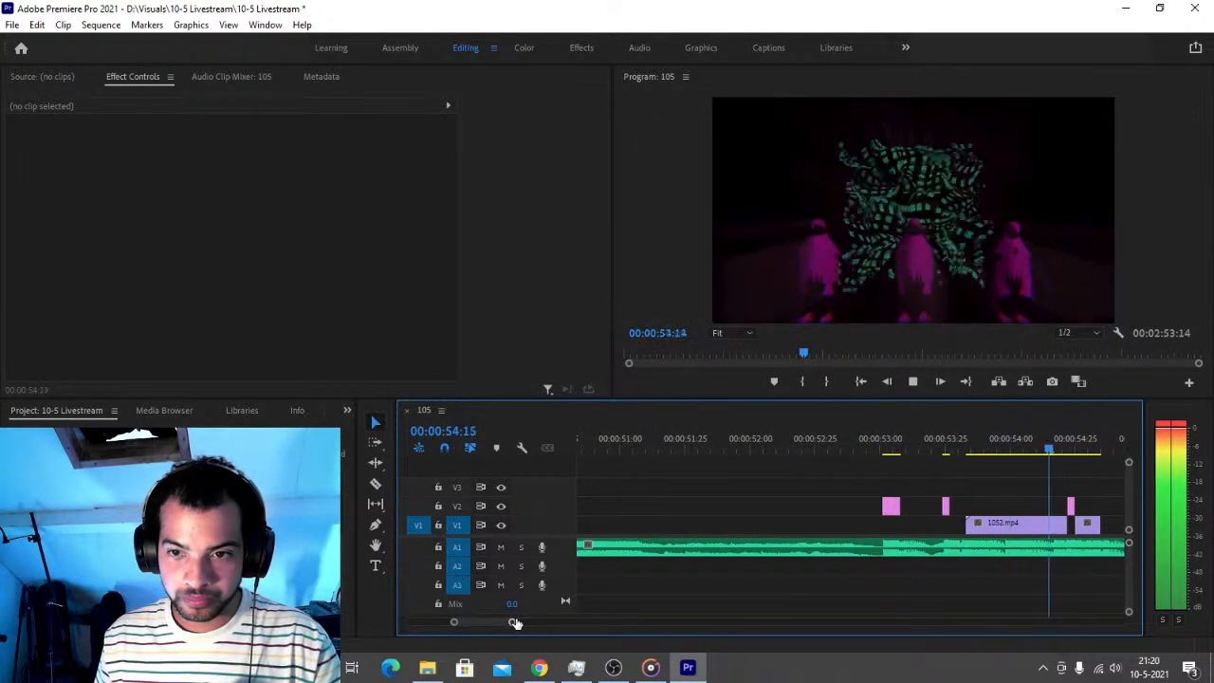
{"action": "key", "text": "space"}
{"action": "left_click_drag", "start_coordinate": [840, 458], "coordinate": [851, 461]}
{"action": "left_click_drag", "start_coordinate": [870, 524], "coordinate": [850, 522]}
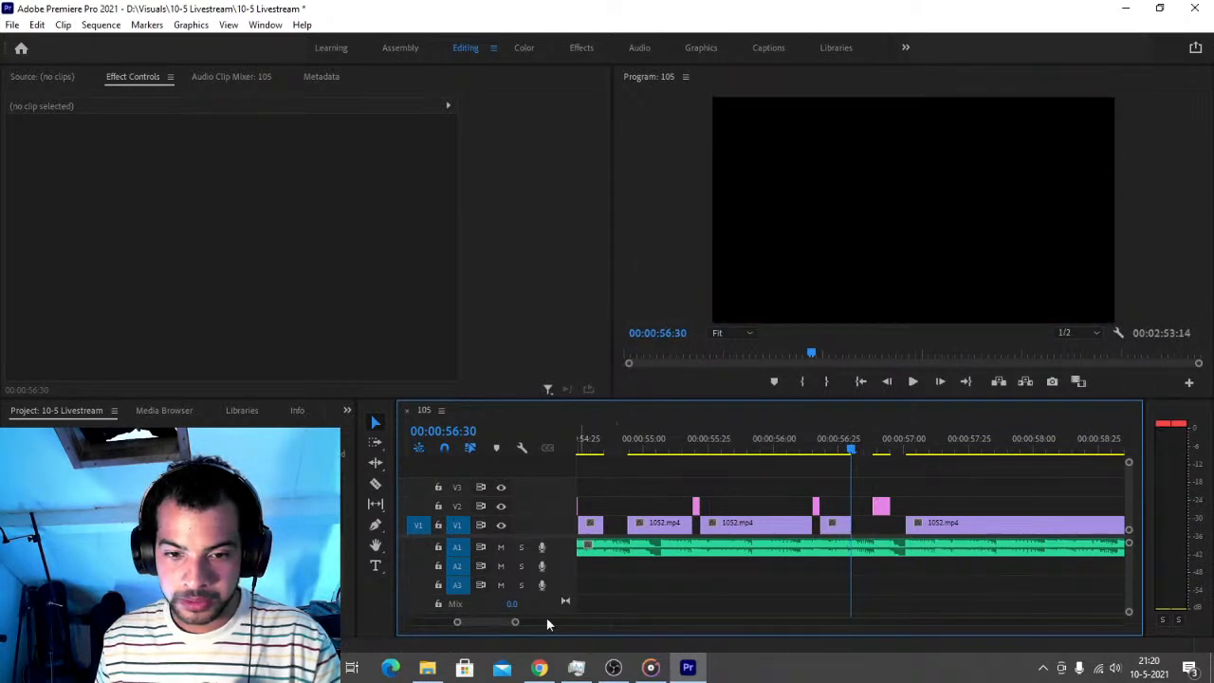
Replay the sequence from 00:00:52:39 to check the timing of the cuts against the music
{"action": "left_click_drag", "start_coordinate": [514, 626], "coordinate": [537, 623]}
{"action": "left_click", "coordinate": [627, 441]}
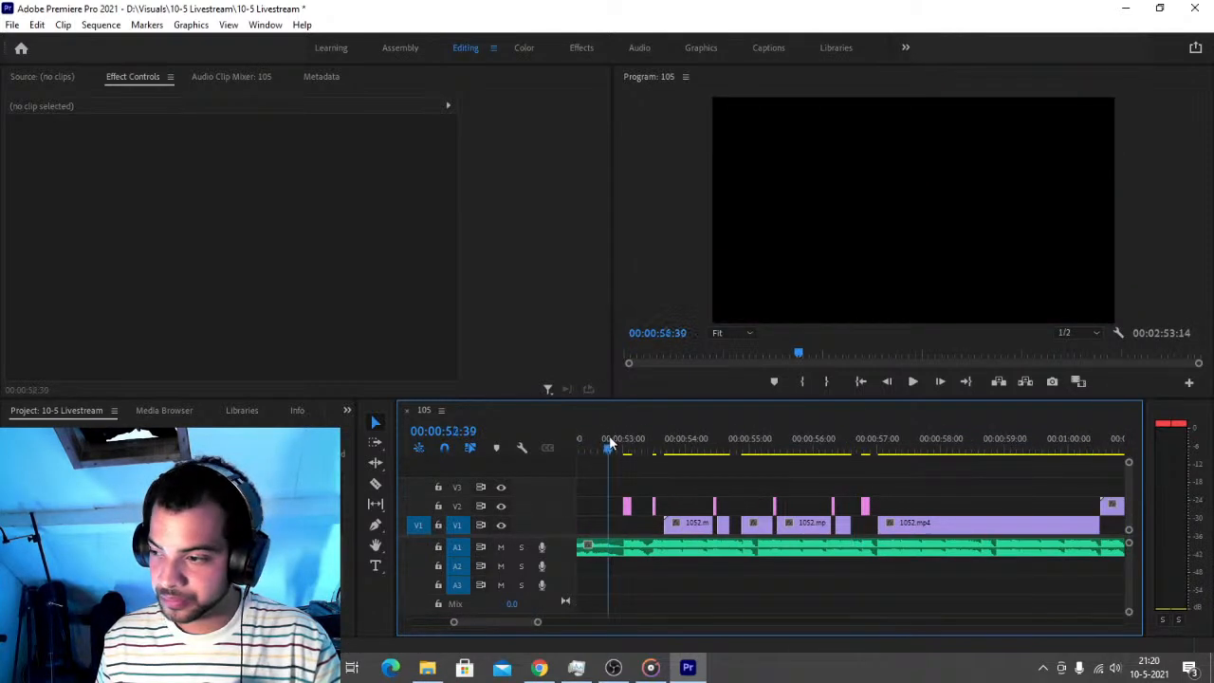
{"action": "key", "text": "space"}
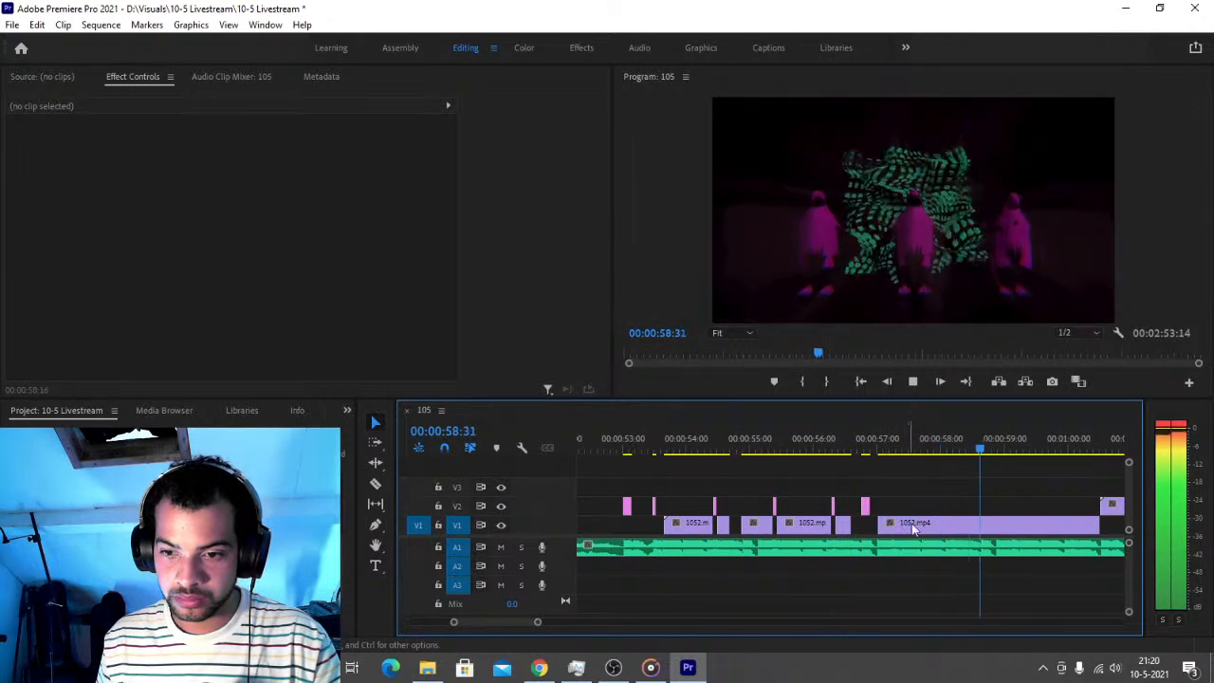
{"action": "key", "text": "space"}
Copy the three-frame White.png flash at 00:00:53:24 on V2 and save the project
{"action": "left_click", "coordinate": [654, 509]}
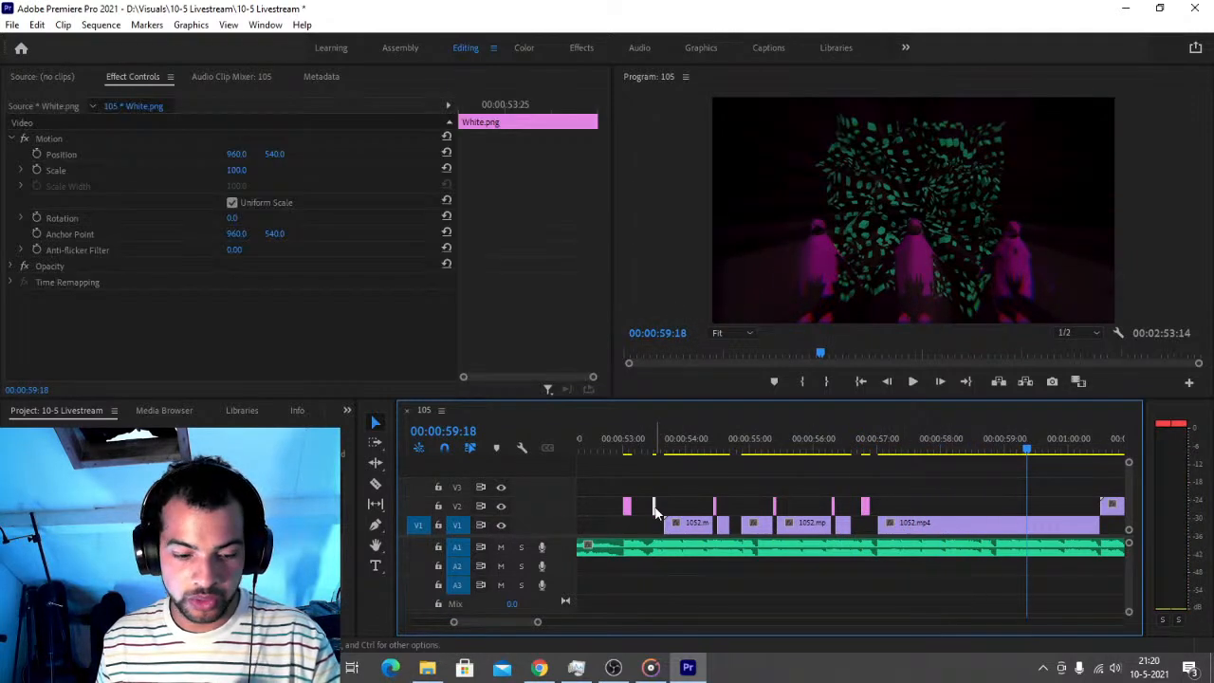
{"action": "key", "text": "ctrl+s"}
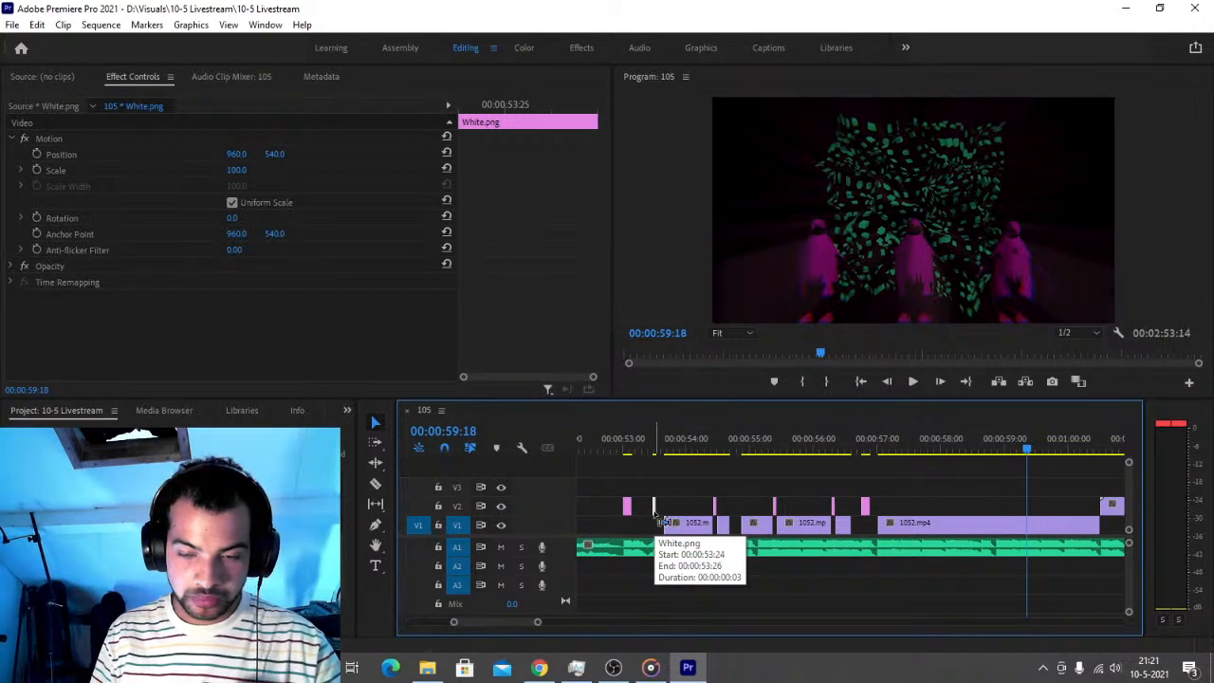
{"action": "key", "text": "ctrl+s"}
{"action": "left_click_drag", "start_coordinate": [537, 624], "coordinate": [581, 632]}
{"action": "scroll", "coordinate": [528, 617], "scroll_direction": "up", "scroll_amount": 3}
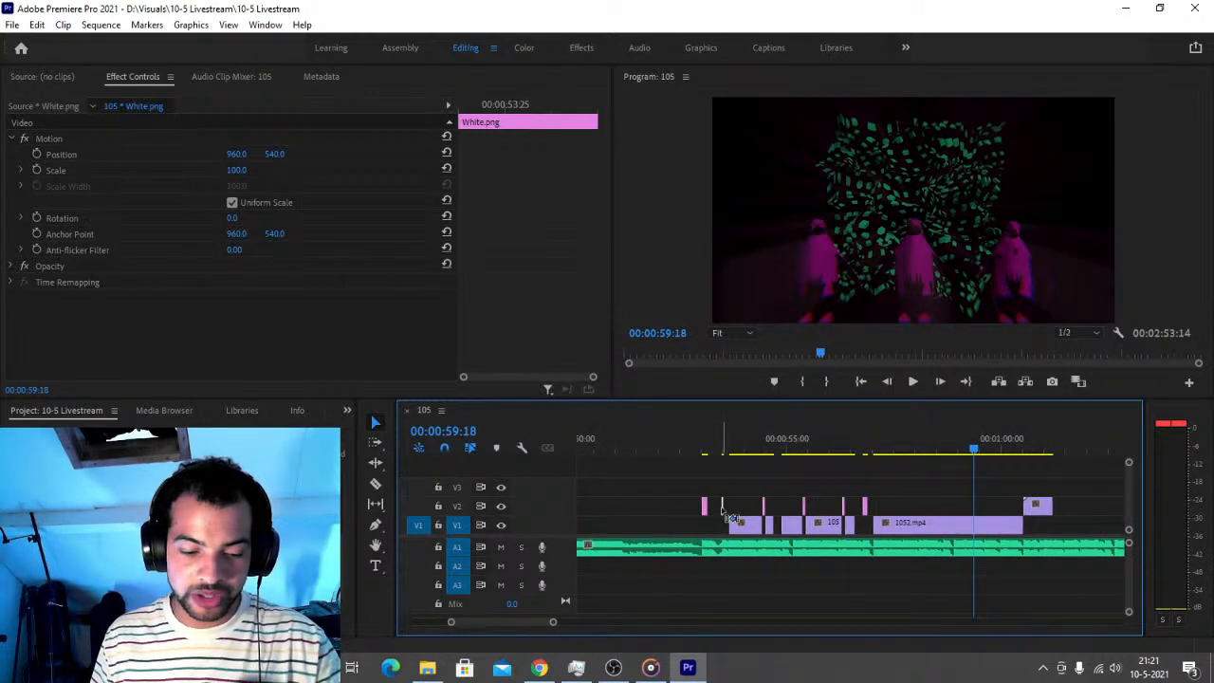
{"action": "key", "text": "ctrl+s"}
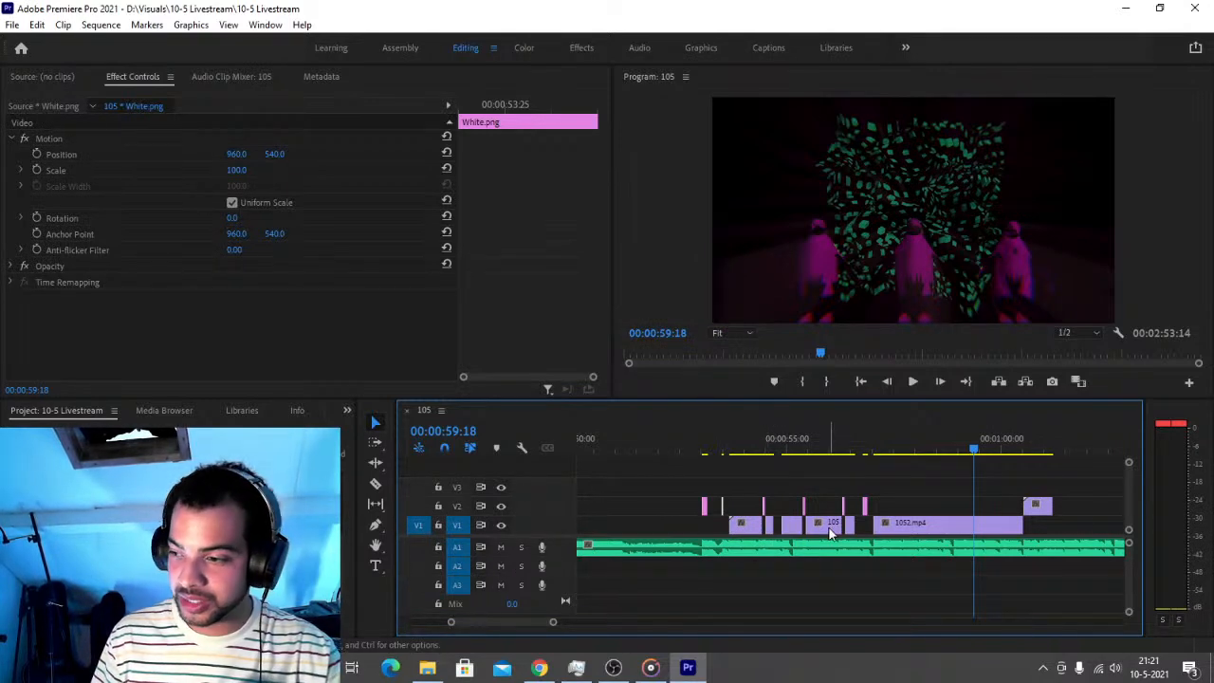
Play the section up to the last 1052.mp4 clip and paste the White.png flash on V1 at 00:00:57:14
{"action": "left_click", "coordinate": [689, 441]}
{"action": "key", "text": "space"}
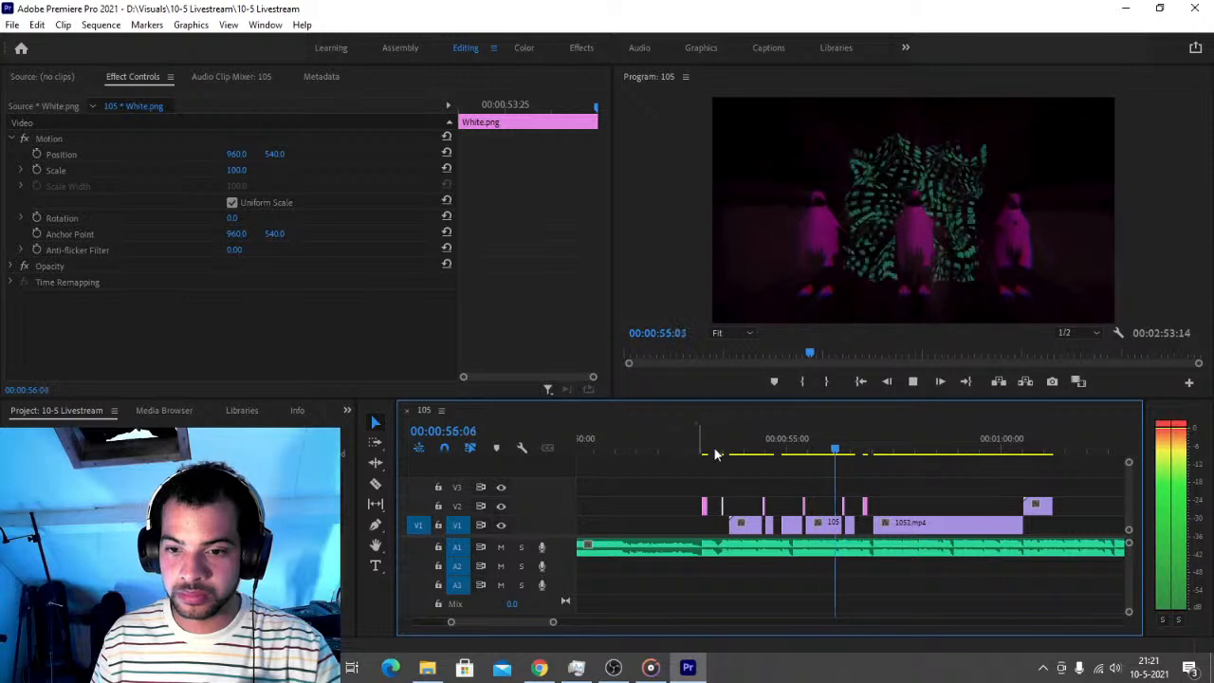
{"action": "key", "text": "space"}
{"action": "left_click_drag", "start_coordinate": [892, 453], "coordinate": [885, 452]}
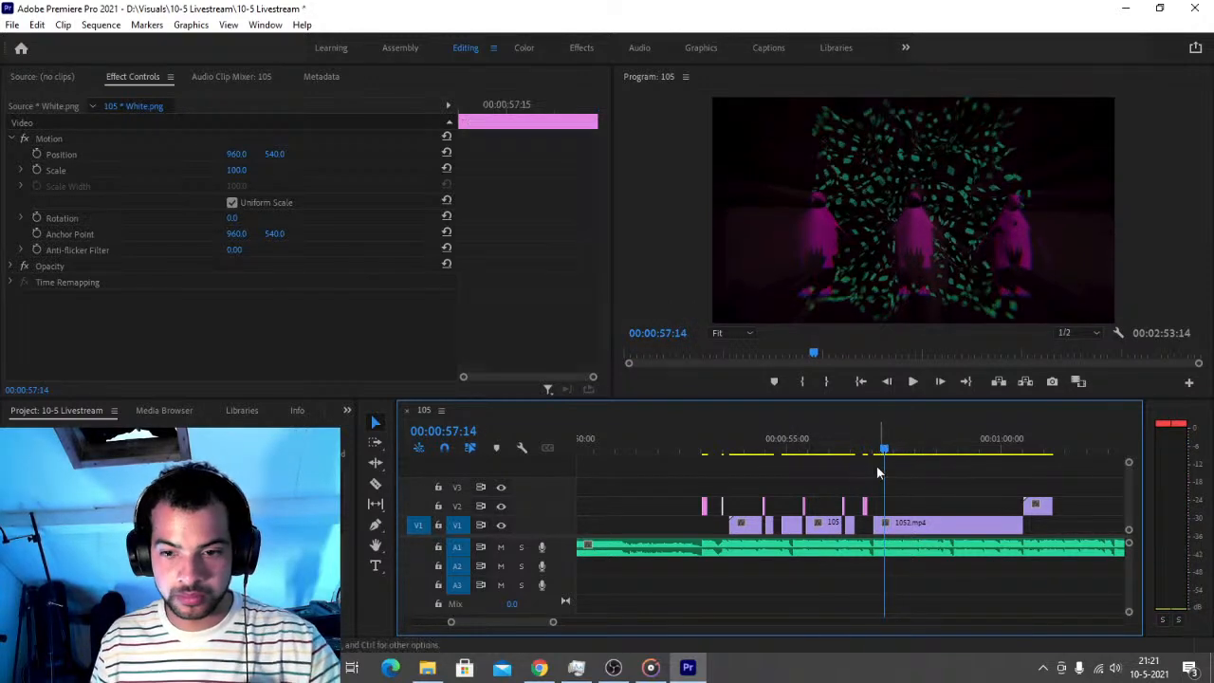
Preview the new flash and paste another White.png flash into the 1052.mp4 clip on V1 at 00:00:58:04
{"action": "key", "text": "space"}
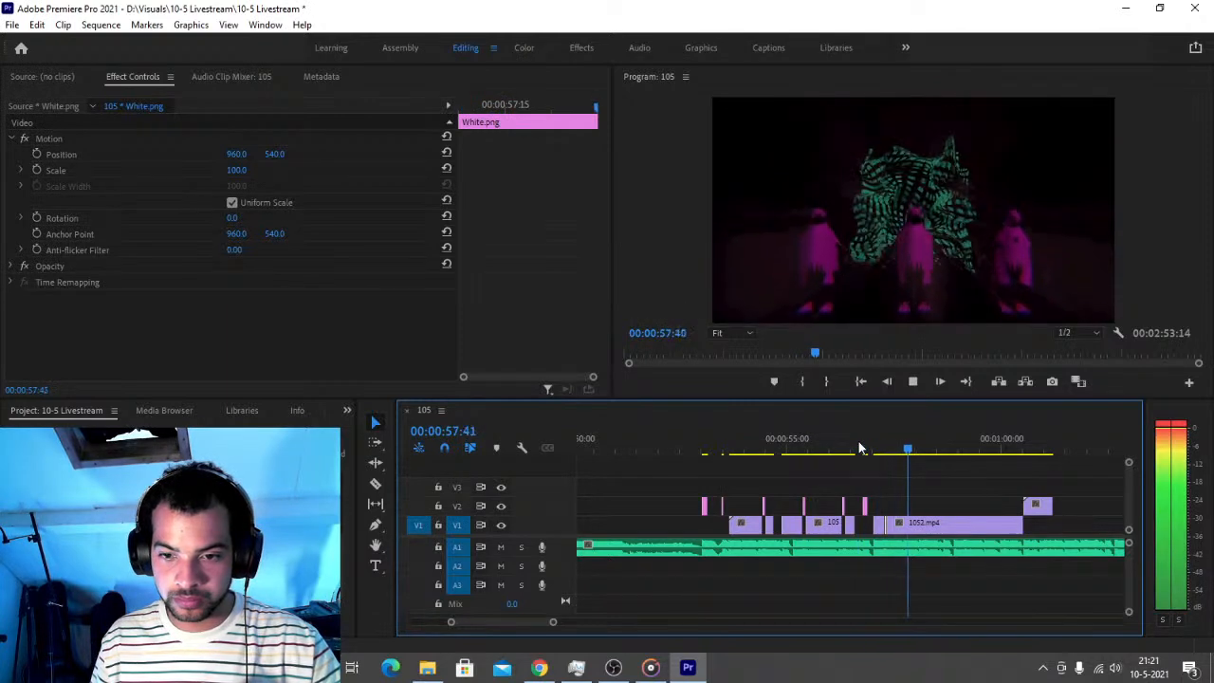
{"action": "key", "text": "space"}
{"action": "left_click", "coordinate": [919, 452]}
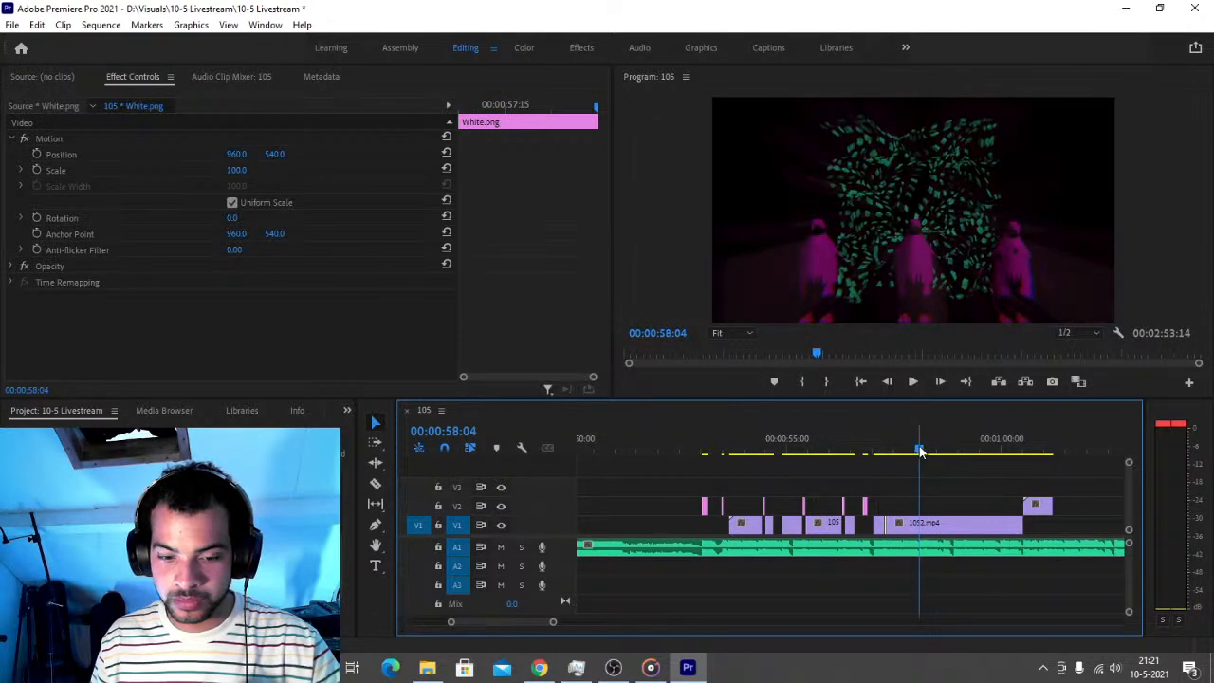
{"action": "key", "text": "ctrl+k"}
{"action": "key", "text": "Right"}
{"action": "key", "text": "Right"}
{"action": "key", "text": "Right"}
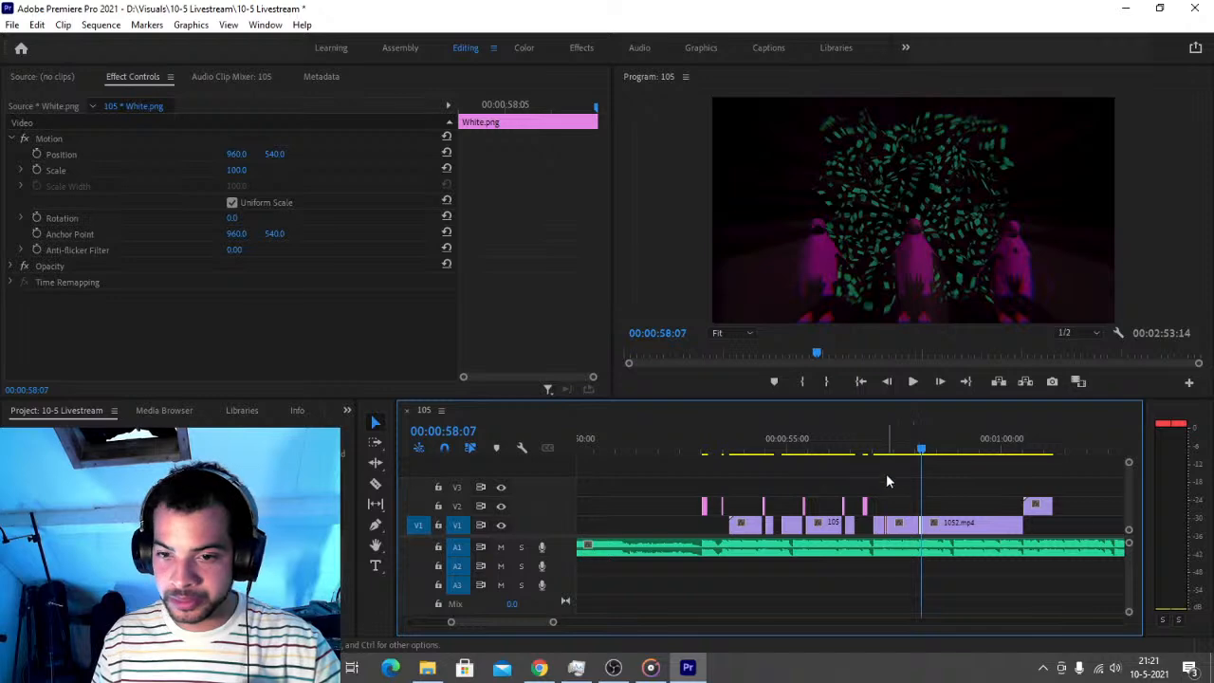
Play on to the next beat and paste a White.png flash into 1052.mp4 on V1 at 00:00:59:07
{"action": "left_click", "coordinate": [863, 446]}
{"action": "key", "text": "space"}
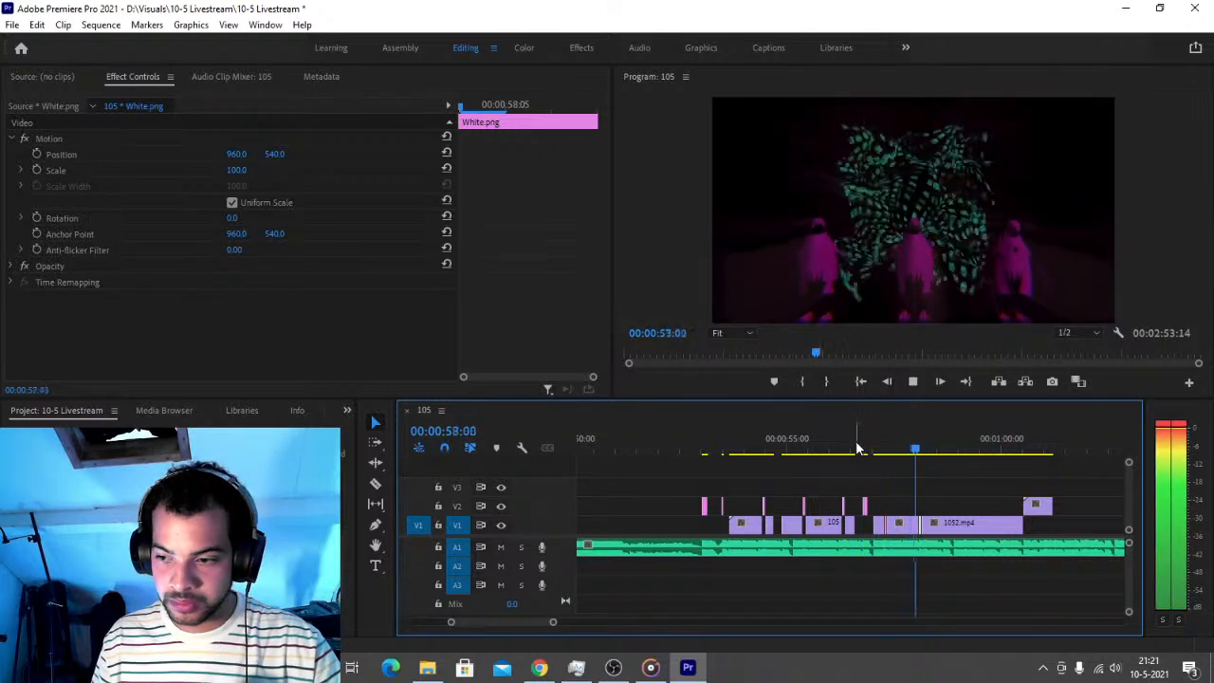
{"action": "key", "text": "space"}
{"action": "left_click_drag", "start_coordinate": [958, 457], "coordinate": [964, 456]}
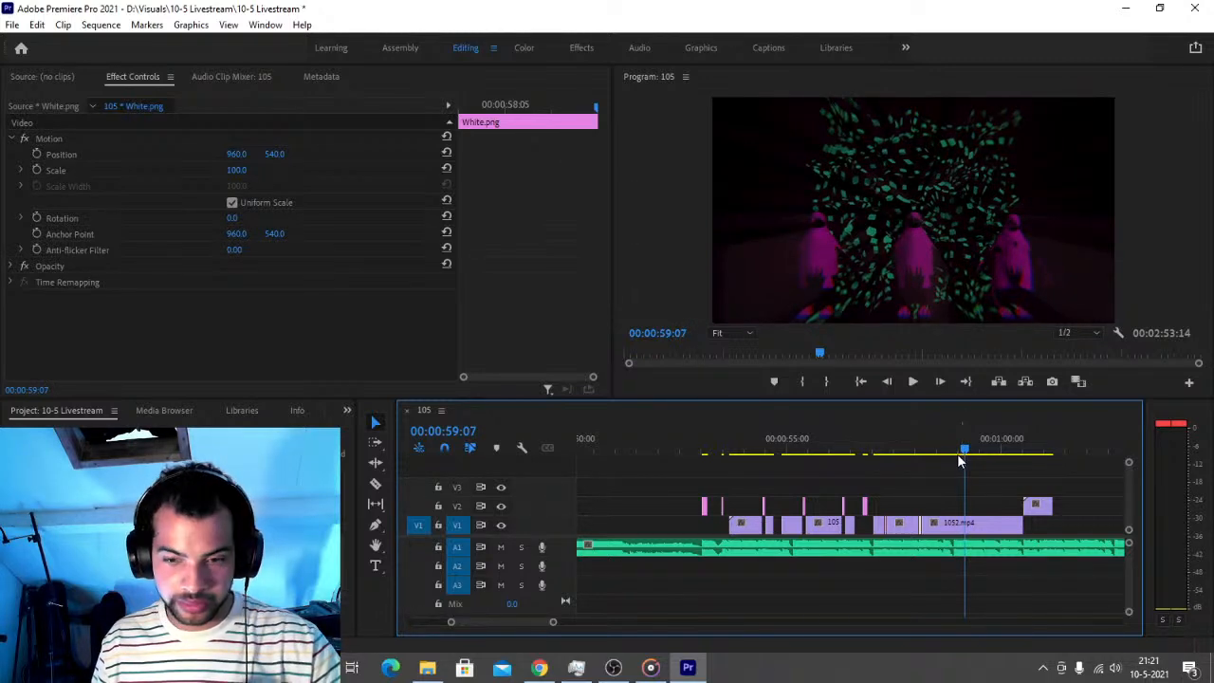
{"action": "key", "text": "ctrl+v"}
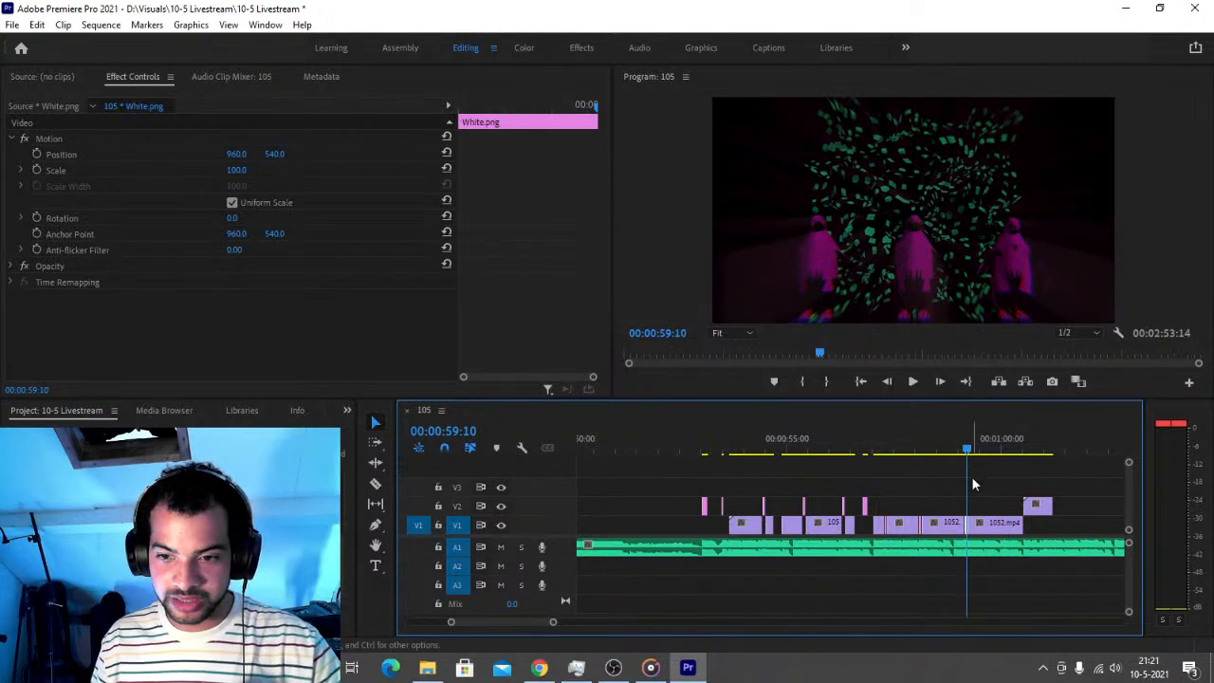
Replay from 00:00:56:41 and paste a further White.png flash into 1052.mp4 on V1 at 00:00:59:48
{"action": "left_click", "coordinate": [865, 450]}
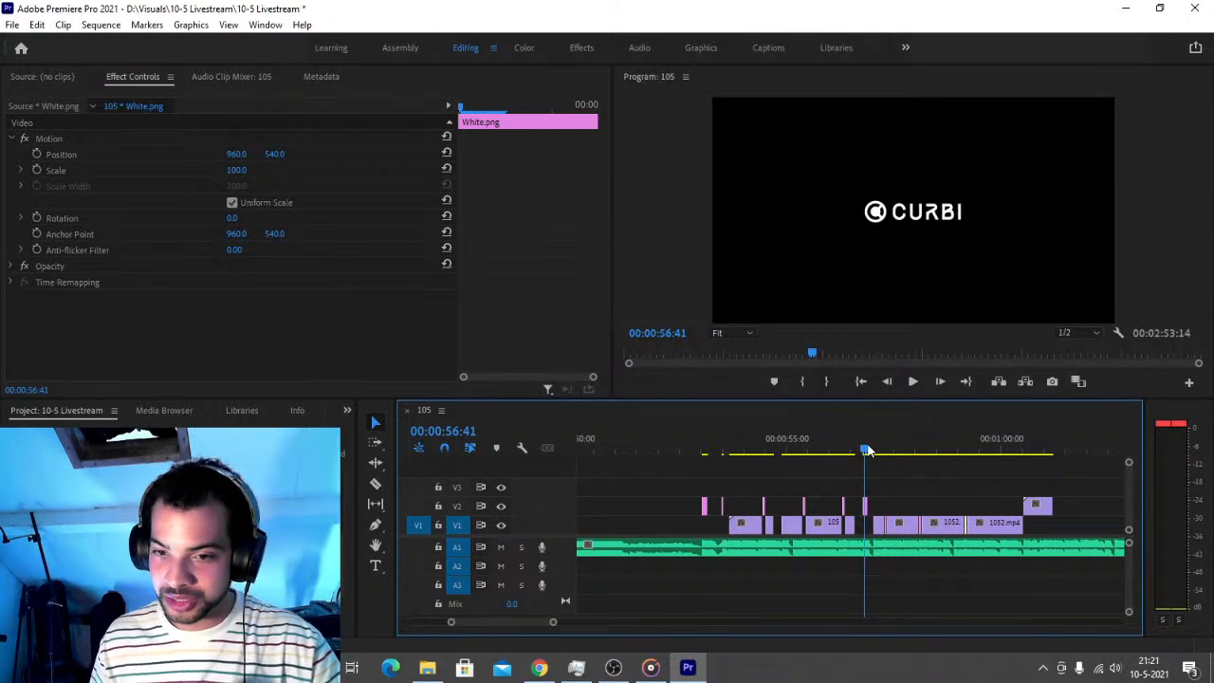
{"action": "key", "text": "space"}
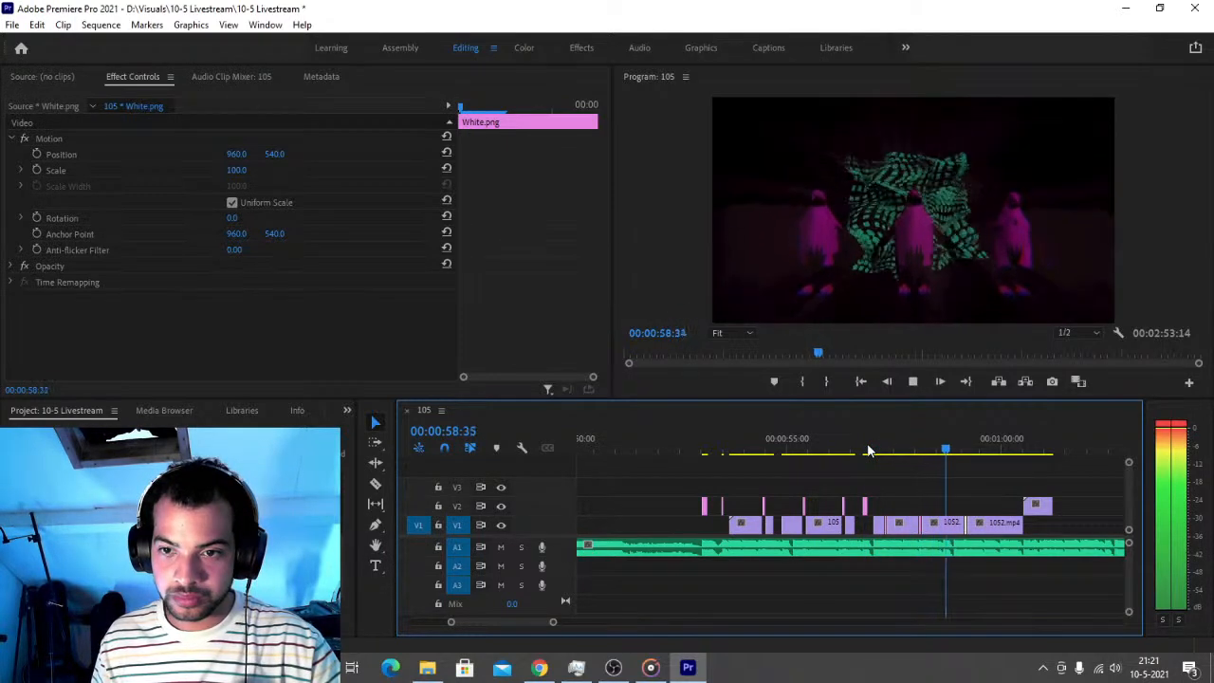
{"action": "key", "text": "space"}
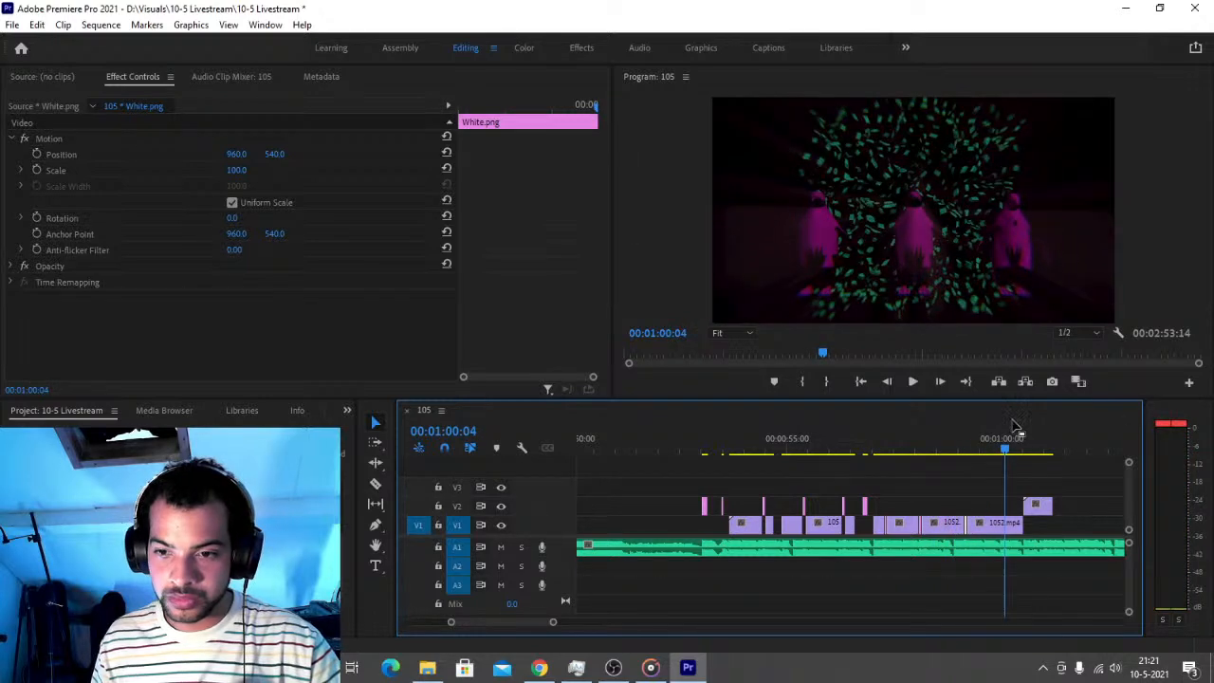
{"action": "left_click_drag", "start_coordinate": [1006, 459], "coordinate": [1000, 459]}
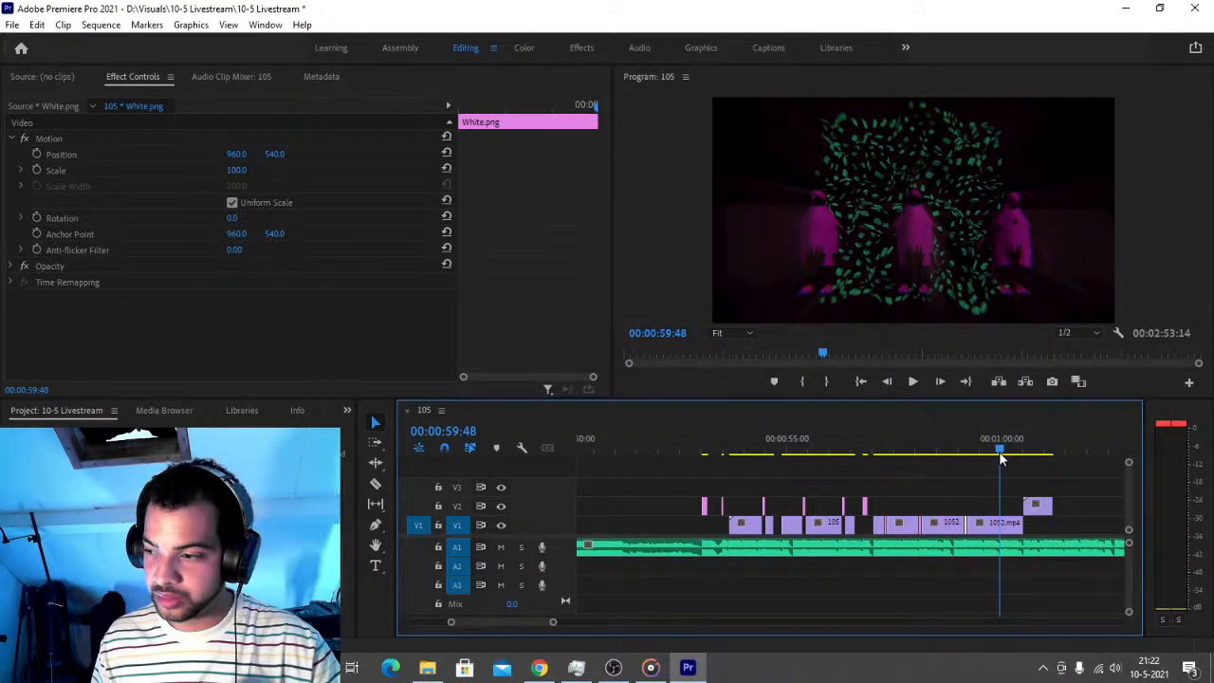
{"action": "key", "text": "ctrl+v"}
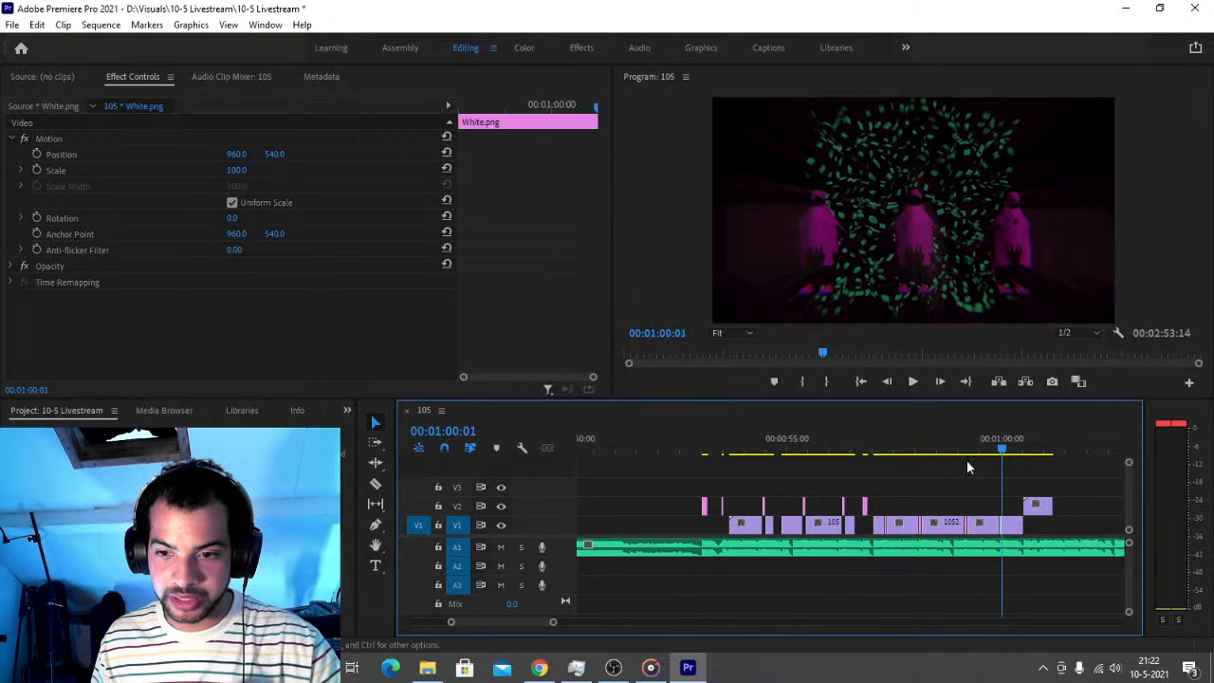
Preview the flashes, cut out the piece of 1052.mp4 from about 00:00:58:21 to 00:00:58:32 on V1, and save the project
{"action": "left_click", "coordinate": [868, 454]}
{"action": "key", "text": "space"}
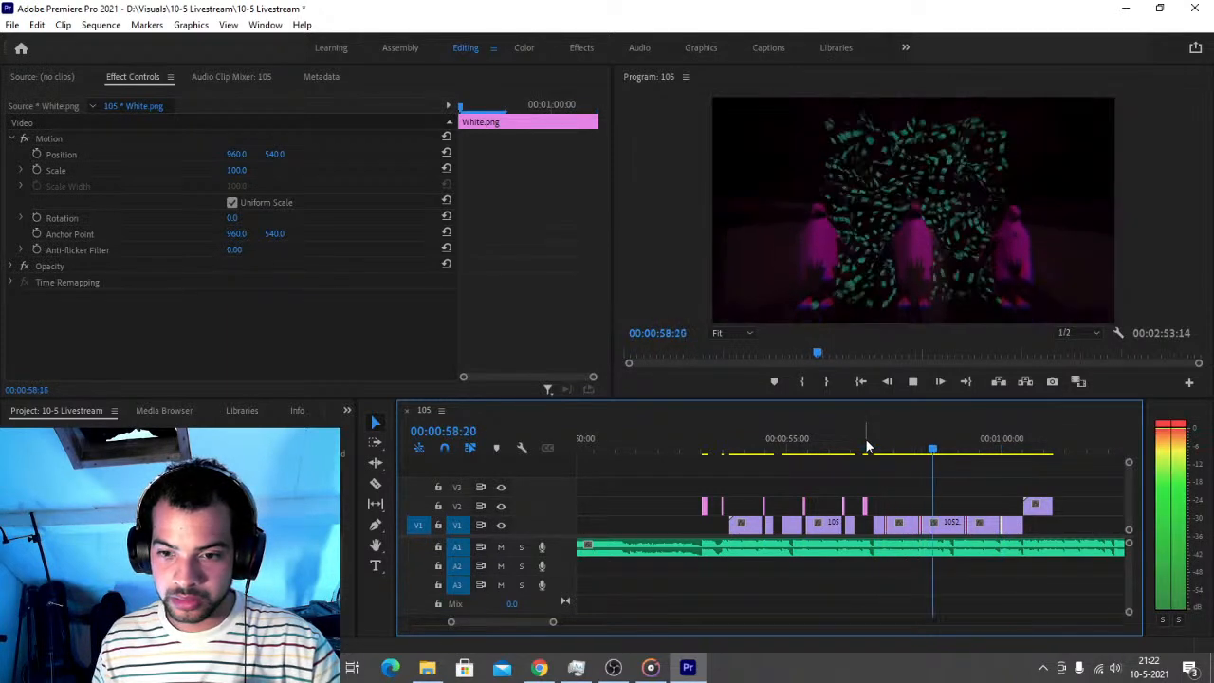
{"action": "key", "text": "space"}
{"action": "left_click_drag", "start_coordinate": [549, 624], "coordinate": [527, 632]}
{"action": "left_click_drag", "start_coordinate": [733, 454], "coordinate": [863, 471]}
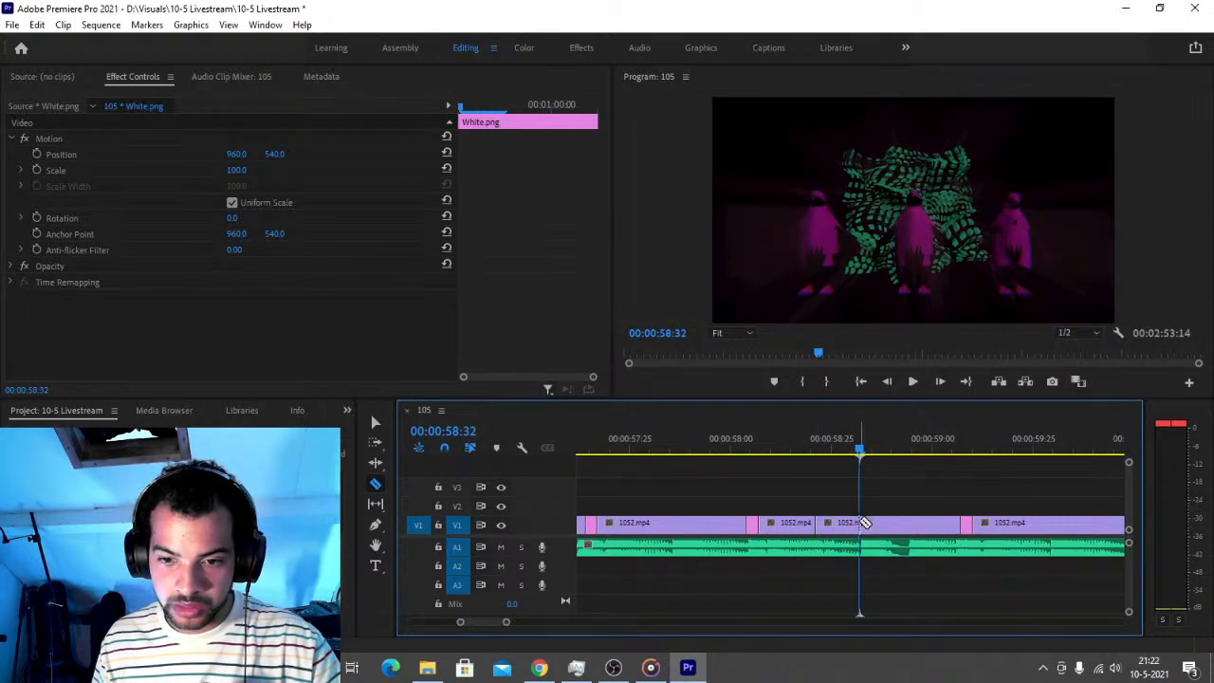
{"action": "key", "text": "v"}
{"action": "left_click", "coordinate": [835, 524]}
{"action": "key", "text": "Delete"}
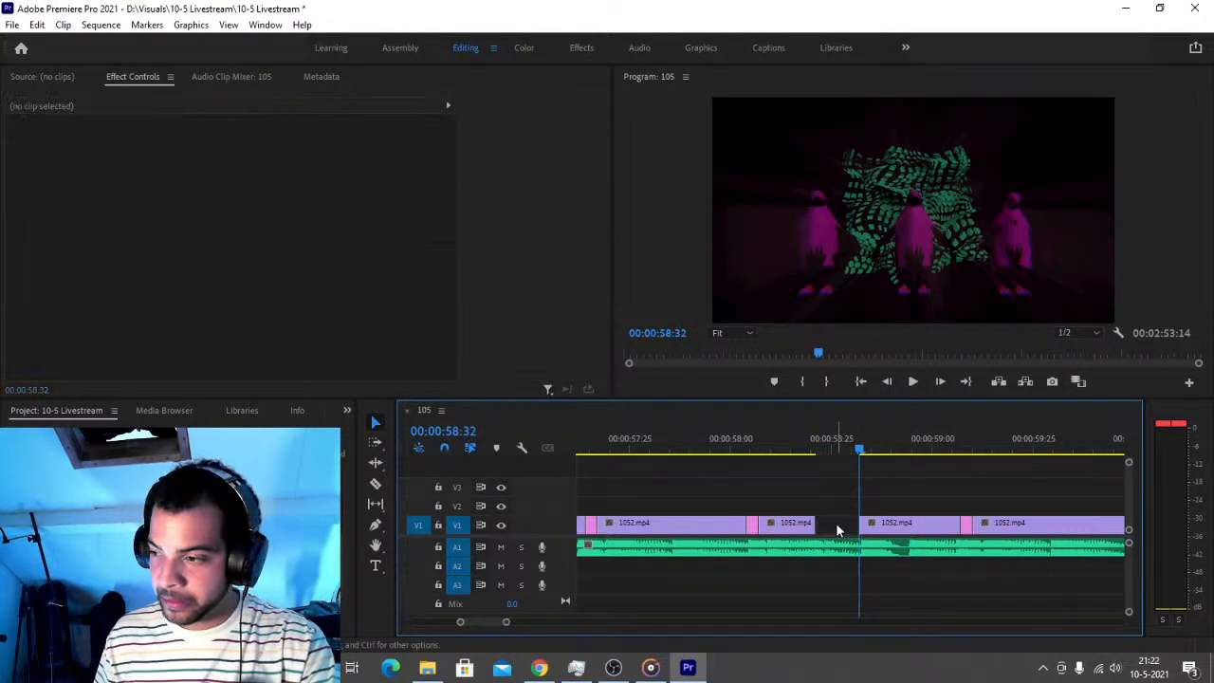
{"action": "key", "text": "ctrl+s"}
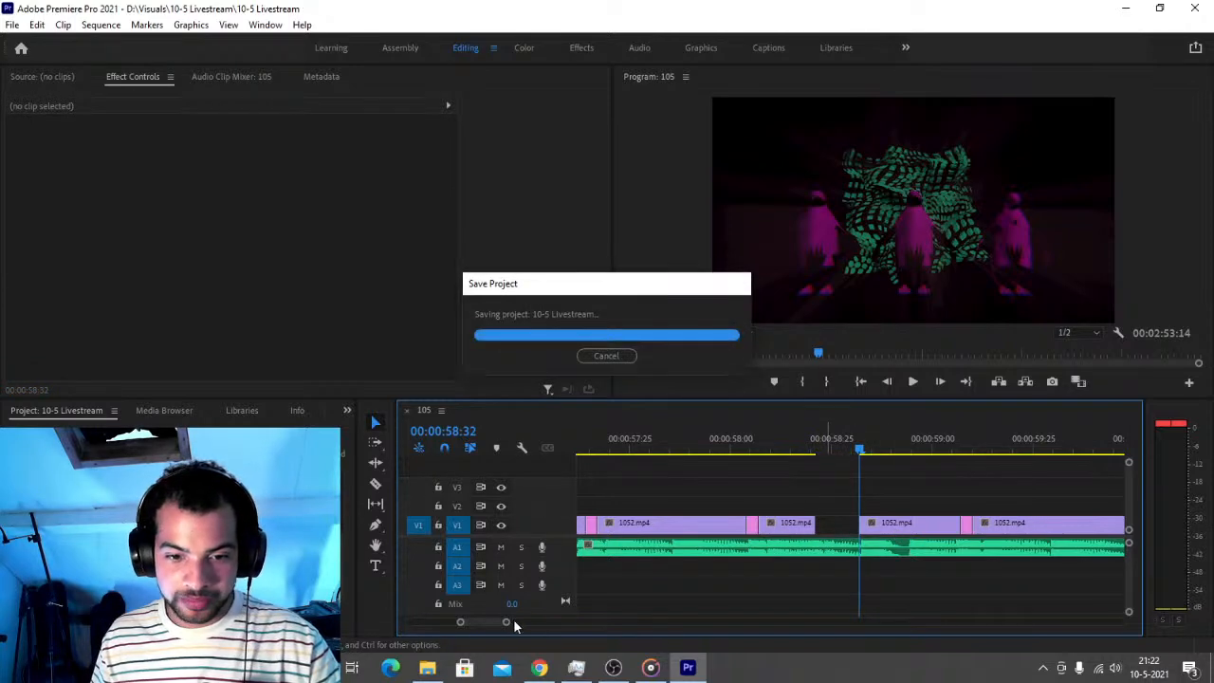
Replay from about 00:00:51 and trim the end of the last 1052.mp4 piece on V1 back to about 00:01:00:17
{"action": "scroll", "coordinate": [555, 626], "scroll_direction": "down", "scroll_amount": 3}
{"action": "left_click_drag", "start_coordinate": [556, 633], "coordinate": [568, 628]}
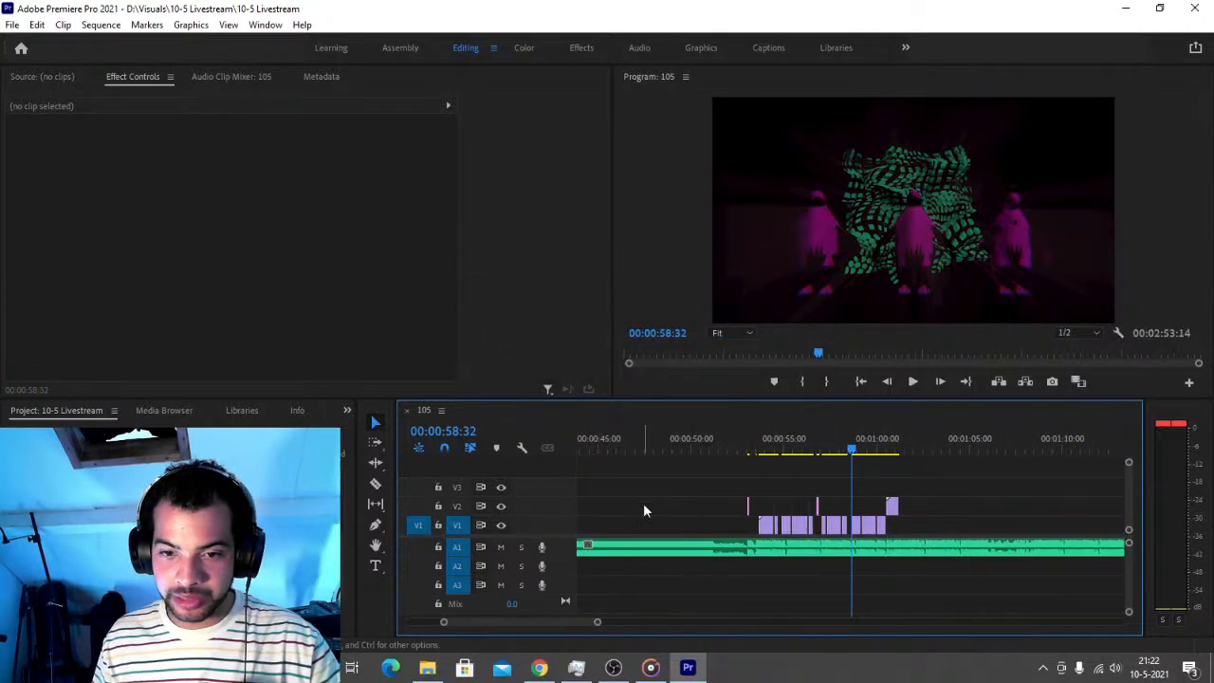
{"action": "left_click", "coordinate": [715, 450]}
{"action": "key", "text": "space"}
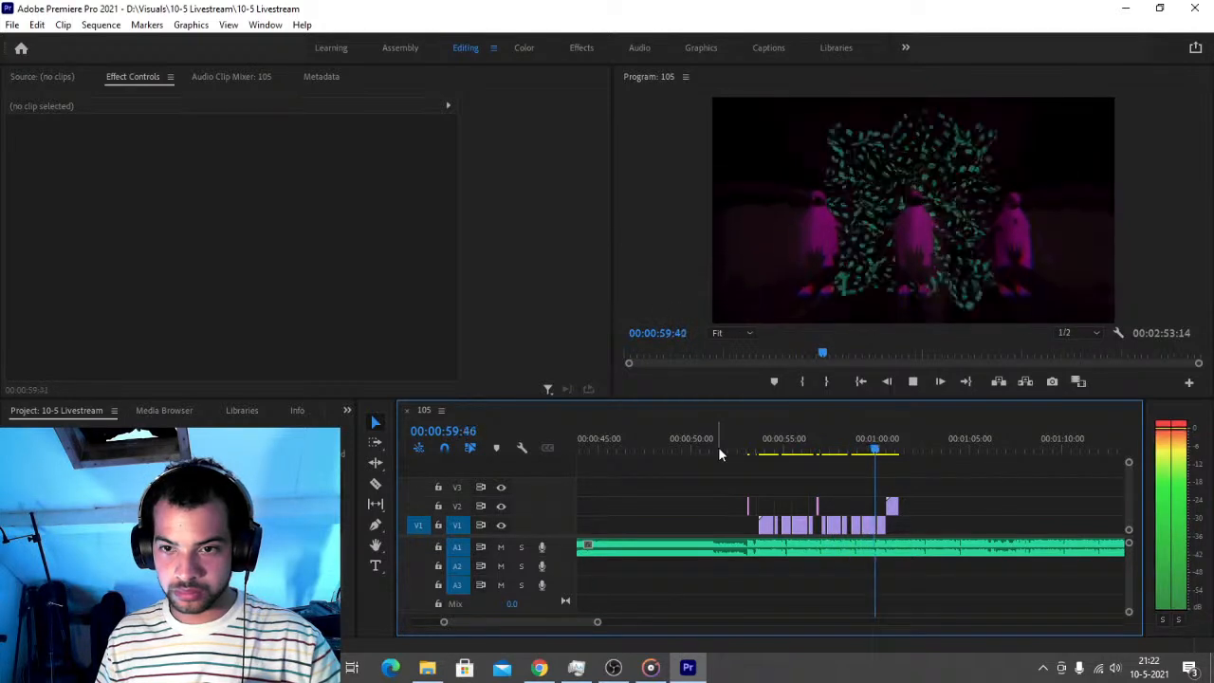
{"action": "key", "text": "space"}
{"action": "left_click_drag", "start_coordinate": [598, 621], "coordinate": [537, 634]}
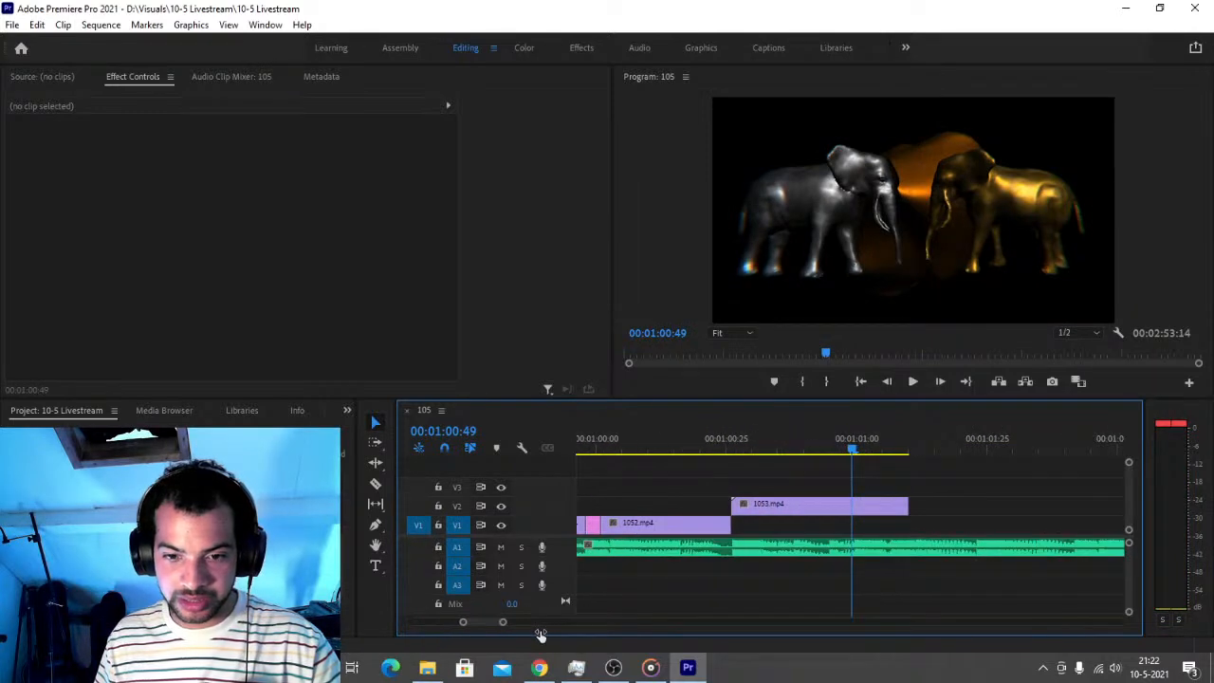
{"action": "left_click_drag", "start_coordinate": [714, 525], "coordinate": [663, 521]}
Preview the new gap, extend the end of 1053.mp4 on V2 to about 00:01:04, and save the project
{"action": "left_click_drag", "start_coordinate": [604, 438], "coordinate": [937, 527]}
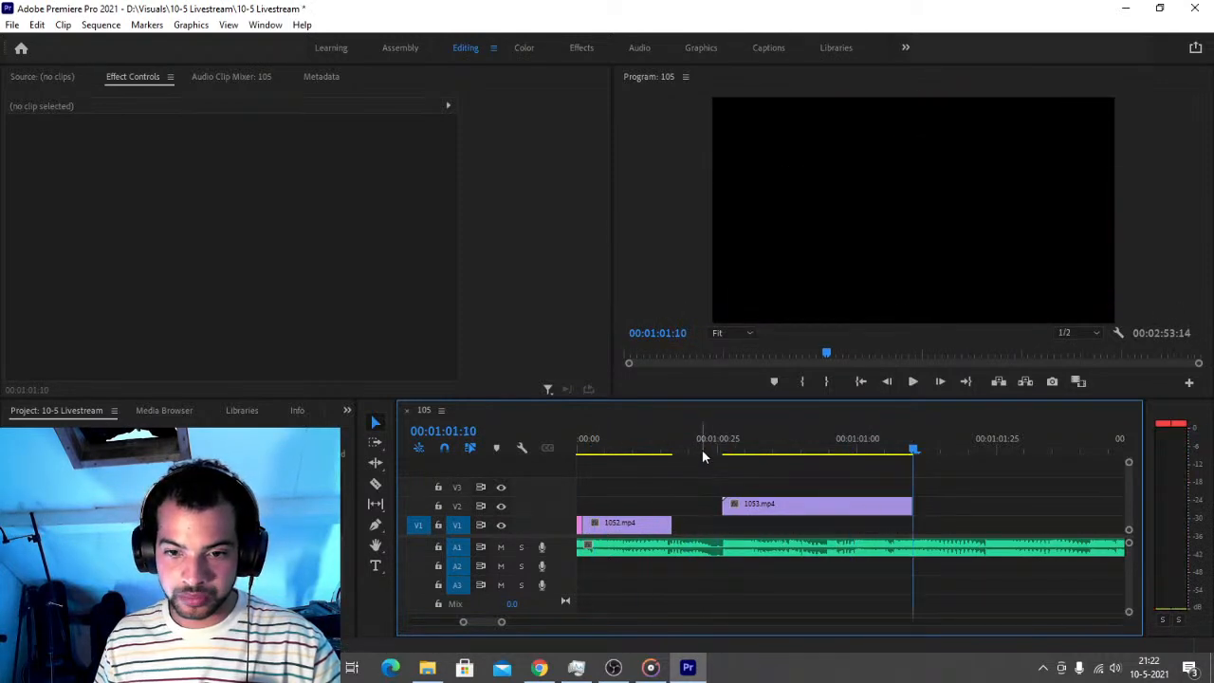
{"action": "left_click_drag", "start_coordinate": [499, 624], "coordinate": [551, 626]}
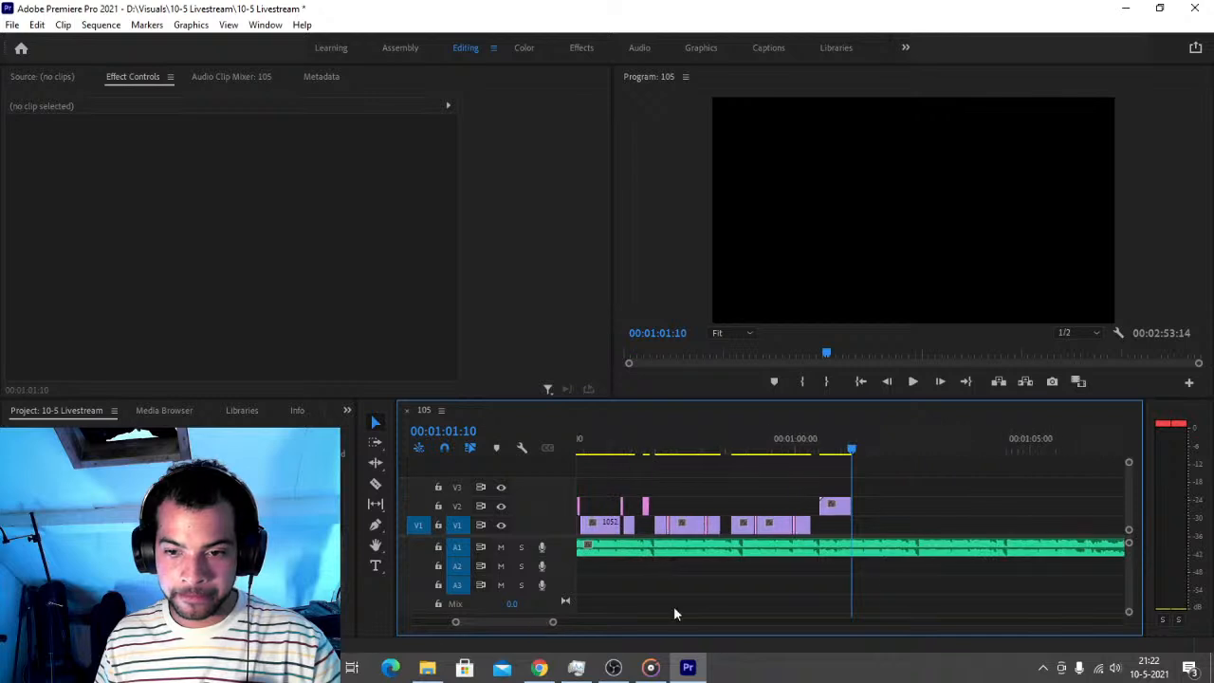
{"action": "left_click_drag", "start_coordinate": [843, 502], "coordinate": [1010, 503]}
{"action": "left_click_drag", "start_coordinate": [558, 626], "coordinate": [676, 622]}
{"action": "key", "text": "ctrl+s"}
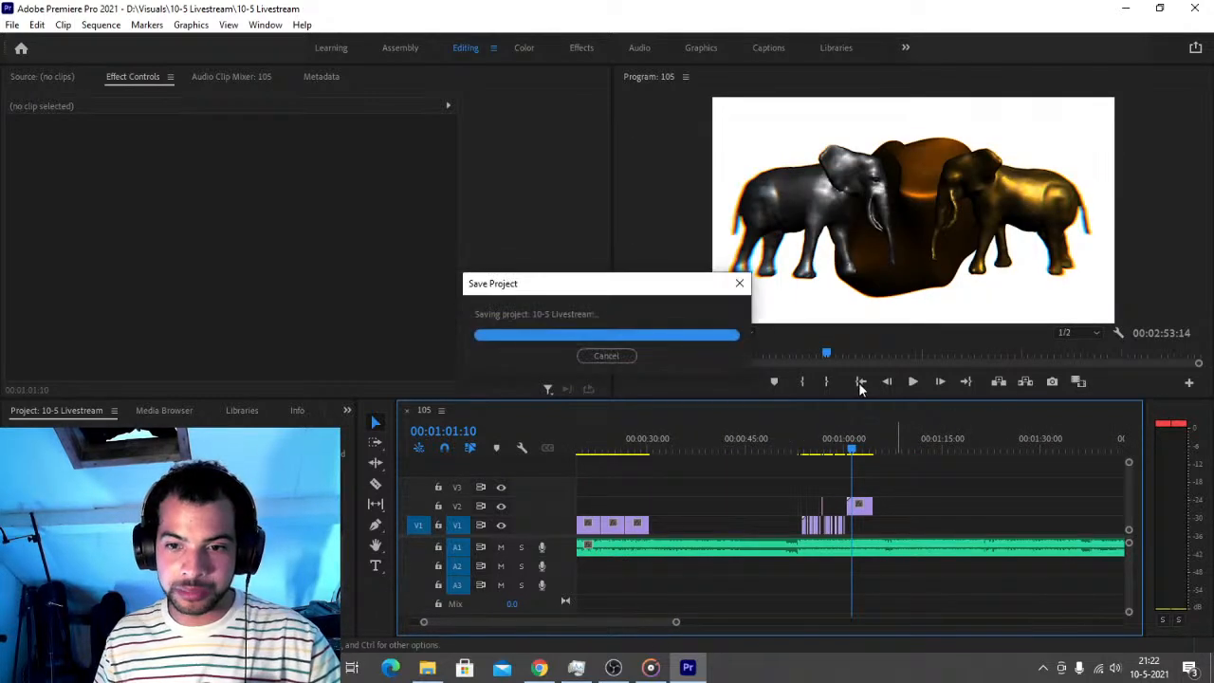
Play the sequence from its beginning and check the frames around 00:00:30, 00:00:42 and 00:00:19
{"action": "left_click", "coordinate": [860, 382]}
{"action": "key", "text": "space"}
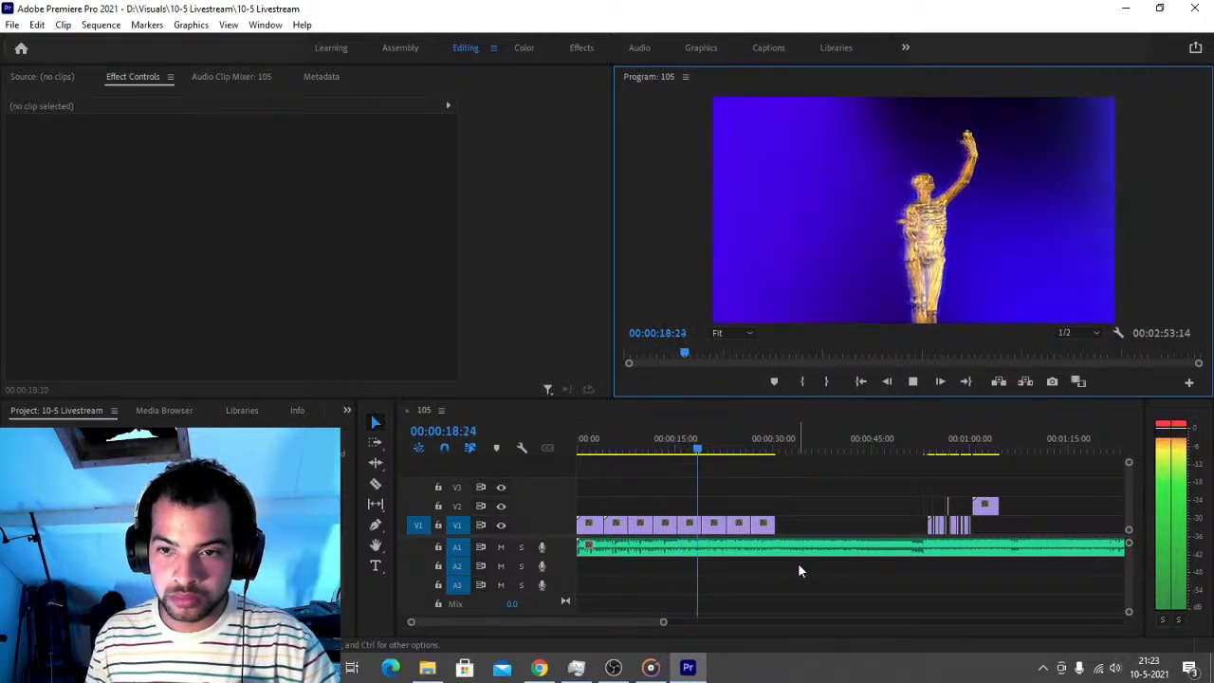
{"action": "key", "text": "space"}
{"action": "left_click", "coordinate": [778, 452]}
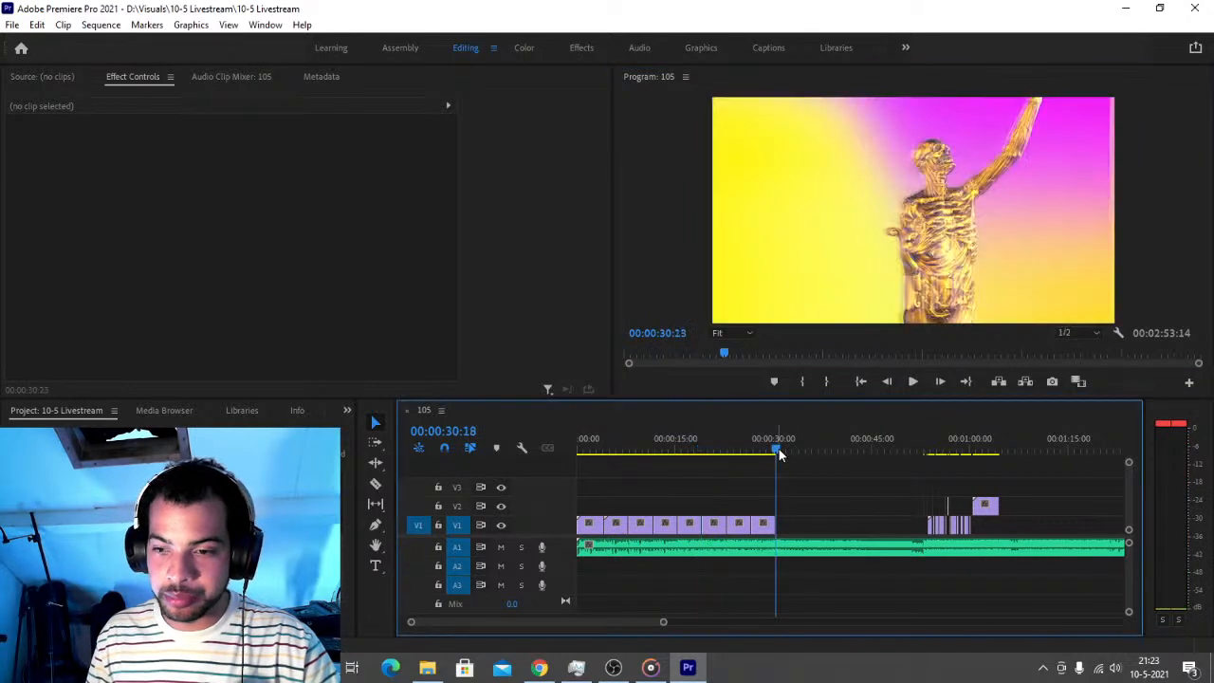
{"action": "left_click", "coordinate": [854, 448]}
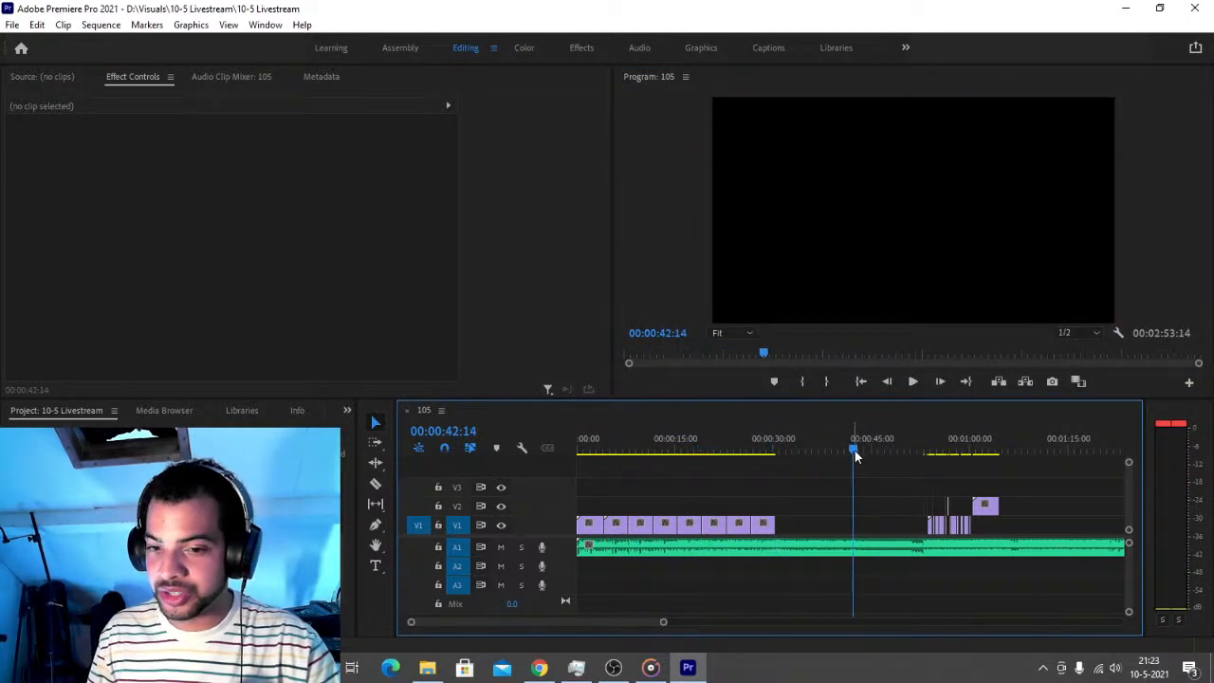
{"action": "left_click", "coordinate": [703, 445]}
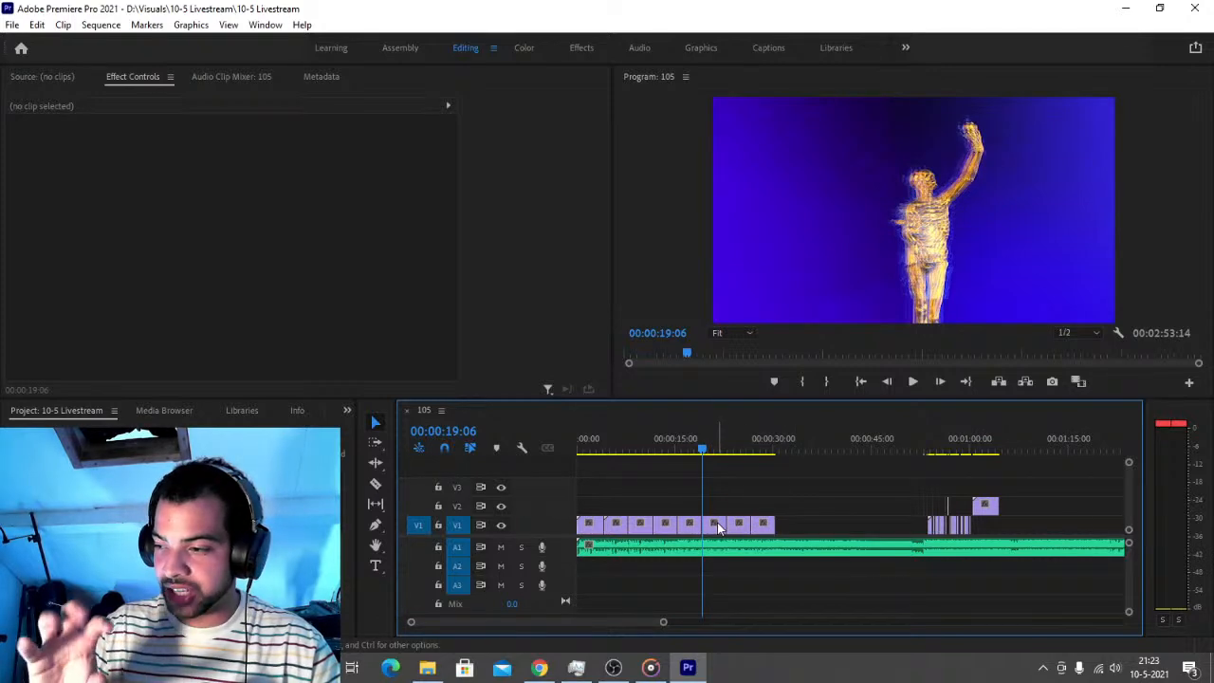
Play from about 00:00:46 and extend the end of 1053.mp4 on V2 to 00:01:08:00
{"action": "left_click", "coordinate": [882, 445]}
{"action": "key", "text": "space"}
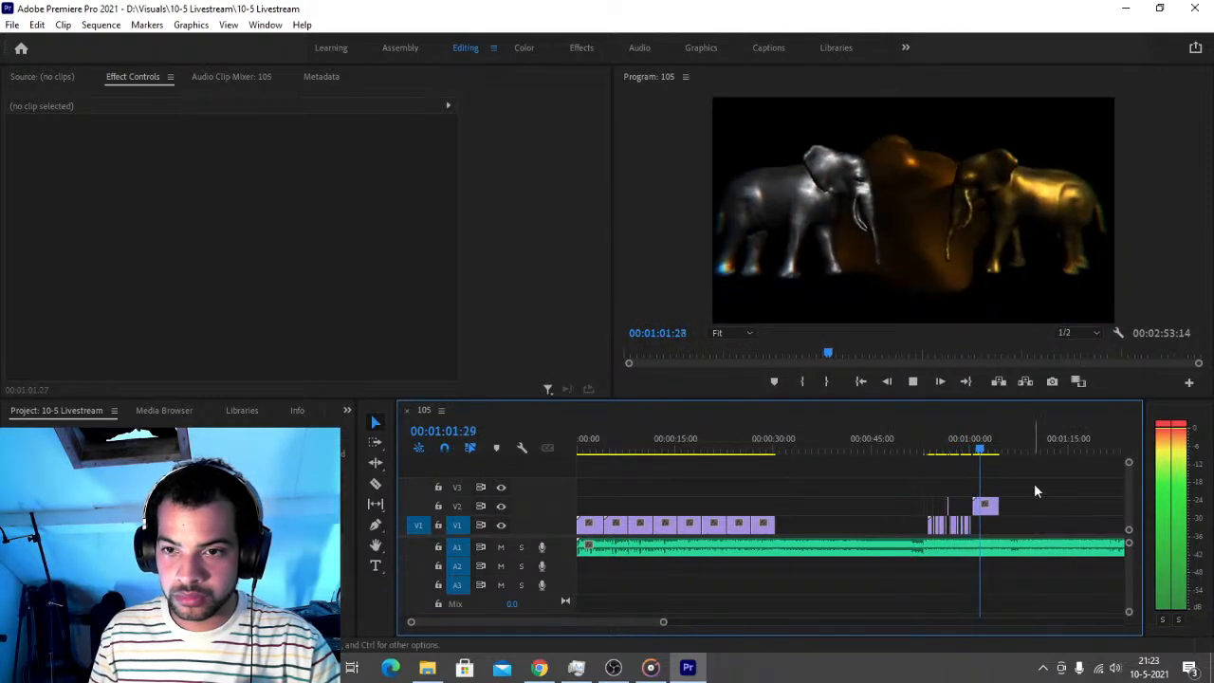
{"action": "left_click_drag", "start_coordinate": [998, 507], "coordinate": [1030, 507]}
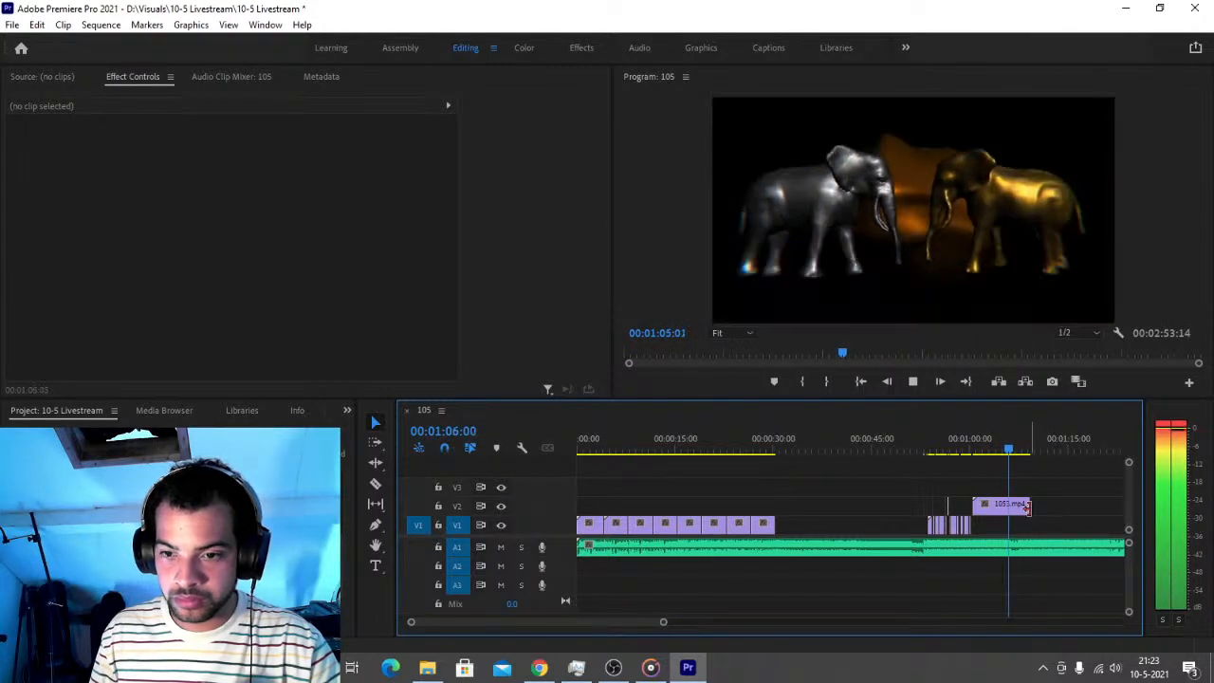
{"action": "left_click_drag", "start_coordinate": [1035, 503], "coordinate": [1019, 505]}
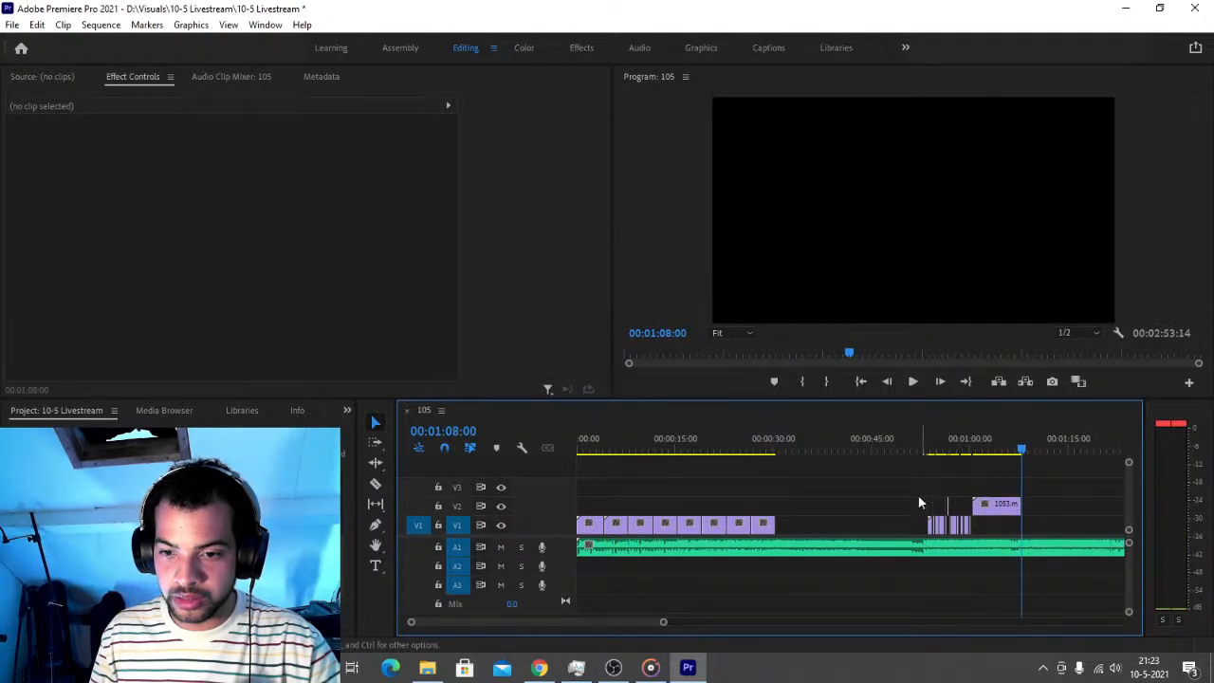
Duplicate the 1052.mp4 pieces and White.png flashes before 1053.mp4 to 00:01:08:00 and preview the pasted section
{"action": "left_click_drag", "start_coordinate": [914, 485], "coordinate": [977, 532]}
{"action": "key", "text": "ctrl+v"}
{"action": "left_click", "coordinate": [1015, 450]}
{"action": "key", "text": "space"}
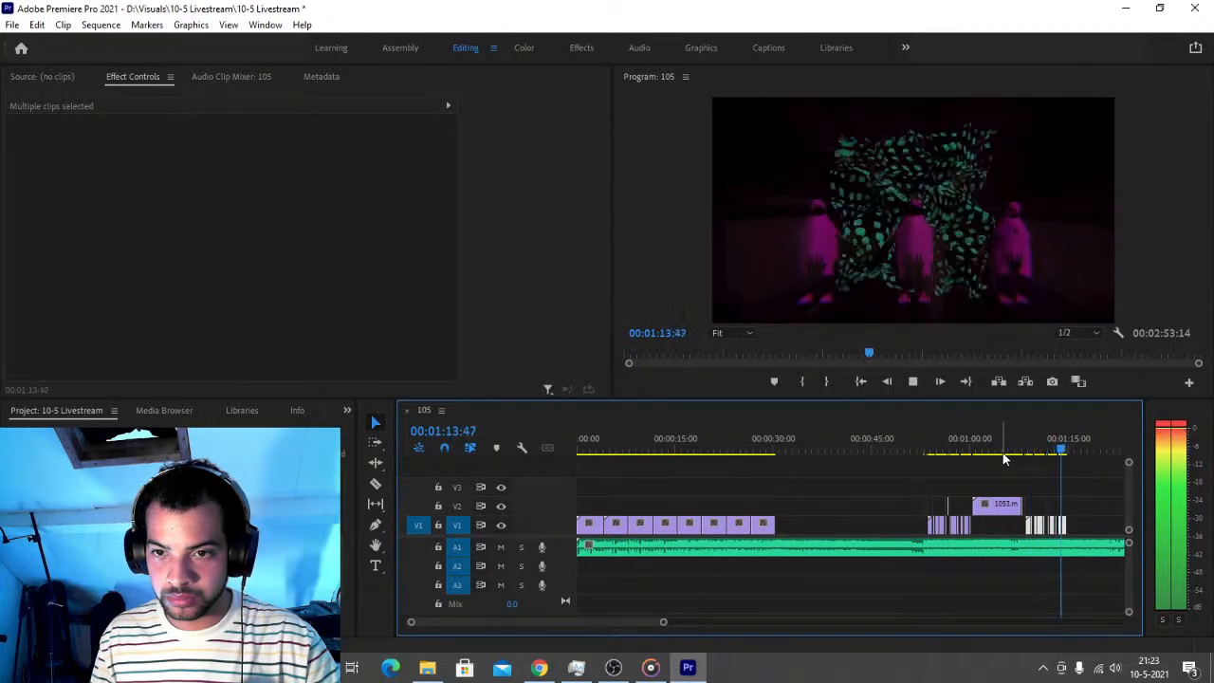
{"action": "key", "text": "space"}
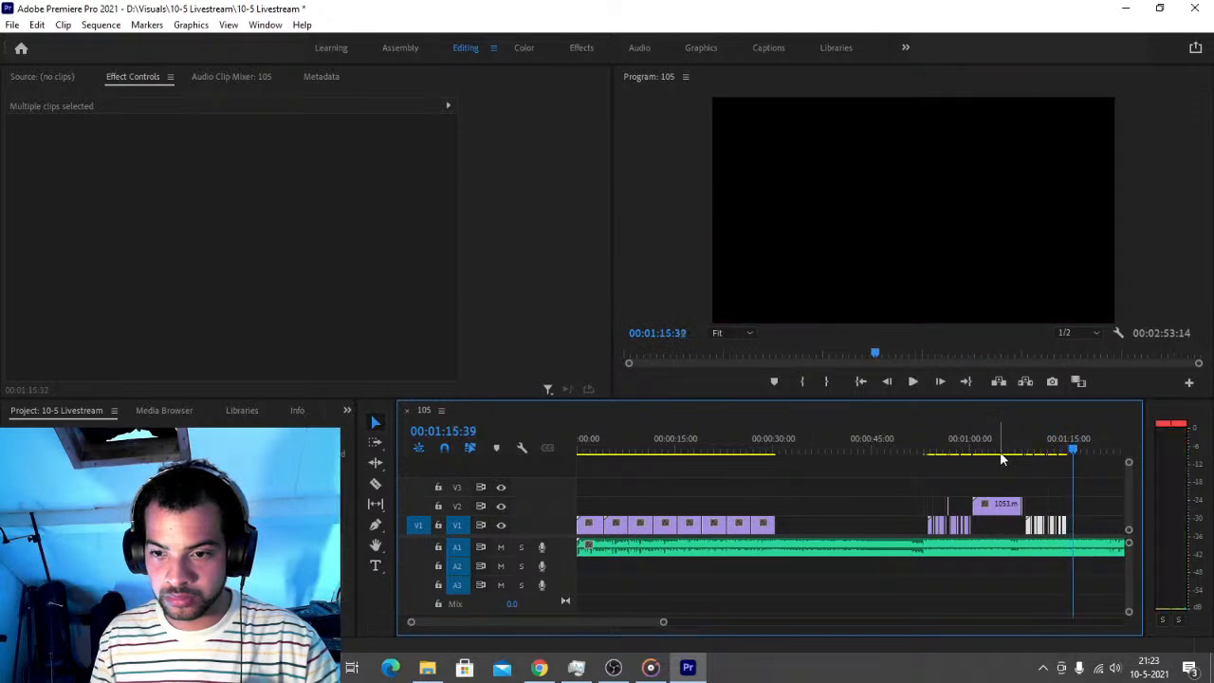
Copy 1053.mp4 from V2, play to the end of the pasted section, and paste it on V1 at about 00:01:15:25
{"action": "left_click", "coordinate": [1008, 505]}
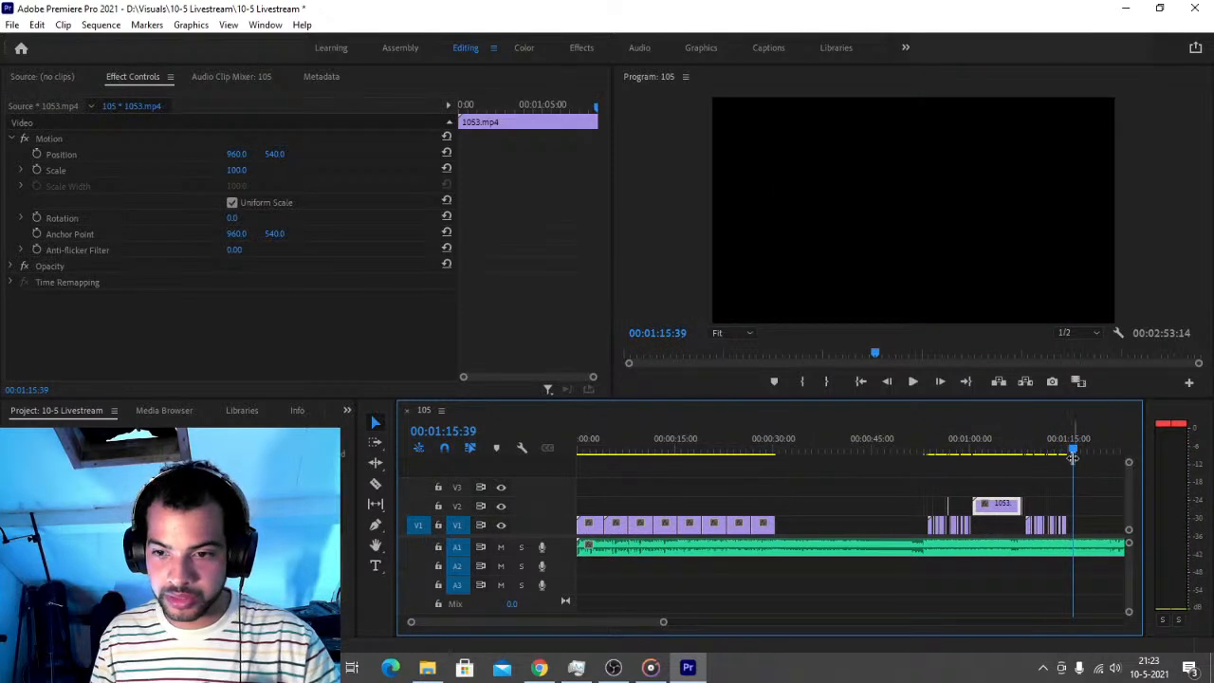
{"action": "left_click_drag", "start_coordinate": [1057, 456], "coordinate": [1054, 464]}
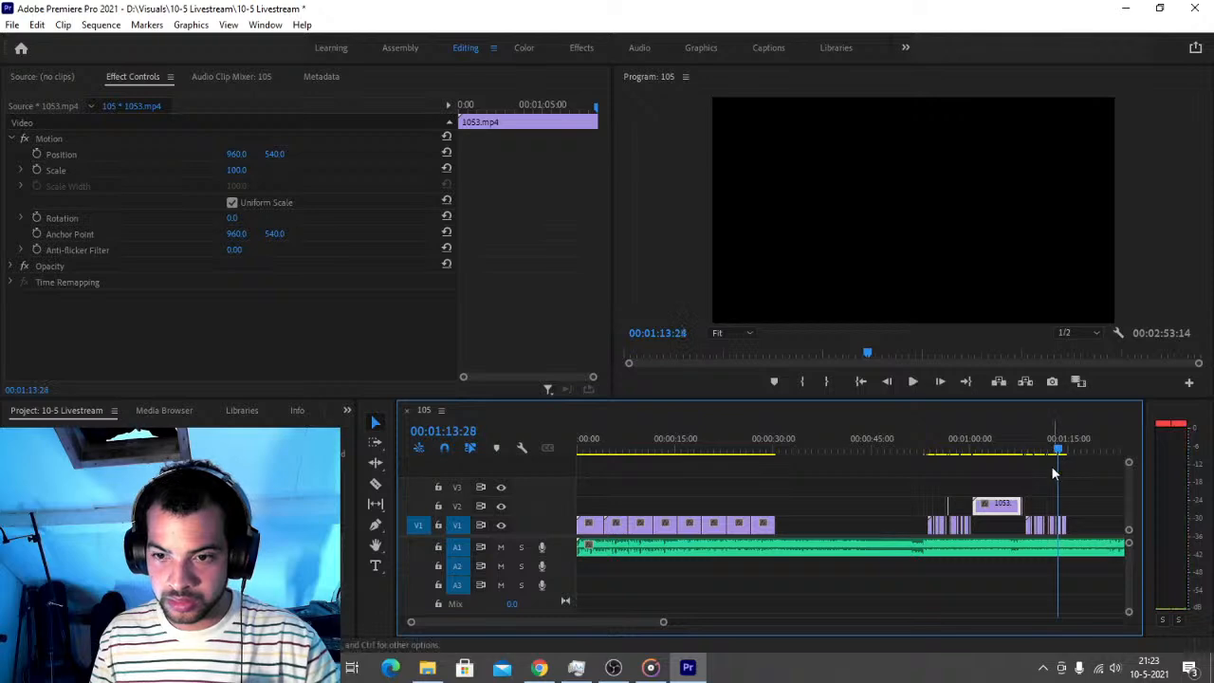
{"action": "key", "text": "space"}
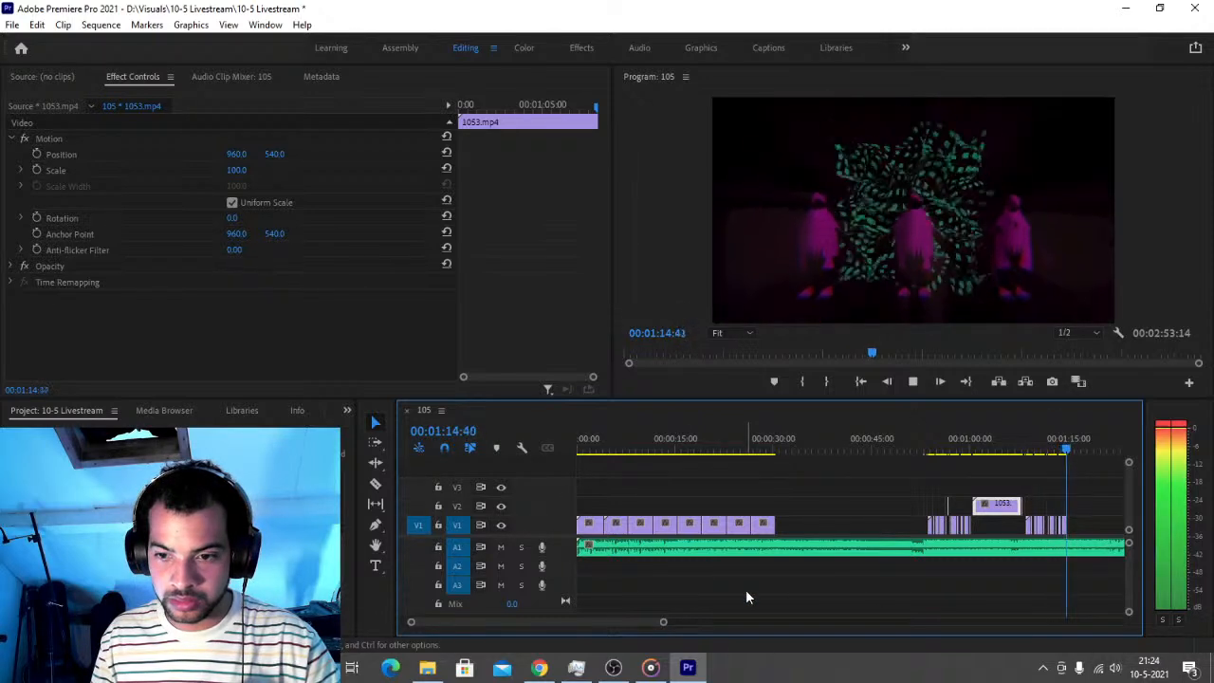
{"action": "key", "text": "ctrl+v"}
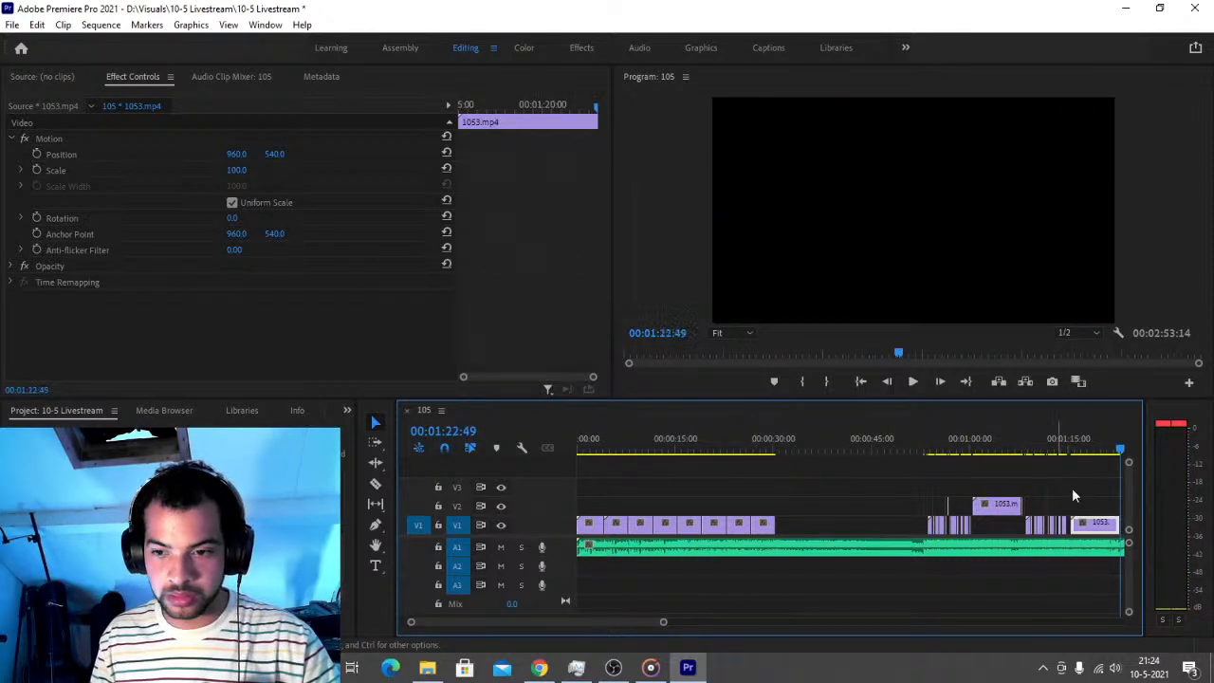
Play the sequence from about 00:00:50 through the duplicated flashes and save the project
{"action": "left_click", "coordinate": [908, 439]}
{"action": "key", "text": "space"}
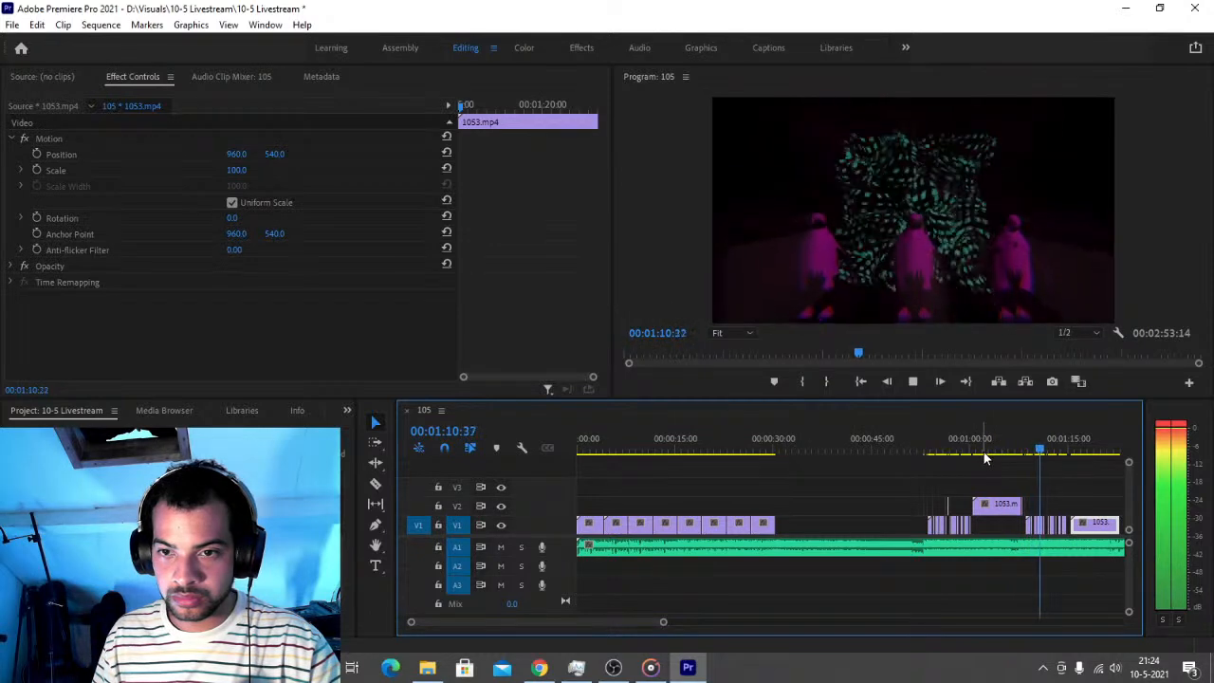
{"action": "key", "text": "space"}
{"action": "key", "text": "ctrl+s"}
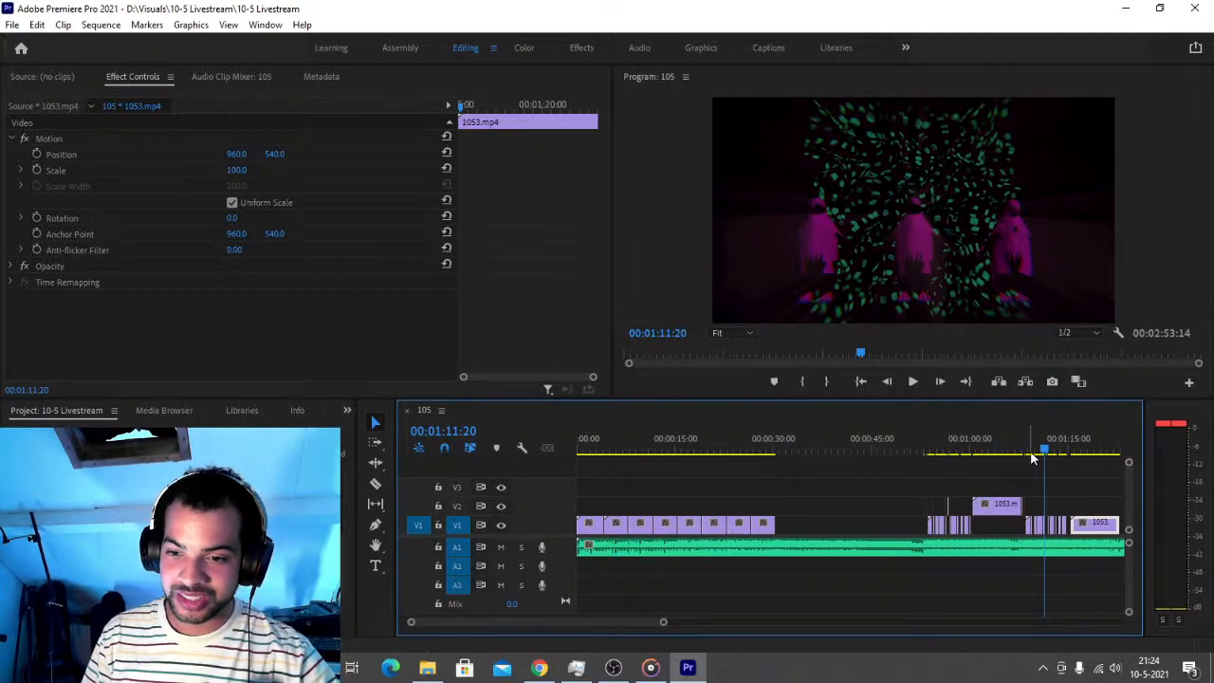
Replay the end of 1053.mp4 on V2 before the duplicated flashes, trim it back to 00:01:06:07, and save the project
{"action": "left_click", "coordinate": [1025, 446]}
{"action": "left_click_drag", "start_coordinate": [663, 626], "coordinate": [579, 638]}
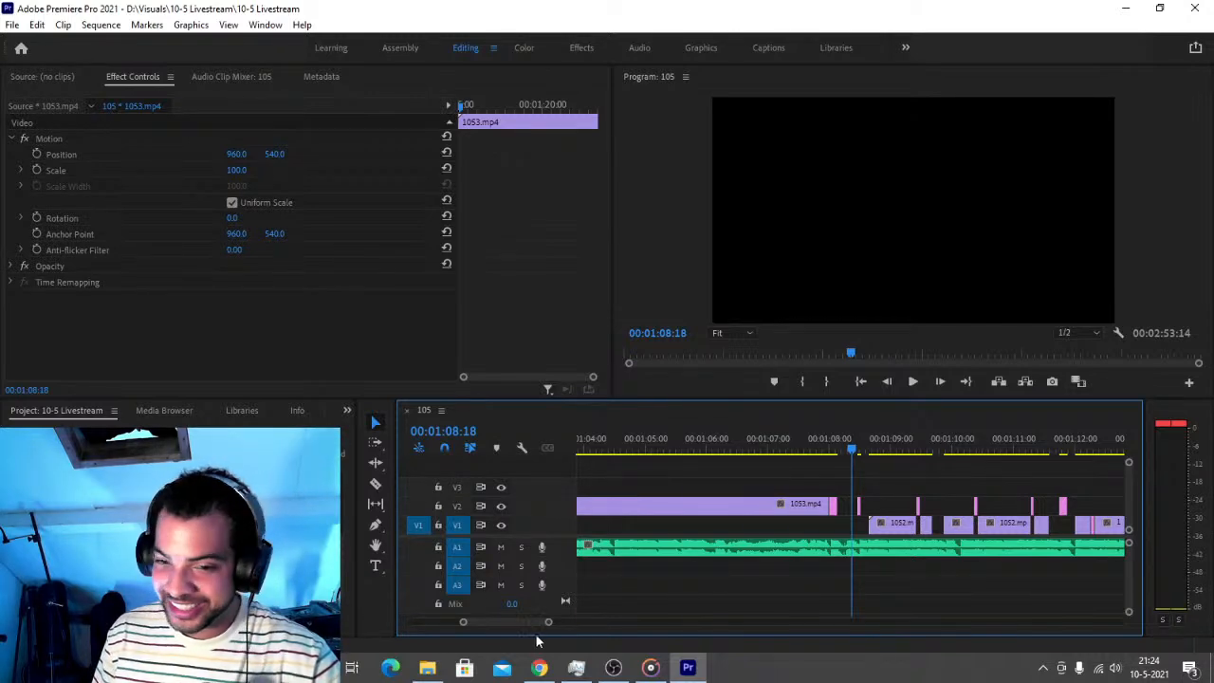
{"action": "left_click", "coordinate": [758, 435]}
{"action": "key", "text": "space"}
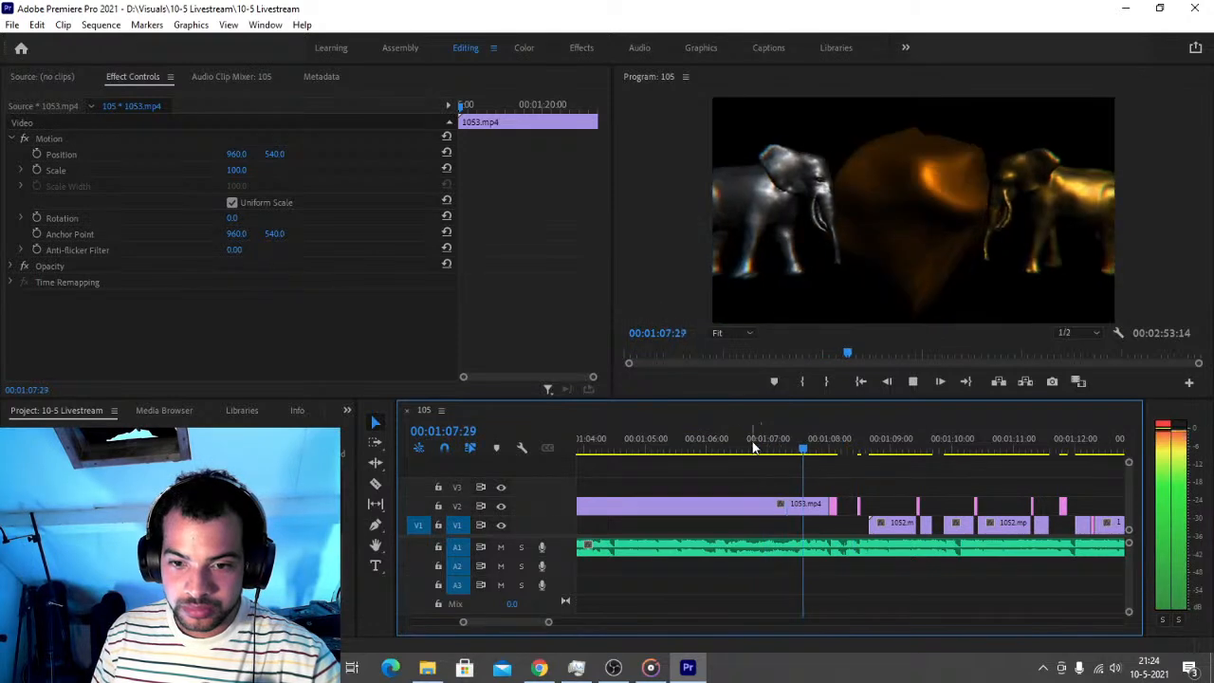
{"action": "left_click", "coordinate": [638, 437]}
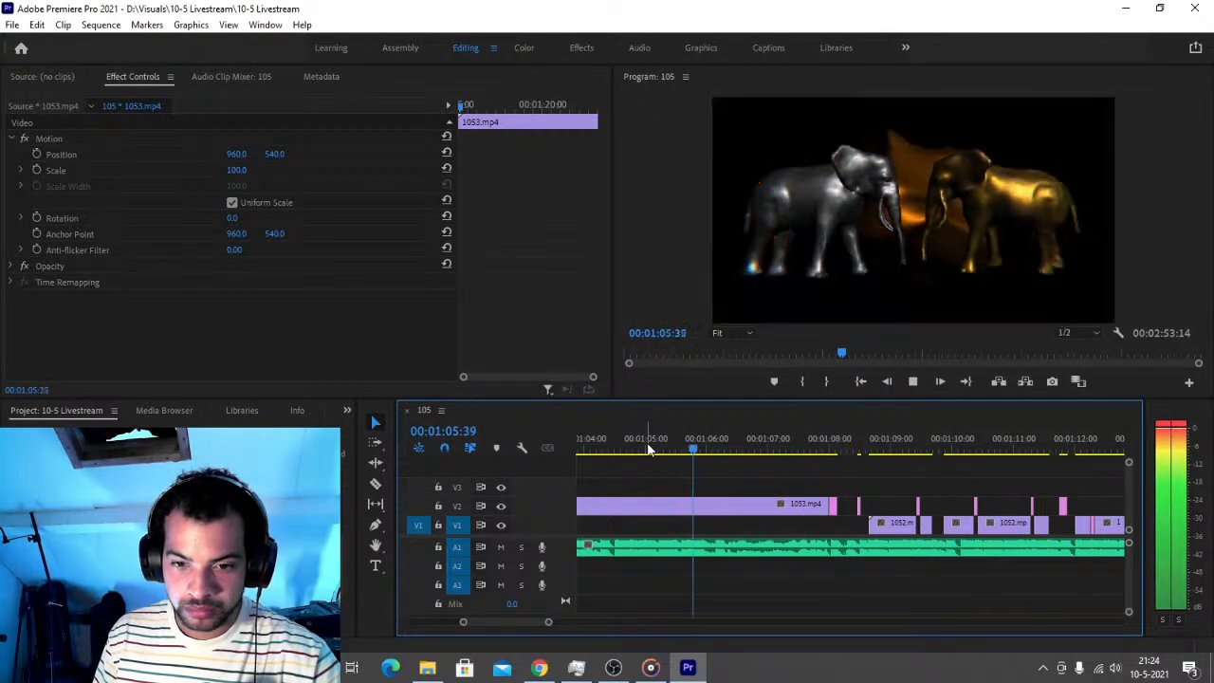
{"action": "key", "text": "space"}
{"action": "left_click_drag", "start_coordinate": [712, 456], "coordinate": [716, 456]}
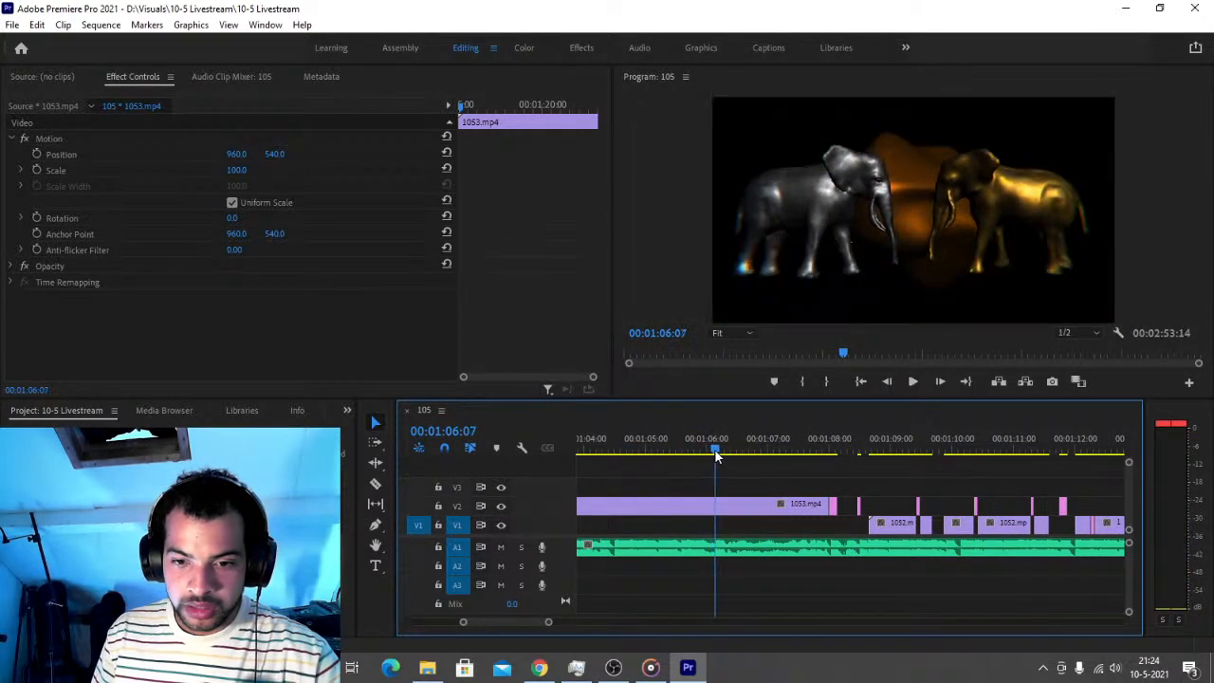
{"action": "left_click_drag", "start_coordinate": [818, 506], "coordinate": [707, 504]}
{"action": "key", "text": "ctrl+s"}
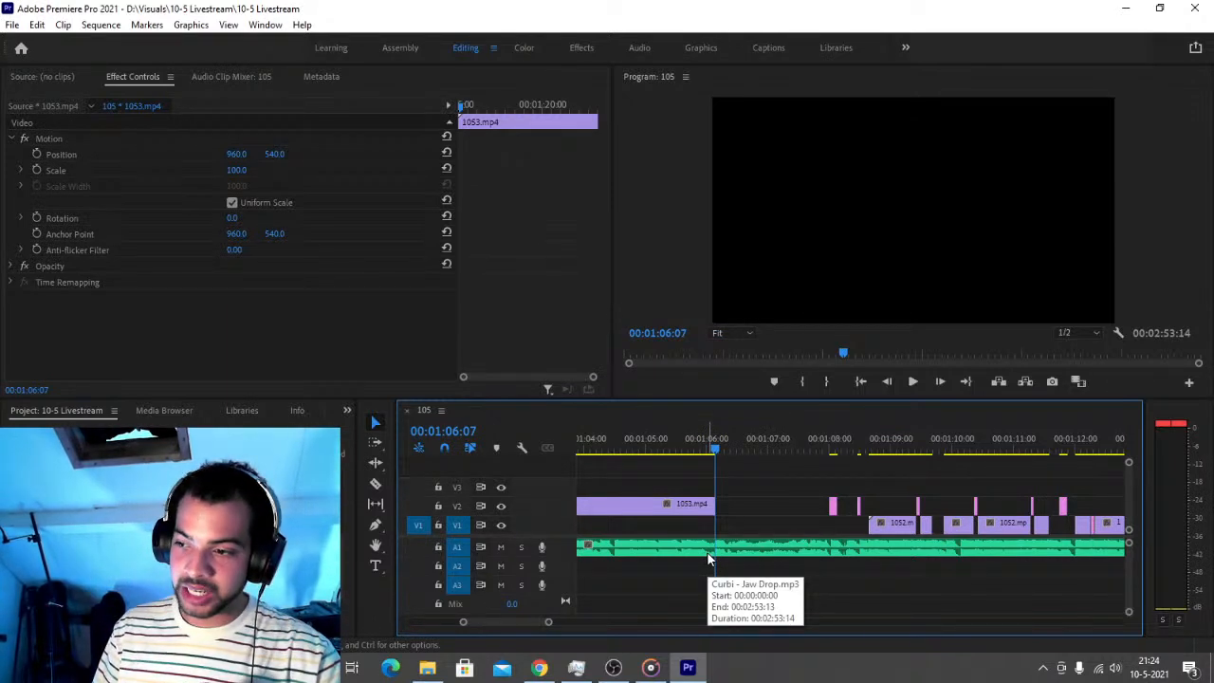
Play the sequence from 00:00:51:14 through the last 1053.mp4 clip, enlarging the Program monitor, and save the project
{"action": "left_click_drag", "start_coordinate": [548, 626], "coordinate": [678, 622]}
{"action": "left_click", "coordinate": [755, 445]}
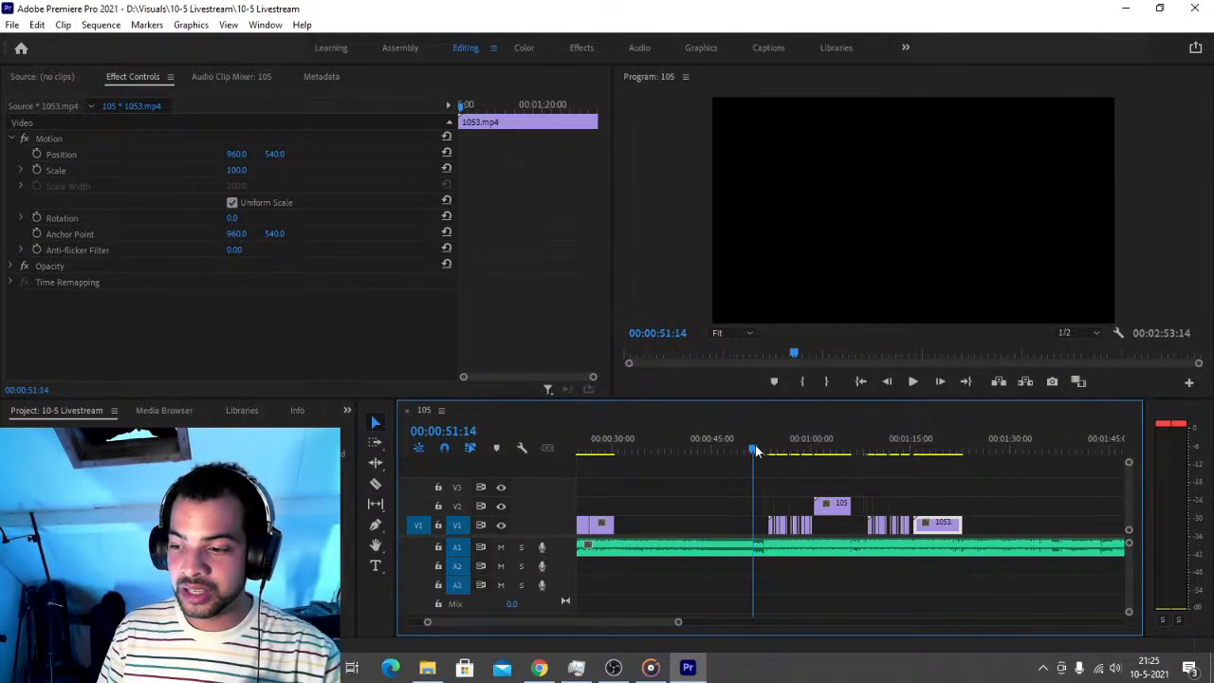
{"action": "key", "text": "ctrl+s"}
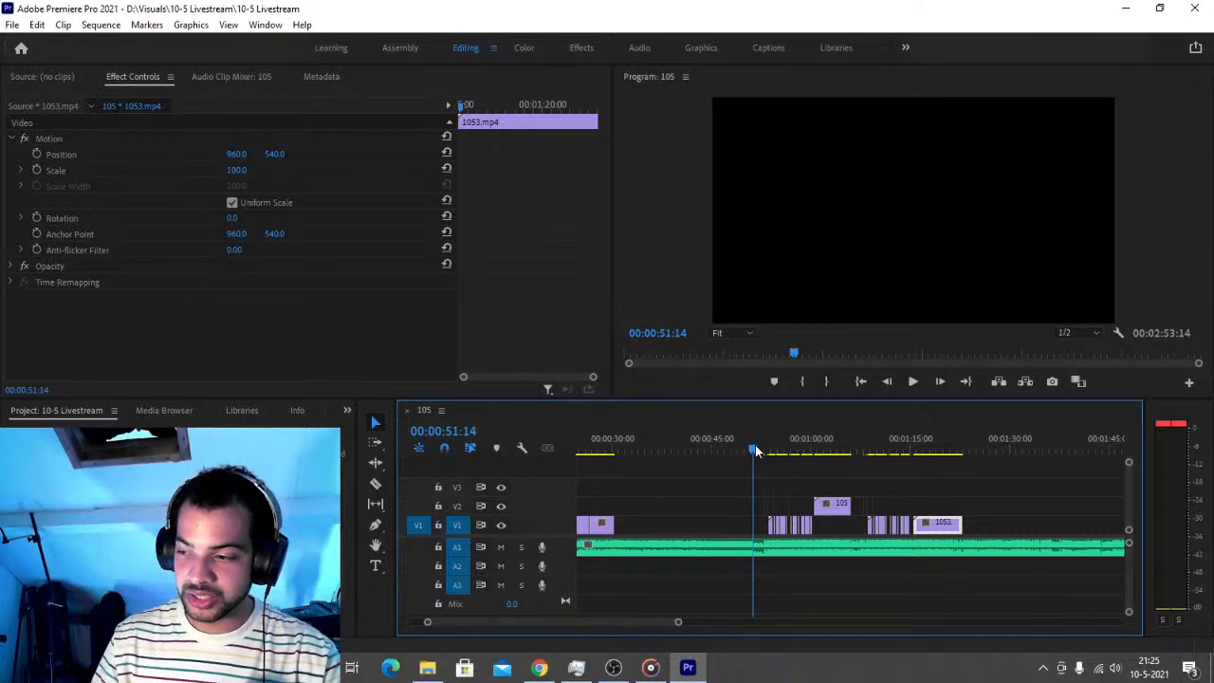
{"action": "key", "text": "space"}
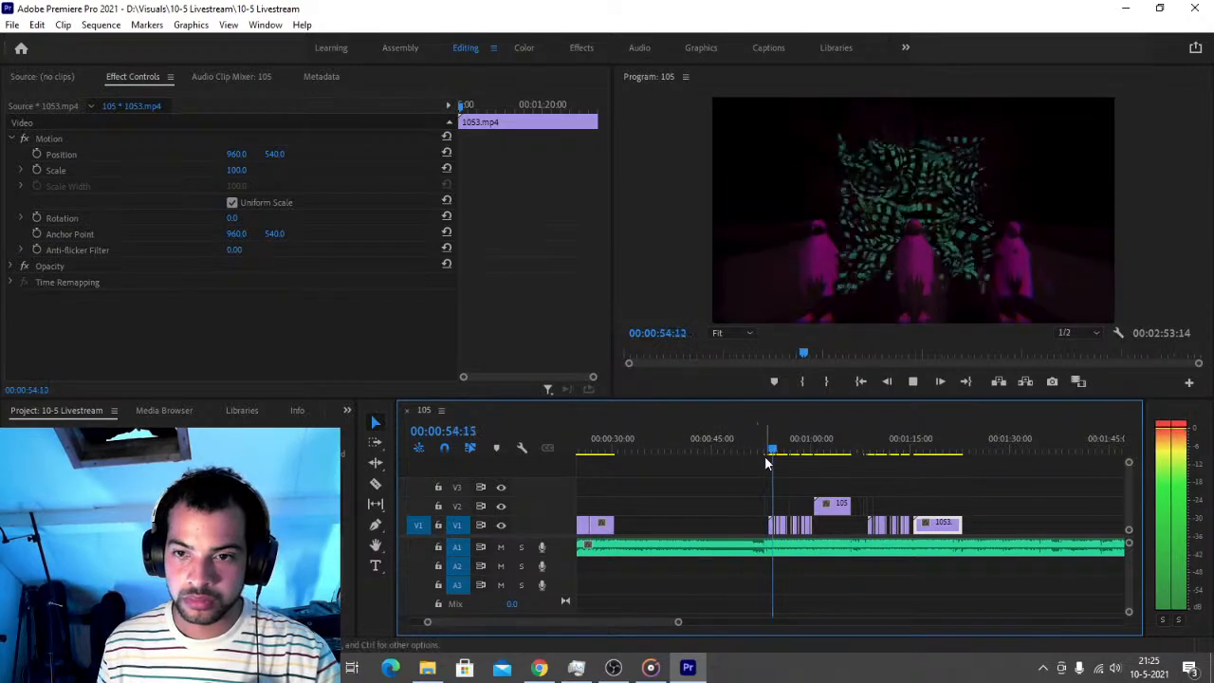
{"action": "left_click_drag", "start_coordinate": [720, 403], "coordinate": [723, 482]}
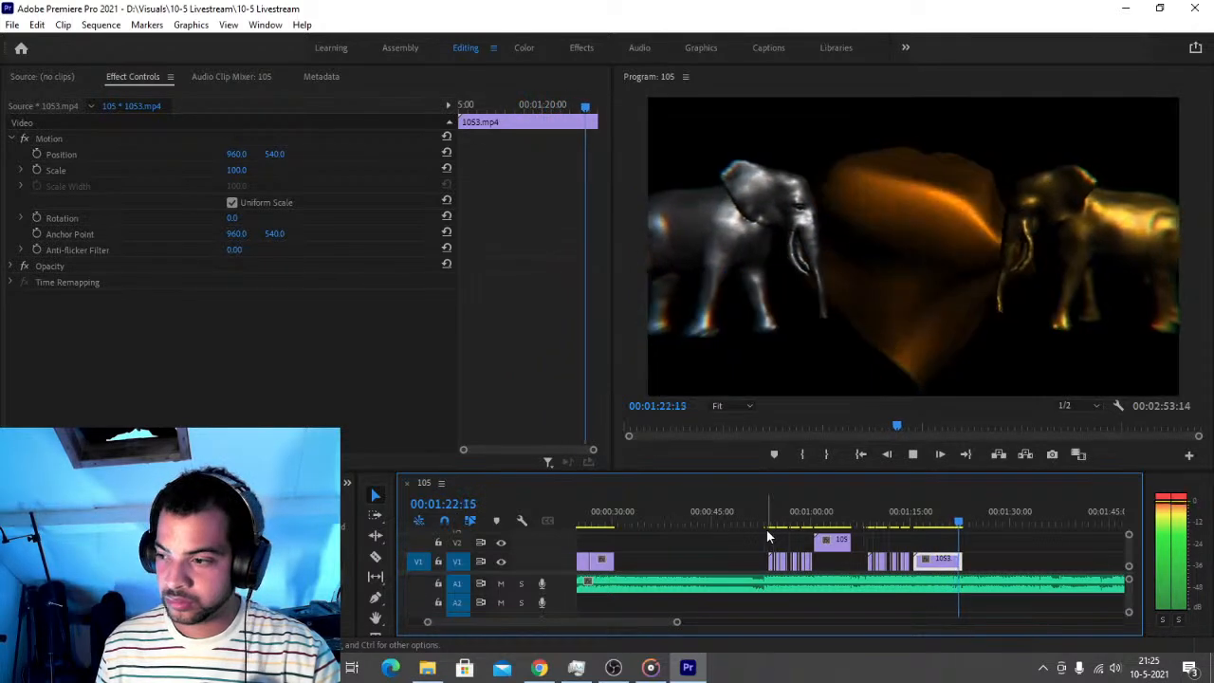
{"action": "key", "text": "space"}
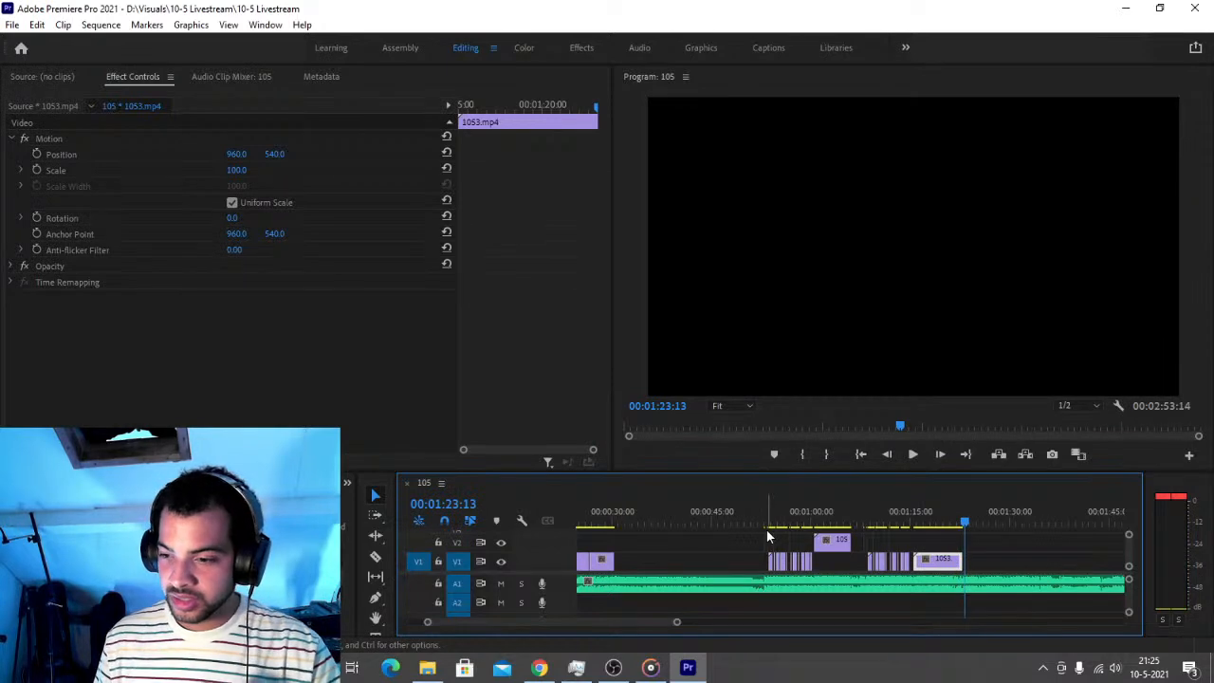
{"action": "key", "text": "ctrl+s"}
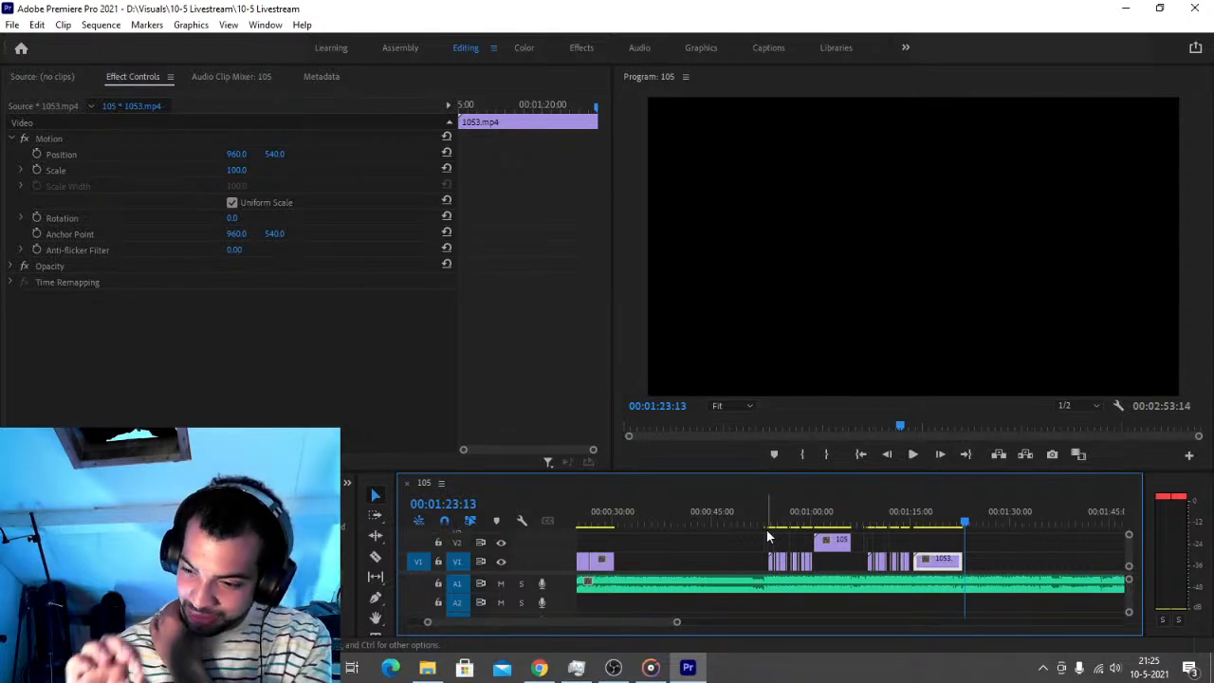
{"action": "key", "text": "ctrl+s"}
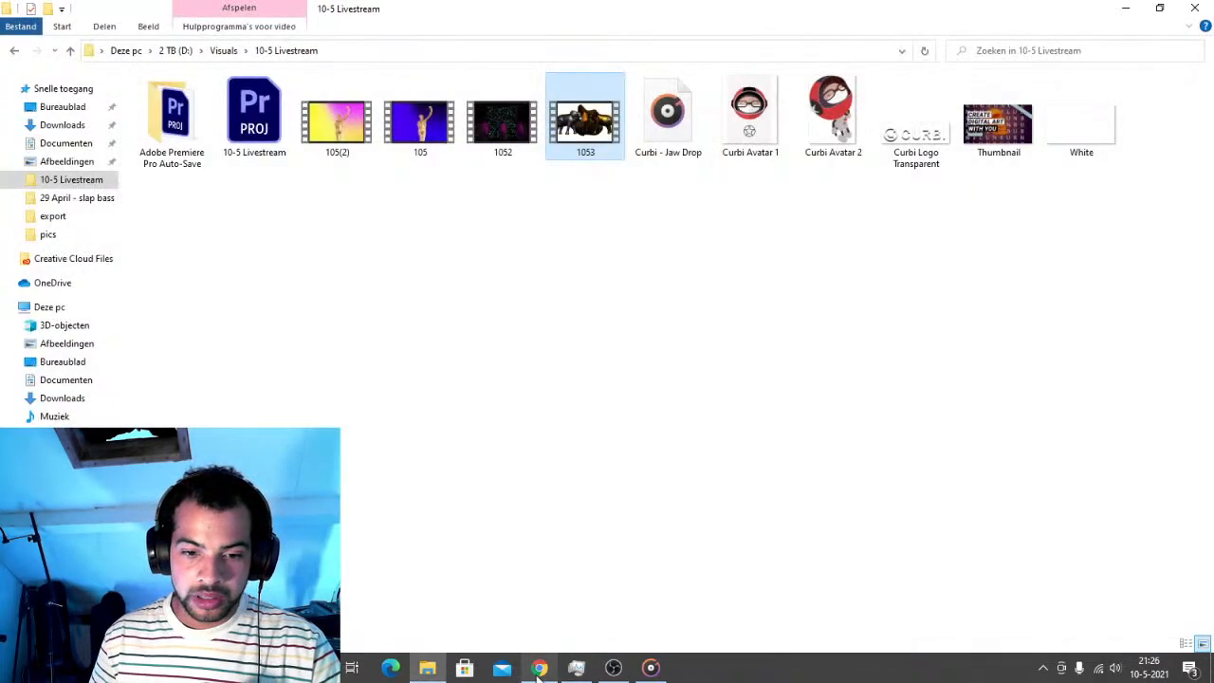
Switch to Chrome, open the YouTube home page in a new tab, and dismiss the translation prompt
{"action": "left_click", "coordinate": [538, 668]}
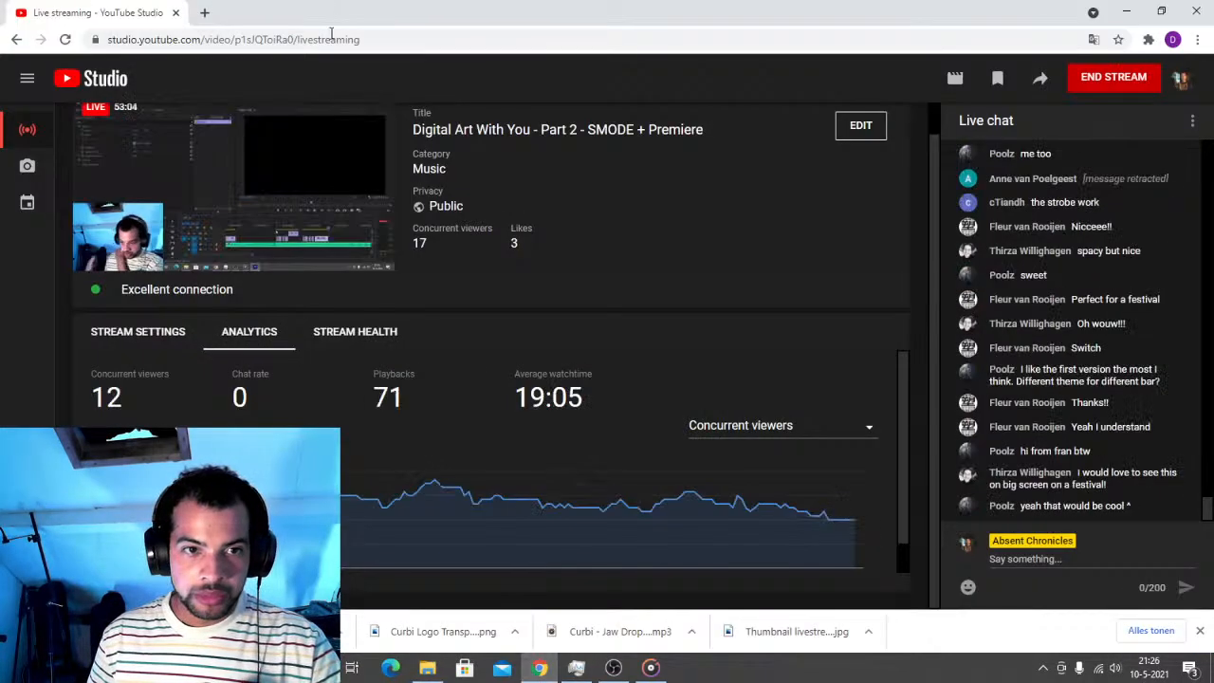
{"action": "left_click", "coordinate": [204, 12]}
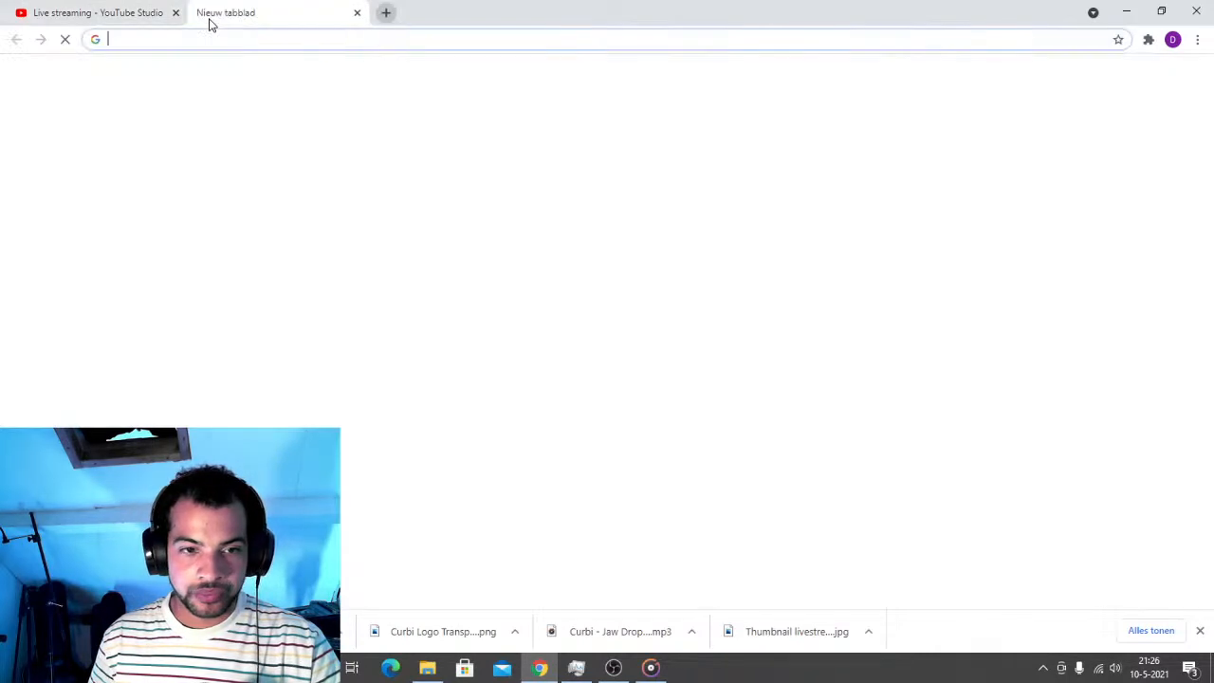
{"action": "type", "text": "yout"}
{"action": "key", "text": "Return"}
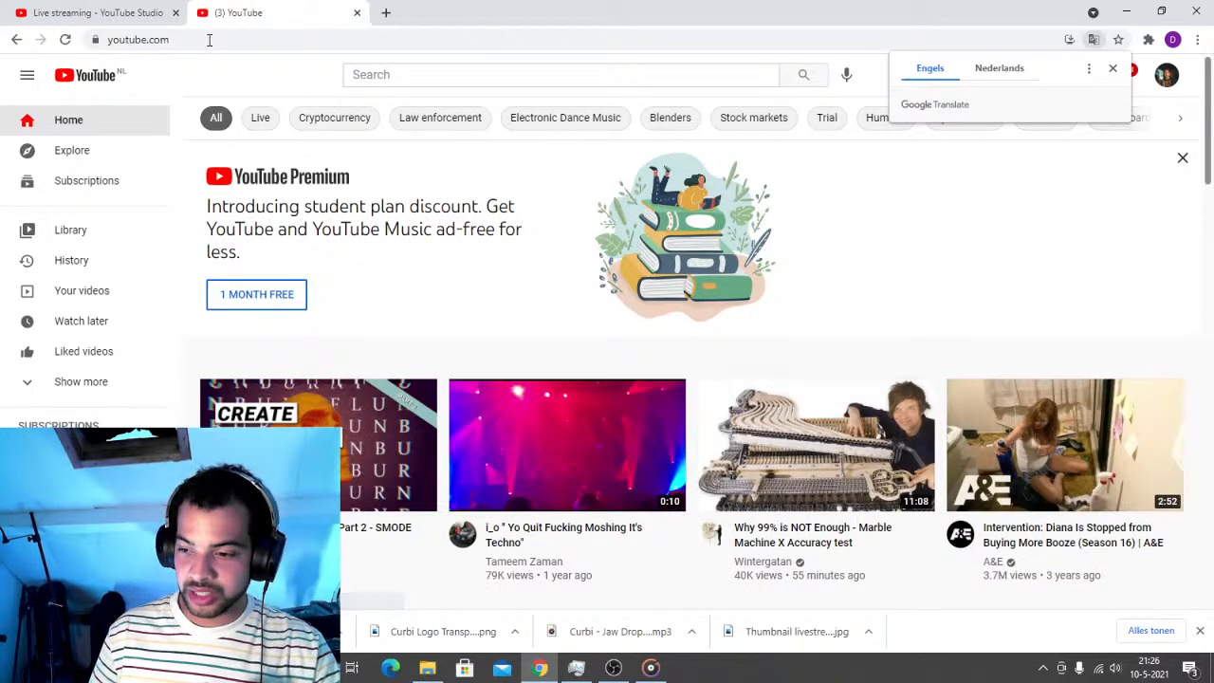
{"action": "left_click", "coordinate": [1113, 68]}
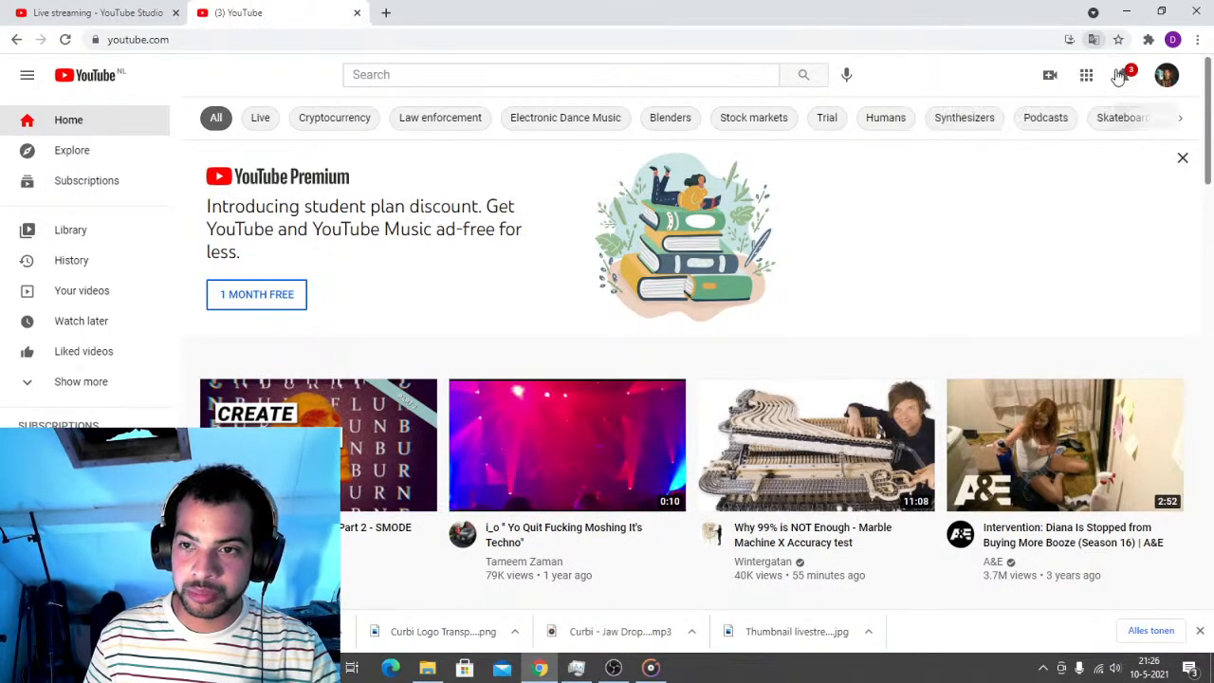
Search YouTube for "bitbird create together skarba" and open the video "create together URL Fest - SKARBA"
{"action": "left_click", "coordinate": [598, 78]}
{"action": "type", "text": "bitbir"}
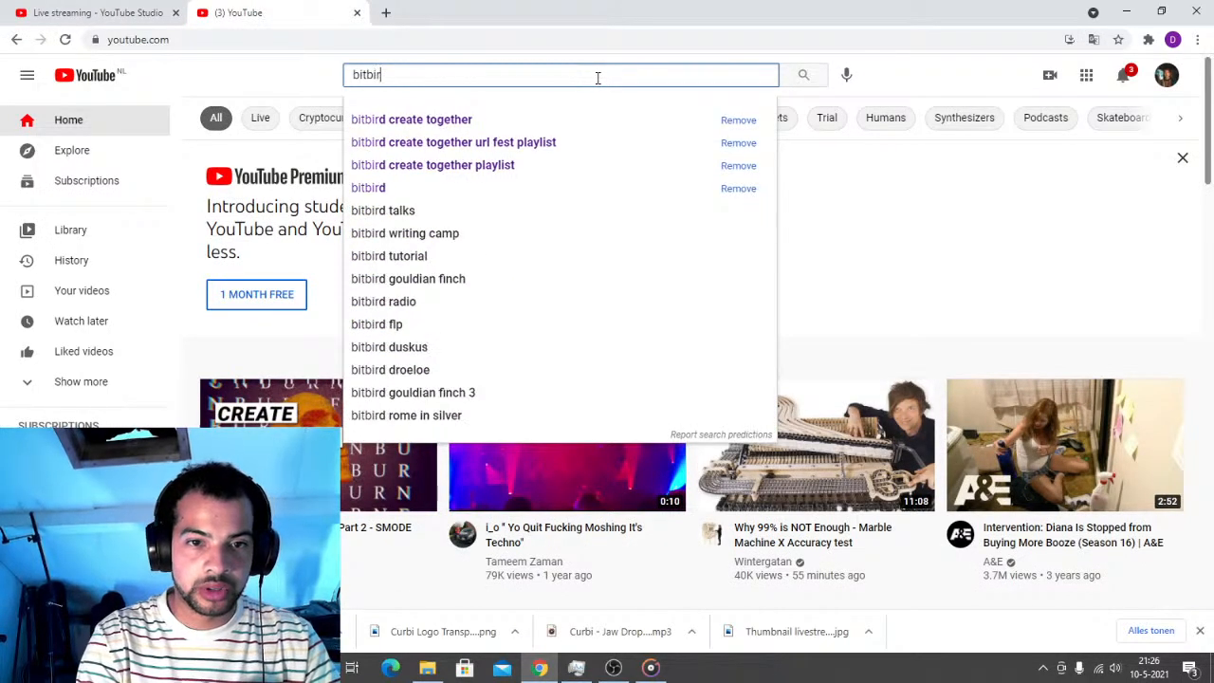
{"action": "type", "text": "d create together skarba"}
{"action": "key", "text": "Return"}
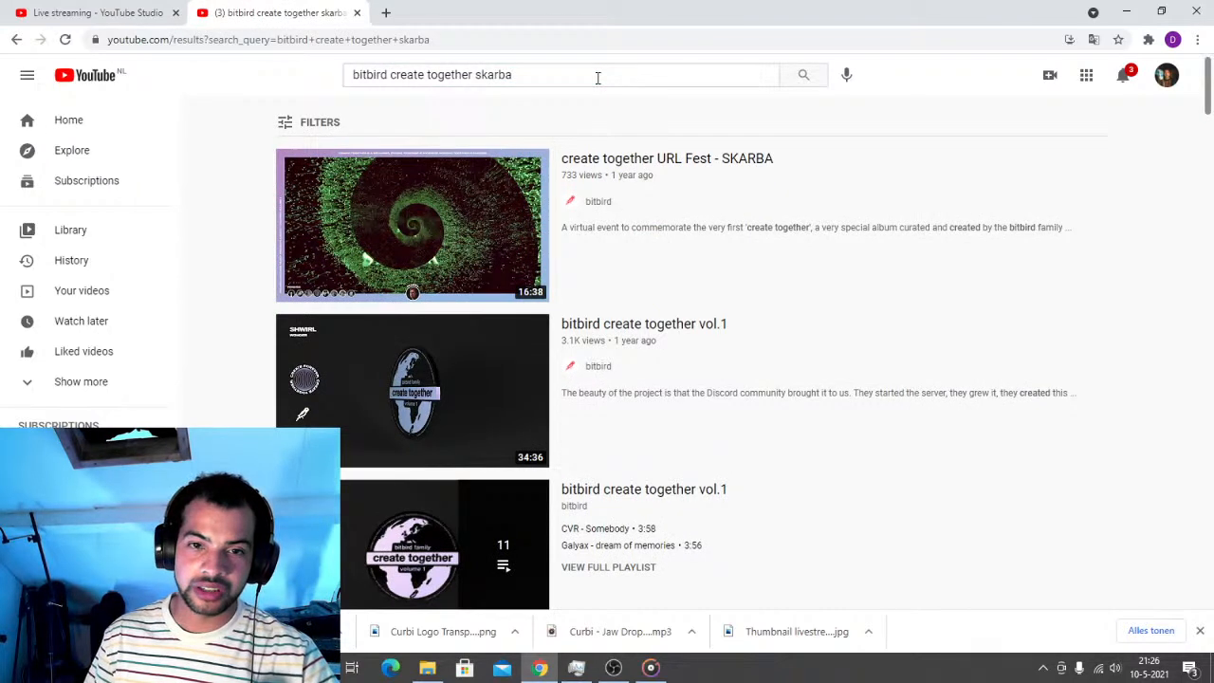
{"action": "mouse_move", "coordinate": [403, 228]}
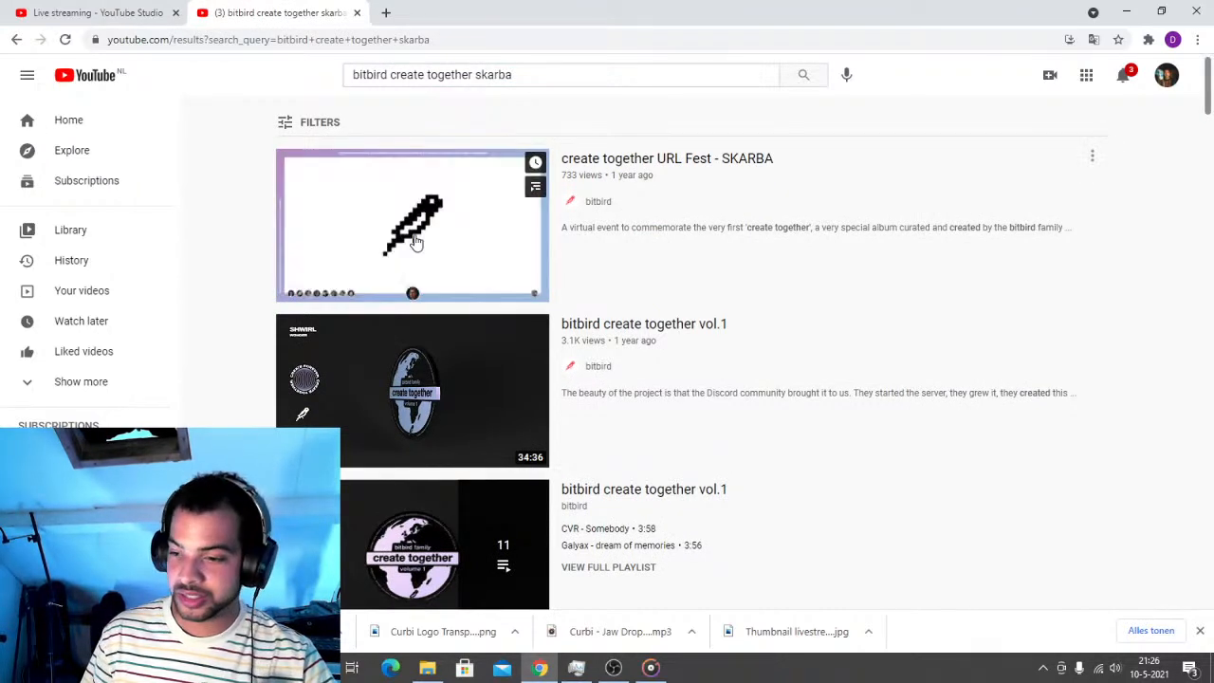
{"action": "left_click", "coordinate": [416, 244]}
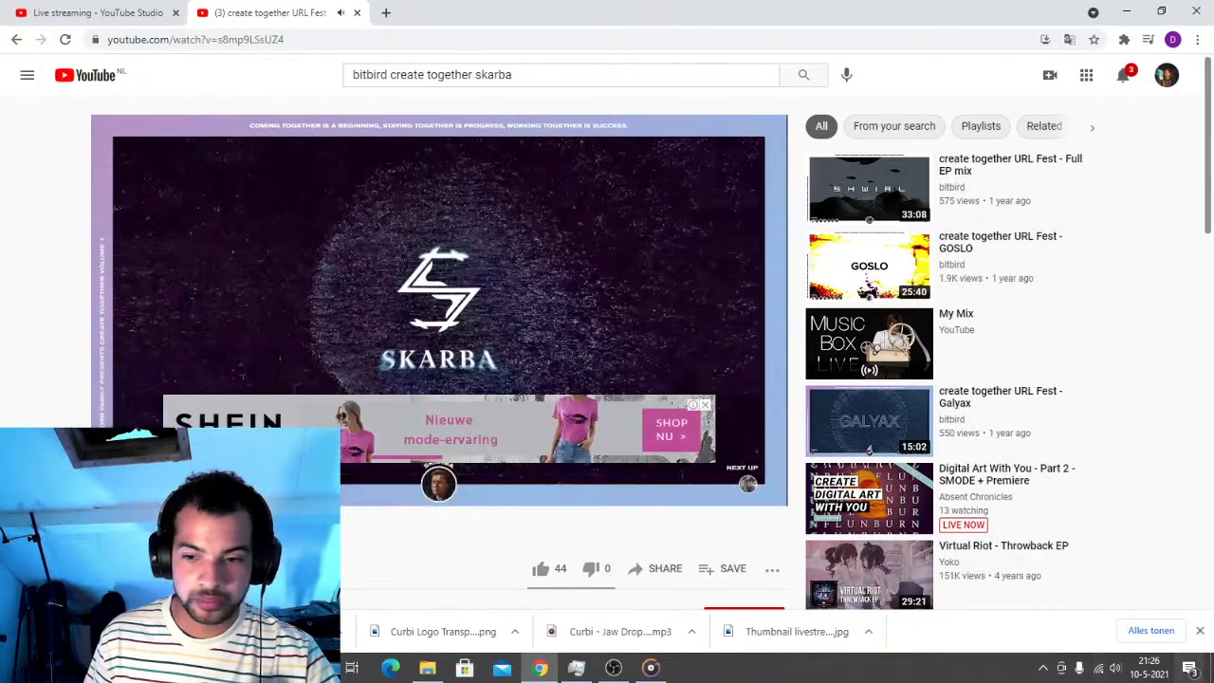
Set Google Chrome's volume to about 43 in the Windows volume mixer and close the mixer
{"action": "left_click", "coordinate": [1115, 669]}
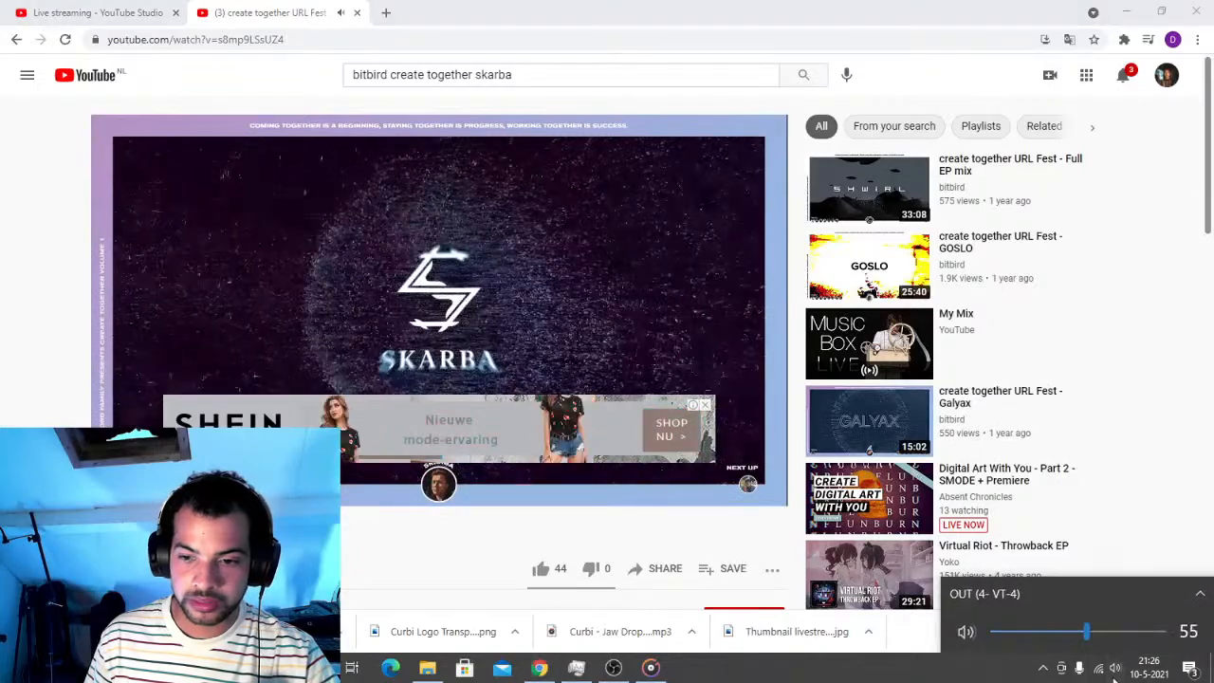
{"action": "right_click", "coordinate": [1115, 669]}
{"action": "left_click", "coordinate": [1091, 580]}
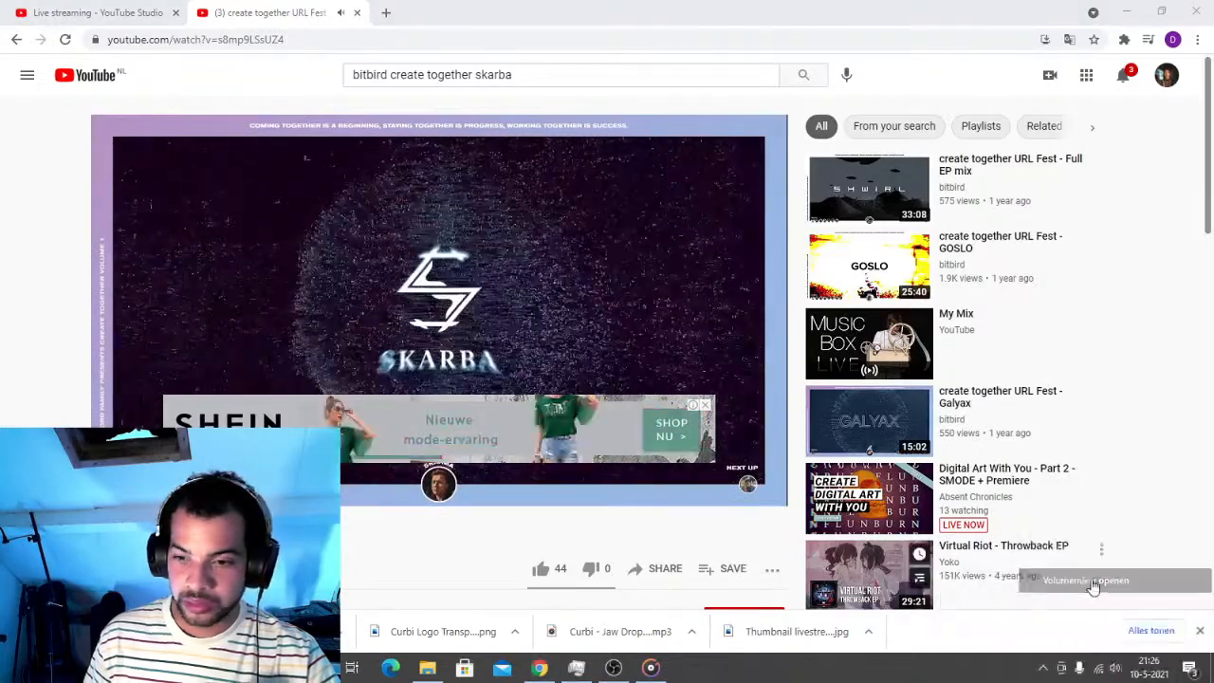
{"action": "left_click_drag", "start_coordinate": [1029, 634], "coordinate": [1185, 629]}
{"action": "left_click_drag", "start_coordinate": [1153, 590], "coordinate": [1151, 557]}
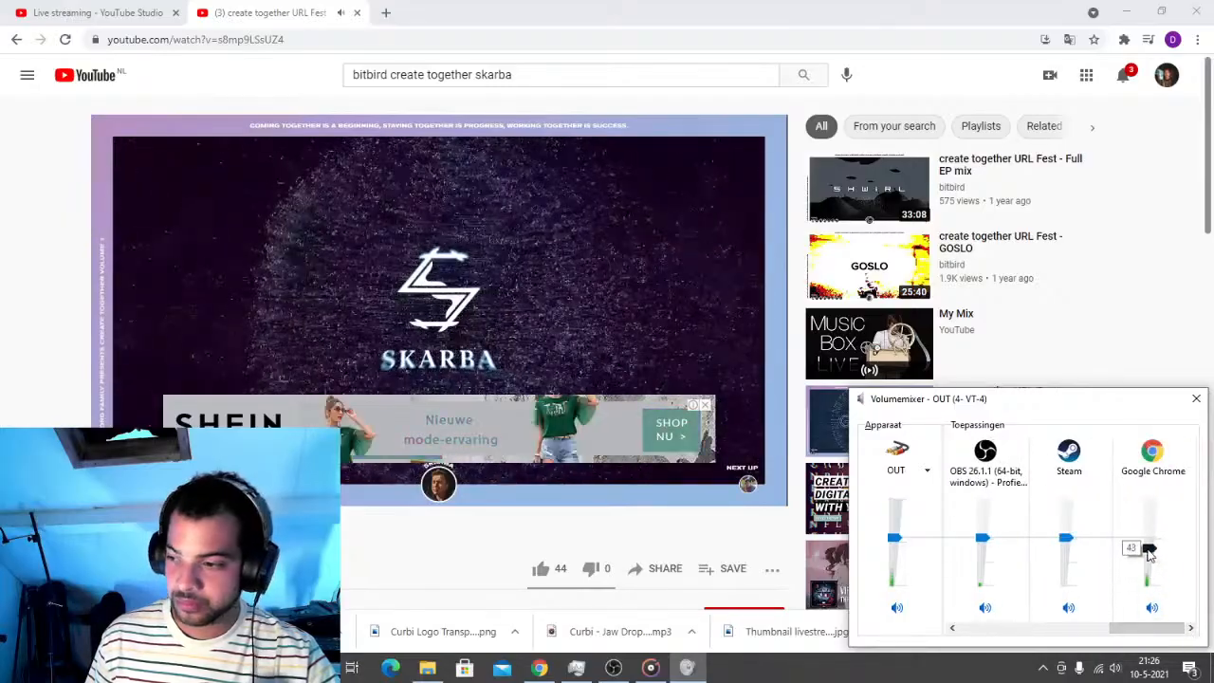
{"action": "left_click", "coordinate": [1196, 398]}
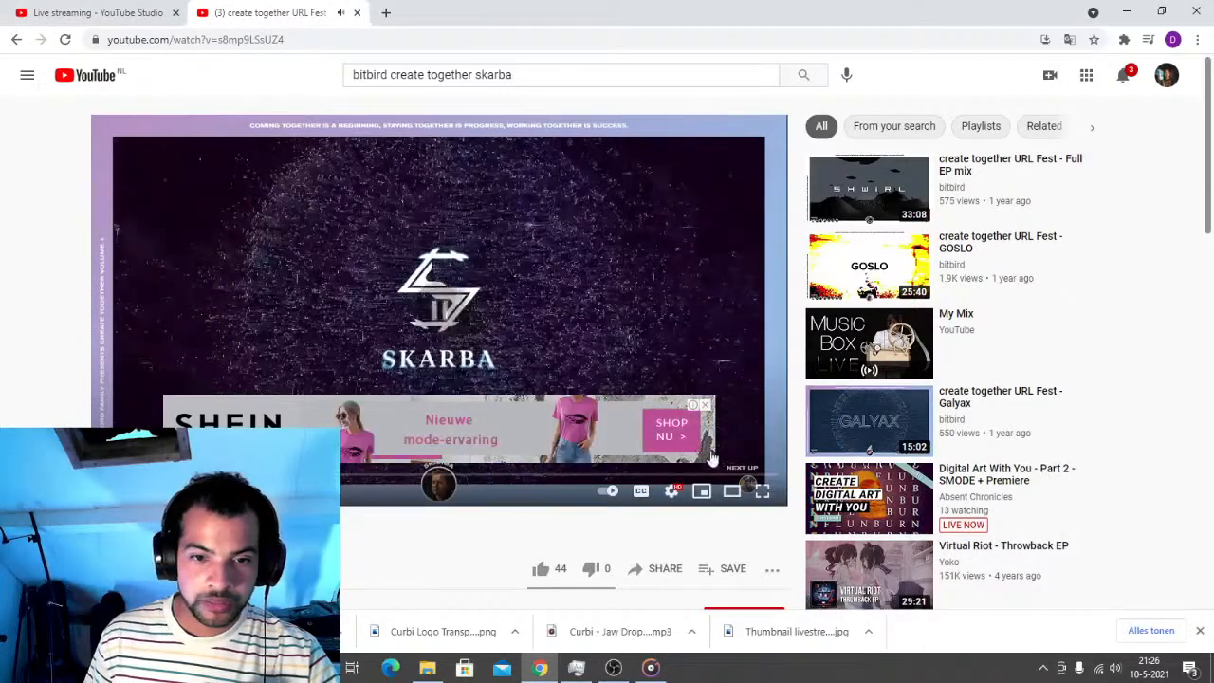
Dismiss the ad over the SKARBA video, watch its spiral visuals full screen, then pause and leave full screen
{"action": "left_click", "coordinate": [704, 406]}
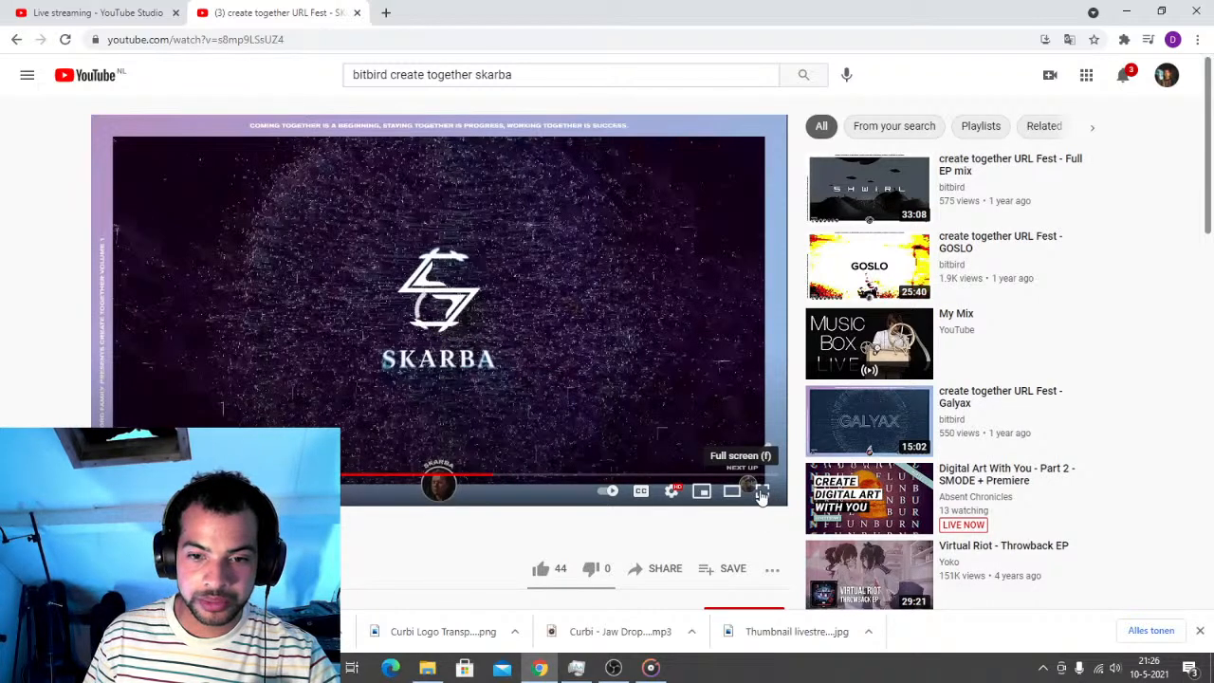
{"action": "left_click", "coordinate": [763, 492]}
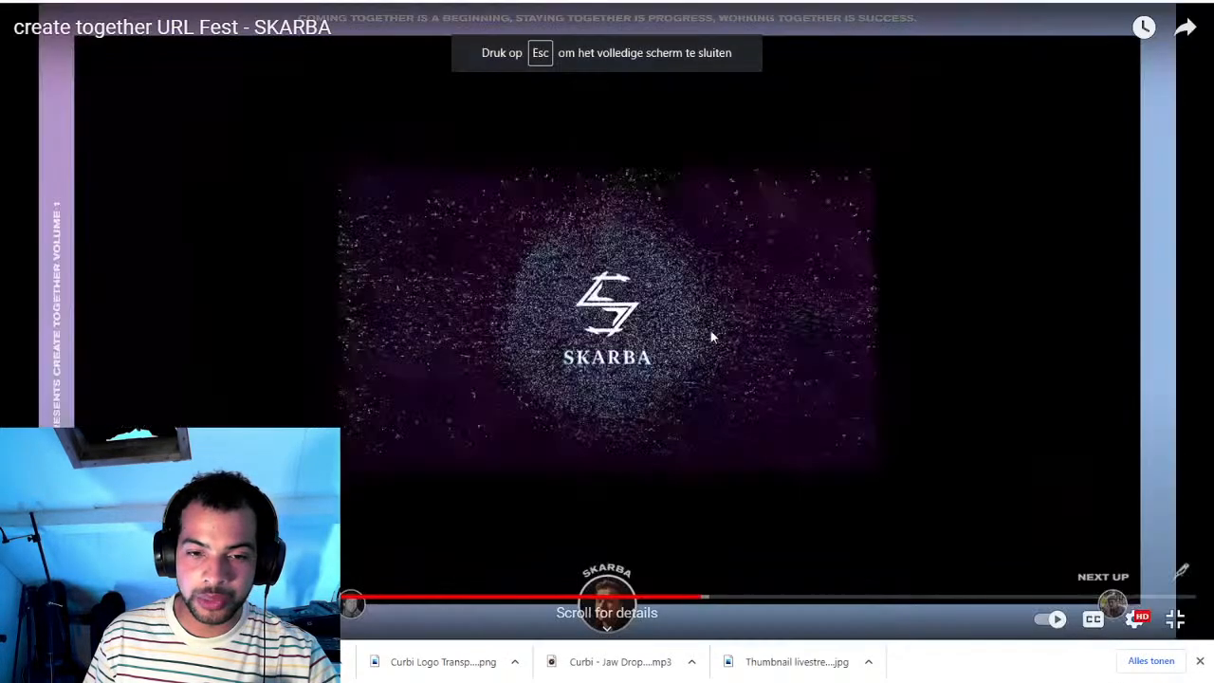
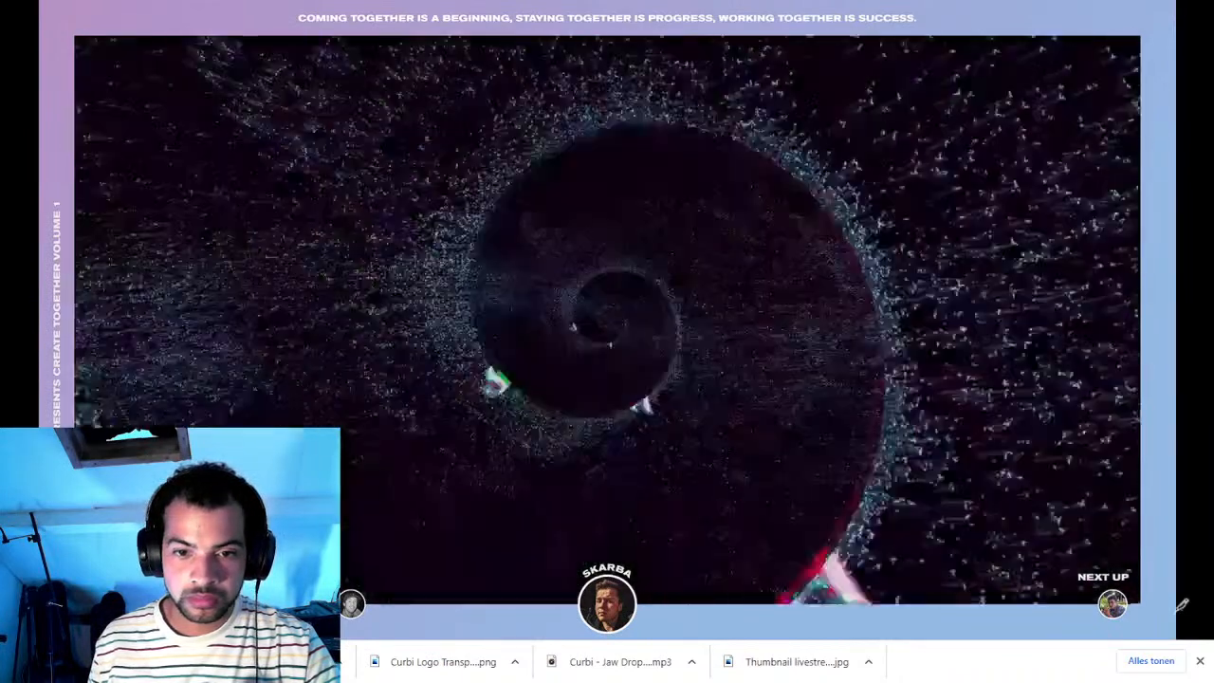
{"action": "left_click", "coordinate": [1066, 330]}
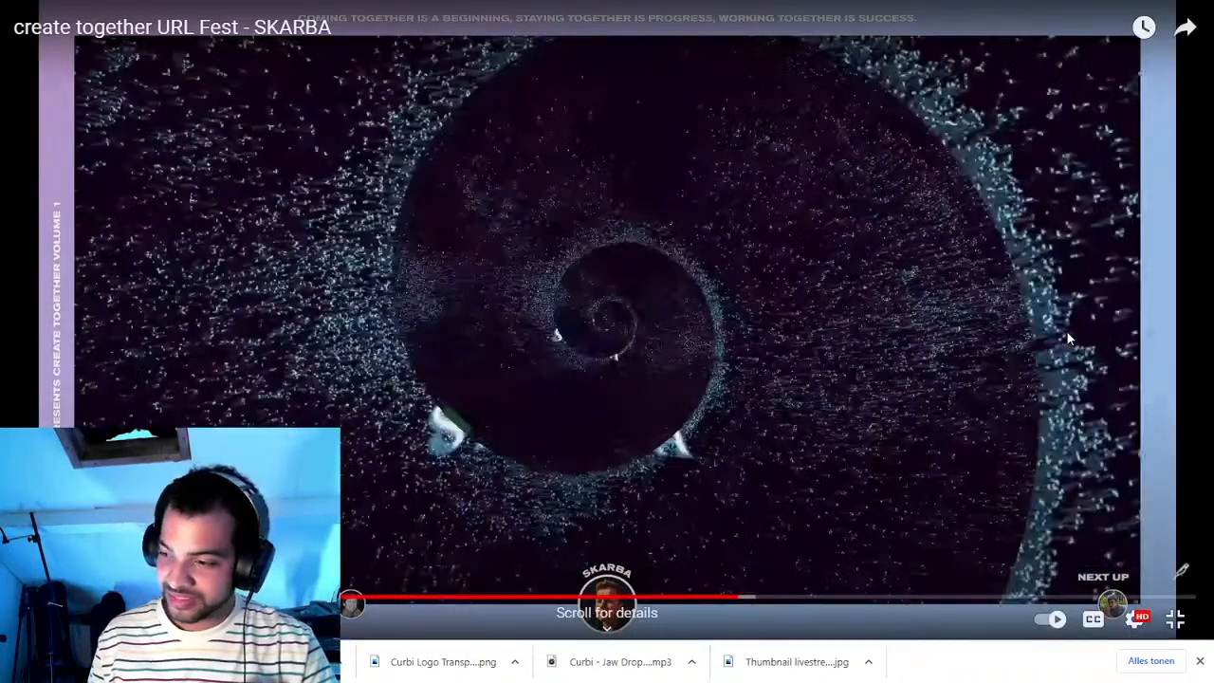
{"action": "key", "text": "Escape"}
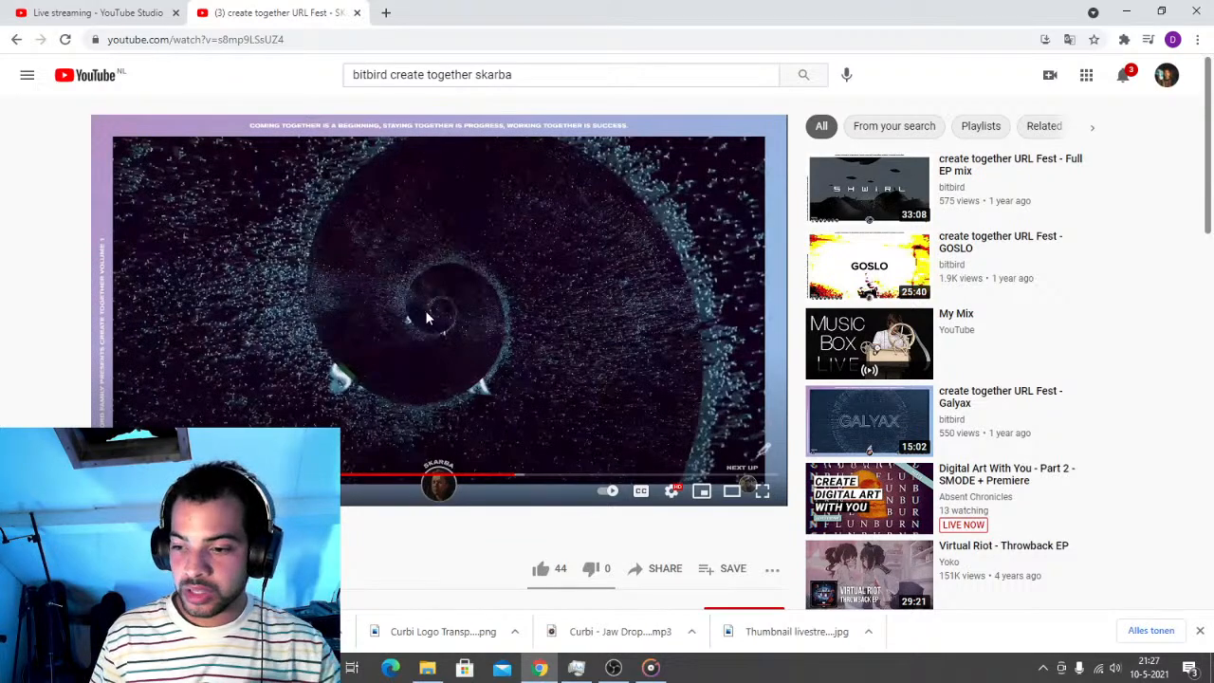
Go to absentchronicles.com/portfolio and browse the projects as far as the "Everything I Wanted" remix
{"action": "left_click", "coordinate": [321, 41]}
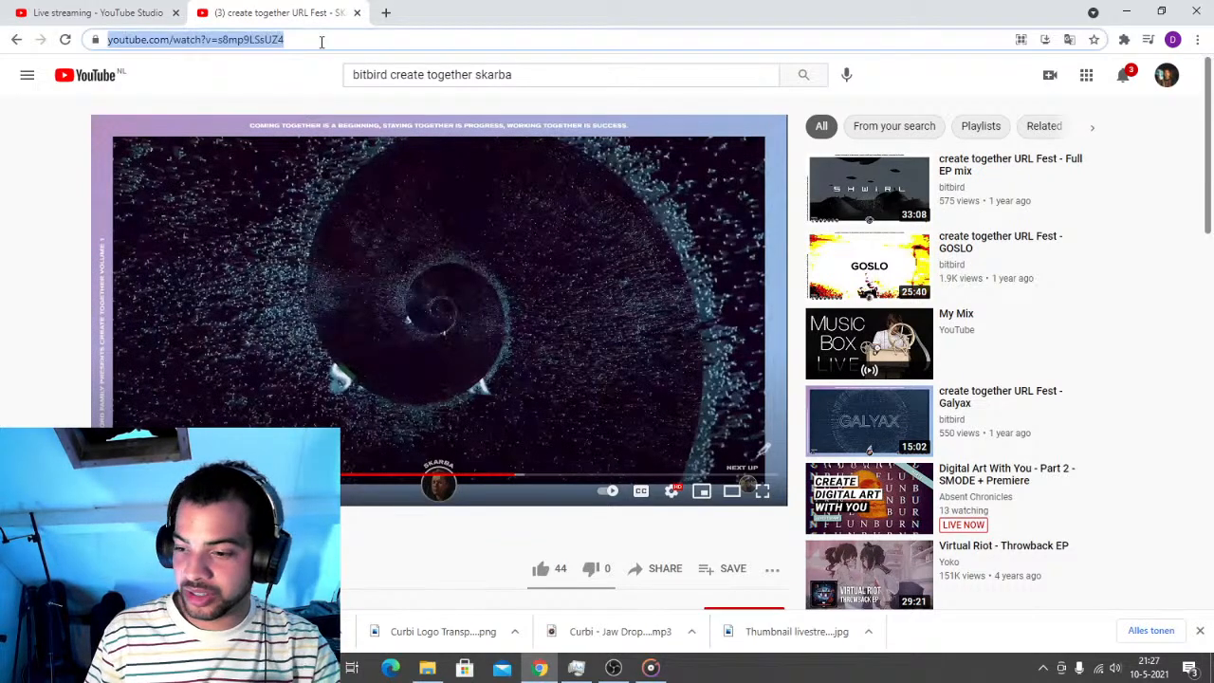
{"action": "type", "text": "absen"}
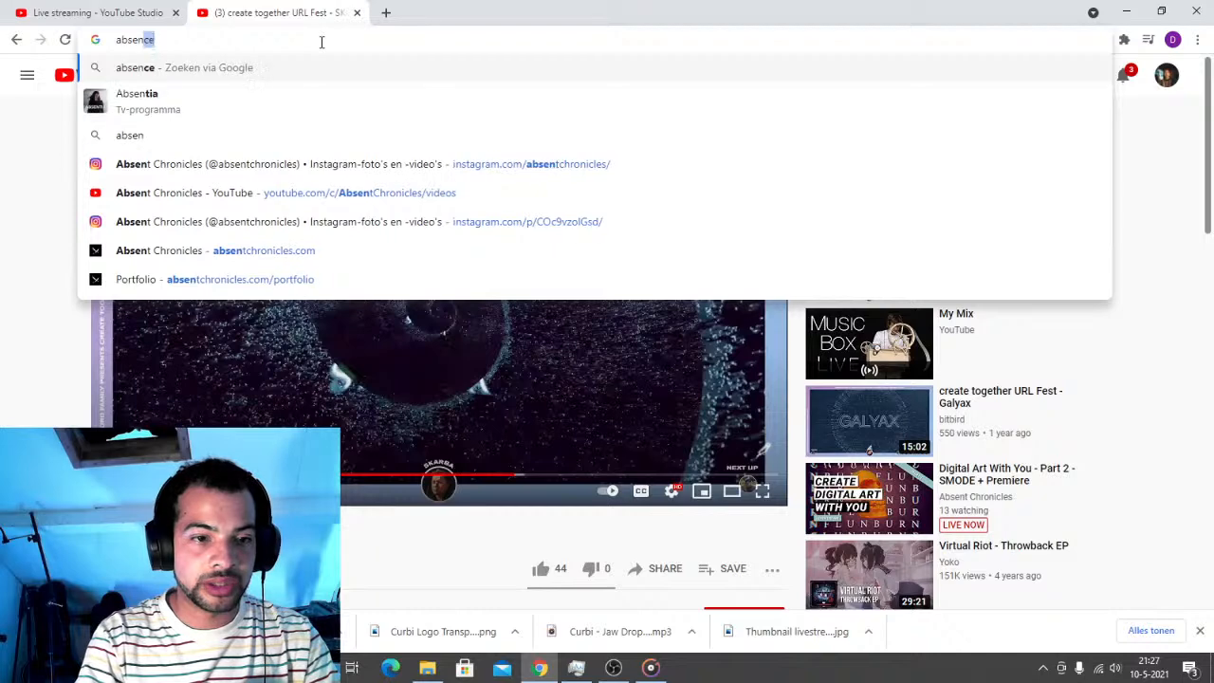
{"action": "type", "text": "tch"}
{"action": "key", "text": "Up"}
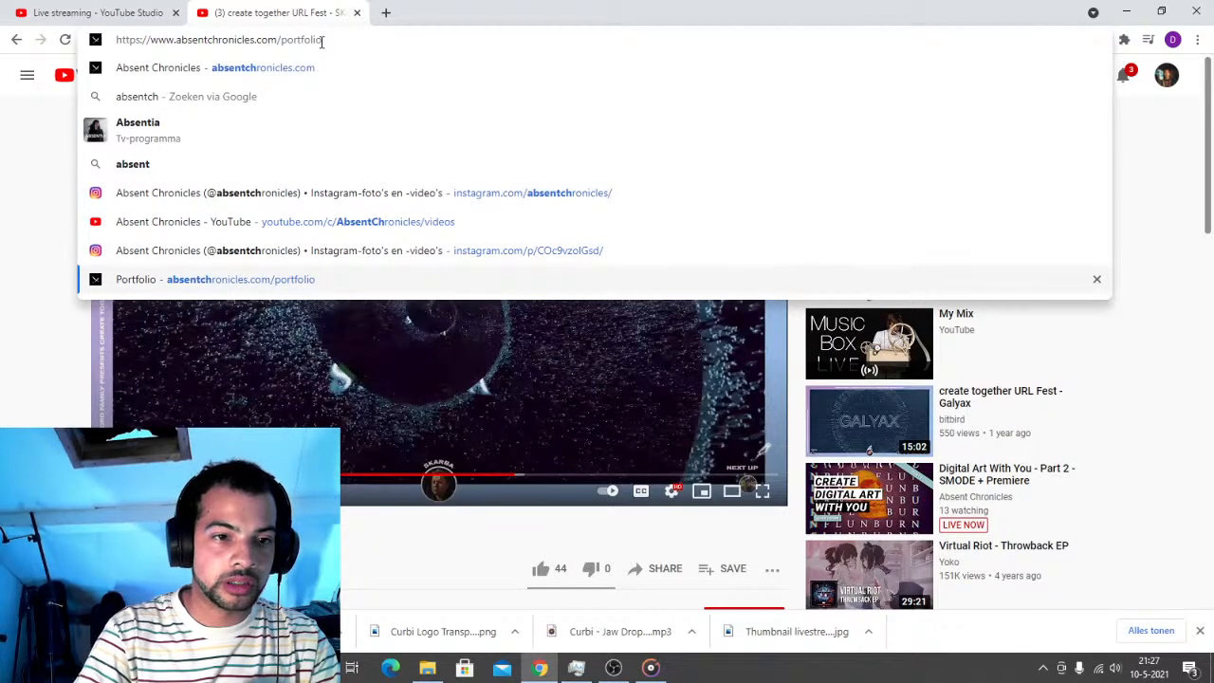
{"action": "key", "text": "Return"}
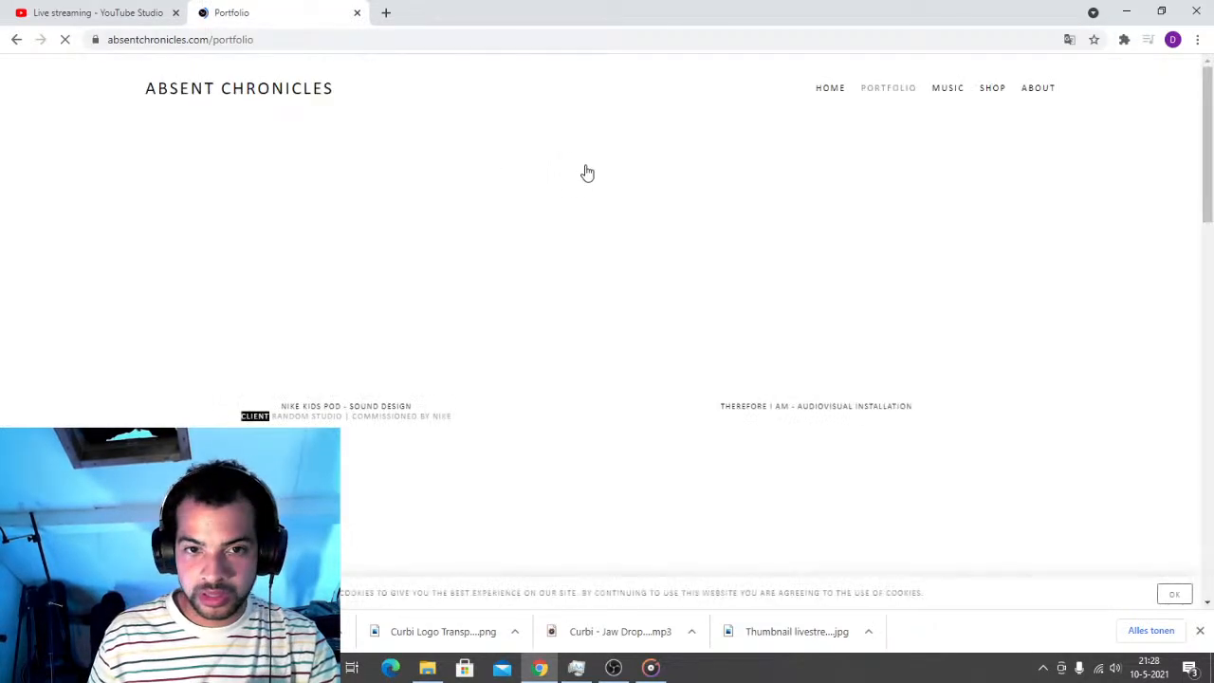
{"action": "scroll", "coordinate": [1178, 340], "scroll_direction": "down", "scroll_amount": 3}
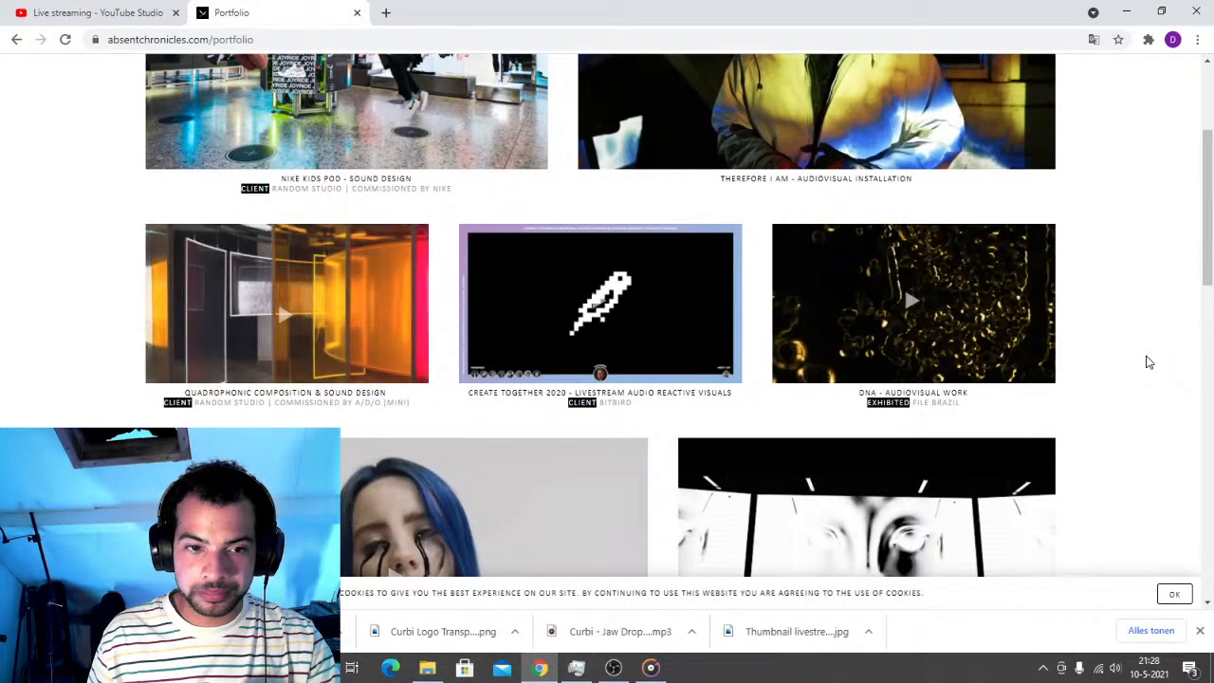
{"action": "scroll", "coordinate": [1149, 358], "scroll_direction": "down", "scroll_amount": 4}
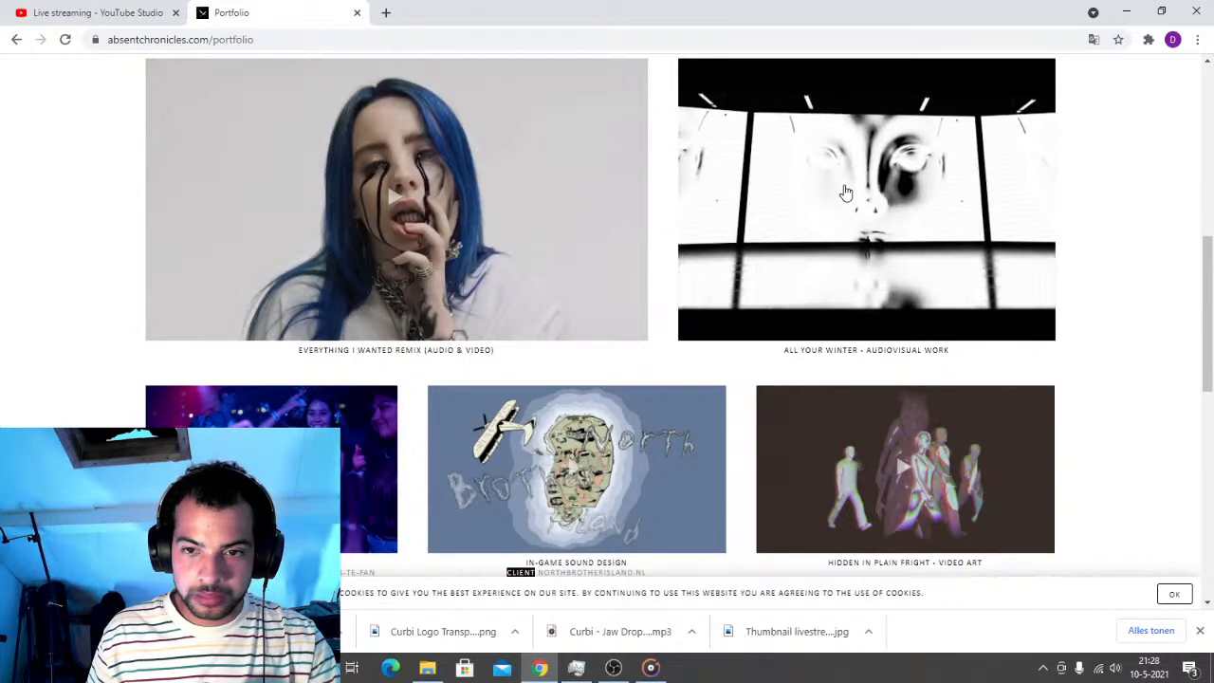
Open the "Everything I Wanted" remix, close the downloads bar, watch the video full screen, then pause and leave full screen
{"action": "left_click", "coordinate": [405, 209]}
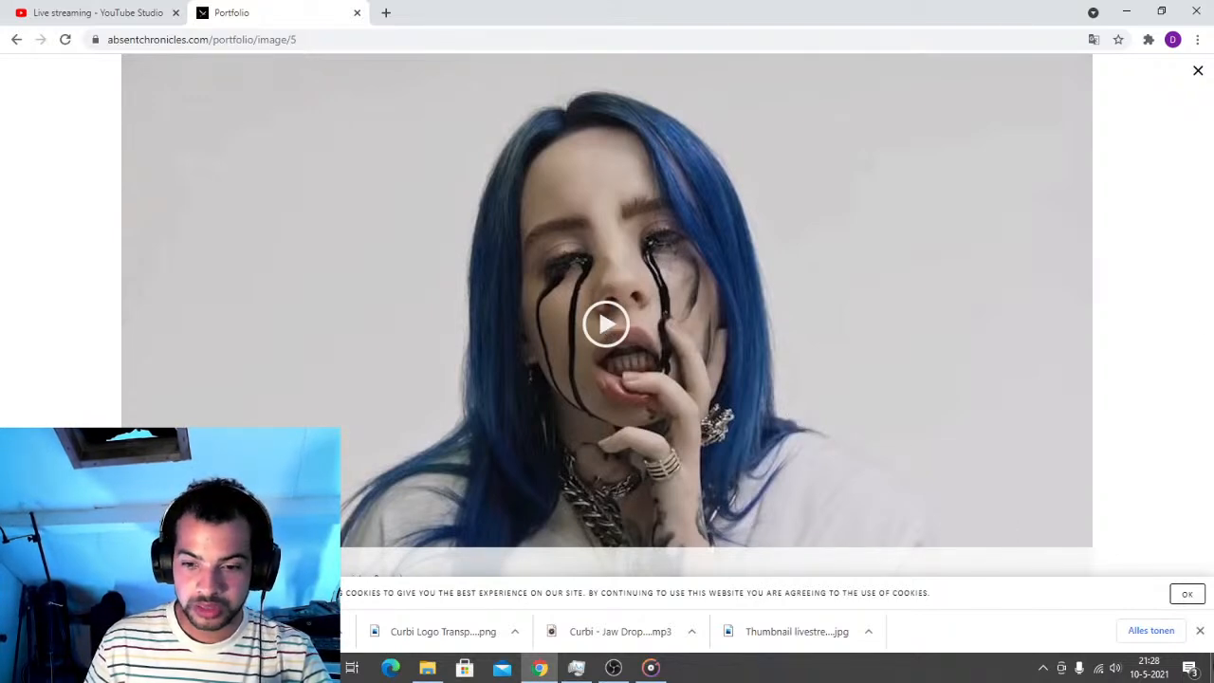
{"action": "left_click", "coordinate": [1201, 631]}
{"action": "left_click", "coordinate": [609, 328]}
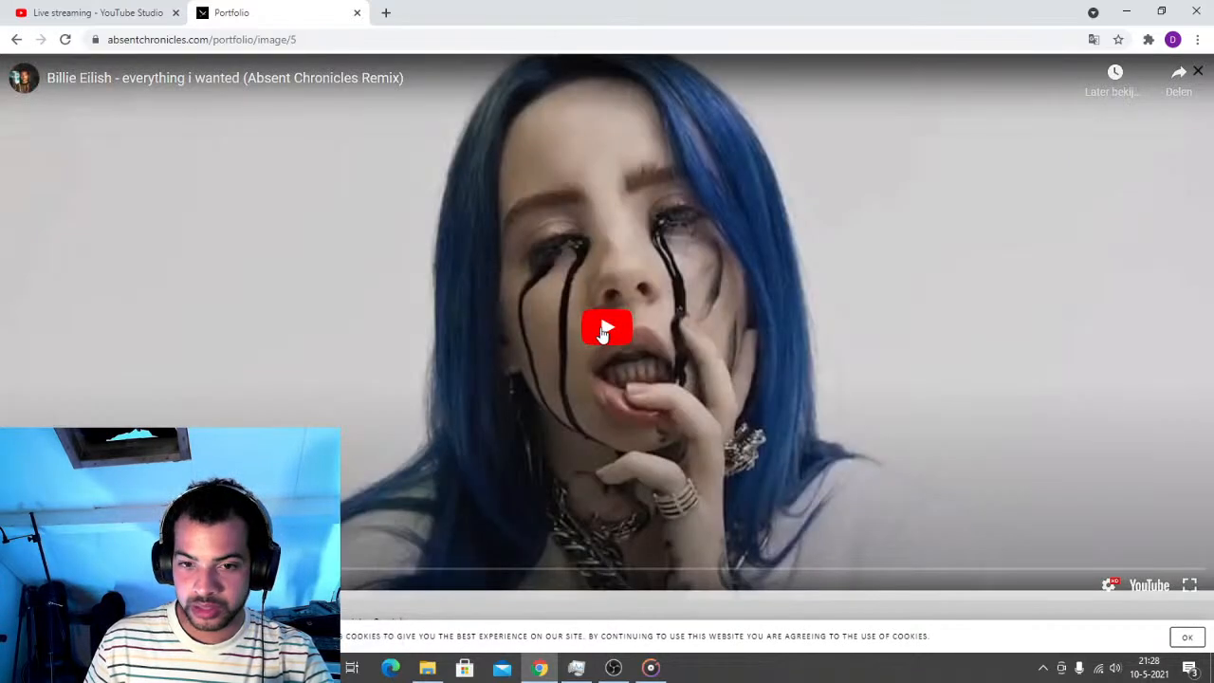
{"action": "left_click", "coordinate": [606, 330]}
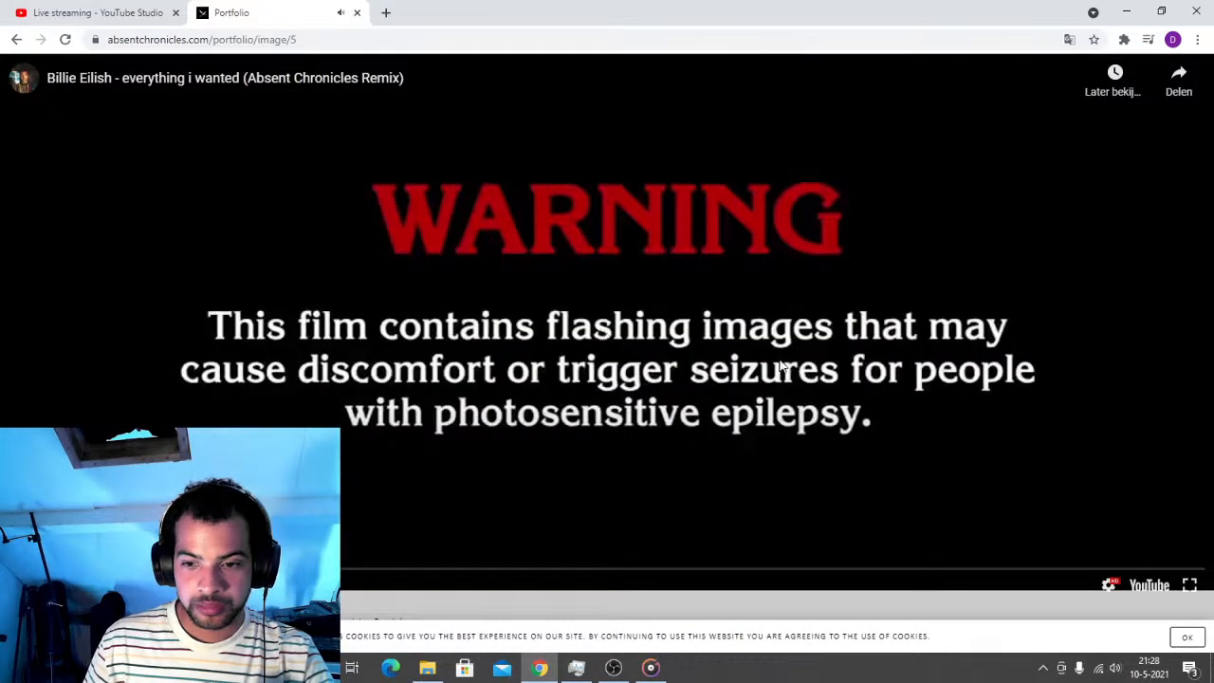
{"action": "double_click", "coordinate": [986, 418]}
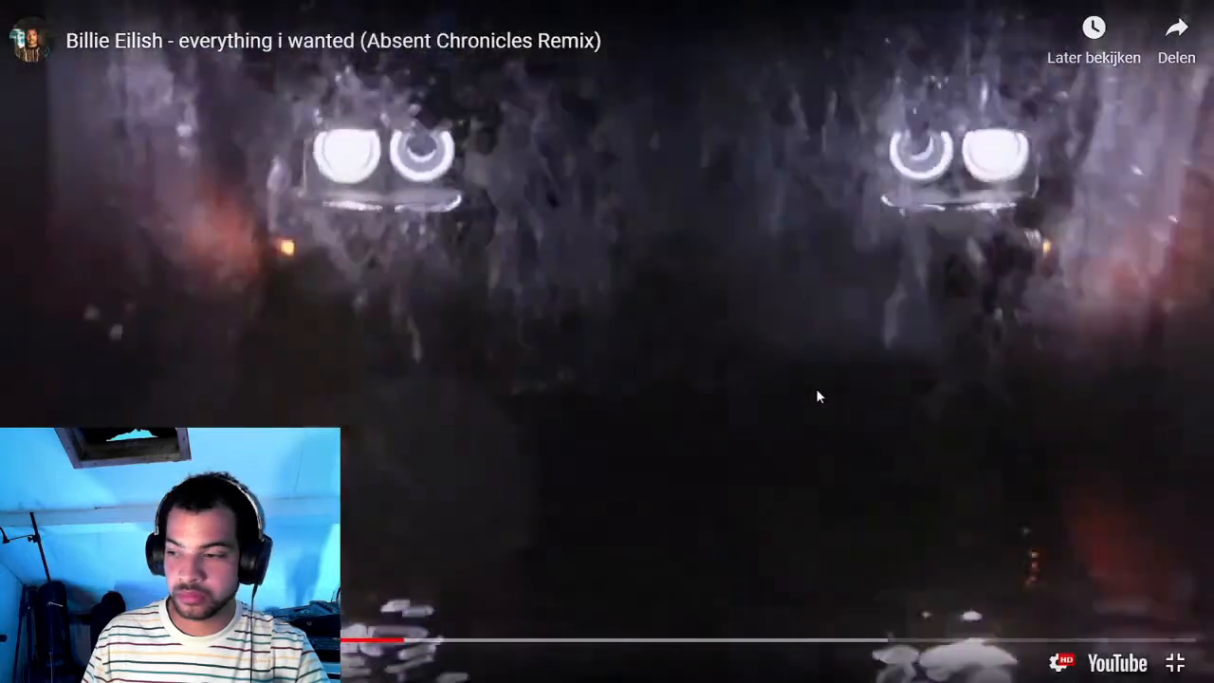
{"action": "left_click", "coordinate": [815, 387]}
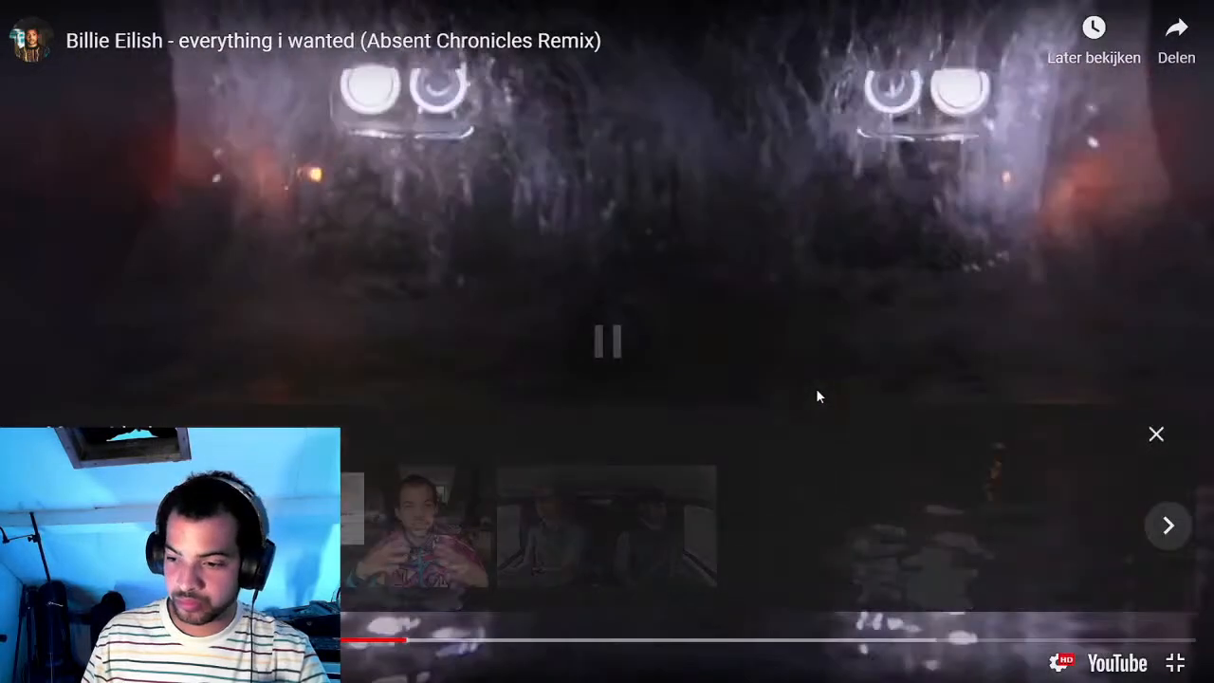
{"action": "key", "text": "Escape"}
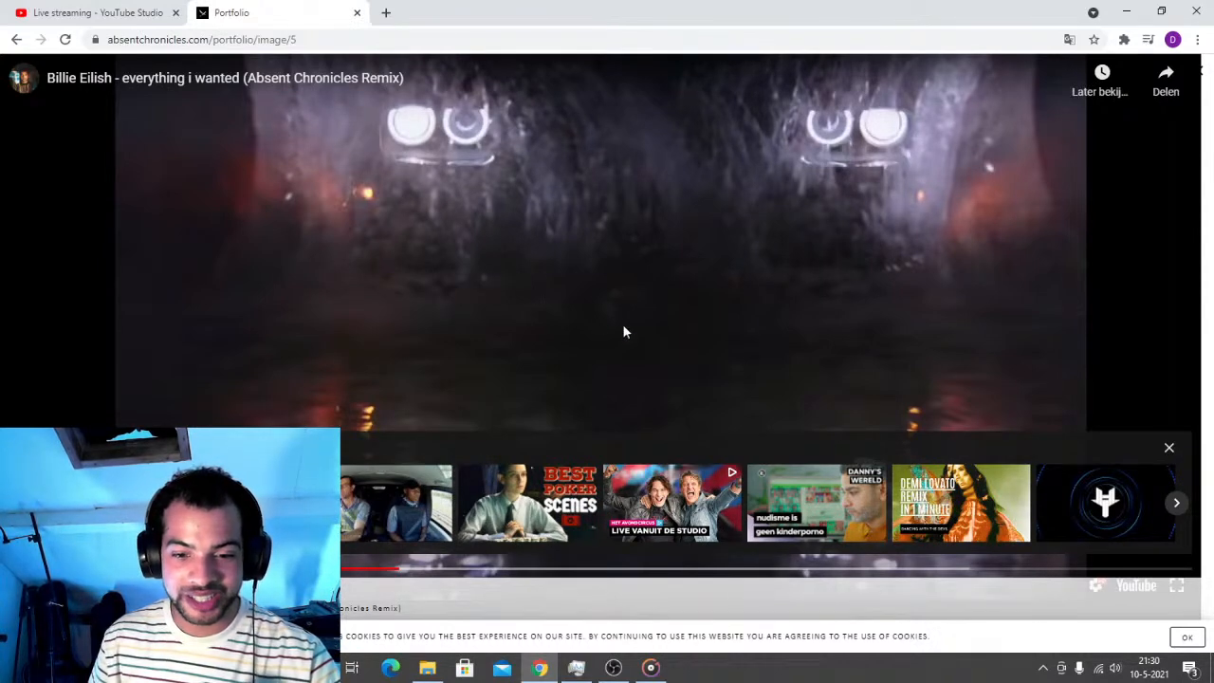
Return to the YouTube Studio live streaming page and start ending the stream
{"action": "left_click", "coordinate": [95, 12]}
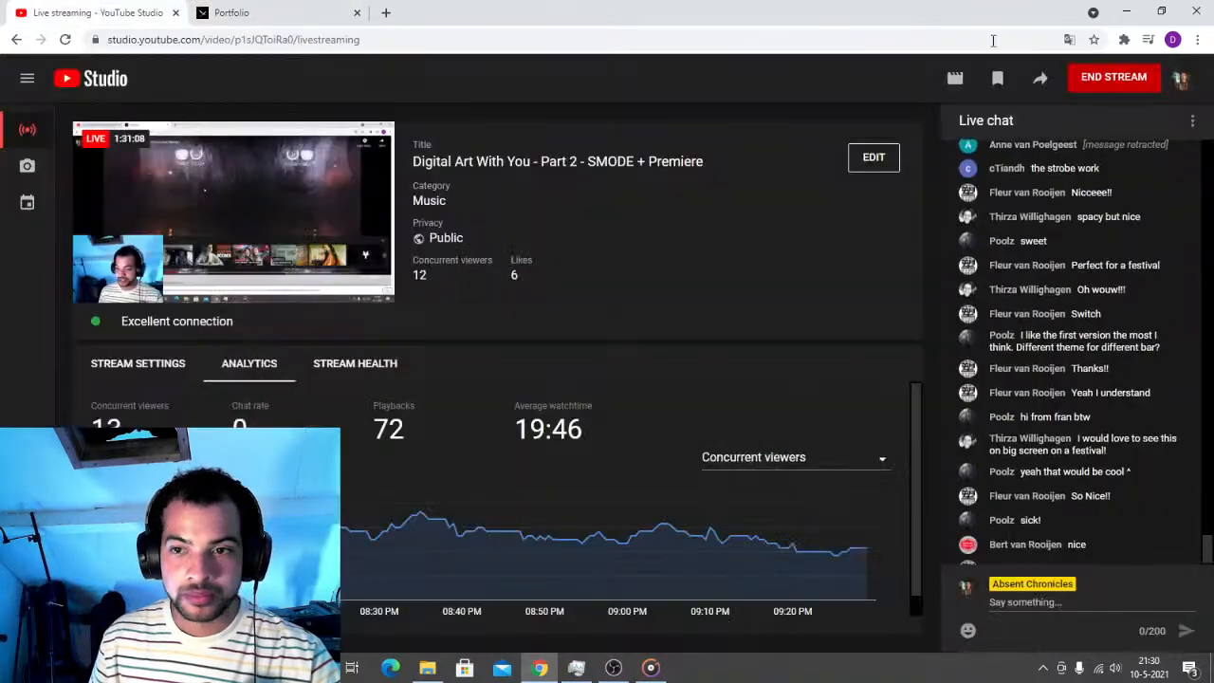
{"action": "left_click", "coordinate": [1138, 80]}
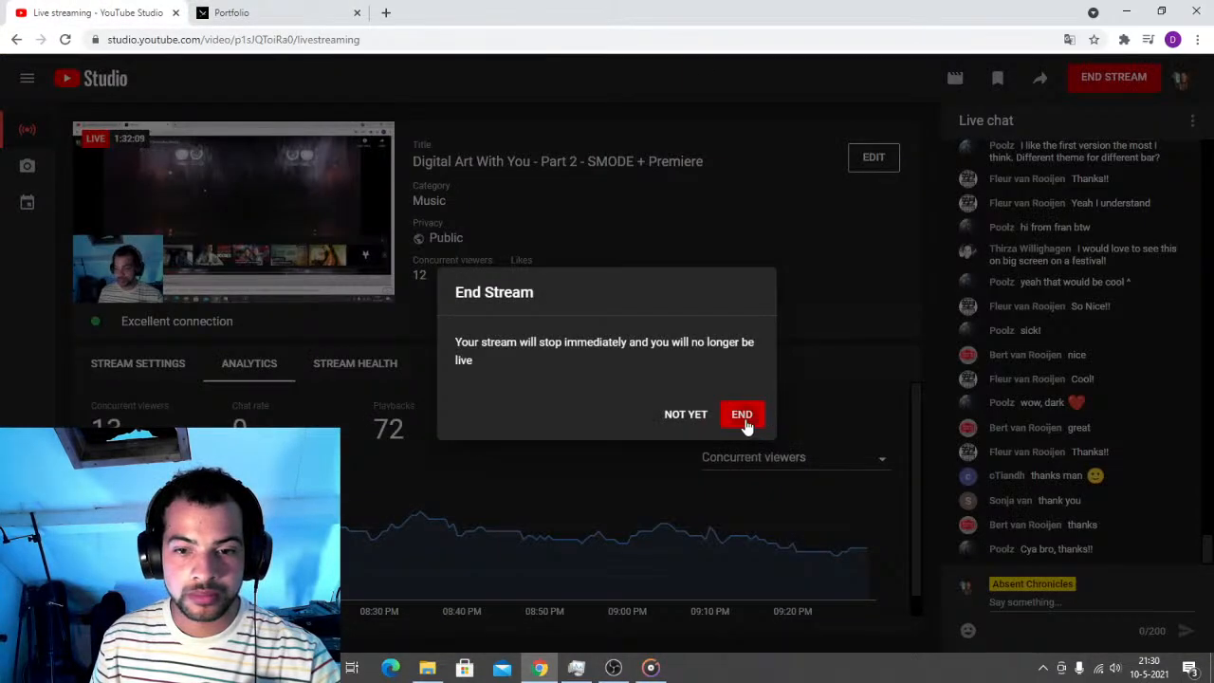